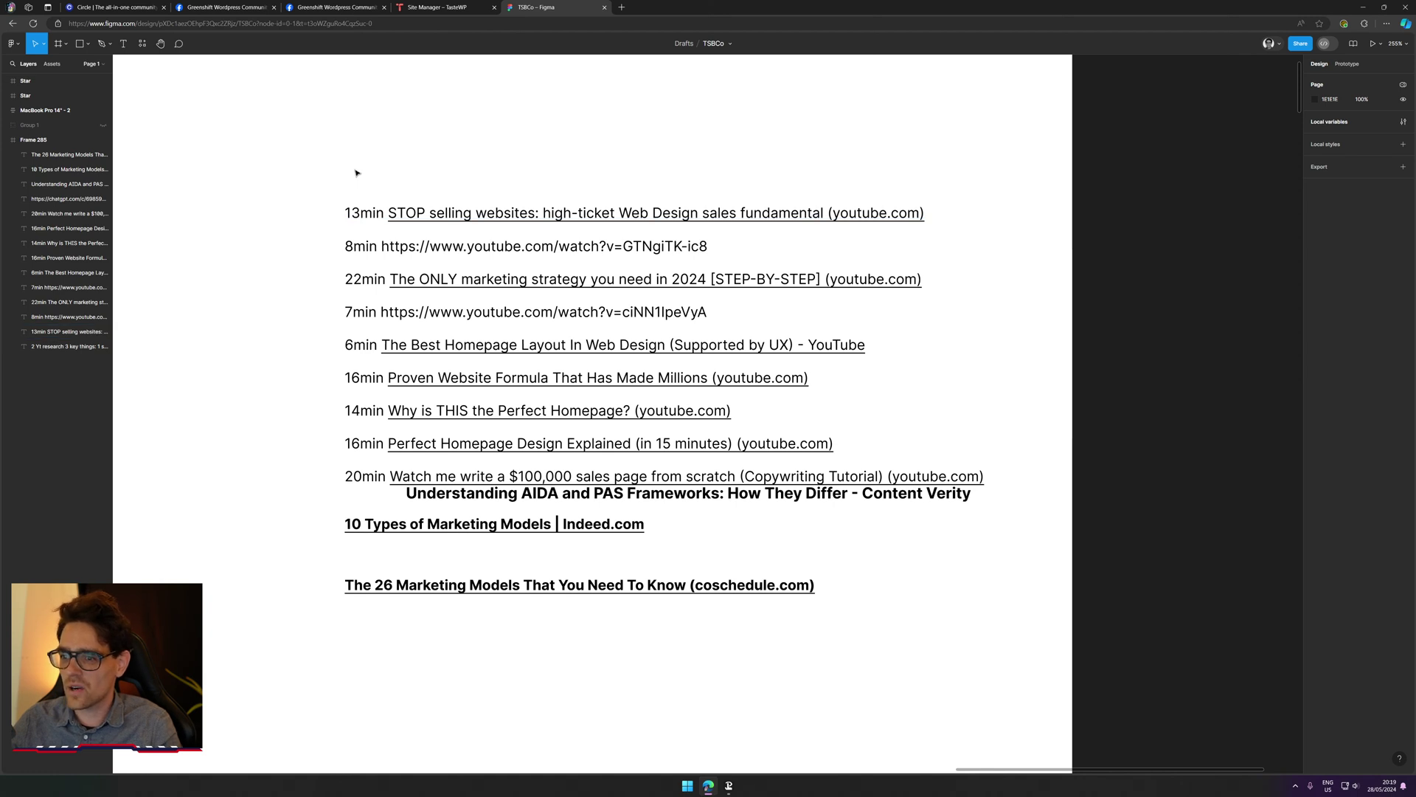
# Step: Move the "Understanding AIDA and PAS Frameworks" line between the "10 Types of Marketing Models" and "The 26 Marketing Models" links, aligned with their start
pyautogui.moveTo(354, 169); pyautogui.dragTo(442, 481)
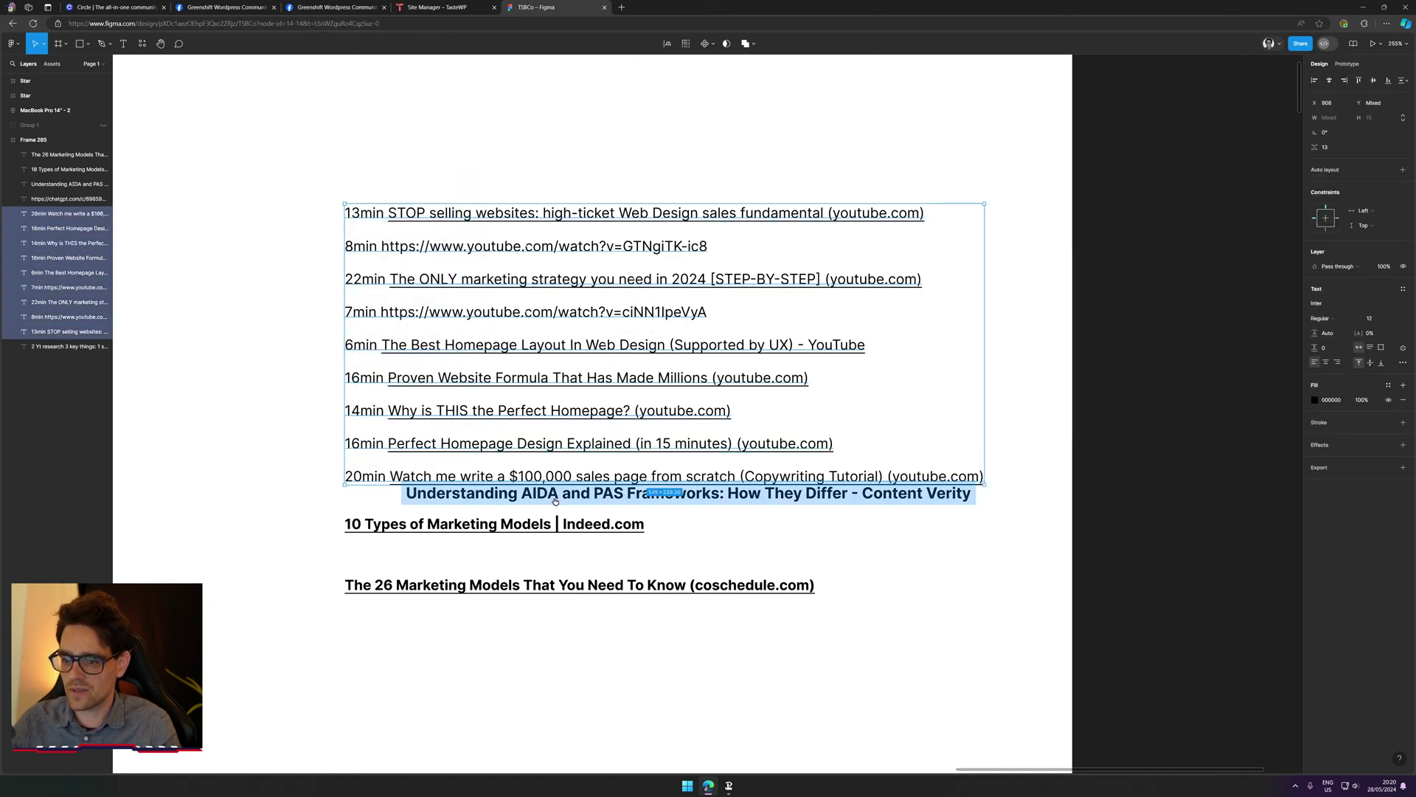
pyautogui.moveTo(557, 501); pyautogui.dragTo(495, 509)
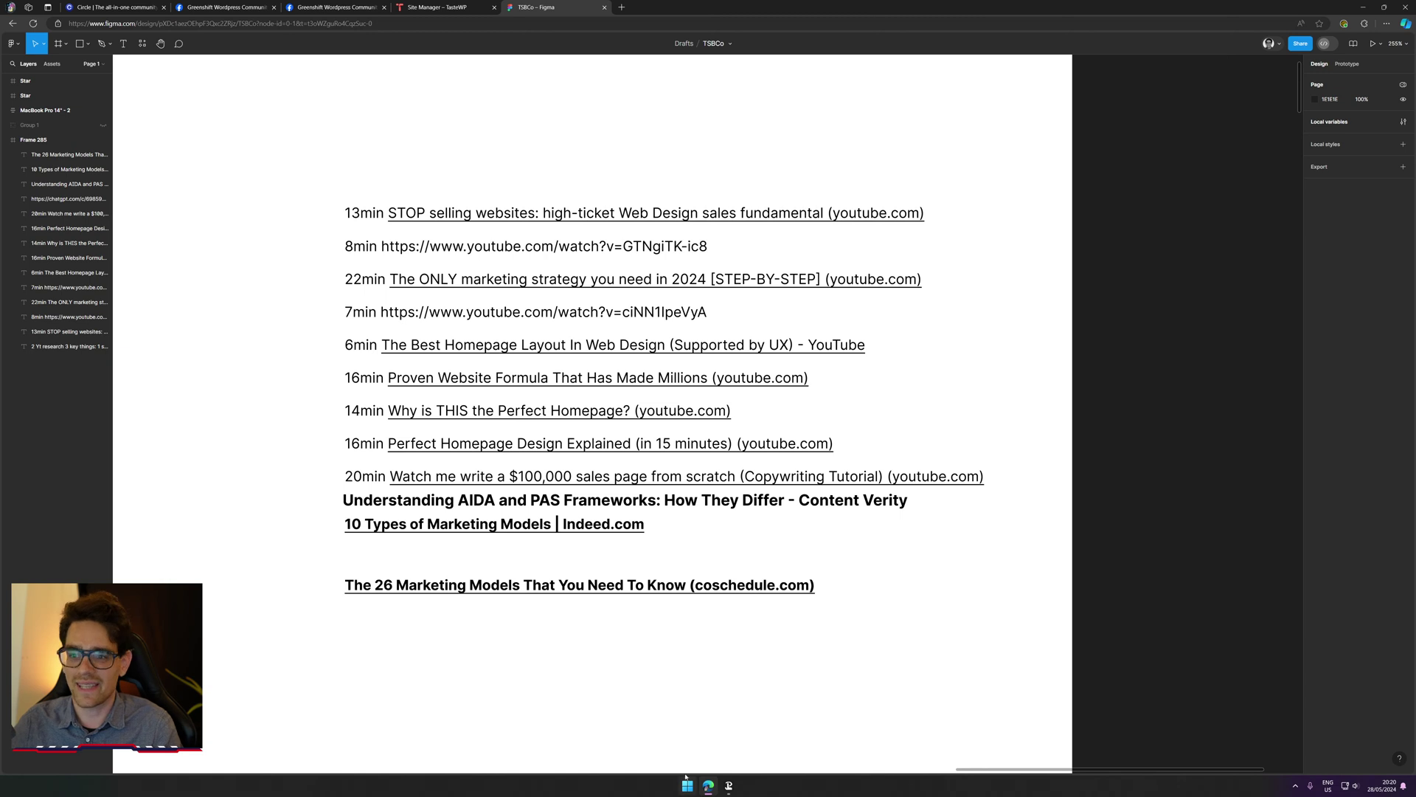
pyautogui.moveTo(326, 157)
pyautogui.mouseDown()
pyautogui.moveTo(385, 183)
pyautogui.moveTo(611, 611)
pyautogui.moveTo(622, 700)
pyautogui.mouseUp()
pyautogui.click(621, 698)
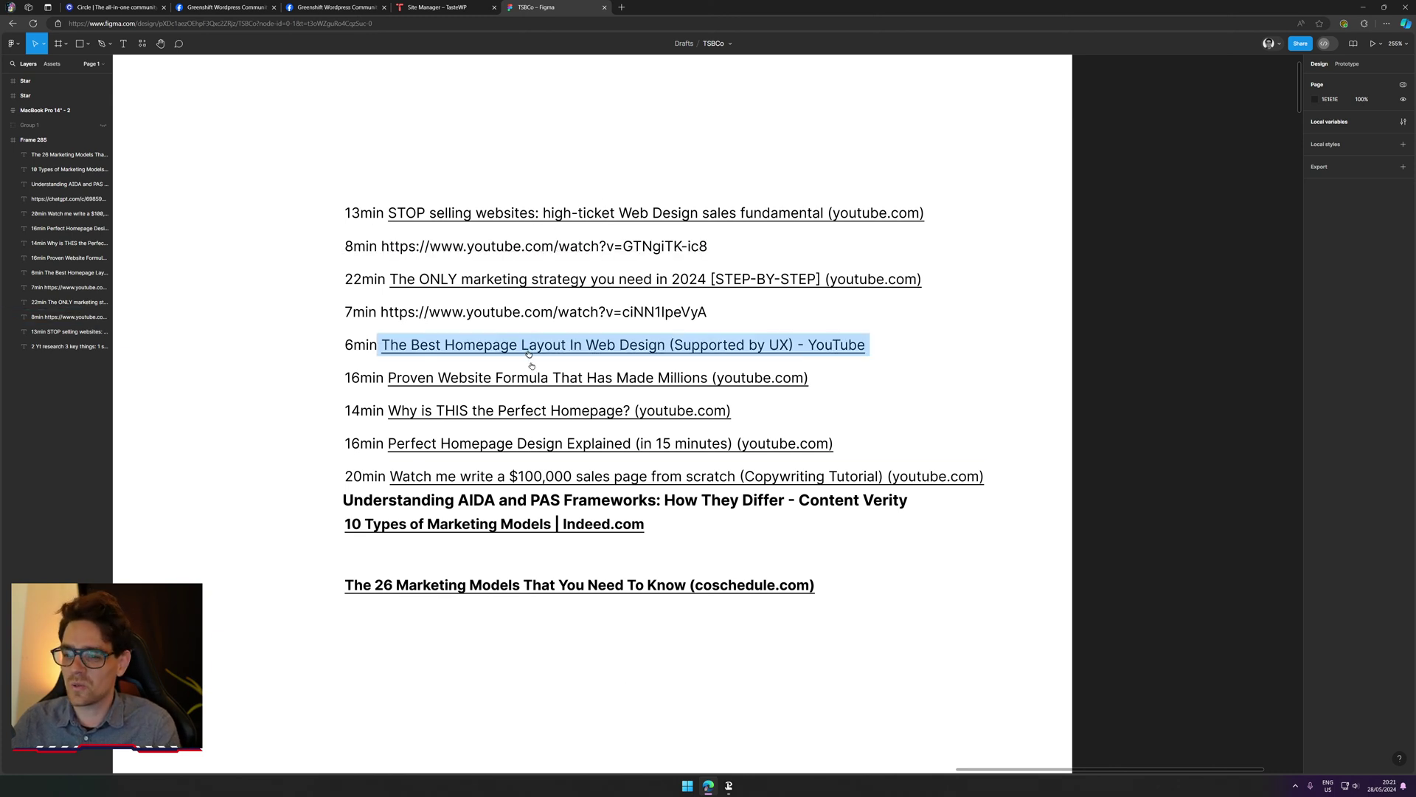
pyautogui.moveTo(489, 513); pyautogui.dragTo(602, 566)
pyautogui.click(585, 650)
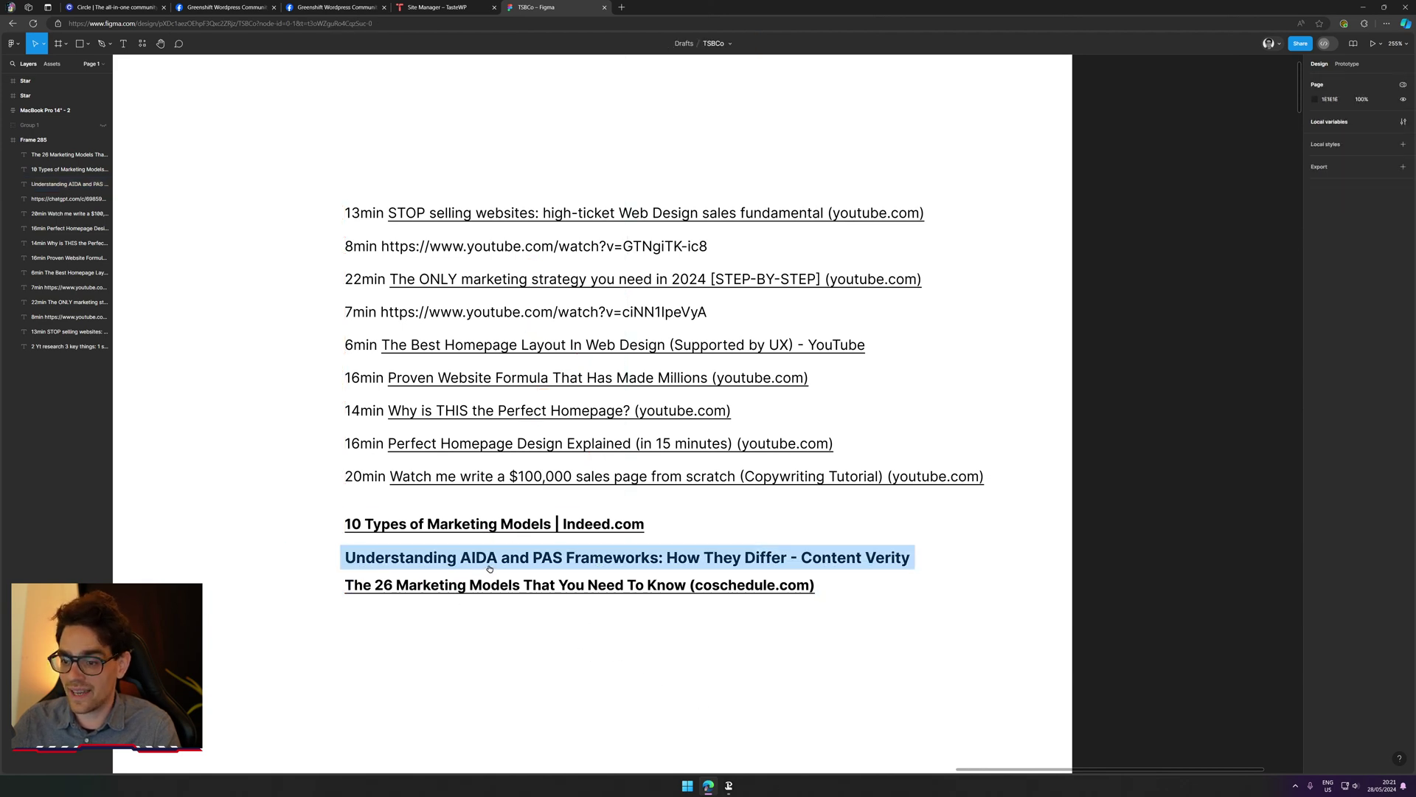
# Step: Highlight the three marketing article lines together, followed by the whole list of timed YouTube links
pyautogui.moveTo(489, 568)
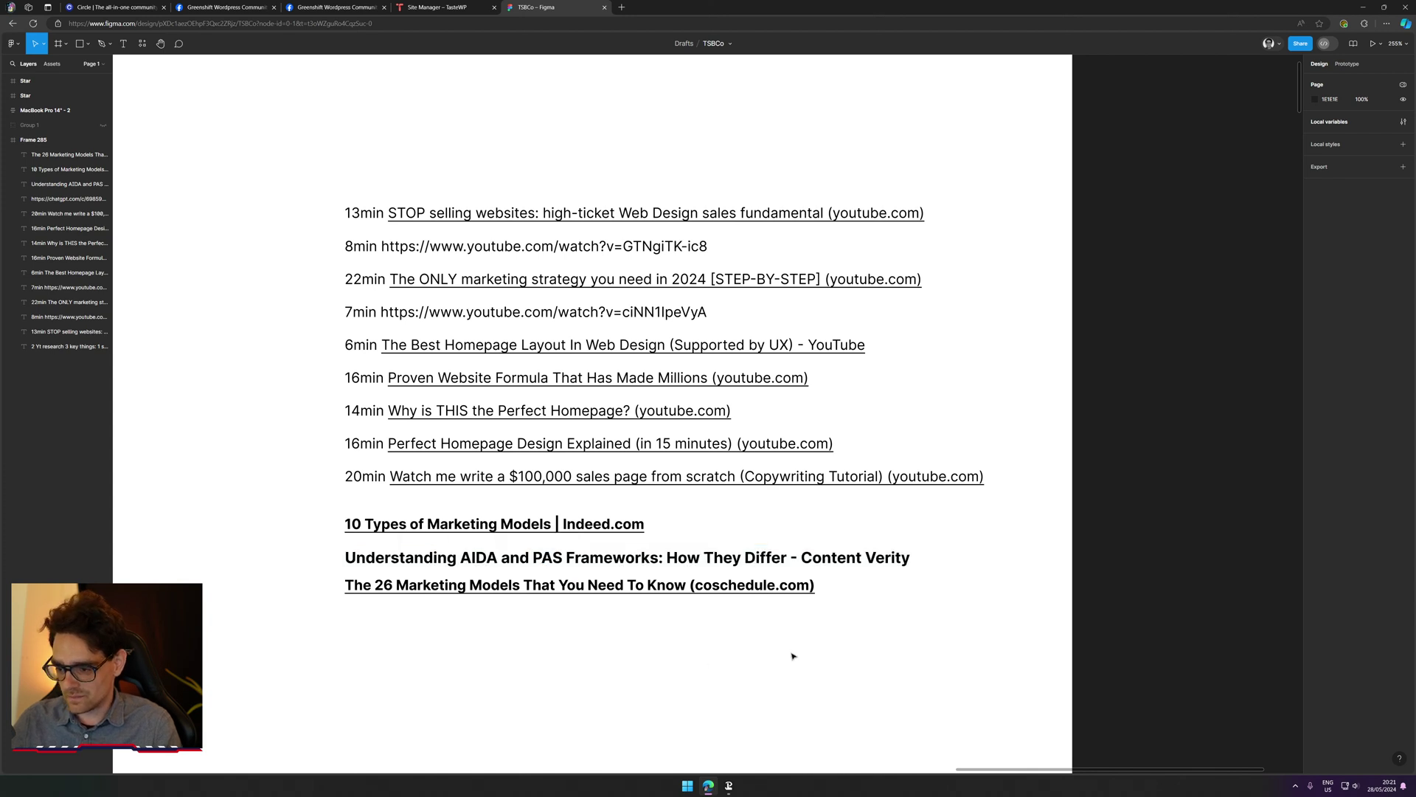
pyautogui.moveTo(570, 697); pyautogui.dragTo(459, 509)
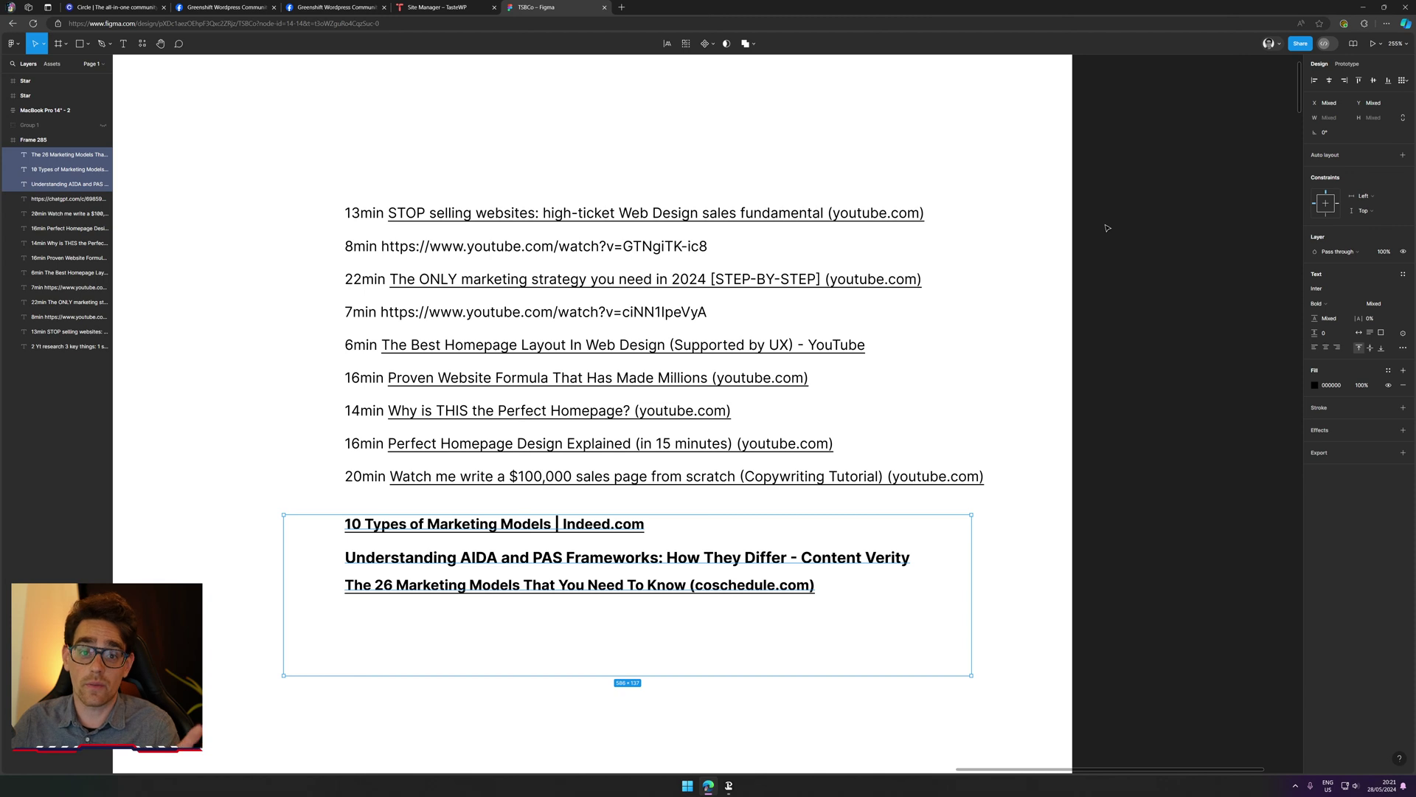
pyautogui.moveTo(561, 141); pyautogui.dragTo(517, 493)
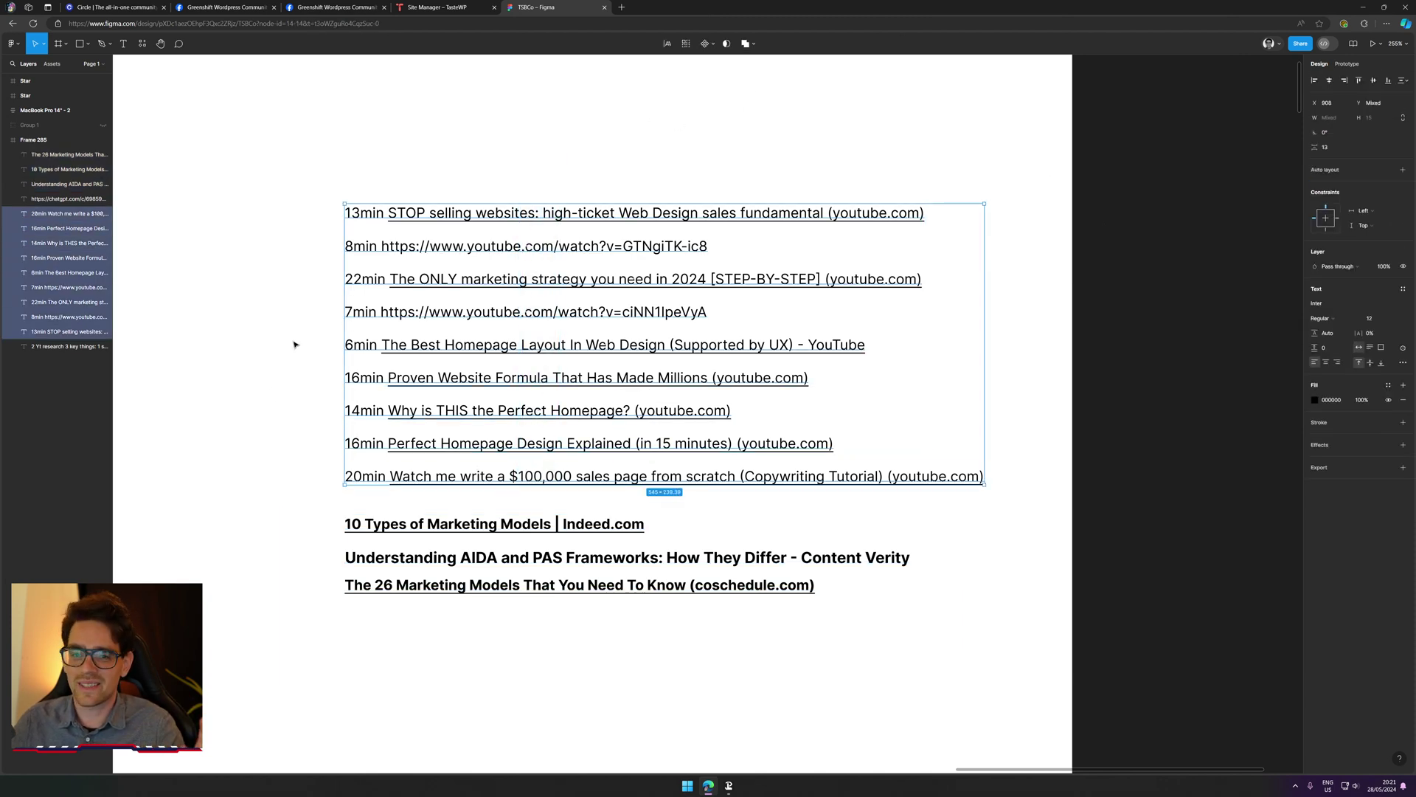
# Step: Delete the "2 Yt research" heading and the blank line beneath it from the start of the research notes
pyautogui.hscroll(-10, 329, 370)
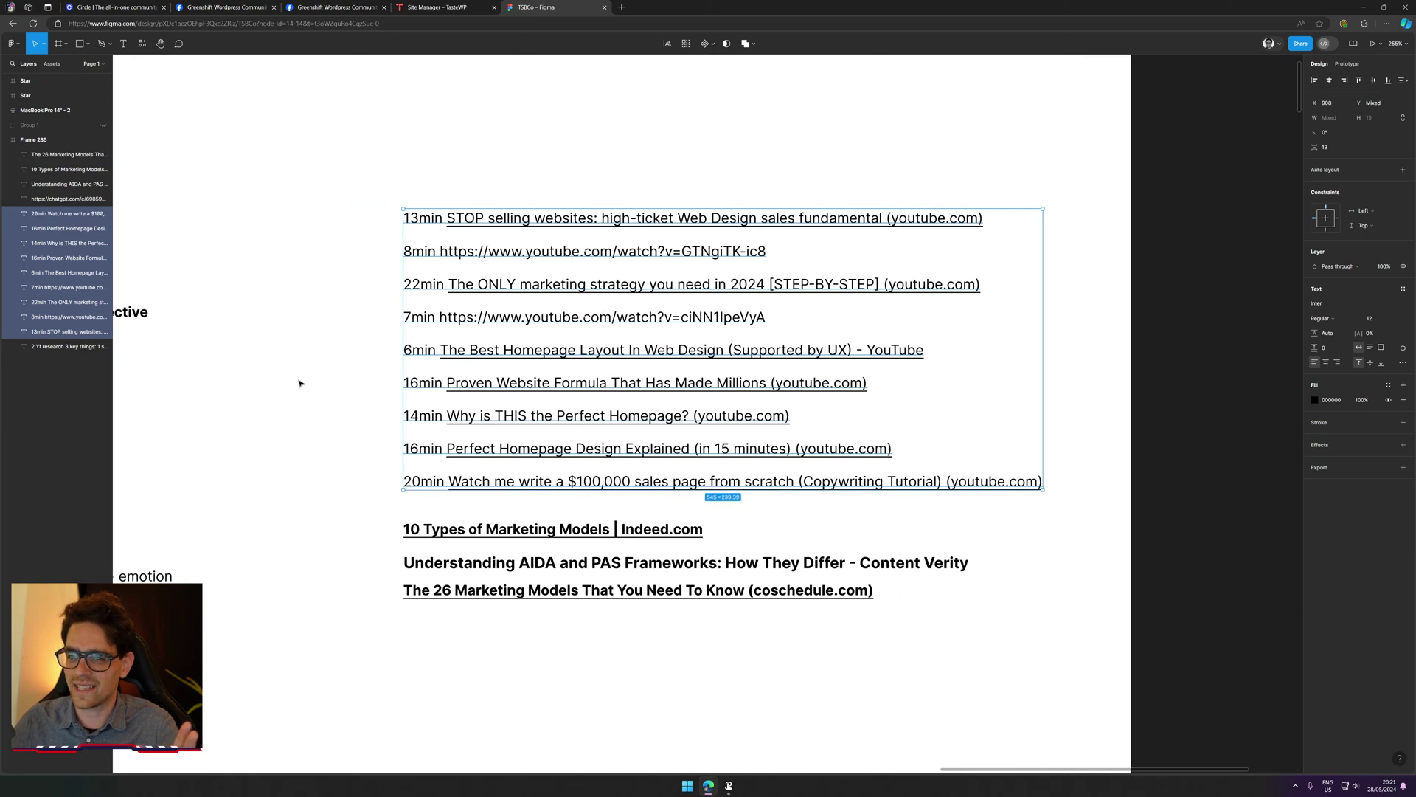
pyautogui.hscroll(-5, 850, 436)
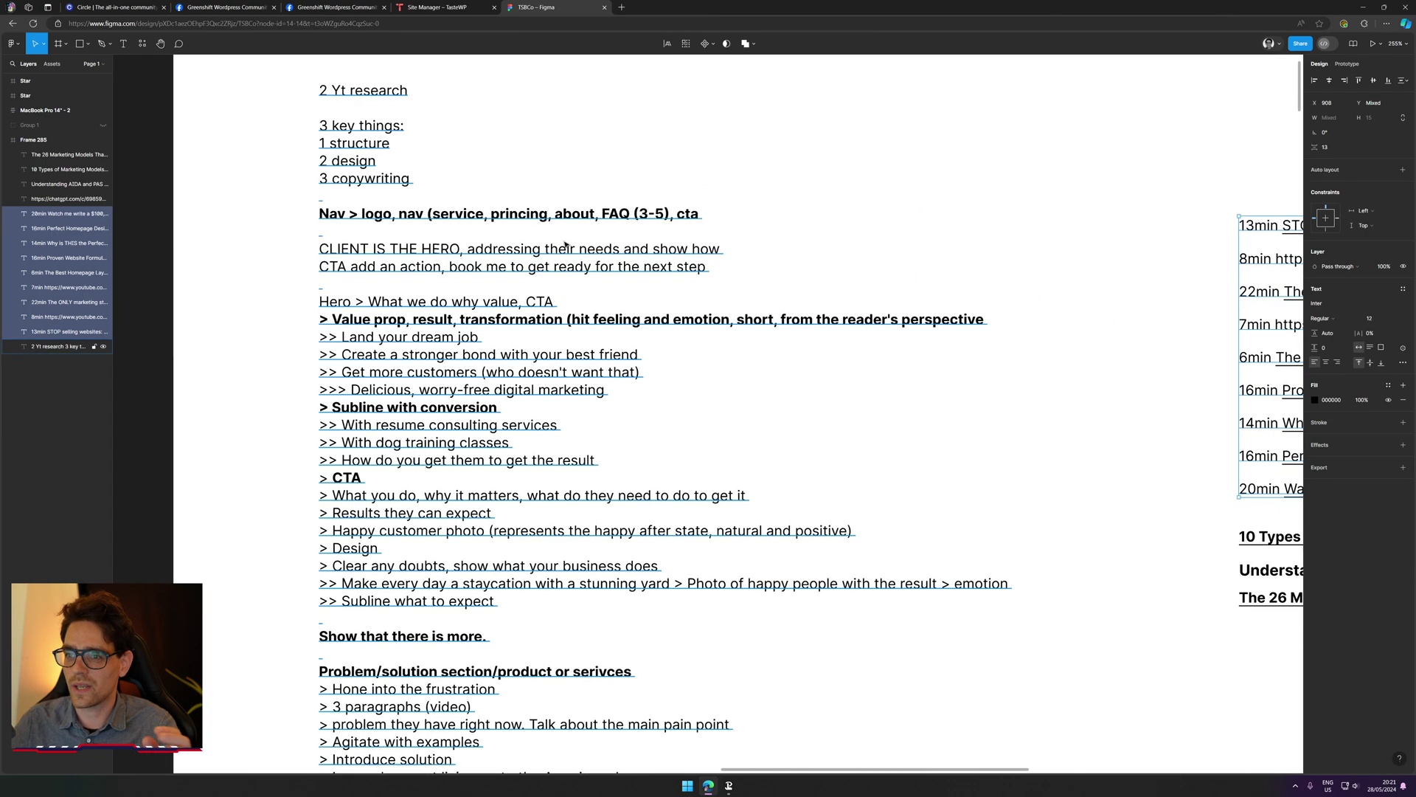
pyautogui.doubleClick(387, 120)
pyautogui.tripleClick(380, 90)
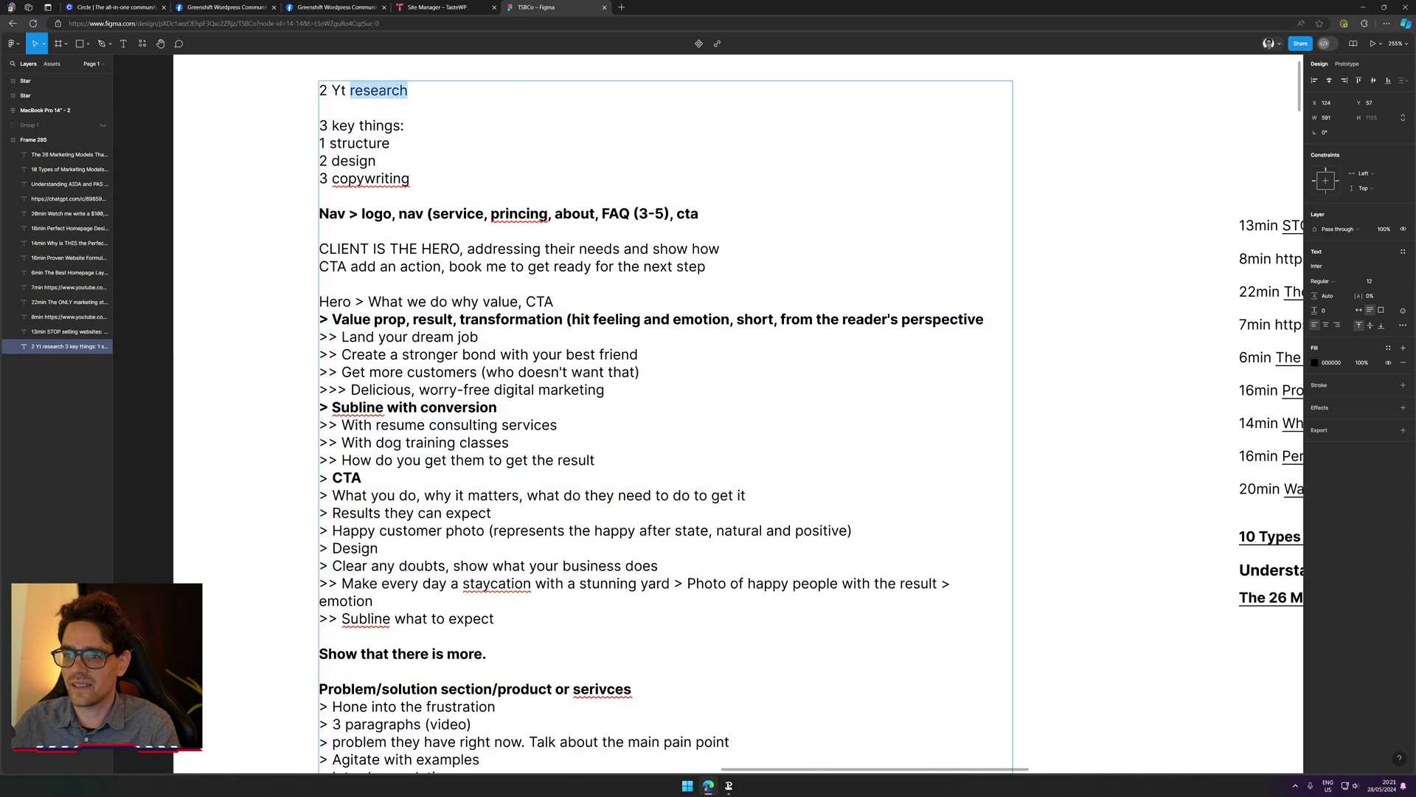
pyautogui.hscroll(-1, 456, 118)
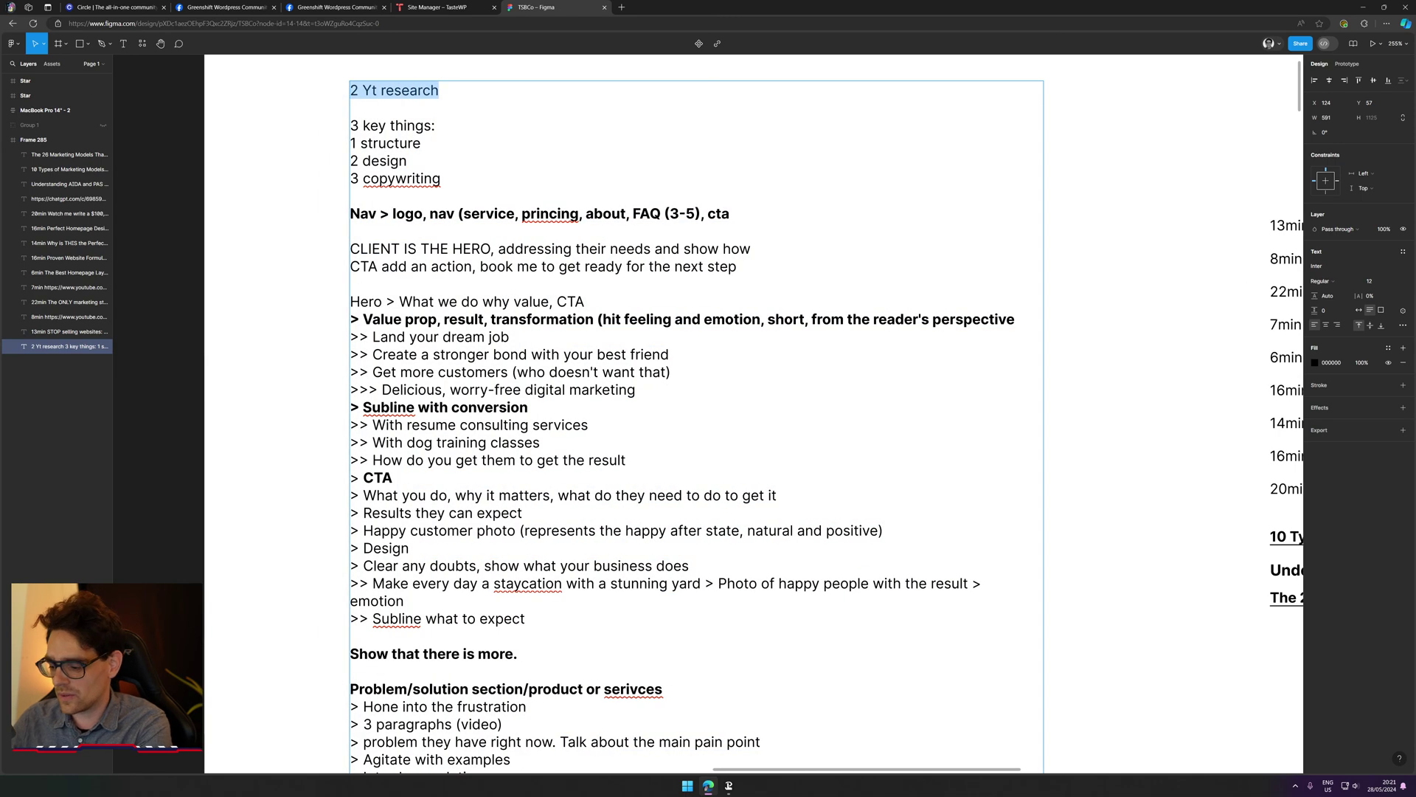
pyautogui.press('BackSpace')
pyautogui.press('BackSpace')
# Step: Make the "1 structure", "2 design" and "3 copywriting" lines under "3 key things:" bold
pyautogui.doubleClick(375, 90)
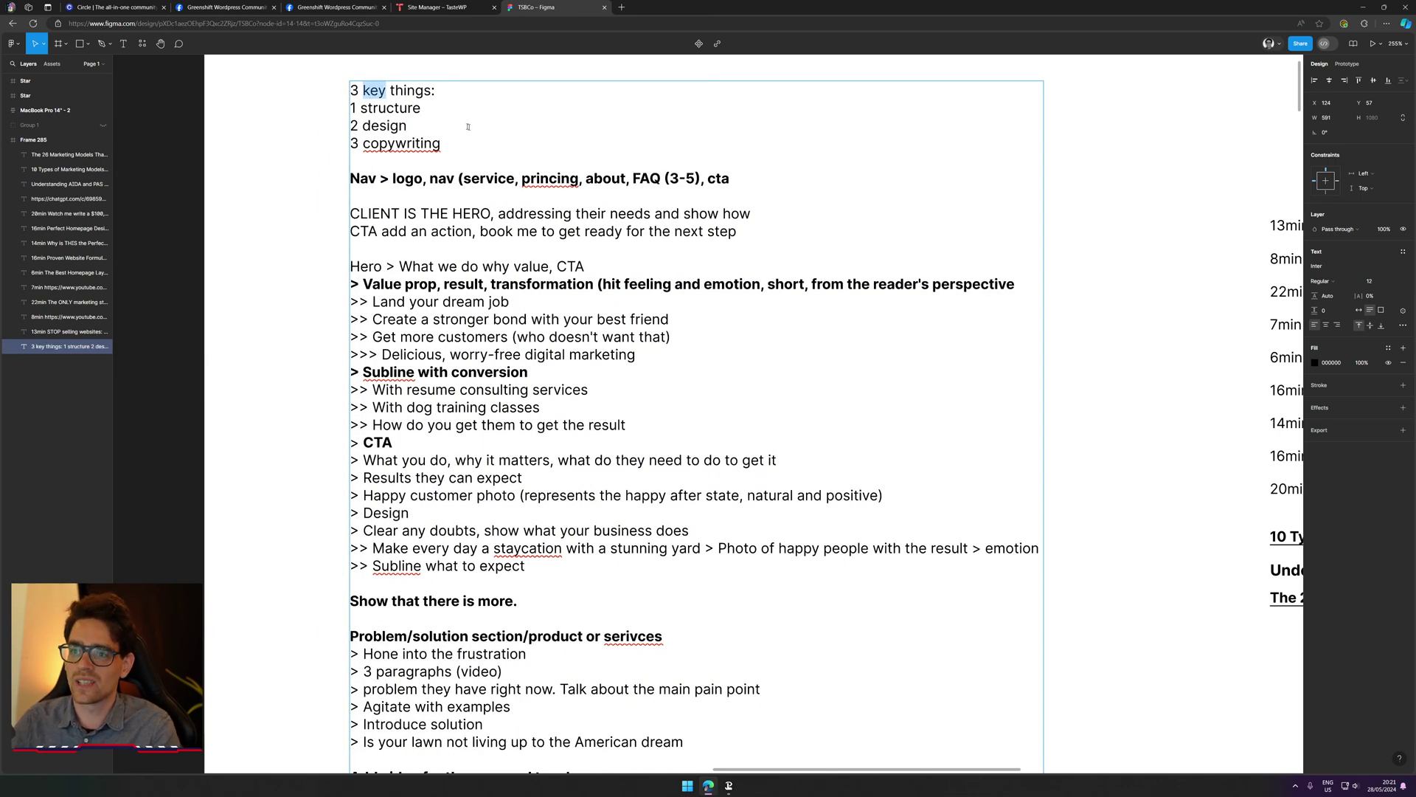
pyautogui.click(395, 108)
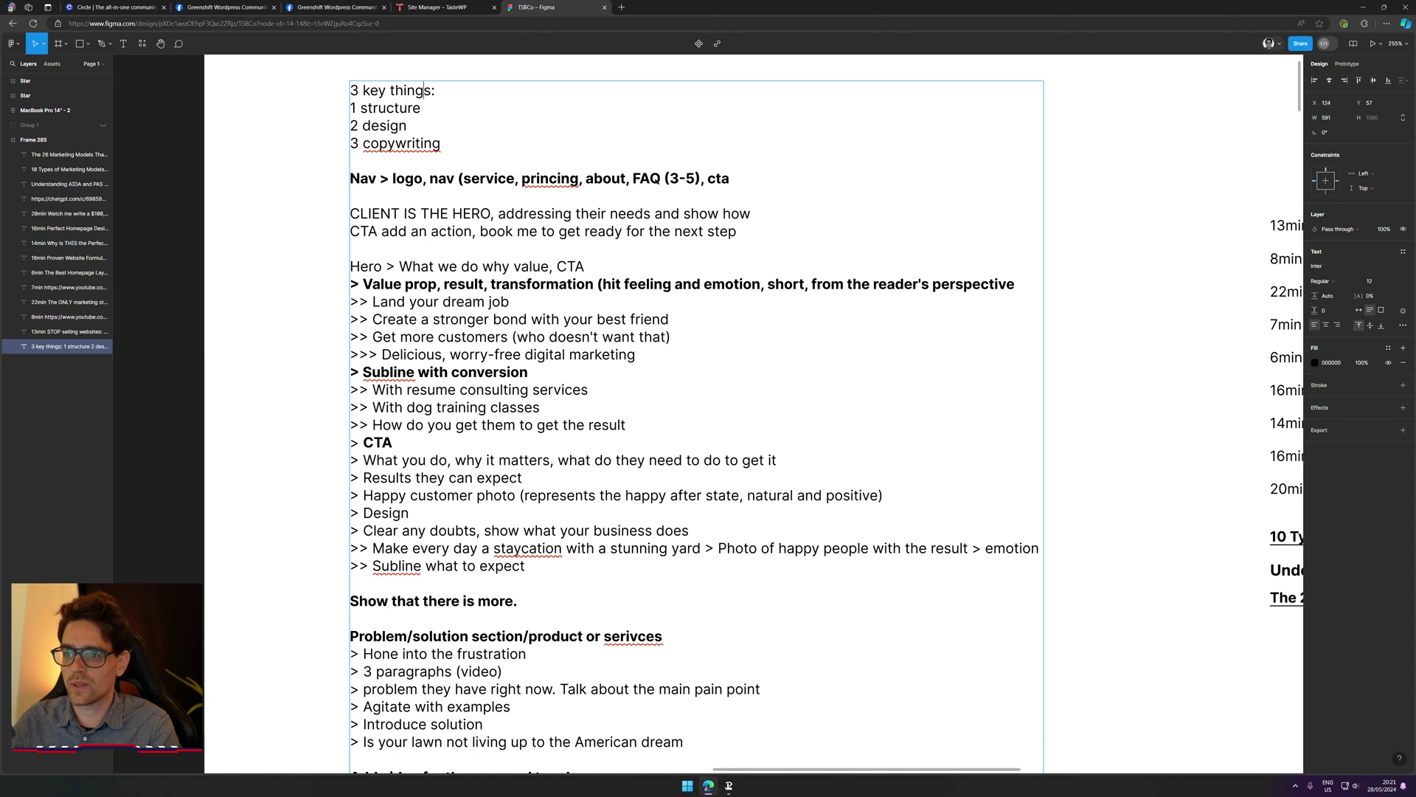
pyautogui.tripleClick(413, 108)
pyautogui.hotkey('ctrl', 'b')
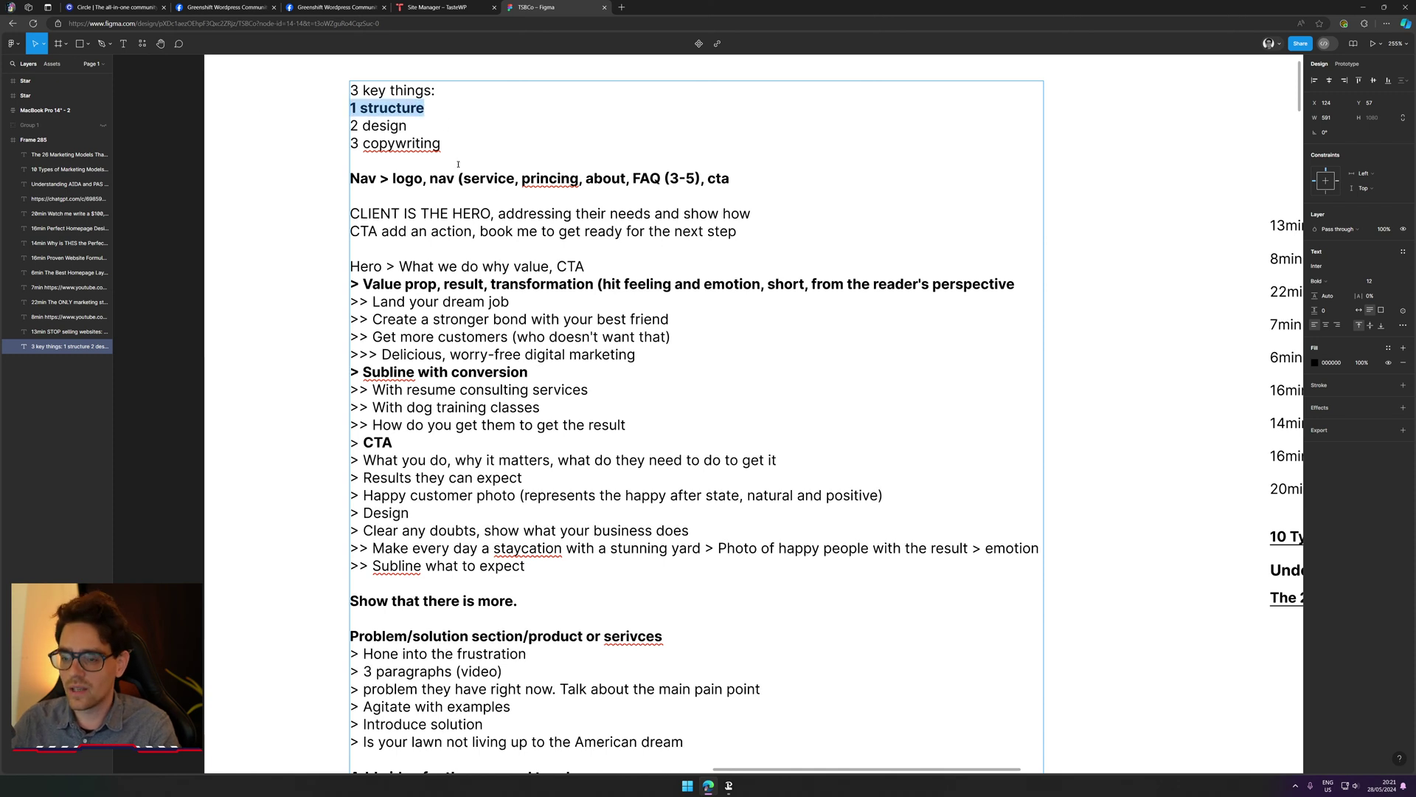
pyautogui.moveTo(351, 126); pyautogui.dragTo(265, 140)
pyautogui.hotkey('ctrl', 'b')
pyautogui.hotkey('ctrl', 'b')
pyautogui.moveTo(472, 125); pyautogui.dragTo(439, 126)
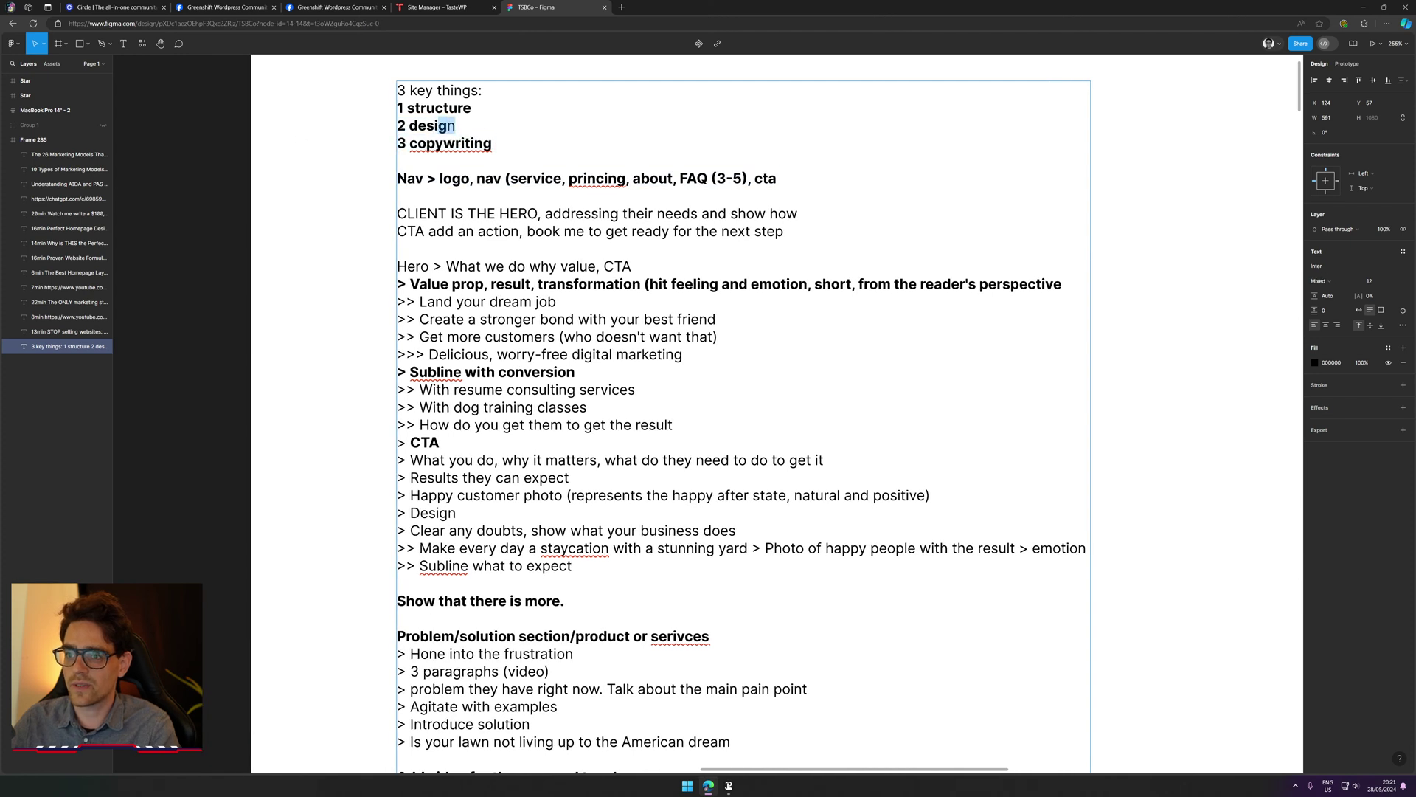
pyautogui.hotkey('ctrl', 'b')
pyautogui.click(632, 152)
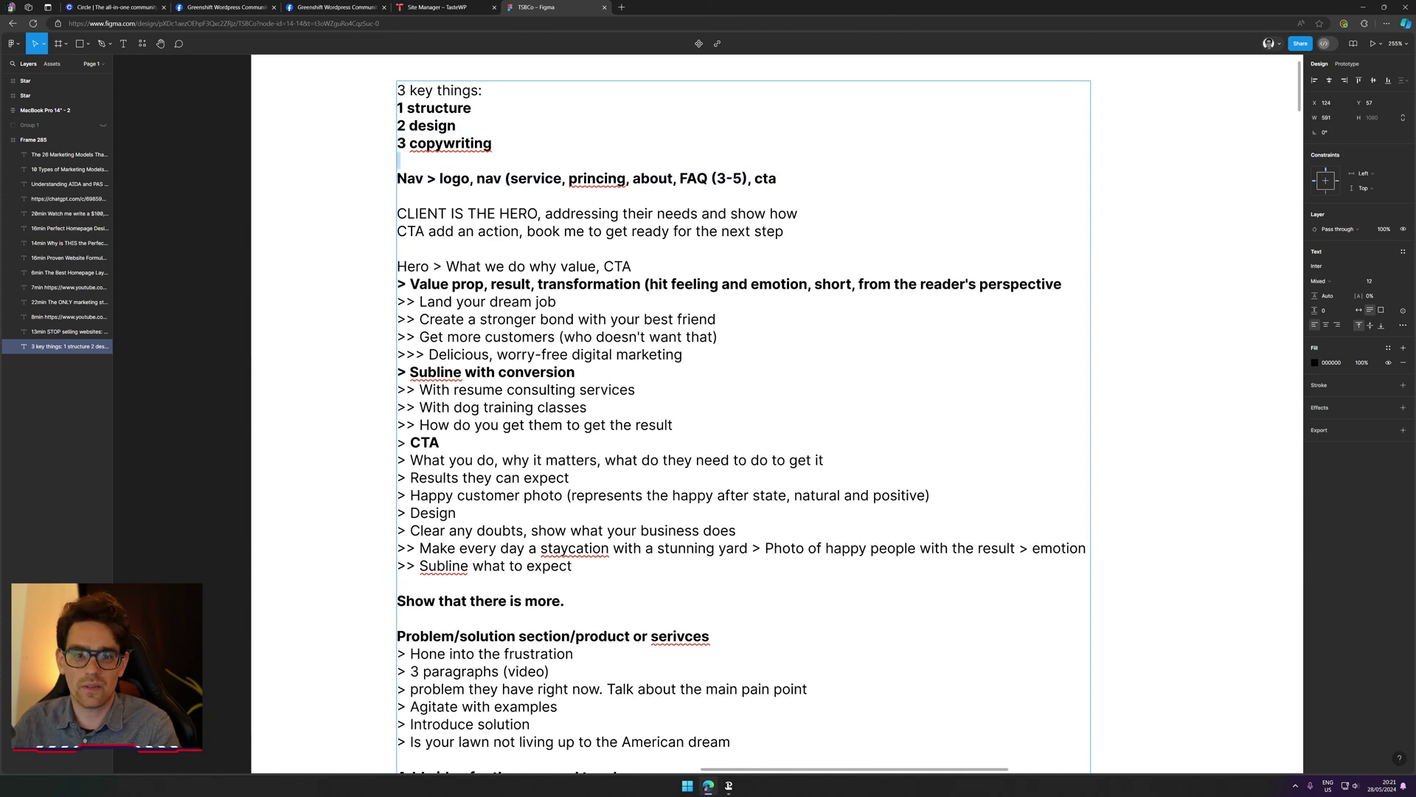
# Step: Highlight the whole Nav line in the research notes to review its contents
pyautogui.hscroll(2, 605, 179)
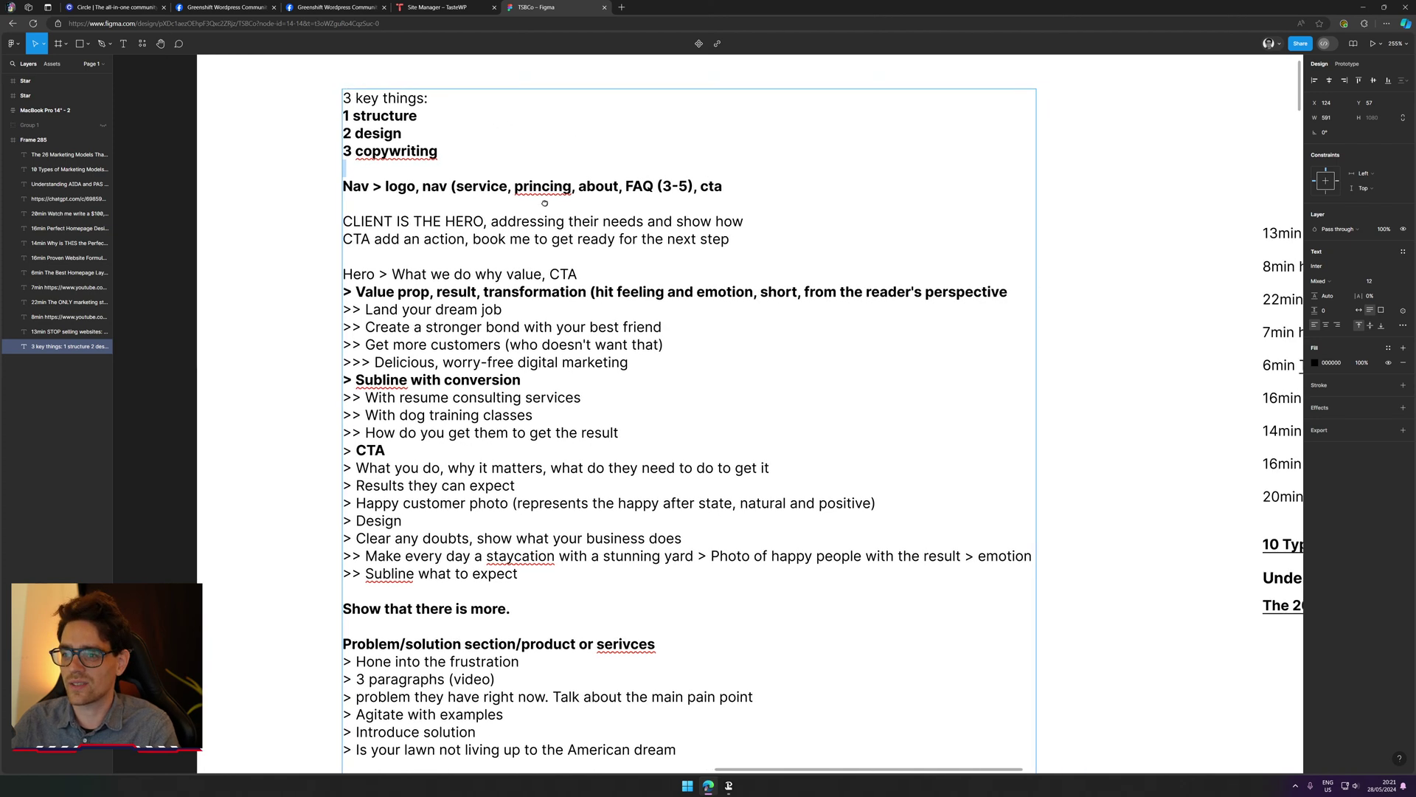
pyautogui.click(515, 212)
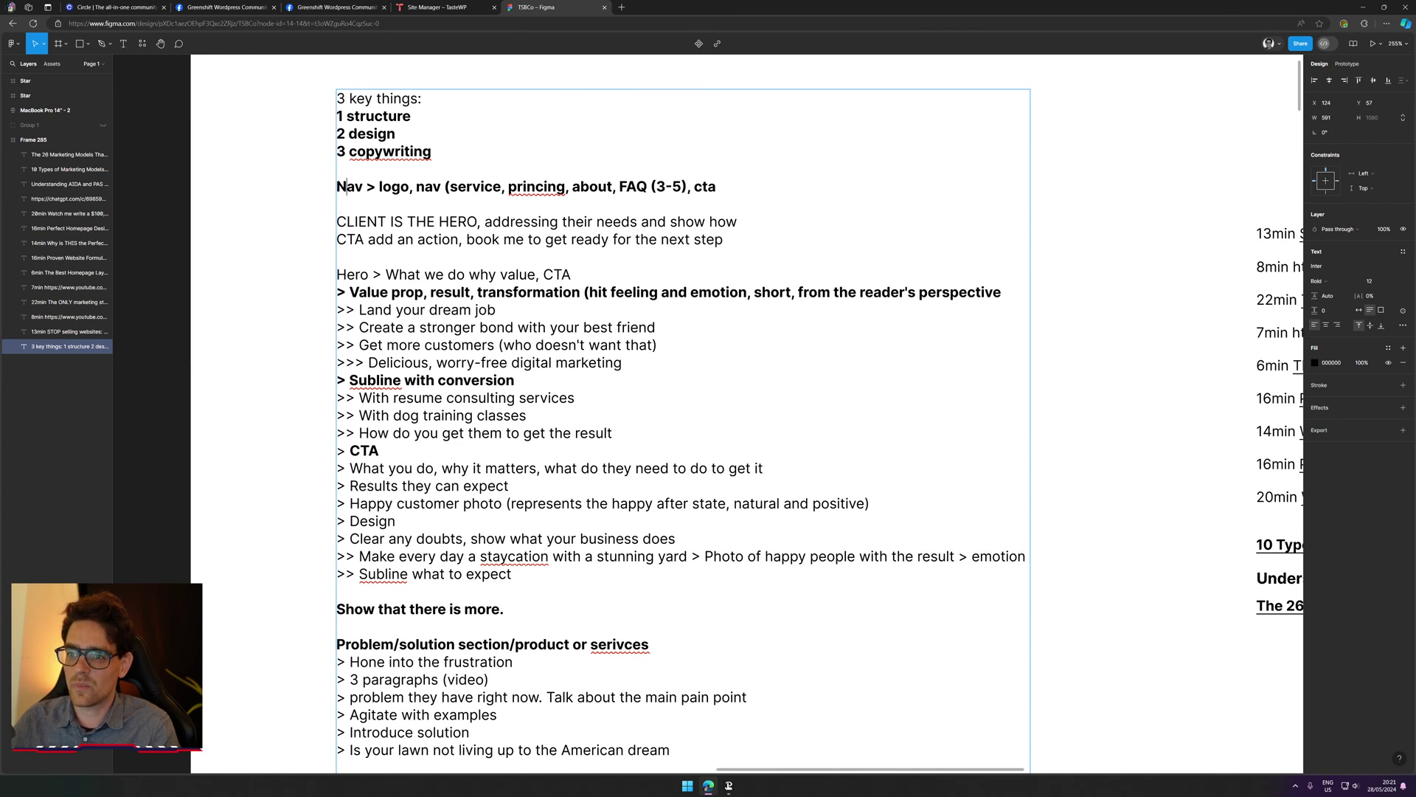
pyautogui.moveTo(337, 186); pyautogui.dragTo(742, 191)
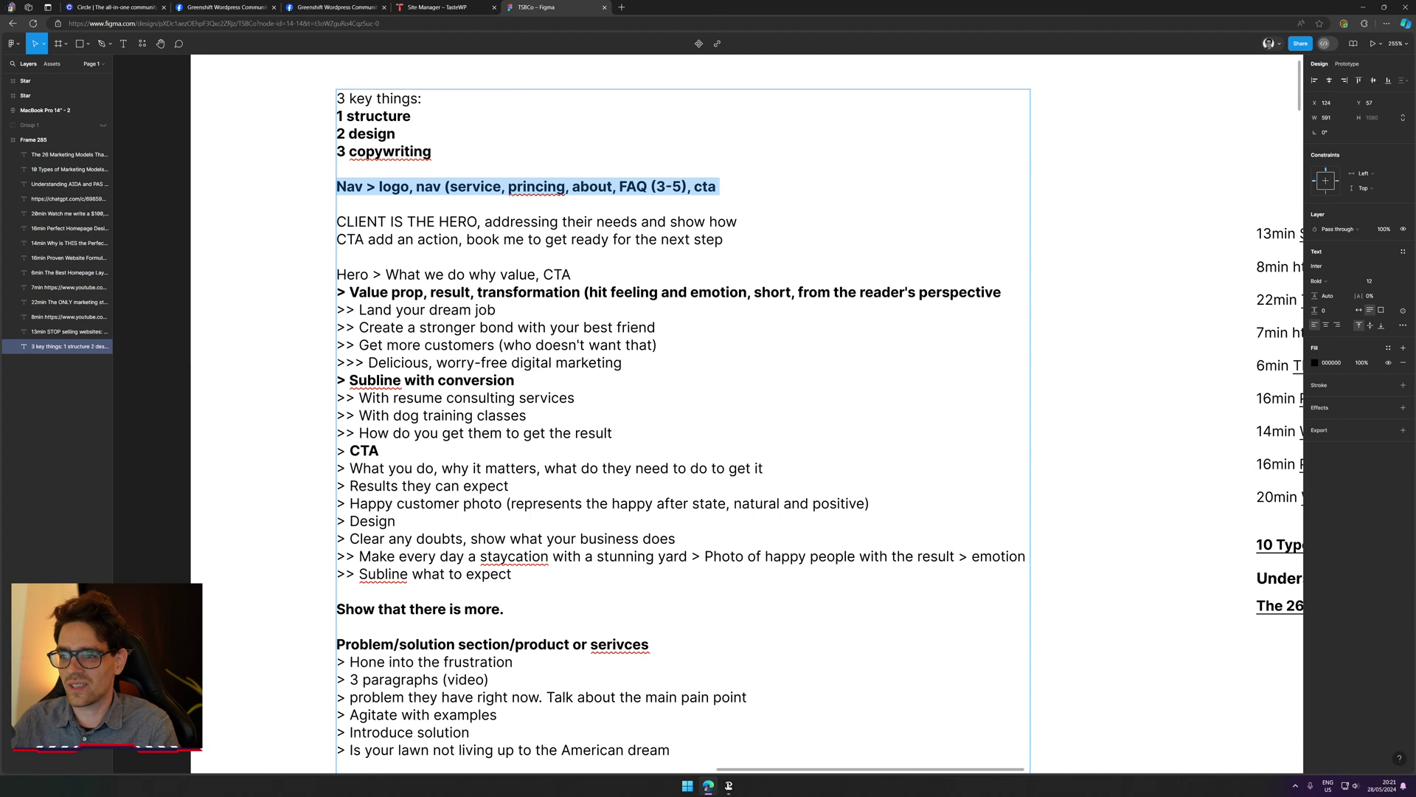
pyautogui.click(340, 204)
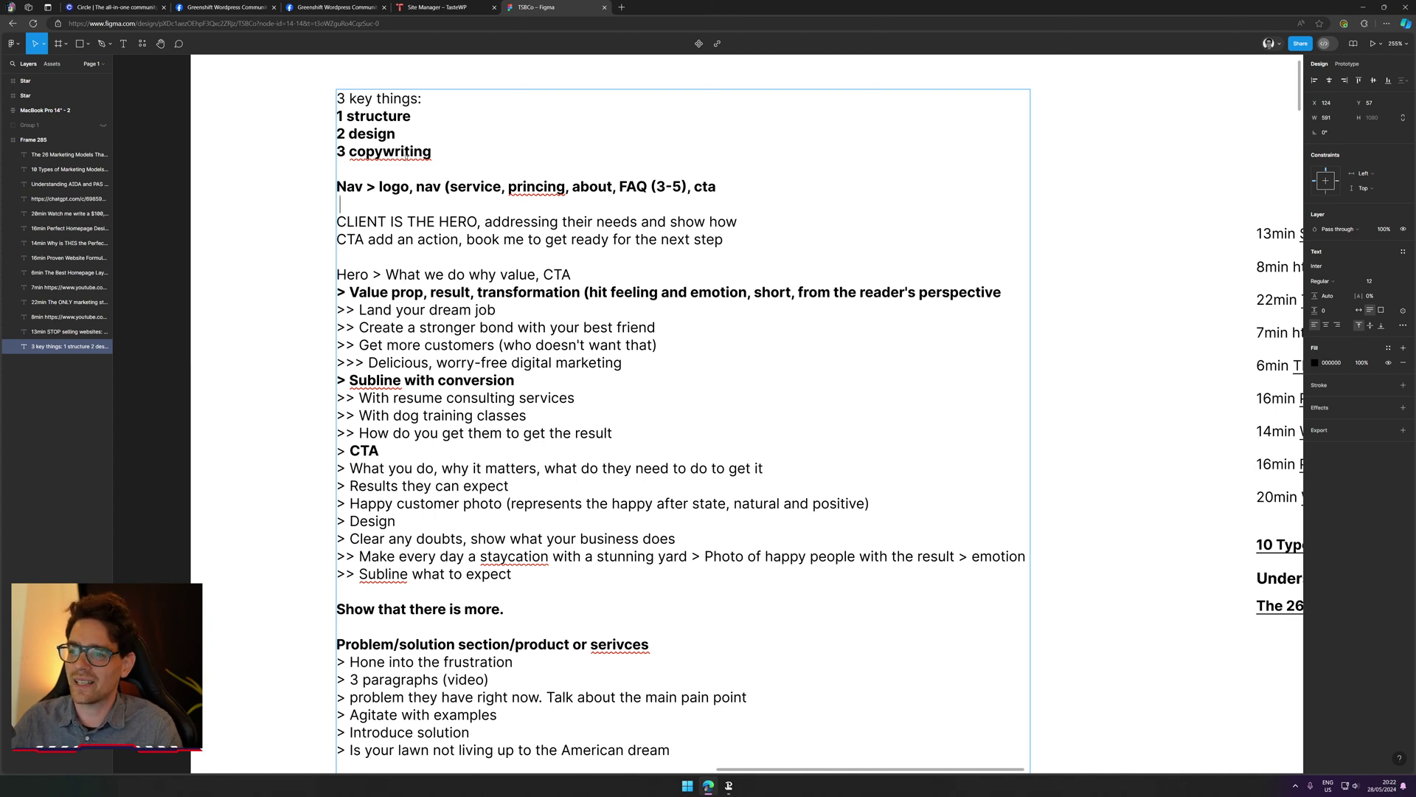
# Step: Correct the misspelled word "princing" to "pricing" in the Nav line
pyautogui.doubleClick(471, 187)
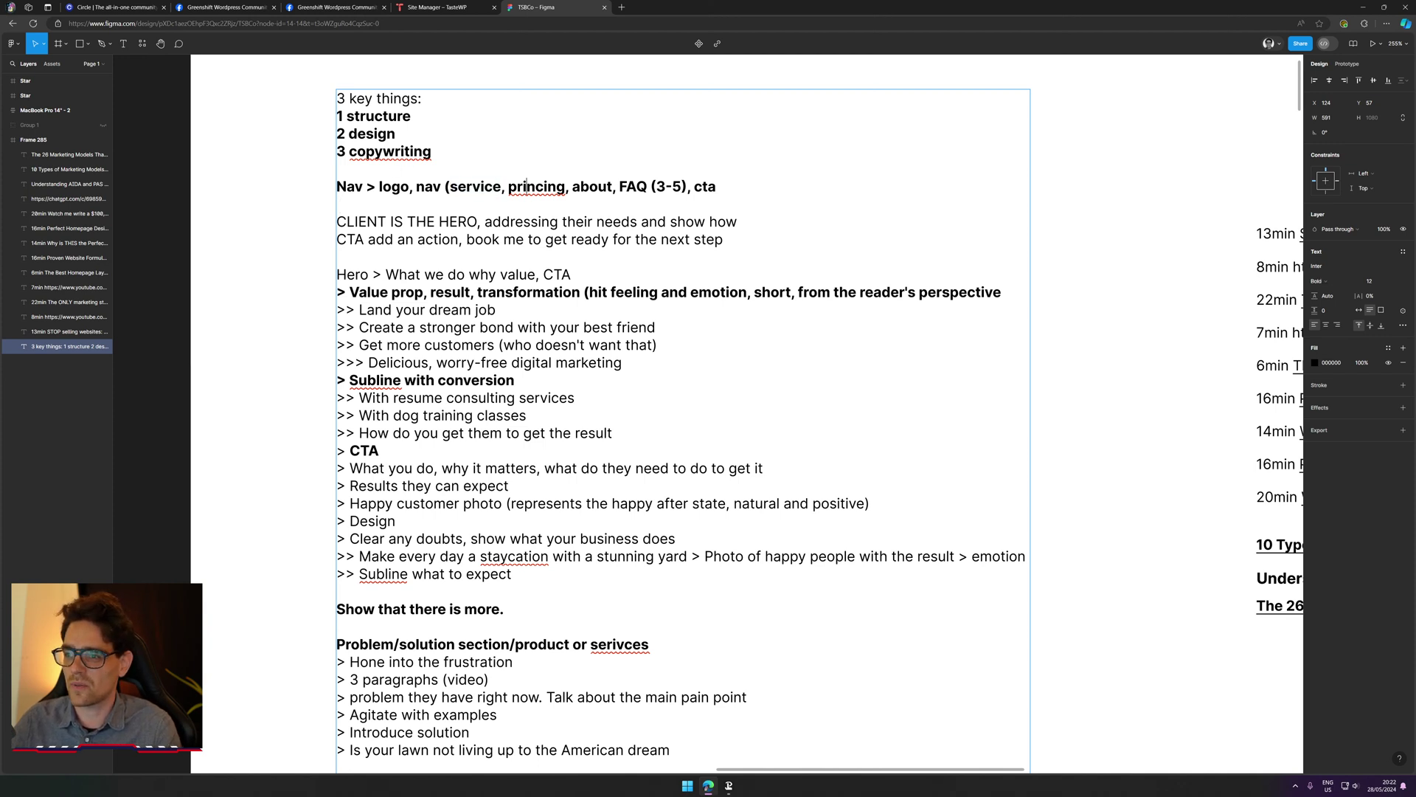
pyautogui.doubleClick(527, 187)
pyautogui.click(525, 188)
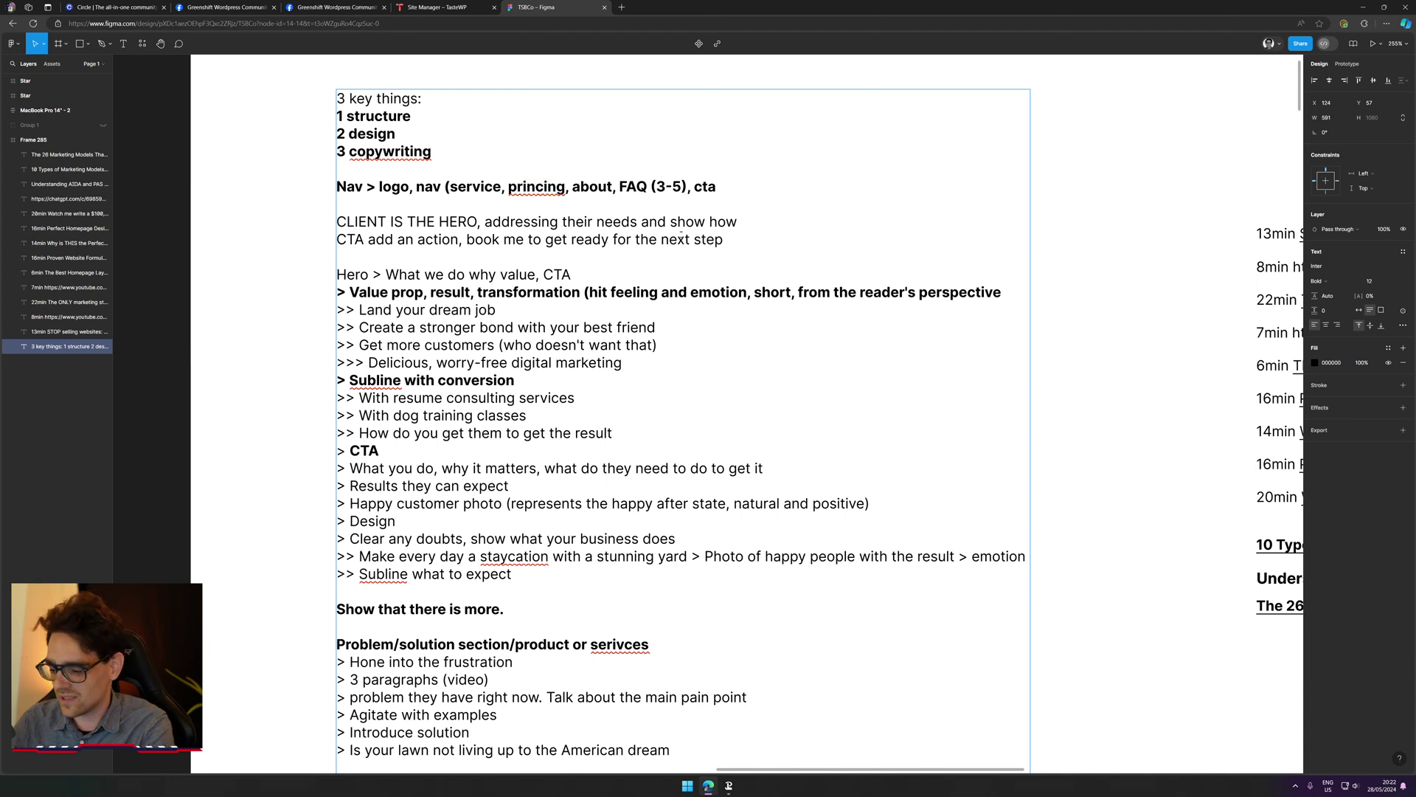
pyautogui.press('Delete')
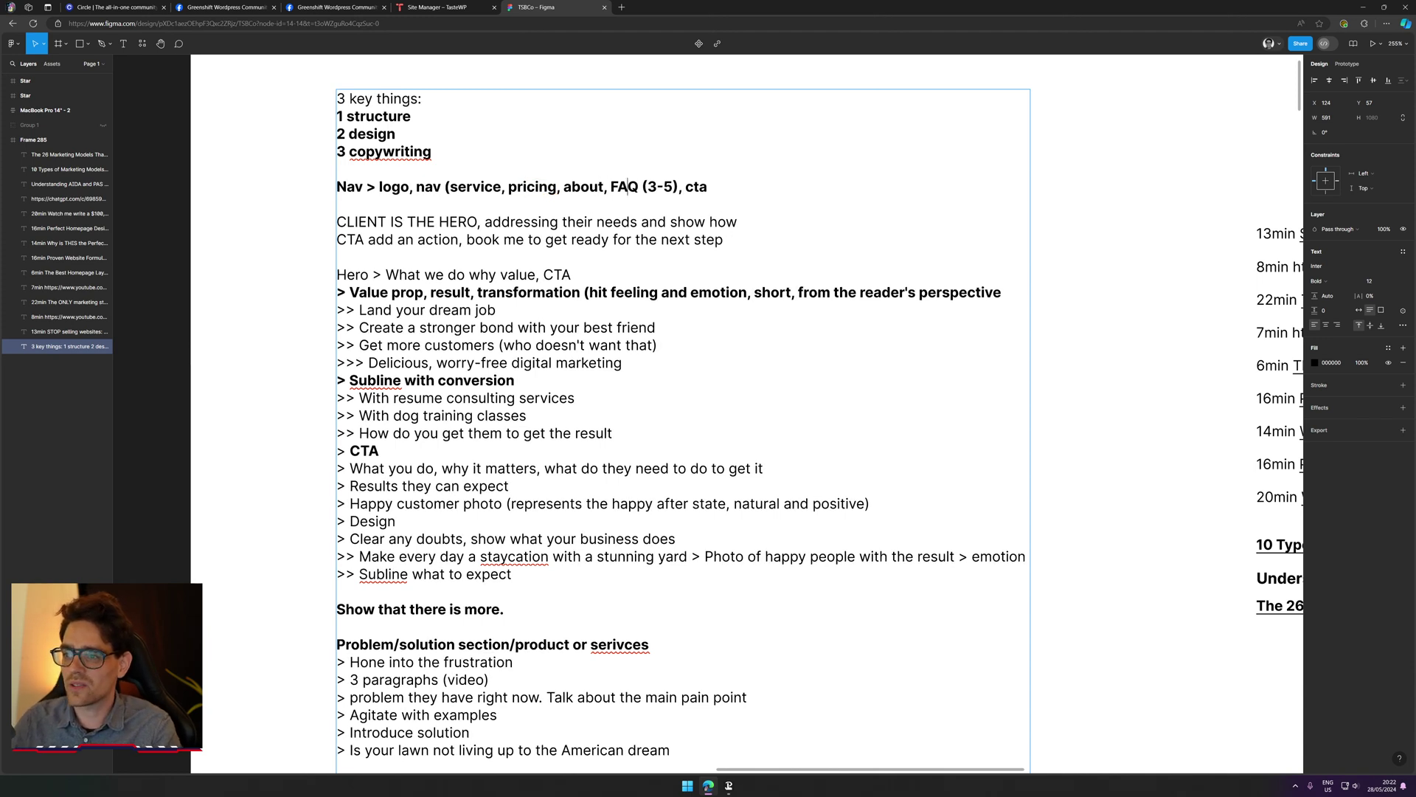
pyautogui.press('End')
pyautogui.hotkey('shift', 'Home')
pyautogui.click(864, 198)
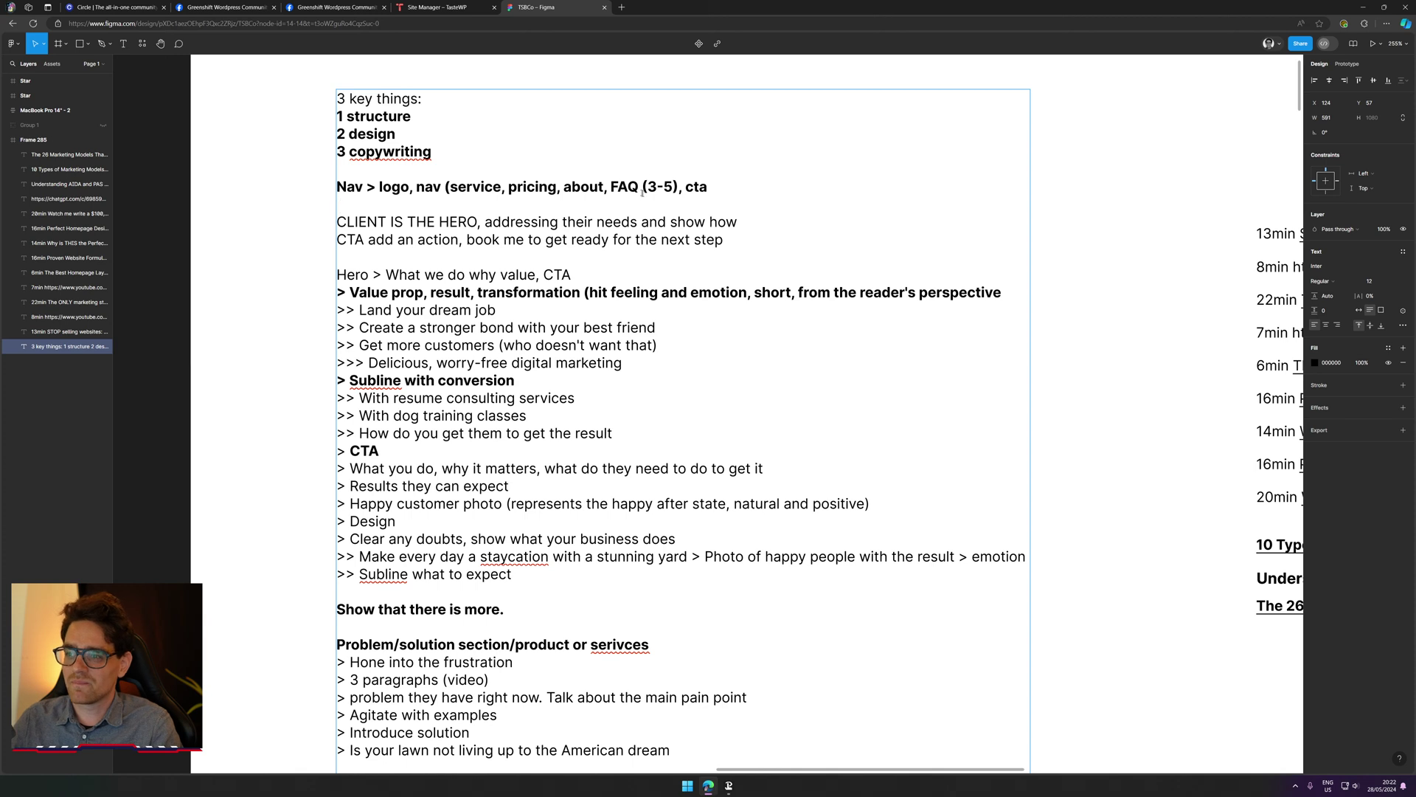
# Step: Insert ", shop, careers, contact" after "FAQ" in the Nav line's list of menu items
pyautogui.moveTo(648, 186); pyautogui.dragTo(673, 186)
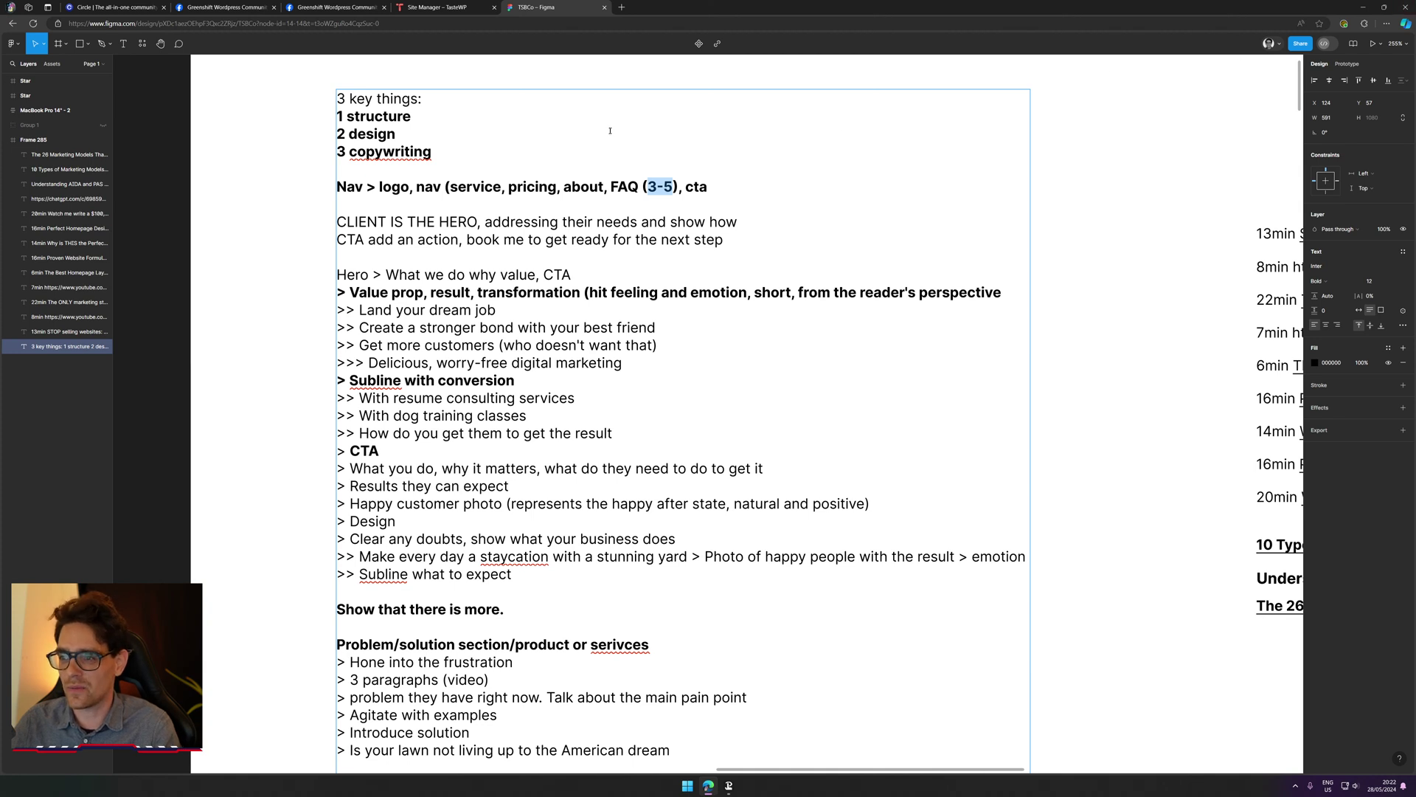
pyautogui.click(627, 186)
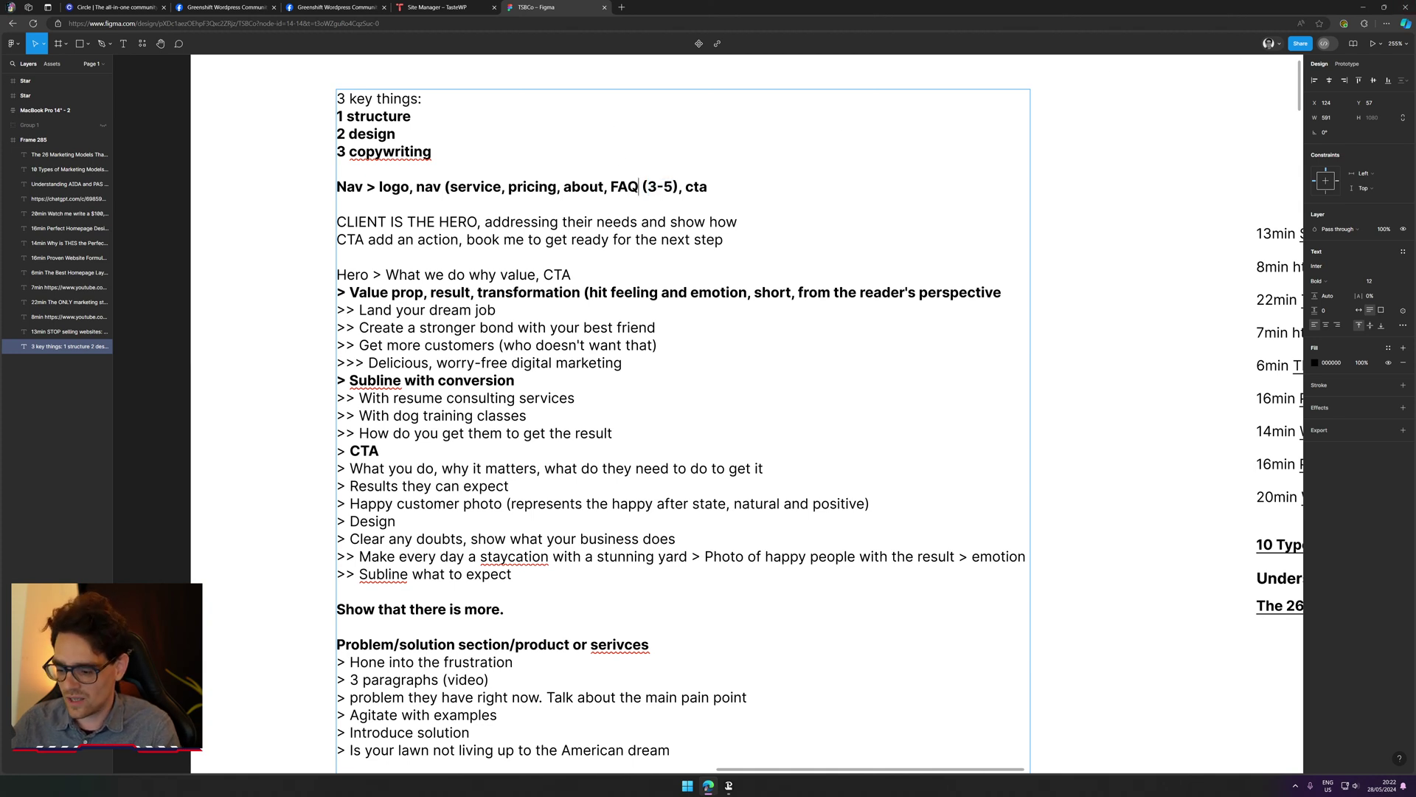
pyautogui.write(', sho')
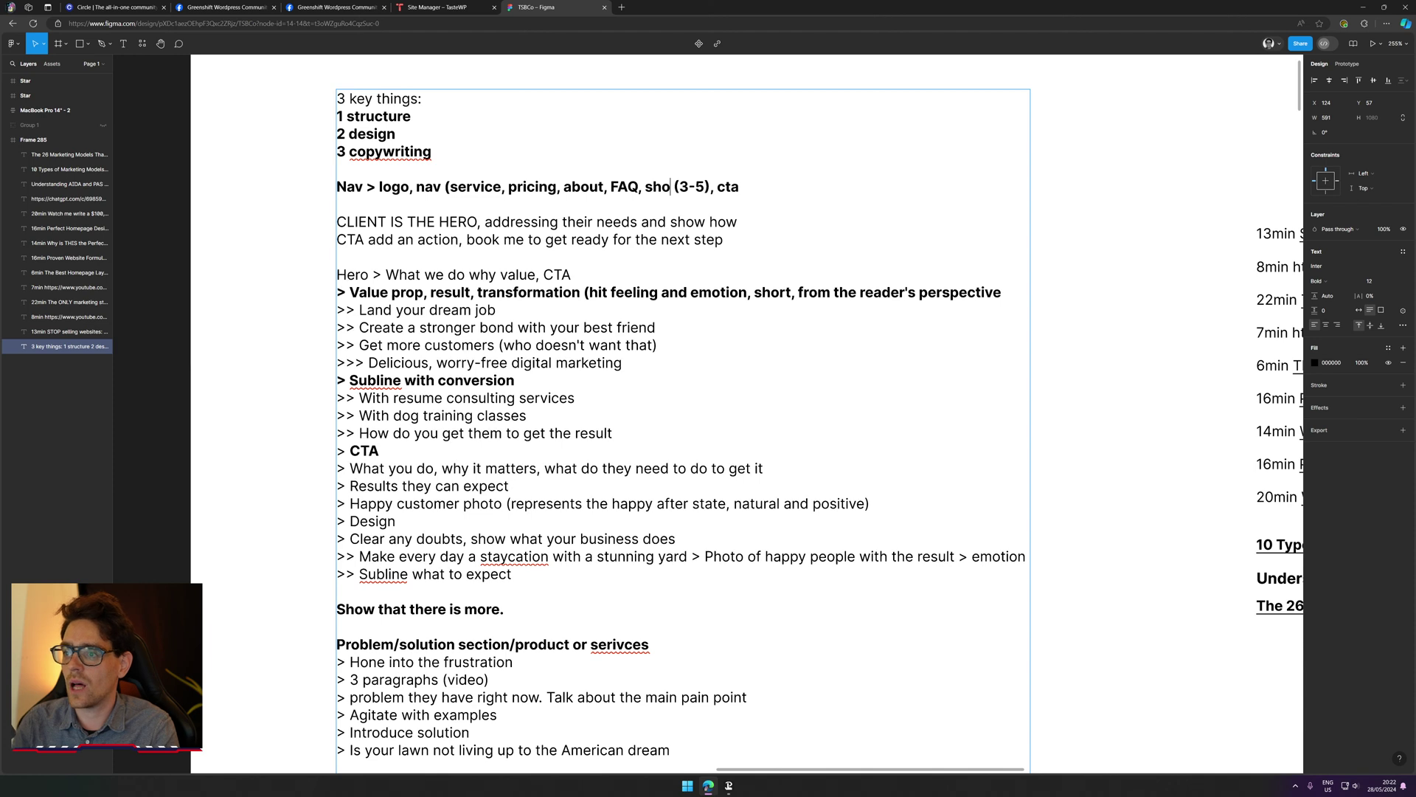
pyautogui.write('p, c')
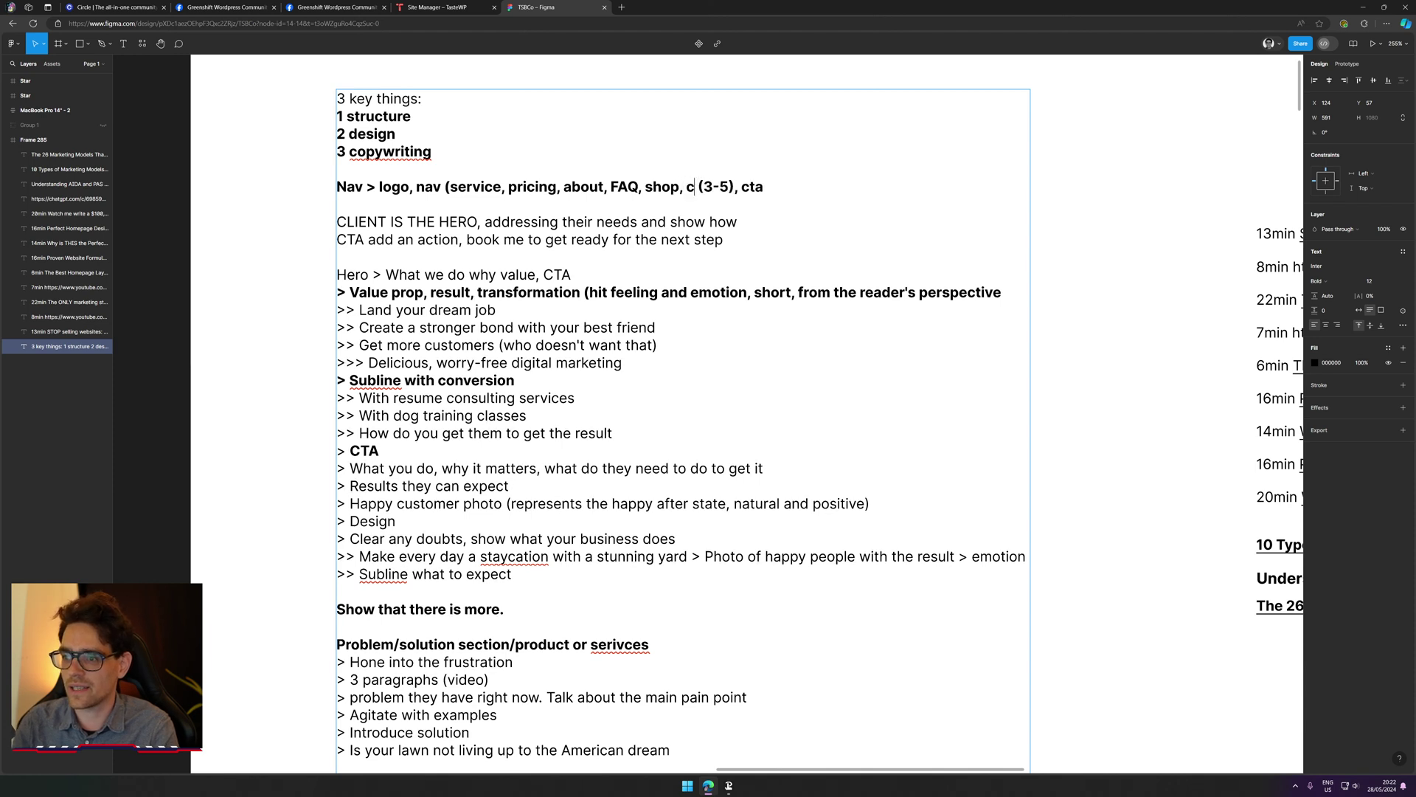
pyautogui.press('BackSpace')
pyautogui.write('careers,')
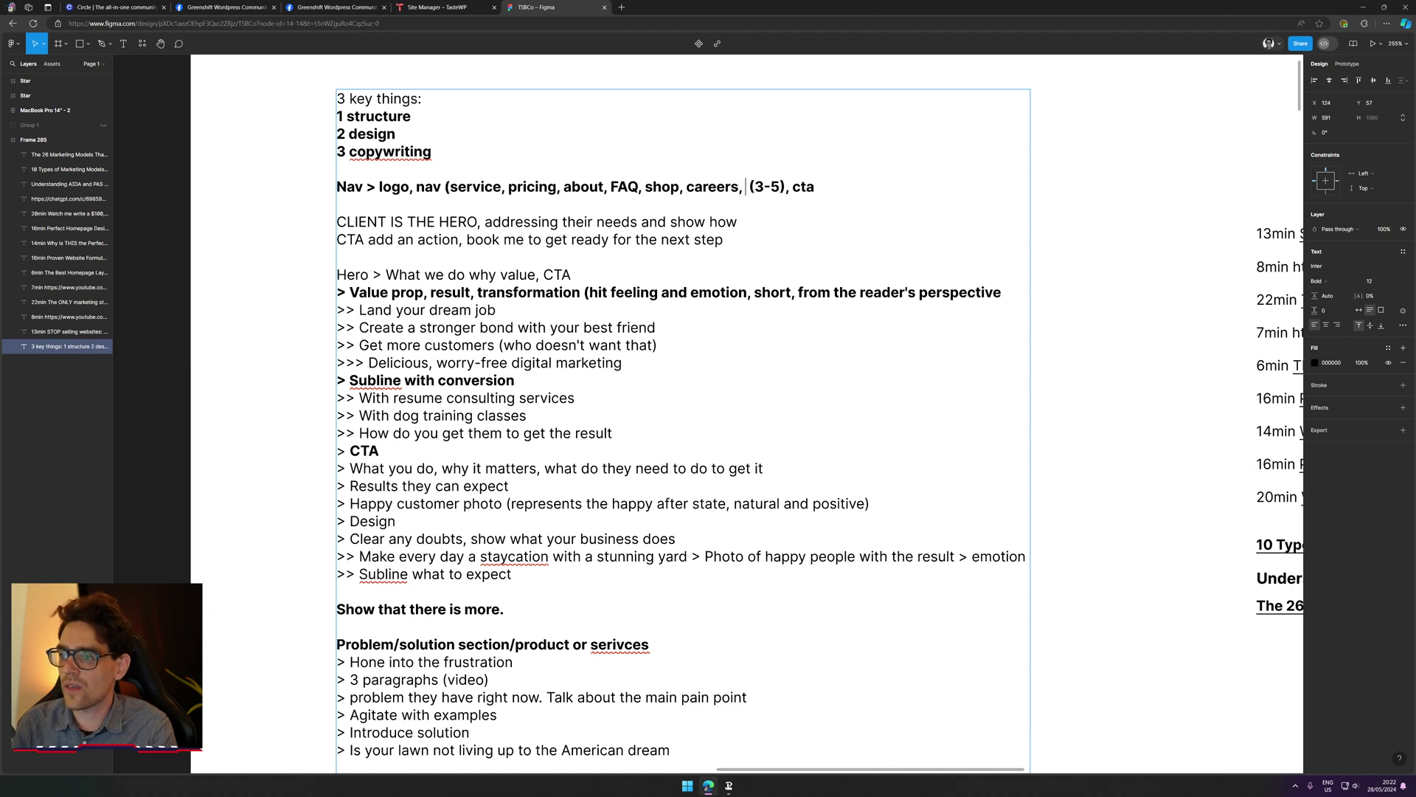
pyautogui.write(' contact5')
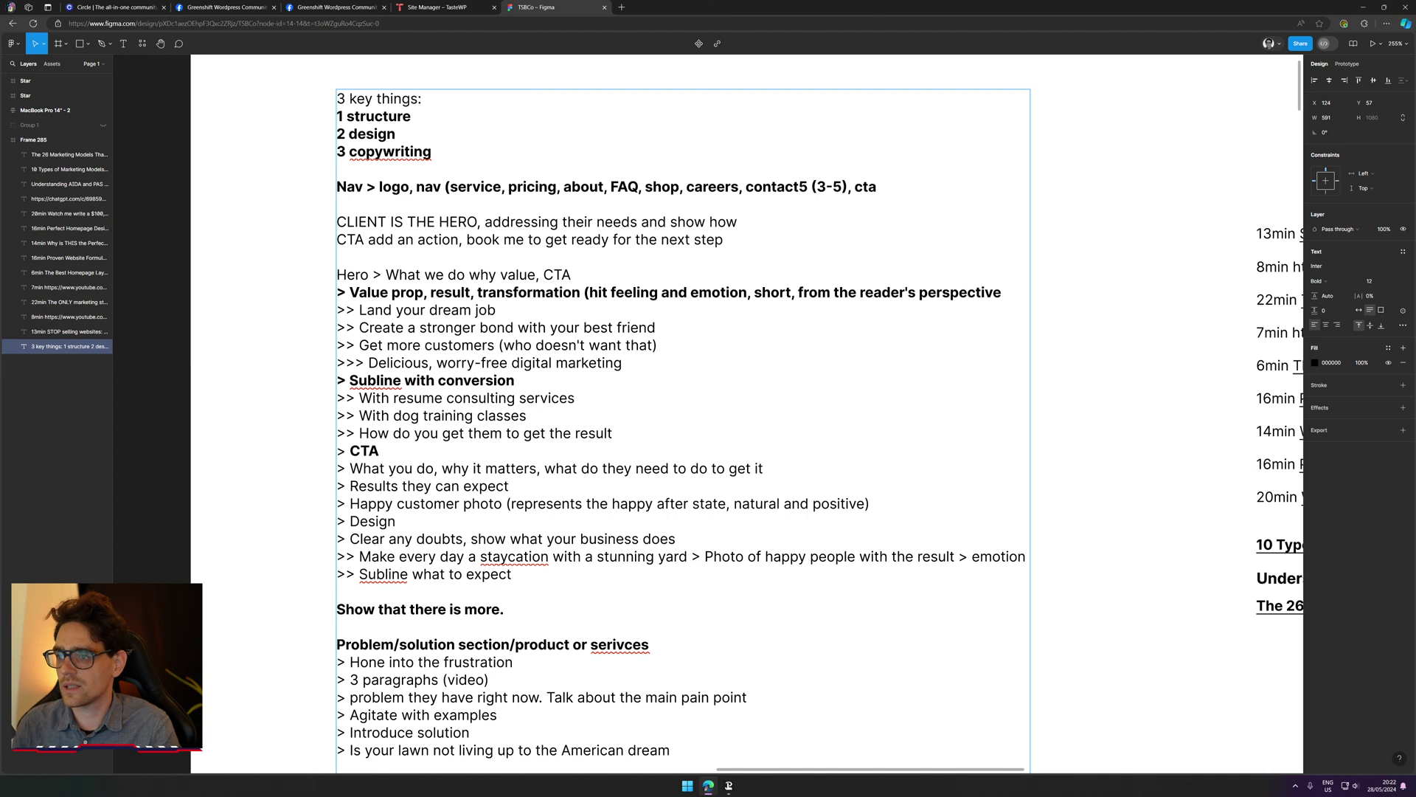
pyautogui.press('BackSpace')
# Step: Remove the added ", shop, careers, contact" text after "FAQ" in the Nav line
pyautogui.hotkey('ctrl', 'shift', 'Left')
pyautogui.hotkey('ctrl', 'shift', 'Left')
pyautogui.hotkey('ctrl', 'shift', 'Left')
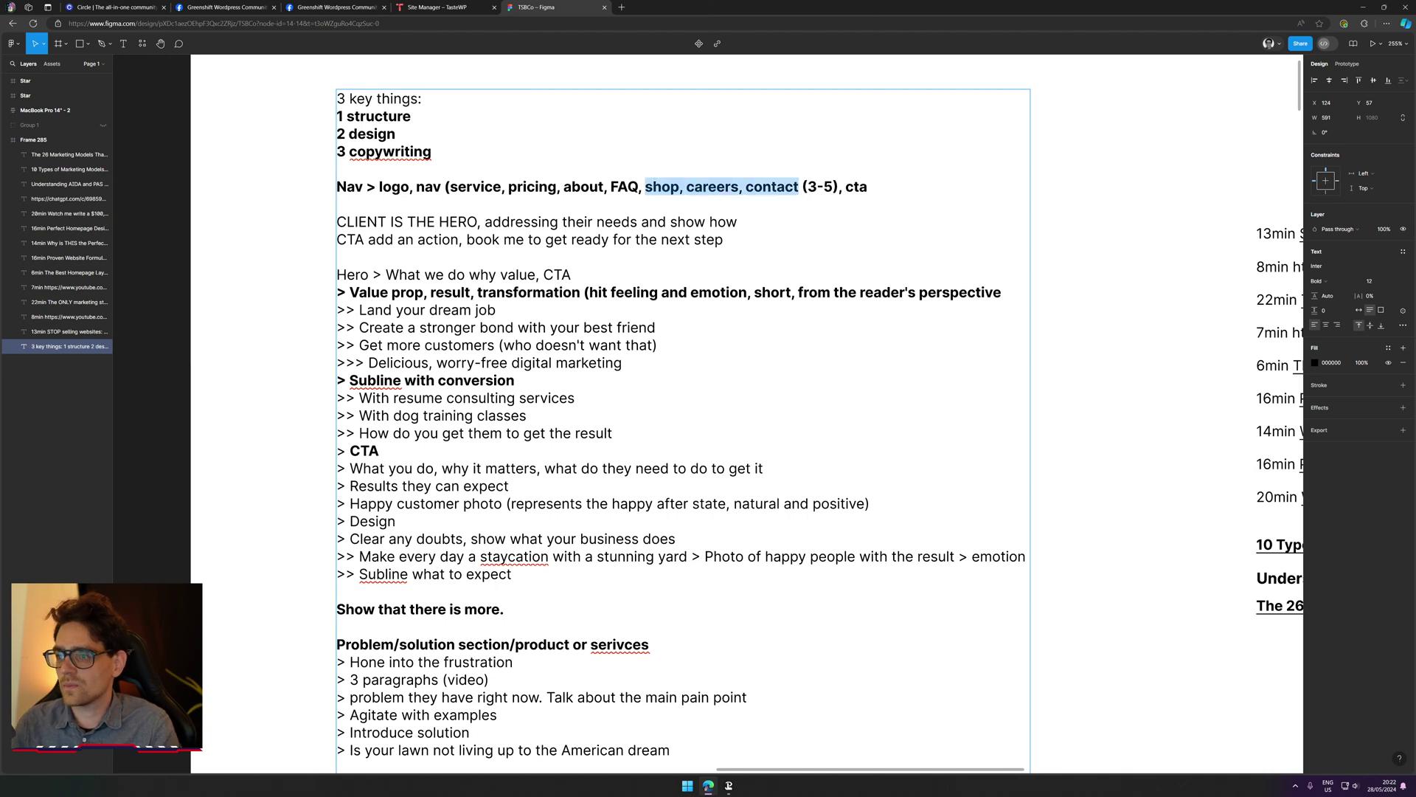
pyautogui.press('BackSpace')
pyautogui.press('BackSpace')
pyautogui.press('BackSpace')
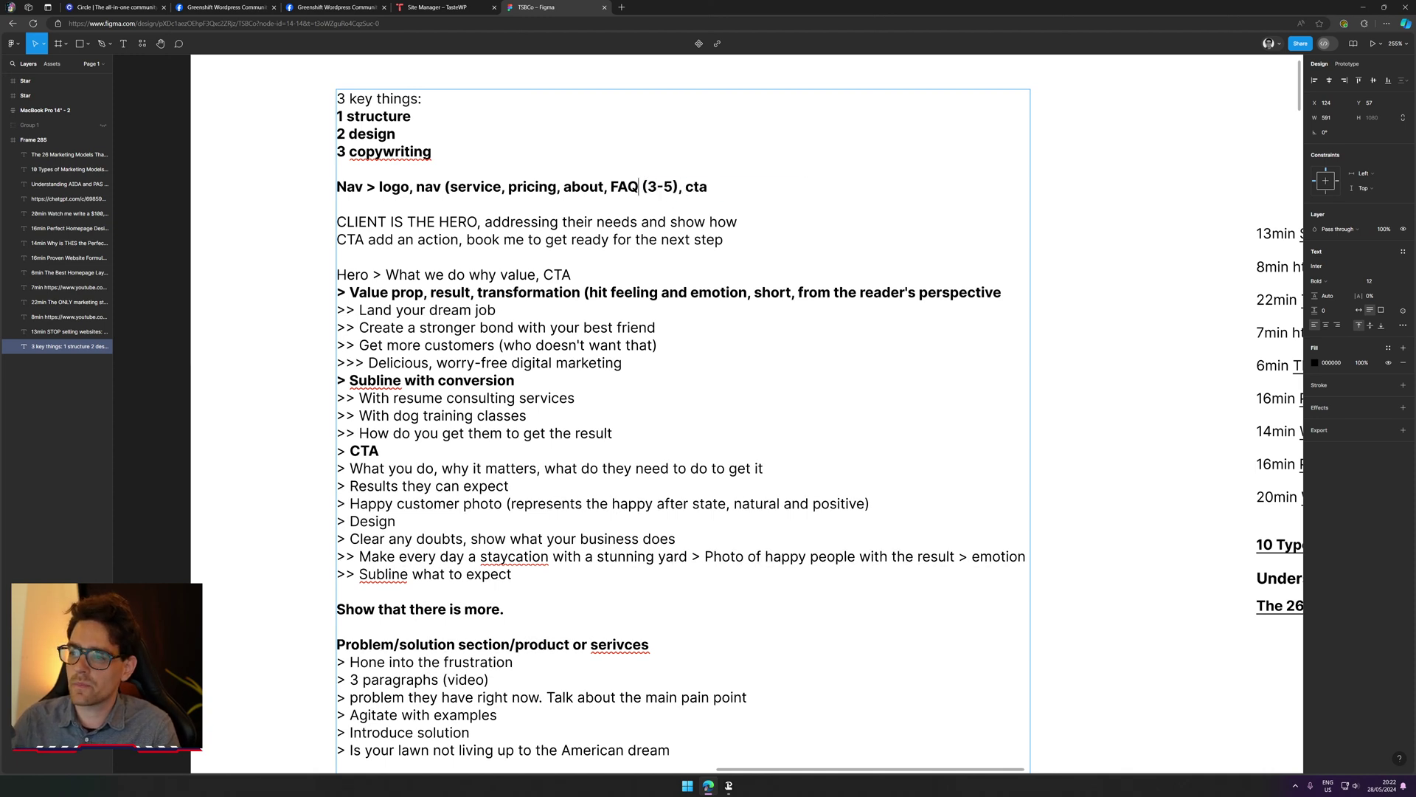
# Step: Highlight "3-5", "service" and "cta" one after another in the Nav line
pyautogui.press('Right')
pyautogui.press('Right')
pyautogui.hotkey('shift', 'Right')
pyautogui.hotkey('shift', 'Right')
pyautogui.hotkey('shift', 'Right')
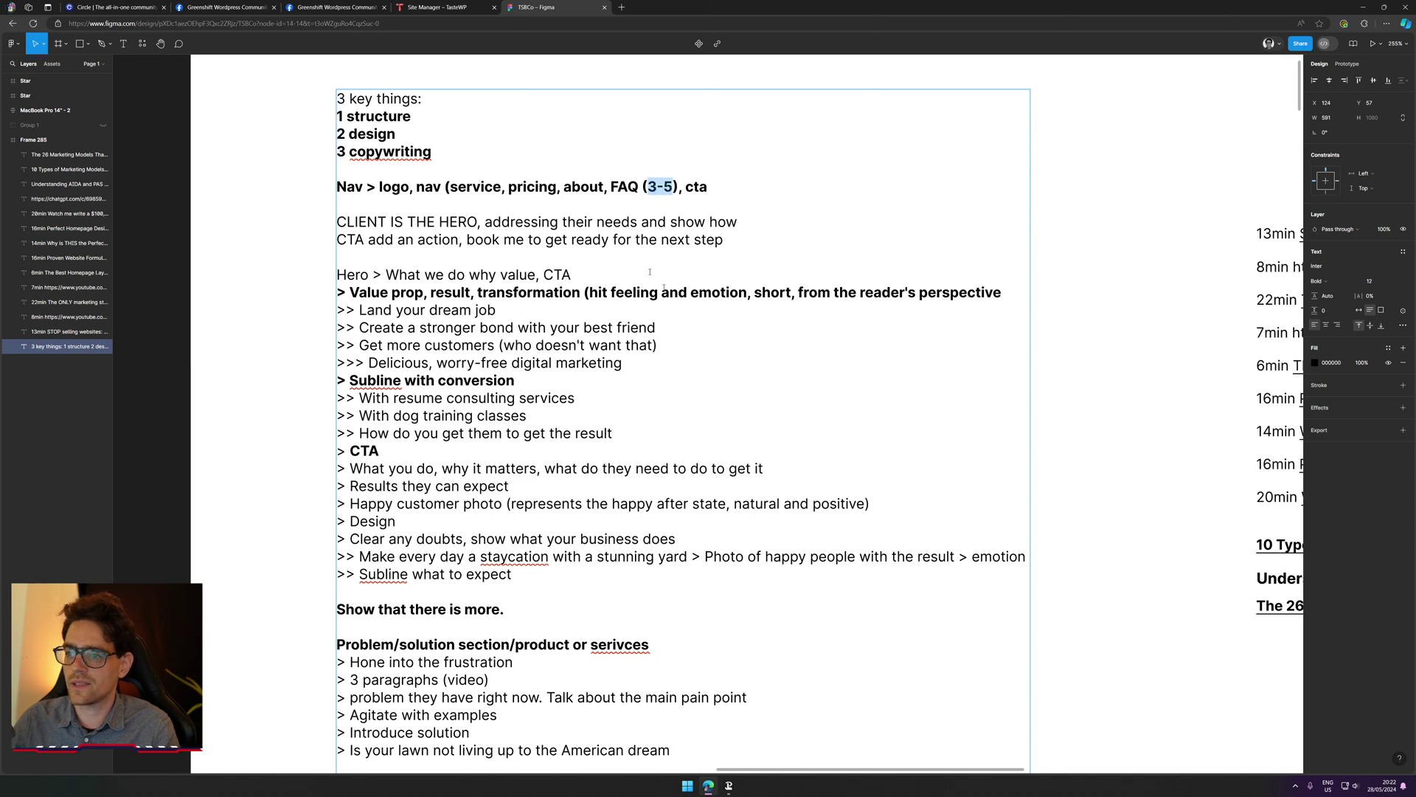
pyautogui.doubleClick(475, 187)
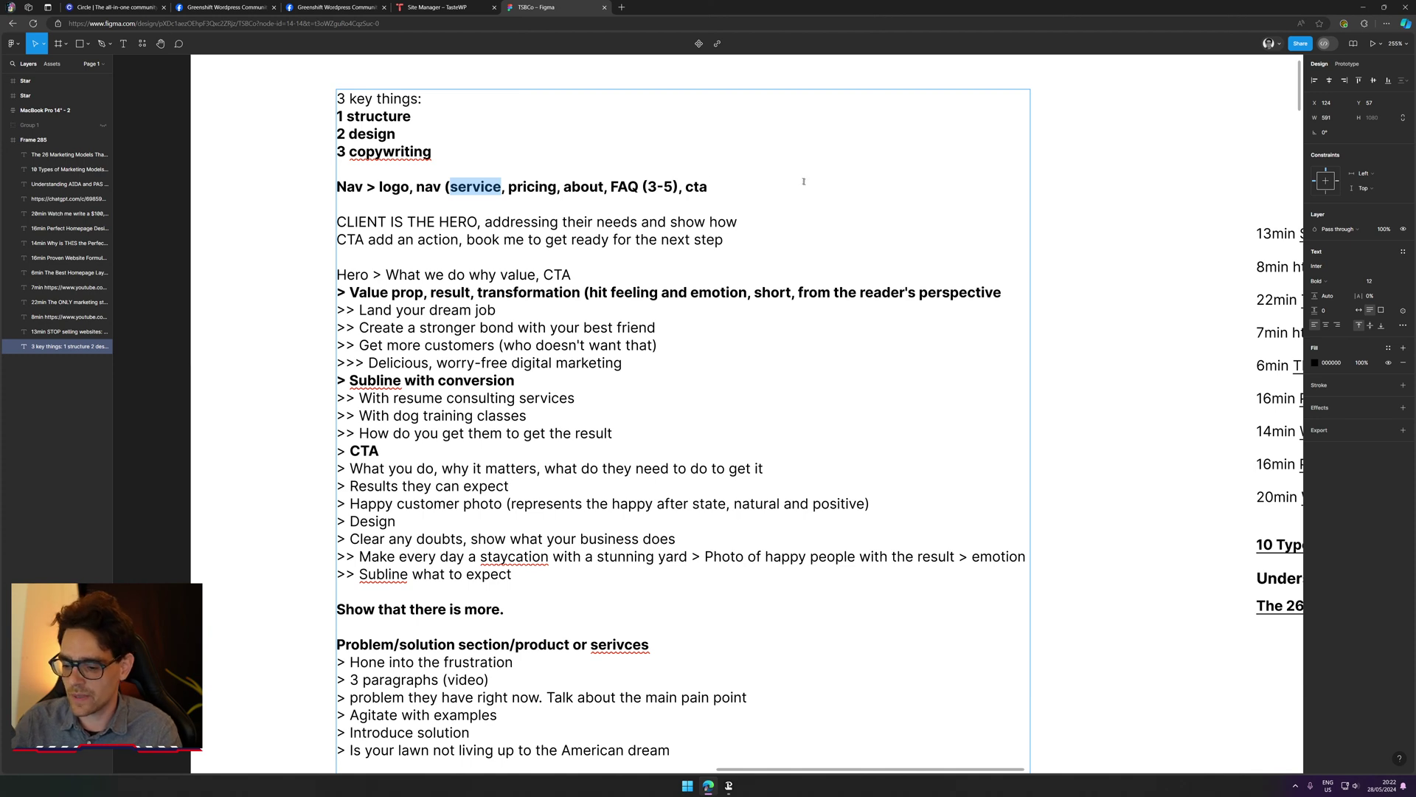
pyautogui.doubleClick(697, 186)
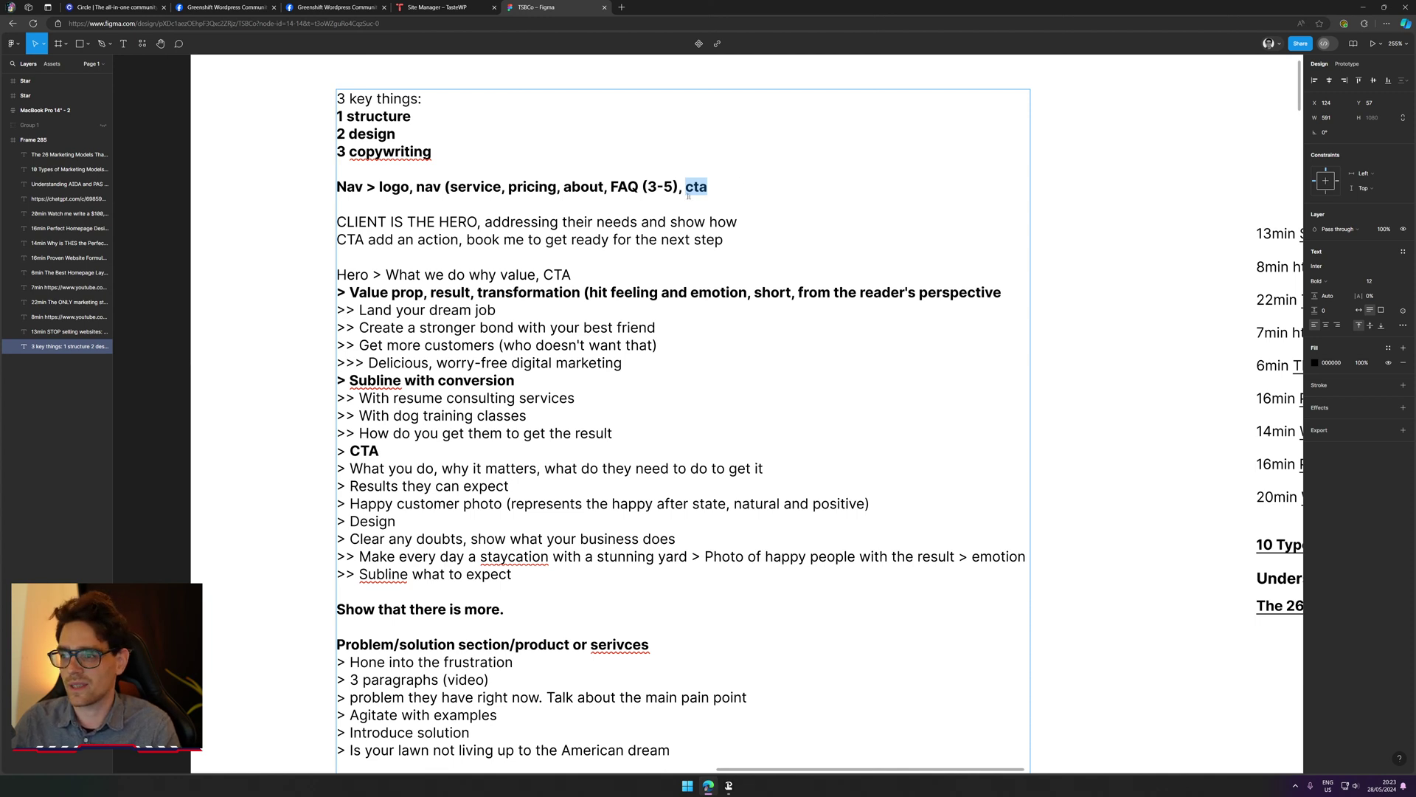
# Step: Highlight "cta" at the end of the Nav line once more and clear the selection
pyautogui.press('Right')
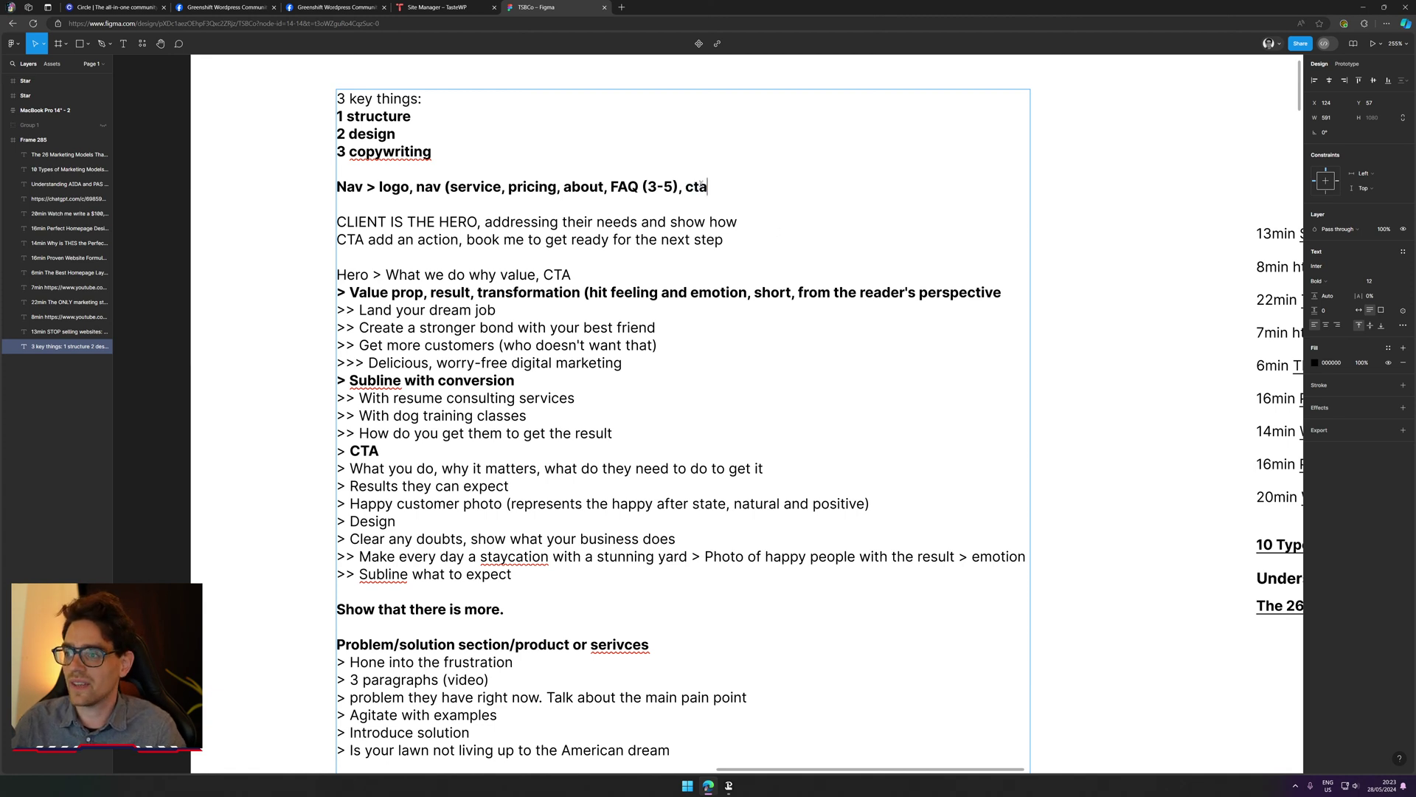
pyautogui.doubleClick(693, 186)
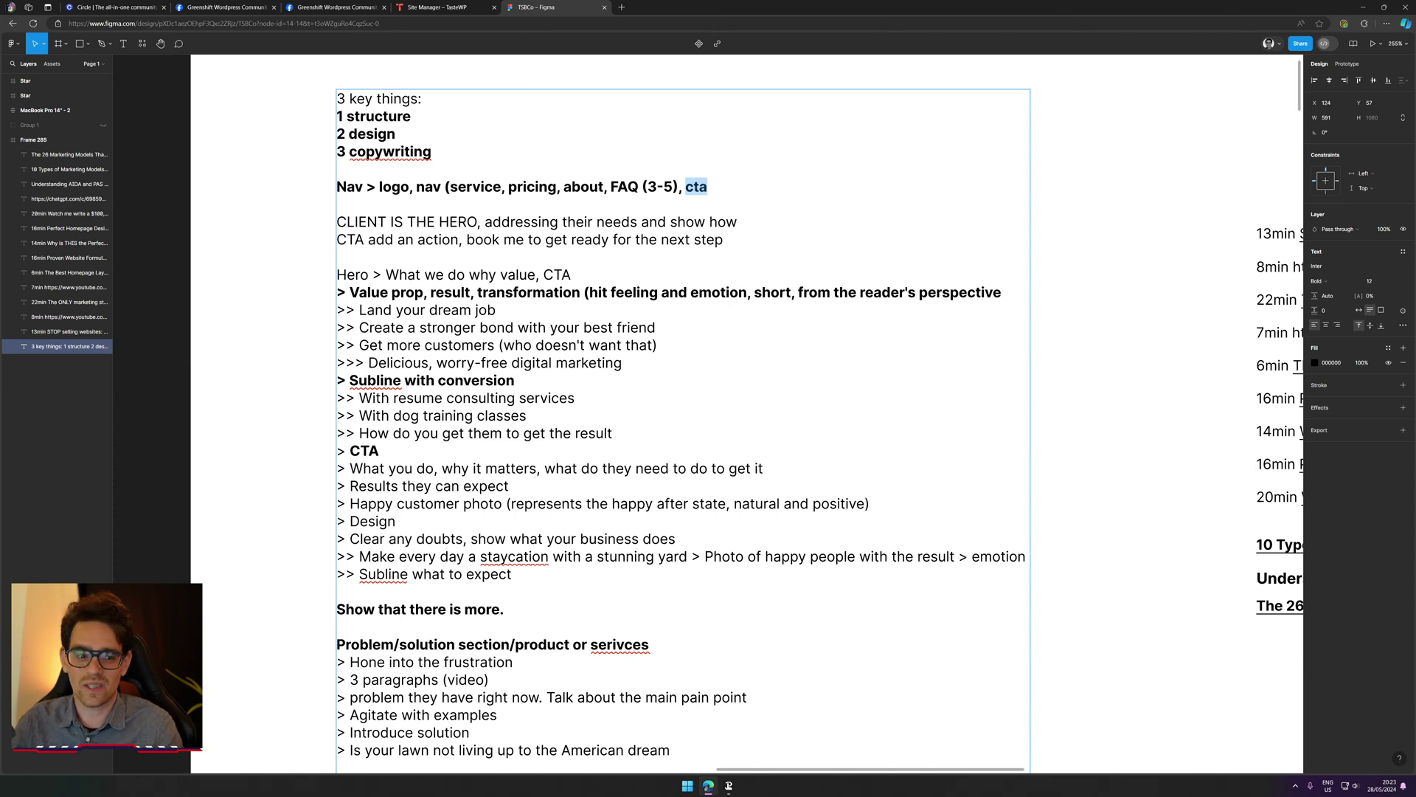
pyautogui.click(693, 187)
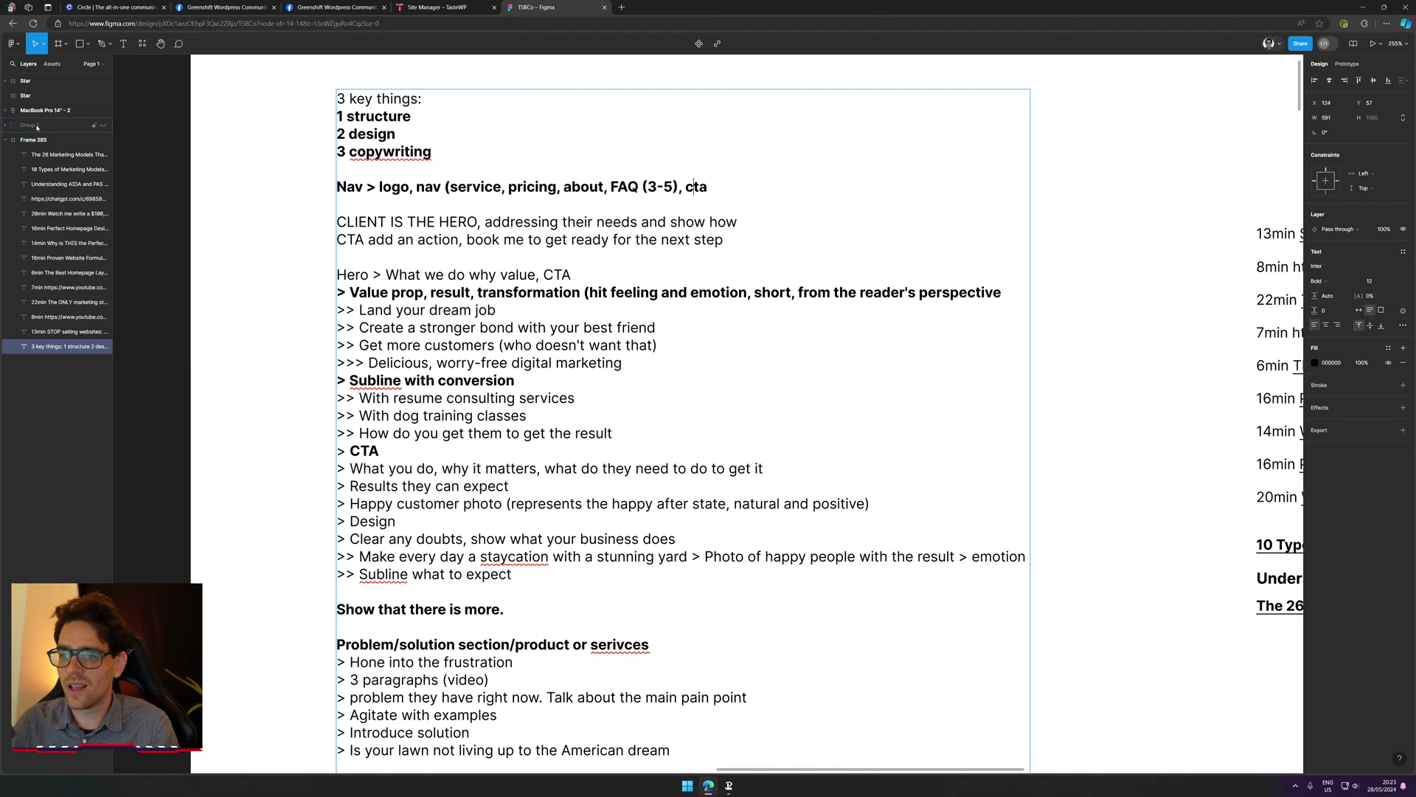
pyautogui.click(724, 240)
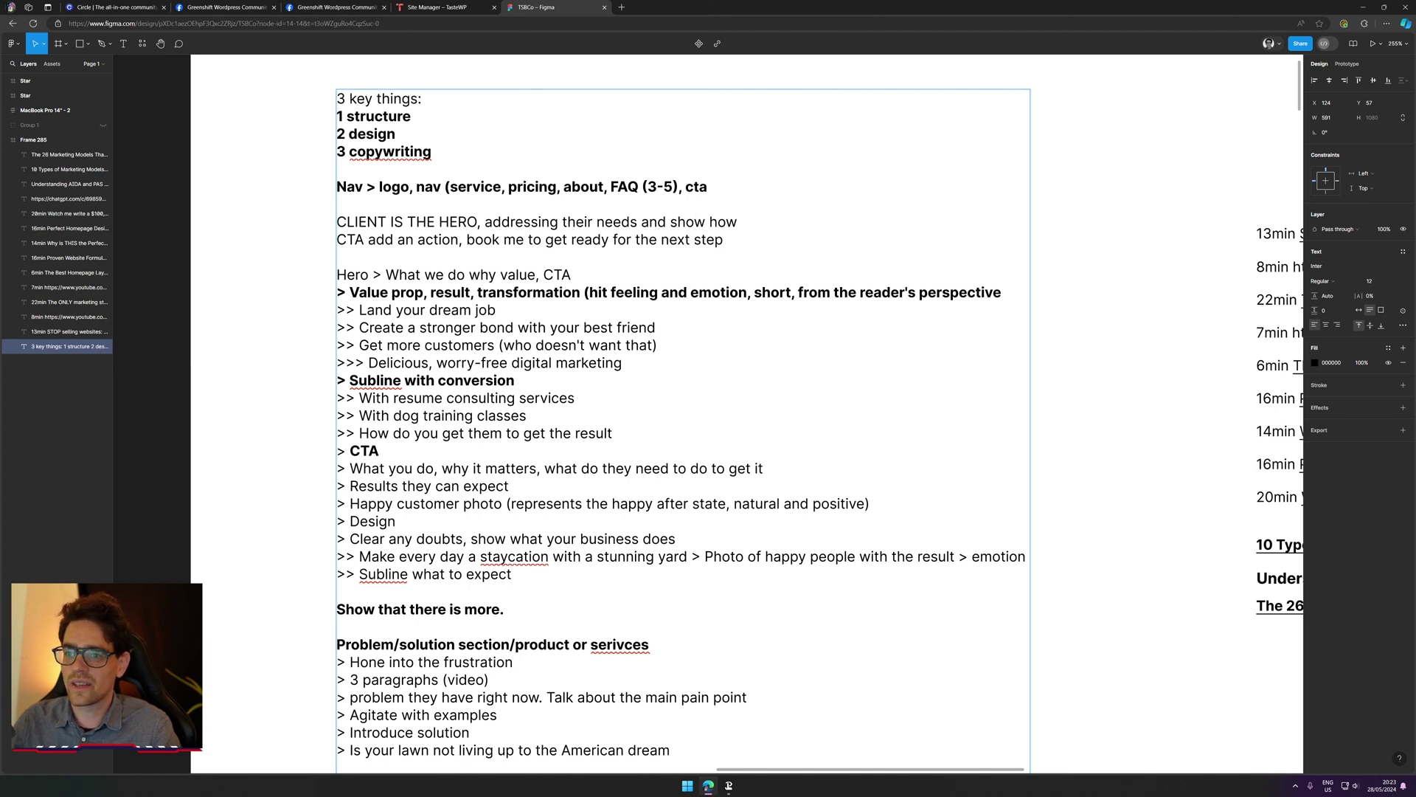
# Step: Highlight "CLIENT" and then most of "CLIENT IS THE HERO" in the line below the Nav line
pyautogui.moveTo(337, 222); pyautogui.dragTo(386, 221)
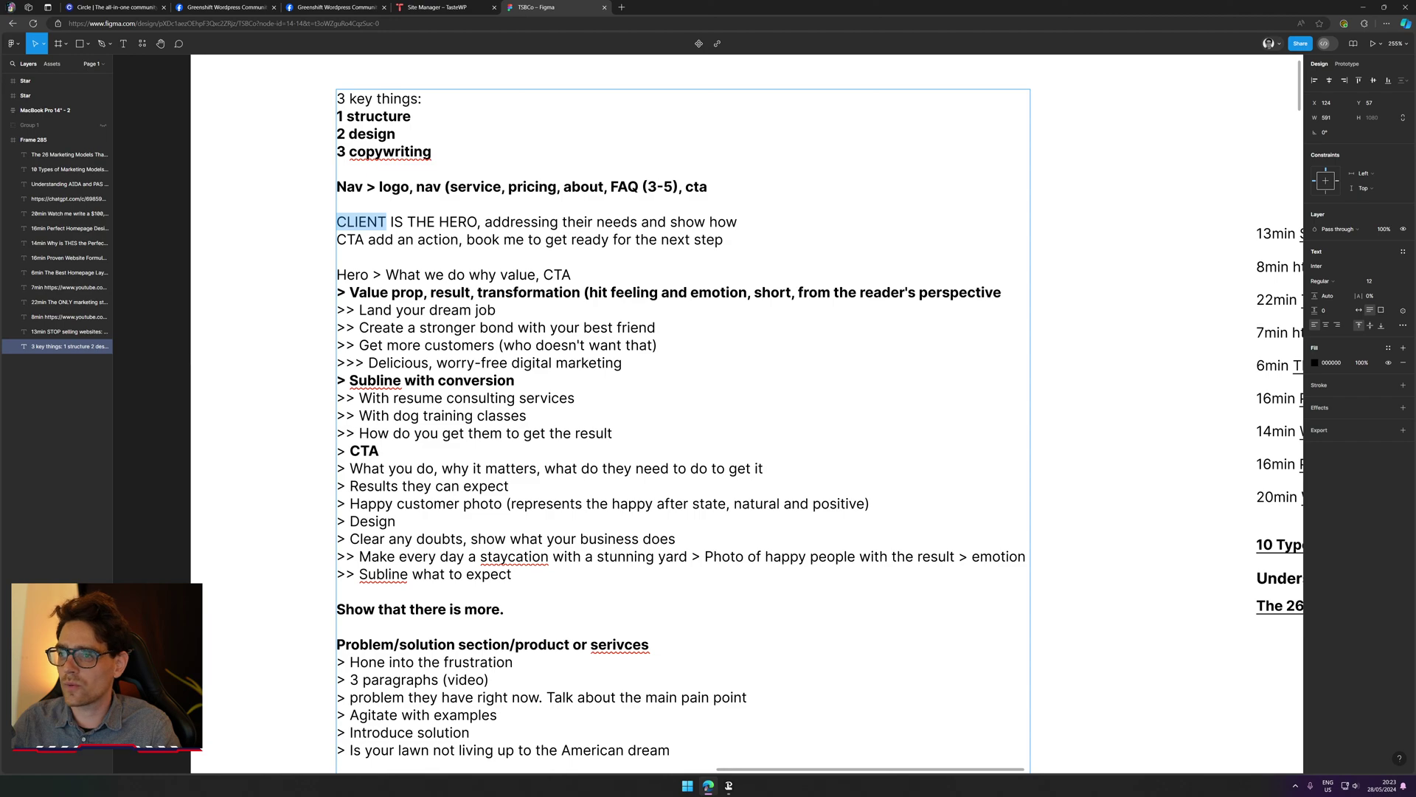
pyautogui.moveTo(850, 339); pyautogui.dragTo(283, 394)
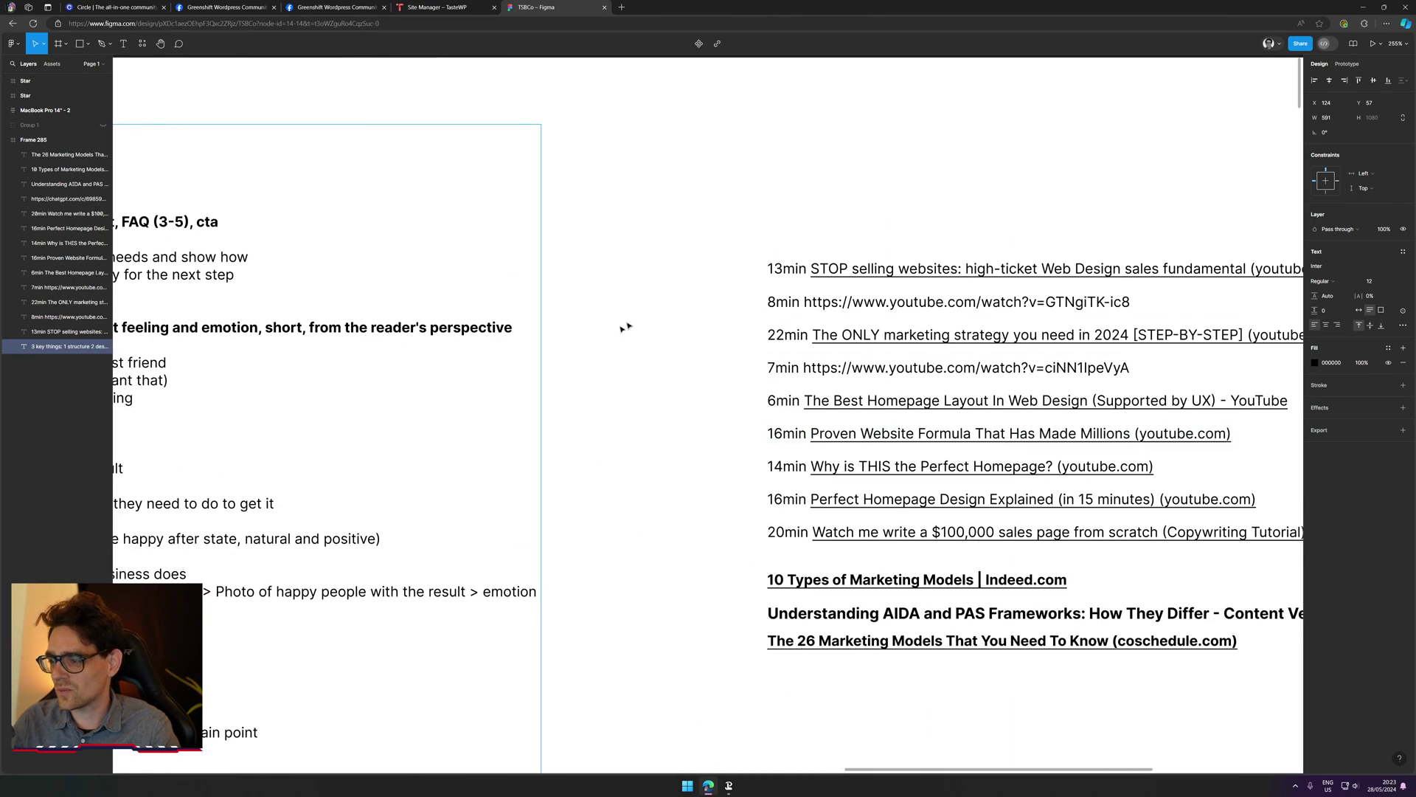
pyautogui.hscroll(-5, 623, 323)
pyautogui.hscroll(3, 543, 264)
pyautogui.scroll(-1, 543, 263)
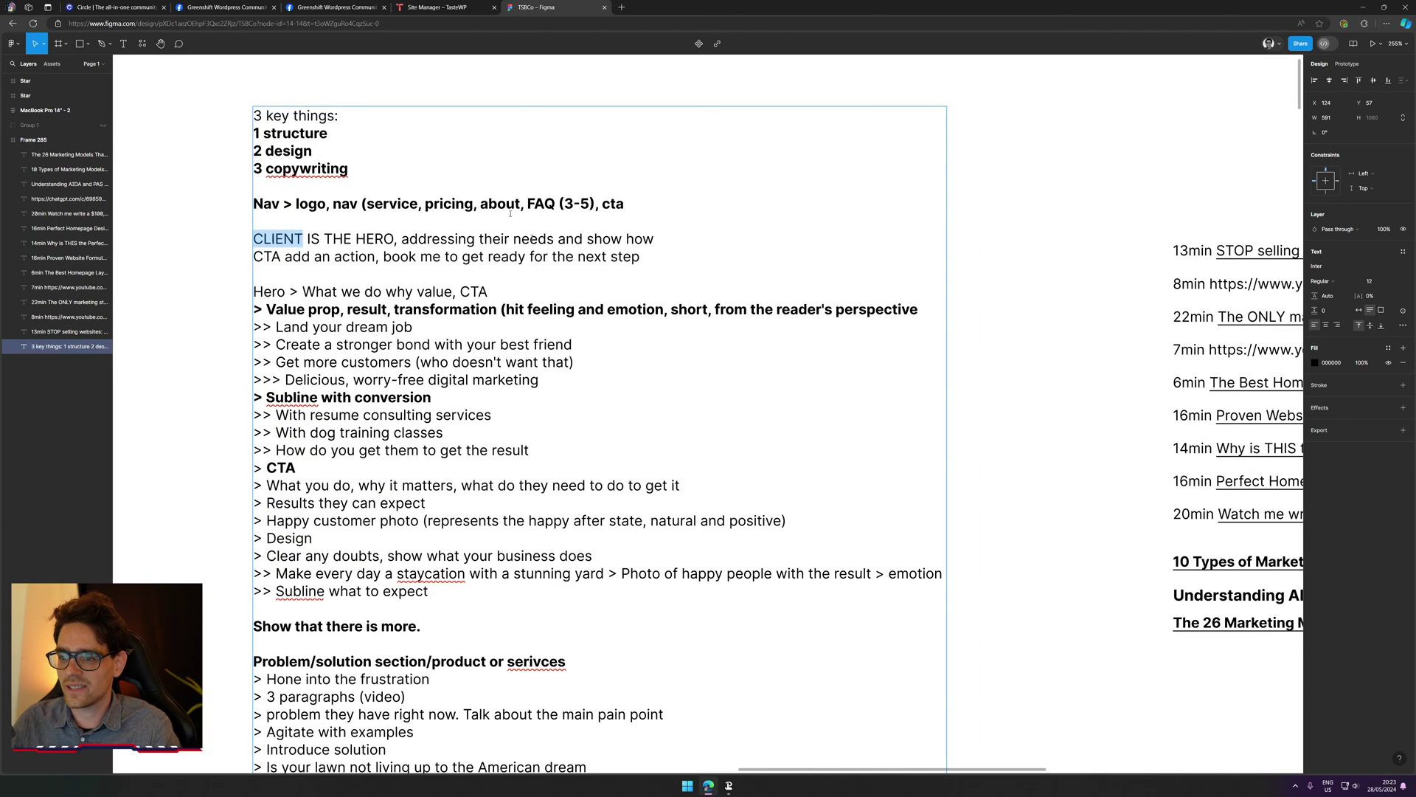
pyautogui.press('End')
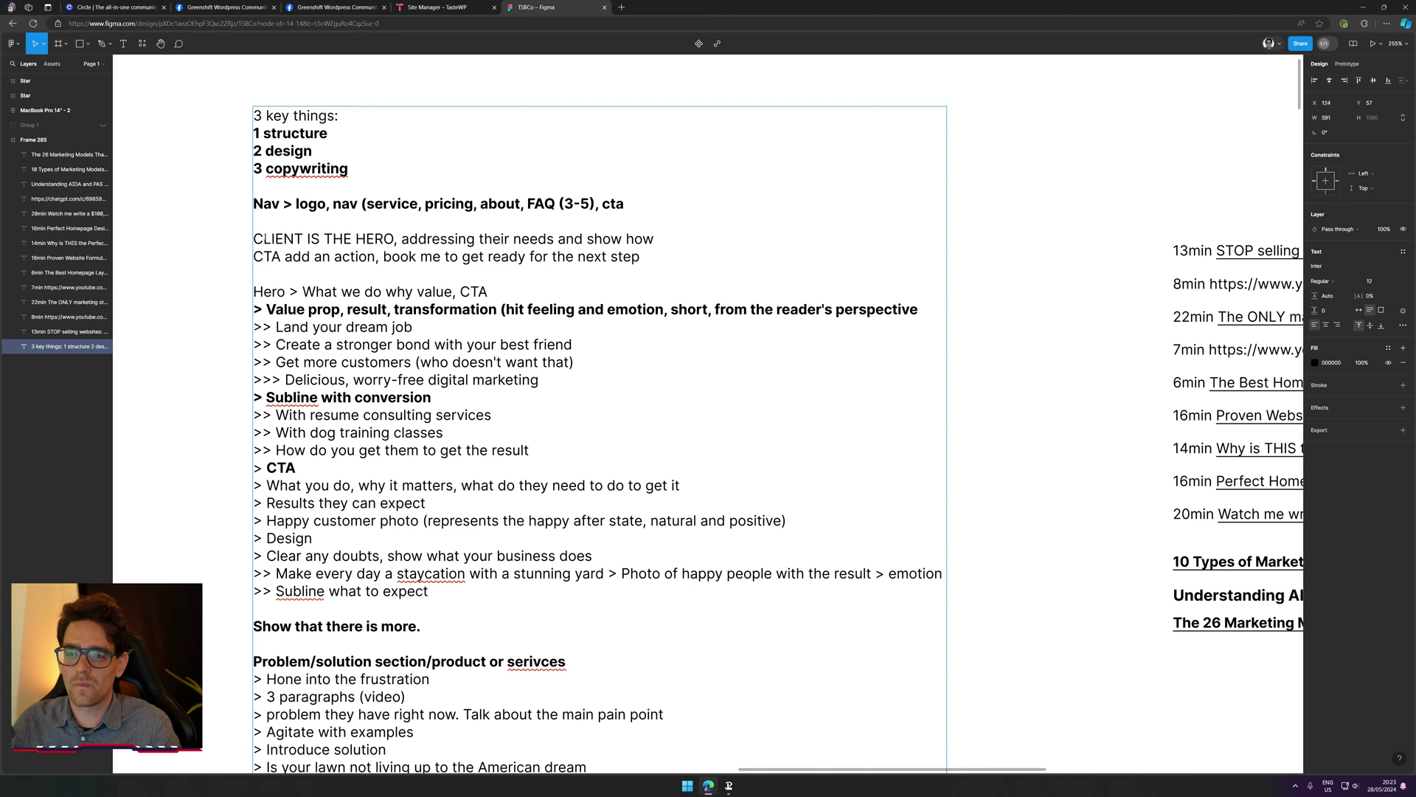
pyautogui.moveTo(263, 238); pyautogui.dragTo(384, 238)
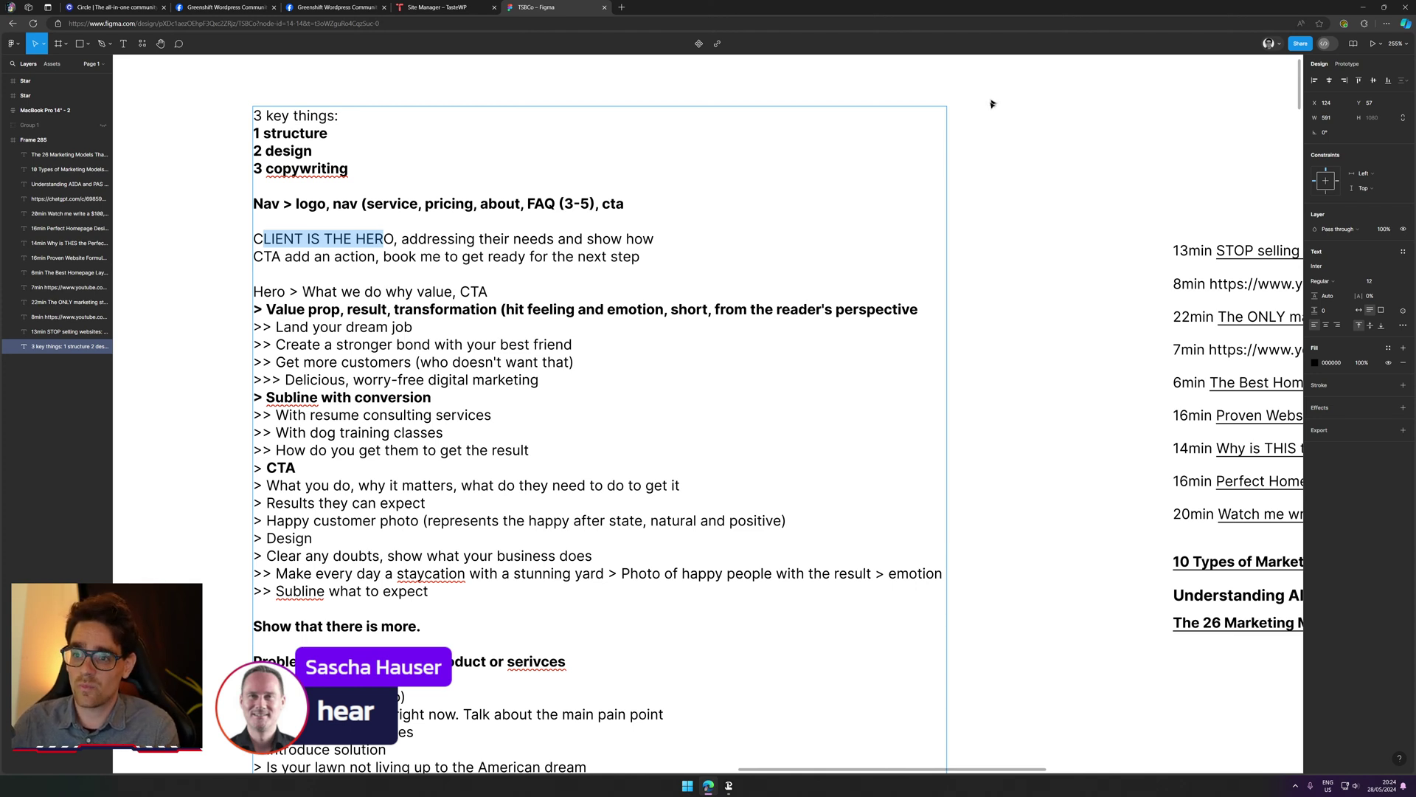
# Step: Add the example line "I offer great templates" below the CLIENT IS THE HERO line, with blank lines around it
pyautogui.click(654, 238)
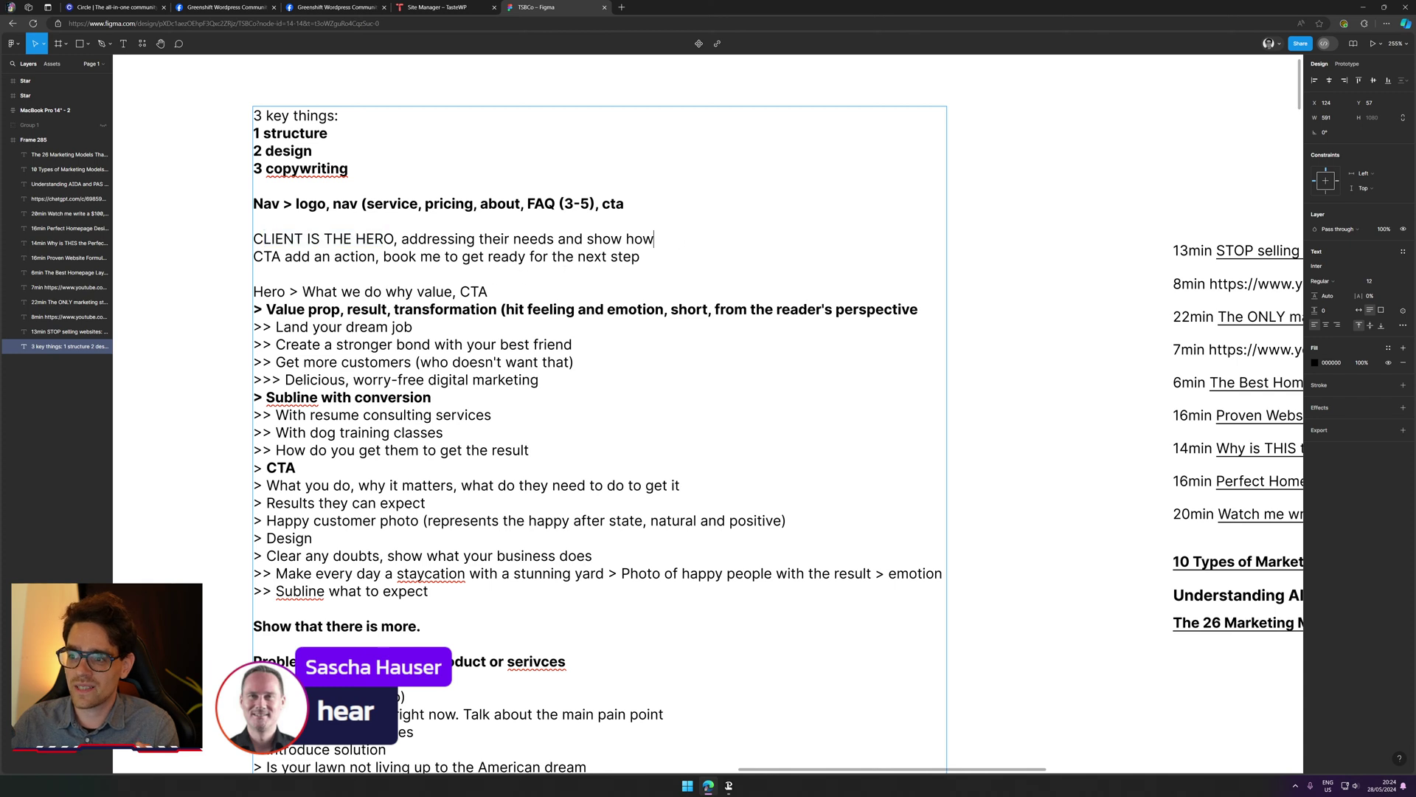
pyautogui.press('Return')
pyautogui.press('Return')
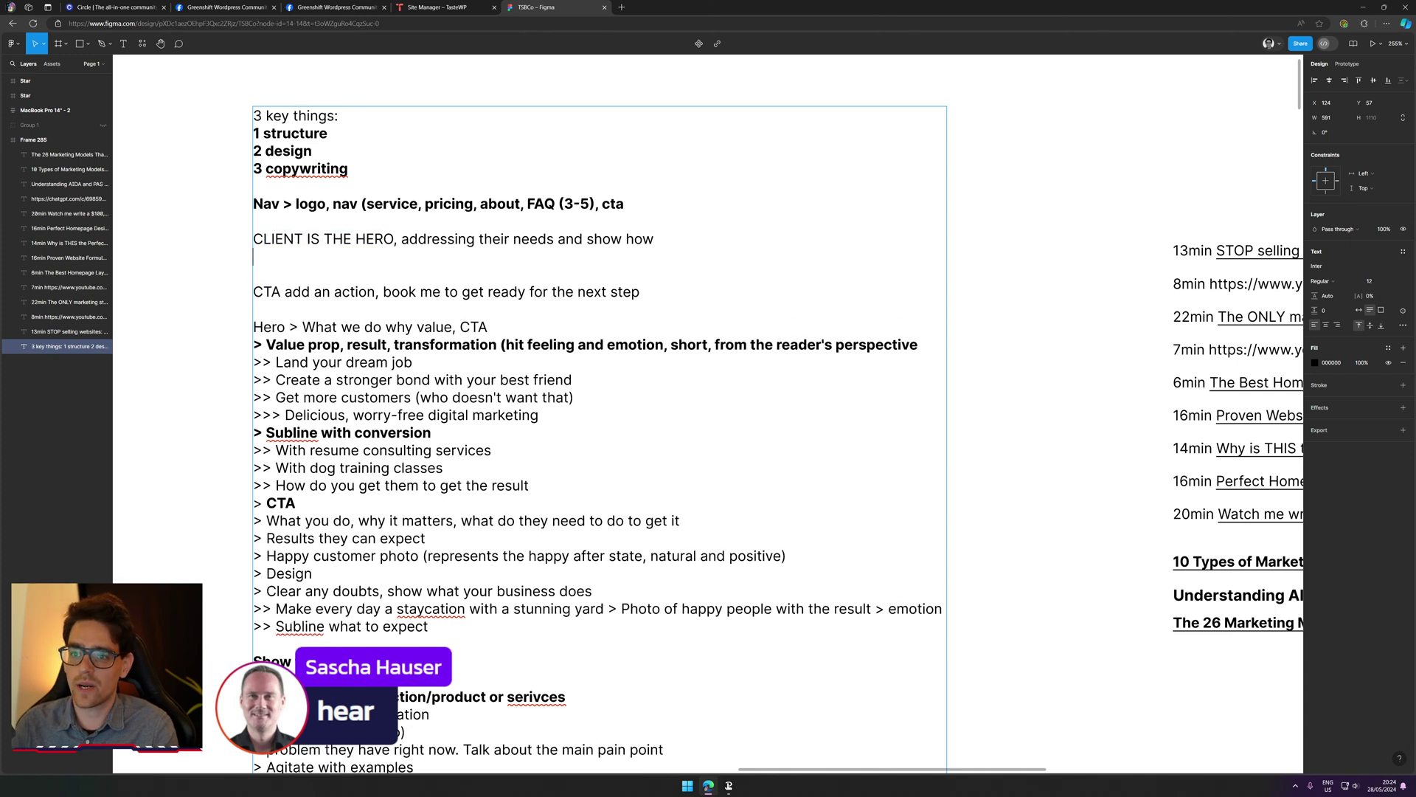
pyautogui.press('Return')
pyautogui.press('Up')
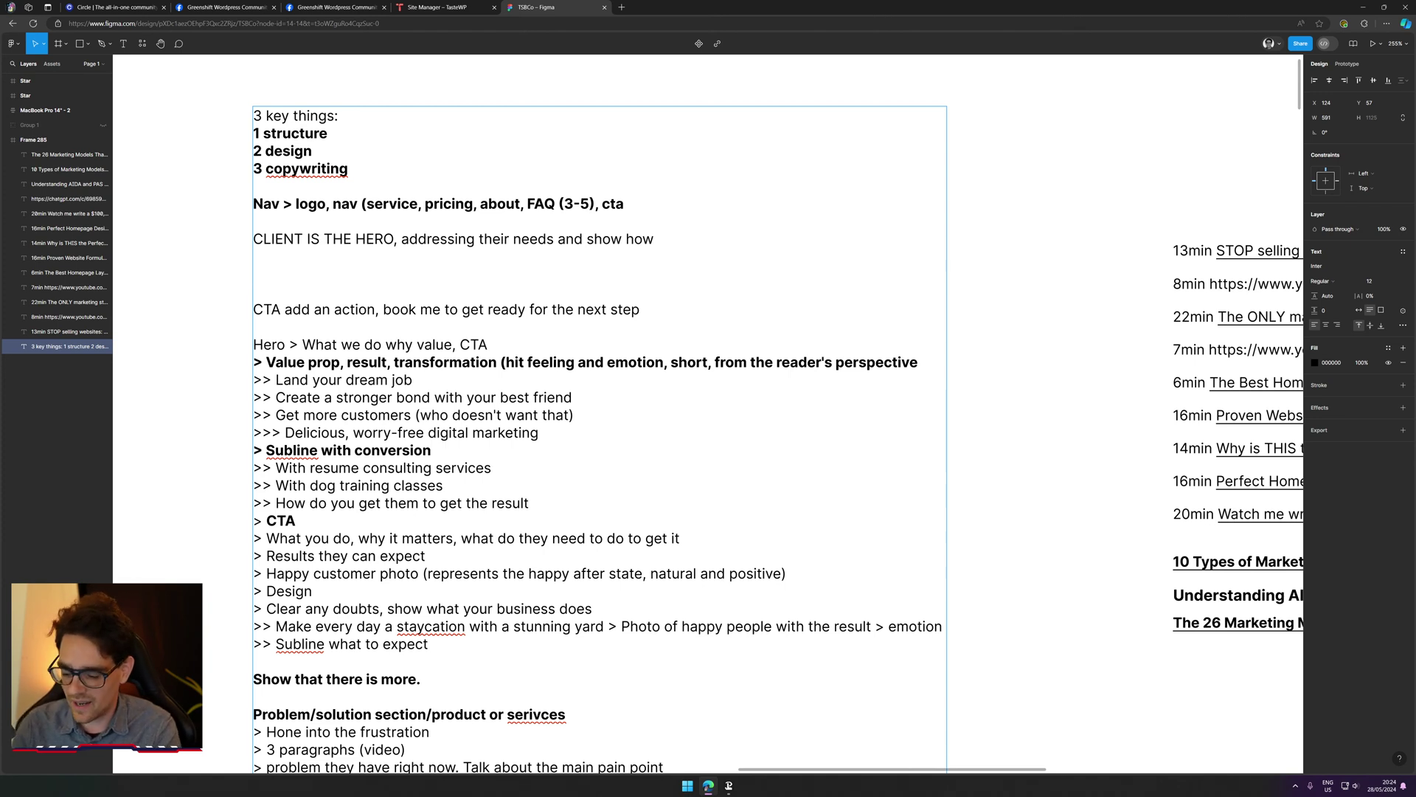
pyautogui.write('I ofer')
pyautogui.press('BackSpace')
pyautogui.press('BackSpace')
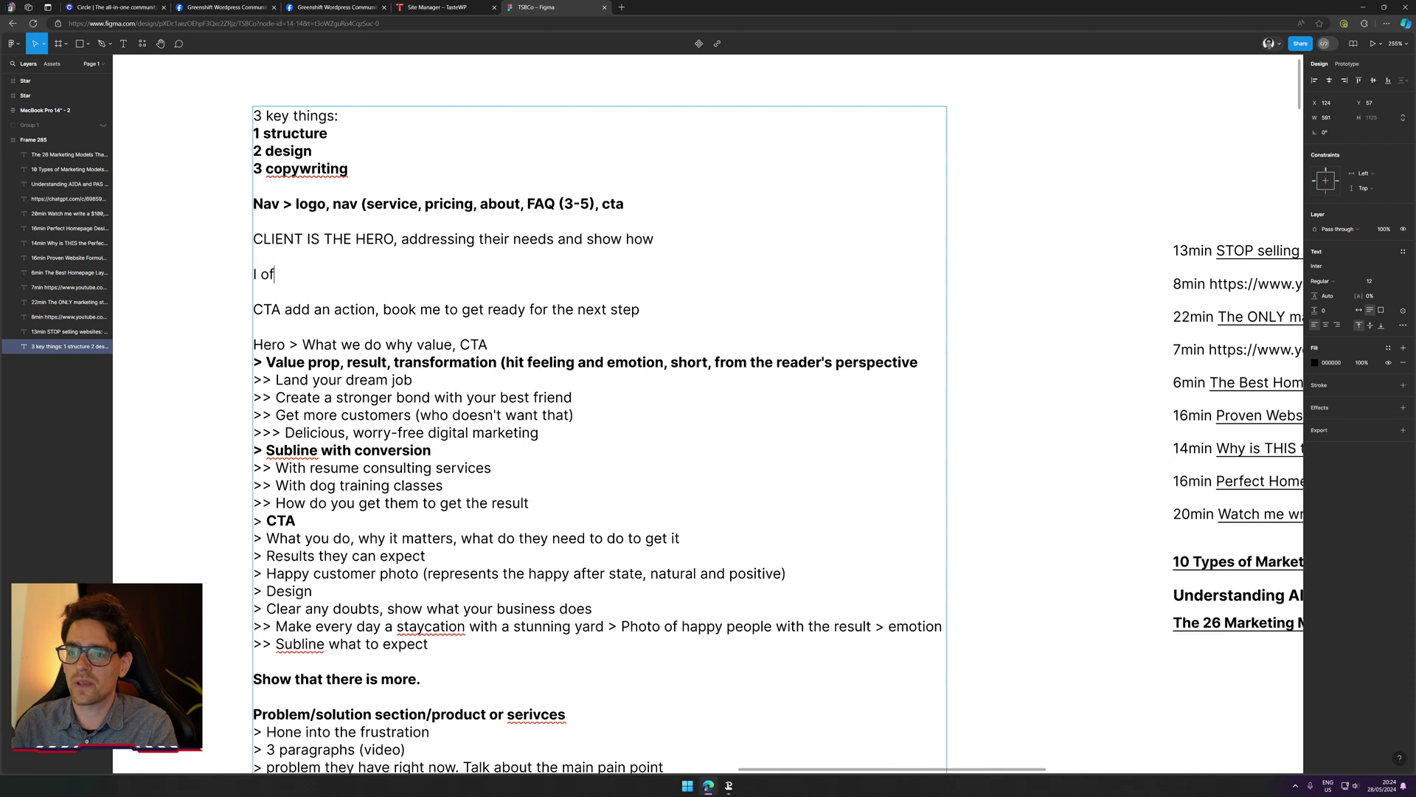
pyautogui.write('fer grea')
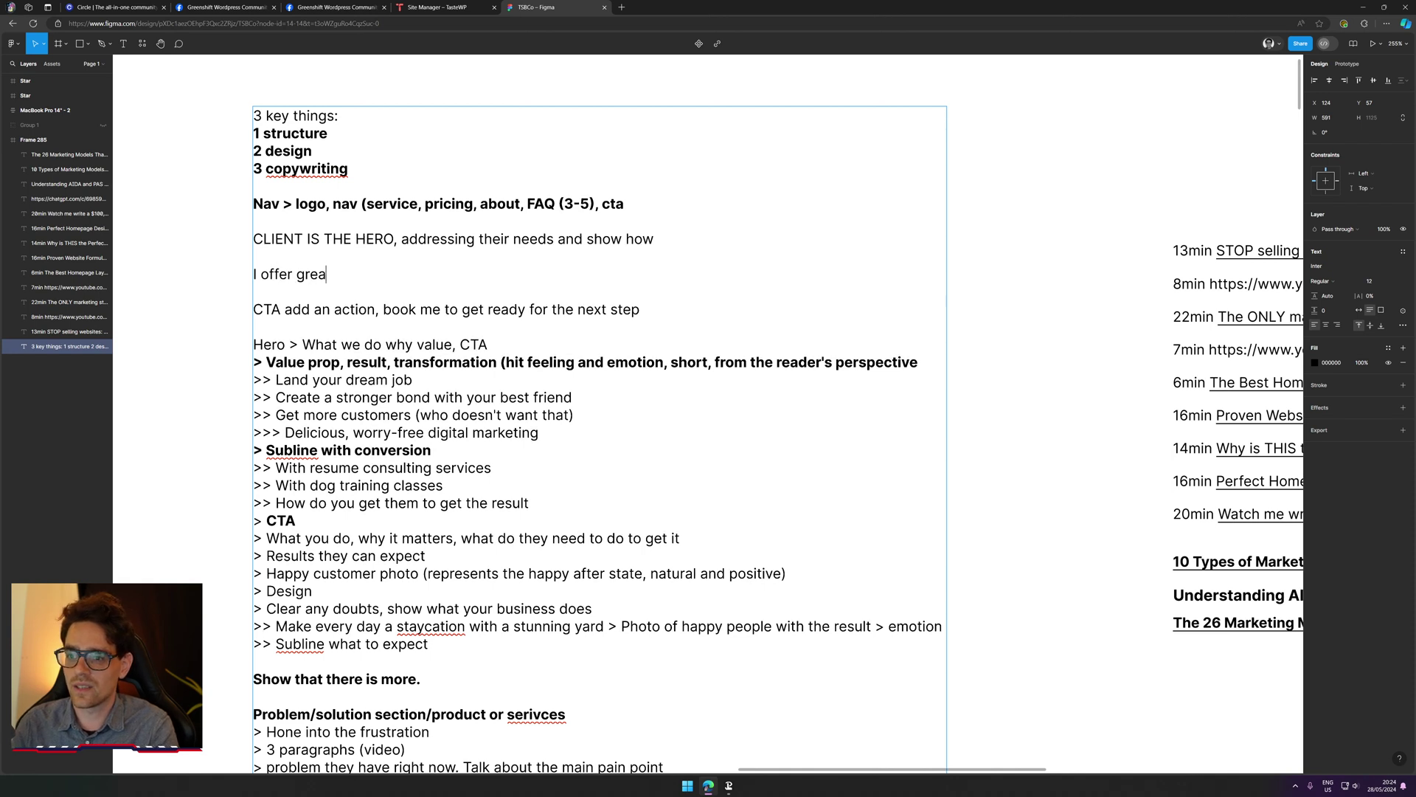
pyautogui.write('t templates')
# Step: Replace the example line's text with "Make your say easier with creating websites"
pyautogui.hotkey('ctrl', 'shift', 'Left')
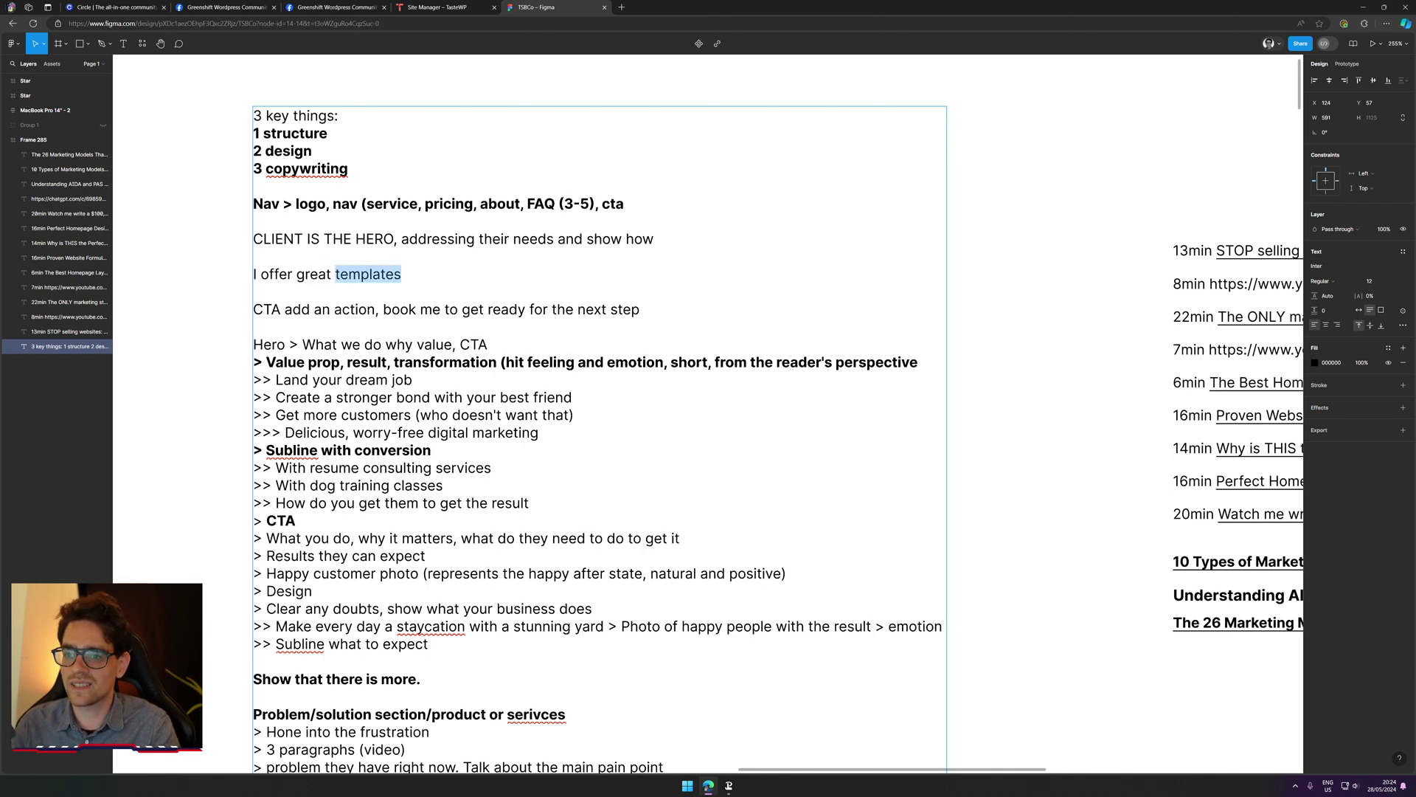
pyautogui.hotkey('ctrl', 'shift', 'Left')
pyautogui.hotkey('ctrl', 'shift', 'Left')
pyautogui.hotkey('ctrl', 'shift', 'Left')
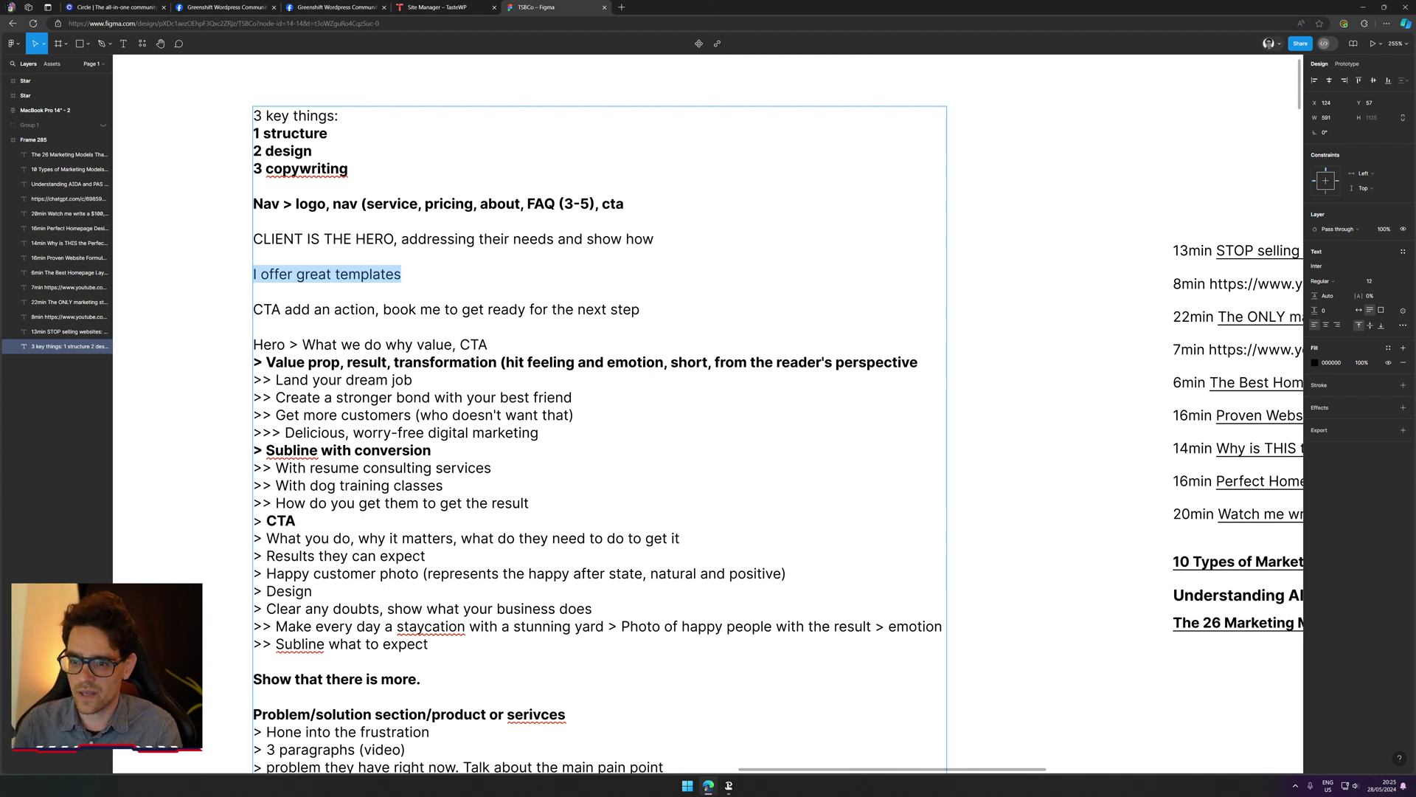
pyautogui.press('BackSpace')
pyautogui.write('Make ')
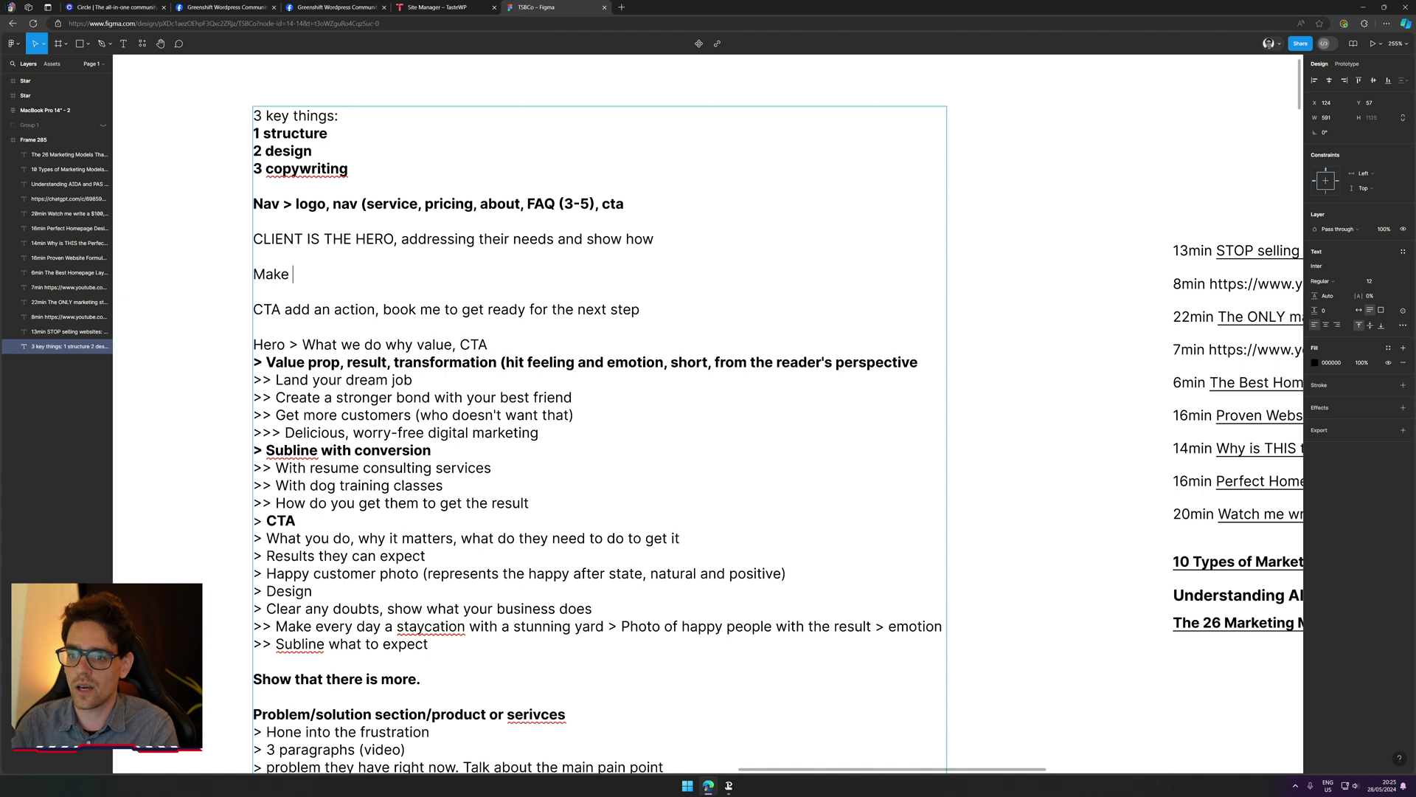
pyautogui.write('your say easier')
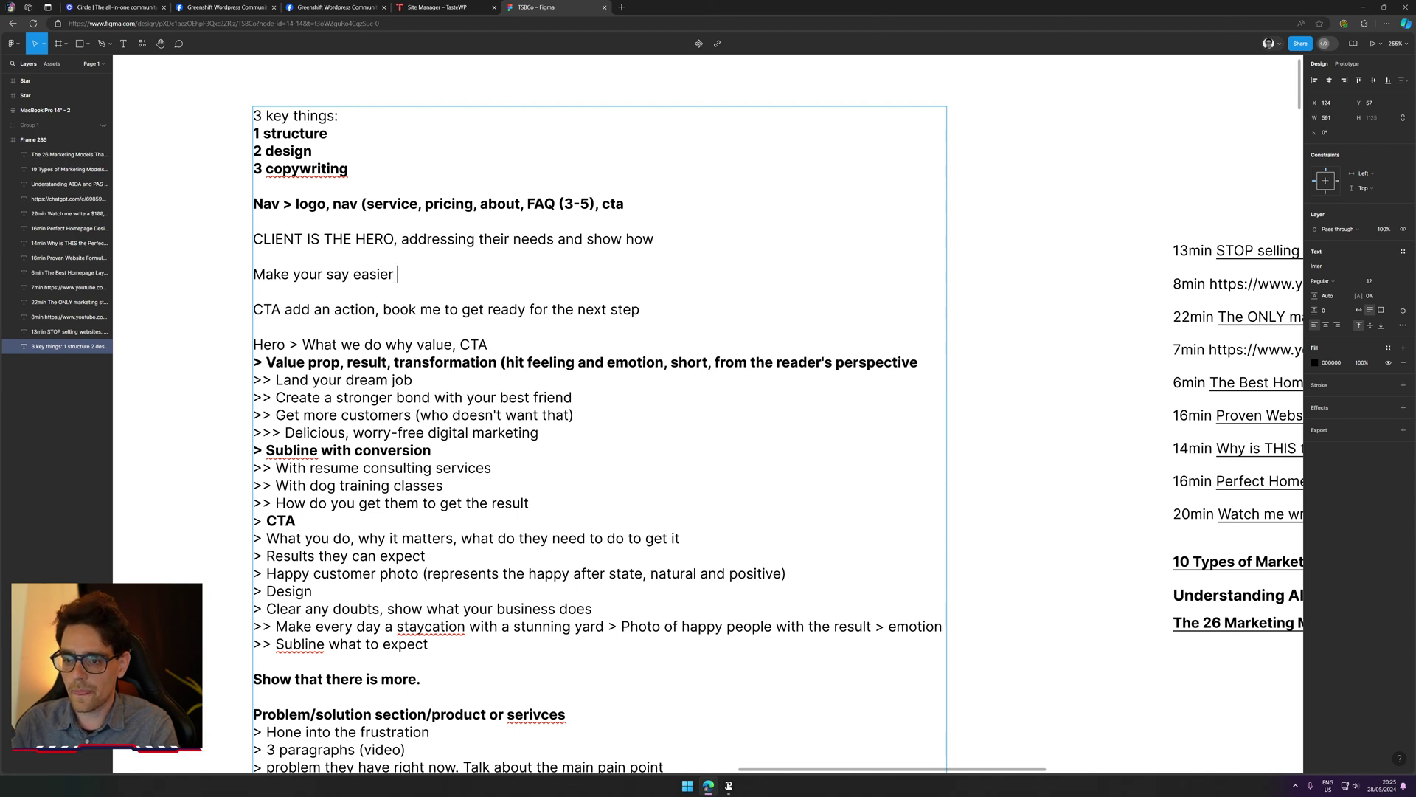
pyautogui.write(' with creating')
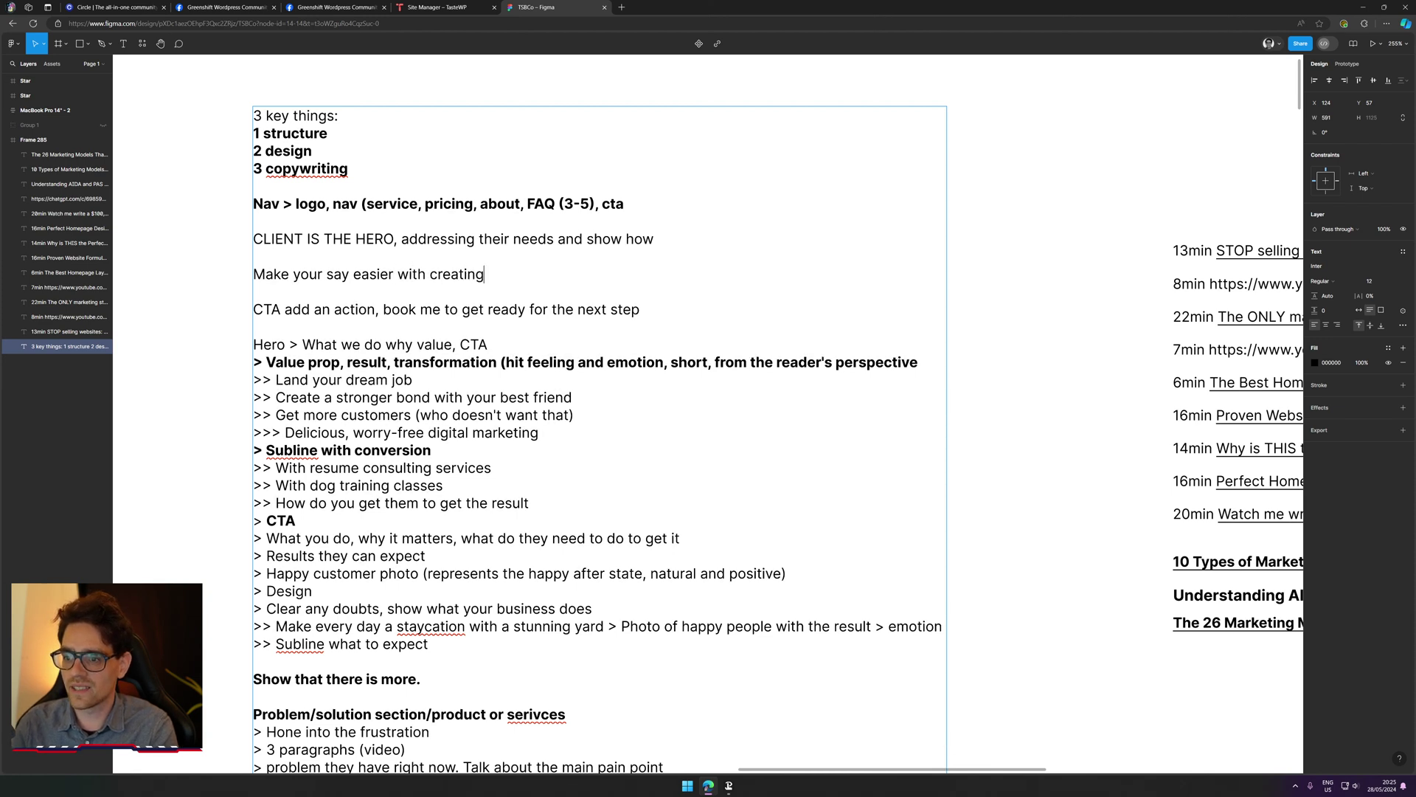
pyautogui.write(' websties')
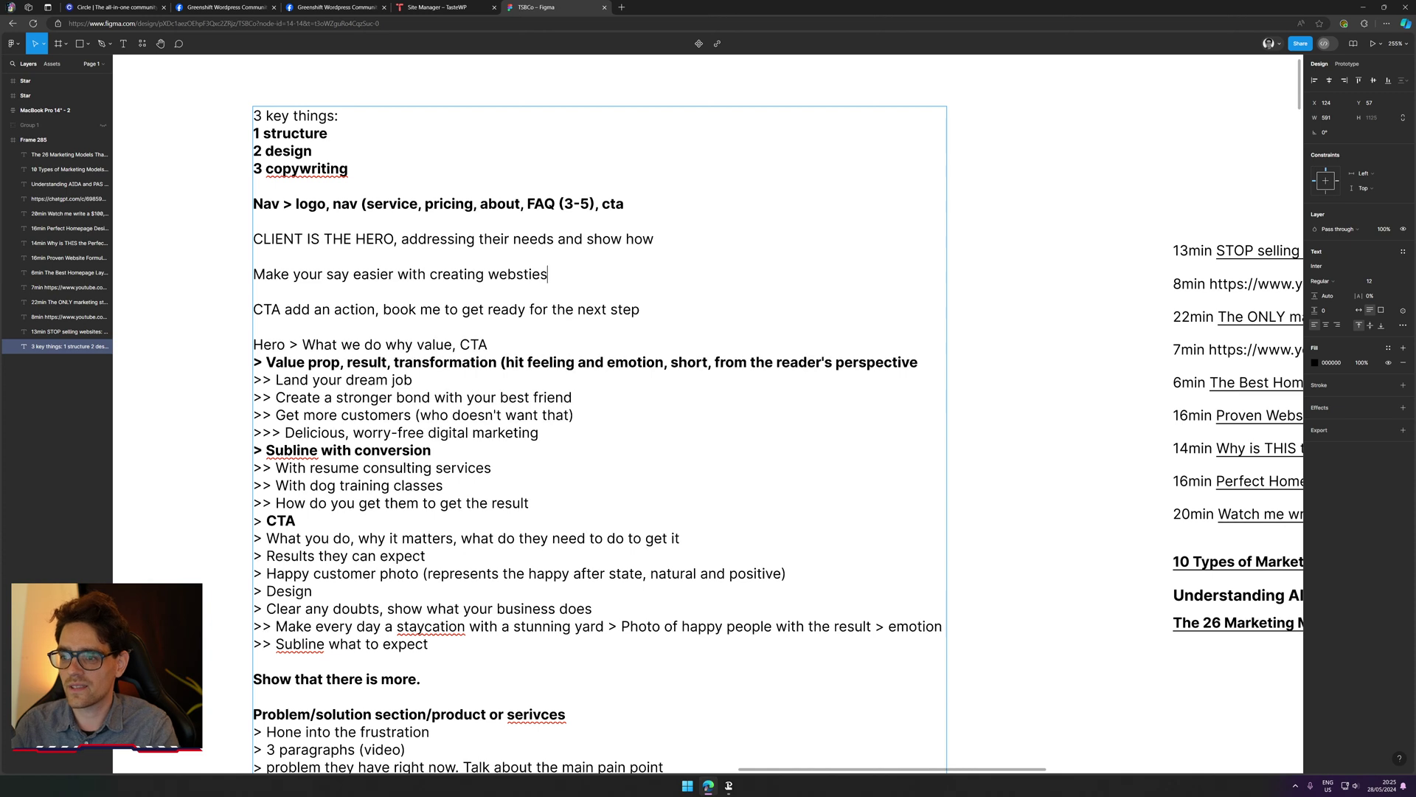
pyautogui.press('BackSpace')
pyautogui.press('BackSpace')
pyautogui.press('BackSpace')
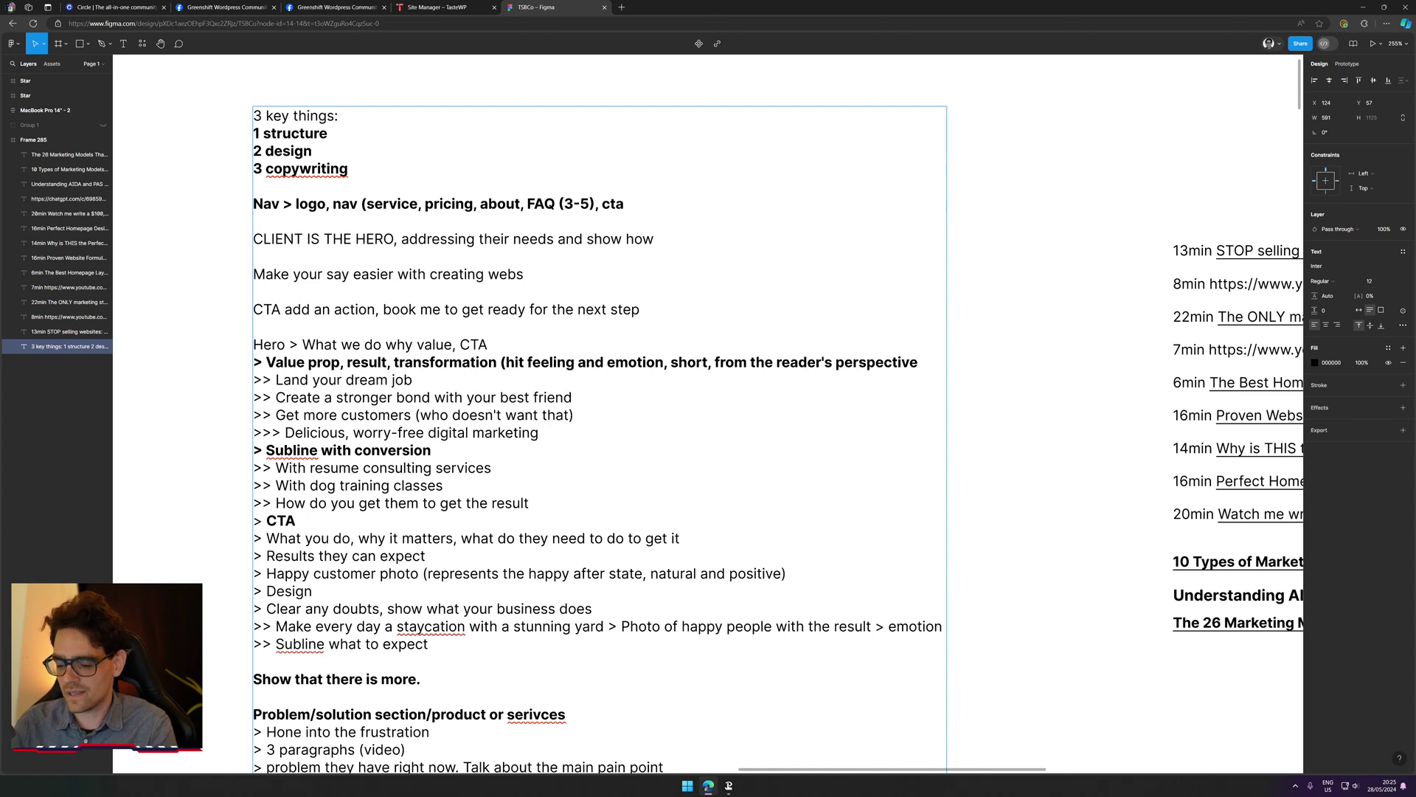
pyautogui.write('ites')
# Step: Replace the word "say" with "life" in the example line about creating websites
pyautogui.hotkey('ctrl', 'shift', 'Left')
pyautogui.hotkey('ctrl', 'shift', 'Left')
pyautogui.hotkey('ctrl', 'shift', 'Left')
pyautogui.hotkey('ctrl', 'shift', 'Left')
pyautogui.hotkey('ctrl', 'shift', 'Left')
pyautogui.hotkey('ctrl', 'shift', 'Left')
pyautogui.hotkey('ctrl', 'shift', 'Left')
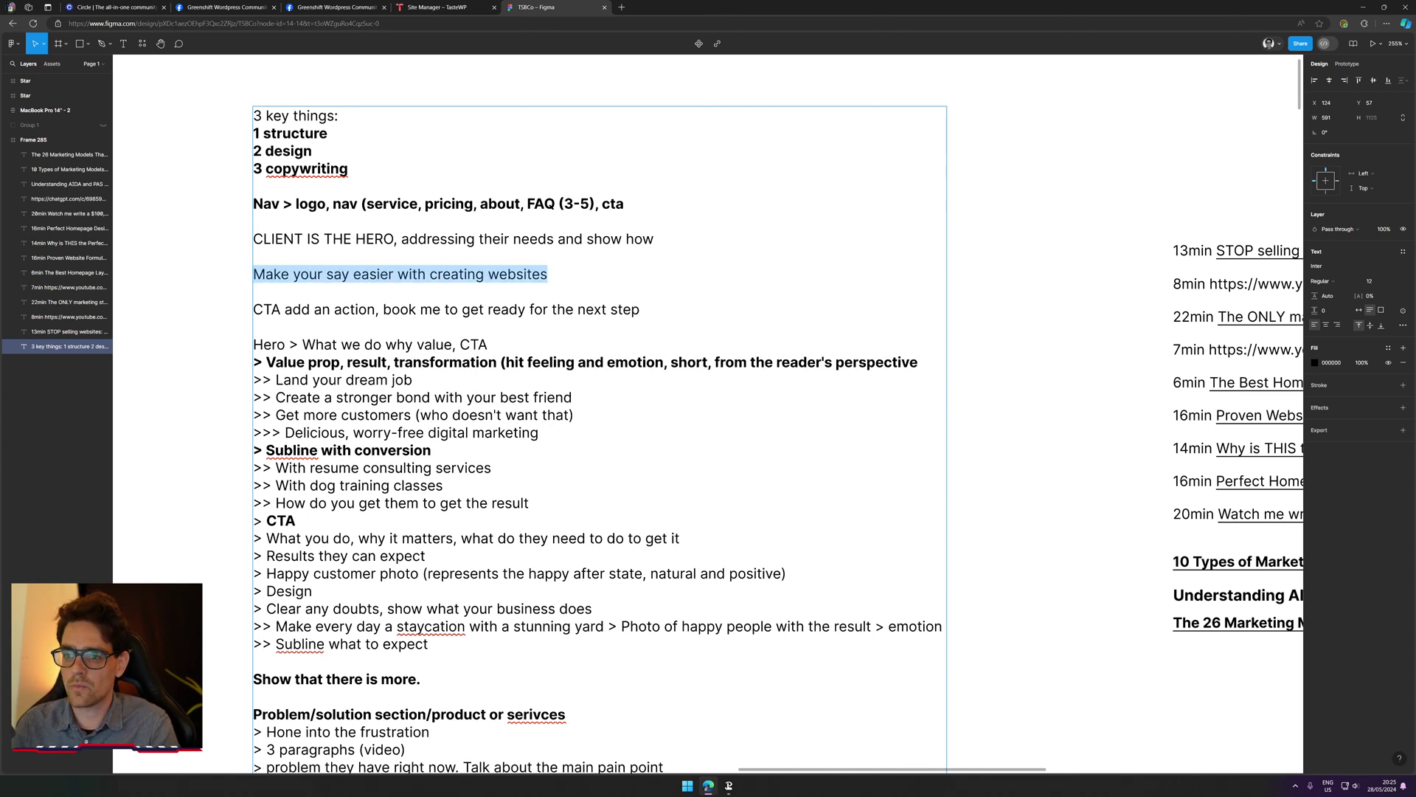
pyautogui.hotkey('ctrl', 'shift', 'Left')
pyautogui.press('Right')
pyautogui.hotkey('ctrl', 'shift', 'Left')
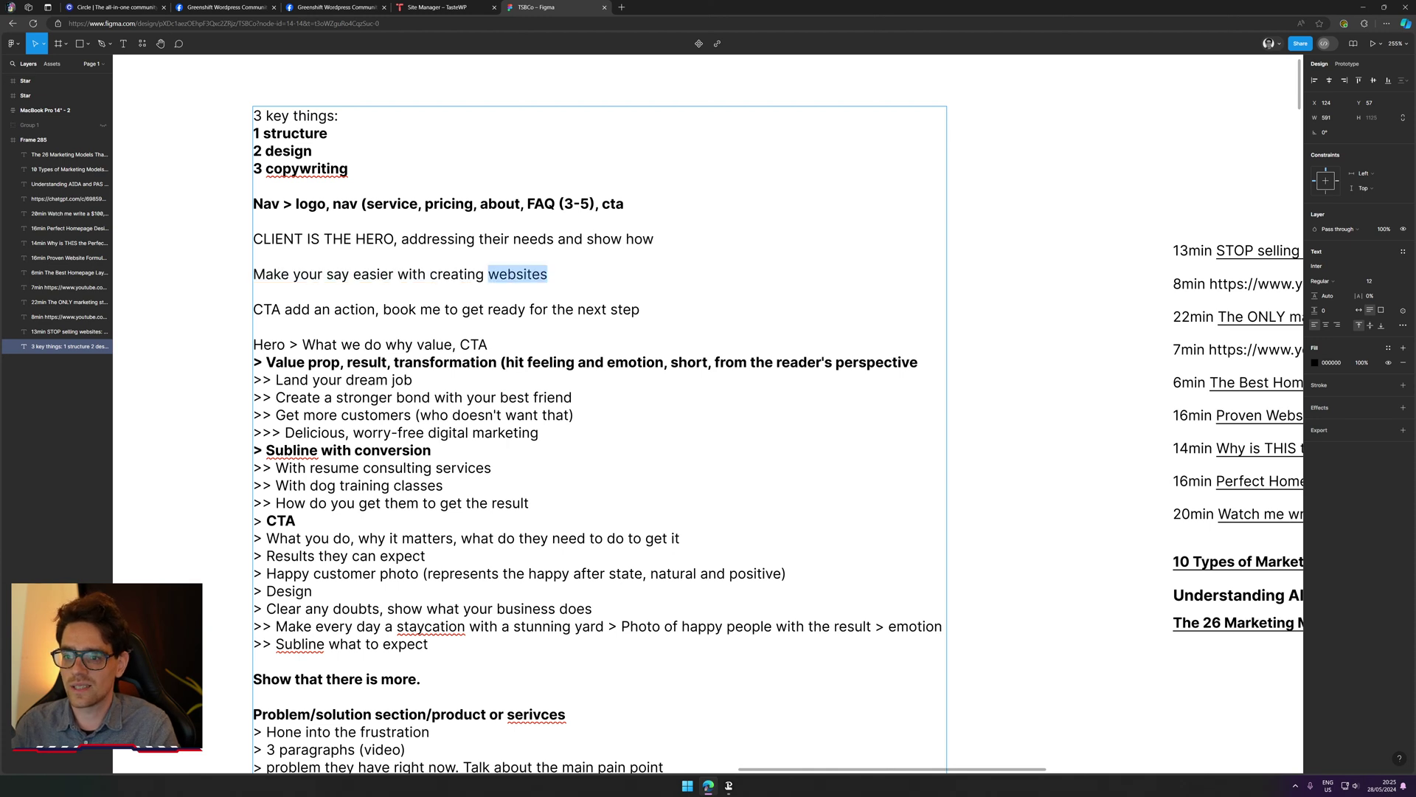
pyautogui.hotkey('ctrl', 'Left')
pyautogui.hotkey('ctrl', 'Left')
pyautogui.hotkey('ctrl', 'shift', 'Right')
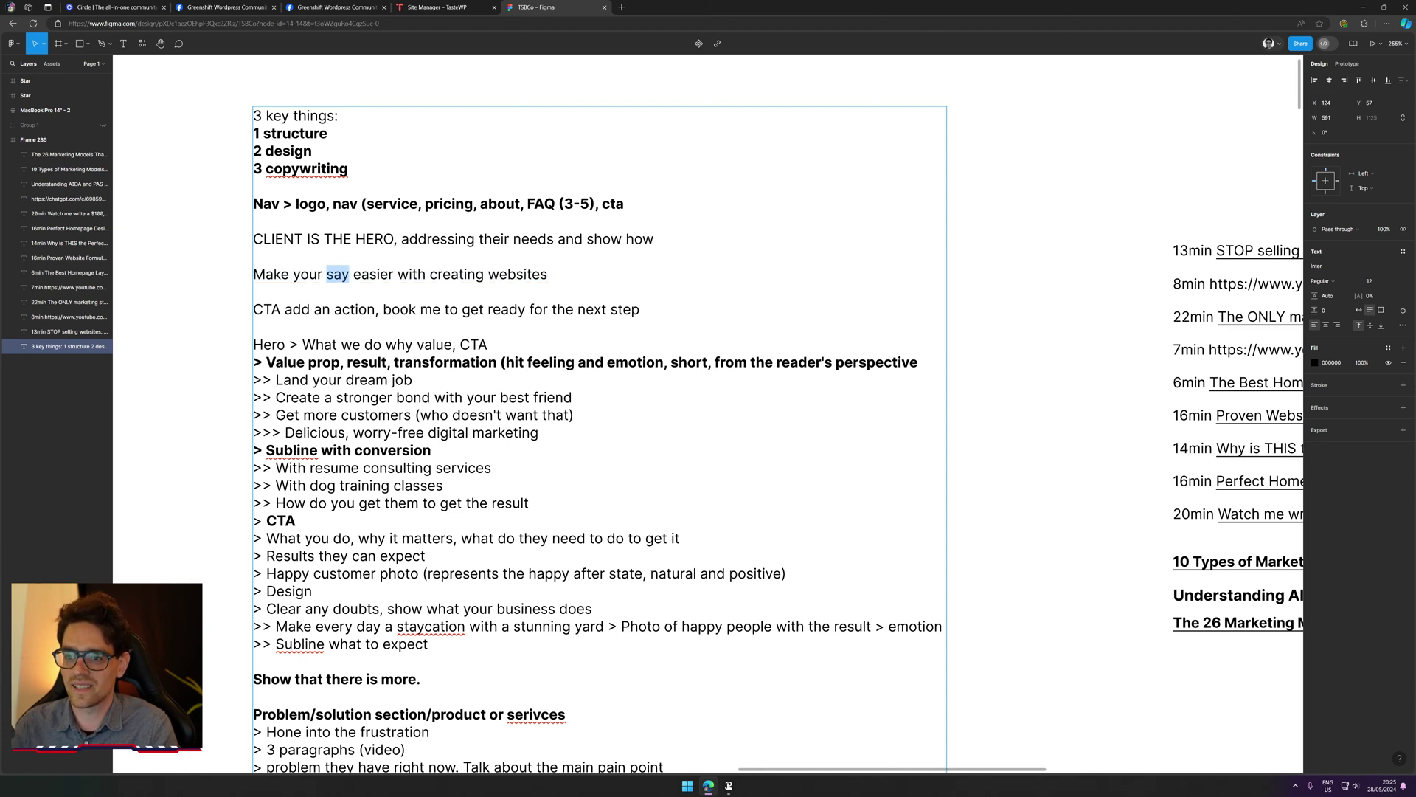
pyautogui.press('BackSpace')
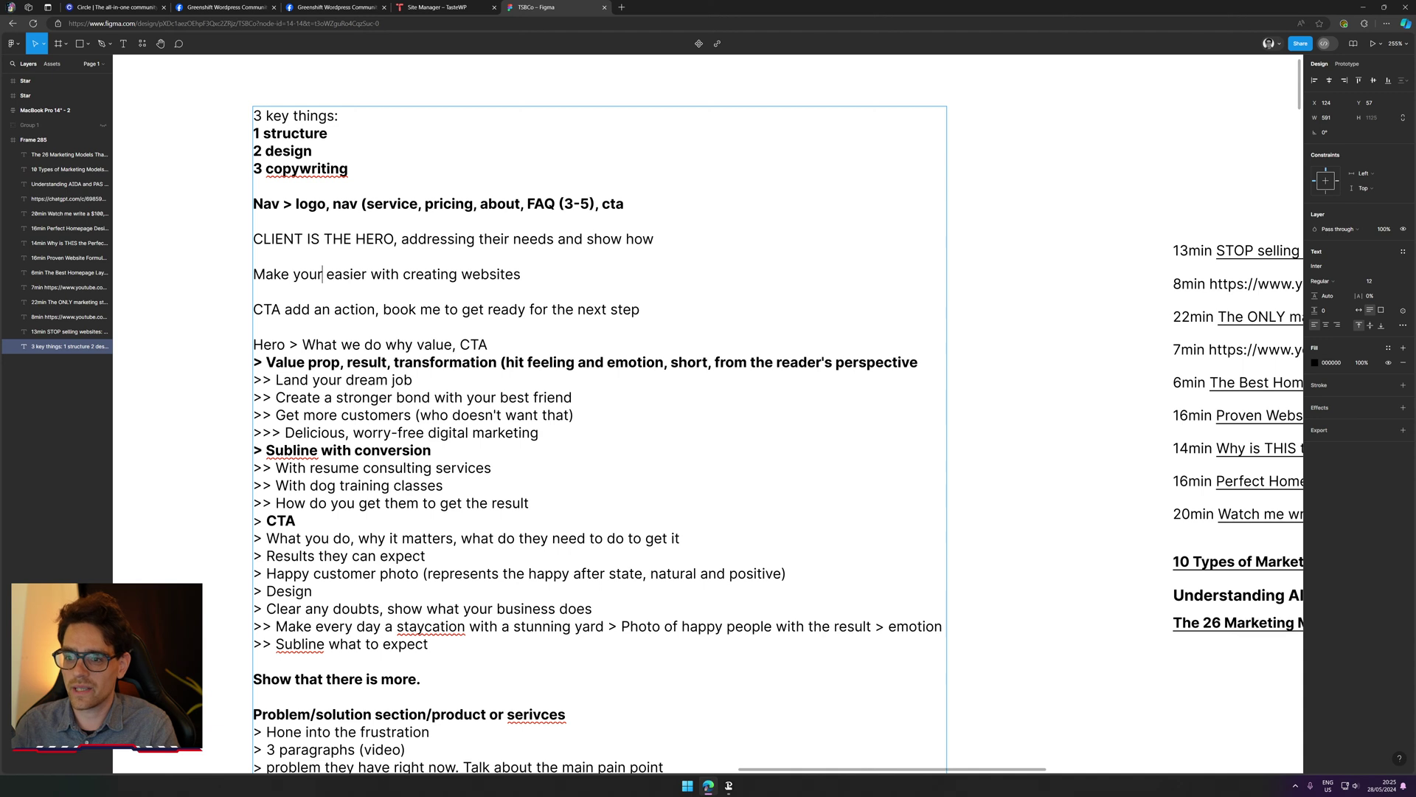
pyautogui.write('life')
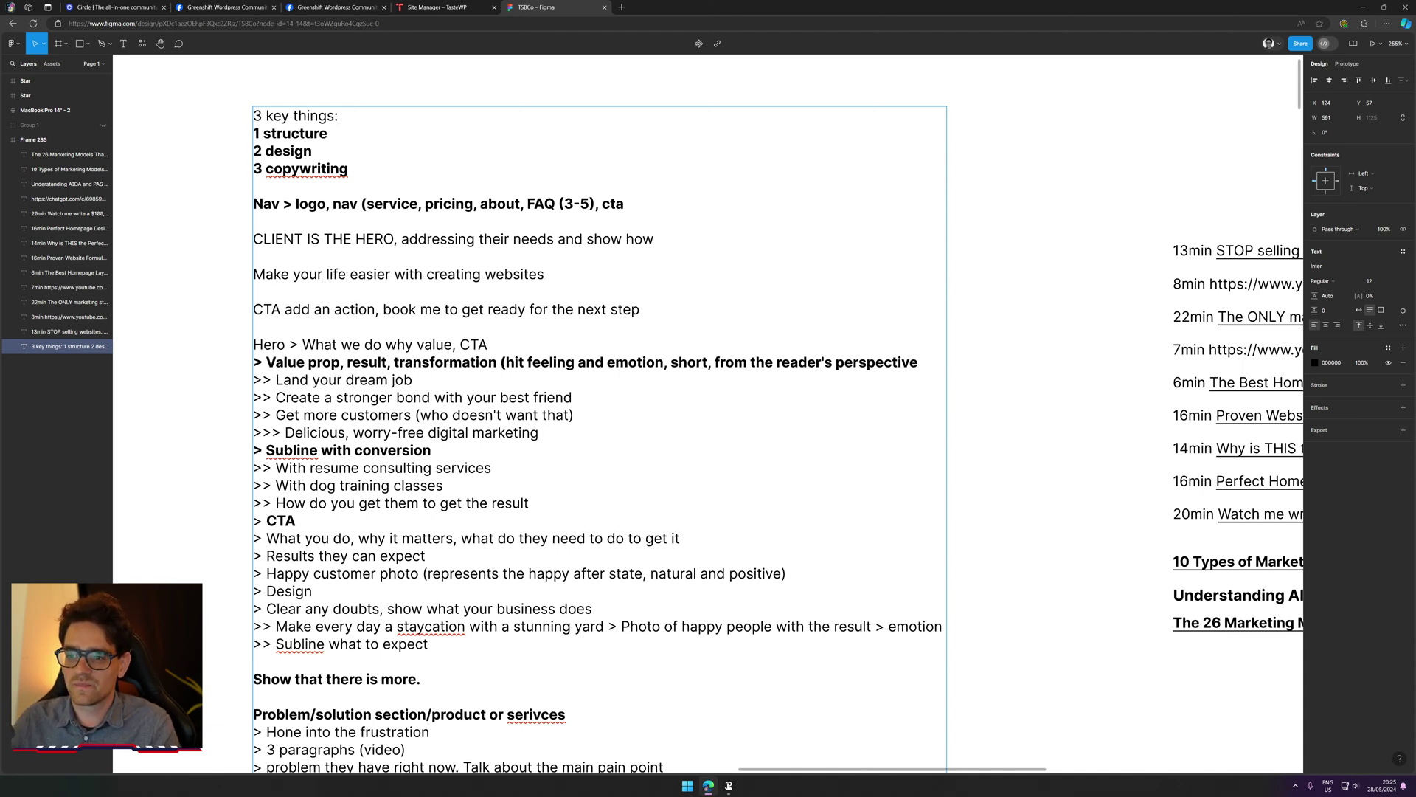
# Step: Highlight the whole example line, then its closing words "creating websites"
pyautogui.tripleClick(453, 274)
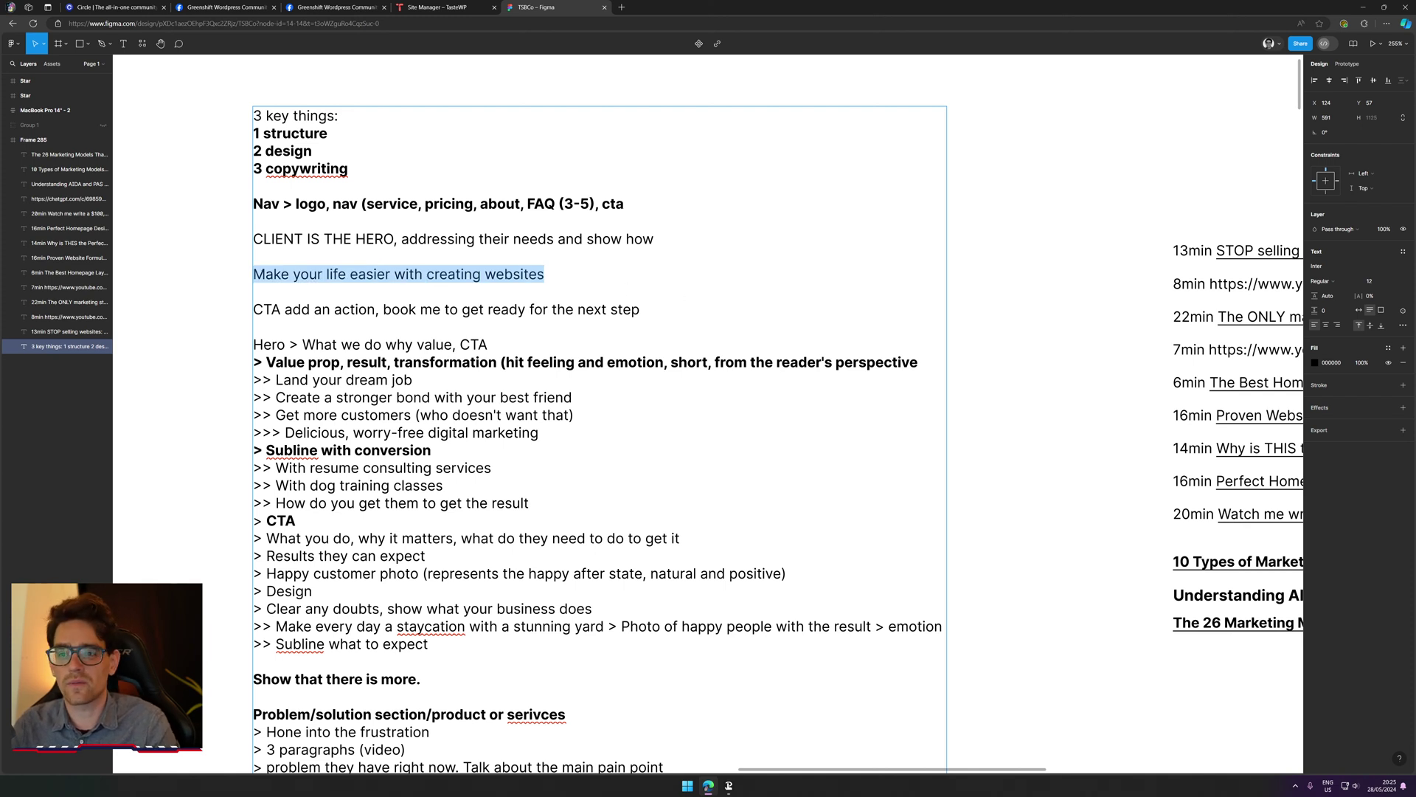
pyautogui.click(370, 274)
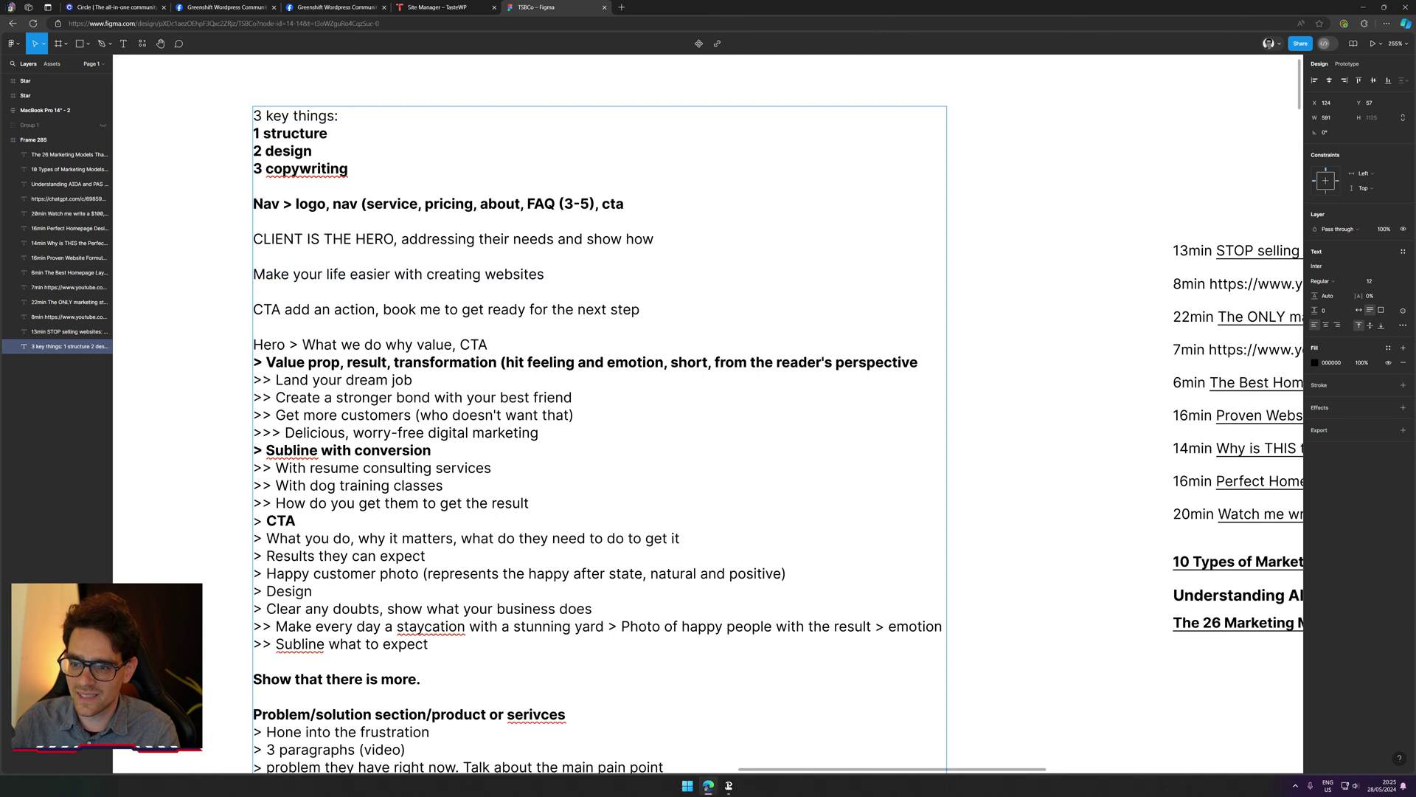
pyautogui.doubleClick(369, 273)
pyautogui.moveTo(425, 274); pyautogui.dragTo(544, 273)
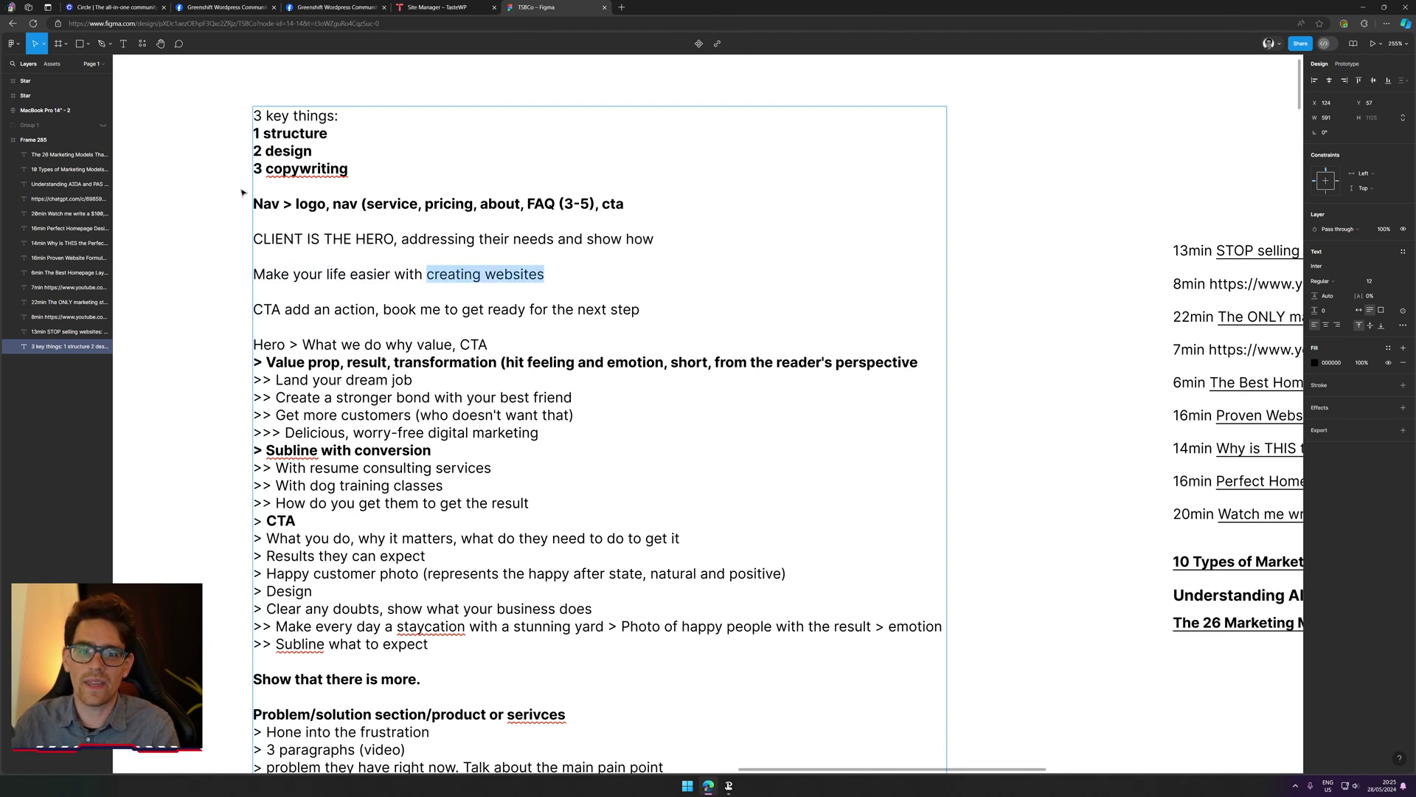
pyautogui.doubleClick(369, 274)
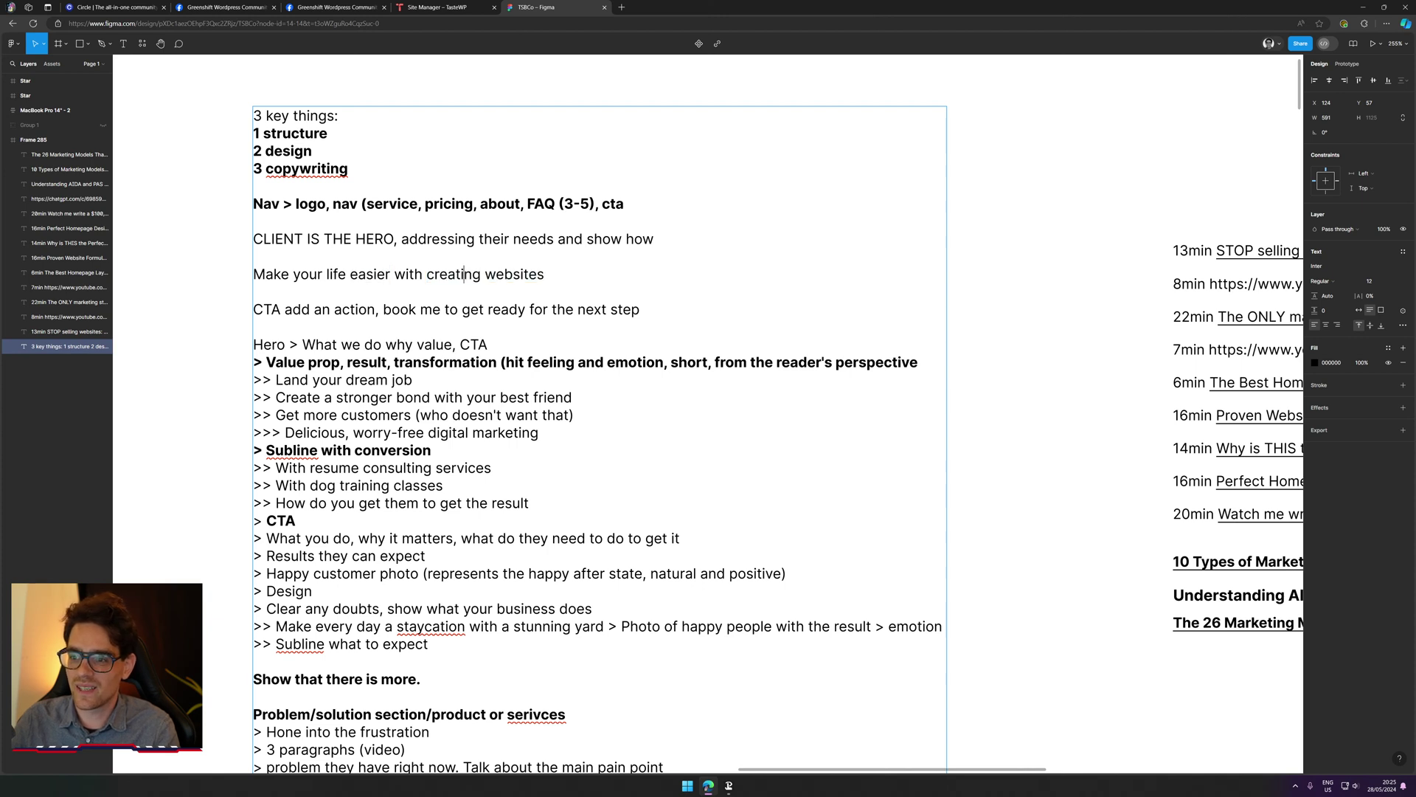
# Step: Delete the example line and the blank lines between the CLIENT IS THE HERO line and the CTA line
pyautogui.tripleClick(369, 274)
pyautogui.press('BackSpace')
pyautogui.press('BackSpace')
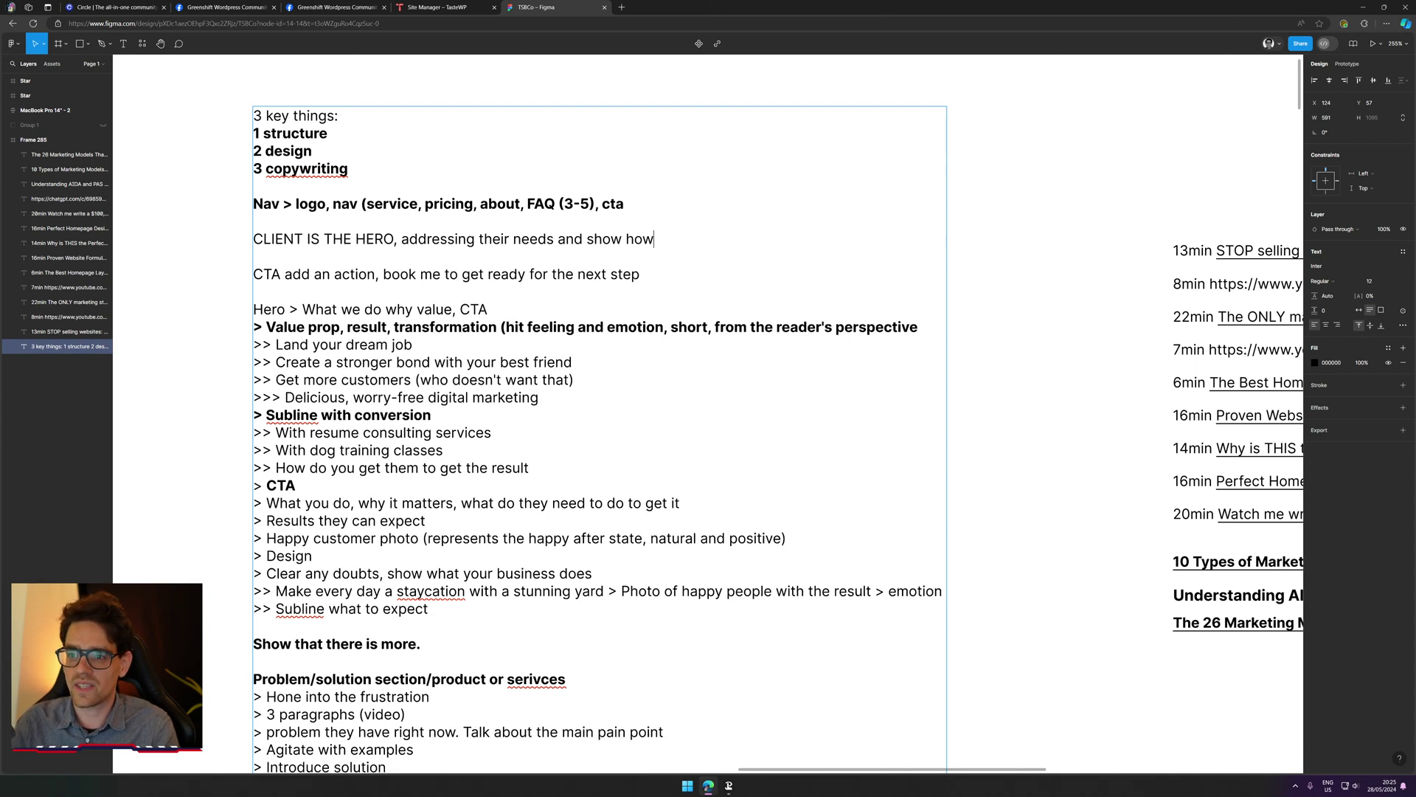
pyautogui.press('BackSpace')
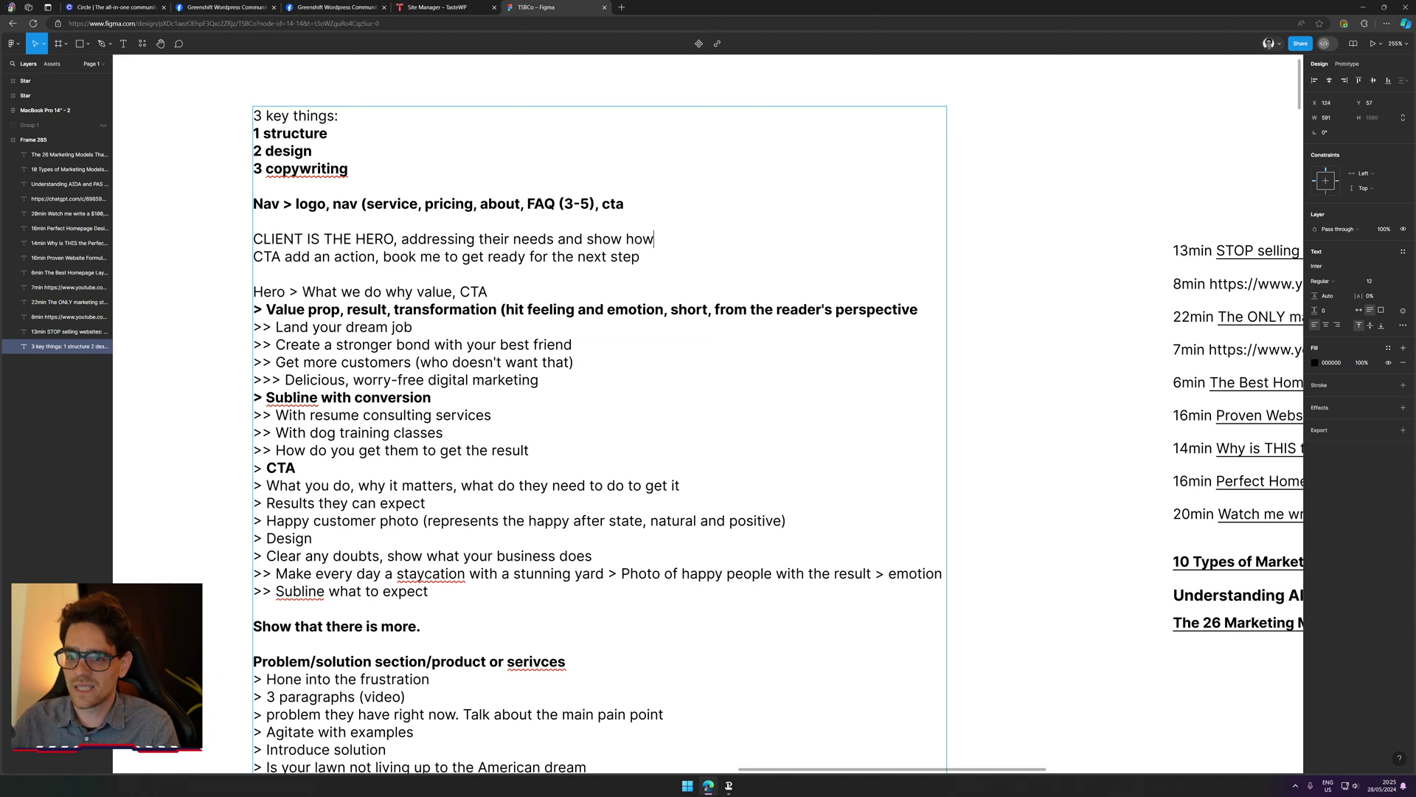
# Step: Highlight "add an" and then the full line "CTA add an action, book me to get ready for the next step"
pyautogui.moveTo(285, 257); pyautogui.dragTo(334, 257)
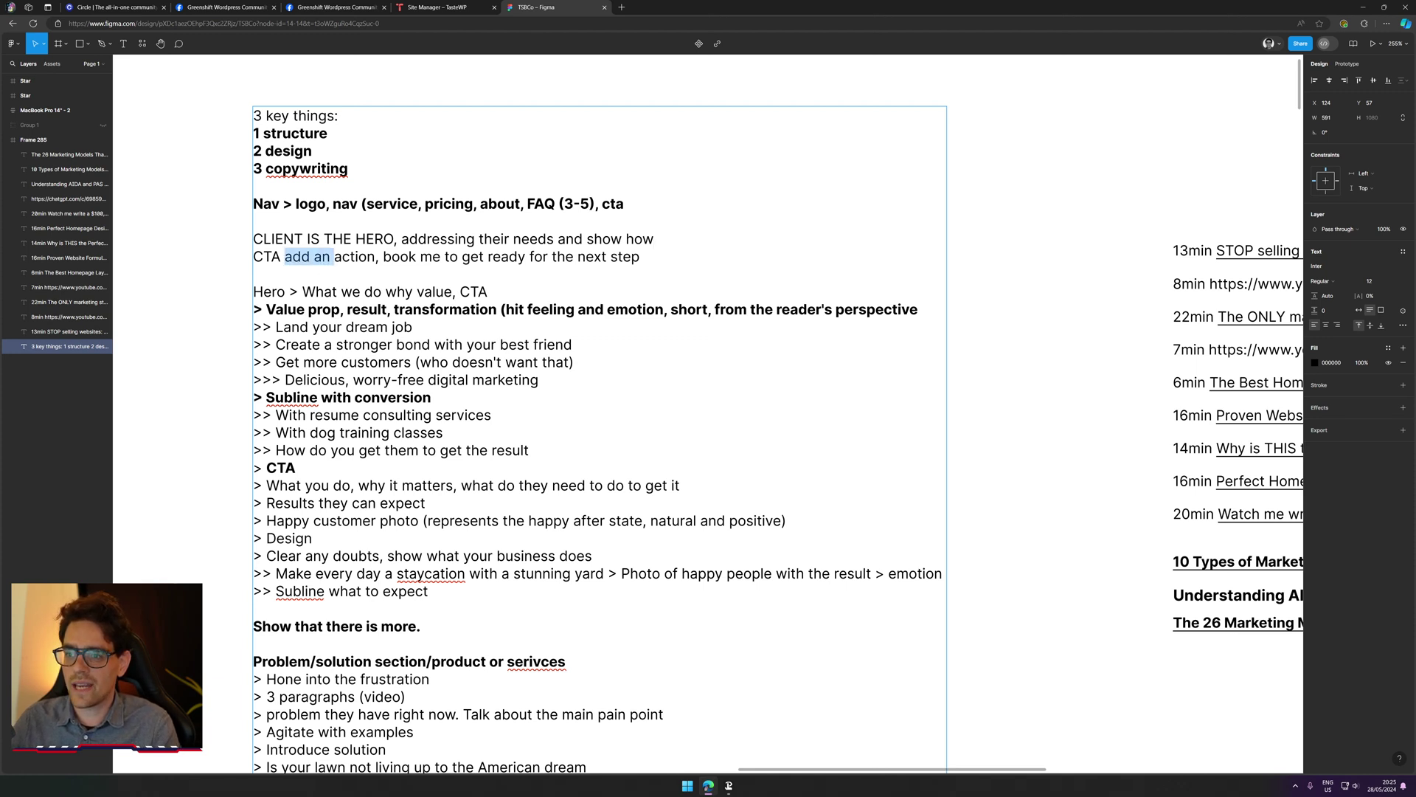
pyautogui.moveTo(640, 258); pyautogui.dragTo(210, 264)
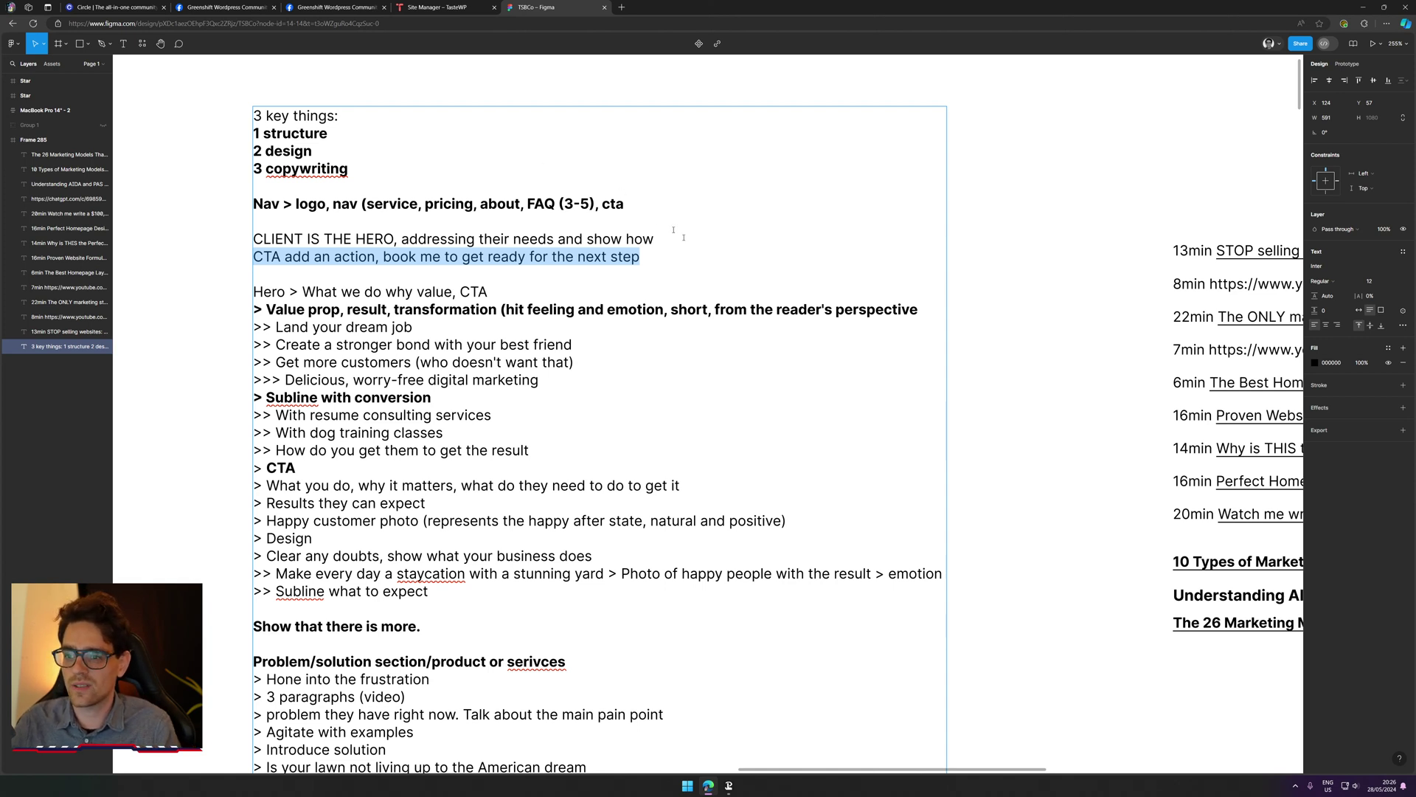
pyautogui.click(721, 260)
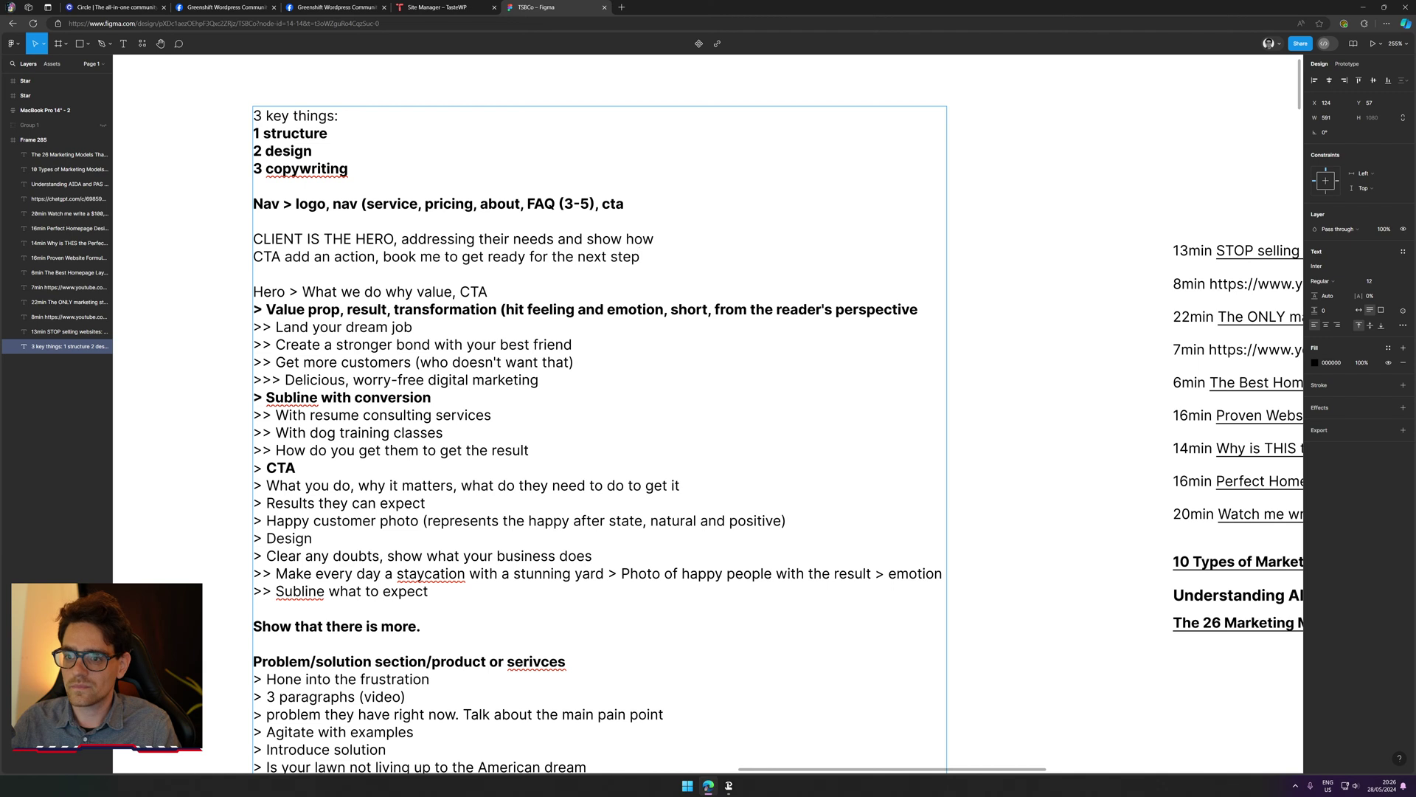
# Step: Add a comma after "next step" at the end of the line "CTA add an action, book me to get ready for the next step"
pyautogui.moveTo(285, 257); pyautogui.dragTo(383, 257)
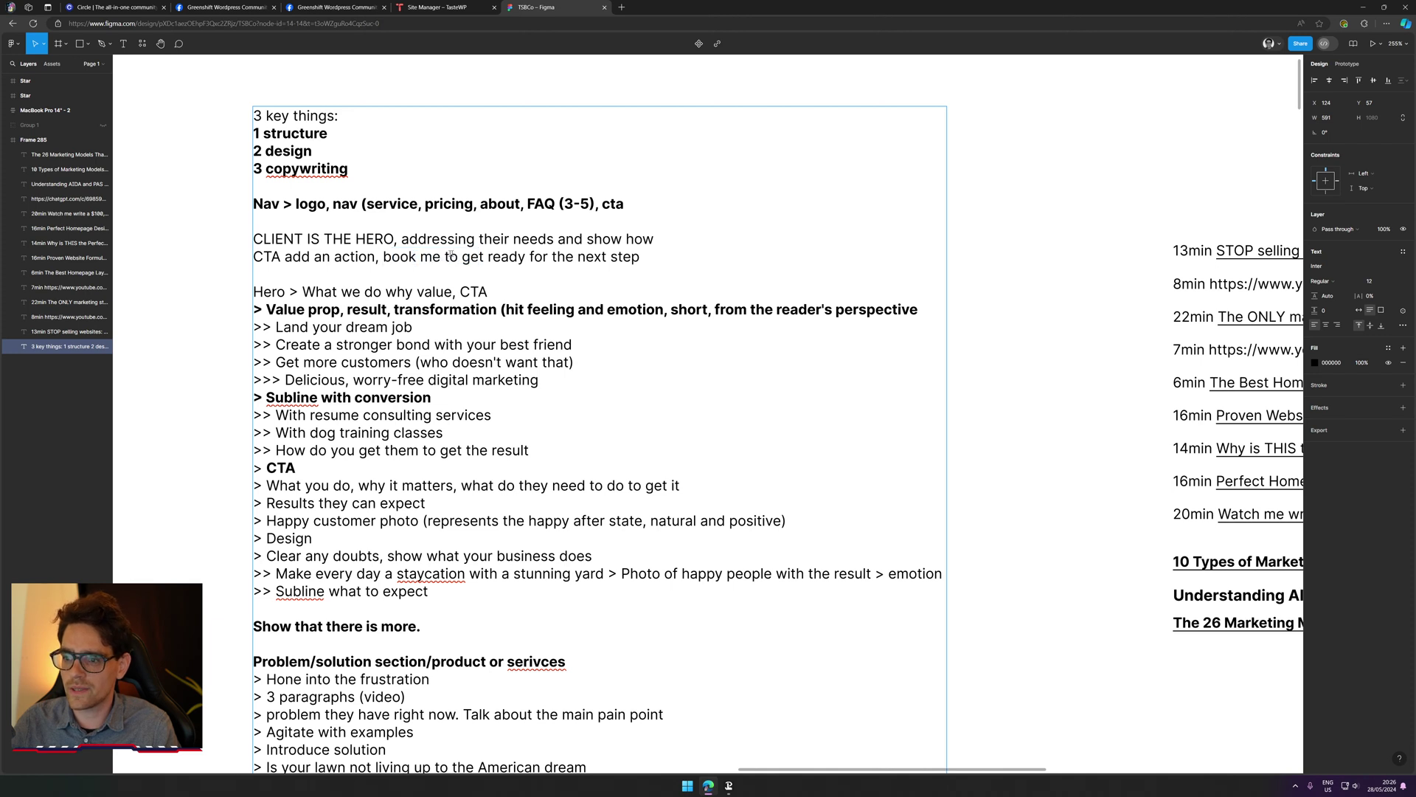
pyautogui.moveTo(640, 256); pyautogui.dragTo(388, 256)
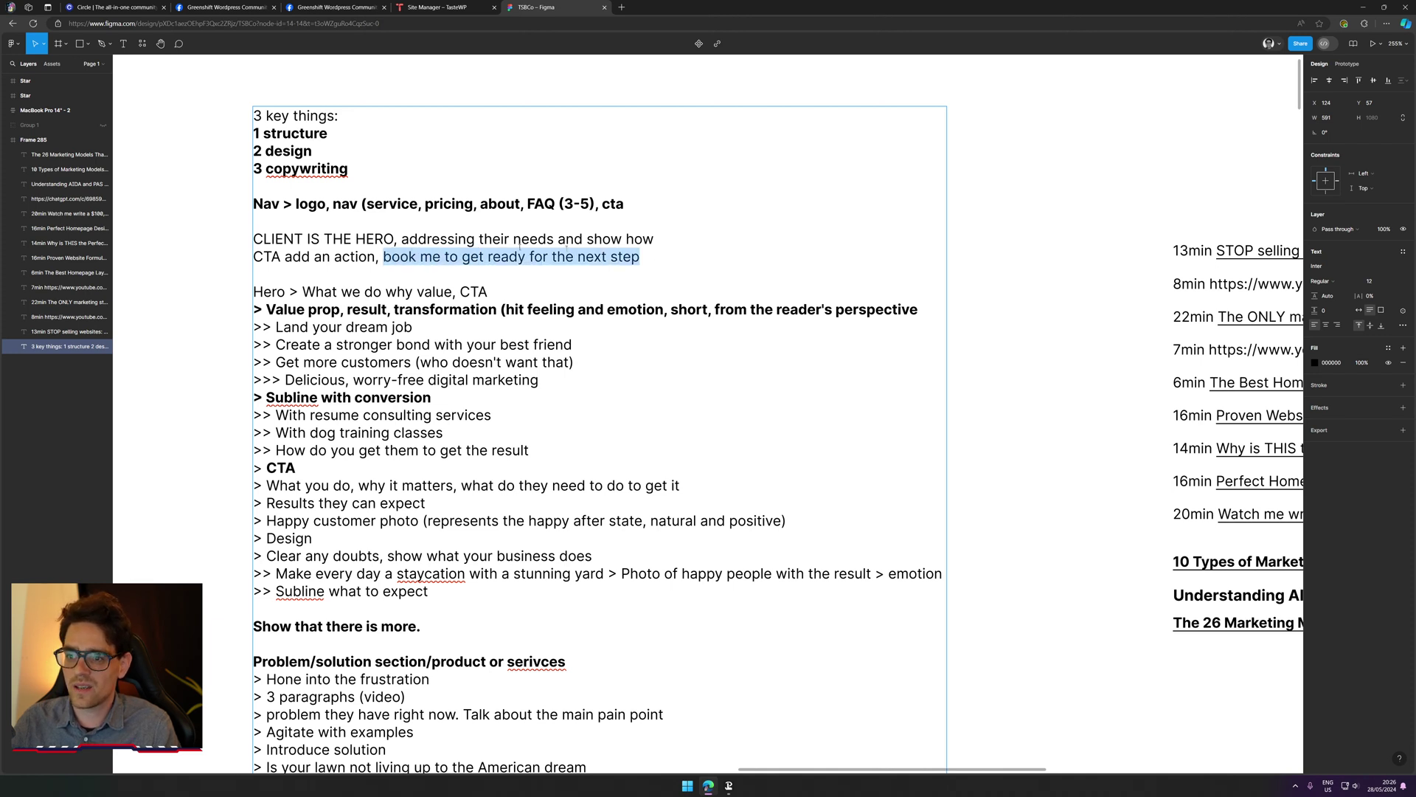
pyautogui.press('Right')
pyautogui.write(',')
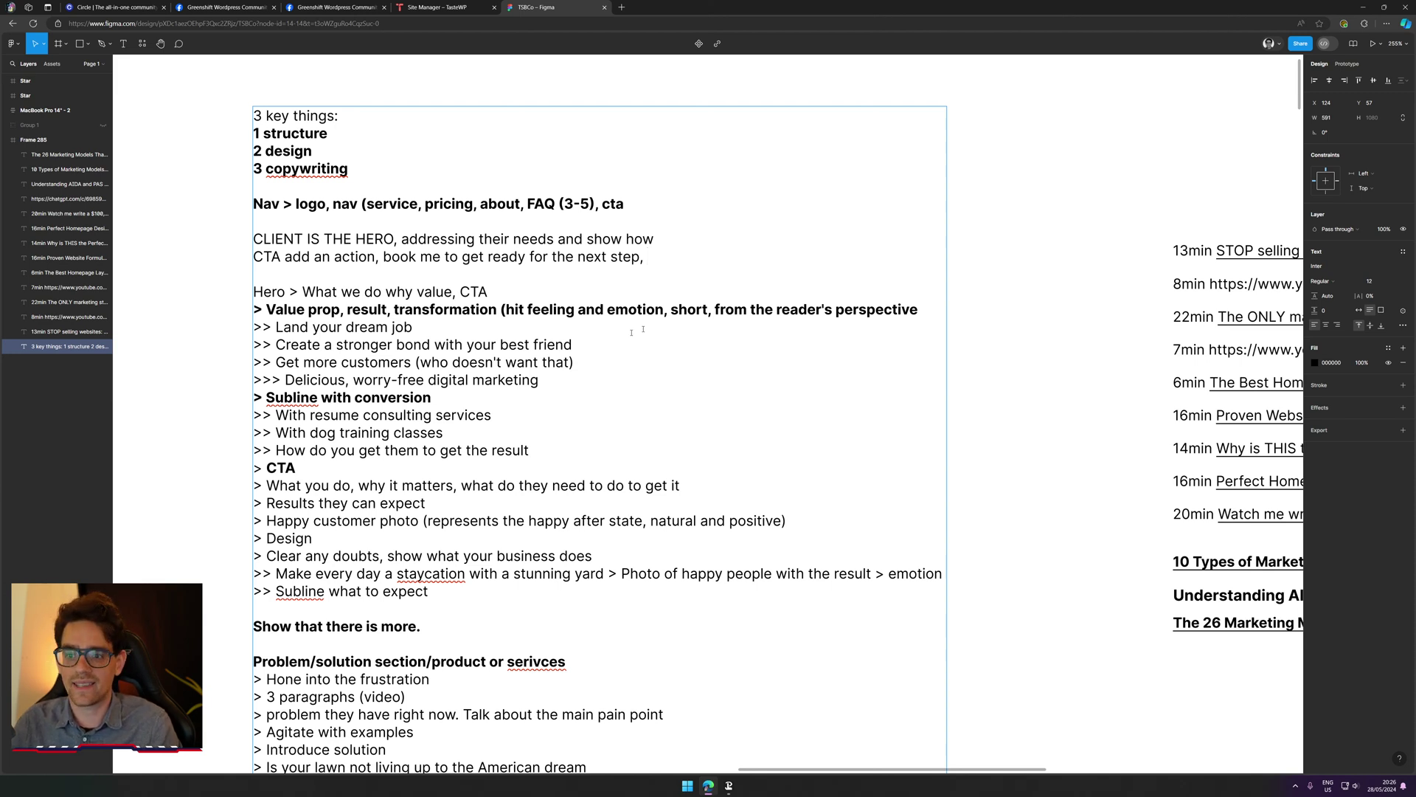
# Step: Highlight the line "Hero > What we do why value, CTA", then clear the highlight
pyautogui.scroll(-1, 425, 305)
pyautogui.scroll(-1, 337, 262)
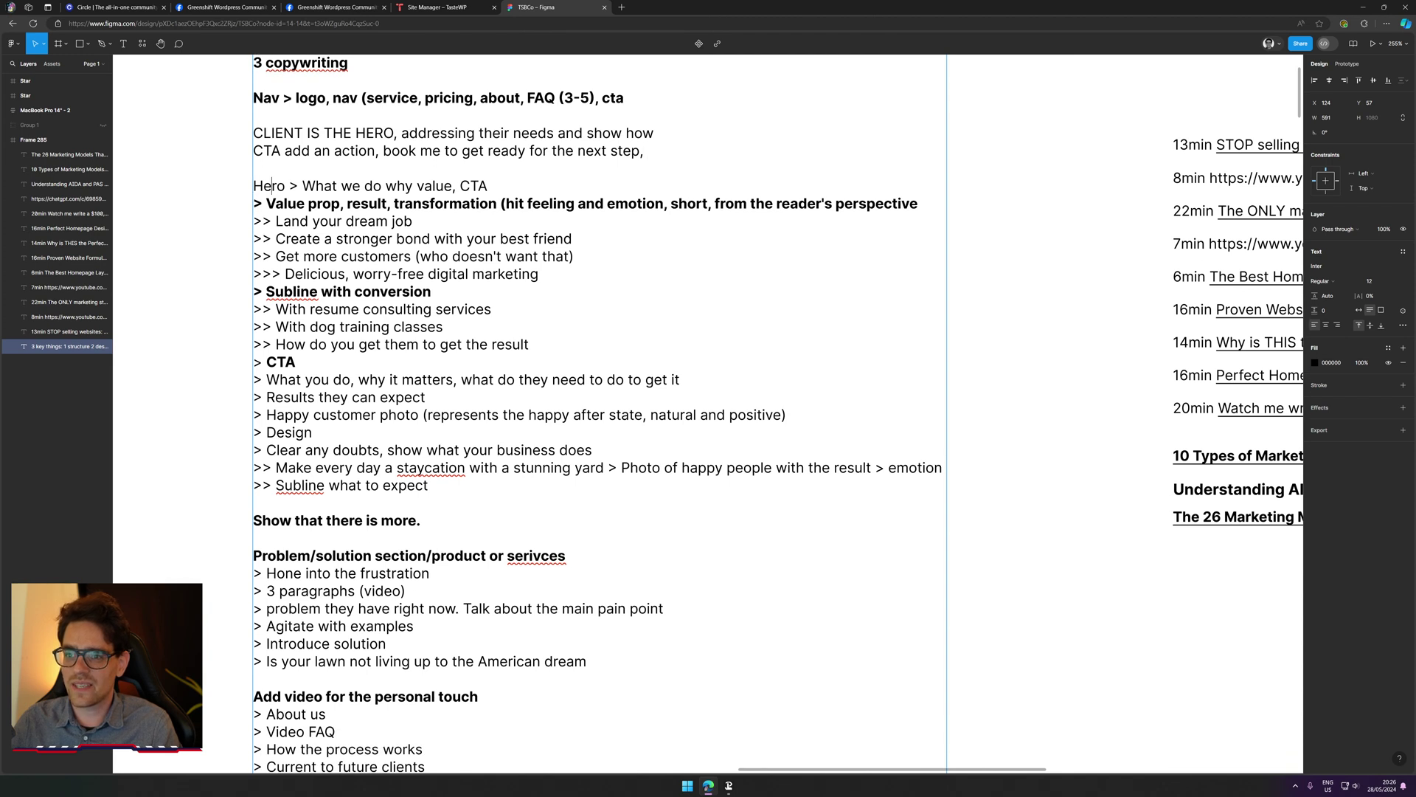
pyautogui.tripleClick(273, 186)
pyautogui.click(490, 185)
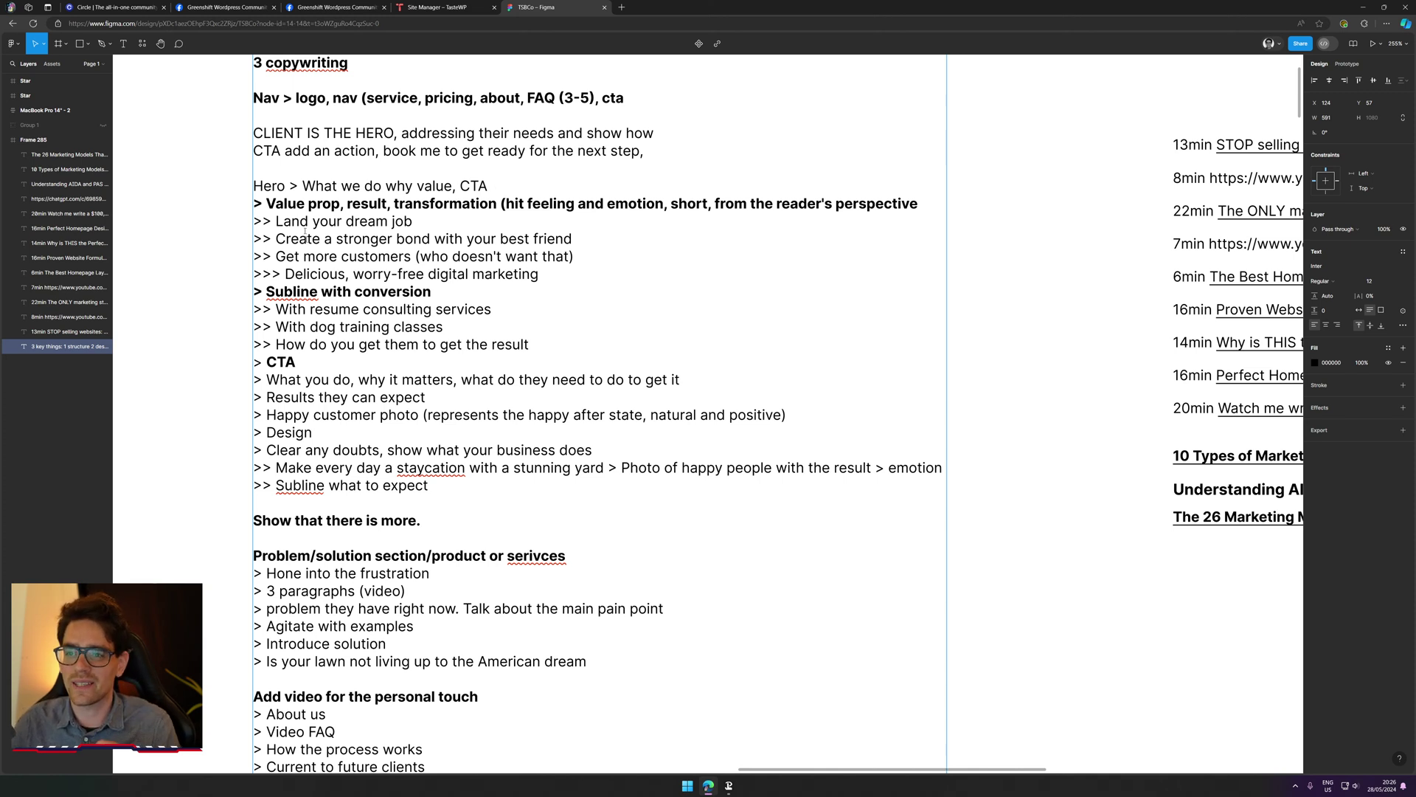
# Step: Highlight "Value", "result", "transformation" and "hit feeling and emotion" in turn in the bold line under Hero
pyautogui.click(275, 204)
pyautogui.moveTo(253, 203); pyautogui.dragTo(307, 204)
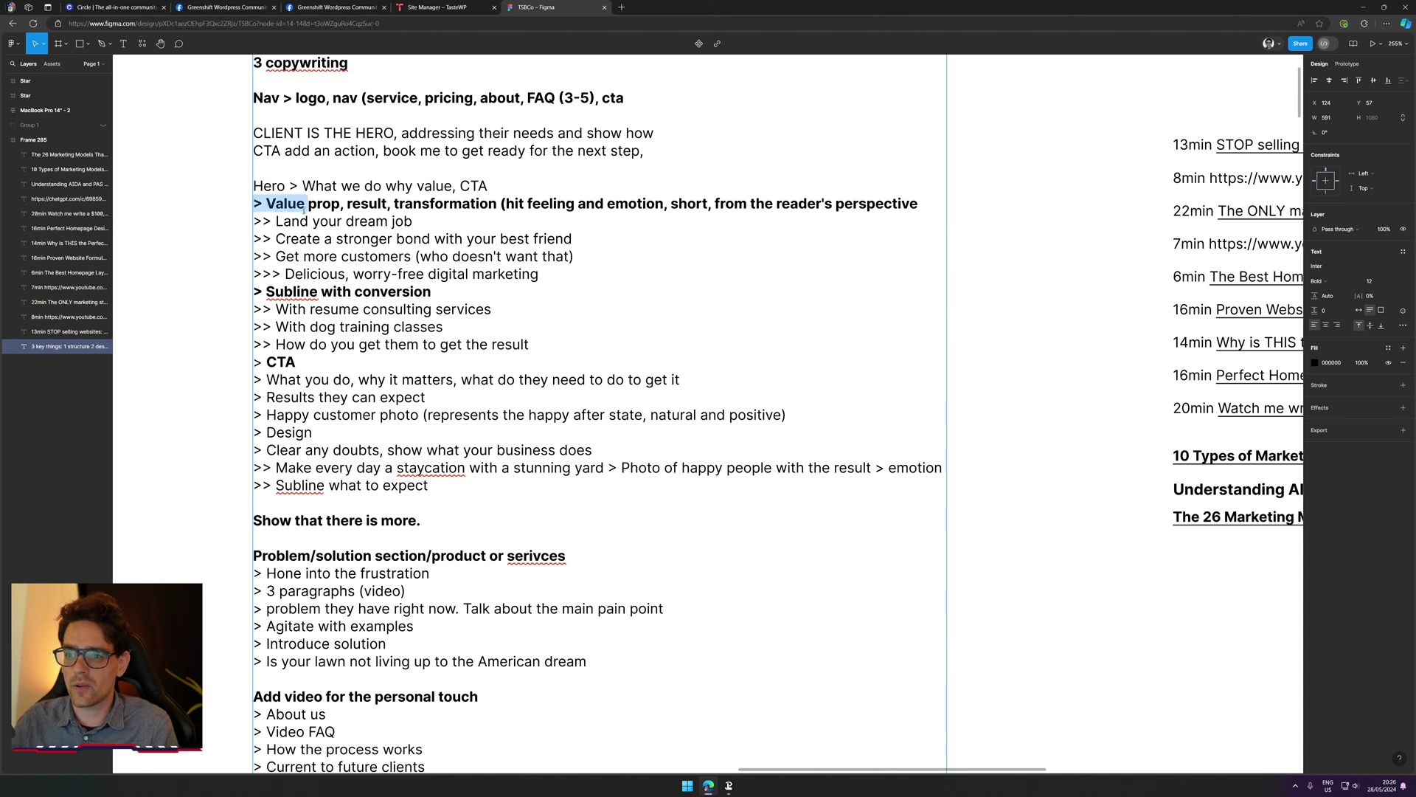
pyautogui.doubleClick(366, 204)
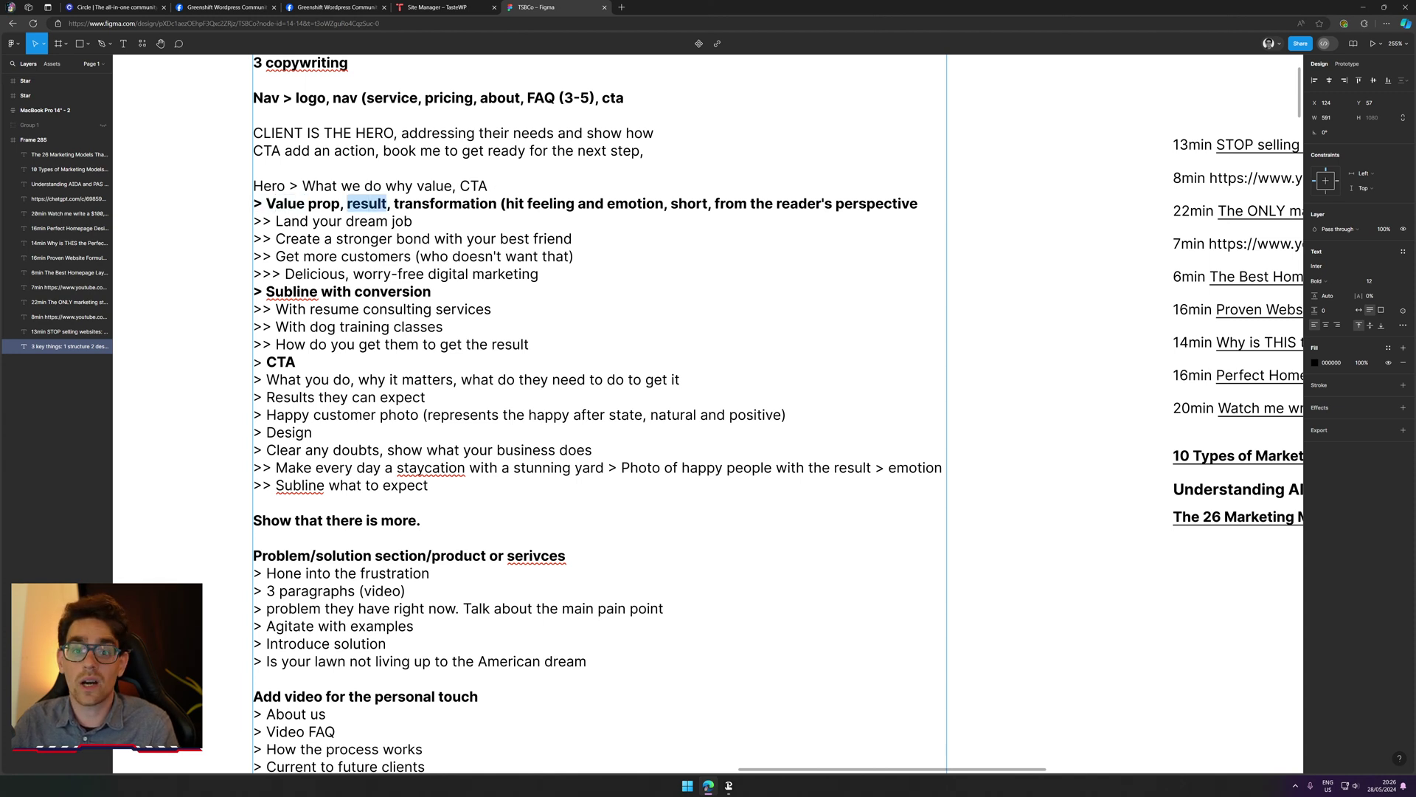
pyautogui.doubleClick(445, 204)
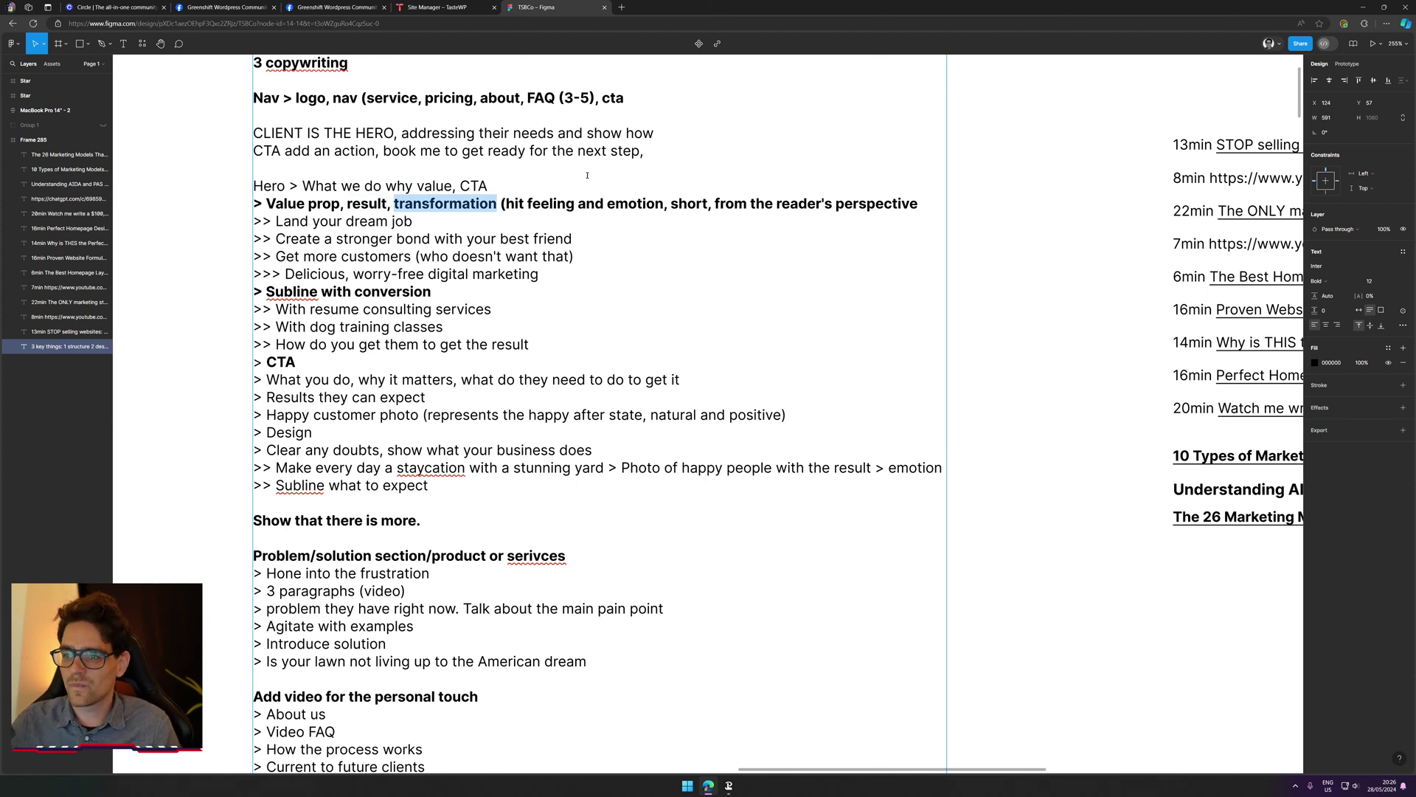
pyautogui.moveTo(505, 203); pyautogui.dragTo(664, 204)
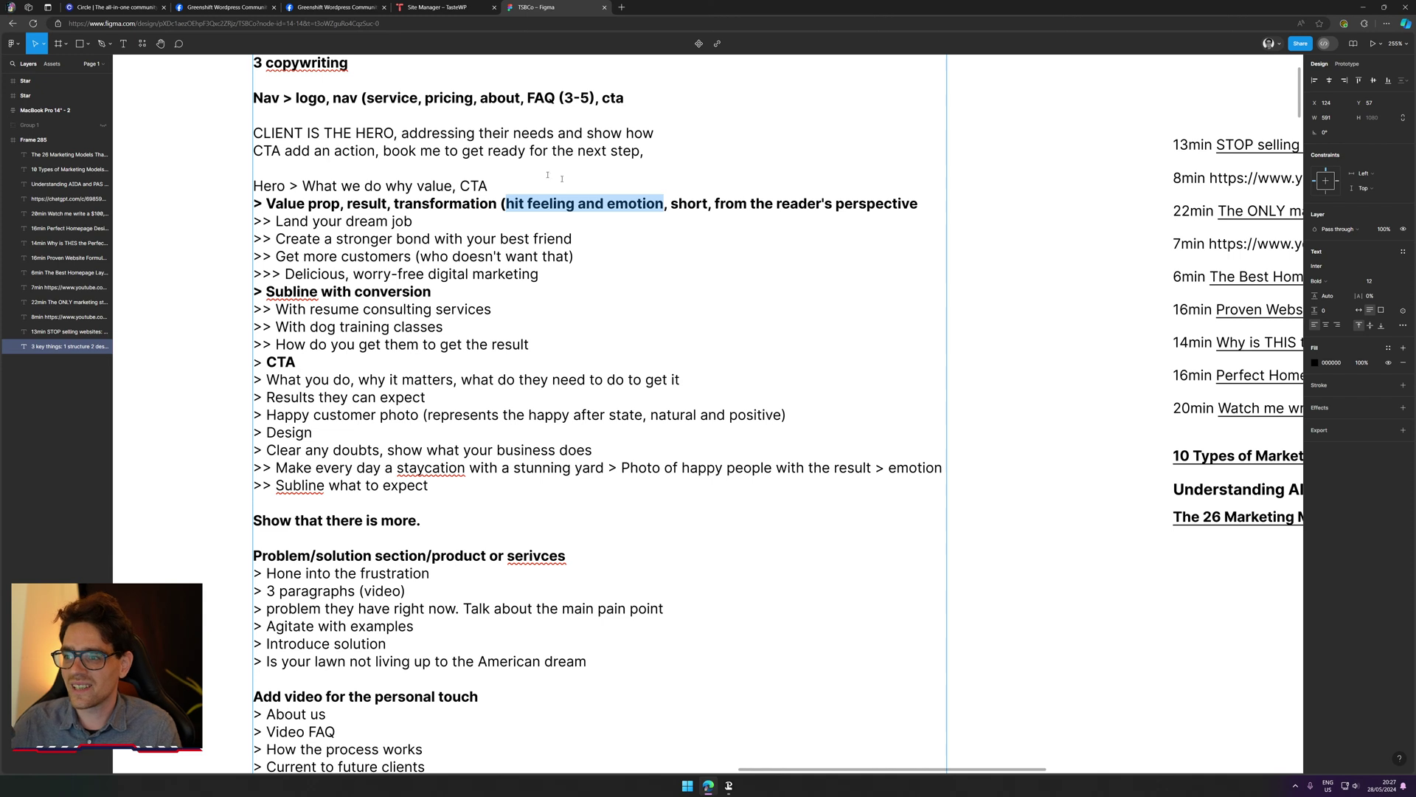
# Step: Highlight "short" and then "from the reader's perspective" in the value prop line
pyautogui.doubleClick(688, 204)
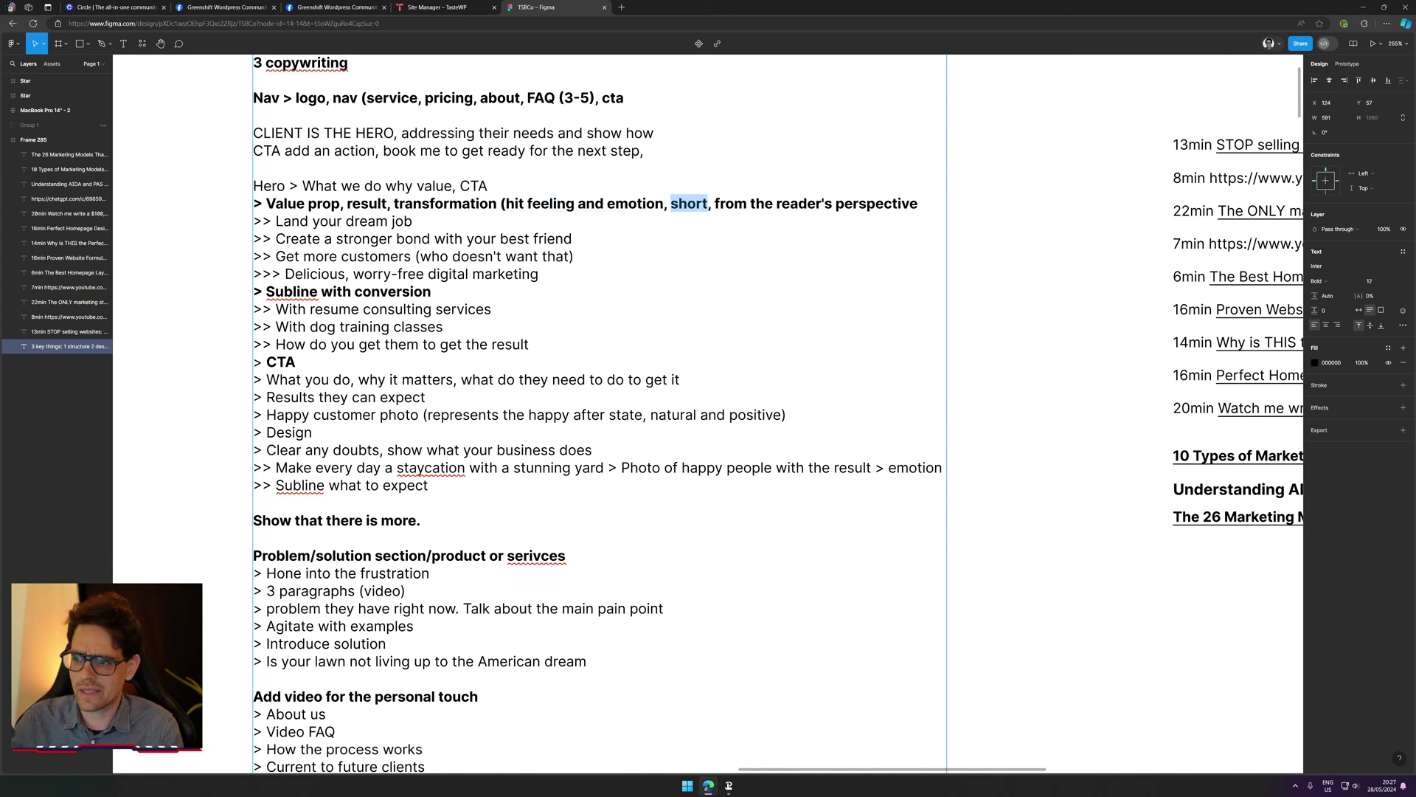
pyautogui.press('Escape')
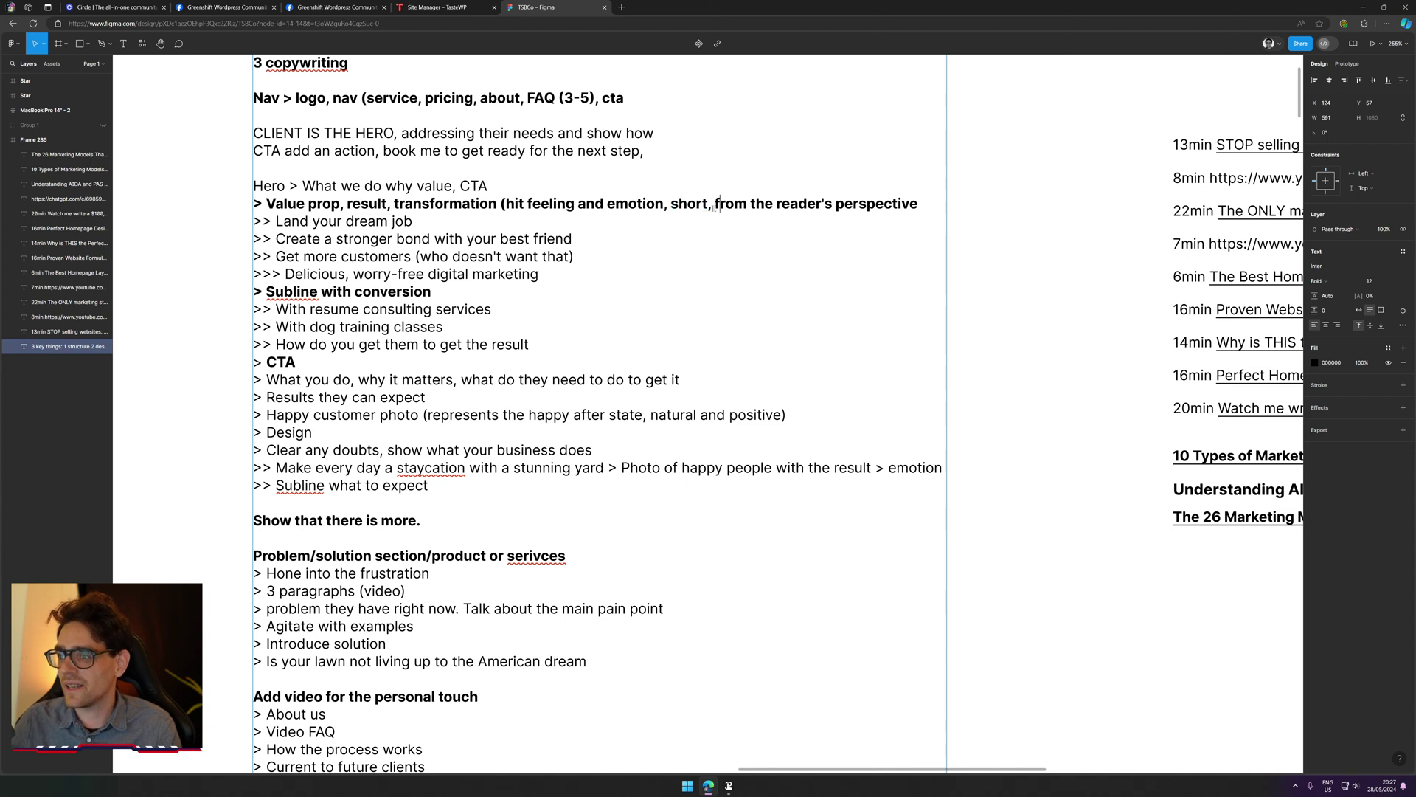
pyautogui.moveTo(712, 204); pyautogui.dragTo(930, 193)
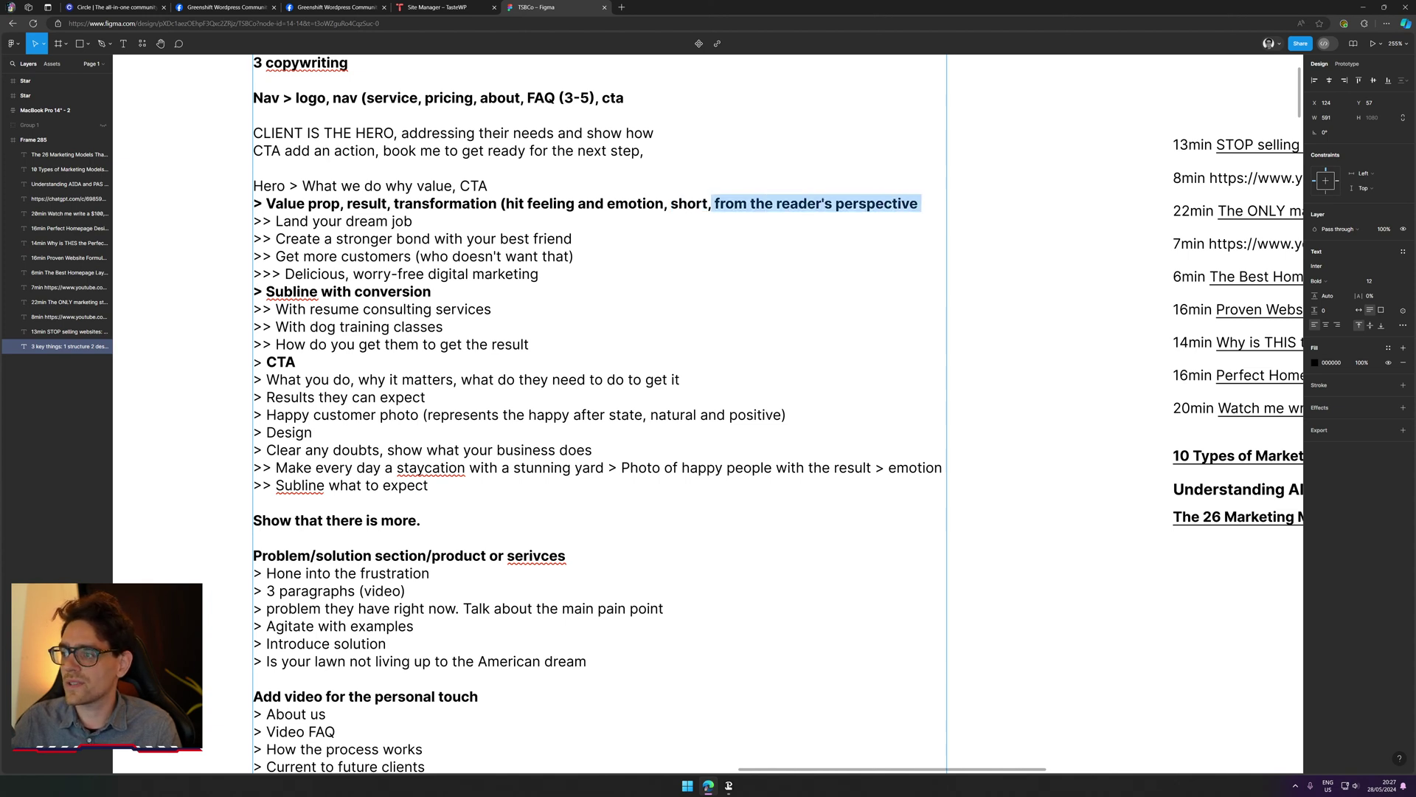
pyautogui.hotkey('shift', 'Down')
pyautogui.hotkey('shift', 'Up')
pyautogui.hotkey('shift', 'End')
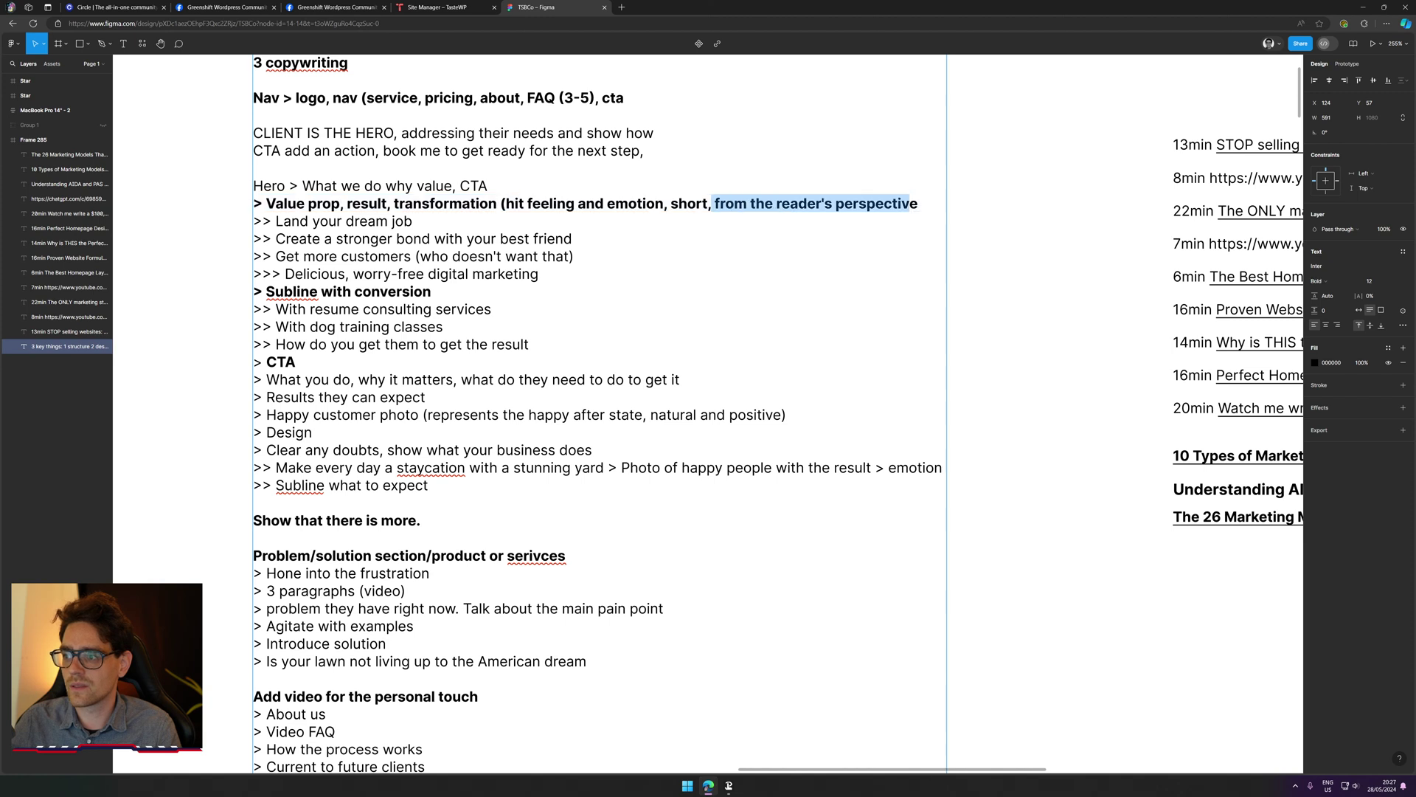
# Step: Highlight the example headlines "Land your dream job" and "Create a stronger bond with your best friend"
pyautogui.moveTo(276, 221); pyautogui.dragTo(414, 222)
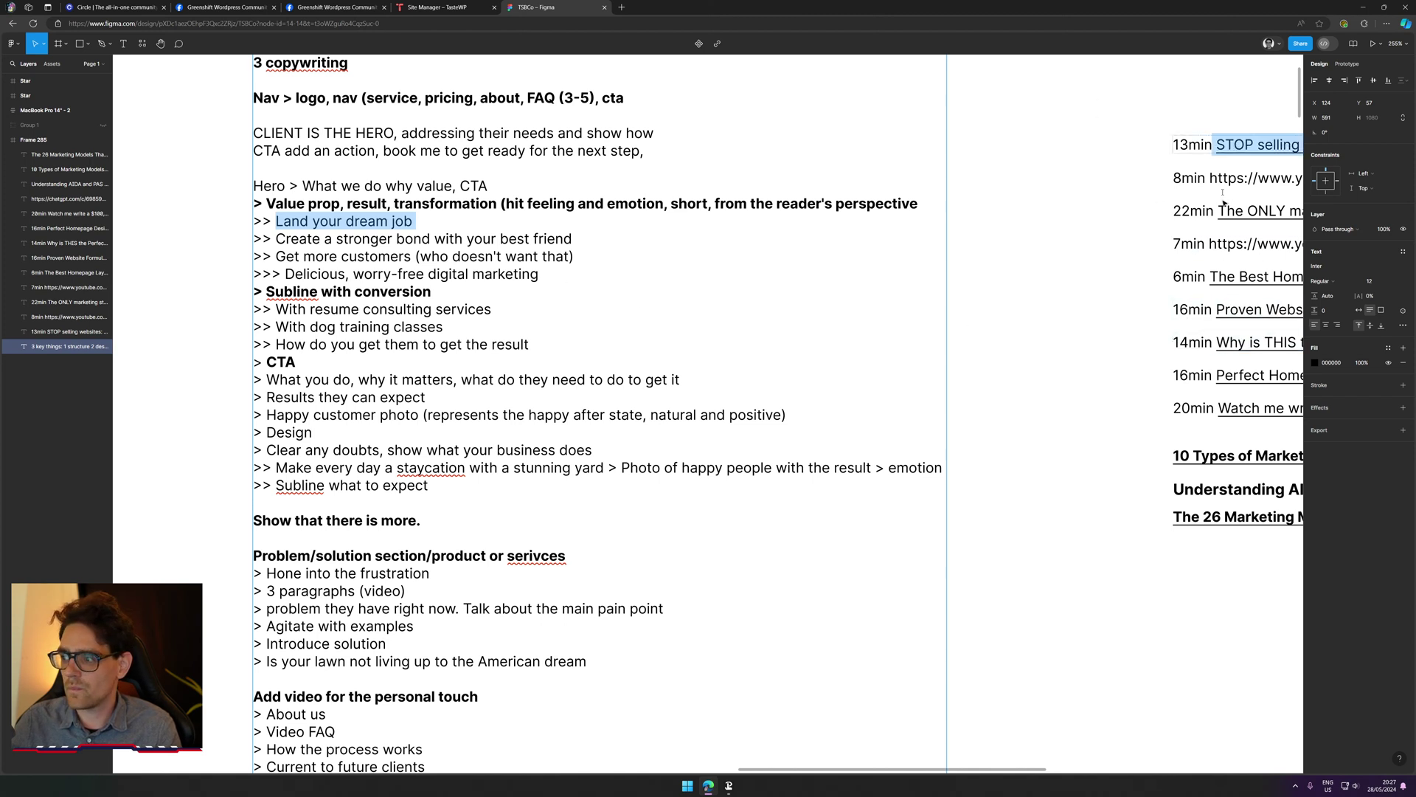
pyautogui.click(343, 239)
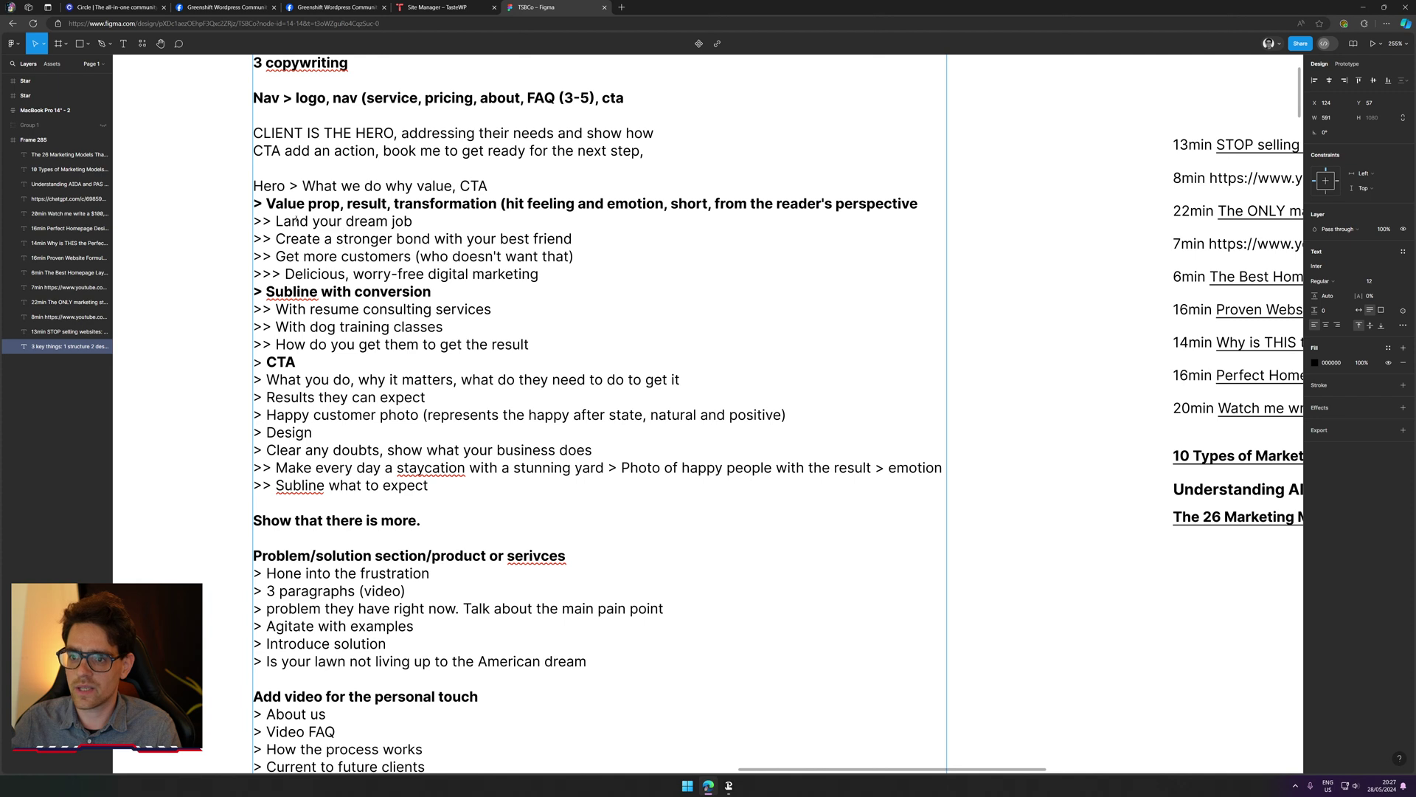
pyautogui.moveTo(284, 221); pyautogui.dragTo(412, 221)
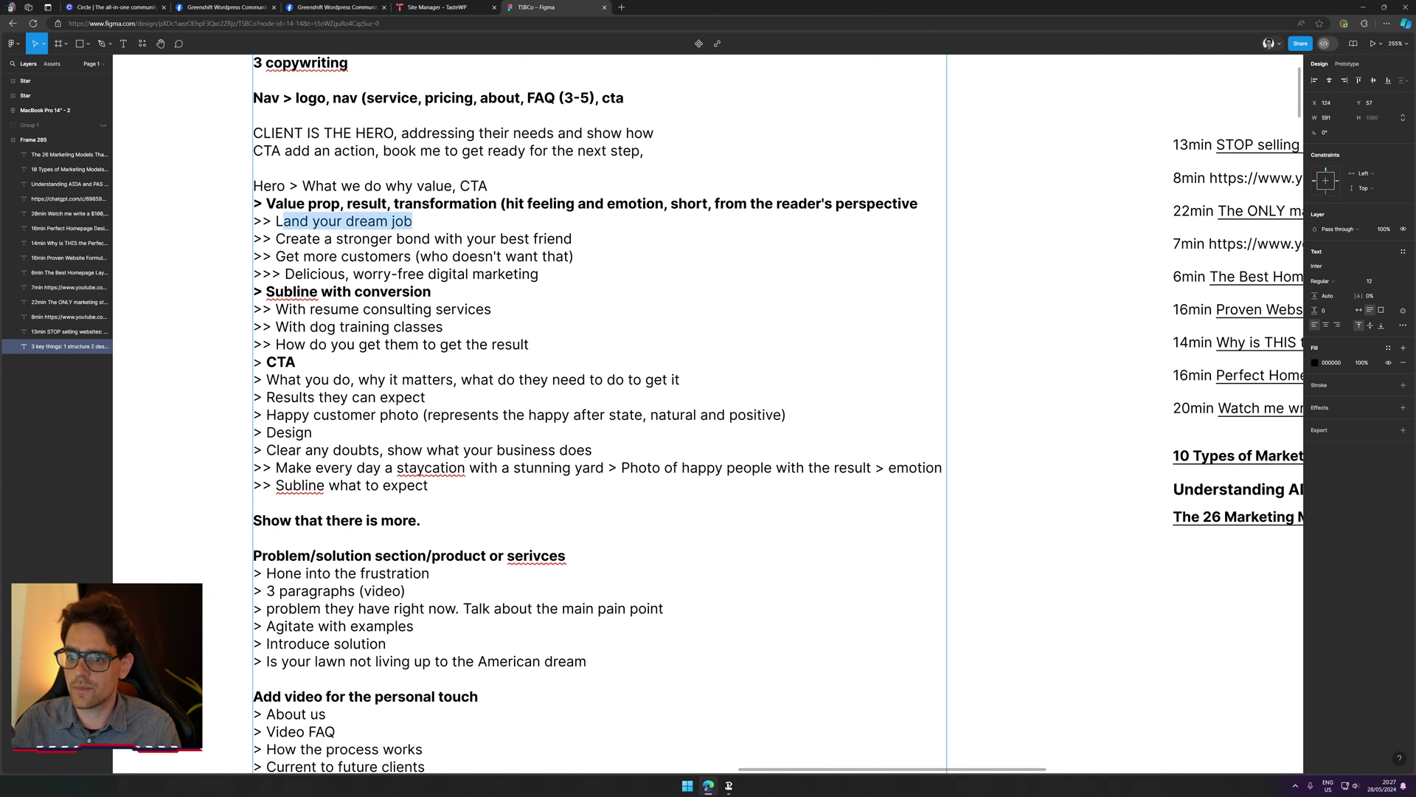
pyautogui.moveTo(299, 238); pyautogui.dragTo(509, 239)
pyautogui.click(630, 247)
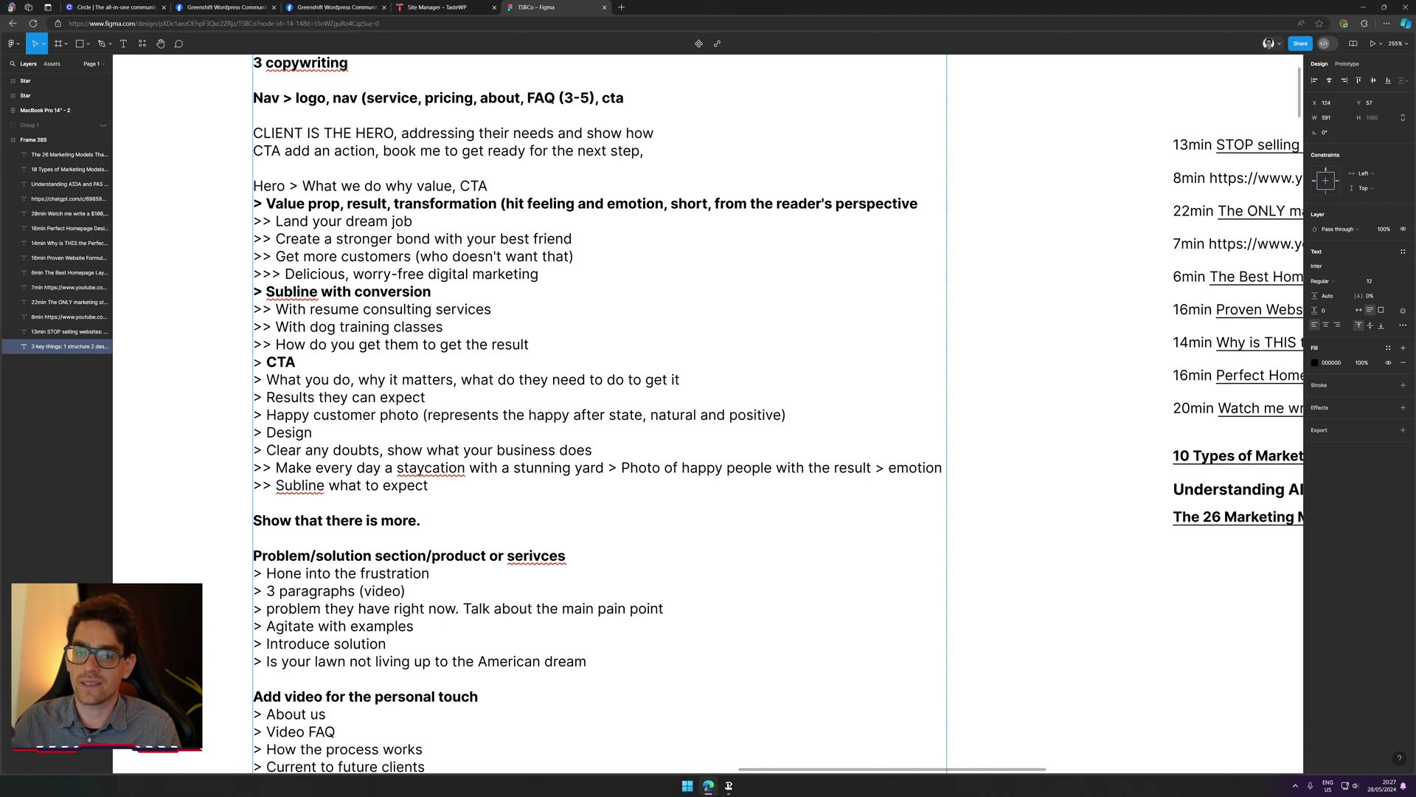
# Step: Highlight part of the "Get more customers" example and then the "Delicious, worry-free digital marketing" example
pyautogui.moveTo(470, 256); pyautogui.dragTo(534, 256)
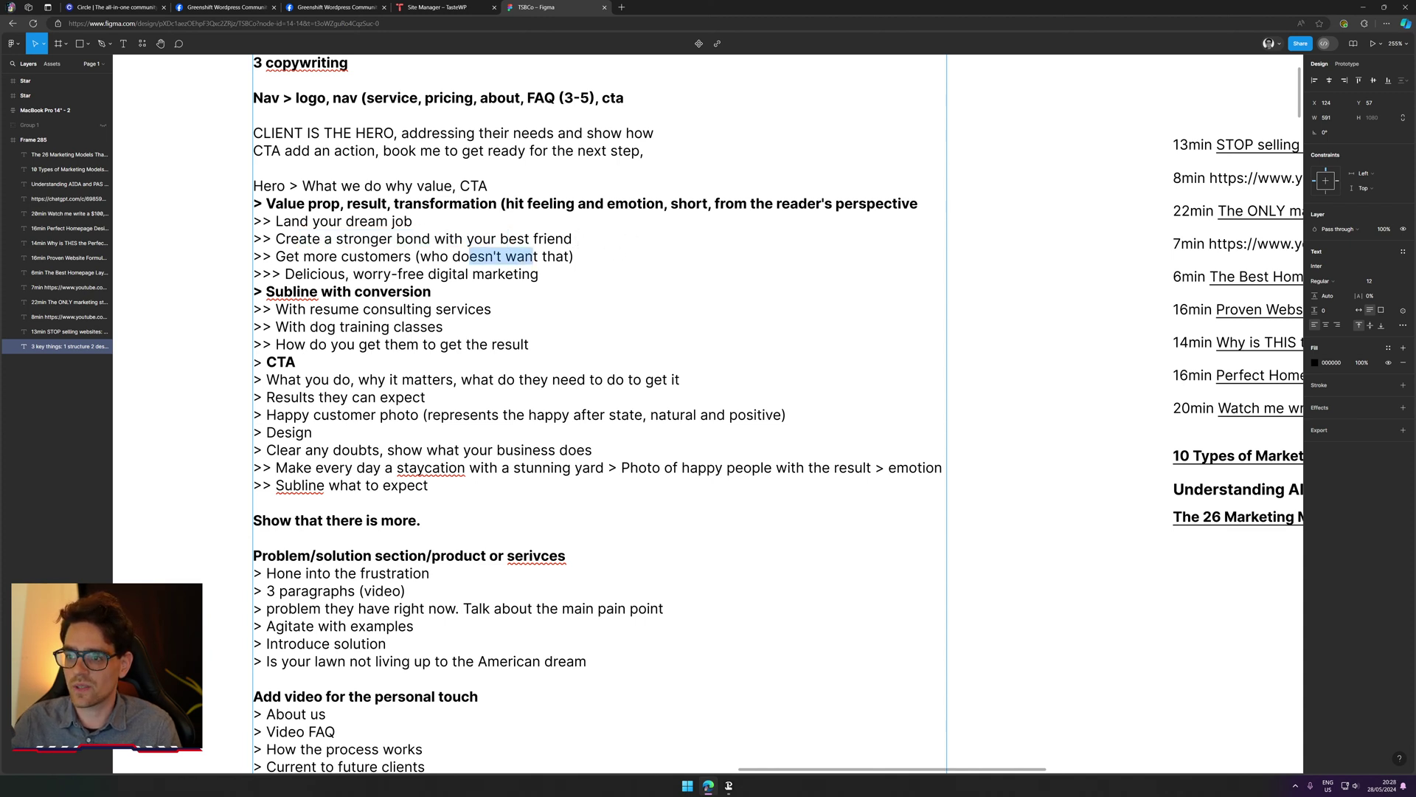
pyautogui.click(576, 238)
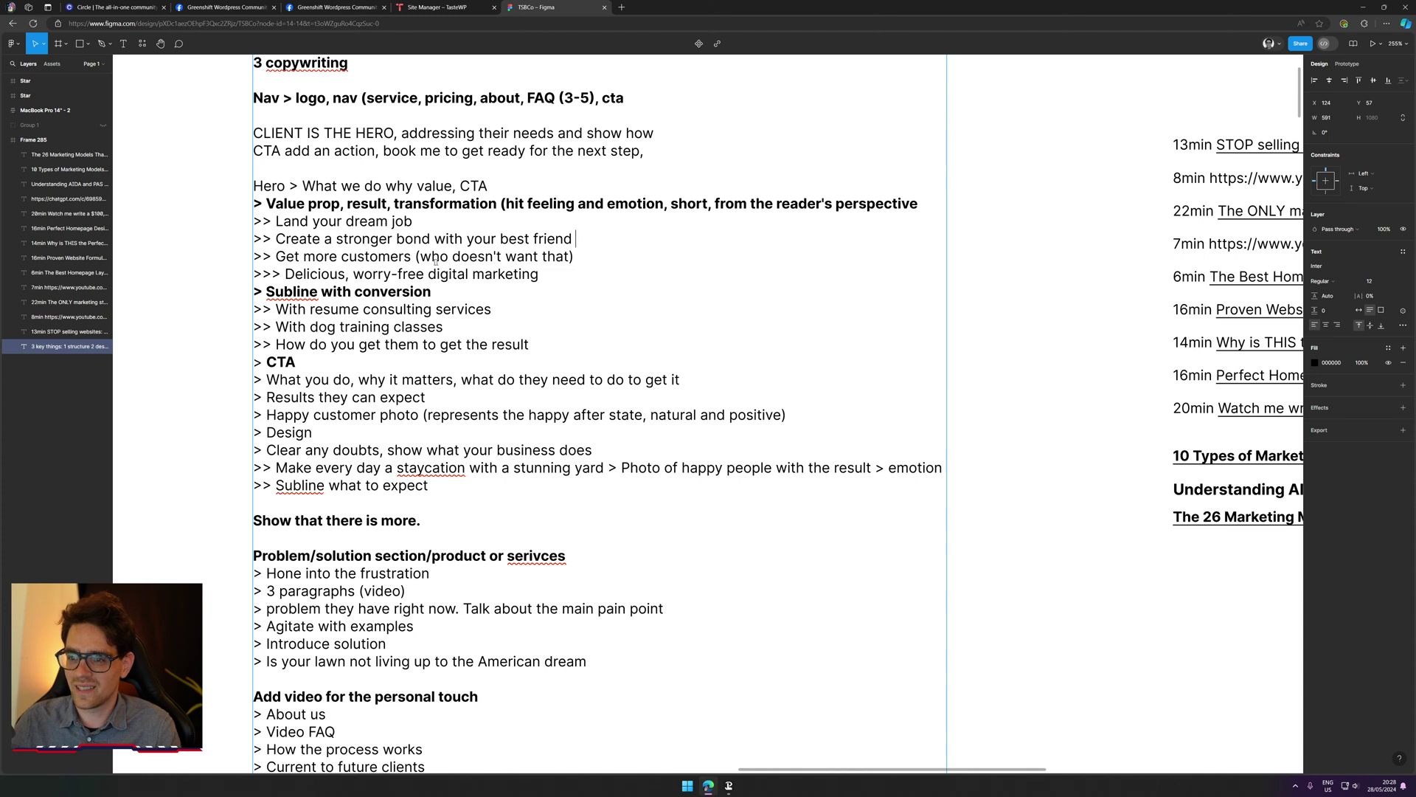
pyautogui.moveTo(543, 273); pyautogui.dragTo(272, 274)
pyautogui.click(273, 274)
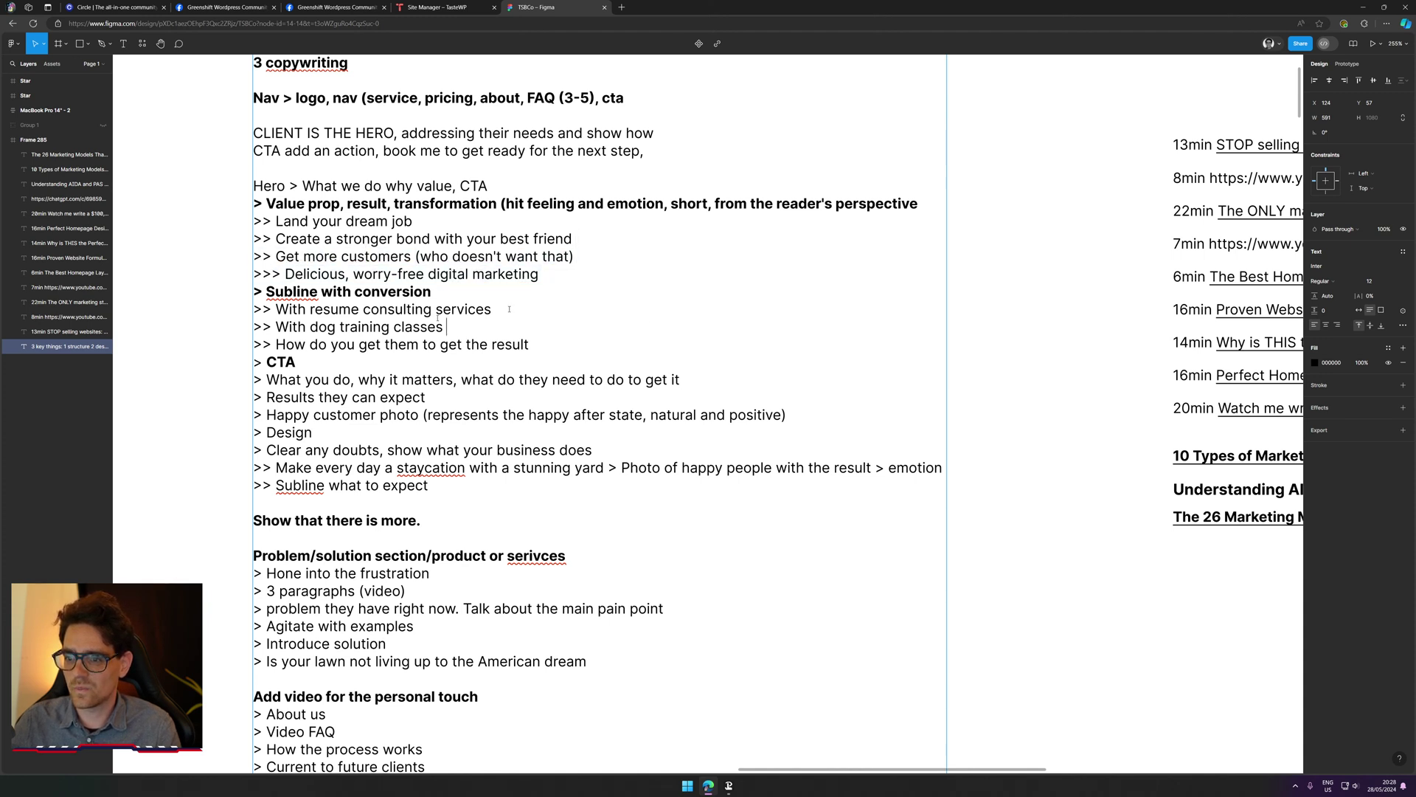
# Step: Insert the word "Headline" before "Value prop" in the bold line under Hero
pyautogui.scroll(-1, 458, 272)
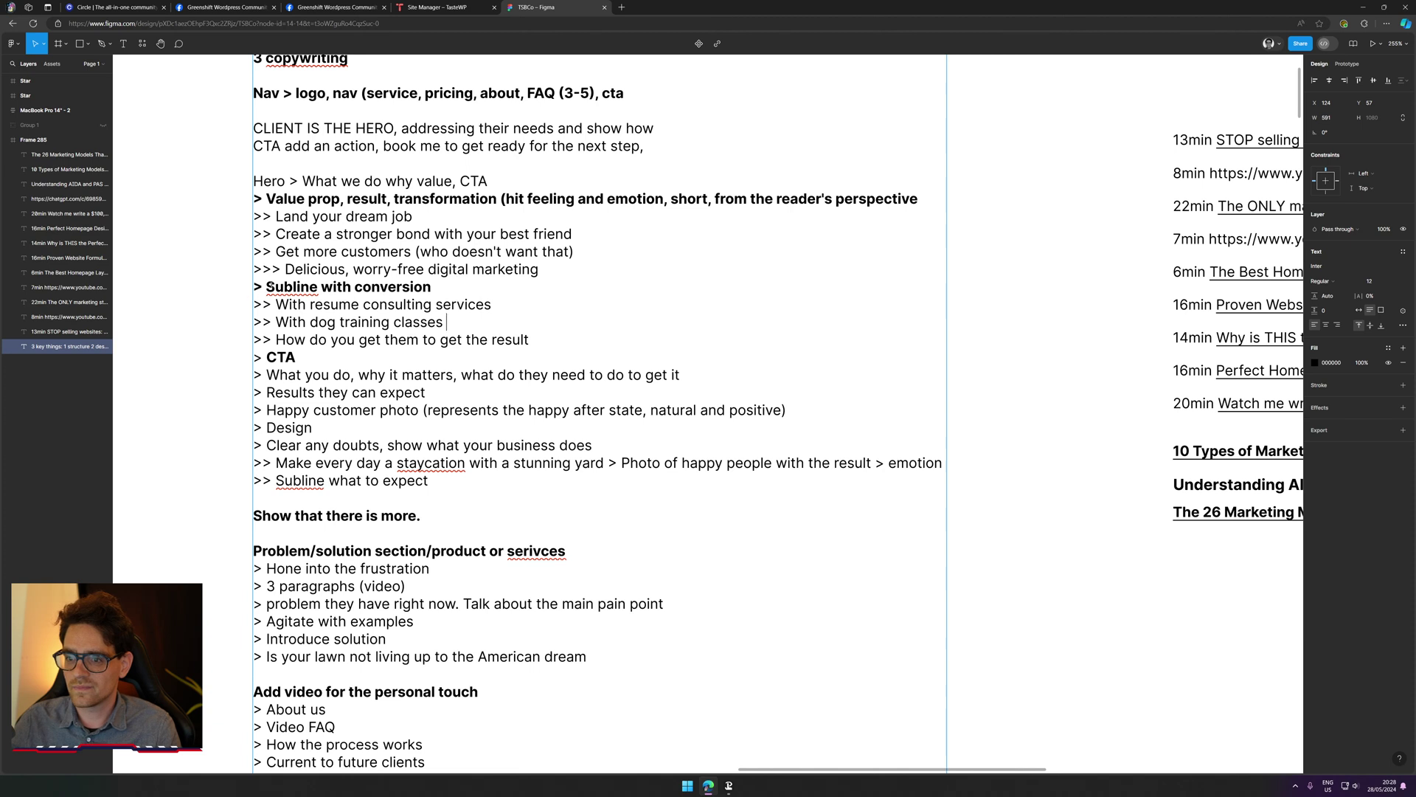
pyautogui.moveTo(274, 197); pyautogui.dragTo(541, 270)
pyautogui.click(357, 218)
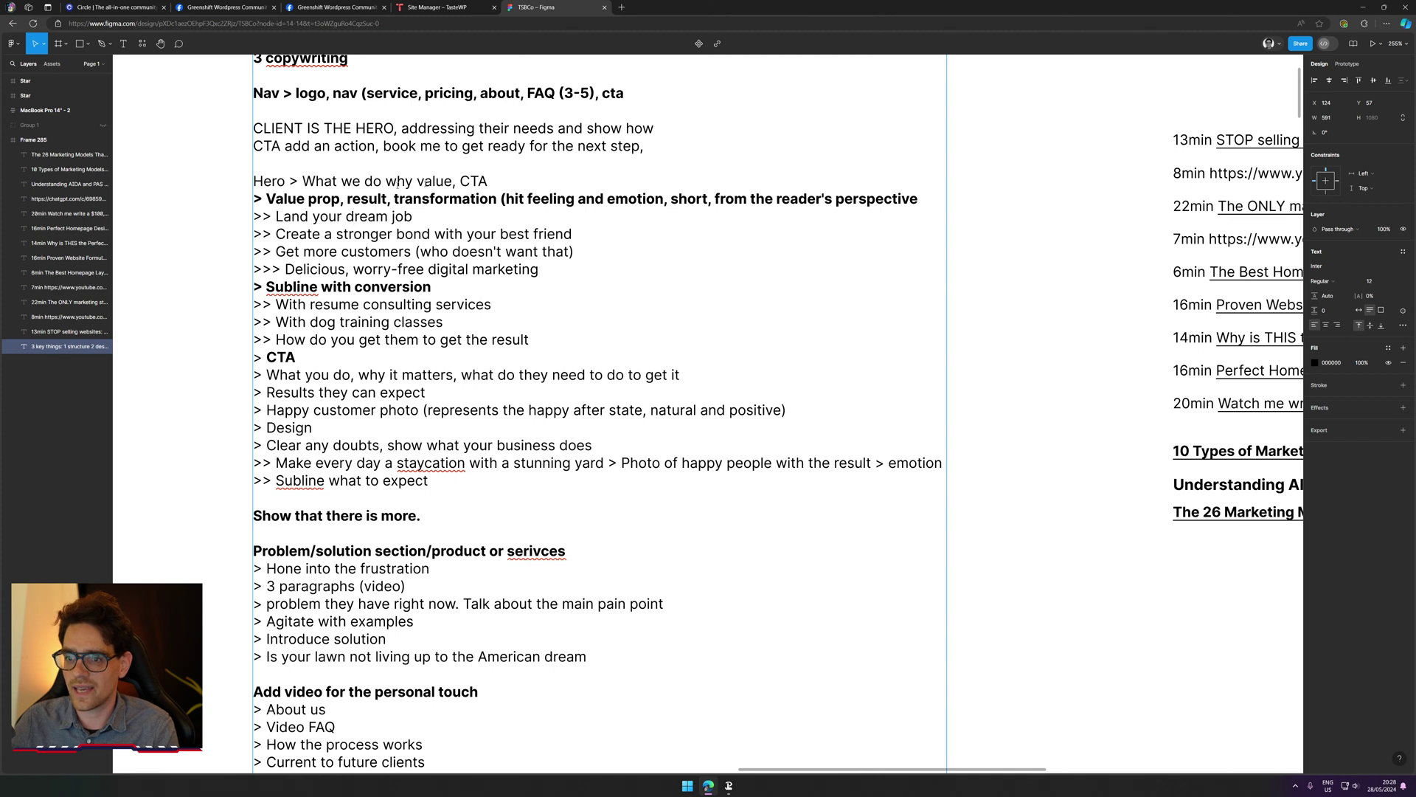
pyautogui.click(267, 198)
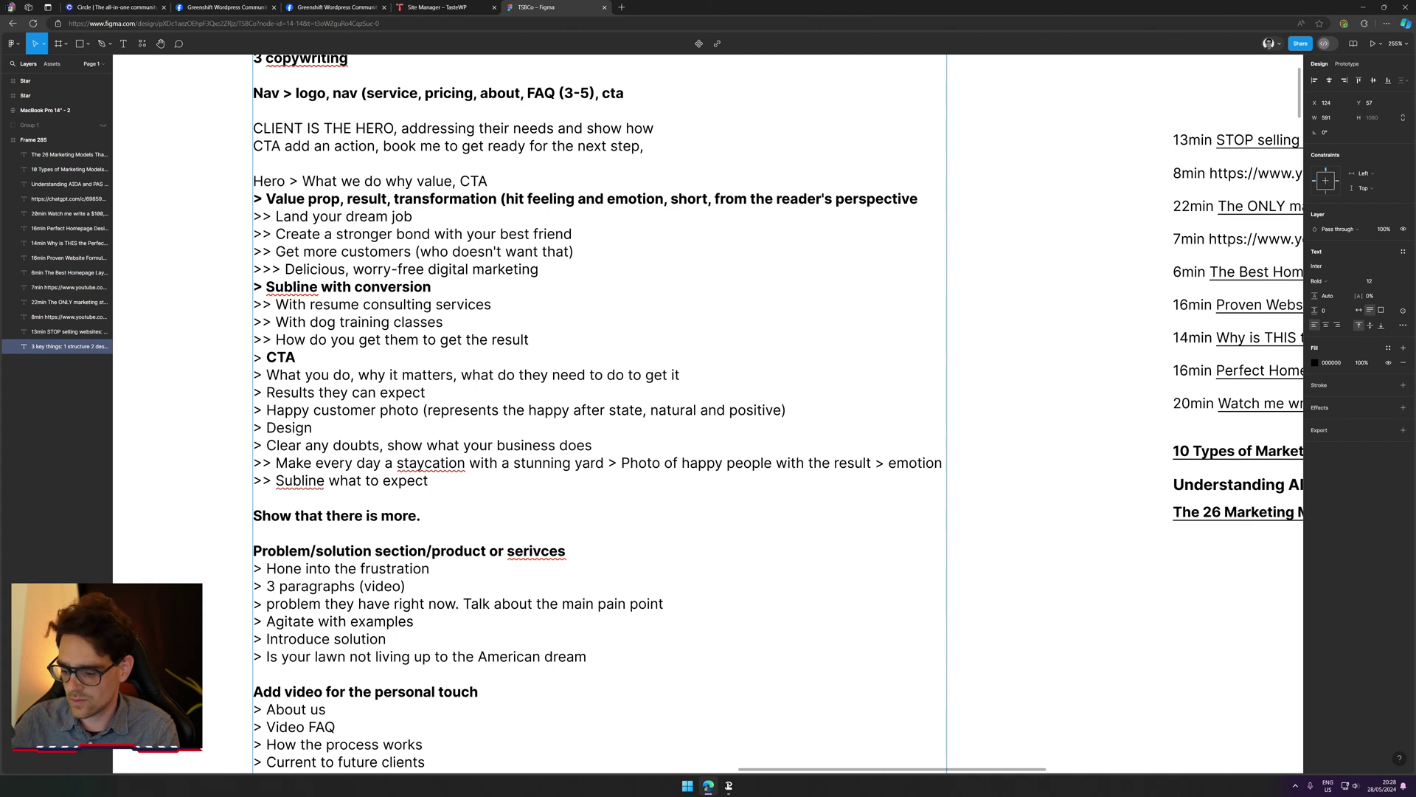
pyautogui.write('Headline')
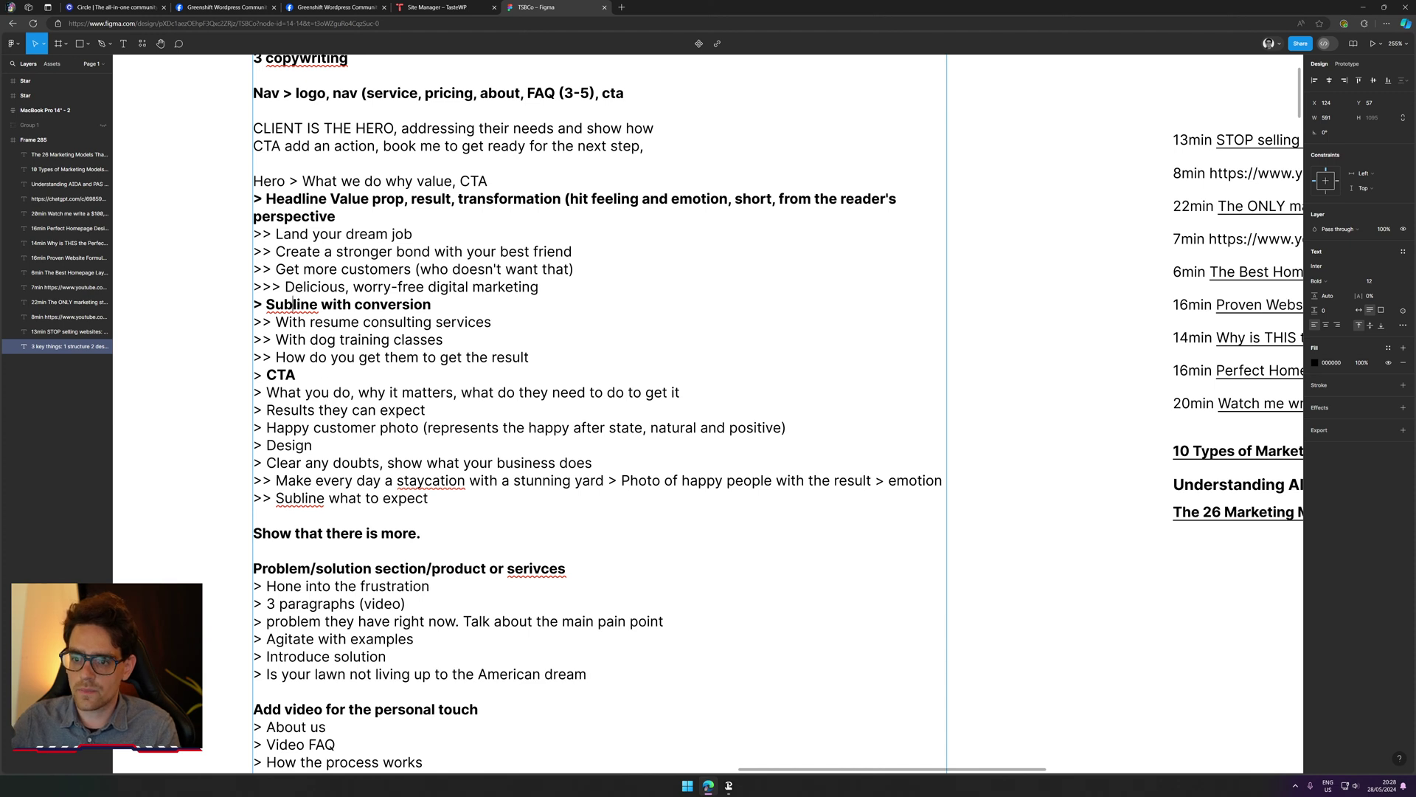
# Step: Replace the word "Subline" with "Paragraph" in the bold "Subline with conversion" line
pyautogui.doubleClick(292, 304)
pyautogui.press('Down')
pyautogui.press('Down')
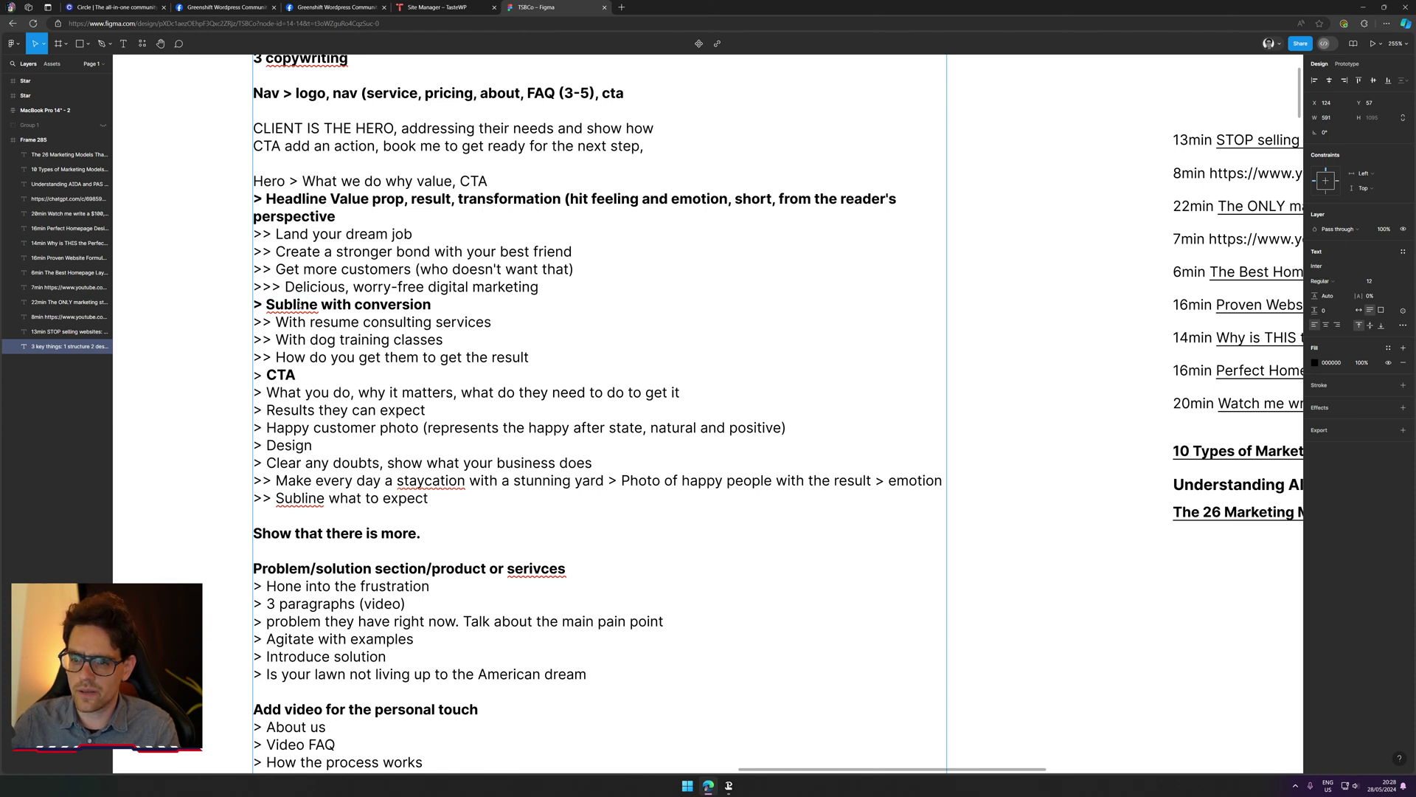
pyautogui.rightClick(295, 303)
pyautogui.press('Escape')
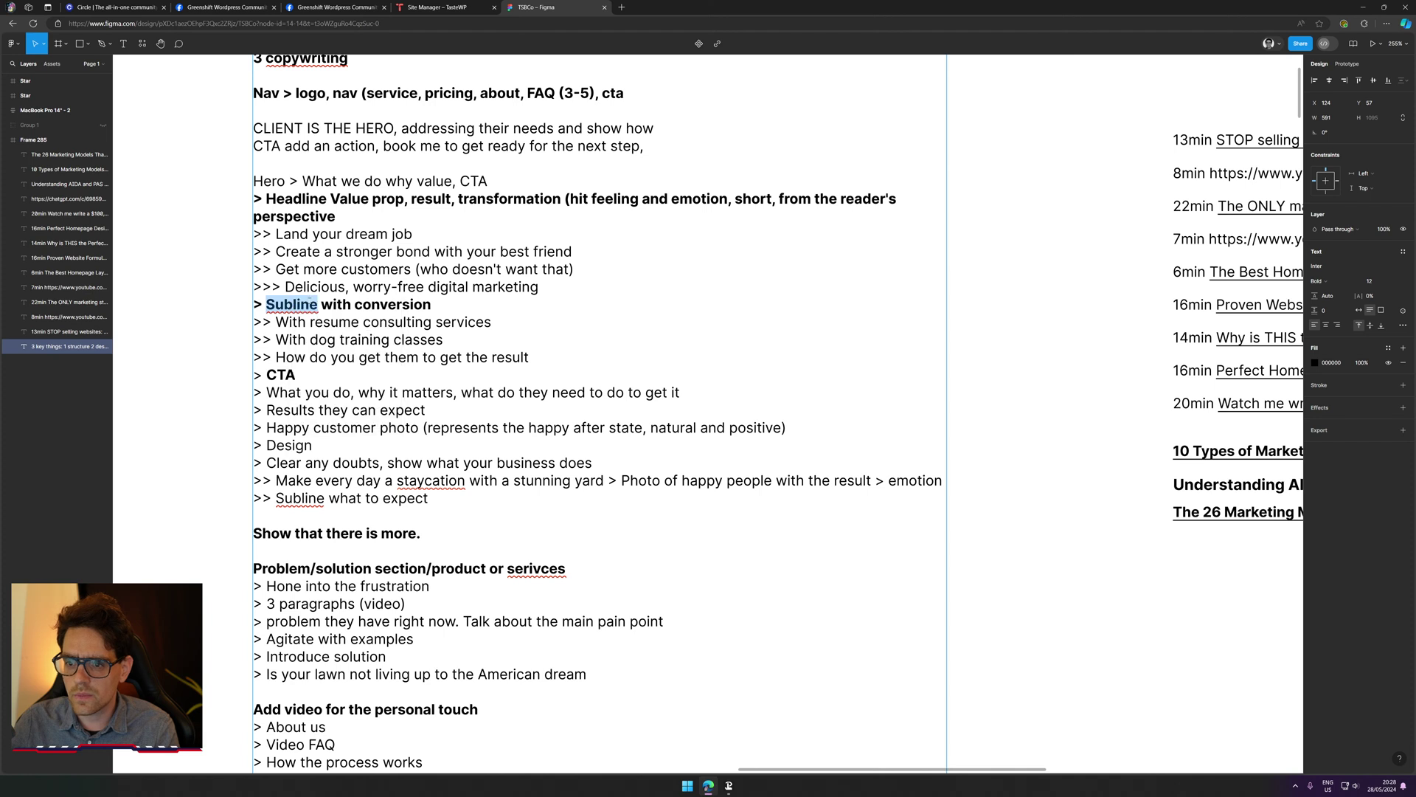
pyautogui.write('Paragraph')
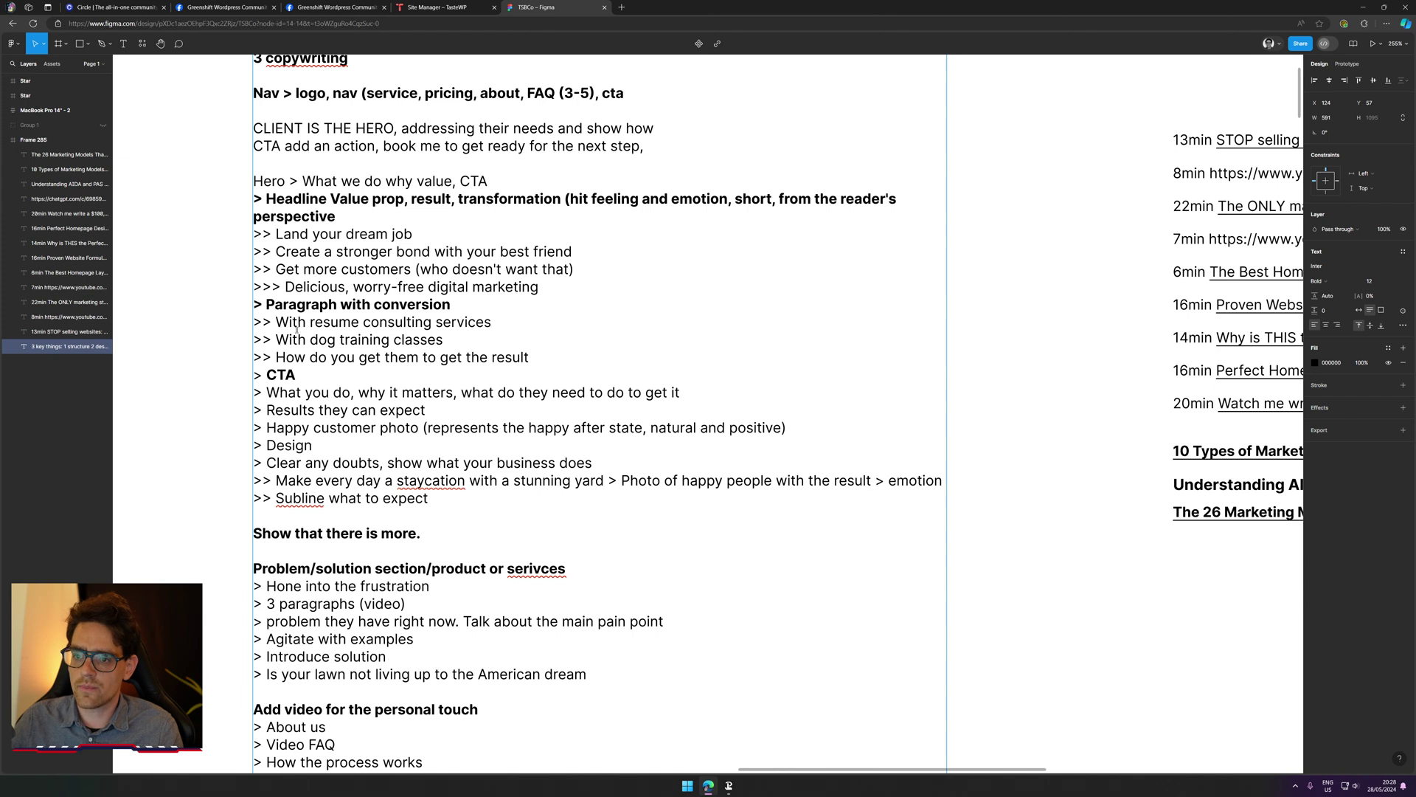
# Step: Highlight the resume consulting example and the "How do you get them to get the result" line under Paragraph with conversion
pyautogui.moveTo(289, 322); pyautogui.dragTo(452, 322)
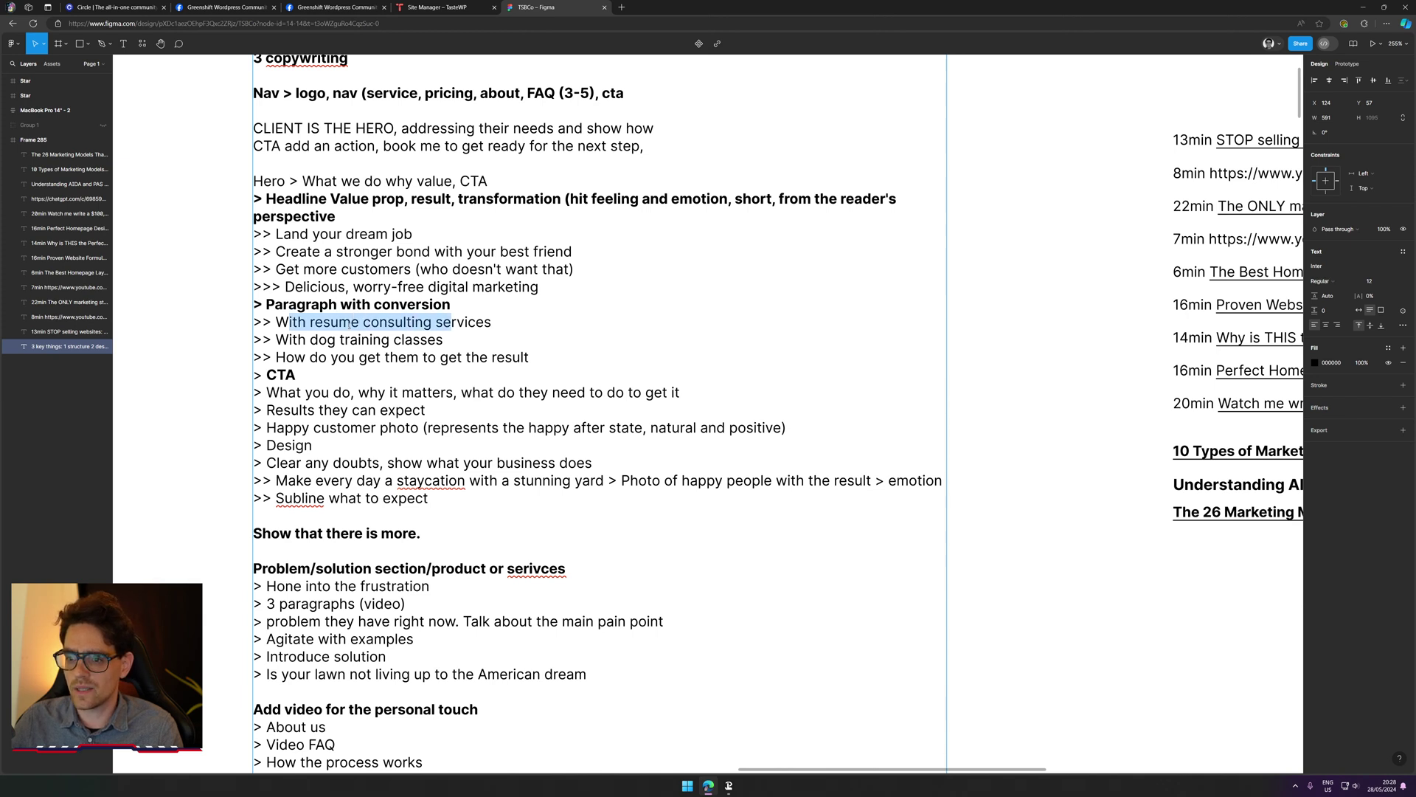
pyautogui.click(360, 323)
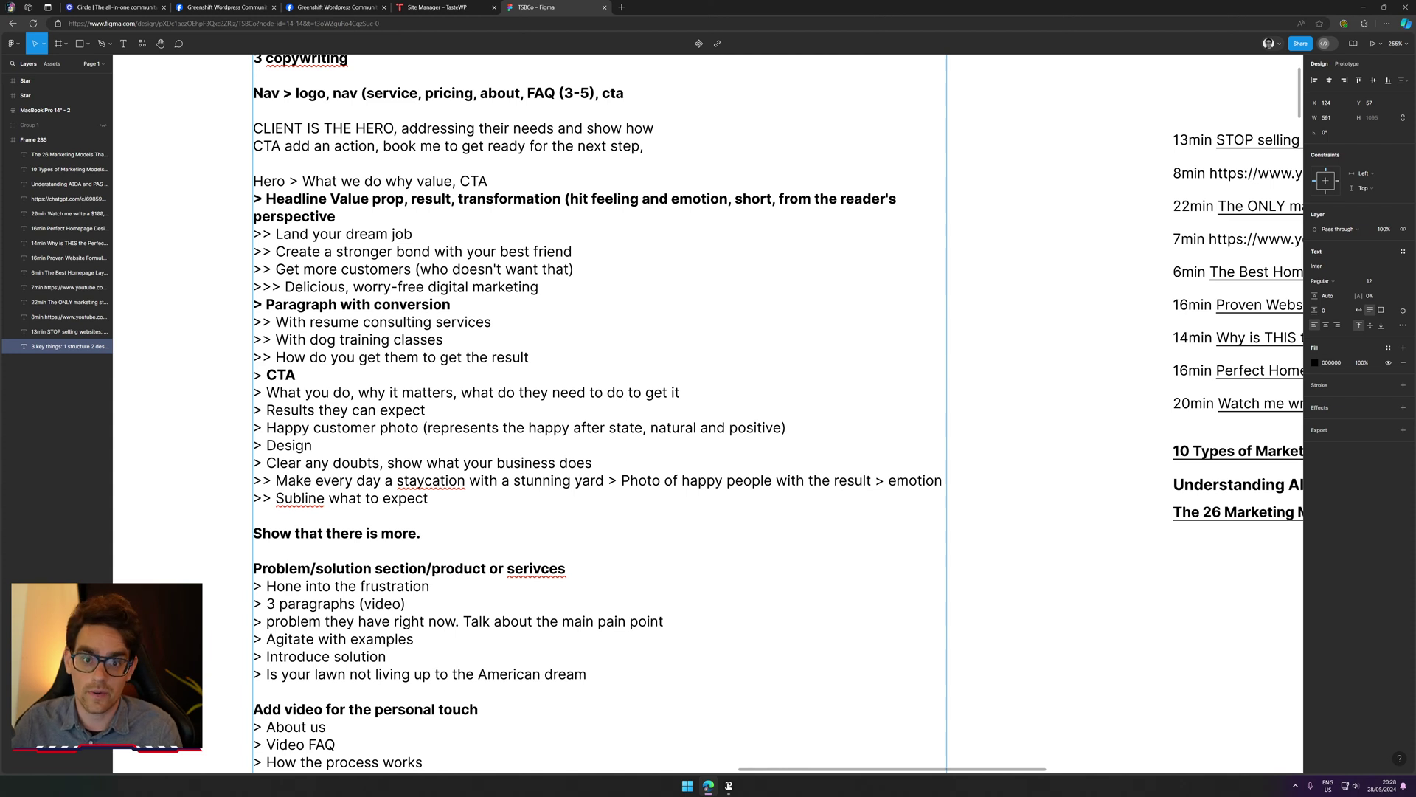
pyautogui.moveTo(345, 339); pyautogui.dragTo(505, 357)
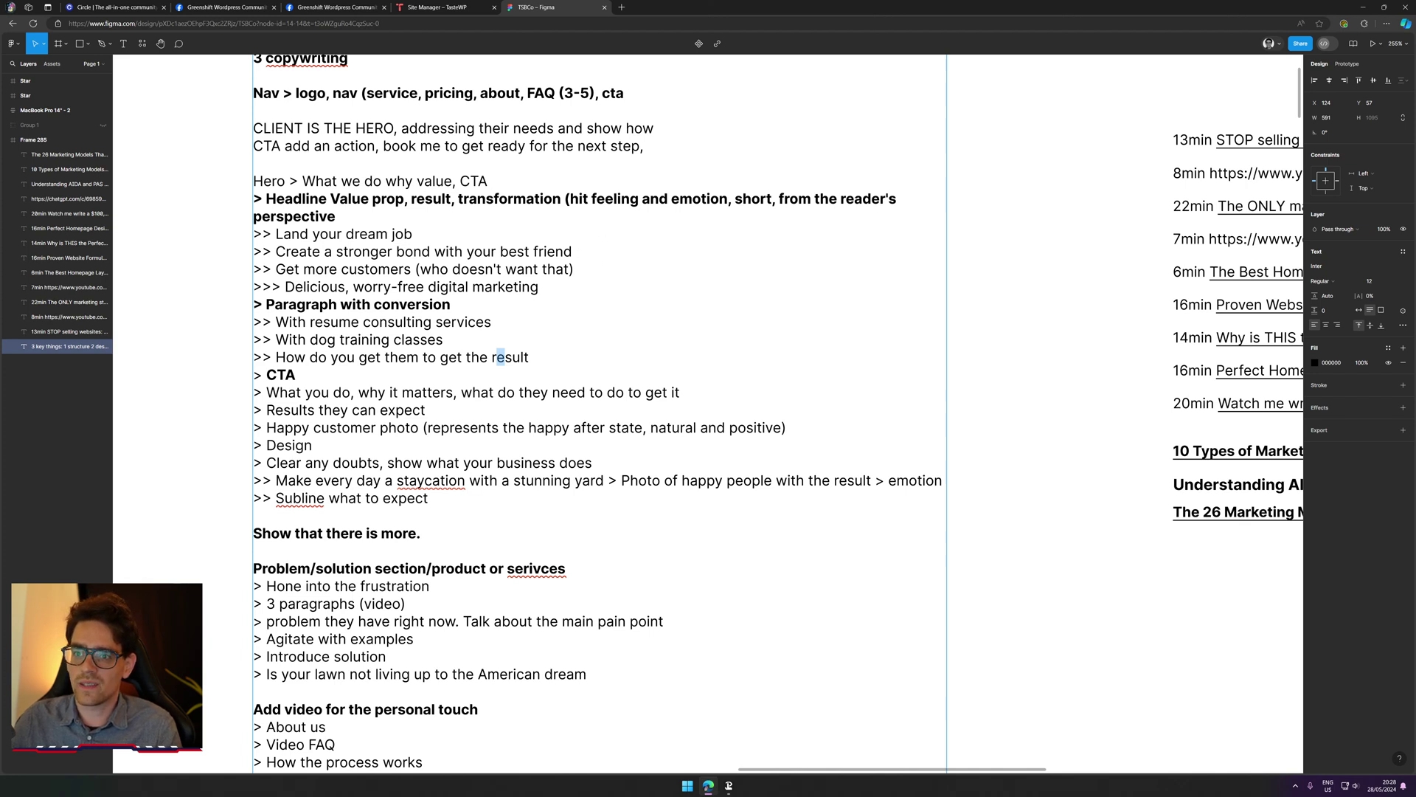
# Step: Highlight the value prop wording, the first headline examples and the start of the resume consulting line in turn
pyautogui.moveTo(307, 199); pyautogui.dragTo(416, 198)
pyautogui.moveTo(275, 234); pyautogui.dragTo(416, 252)
pyautogui.moveTo(253, 322); pyautogui.dragTo(289, 322)
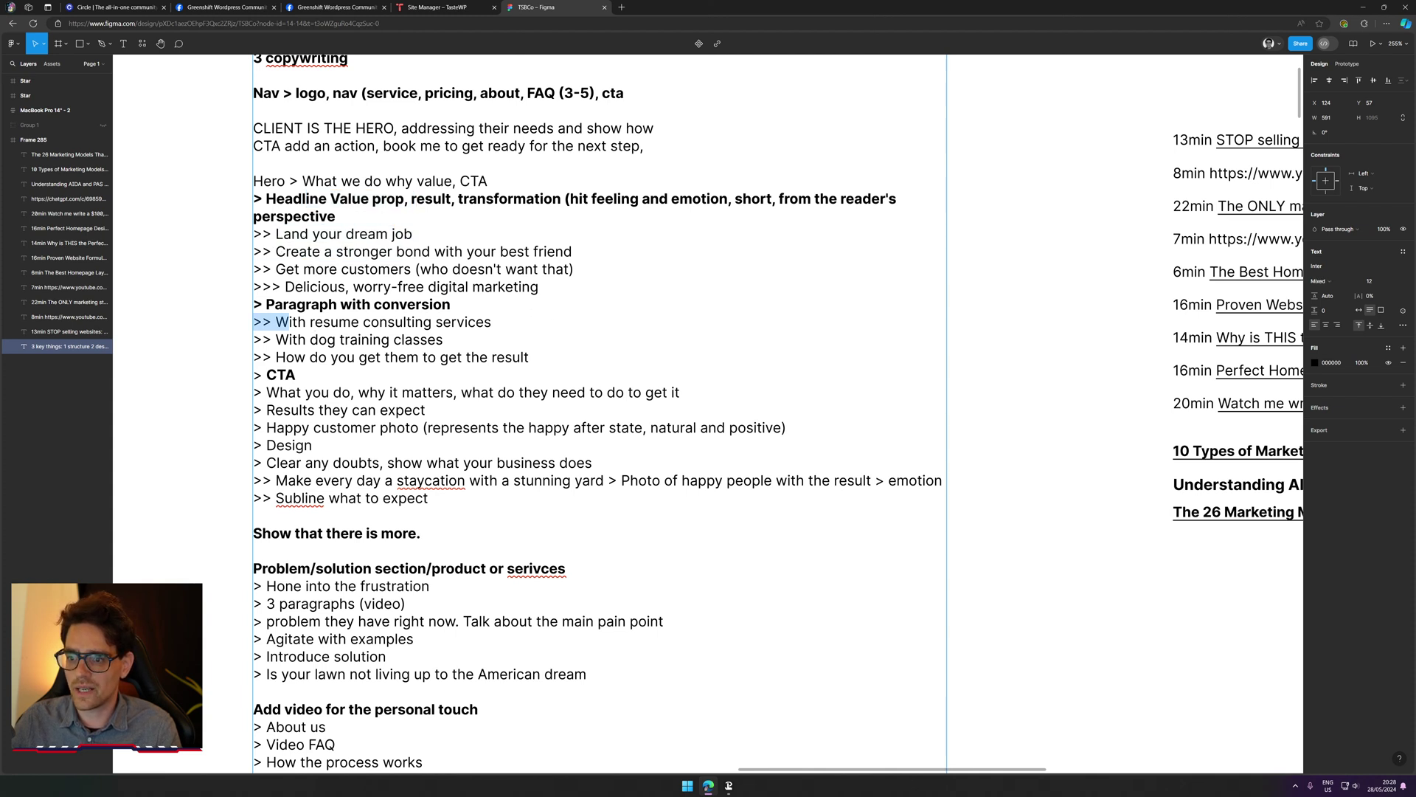
pyautogui.press('Up')
# Step: Highlight the CTA notes from "What you do, why it matters, what do they need to do to get it" through "Results they can expect"
pyautogui.scroll(-1, 778, 412)
pyautogui.scroll(-1, 364, 328)
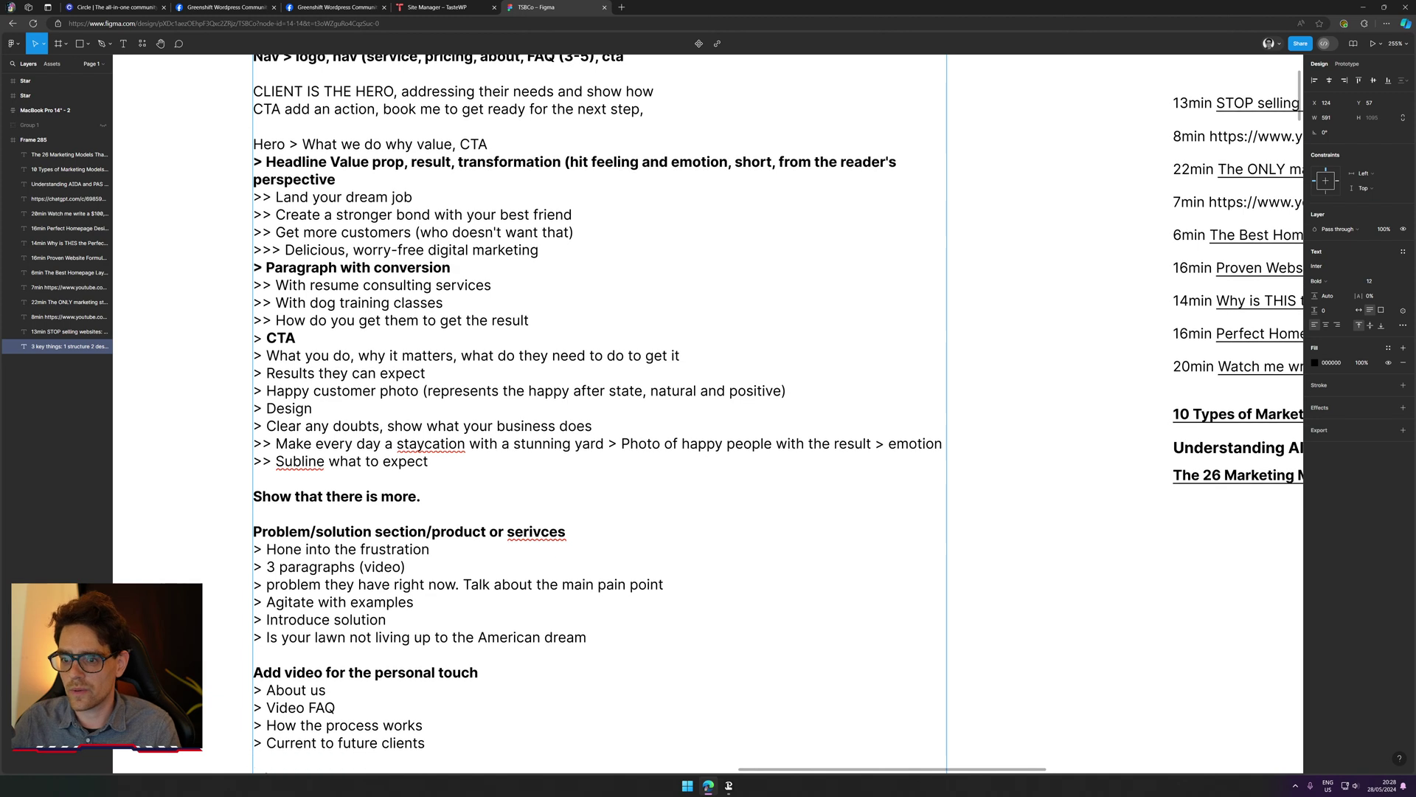
pyautogui.scroll(-2, 310, 327)
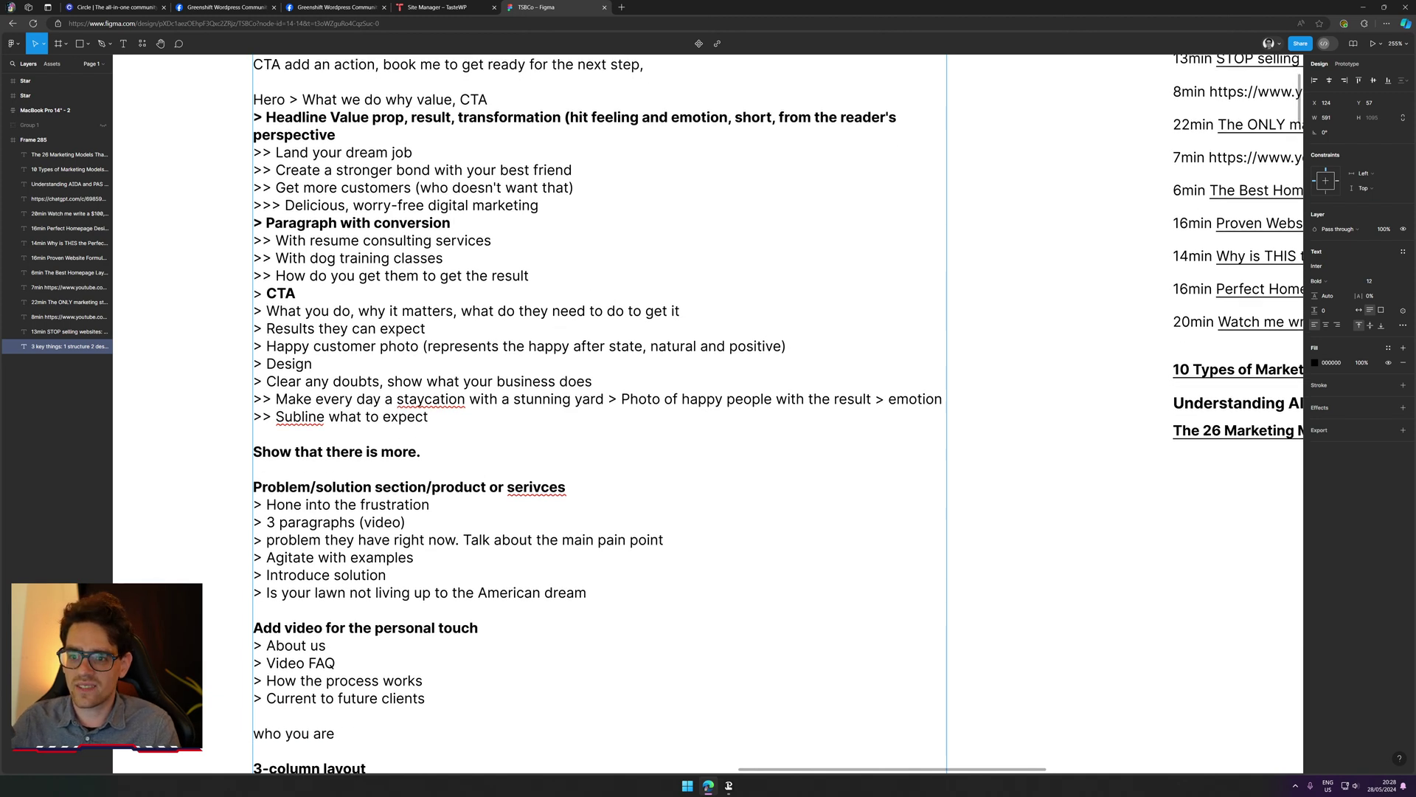
pyautogui.moveTo(279, 310); pyautogui.dragTo(370, 311)
pyautogui.click(279, 311)
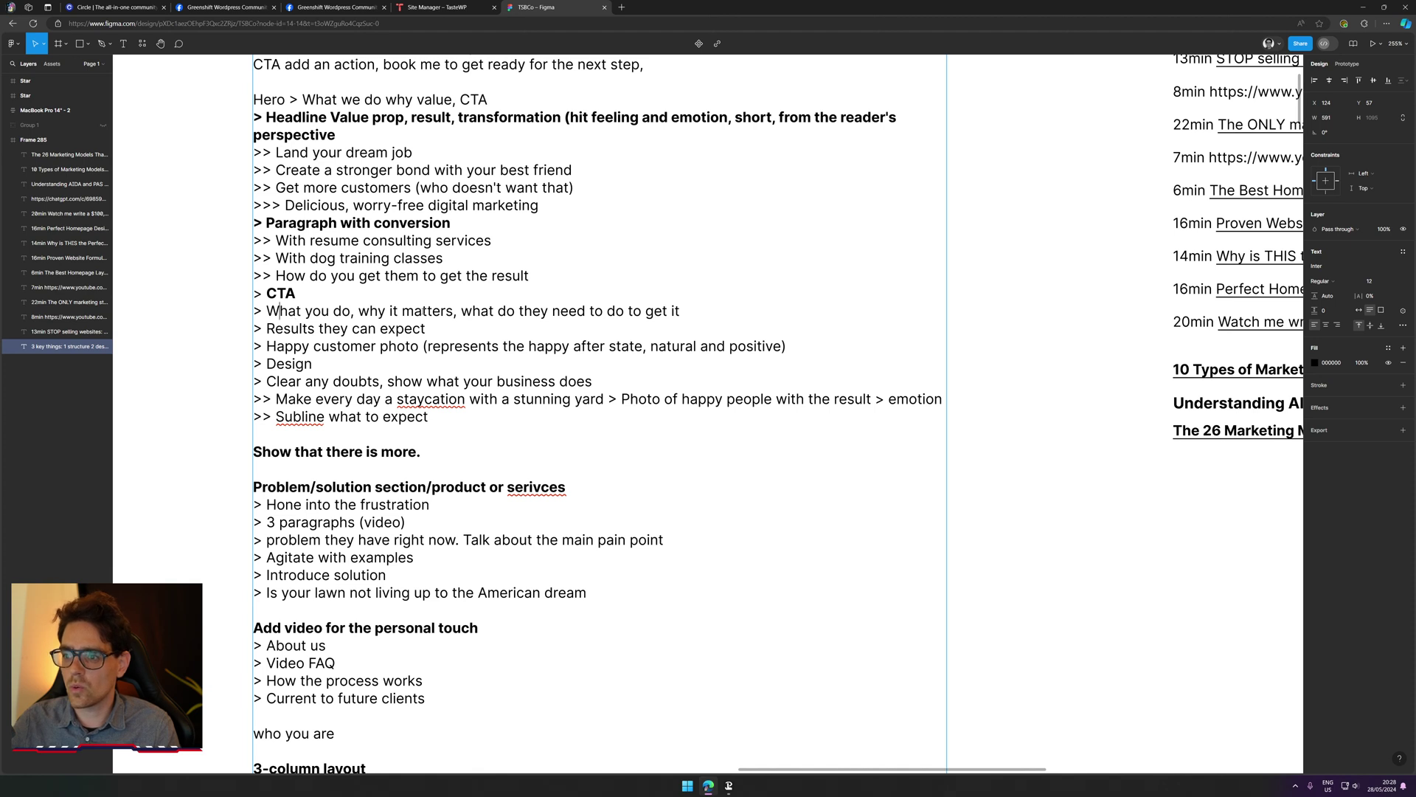
pyautogui.moveTo(461, 310); pyautogui.dragTo(428, 330)
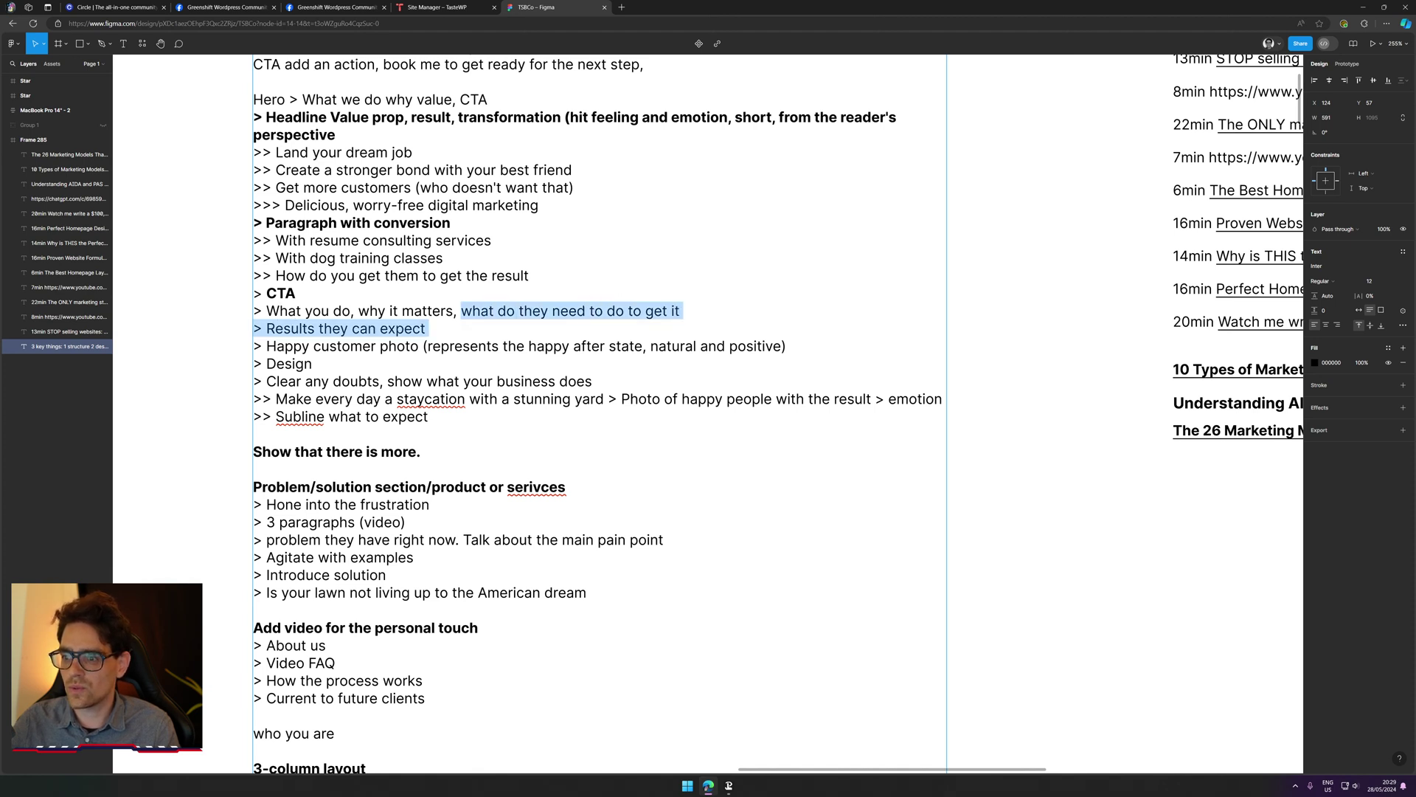
# Step: Highlight the "why it" wording in the first line under CTA
pyautogui.click(494, 240)
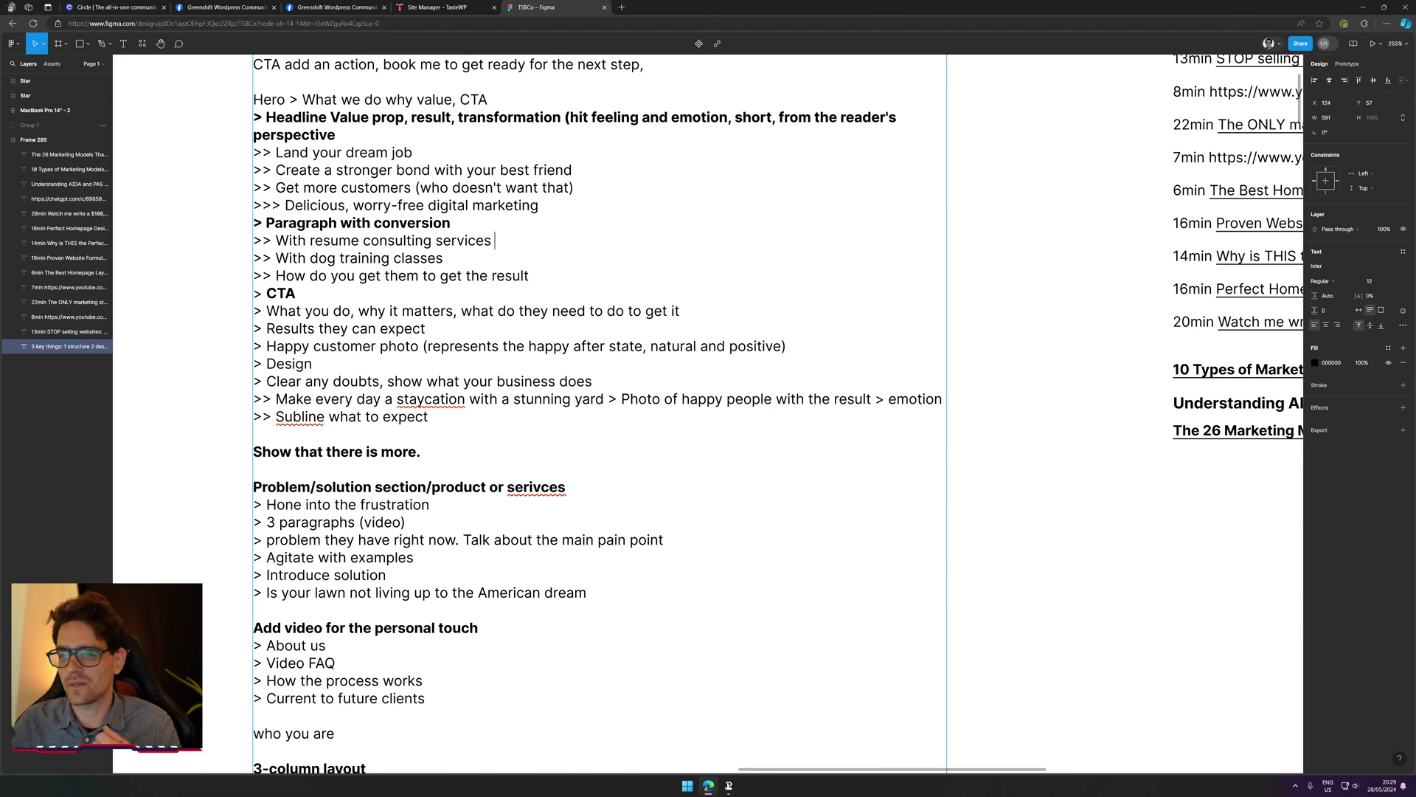
pyautogui.scroll(1, 708, 413)
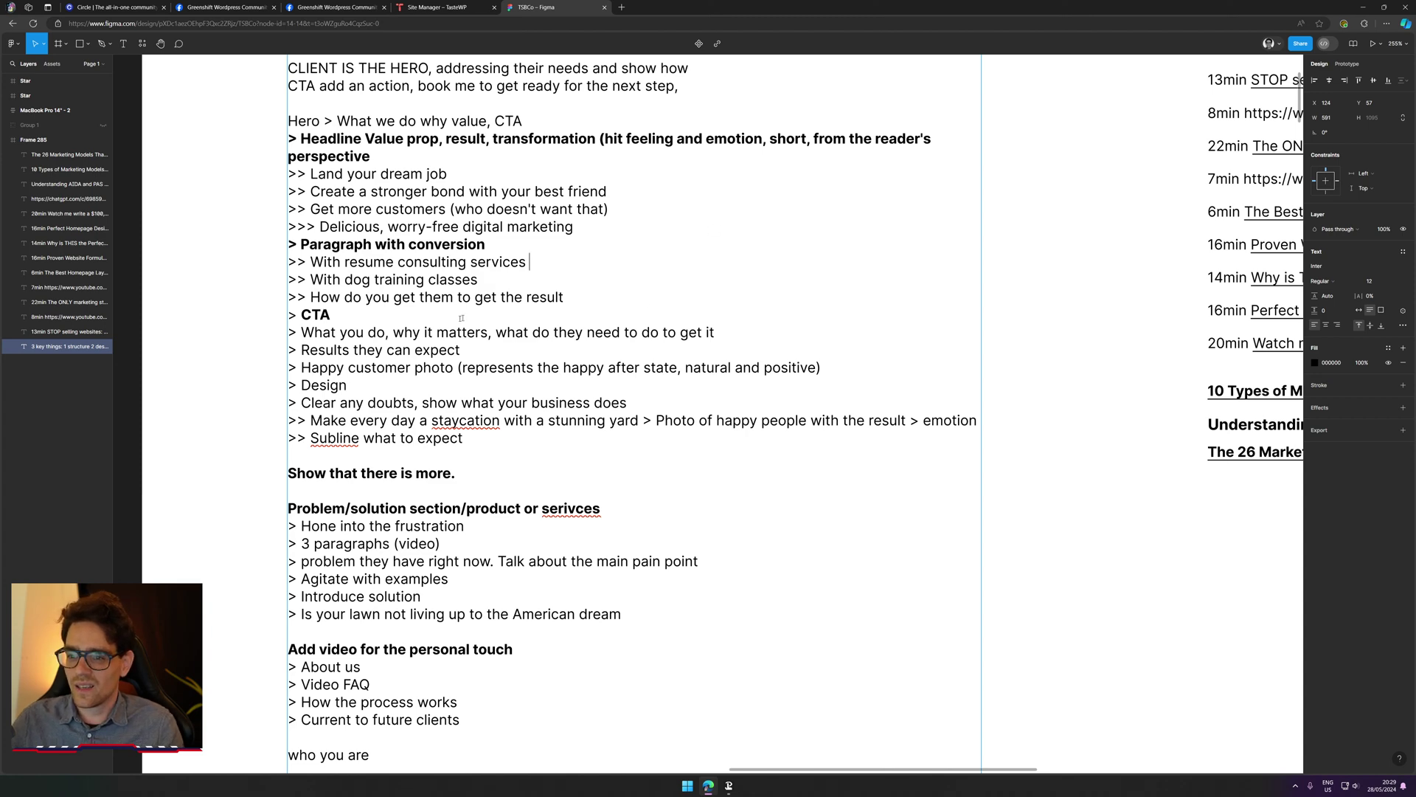
pyautogui.scroll(-1, 708, 413)
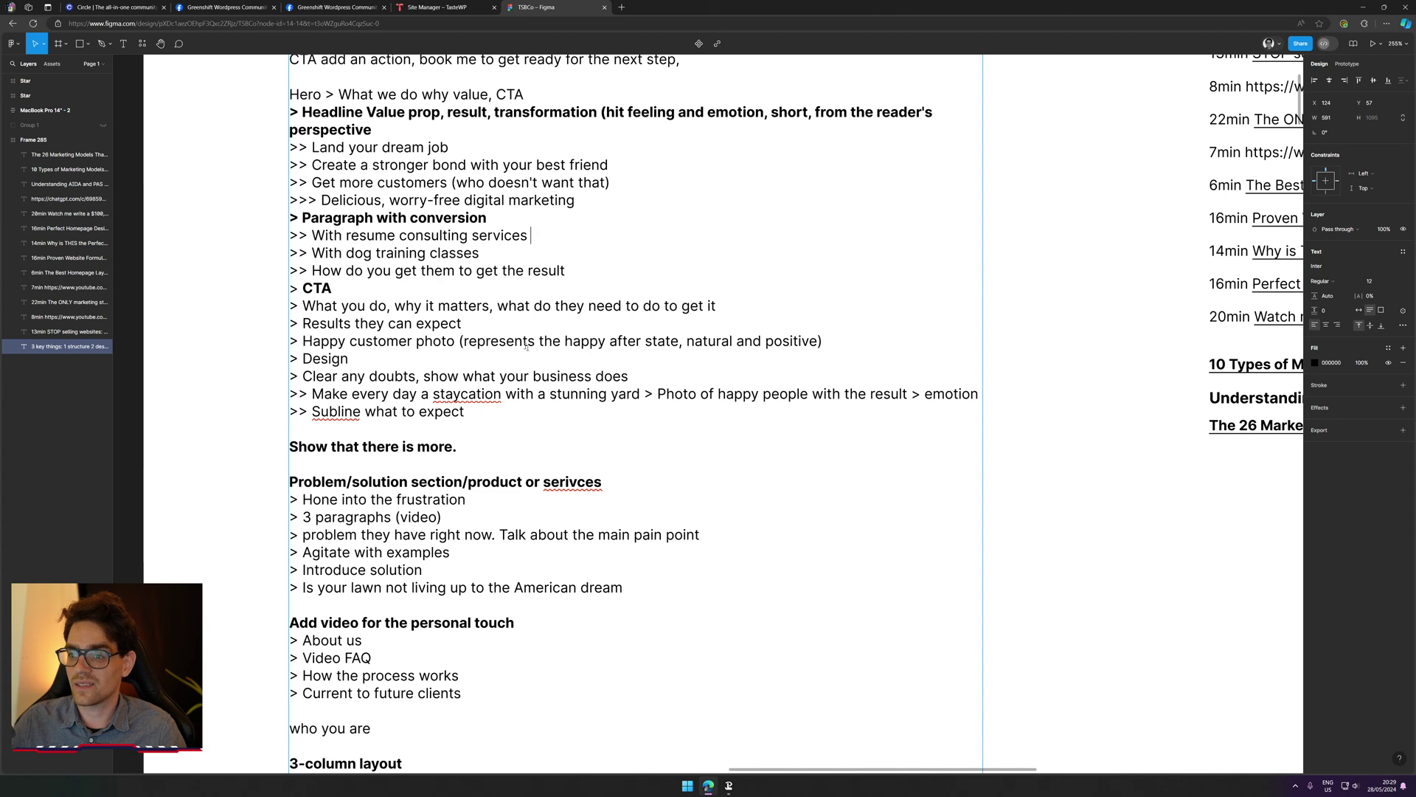
pyautogui.moveTo(394, 305); pyautogui.dragTo(438, 305)
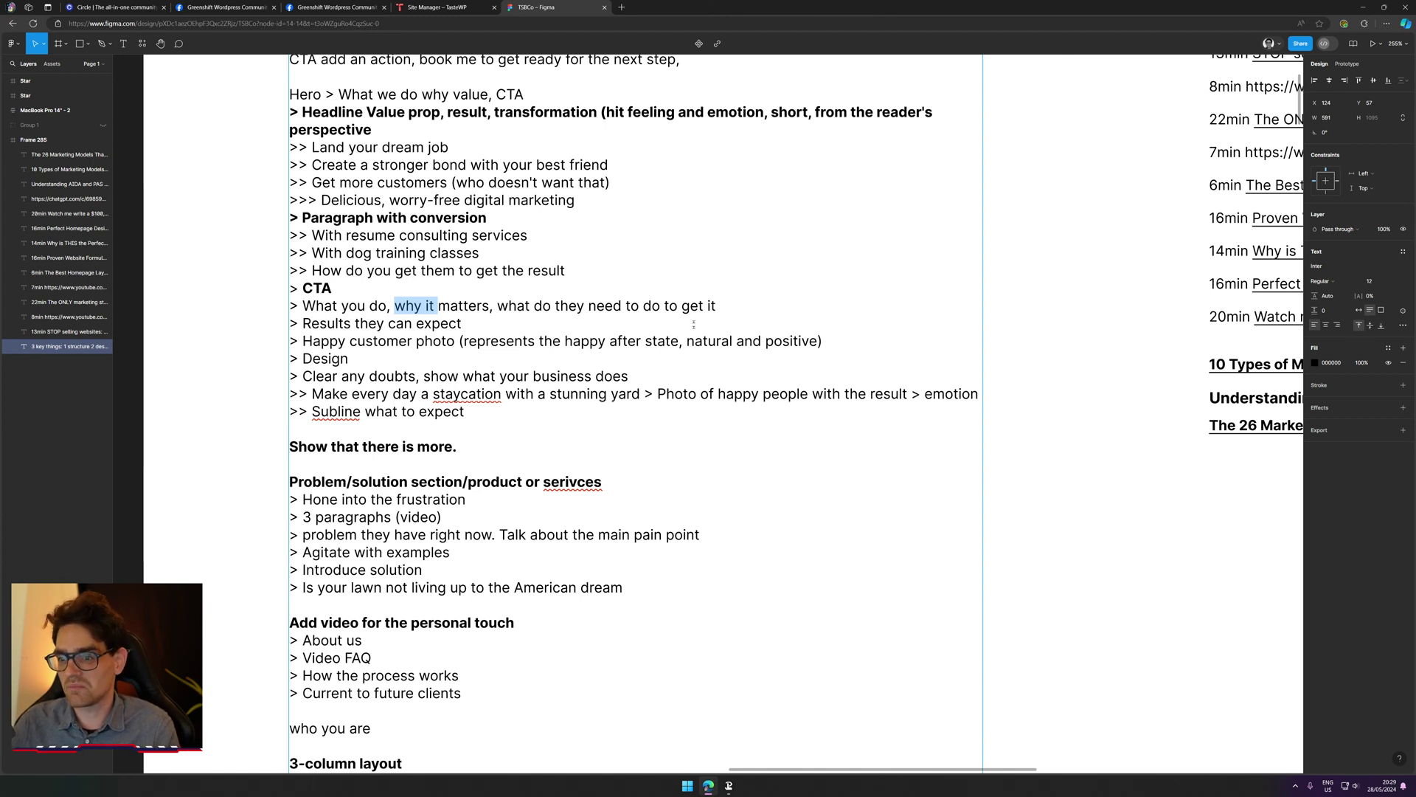
pyautogui.hscroll(-1, 690, 363)
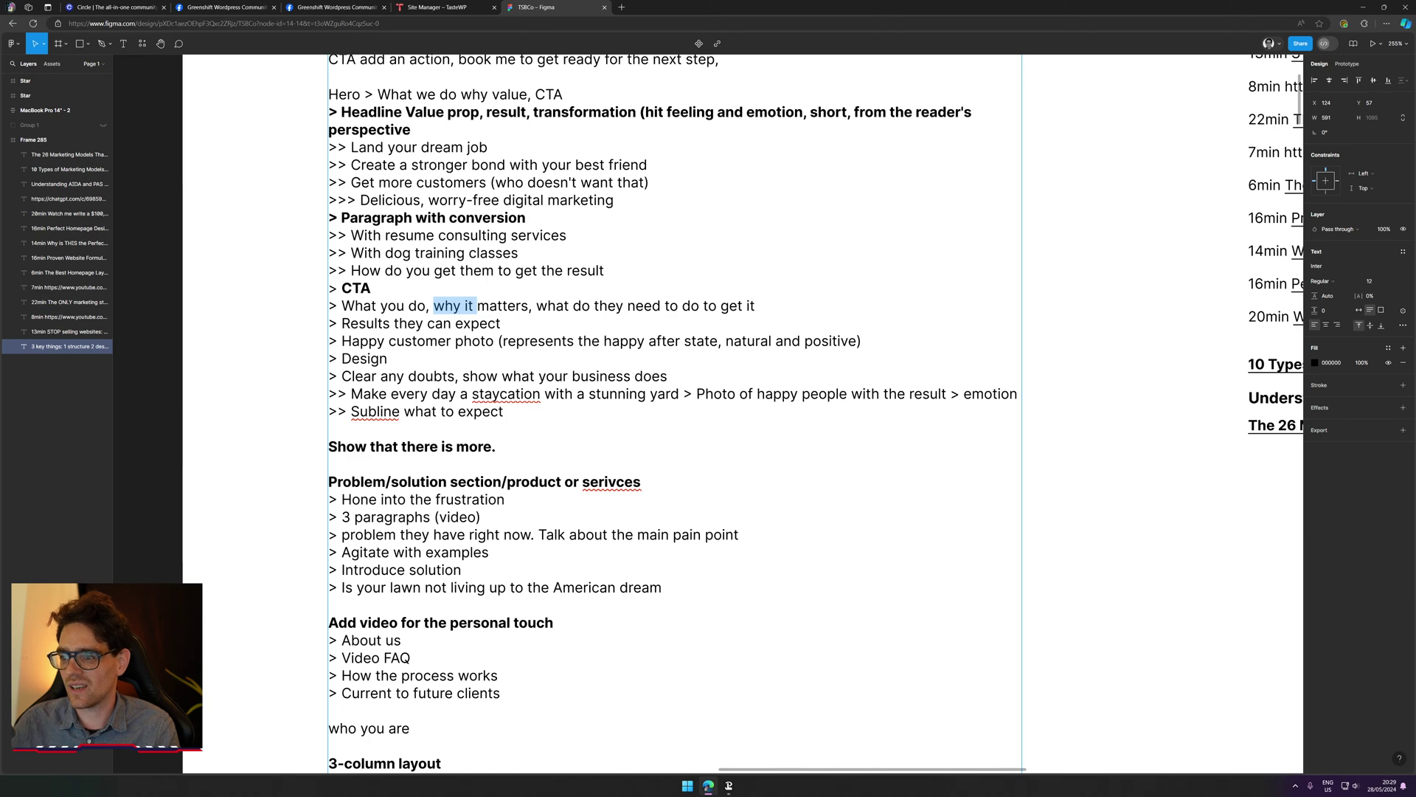
pyautogui.press('Escape')
pyautogui.scroll(-1, 221, 261)
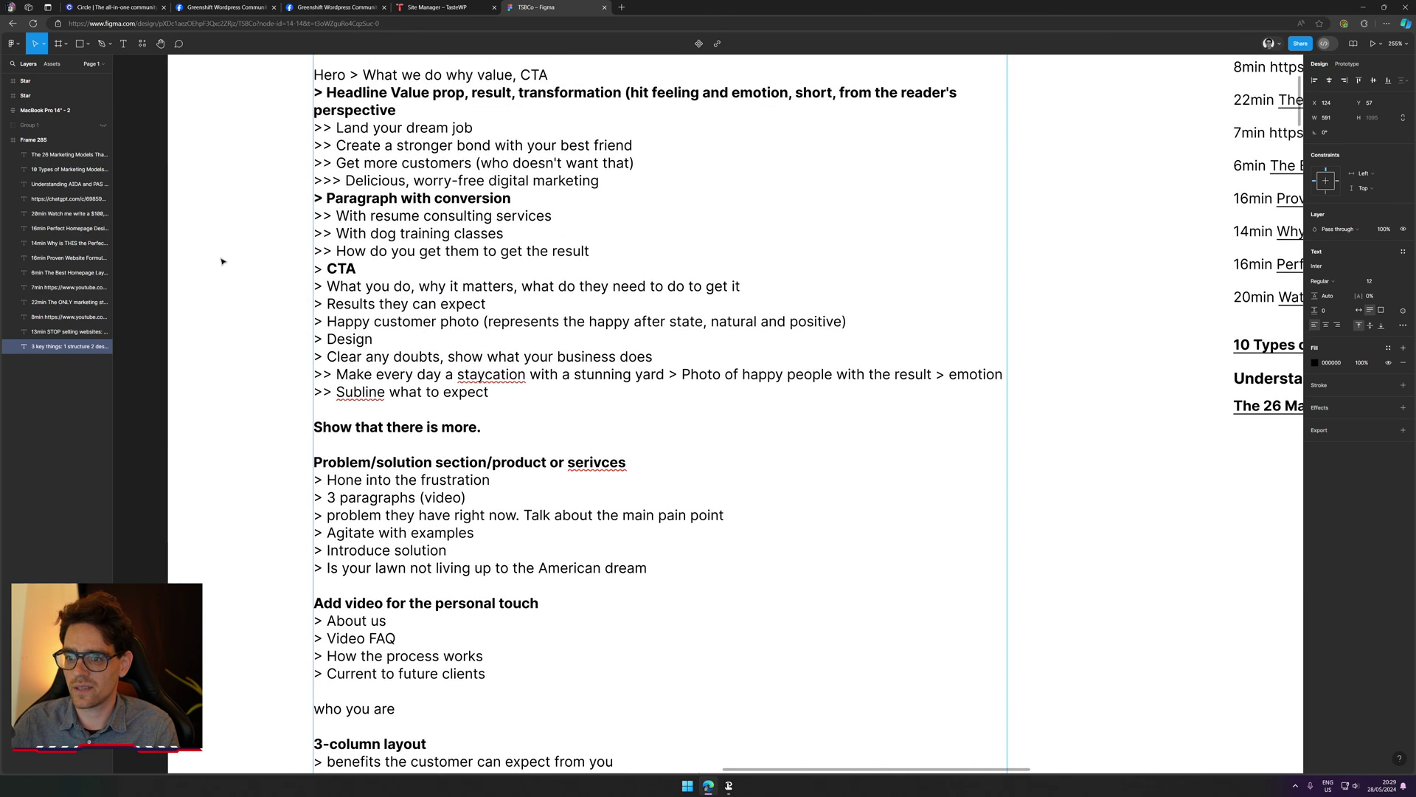
# Step: Highlight the "Results they can expect" line and the "Happy customer photo" line under CTA in turn
pyautogui.moveTo(334, 304); pyautogui.dragTo(482, 305)
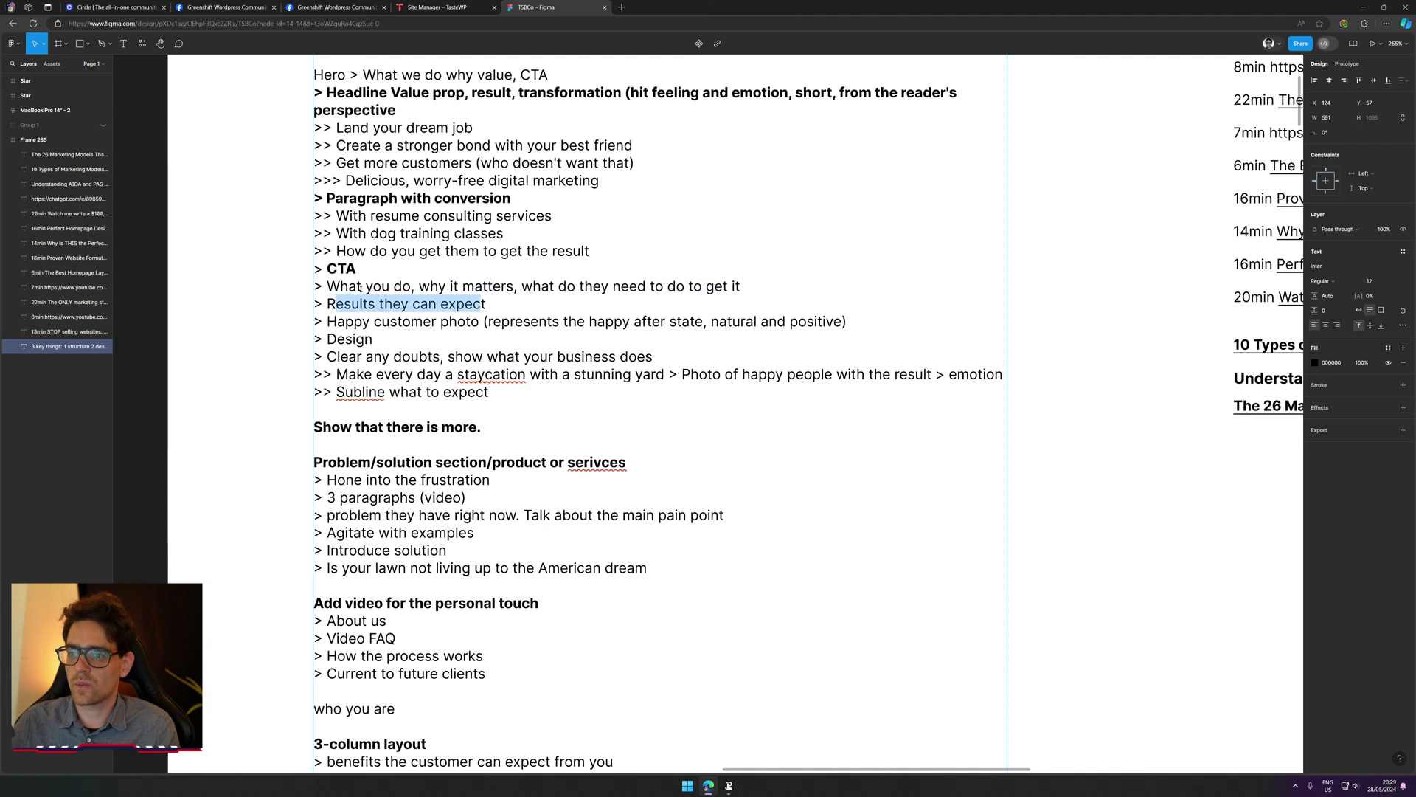
pyautogui.moveTo(327, 321); pyautogui.dragTo(481, 322)
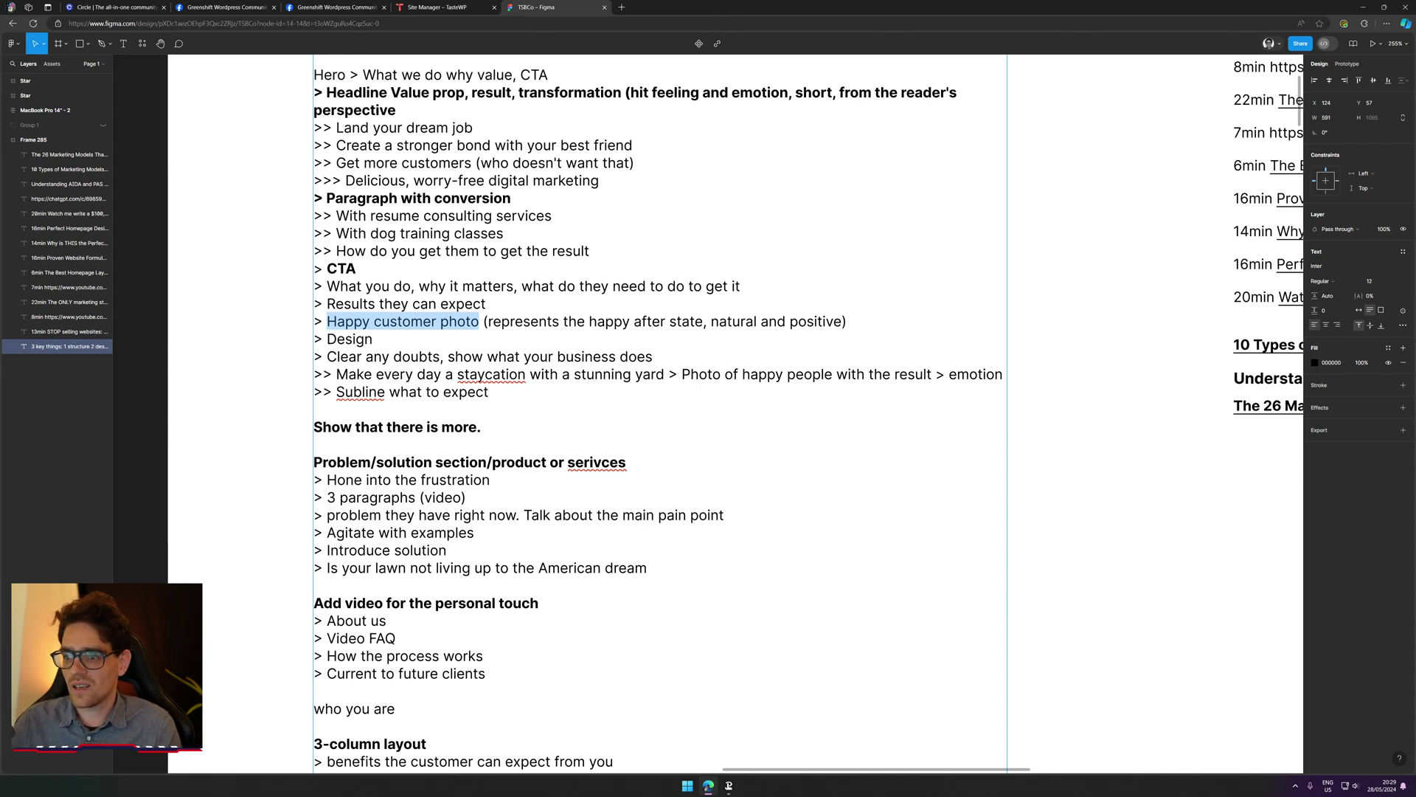
pyautogui.moveTo(501, 321); pyautogui.dragTo(642, 321)
pyautogui.click(593, 251)
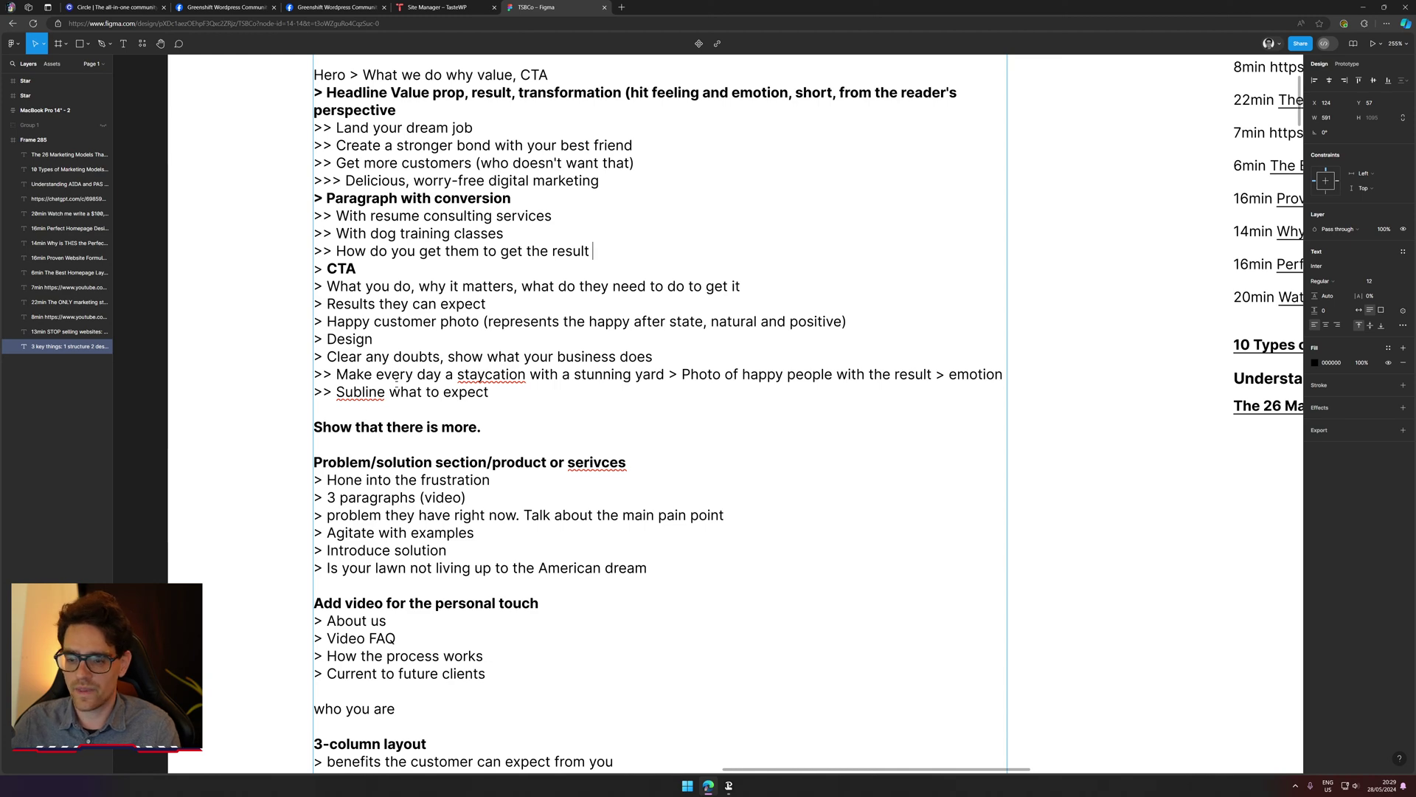
pyautogui.moveTo(314, 321); pyautogui.dragTo(620, 312)
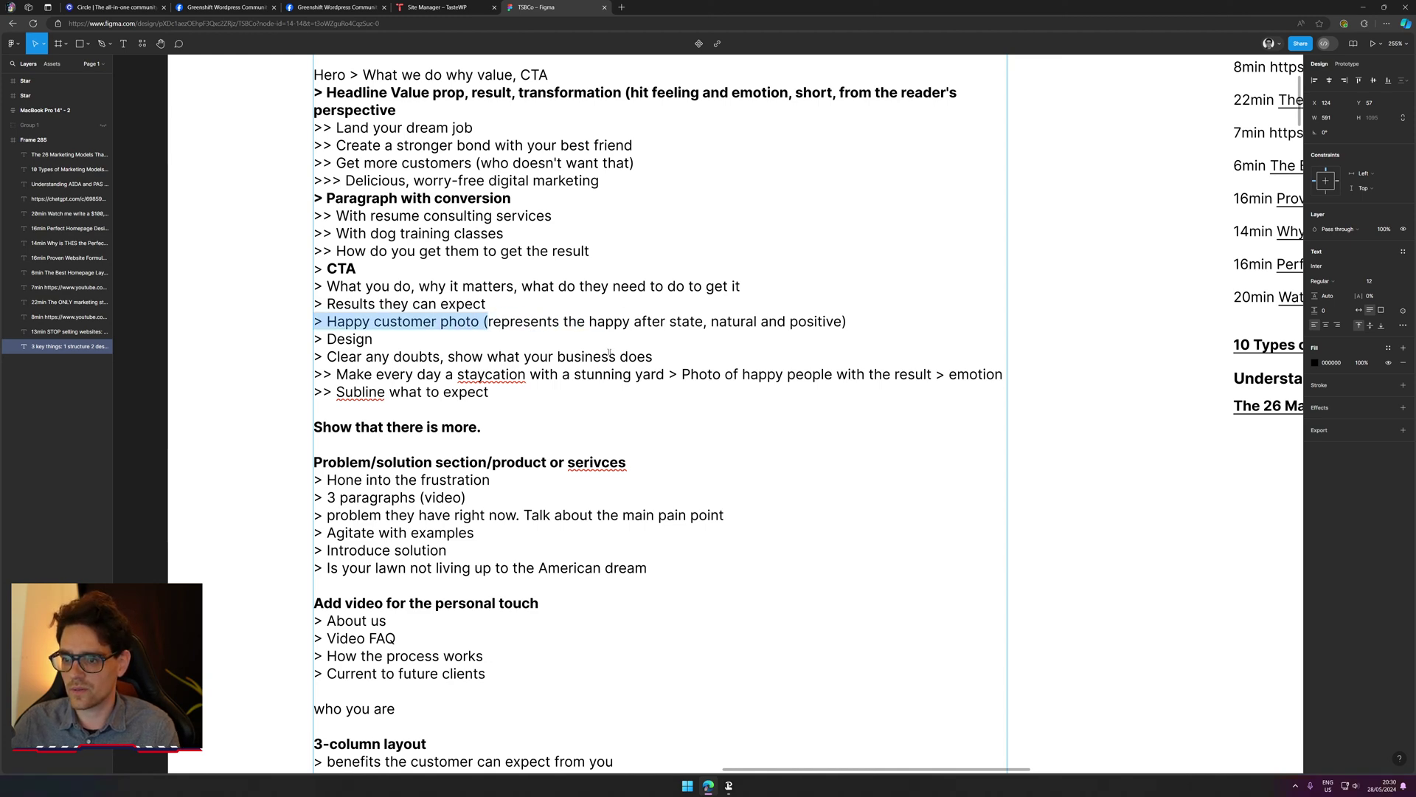
# Step: Highlight "Design", the "Clear any doubts" line and parts of the staycation example with the happy people photo in turn
pyautogui.scroll(-2, 610, 353)
pyautogui.doubleClick(377, 261)
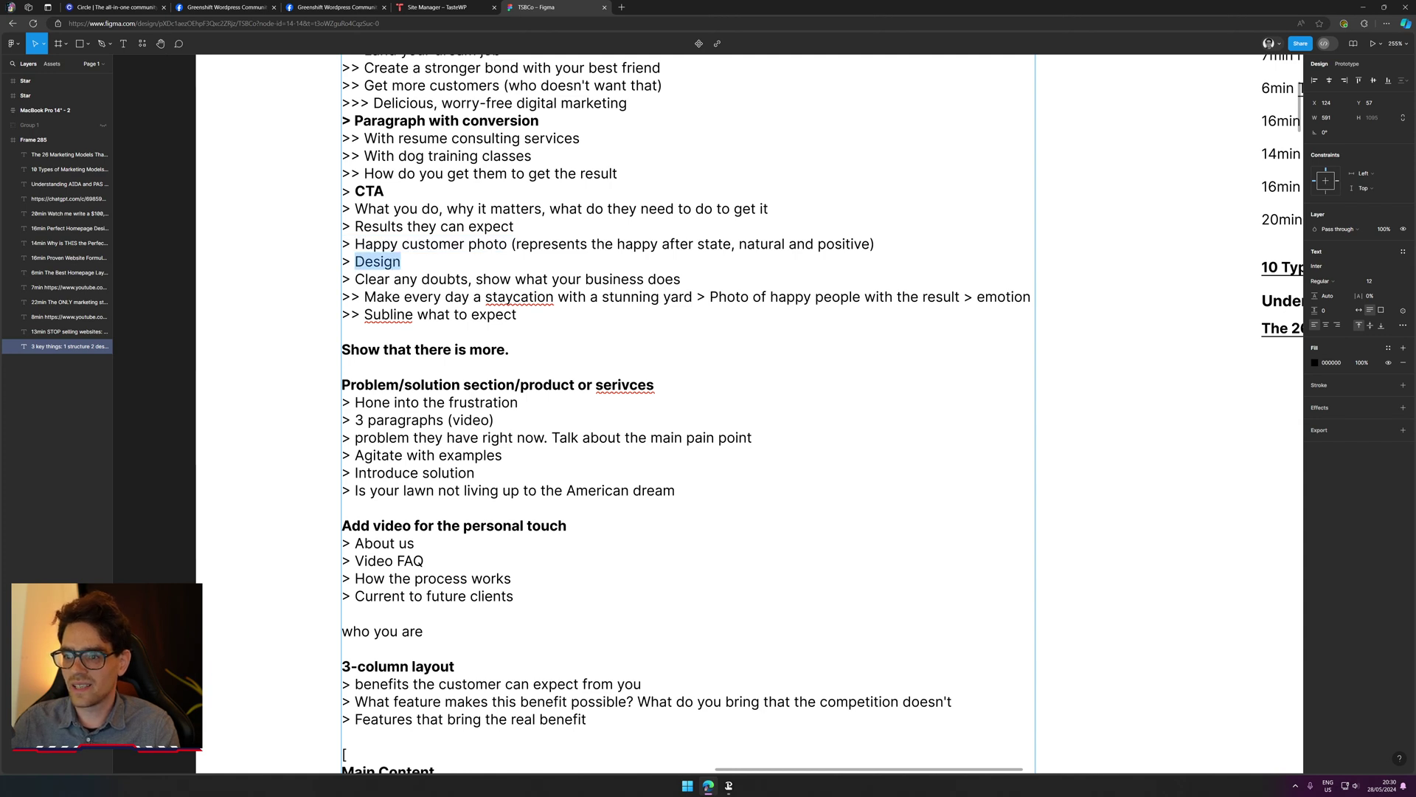
pyautogui.moveTo(384, 279); pyautogui.dragTo(667, 279)
pyautogui.click(534, 297)
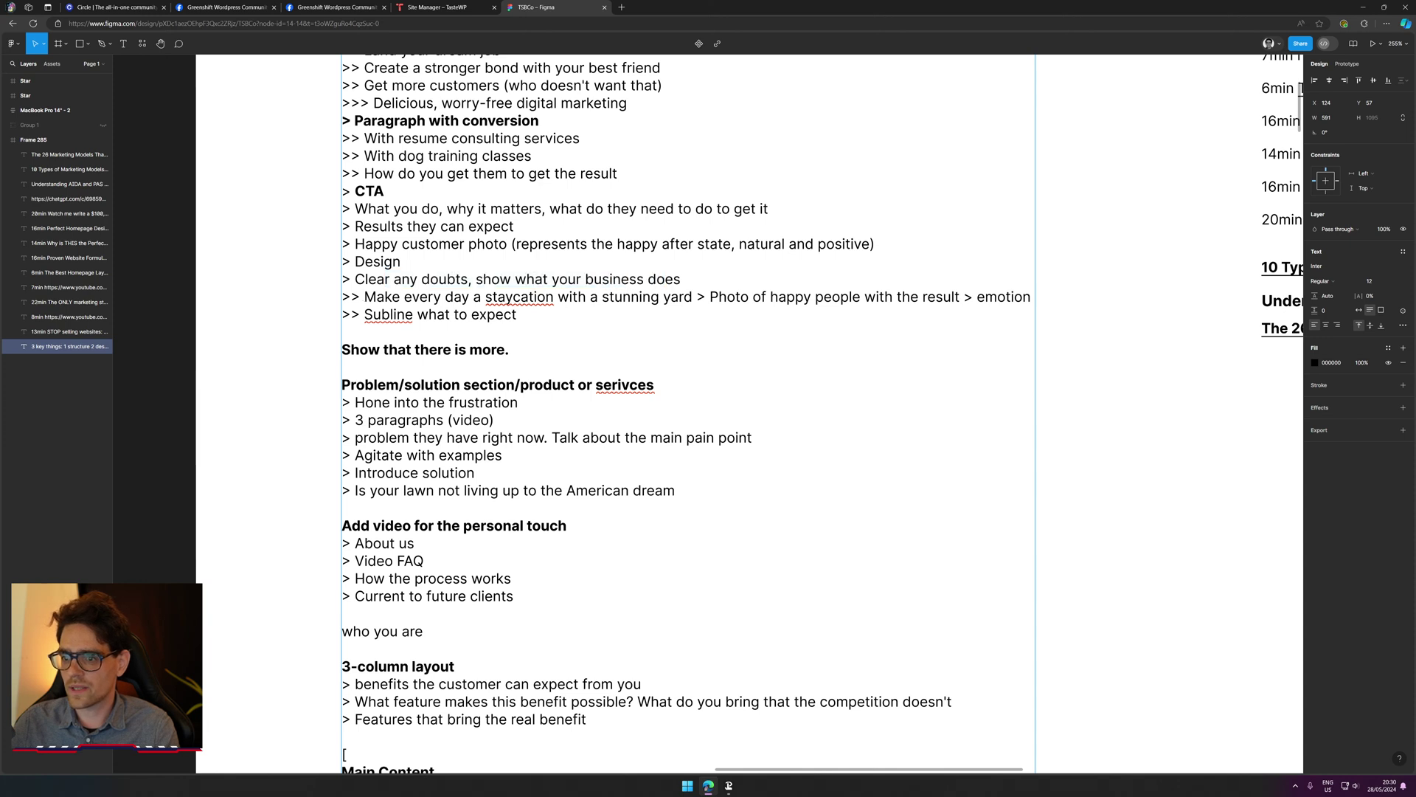
pyautogui.moveTo(365, 296); pyautogui.dragTo(443, 297)
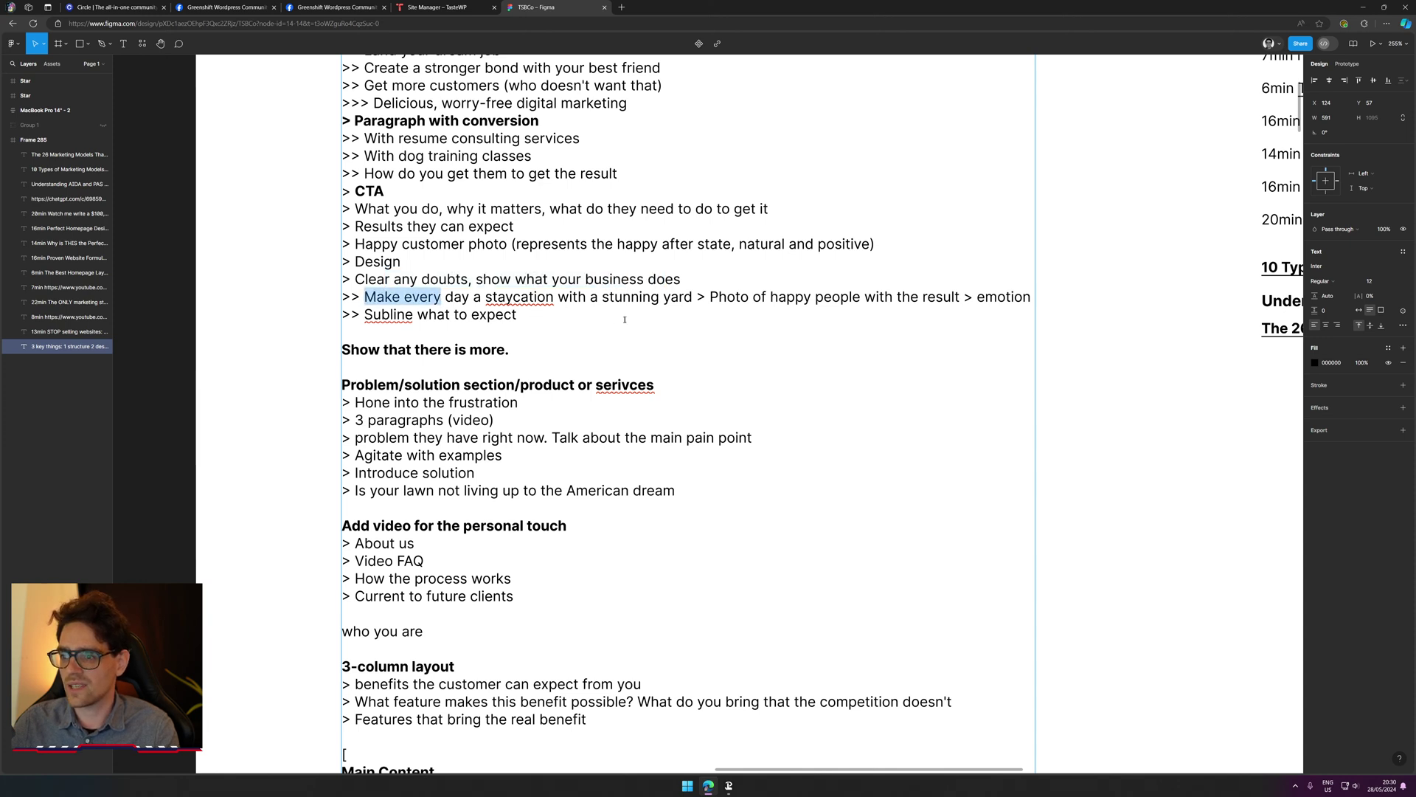
pyautogui.moveTo(762, 296); pyautogui.dragTo(923, 296)
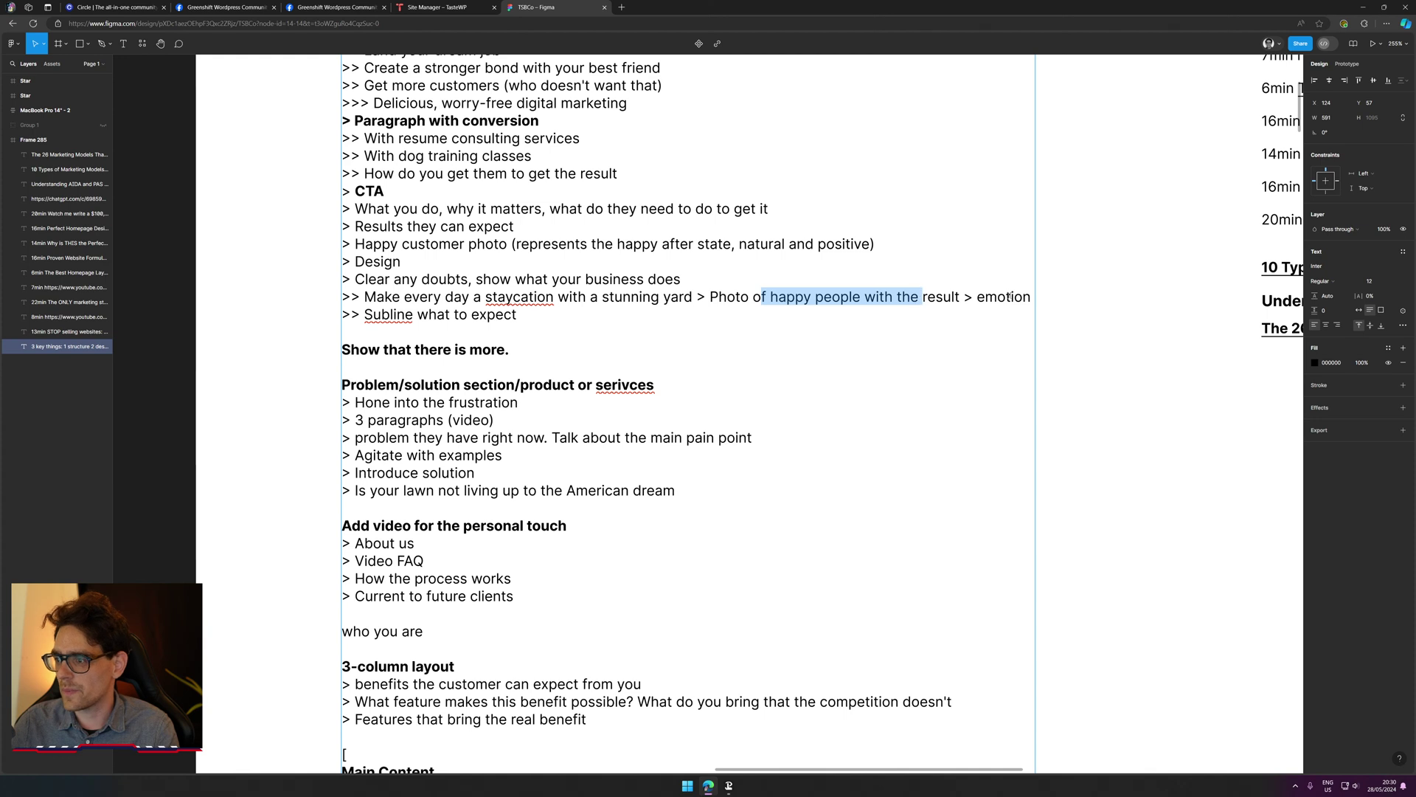
pyautogui.click(812, 296)
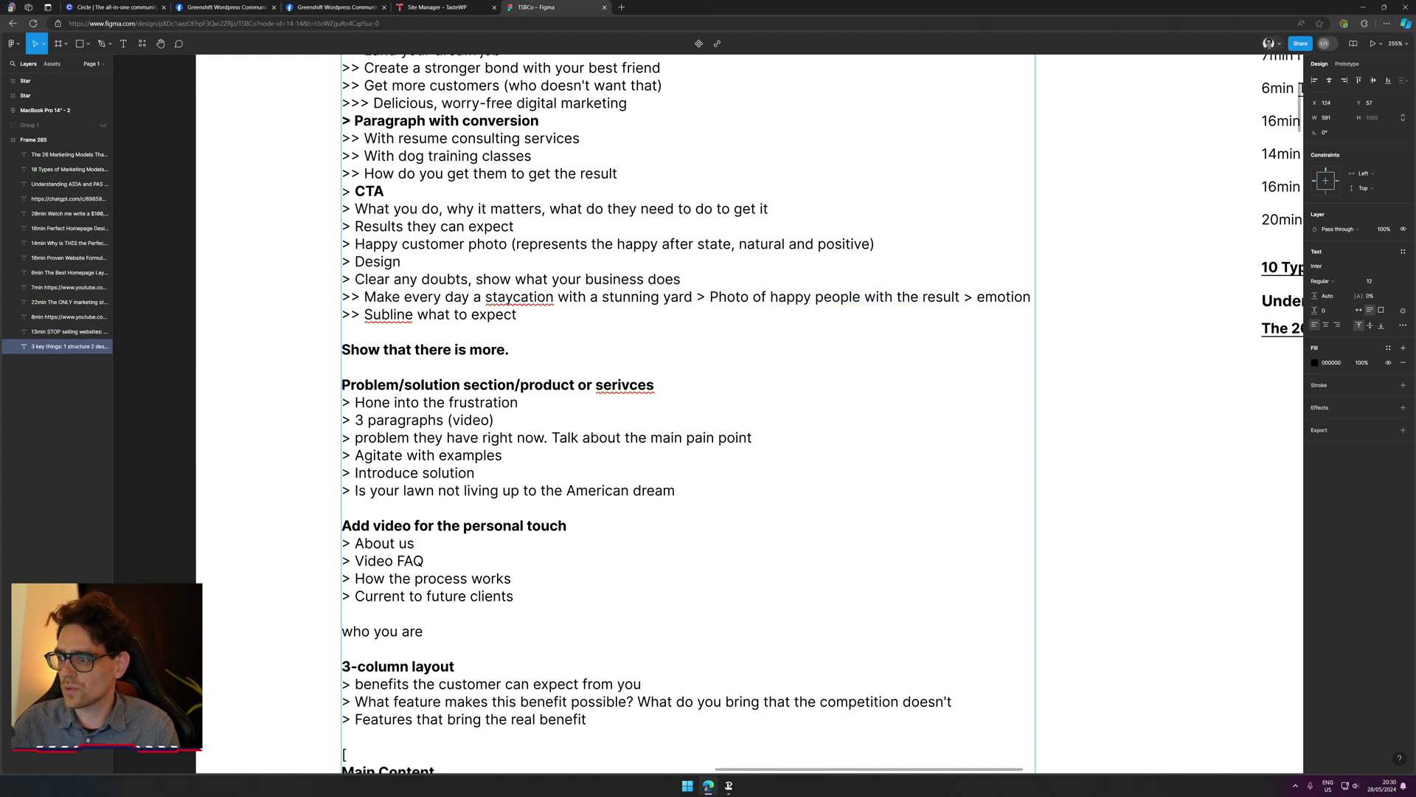
pyautogui.moveTo(531, 316); pyautogui.dragTo(398, 296)
pyautogui.click(576, 320)
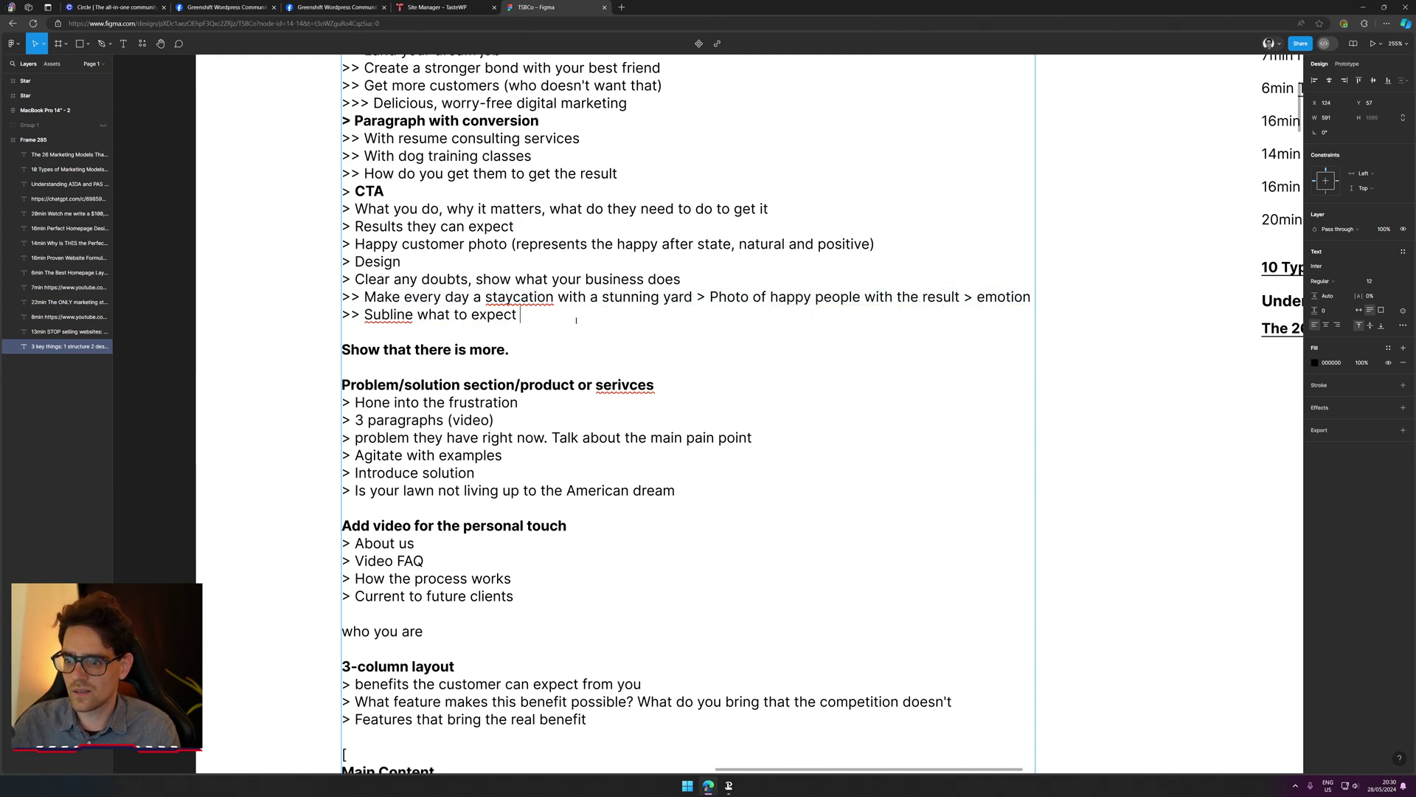
# Step: Delete the "Subline what to expect" line and the "Make every day a staycation with a stunning yard" line
pyautogui.moveTo(576, 320); pyautogui.dragTo(319, 319)
pyautogui.press('BackSpace')
pyautogui.press('BackSpace')
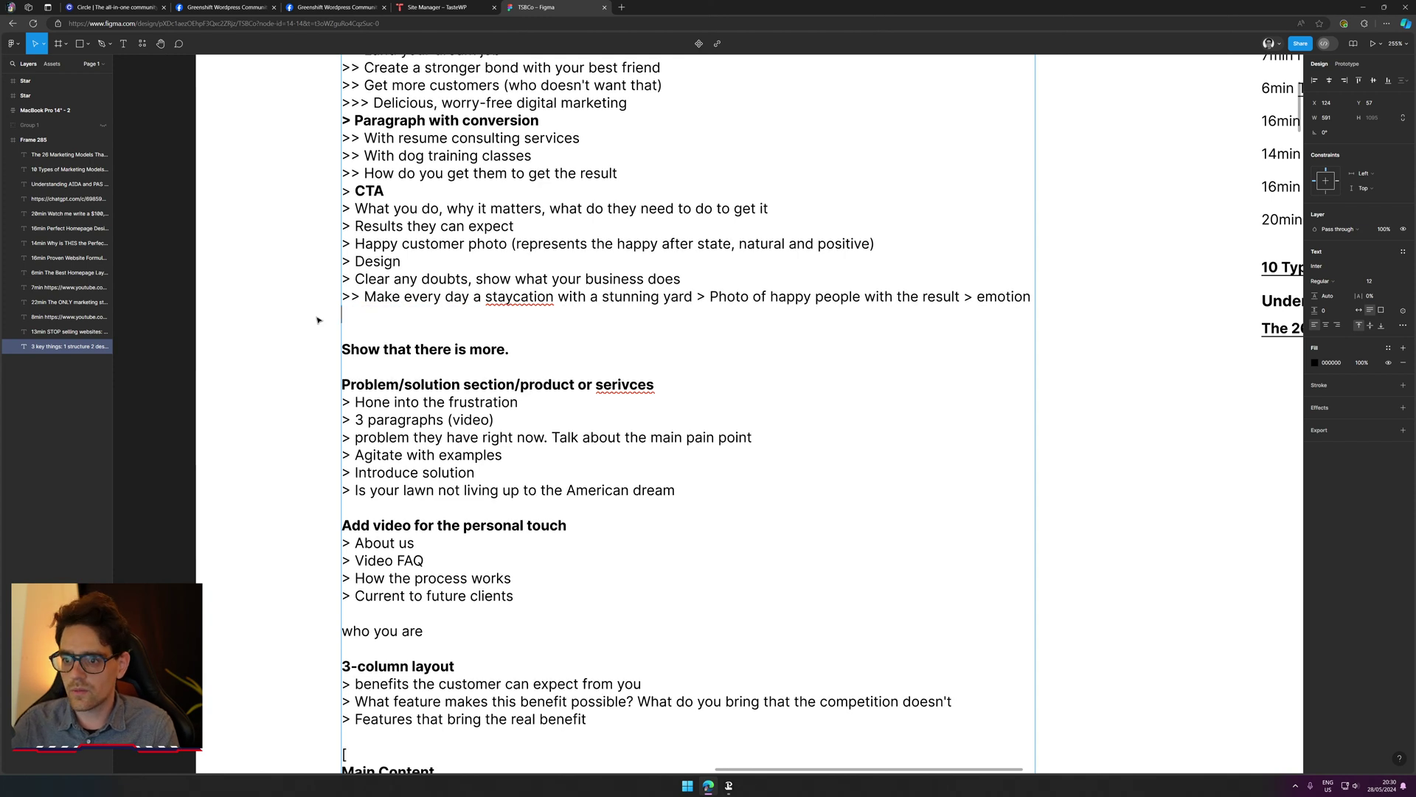
pyautogui.tripleClick(385, 297)
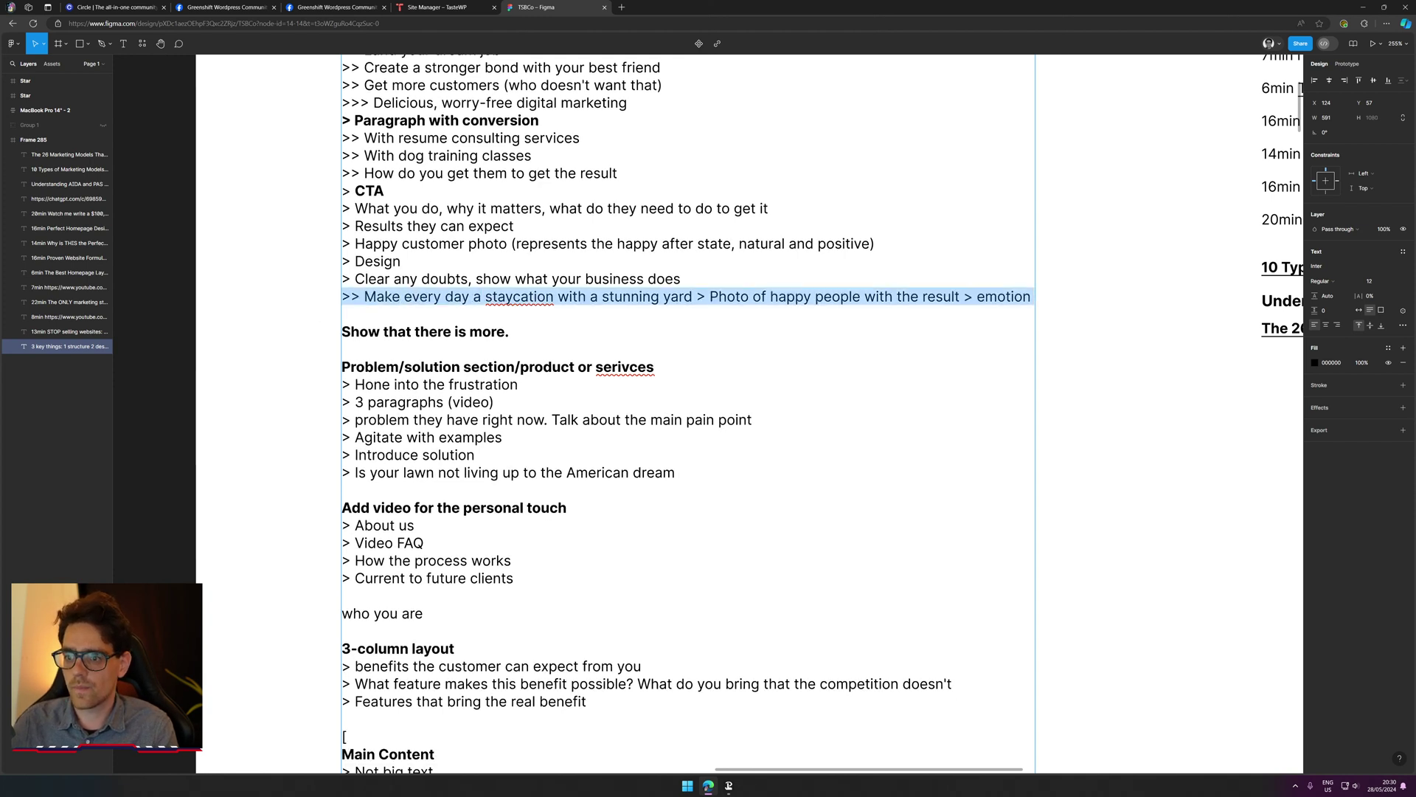
pyautogui.press('BackSpace')
pyautogui.press('BackSpace')
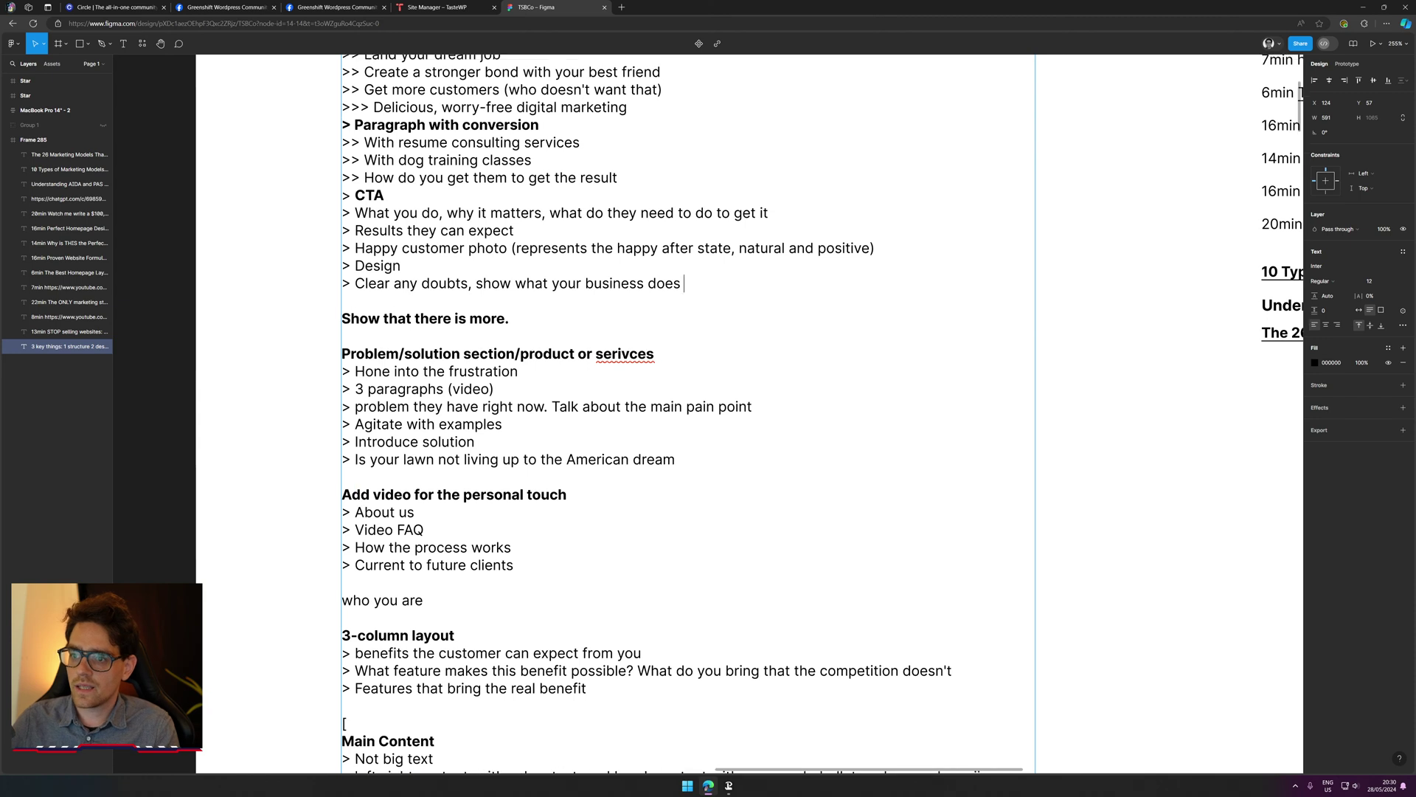
pyautogui.press('Return')
pyautogui.press('Return')
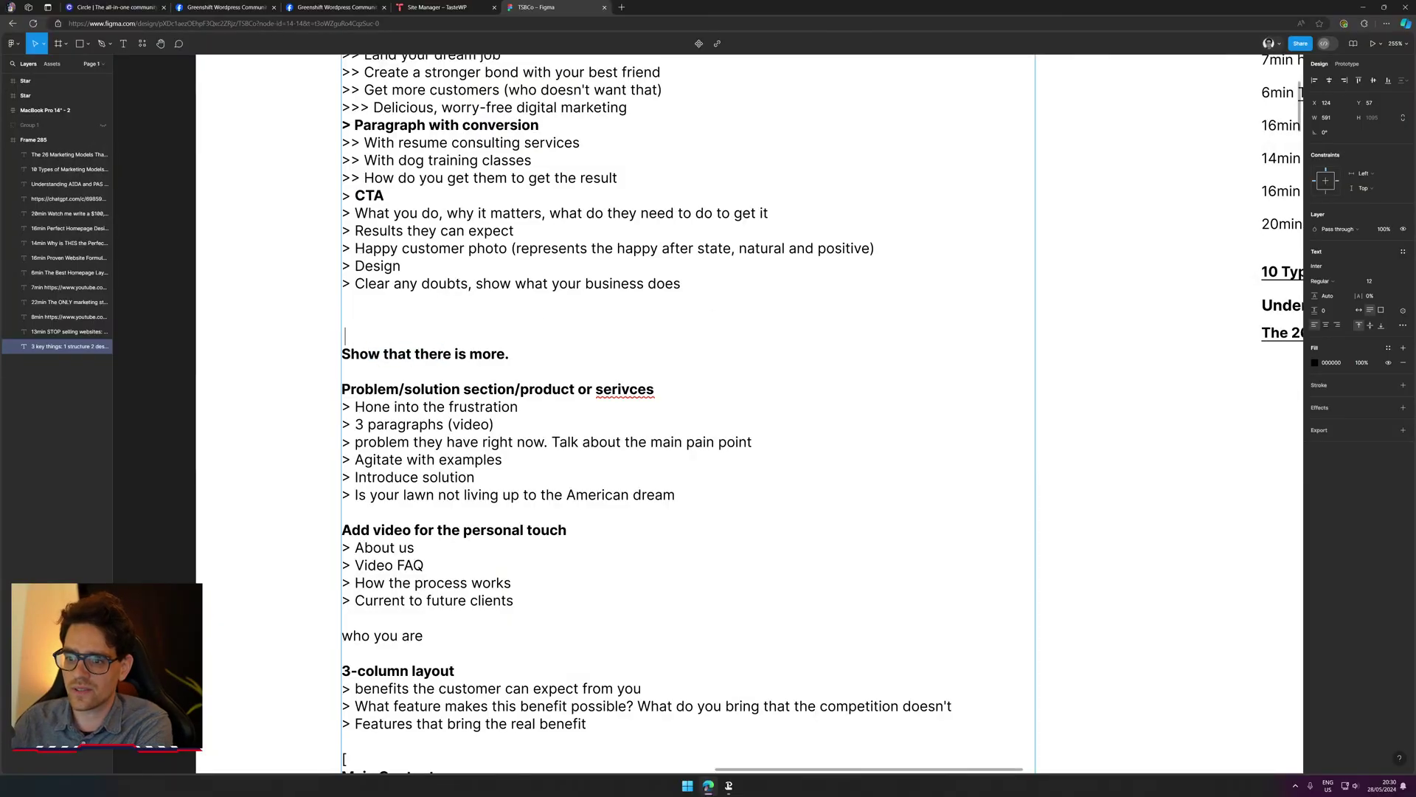
pyautogui.press('BackSpace')
pyautogui.press('Delete')
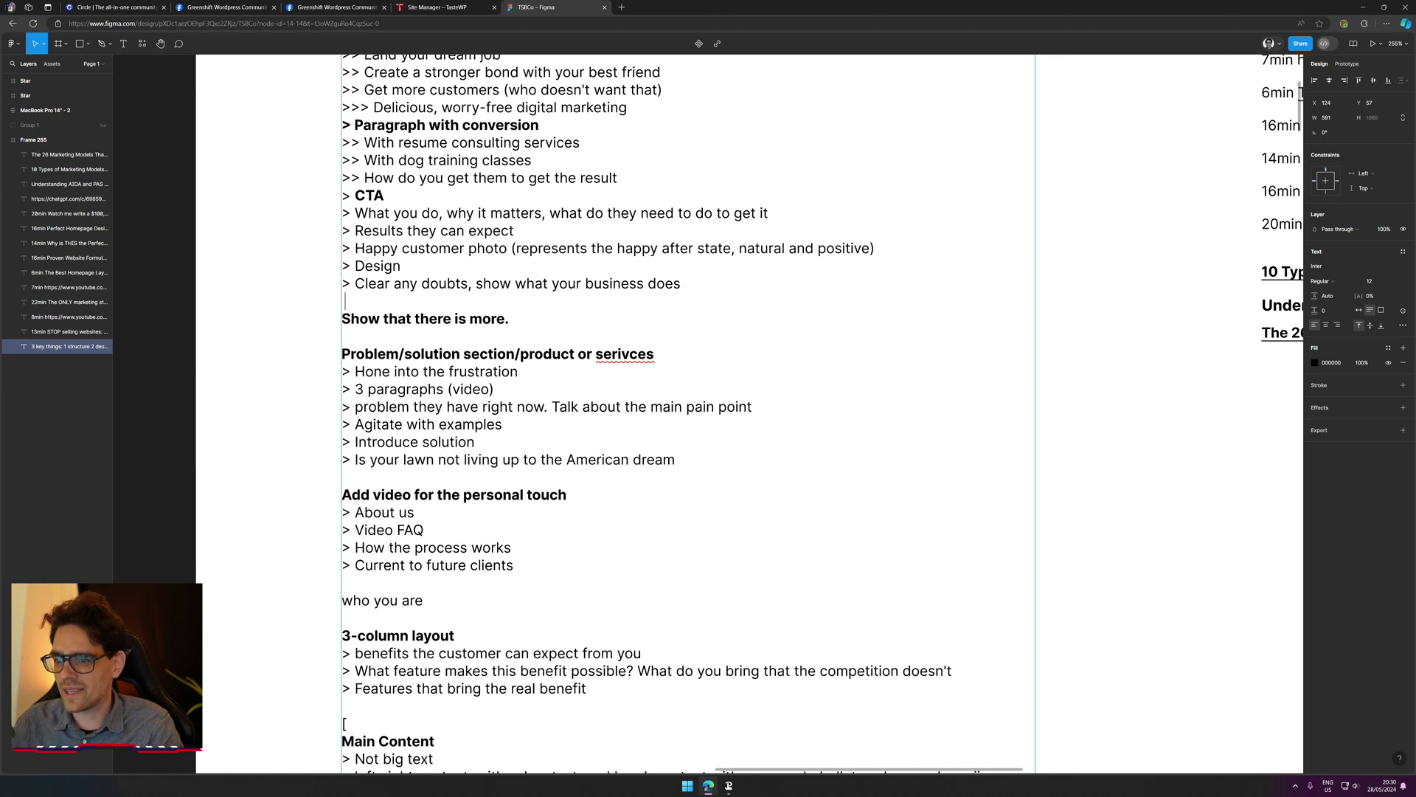
# Step: Add "75vh" at the end of the bold "Show that there is more." line
pyautogui.click(512, 318)
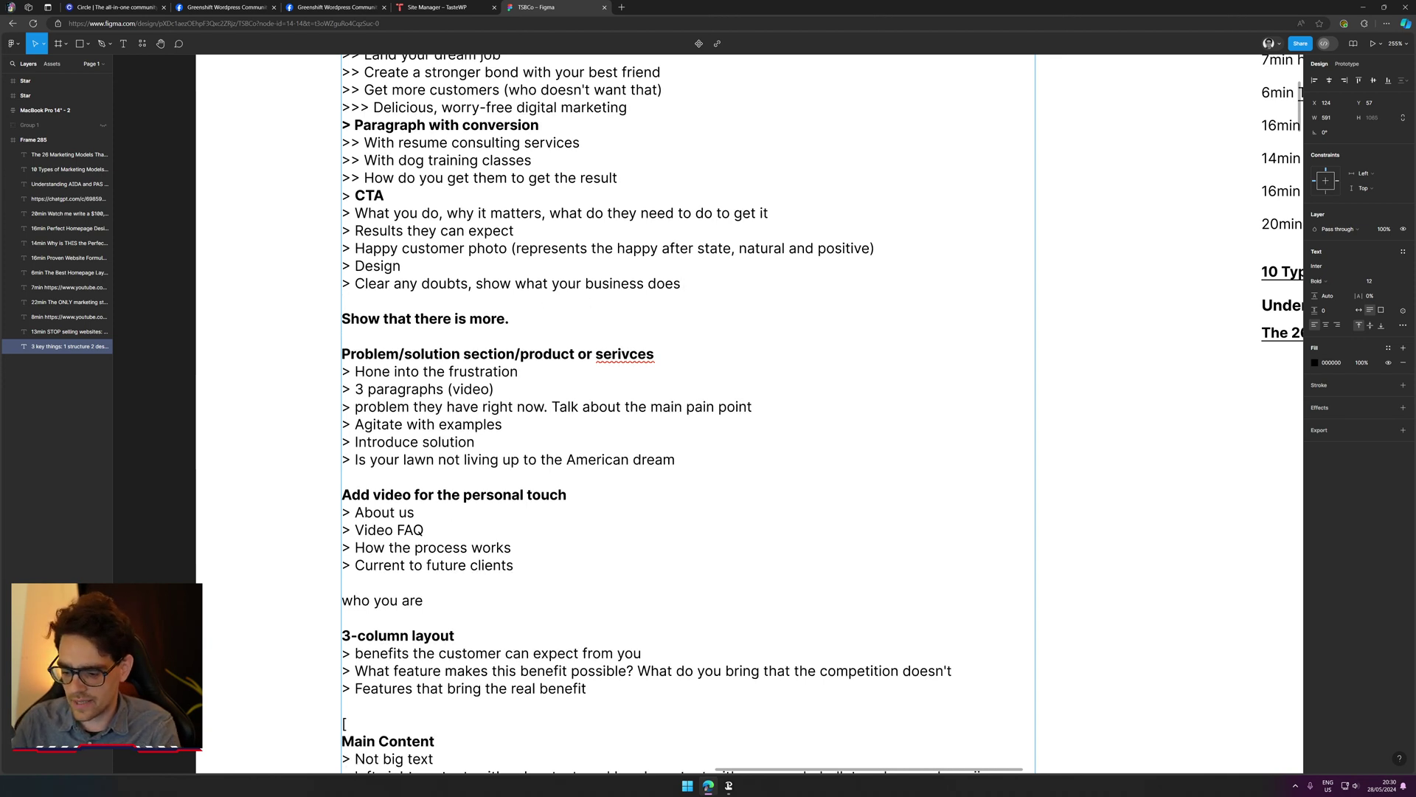
pyautogui.write('75')
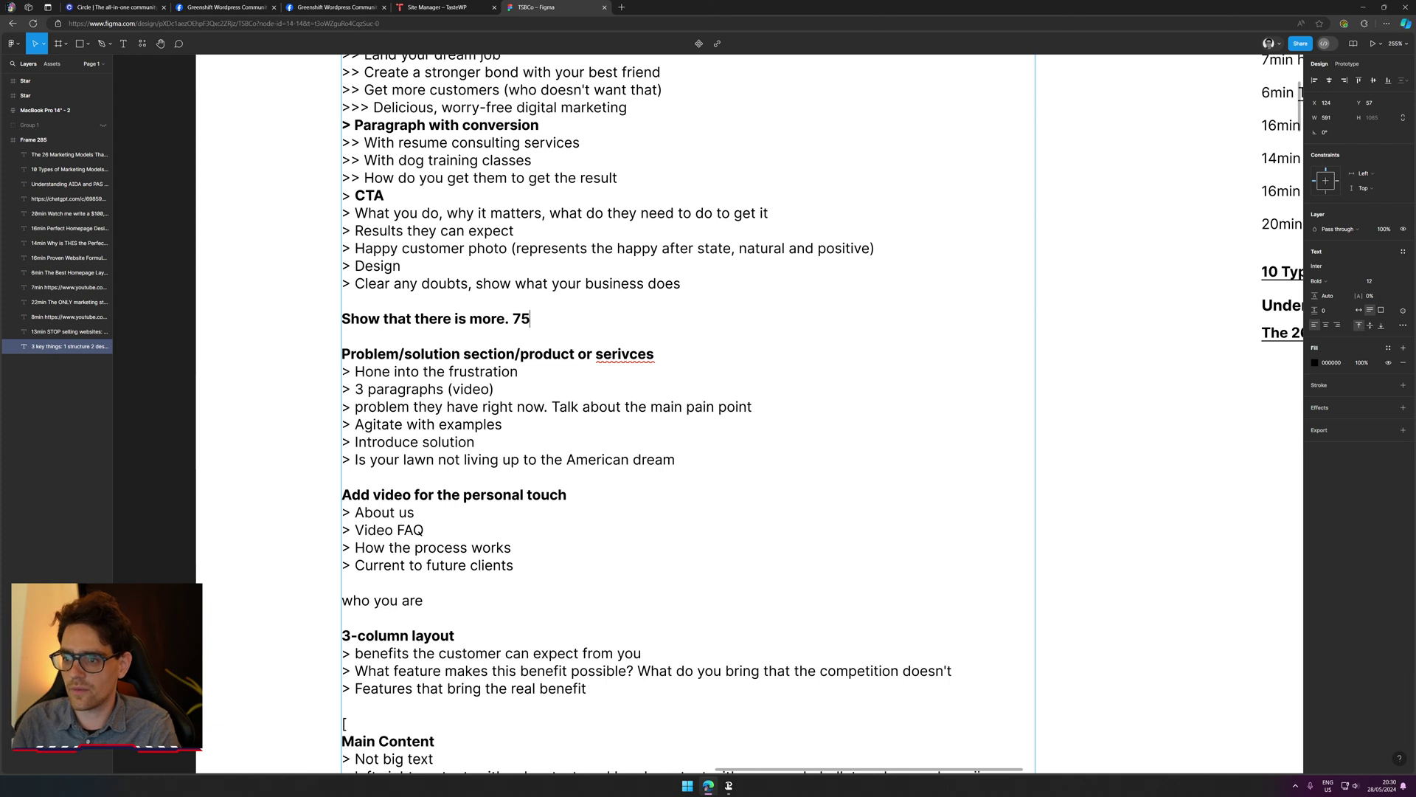
pyautogui.write('vh')
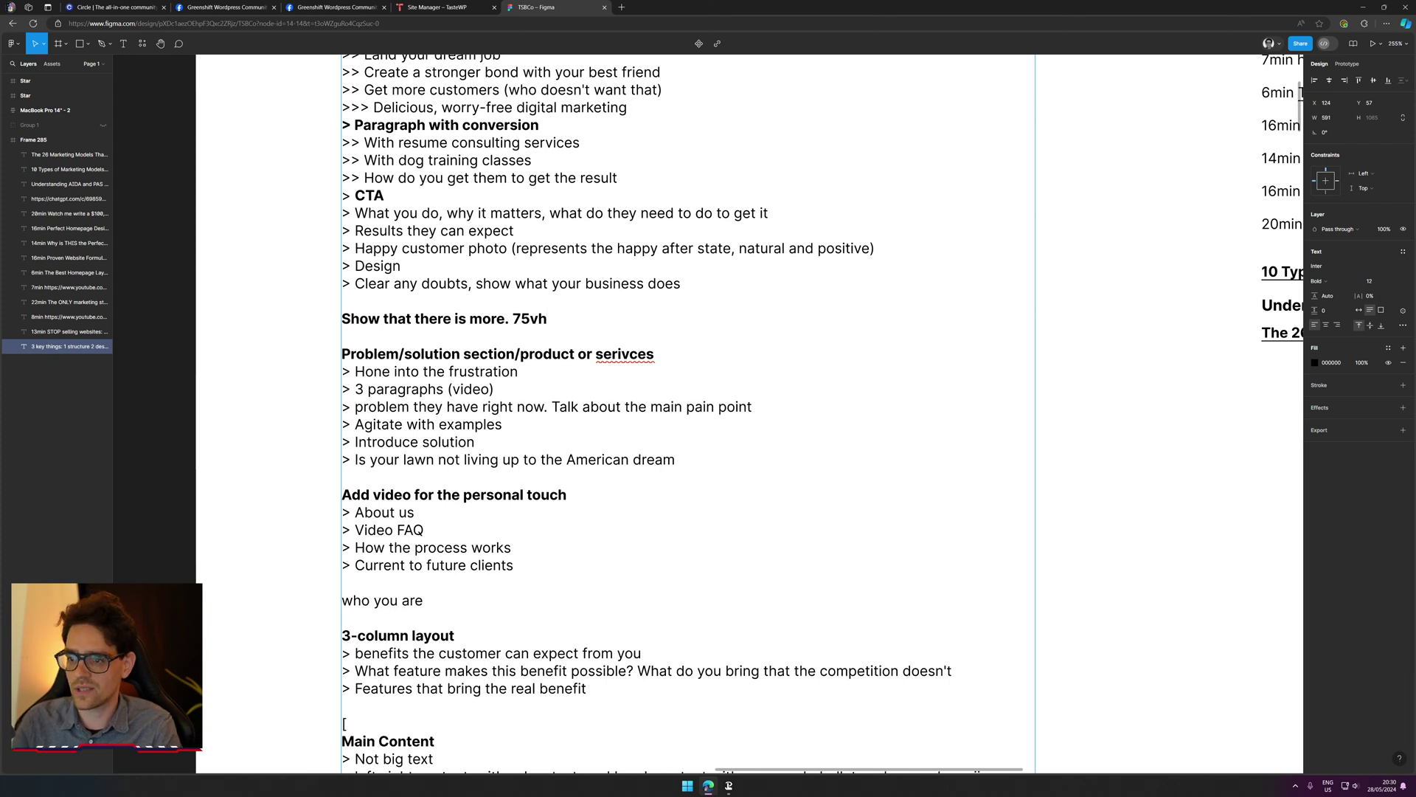
pyautogui.hotkey('ctrl', 'shift', 'Left')
pyautogui.hotkey('ctrl', 'shift', 'Left')
pyautogui.hotkey('ctrl', 'shift', 'Right')
pyautogui.press('Right')
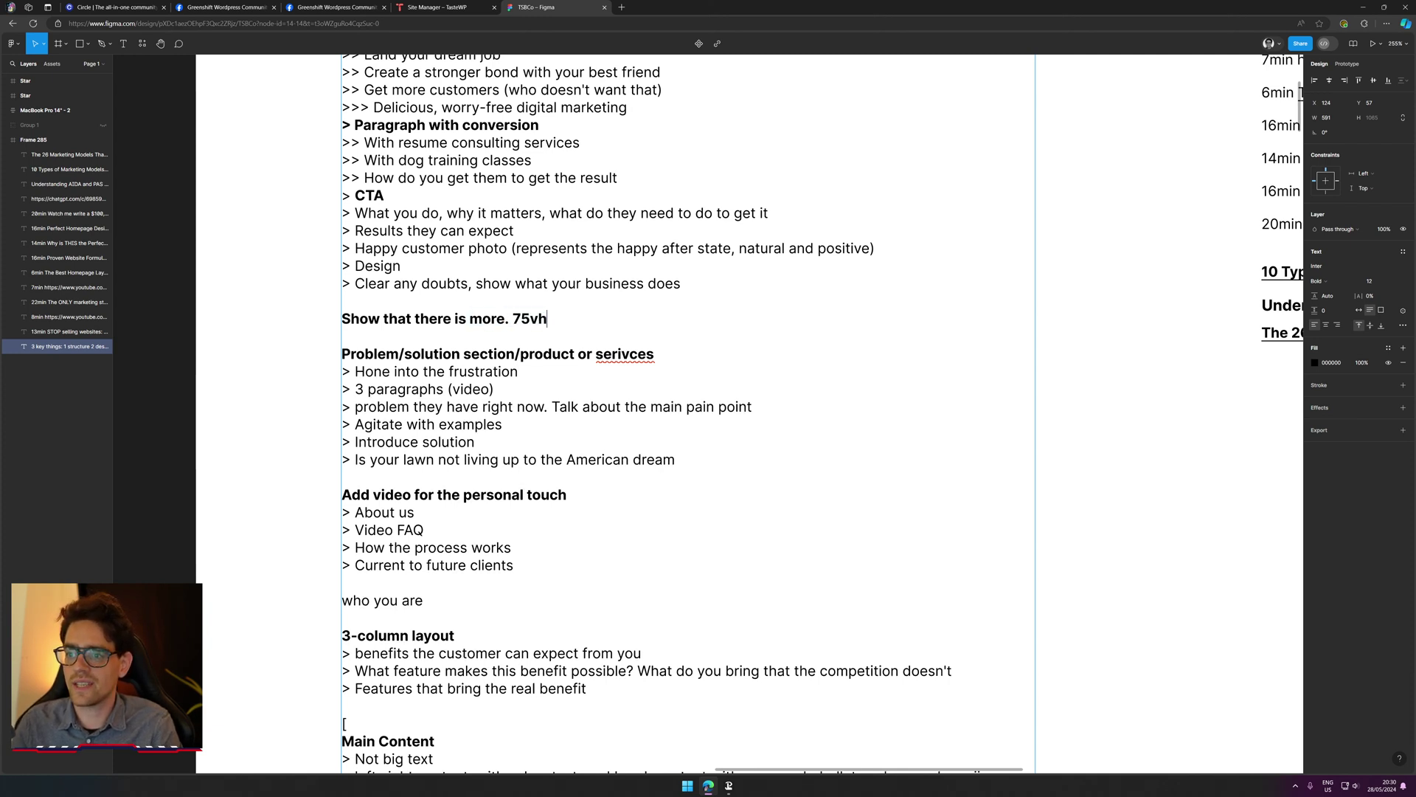
# Step: Change the height noted after "Show that there is more." to "80vh"
pyautogui.hotkey('ctrl', 'shift', 'Left')
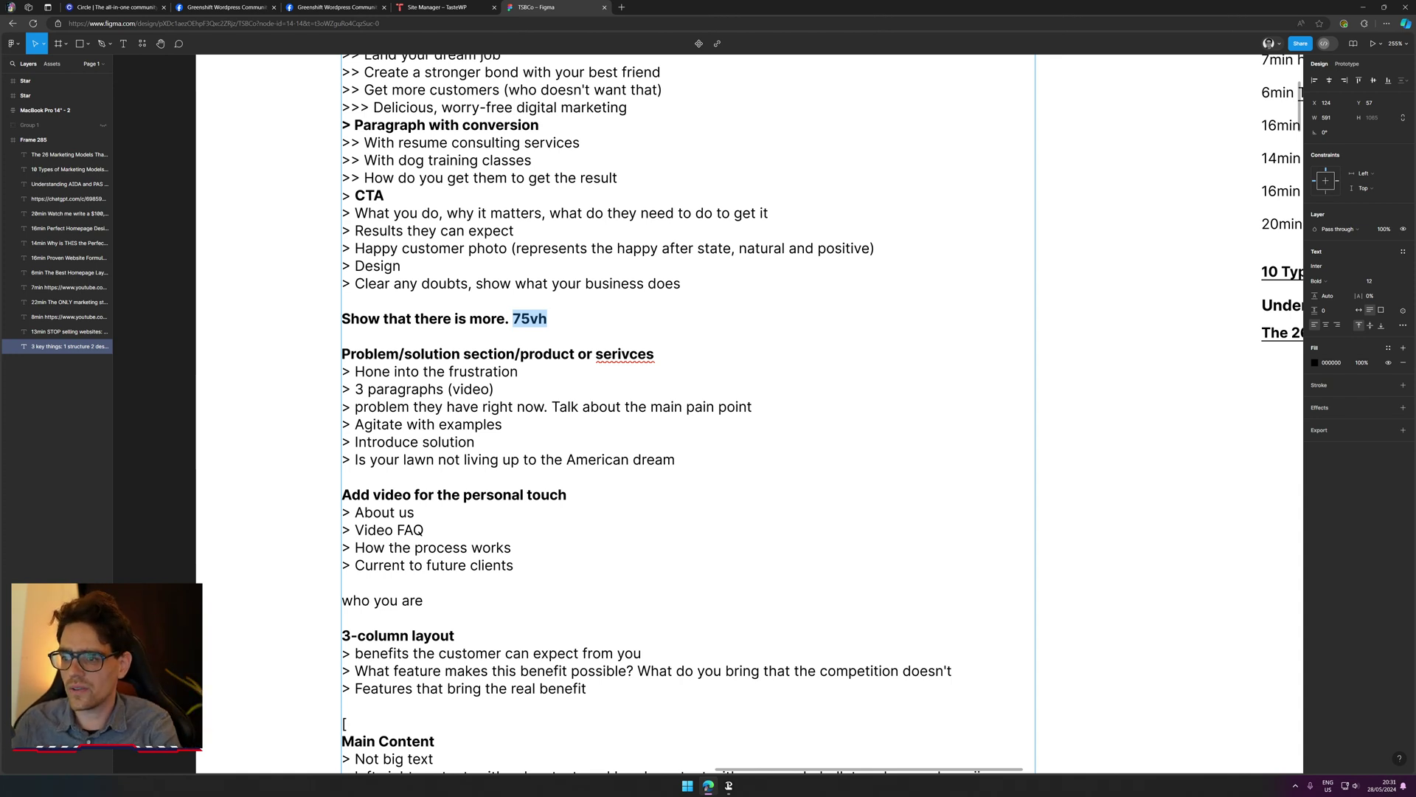
pyautogui.click(530, 318)
pyautogui.press('BackSpace')
pyautogui.press('BackSpace')
pyautogui.write('80')
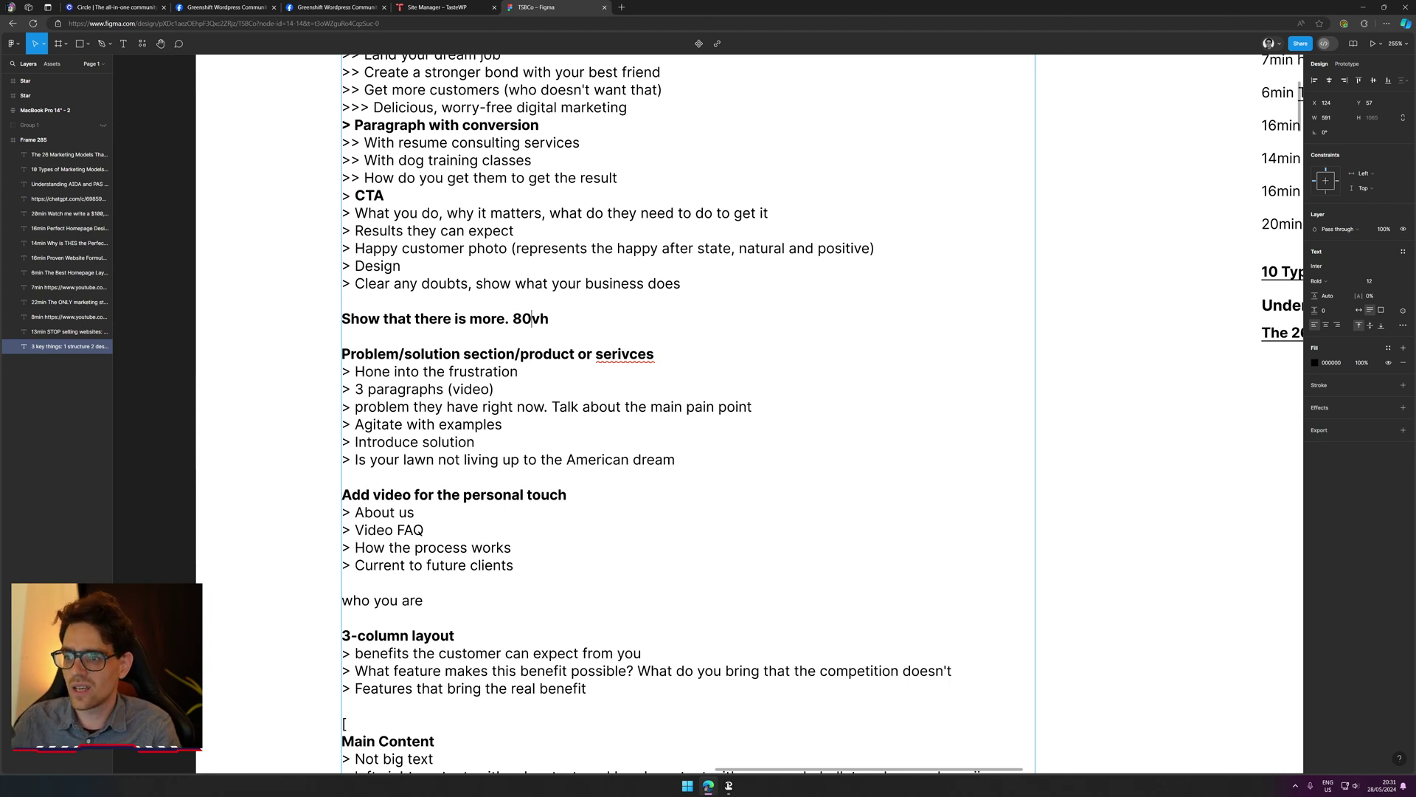
pyautogui.hotkey('shift', 'End')
pyautogui.press('Right')
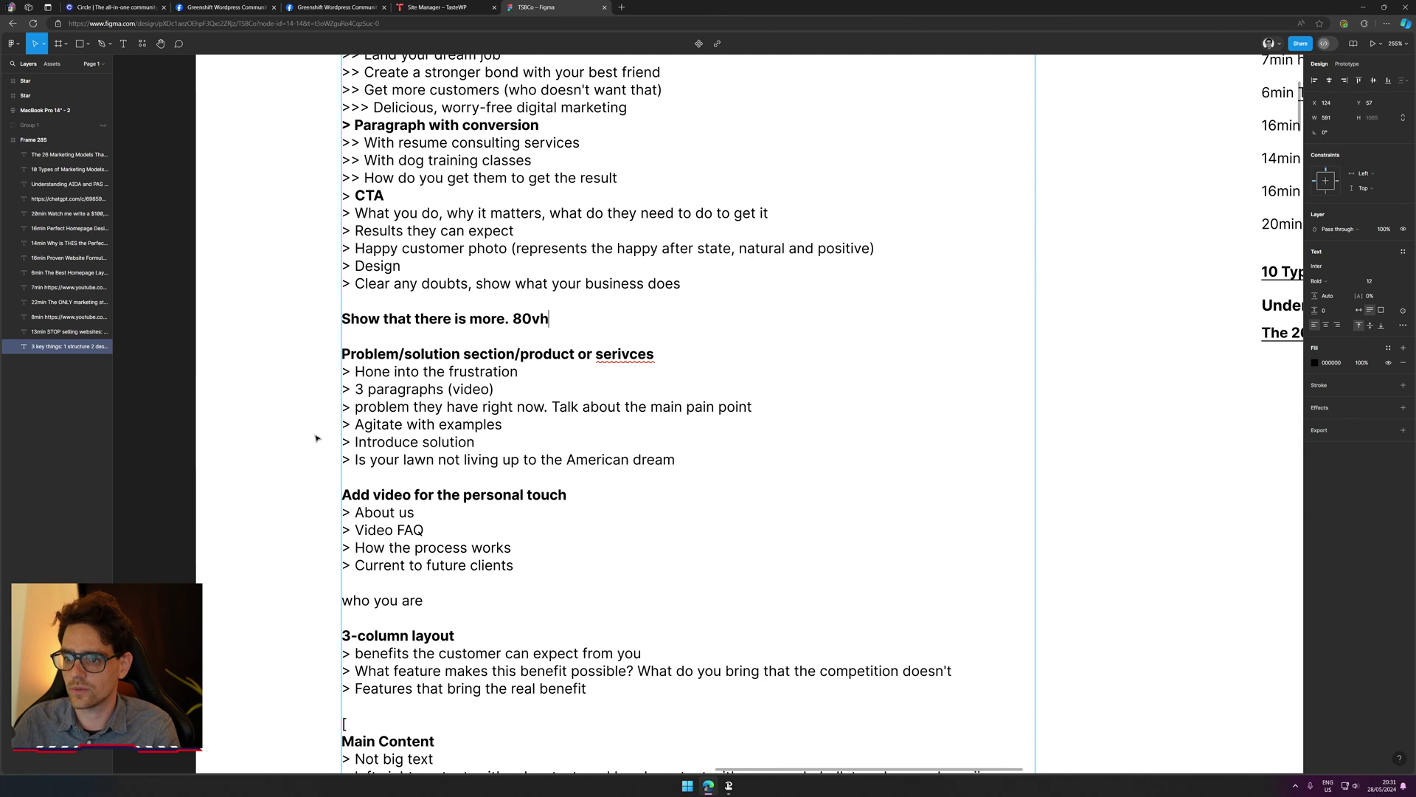
# Step: Correct the misspelled last word of the problem/solution section heading to "services" with the spelling suggestion
pyautogui.scroll(-5, 730, 398)
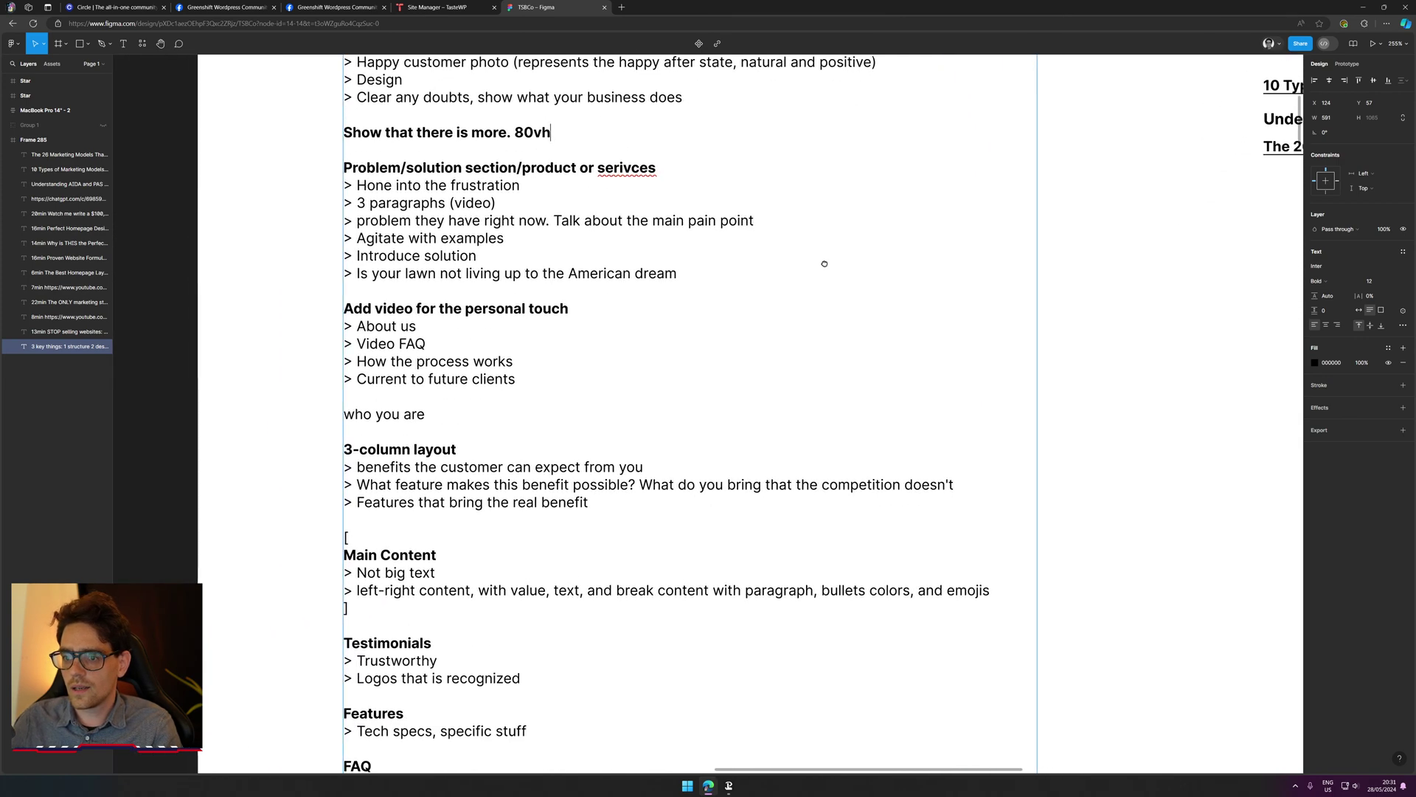
pyautogui.scroll(2, 825, 263)
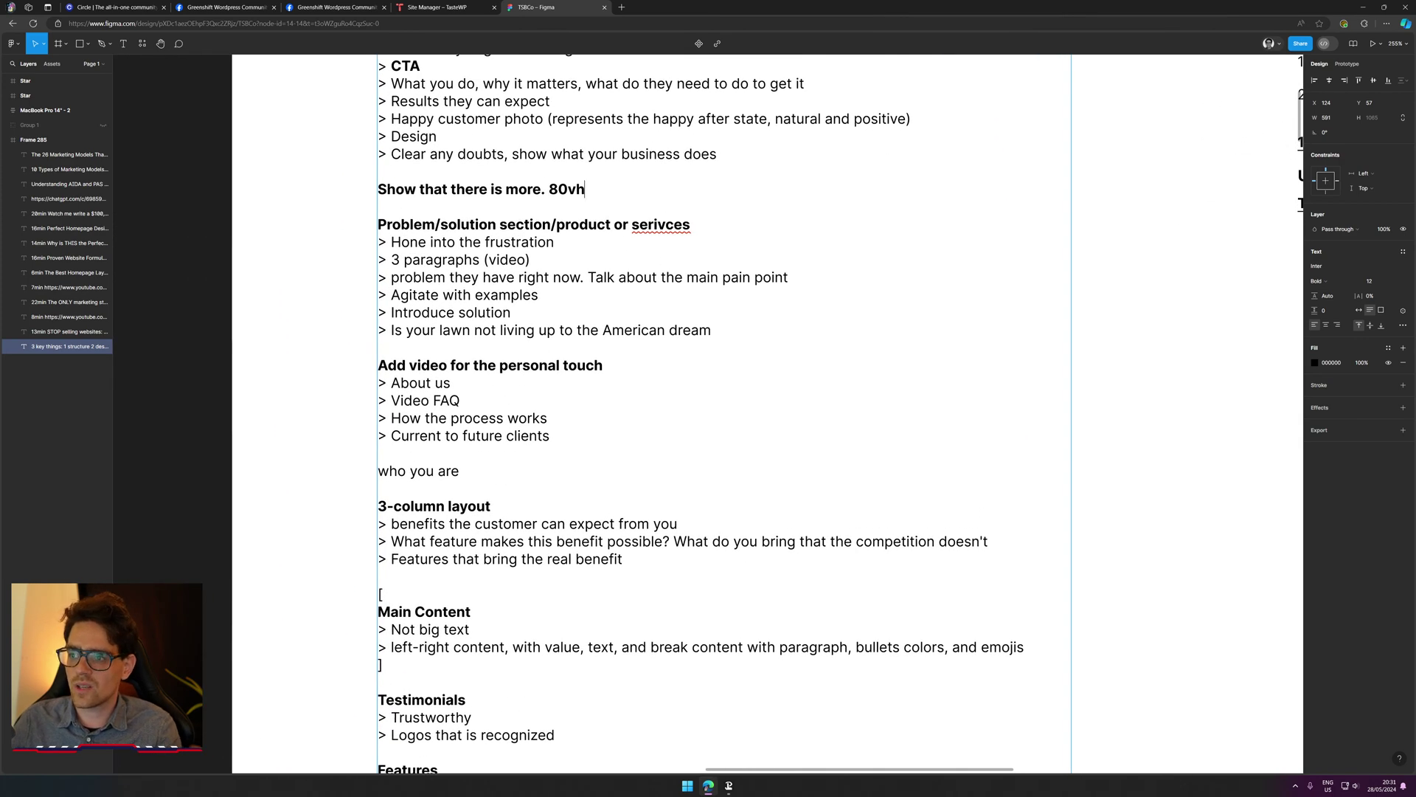
pyautogui.rightClick(665, 223)
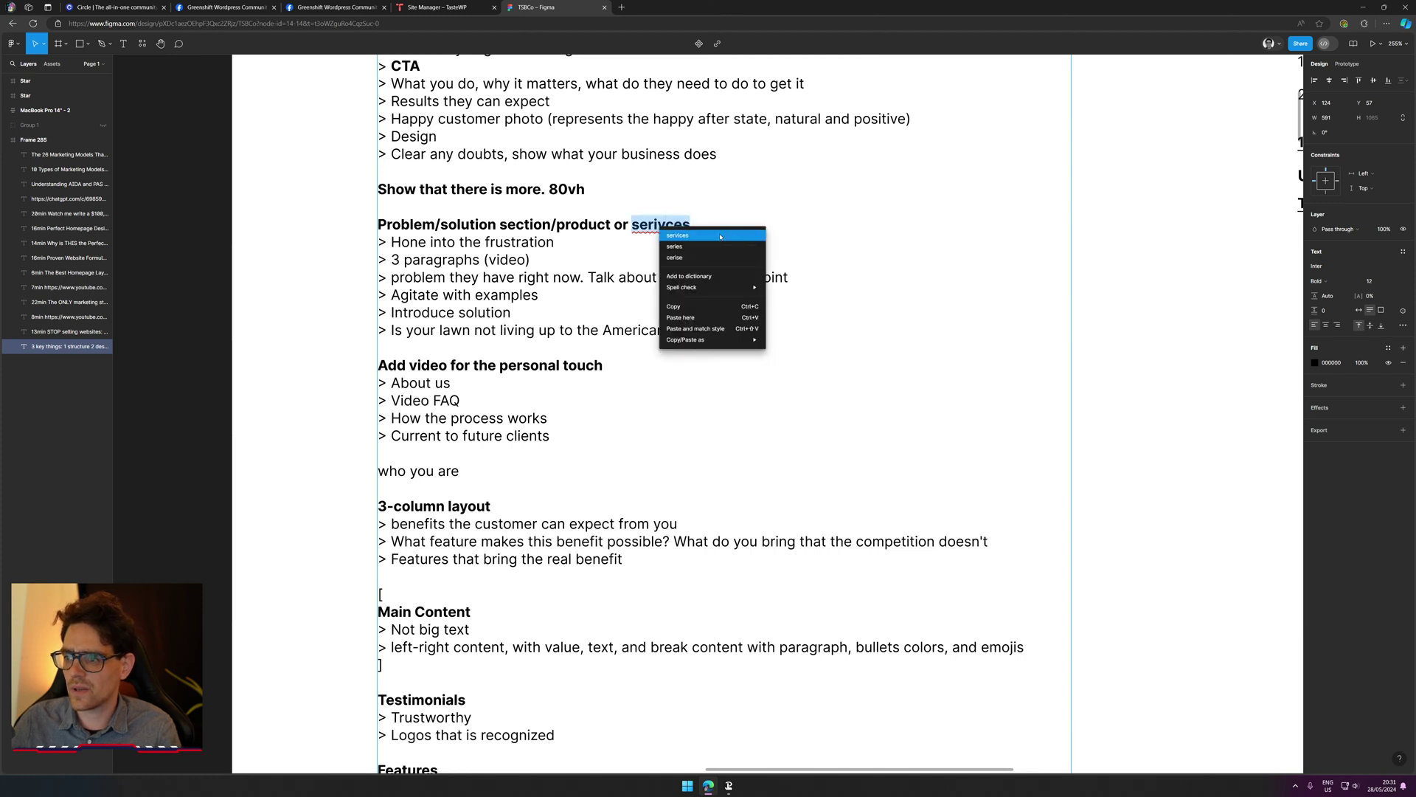
pyautogui.click(693, 235)
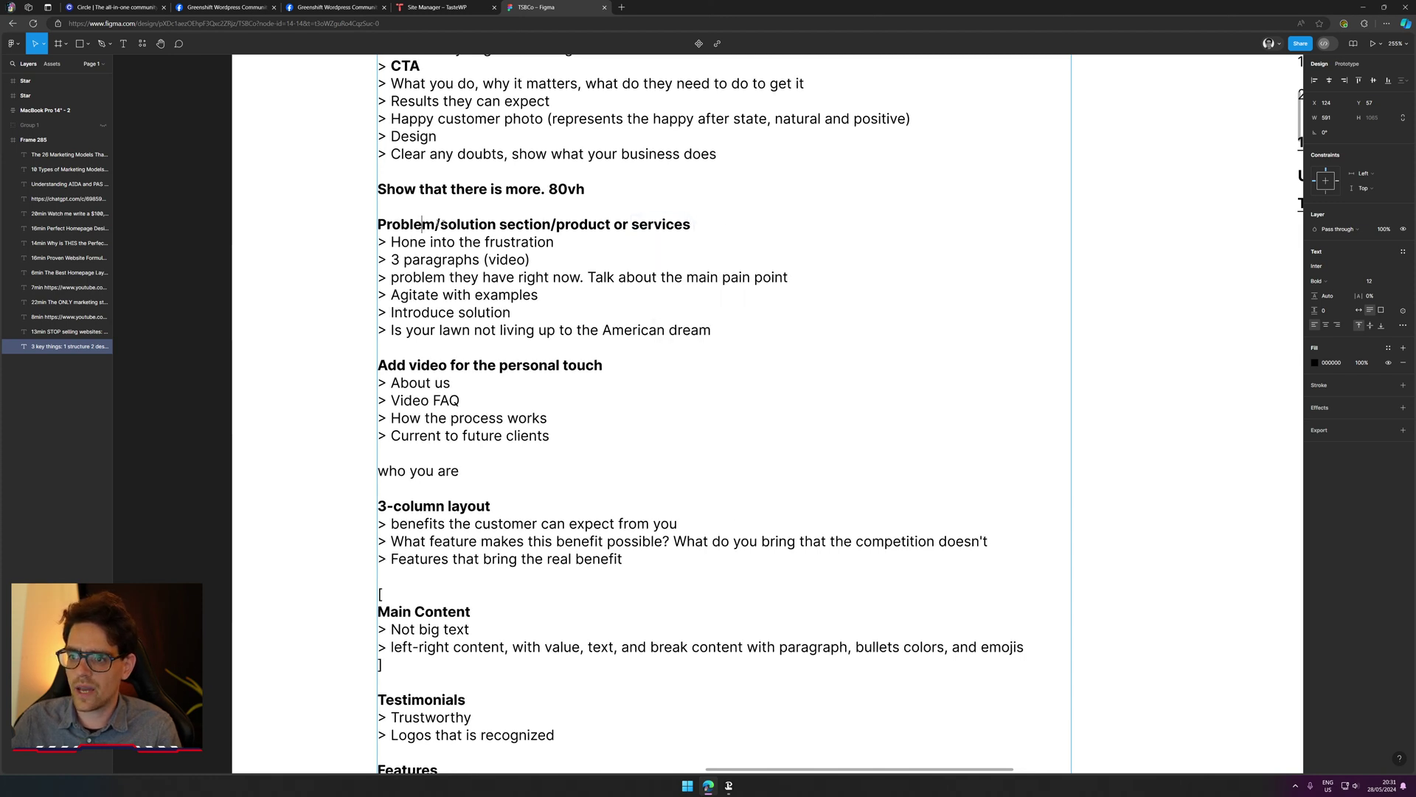
# Step: Insert "(PAS framework)" after "Problem/solution section" in the bold section heading
pyautogui.moveTo(543, 225); pyautogui.dragTo(401, 225)
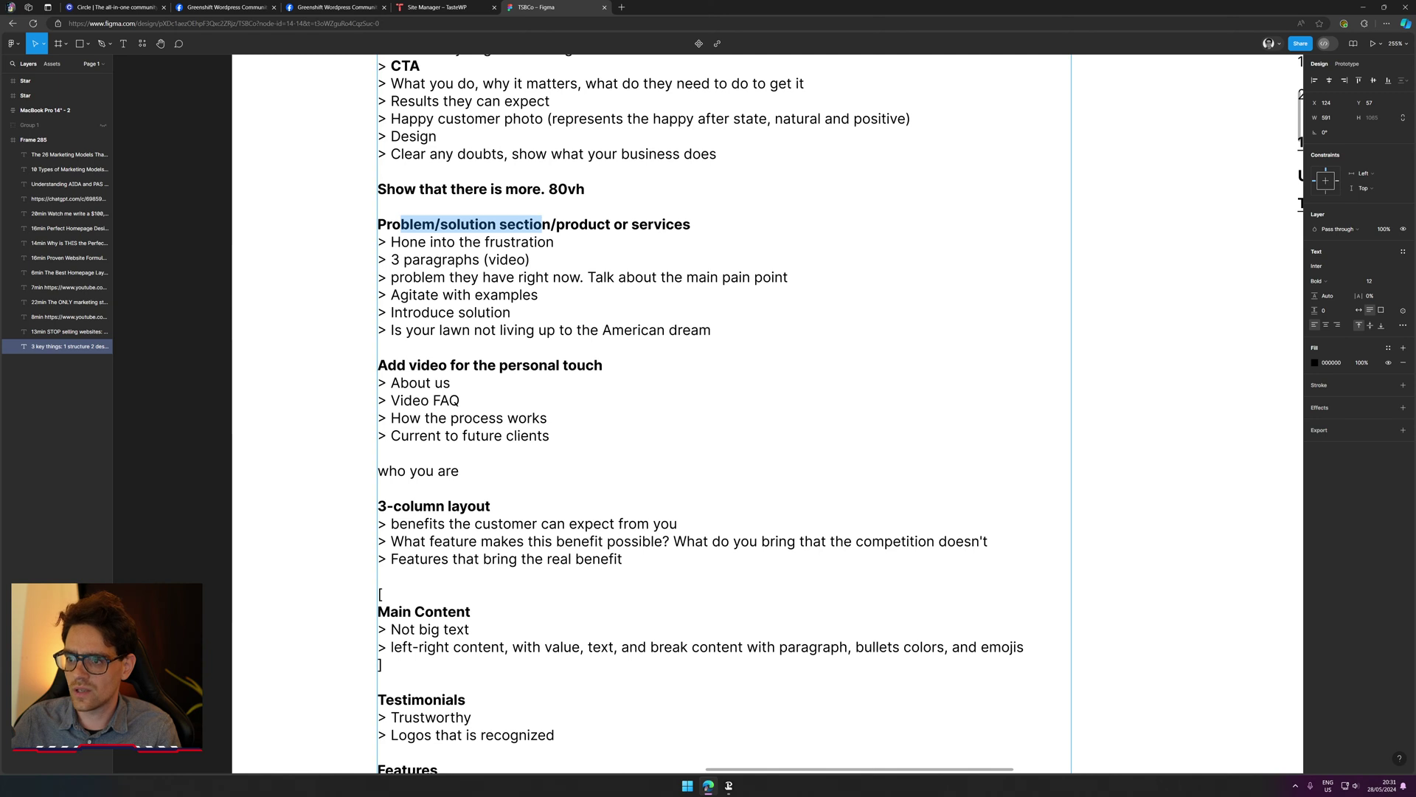
pyautogui.click(547, 224)
pyautogui.write('(O')
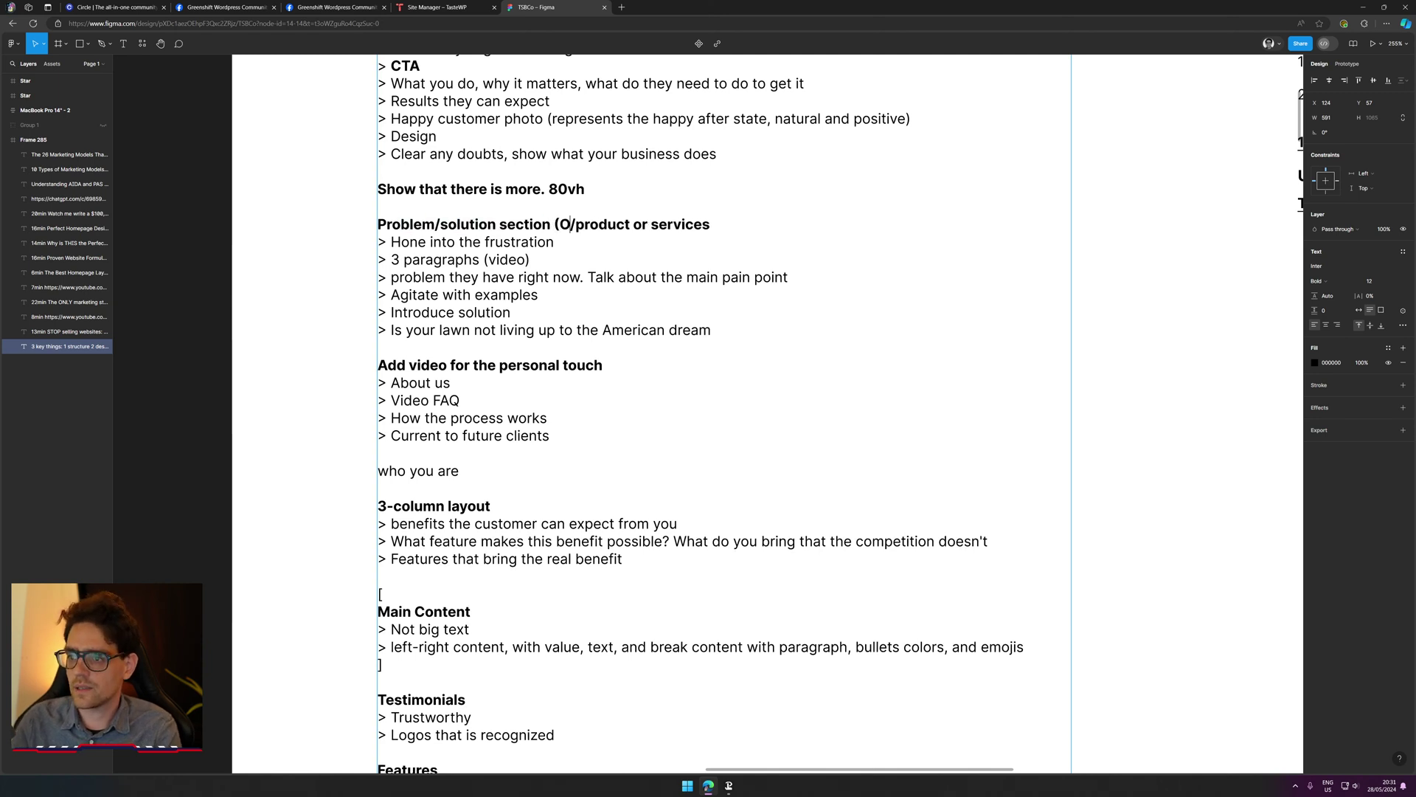
pyautogui.write('A')
pyautogui.press('BackSpace')
pyautogui.press('BackSpace')
pyautogui.write('PAS')
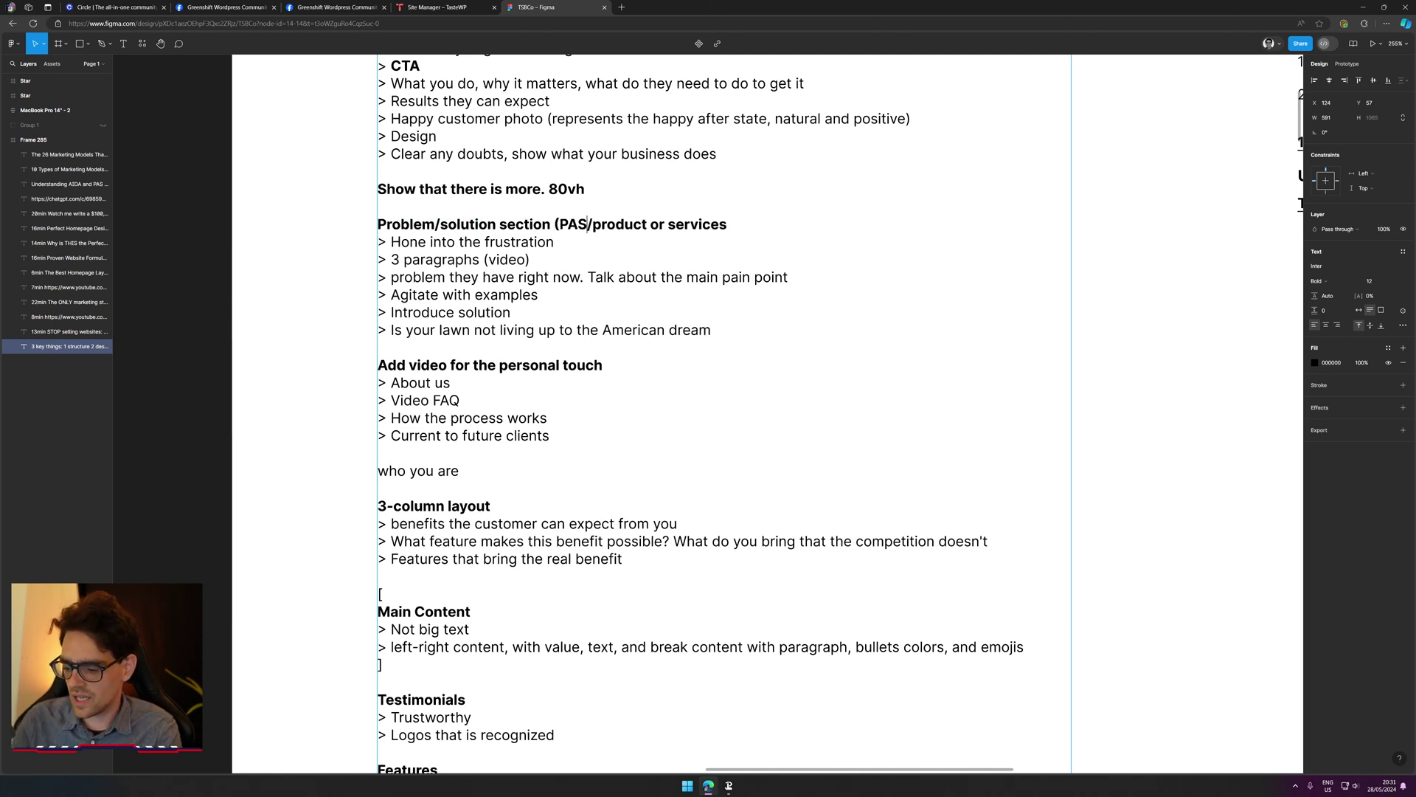
pyautogui.write(')')
pyautogui.press('BackSpace')
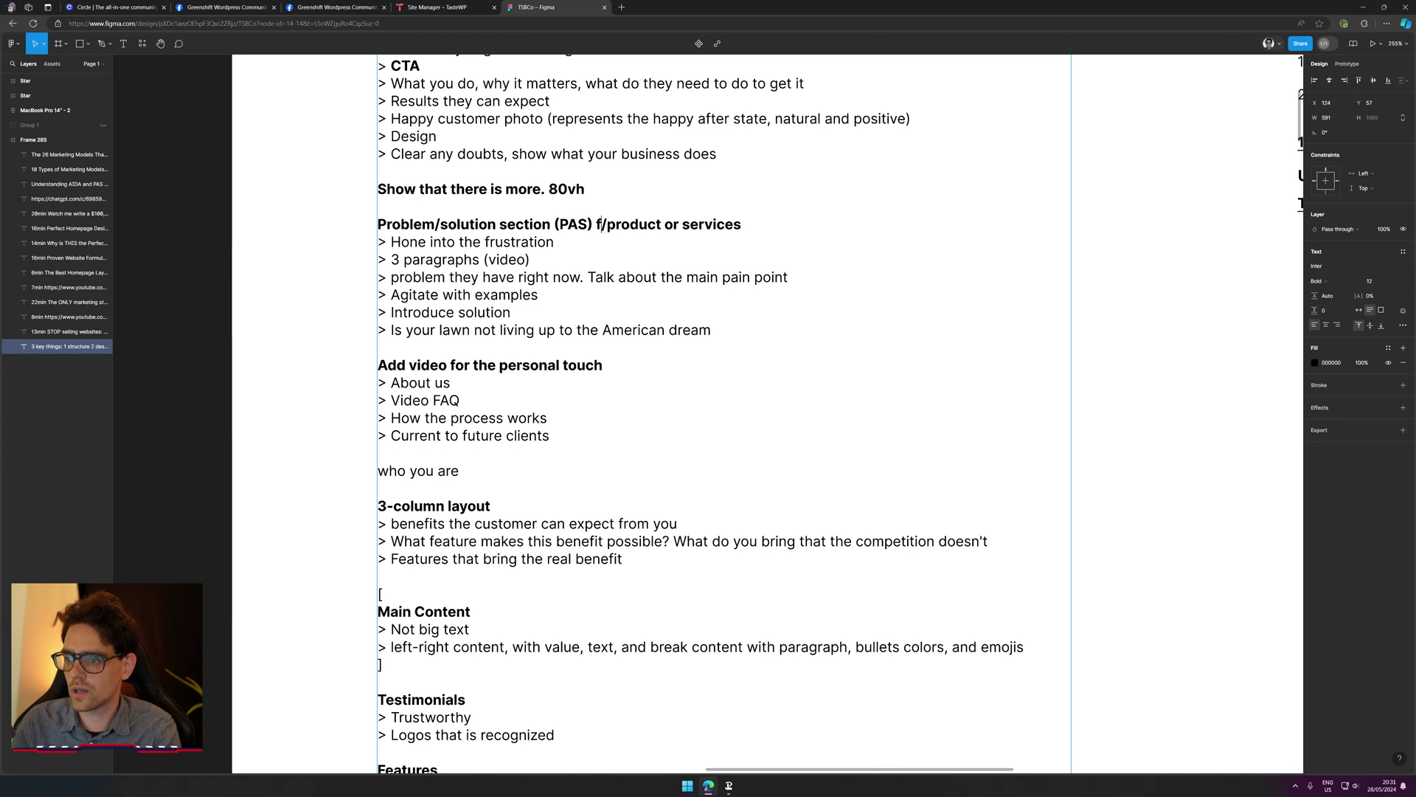
pyautogui.write('fra,')
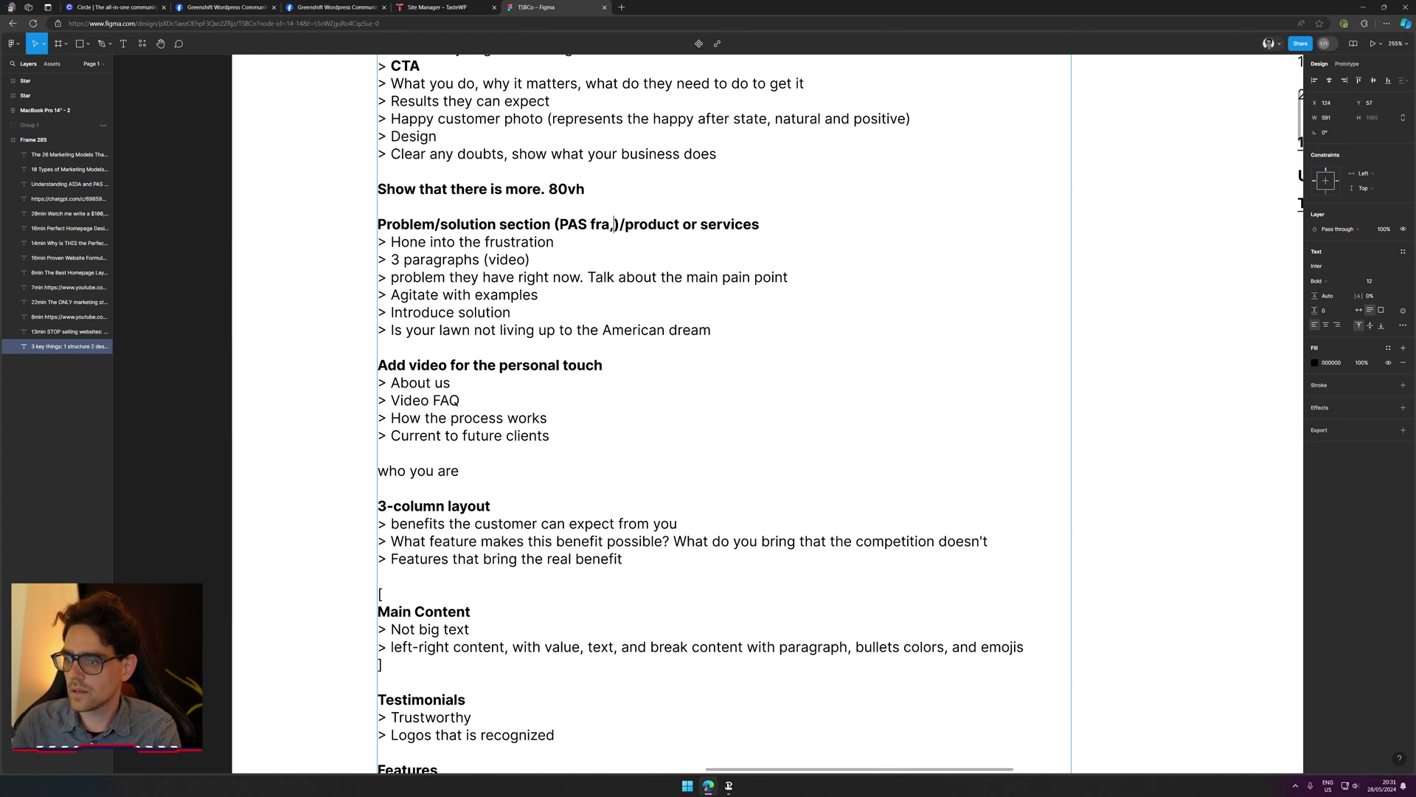
pyautogui.press('BackSpace')
pyautogui.write('m')
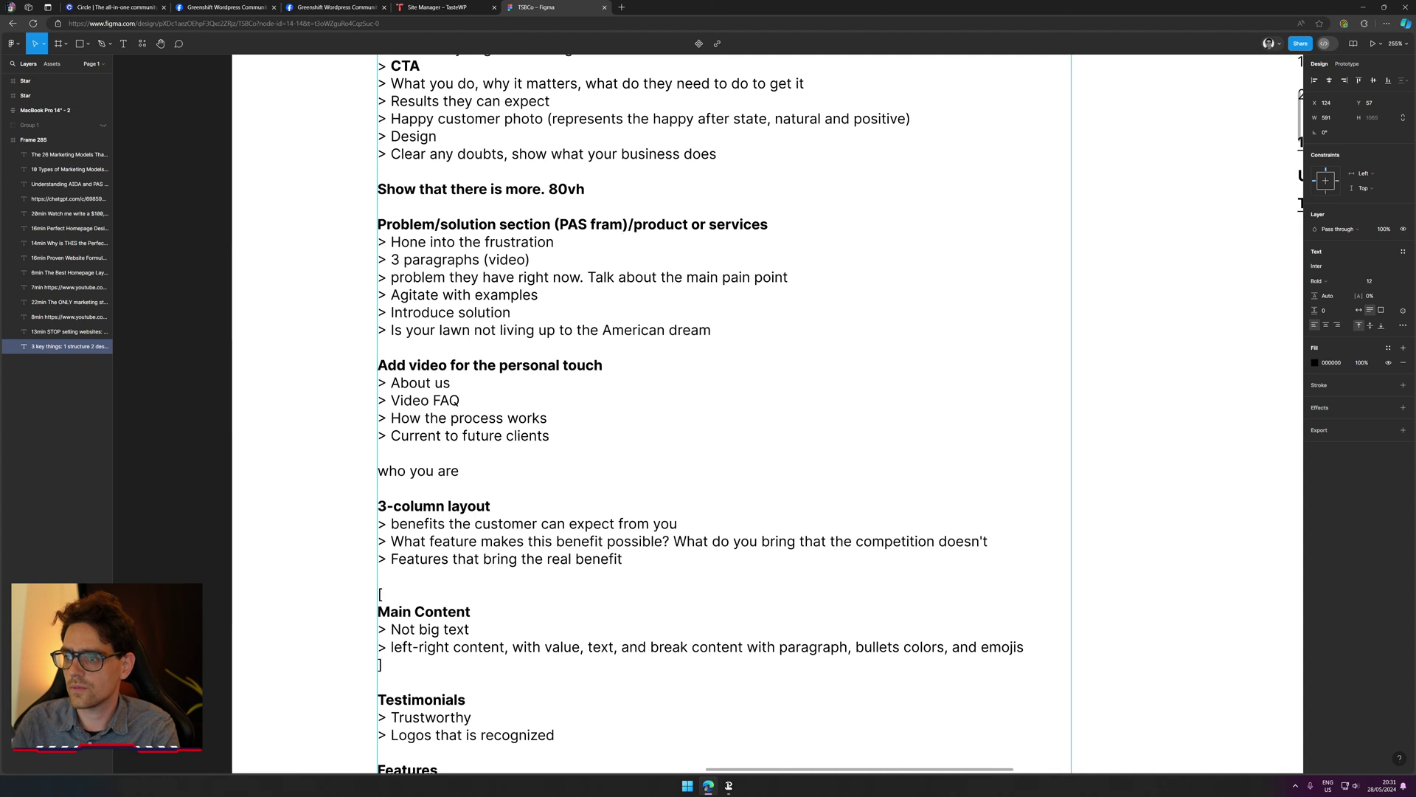
pyautogui.write('ework')
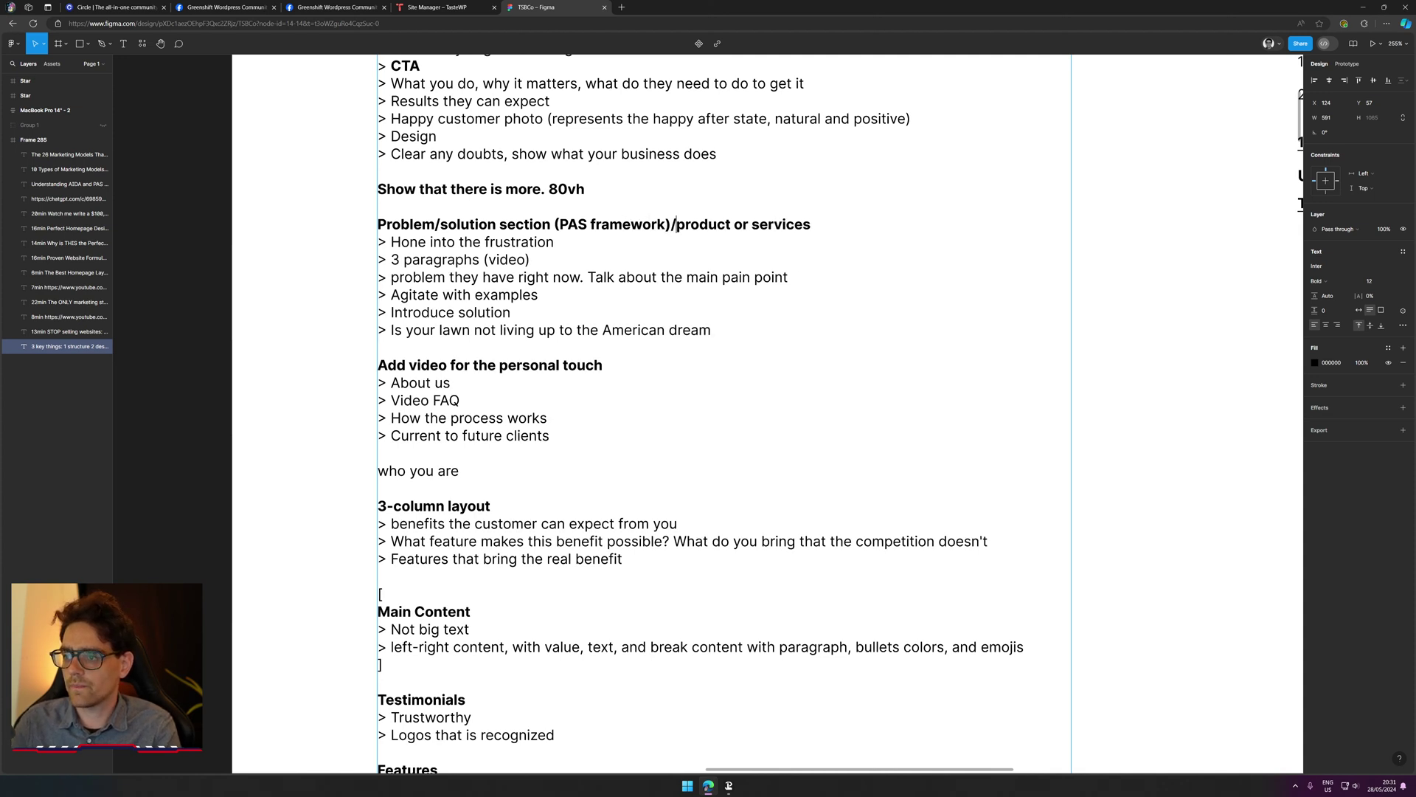
# Step: Replace the slash before "product or services" in the problem/solution heading with a comma and a space
pyautogui.press('Right')
pyautogui.press('Right')
pyautogui.press('BackSpace')
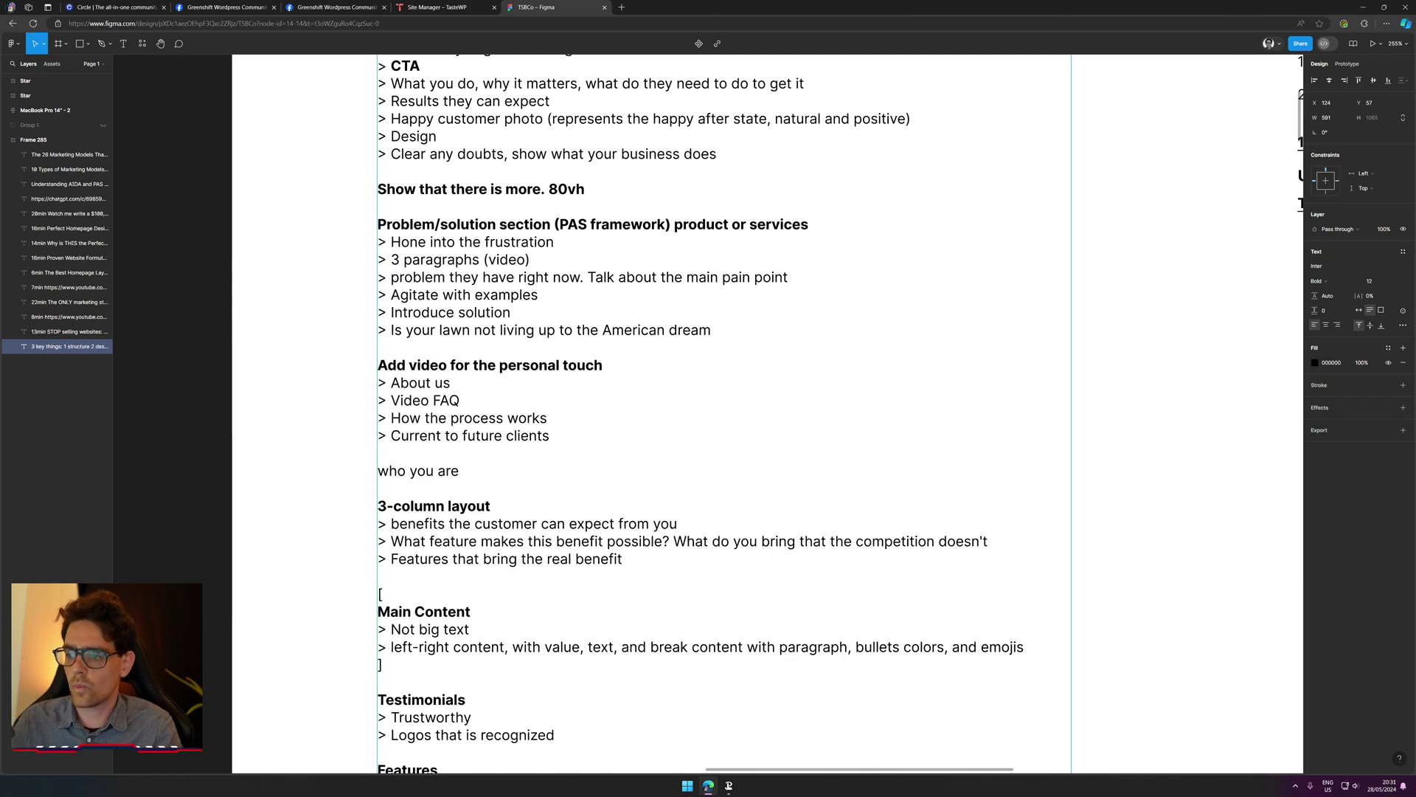
pyautogui.press('Left')
pyautogui.write(',')
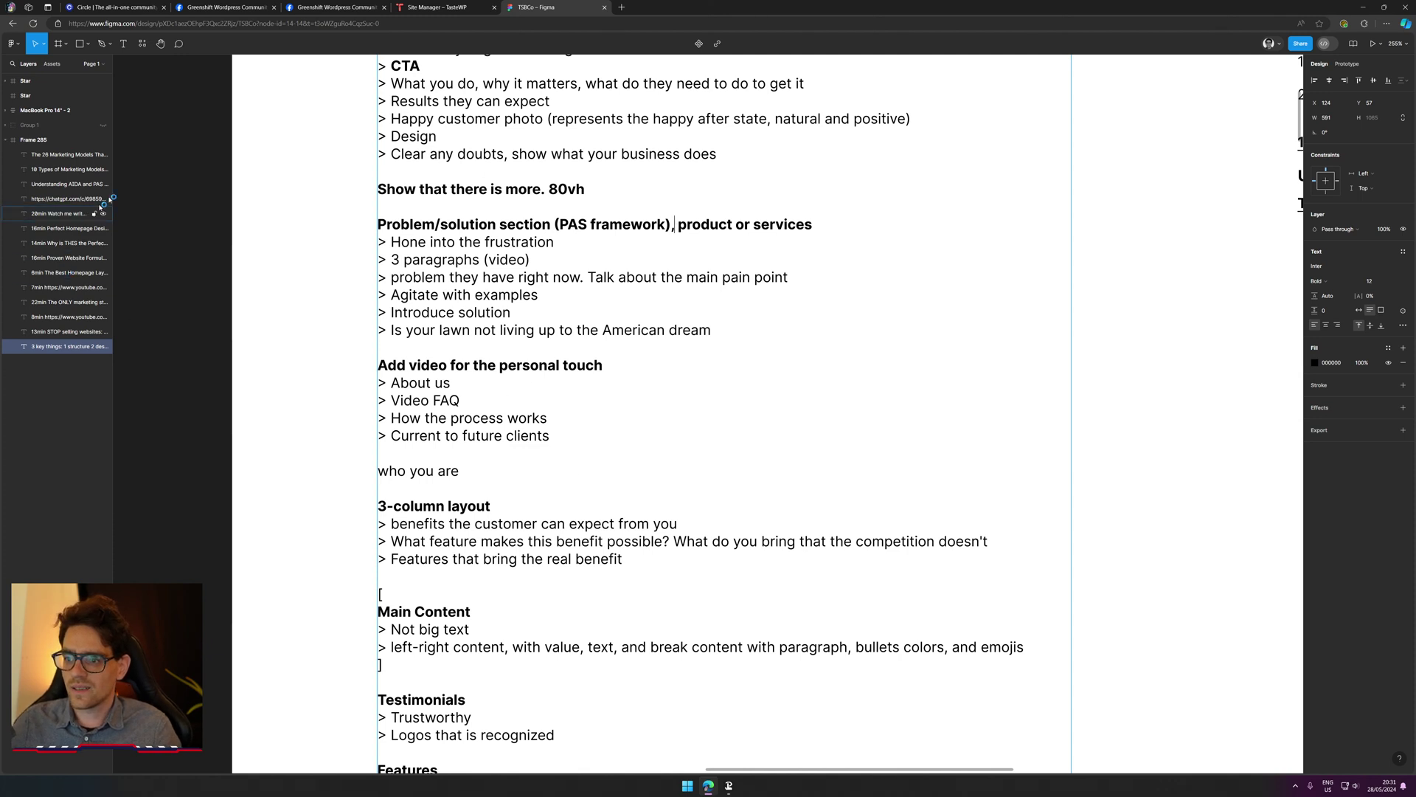
# Step: Delete the "Is your lawn not living up to the American dream" line from the problem/solution section, leaving one blank line below the section
pyautogui.moveTo(428, 259); pyautogui.dragTo(739, 276)
pyautogui.click(535, 277)
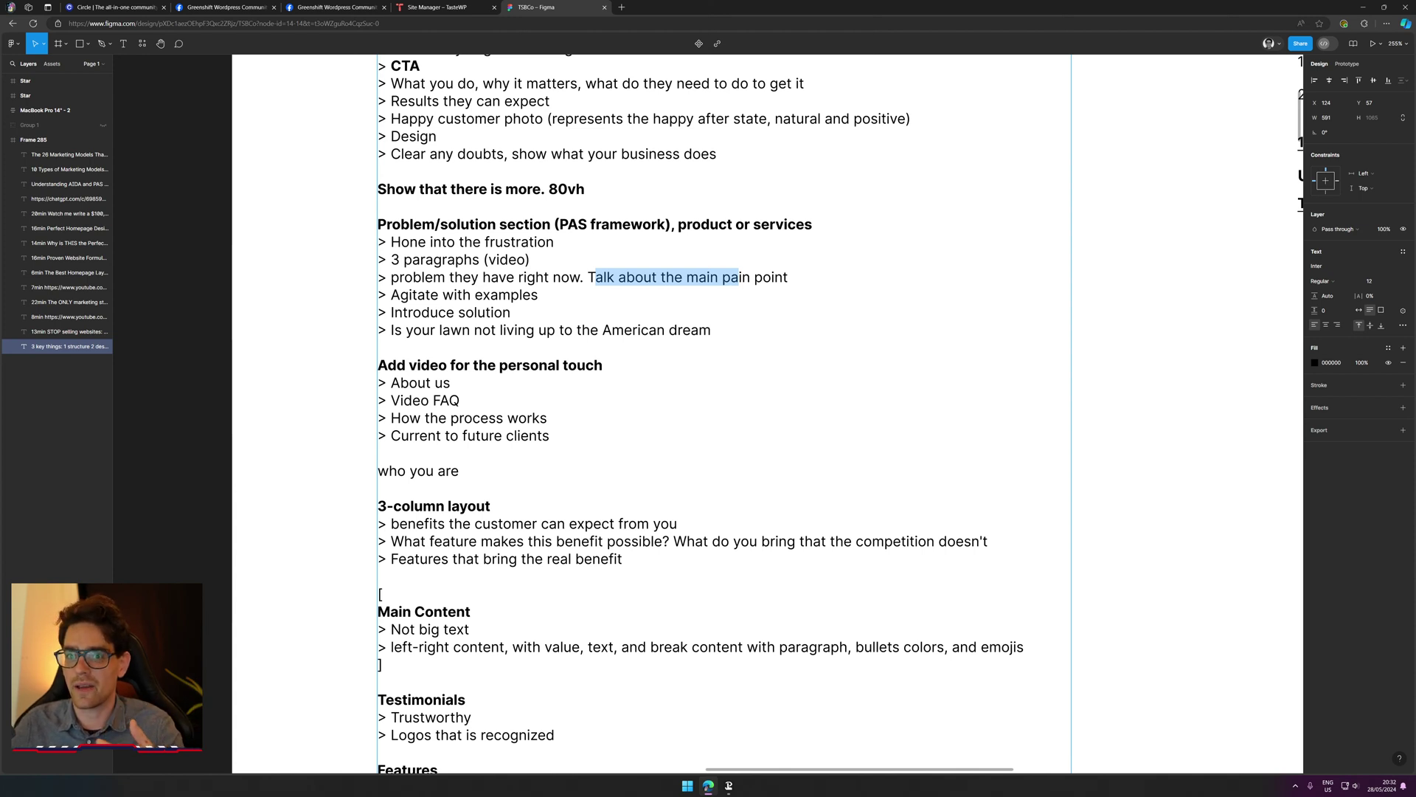
pyautogui.moveTo(385, 312); pyautogui.dragTo(512, 312)
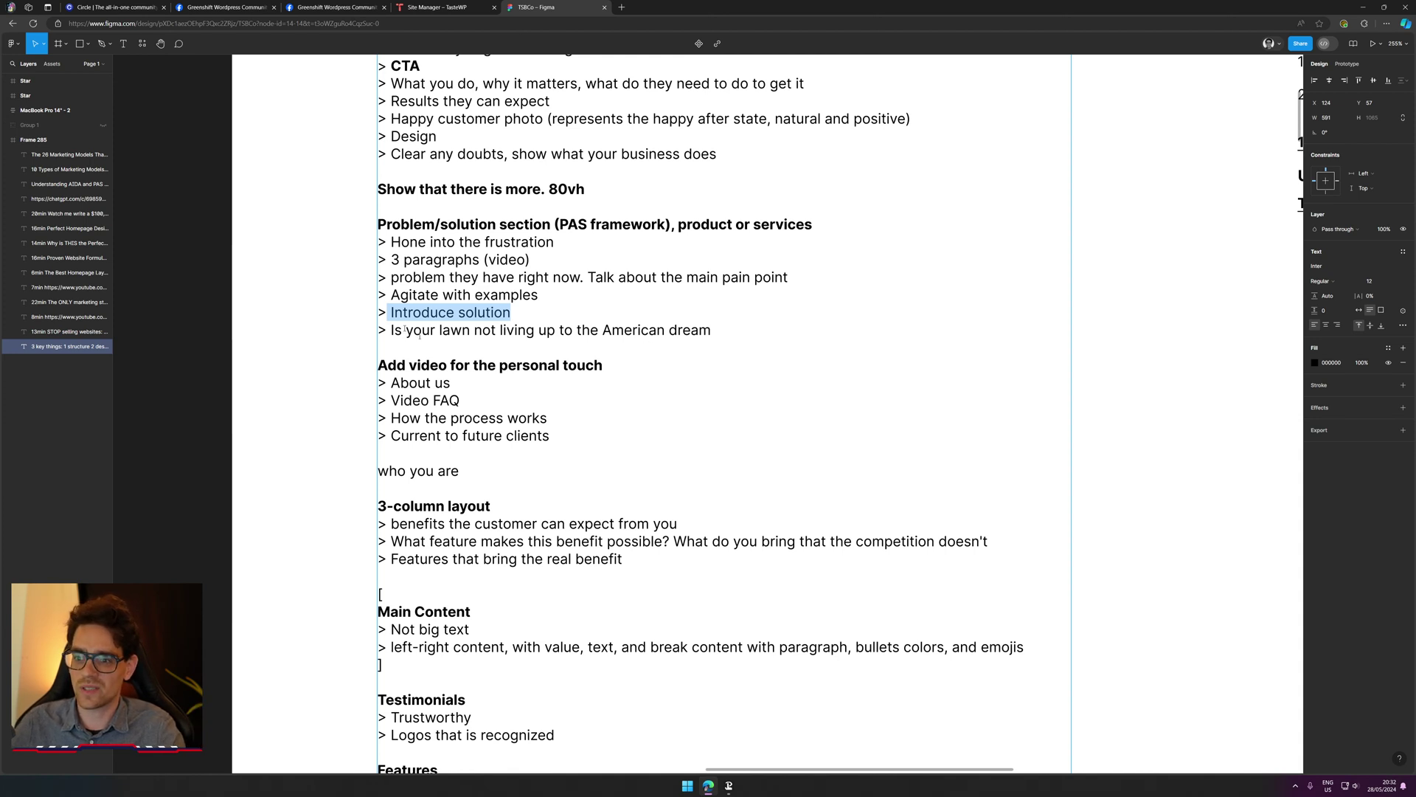
pyautogui.moveTo(385, 330); pyautogui.dragTo(328, 332)
pyautogui.click(713, 330)
pyautogui.press('BackSpace')
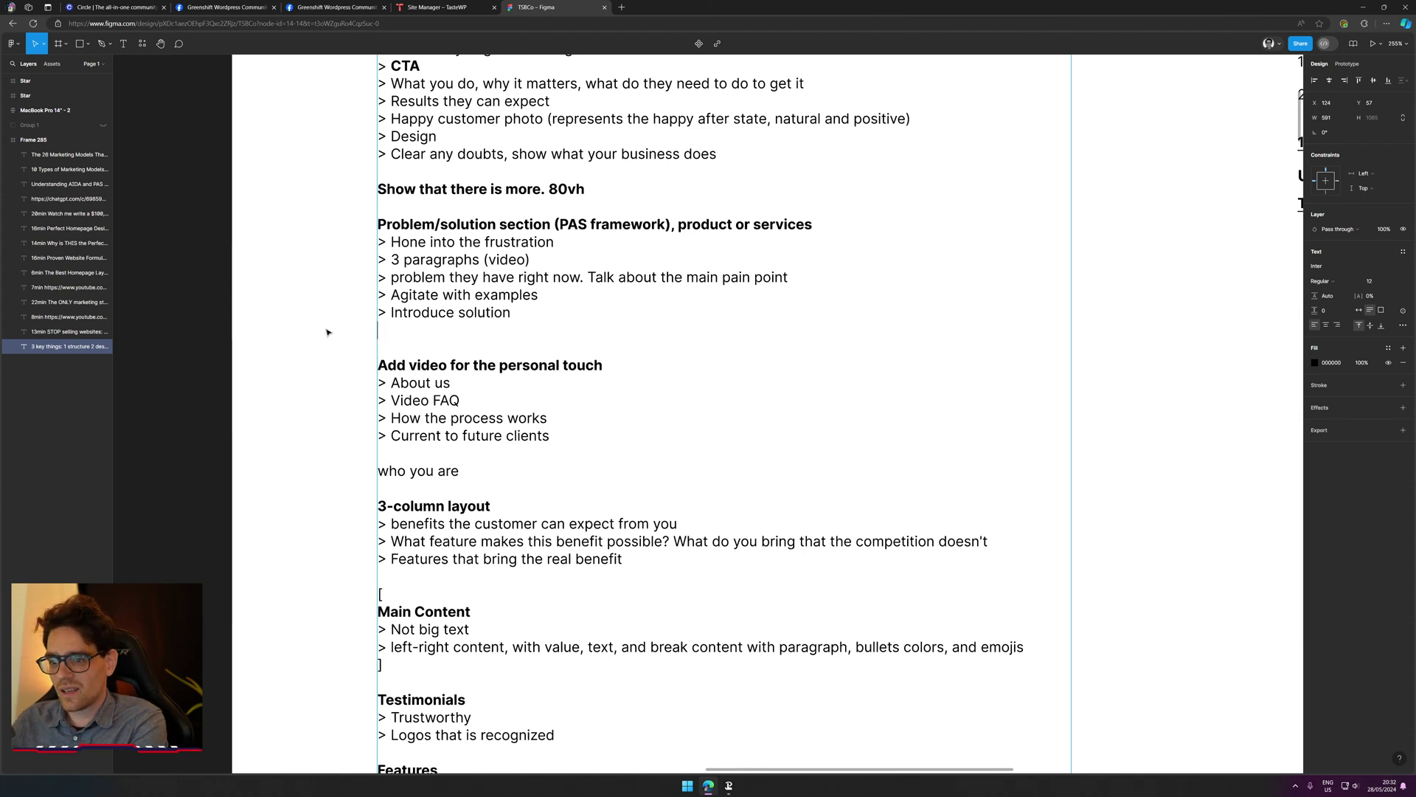
pyautogui.press('BackSpace')
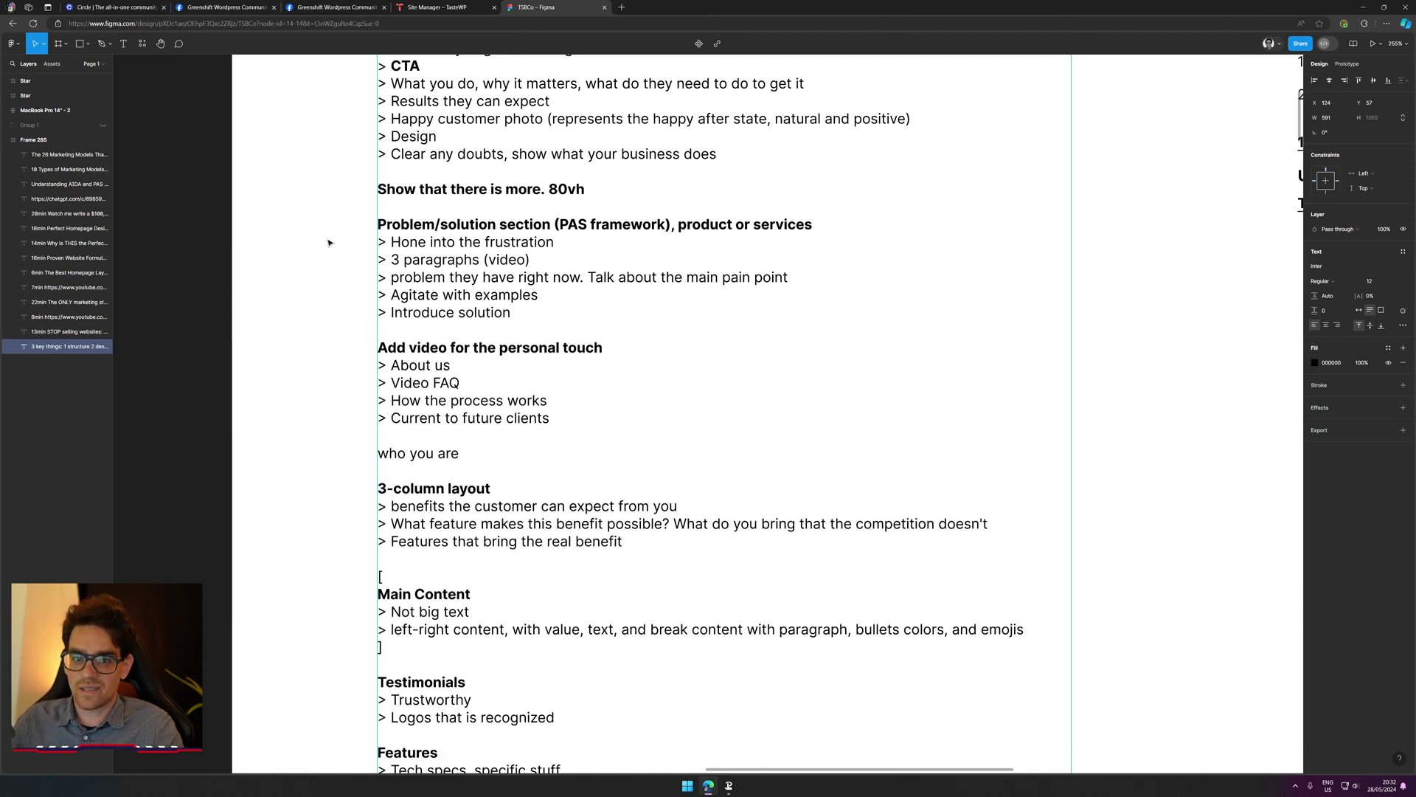
pyautogui.moveTo(558, 224); pyautogui.dragTo(579, 224)
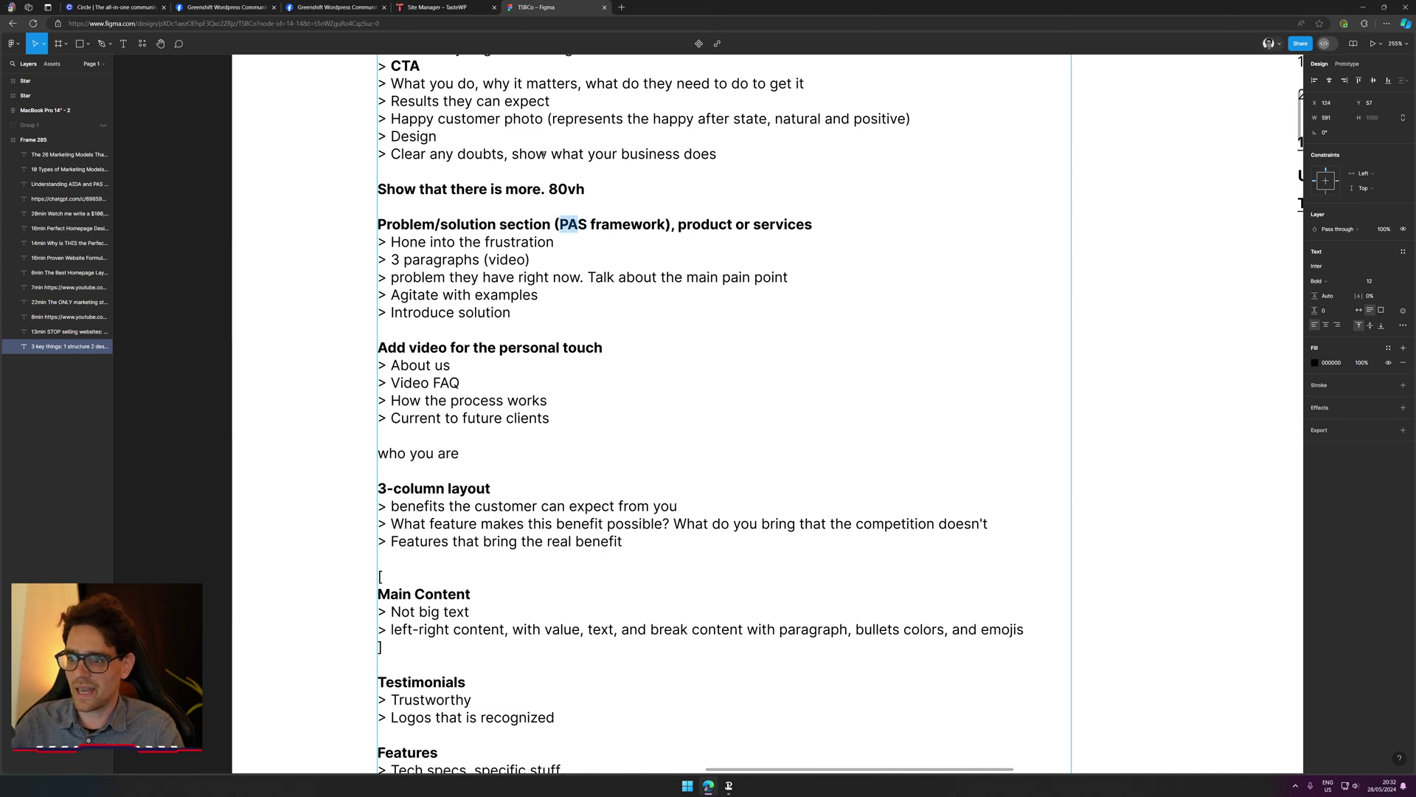
pyautogui.click(590, 261)
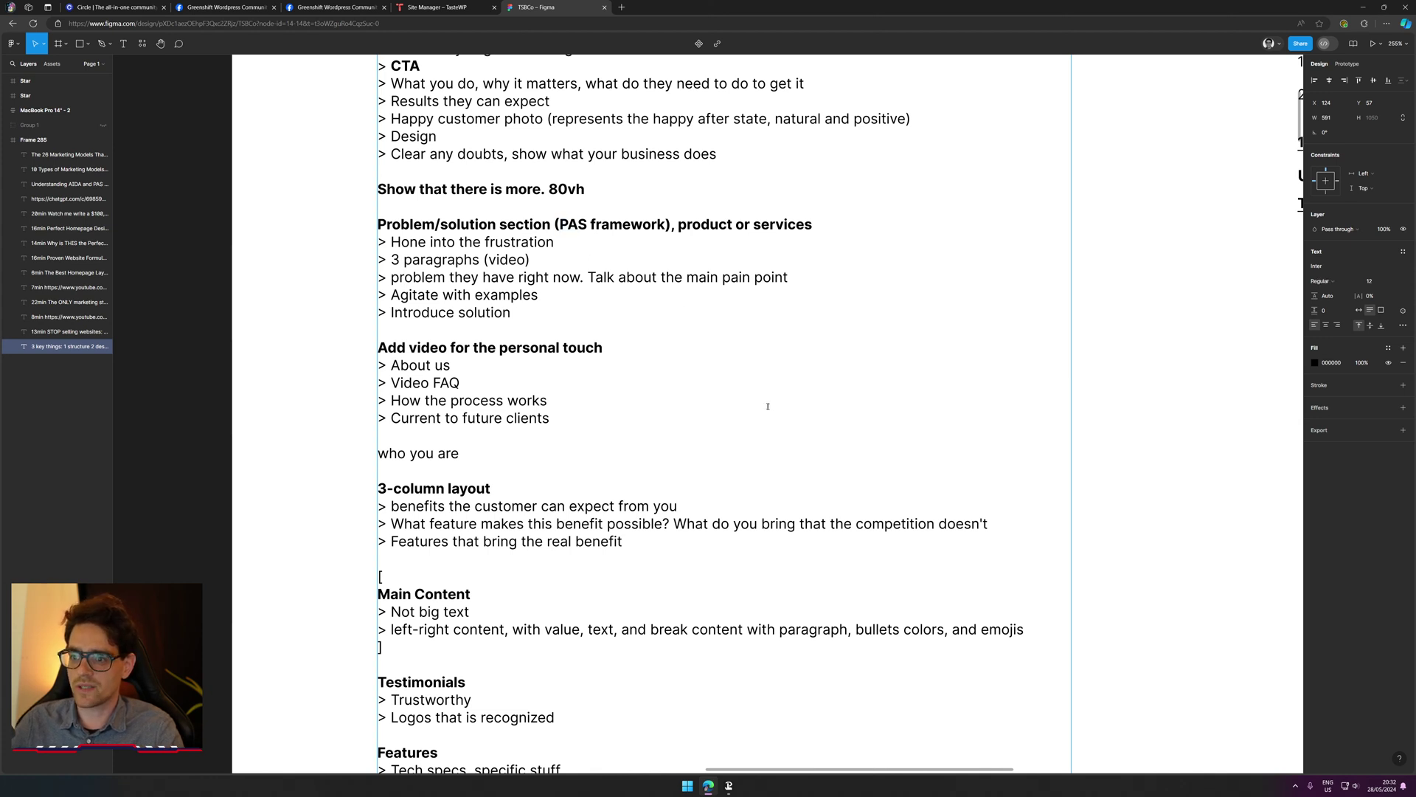
# Step: Shorten the "Video FAQ" bullet under "Add video for the personal touch" to "FAQ"
pyautogui.scroll(-5, 768, 406)
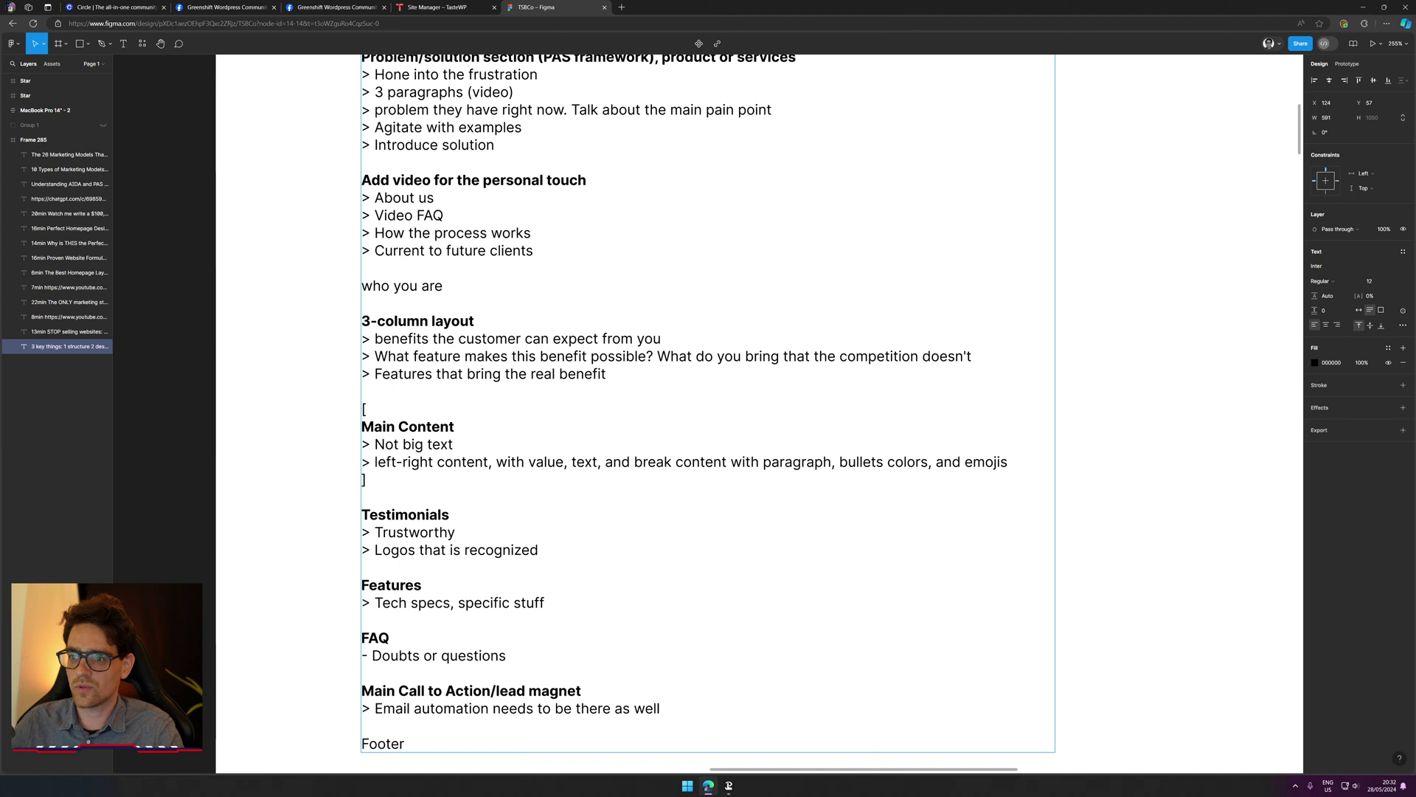
pyautogui.scroll(3, 527, 202)
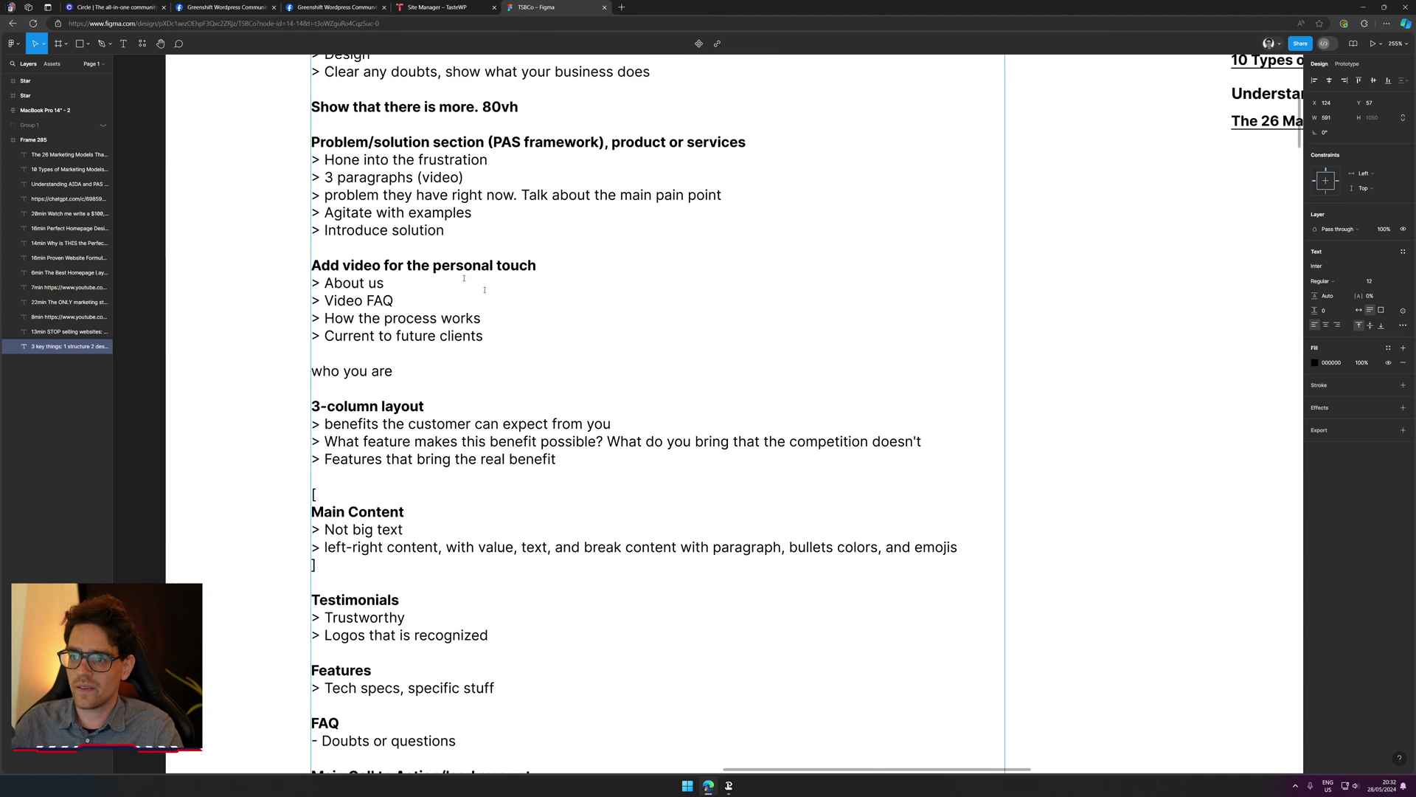
pyautogui.moveTo(313, 266); pyautogui.dragTo(536, 267)
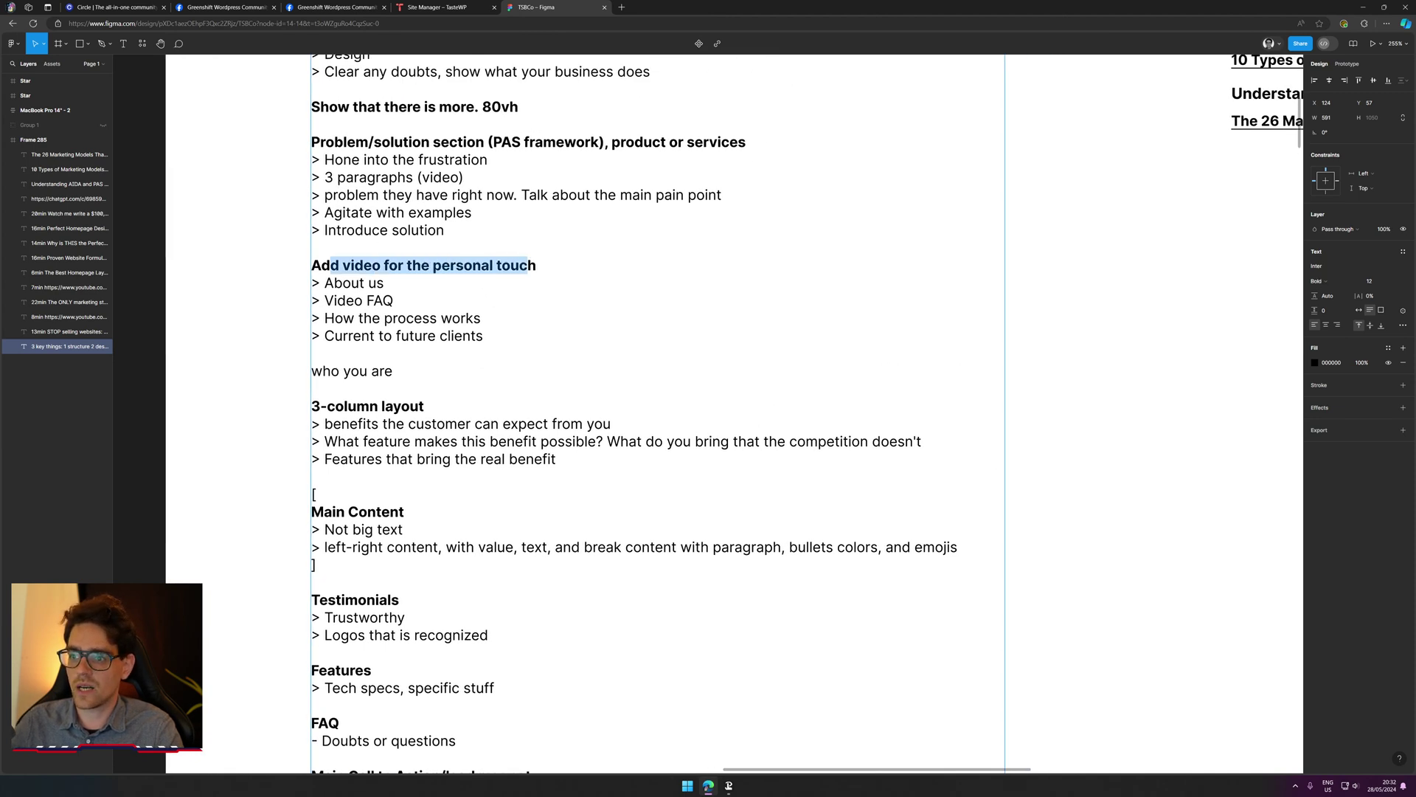
pyautogui.click(397, 300)
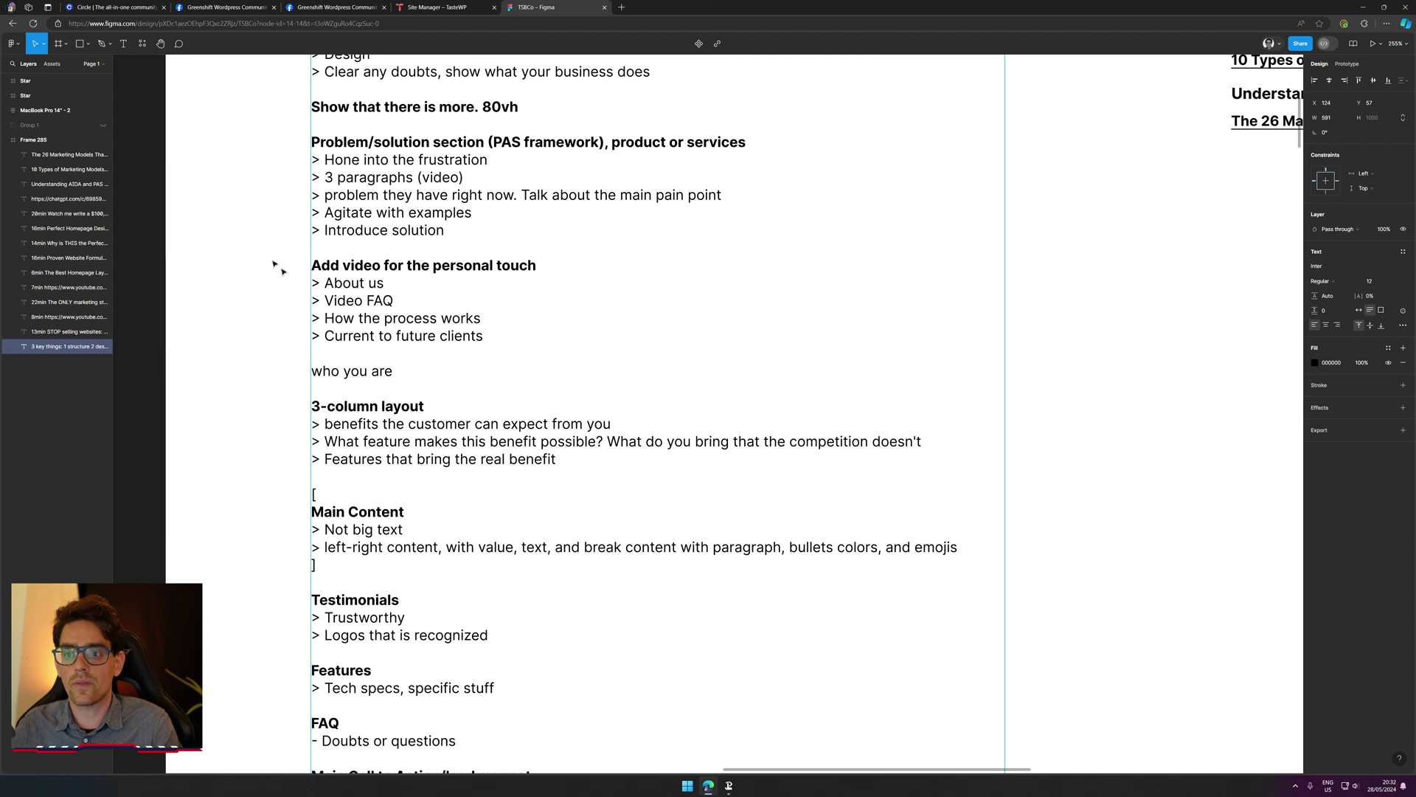
pyautogui.doubleClick(340, 300)
pyautogui.click(445, 327)
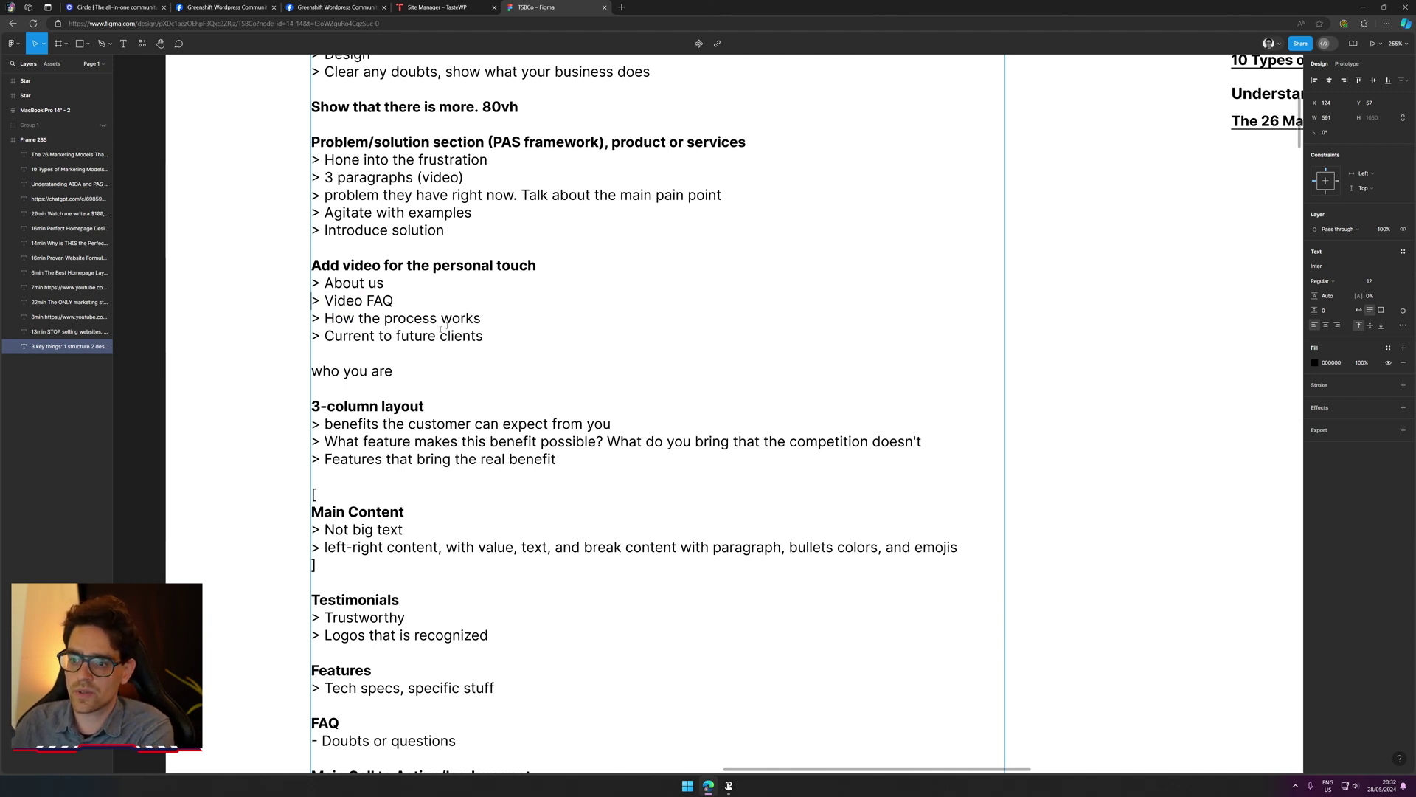
pyautogui.doubleClick(337, 301)
pyautogui.press('BackSpace')
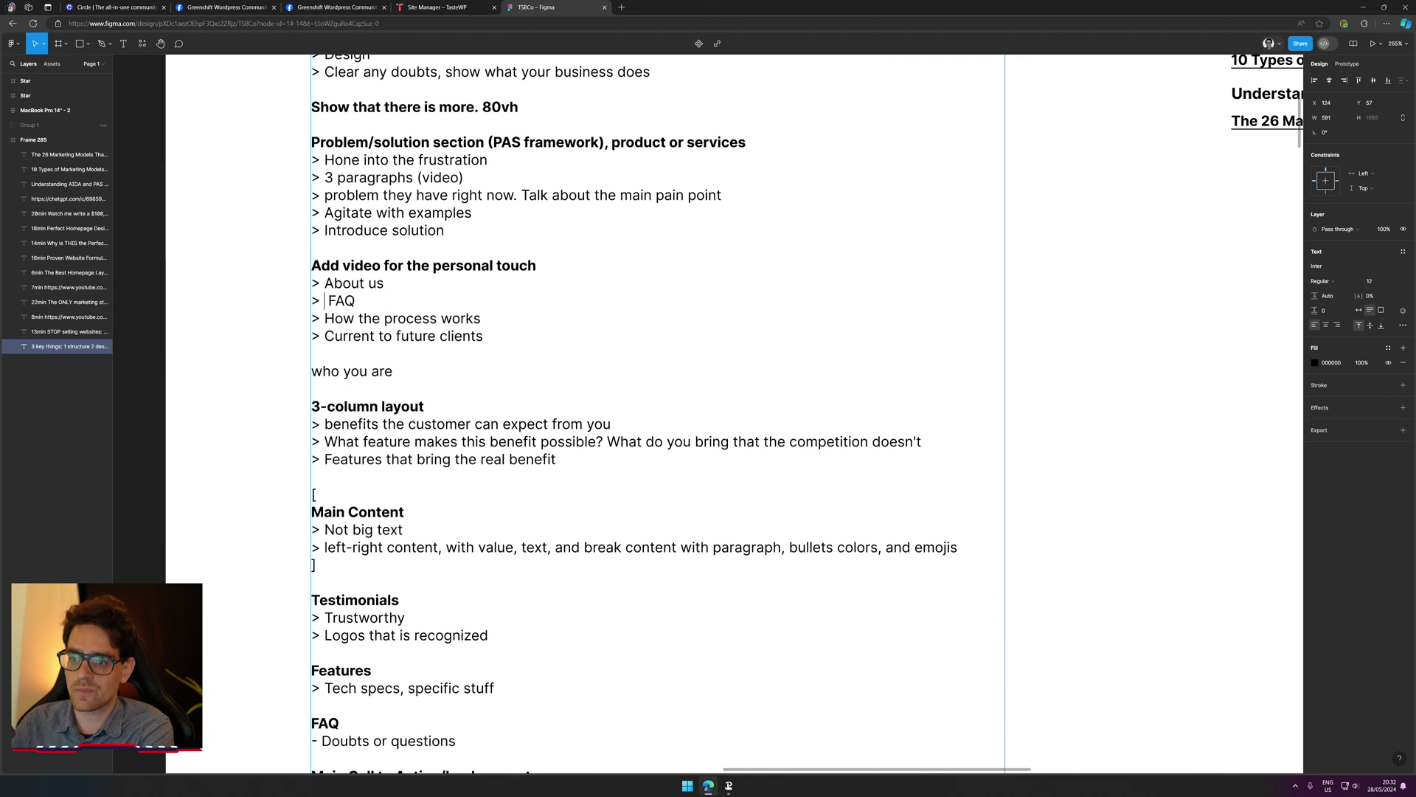
pyautogui.press('BackSpace')
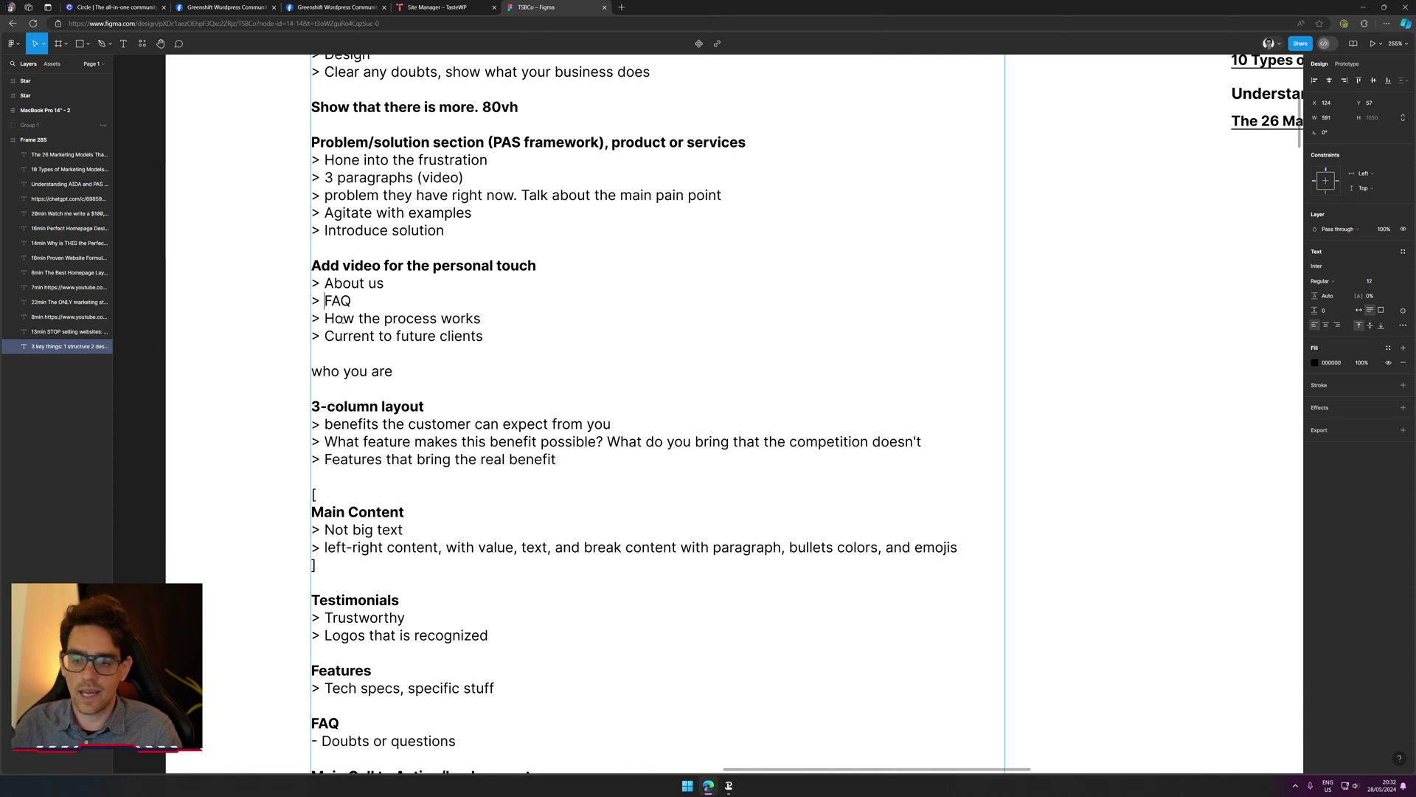
# Step: Join the "who you are" line to the personal-touch video list and prefix it with ">" as a bullet
pyautogui.moveTo(360, 335); pyautogui.dragTo(438, 336)
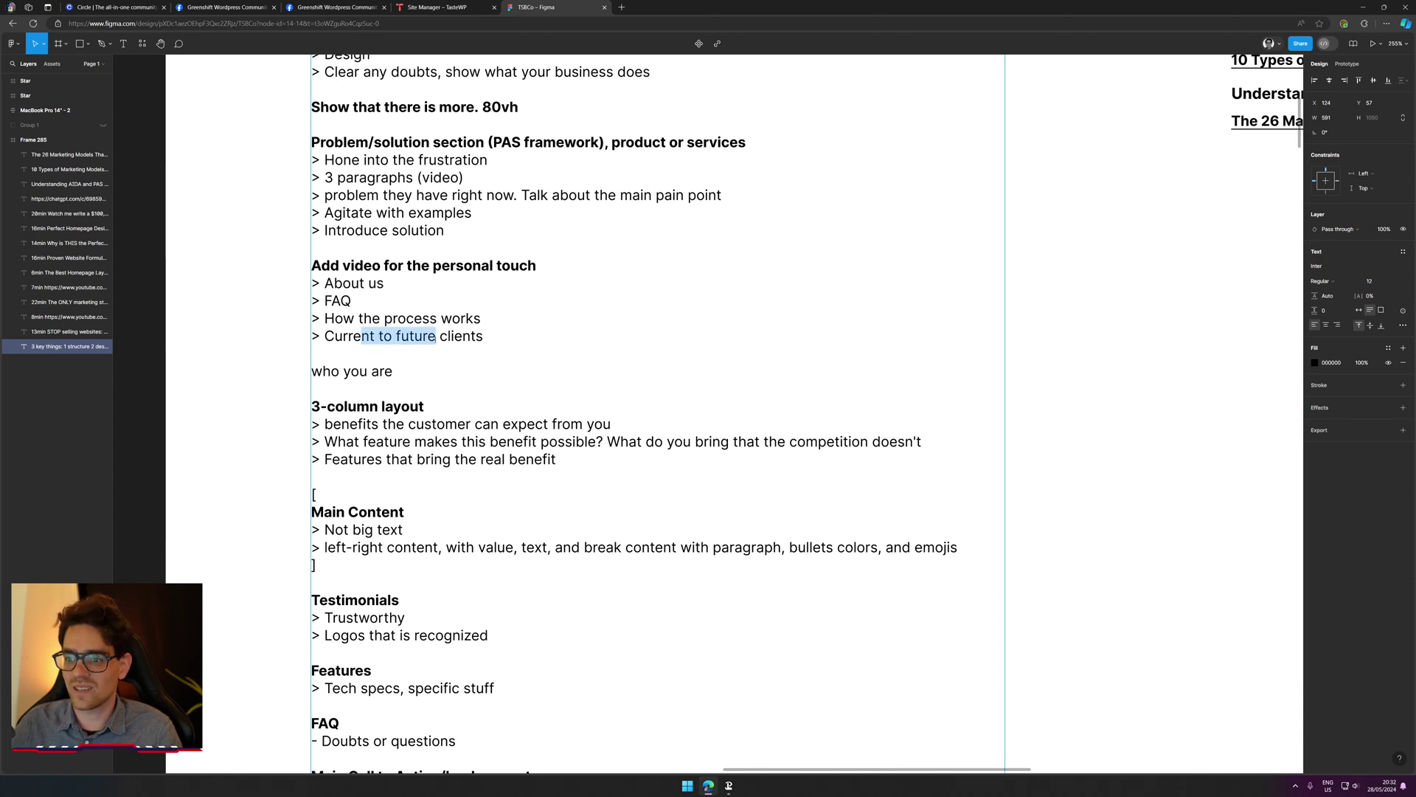
pyautogui.click(311, 354)
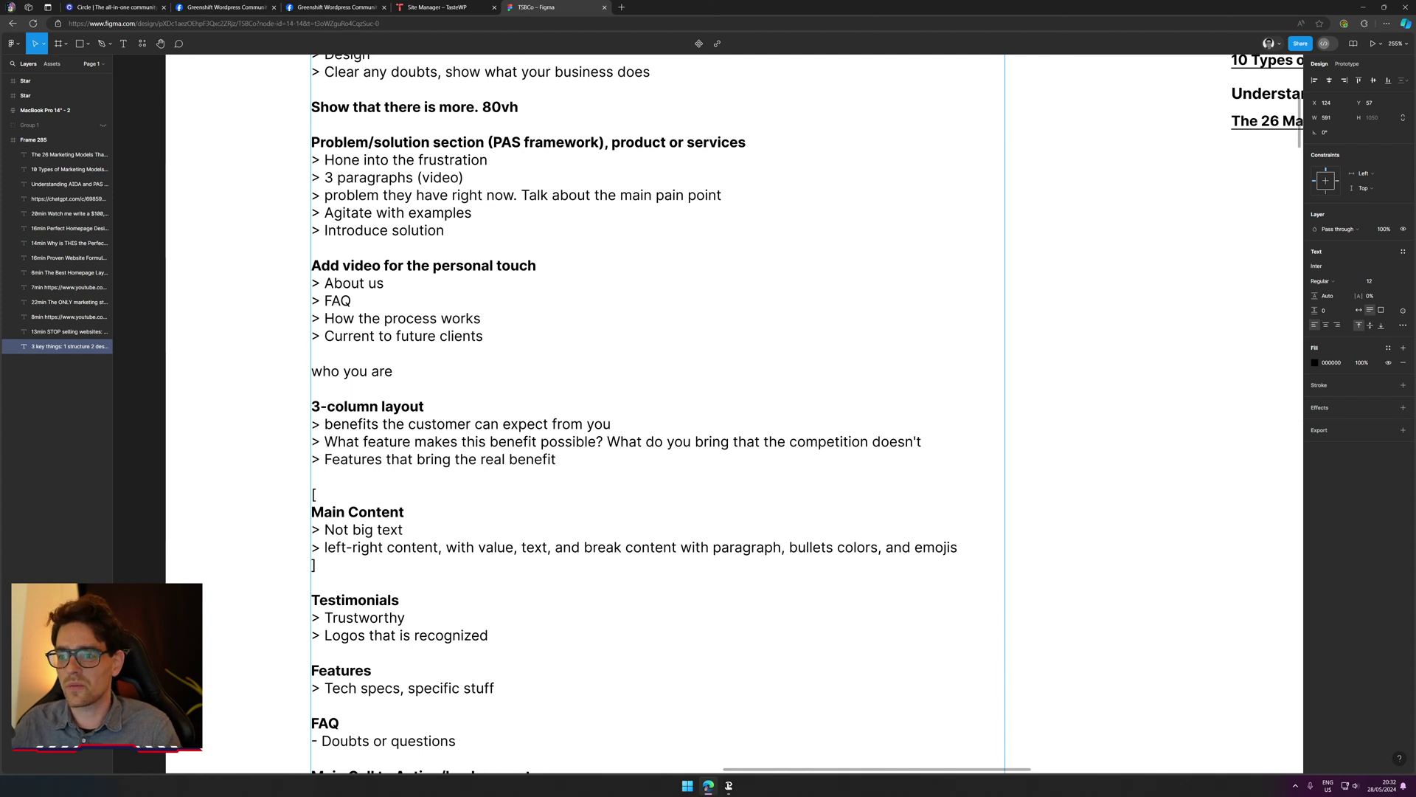
pyautogui.moveTo(396, 371); pyautogui.dragTo(313, 371)
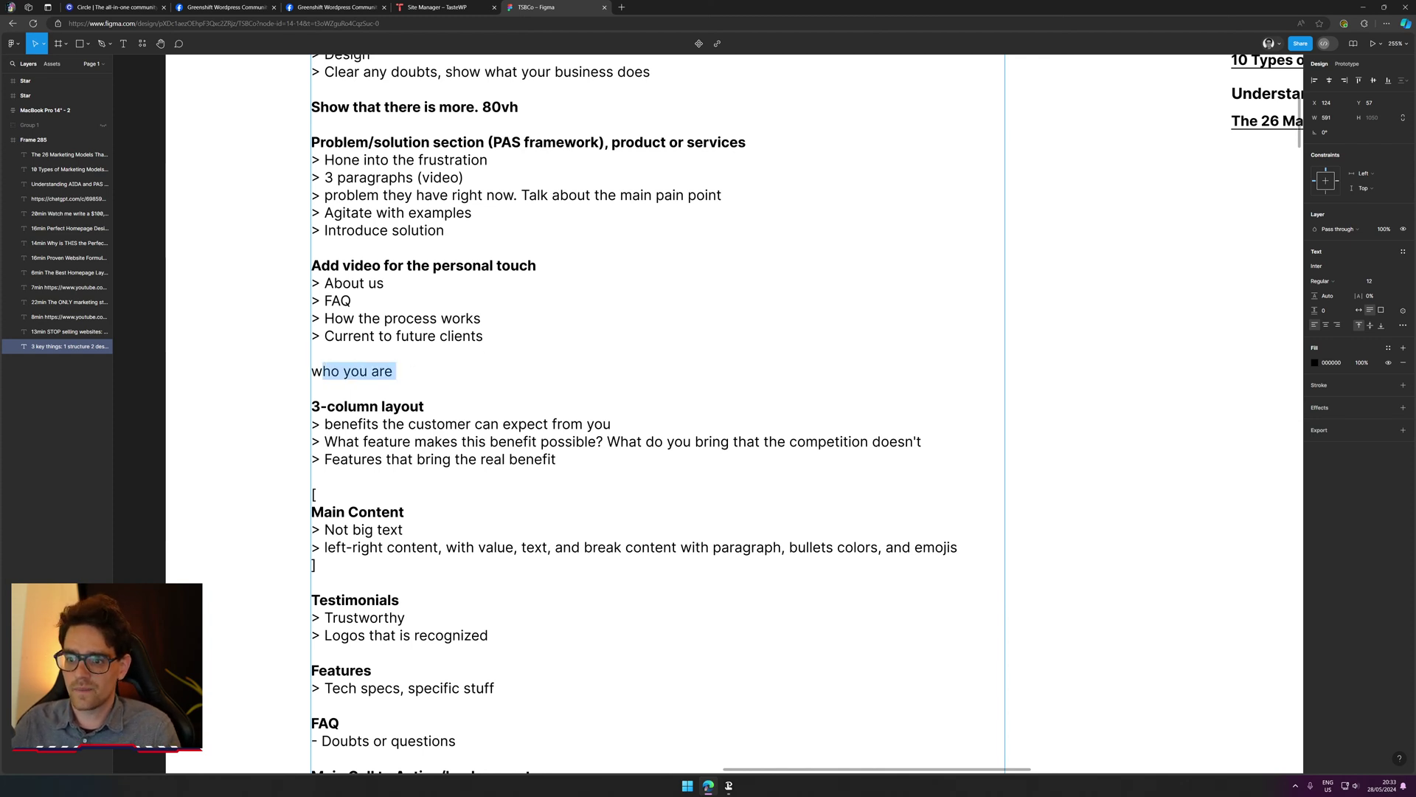
pyautogui.click(313, 354)
pyautogui.press('BackSpace')
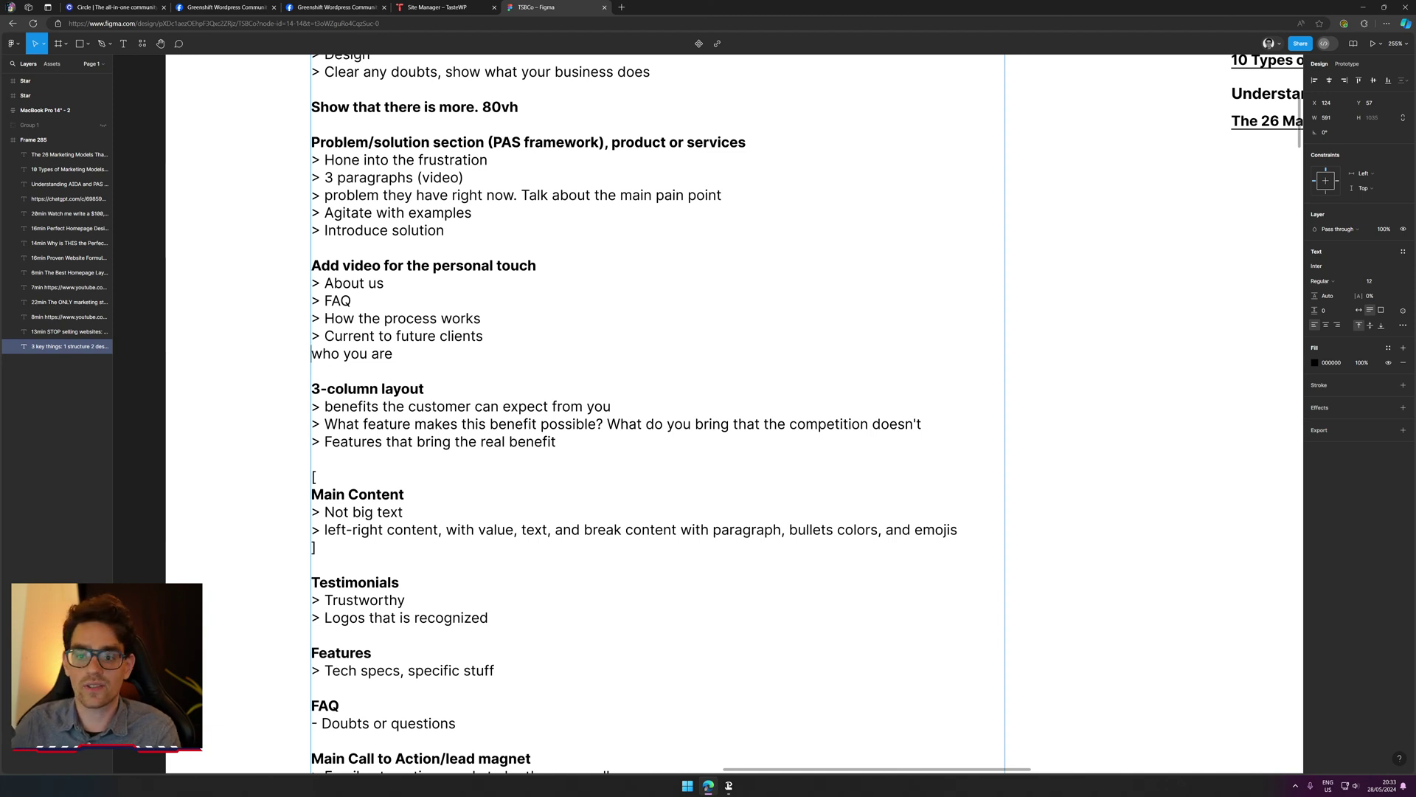
pyautogui.write('>')
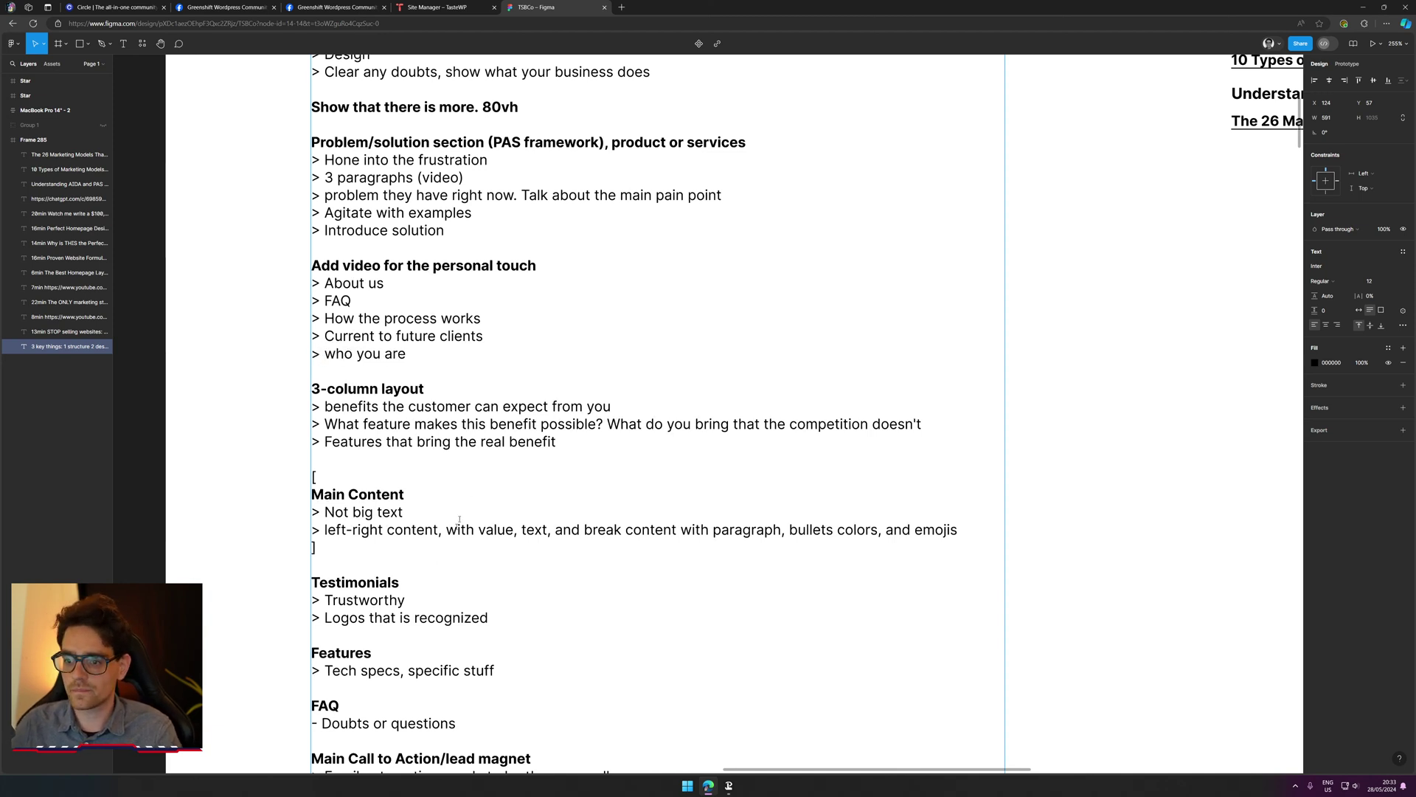
# Step: Add a question mark at the end of the "What do you bring that the competition doesn't" line under "3-column layout"
pyautogui.scroll(-1, 618, 492)
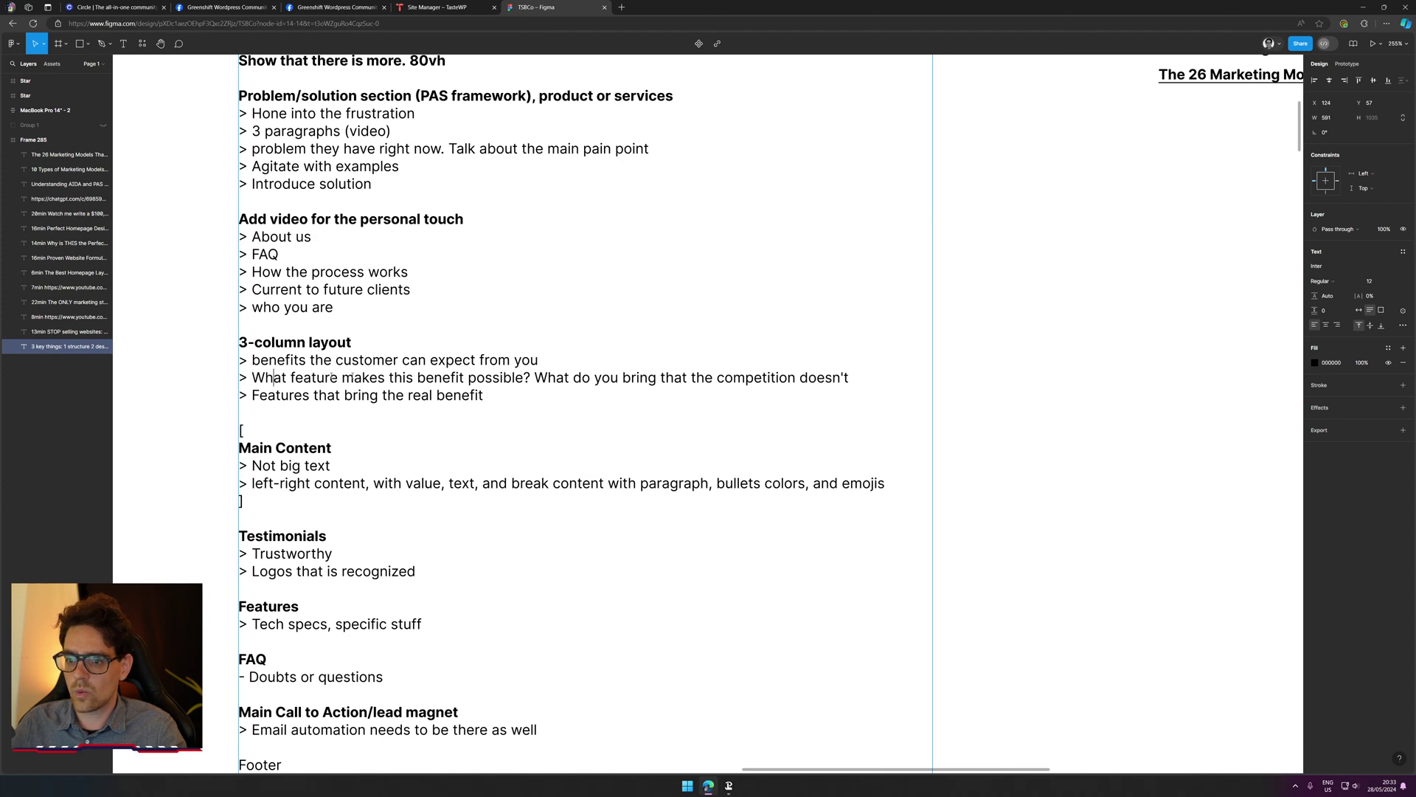
pyautogui.moveTo(333, 377); pyautogui.dragTo(549, 379)
pyautogui.click(801, 386)
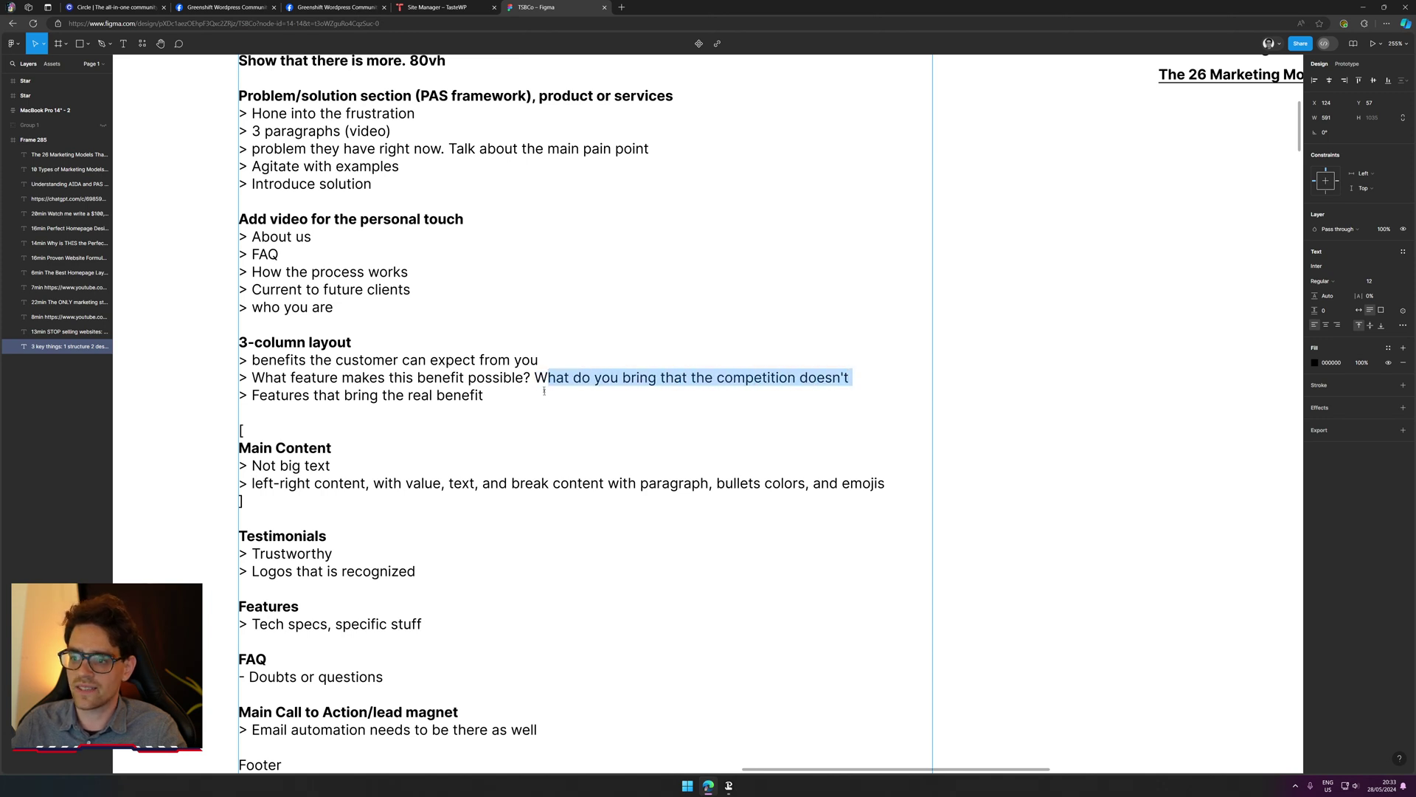
pyautogui.press('Right')
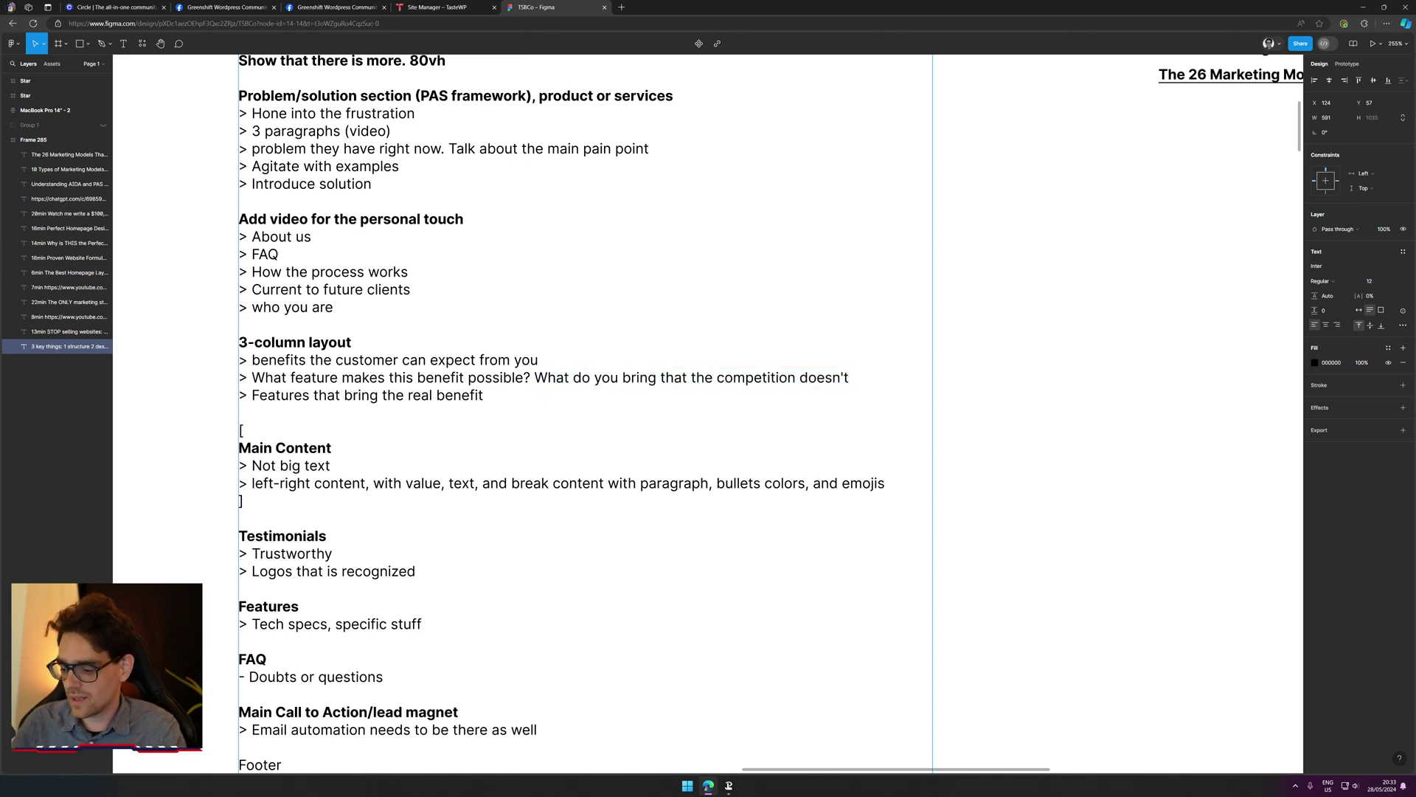
pyautogui.write('?')
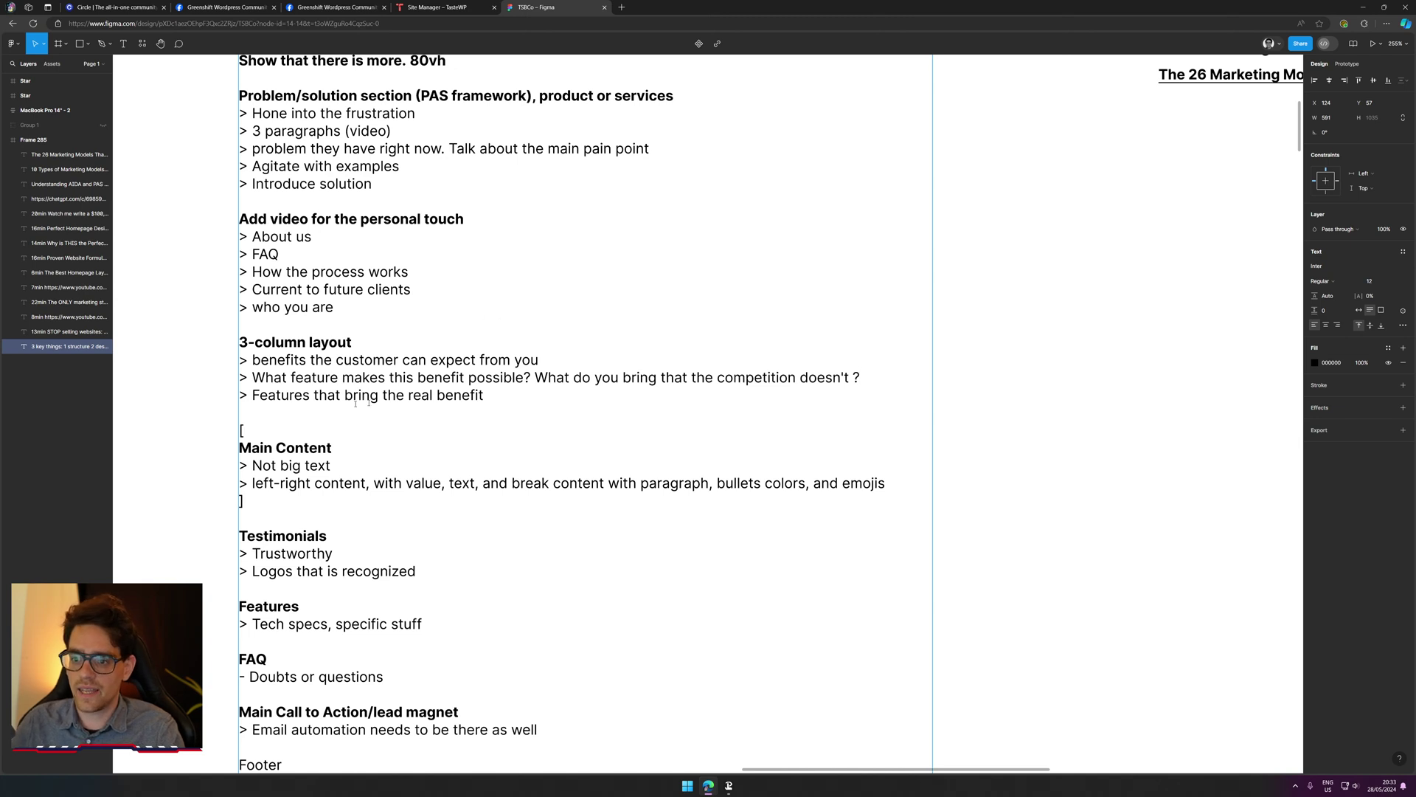
# Step: Review the bracketed "Main Content" notes on text size and left-right content
pyautogui.scroll(-3, 422, 408)
pyautogui.hscroll(-1, 422, 408)
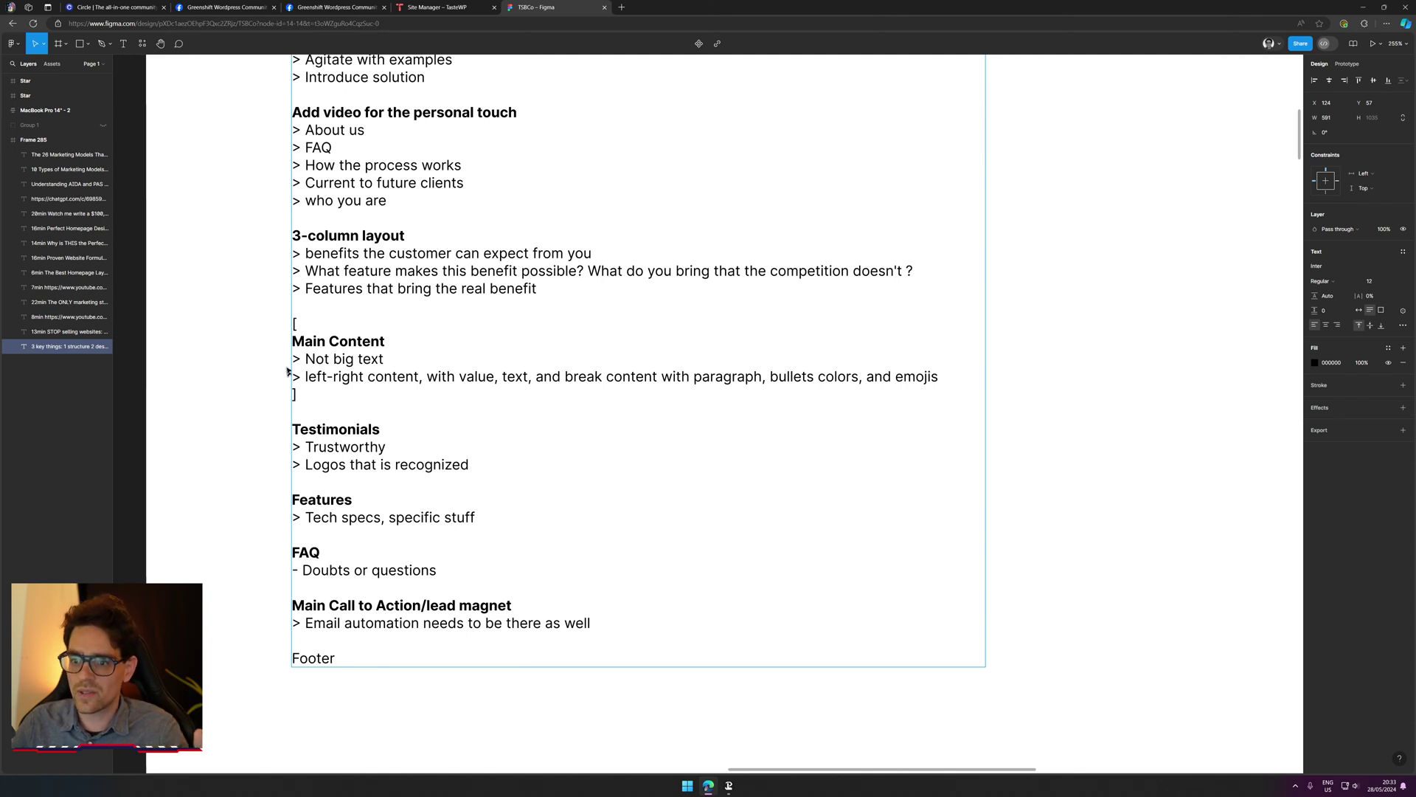
pyautogui.moveTo(292, 341); pyautogui.dragTo(394, 358)
pyautogui.click(383, 430)
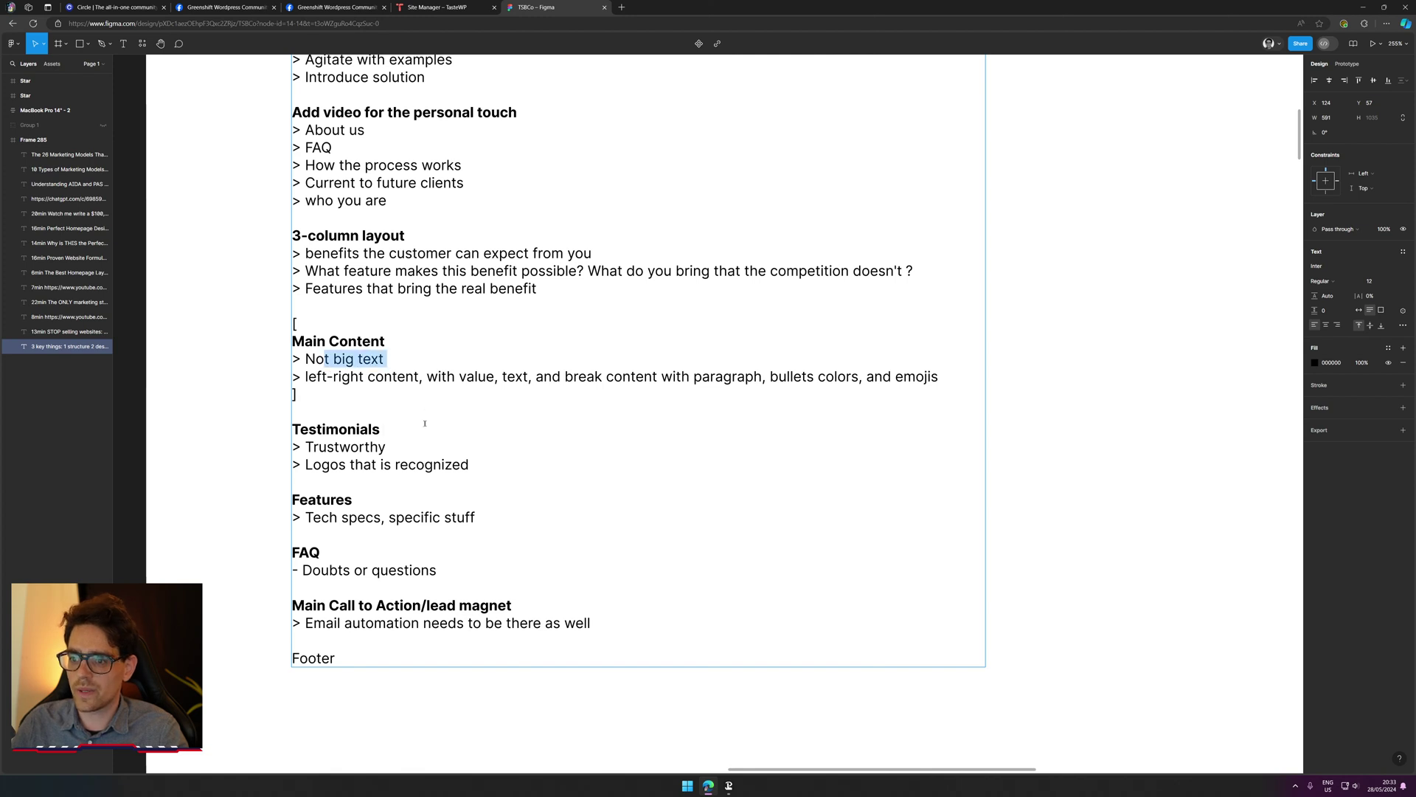
pyautogui.click(317, 376)
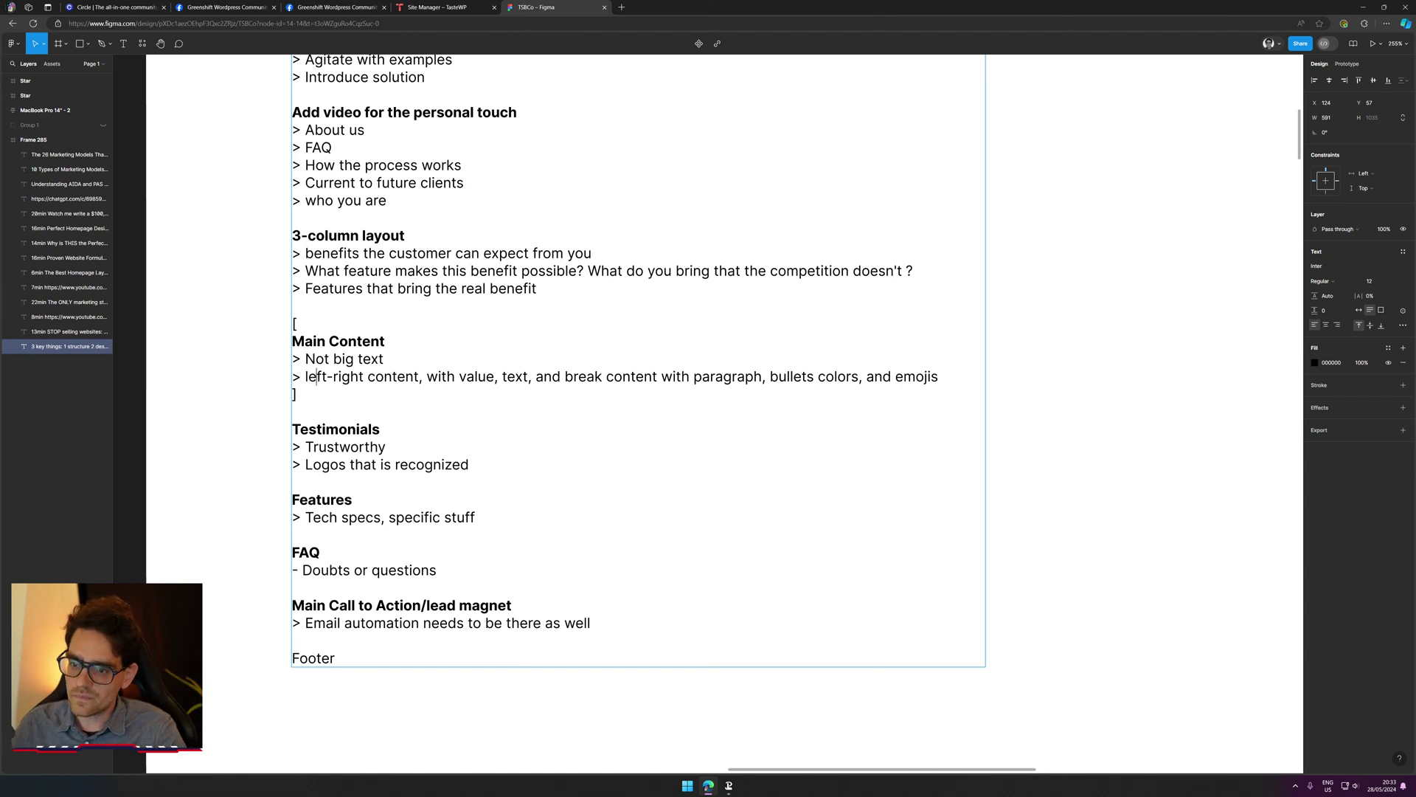
pyautogui.moveTo(295, 411); pyautogui.dragTo(293, 323)
pyautogui.click(329, 358)
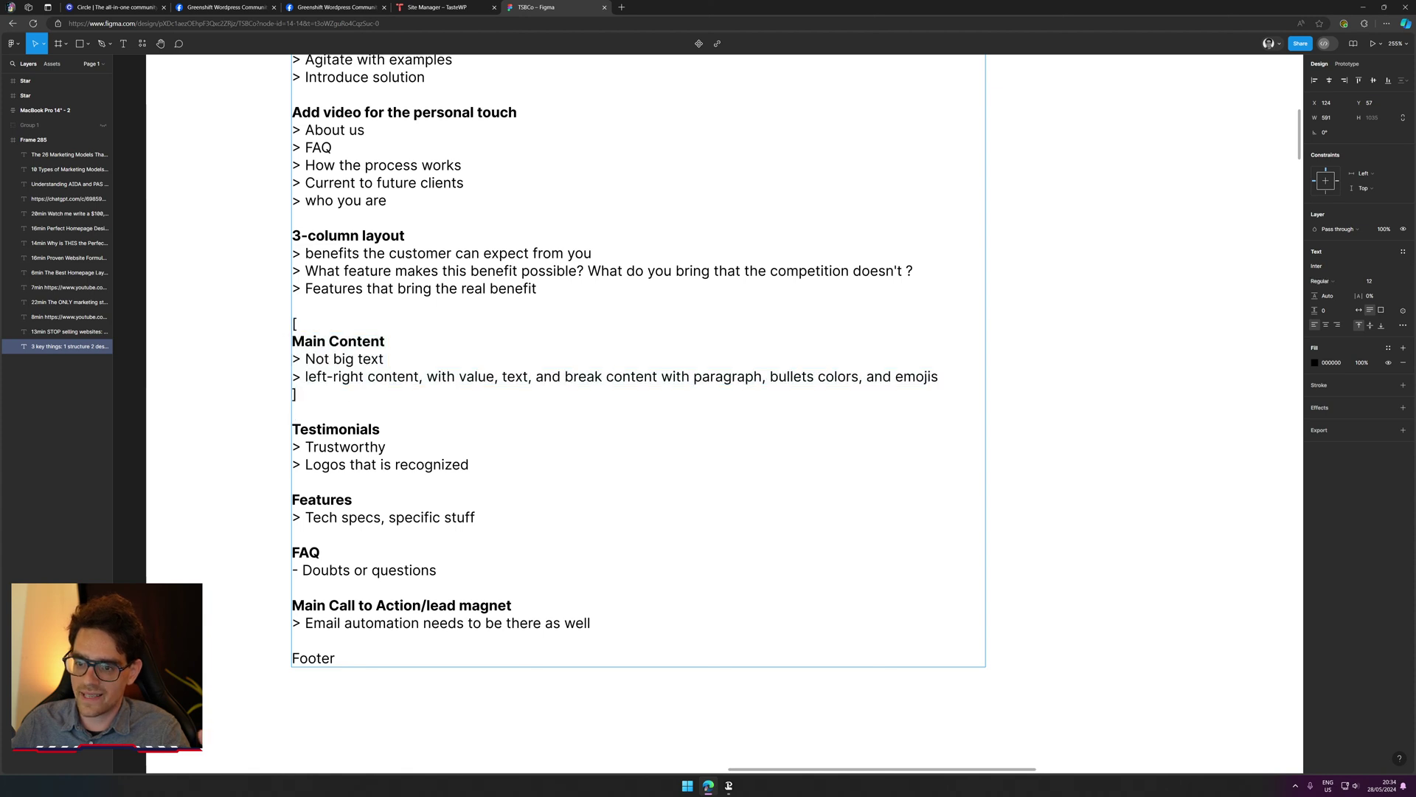
# Step: Review the "Testimonials" notes on trustworthiness and recognized logos
pyautogui.click(356, 428)
pyautogui.scroll(-1, 406, 413)
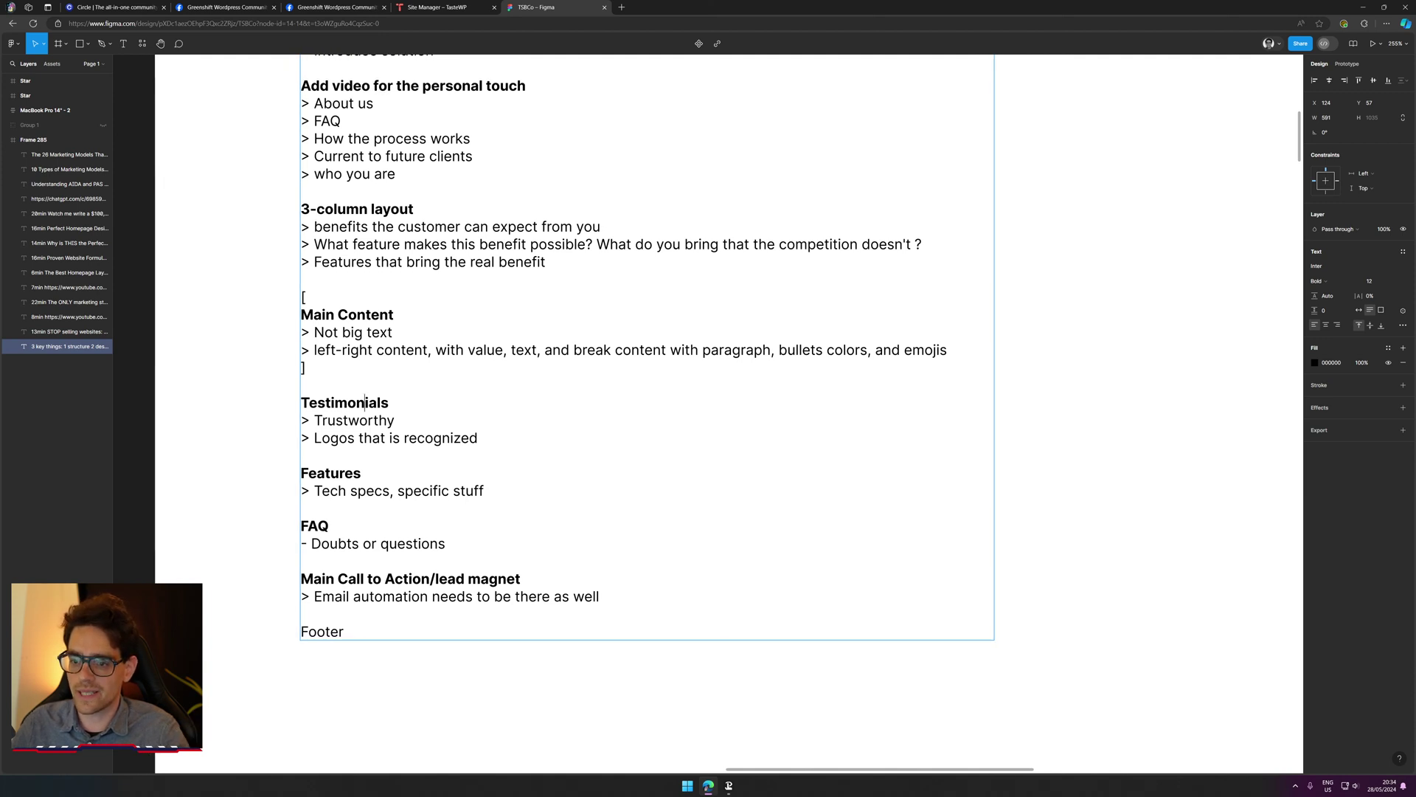
pyautogui.doubleClick(366, 422)
pyautogui.click(310, 430)
pyautogui.hotkey('shift', 'End')
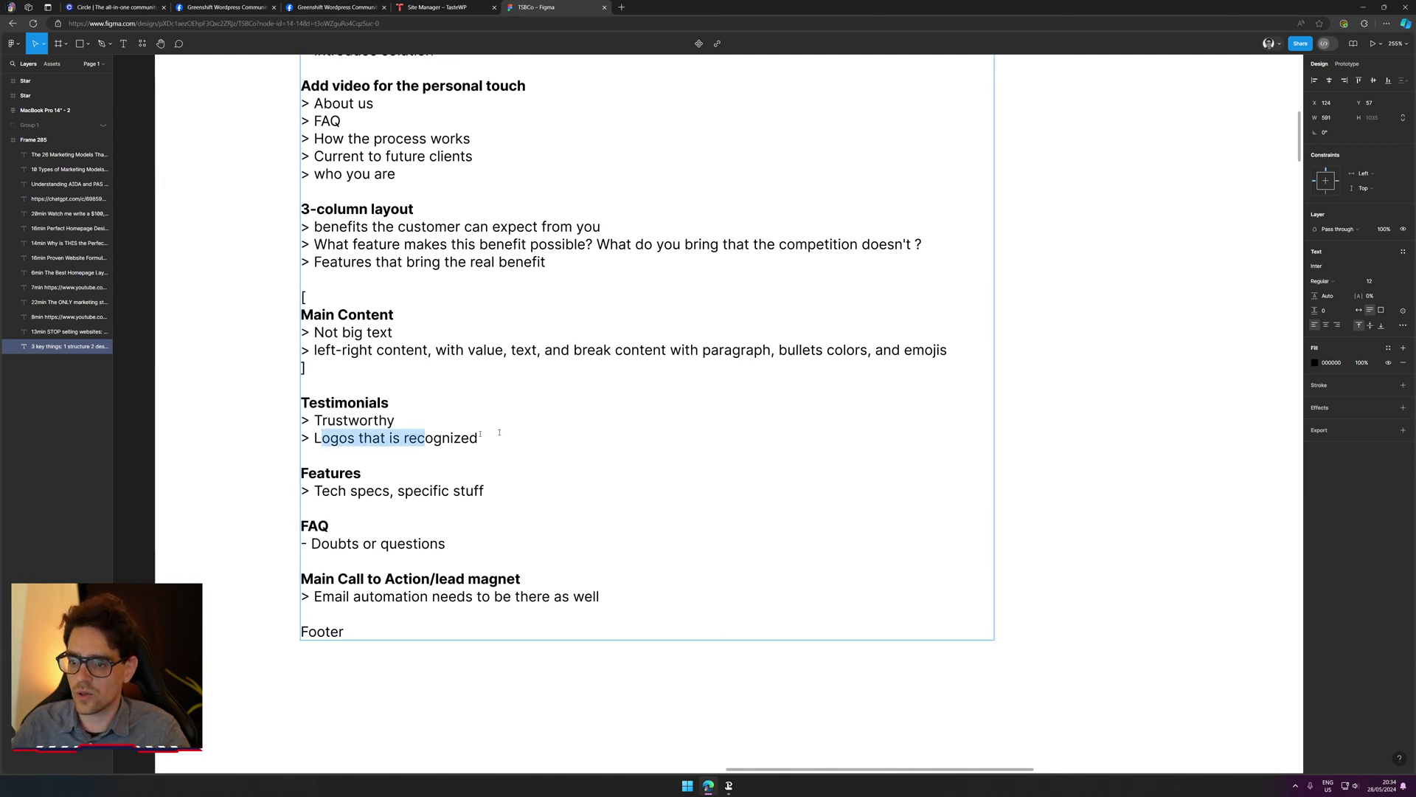
pyautogui.hotkey('shift', 'Home')
pyautogui.press('End')
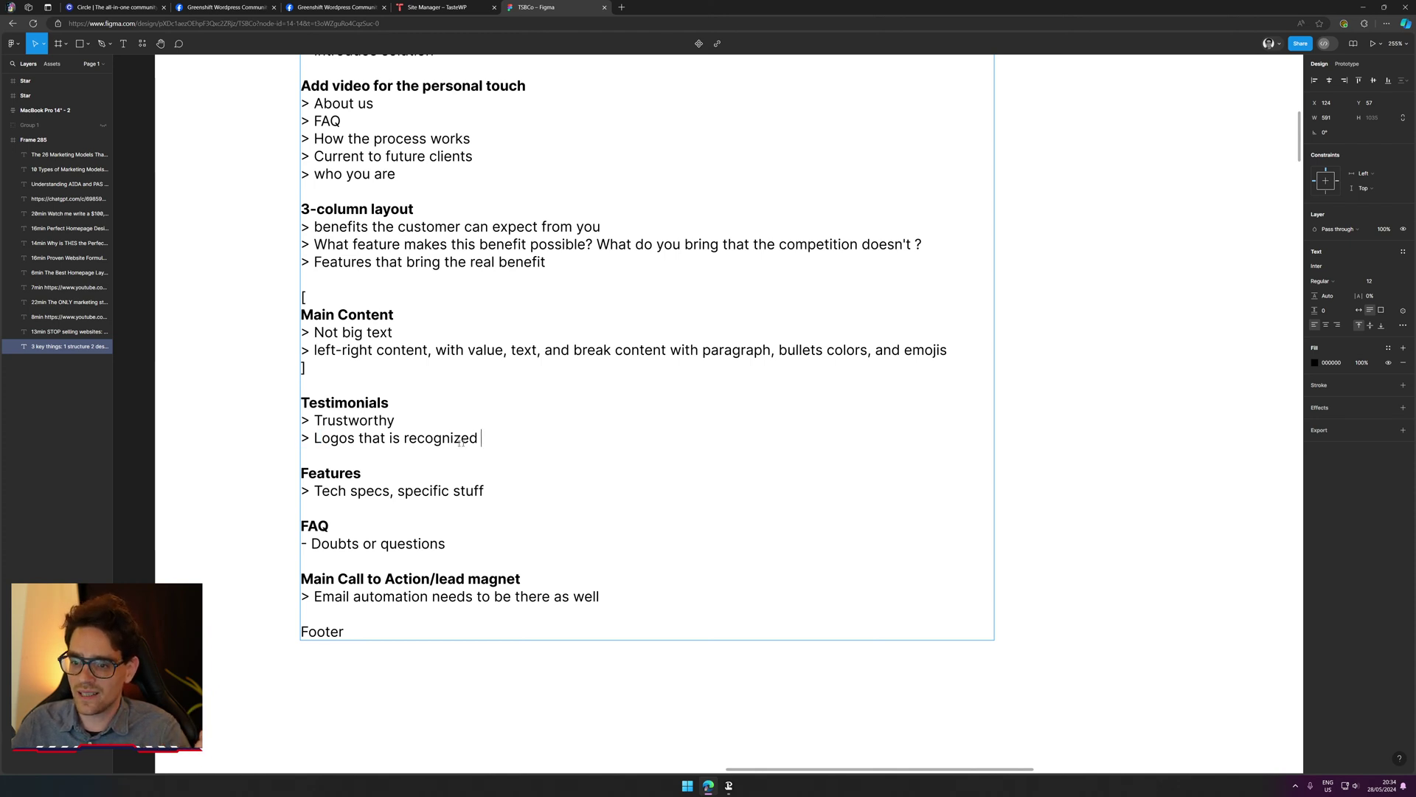
pyautogui.hotkey('shift', 'Up')
pyautogui.hotkey('shift', 'Home')
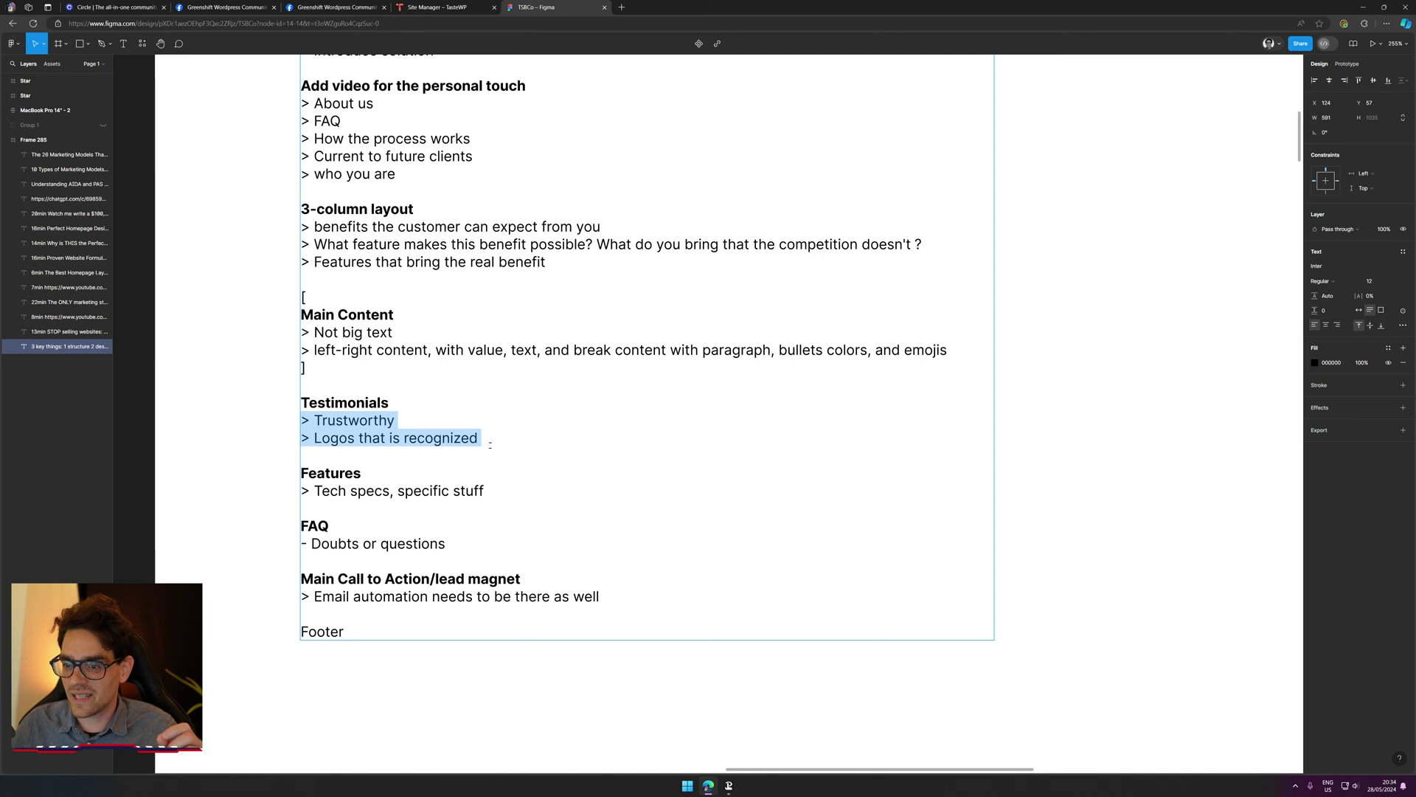
# Step: Add a bullet "> TIP: write testimonial yourself, and ask for approval" at the end of the Testimonials list
pyautogui.click(490, 441)
pyautogui.press('Return')
pyautogui.write('> ')
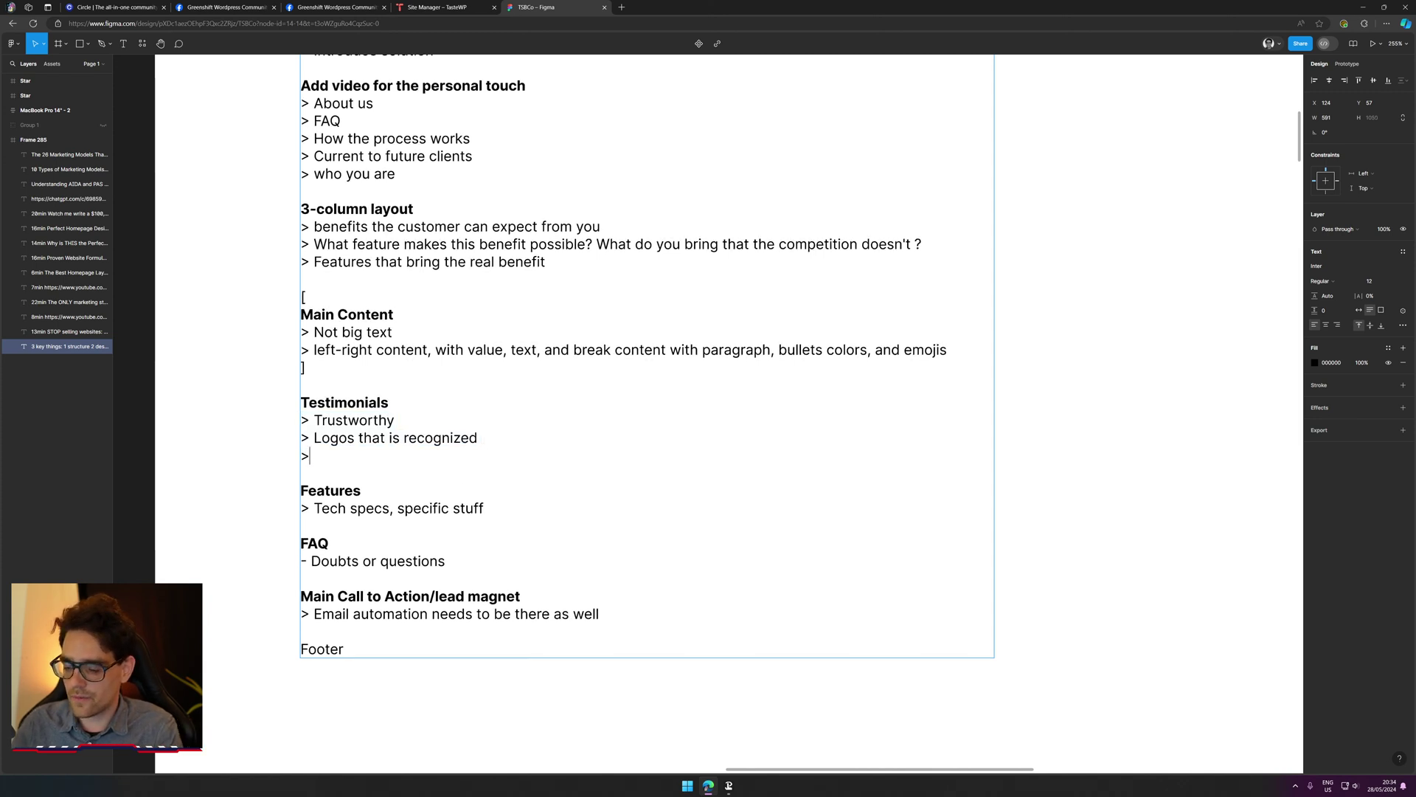
pyautogui.write('TIP:')
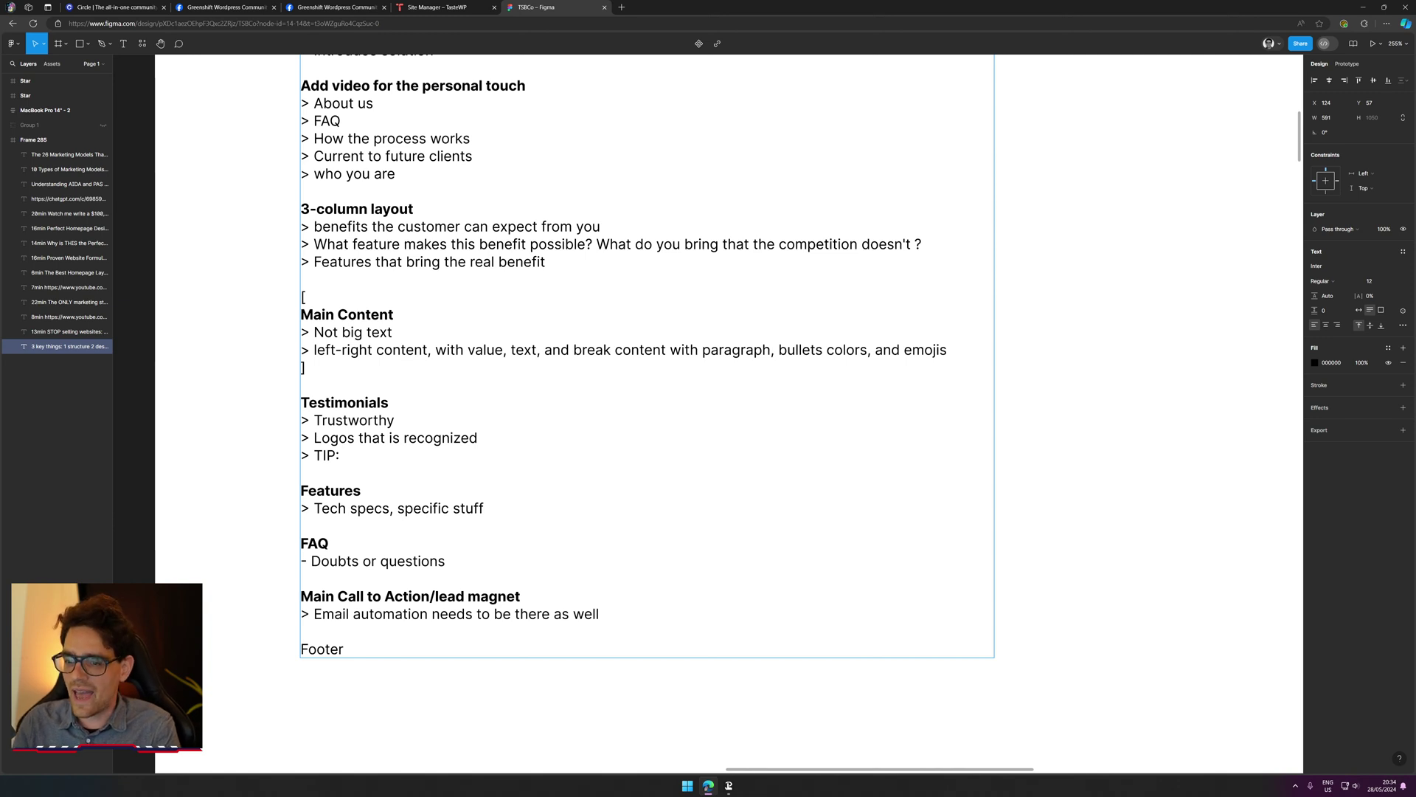
pyautogui.write(' write tr')
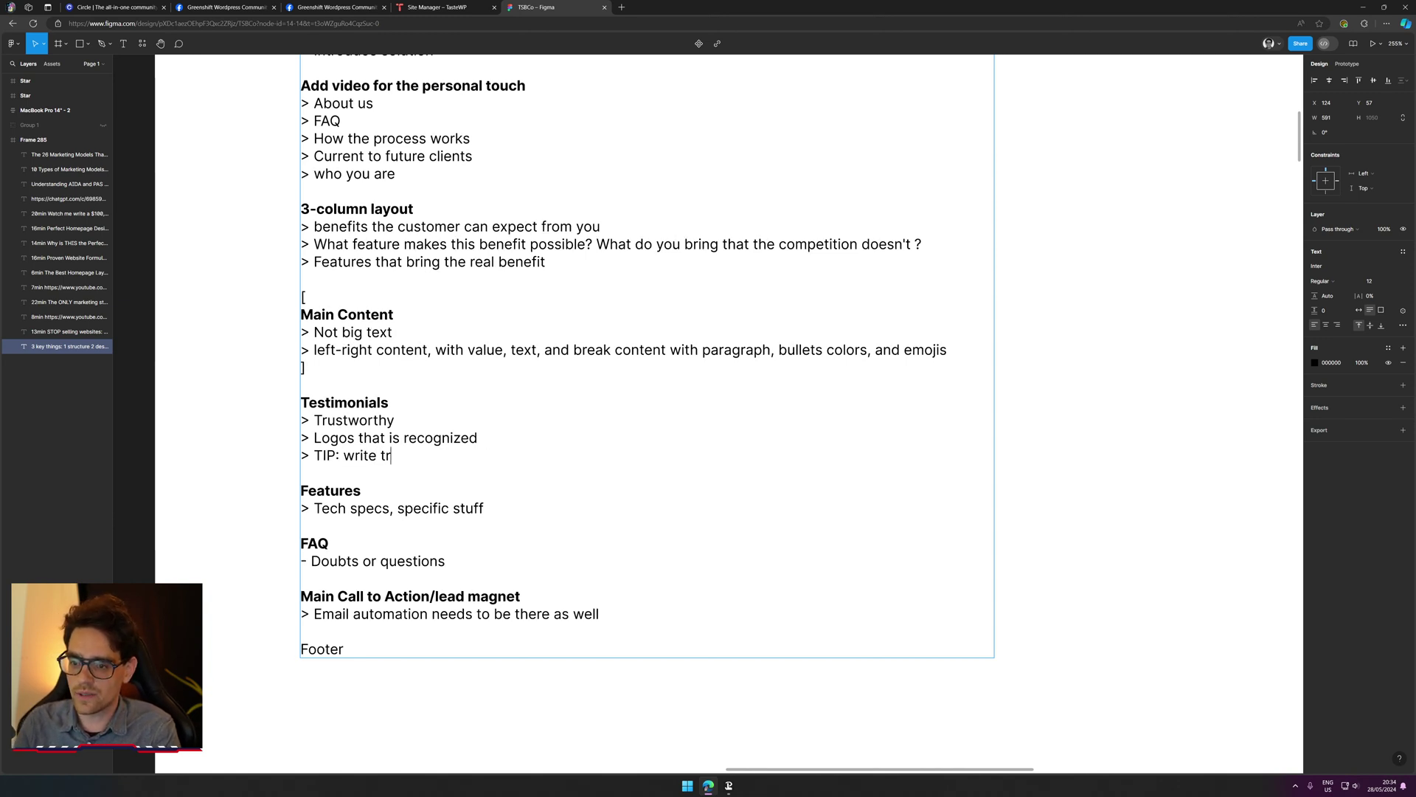
pyautogui.press('BackSpace')
pyautogui.write('est')
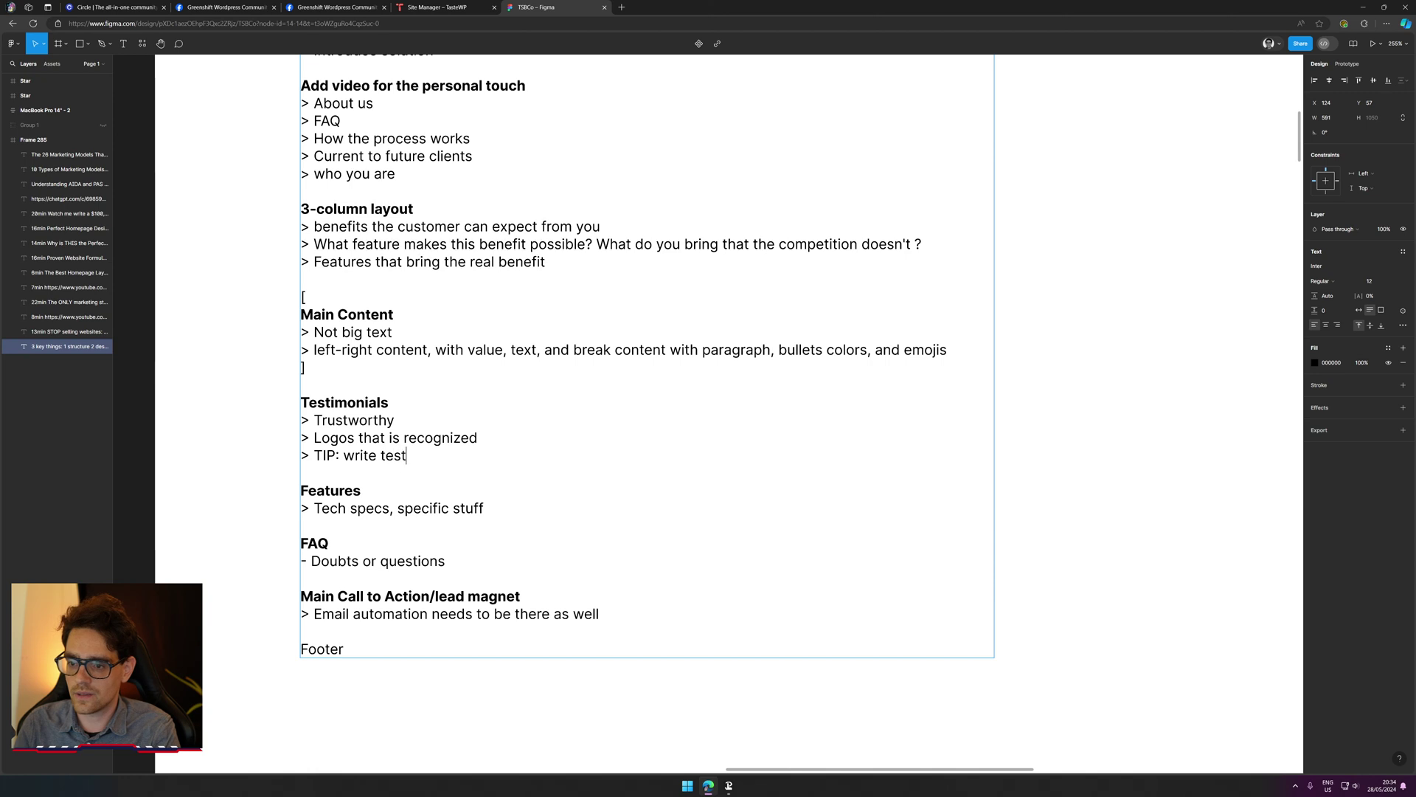
pyautogui.write('imonial y')
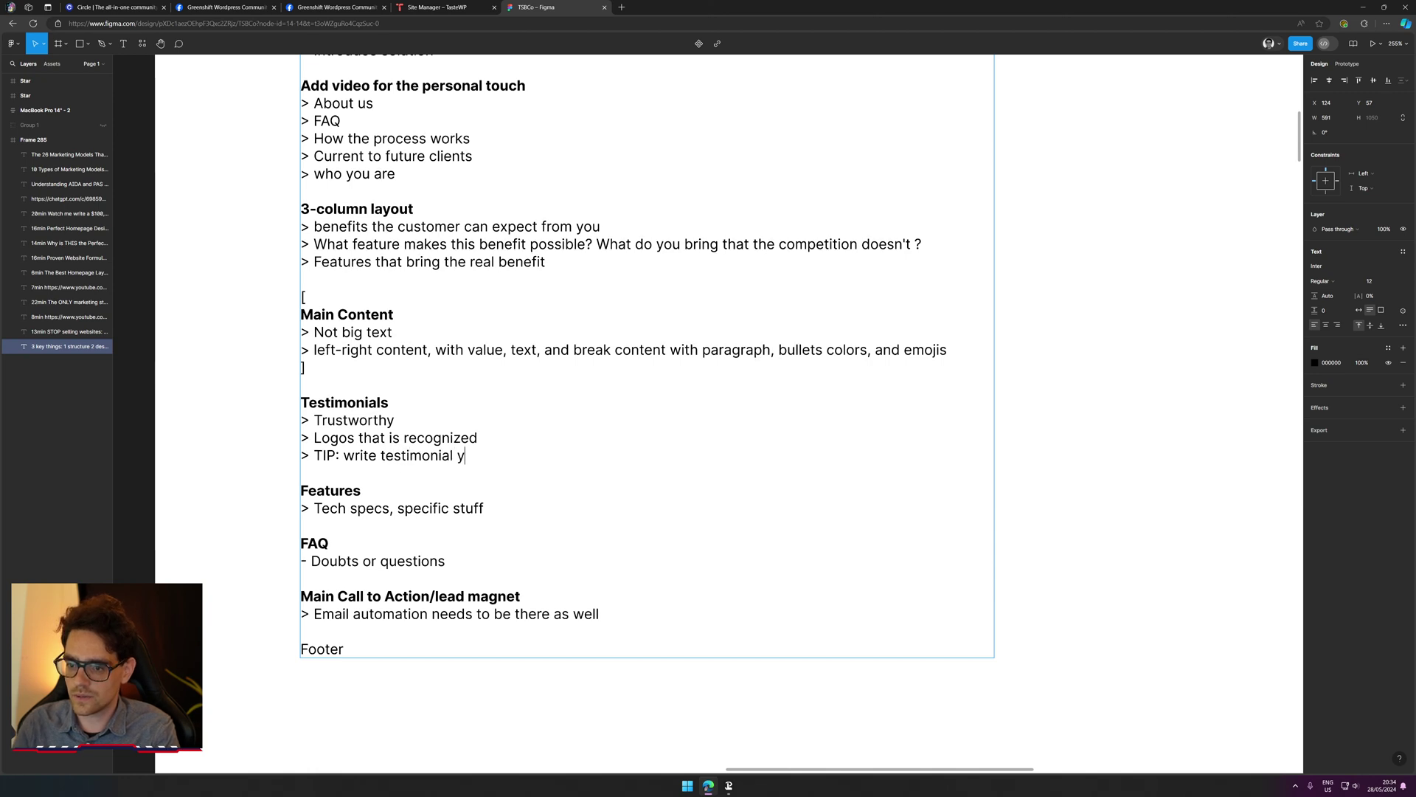
pyautogui.write('ourself, adn')
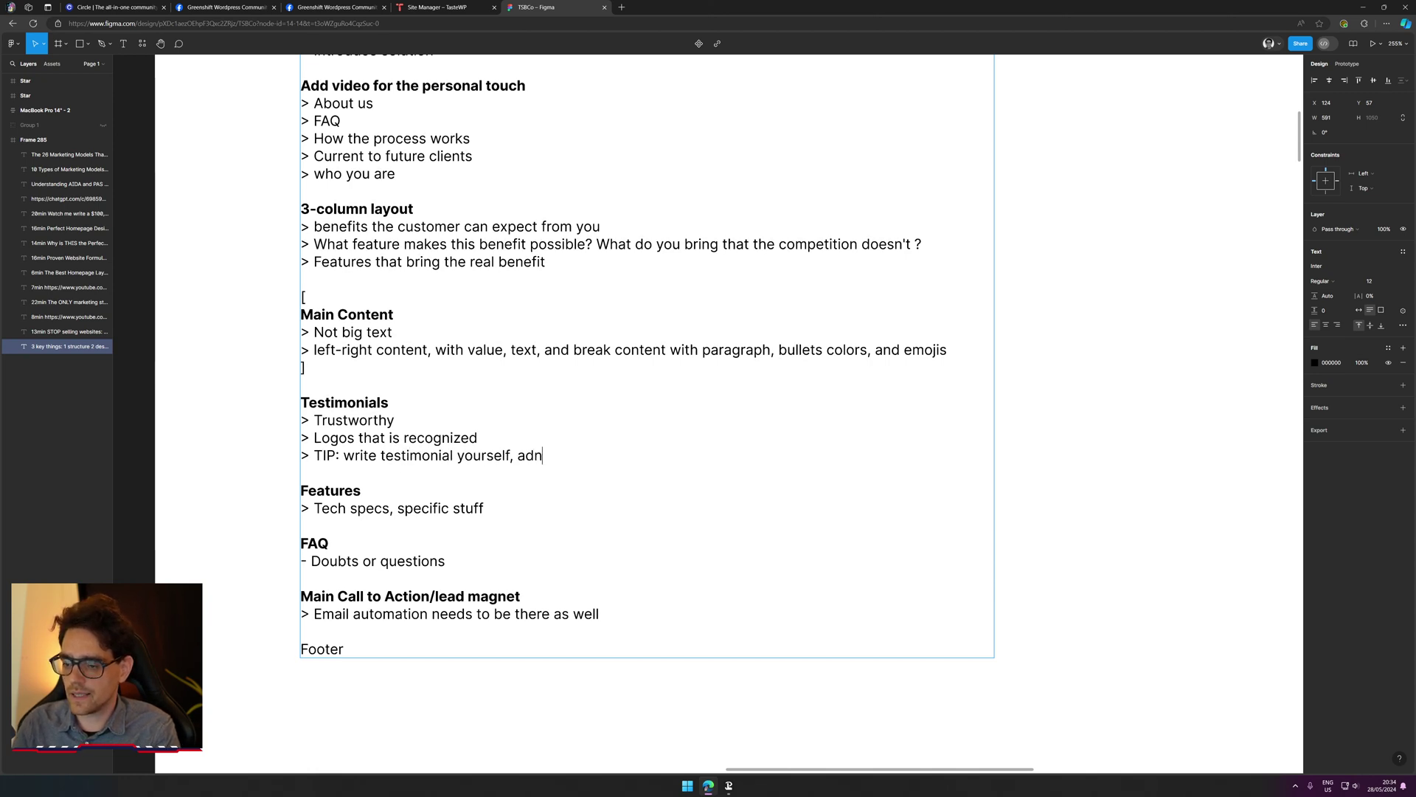
pyautogui.press('BackSpace')
pyautogui.press('BackSpace')
pyautogui.write('nd ask for approval')
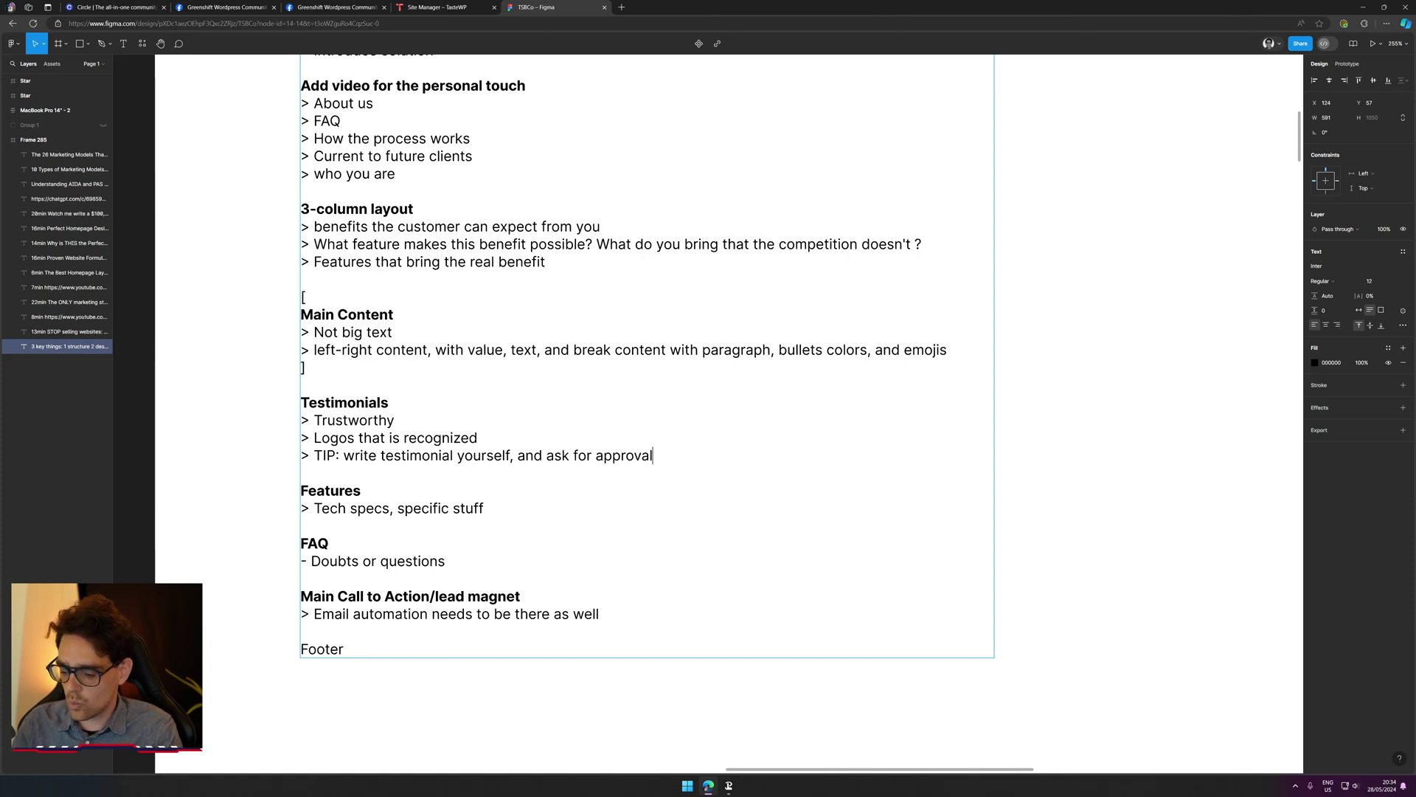
pyautogui.write('.')
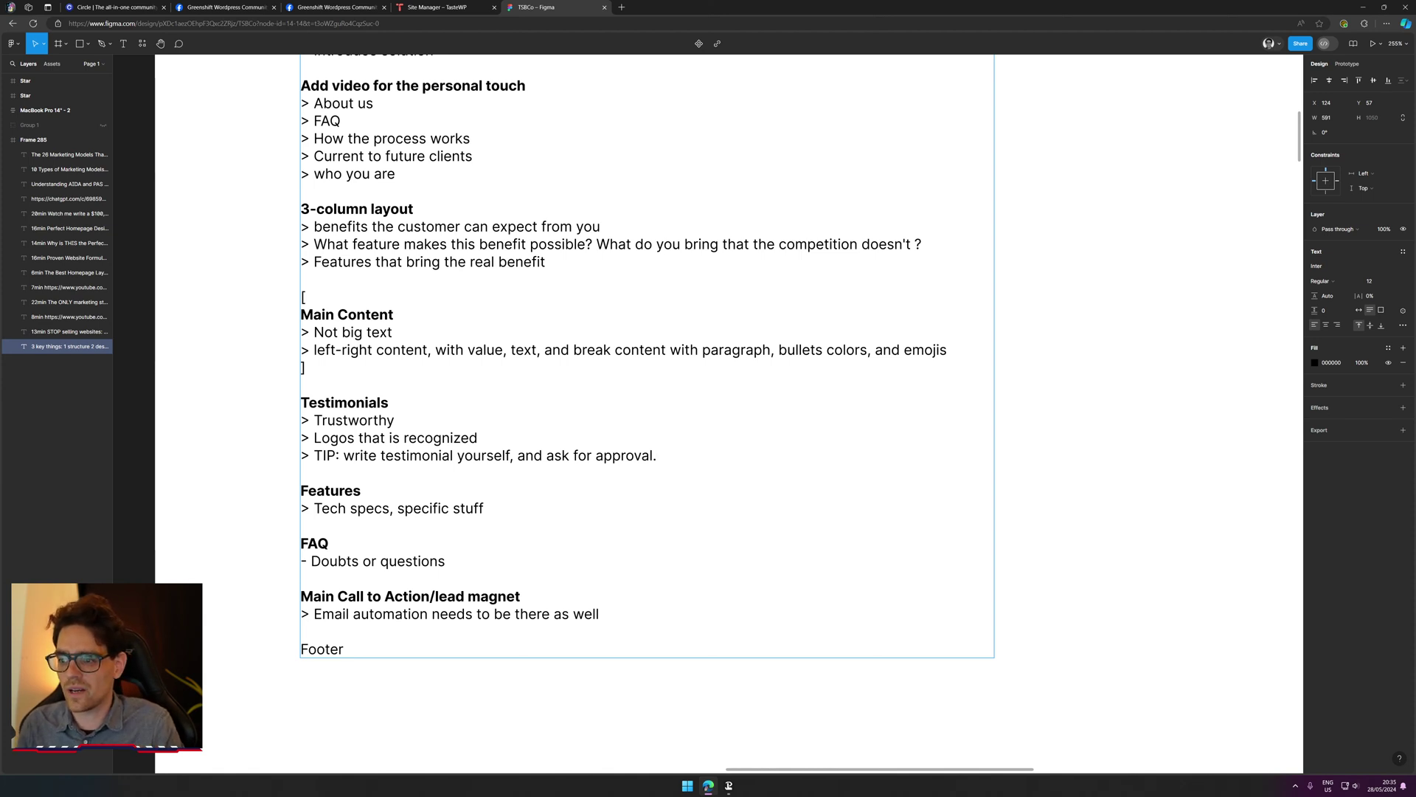
pyautogui.press('BackSpace')
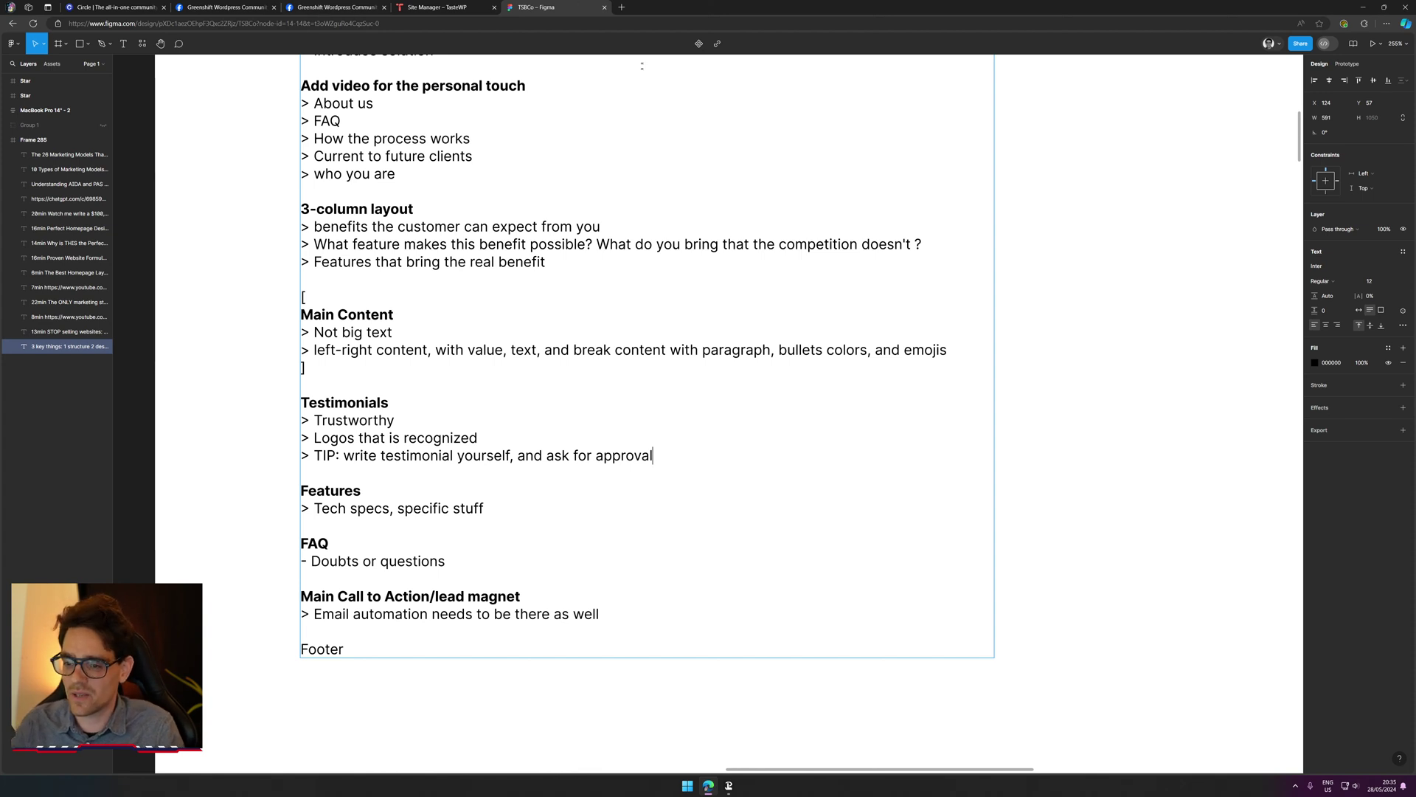
# Step: Add a bullet "> Bonus: Video of client" below the TIP line under Testimonials
pyautogui.moveTo(400, 456); pyautogui.dragTo(653, 456)
pyautogui.click(481, 437)
pyautogui.click(653, 456)
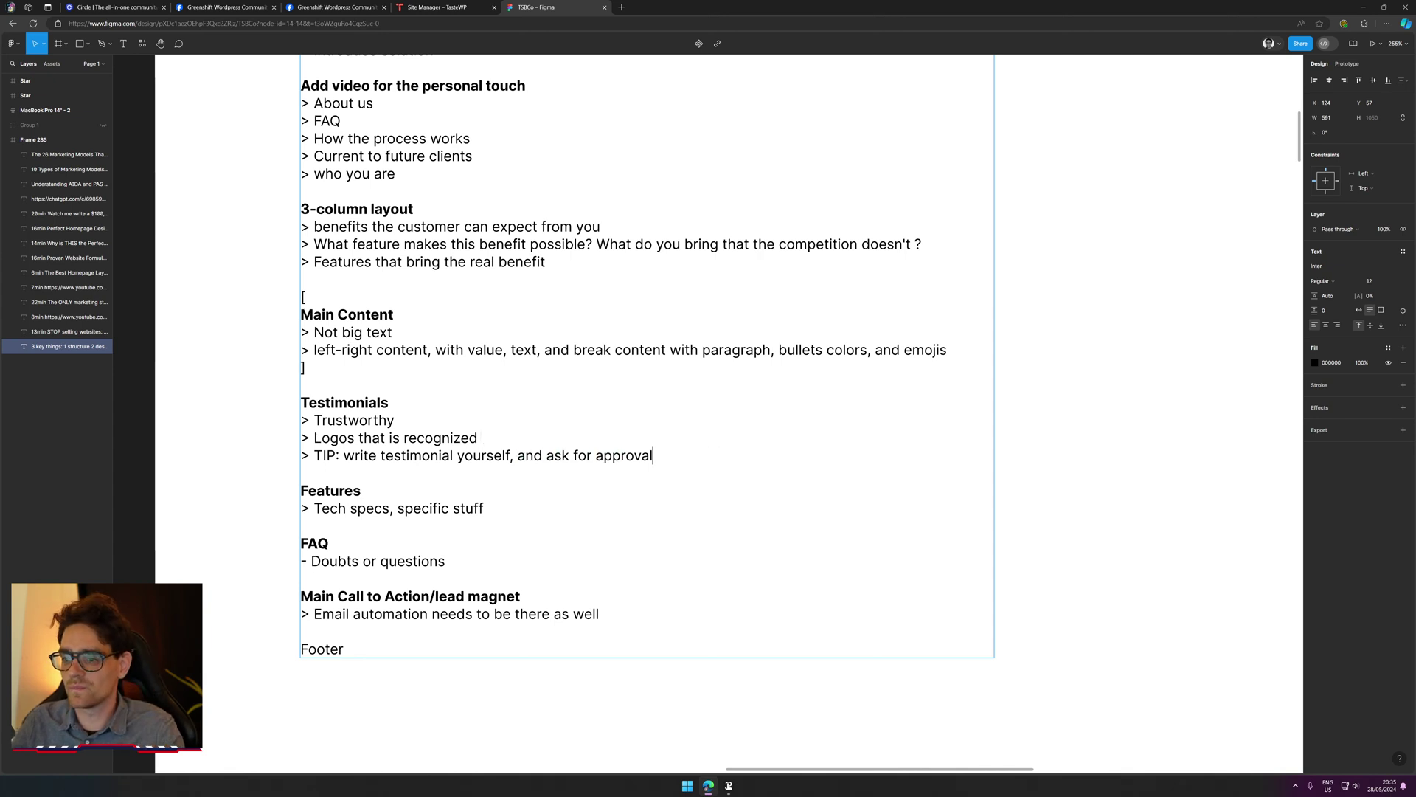
pyautogui.press('Return')
pyautogui.write('>')
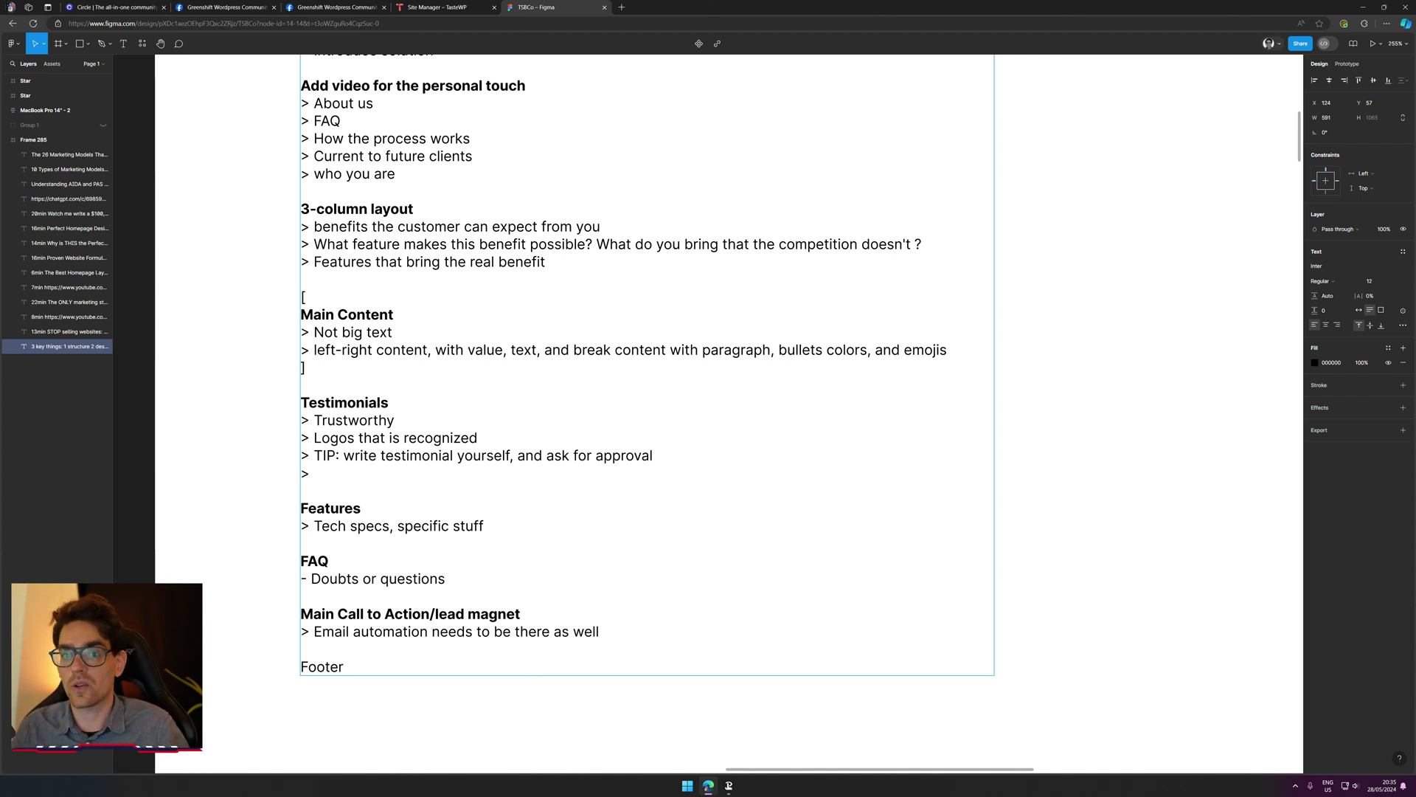
pyautogui.write('Bon')
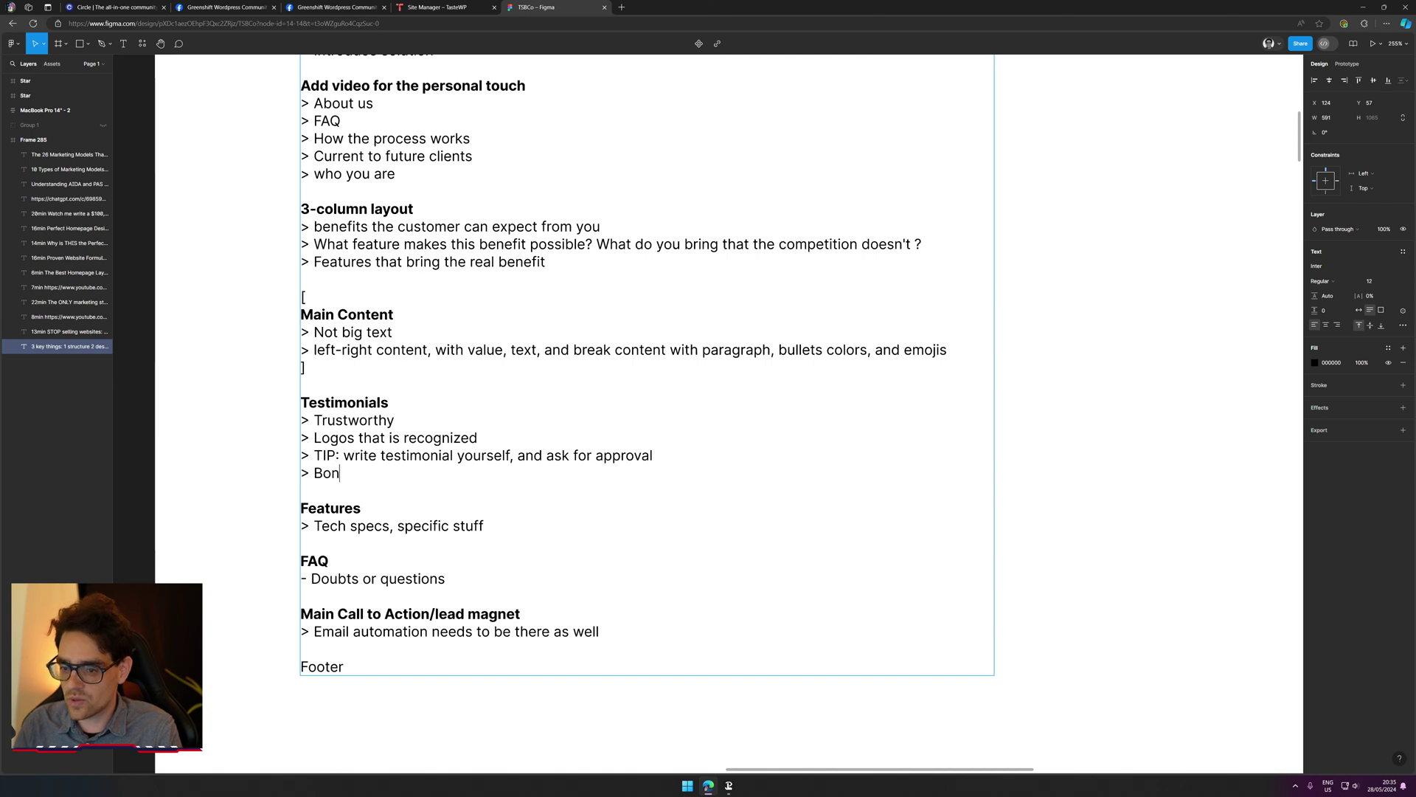
pyautogui.write('us : V')
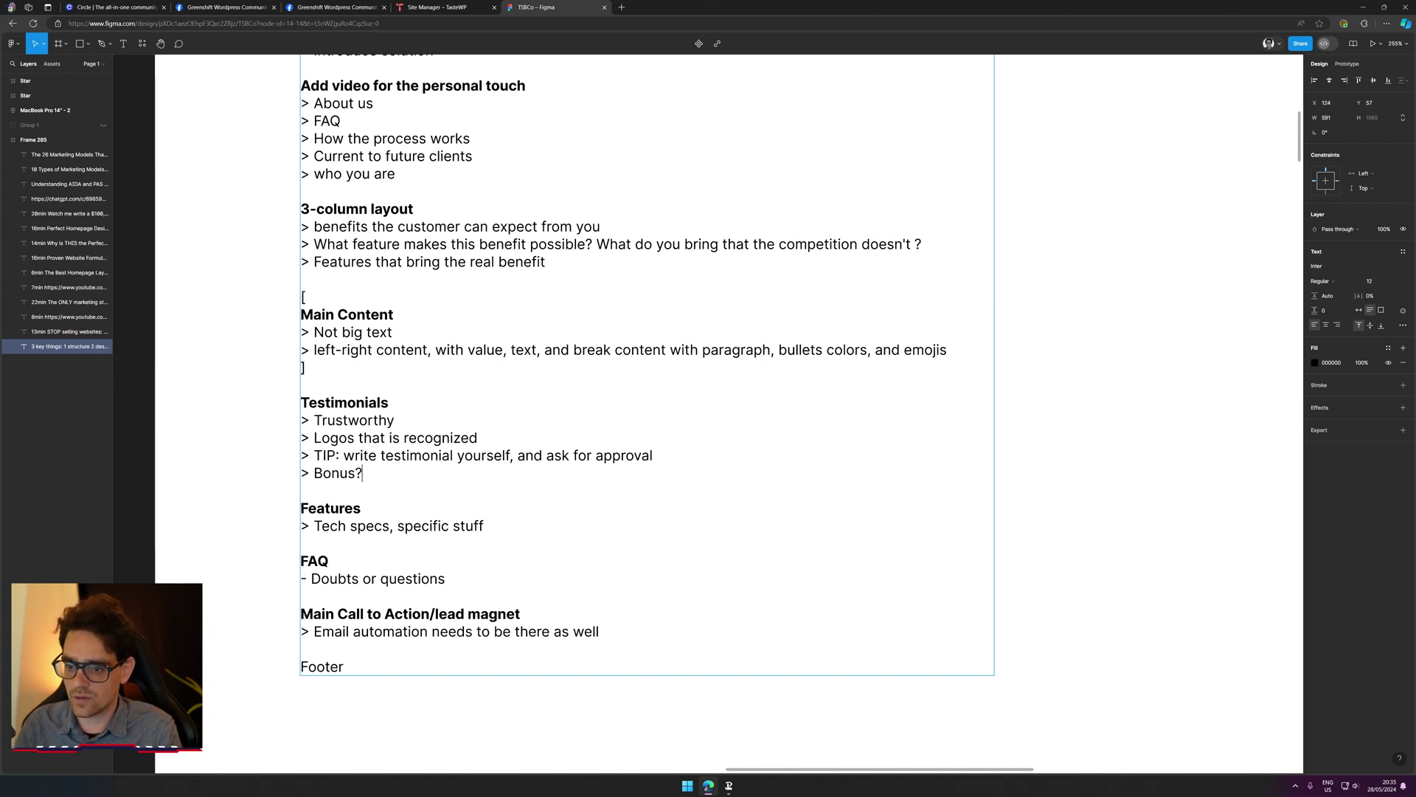
pyautogui.write('ideo of client')
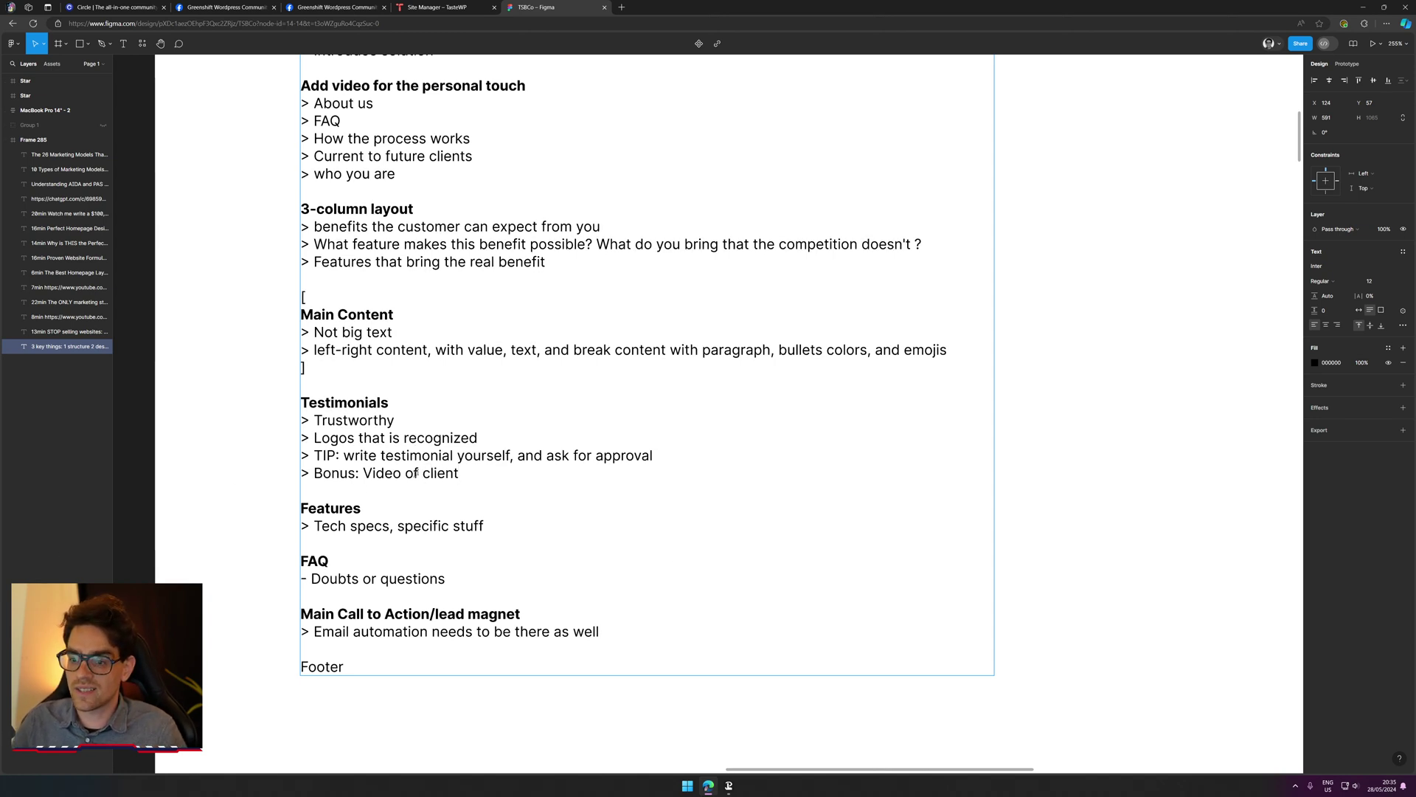
pyautogui.moveTo(354, 455); pyautogui.dragTo(543, 455)
pyautogui.click(459, 473)
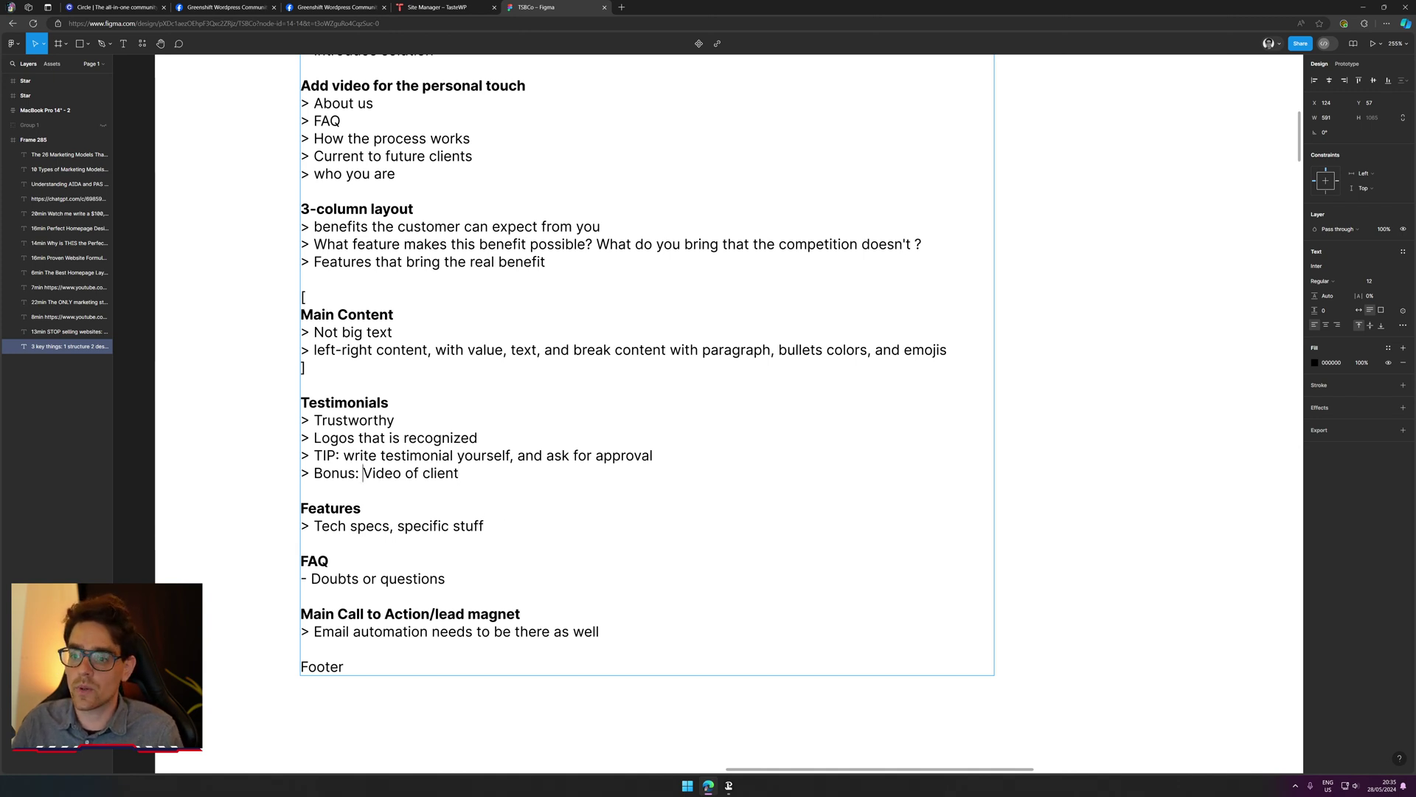
# Step: Change "Video" to lowercase "video" in the Bonus bullet under Testimonials
pyautogui.click(363, 473)
pyautogui.press('Delete')
pyautogui.write('v')
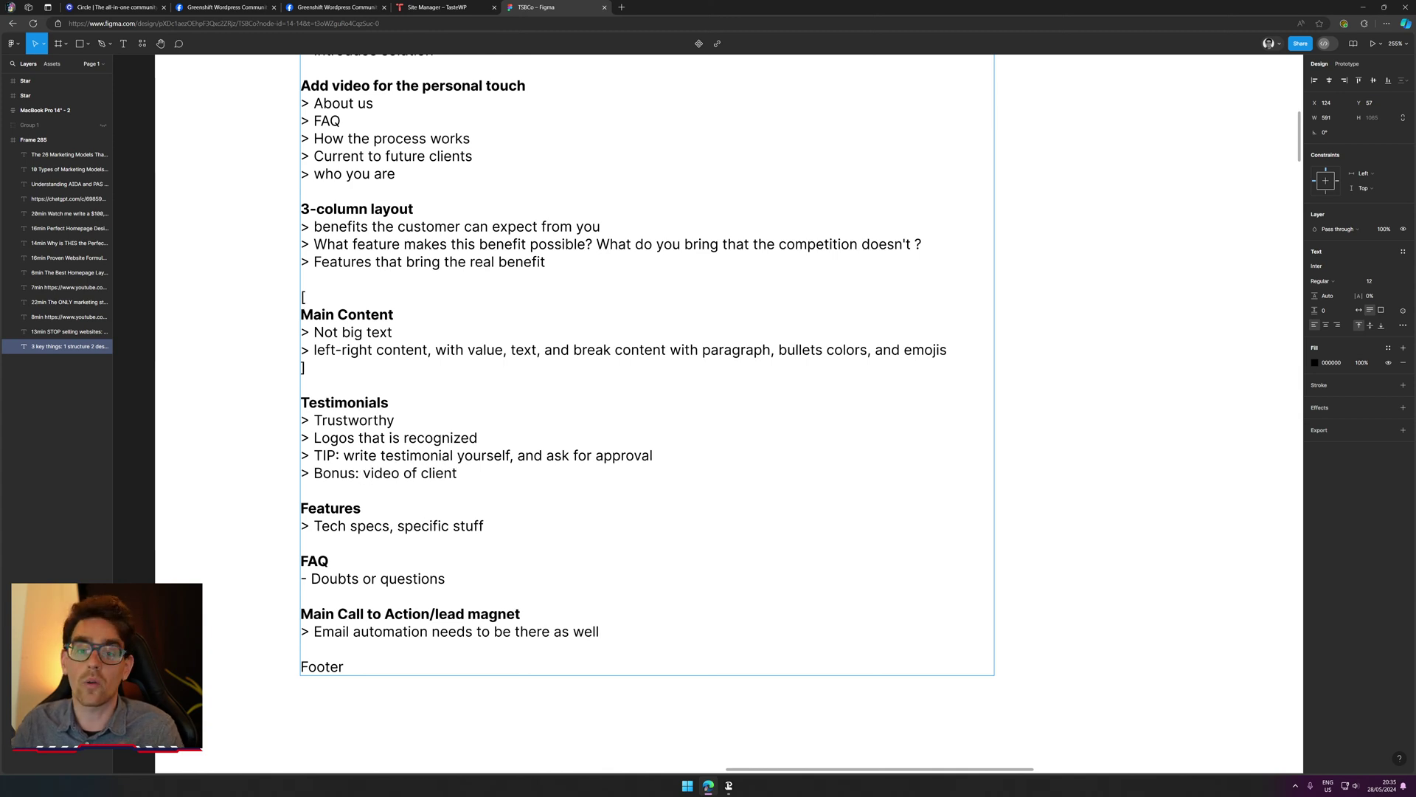
pyautogui.moveTo(457, 473); pyautogui.dragTo(355, 472)
pyautogui.click(509, 473)
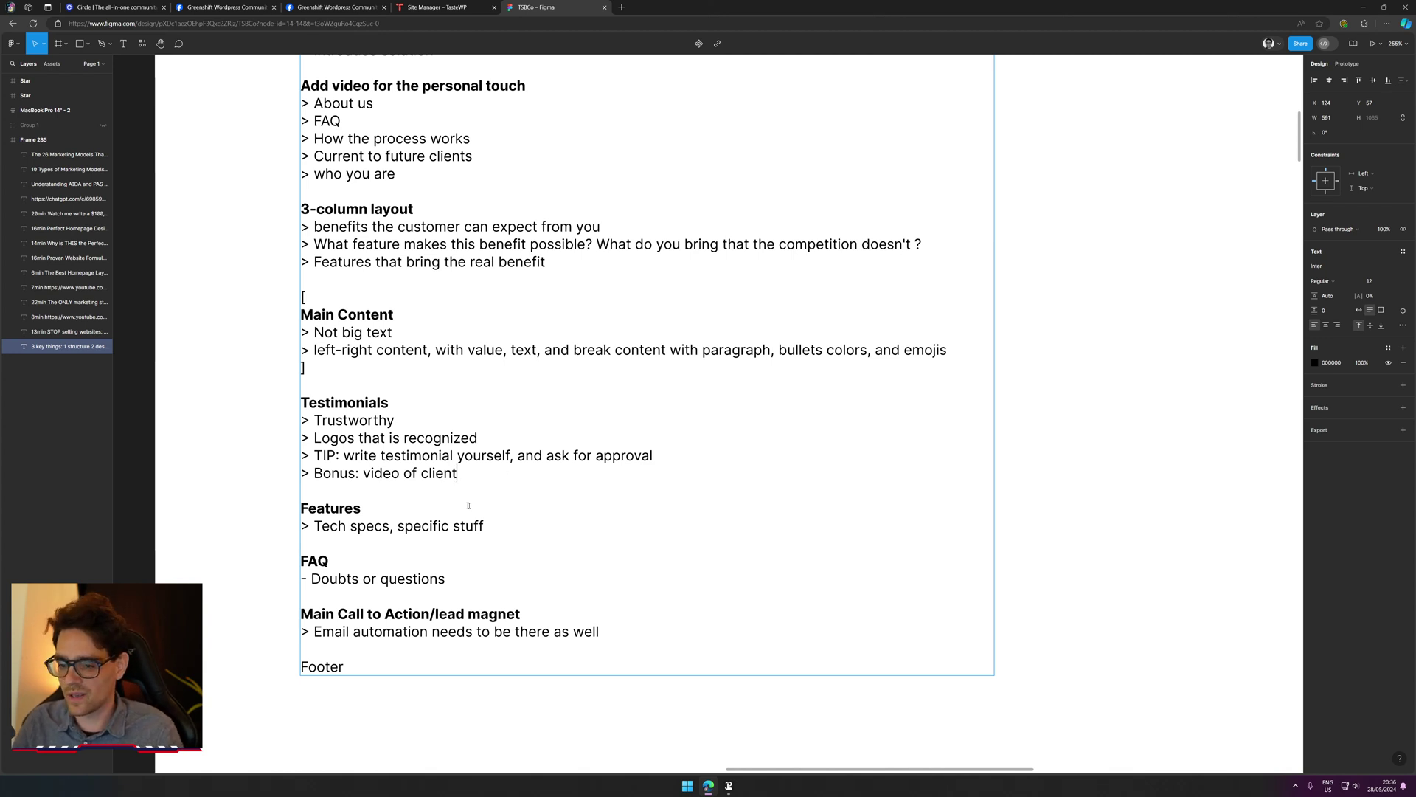
# Step: Review the "Features" note on tech specs and the "FAQ" note on doubts or questions
pyautogui.scroll(-3, 583, 339)
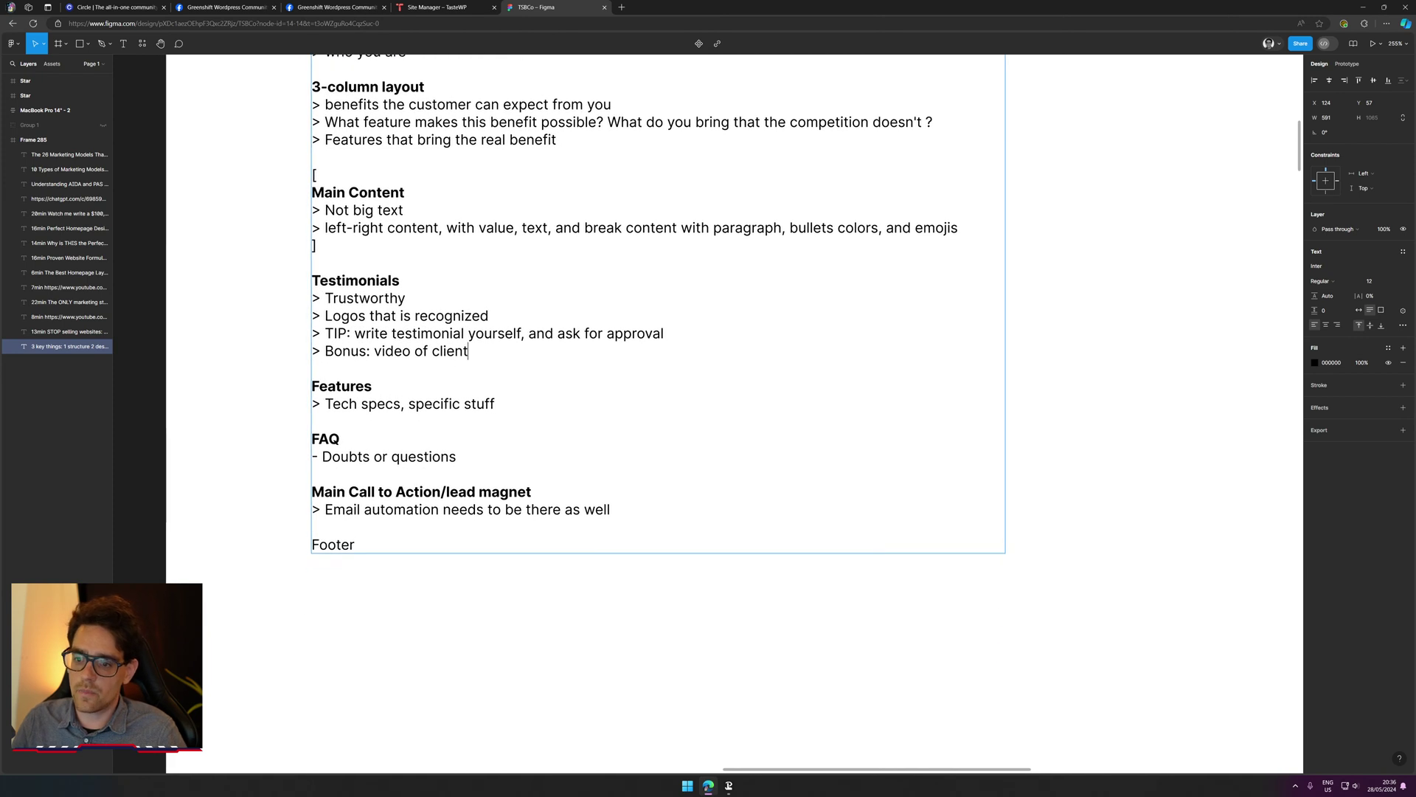
pyautogui.moveTo(325, 403); pyautogui.dragTo(499, 403)
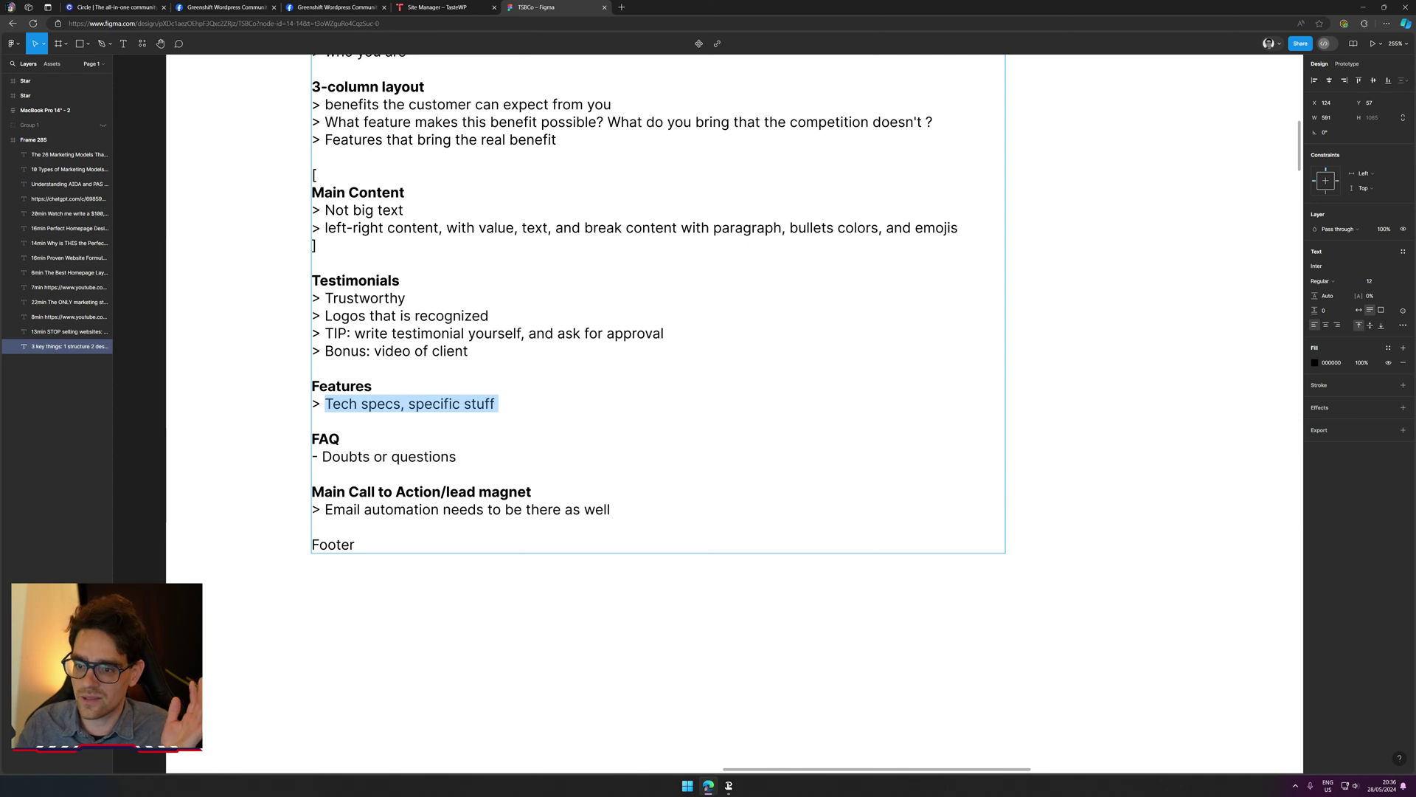
pyautogui.moveTo(480, 439); pyautogui.dragTo(504, 426)
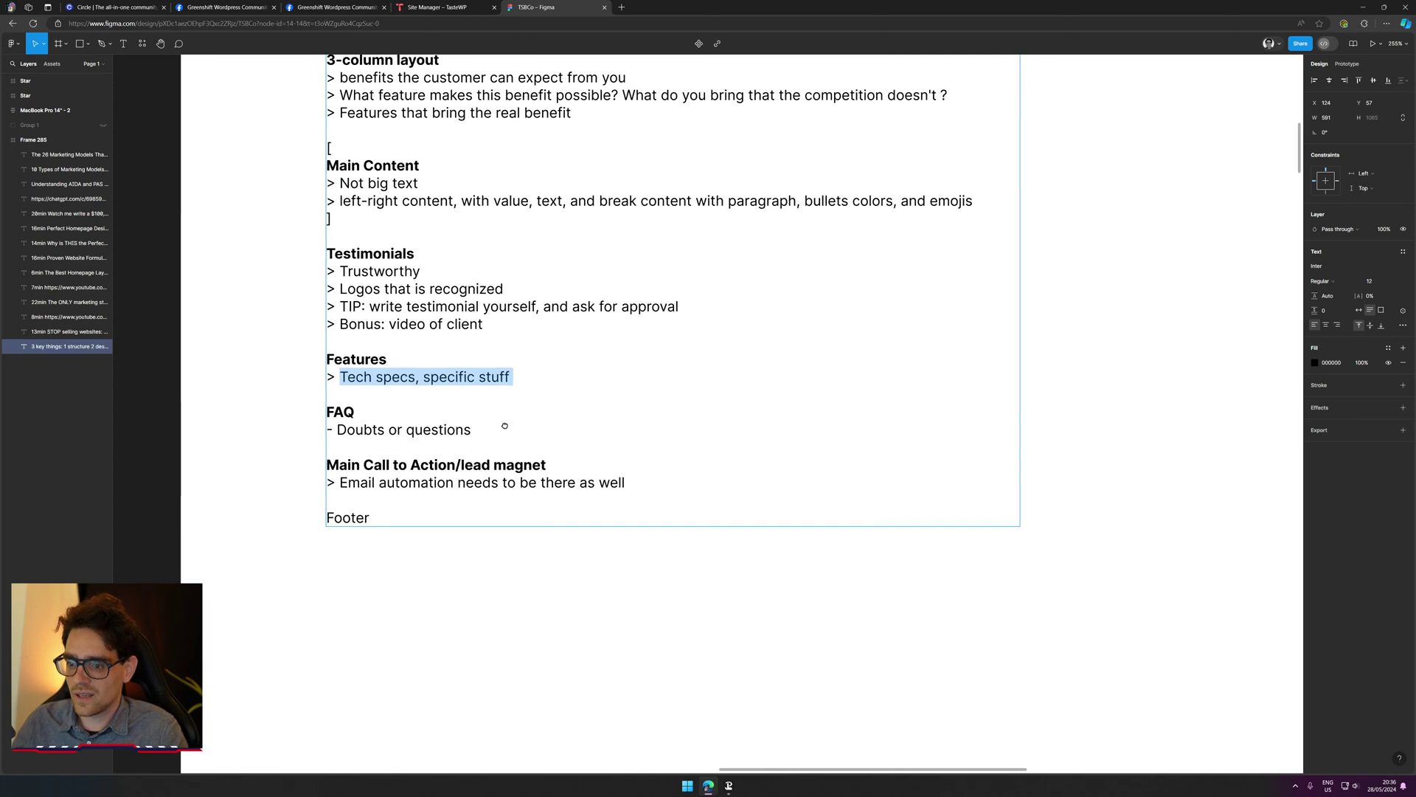
pyautogui.doubleClick(340, 412)
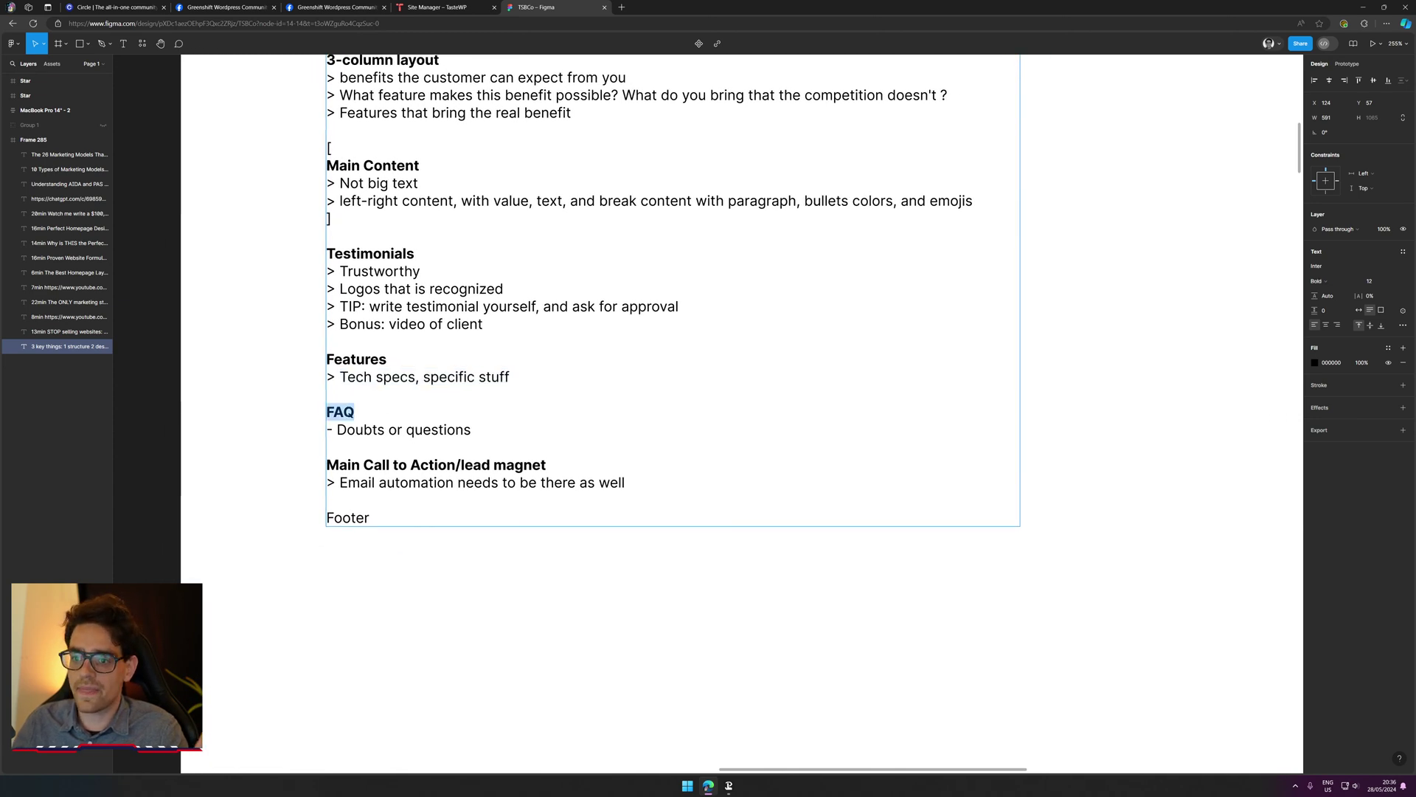
pyautogui.doubleClick(360, 429)
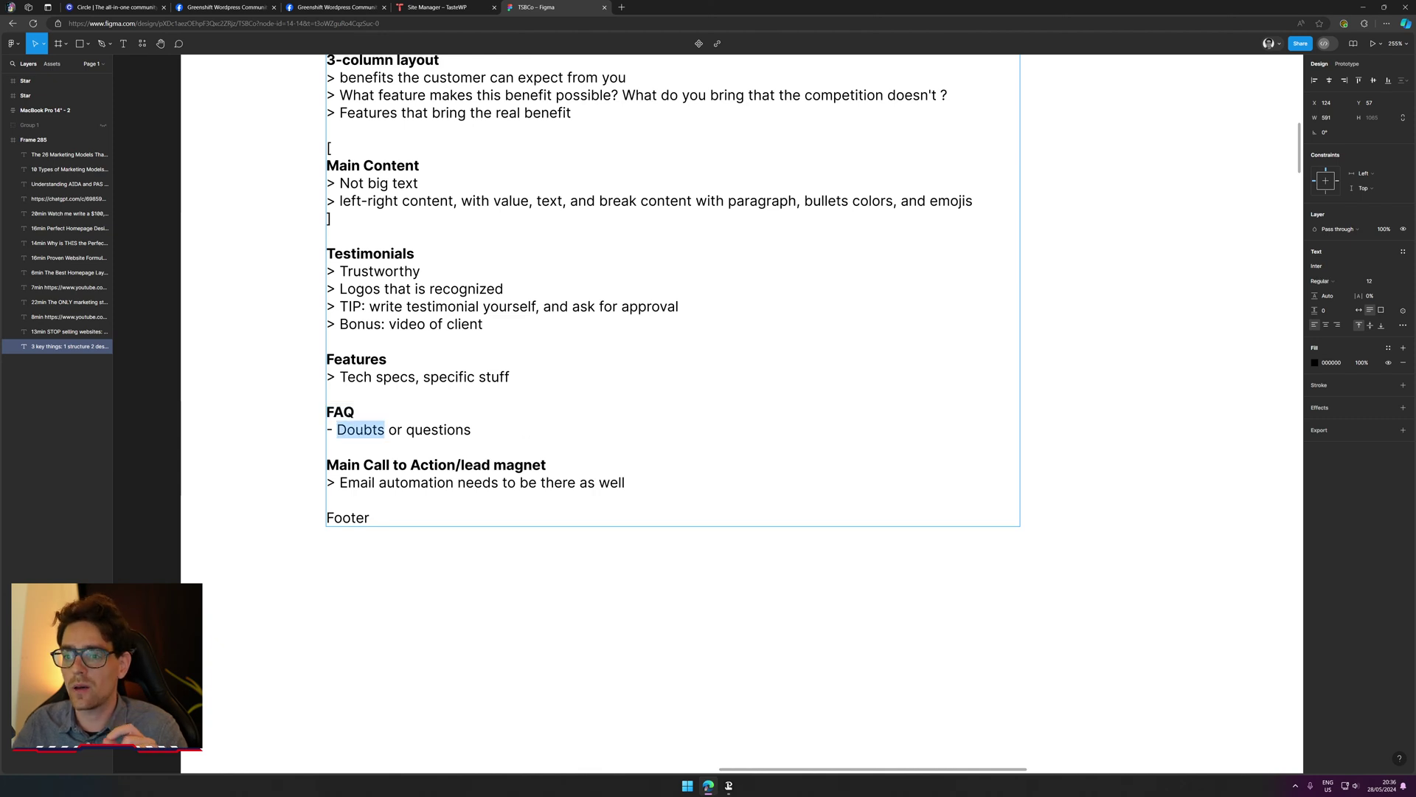
pyautogui.click(498, 439)
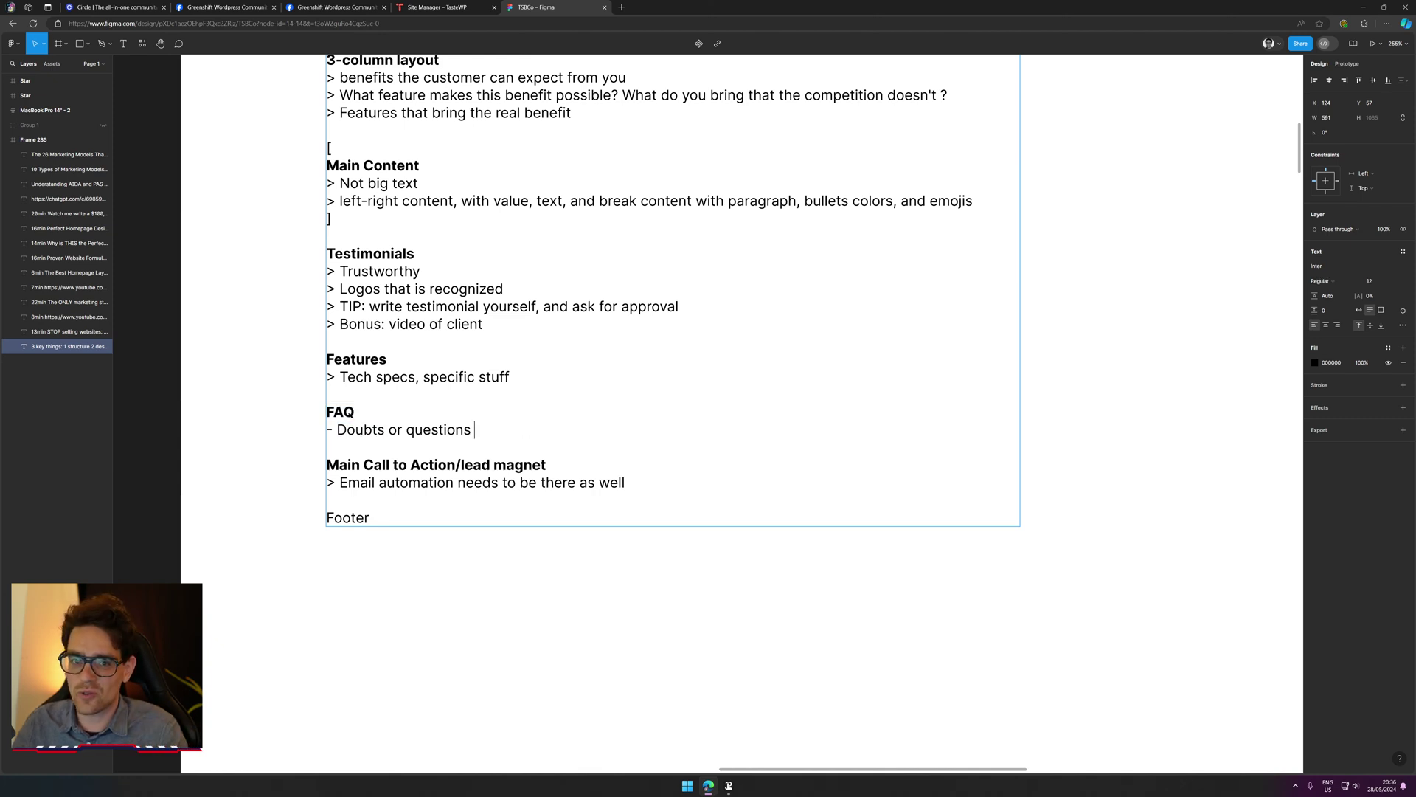
pyautogui.hotkey('shift', 'Left')
pyautogui.hotkey('shift', 'Left')
pyautogui.hotkey('shift', 'Left')
pyautogui.hotkey('shift', 'Left')
pyautogui.hotkey('shift', 'Left')
pyautogui.hotkey('shift', 'Left')
pyautogui.hotkey('shift', 'Left')
pyautogui.hotkey('shift', 'Left')
pyautogui.hotkey('shift', 'Left')
pyautogui.hotkey('shift', 'Left')
pyautogui.hotkey('shift', 'Left')
pyautogui.hotkey('shift', 'Left')
pyautogui.hotkey('shift', 'Left')
pyautogui.hotkey('shift', 'Left')
pyautogui.hotkey('shift', 'Left')
pyautogui.hotkey('shift', 'Left')
pyautogui.hotkey('shift', 'Left')
pyautogui.hotkey('shift', 'Left')
pyautogui.hotkey('shift', 'Left')
pyautogui.hotkey('shift', 'Left')
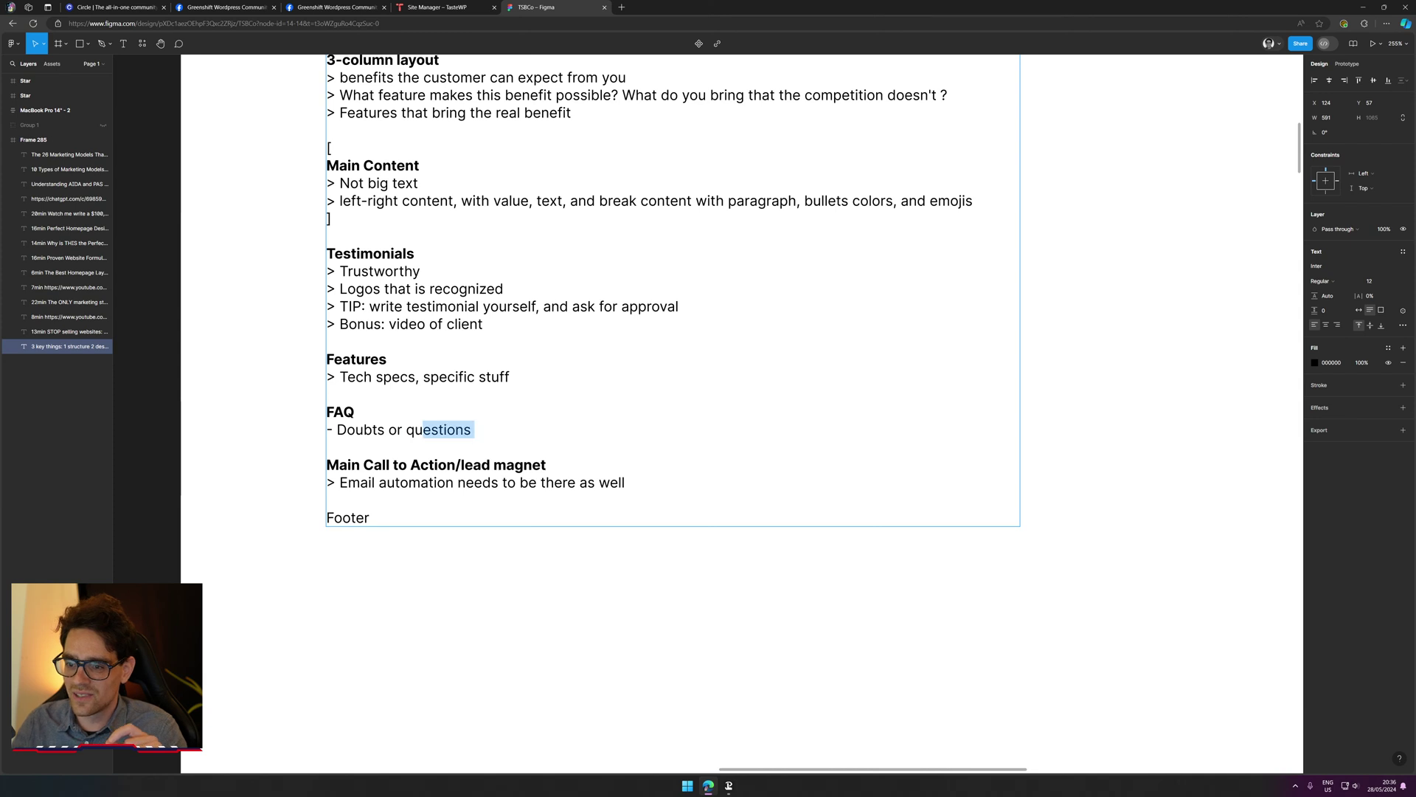
pyautogui.click(358, 411)
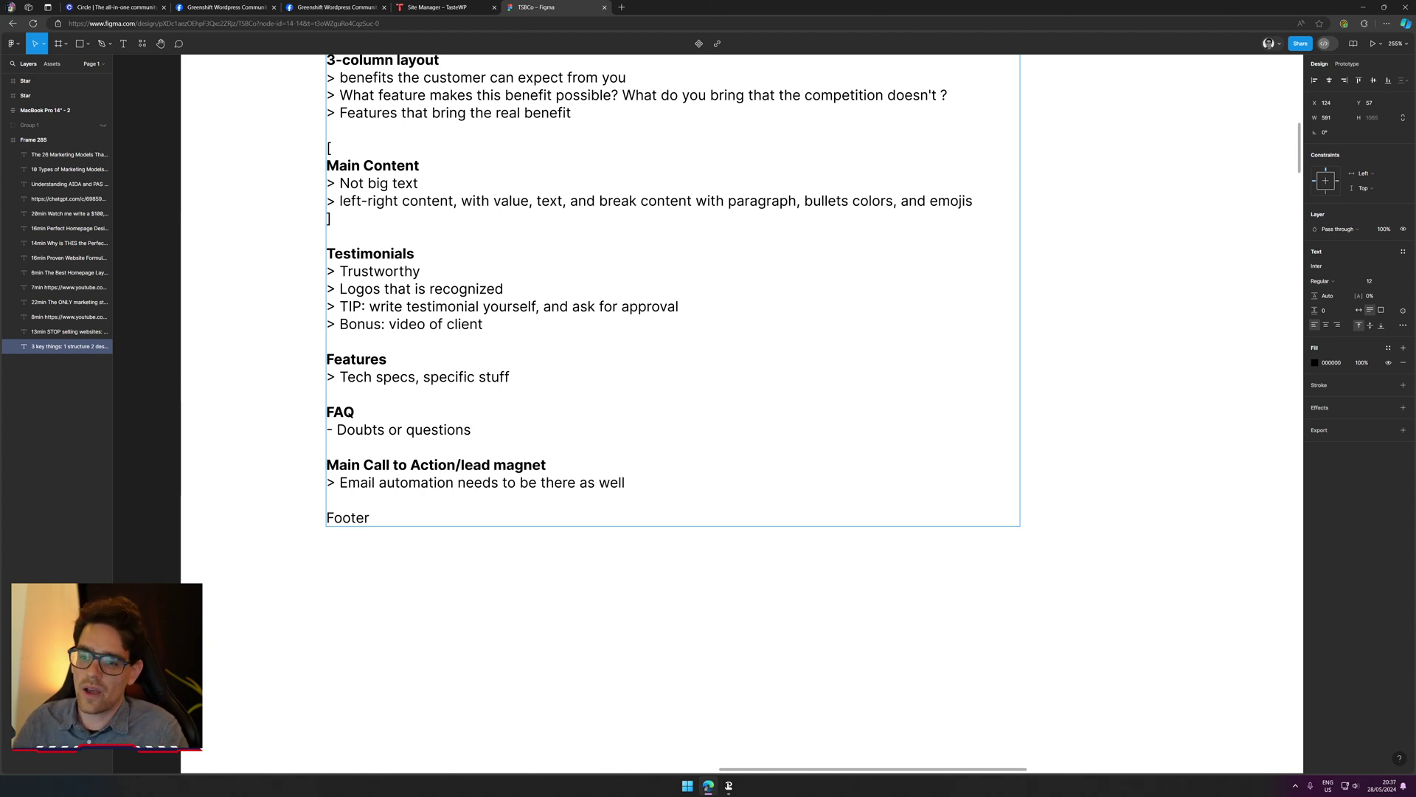
pyautogui.click(471, 429)
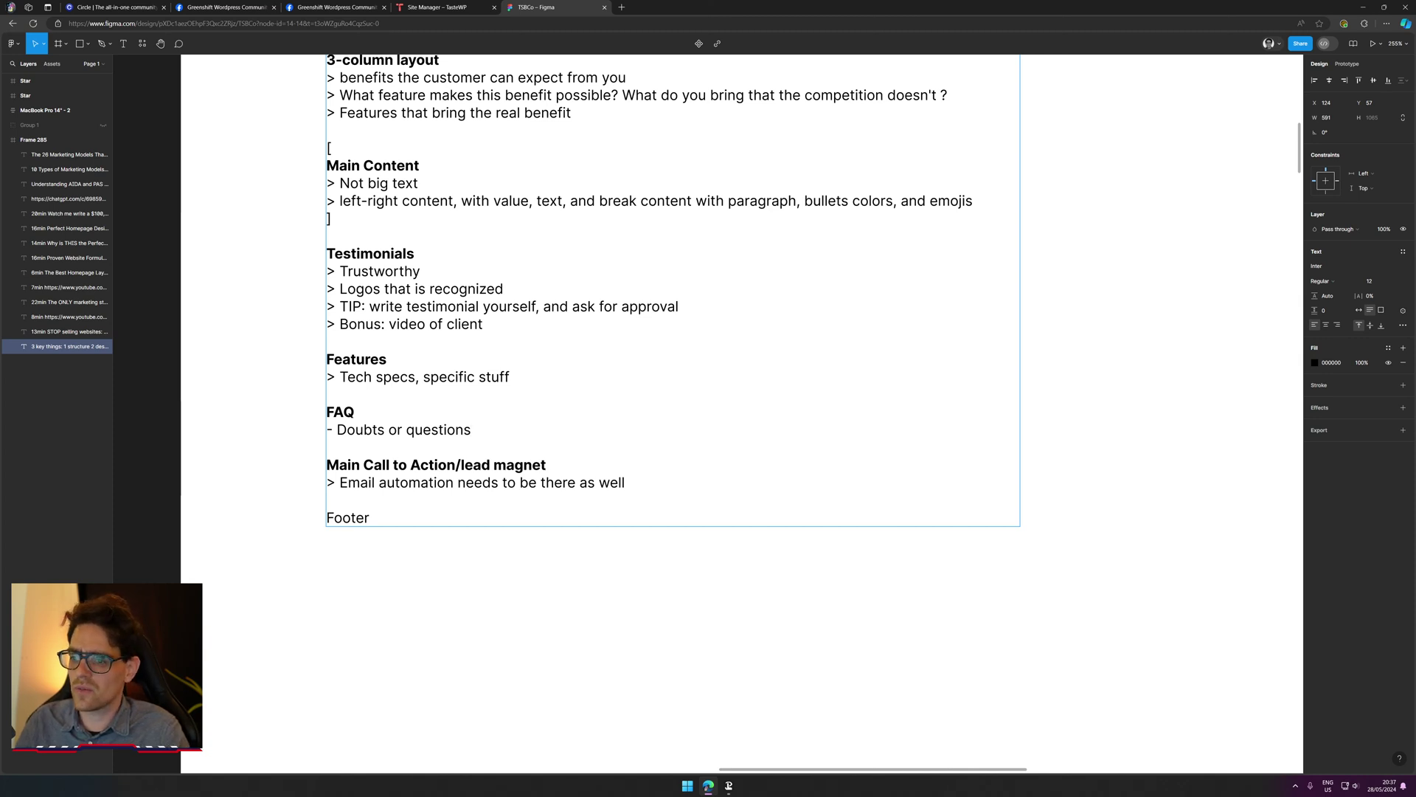
pyautogui.click(1405, 24)
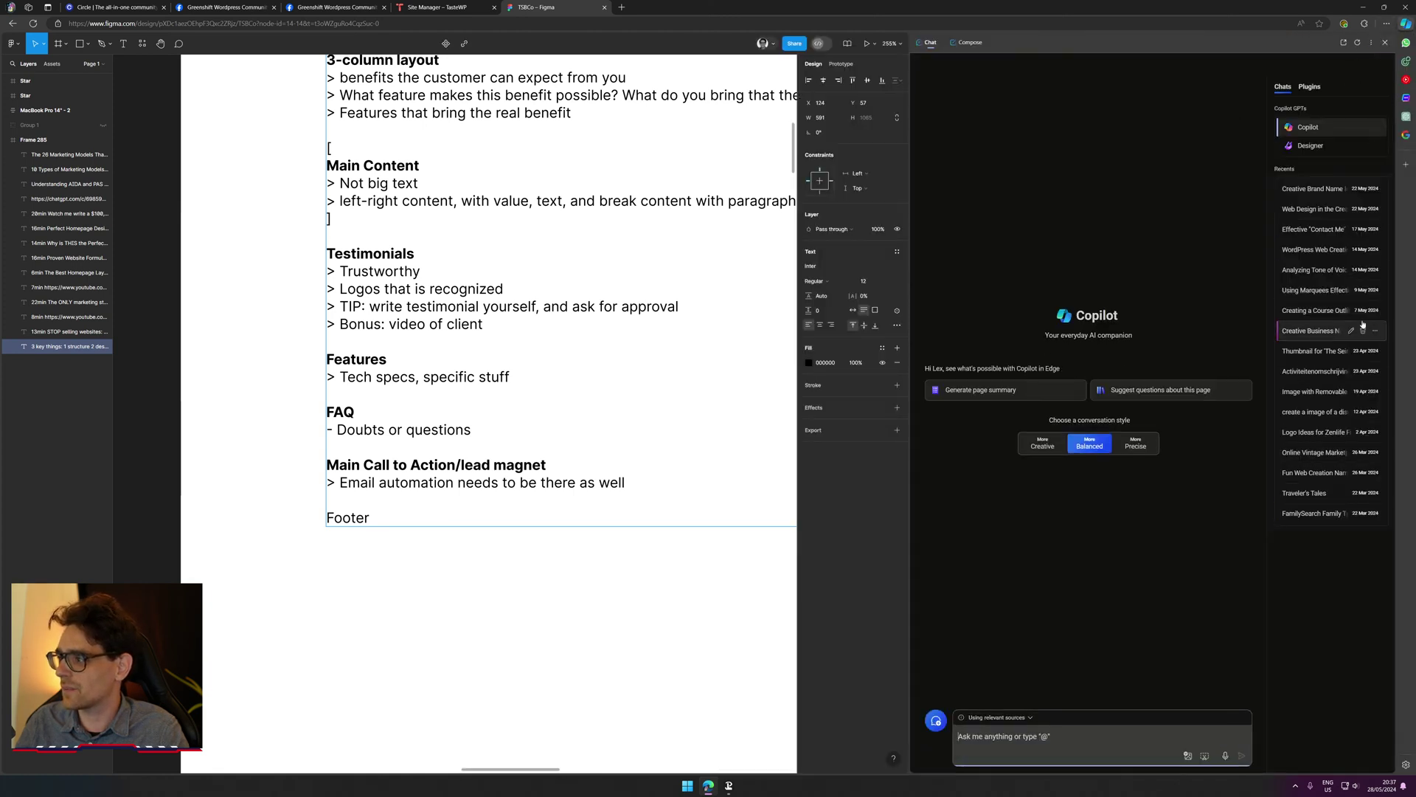
pyautogui.moveTo(913, 165); pyautogui.dragTo(1116, 157)
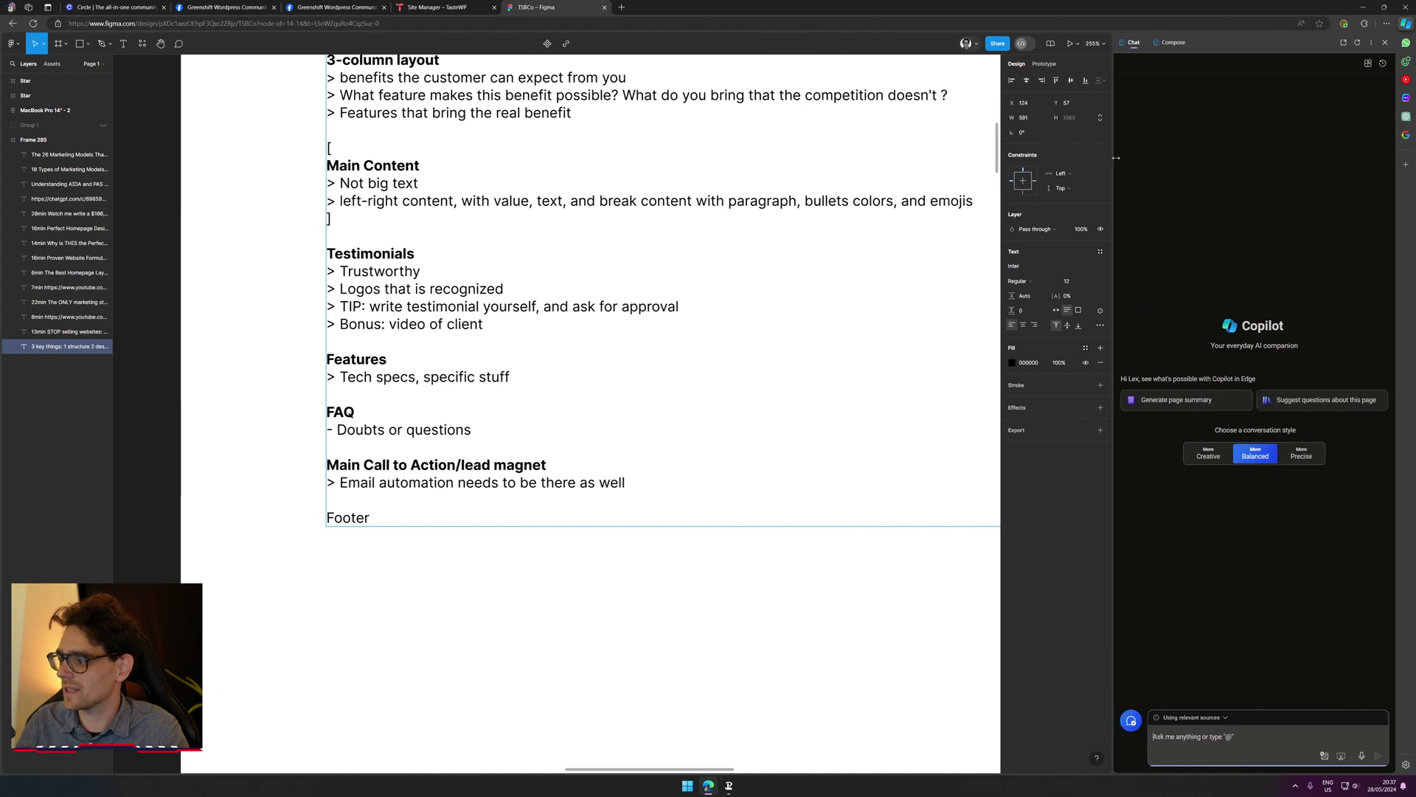
pyautogui.click(1405, 23)
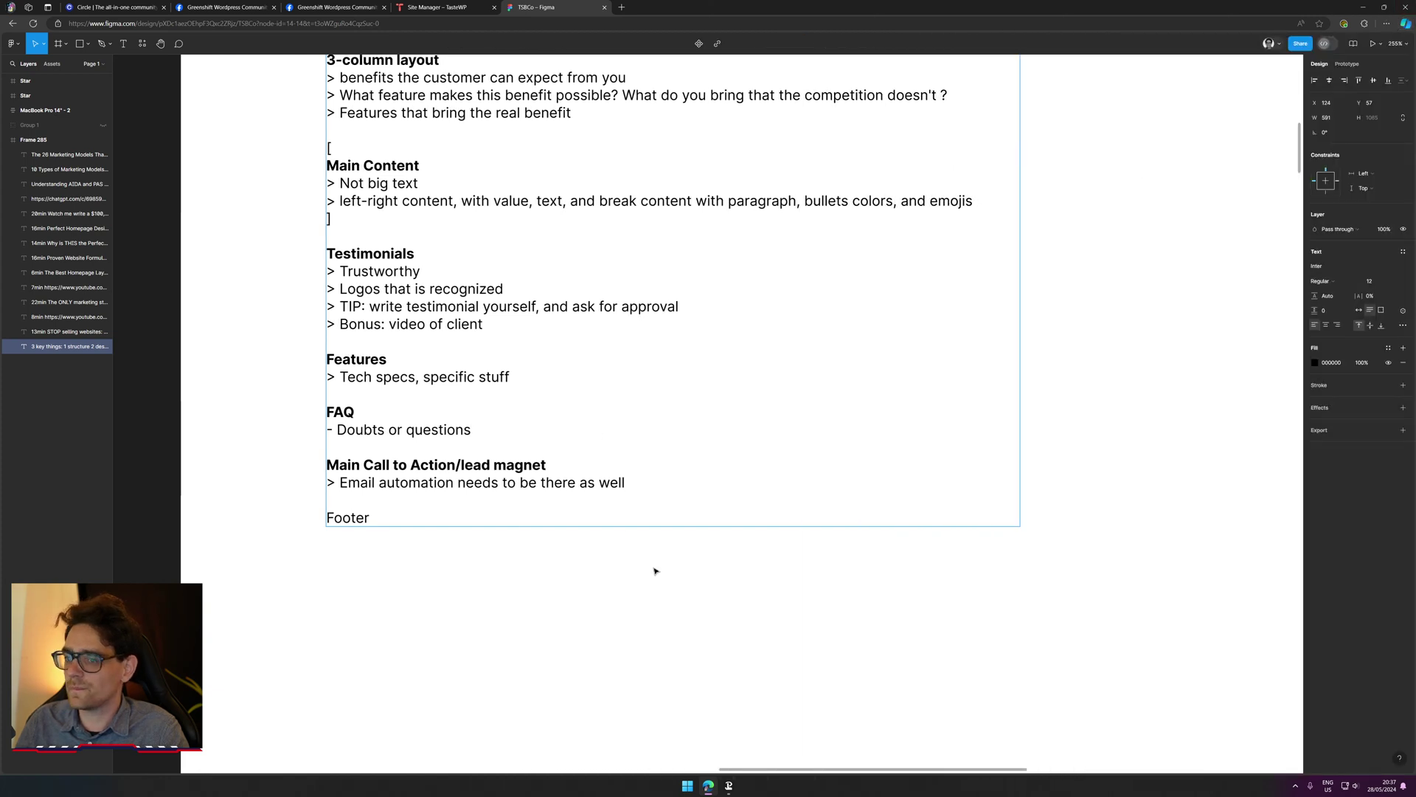
# Step: Replace the slash in the "Main Call to Action/lead magnet" heading so it reads "Main Call to Action > lead magnet"
pyautogui.moveTo(363, 431); pyautogui.dragTo(465, 432)
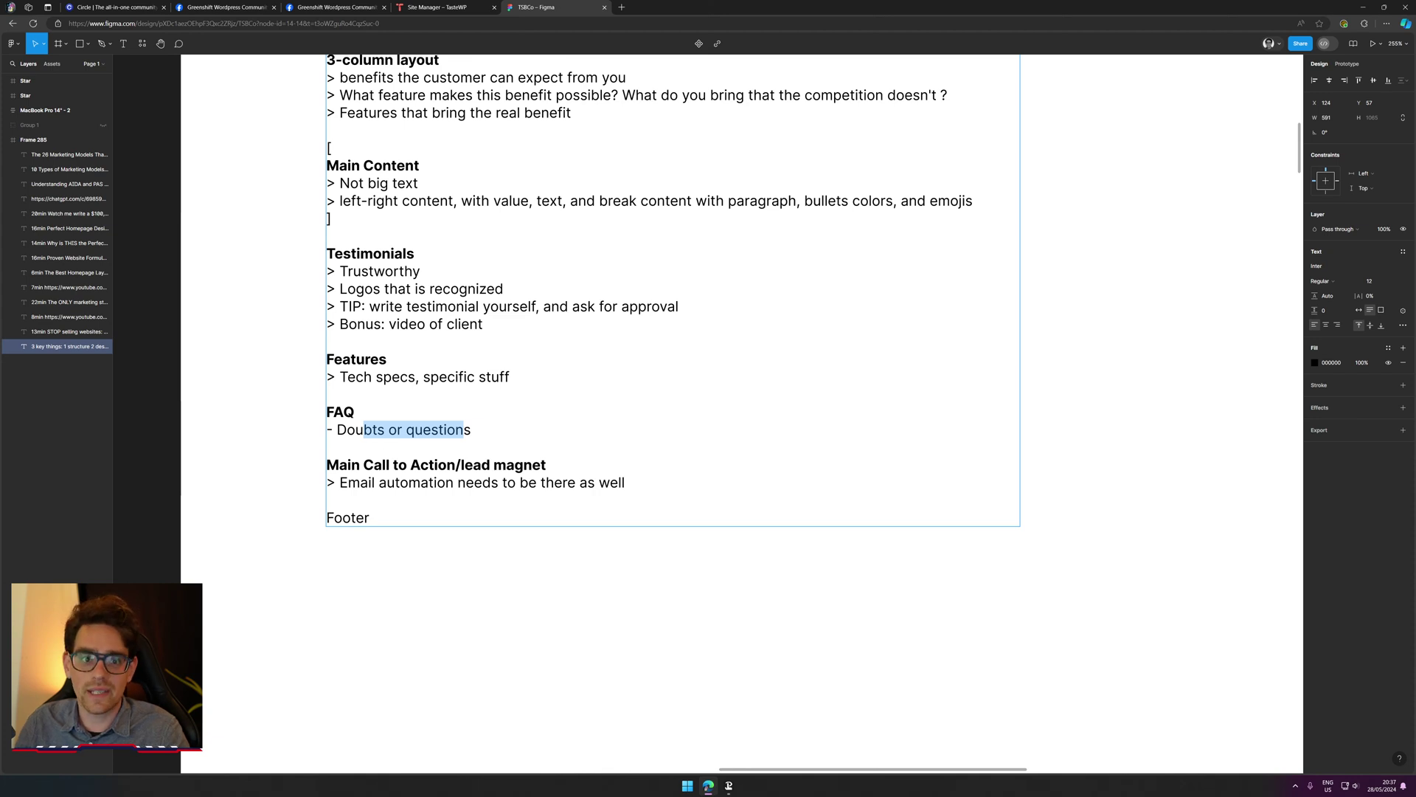
pyautogui.click(339, 464)
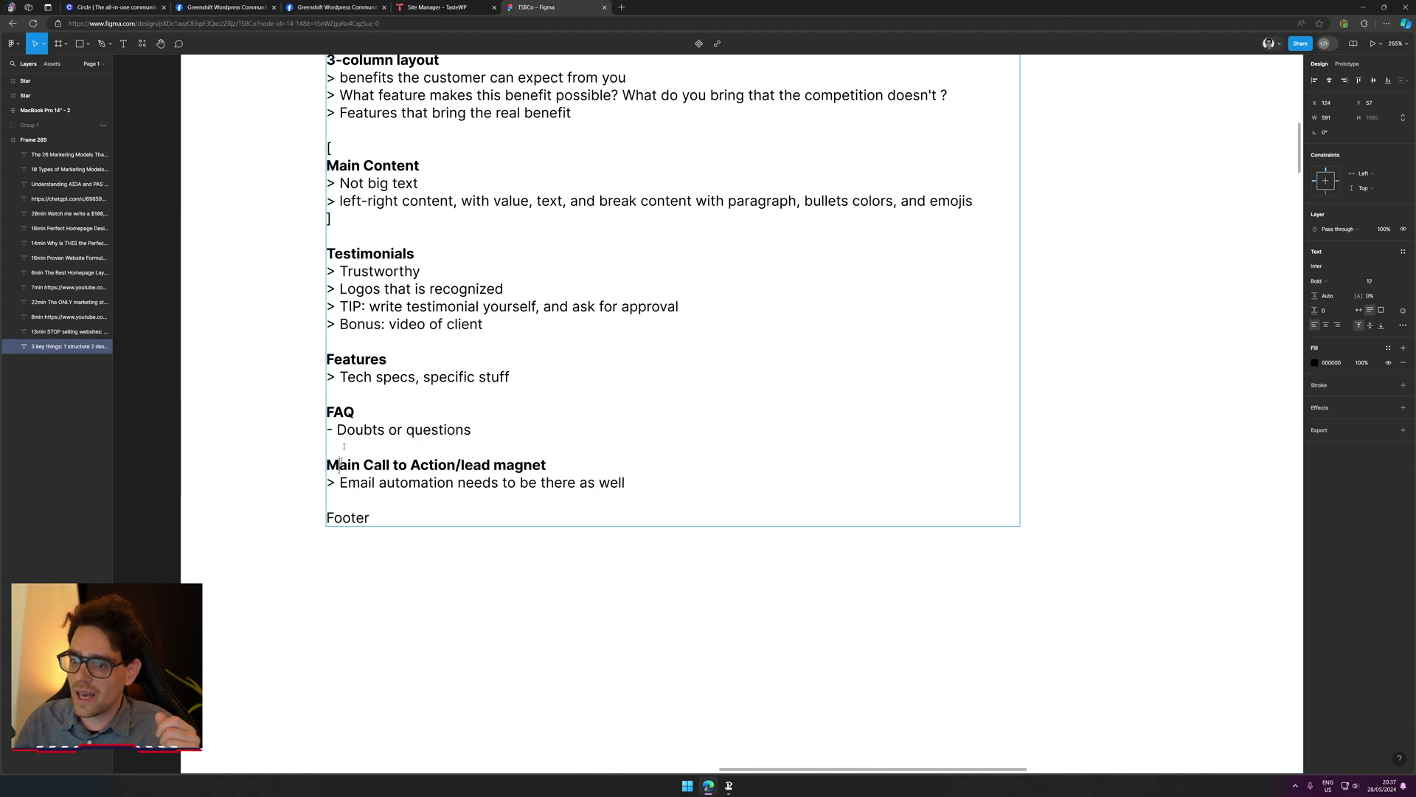
pyautogui.moveTo(327, 464); pyautogui.dragTo(455, 465)
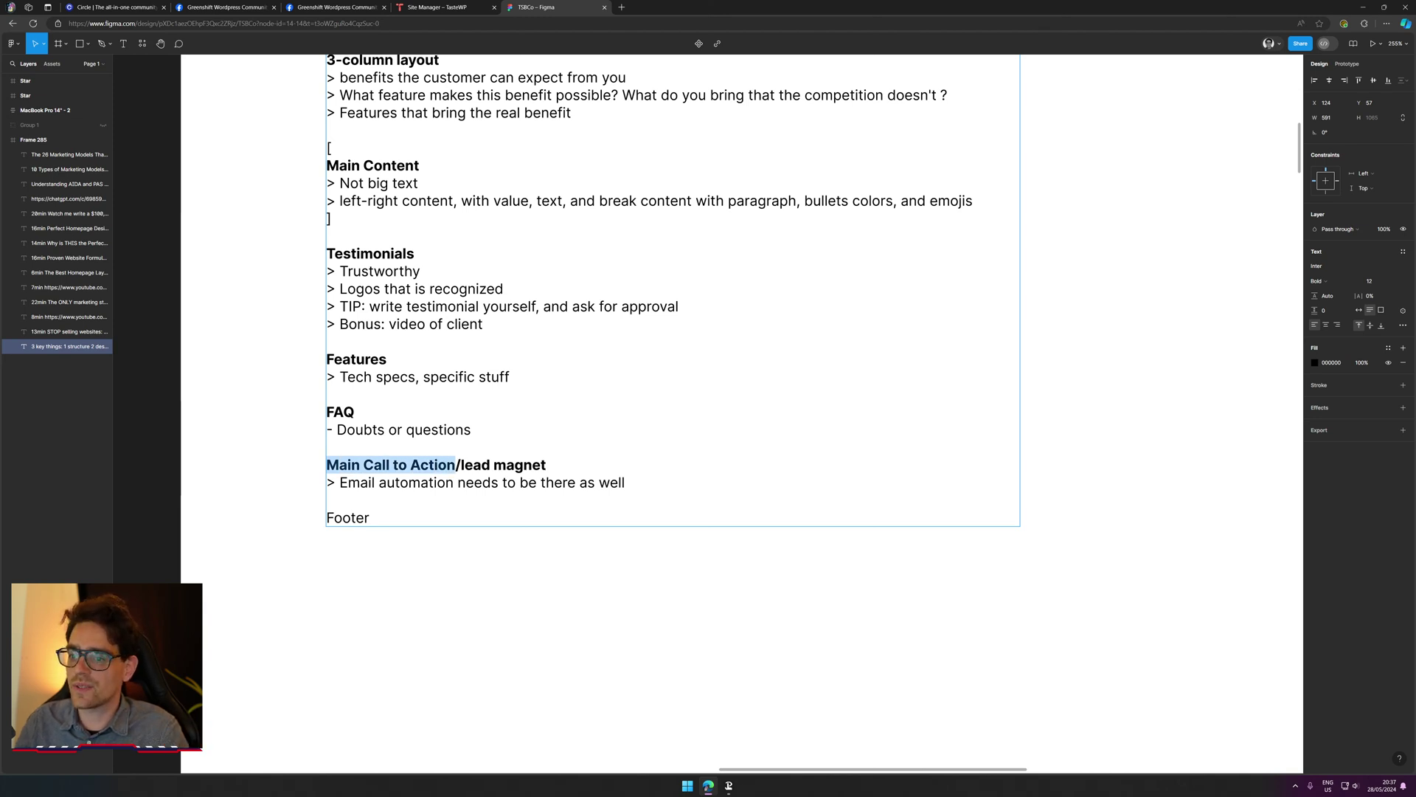
pyautogui.click(460, 465)
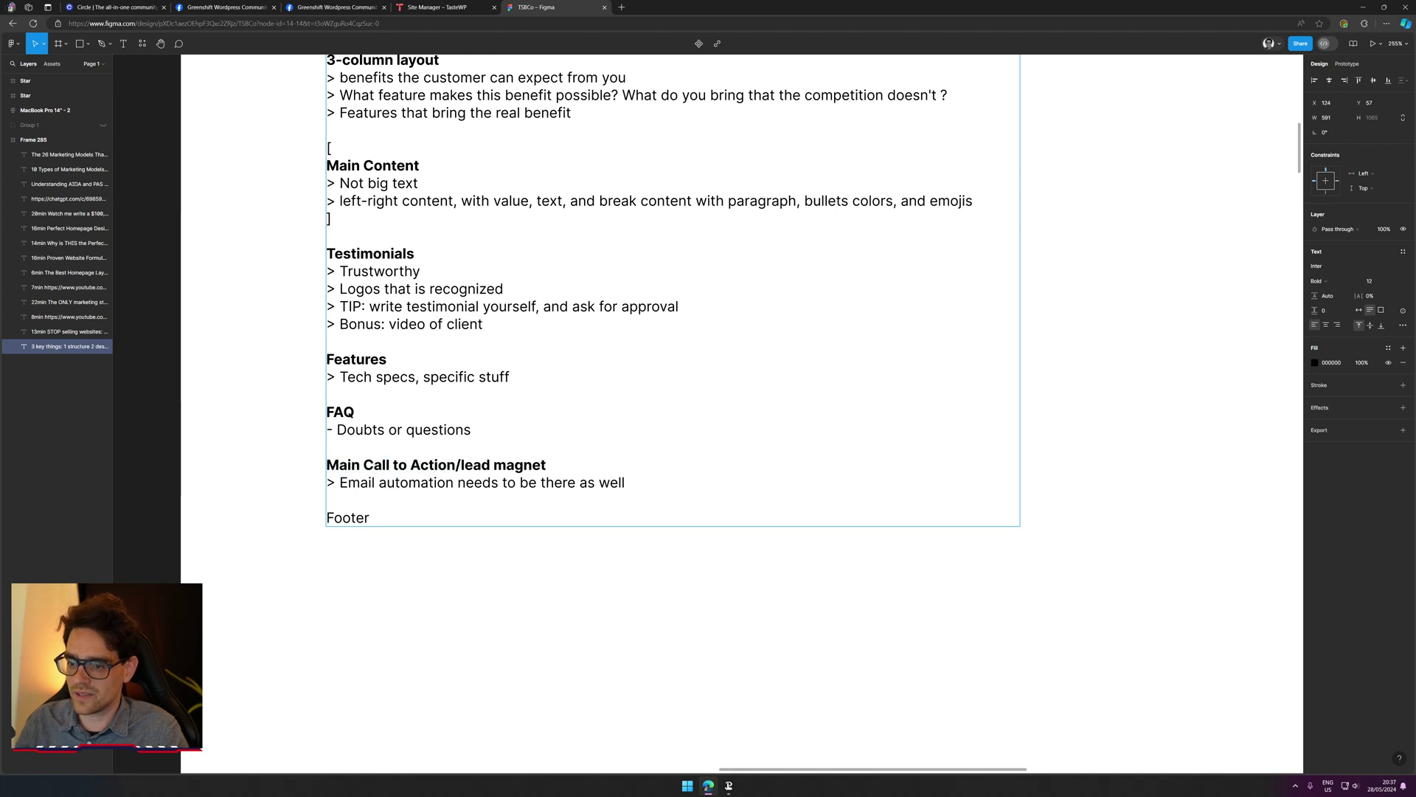
pyautogui.press('BackSpace')
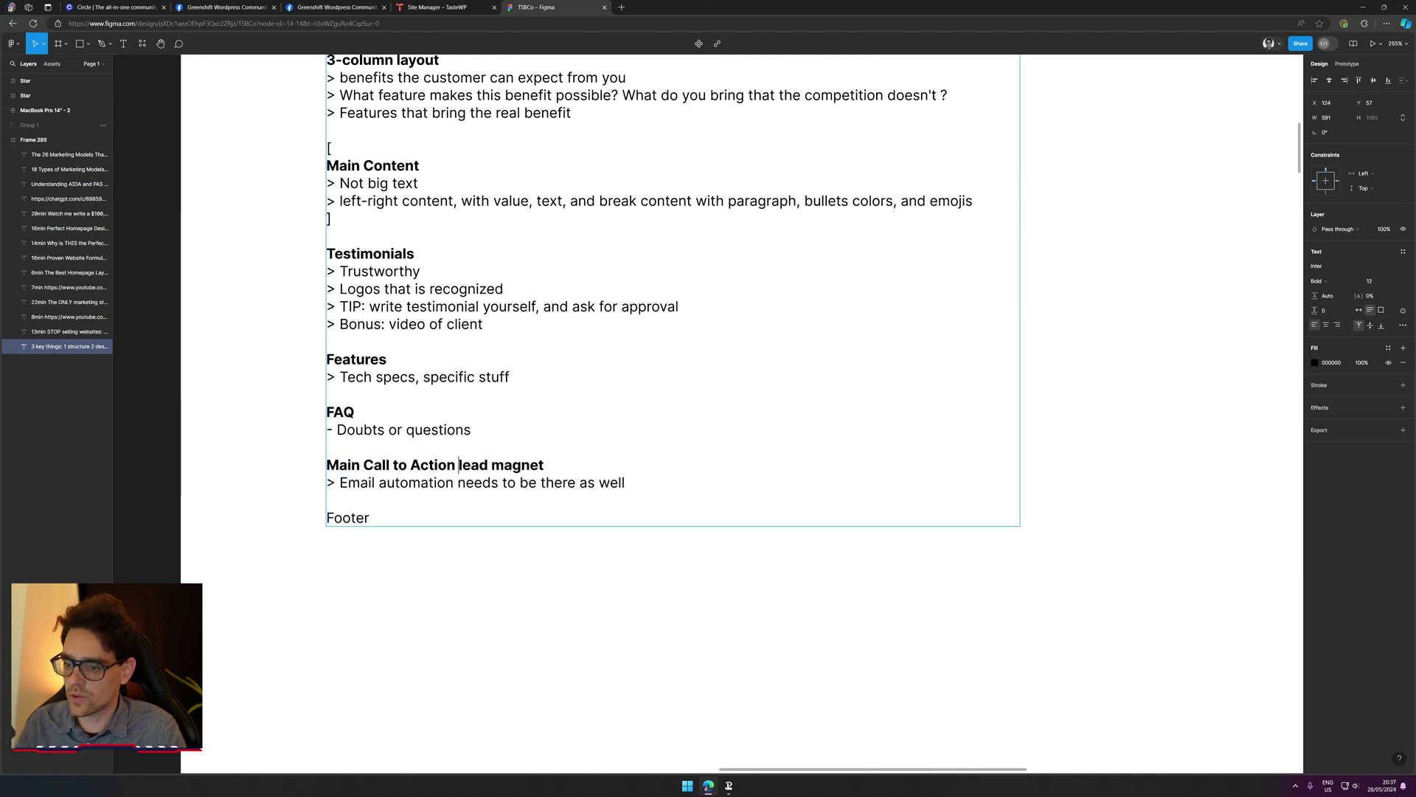
pyautogui.write('>')
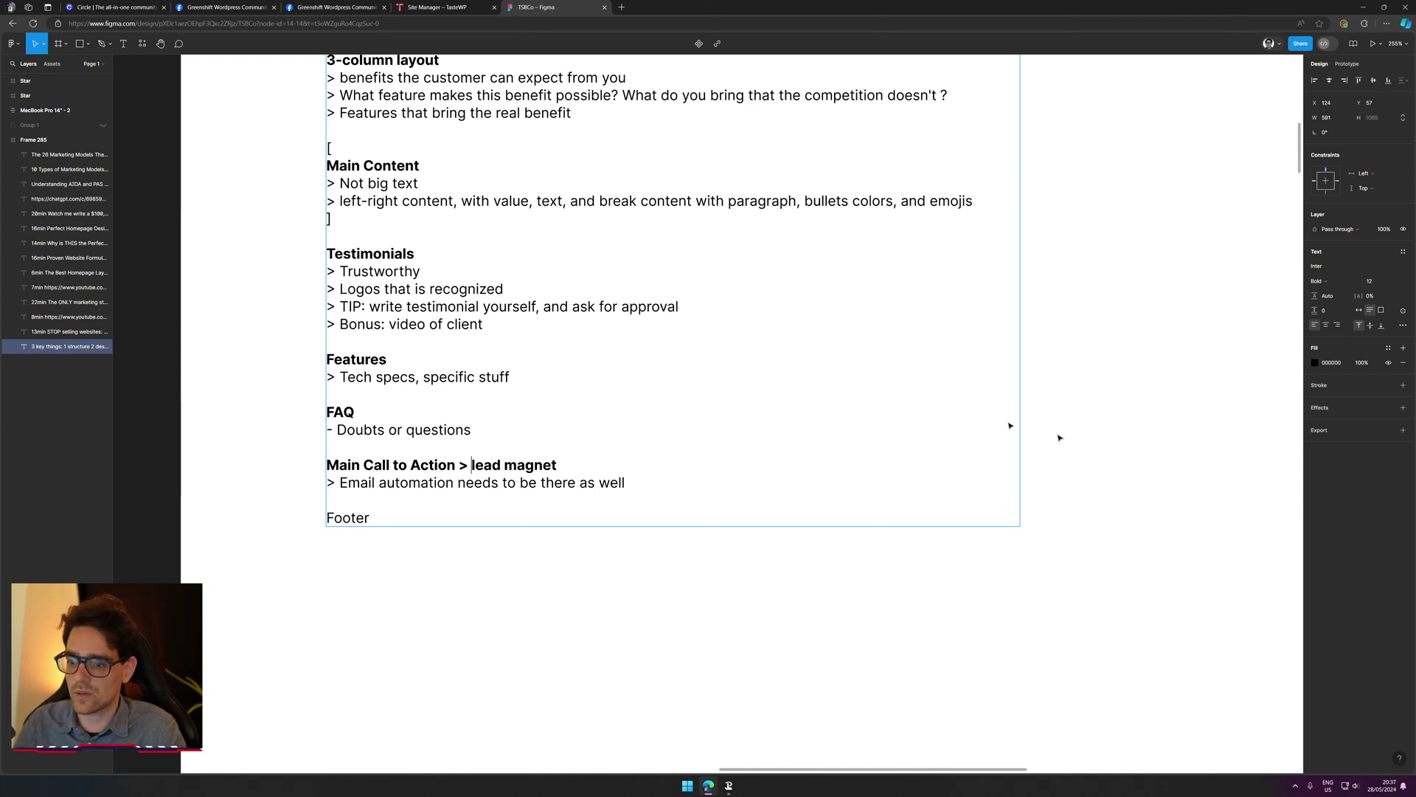
# Step: Make the "Footer" heading at the end of the notes bold and leave text editing
pyautogui.click(629, 484)
pyautogui.press('Down')
pyautogui.press('Down')
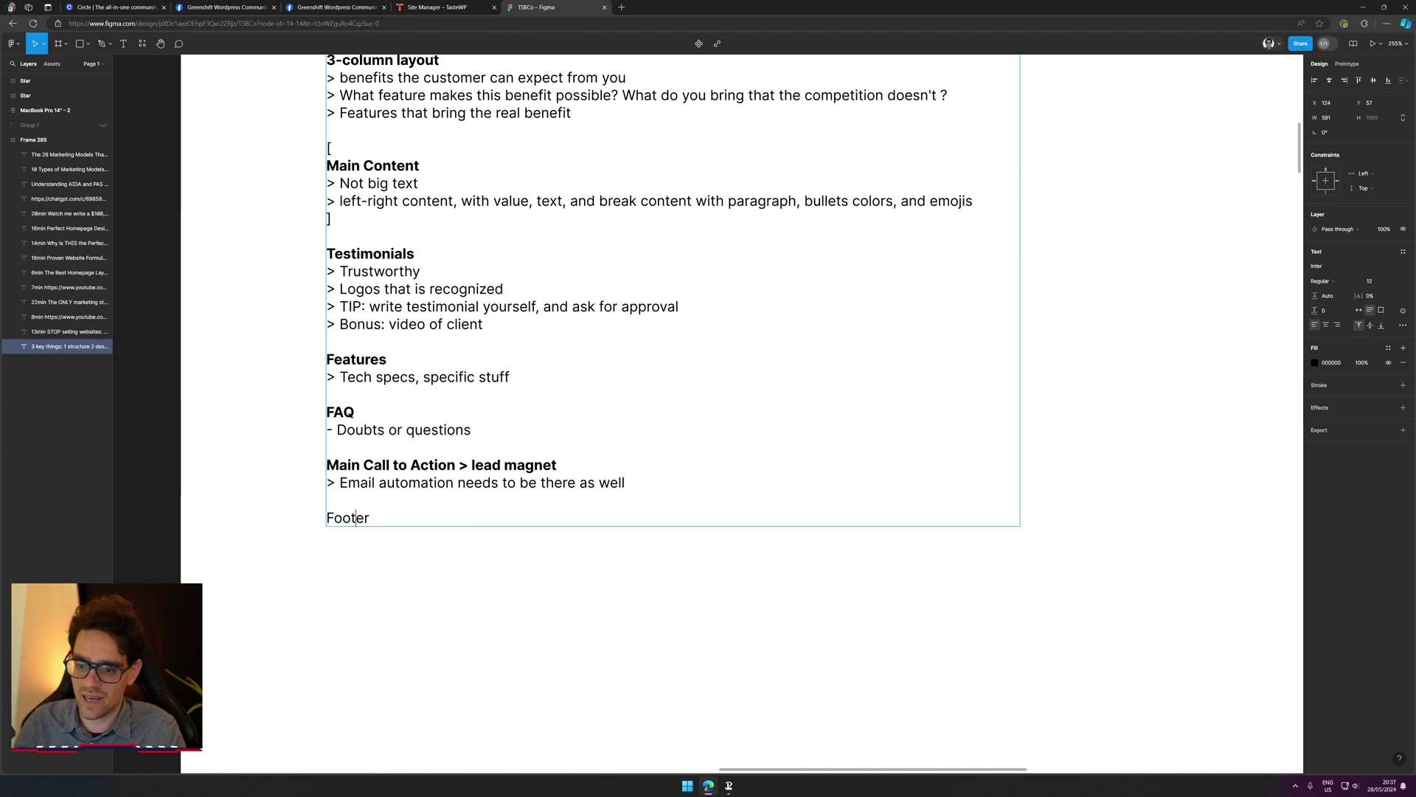
pyautogui.hotkey('shift', 'Home')
pyautogui.hotkey('ctrl', 'b')
pyautogui.press('Escape')
pyautogui.click(509, 616)
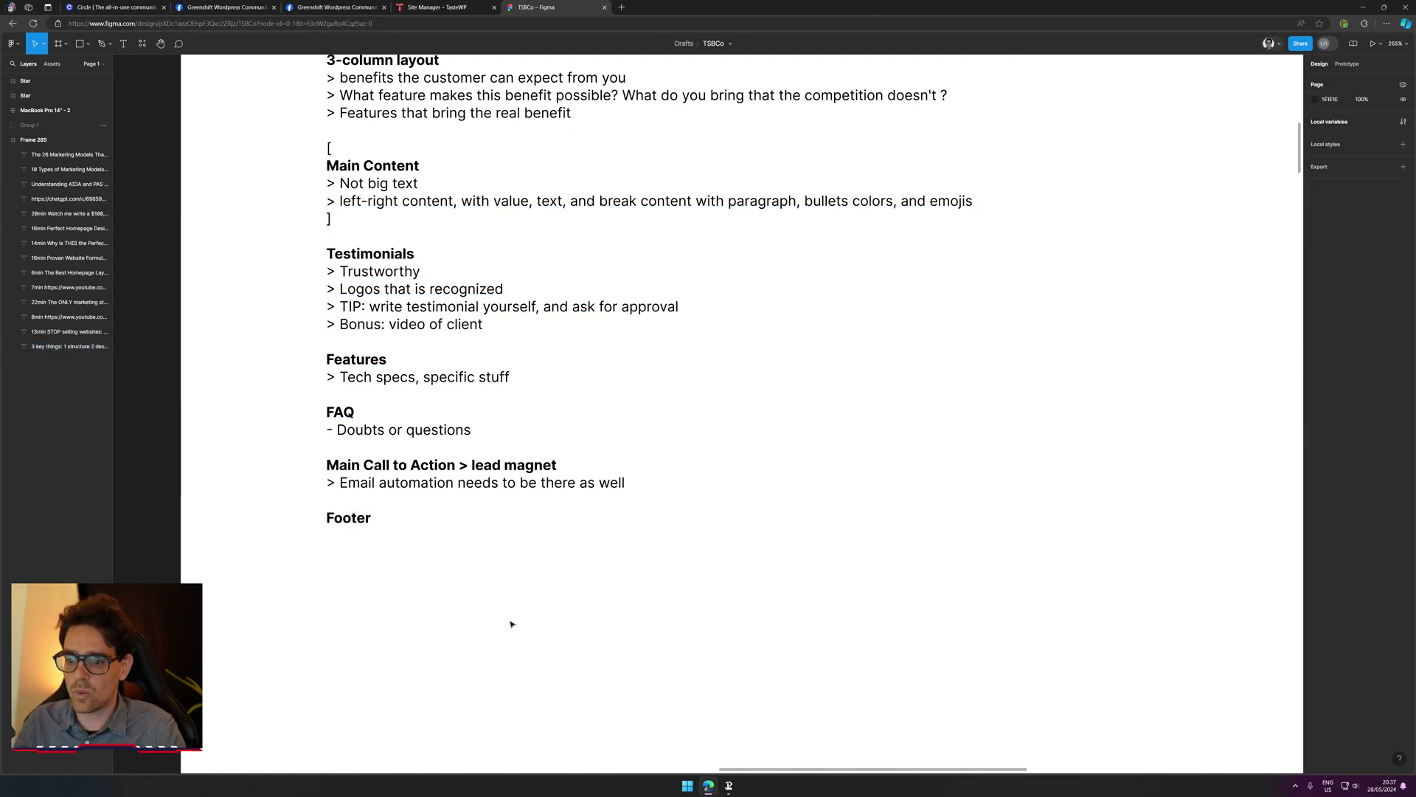
# Step: Add a bullet "> Download Ebook: can be usefull" below the email automation line under Main Call to Action
pyautogui.click(579, 468)
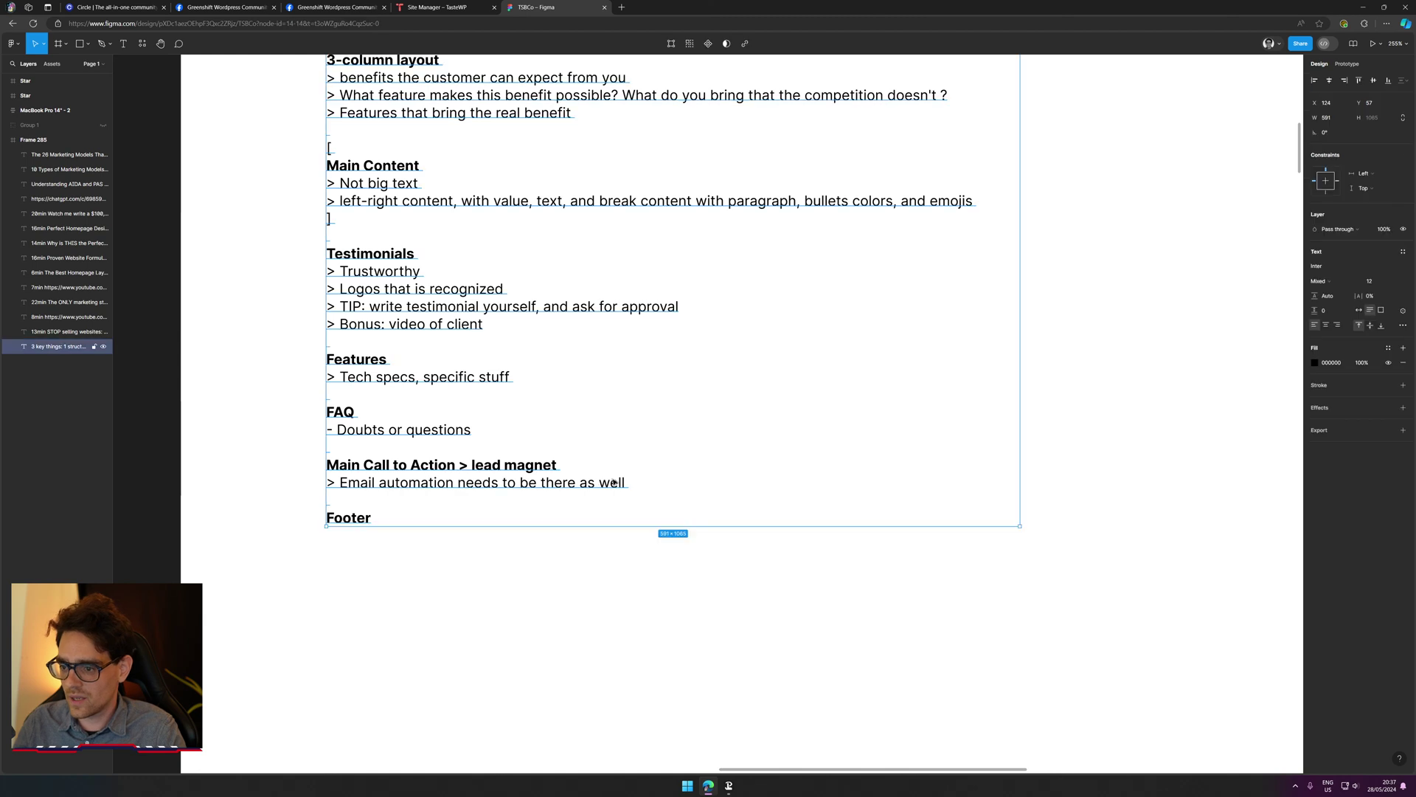
pyautogui.press('Return')
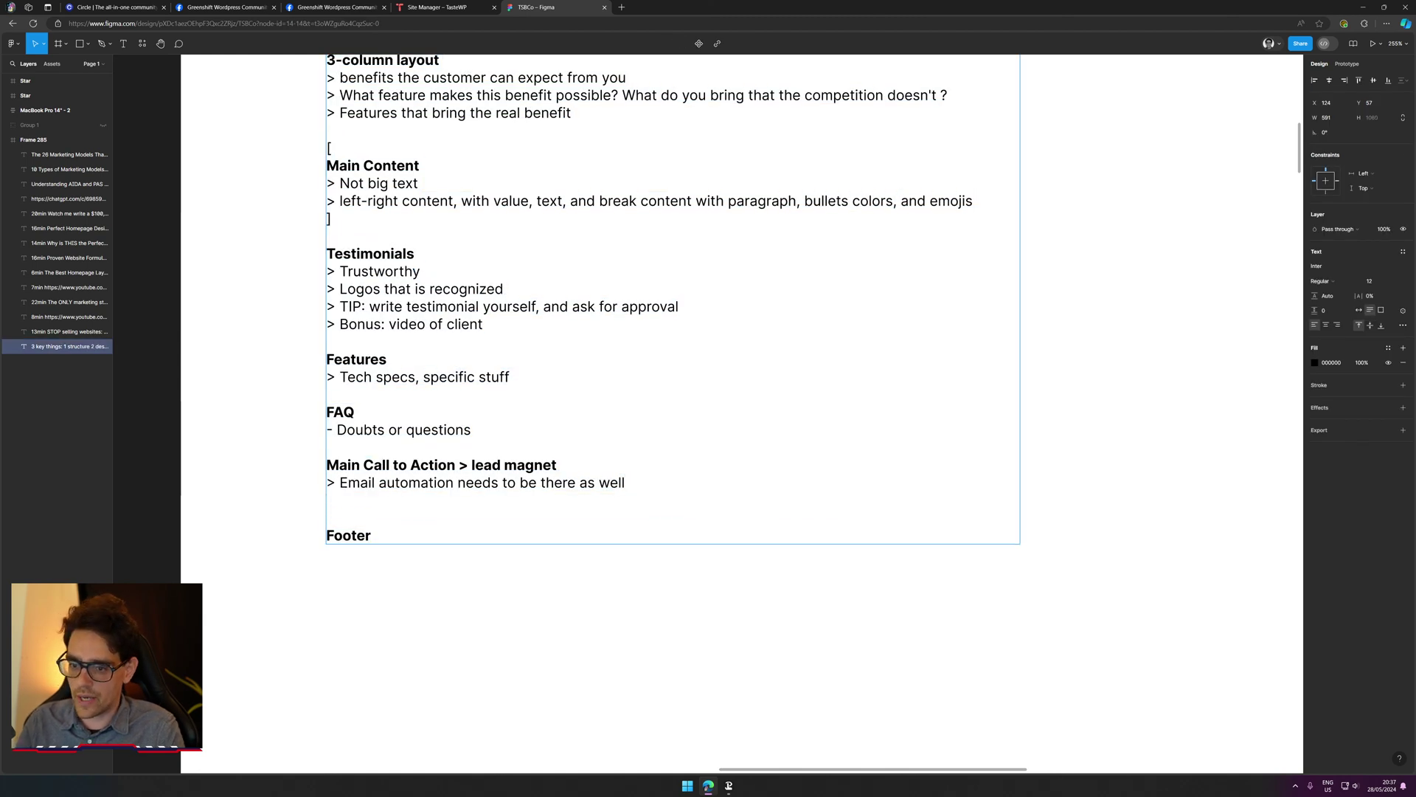
pyautogui.write('>')
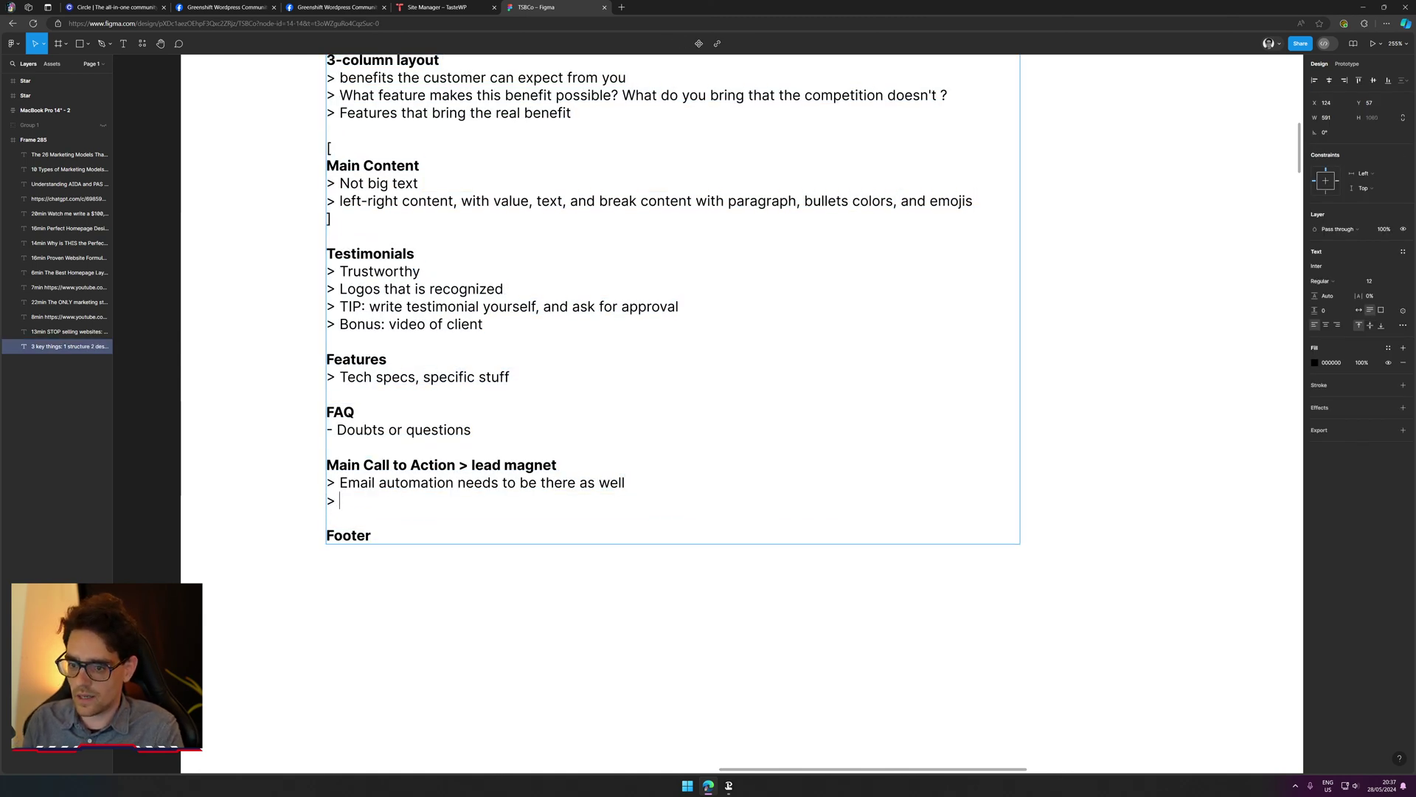
pyautogui.write(' Download ')
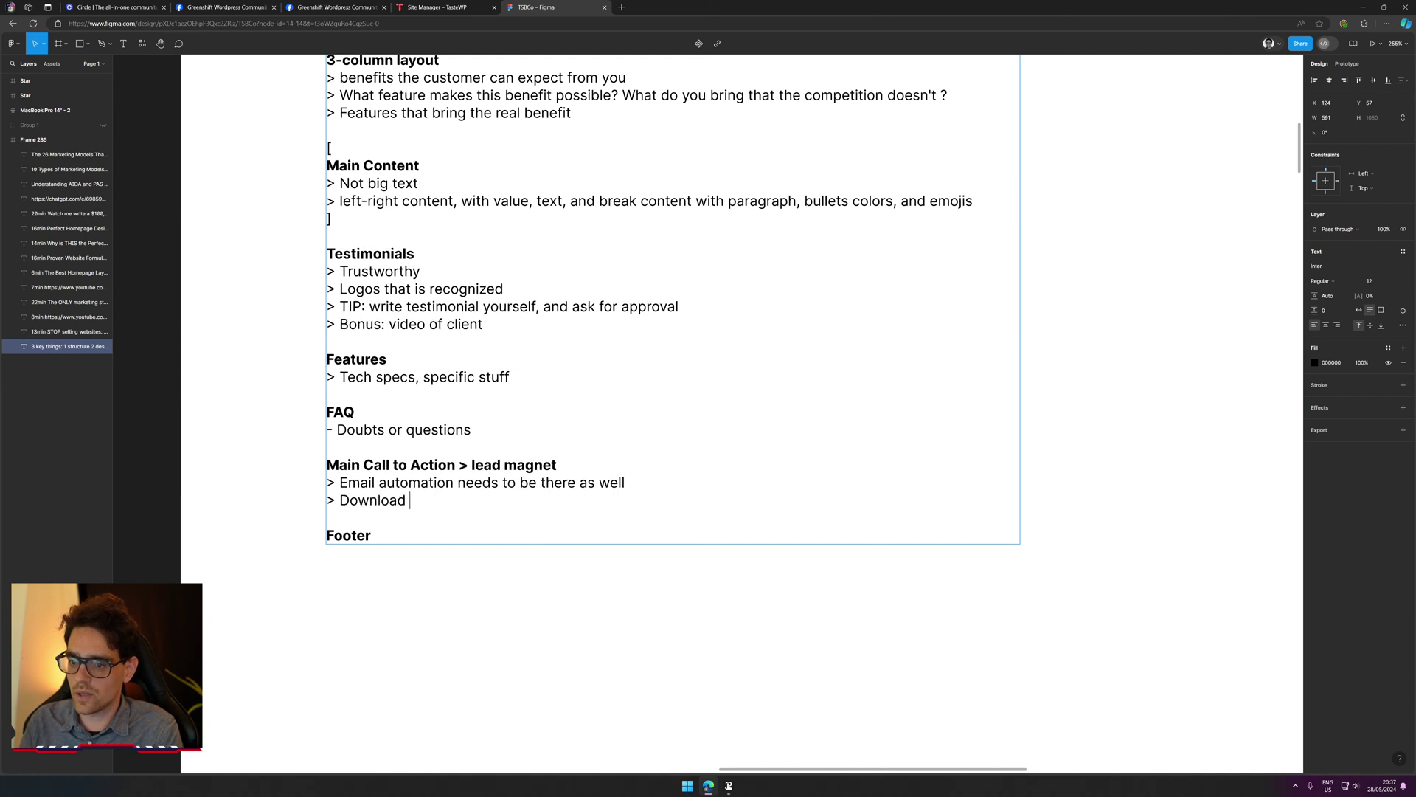
pyautogui.write('Ebook:')
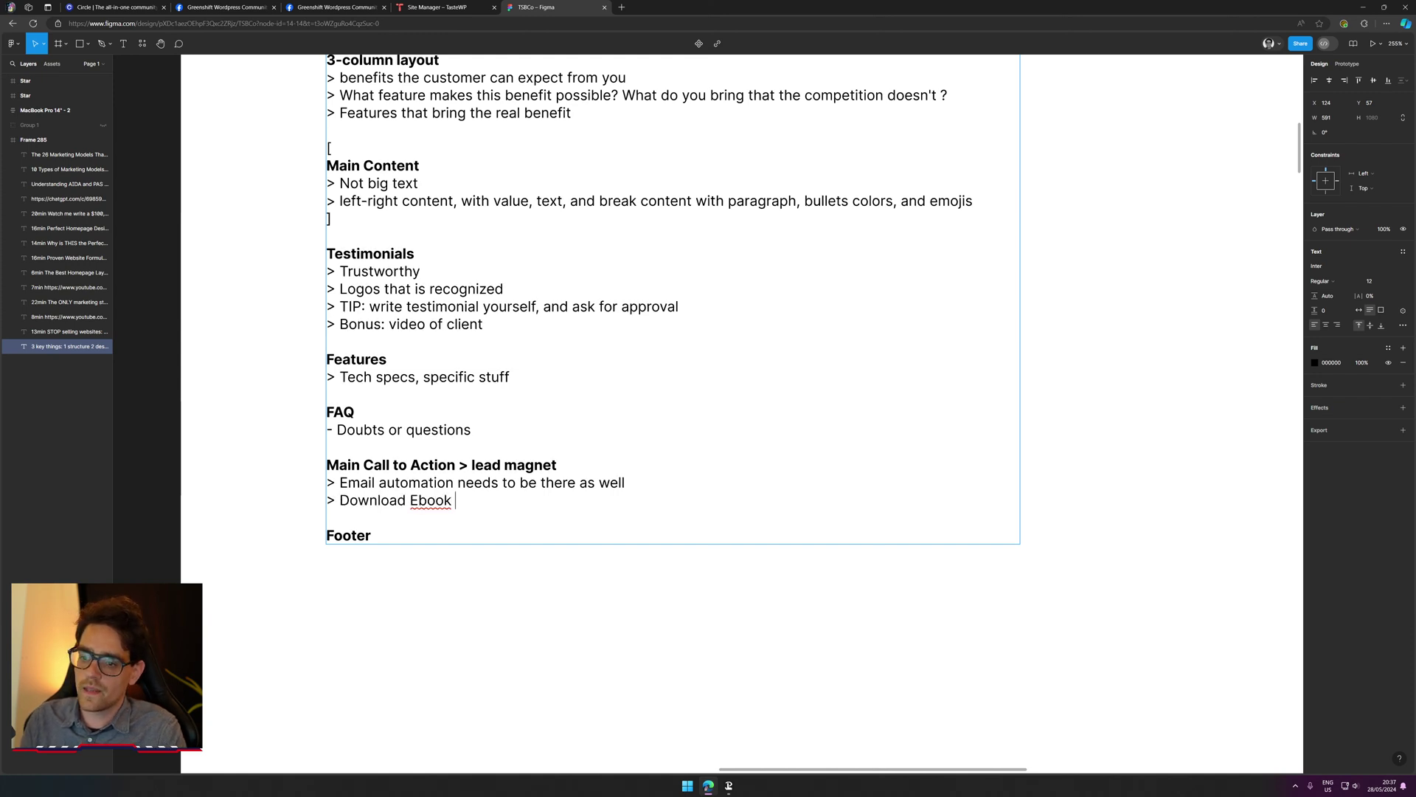
pyautogui.press('BackSpace')
pyautogui.write(':')
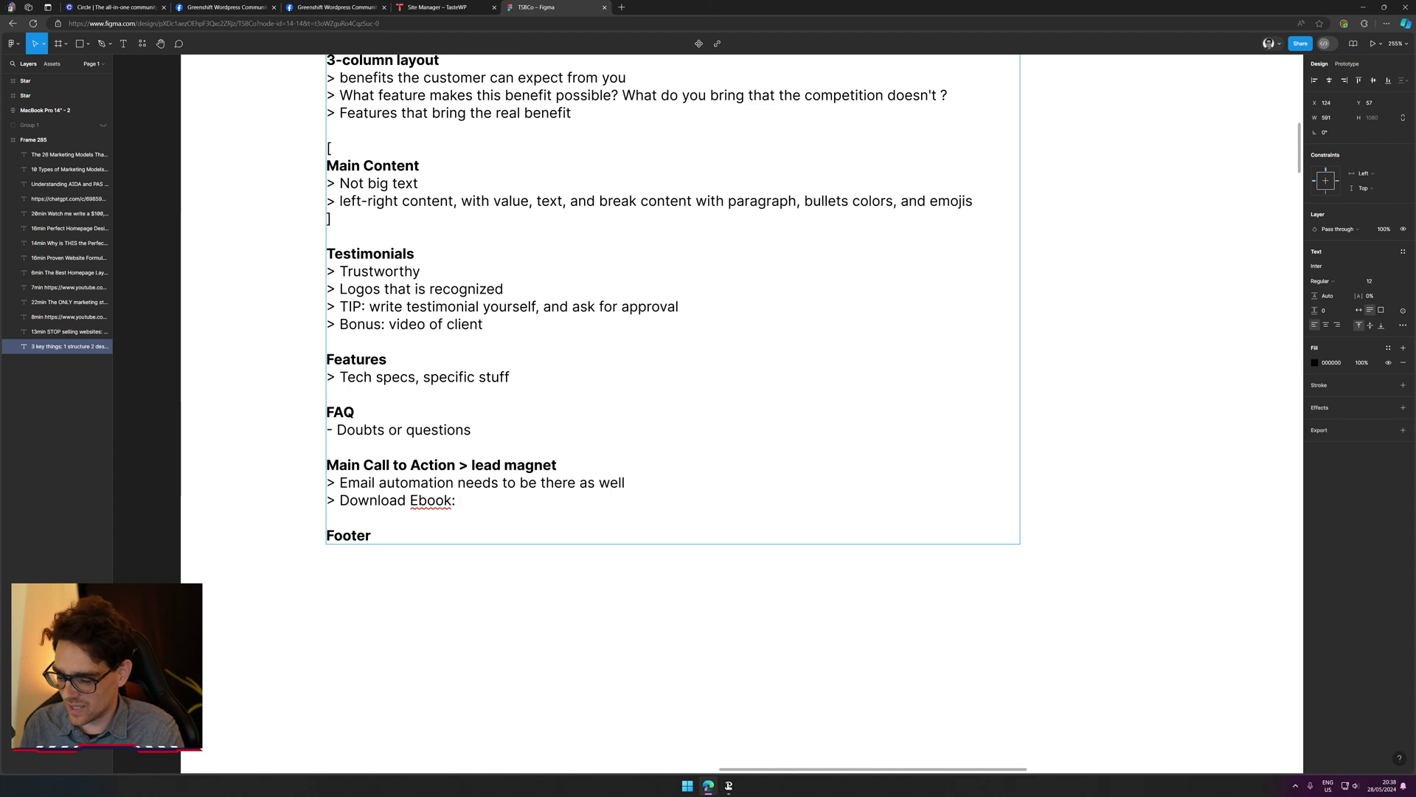
pyautogui.write('cna')
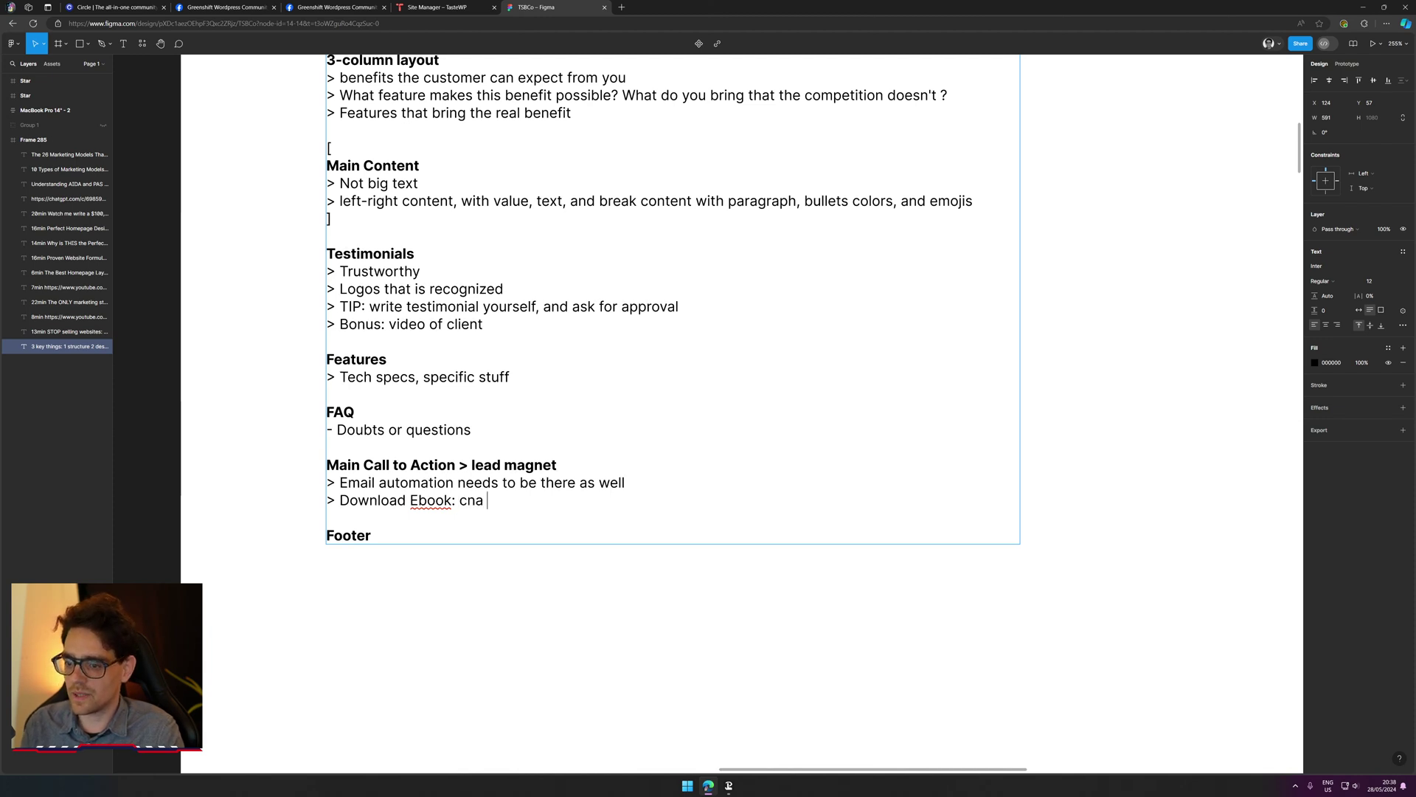
pyautogui.press('BackSpace')
pyautogui.press('BackSpace')
pyautogui.write('an be usefull')
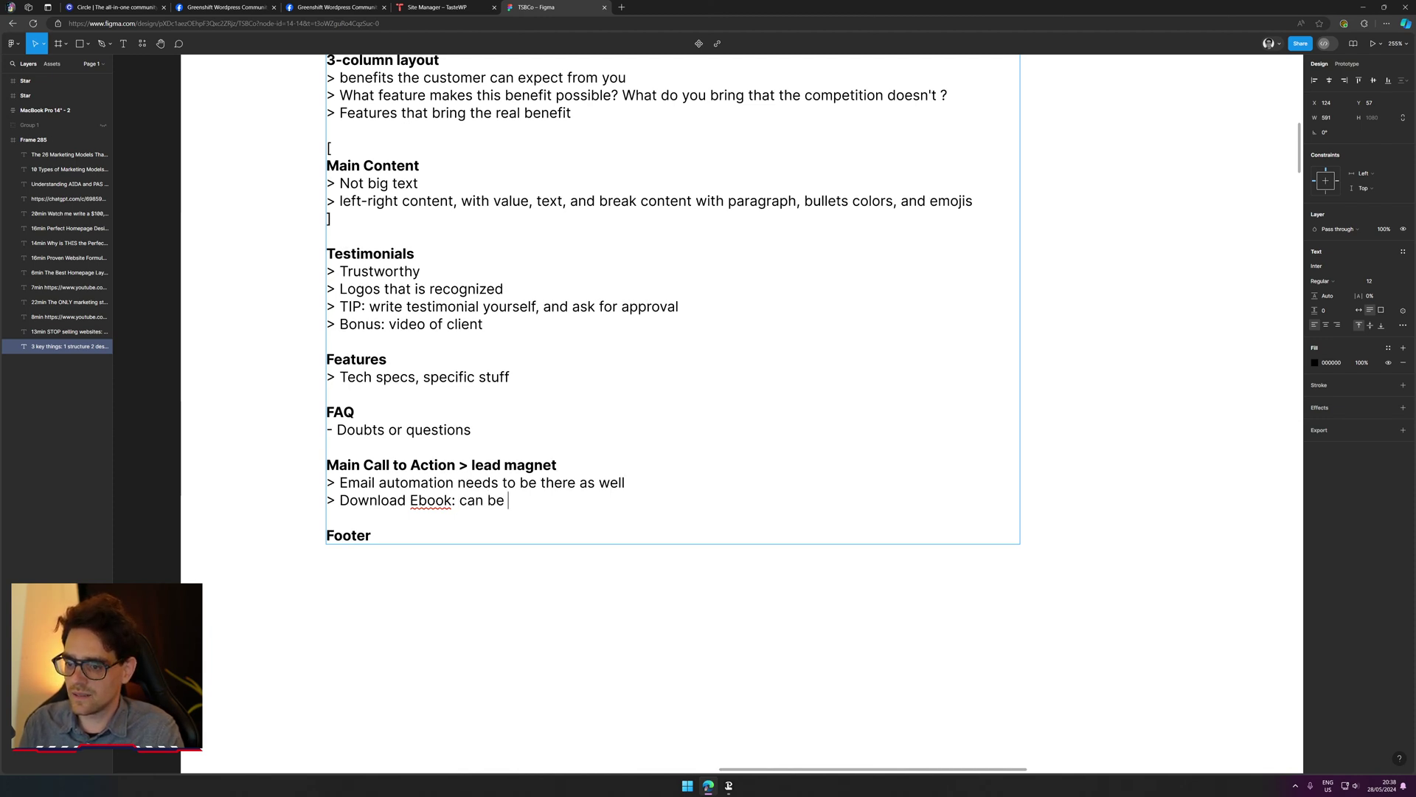
pyautogui.press('Return')
pyautogui.write('> T')
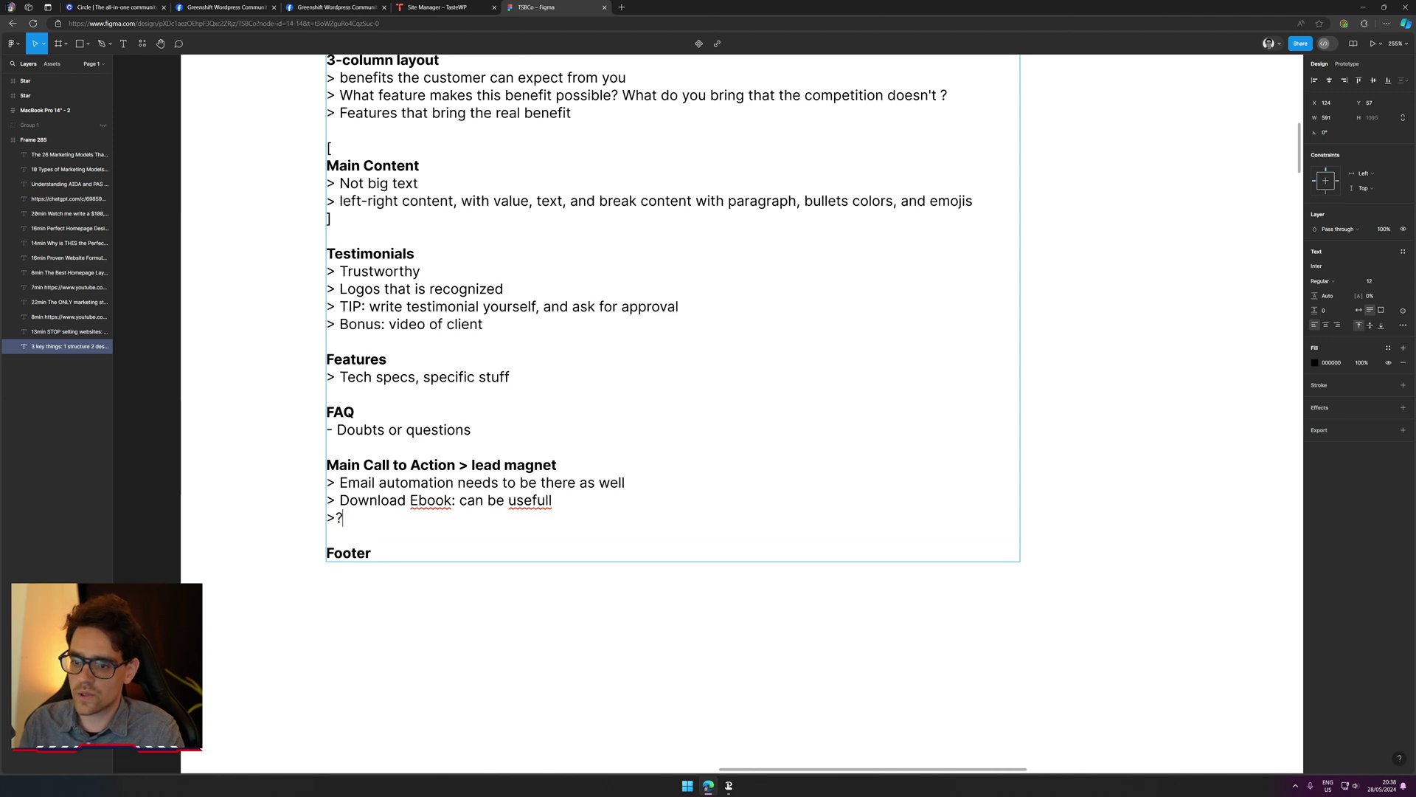
pyautogui.press('BackSpace')
pyautogui.press('BackSpace')
pyautogui.press('BackSpace')
pyautogui.press('BackSpace')
# Step: Add a bullet "> Book a call with me:" below the Download Ebook line
pyautogui.press('Return')
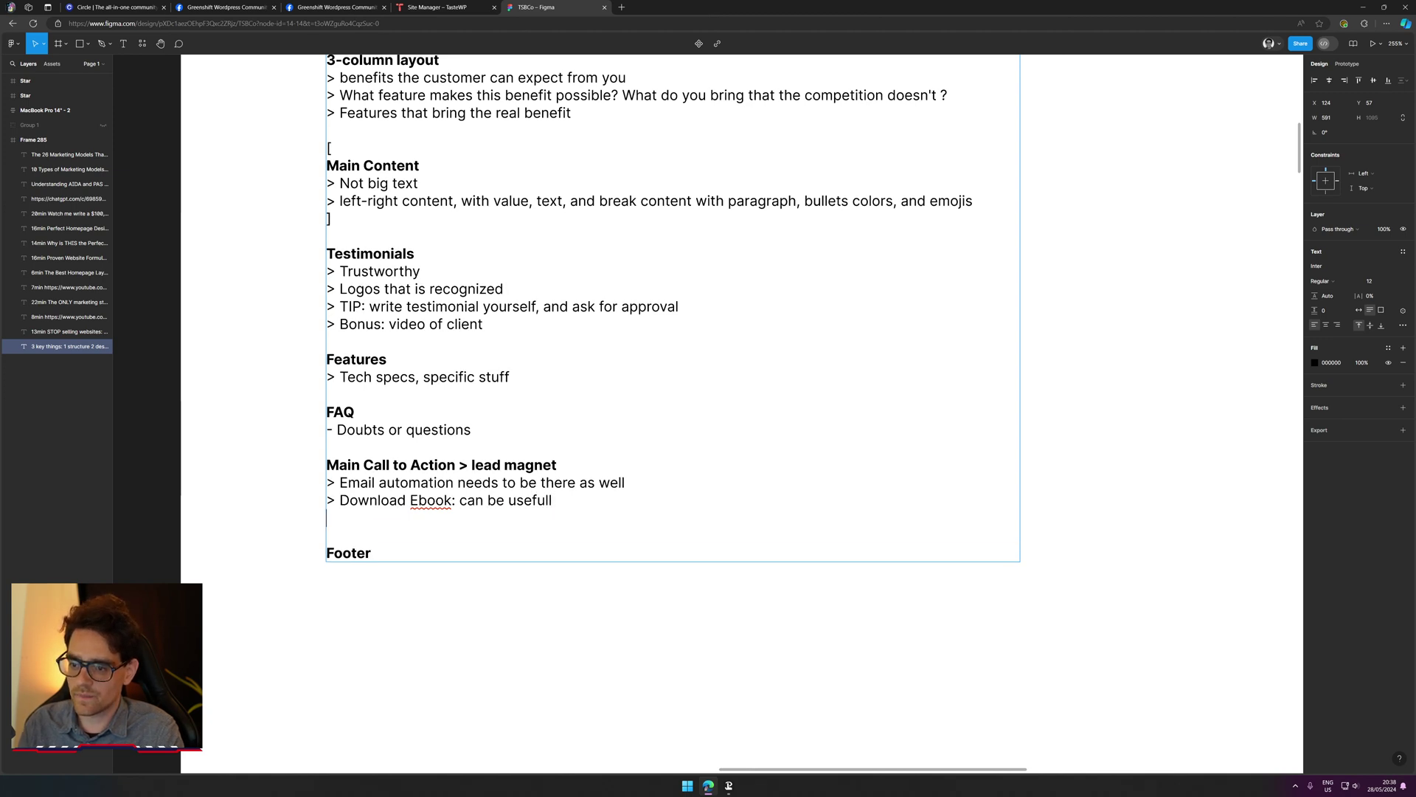
pyautogui.write('> ')
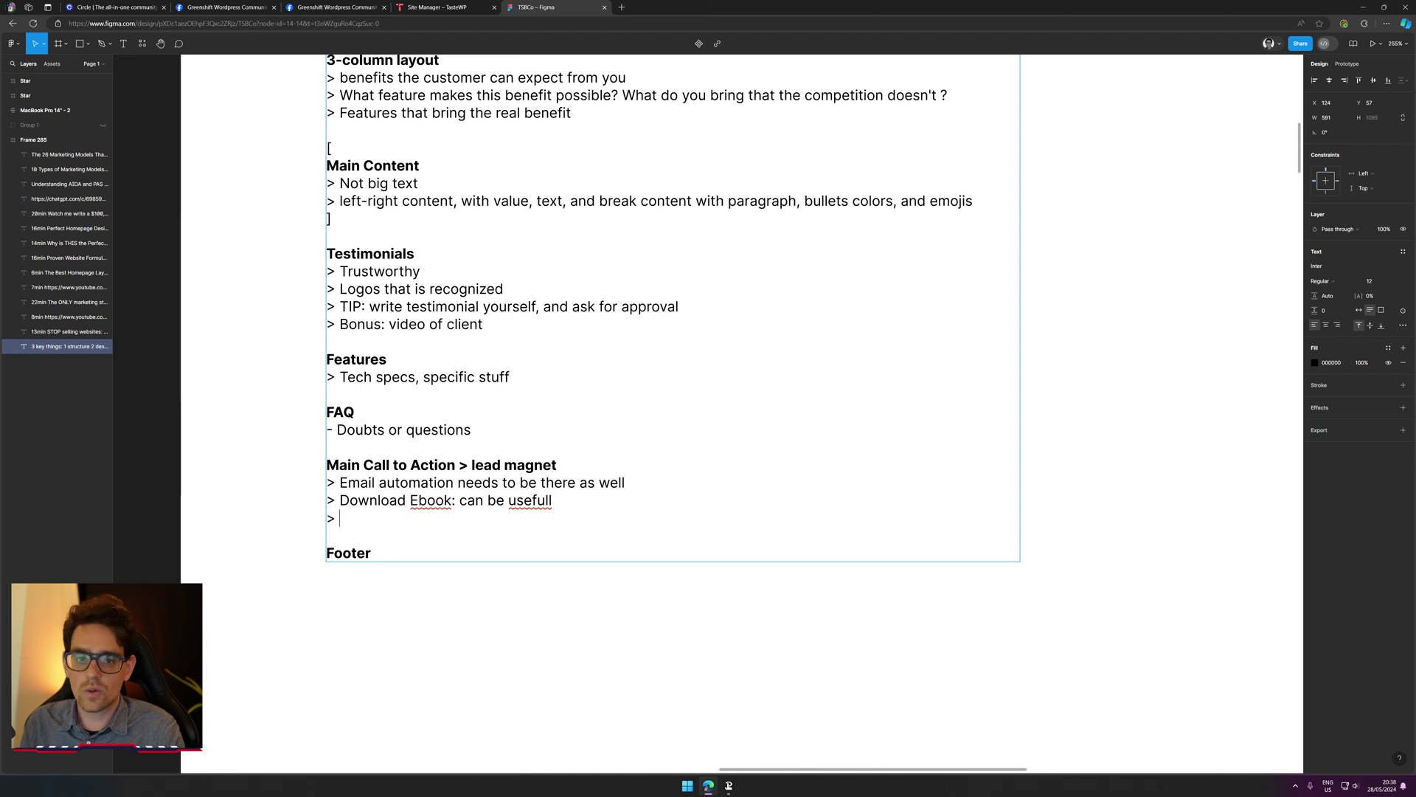
pyautogui.write('Book Ac')
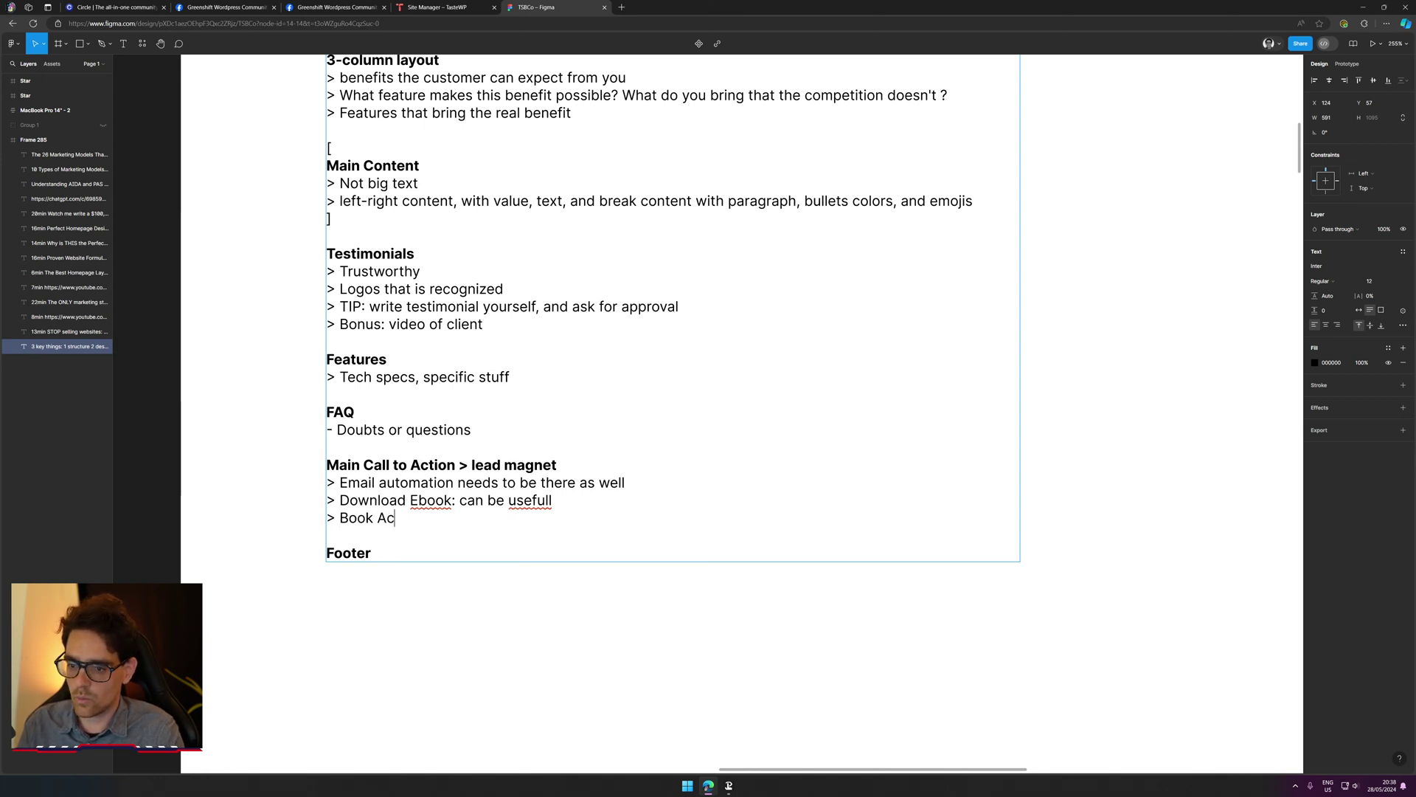
pyautogui.press('BackSpace')
pyautogui.press('BackSpace')
pyautogui.write('a cool')
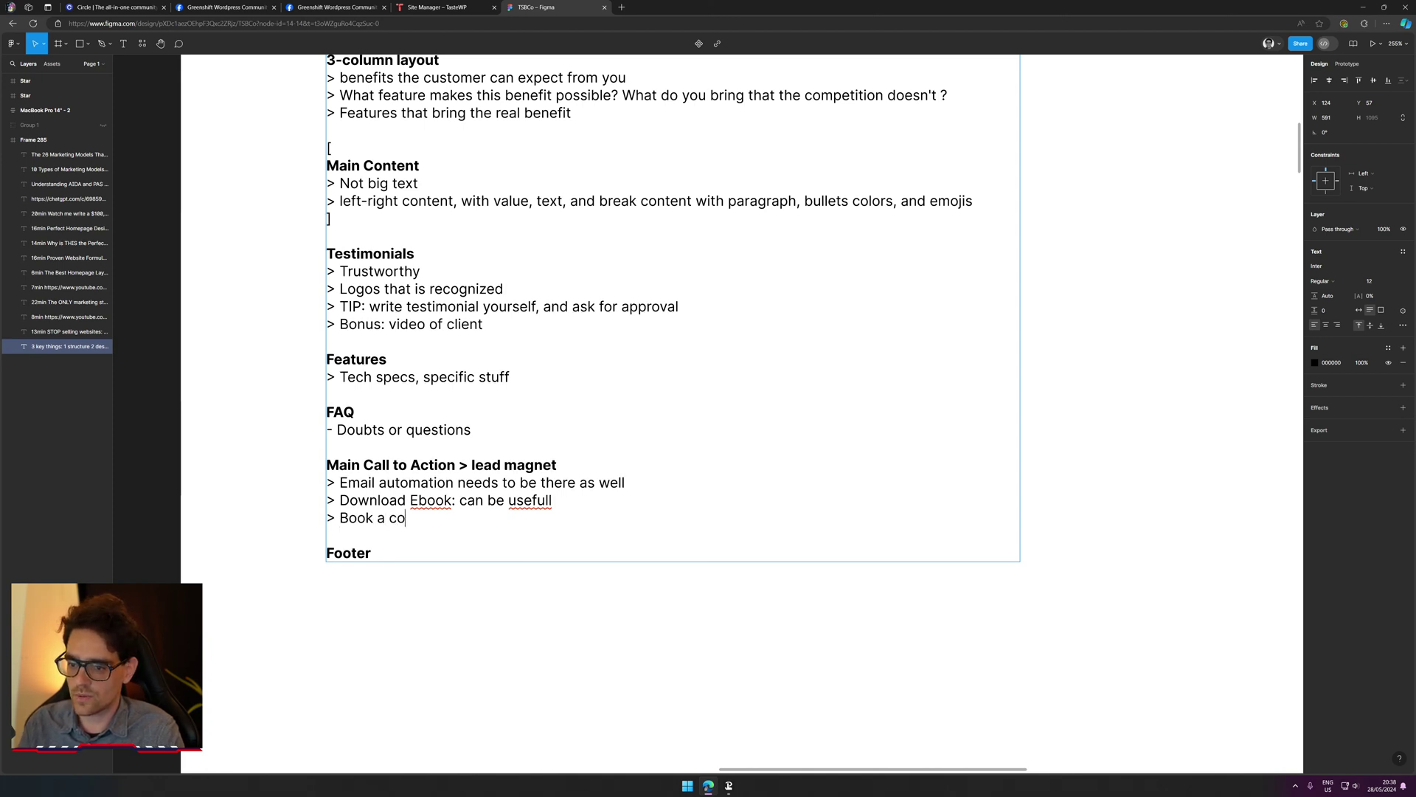
pyautogui.press('BackSpace')
pyautogui.press('BackSpace')
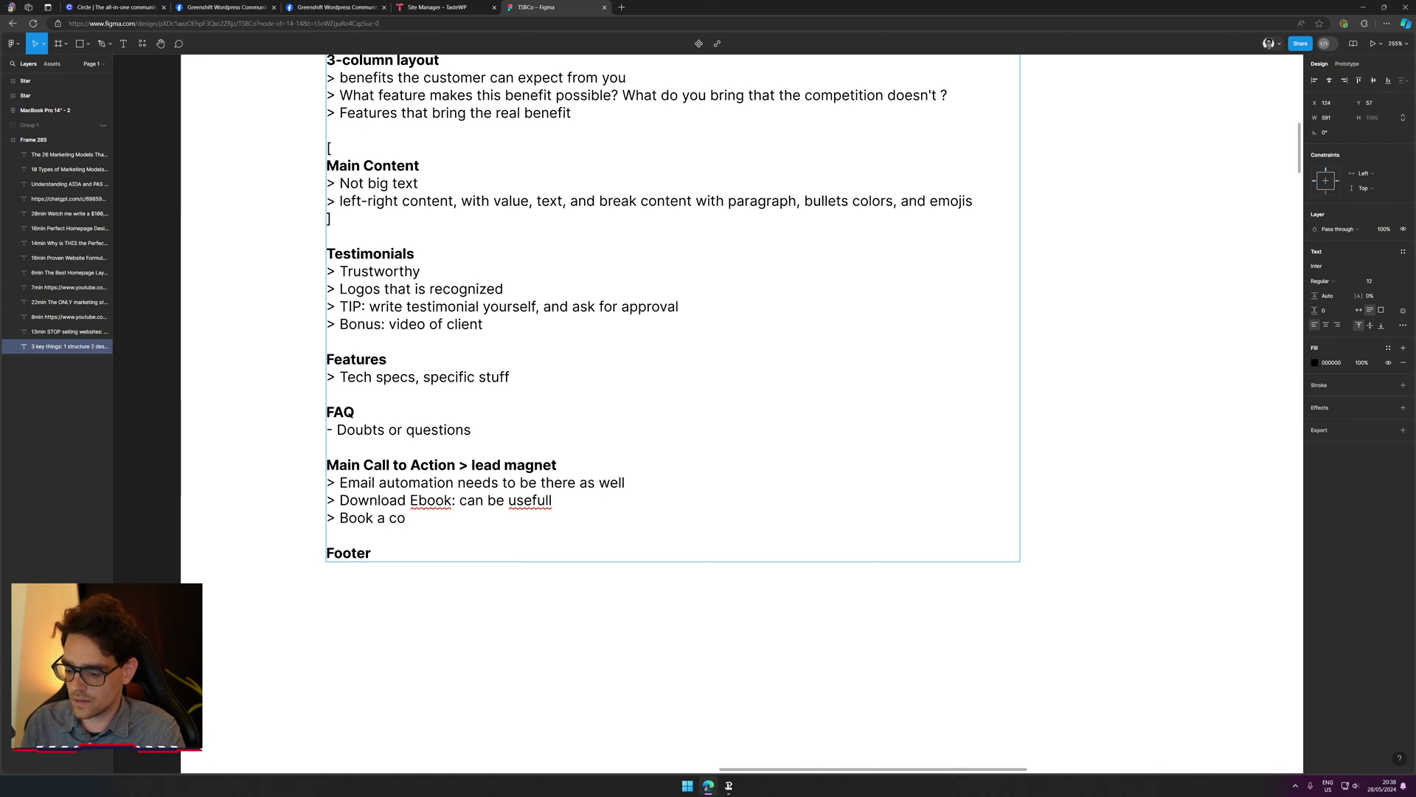
pyautogui.press('BackSpace')
pyautogui.write('all with me')
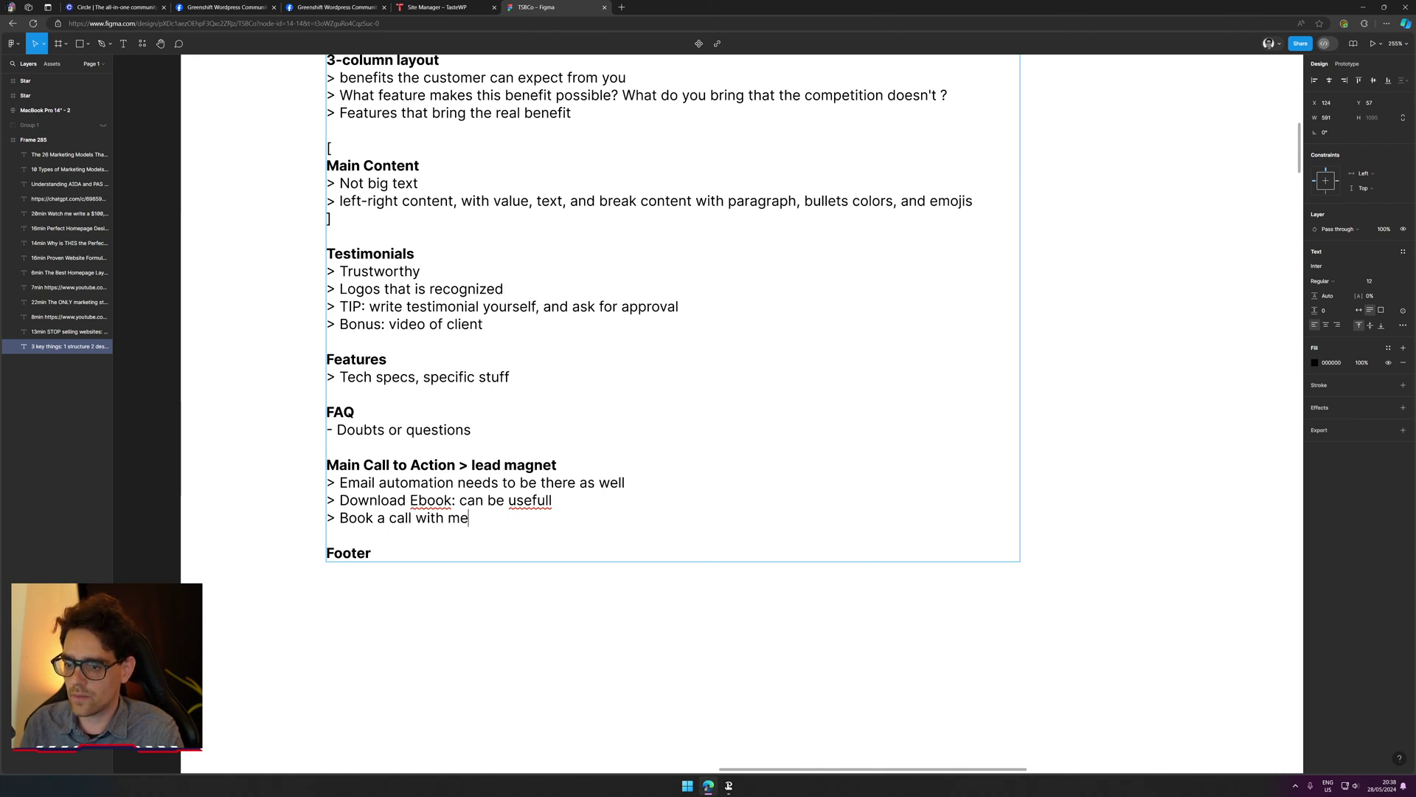
pyautogui.write(' >')
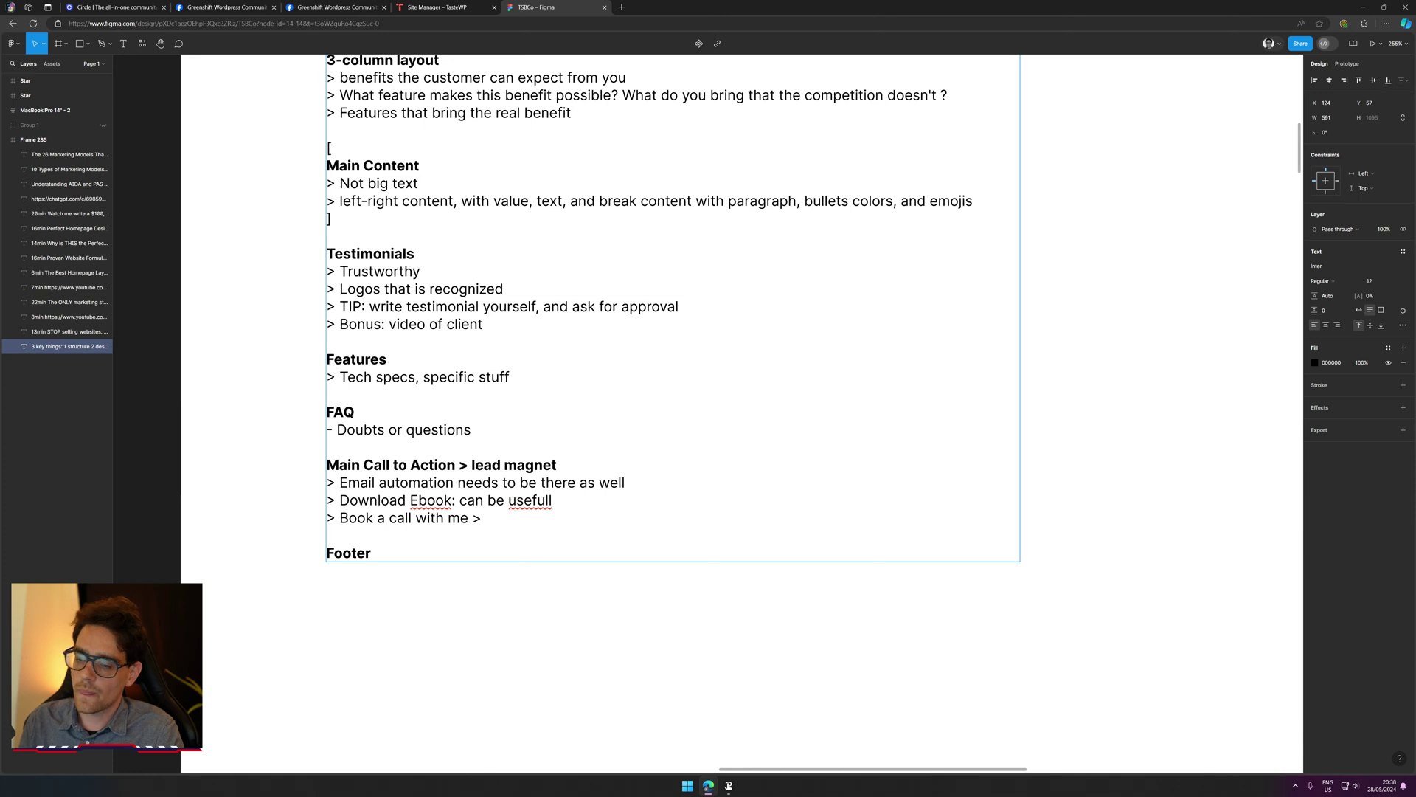
pyautogui.press('BackSpace')
pyautogui.press('BackSpace')
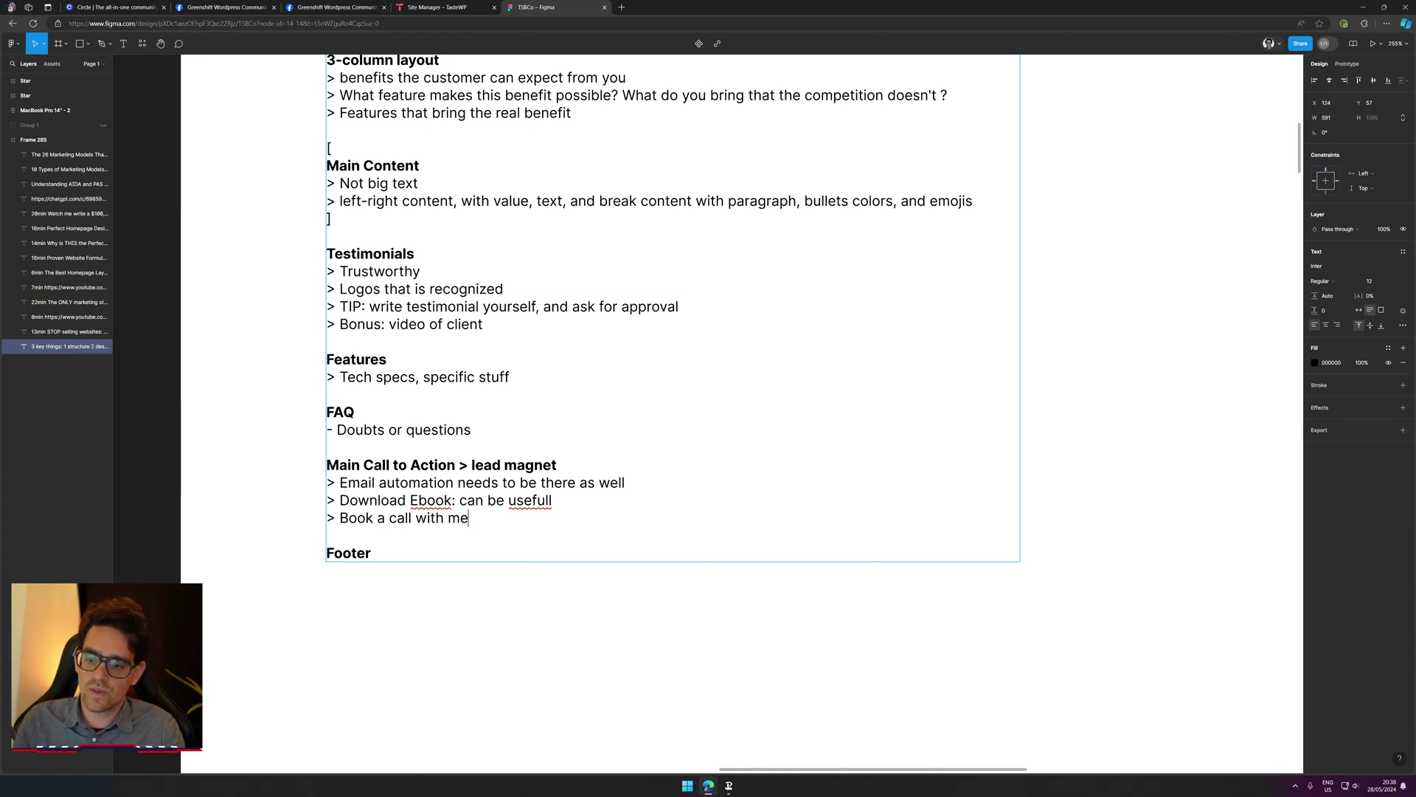
pyautogui.write(':')
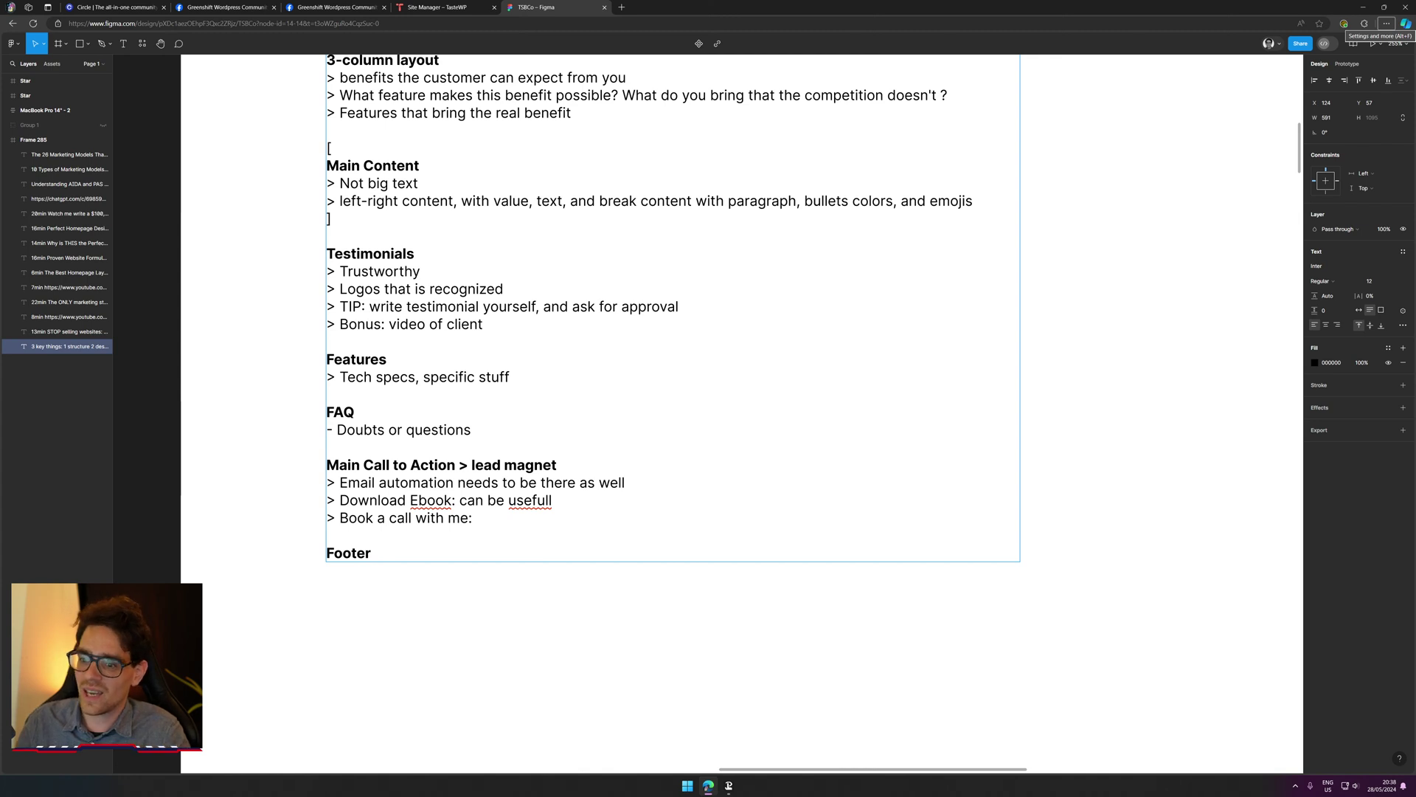
# Step: Correct "usefull" to "useful" in the Ebook bullet and complete the call bullet with "Very good practice."
pyautogui.rightClick(530, 503)
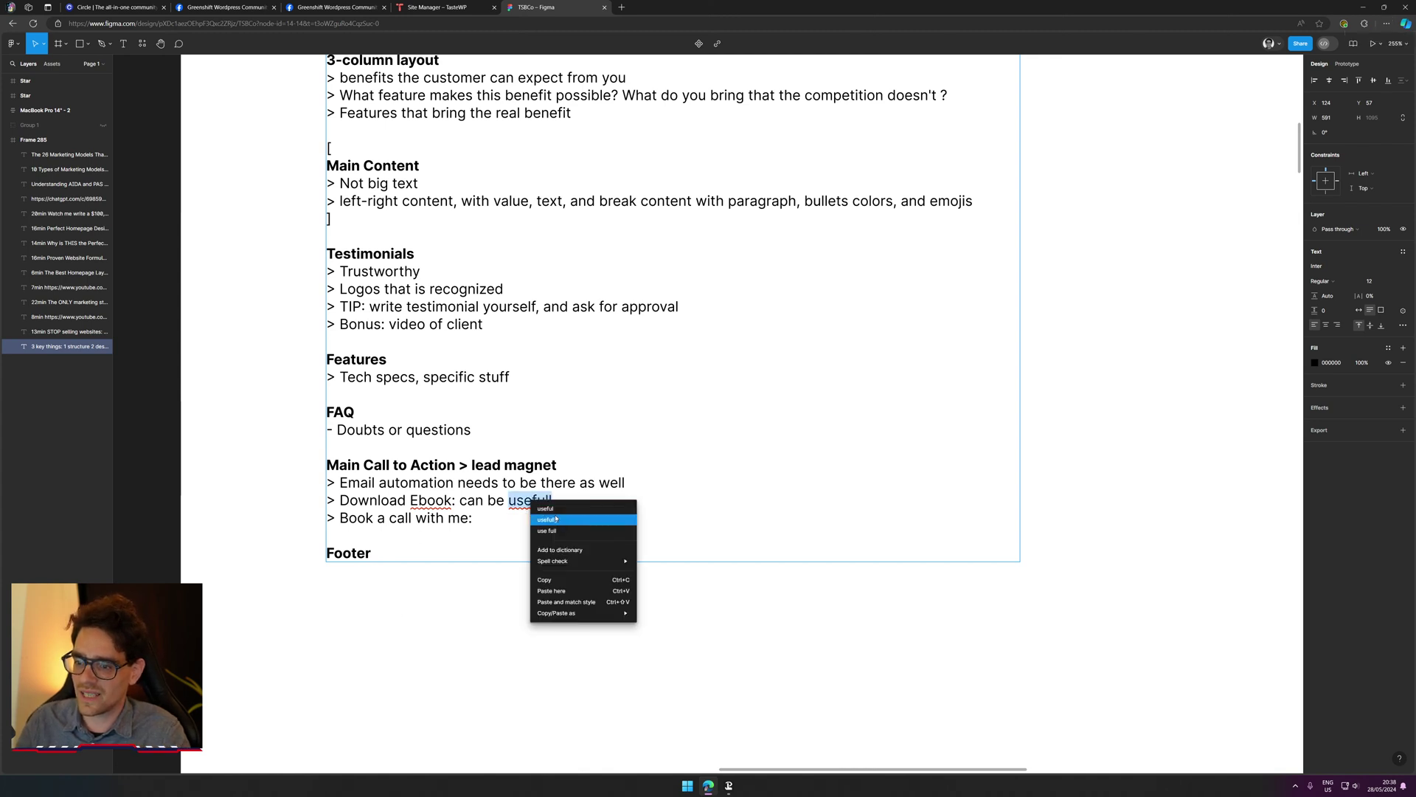
pyautogui.click(553, 520)
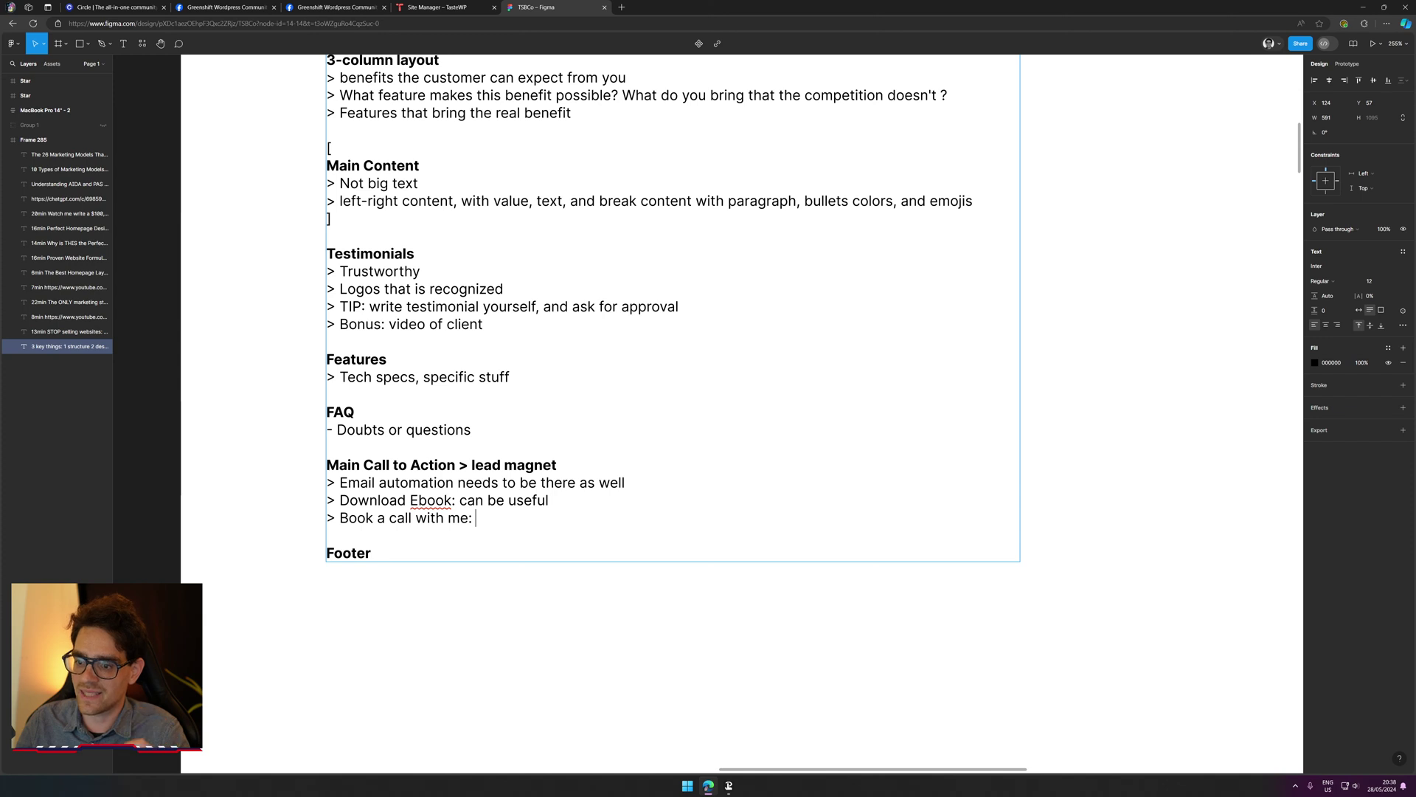
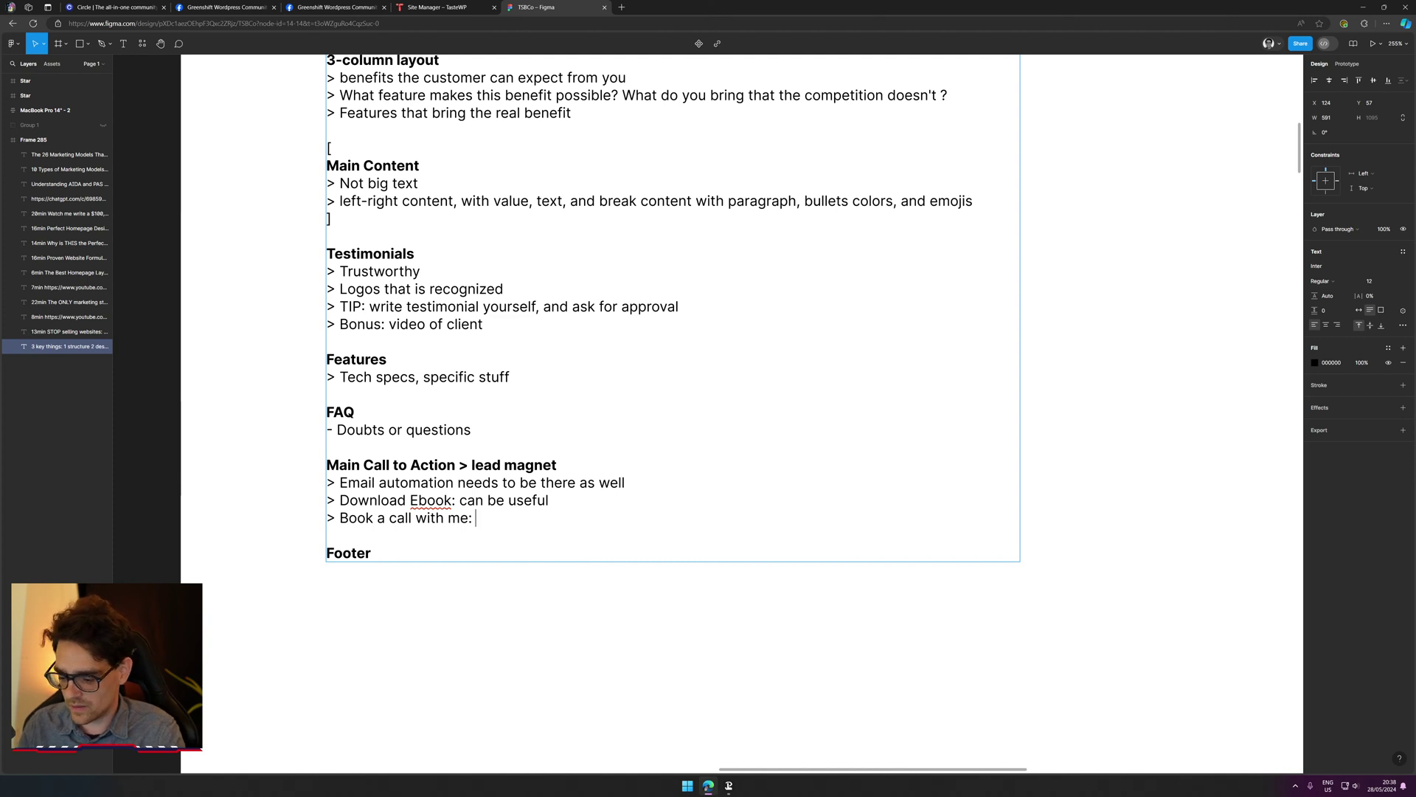
pyautogui.write('Very')
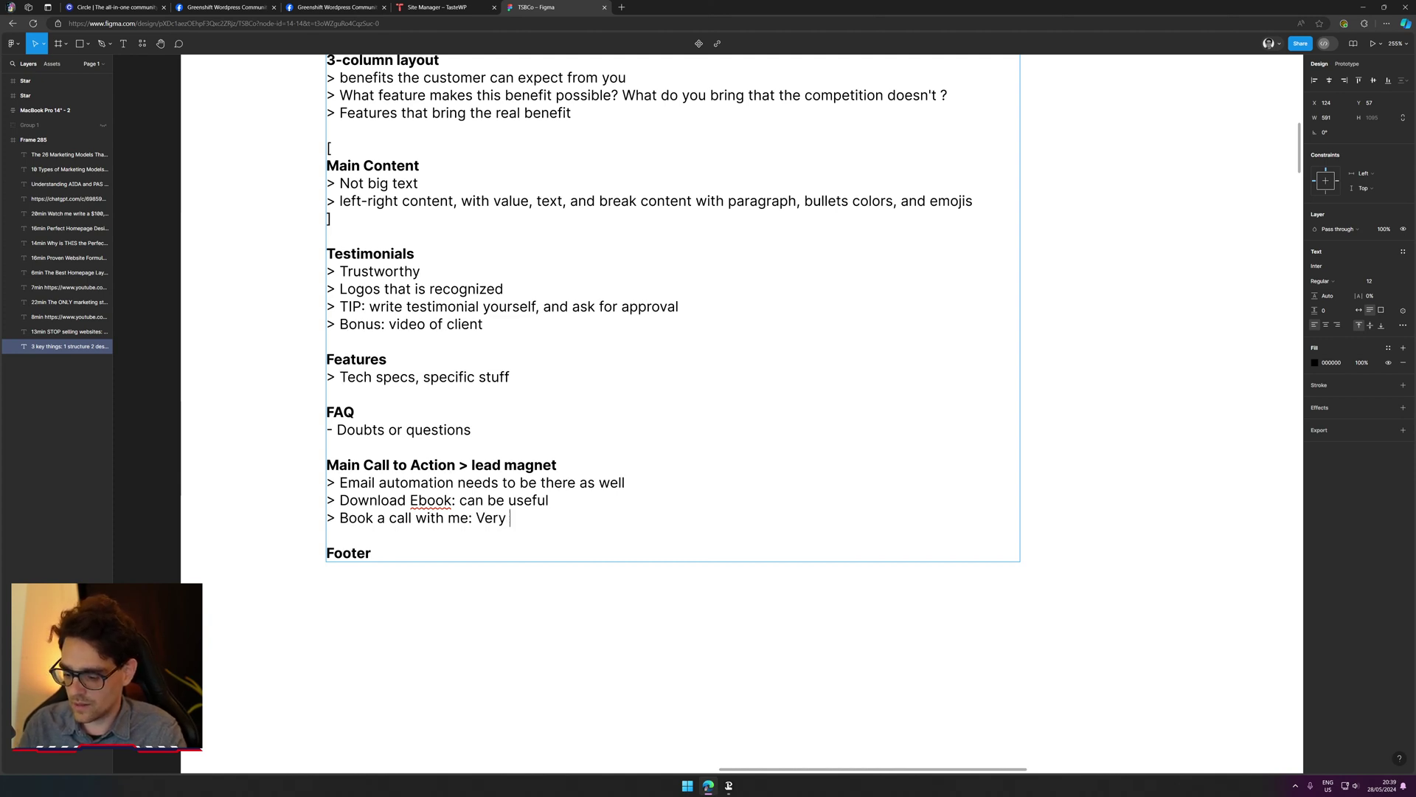
pyautogui.write(' goo')
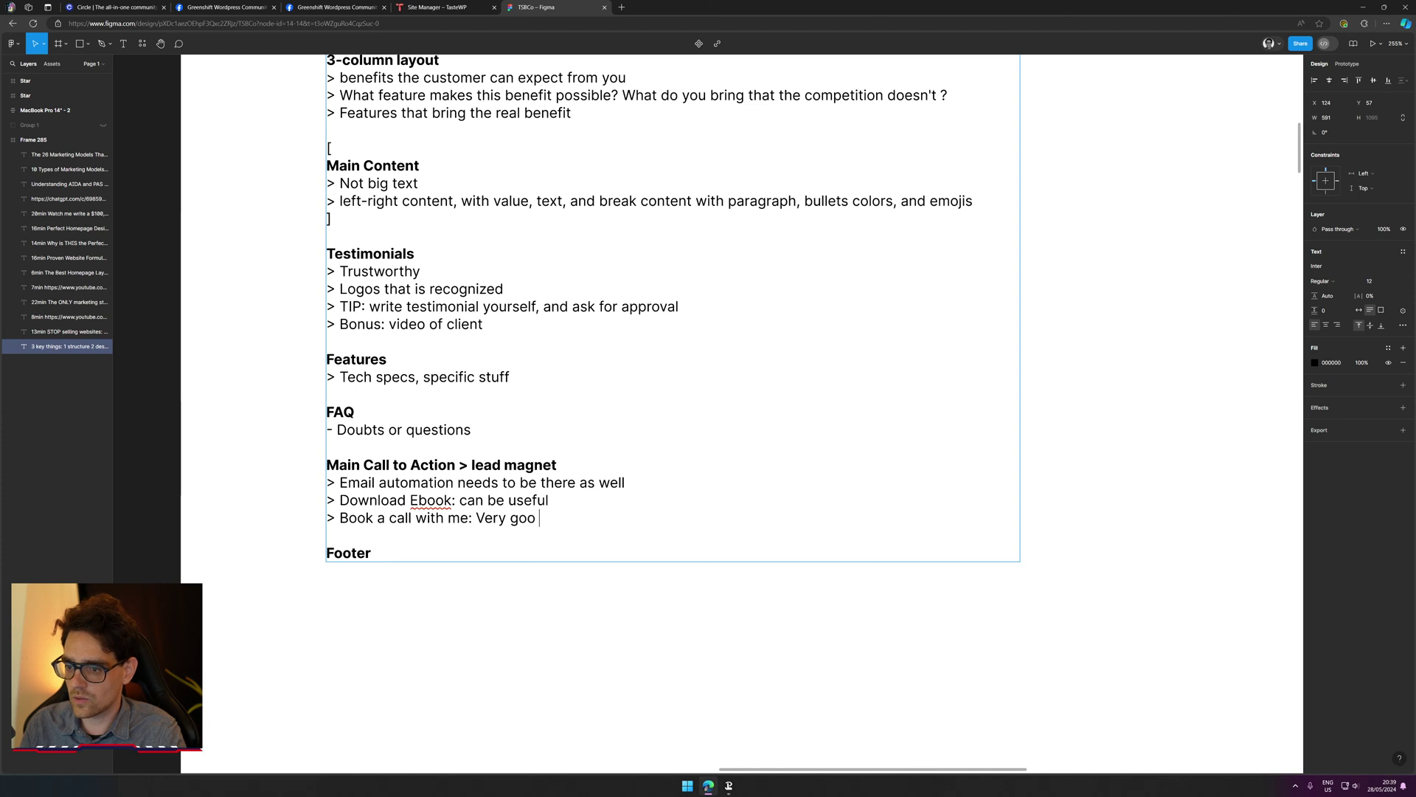
pyautogui.write('d precti')
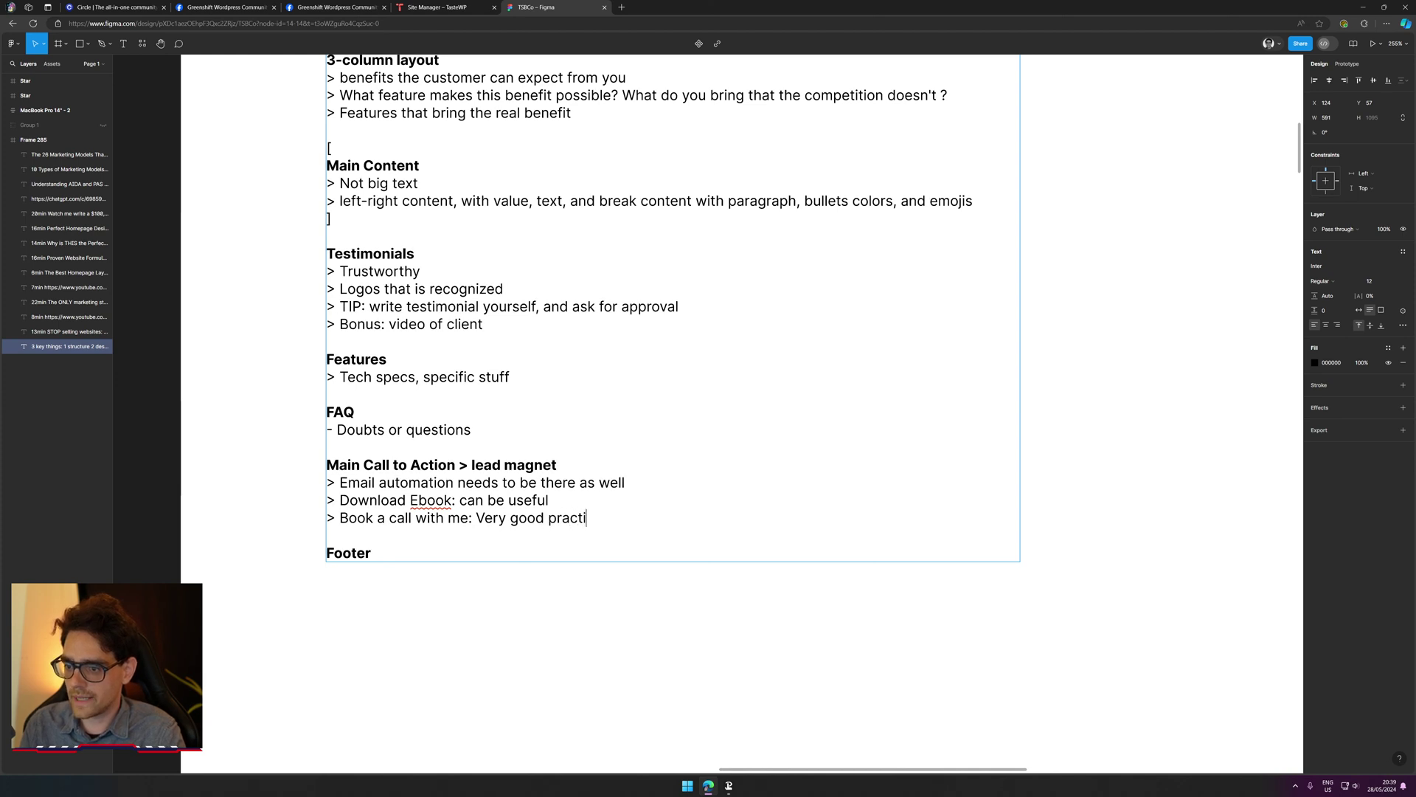
pyautogui.write('ce.')
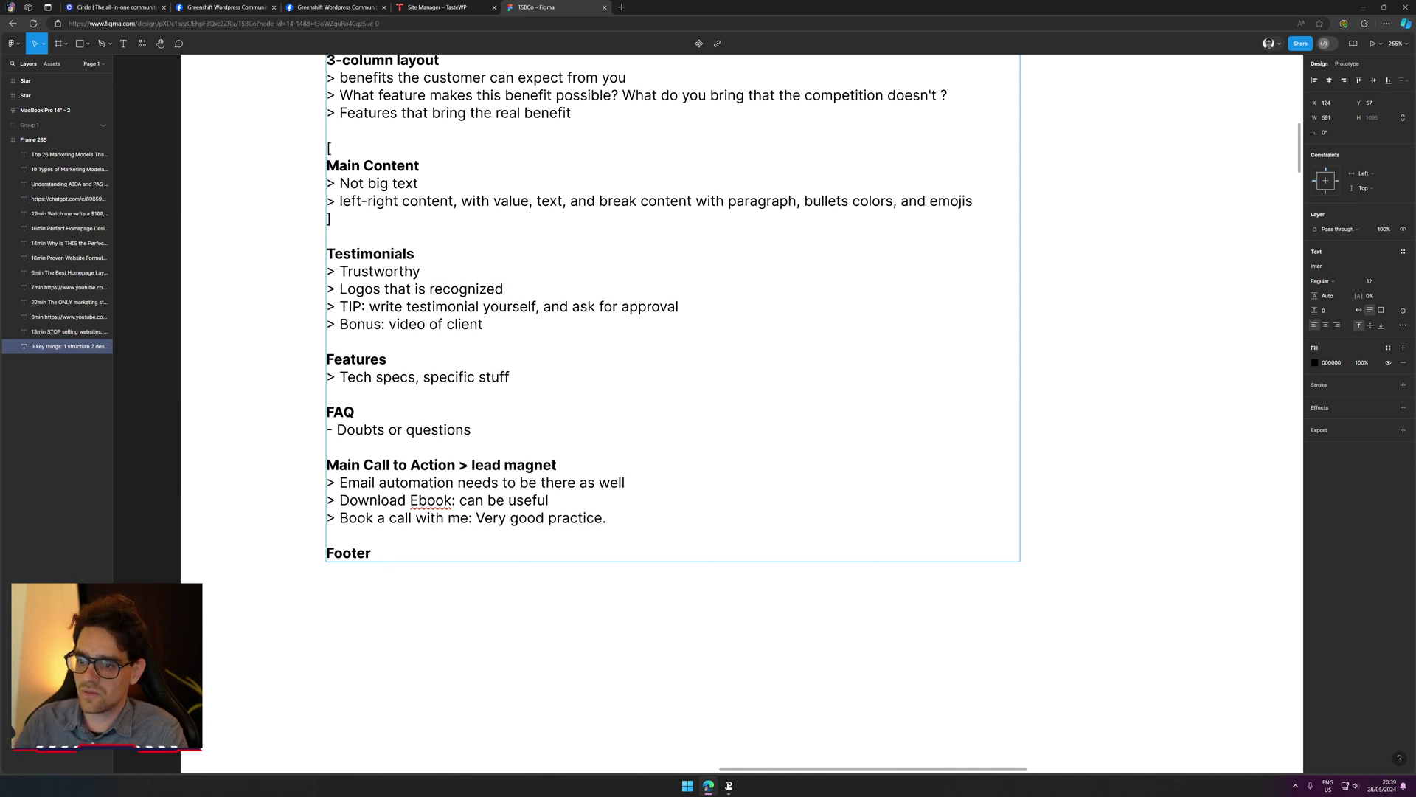
# Step: Add an empty line below the "Footer" heading at the end of the notes
pyautogui.press('Down')
pyautogui.press('Down')
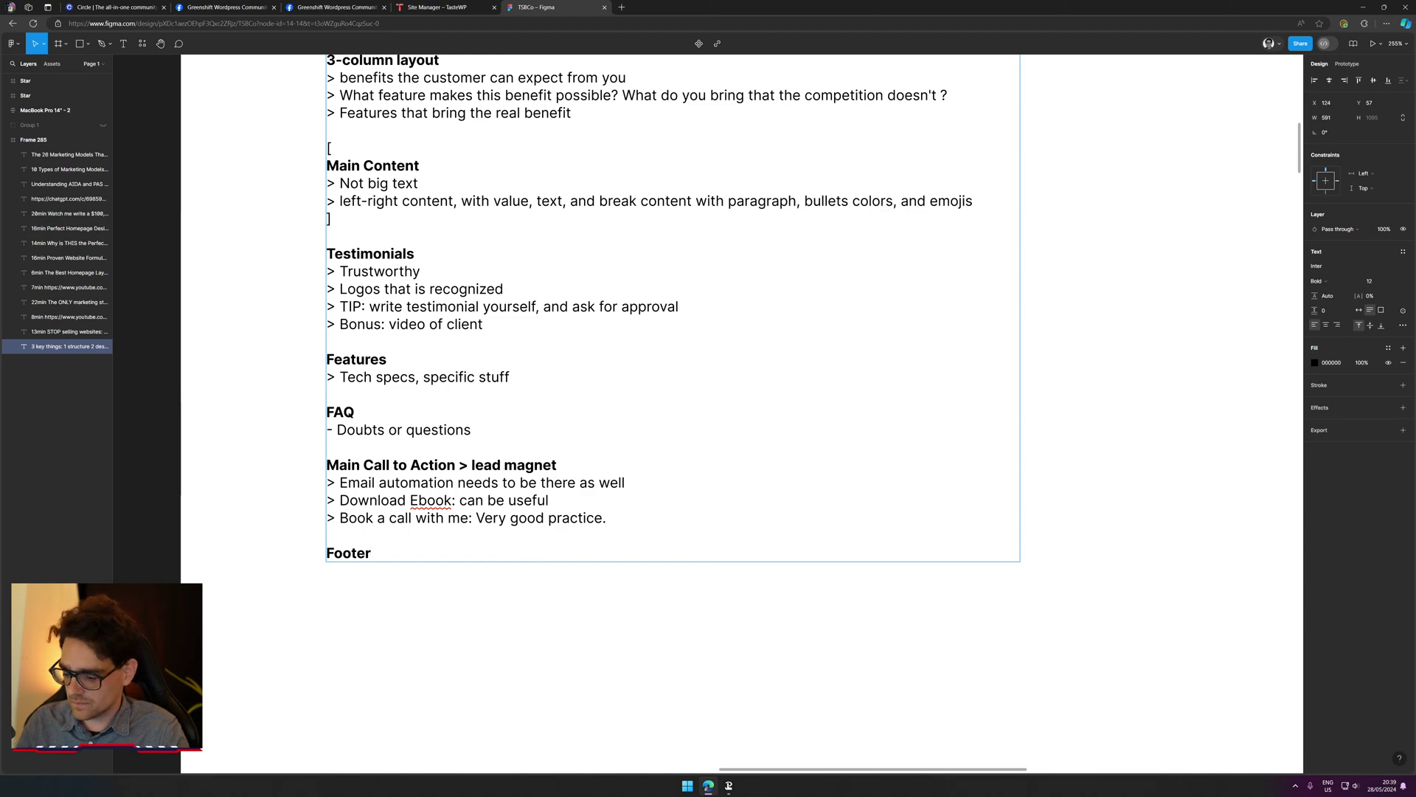
pyautogui.press('Return')
pyautogui.scroll(10, 792, 126)
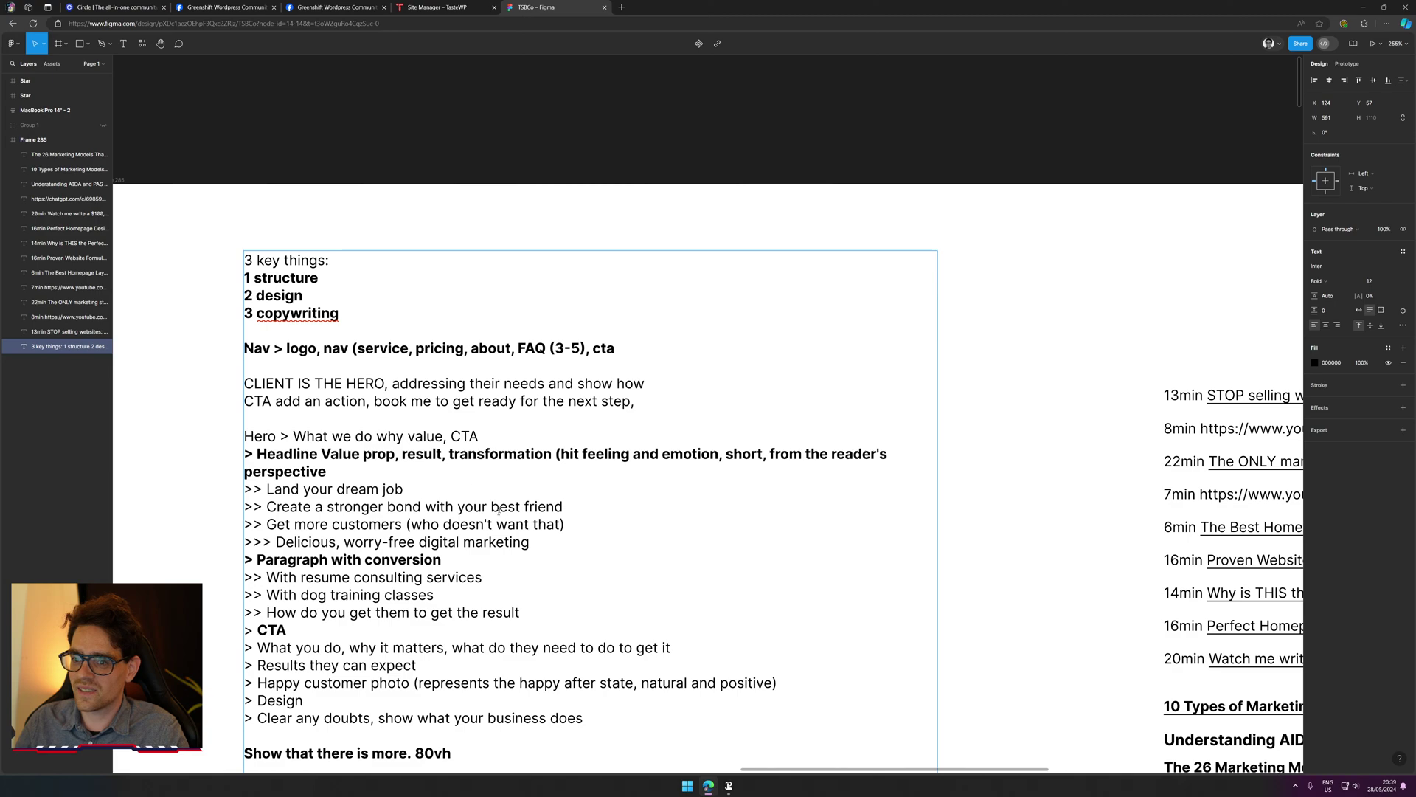
# Step: Open the techies.review website in a new browser tab
pyautogui.scroll(-10, 498, 509)
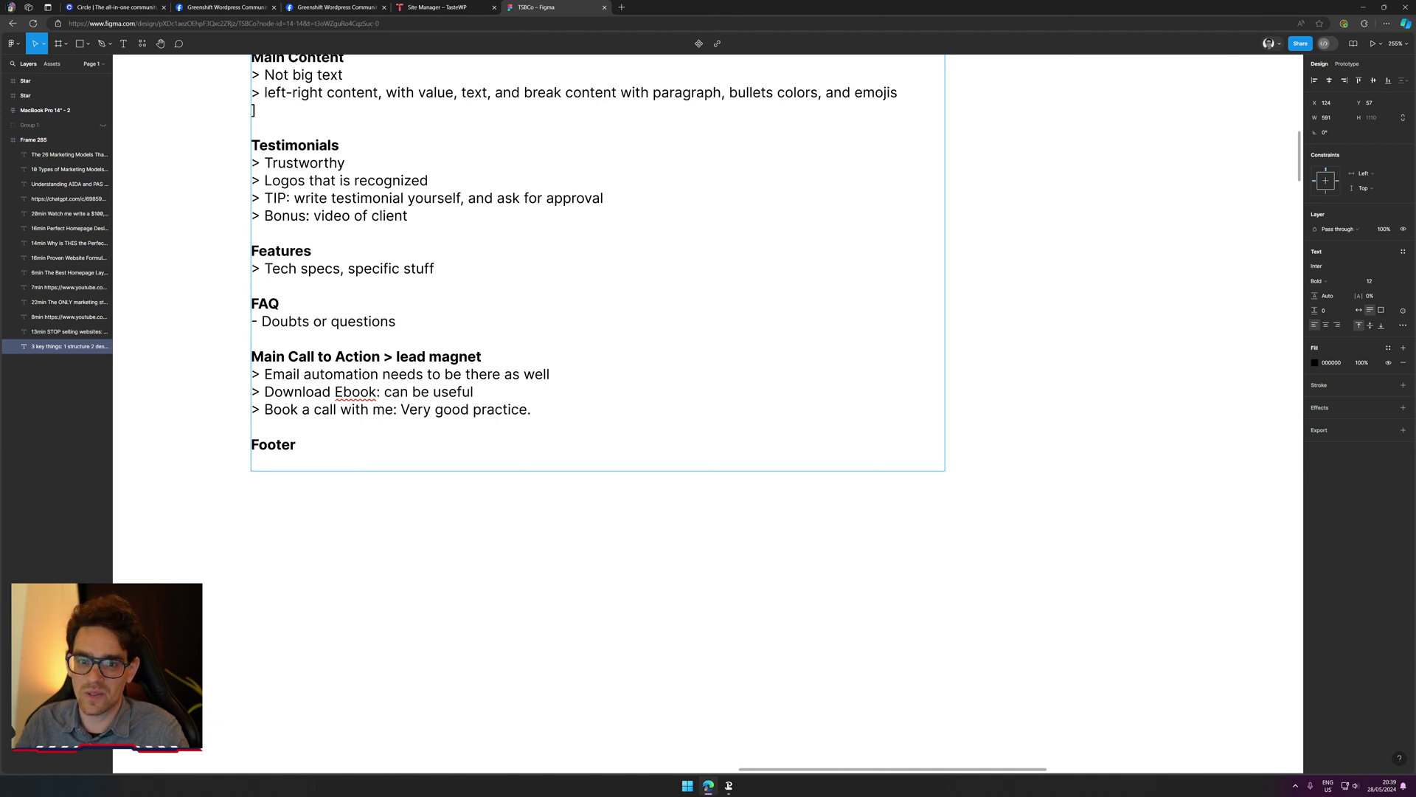
pyautogui.click(619, 7)
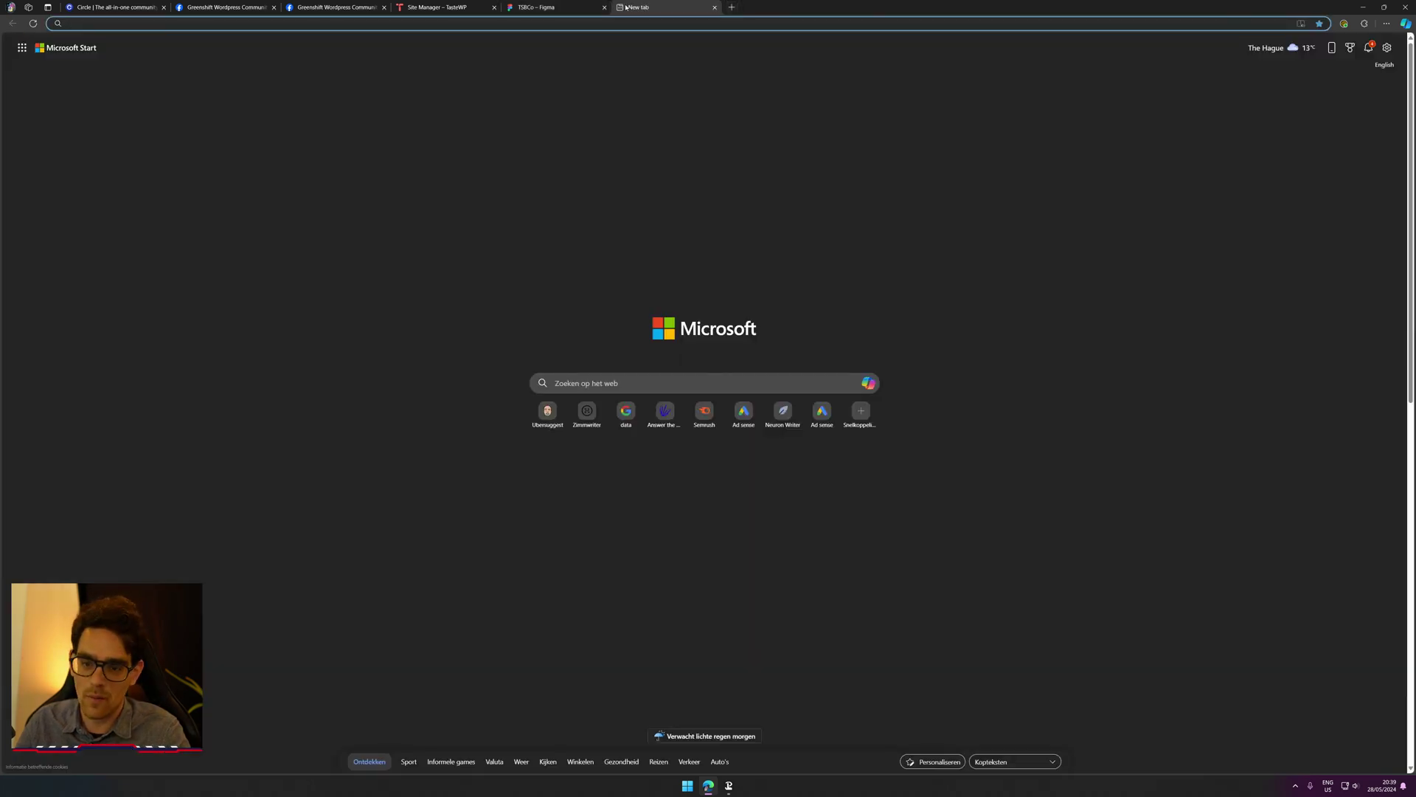
pyautogui.write('tecvhi')
pyautogui.press('BackSpace')
pyautogui.press('BackSpace')
pyautogui.press('BackSpace')
pyautogui.write('hies.rev')
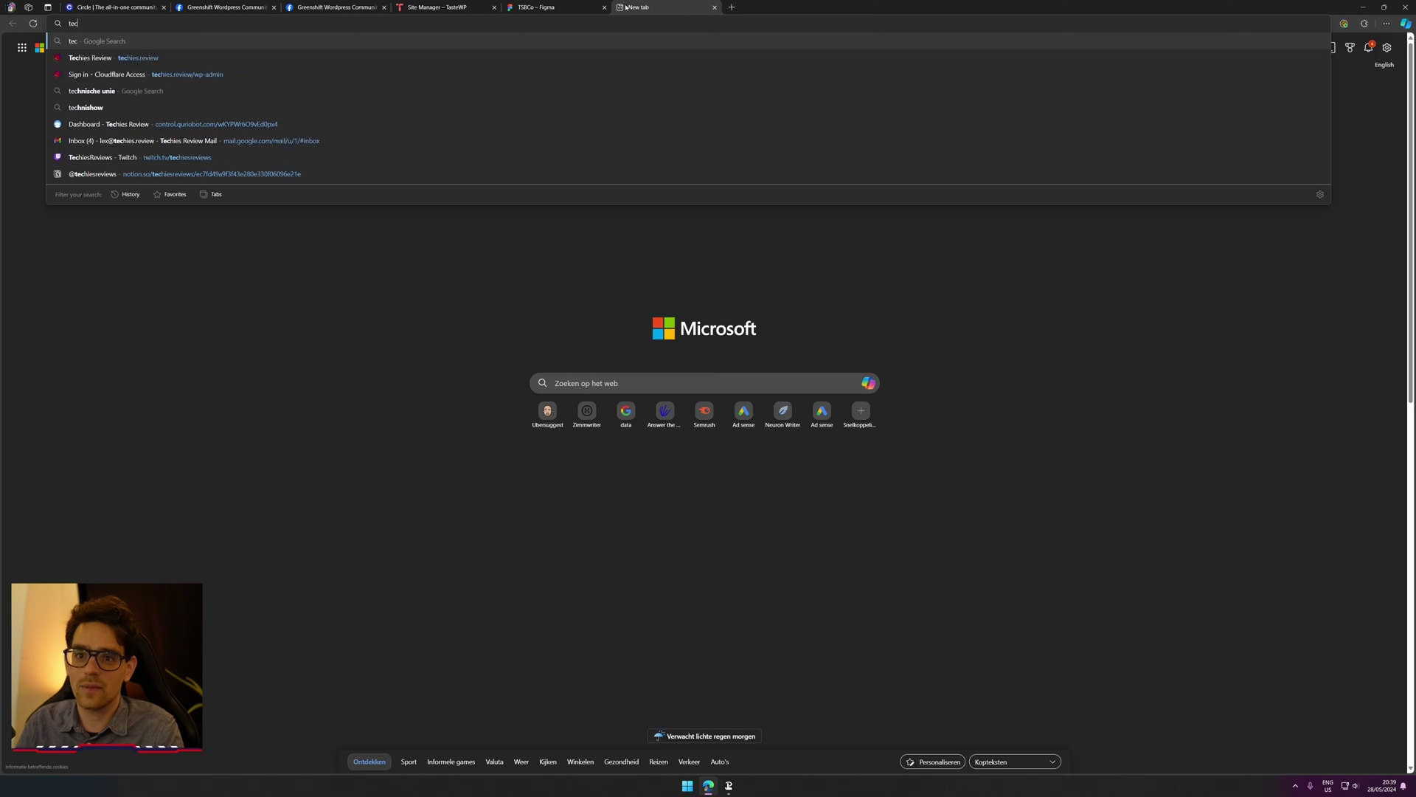
pyautogui.press('Return')
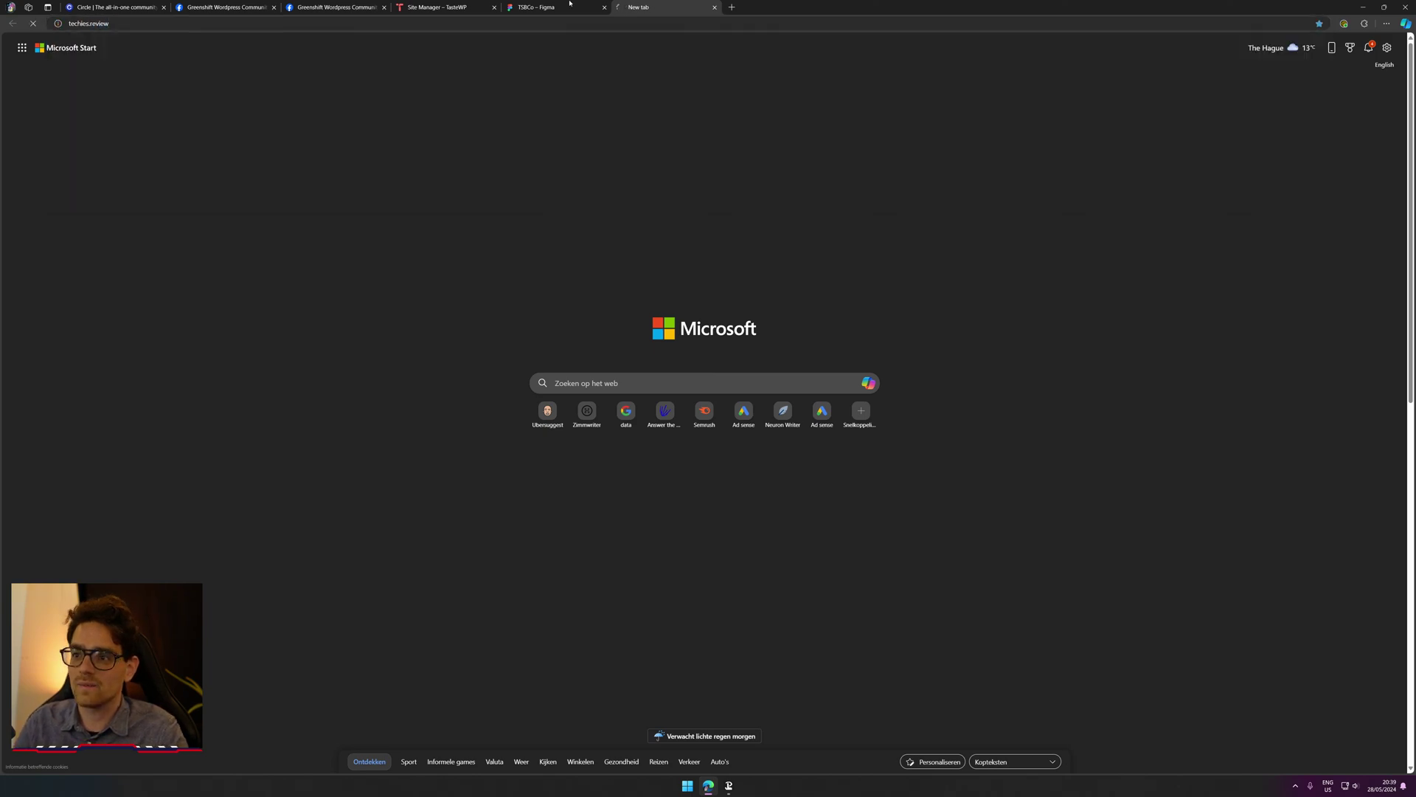
# Step: Look over the Techies Review homepage from the hero to the designer introduction, and close its tab
pyautogui.scroll(-5, 612, 445)
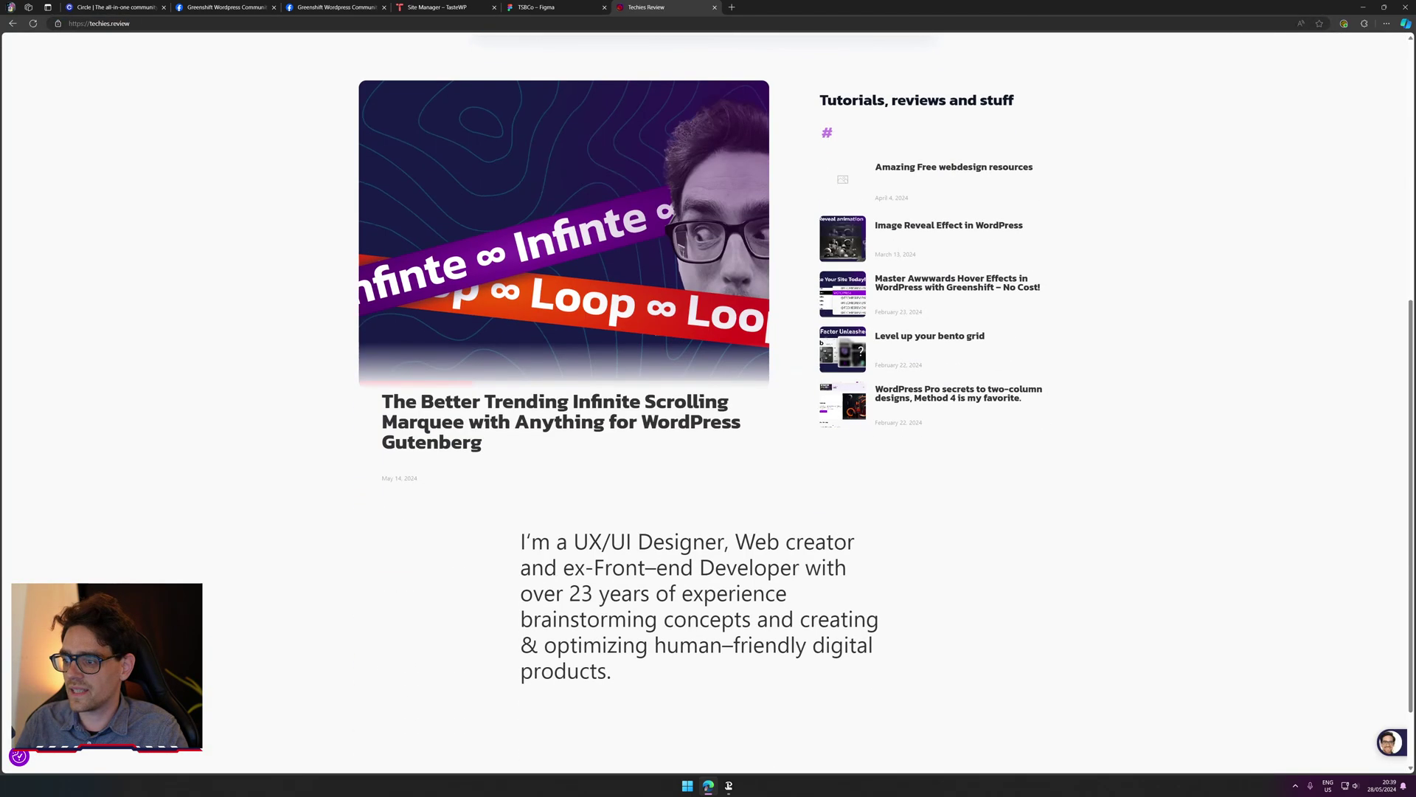
pyautogui.scroll(2, 590, 402)
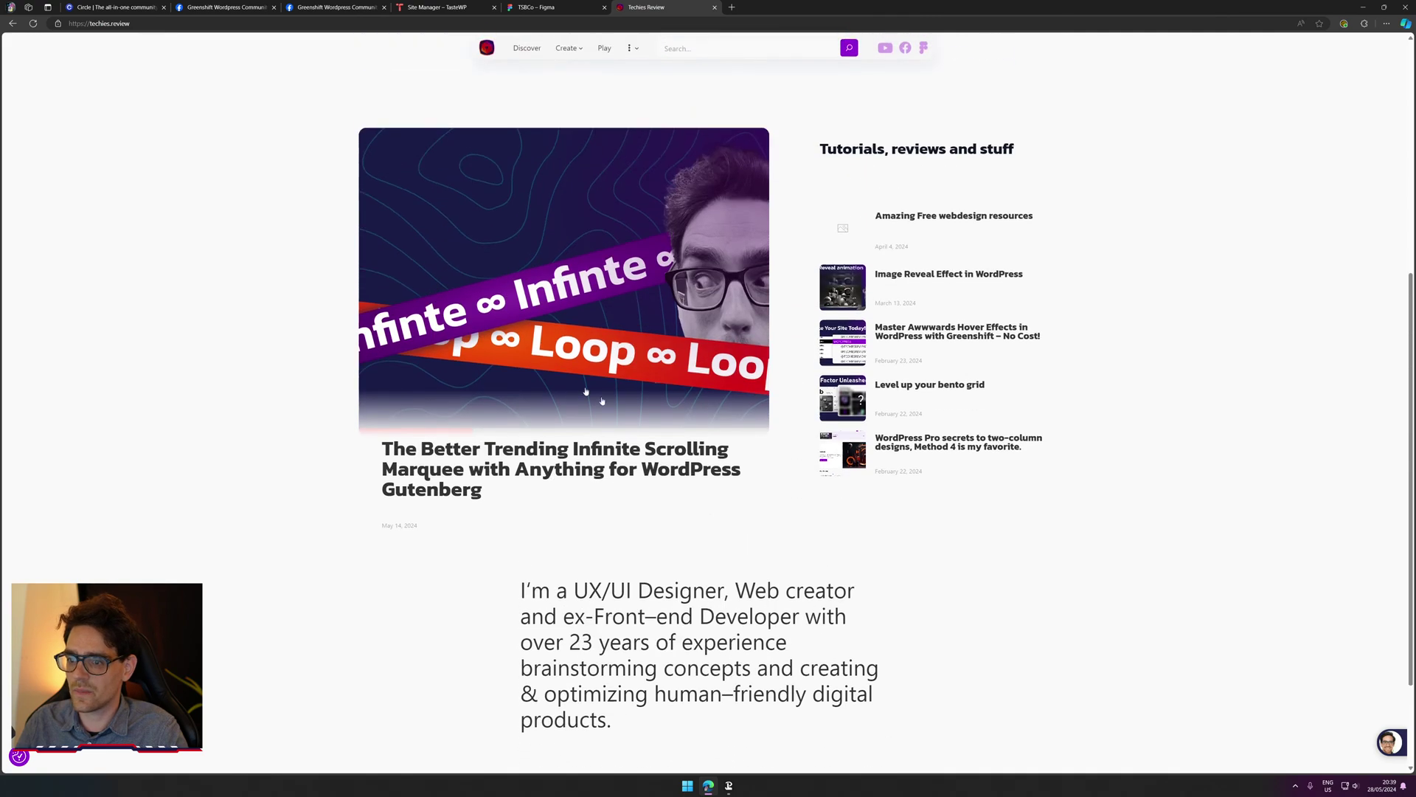
pyautogui.scroll(3, 527, 454)
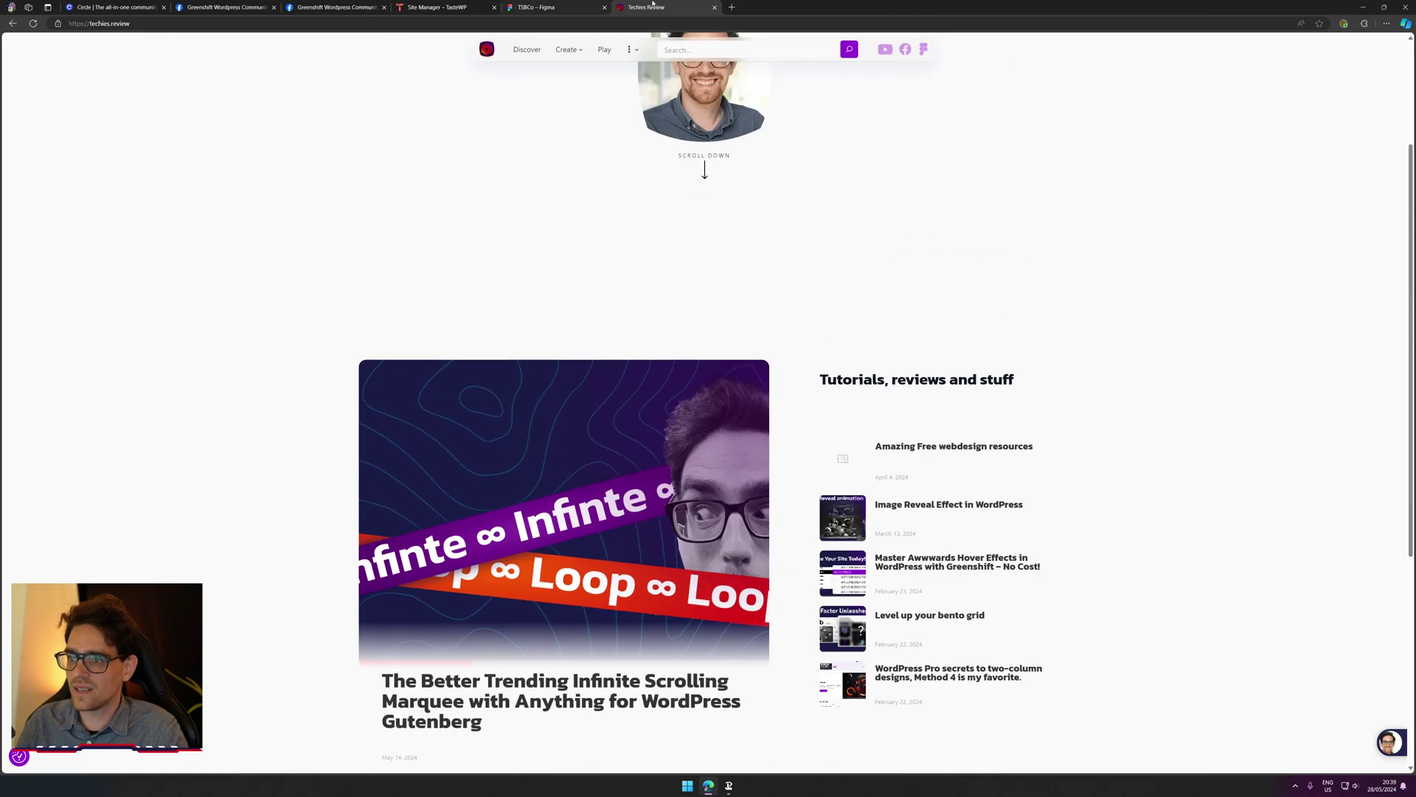
pyautogui.hotkey('ctrl', 'w')
# Step: Delete the trailing comma and space after "book me to get ready for the next step" in the notes
pyautogui.scroll(15, 403, 103)
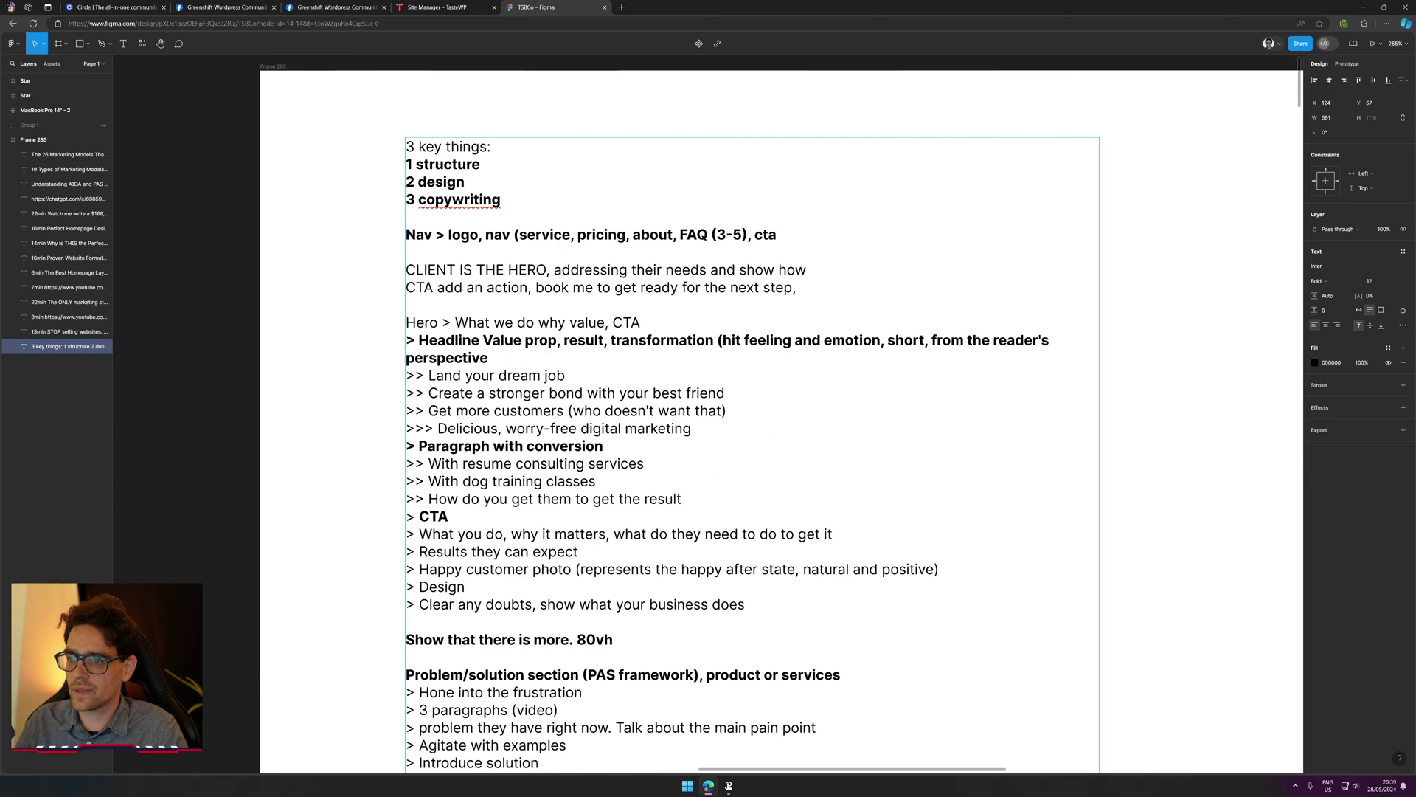
pyautogui.click(650, 447)
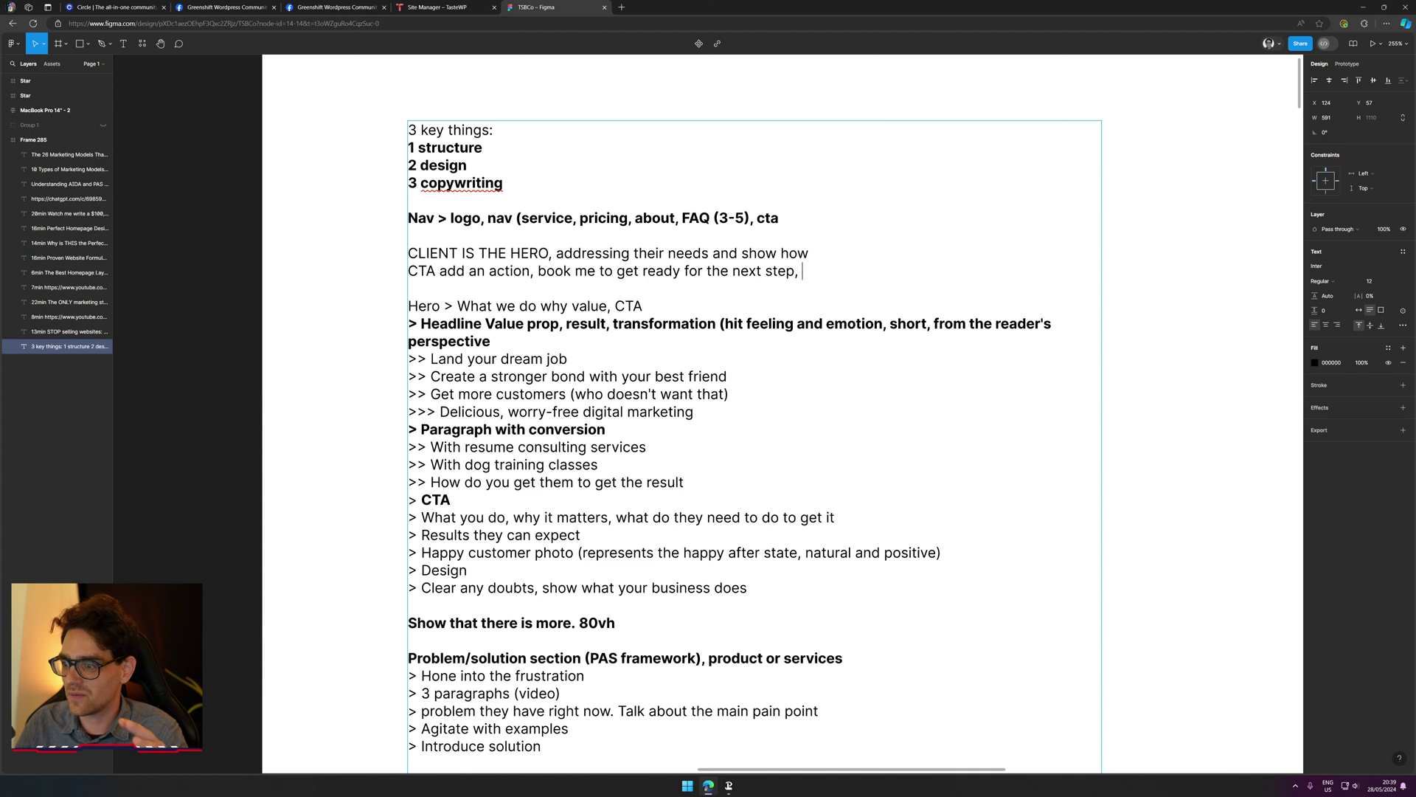
pyautogui.press('BackSpace')
pyautogui.press('BackSpace')
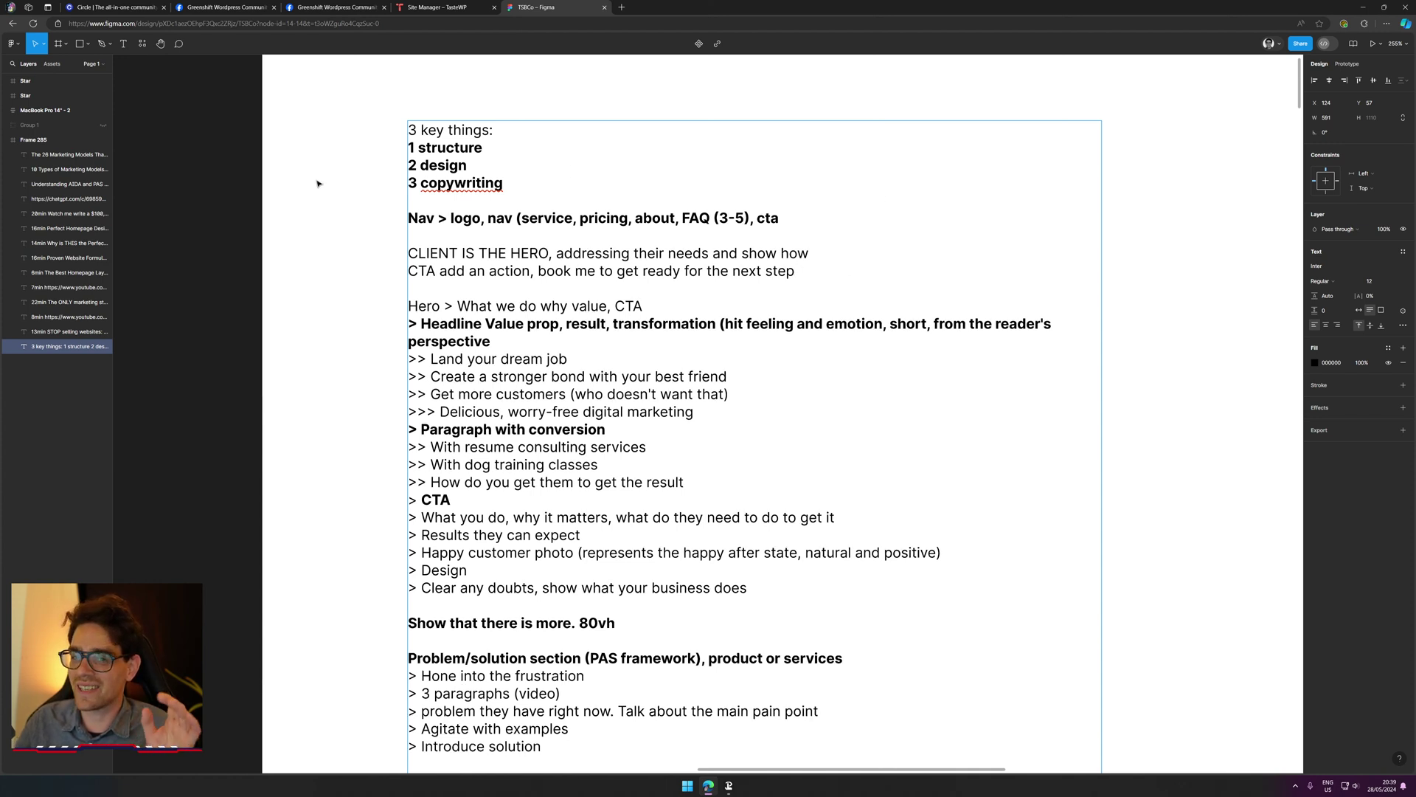
# Step: Review the homepage notes from the three key things through to the Main Call to Action and Footer sections
pyautogui.moveTo(334, 203); pyautogui.dragTo(844, 356)
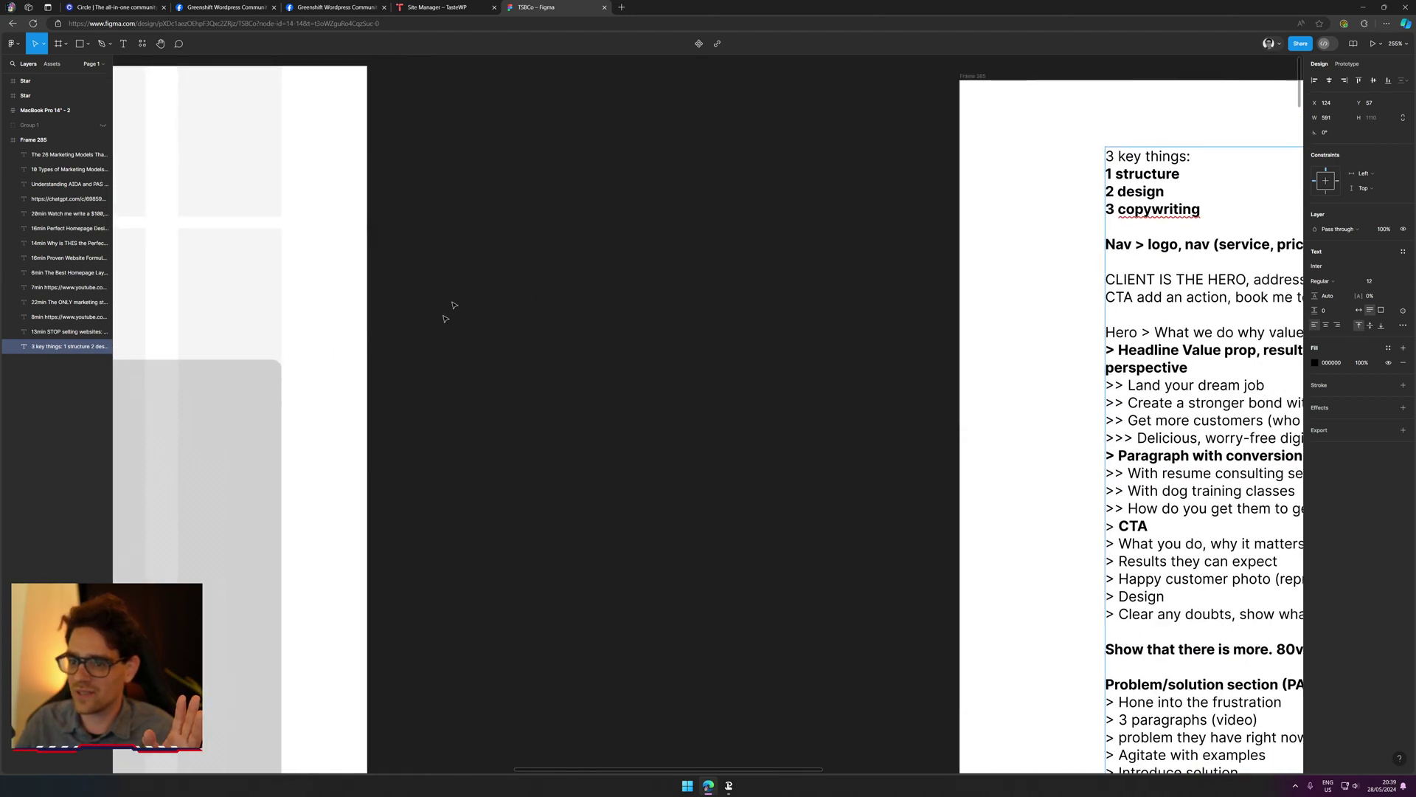
pyautogui.hscroll(3, 419, 319)
pyautogui.scroll(-5, 291, 423)
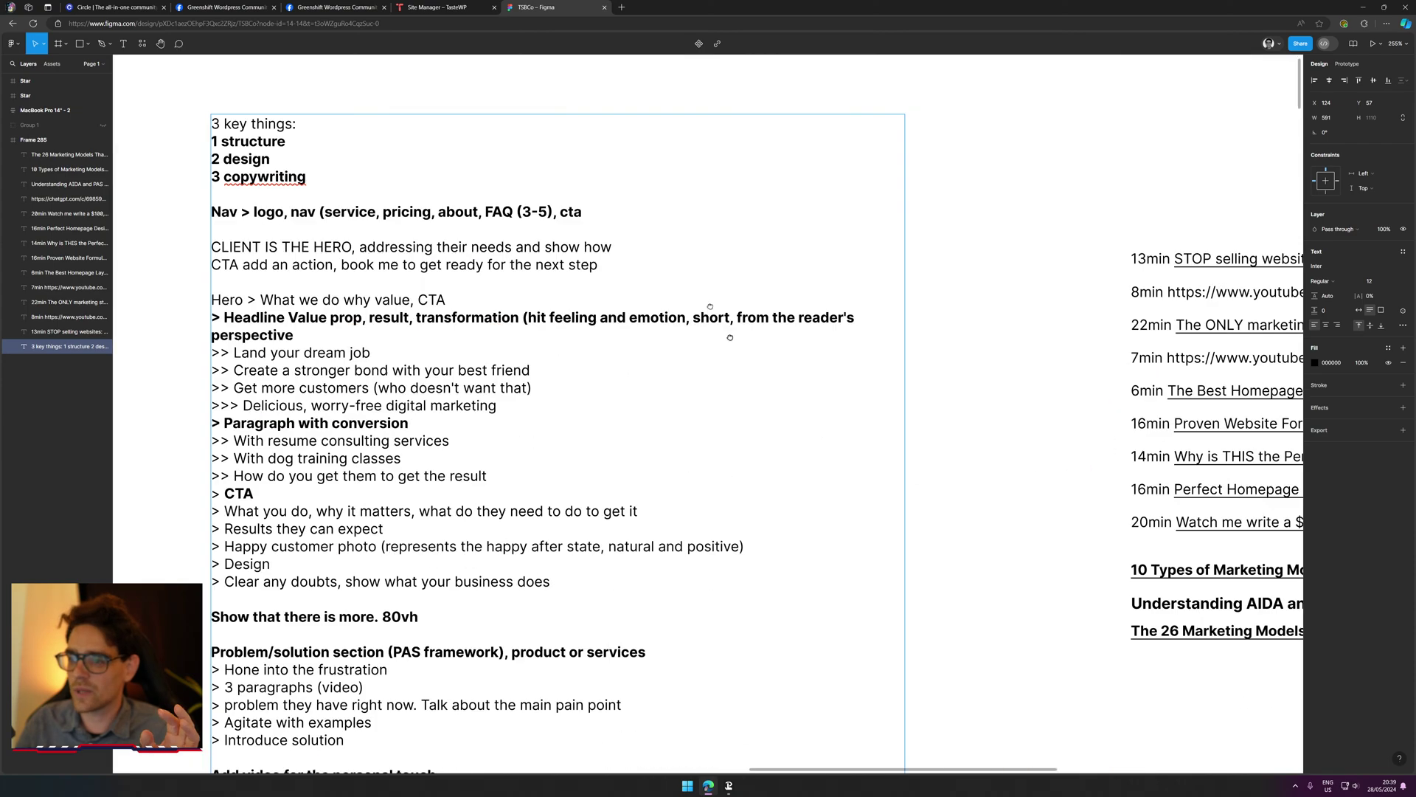
pyautogui.scroll(-2, 557, 480)
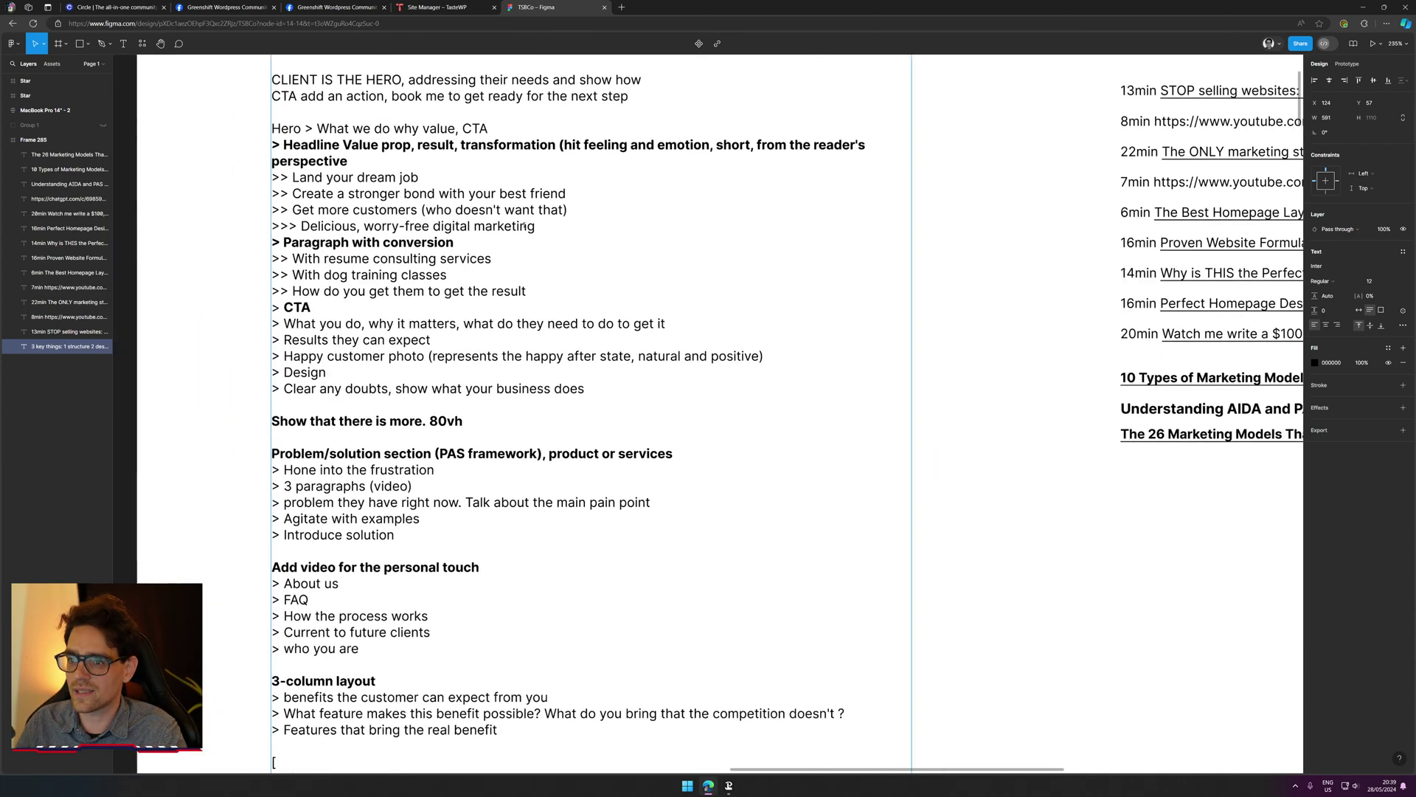
pyautogui.scroll(-7, 618, 381)
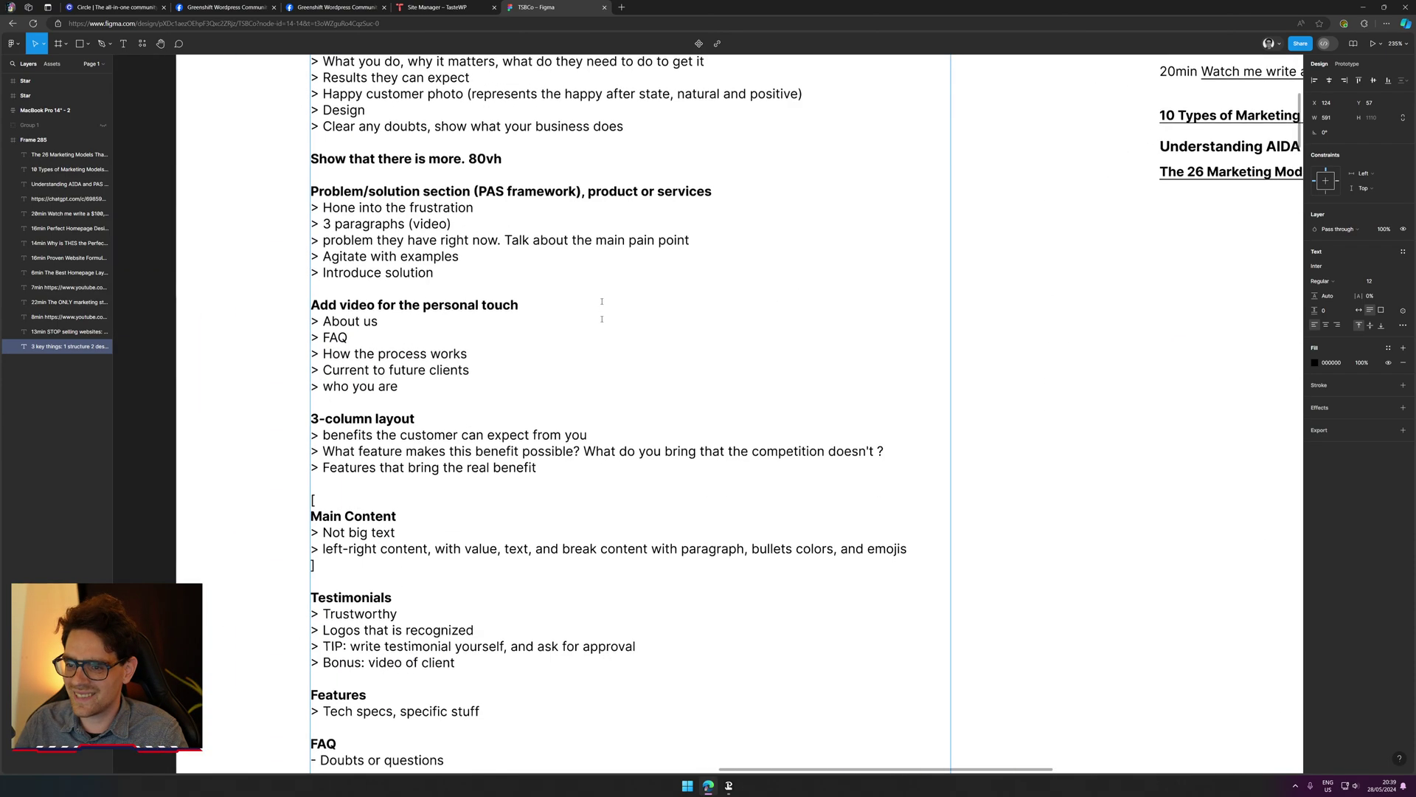
pyautogui.scroll(4, 618, 381)
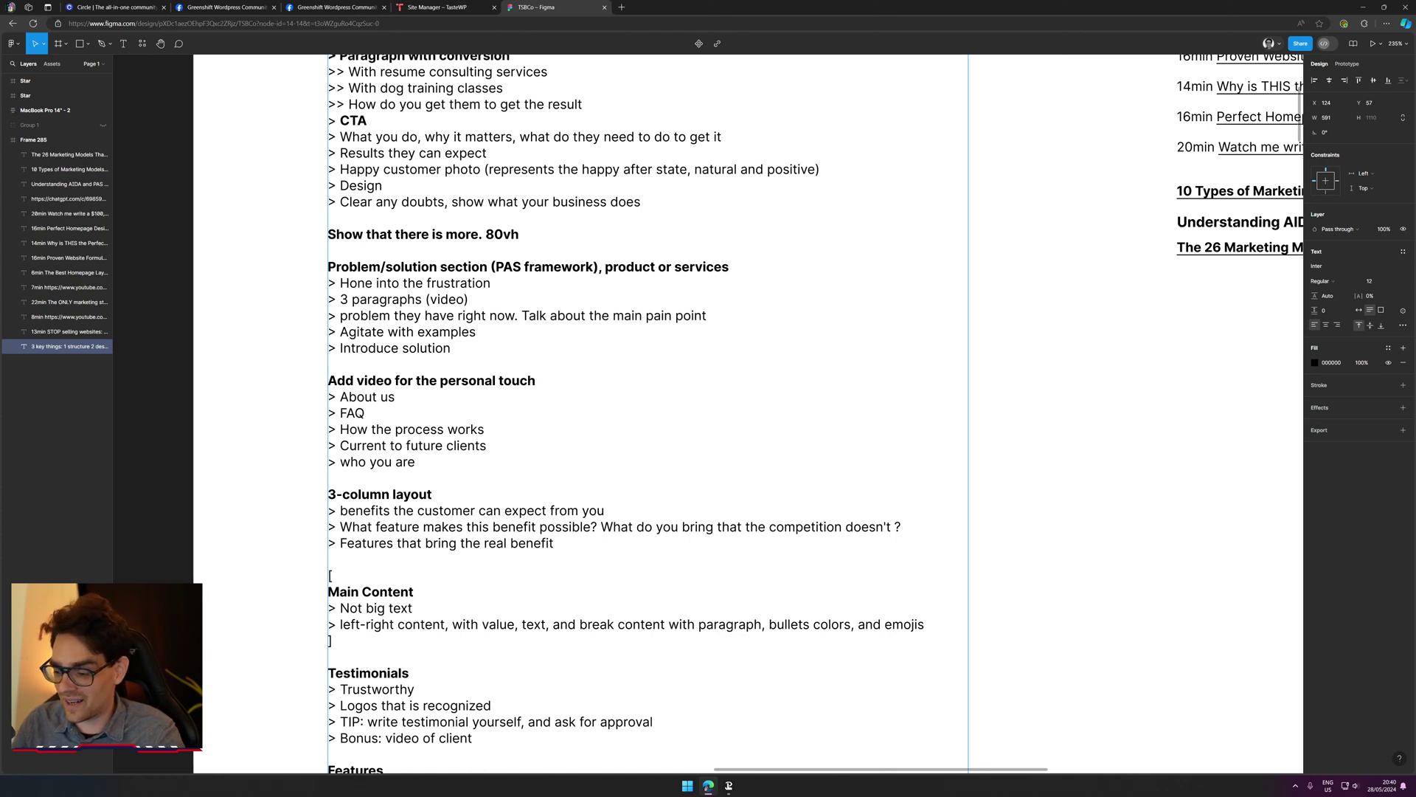
pyautogui.scroll(5, 671, 384)
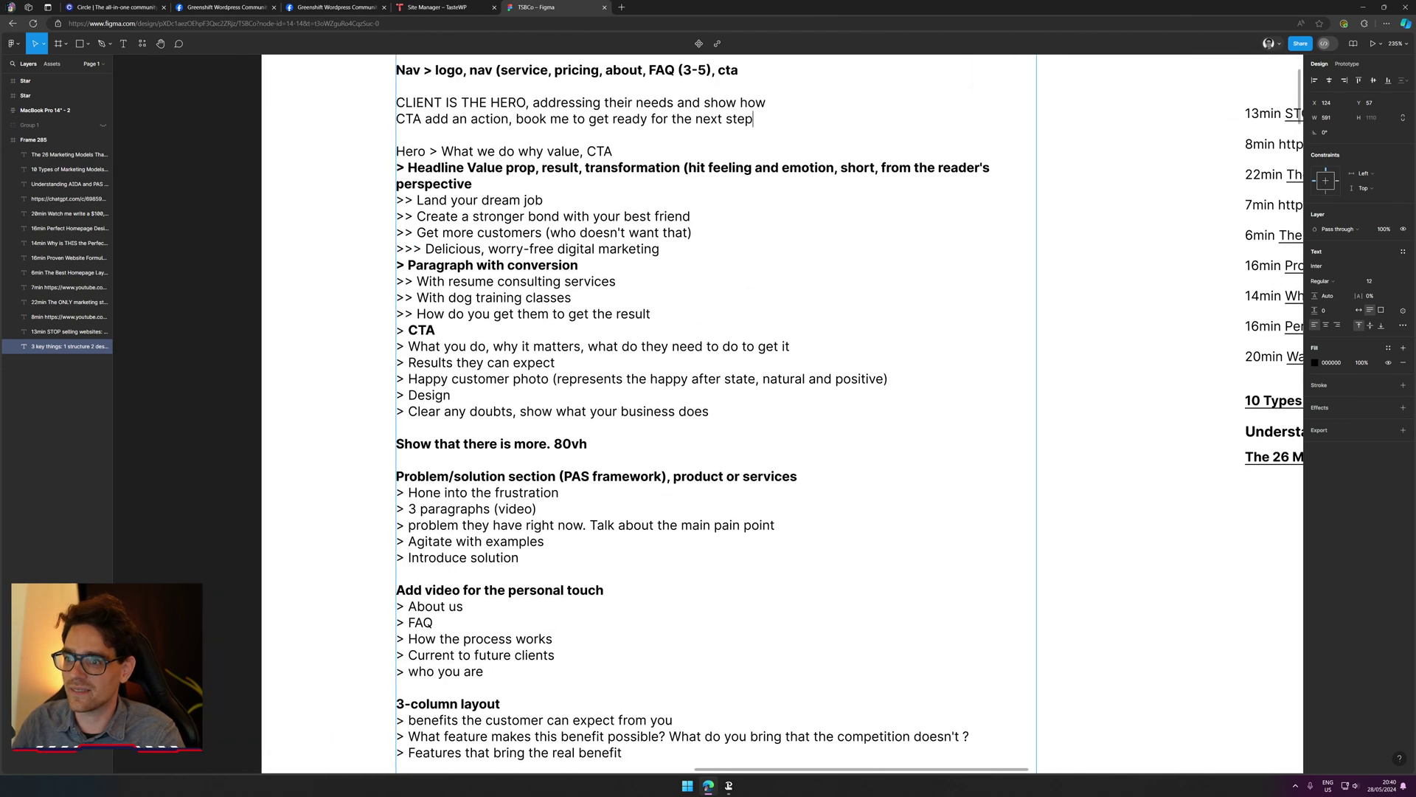
pyautogui.scroll(3, 581, 265)
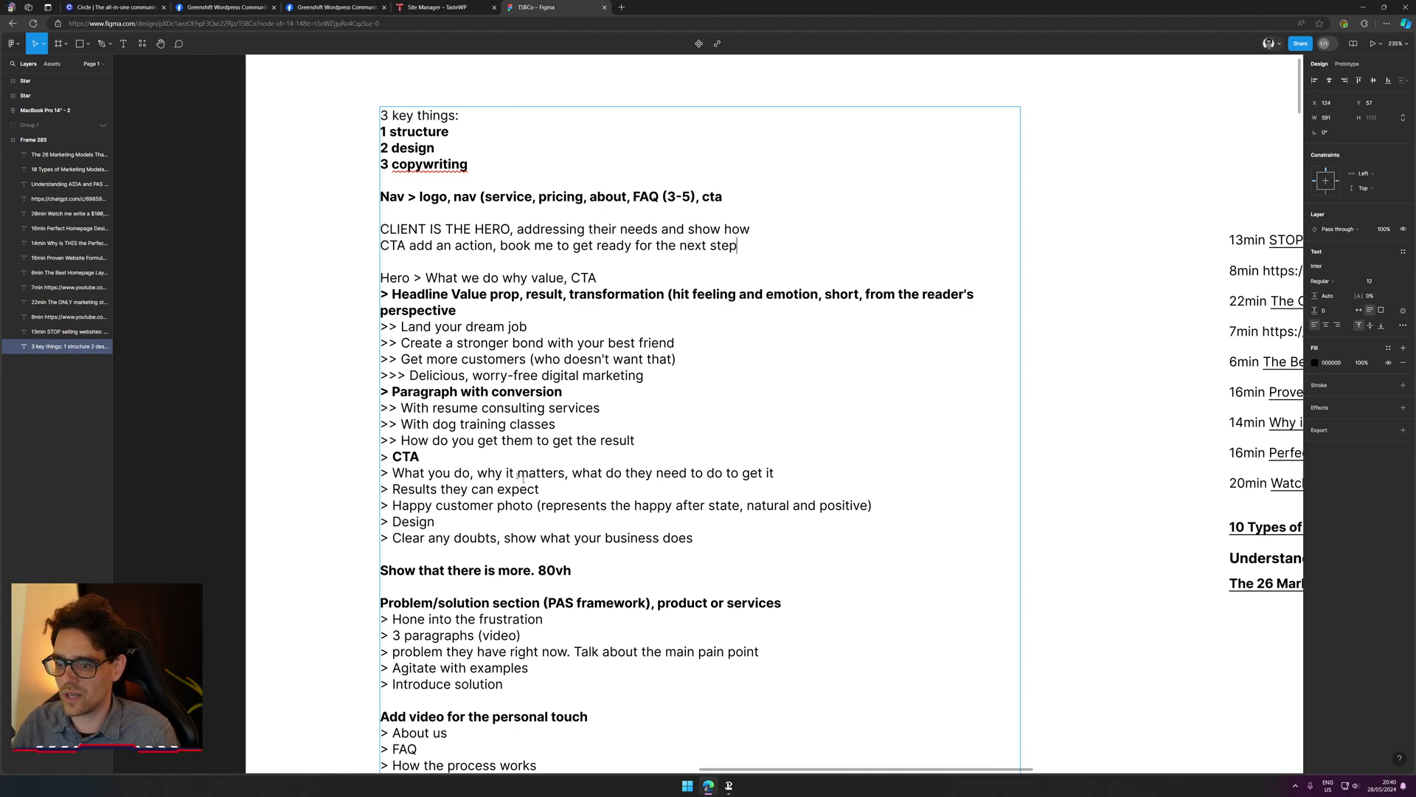
pyautogui.scroll(-1, 765, 464)
pyautogui.scroll(-10, 766, 463)
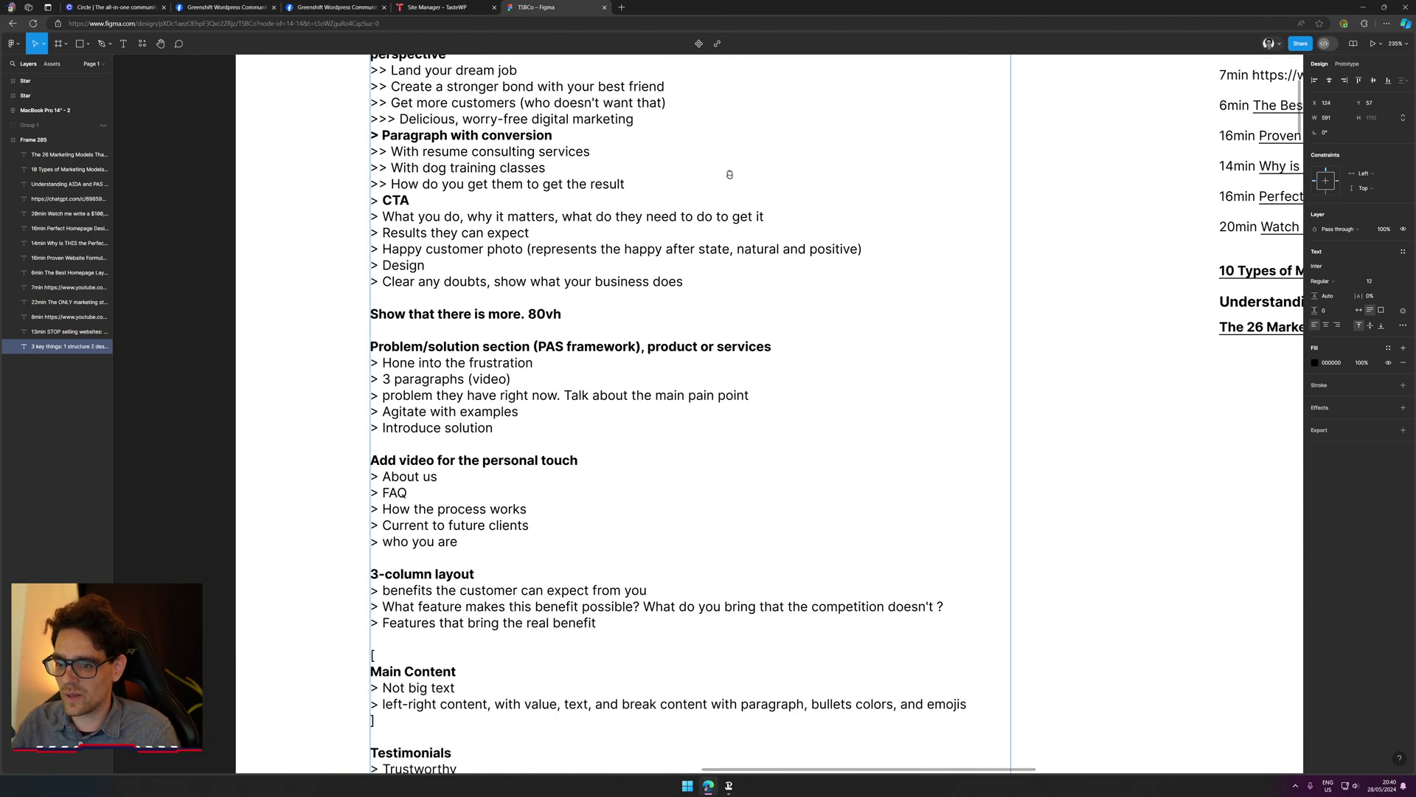
pyautogui.scroll(-5, 771, 446)
pyautogui.scroll(-2, 697, 440)
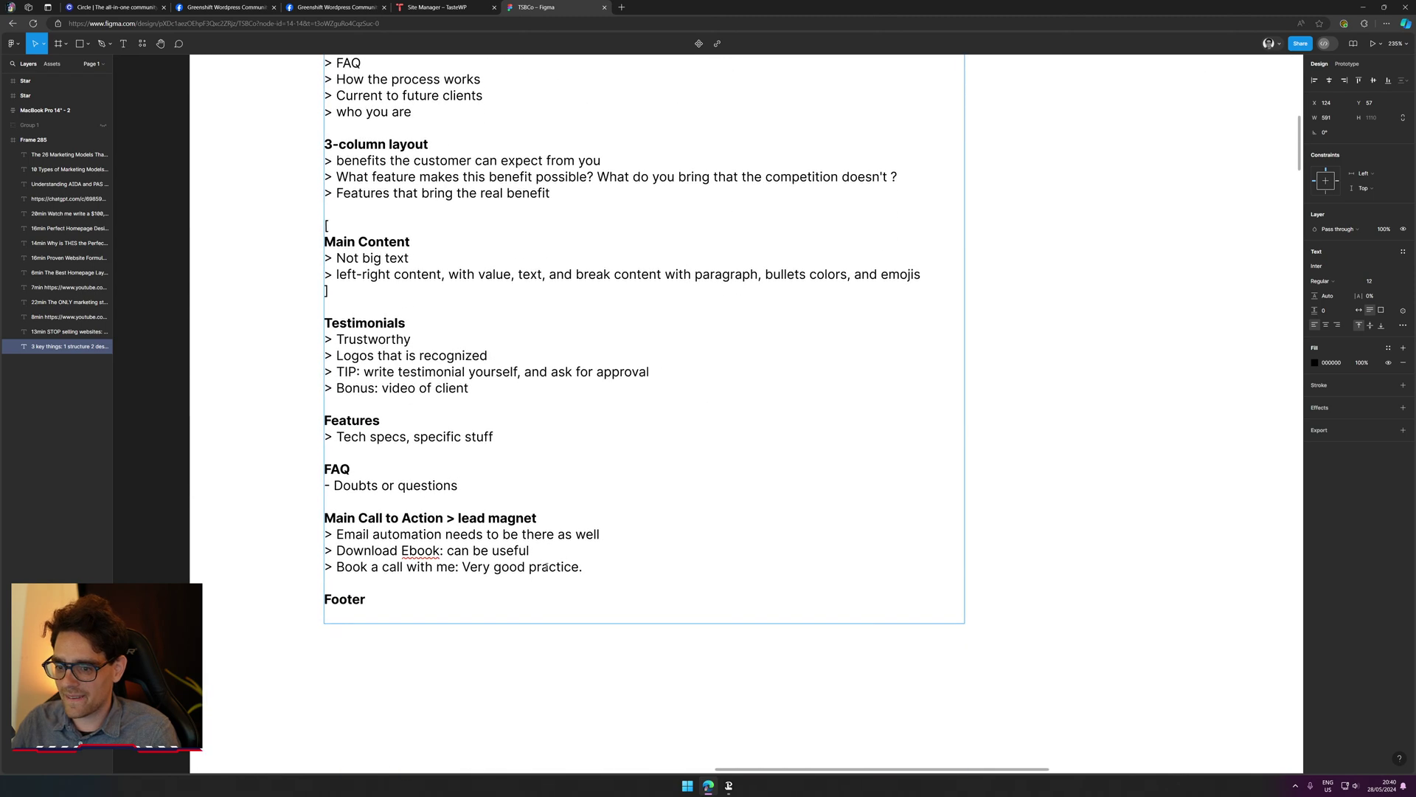
# Step: Add another empty line after the "Footer" heading, finish editing and deselect the notes text
pyautogui.click(422, 605)
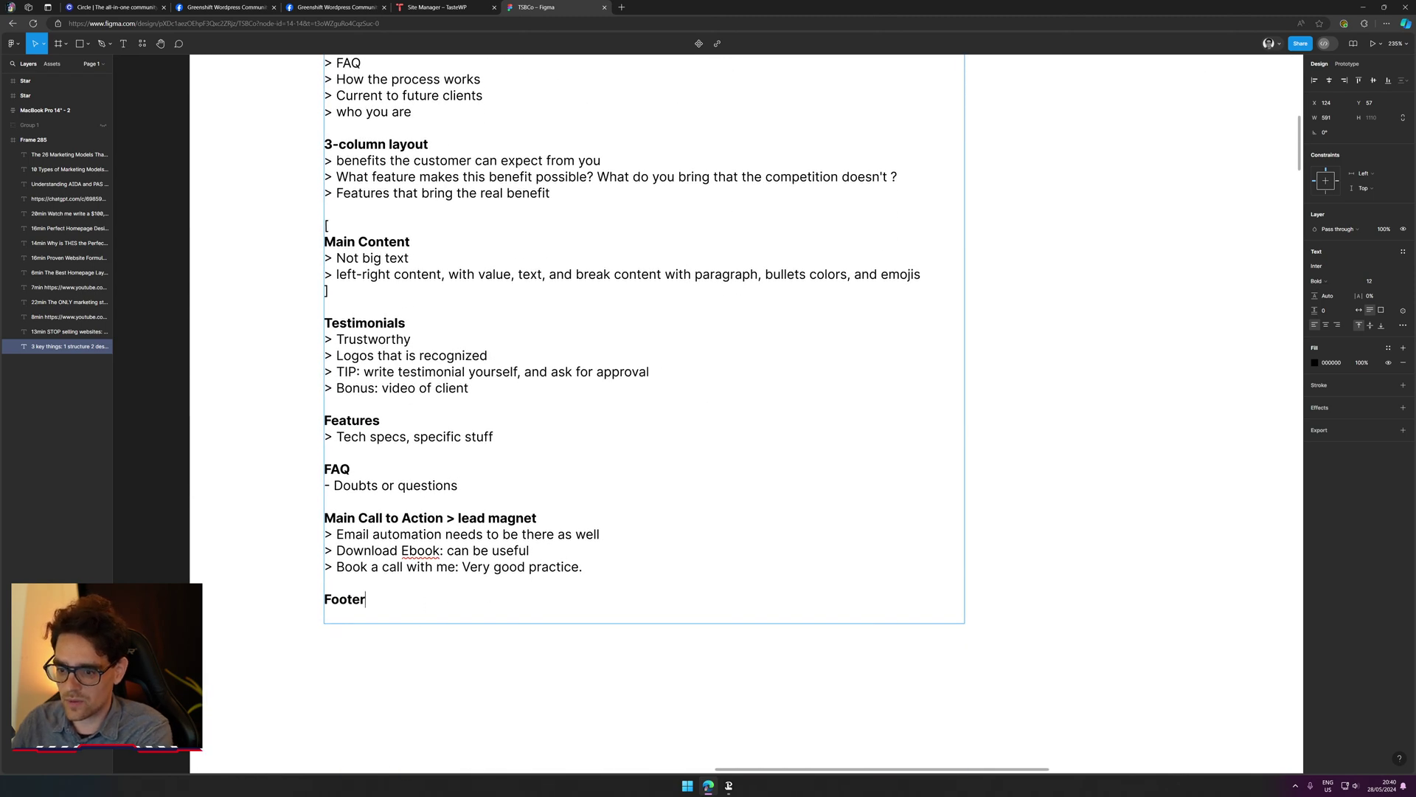
pyautogui.press('Return')
pyautogui.press('Escape')
pyautogui.hscroll(-4, 946, 569)
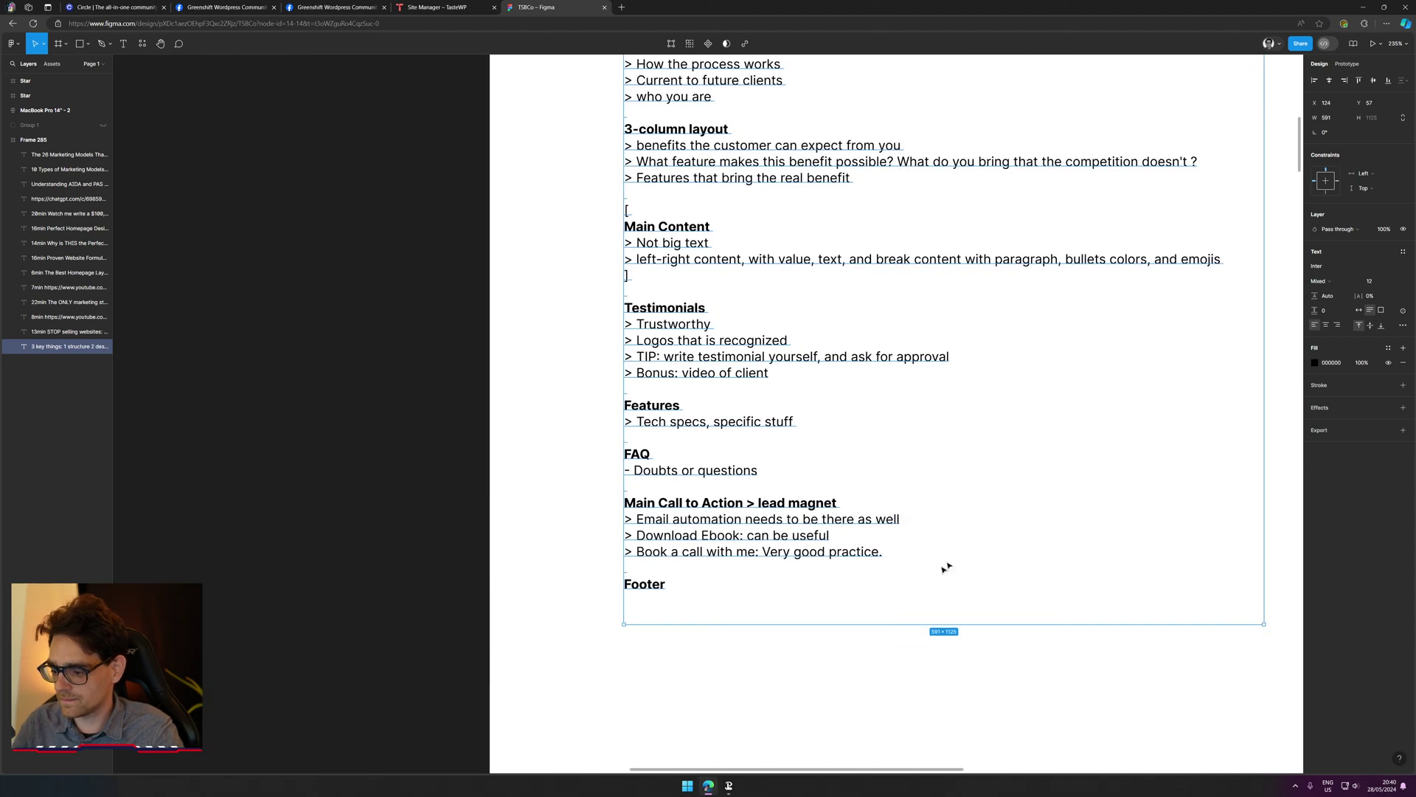
pyautogui.scroll(-4, 724, 453)
pyautogui.hscroll(3, 724, 453)
pyautogui.click(939, 440)
pyautogui.scroll(-5, 1005, 480)
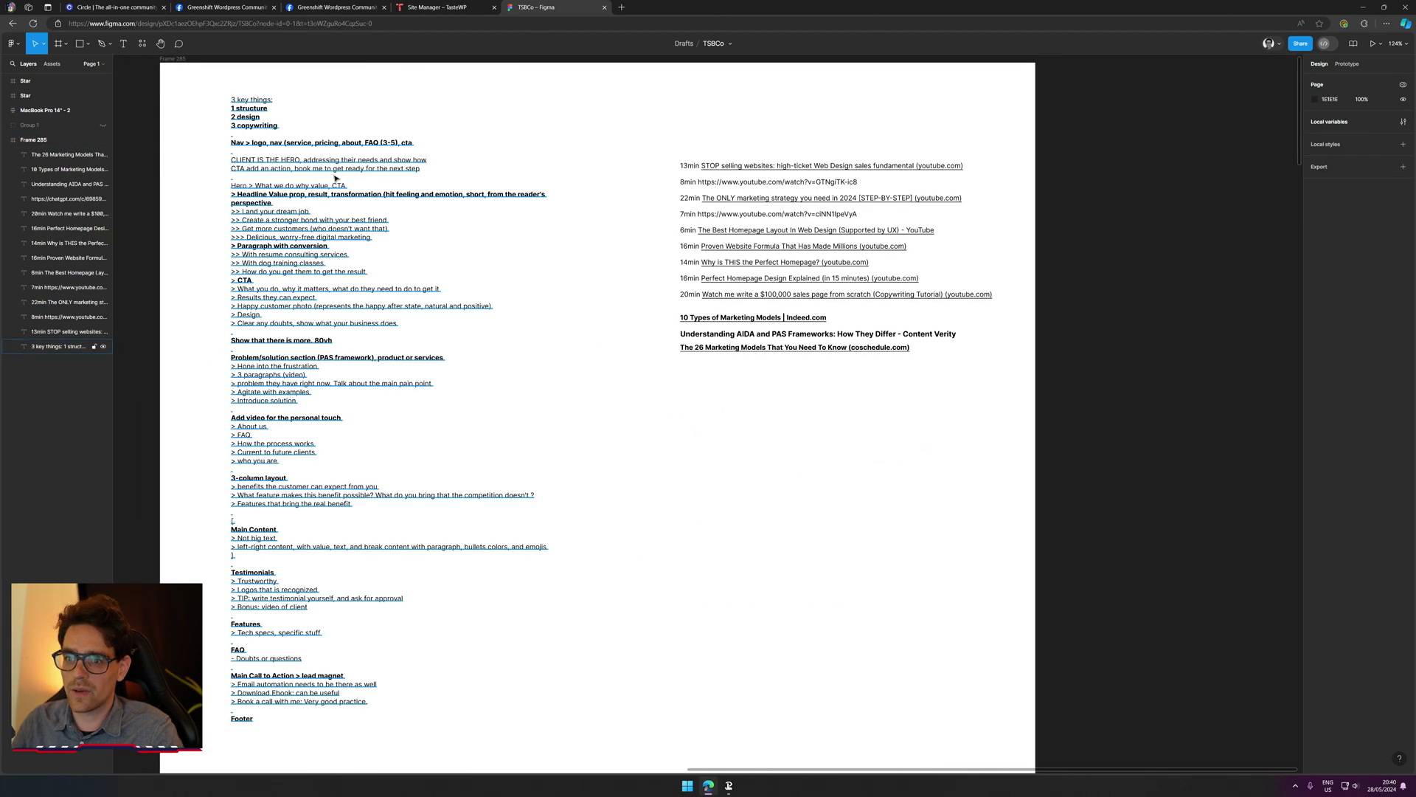
# Step: Move the notes text closer to the frame's upper-left corner, and shift the block of reference links up and to the left
pyautogui.moveTo(308, 210); pyautogui.dragTo(246, 196)
pyautogui.moveTo(634, 100); pyautogui.dragTo(837, 403)
pyautogui.moveTo(792, 334); pyautogui.dragTo(709, 259)
pyautogui.click(702, 362)
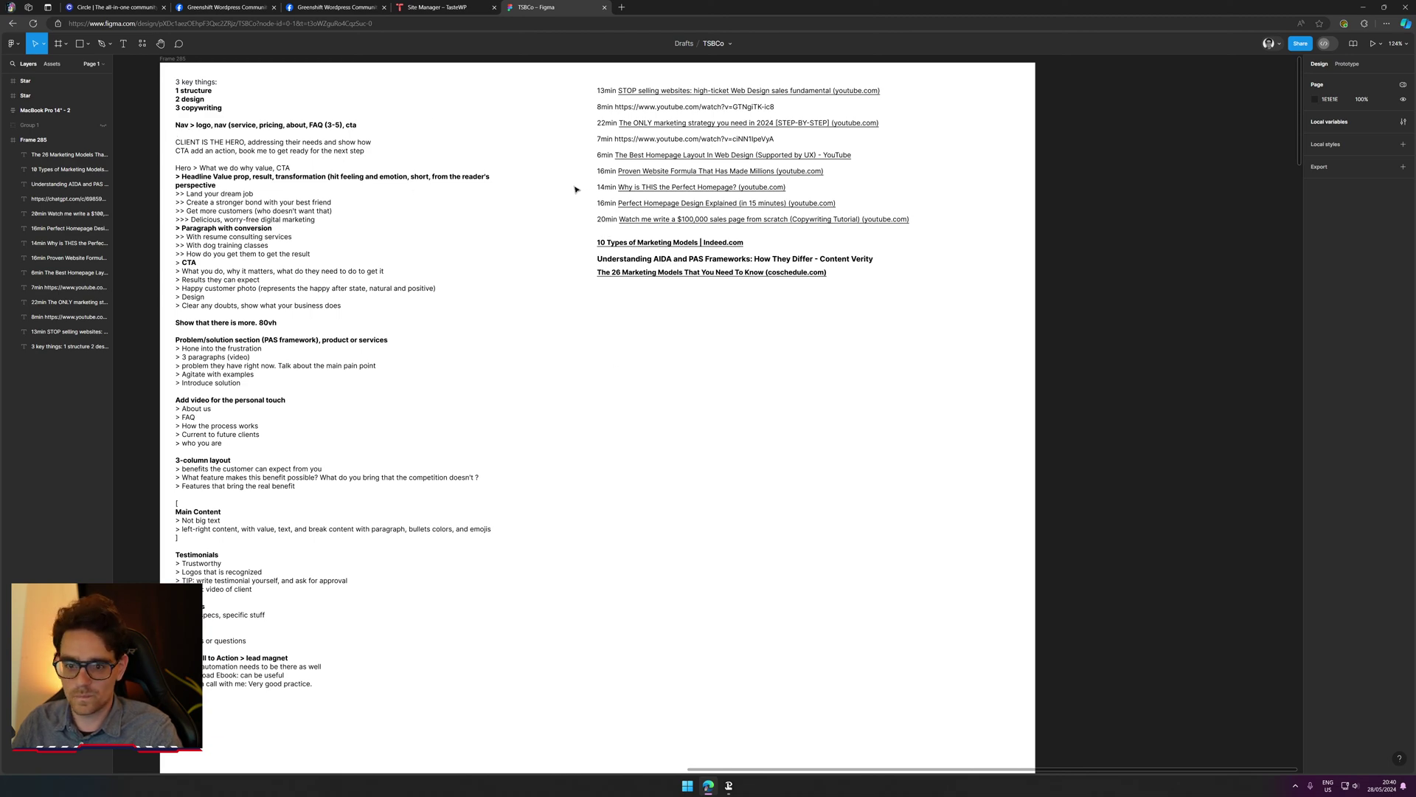
pyautogui.scroll(2, 575, 188)
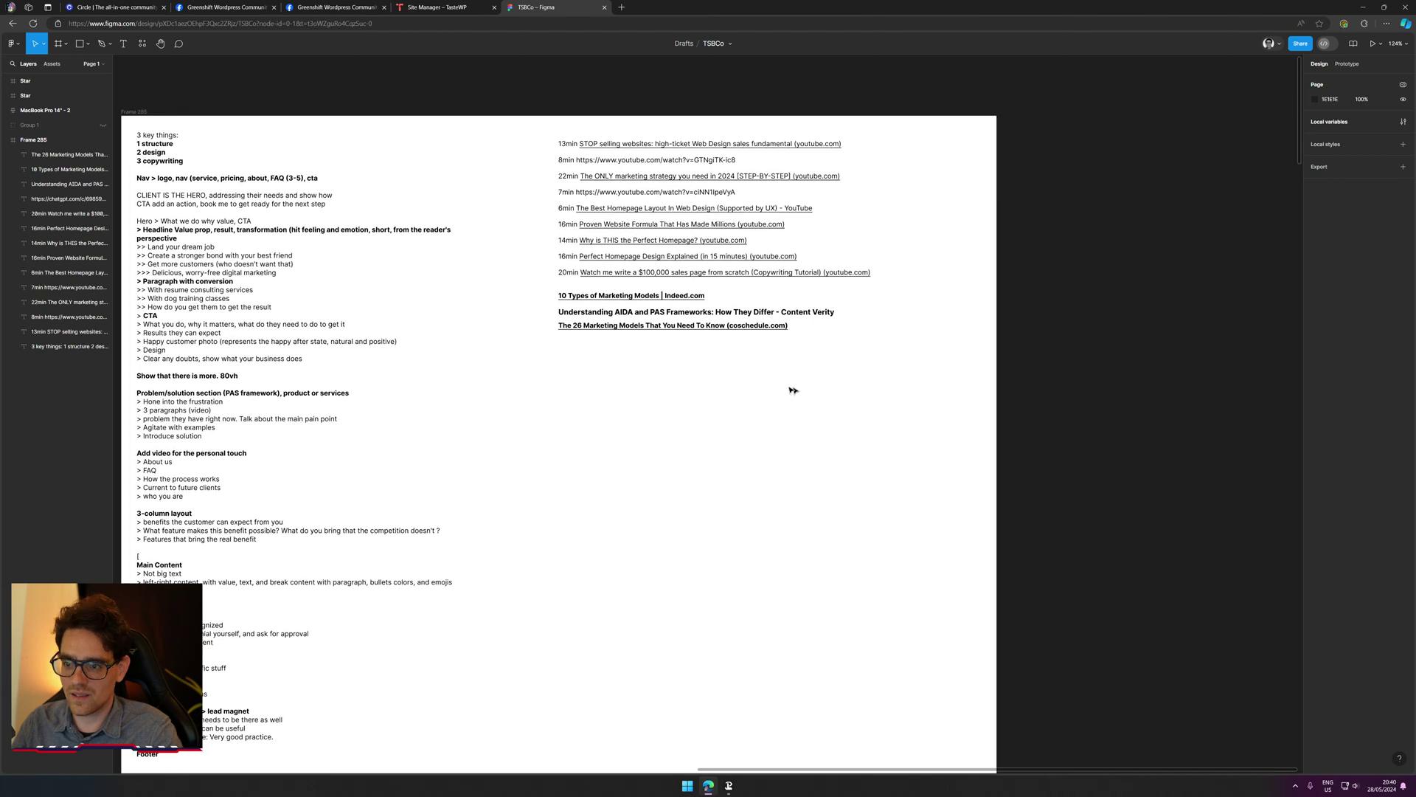
pyautogui.moveTo(854, 423); pyautogui.dragTo(636, 209)
pyautogui.click(783, 608)
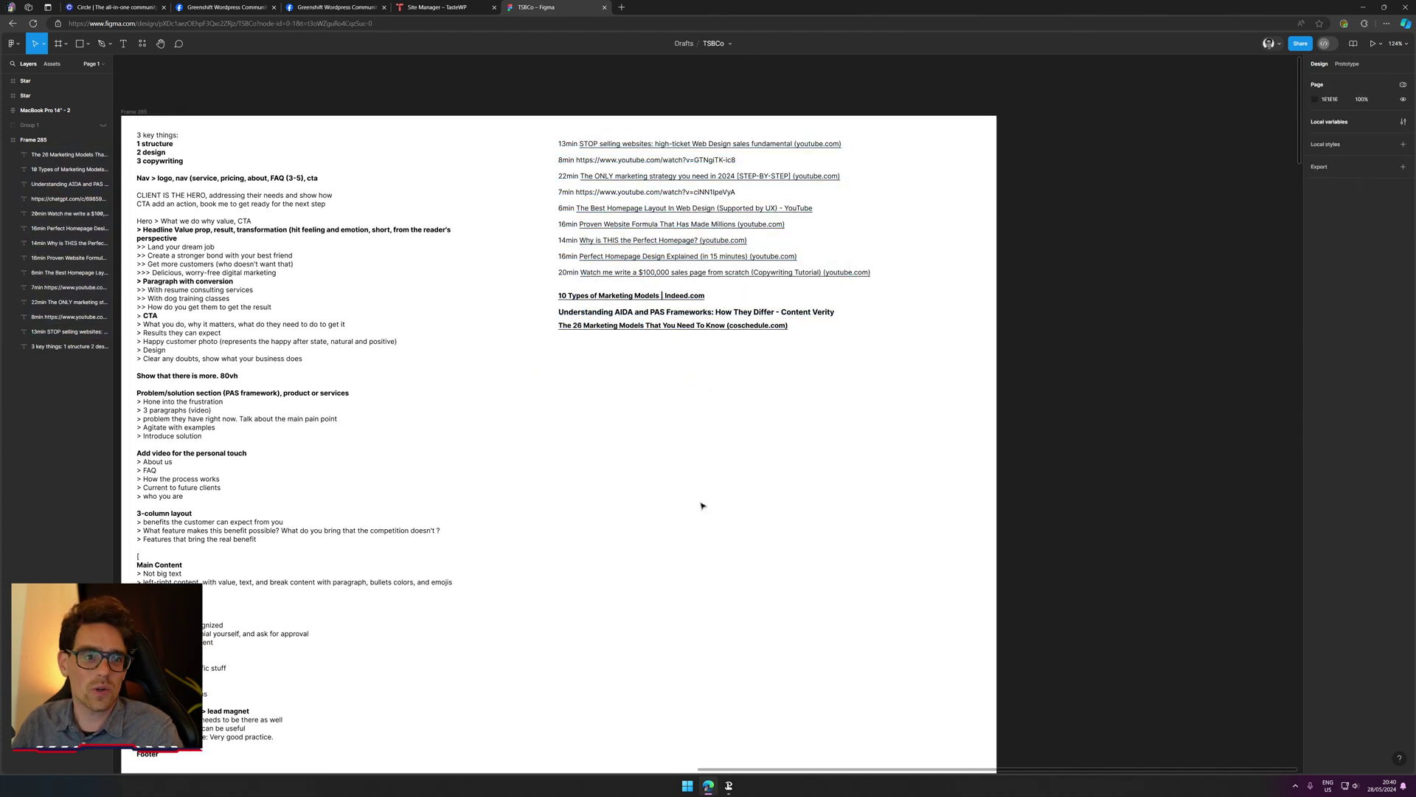
pyautogui.scroll(5, 413, 263)
pyautogui.hscroll(-3, 414, 262)
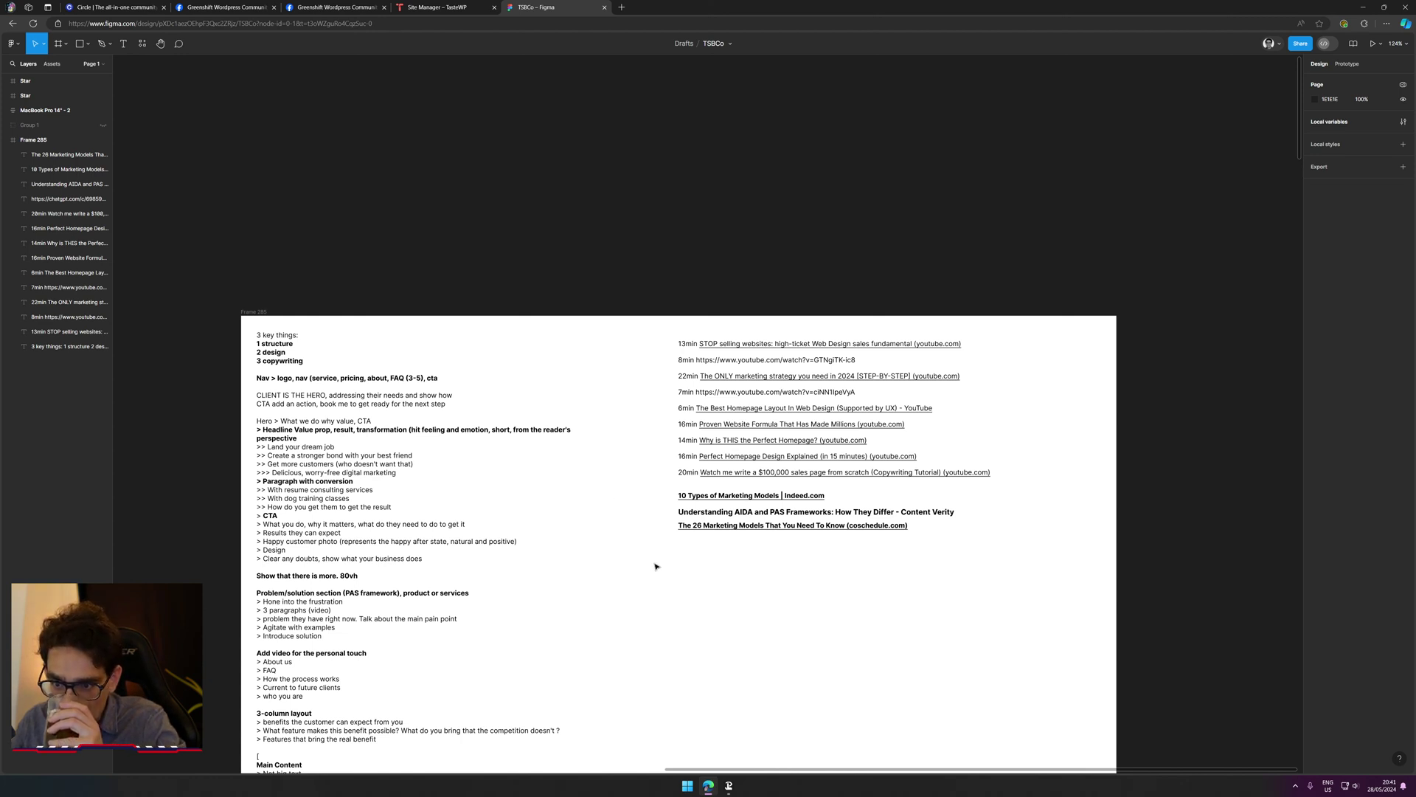
pyautogui.scroll(-2, 664, 594)
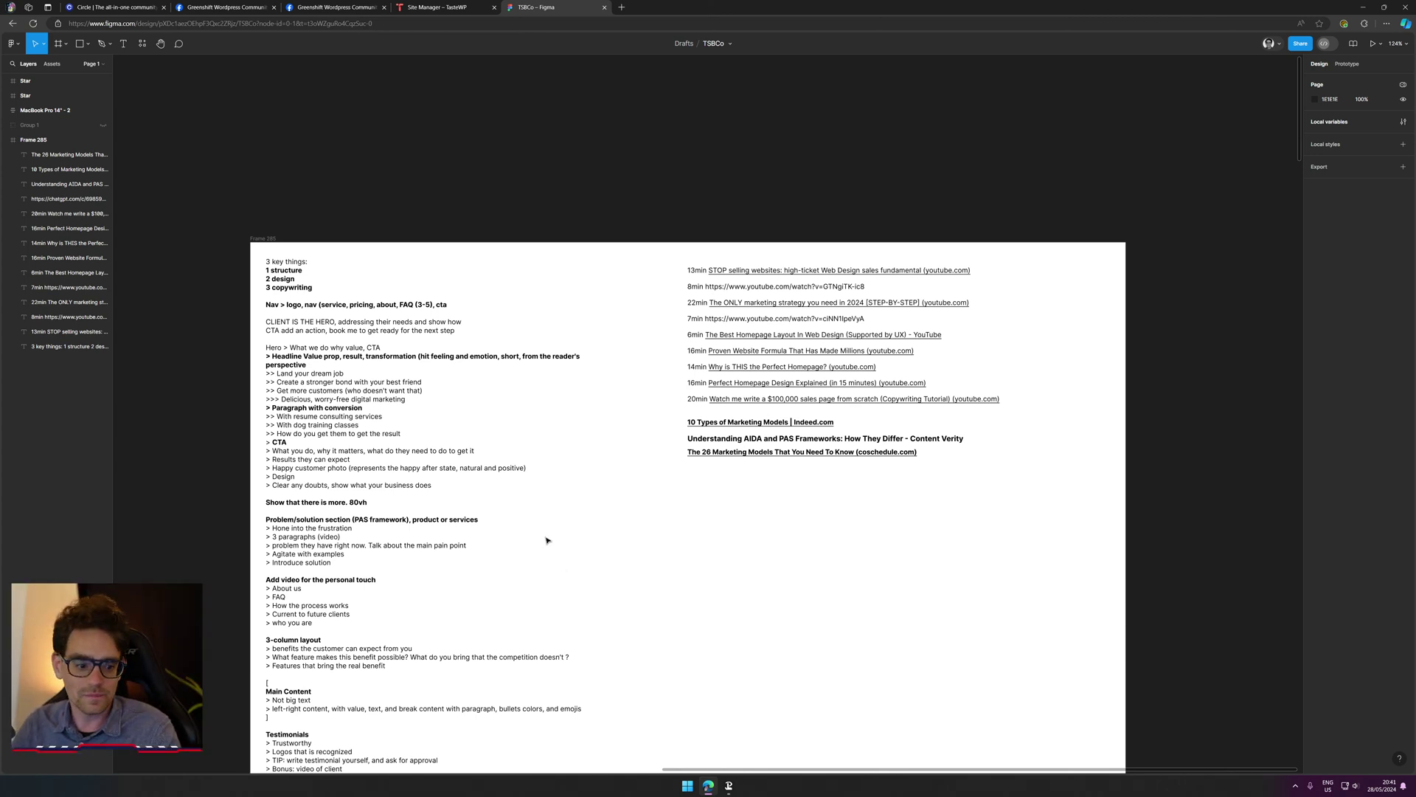
# Step: Set the auto layout's vertical gap between sections to 0 in the "MacBook Pro 14" - 2" wireframe frame, and deselect it
pyautogui.press('n')
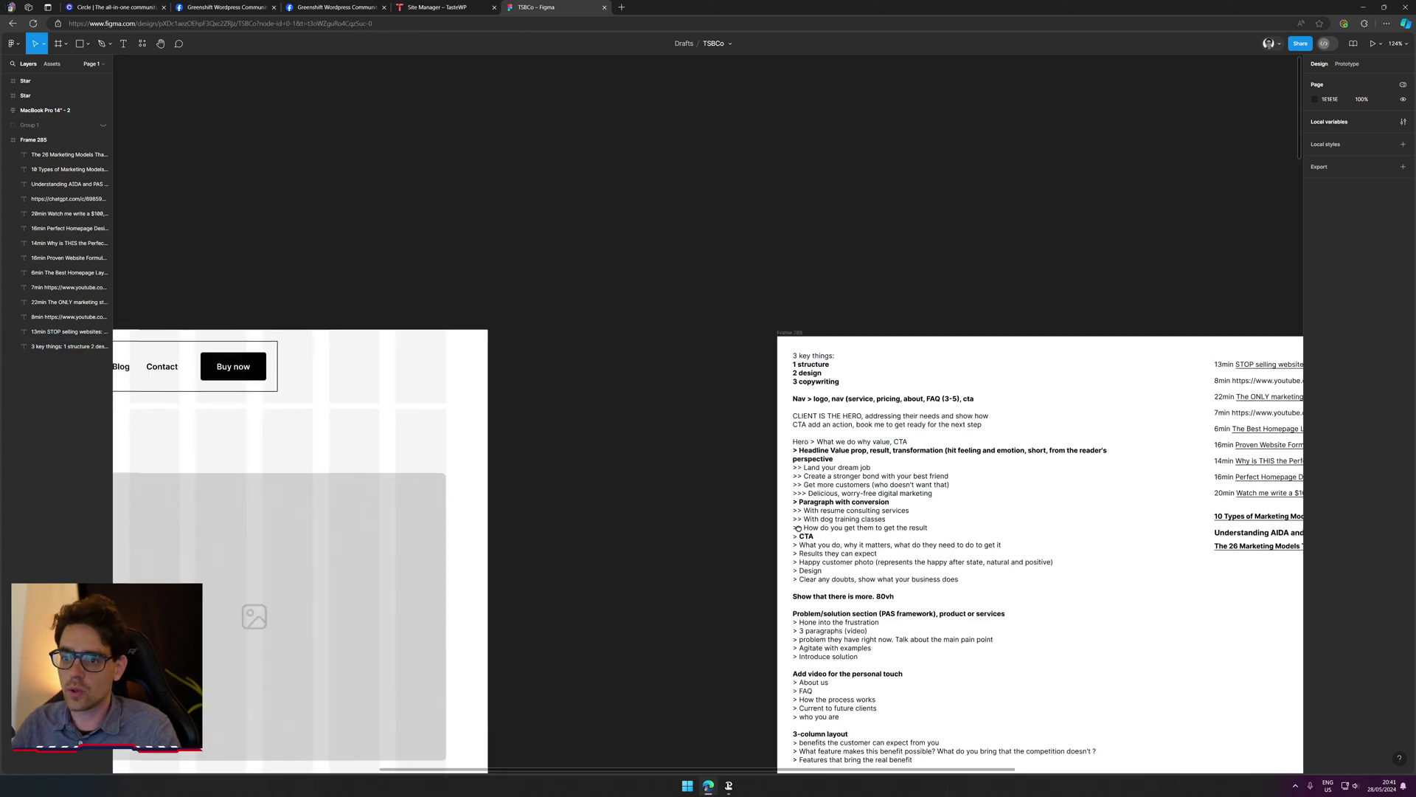
pyautogui.scroll(-5, 1021, 326)
pyautogui.hscroll(4, 848, 354)
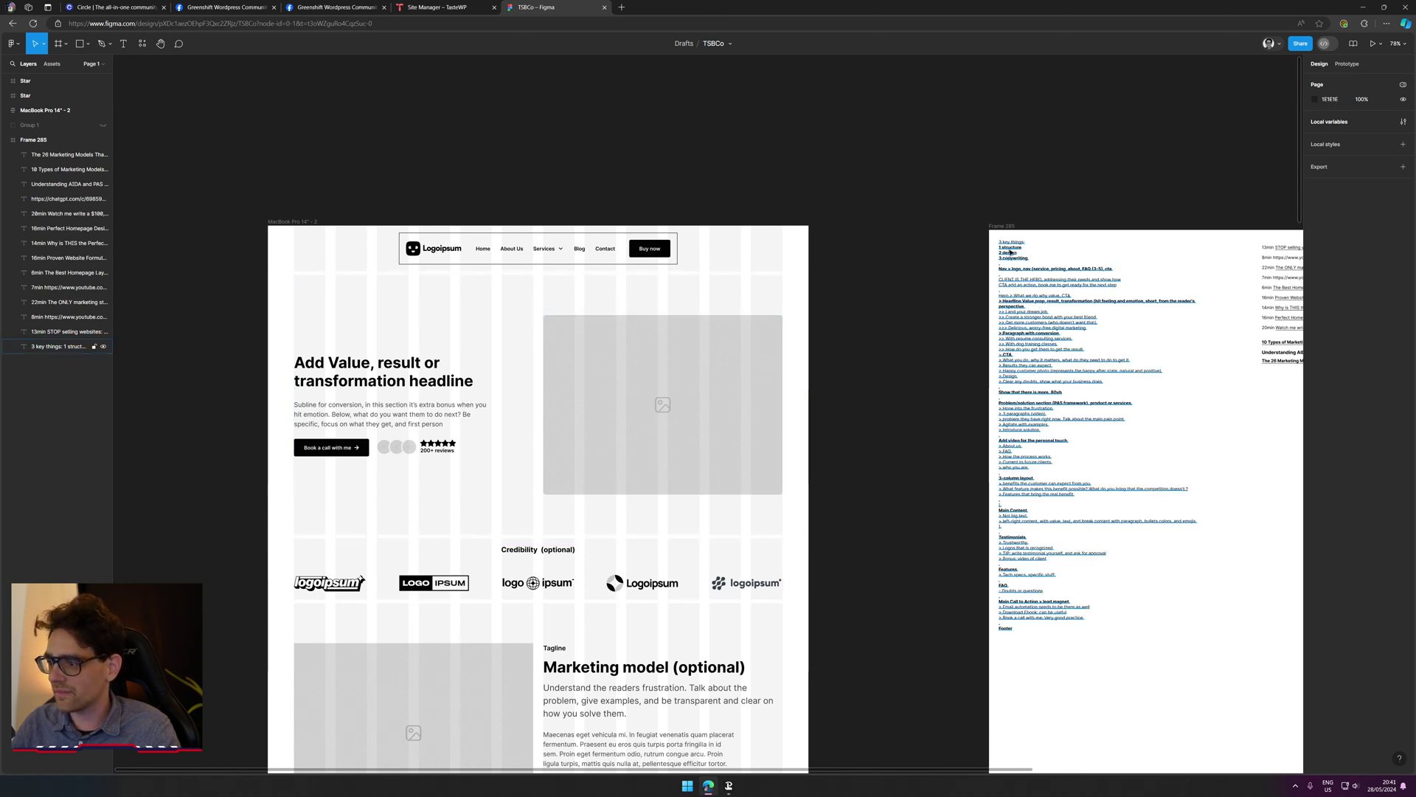
pyautogui.scroll(-3, 911, 664)
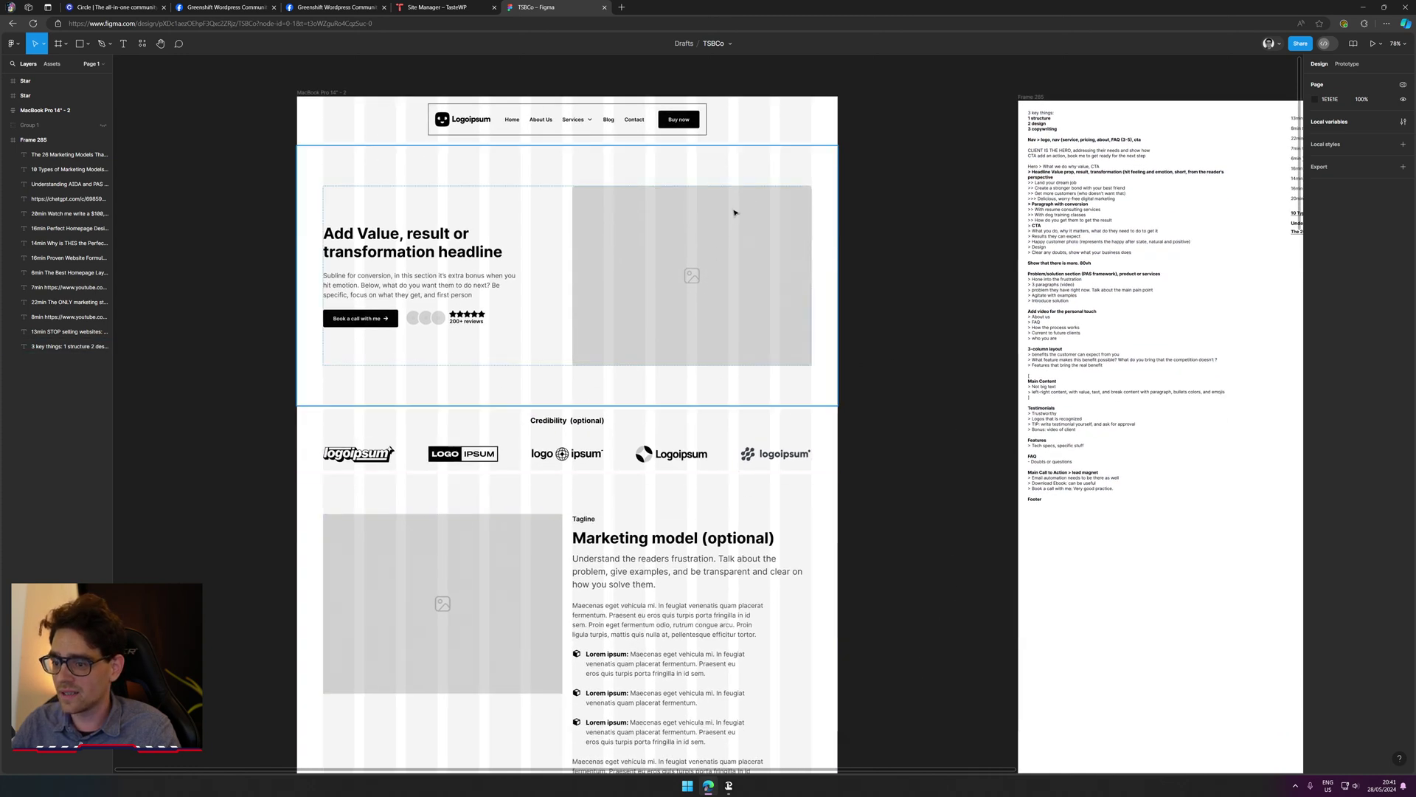
pyautogui.scroll(-2, 683, 624)
pyautogui.scroll(5, 680, 523)
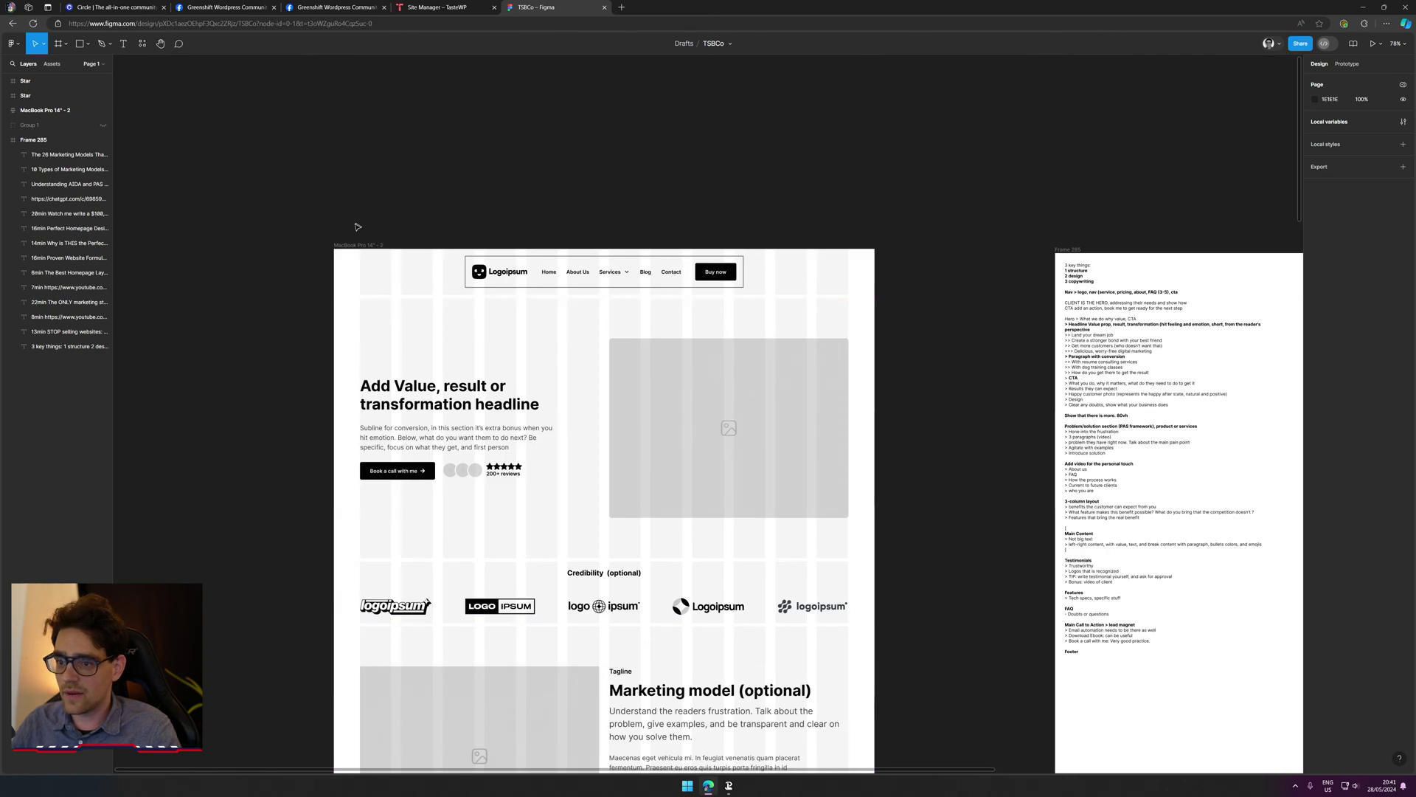
pyautogui.click(361, 245)
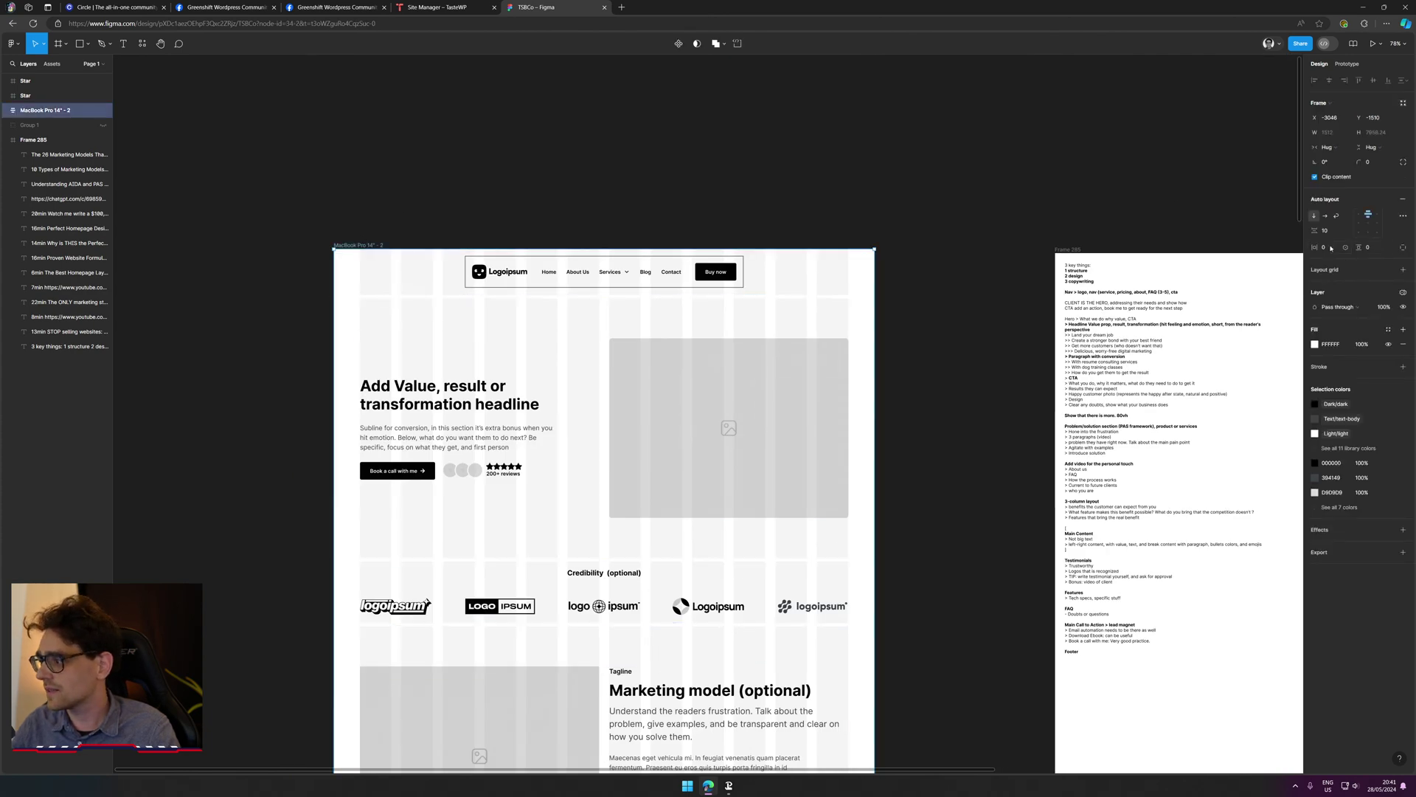
pyautogui.write('0')
pyautogui.press('Return')
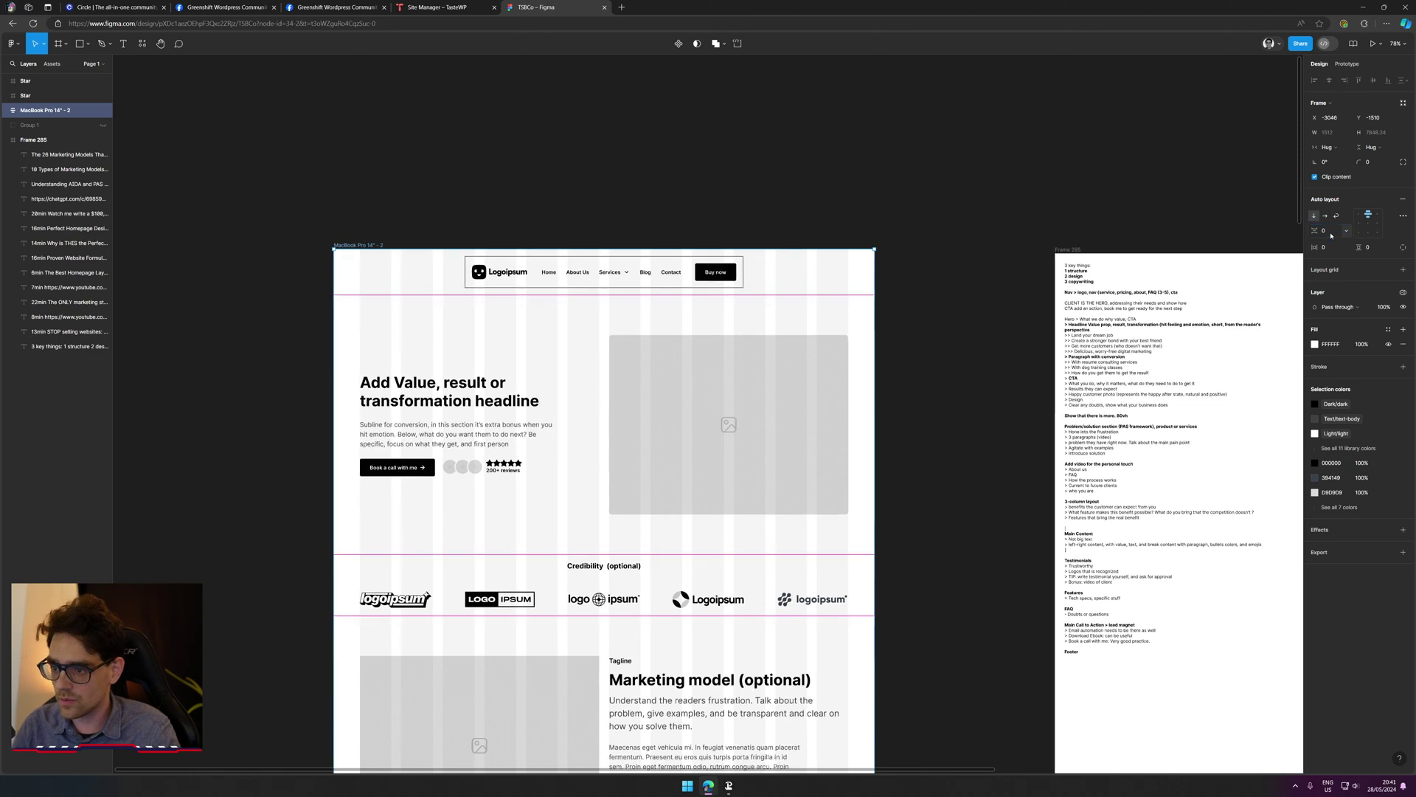
pyautogui.click(1058, 101)
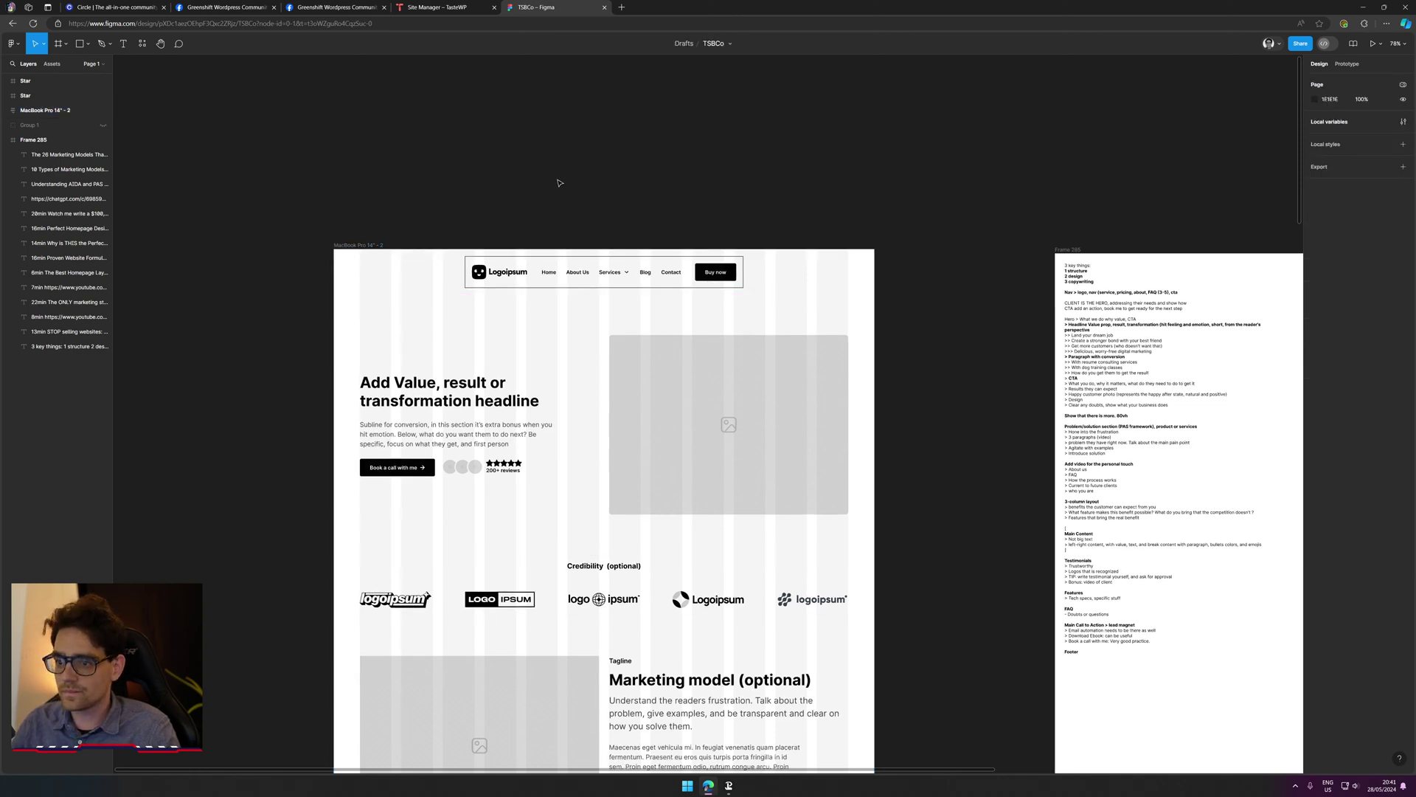
pyautogui.scroll(3, 563, 385)
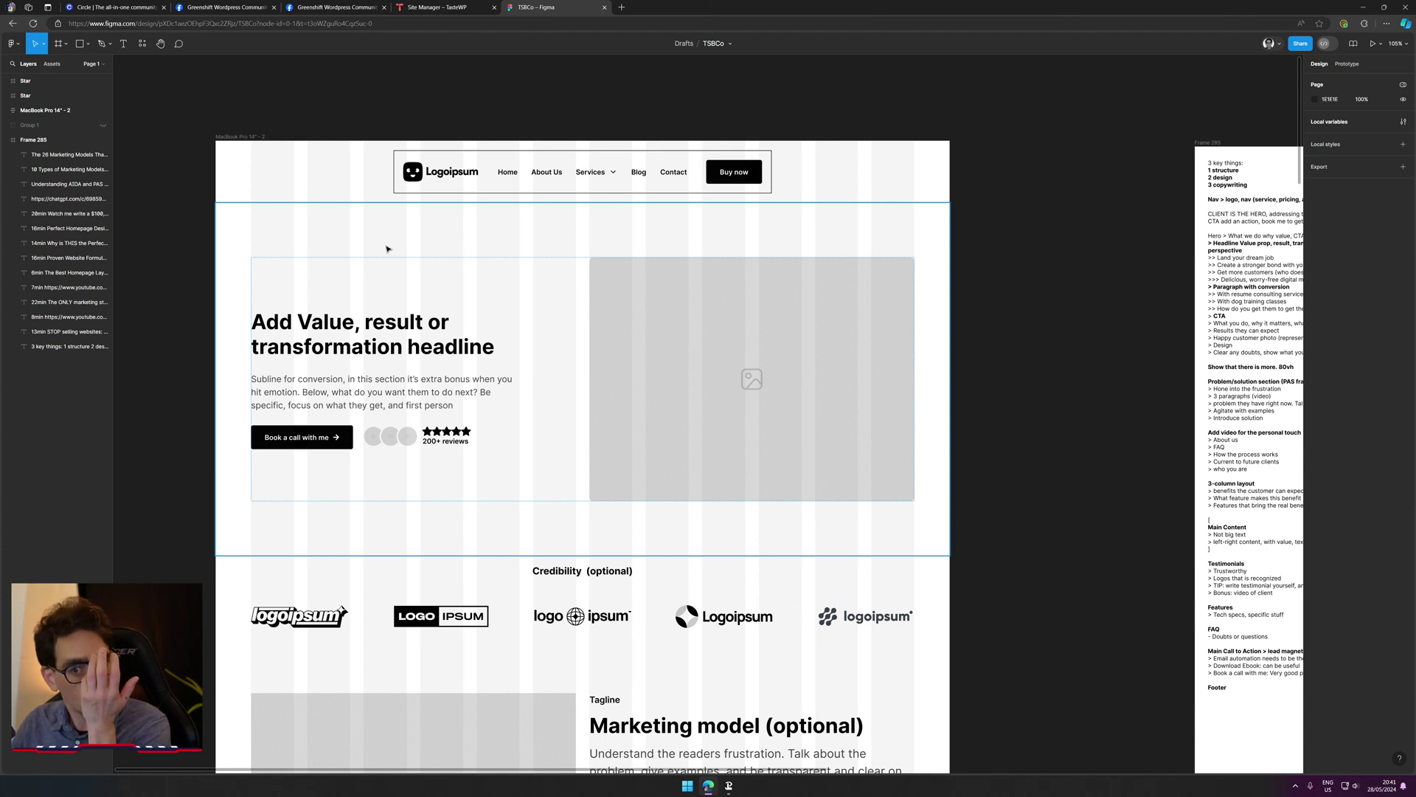
# Step: Open the brixies.co website in a new browser tab
pyautogui.click(386, 177)
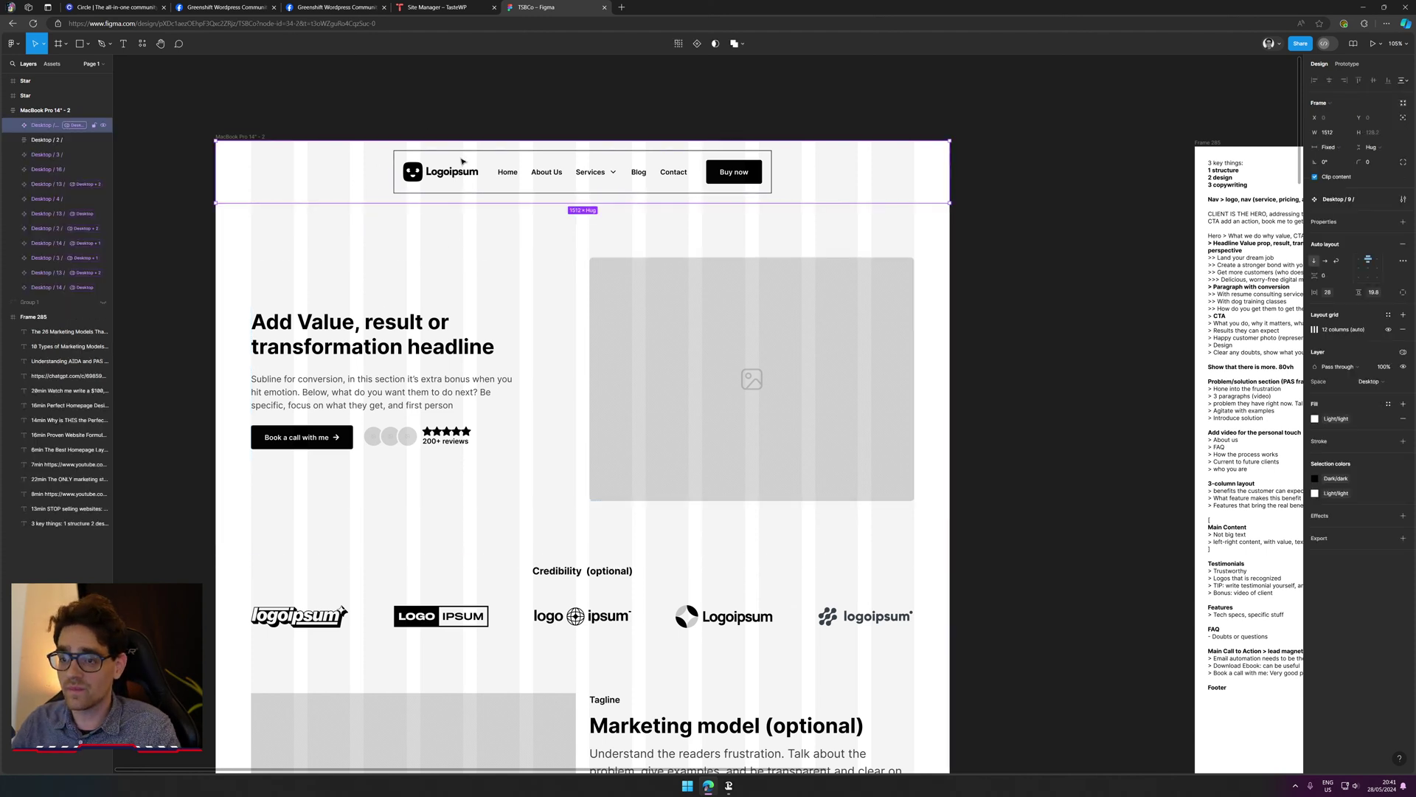
pyautogui.click(397, 103)
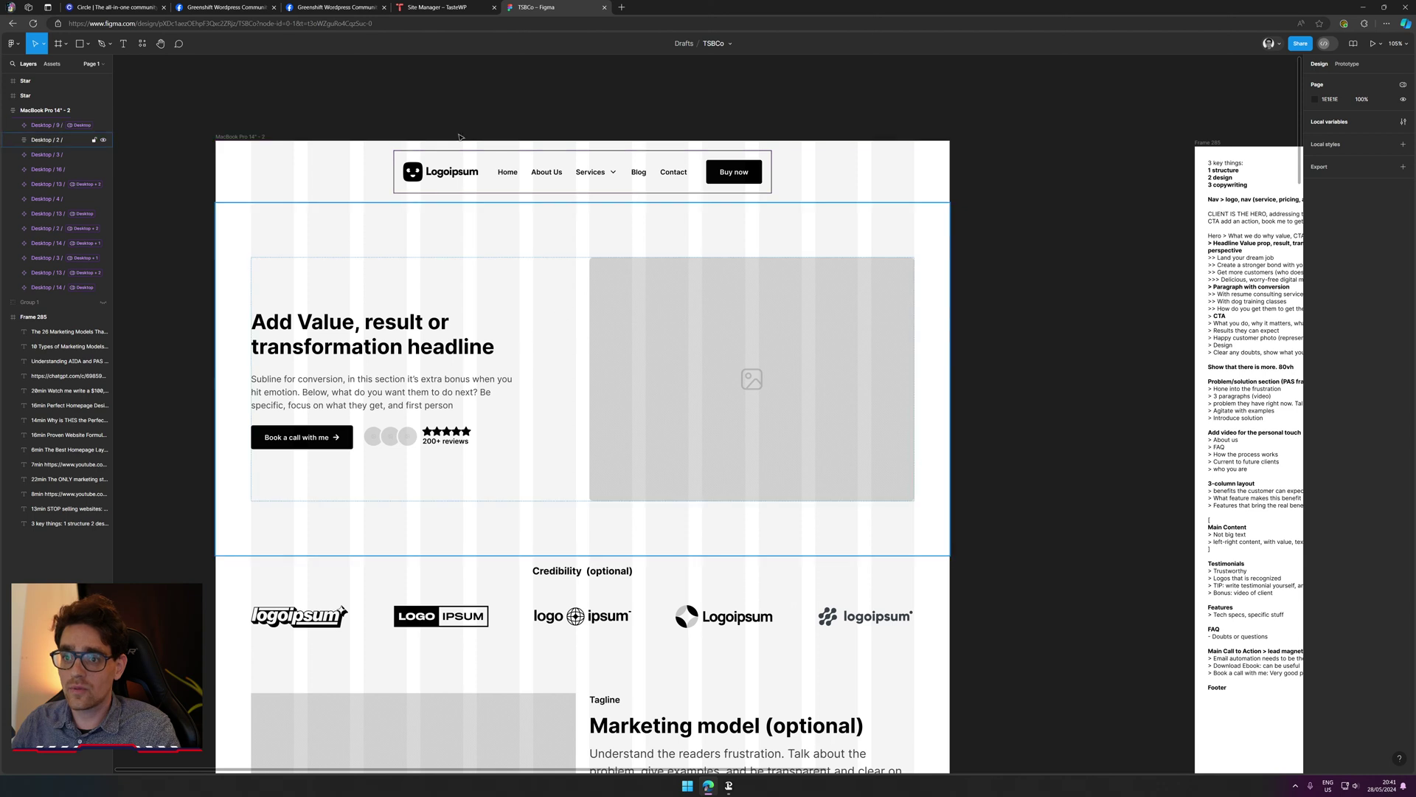
pyautogui.click(622, 7)
pyautogui.write('bric')
pyautogui.press('BackSpace')
pyautogui.press('BackSpace')
pyautogui.write('xies.co')
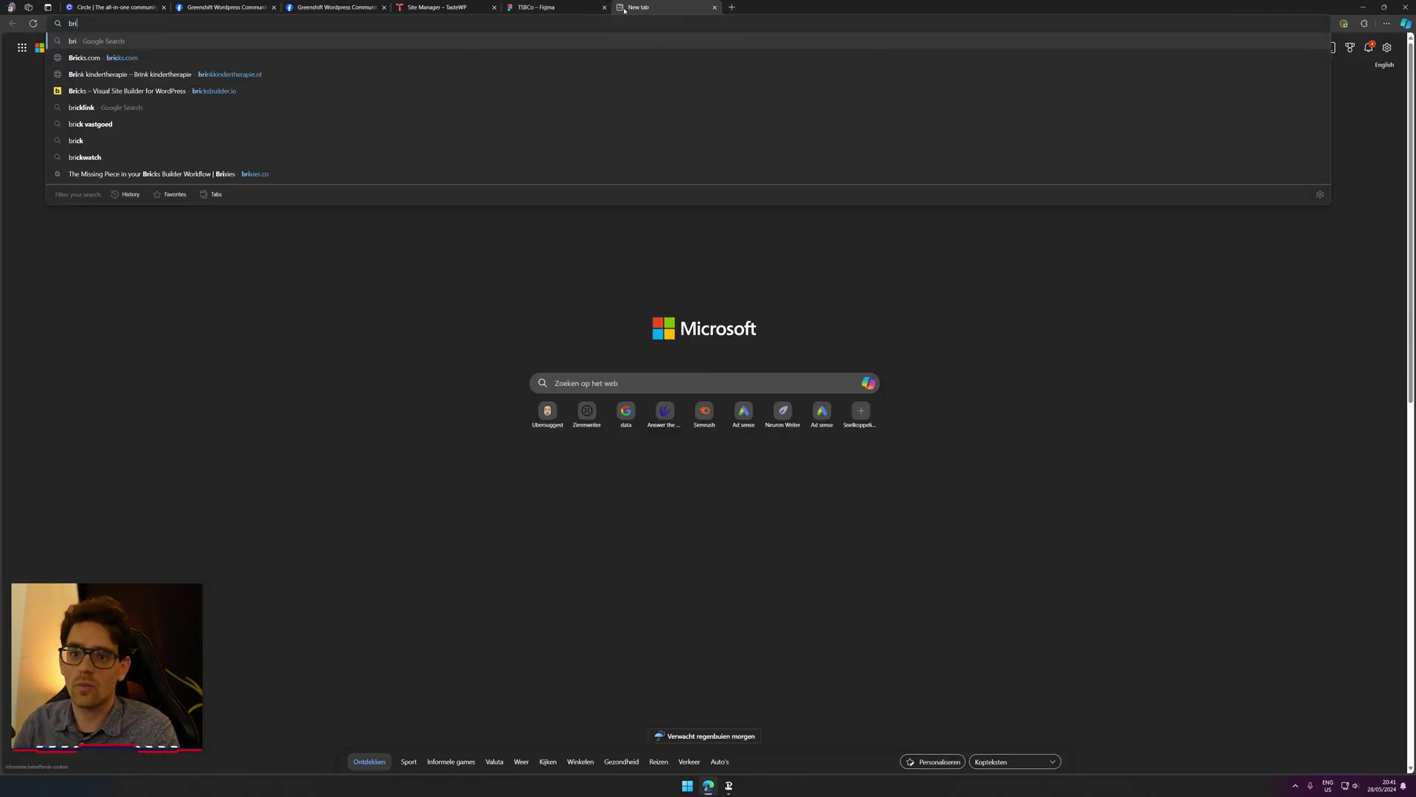
pyautogui.press('Return')
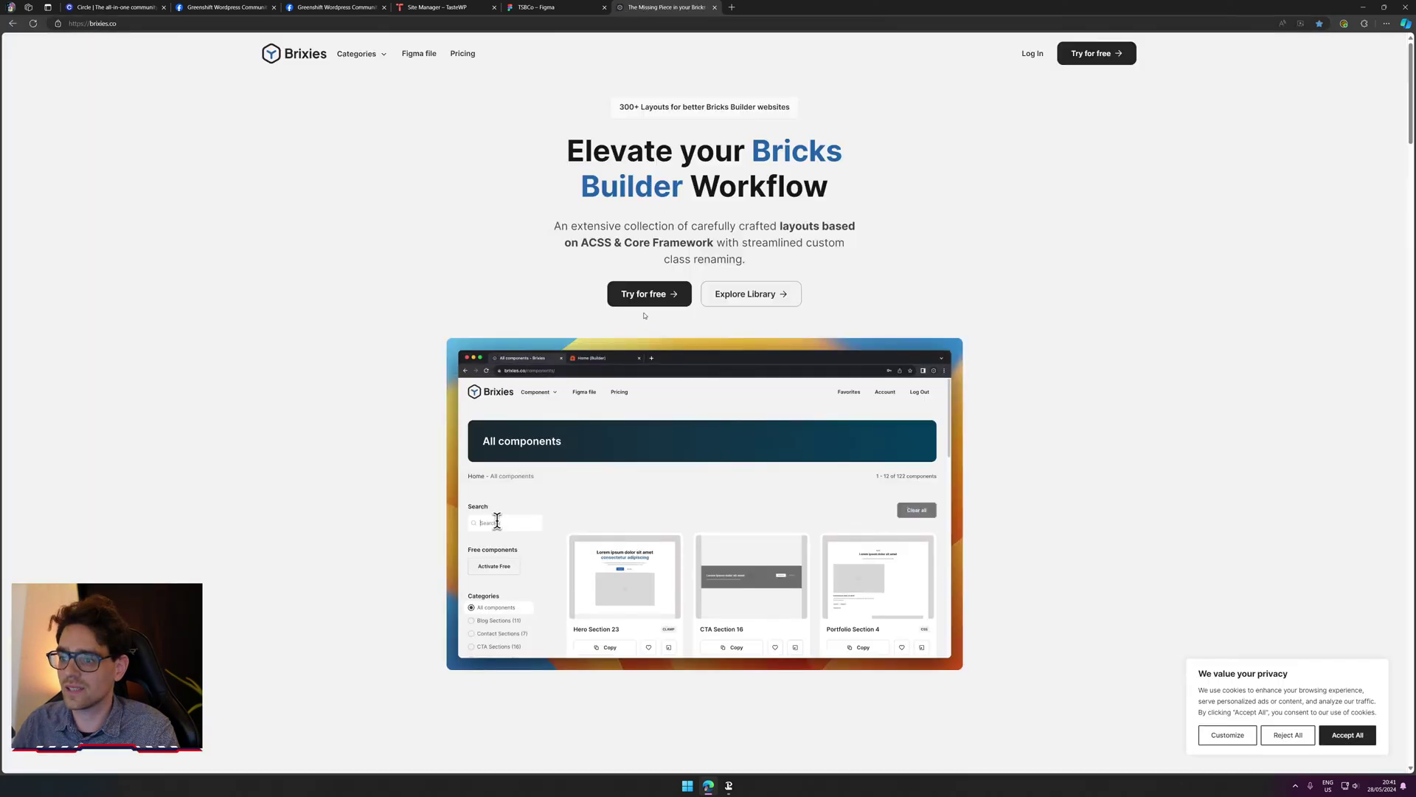
# Step: Review the Brixies homepage from the hero through the feature cards and copy-and-paste sections, and close its tab
pyautogui.scroll(-3, 536, 427)
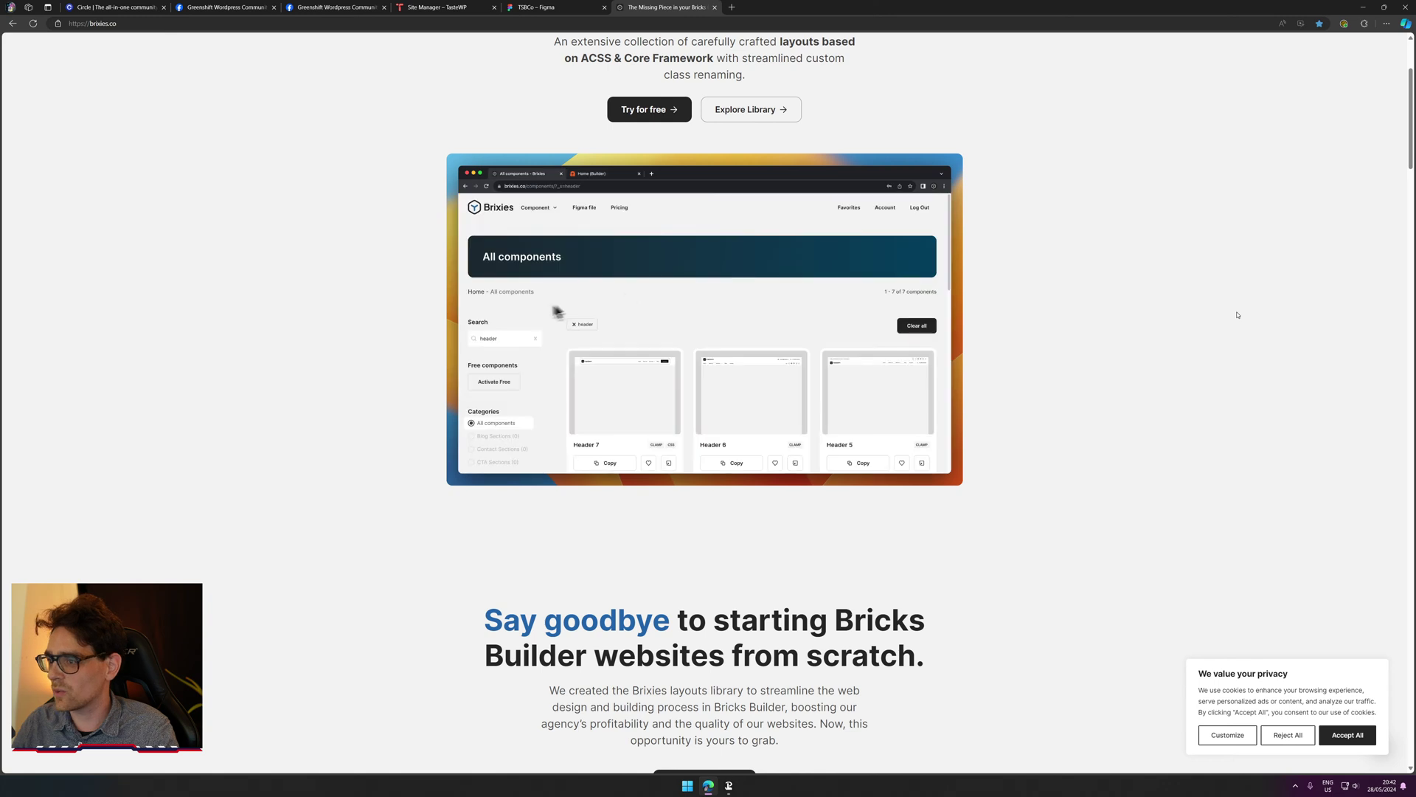
pyautogui.moveTo(506, 451)
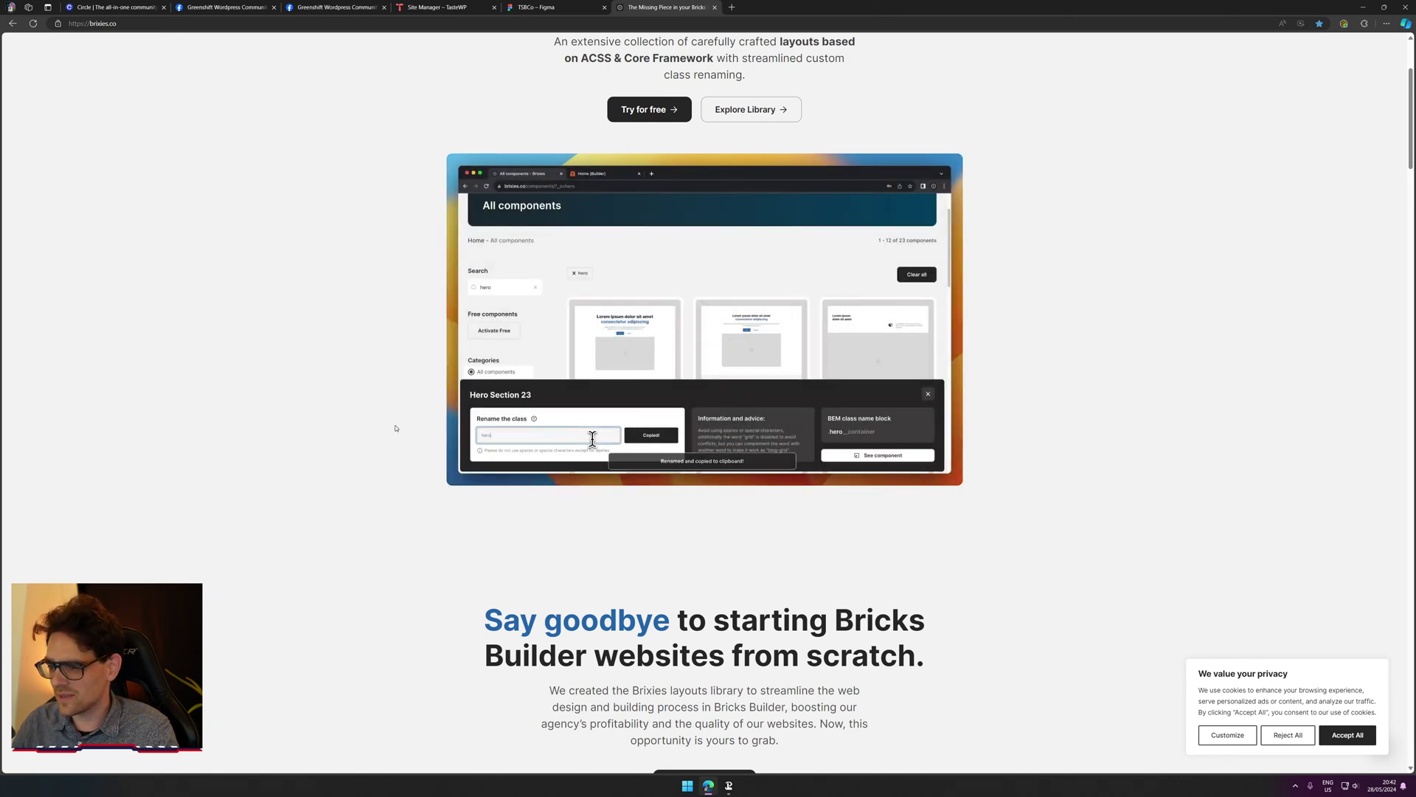
pyautogui.scroll(-6, 394, 428)
pyautogui.scroll(-9, 395, 428)
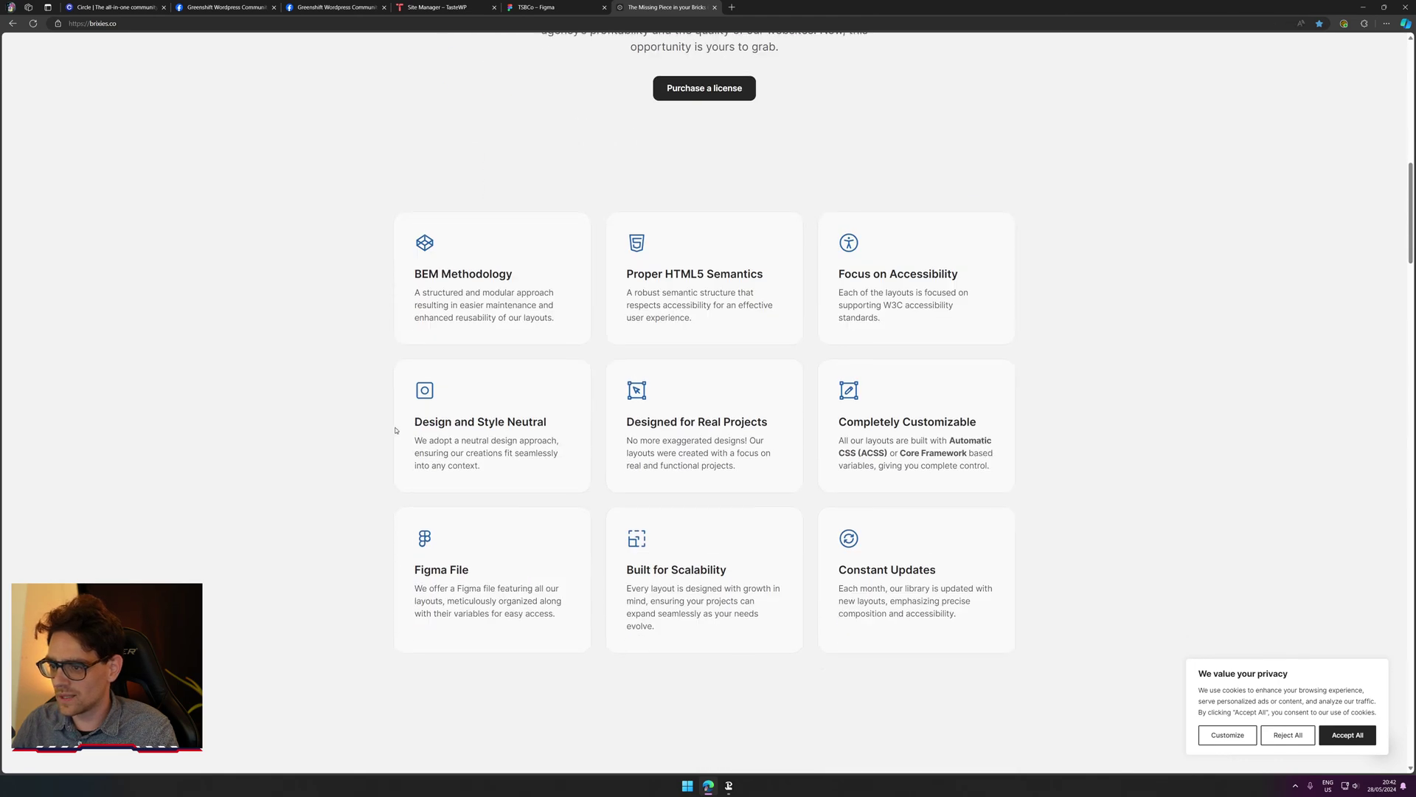
pyautogui.scroll(-8, 889, 409)
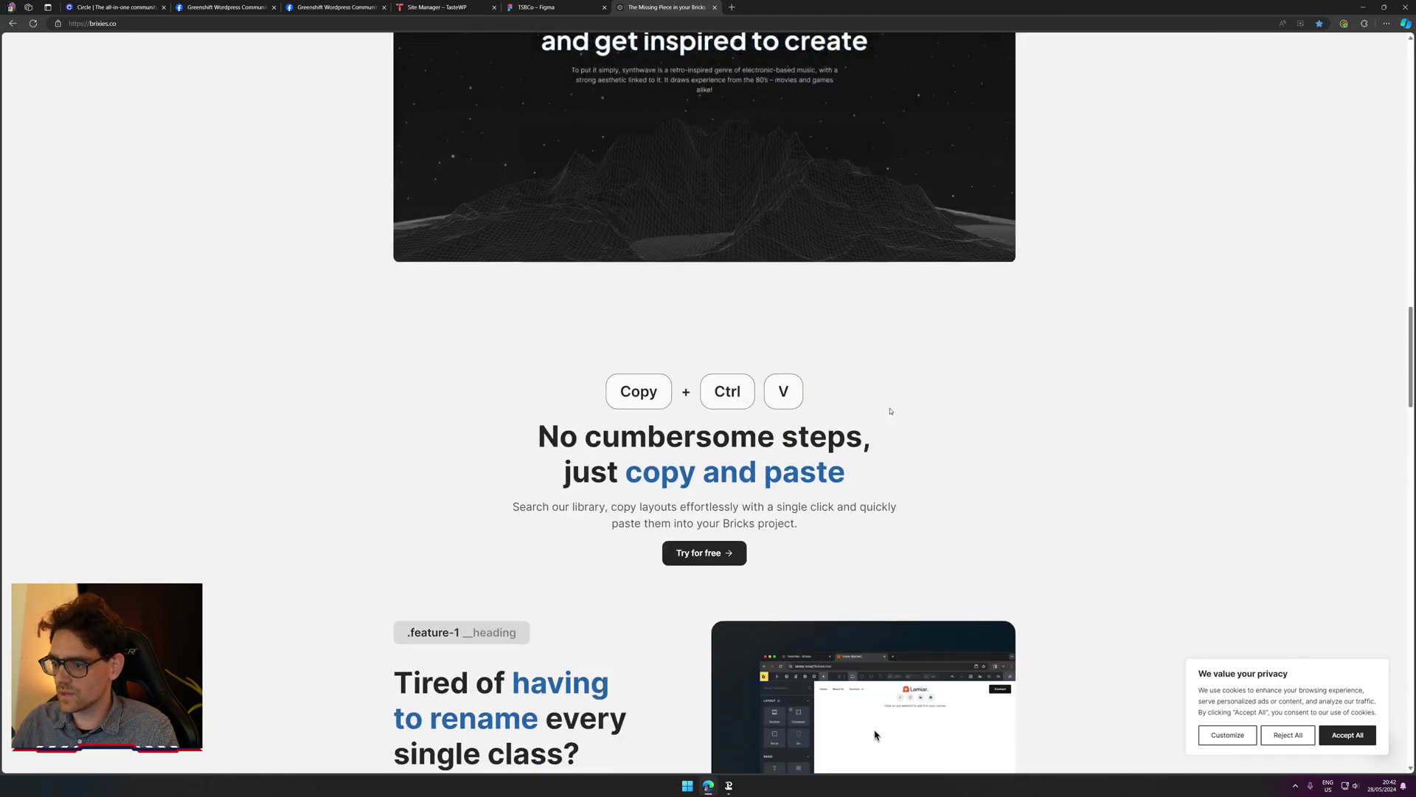
pyautogui.scroll(2, 889, 411)
pyautogui.scroll(-6, 209, 354)
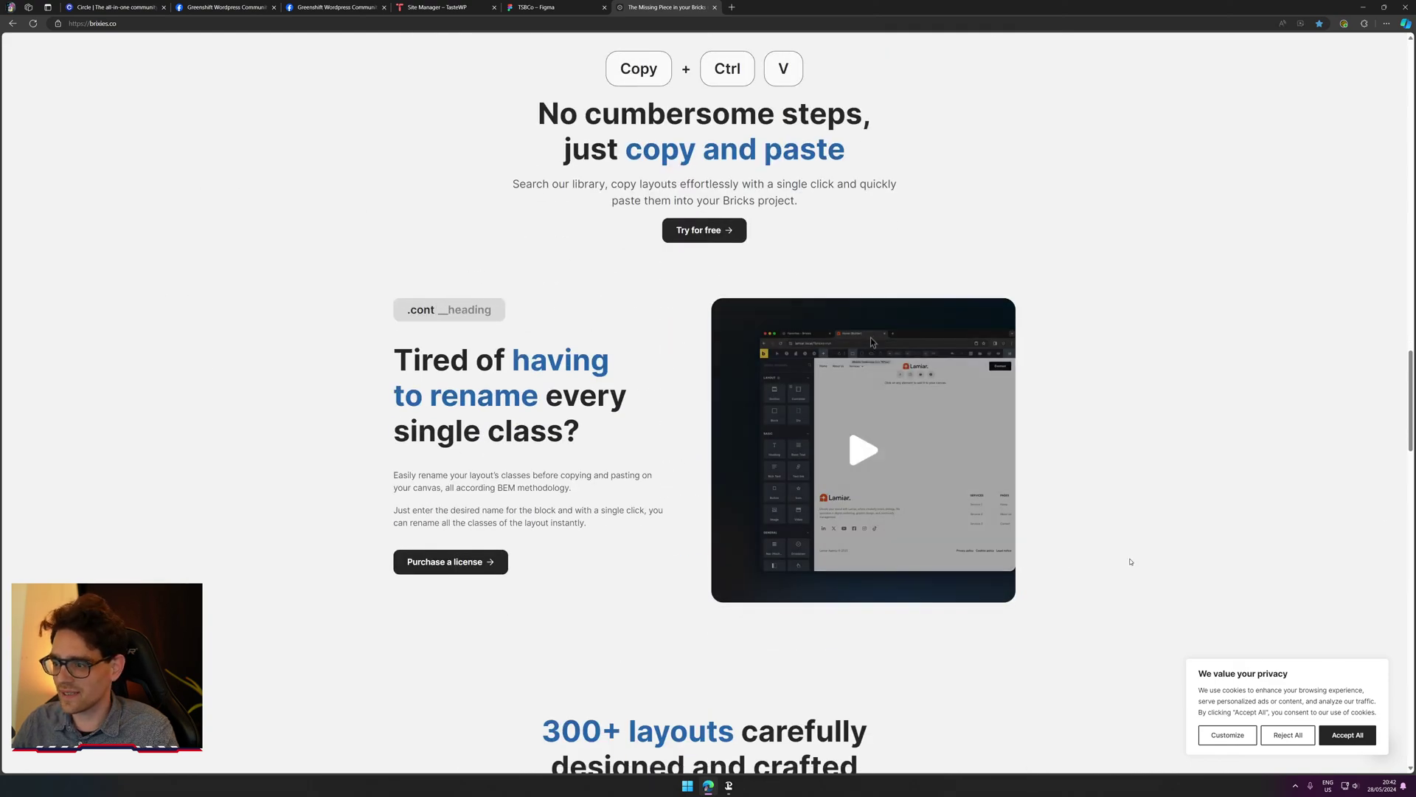
pyautogui.scroll(20, 653, 248)
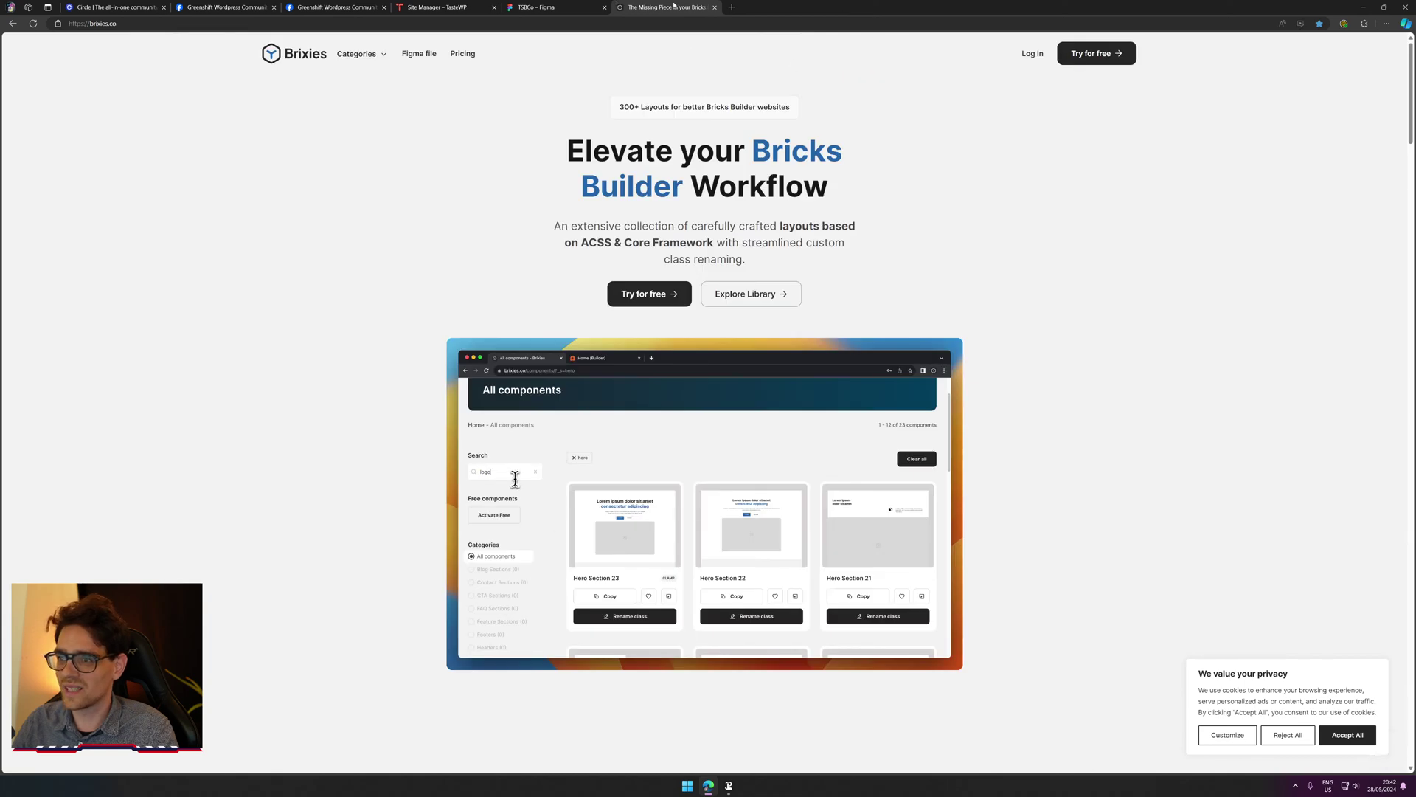
pyautogui.middleClick(674, 7)
# Step: Change the "Buy now" button label in the wireframe's navigation bar to "Book a call with me", copied from the hero section's button
pyautogui.click(553, 171)
pyautogui.scroll(-1, 581, 150)
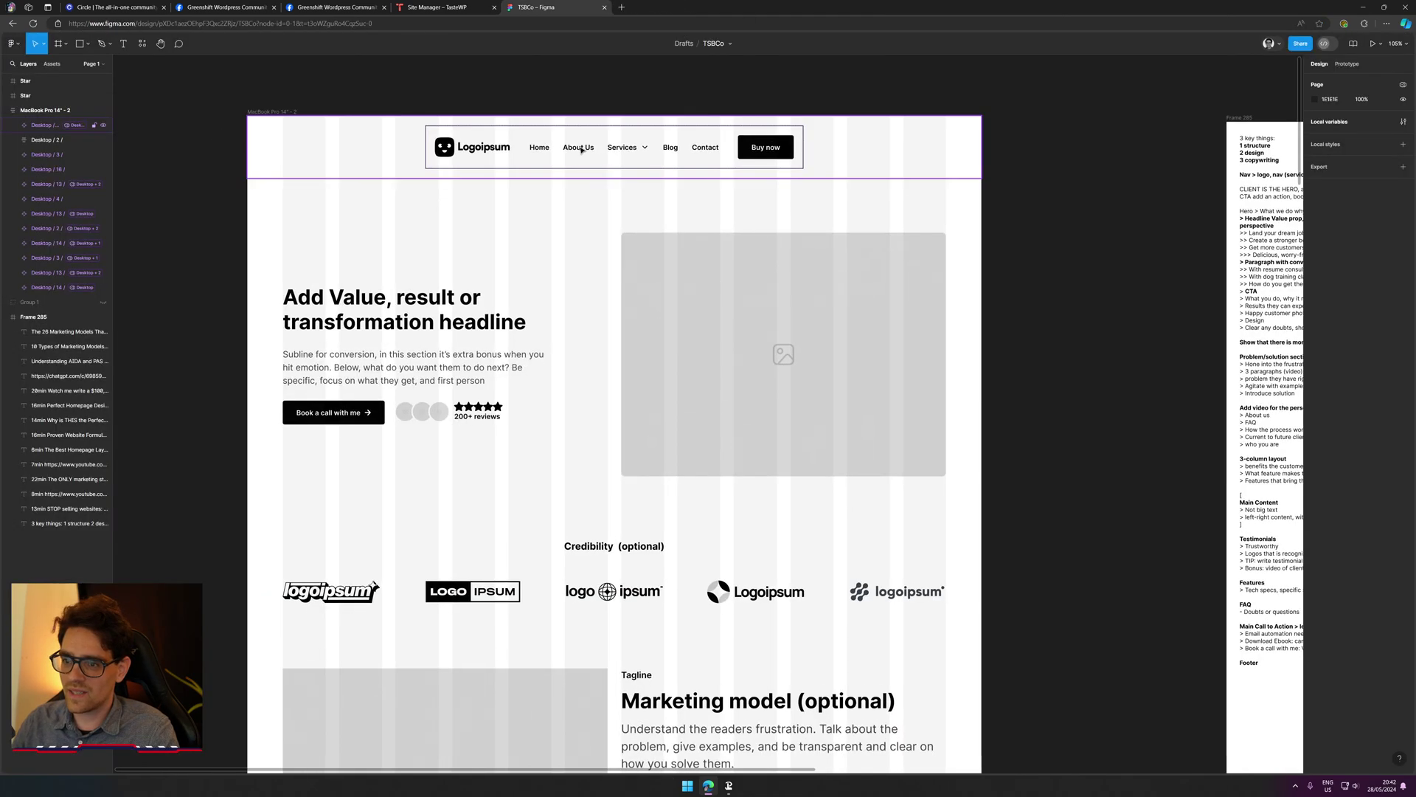
pyautogui.scroll(2, 595, 253)
pyautogui.hscroll(-1, 687, 307)
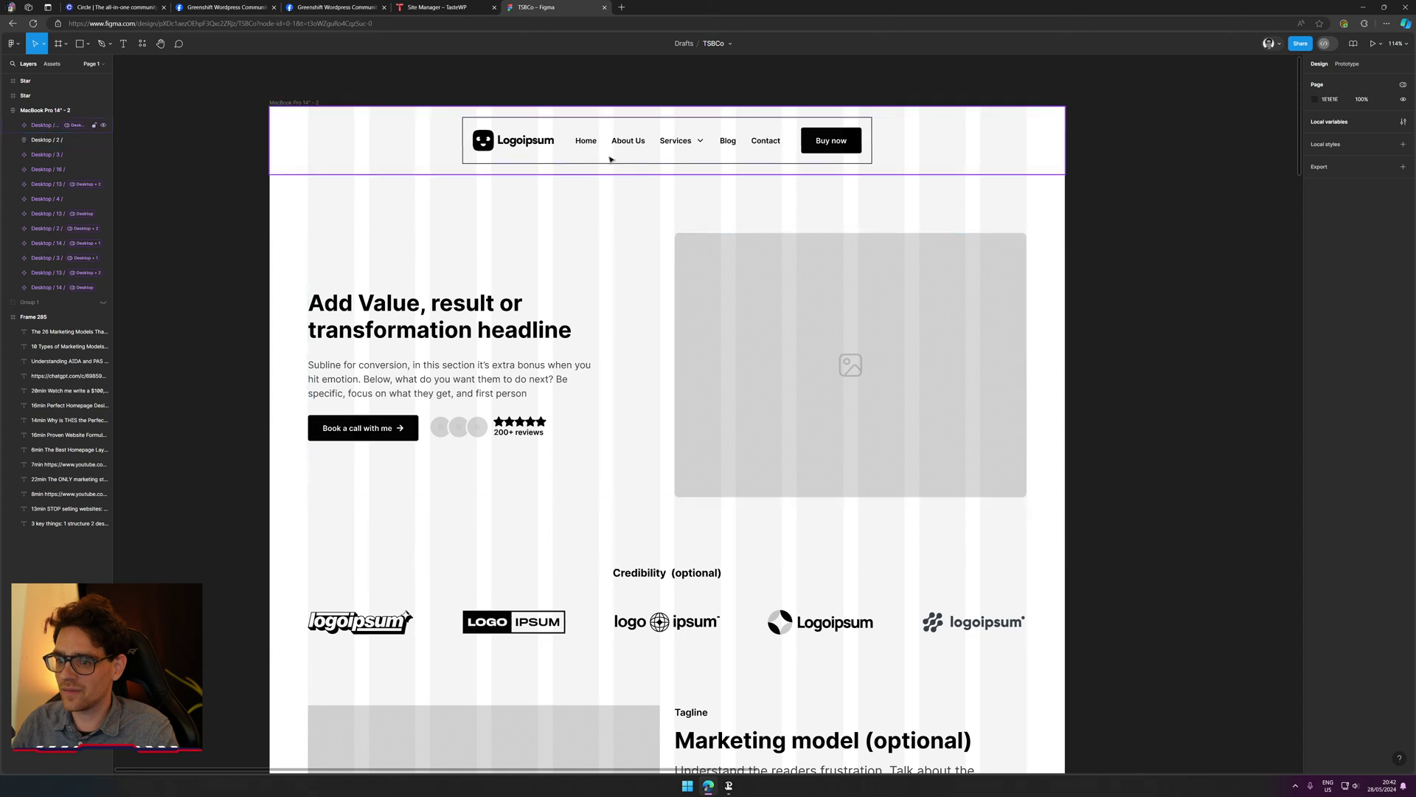
pyautogui.click(480, 139)
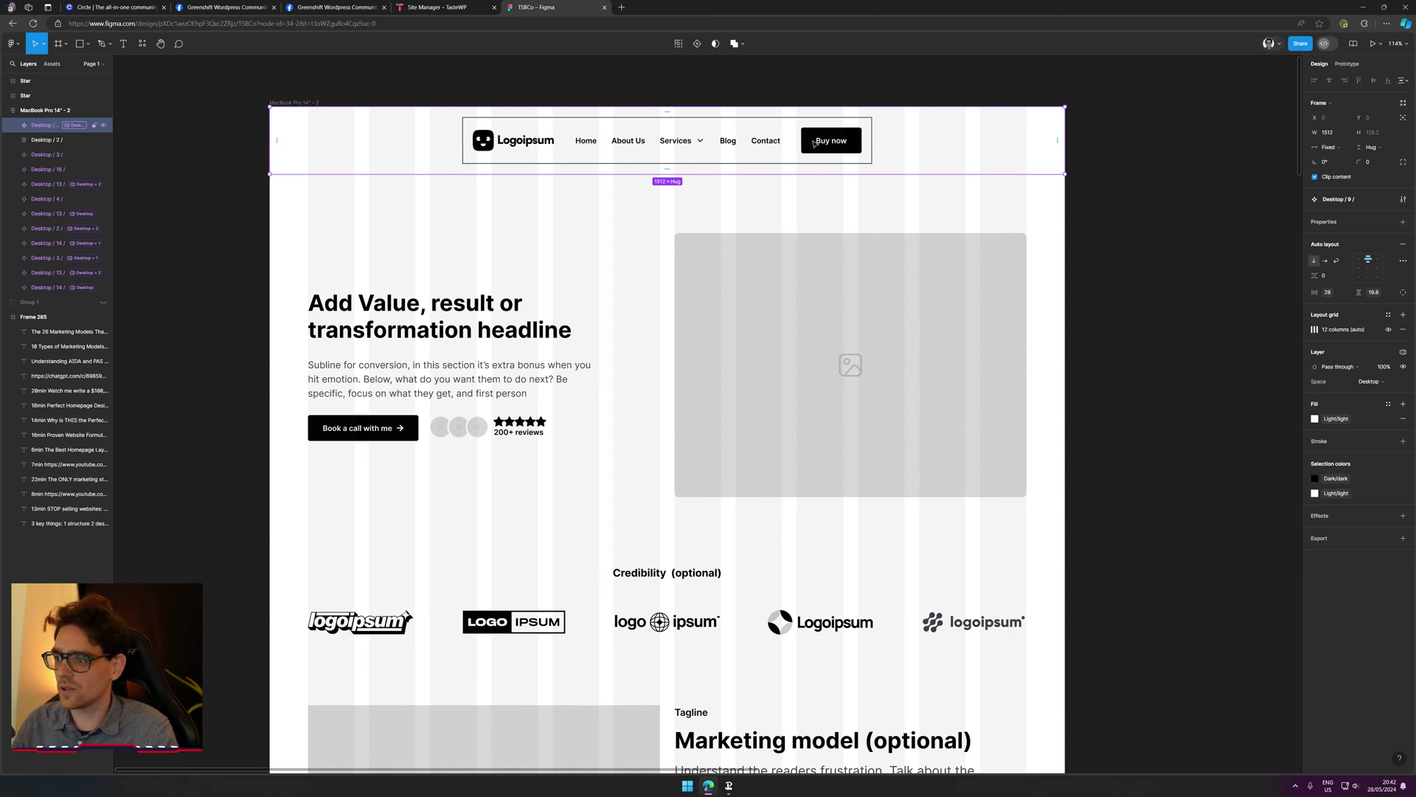
pyautogui.click(369, 434)
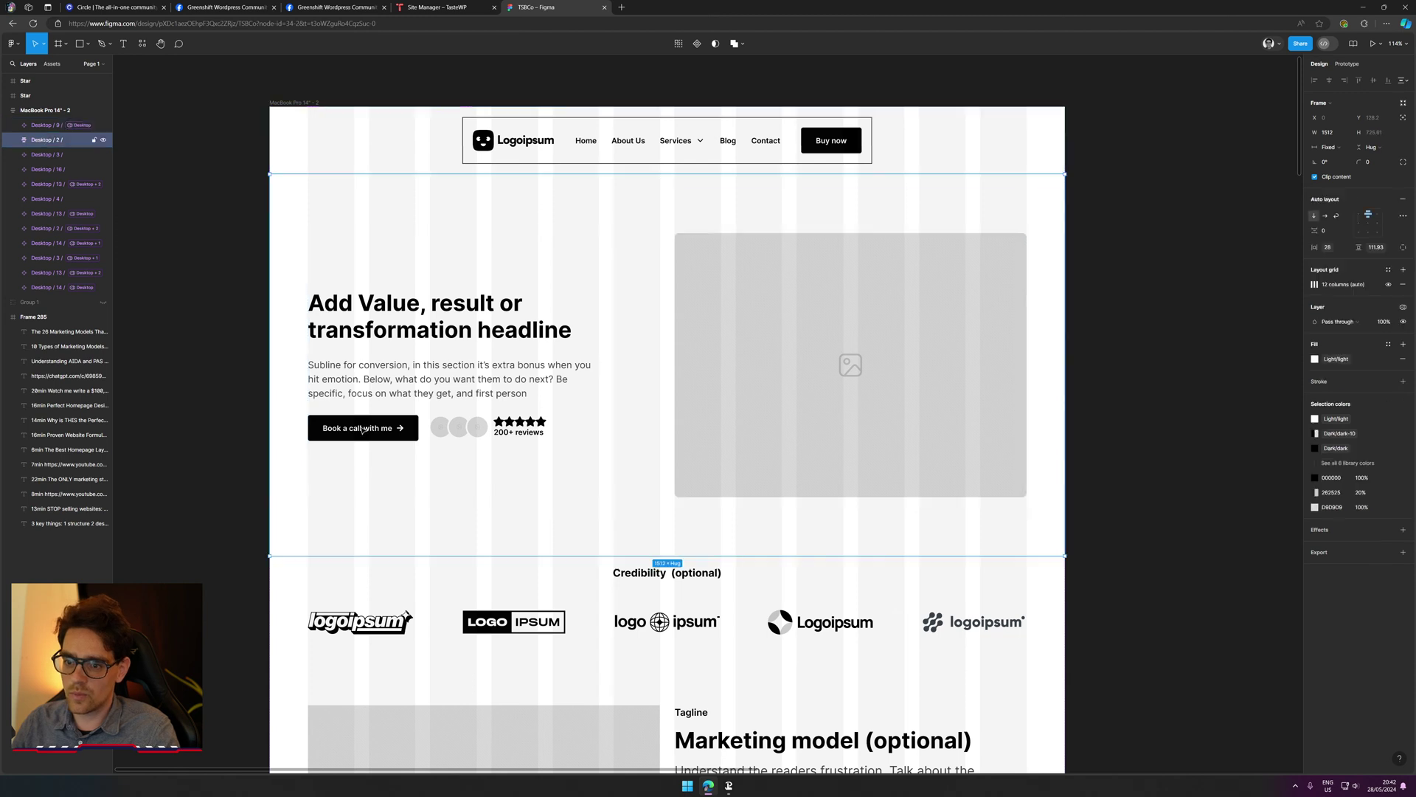
pyautogui.click(371, 434)
pyautogui.click(371, 432)
pyautogui.click(371, 430)
pyautogui.doubleClick(369, 428)
pyautogui.hotkey('ctrl', 'c')
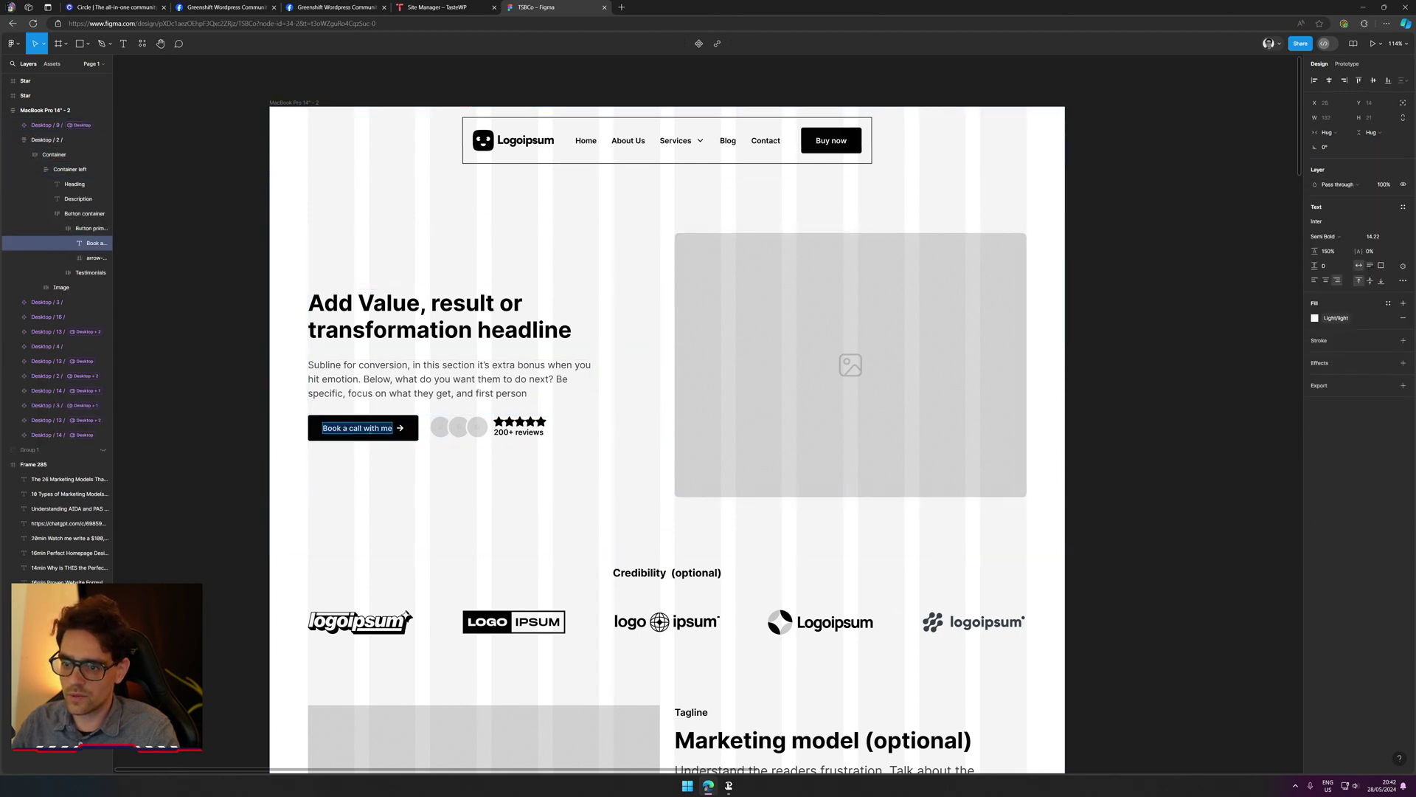
pyautogui.click(831, 148)
pyautogui.doubleClick(831, 142)
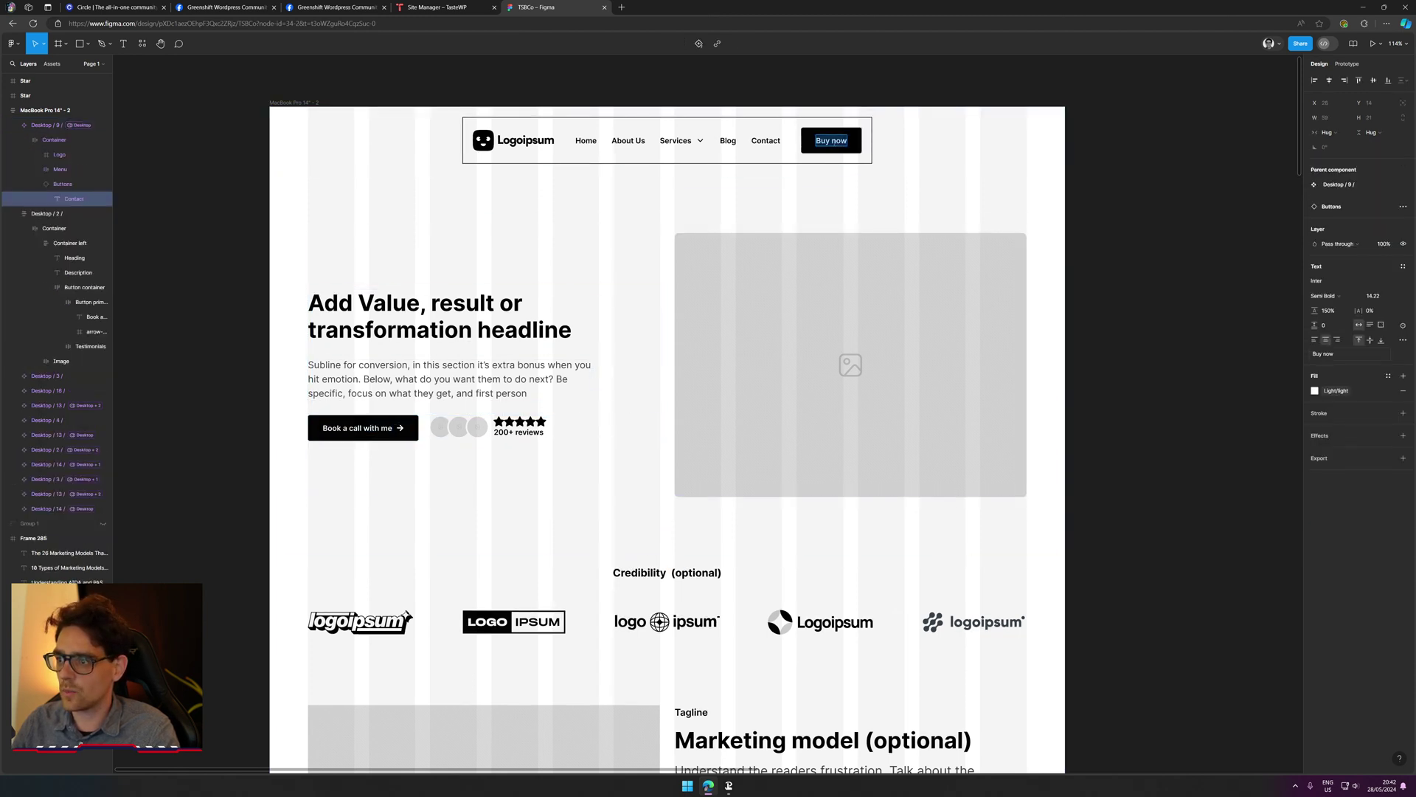
pyautogui.hotkey('ctrl', 'v')
pyautogui.press('Escape')
pyautogui.press('Escape')
# Step: Move the notes frame "Frame 285" closer to the homepage wireframe, slightly lower than its top edge, and deselect it
pyautogui.hscroll(1, 1204, 438)
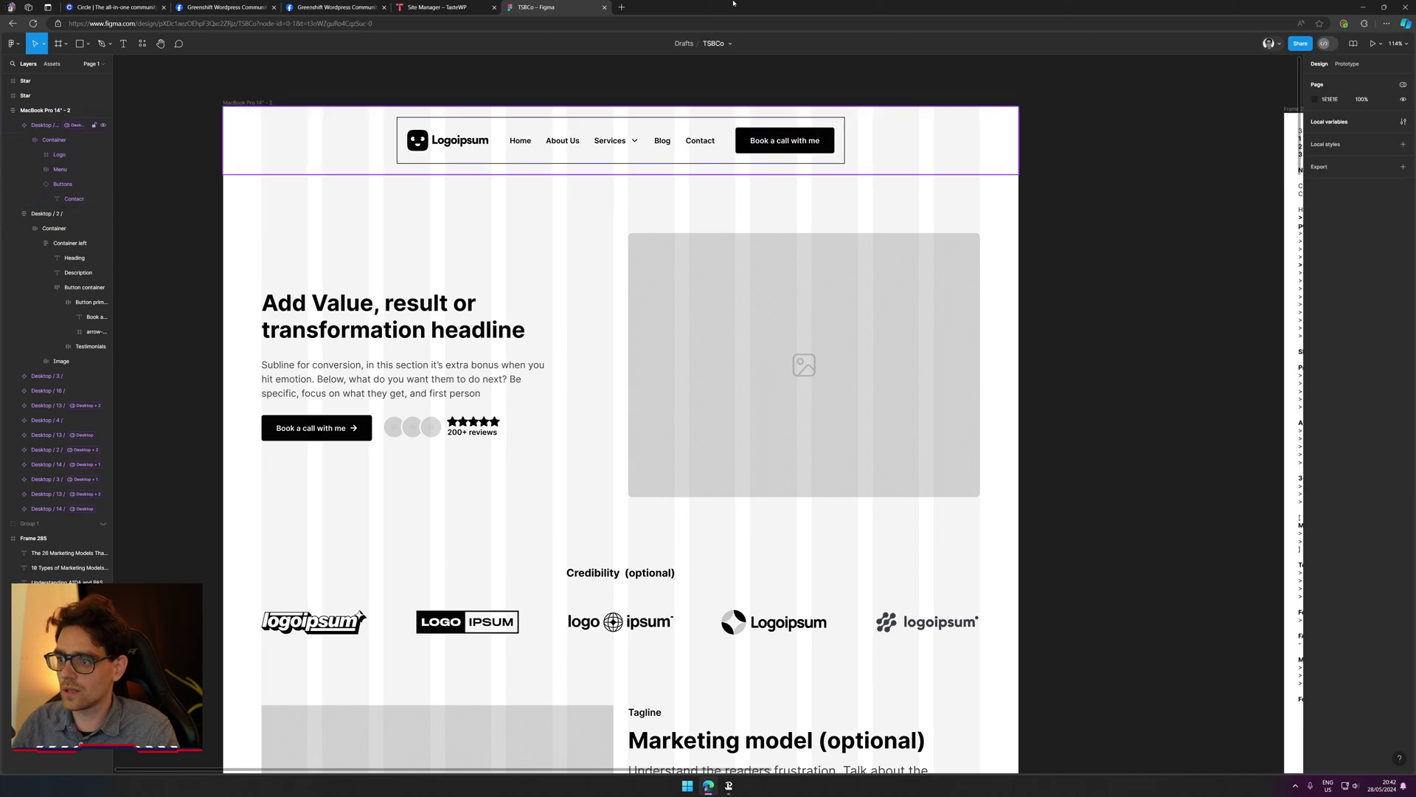
pyautogui.scroll(-2, 600, 420)
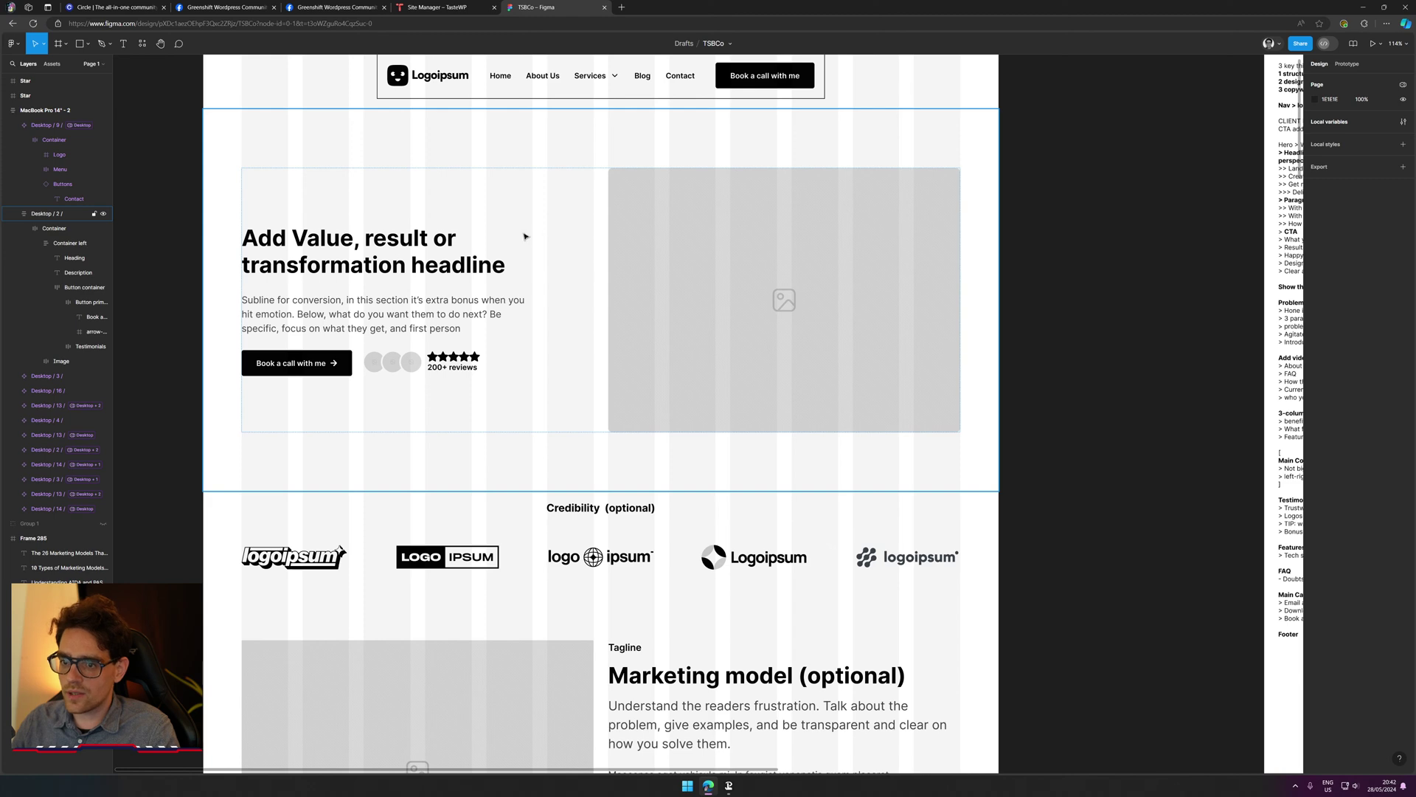
pyautogui.scroll(-2, 525, 236)
pyautogui.hscroll(3, 879, 341)
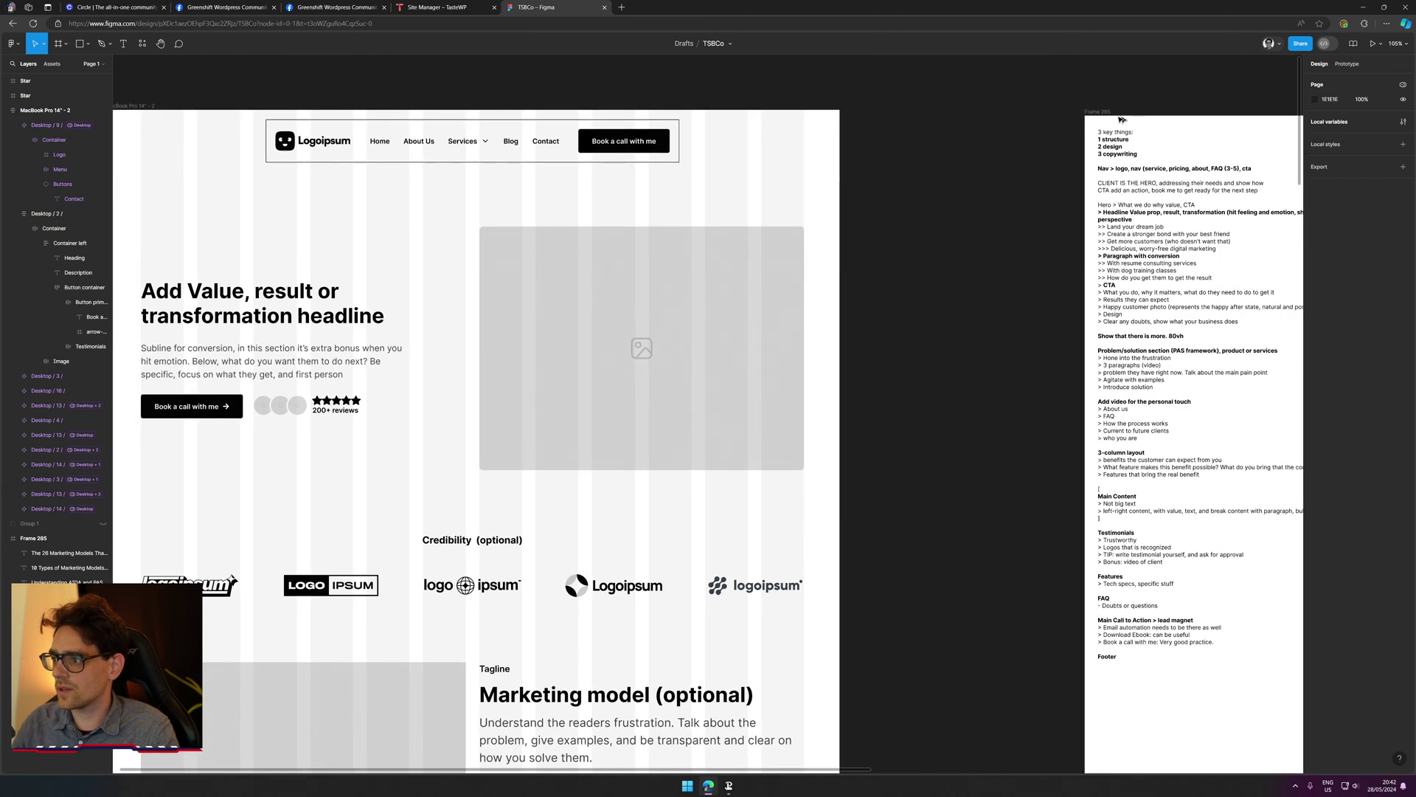
pyautogui.moveTo(1120, 120); pyautogui.dragTo(904, 170)
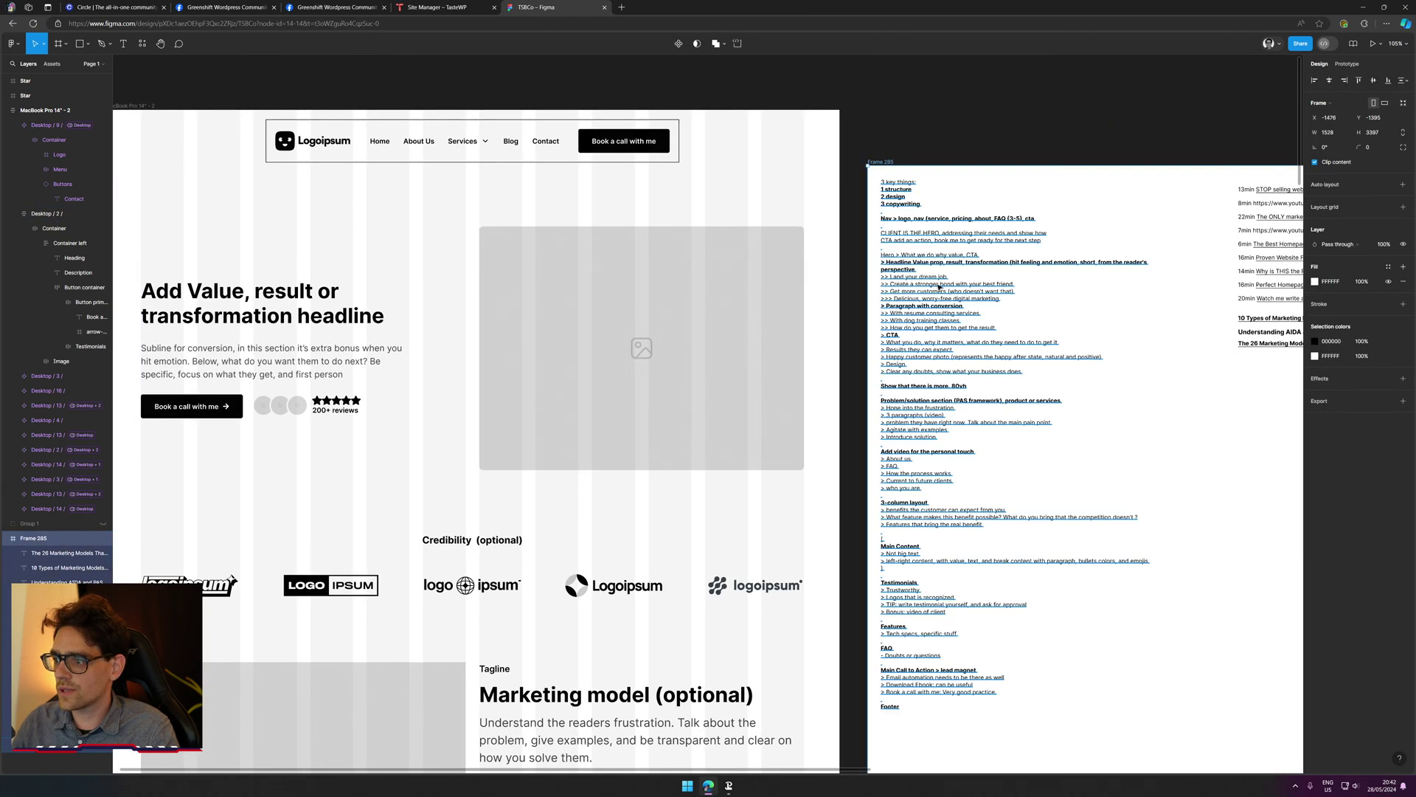
pyautogui.hscroll(-1, 939, 287)
pyautogui.press('Escape')
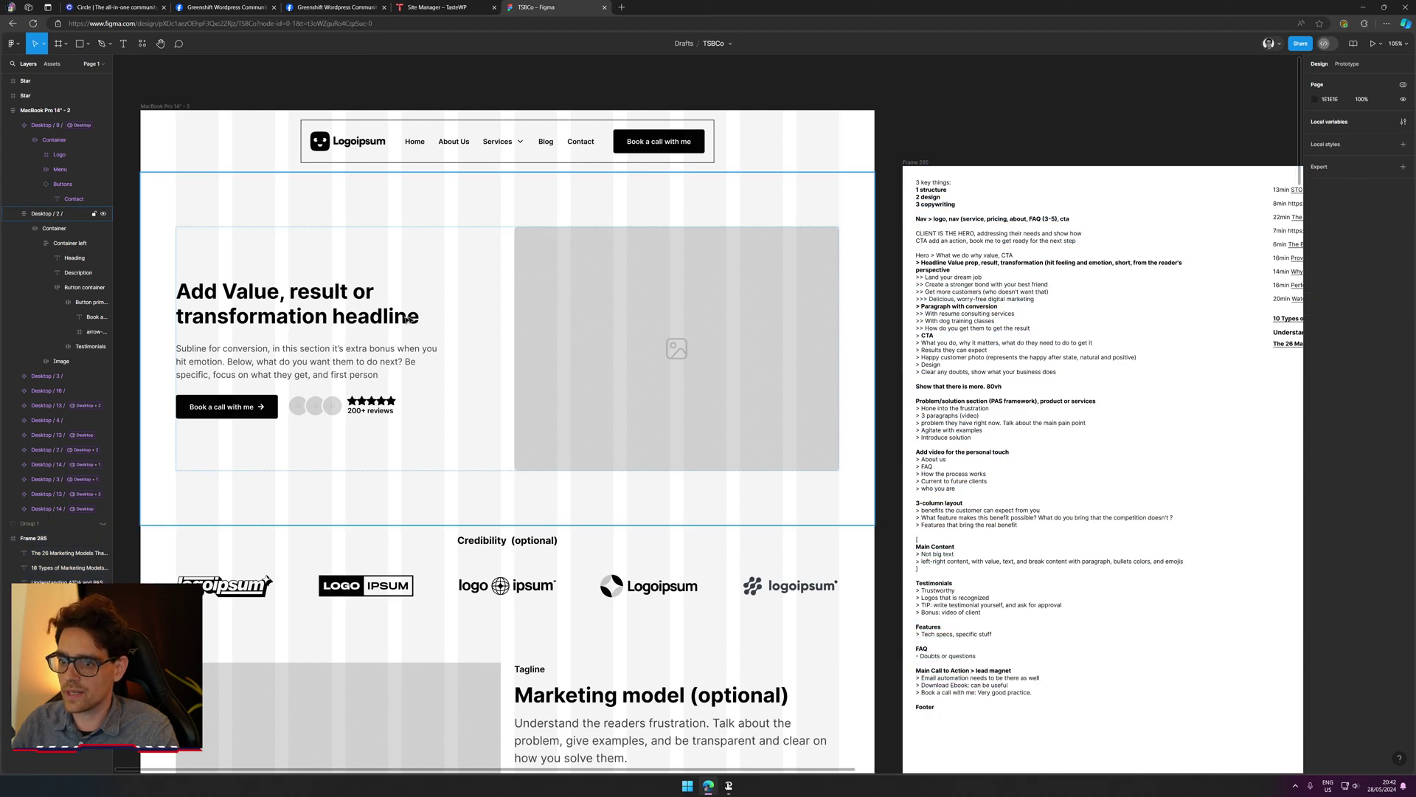
# Step: Open the hero section's headline for text editing with its whole text selected
pyautogui.click(369, 324)
pyautogui.click(338, 334)
pyautogui.click(356, 336)
pyautogui.click(362, 324)
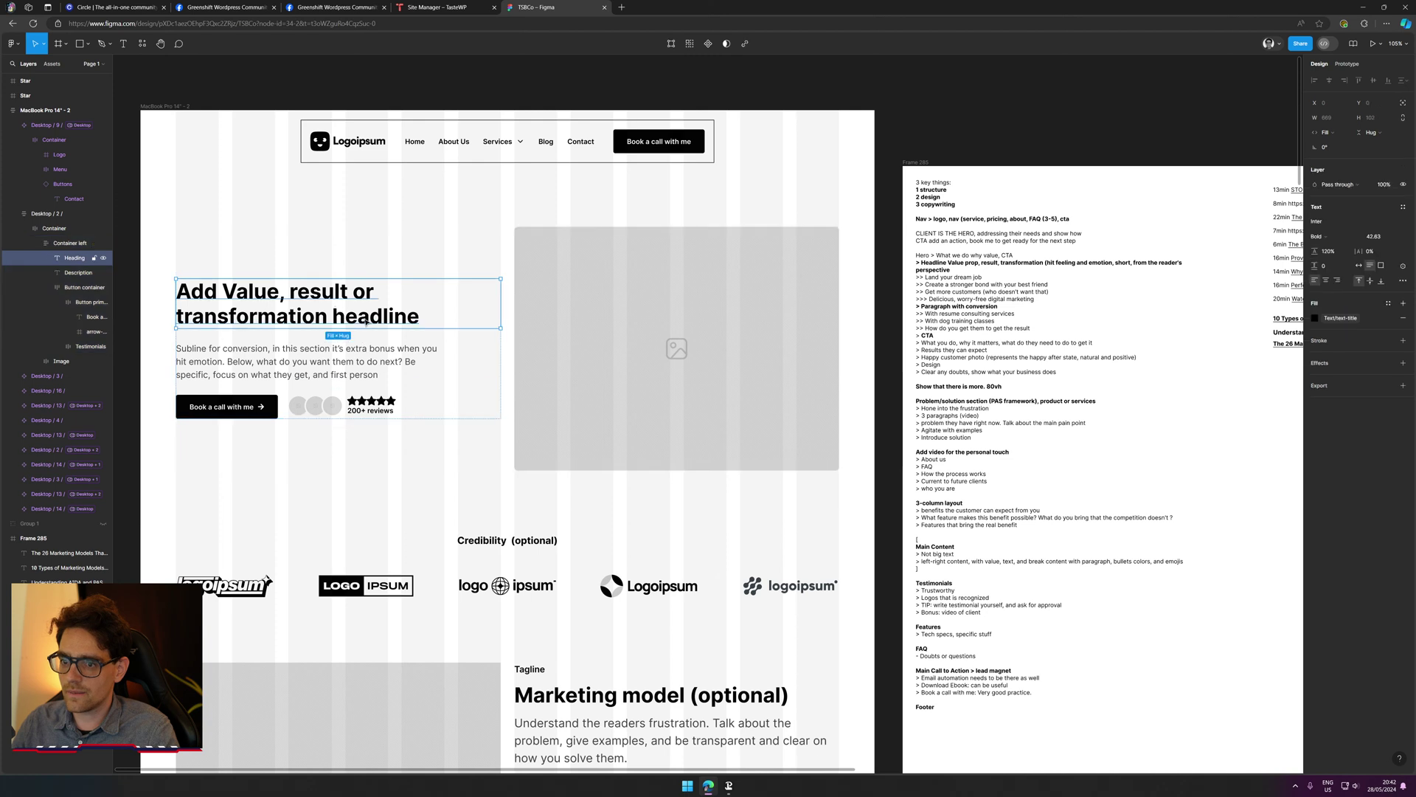
pyautogui.doubleClick(394, 310)
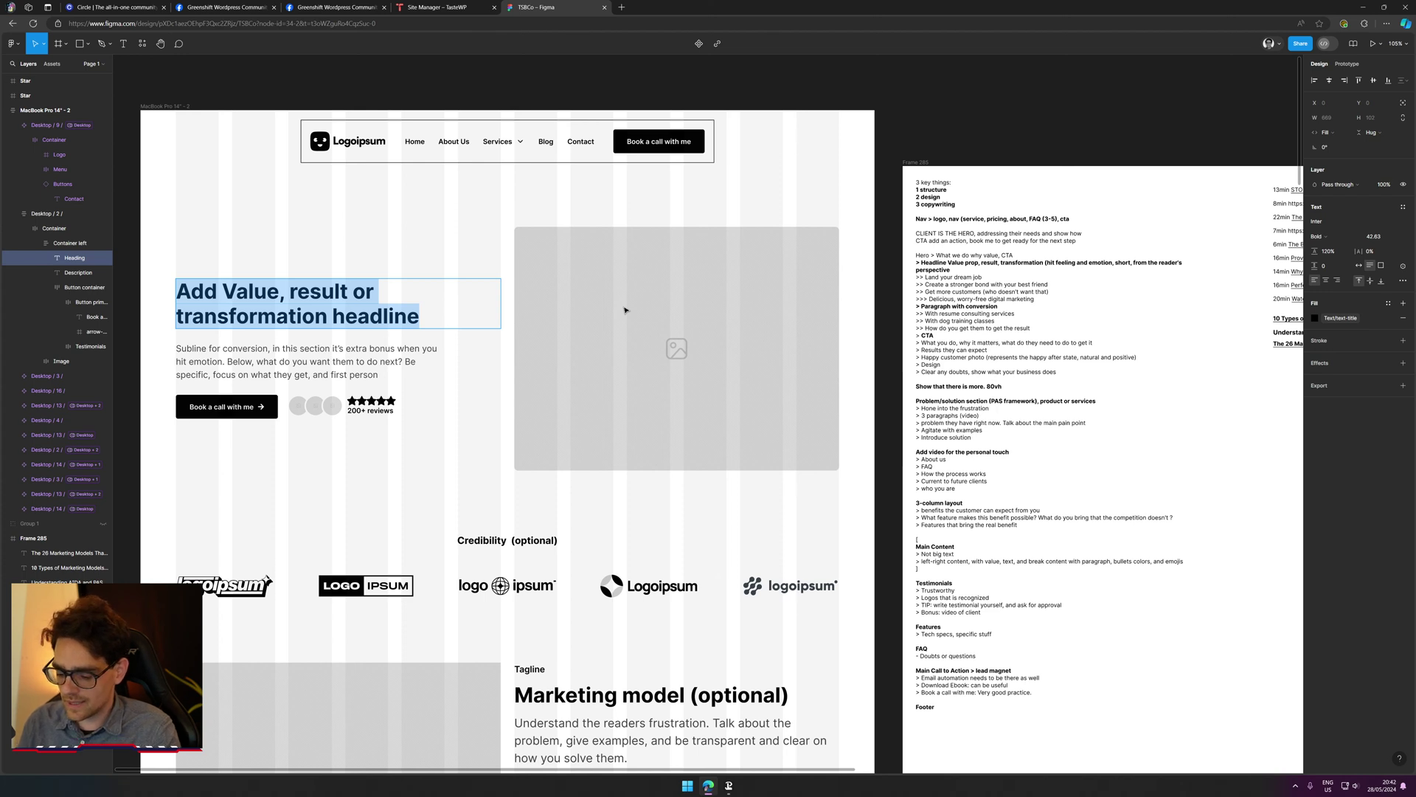
pyautogui.write('Make you')
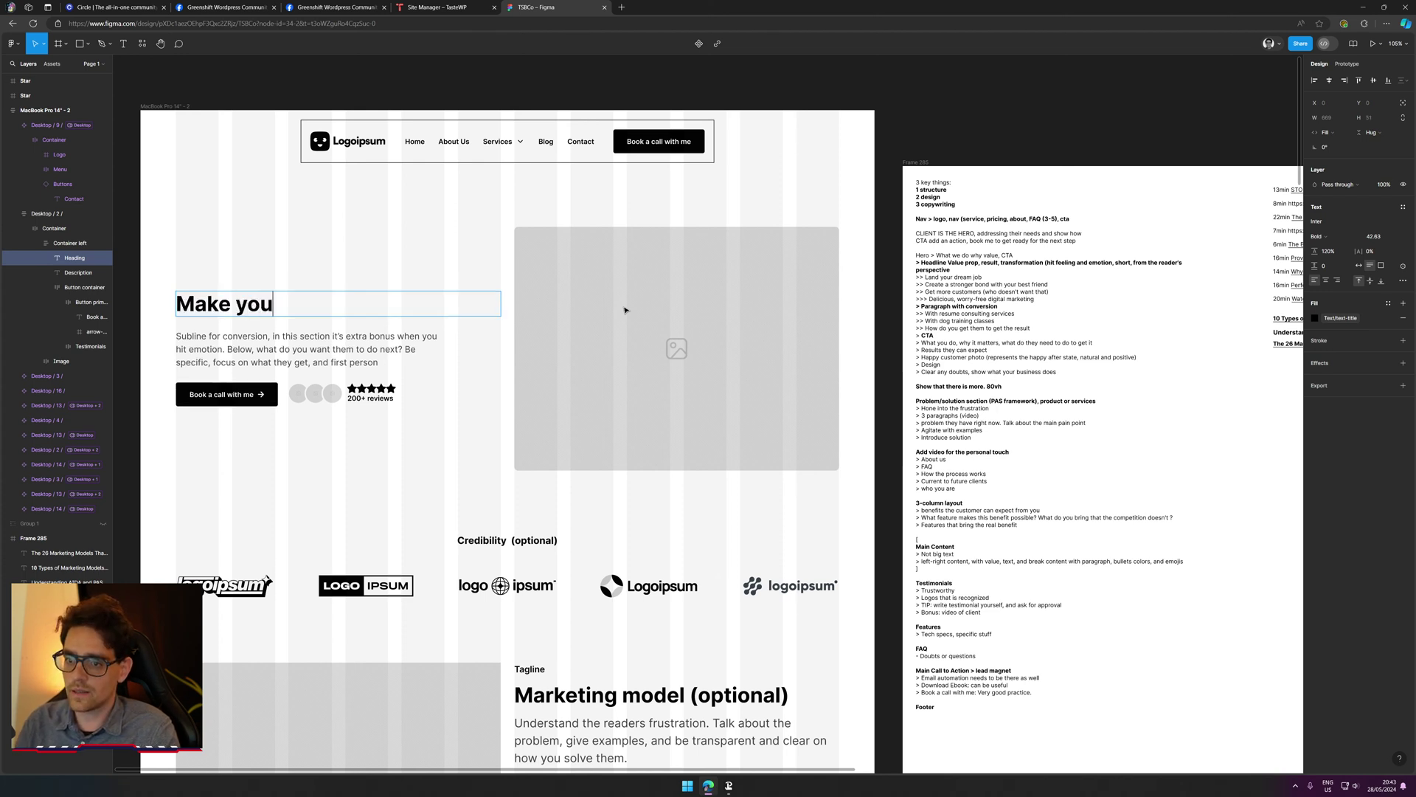
pyautogui.press('BackSpace')
pyautogui.press('BackSpace')
pyautogui.press('BackSpace')
pyautogui.press('BackSpace')
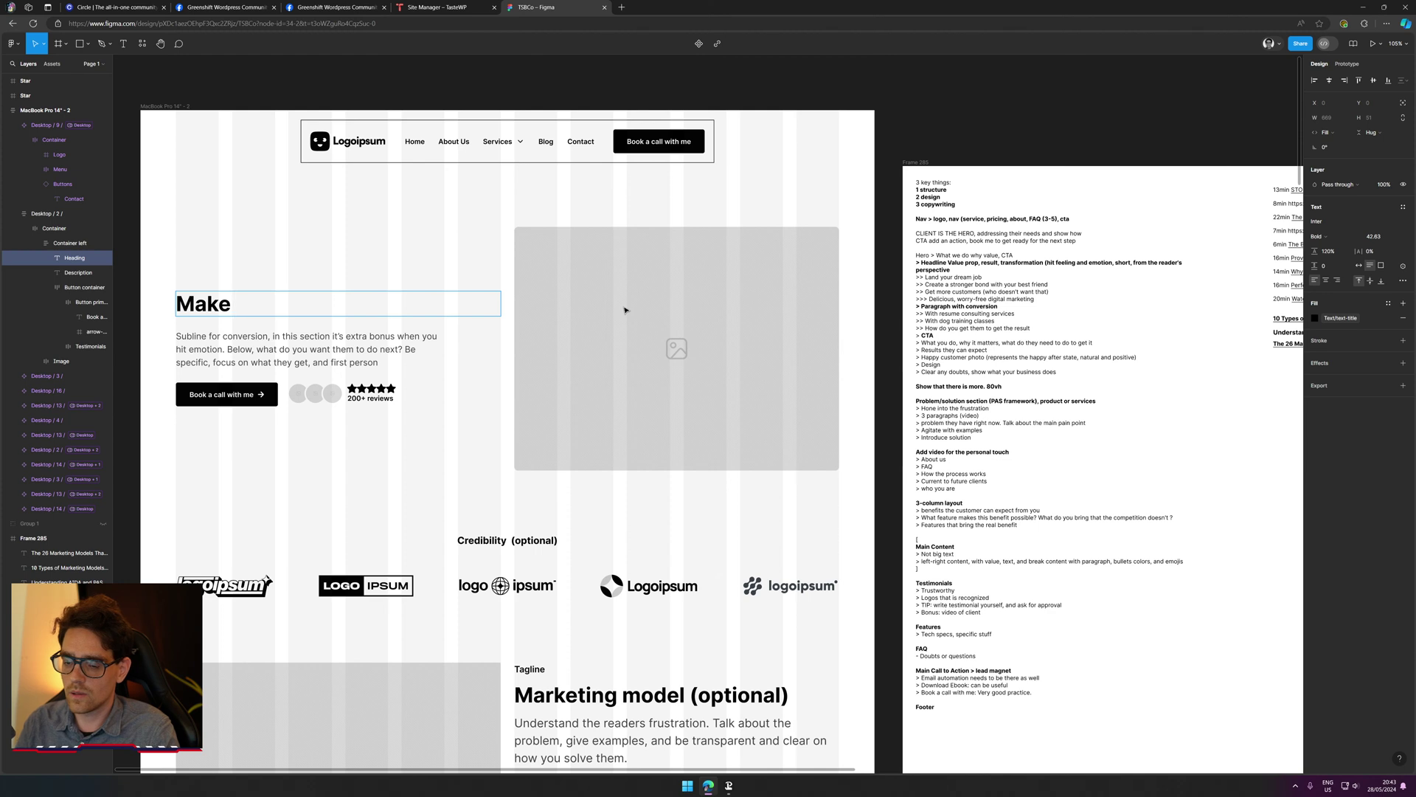
pyautogui.write('wee')
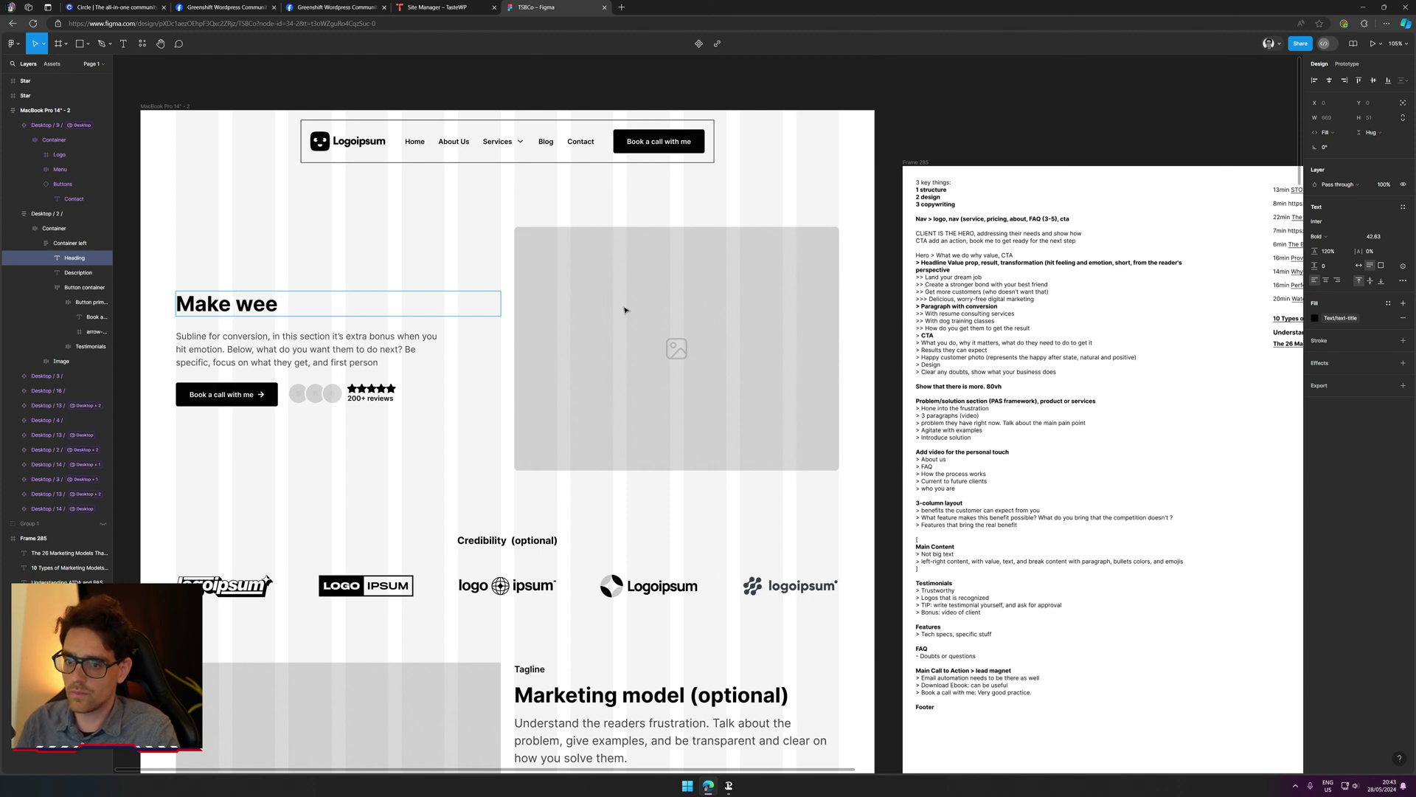
pyautogui.write('b')
pyautogui.press('BackSpace')
pyautogui.press('BackSpace')
pyautogui.write('bsite')
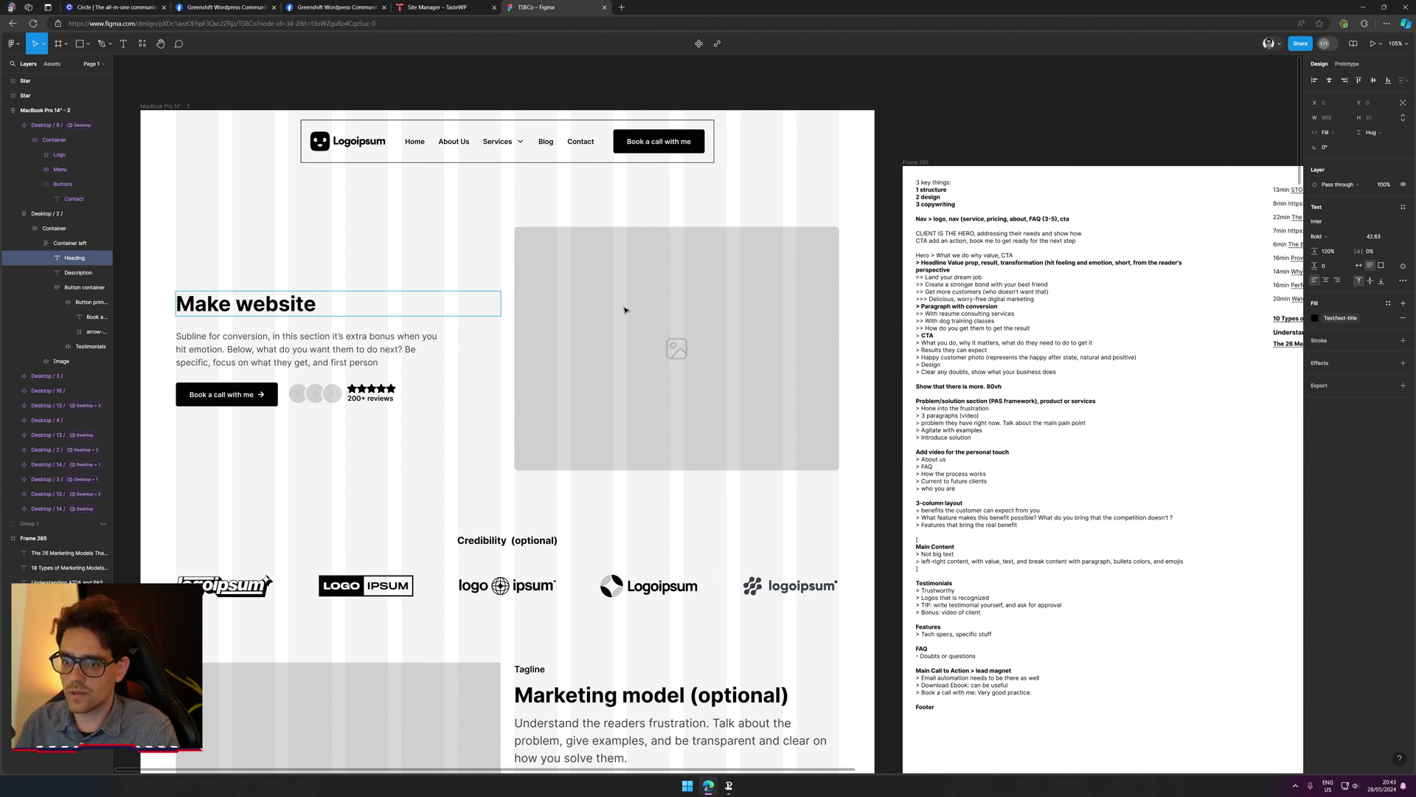
pyautogui.write('s')
pyautogui.hotkey('ctrl', 'shift', 'Left')
pyautogui.hotkey('ctrl', 'shift', 'Left')
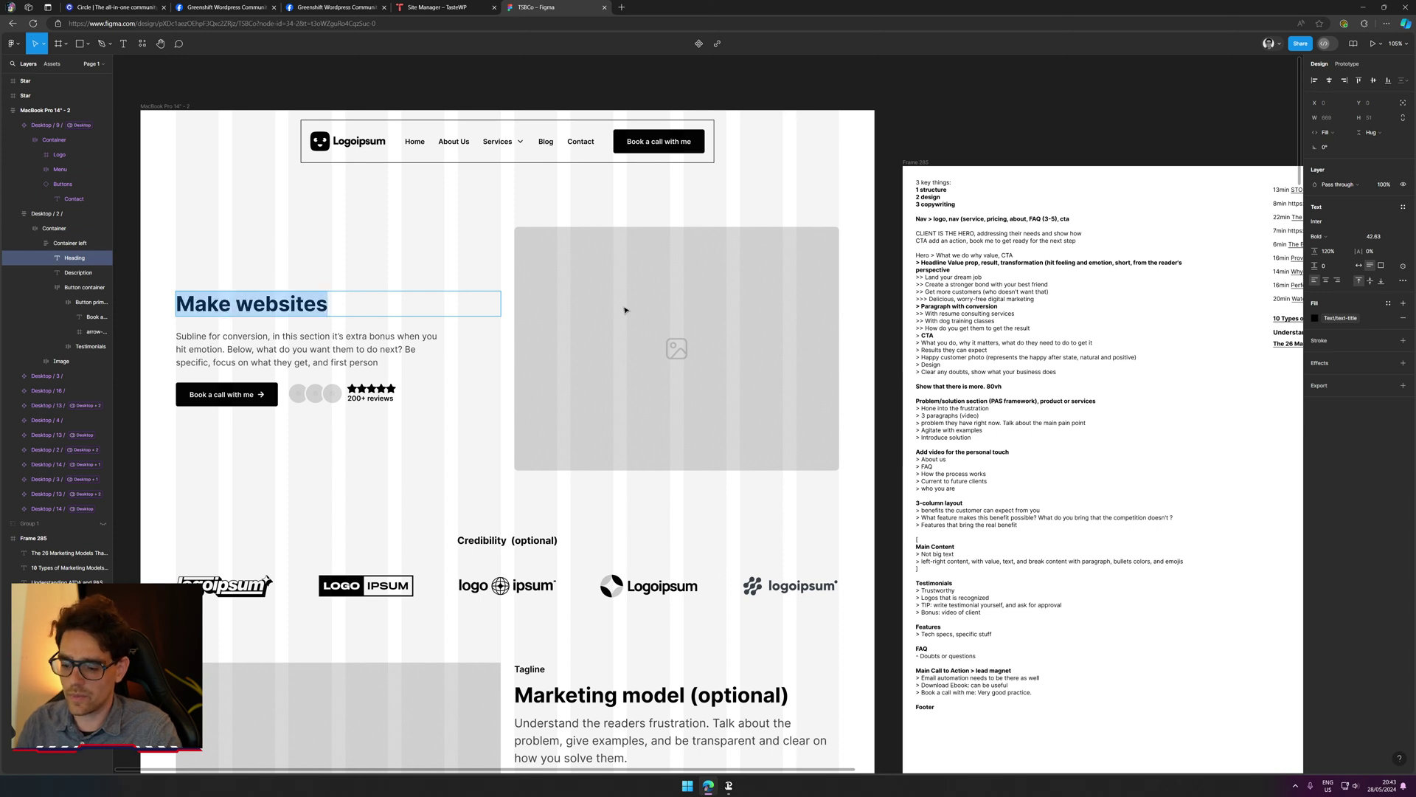
# Step: Write the hero headline as "Save time making websites with easy to use templates"
pyautogui.write('Save time')
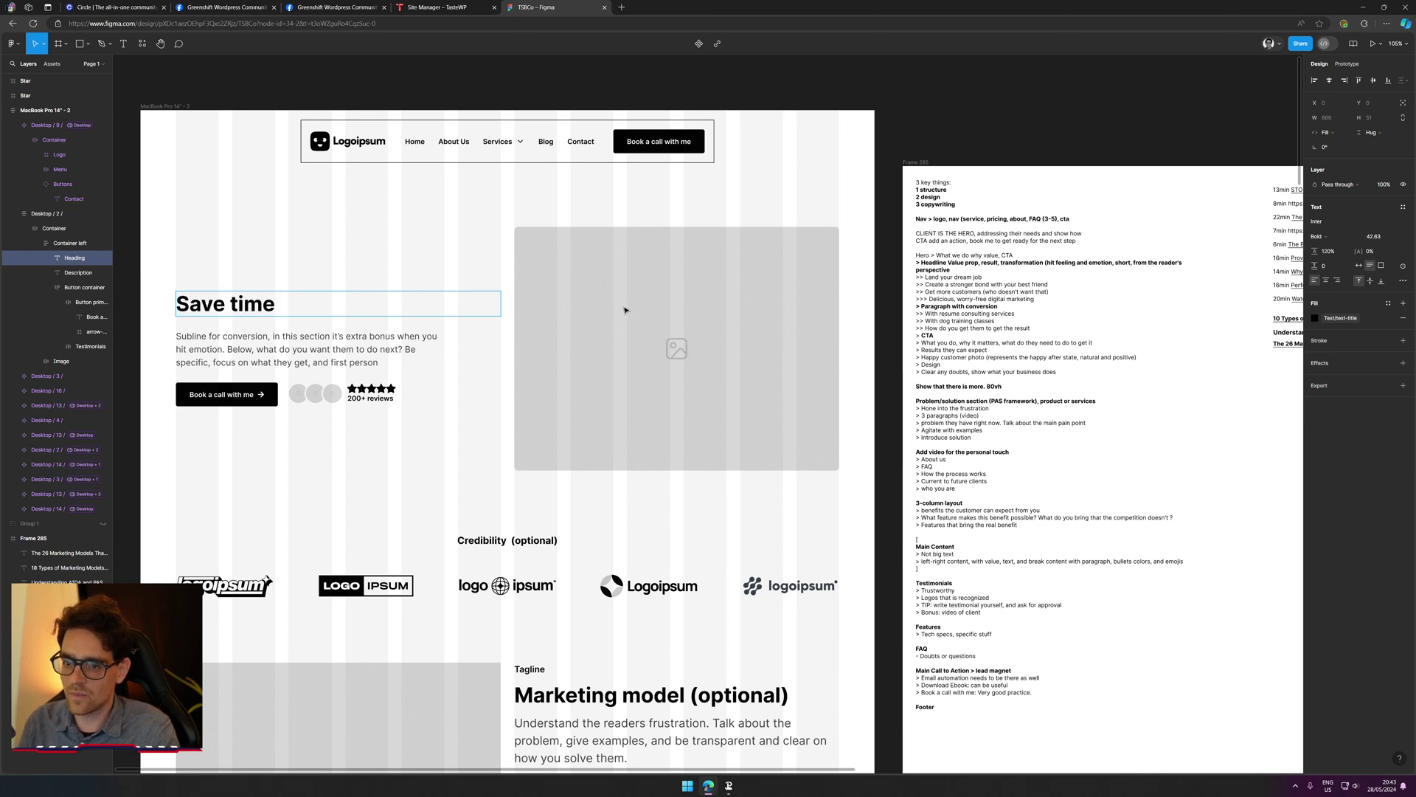
pyautogui.write('making websiut')
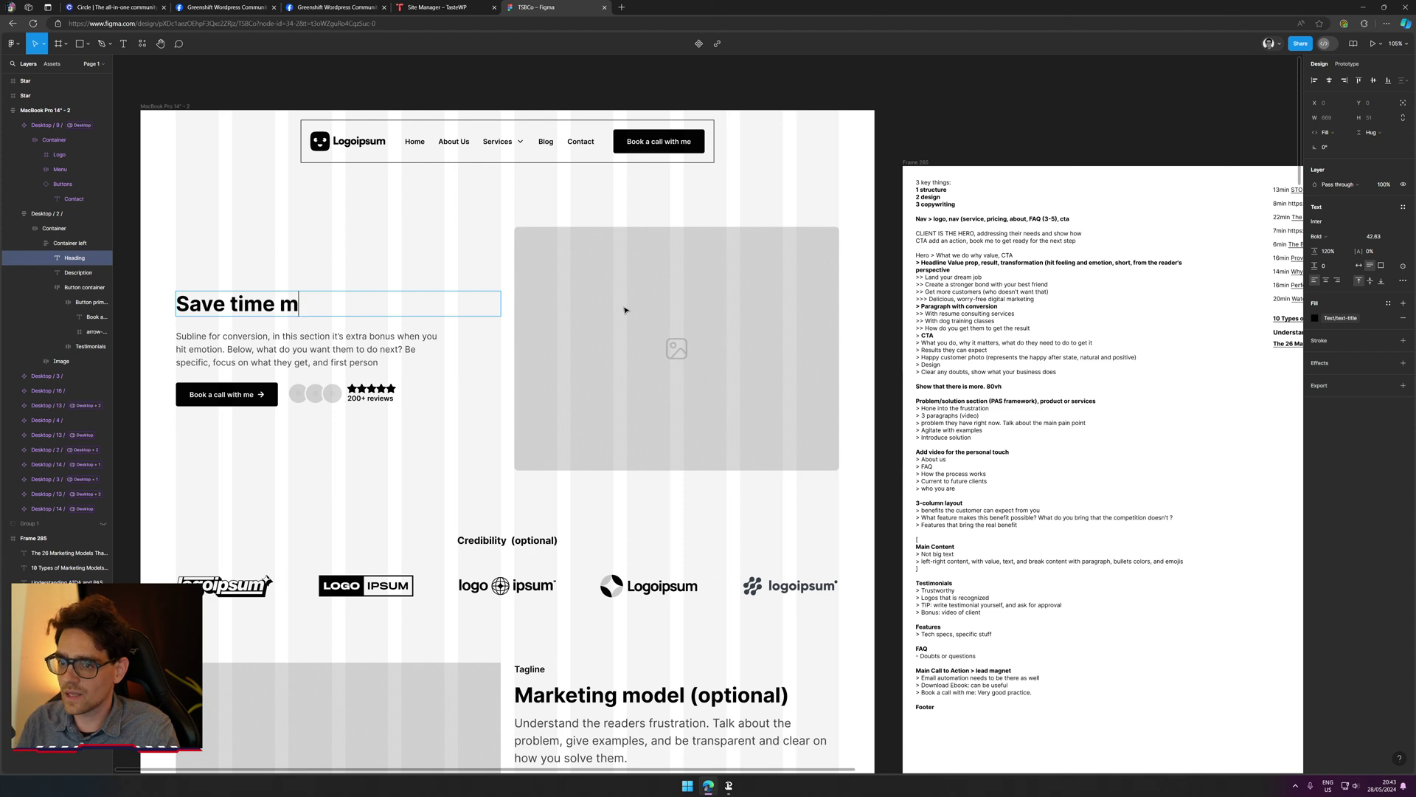
pyautogui.press('BackSpace')
pyautogui.press('BackSpace')
pyautogui.write('te')
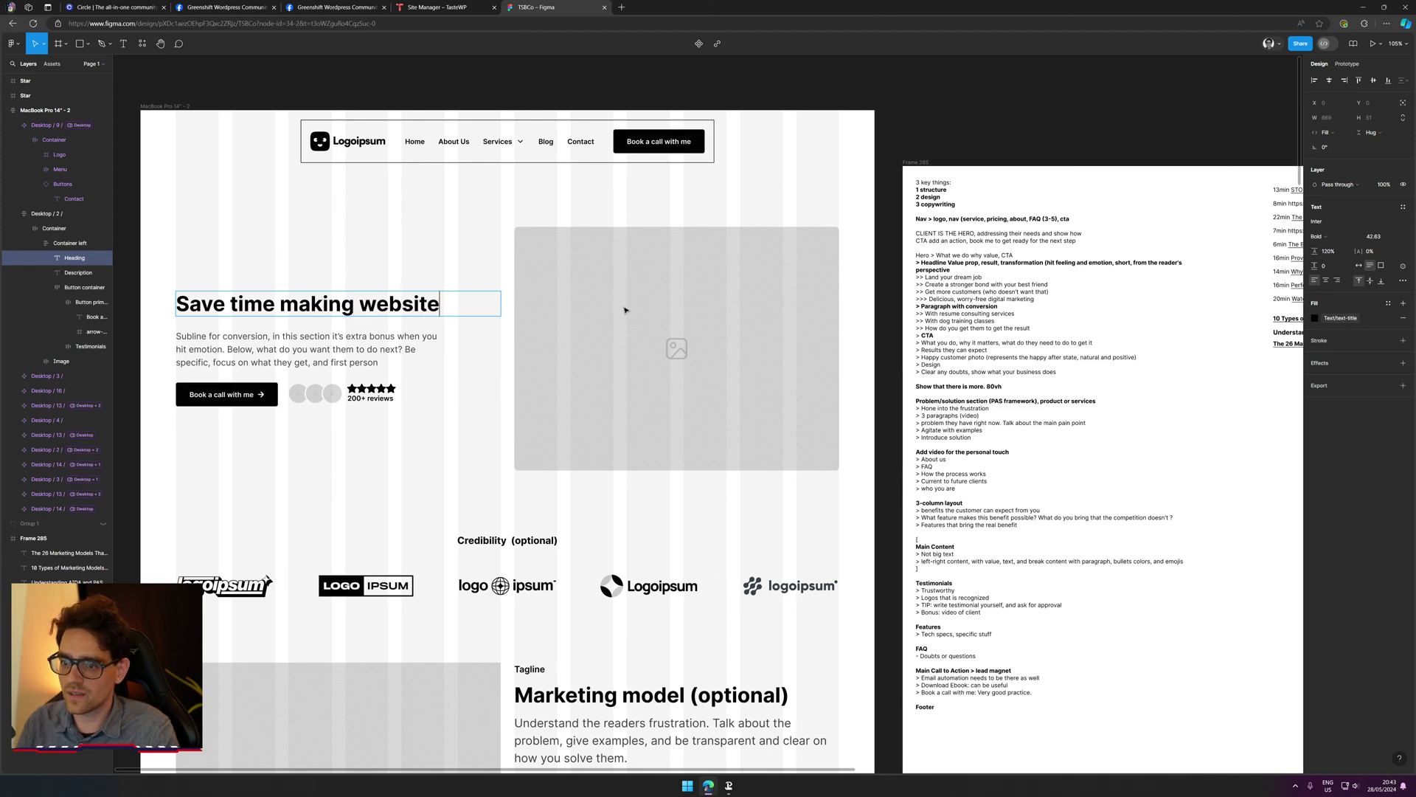
pyautogui.write('s with these')
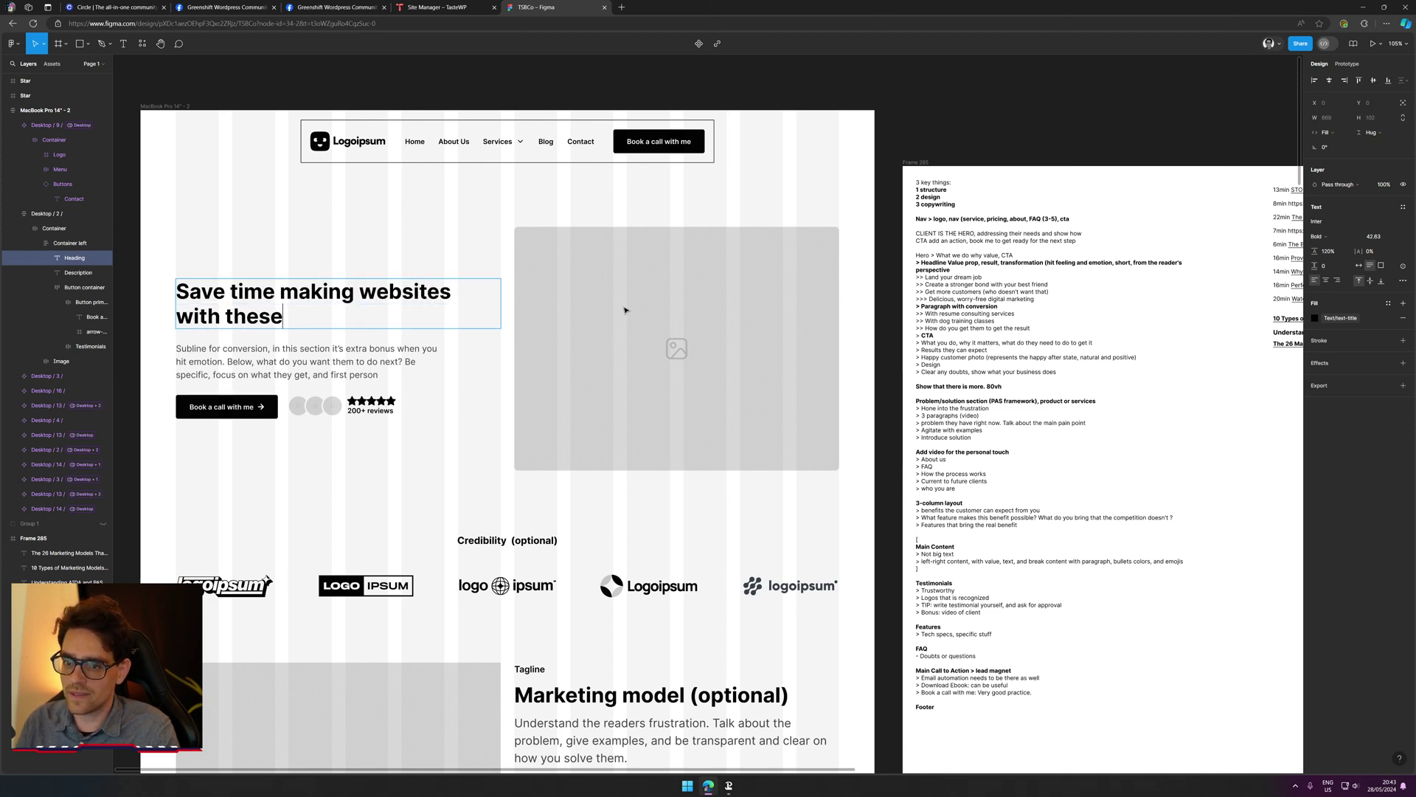
pyautogui.press('BackSpace')
pyautogui.press('BackSpace')
pyautogui.press('BackSpace')
pyautogui.press('BackSpace')
pyautogui.press('BackSpace')
pyautogui.write('ea')
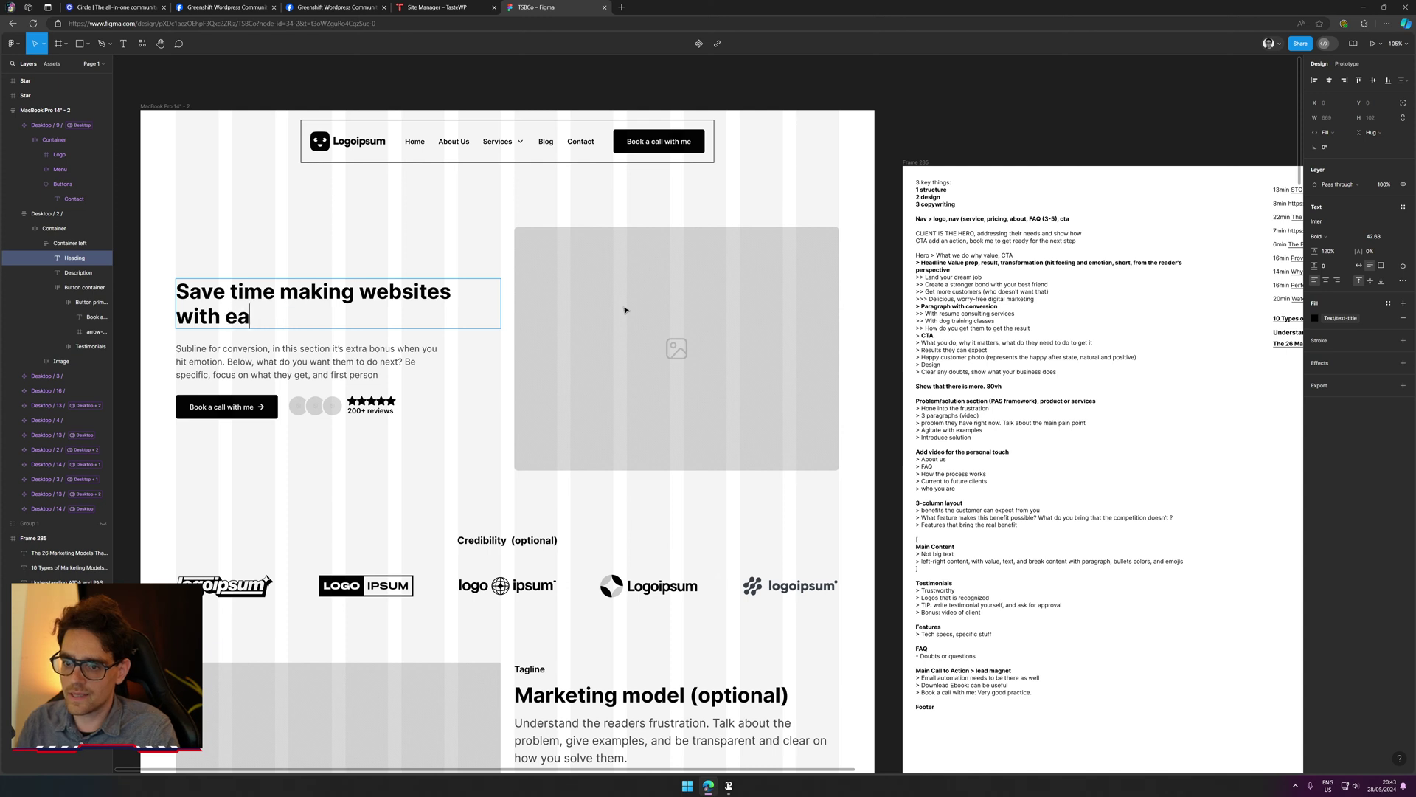
pyautogui.write('sy to use templates')
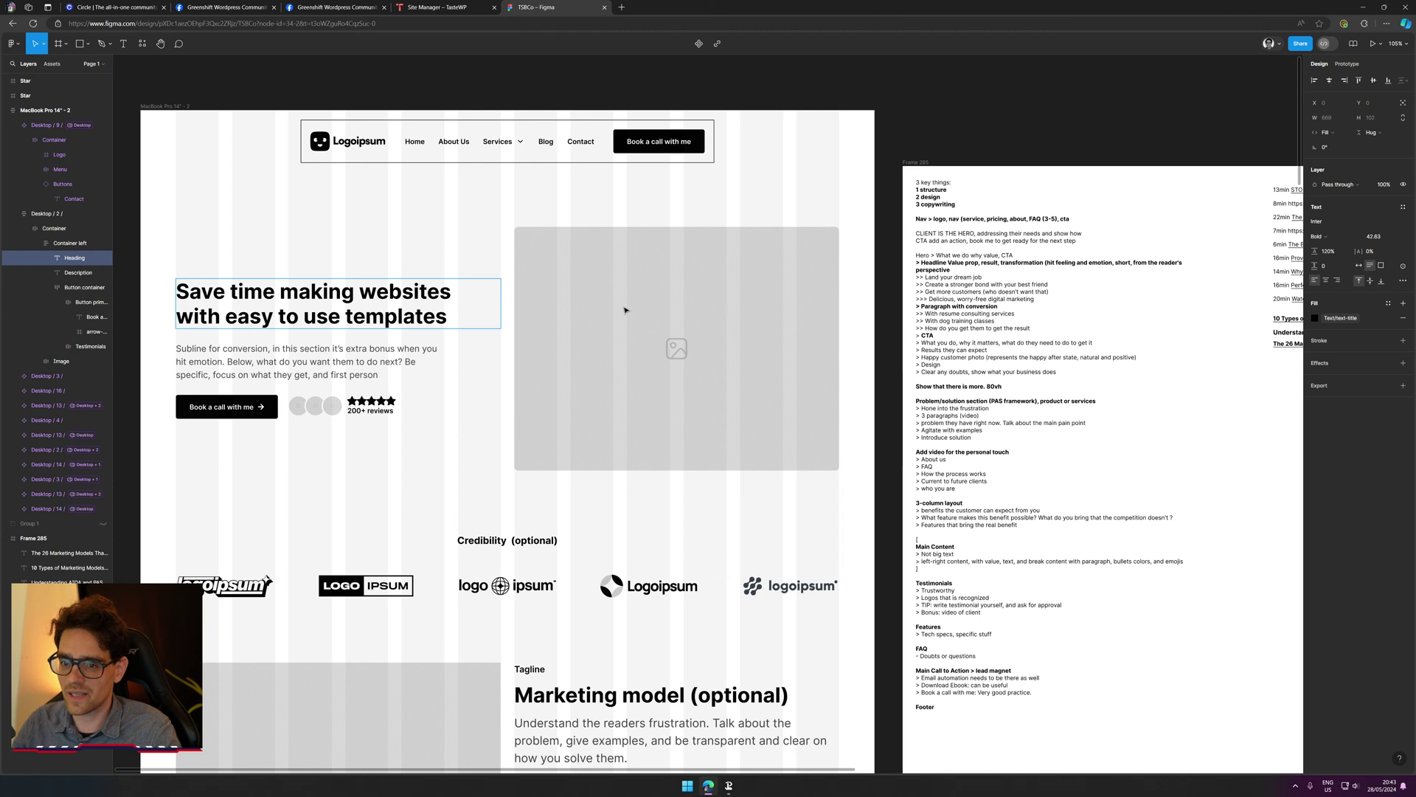
# Step: Replace the word "Subline" with "Paragraph" at the start of the hero section's description text
pyautogui.doubleClick(395, 351)
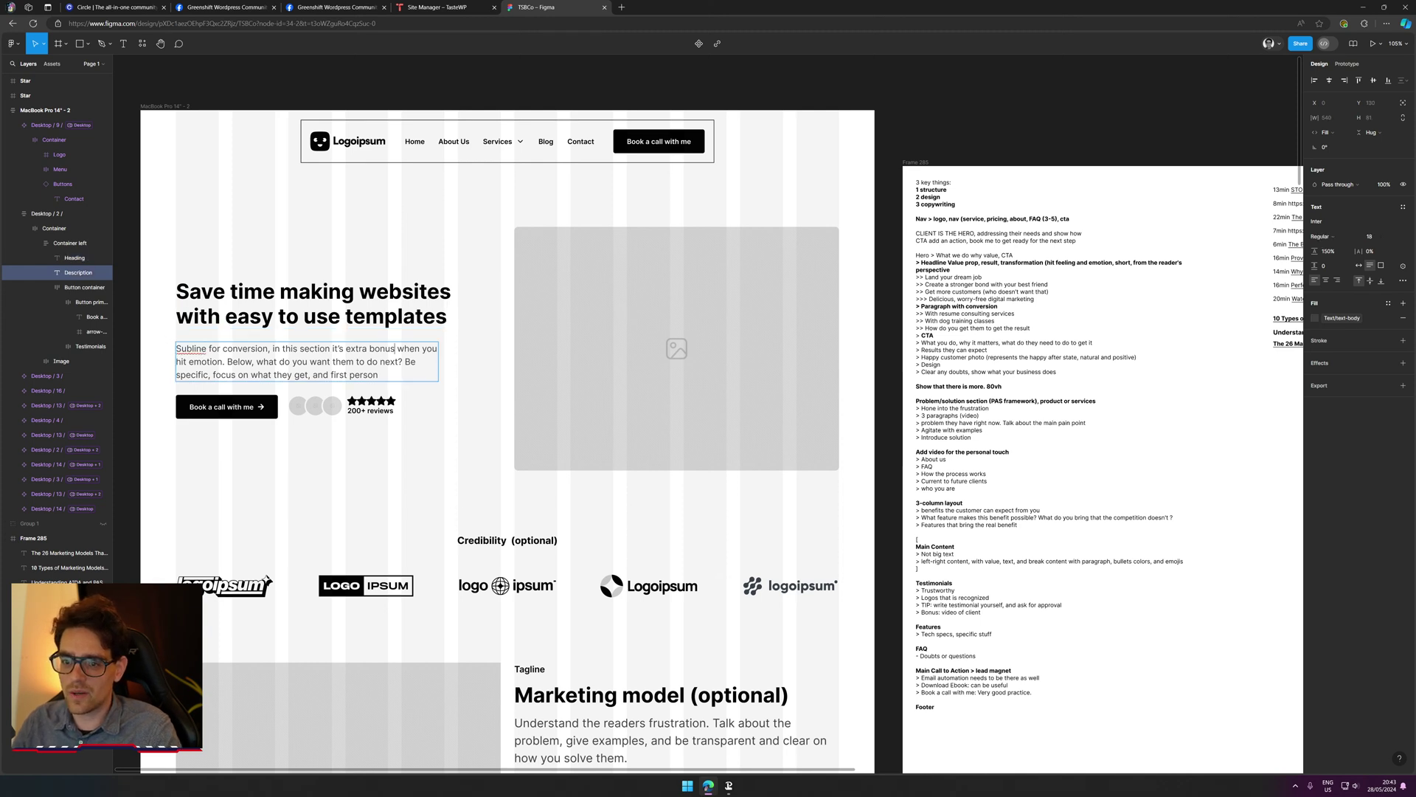
pyautogui.doubleClick(190, 348)
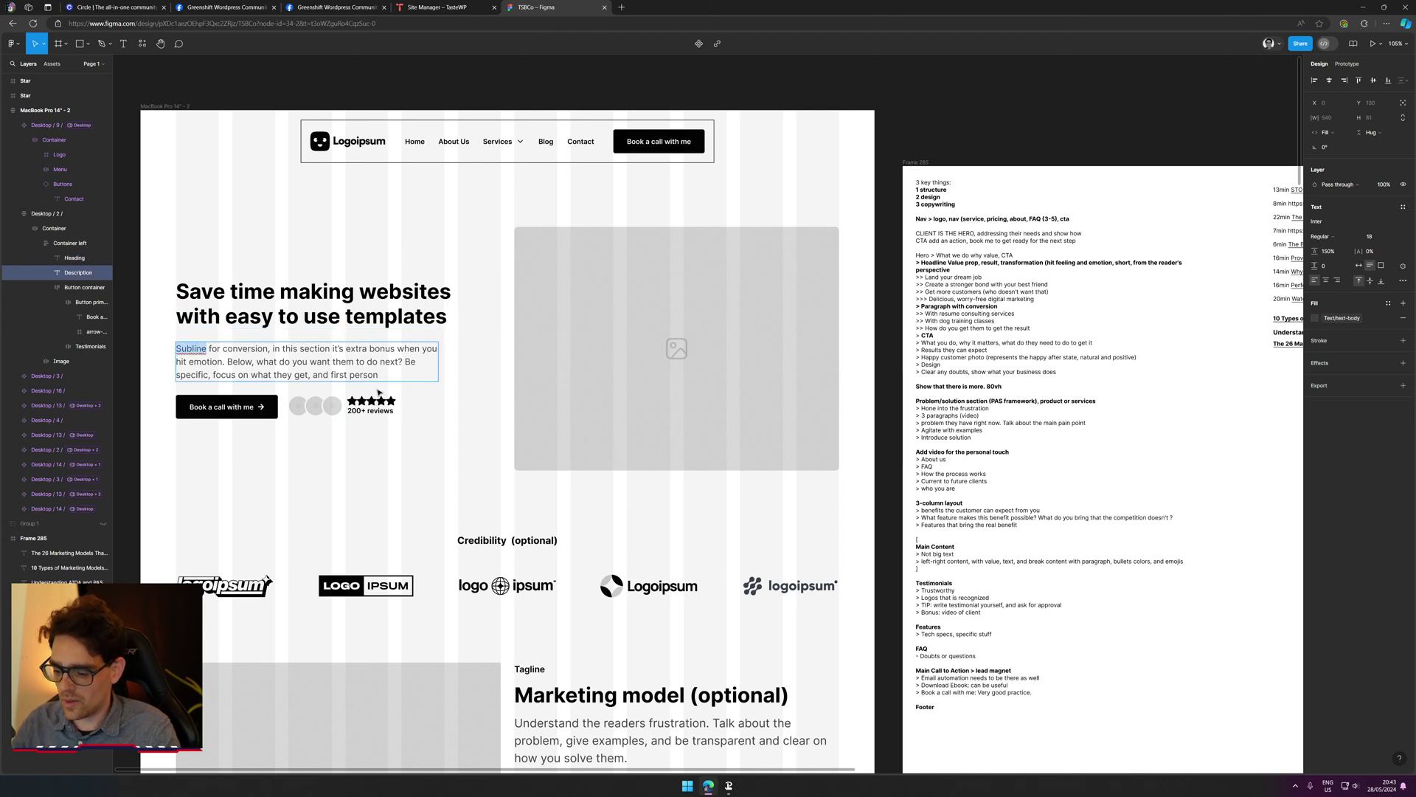
pyautogui.write('para')
pyautogui.hotkey('ctrl', 'shift', 'Left')
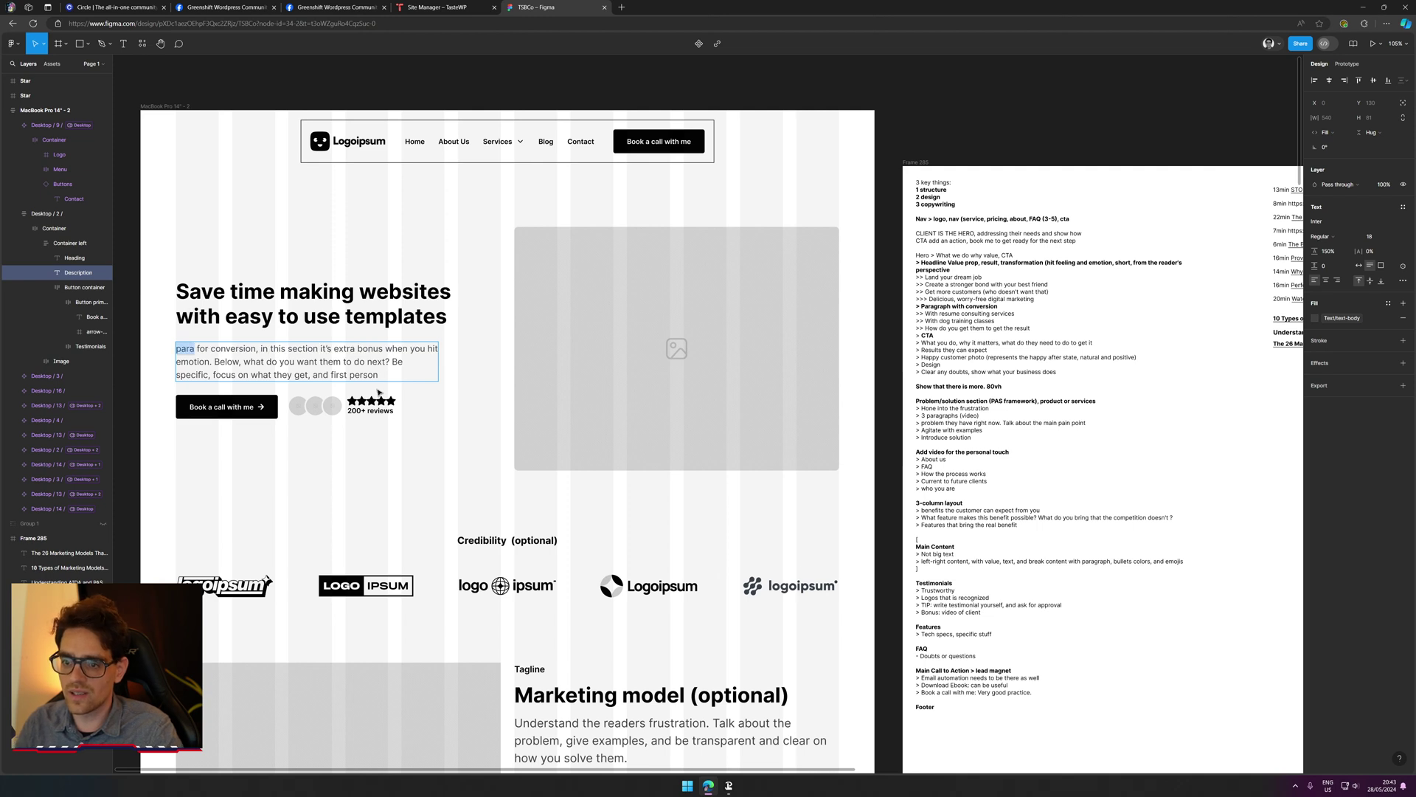
pyautogui.write('P')
pyautogui.press('BackSpace')
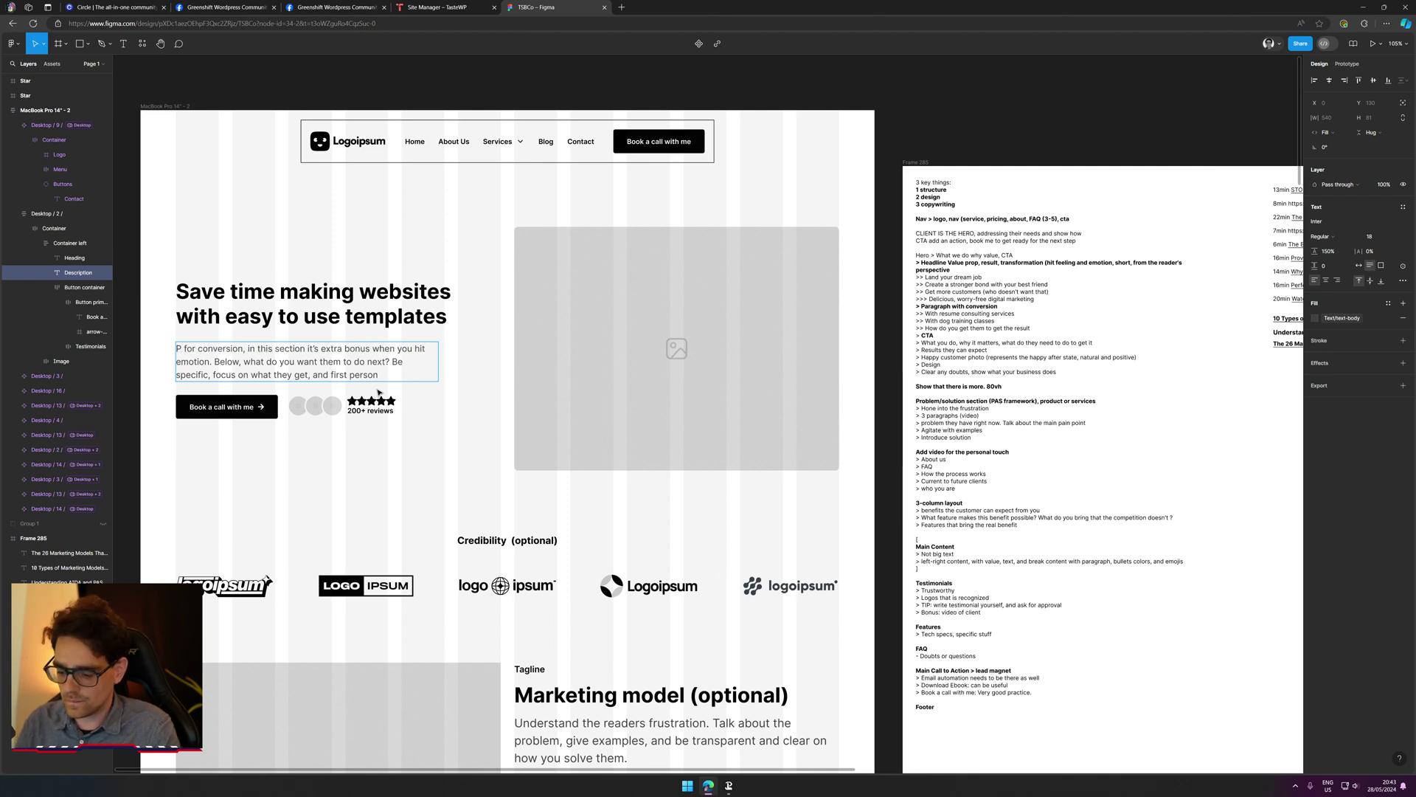
pyautogui.write('aragraph')
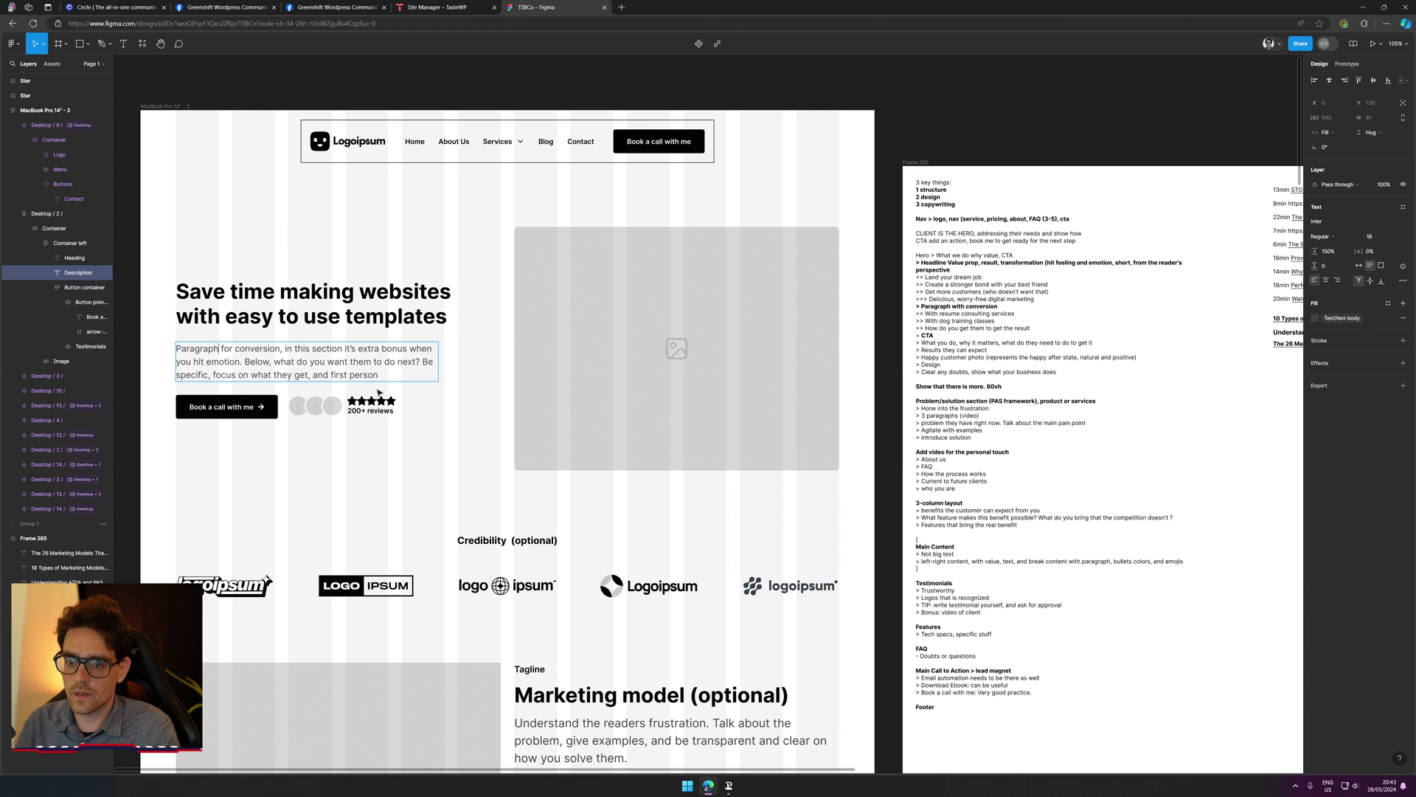
pyautogui.press('Escape')
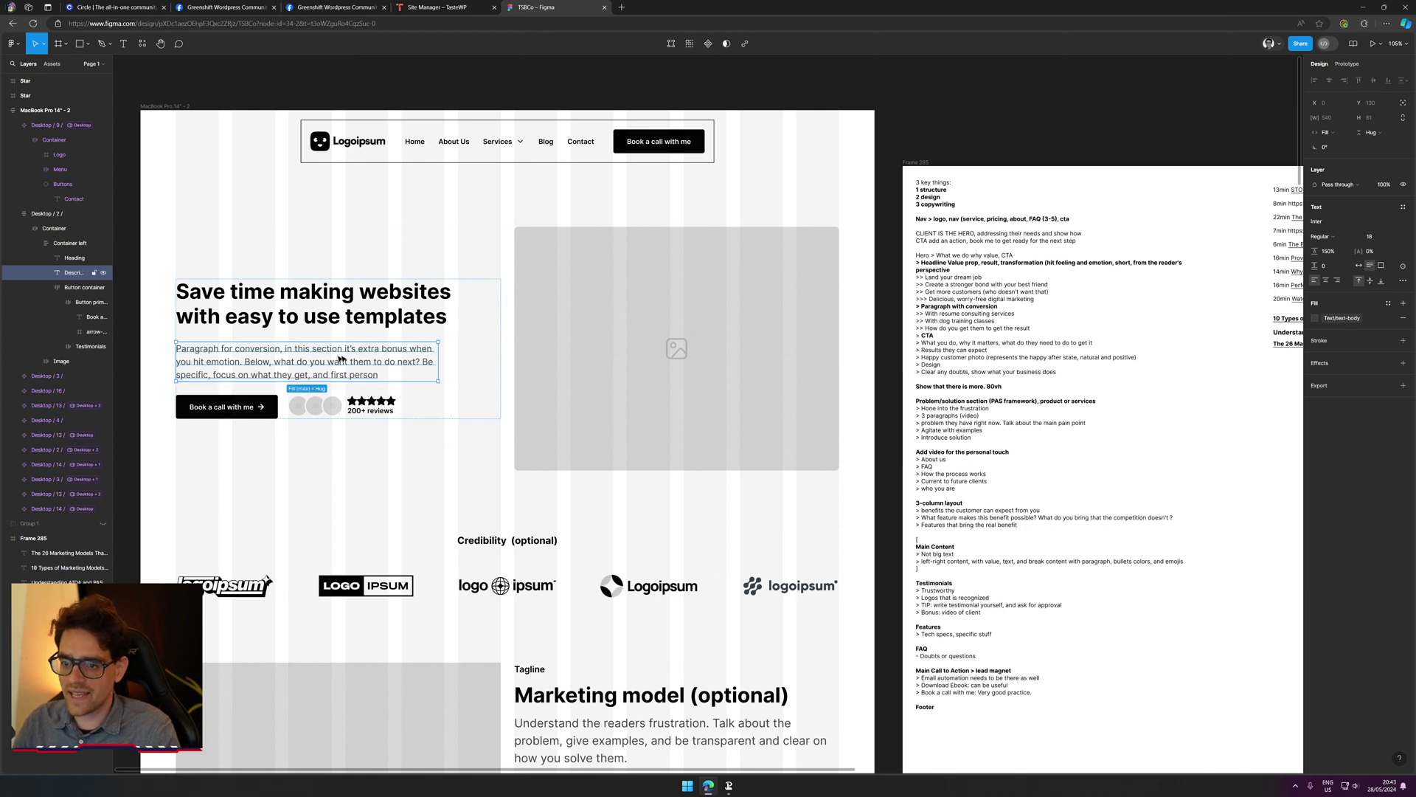
# Step: Look over the homepage wireframe from the hero down to the testimonial block and back up to the credibility section
pyautogui.click(494, 462)
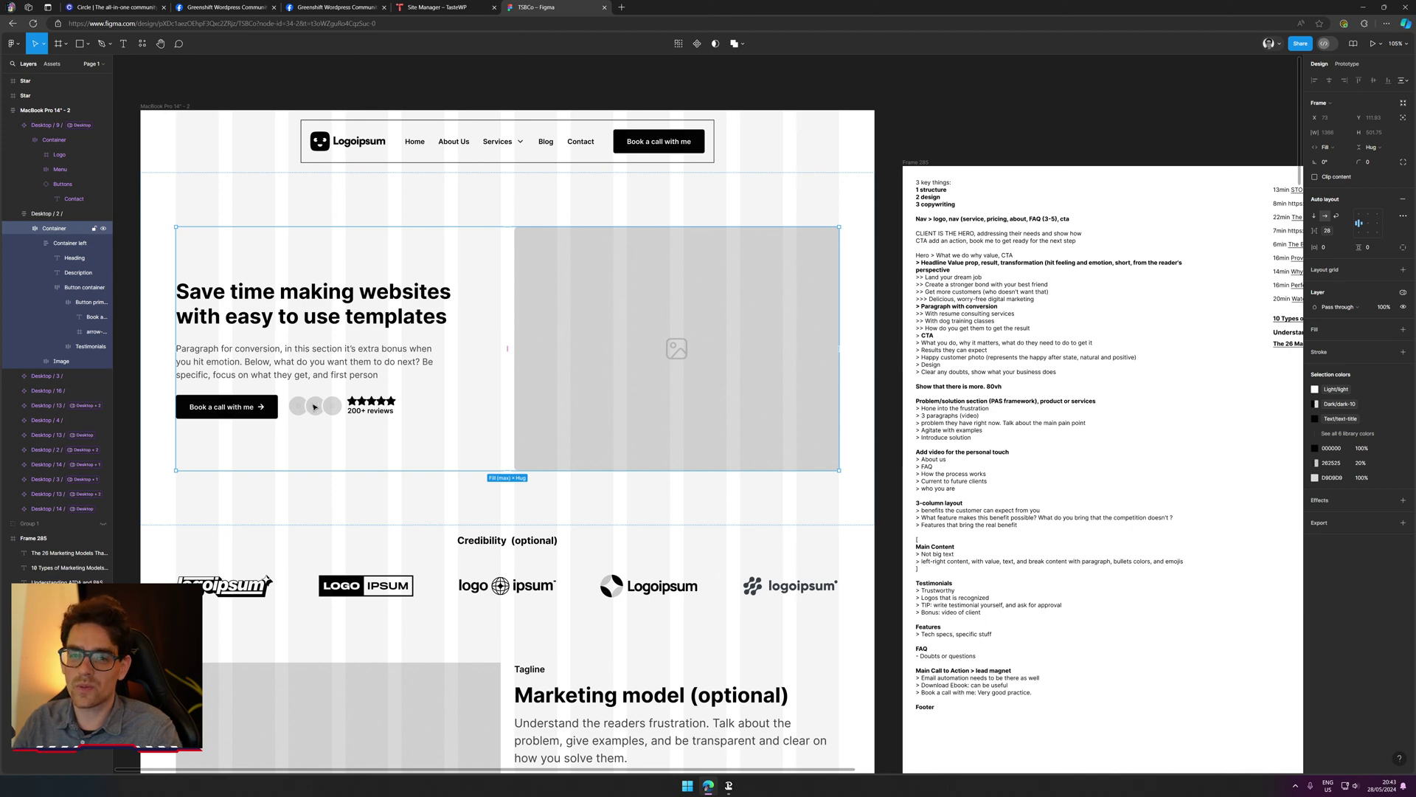
pyautogui.scroll(-2, 405, 395)
pyautogui.click(406, 396)
pyautogui.scroll(1, 443, 417)
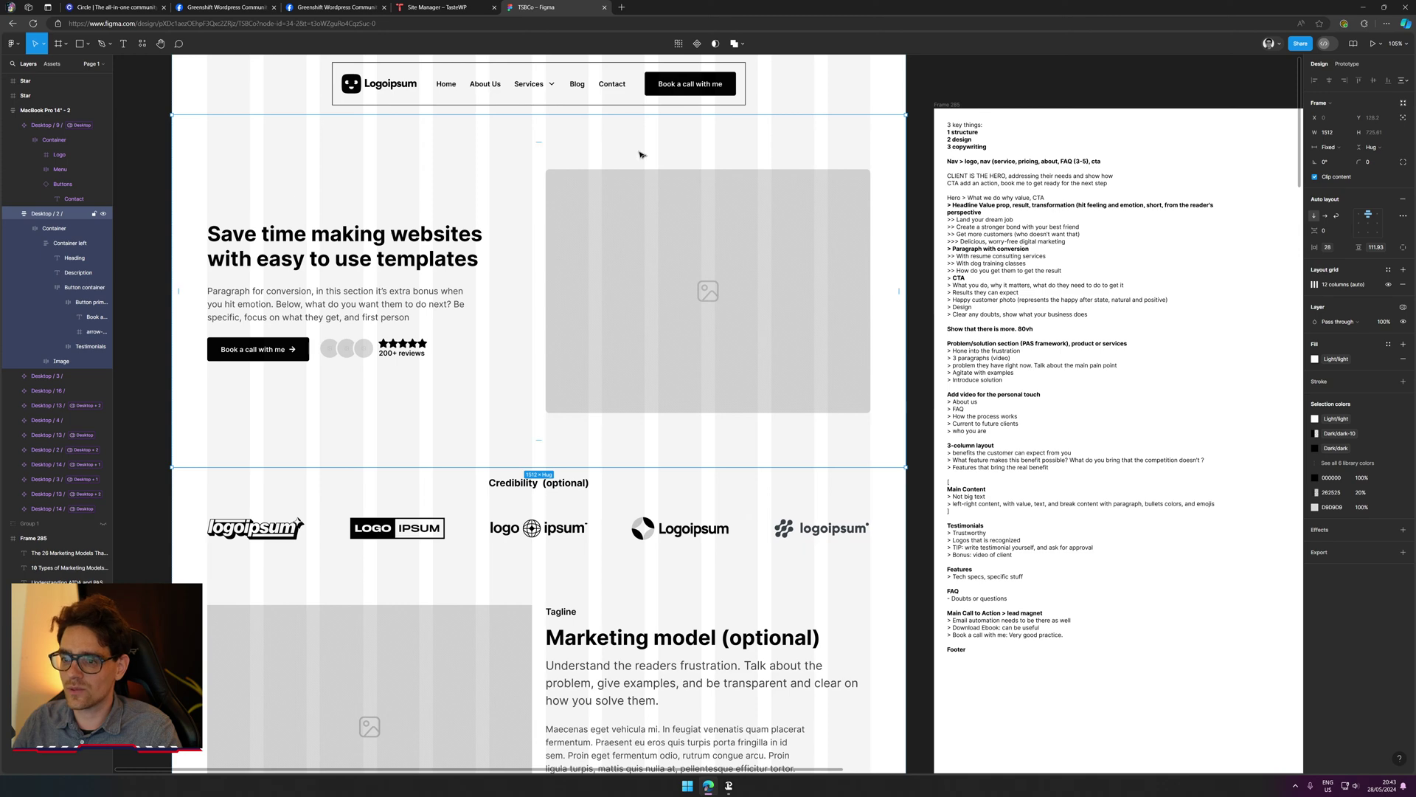
pyautogui.scroll(-3, 651, 236)
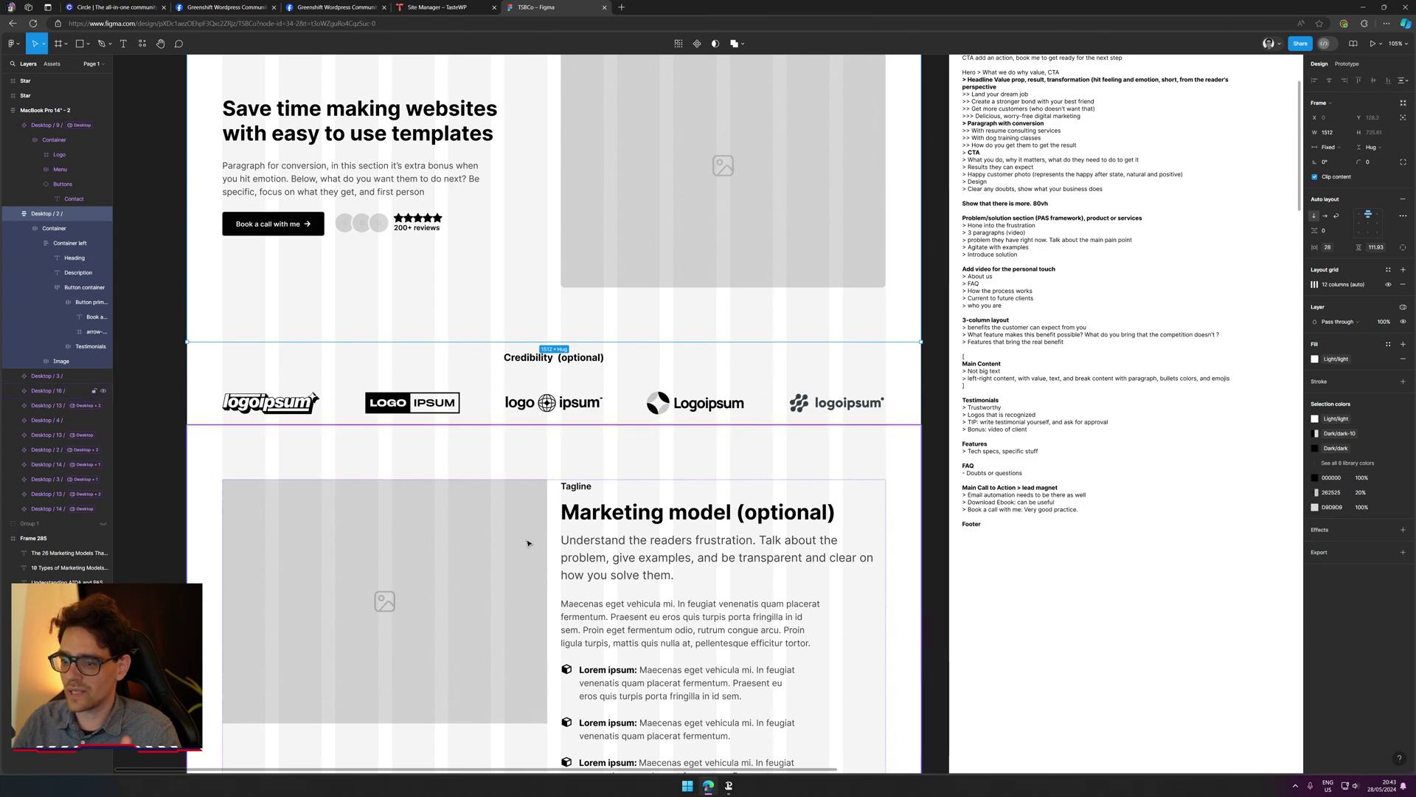
pyautogui.scroll(-15, 531, 544)
pyautogui.scroll(-8, 755, 256)
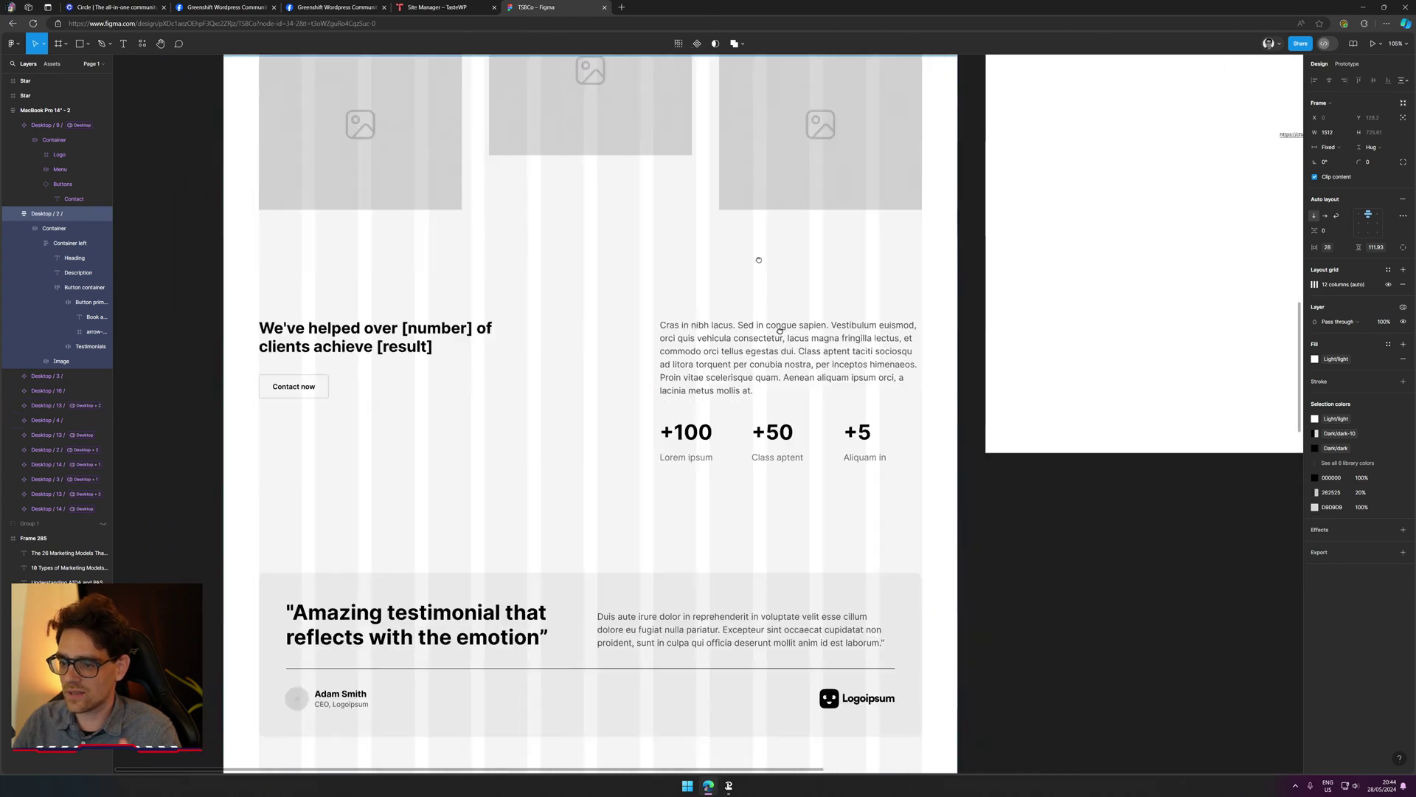
pyautogui.scroll(12, 588, 281)
pyautogui.scroll(3, 696, 349)
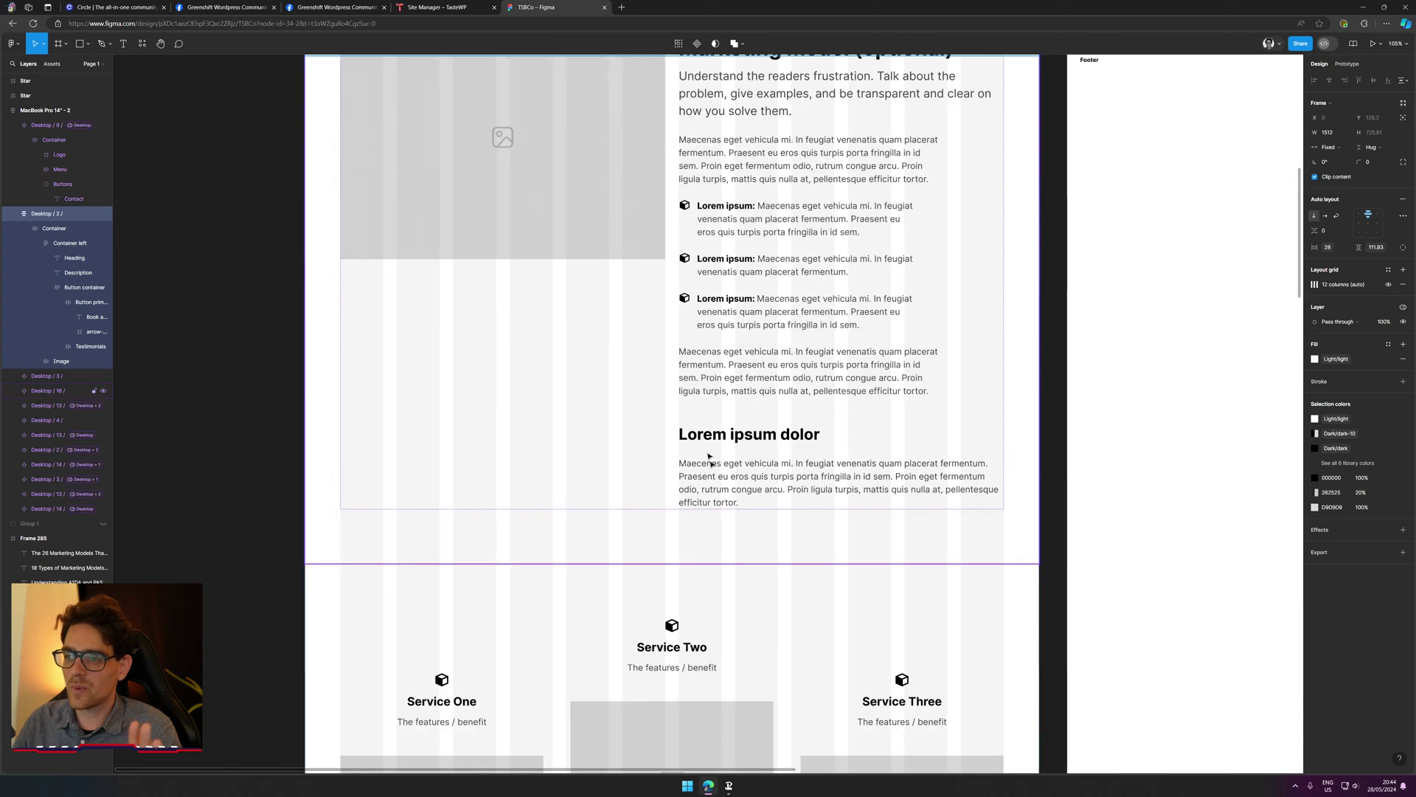
pyautogui.scroll(4, 607, 403)
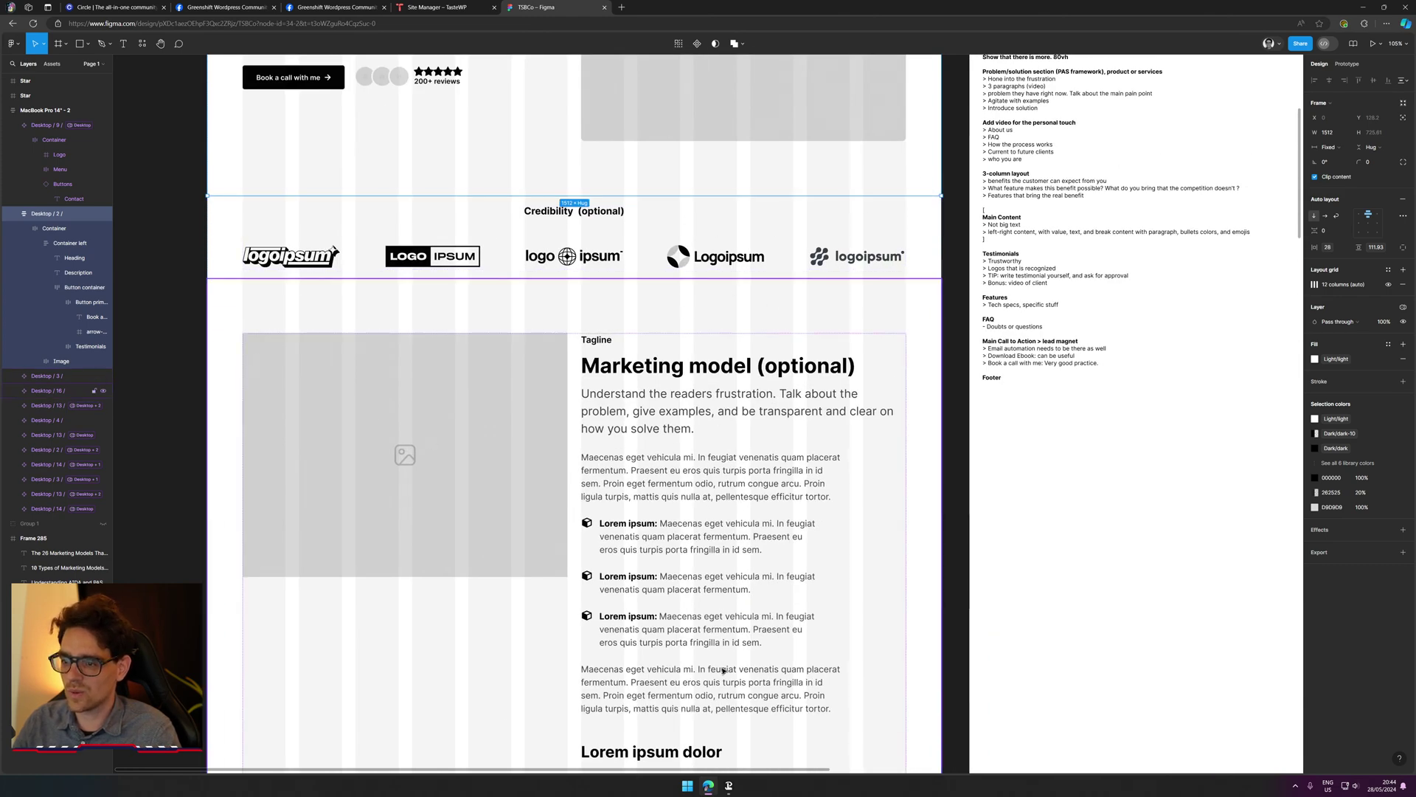
pyautogui.scroll(-6, 723, 669)
pyautogui.scroll(8, 664, 472)
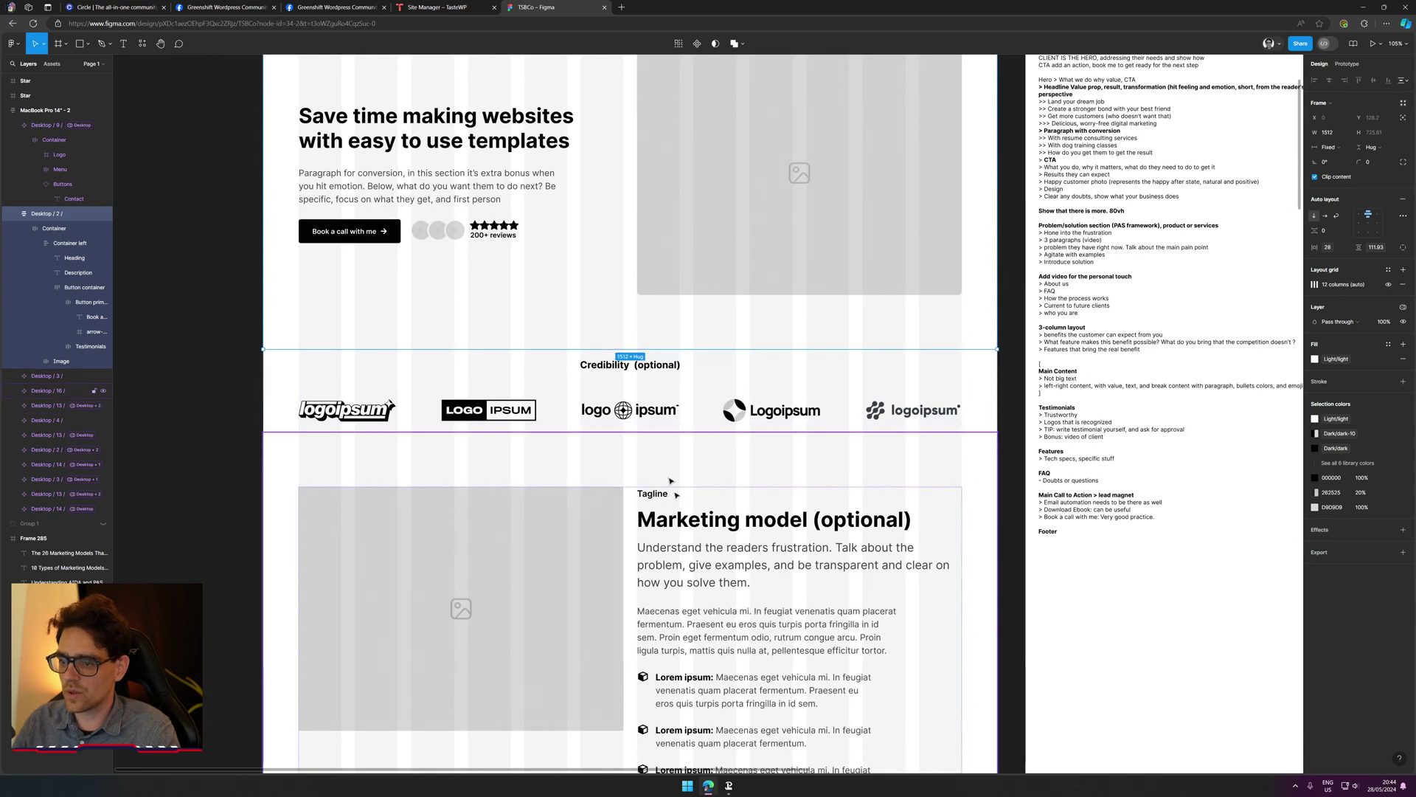
pyautogui.scroll(-6, 669, 480)
pyautogui.scroll(7, 737, 472)
pyautogui.hscroll(2, 754, 465)
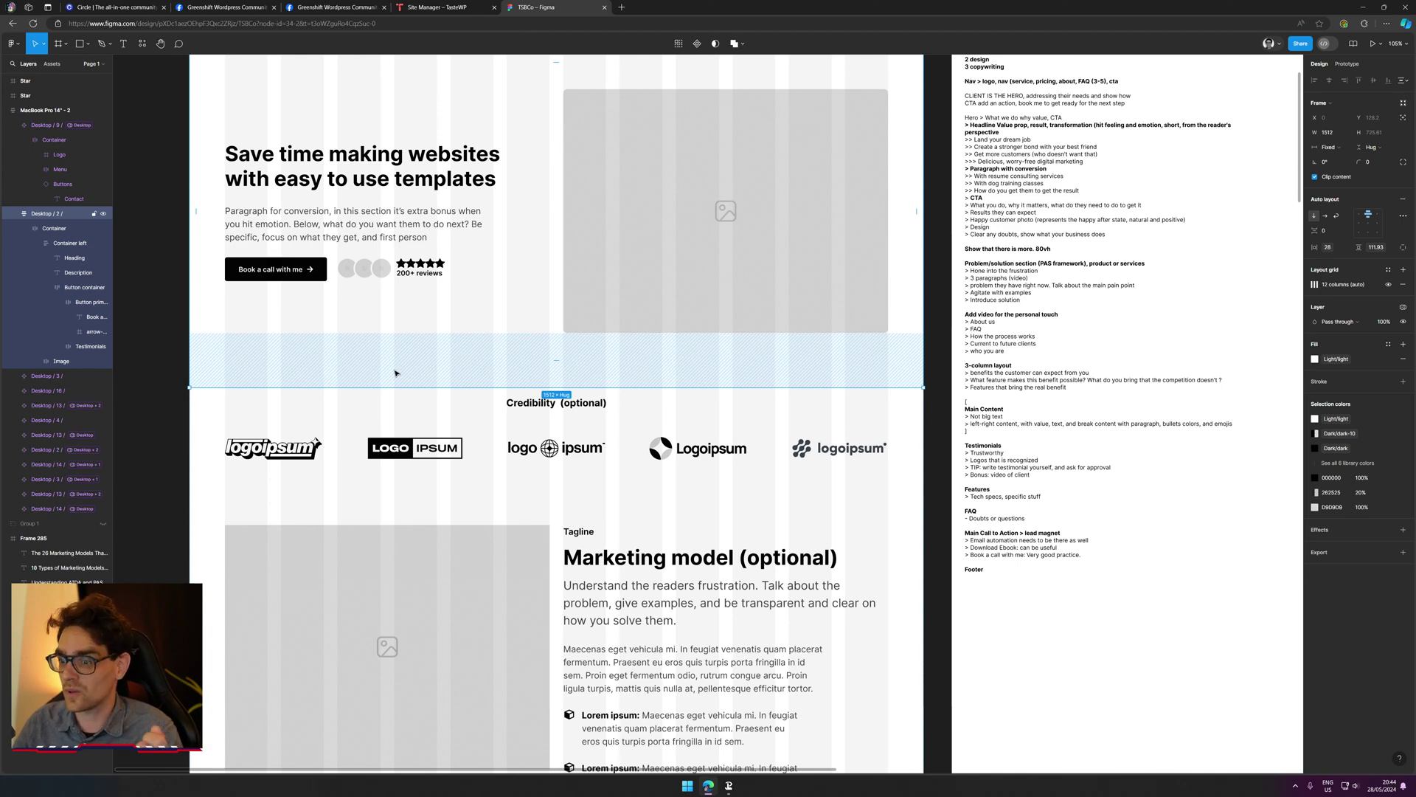
pyautogui.scroll(-2, 674, 490)
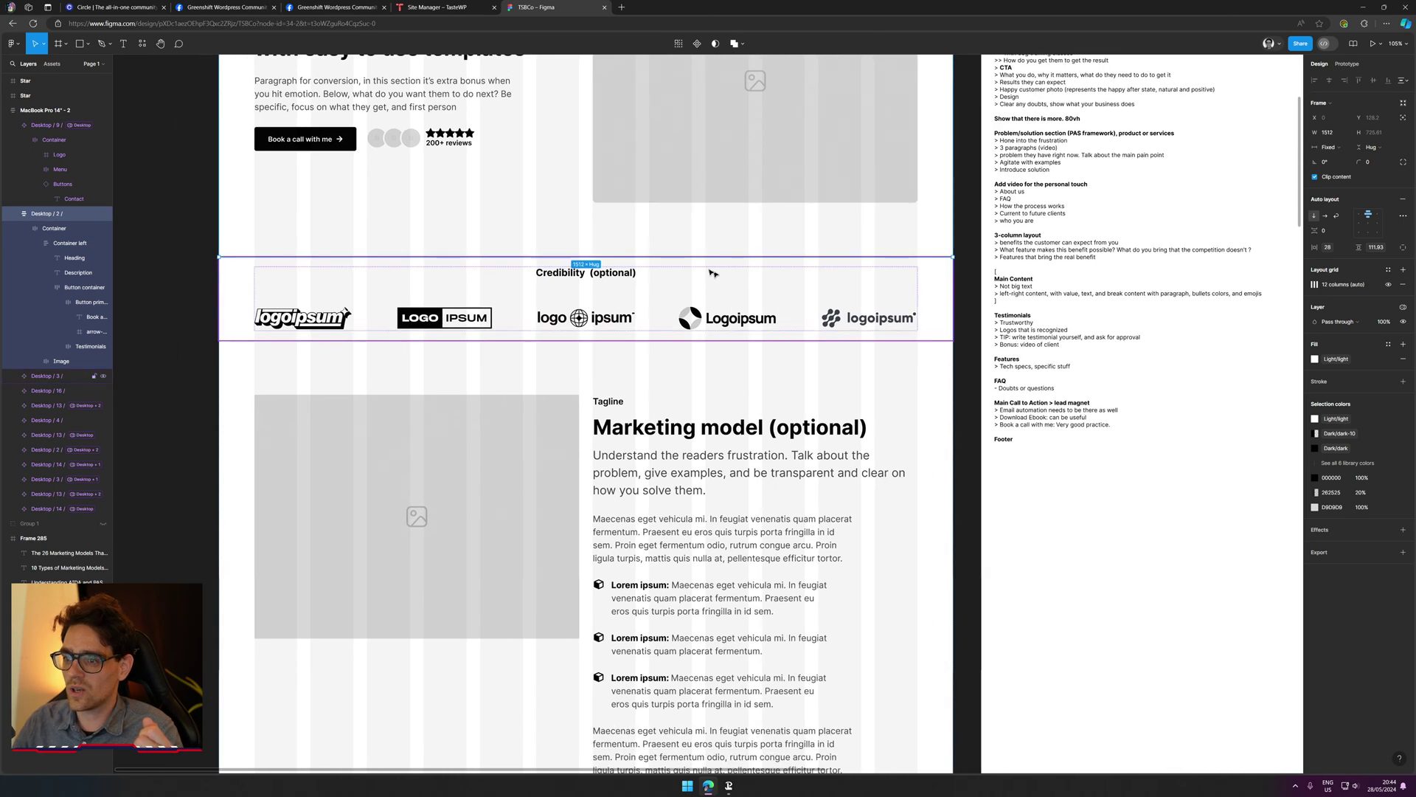
# Step: Examine the "Credibility (optional)" logo section beneath the hero by selecting it
pyautogui.click(383, 308)
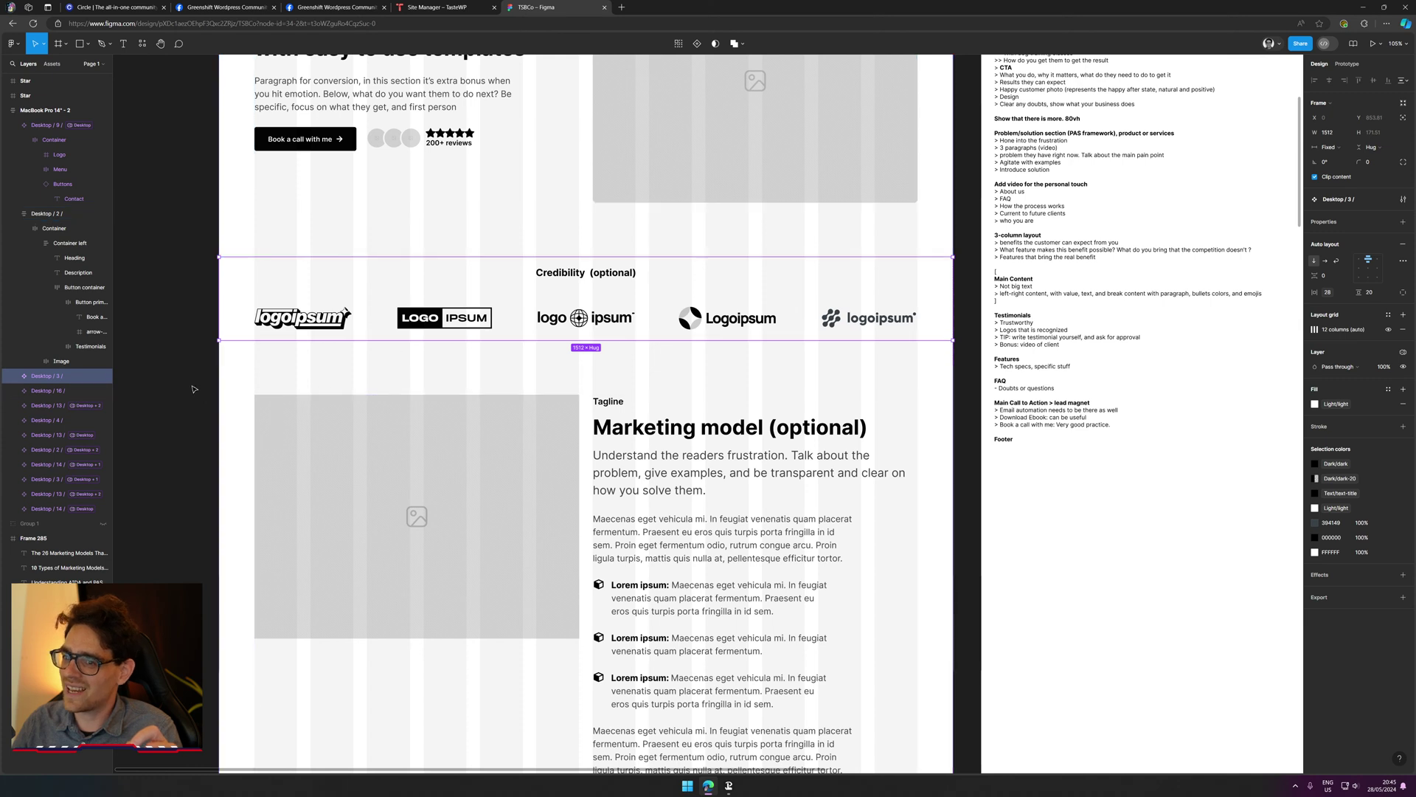
pyautogui.press('Escape')
pyautogui.click(664, 311)
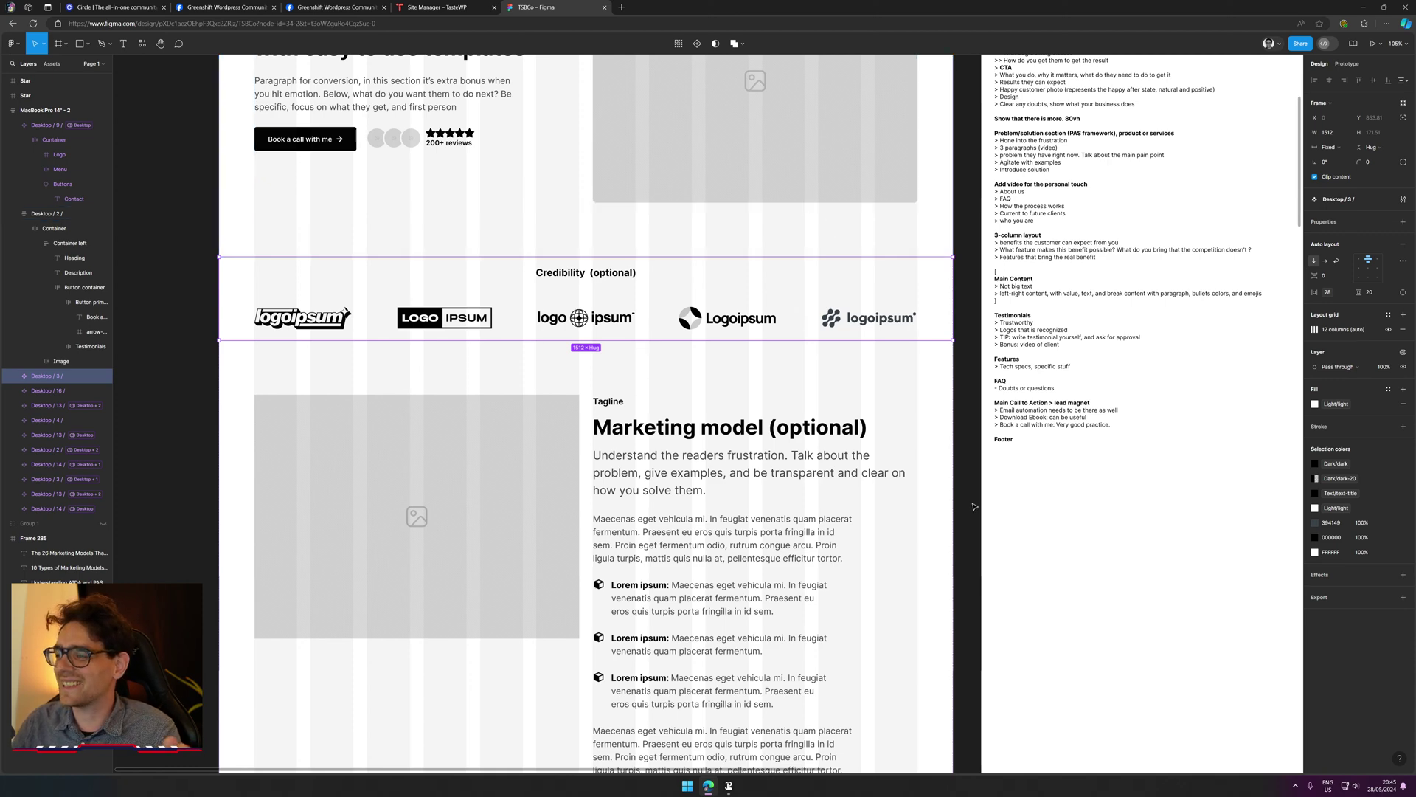
pyautogui.click(980, 457)
pyautogui.scroll(-2, 989, 383)
pyautogui.scroll(2, 989, 383)
pyautogui.hscroll(1, 989, 383)
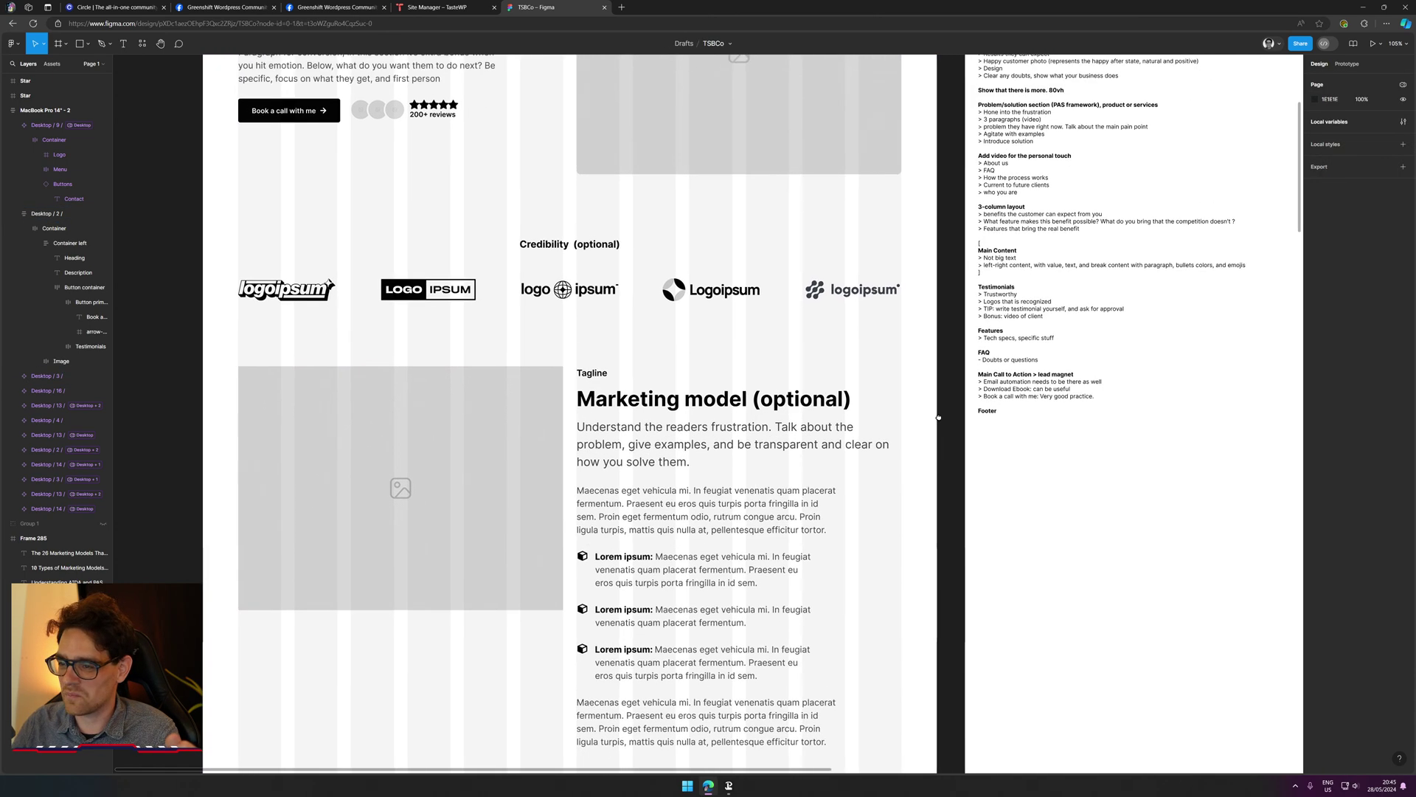
pyautogui.click(722, 325)
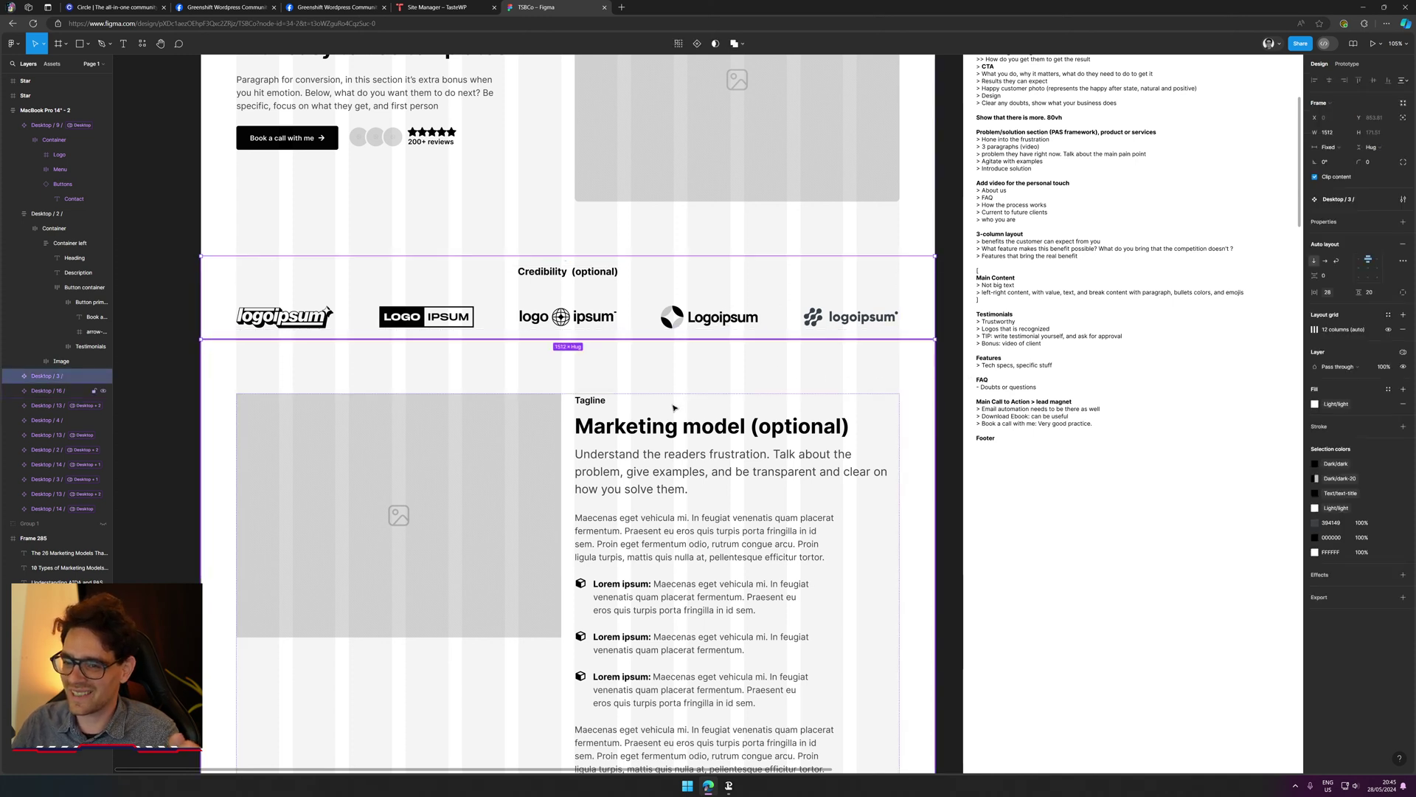
# Step: Examine the "Marketing model (optional)" section and compare it with the problem/solution part of the copywriting notes
pyautogui.click(779, 378)
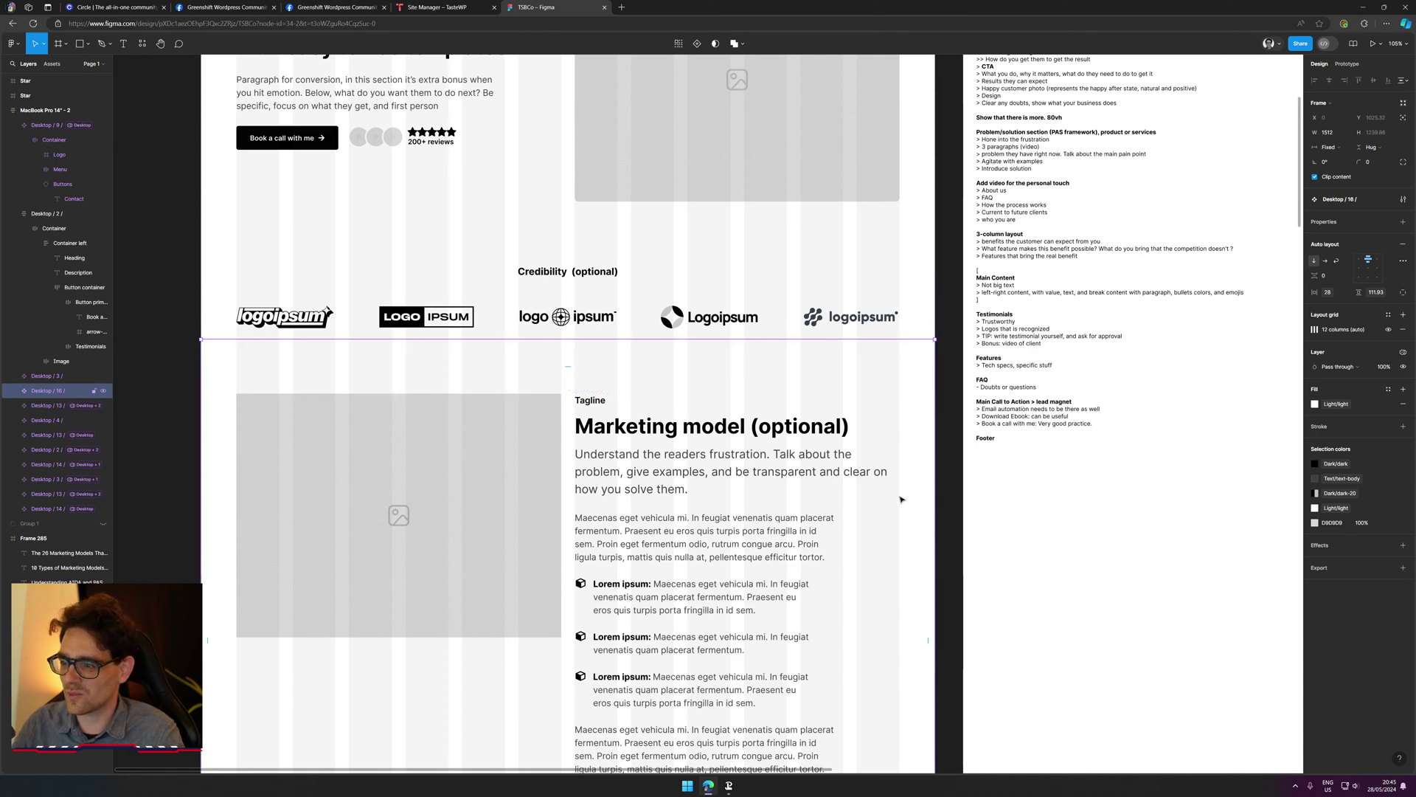
pyautogui.click(948, 491)
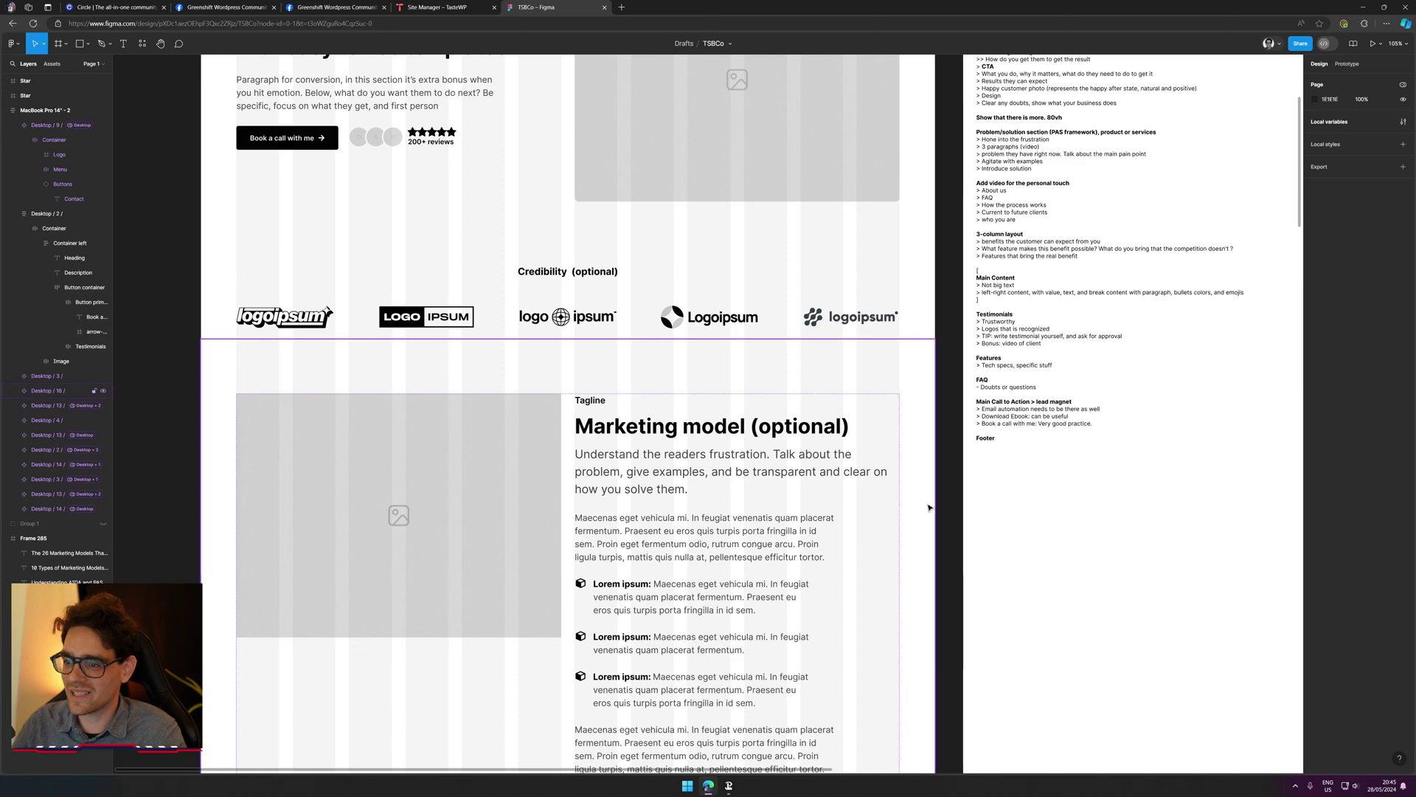
pyautogui.scroll(-1, 951, 501)
pyautogui.scroll(-3, 950, 501)
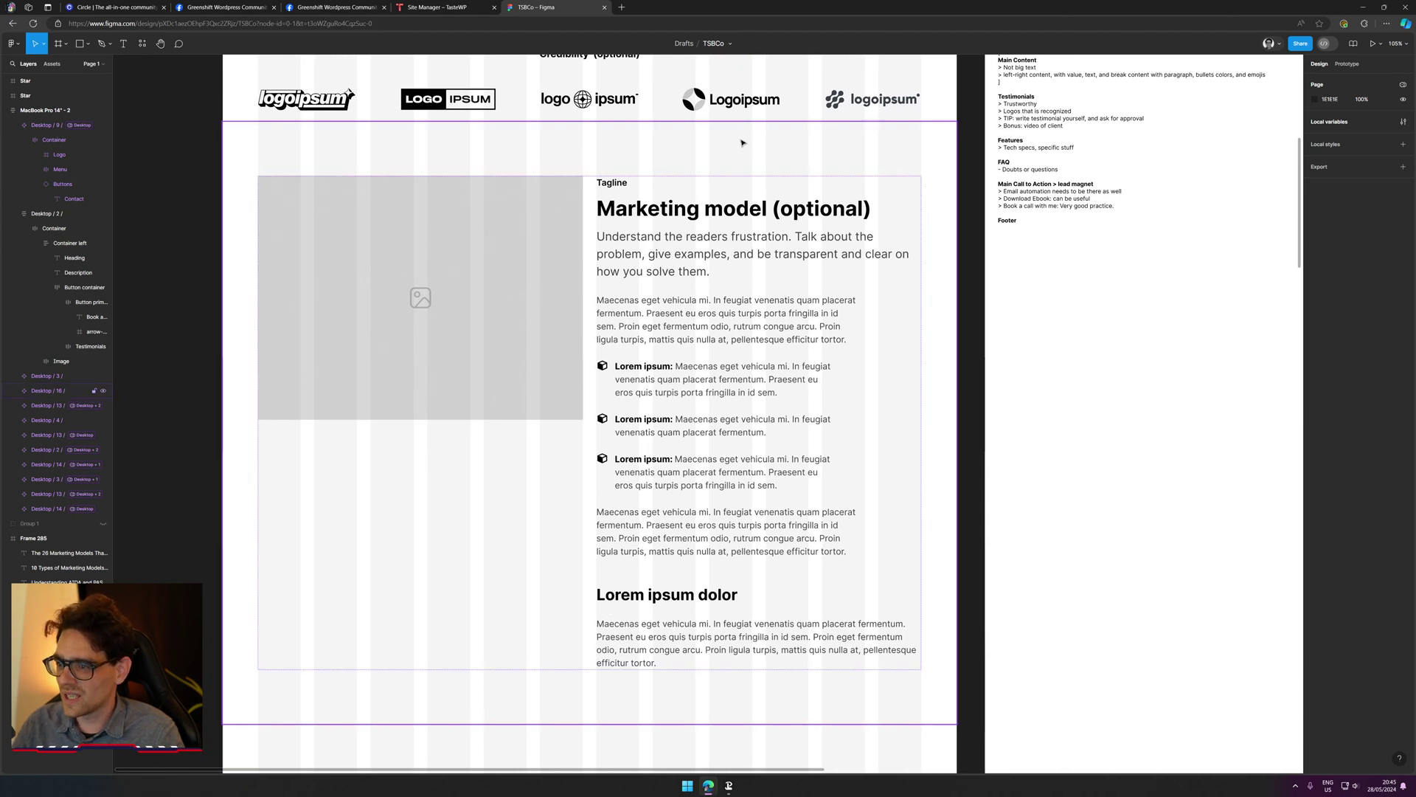
pyautogui.scroll(3, 742, 142)
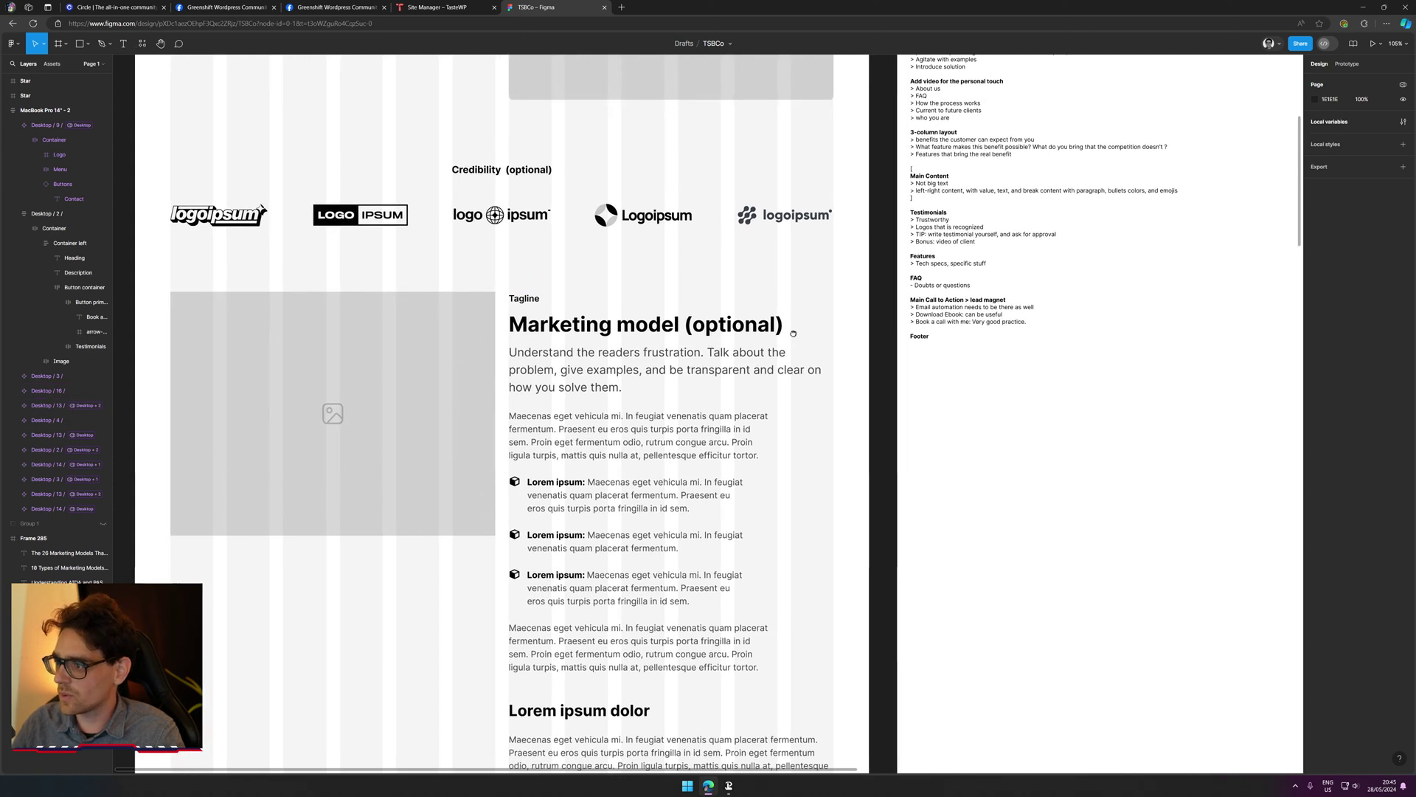
pyautogui.hscroll(4, 742, 143)
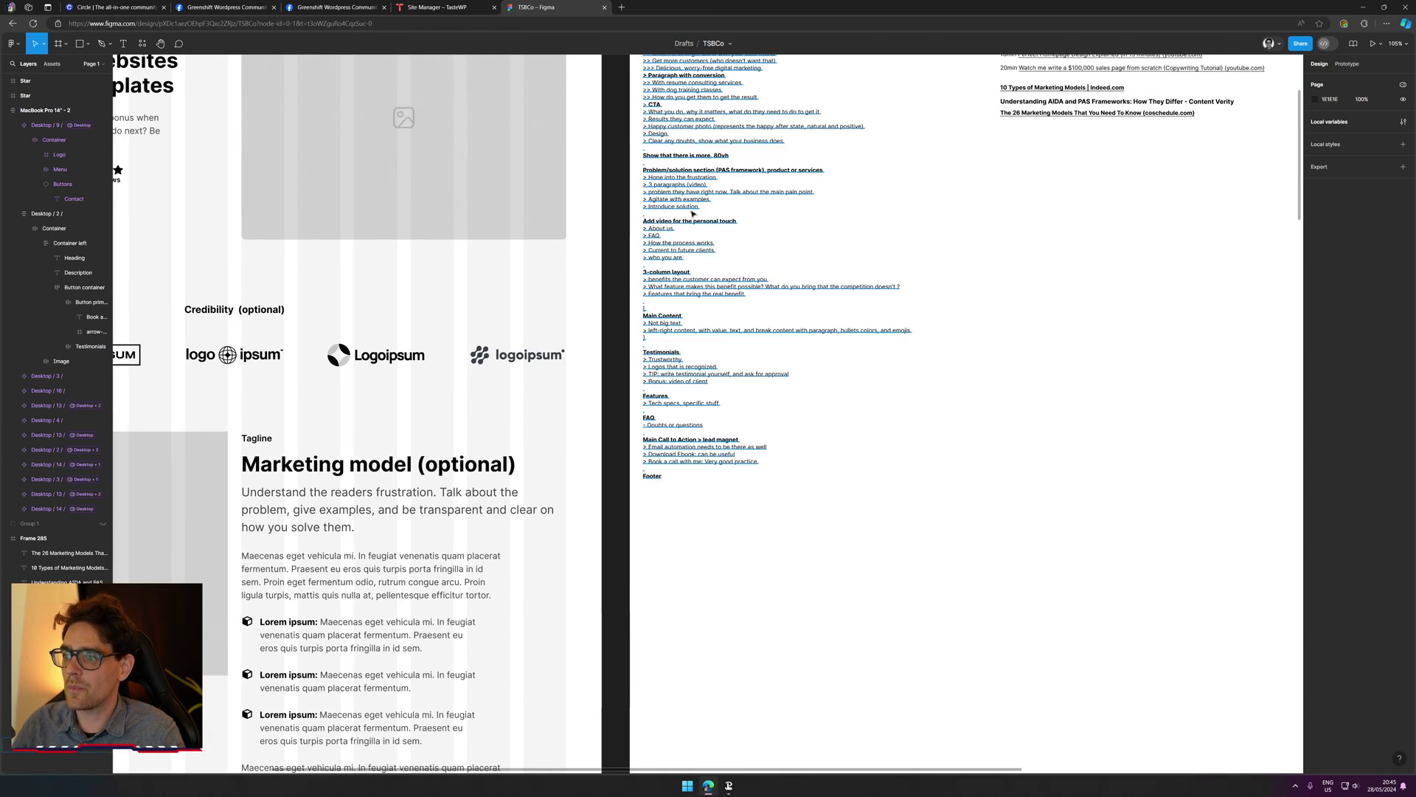
# Step: Move the homepage notes text block down beside the hero section, to about X 37, Y 421
pyautogui.scroll(1, 704, 221)
pyautogui.hscroll(1, 703, 221)
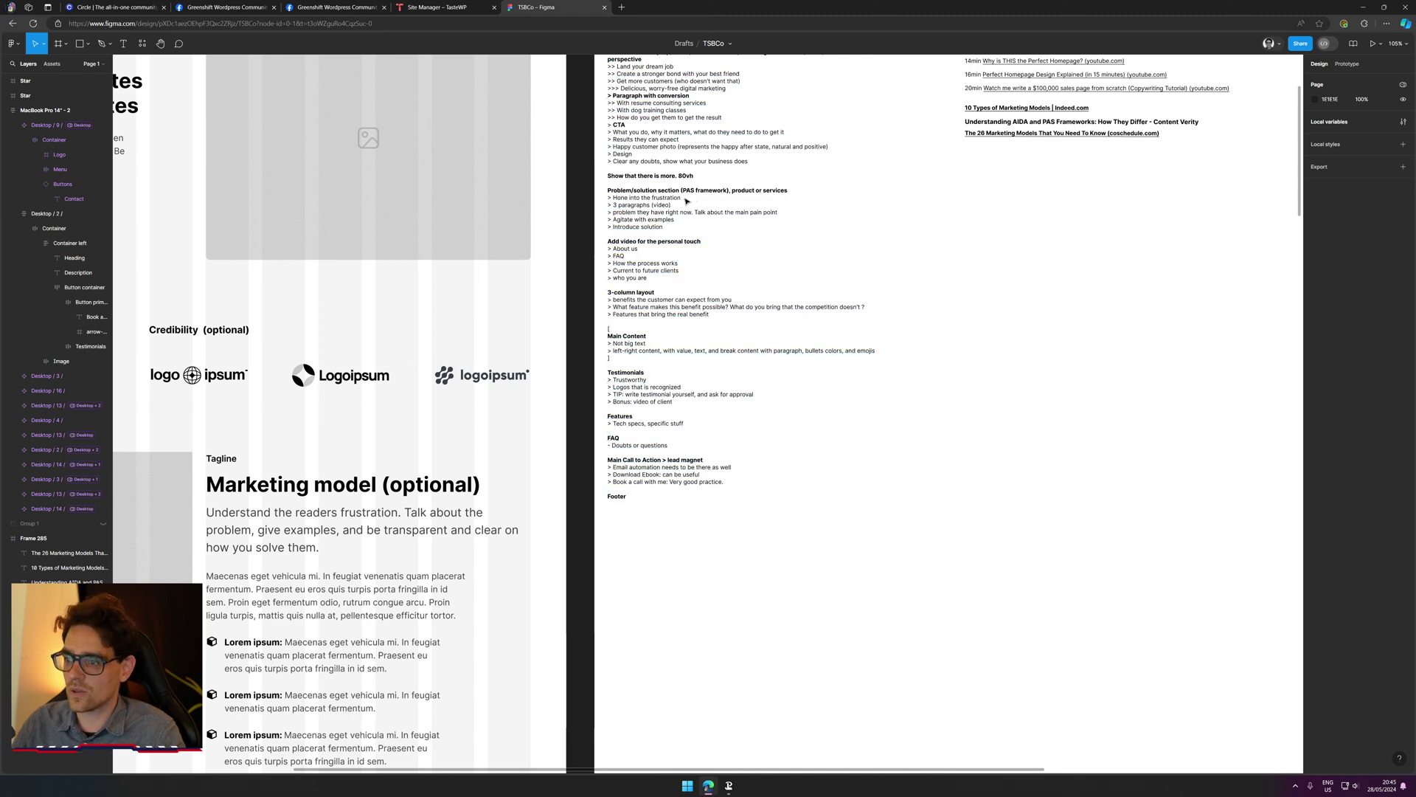
pyautogui.scroll(-1, 673, 199)
pyautogui.hscroll(-1, 673, 200)
pyautogui.moveTo(673, 199); pyautogui.dragTo(663, 400)
pyautogui.scroll(3, 523, 280)
pyautogui.hscroll(-5, 523, 281)
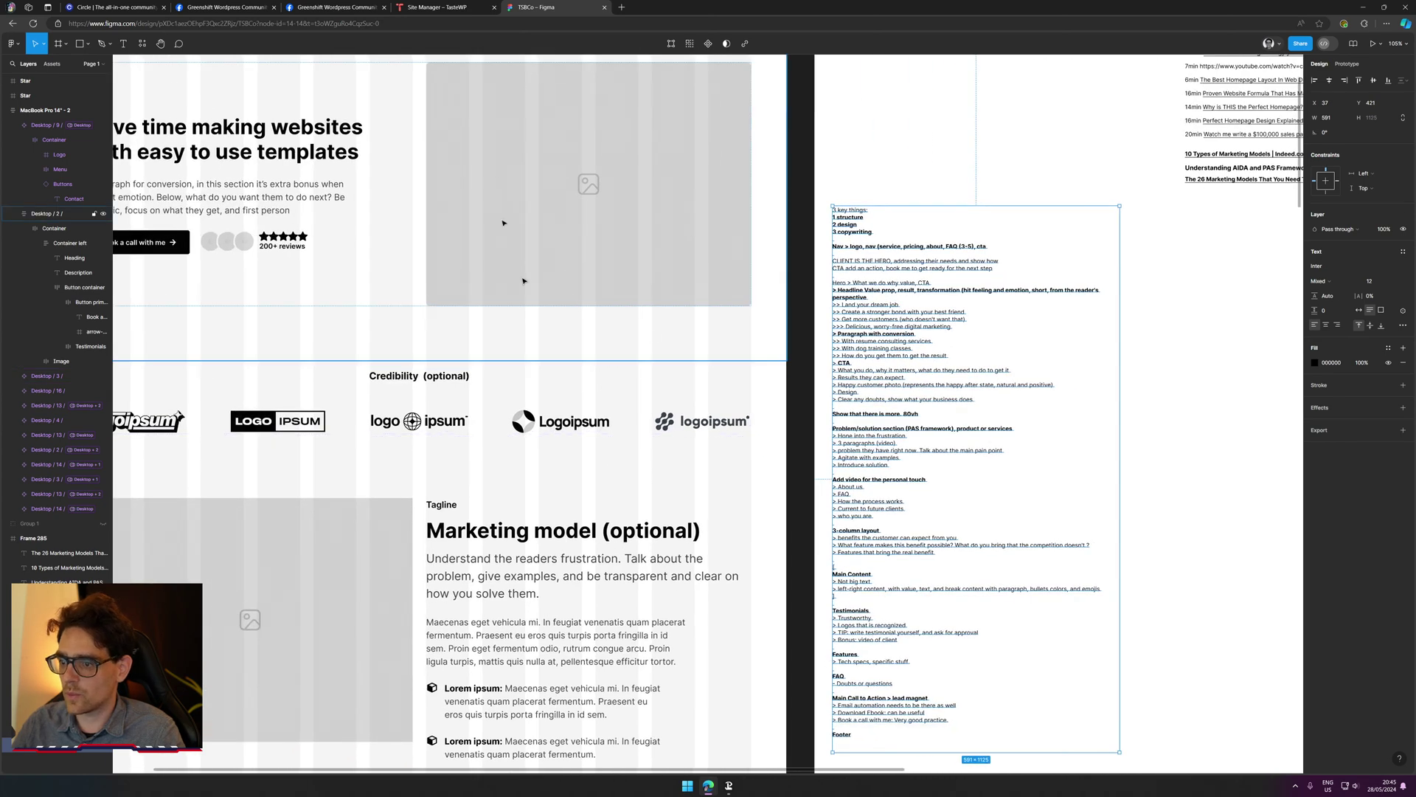
pyautogui.scroll(1, 561, 284)
pyautogui.hscroll(-1, 561, 284)
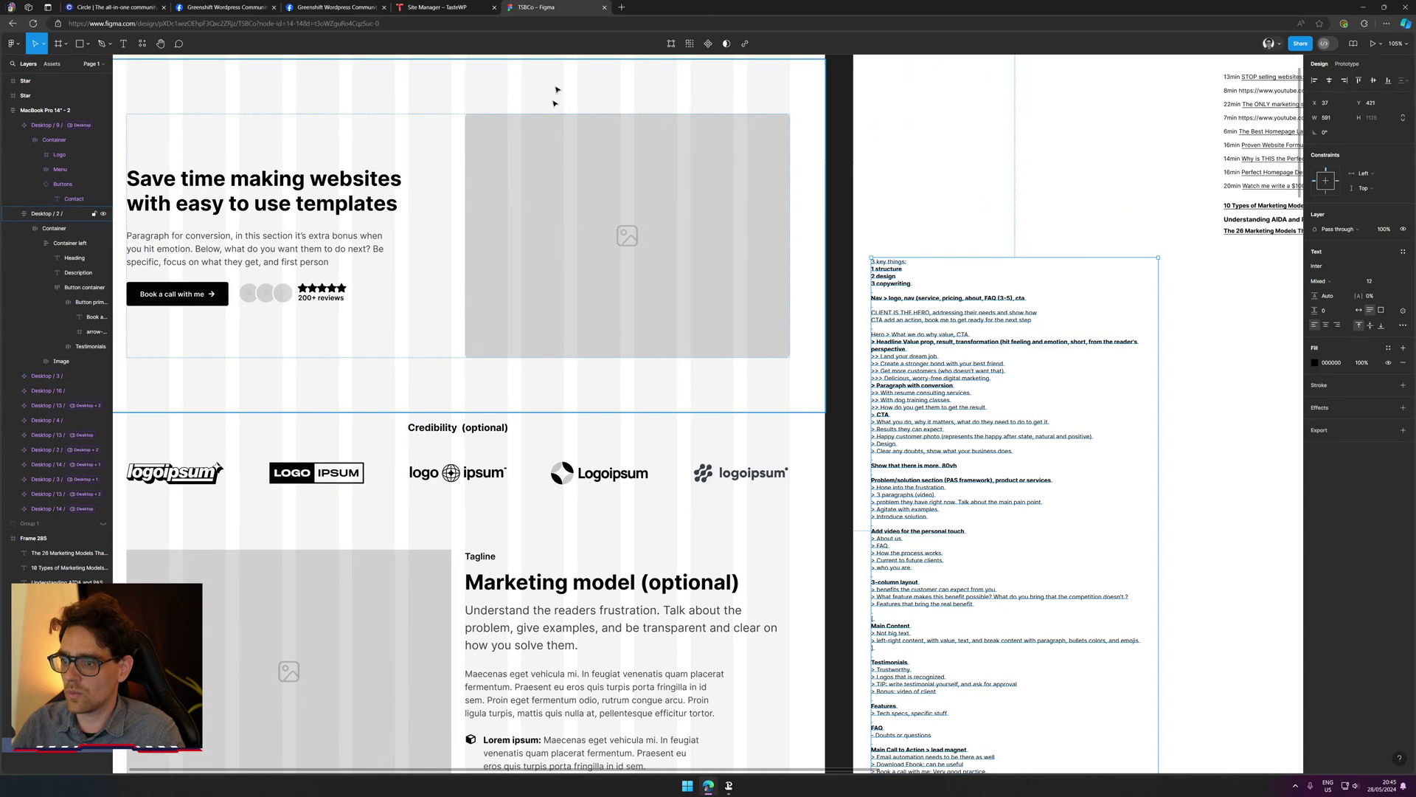
# Step: Inspect the hero and Credibility section frames, and move the notes text block down to about X 32, Y 750
pyautogui.click(534, 406)
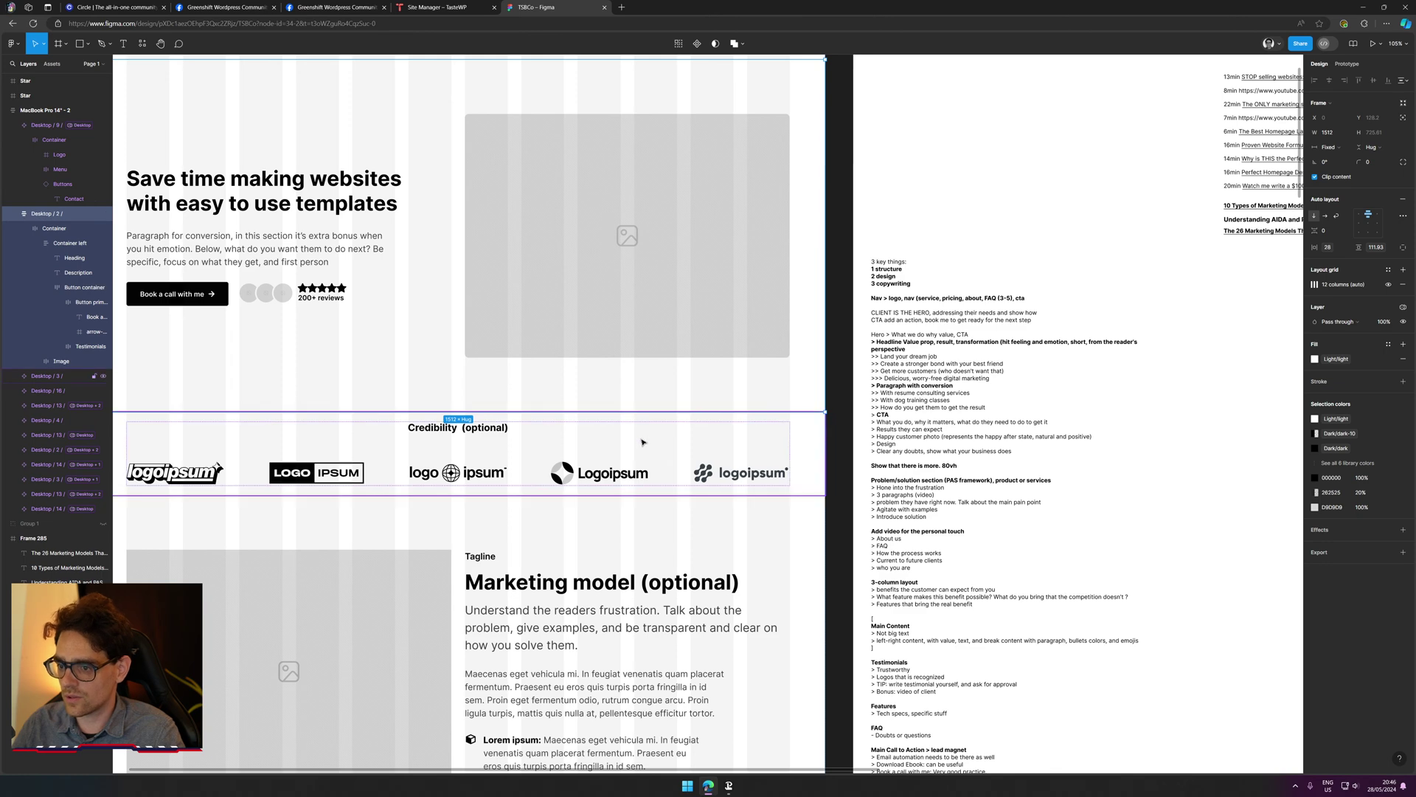
pyautogui.click(560, 452)
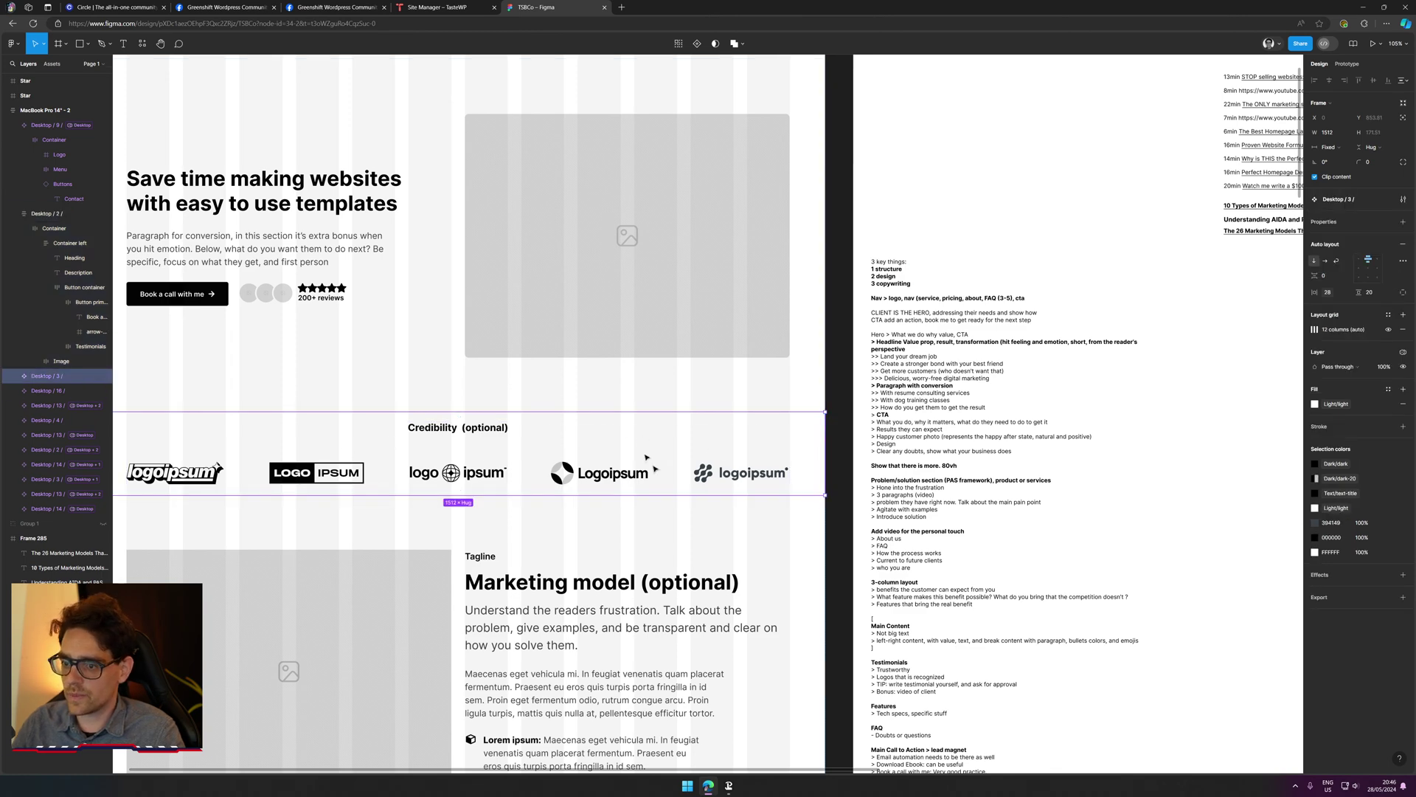
pyautogui.moveTo(764, 549); pyautogui.dragTo(859, 312)
pyautogui.click(1033, 322)
pyautogui.moveTo(1033, 322); pyautogui.dragTo(1011, 304)
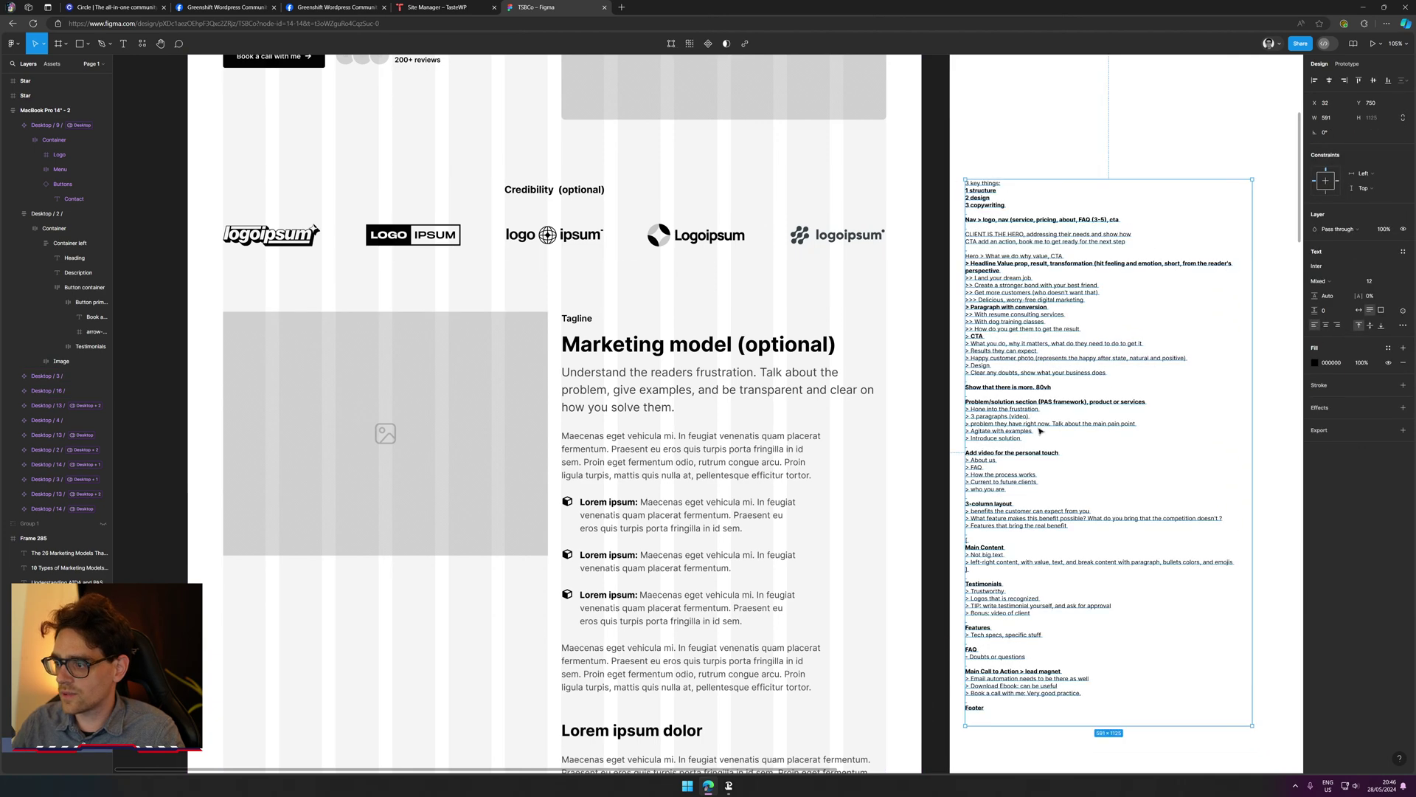
# Step: Delete the "Lorem ipsum dolor" heading and paragraph block at the end of the Marketing model section
pyautogui.scroll(-4, 632, 411)
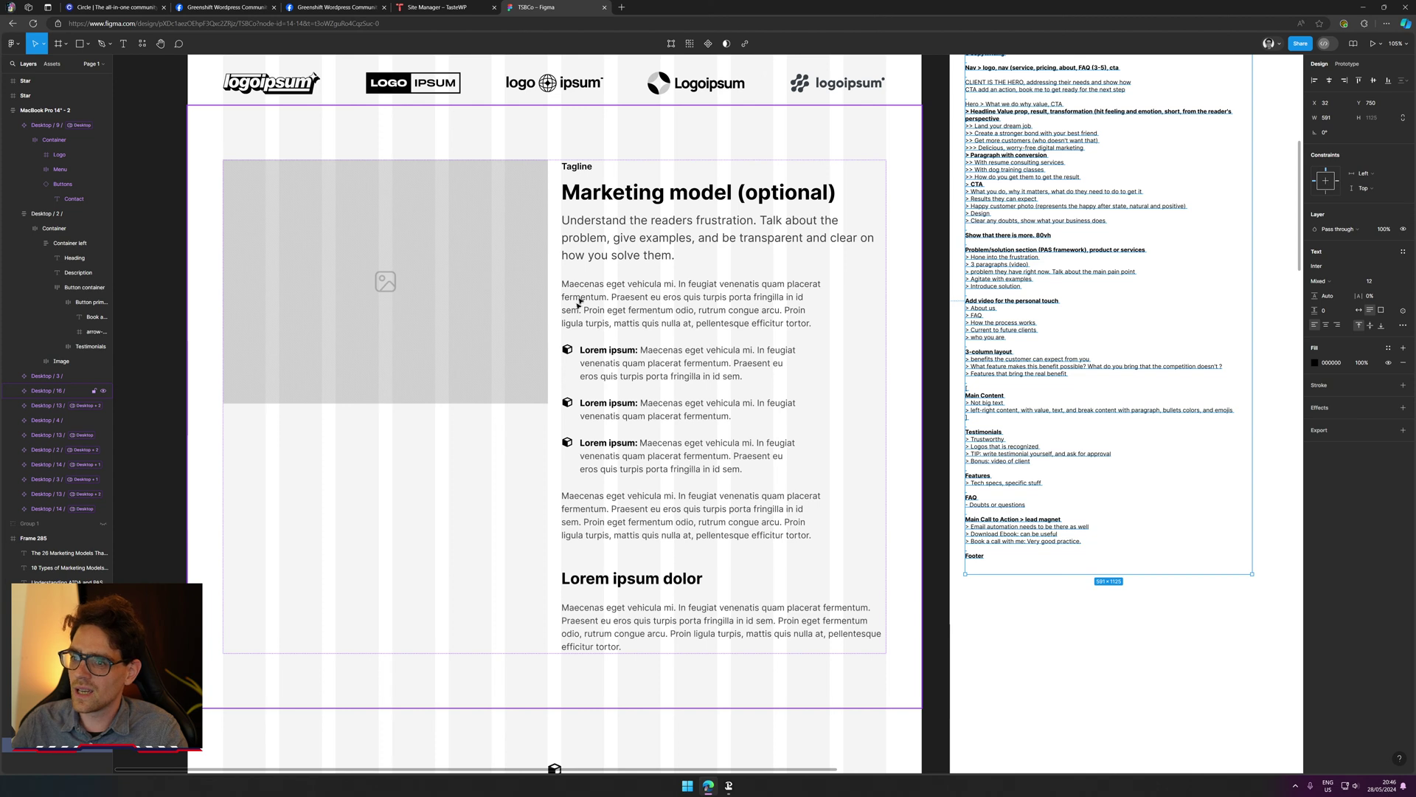
pyautogui.click(467, 532)
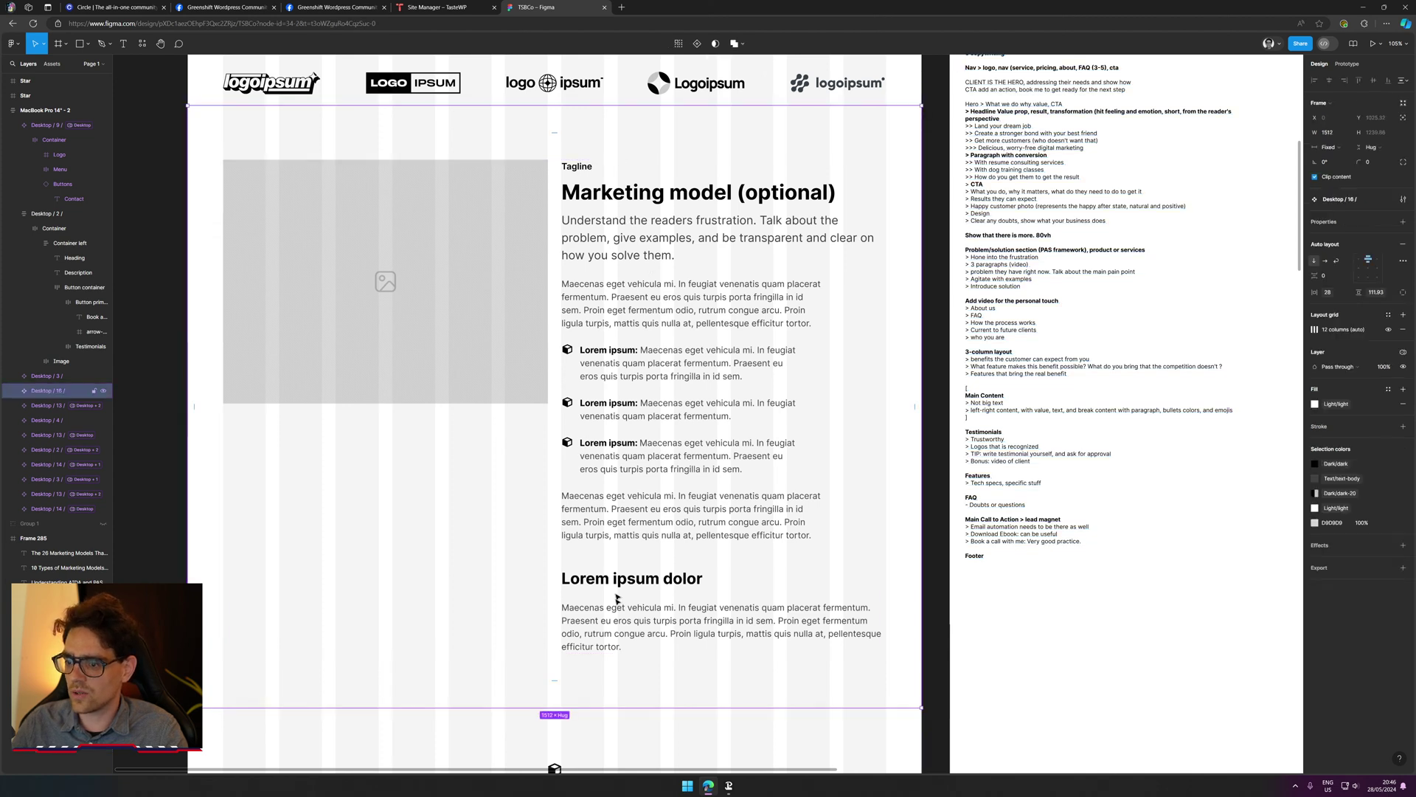
pyautogui.doubleClick(653, 619)
pyautogui.doubleClick(680, 629)
pyautogui.doubleClick(697, 622)
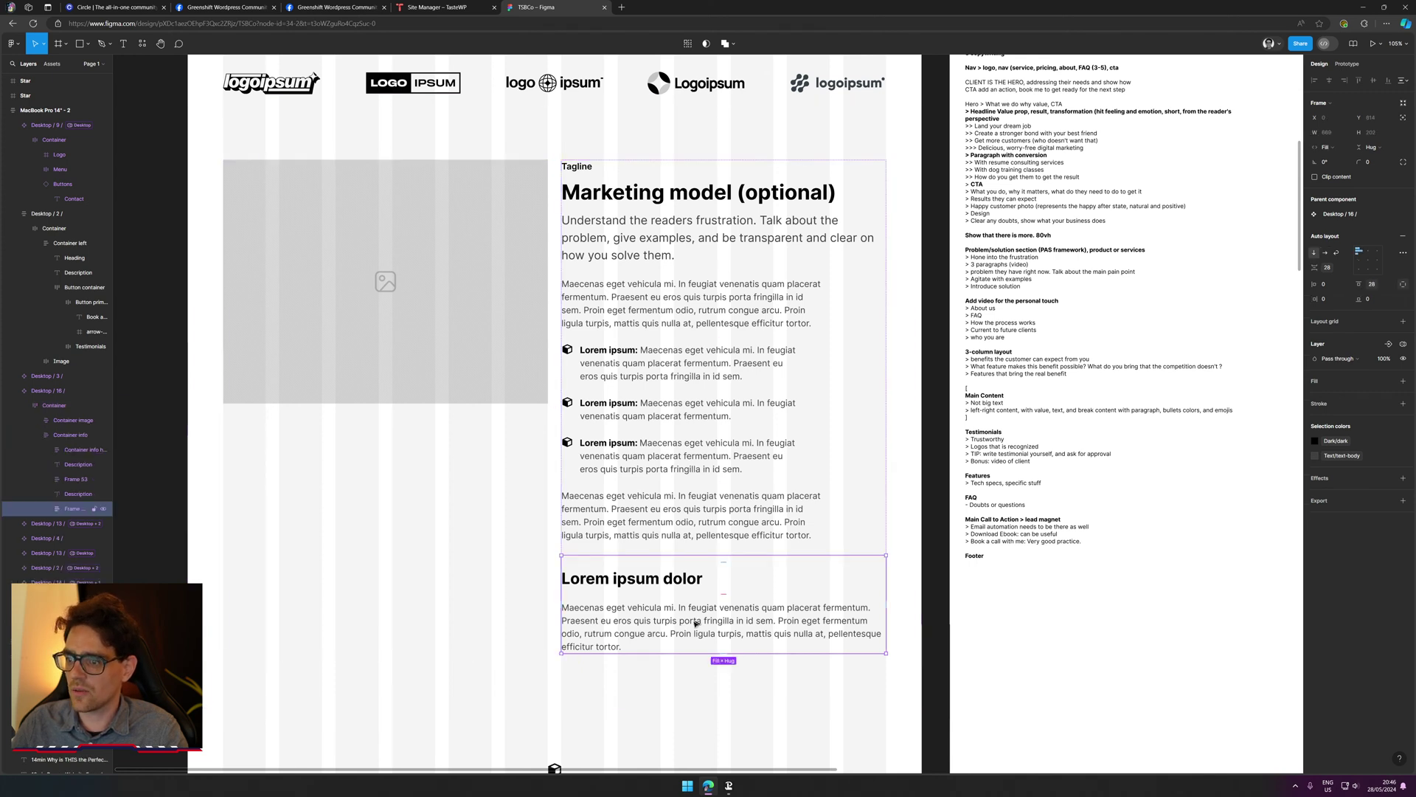
pyautogui.press('Delete')
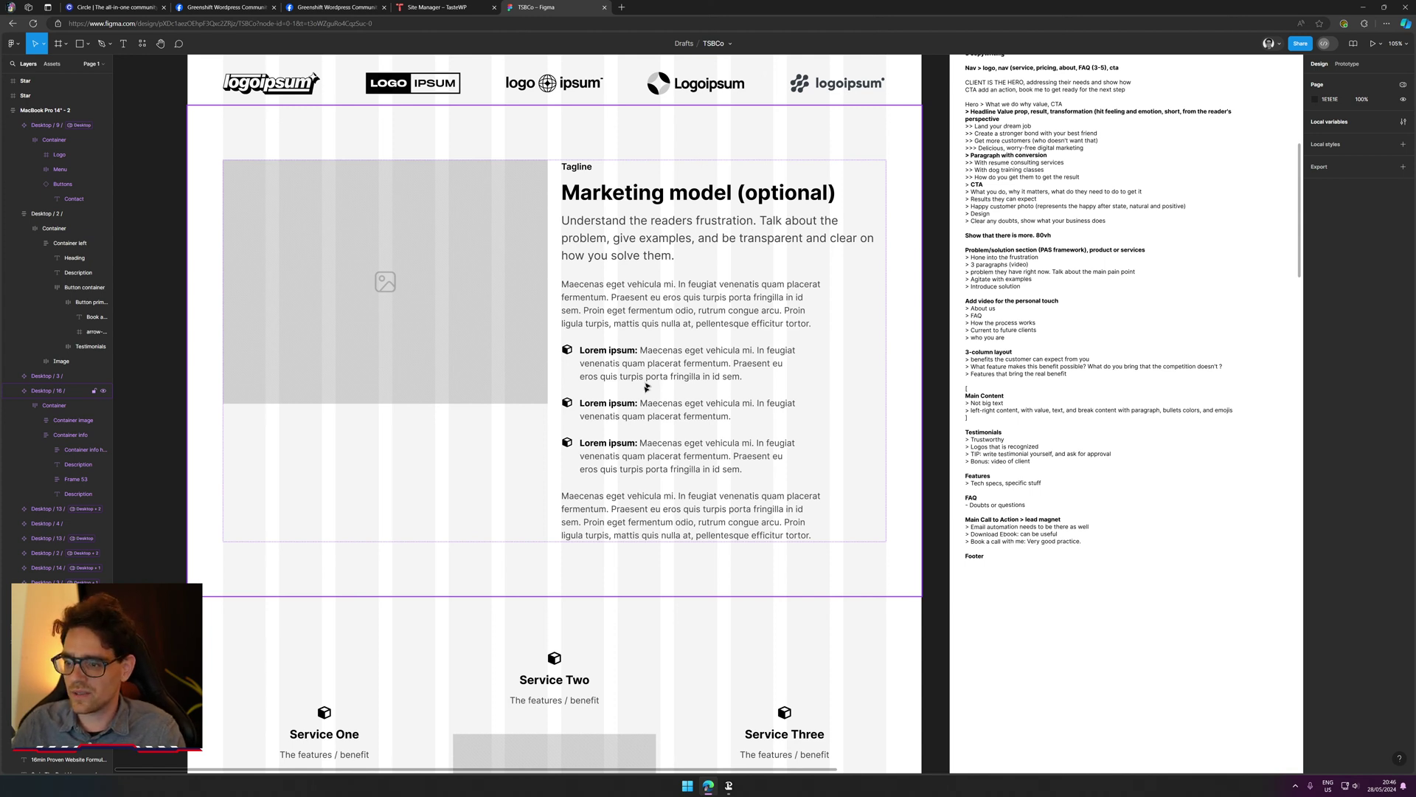
# Step: Move the notes text block down beside the three-service section, to about X 52, Y 1643
pyautogui.hscroll(-2, 719, 116)
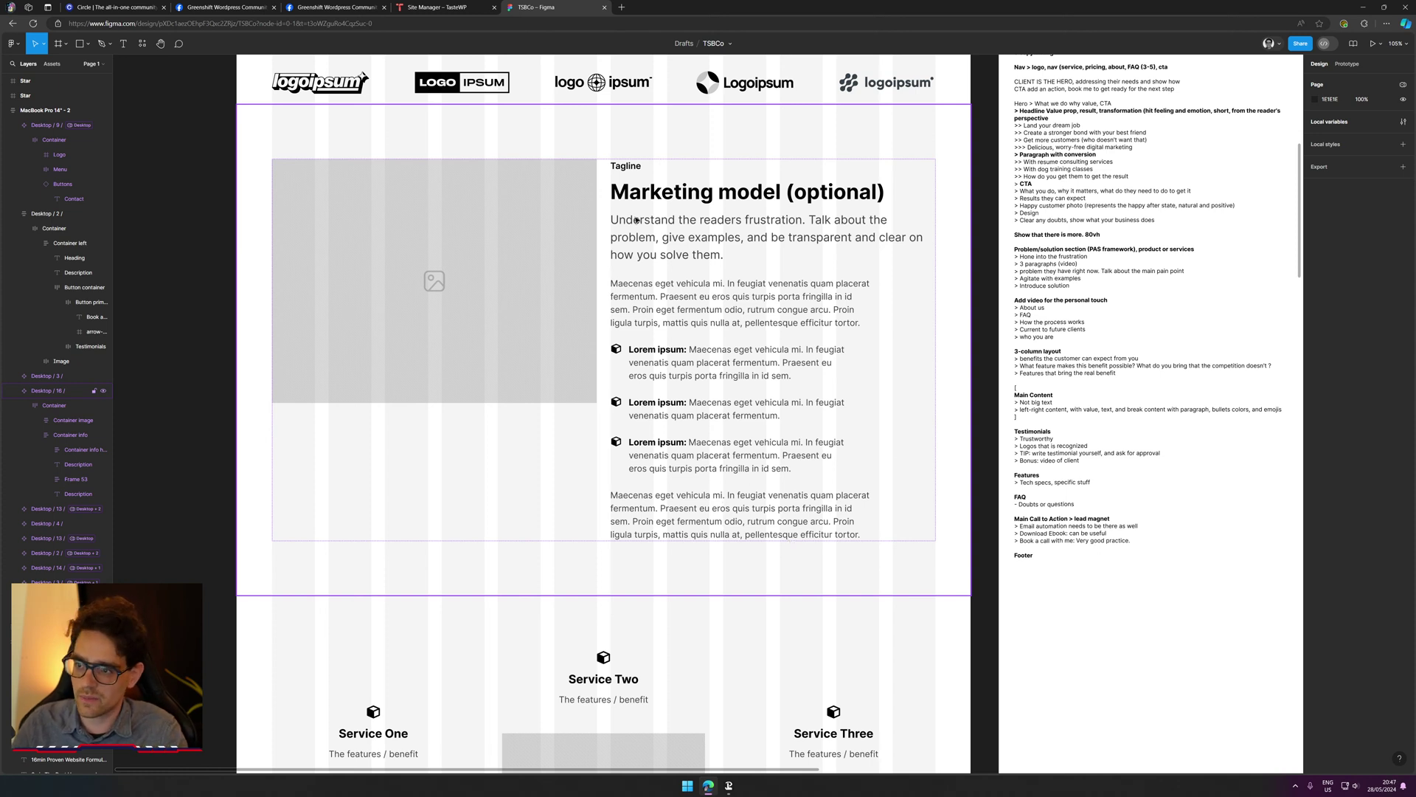
pyautogui.scroll(-5, 707, 399)
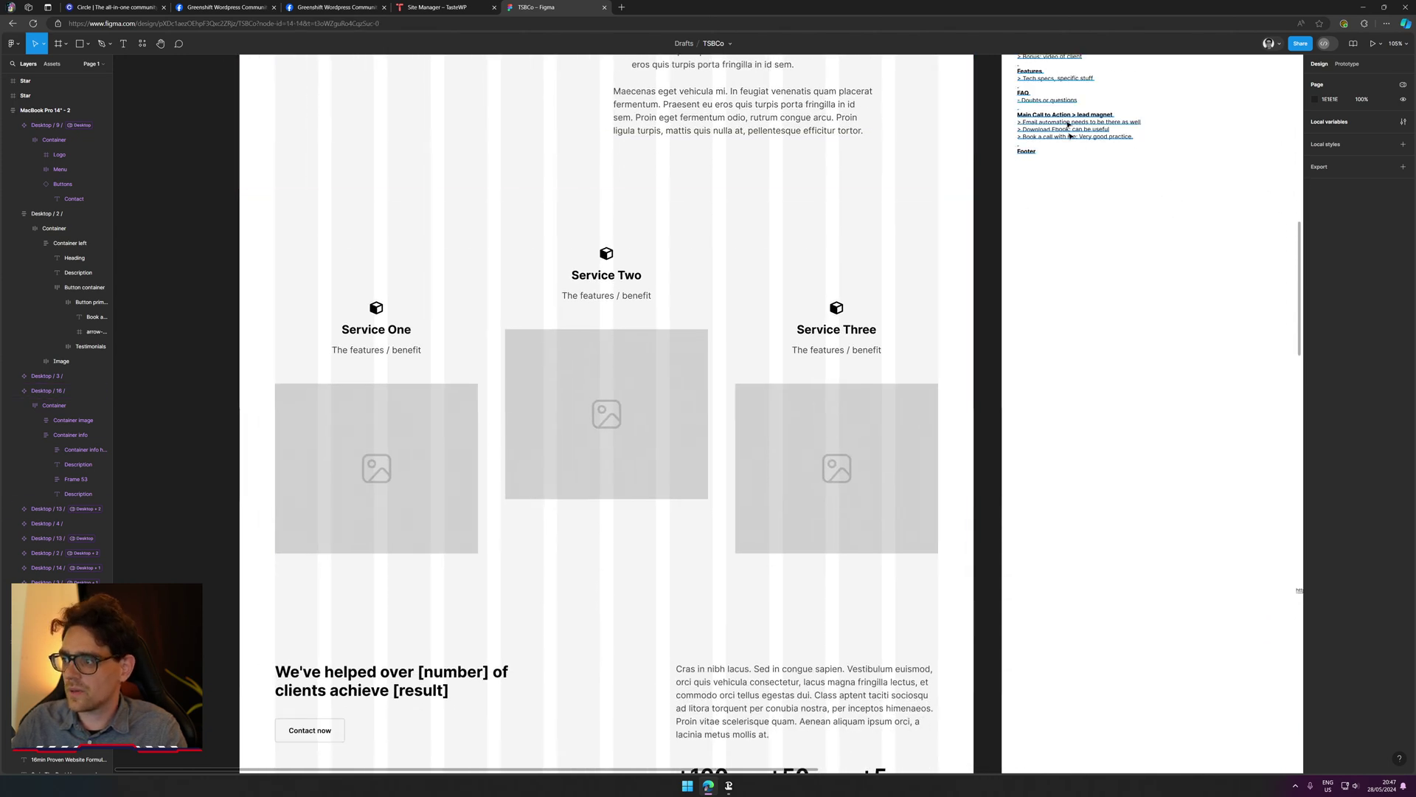
pyautogui.moveTo(1058, 82); pyautogui.dragTo(1067, 516)
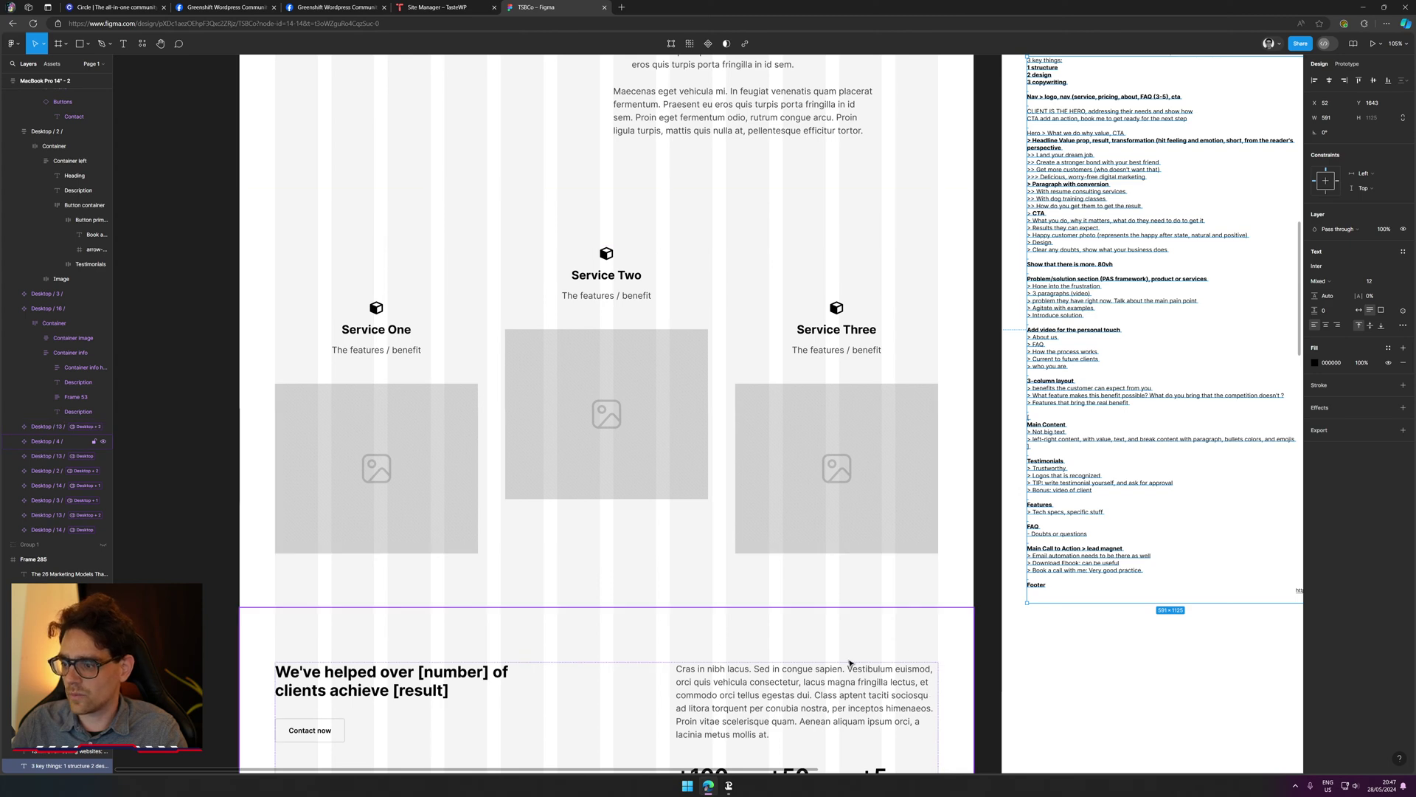
# Step: Inspect the "We've helped over [number] of clients" section, and move the notes text block to about X 26, Y 1925
pyautogui.scroll(-5, 882, 363)
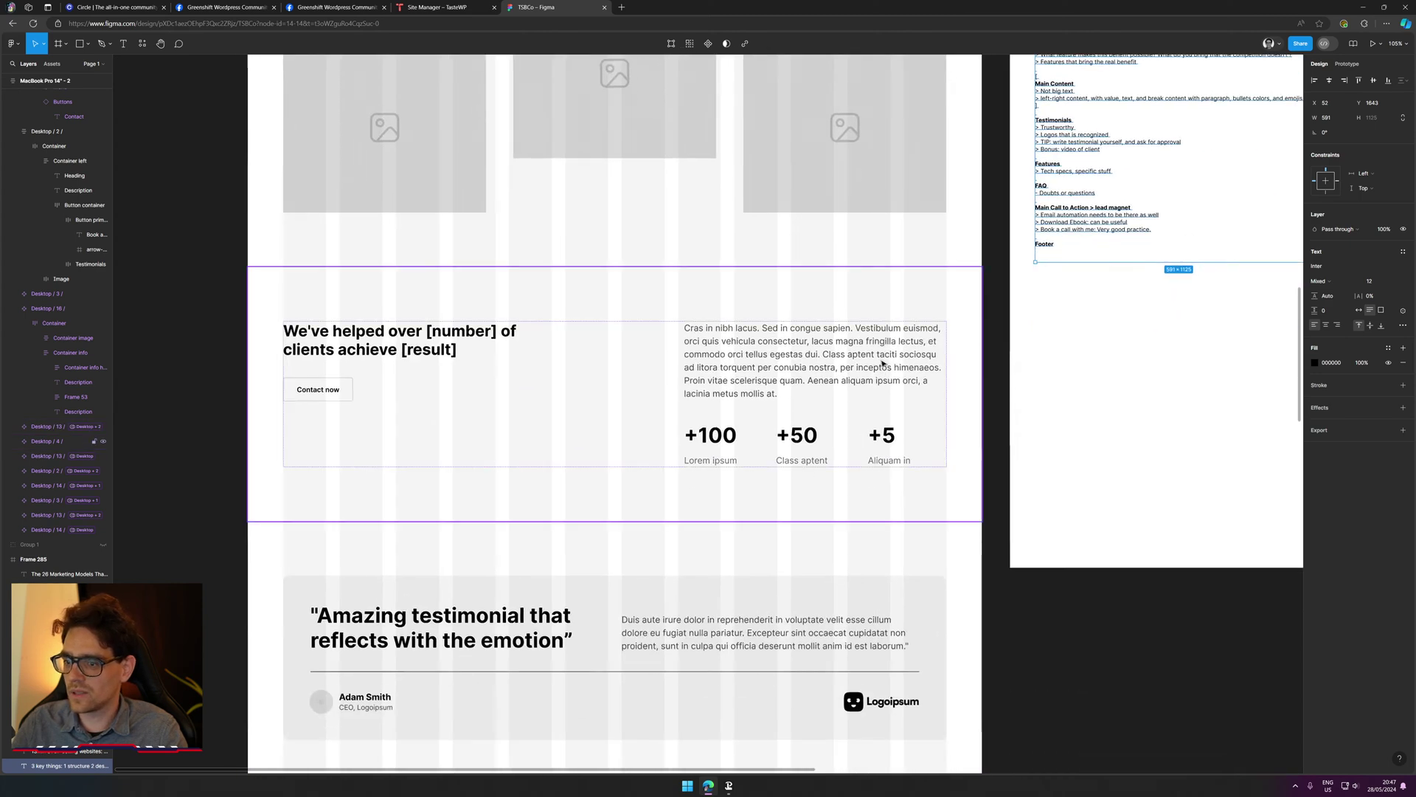
pyautogui.click(445, 383)
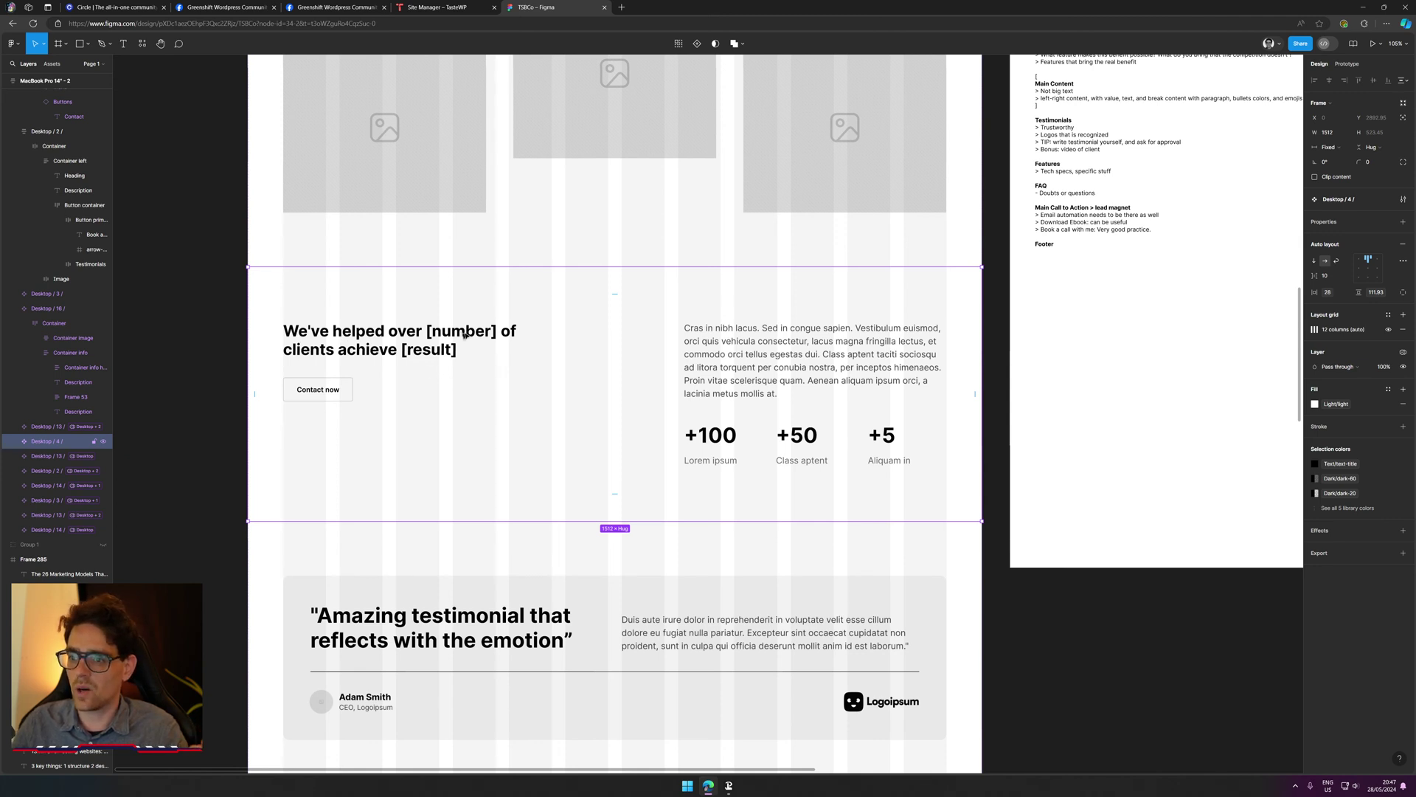
pyautogui.moveTo(1186, 383); pyautogui.dragTo(438, 654)
pyautogui.scroll(15, 578, 527)
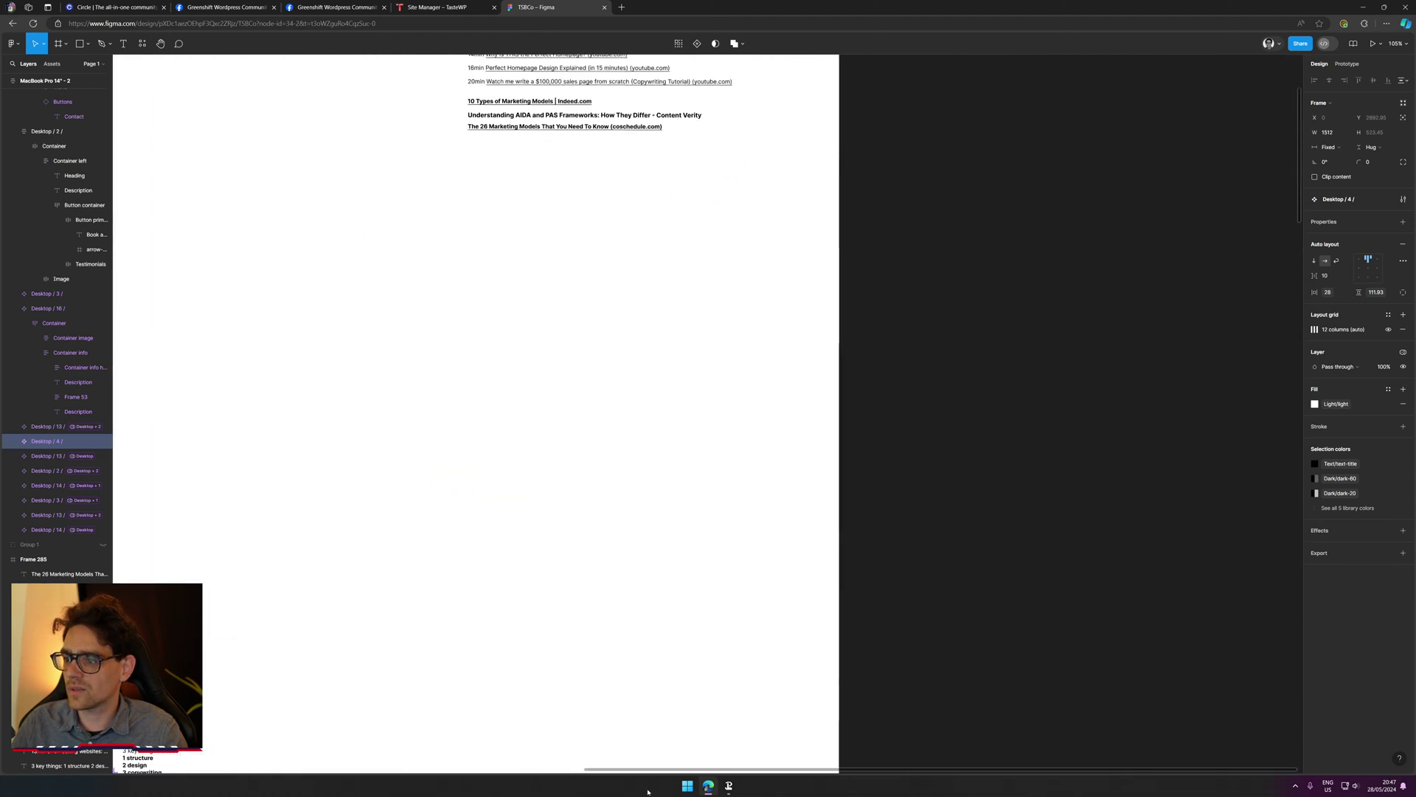
pyautogui.scroll(-15, 518, 522)
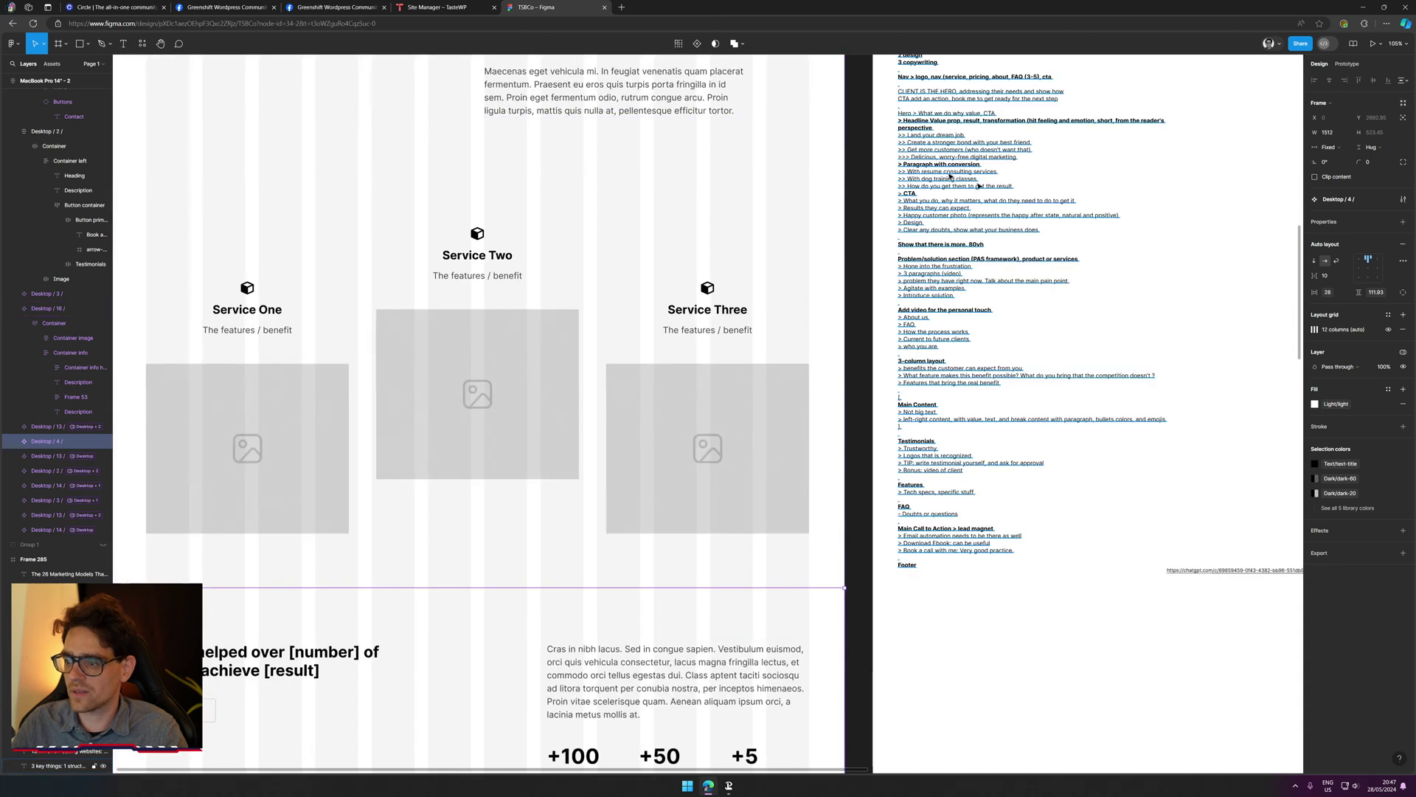
pyautogui.click(1011, 387)
pyautogui.moveTo(1011, 388); pyautogui.dragTo(999, 524)
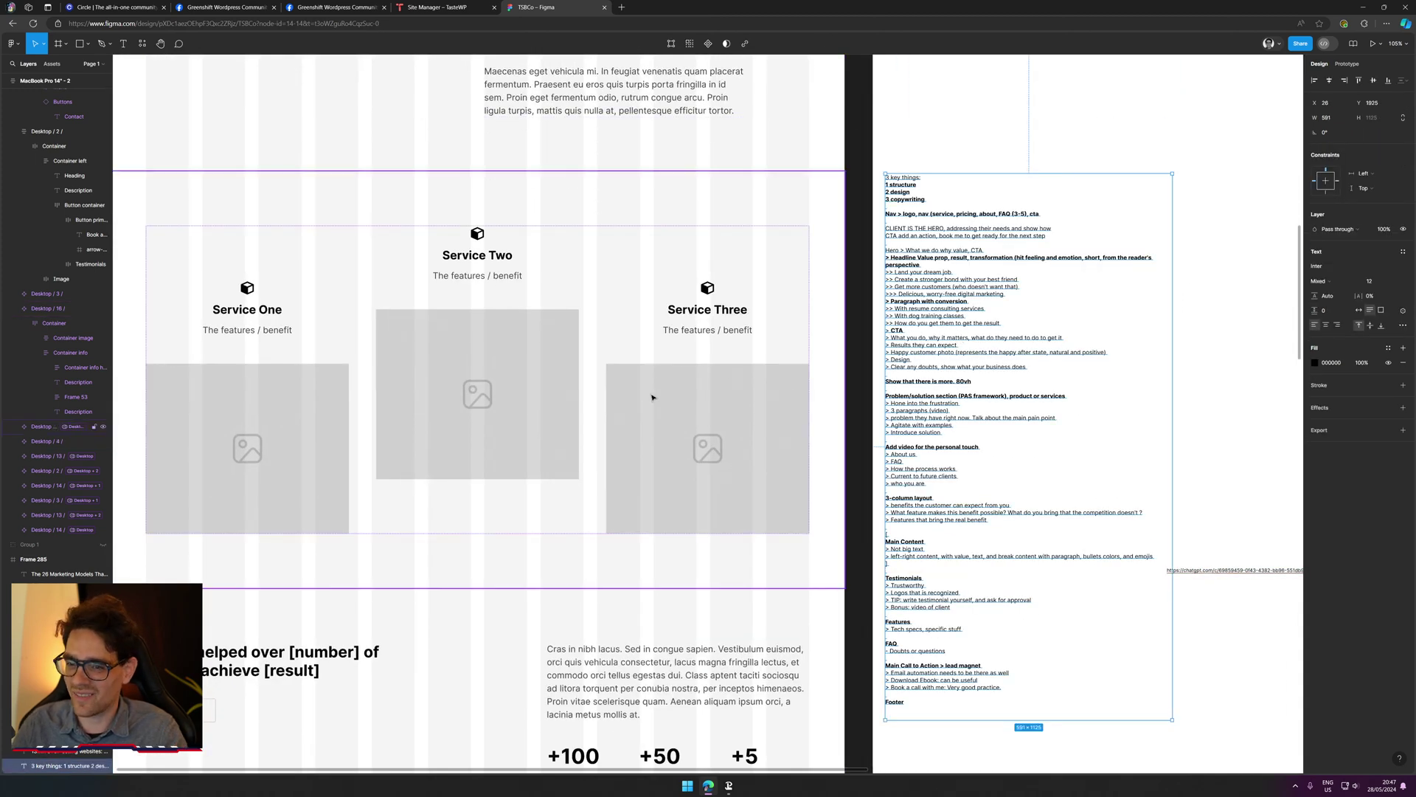
# Step: Examine the client results section and the "Amazing testimonial" section of the homepage wireframe
pyautogui.scroll(-4, 332, 196)
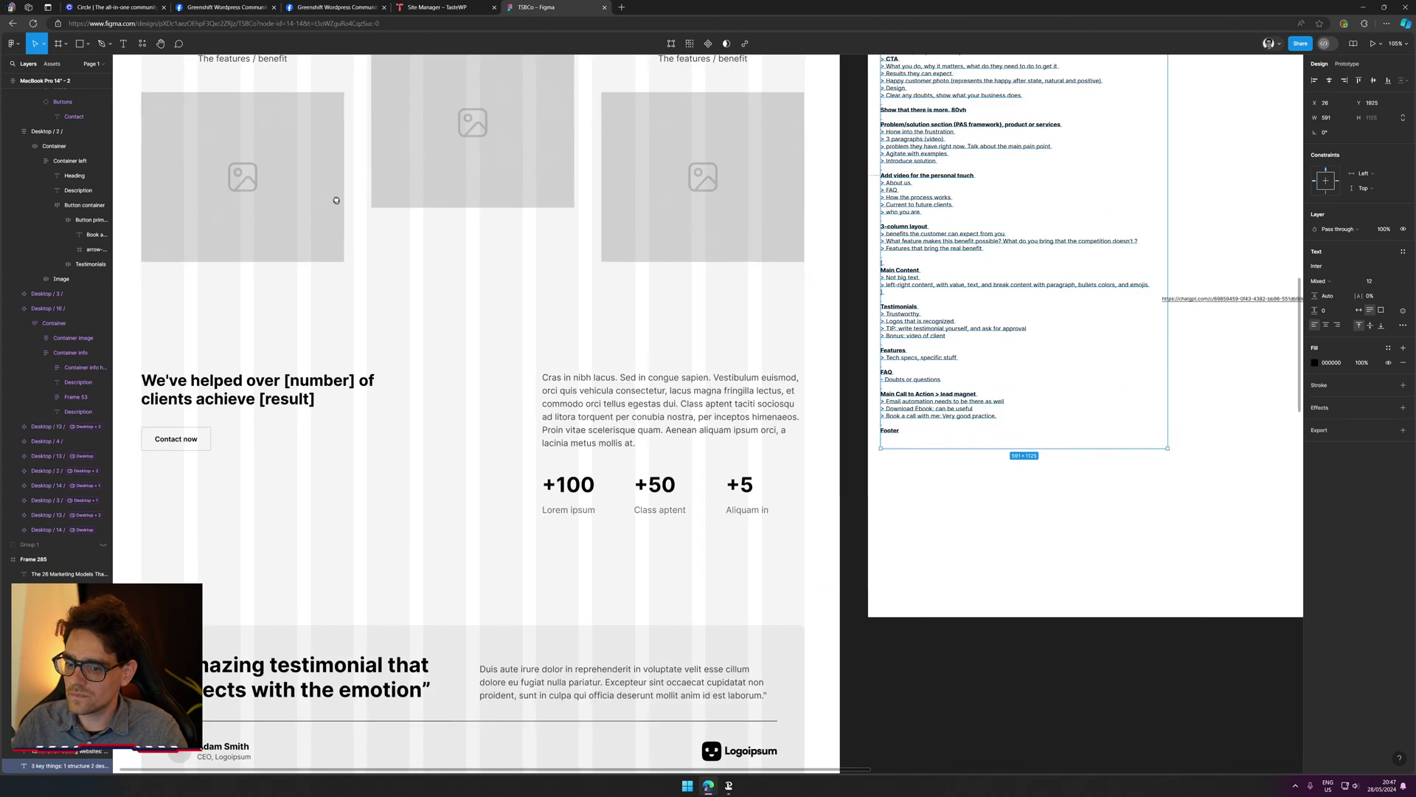
pyautogui.click(248, 369)
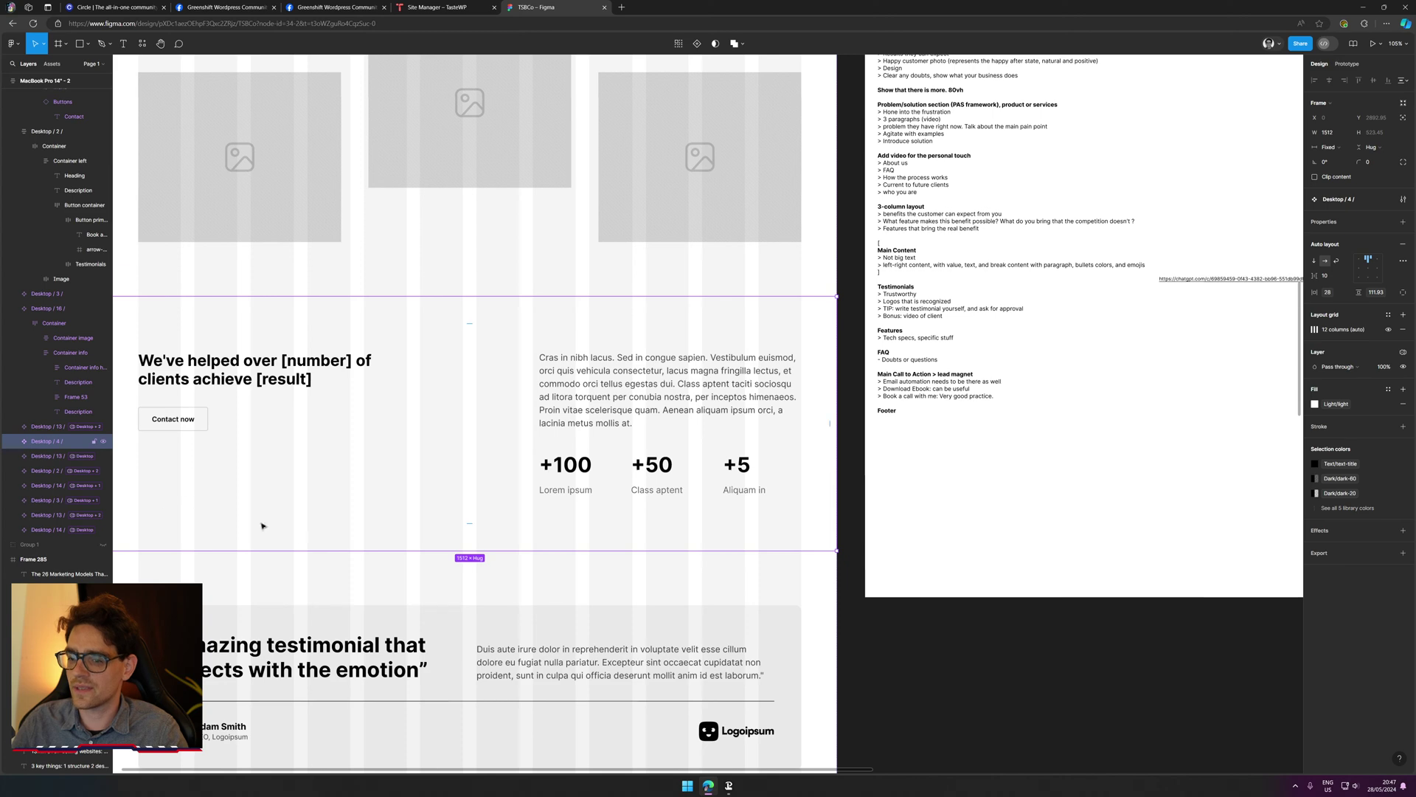
pyautogui.scroll(-5, 262, 526)
pyautogui.click(632, 380)
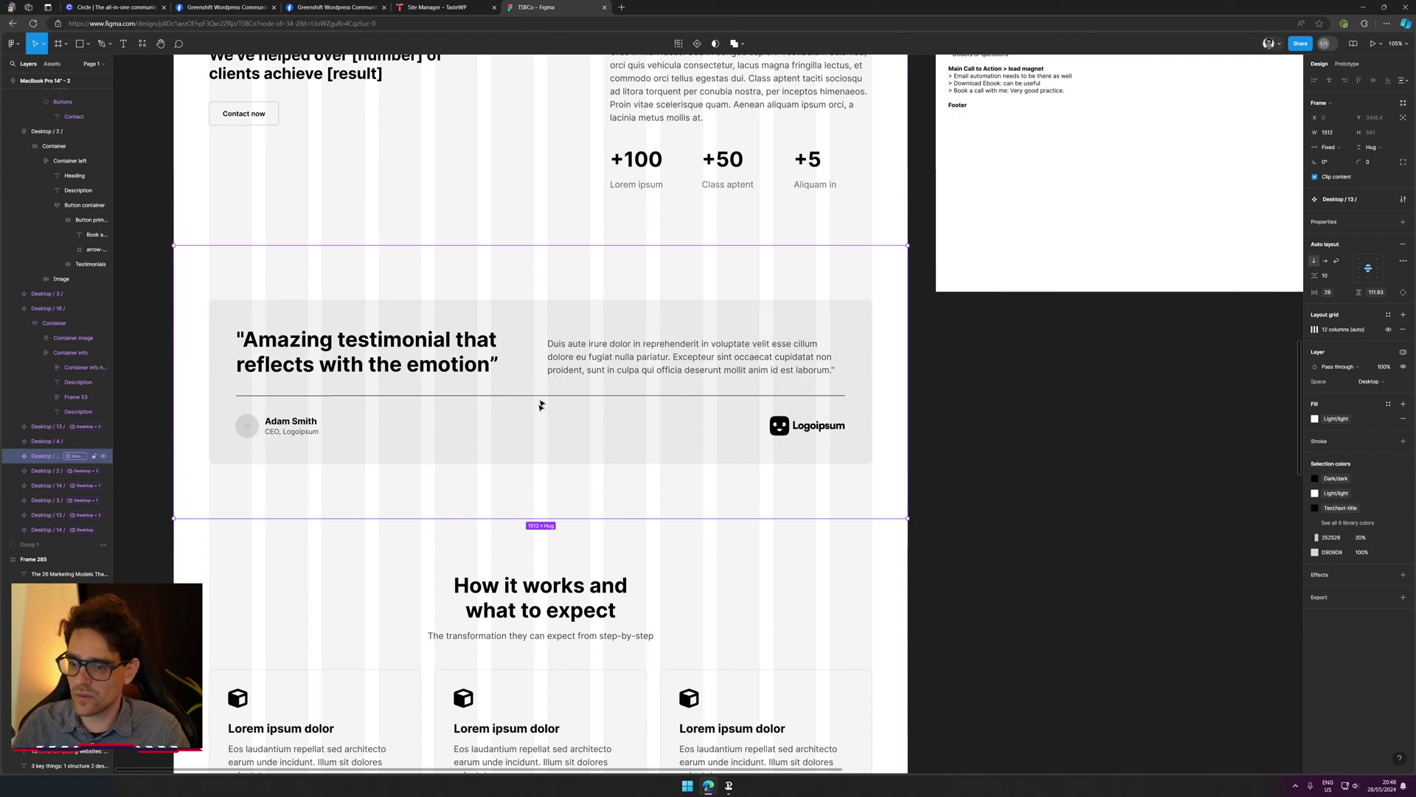
pyautogui.moveTo(748, 649); pyautogui.dragTo(756, 755)
pyautogui.scroll(8, 466, 288)
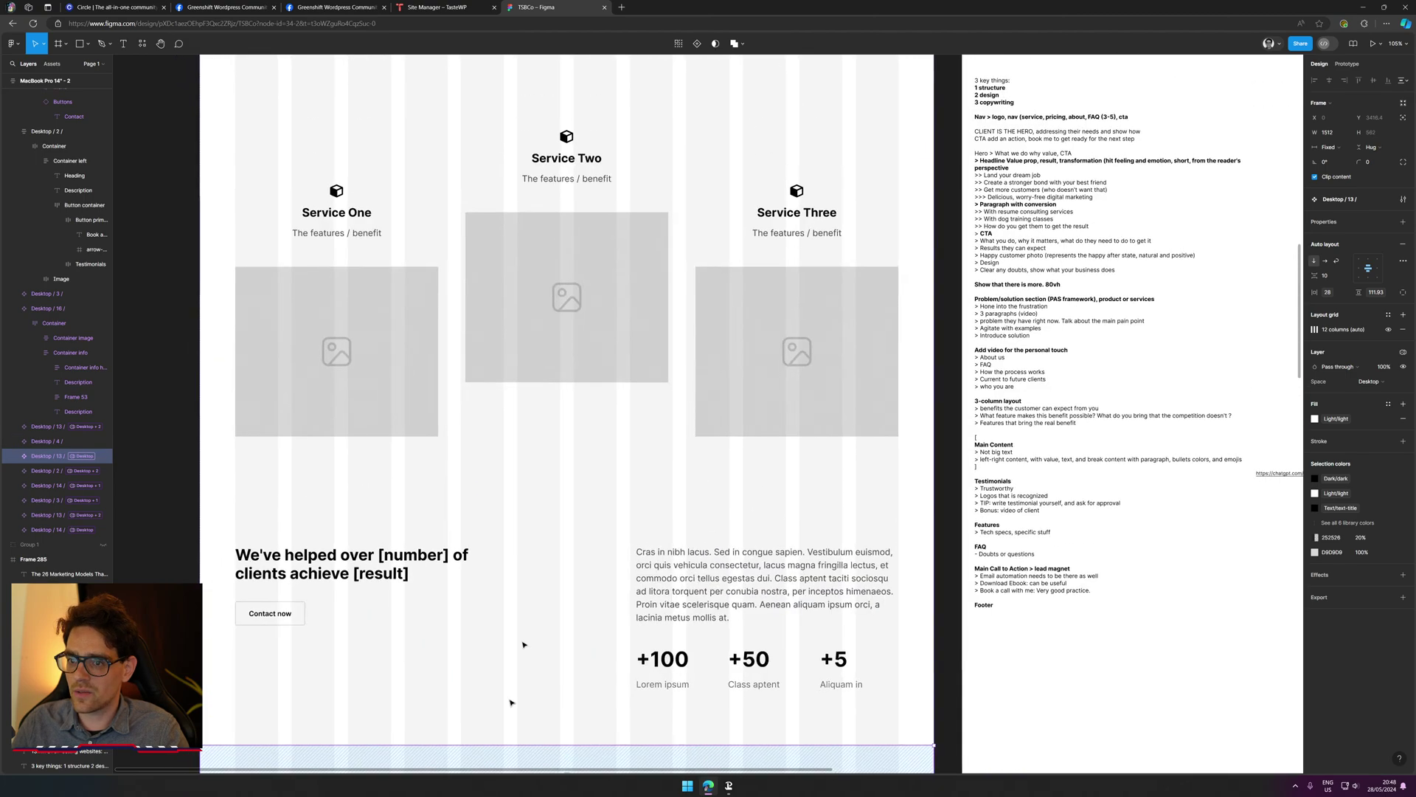
pyautogui.scroll(-5, 463, 279)
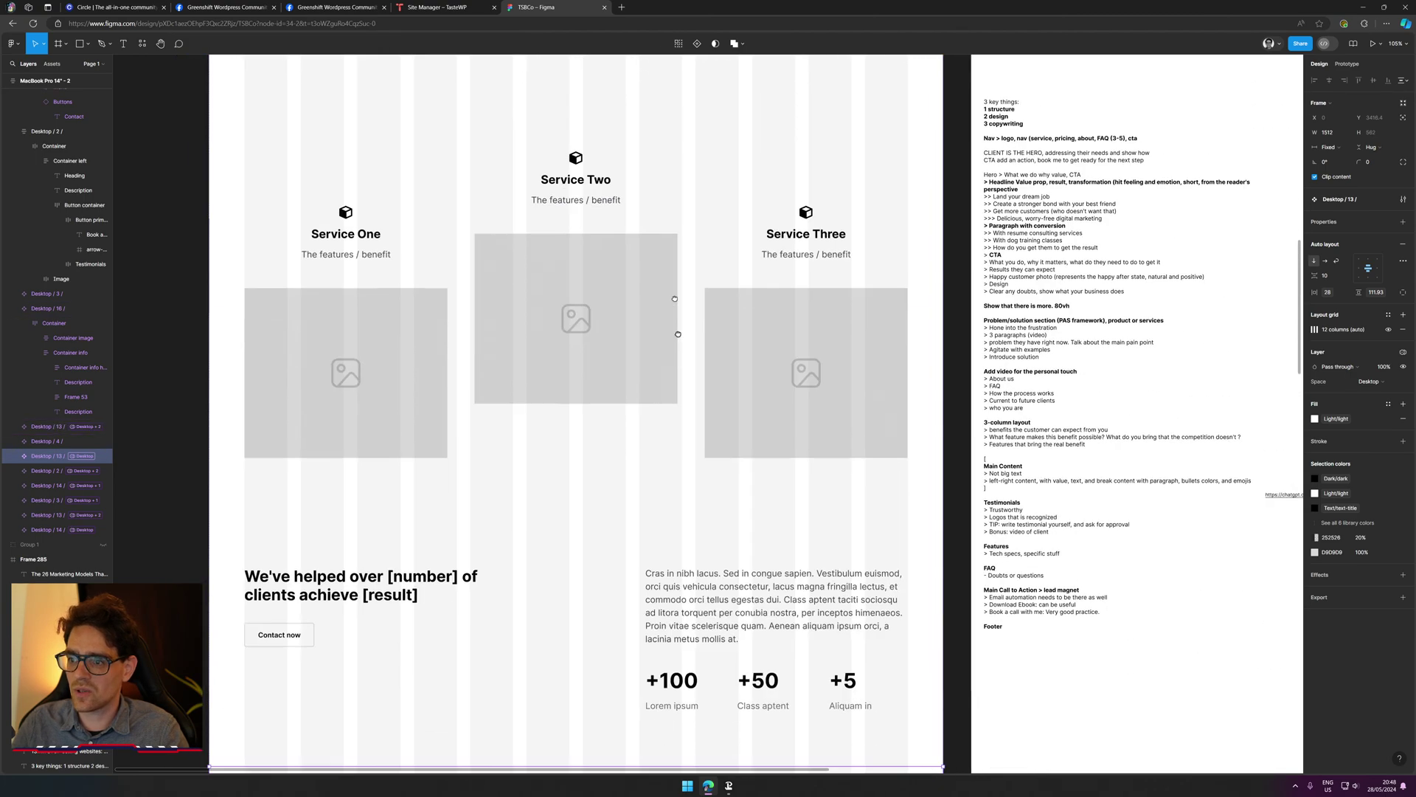
pyautogui.moveTo(700, 554); pyautogui.dragTo(770, 367)
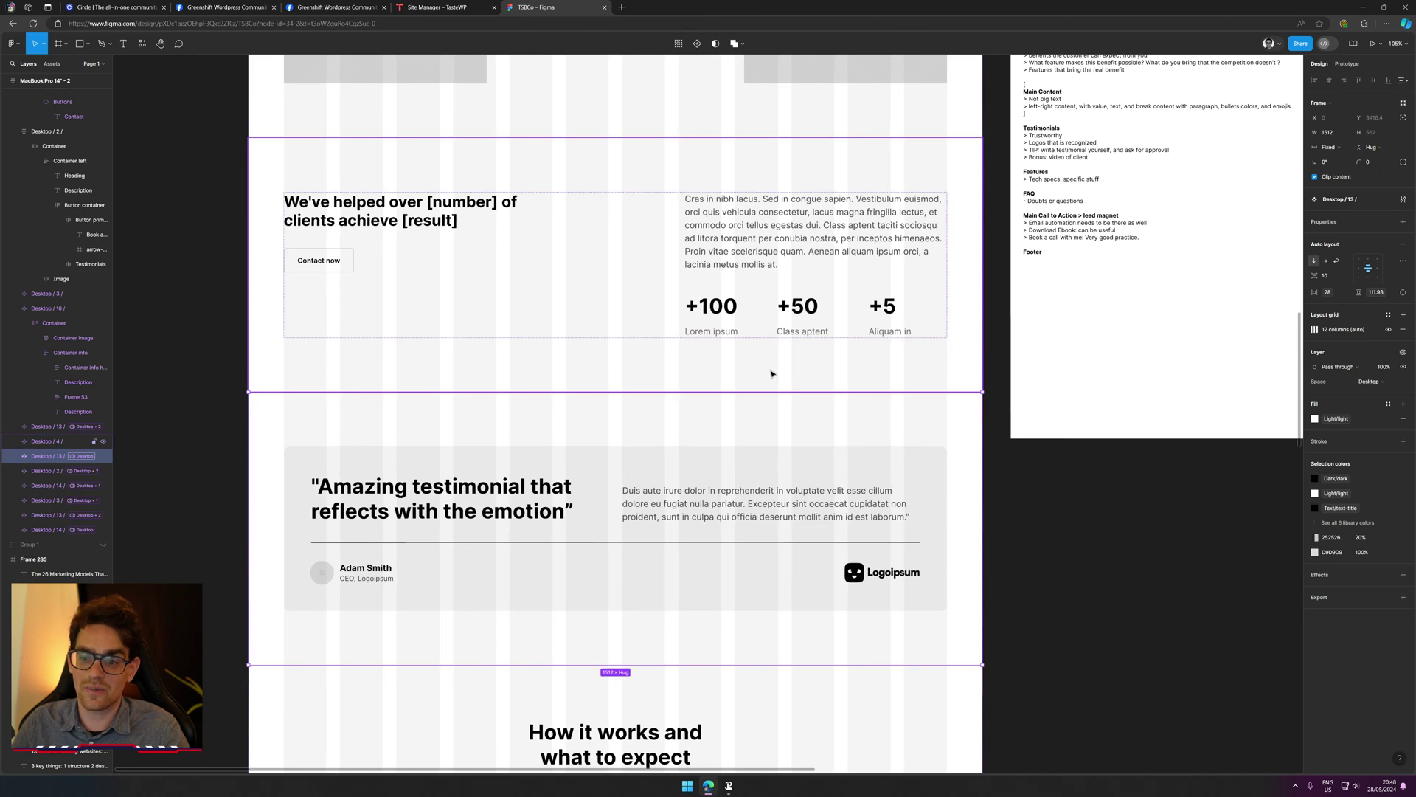
pyautogui.moveTo(760, 560); pyautogui.dragTo(711, 126)
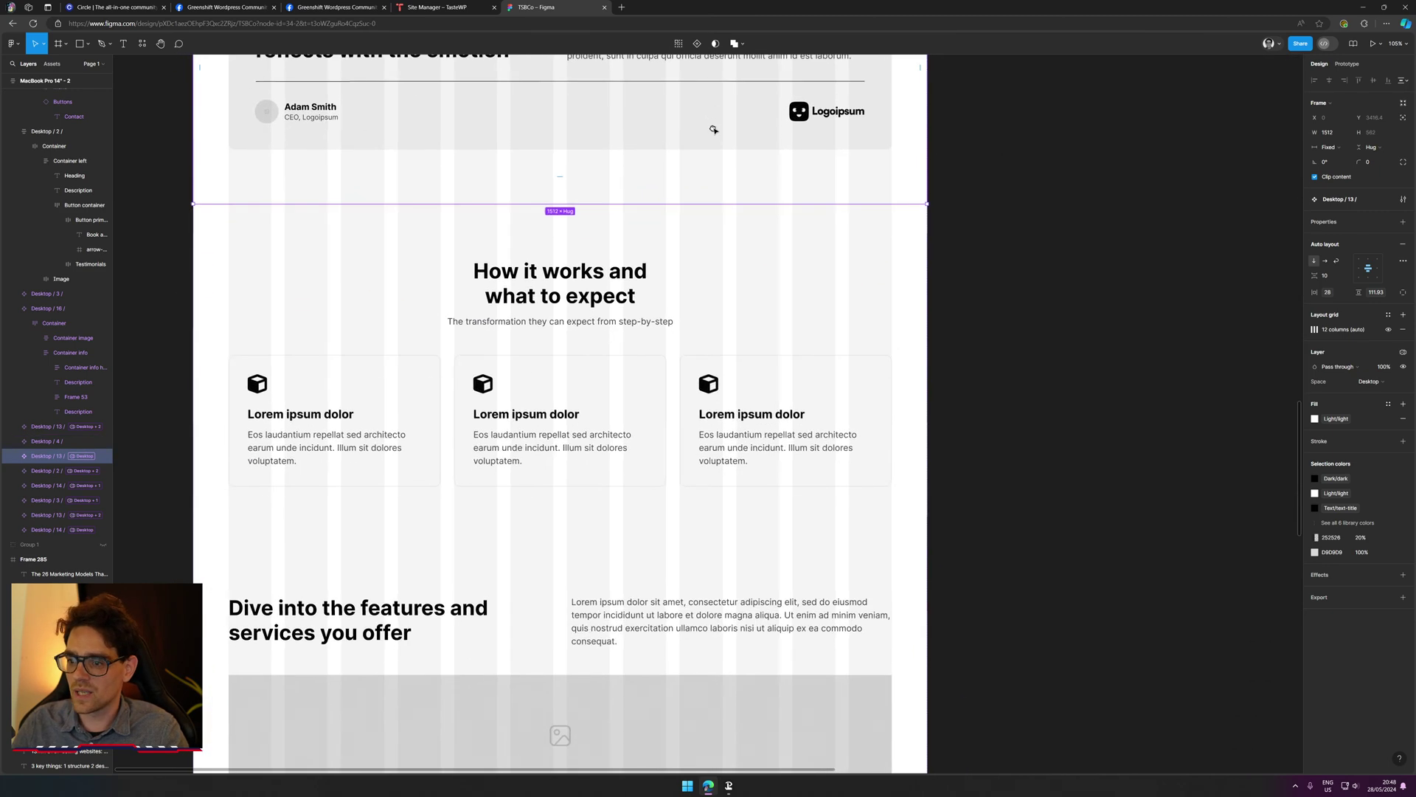
# Step: Inspect the "How it works and what to expect" section and the "Dive into the features" section
pyautogui.click(564, 292)
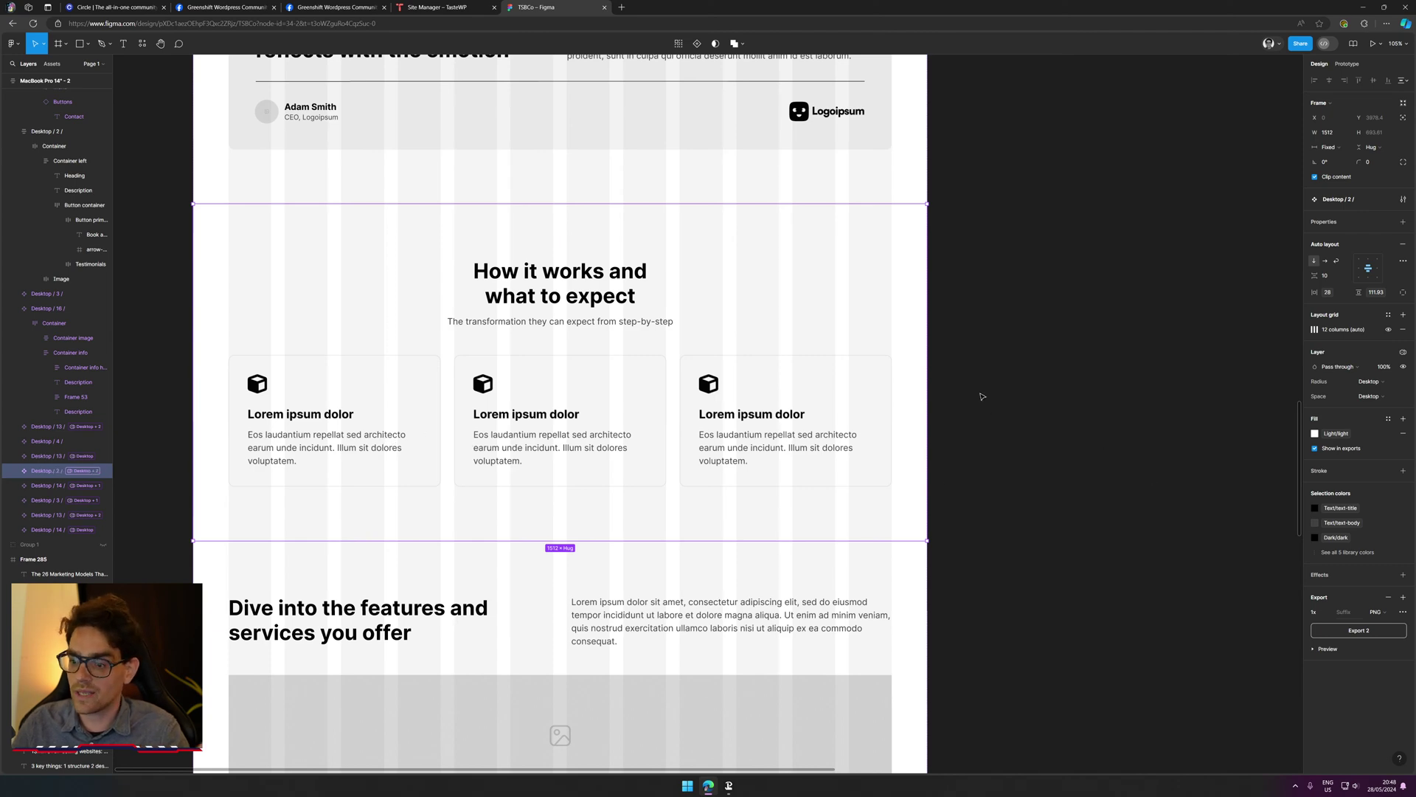
pyautogui.moveTo(1033, 604); pyautogui.dragTo(1066, 361)
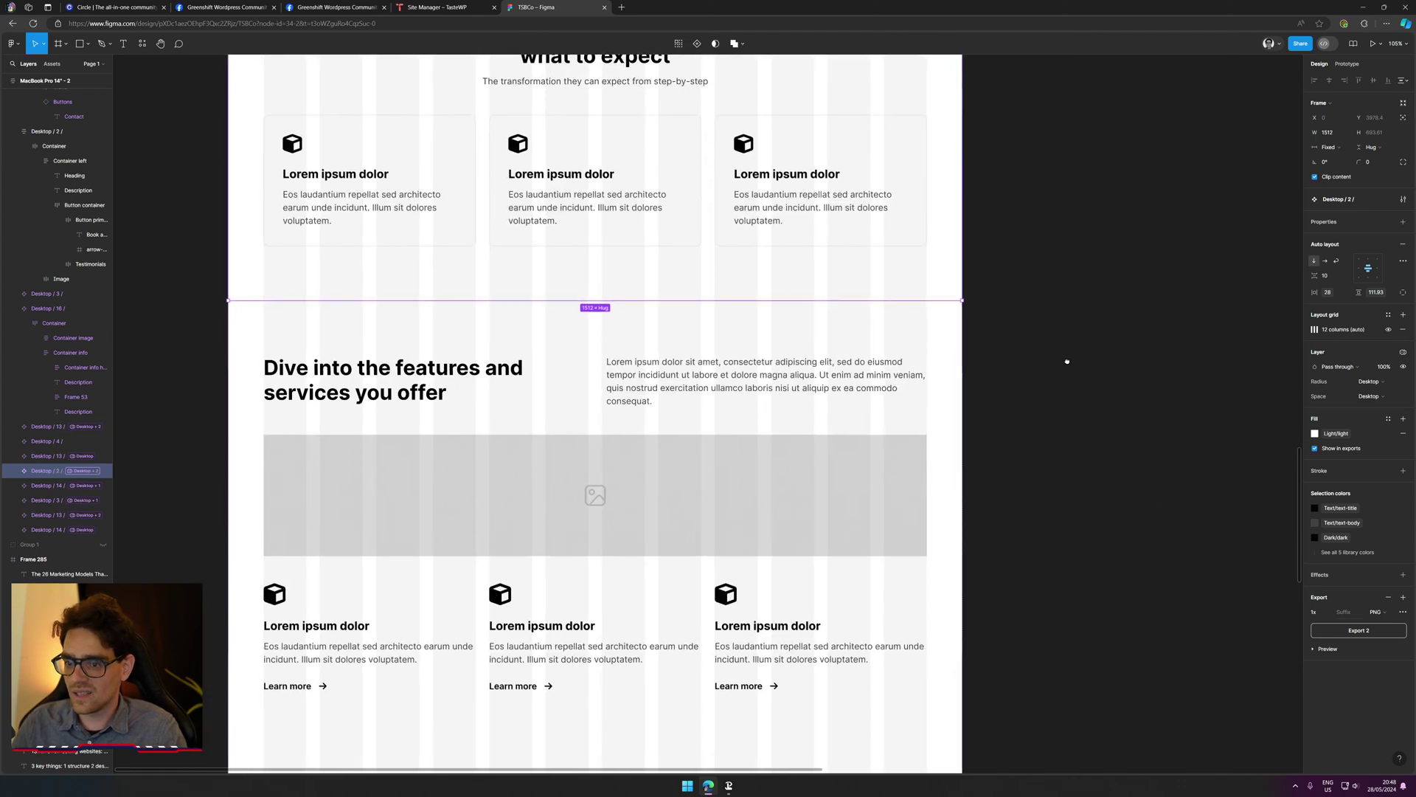
pyautogui.click(686, 422)
pyautogui.moveTo(959, 509); pyautogui.dragTo(887, 368)
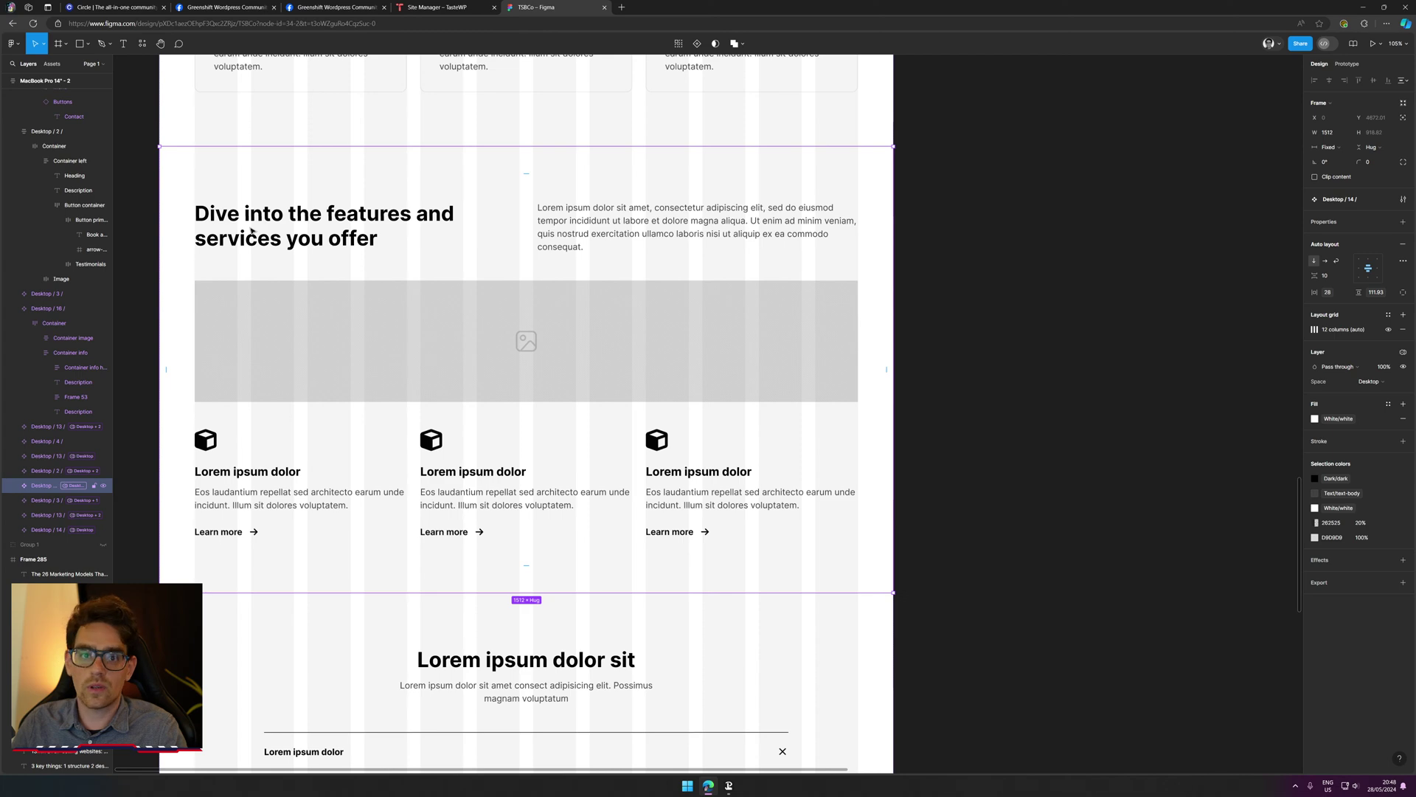
# Step: Highlight the "Tech specs, specific stuff" line under Features in the notes text for reference
pyautogui.scroll(10, 251, 233)
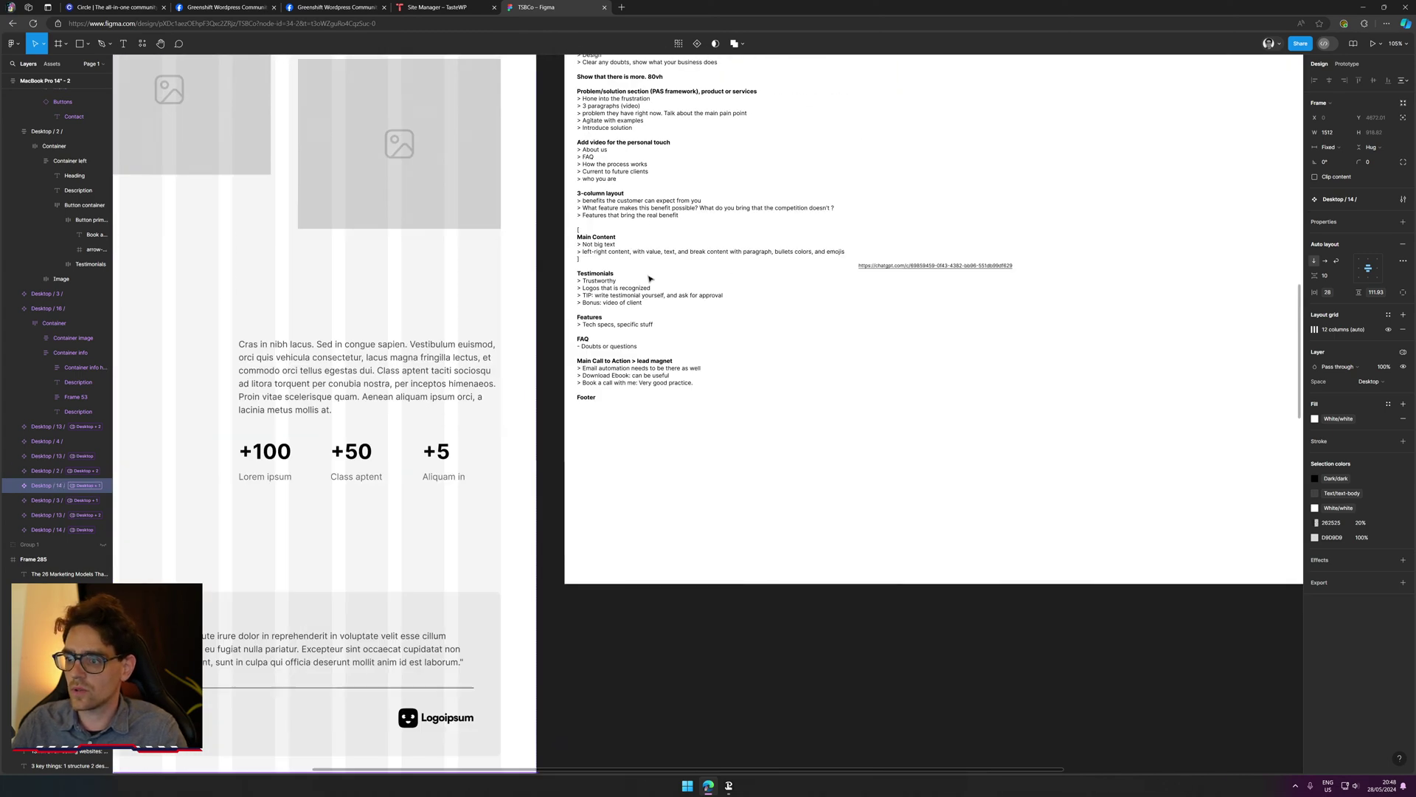
pyautogui.doubleClick(601, 324)
pyautogui.tripleClick(601, 324)
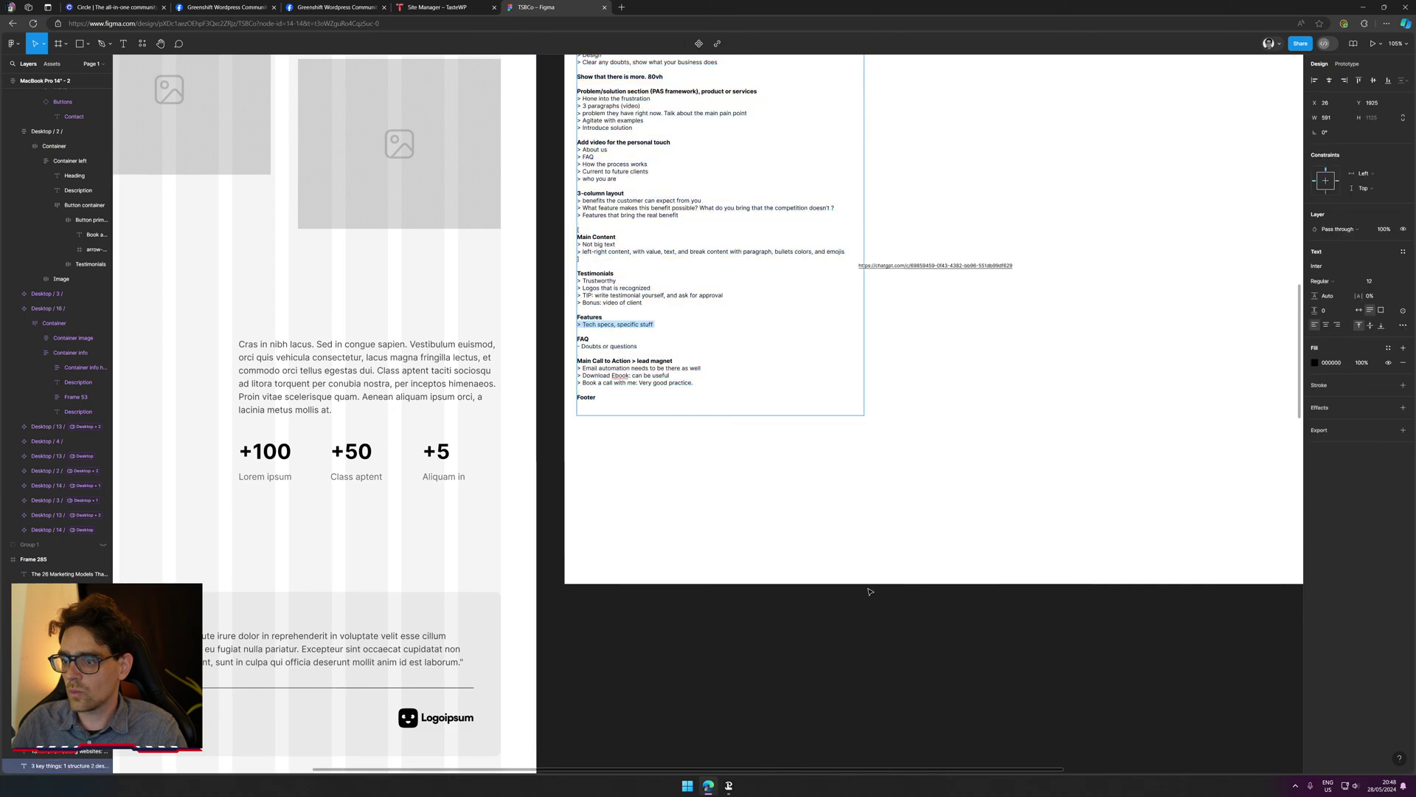
pyautogui.press('Escape')
# Step: Review the features section, the FAQ accordion and the dark email registration section above the footer
pyautogui.scroll(-10, 980, 310)
pyautogui.hscroll(-5, 981, 310)
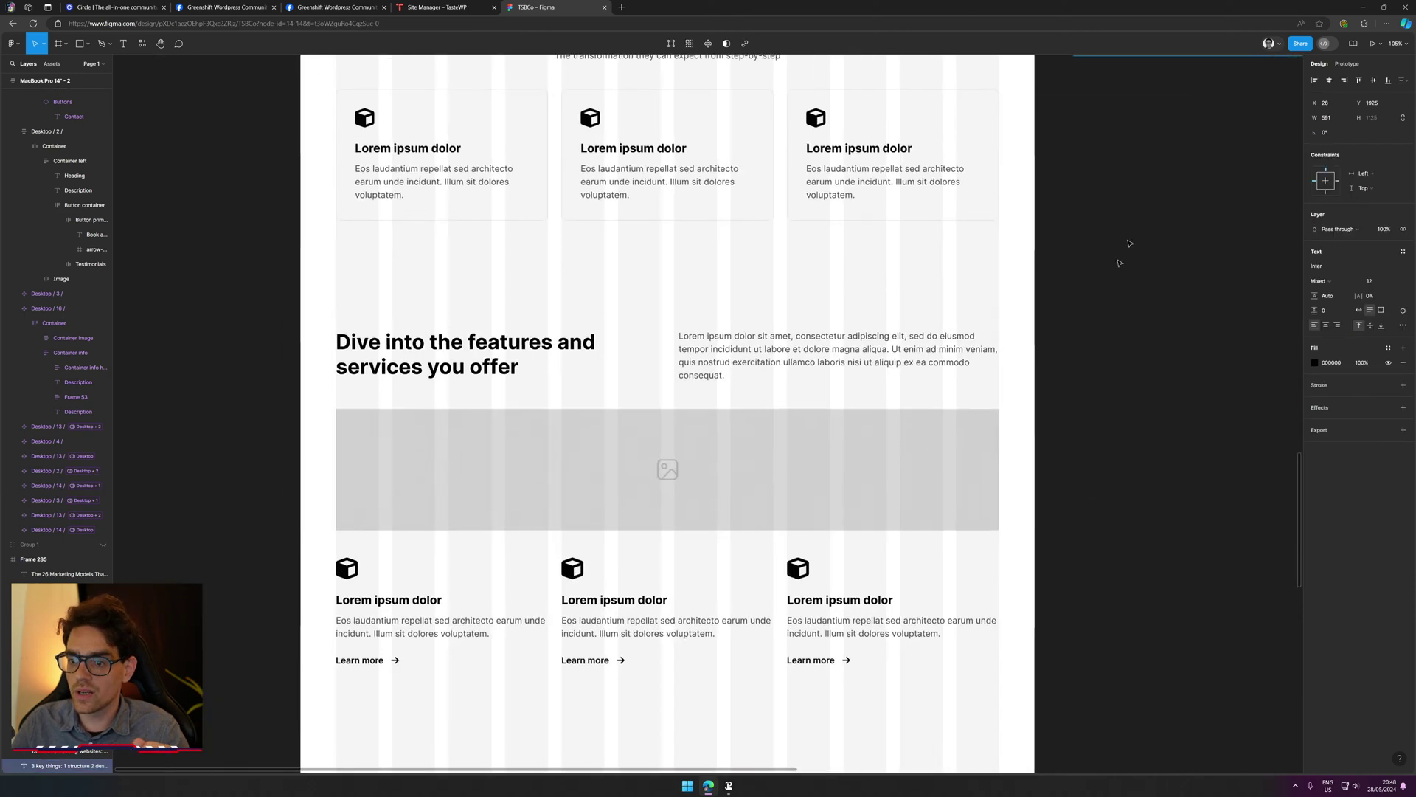
pyautogui.scroll(2, 847, 603)
pyautogui.scroll(-5, 634, 443)
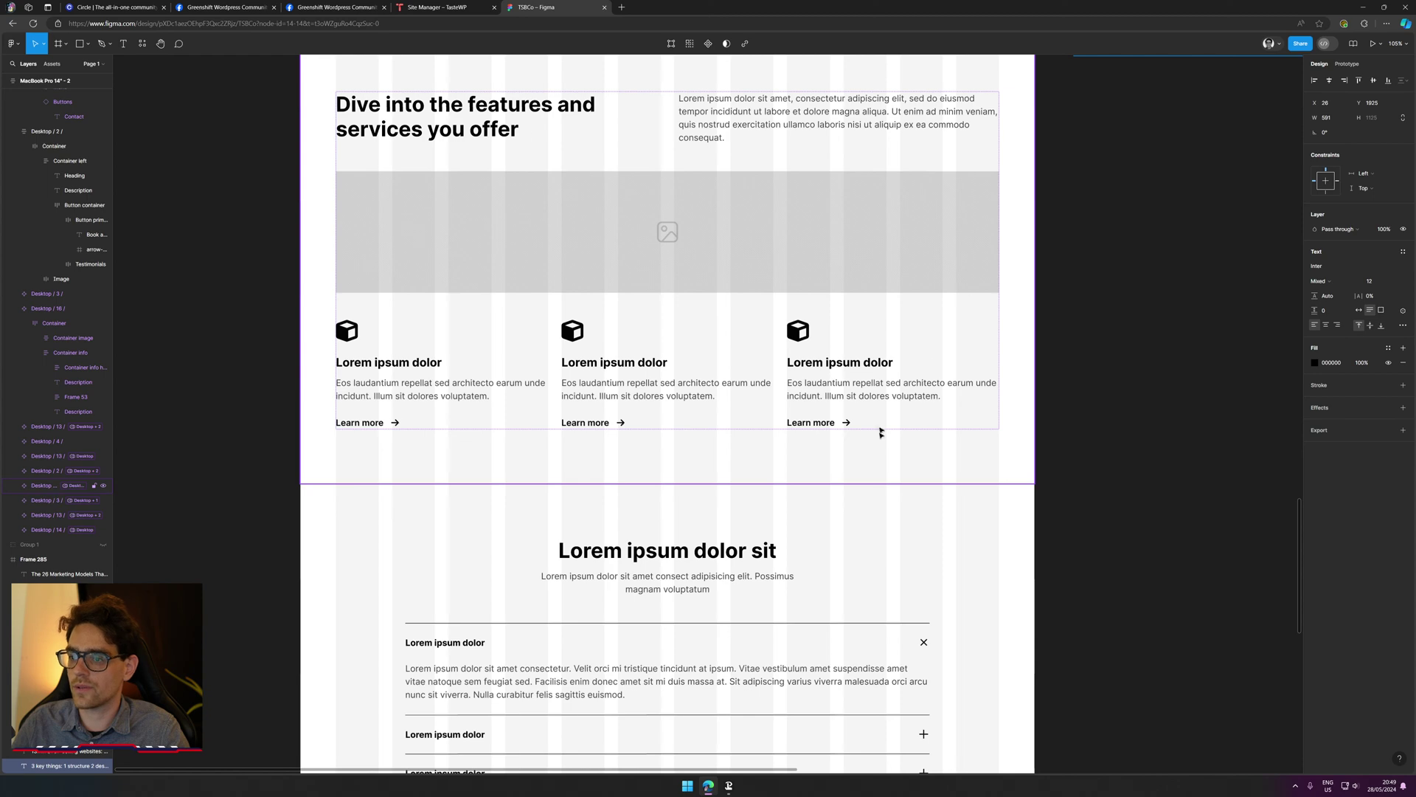
pyautogui.scroll(-5, 873, 231)
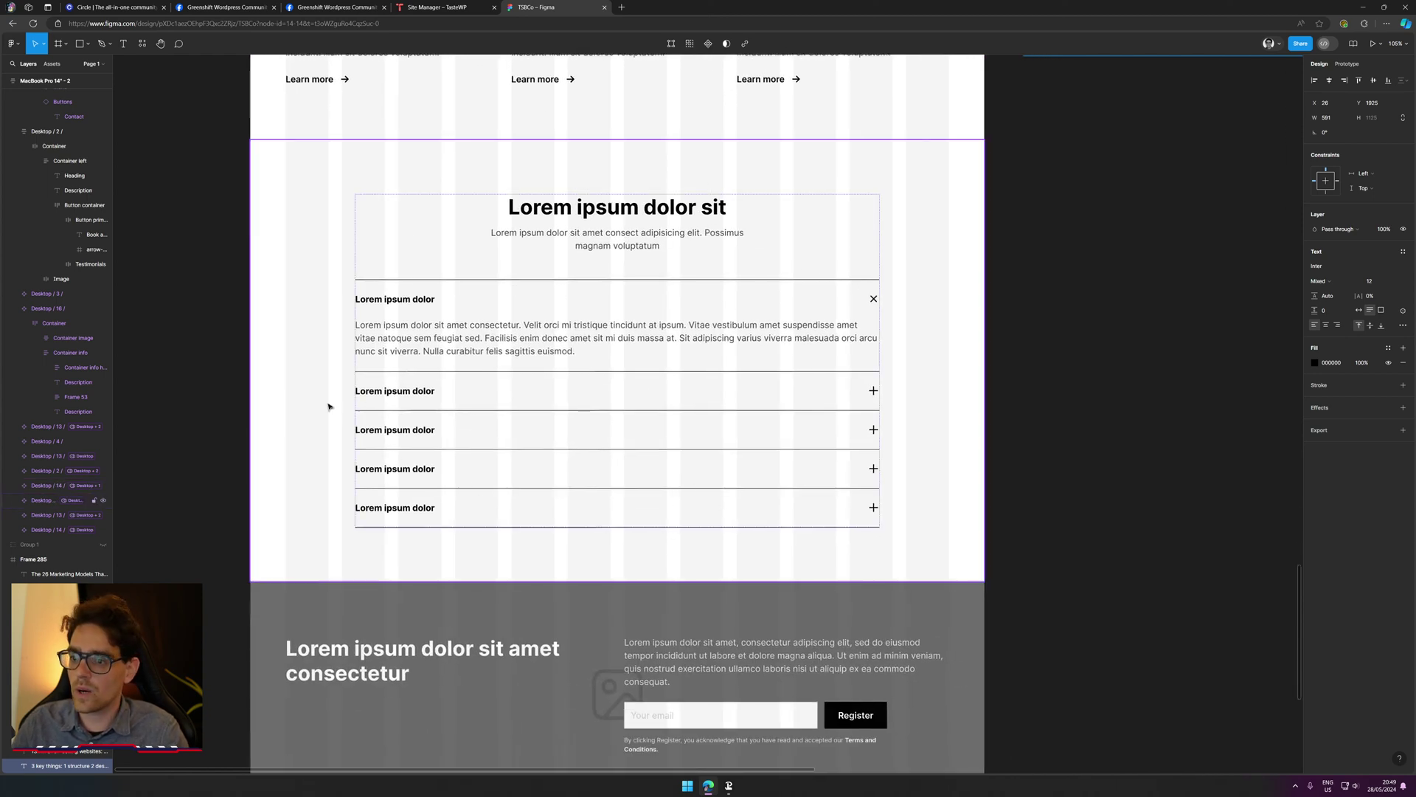
pyautogui.scroll(-4, 759, 538)
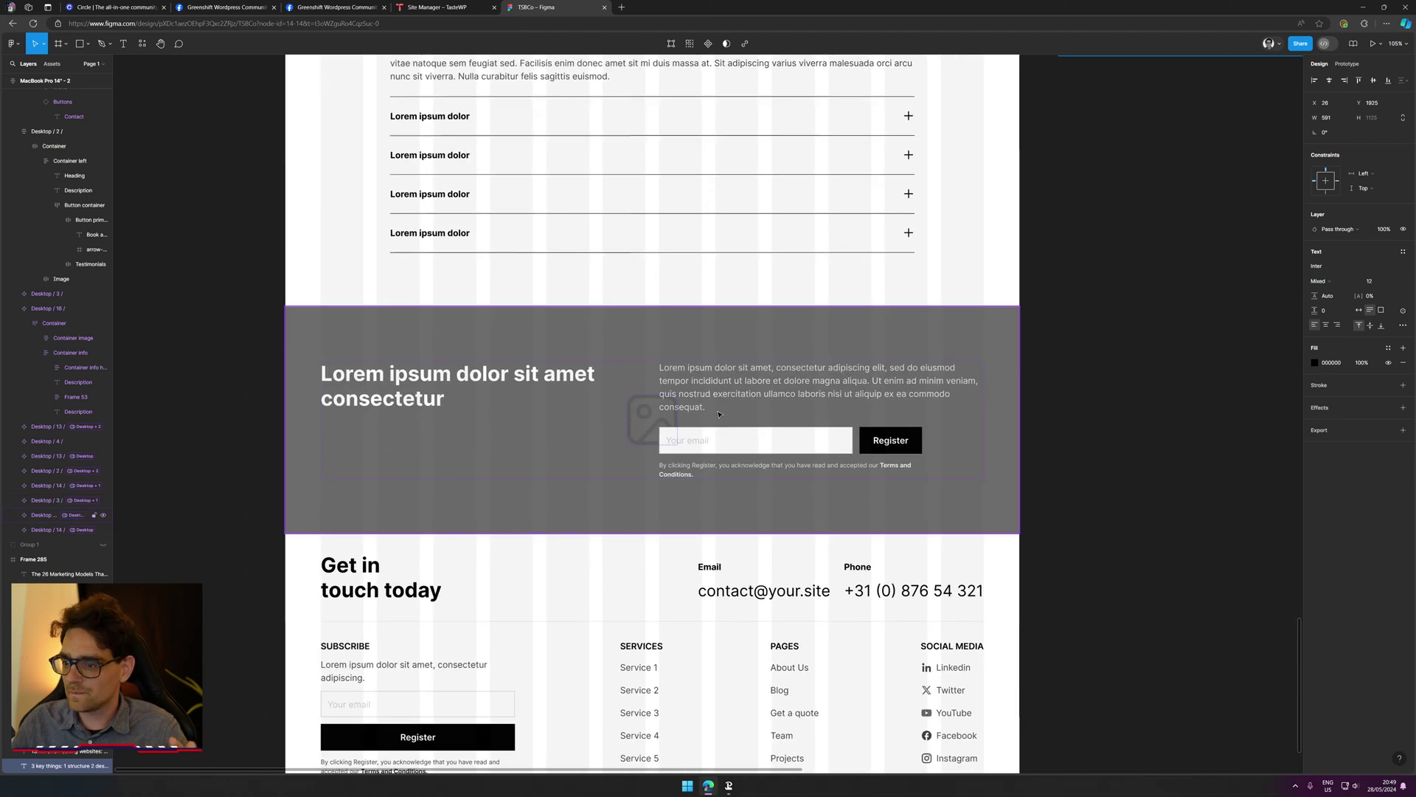
pyautogui.click(760, 446)
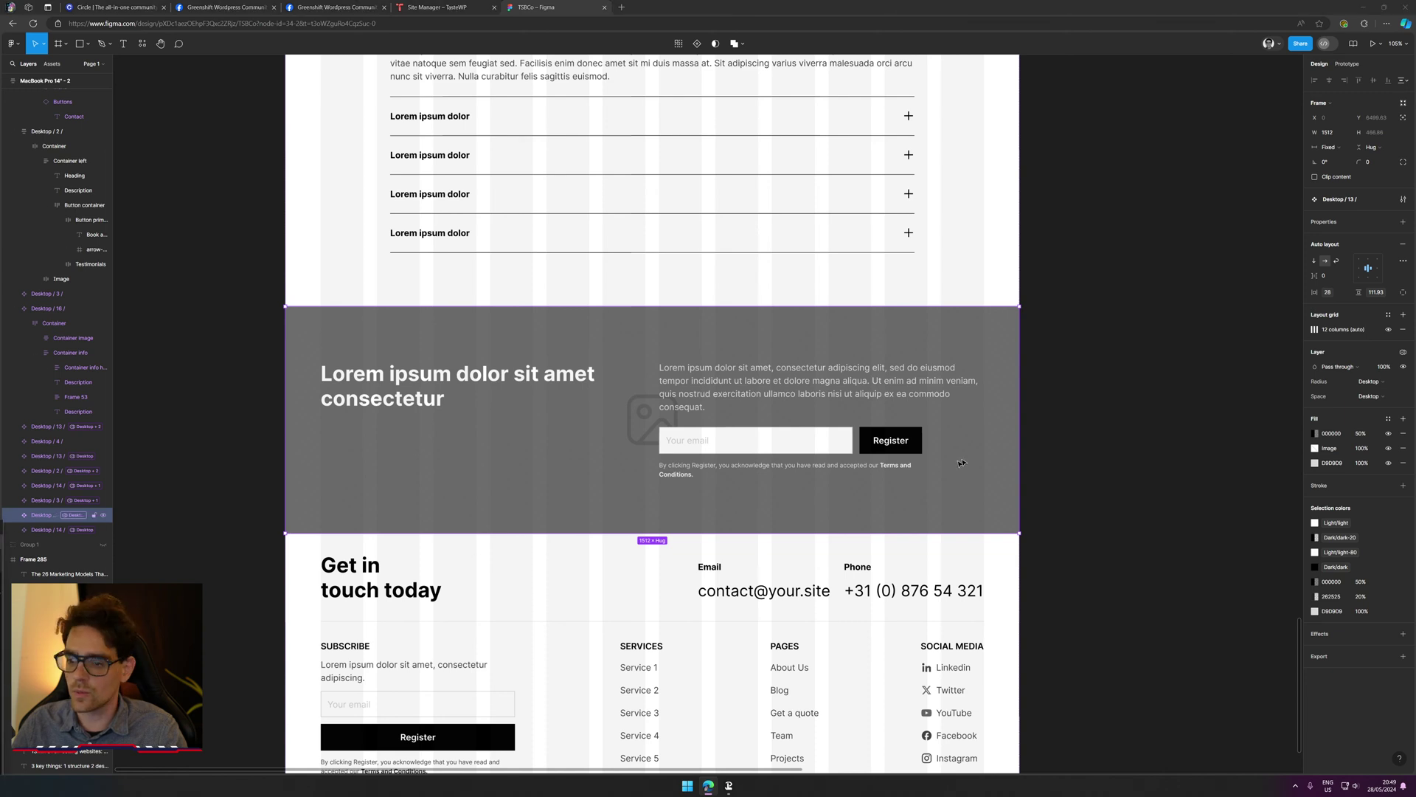
# Step: Review the "Get in touch today" footer, then look back over the wireframe sections from the FAQ up to the credibility logos
pyautogui.scroll(-5, 892, 487)
pyautogui.hscroll(2, 893, 487)
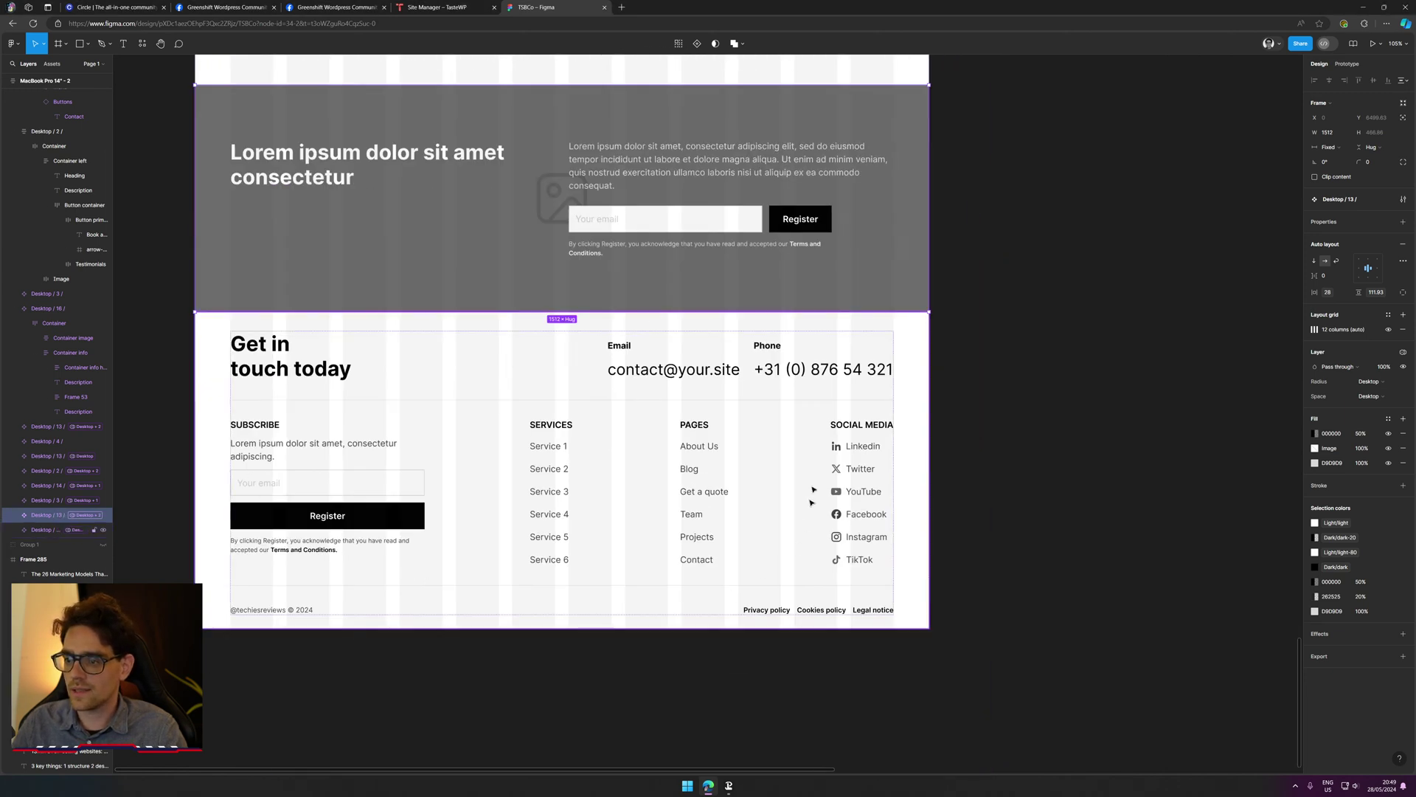
pyautogui.click(1042, 374)
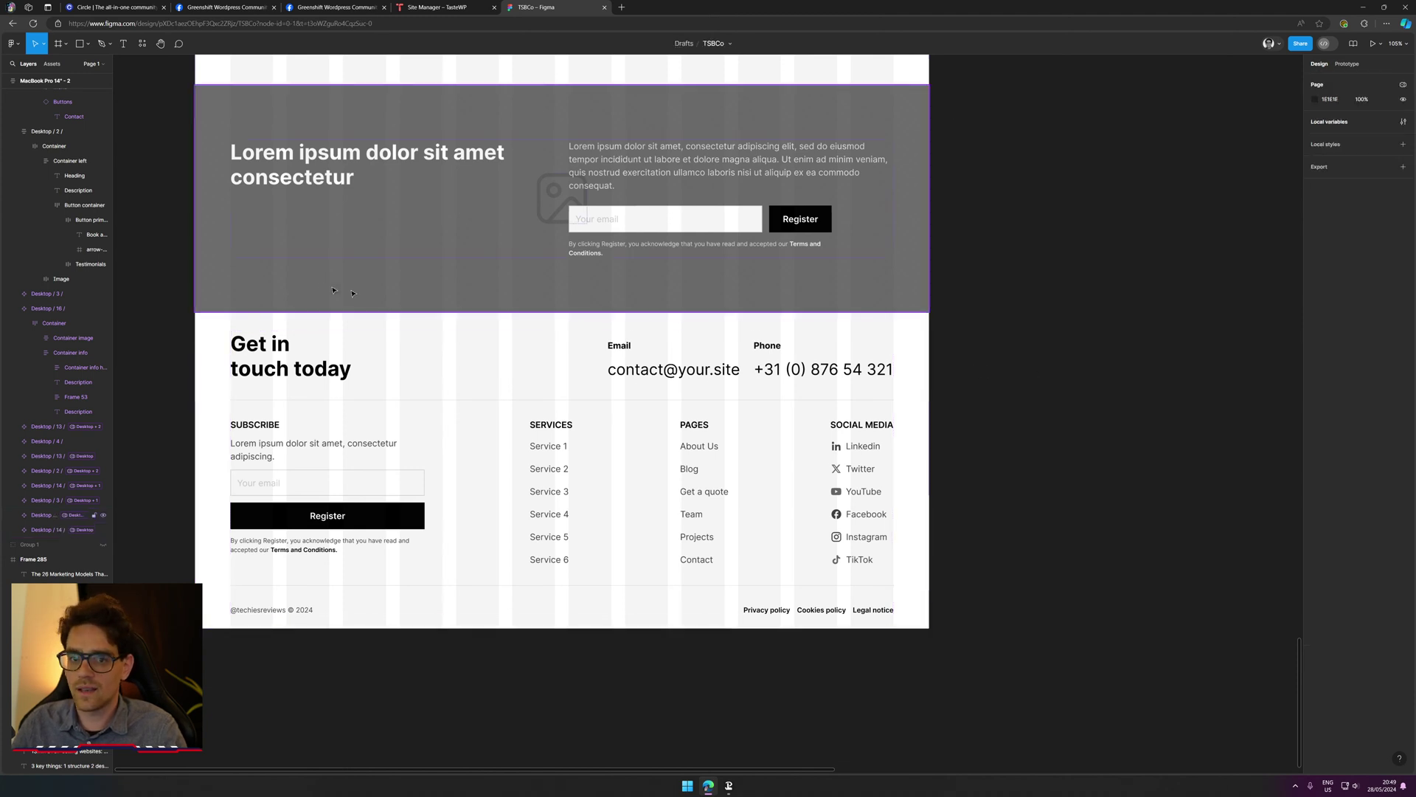
pyautogui.keyDown('ctrl'); pyautogui.scroll(-3, 933, 302); pyautogui.keyUp('ctrl')
pyautogui.scroll(15, 961, 323)
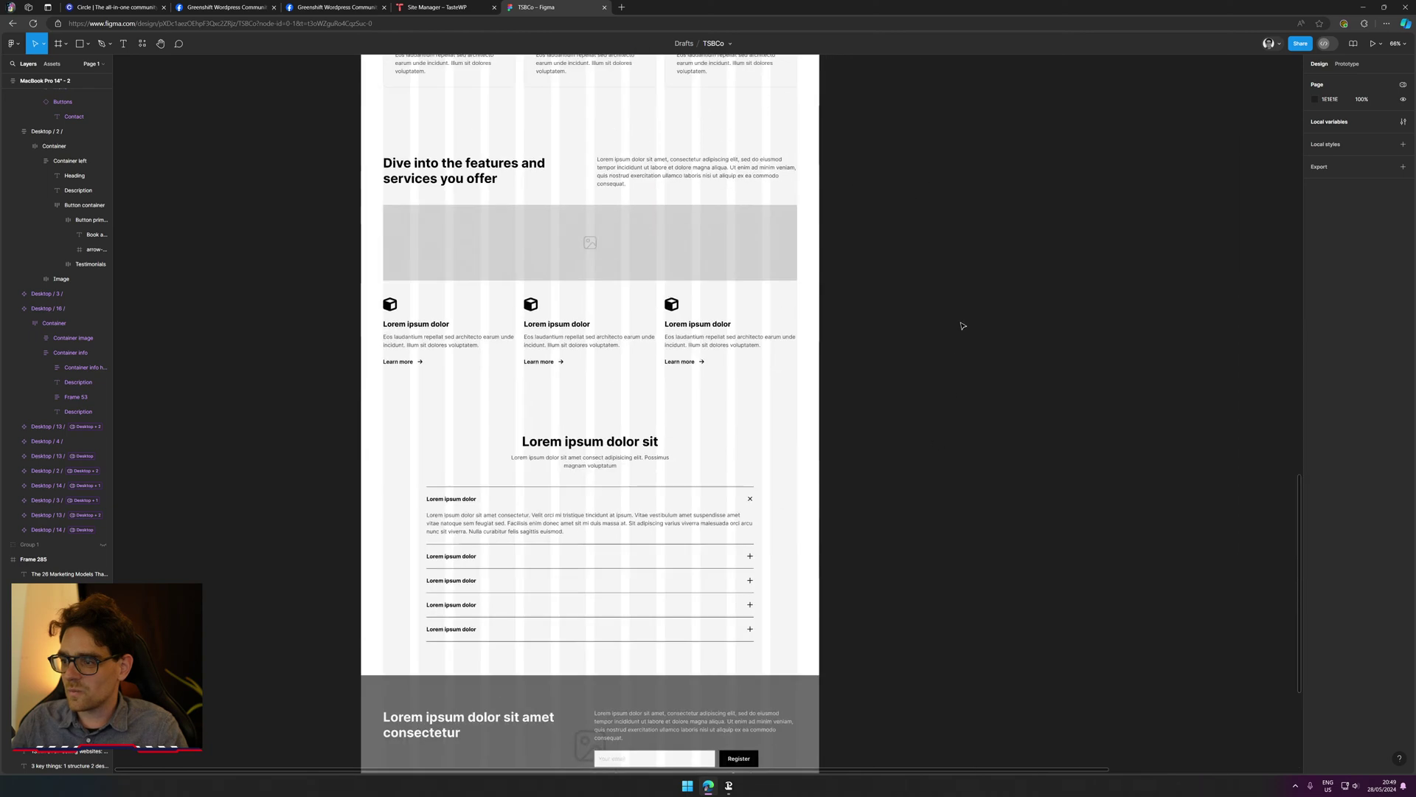
pyautogui.scroll(2, 708, 413)
pyautogui.scroll(-10, 1024, 130)
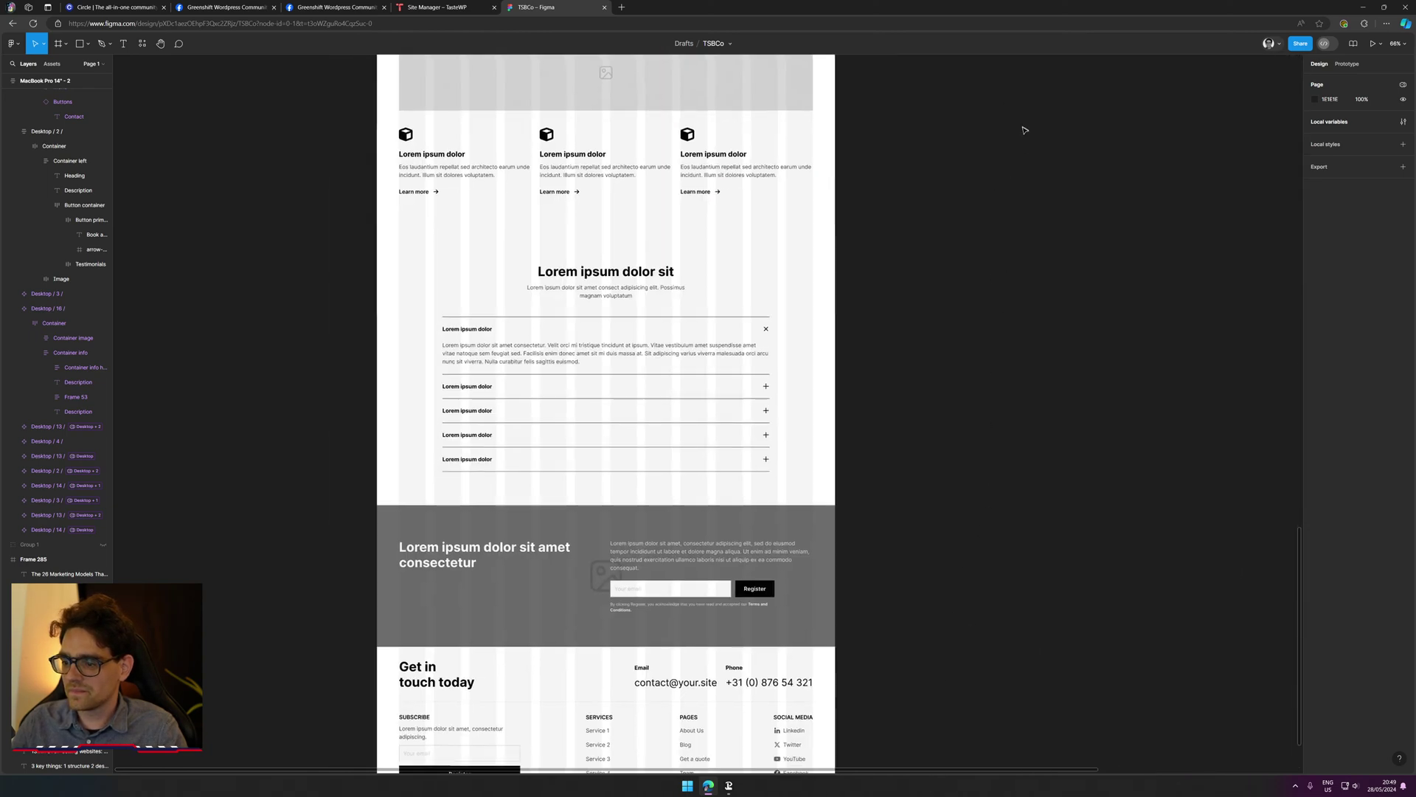
pyautogui.scroll(-4, 1002, 454)
pyautogui.scroll(15, 992, 454)
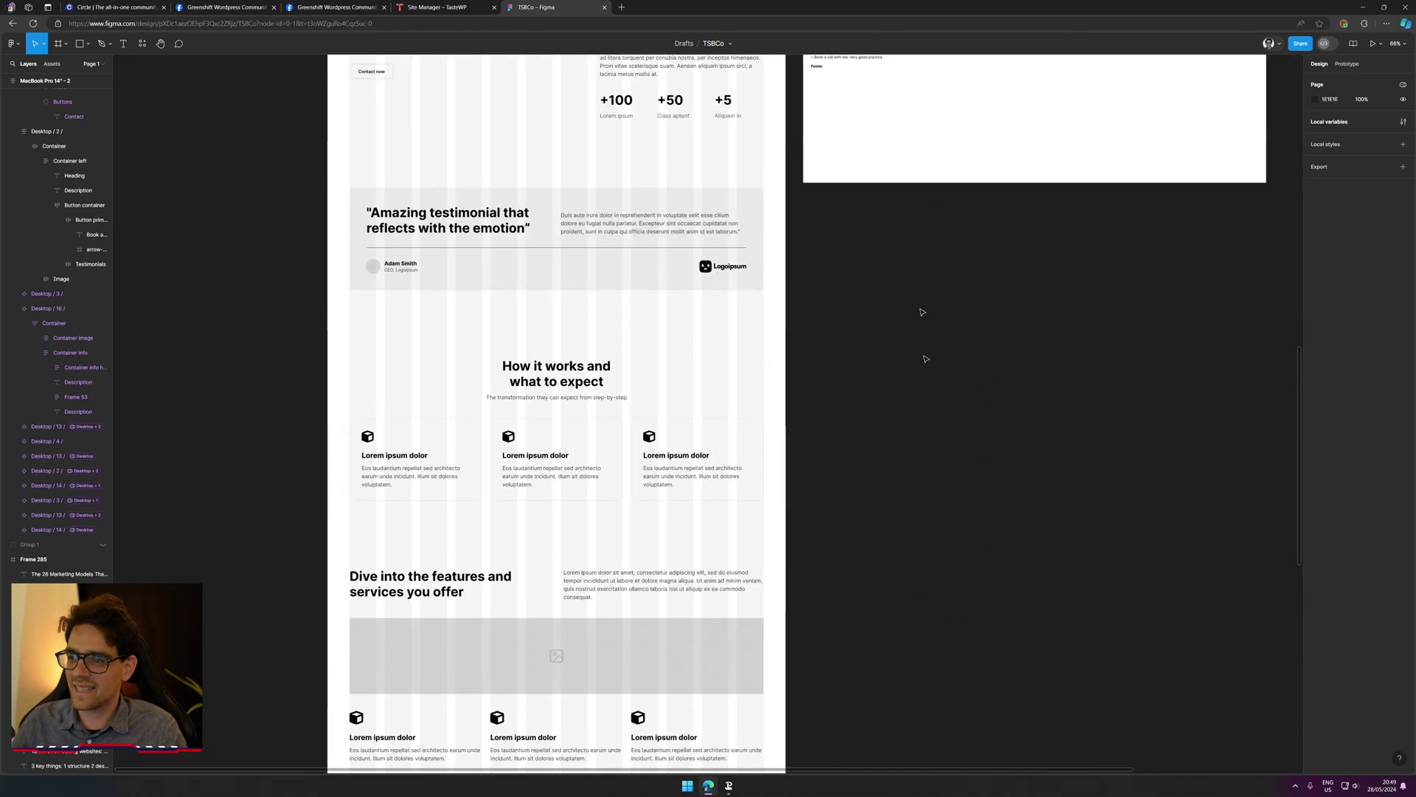
pyautogui.scroll(4, 985, 454)
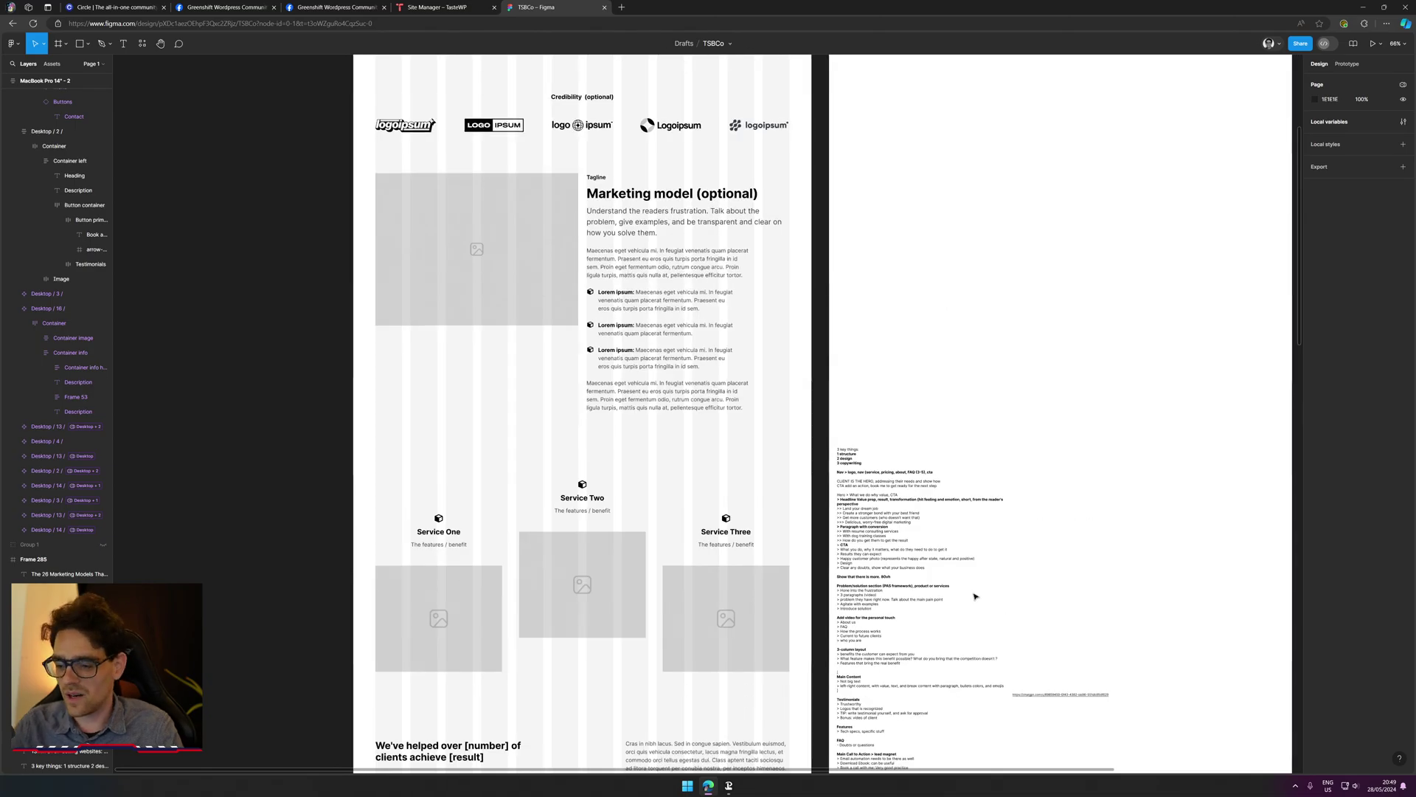
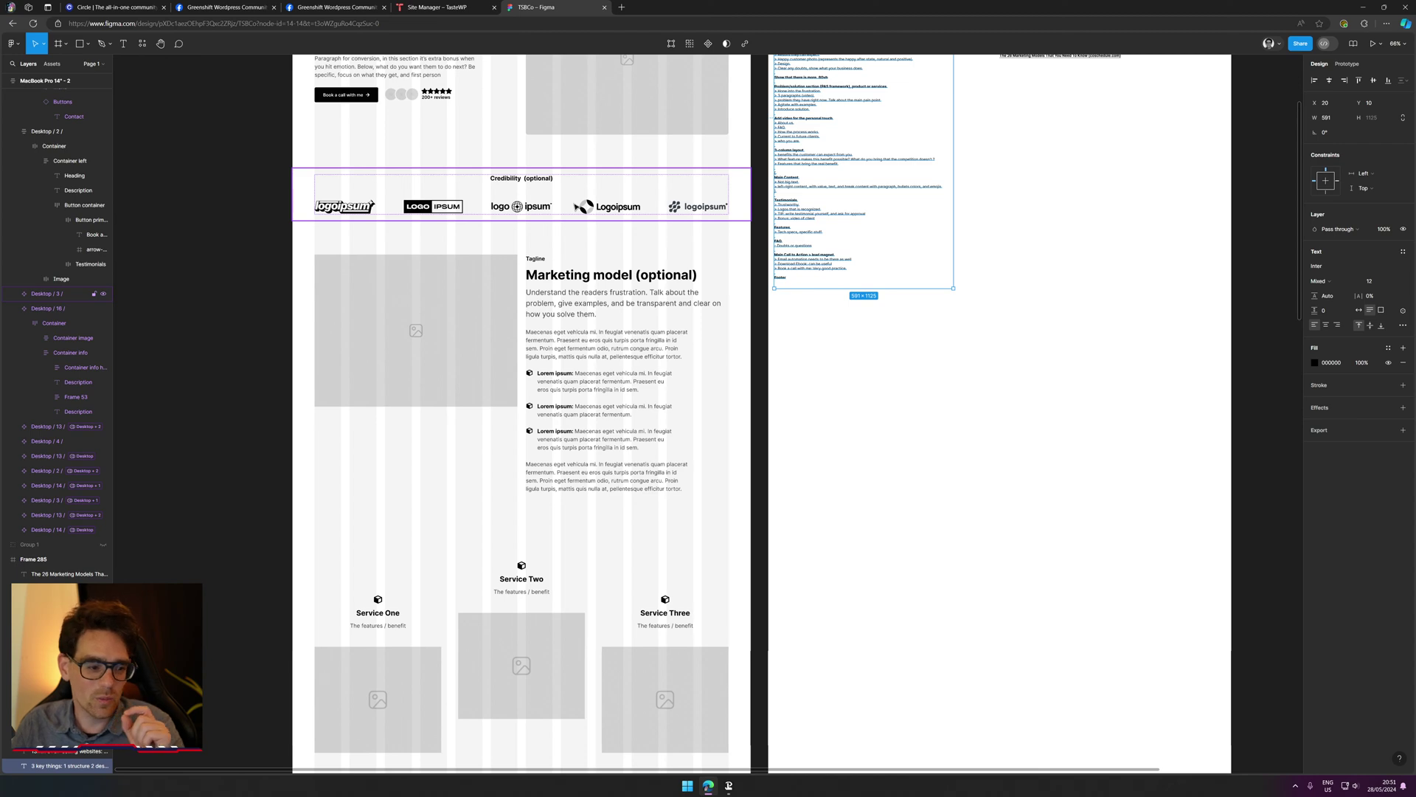
# Step: Move the notes frame so its top edge lines up with the top of the homepage wireframe frame beside it
pyautogui.scroll(3, 815, 367)
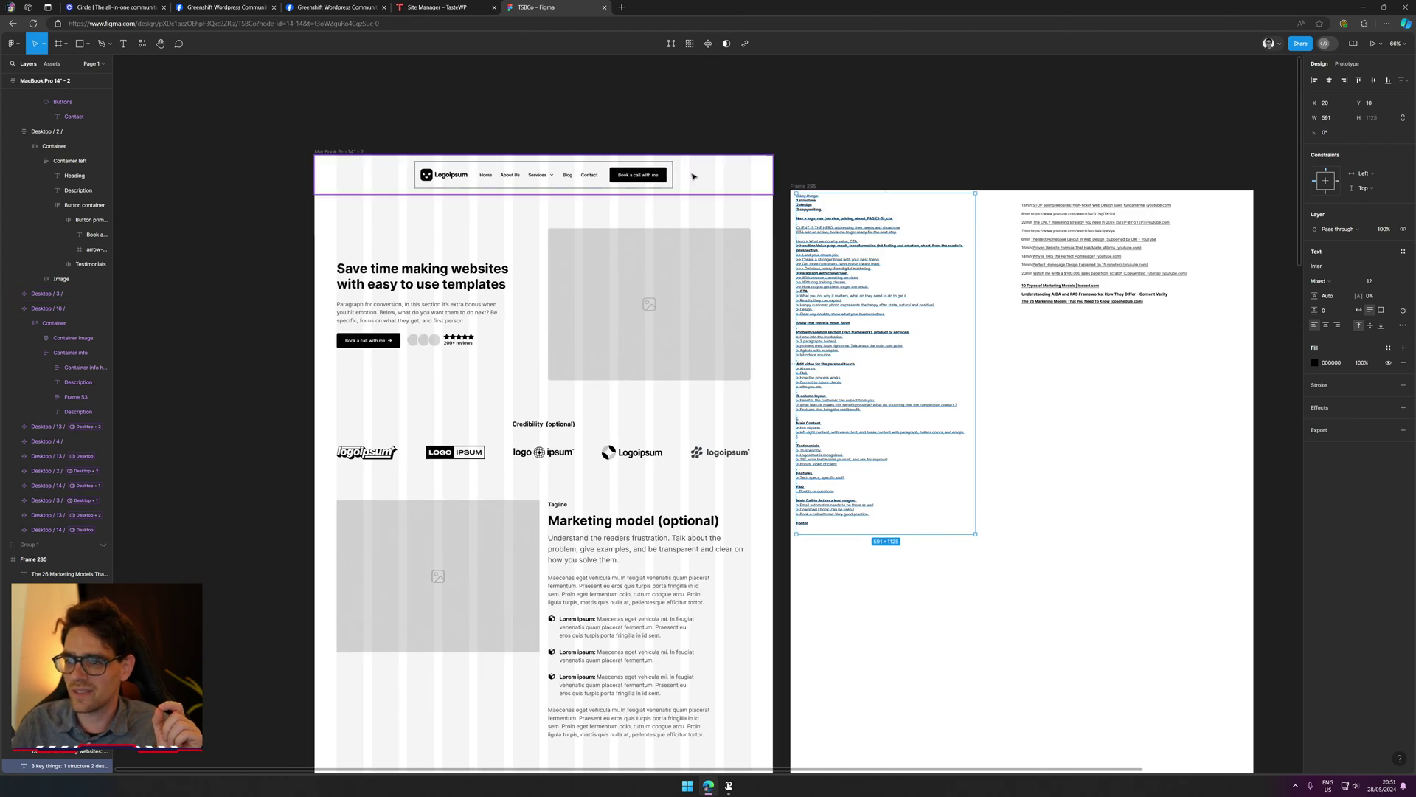
pyautogui.moveTo(816, 188); pyautogui.dragTo(804, 153)
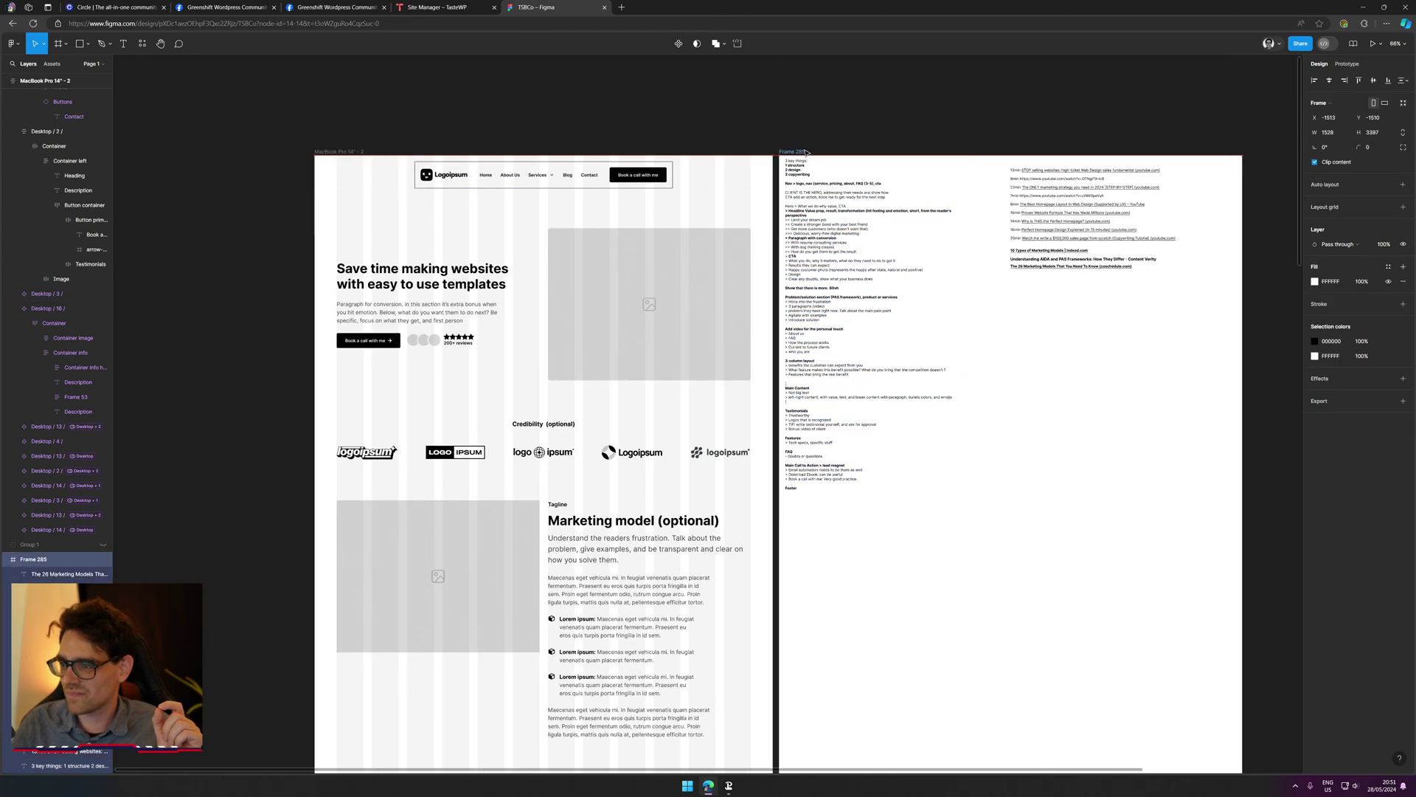
pyautogui.click(816, 135)
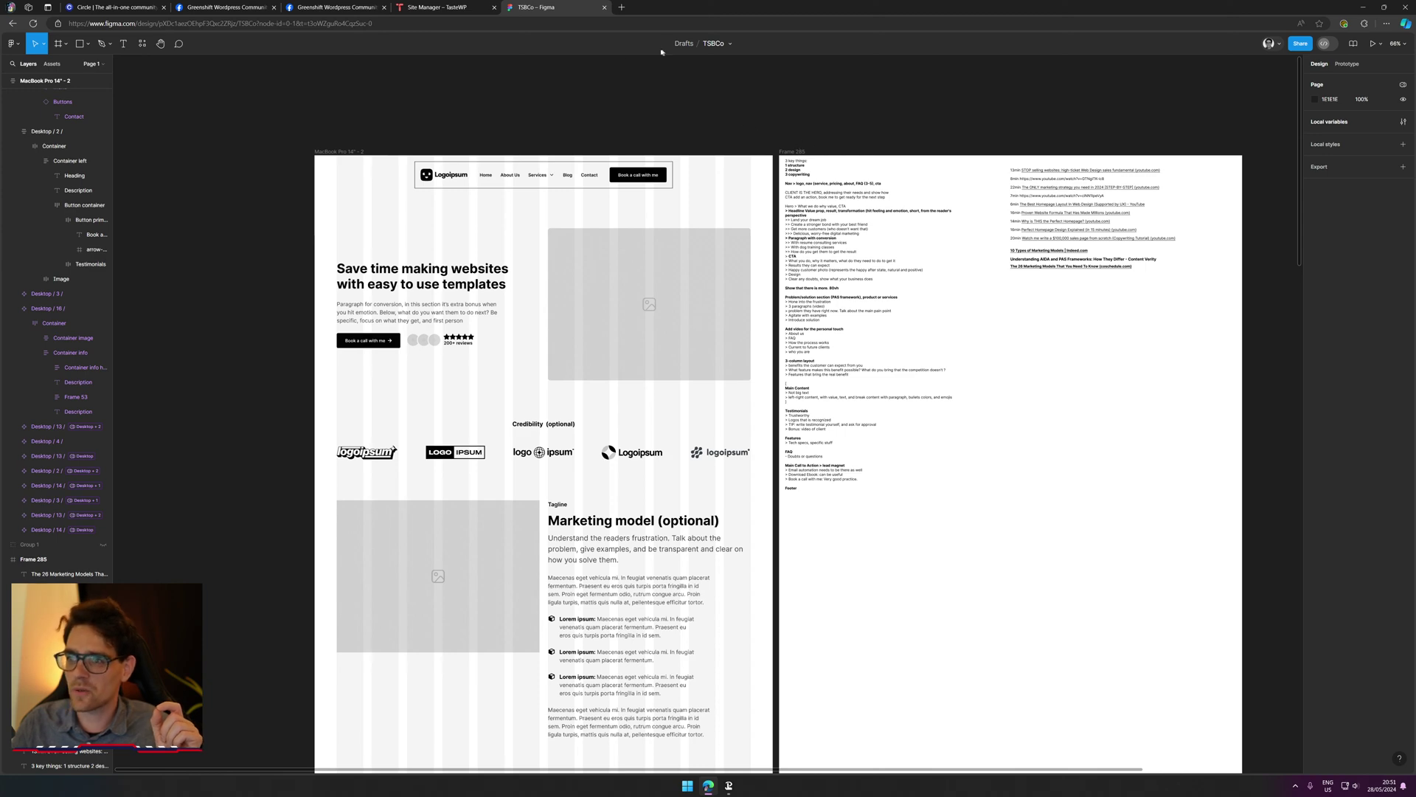
# Step: Switch to the Greenshift Wordpress Community group on Facebook, close its duplicate page and bring the latest update post into view
pyautogui.click(228, 7)
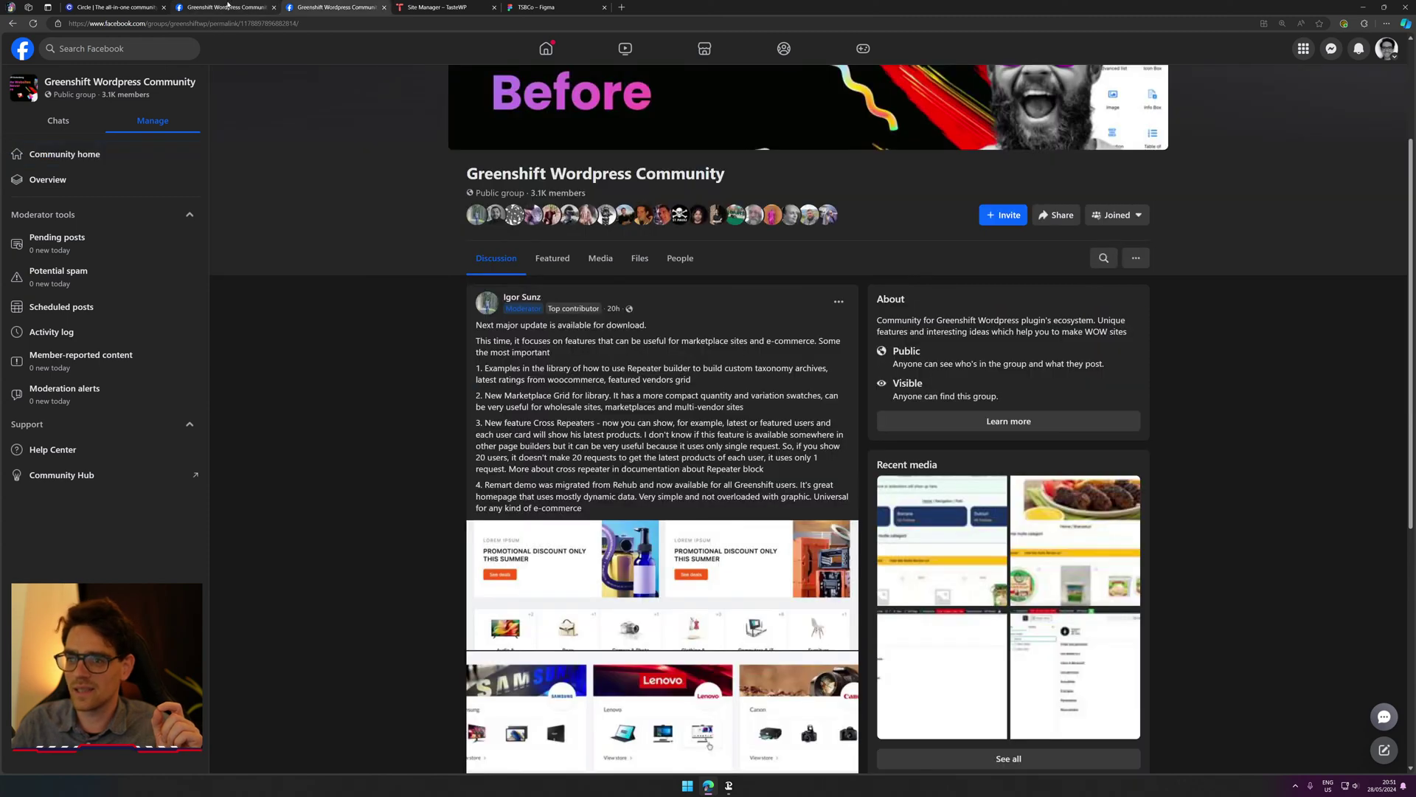
pyautogui.middleClick(228, 3)
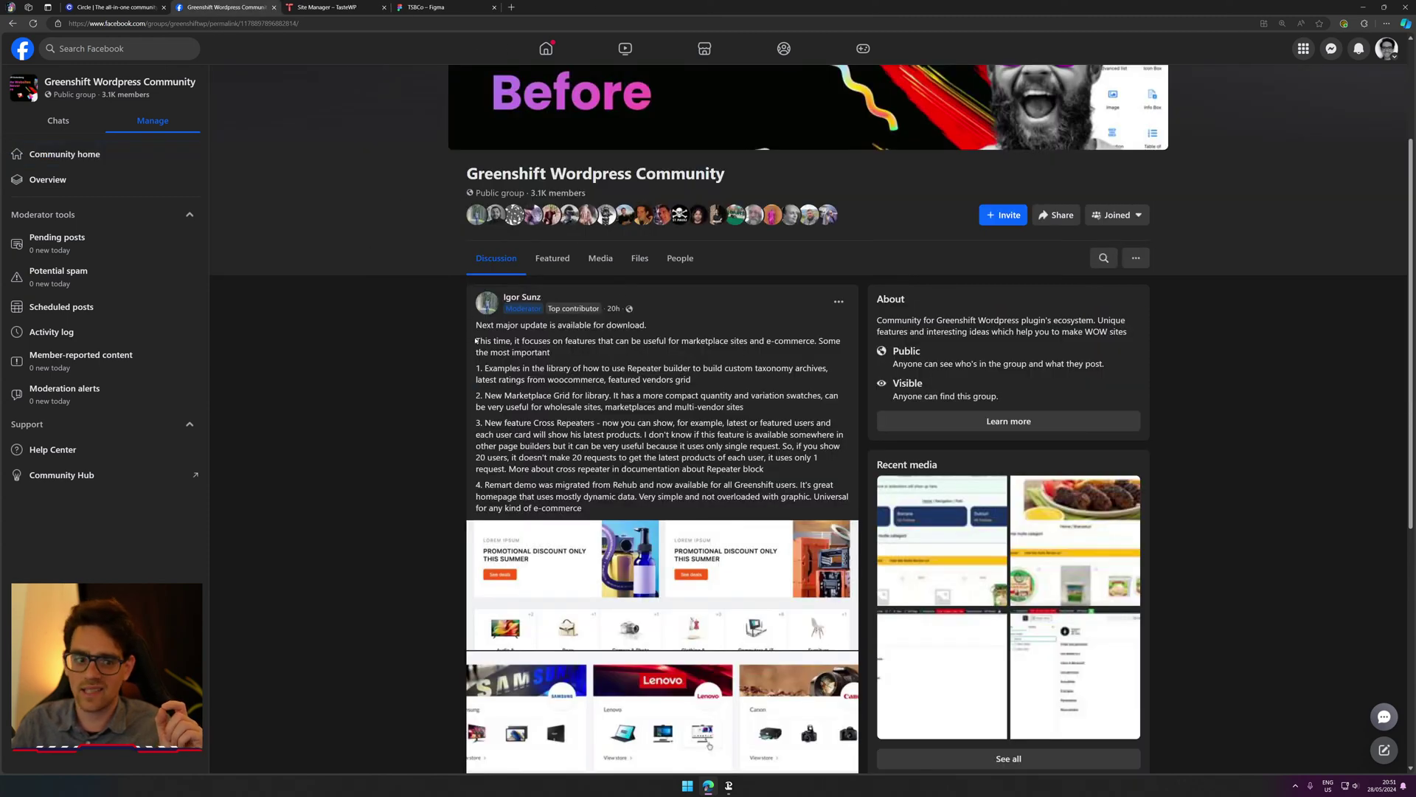
pyautogui.scroll(1, 625, 372)
pyautogui.scroll(-3, 625, 372)
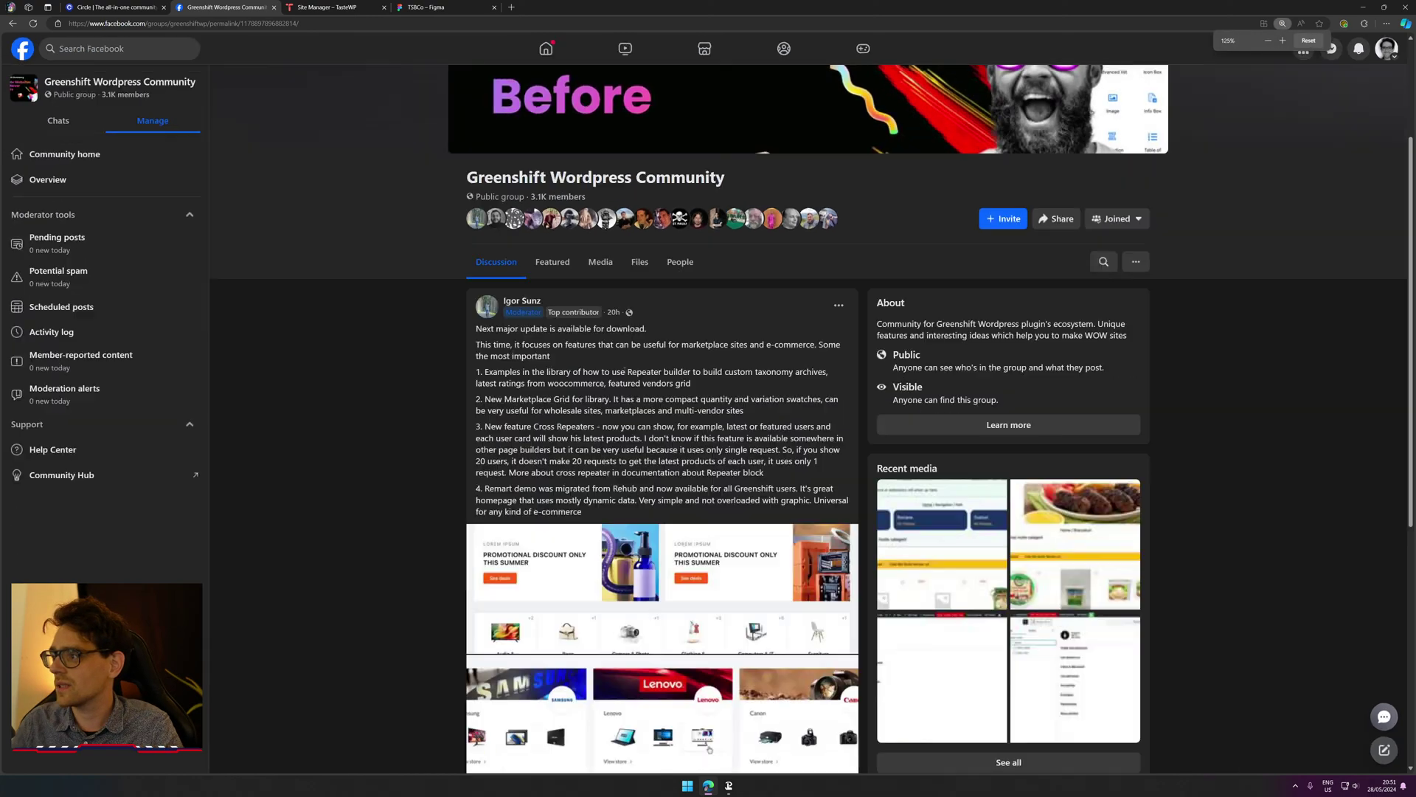
pyautogui.scroll(3, 634, 391)
pyautogui.scroll(1, 642, 407)
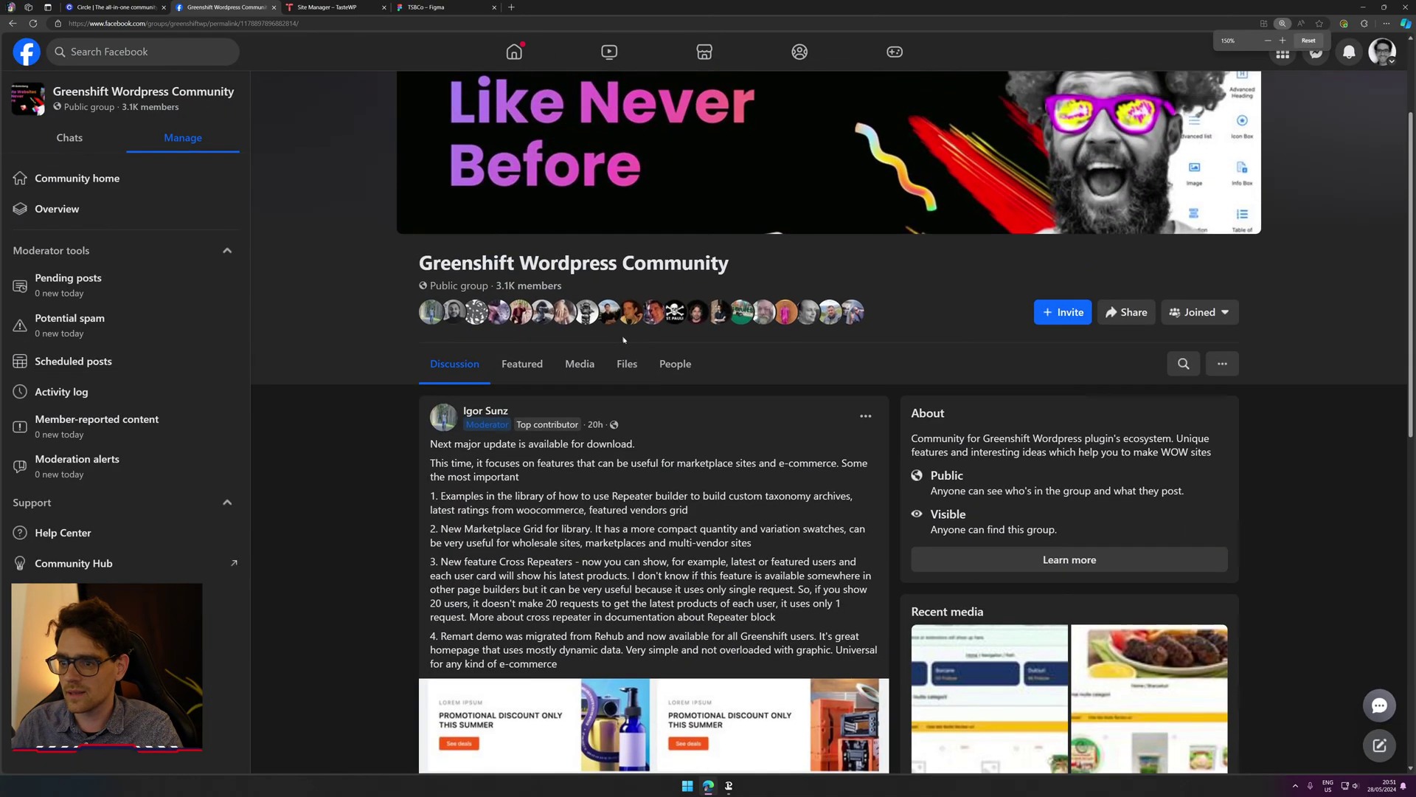
pyautogui.scroll(-2, 653, 380)
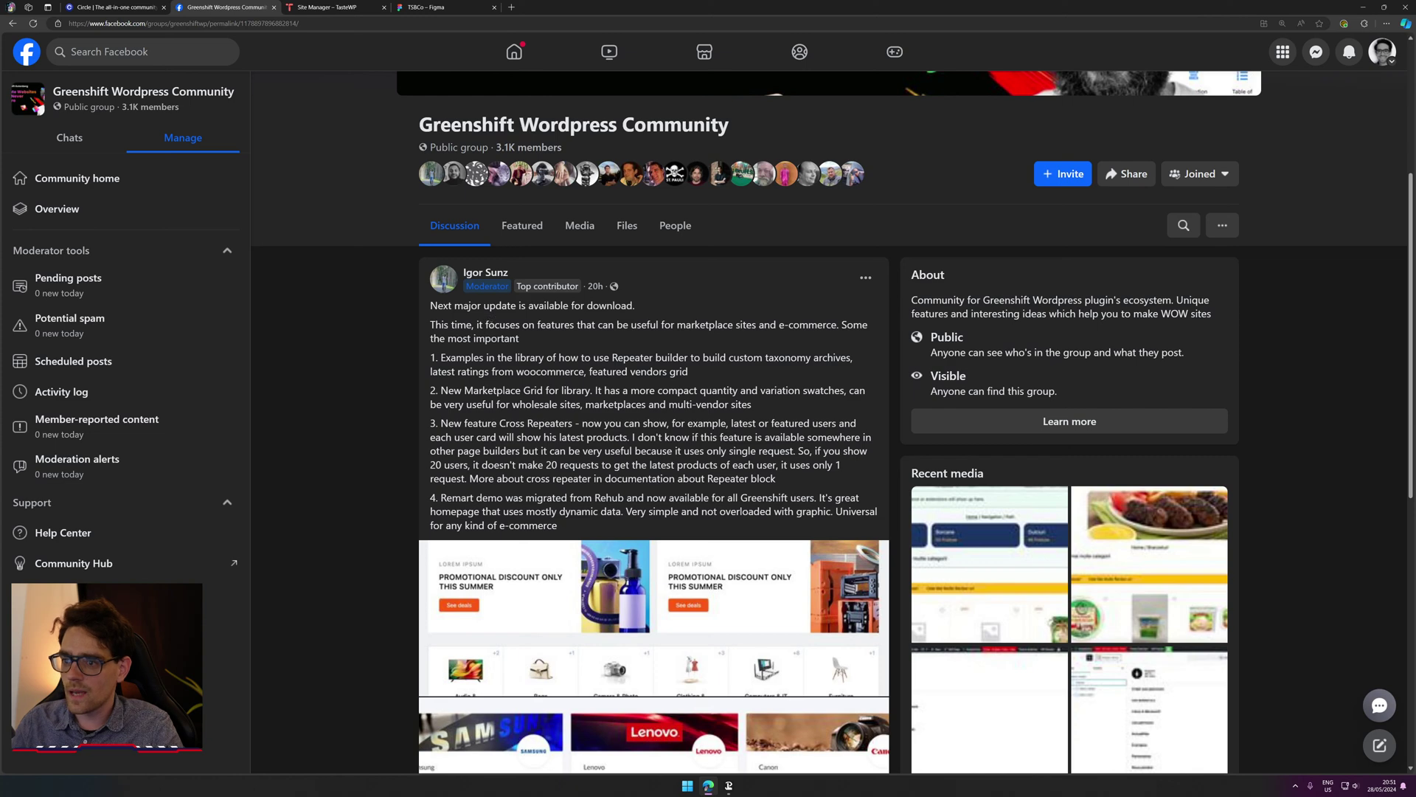
# Step: Read the update post's introduction and its points on Repeater builder library examples and the new Marketplace Grid
pyautogui.moveTo(434, 325); pyautogui.dragTo(615, 326)
pyautogui.click(542, 326)
pyautogui.scroll(-2, 721, 389)
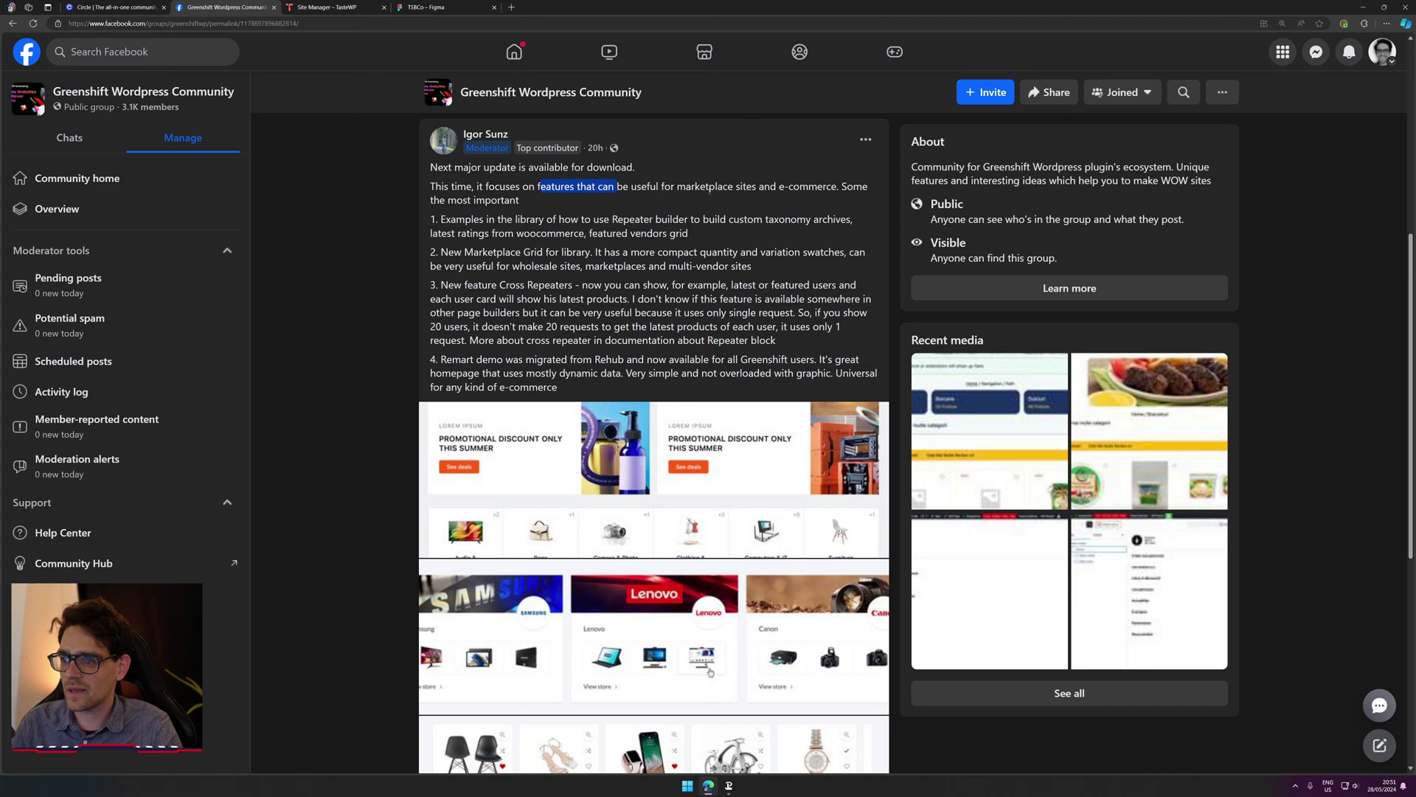
pyautogui.click(715, 197)
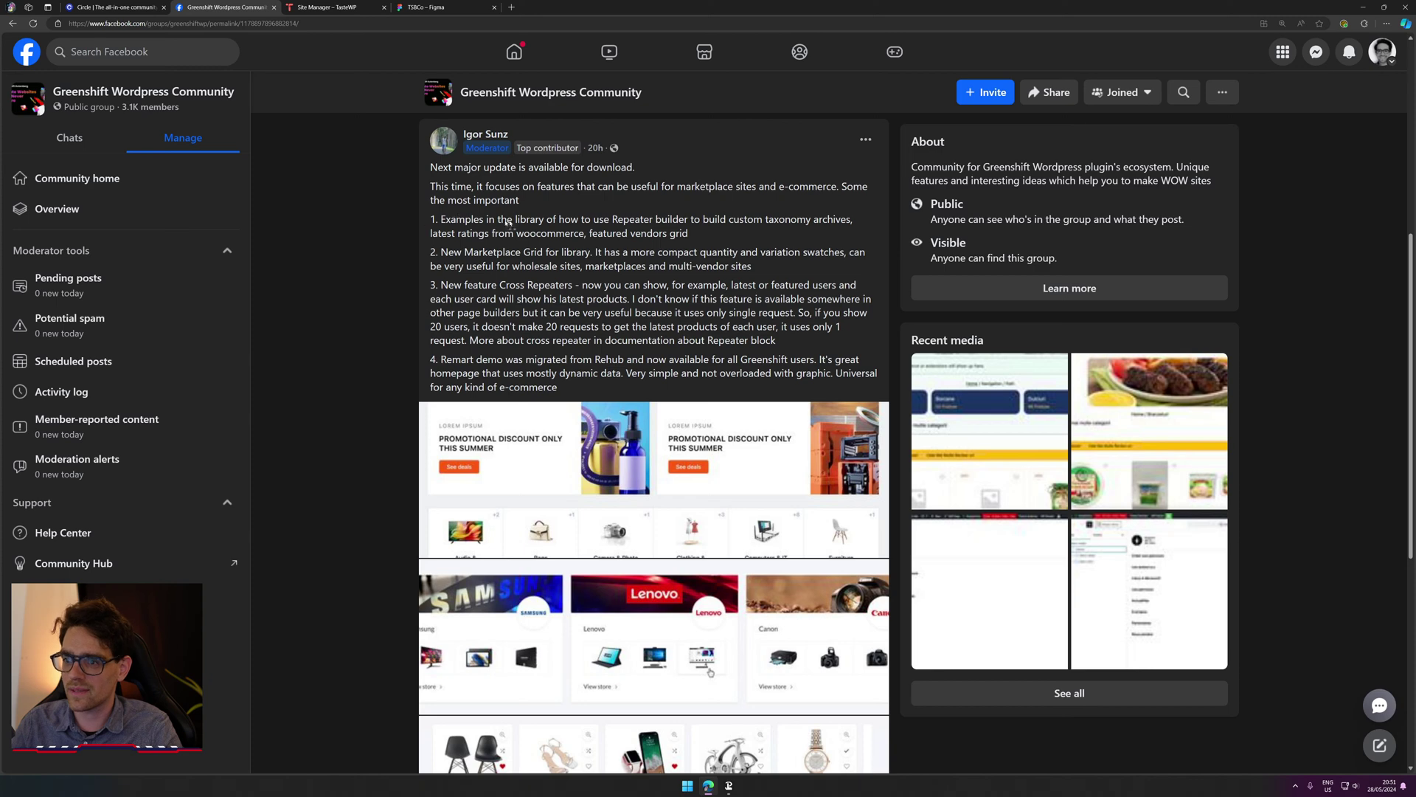
pyautogui.moveTo(509, 220); pyautogui.dragTo(744, 219)
pyautogui.click(672, 221)
pyautogui.click(744, 220)
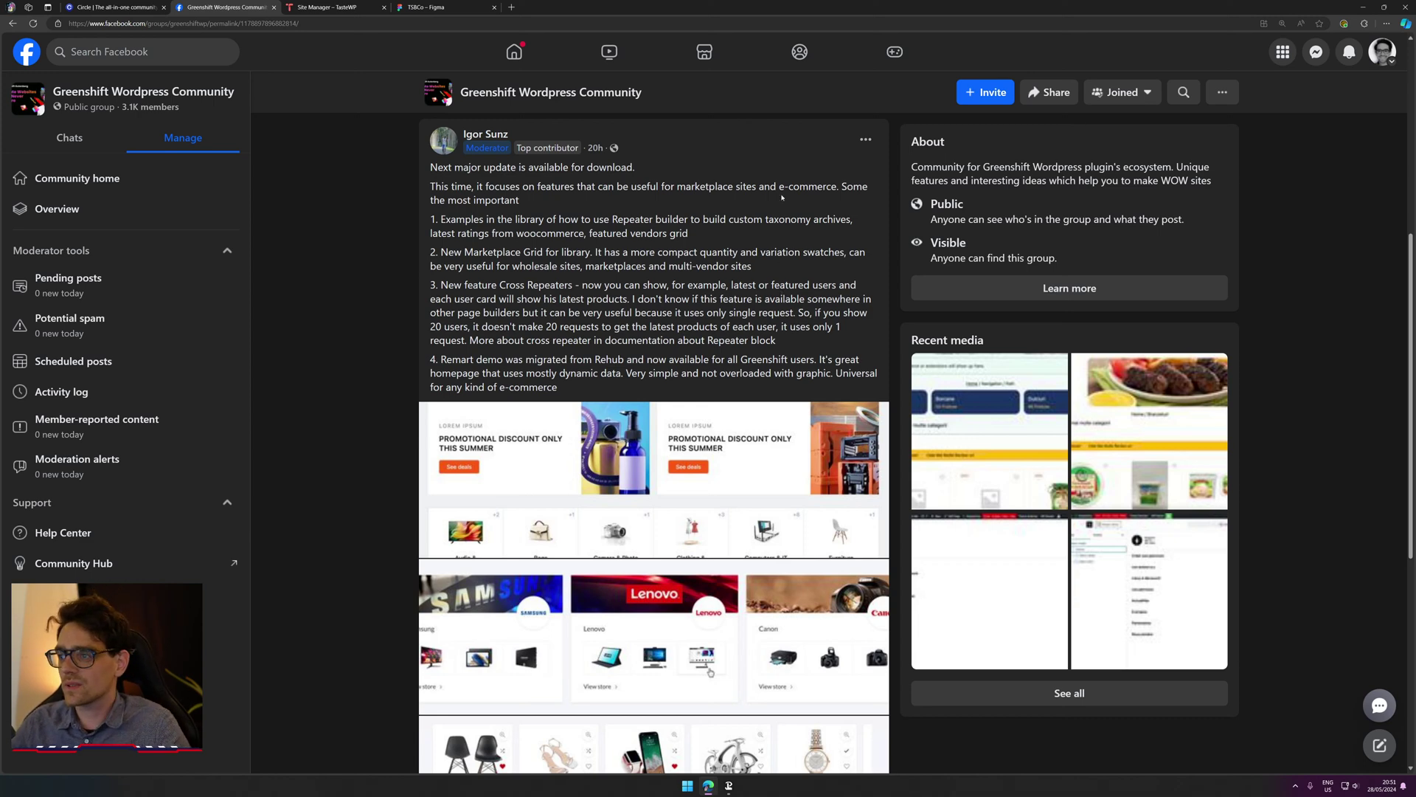
pyautogui.moveTo(441, 220); pyautogui.dragTo(566, 233)
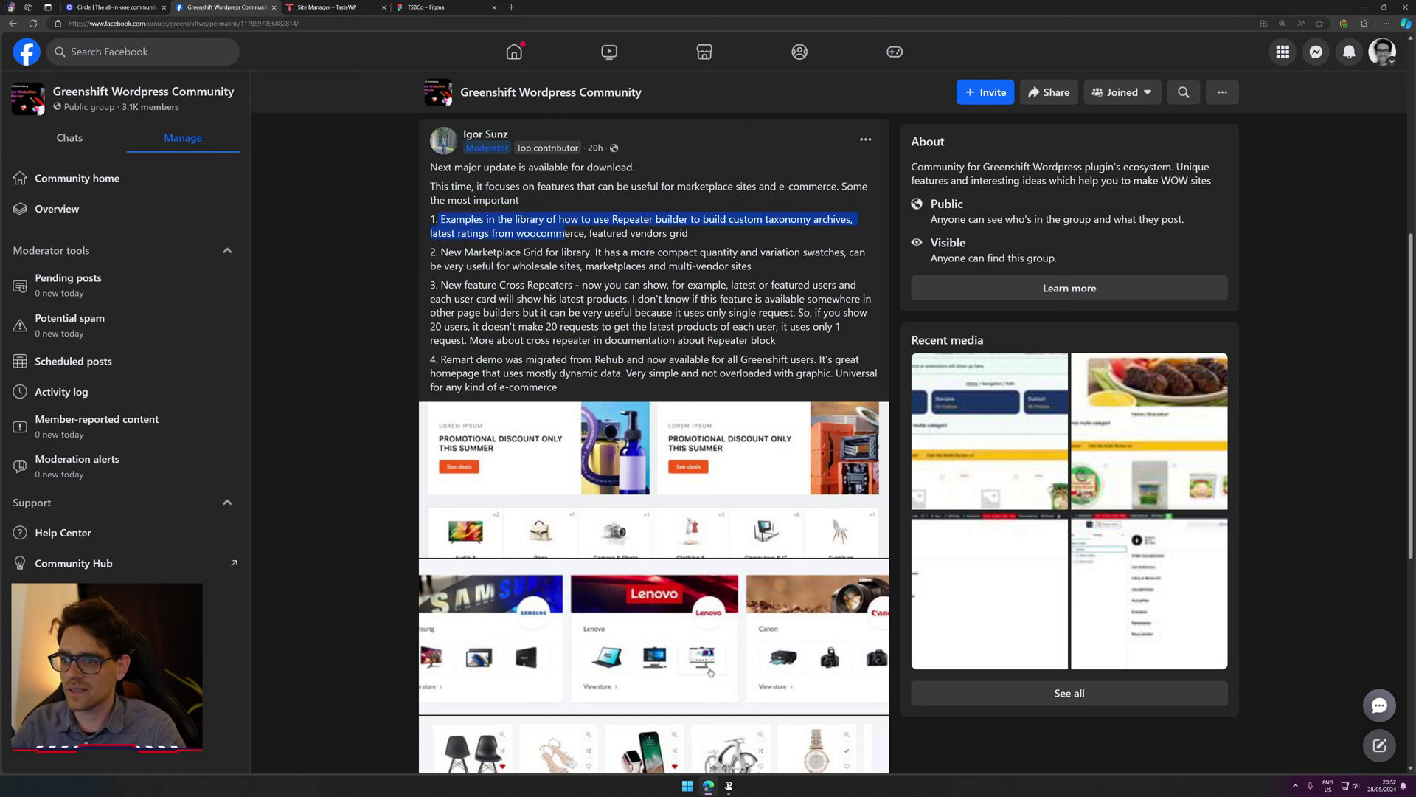
pyautogui.moveTo(449, 252); pyautogui.dragTo(560, 265)
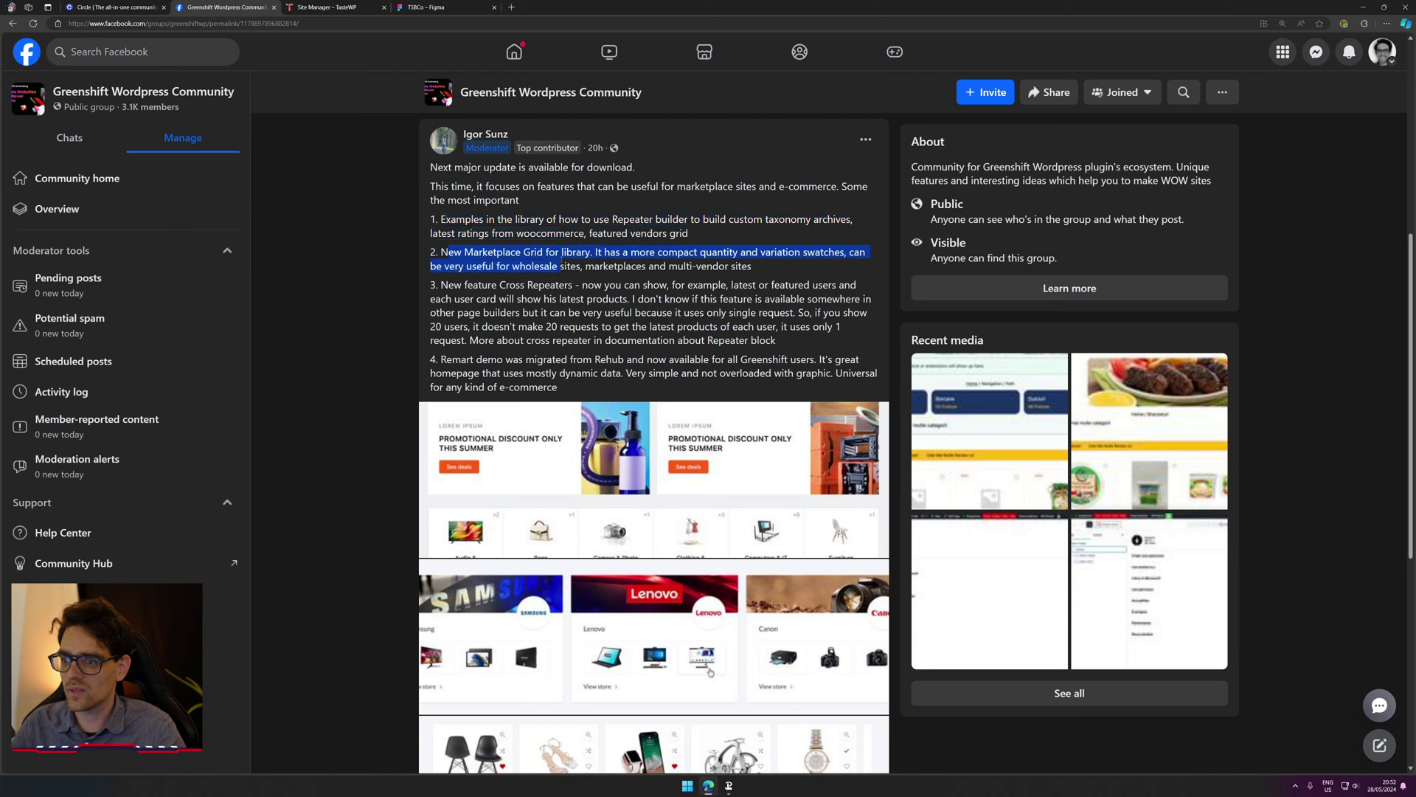
pyautogui.click(711, 671)
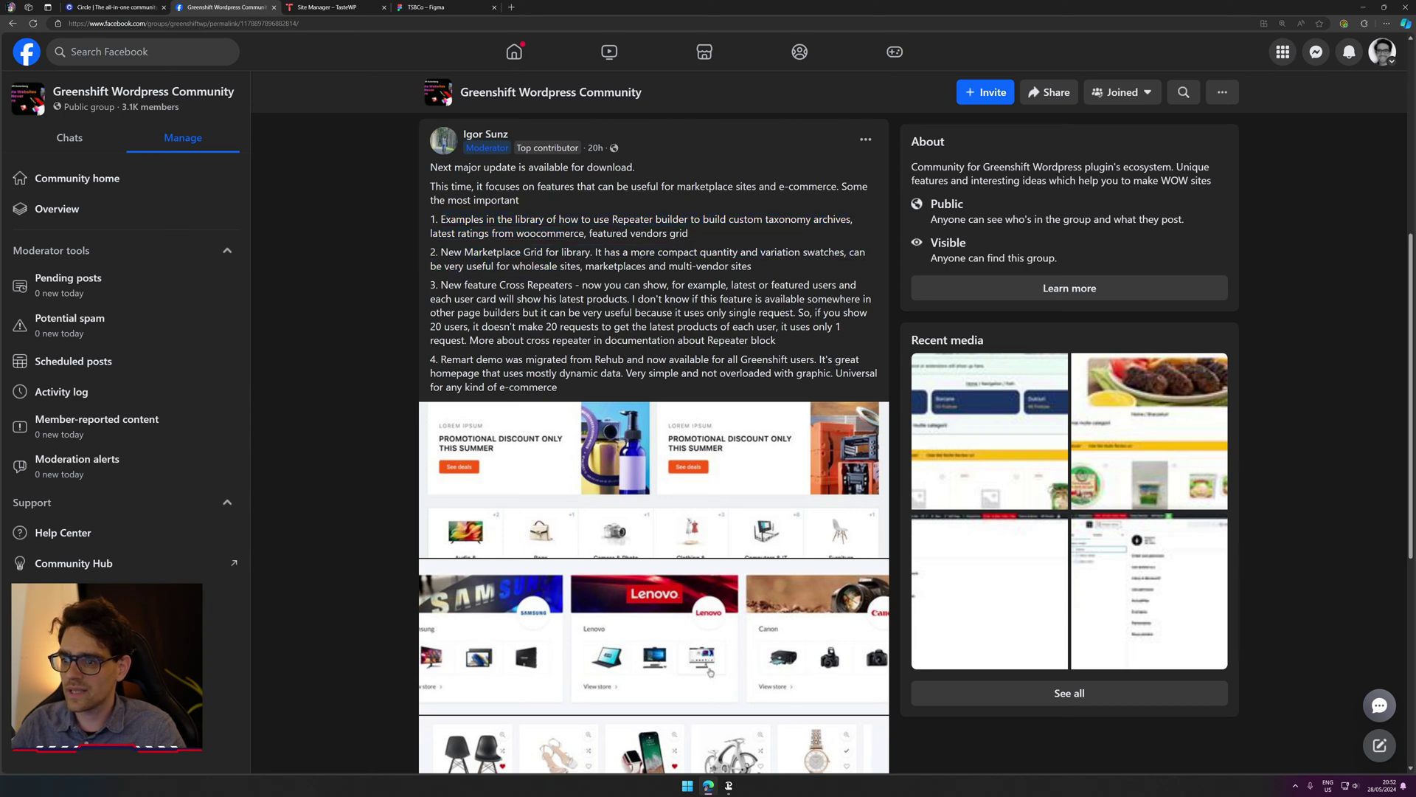
# Step: Read the update post's points on the Cross Repeaters feature and the Remart demo migrated from Rehub
pyautogui.moveTo(466, 287); pyautogui.dragTo(551, 287)
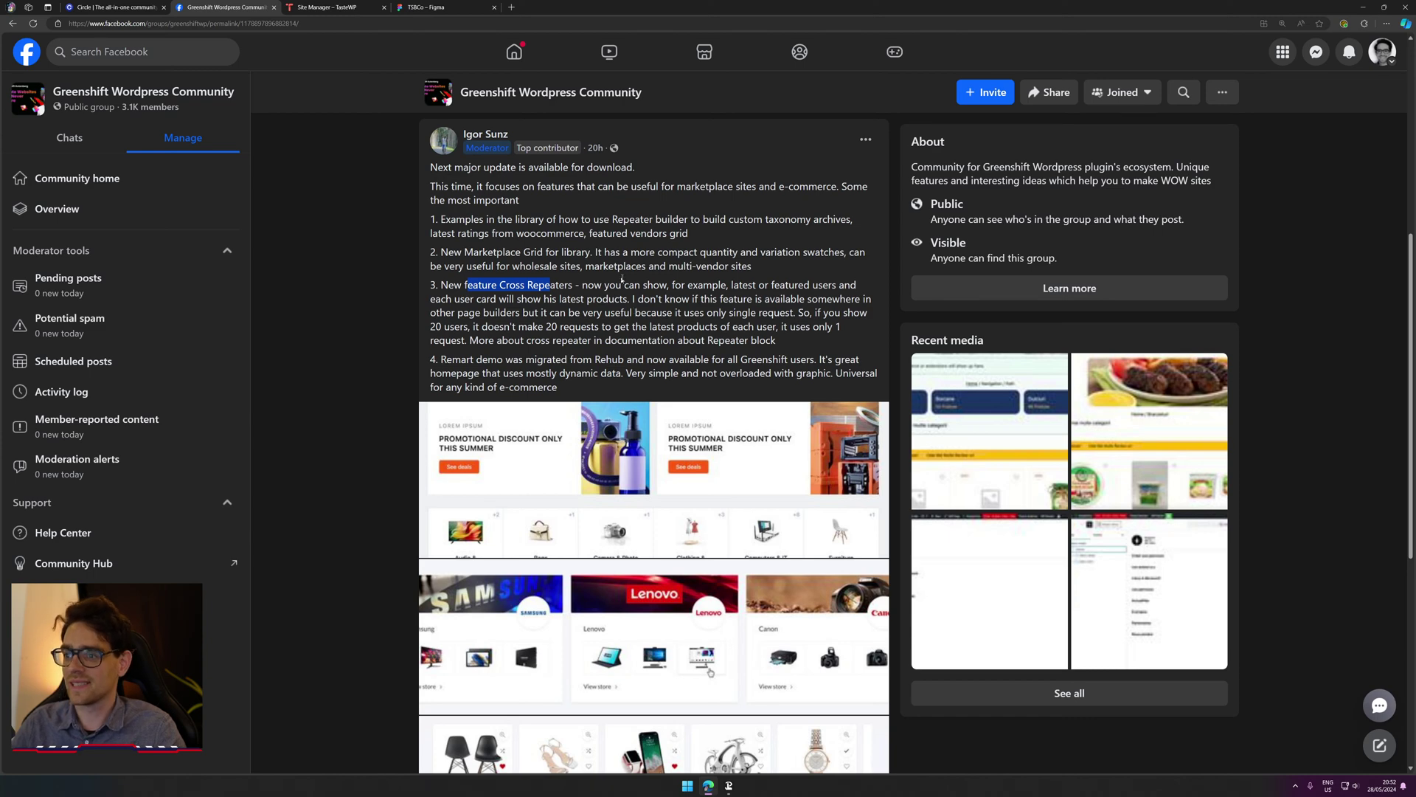
pyautogui.moveTo(623, 285); pyautogui.dragTo(520, 295)
pyautogui.scroll(-1, 758, 307)
pyautogui.click(521, 295)
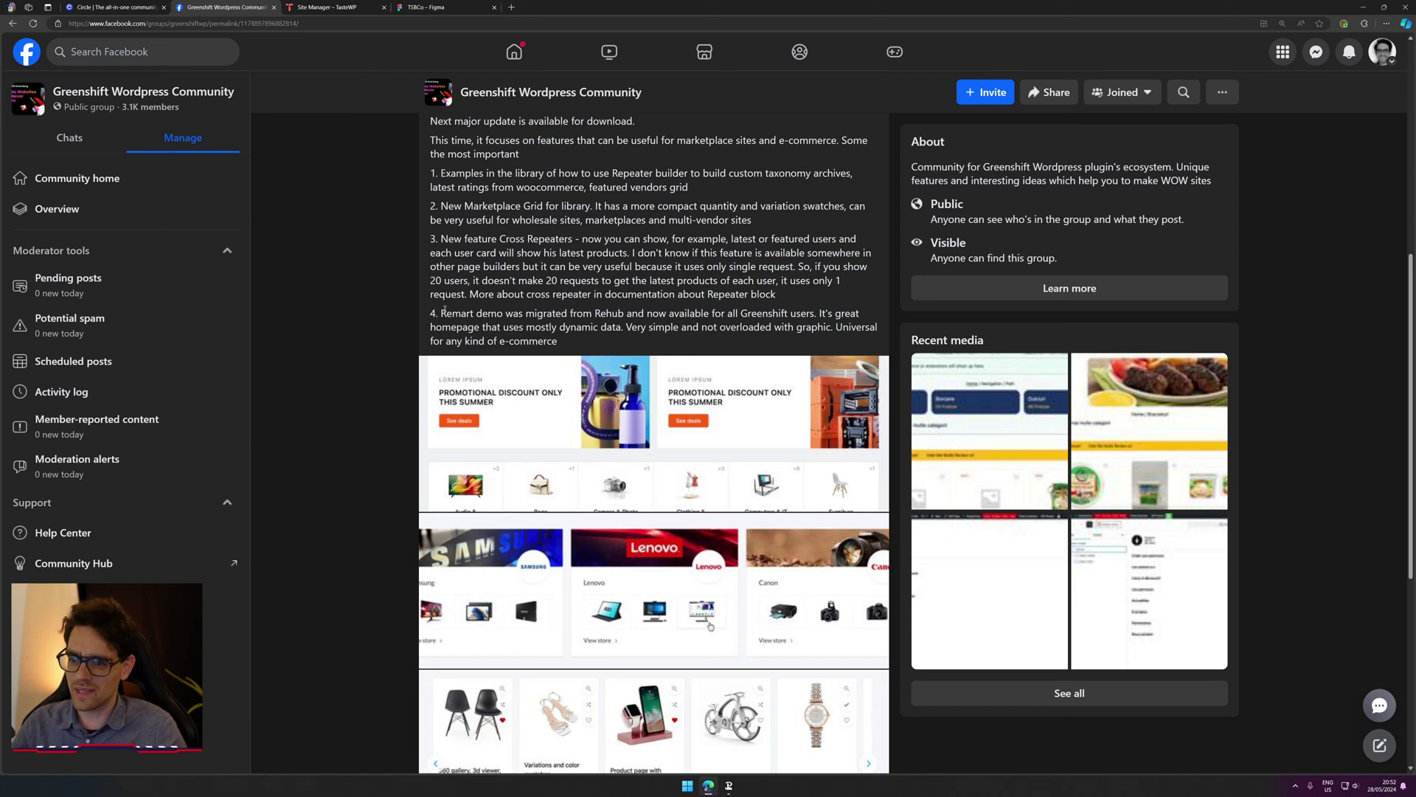
pyautogui.moveTo(441, 313); pyautogui.dragTo(622, 347)
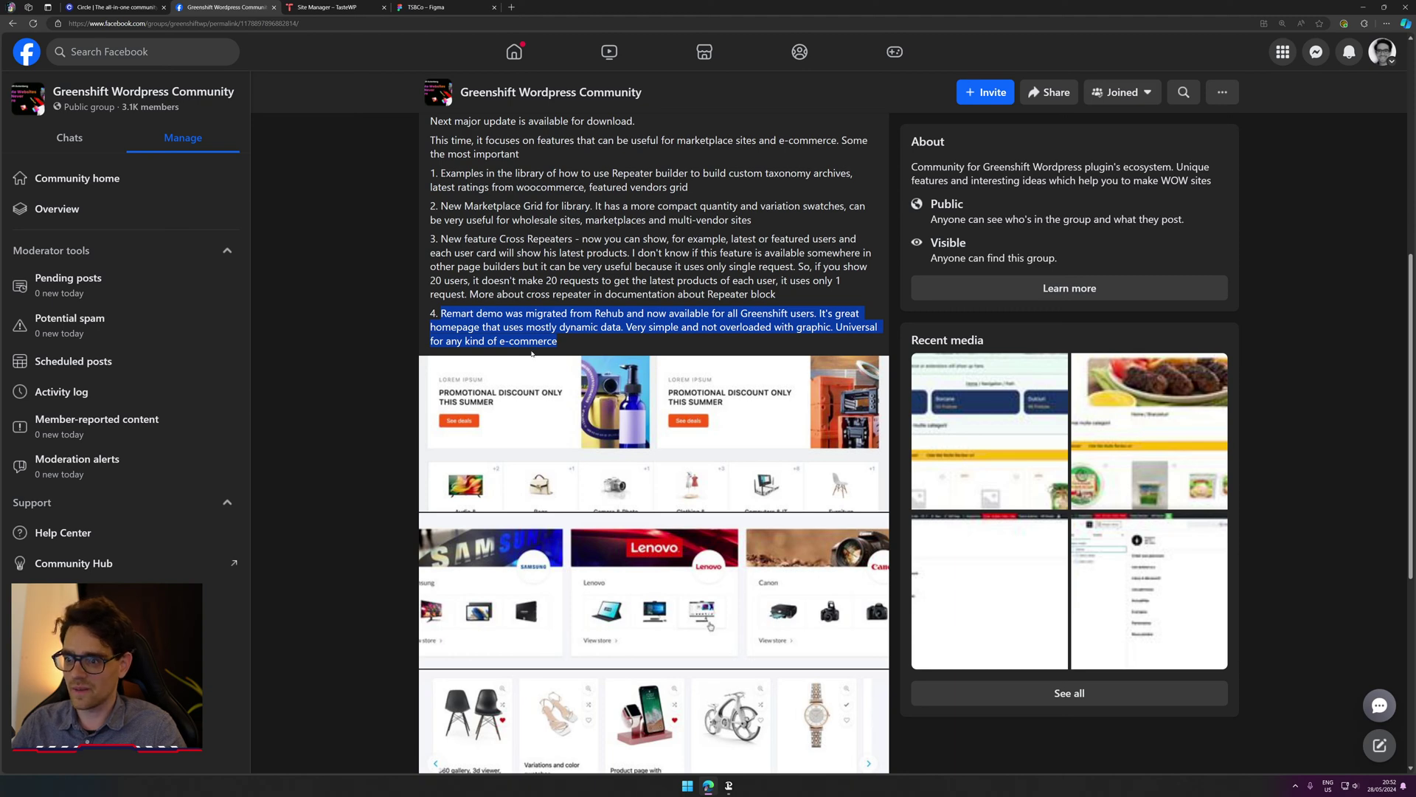
pyautogui.click(456, 307)
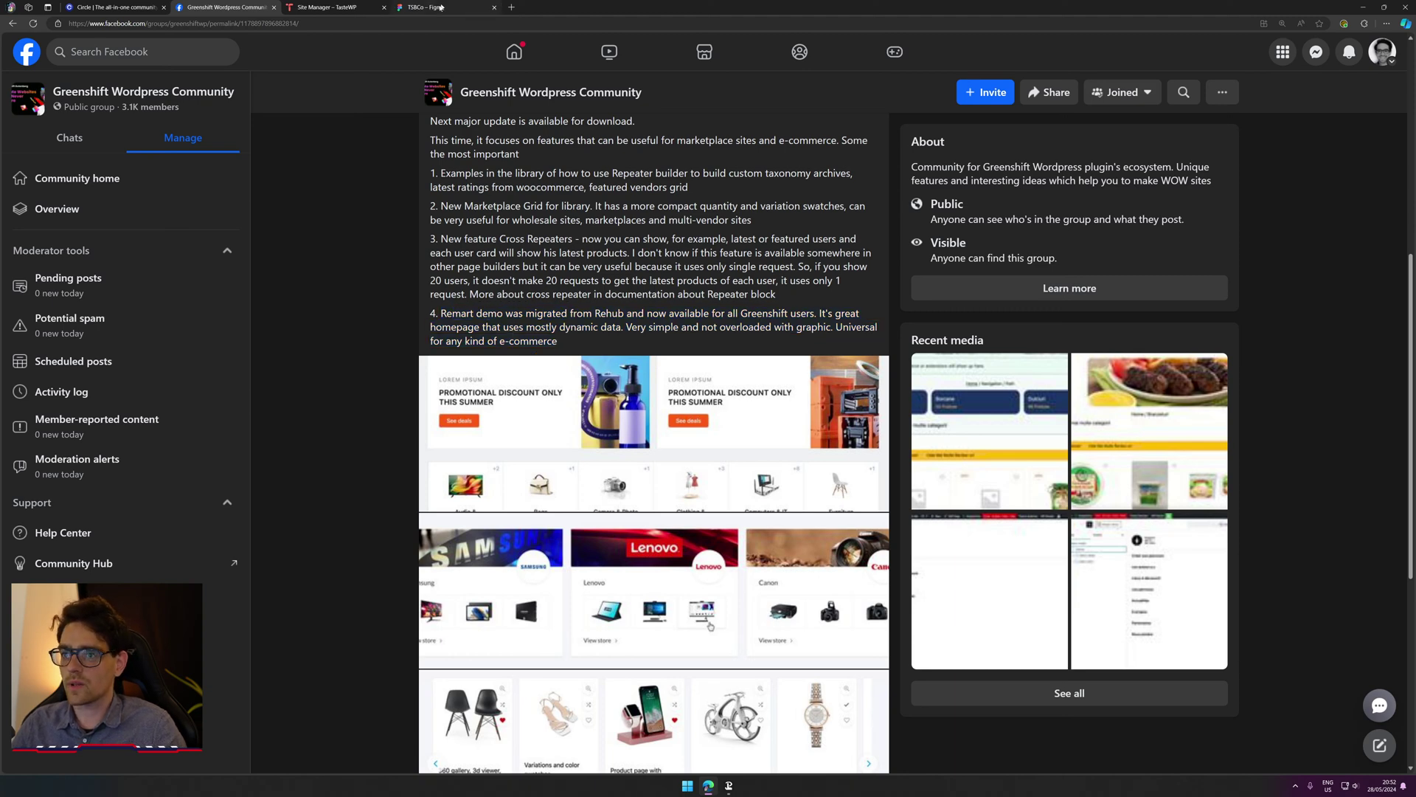
# Step: Switch to TasteWP and create a new WordPress site from the saved Greenshift site template
pyautogui.click(359, 5)
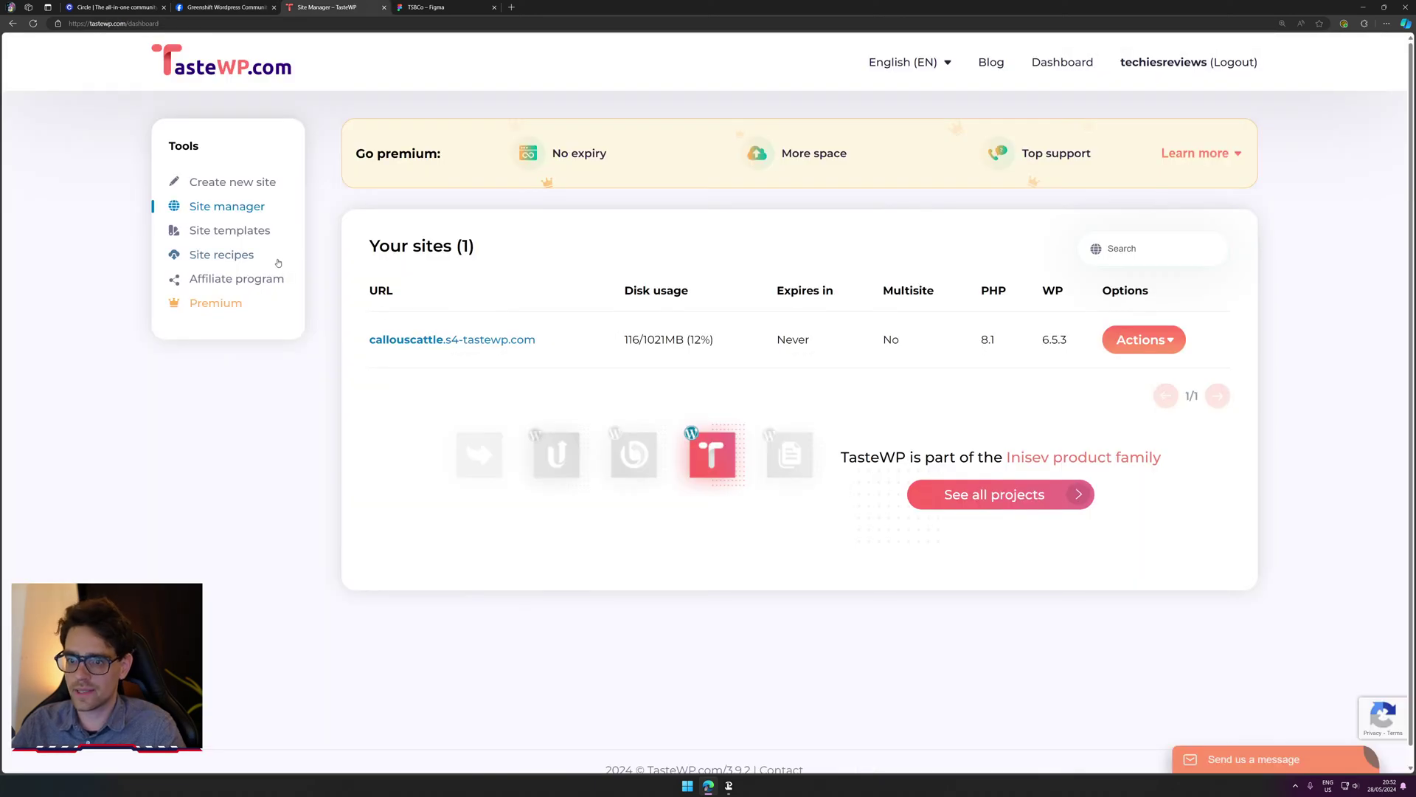
pyautogui.click(260, 234)
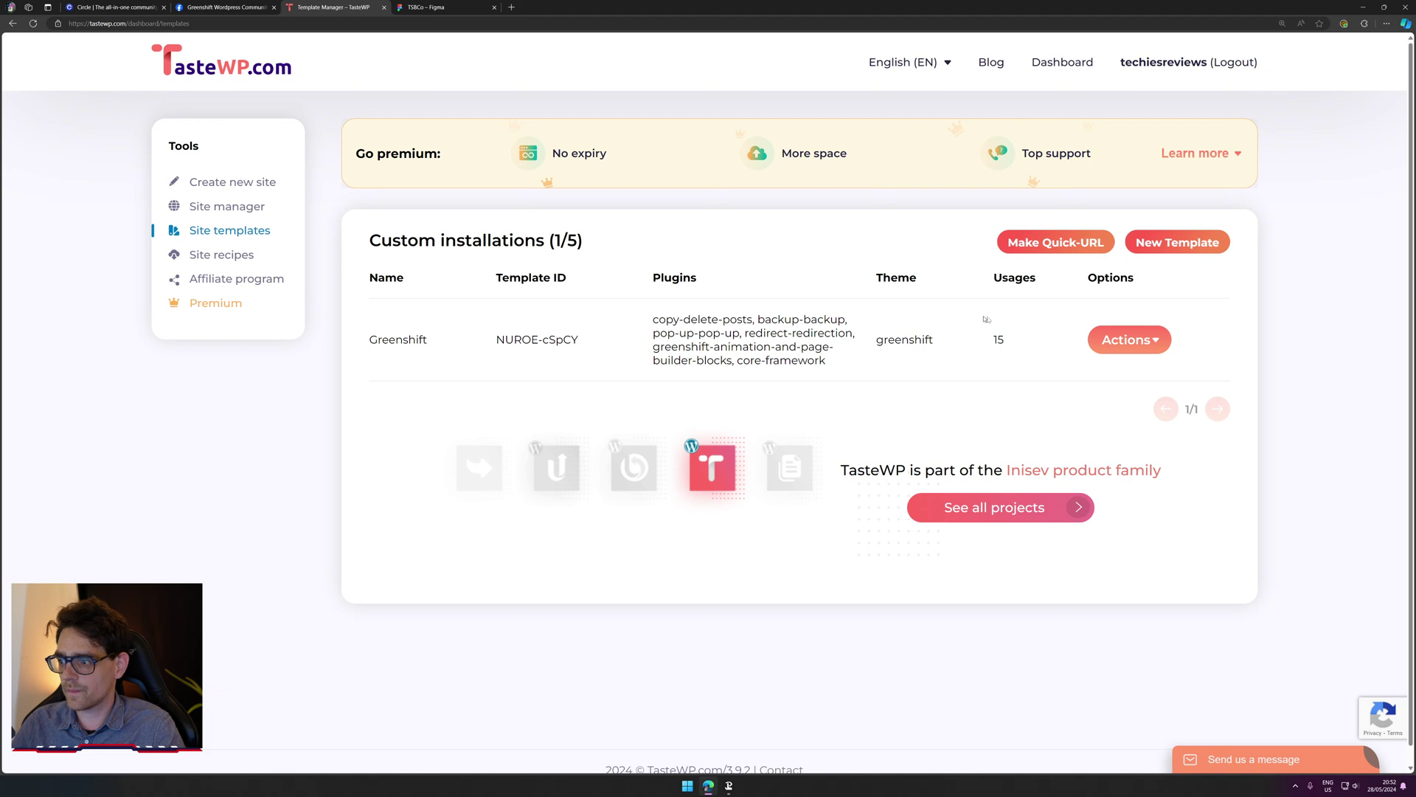
pyautogui.click(1110, 338)
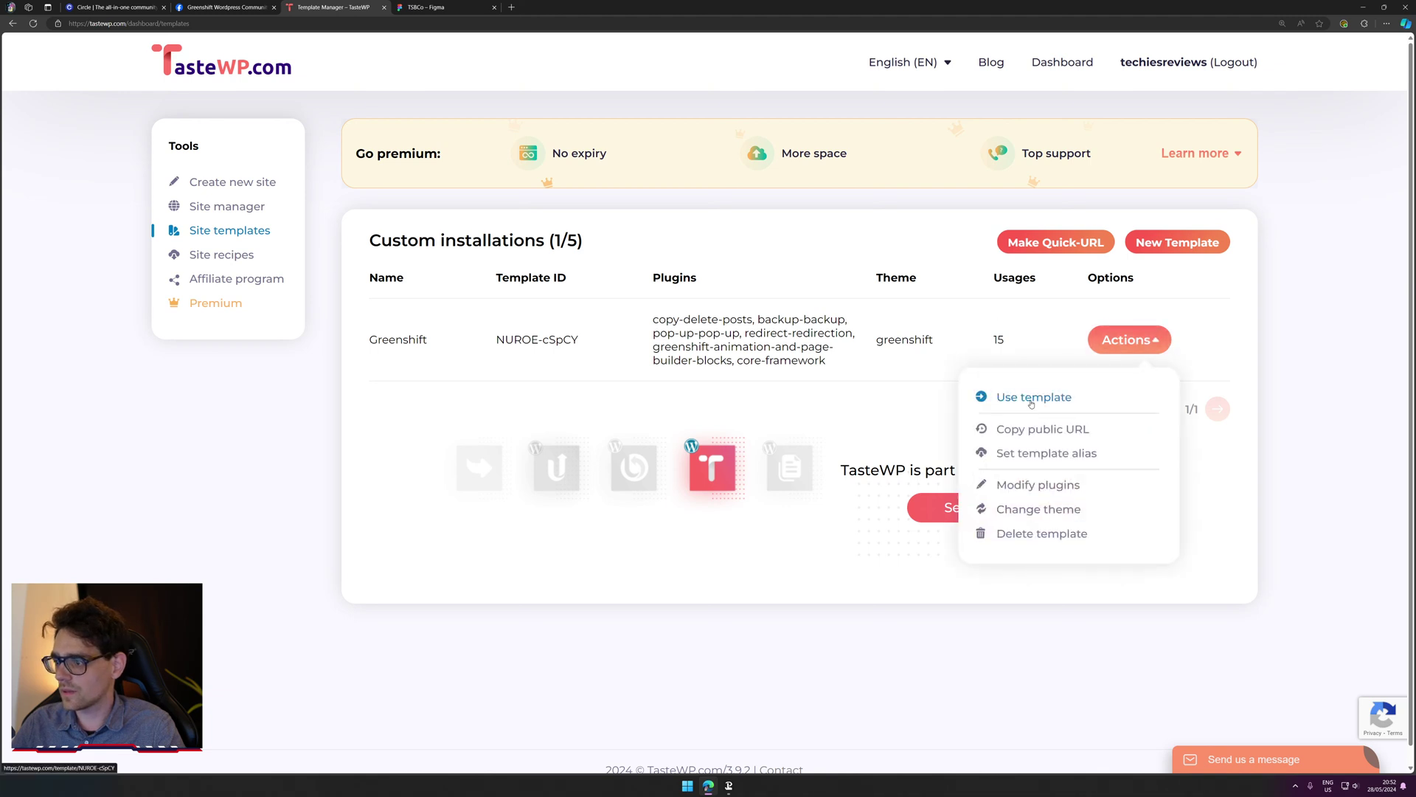
pyautogui.click(1031, 399)
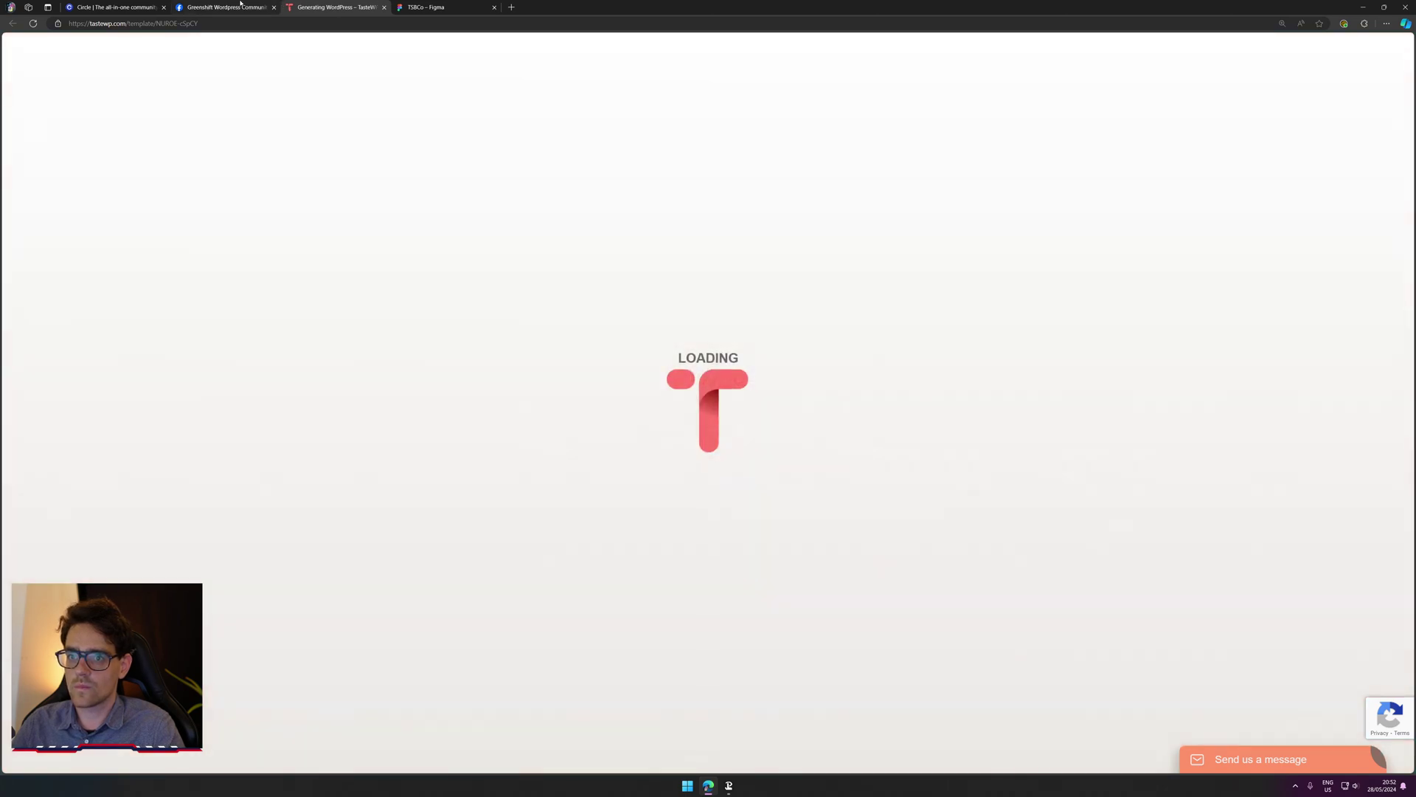
# Step: Close the Facebook community page, dismiss the new site's setup notice and open the Greenshift theme configuration
pyautogui.click(241, 7)
pyautogui.click(274, 6)
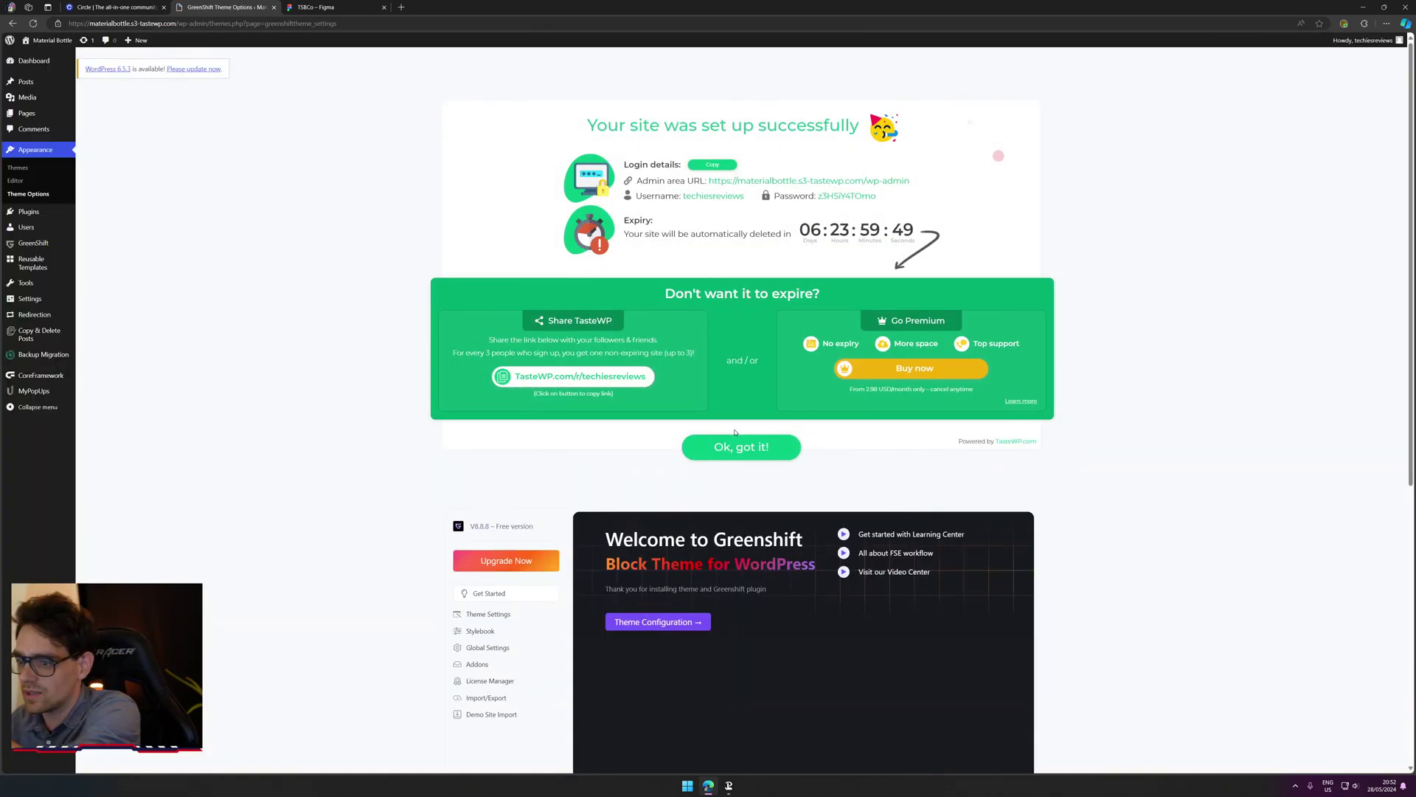
pyautogui.click(738, 447)
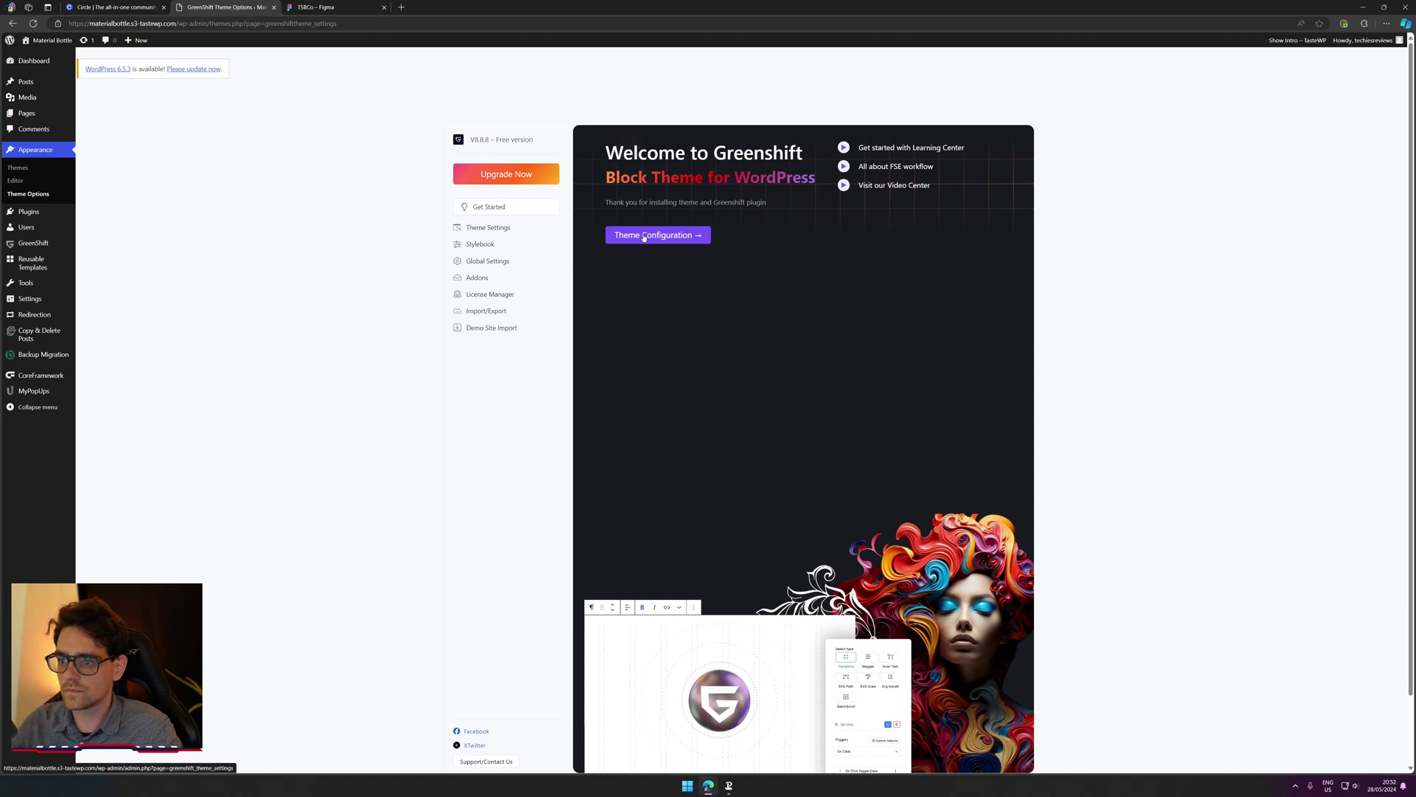
pyautogui.click(643, 236)
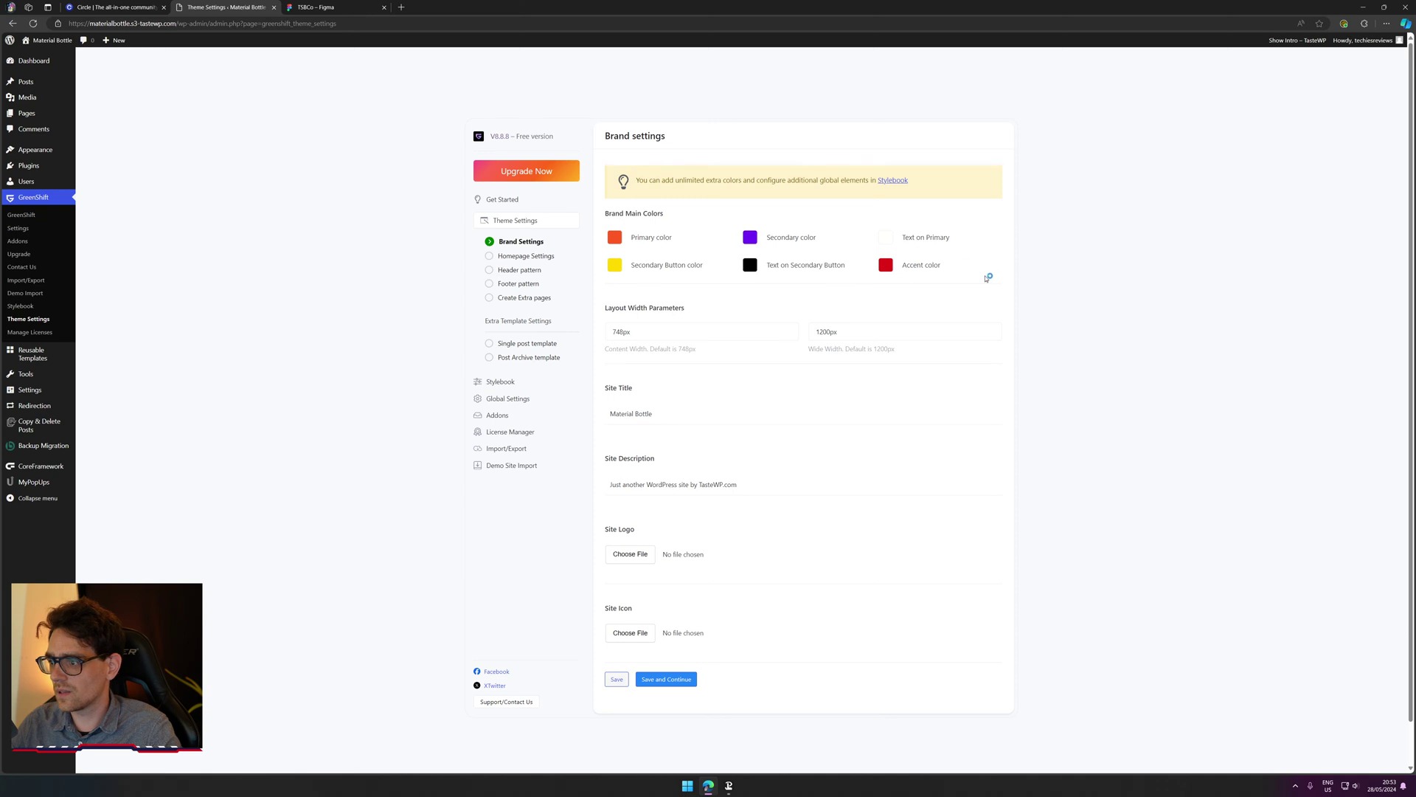
# Step: Examine the Brand Main Colors in the Greenshift brand settings, highlighting their labels for reference
pyautogui.moveTo(959, 264); pyautogui.dragTo(601, 237)
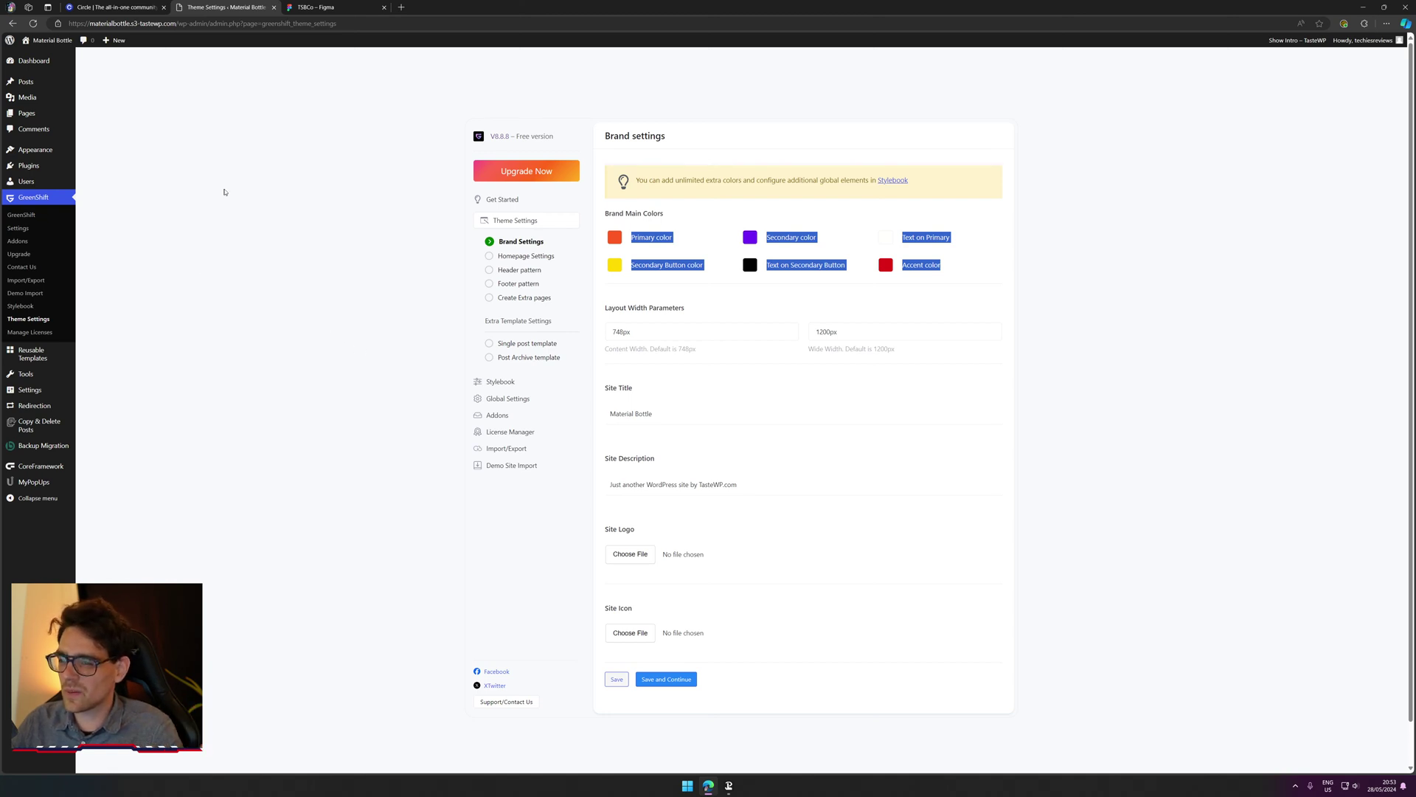
pyautogui.click(312, 254)
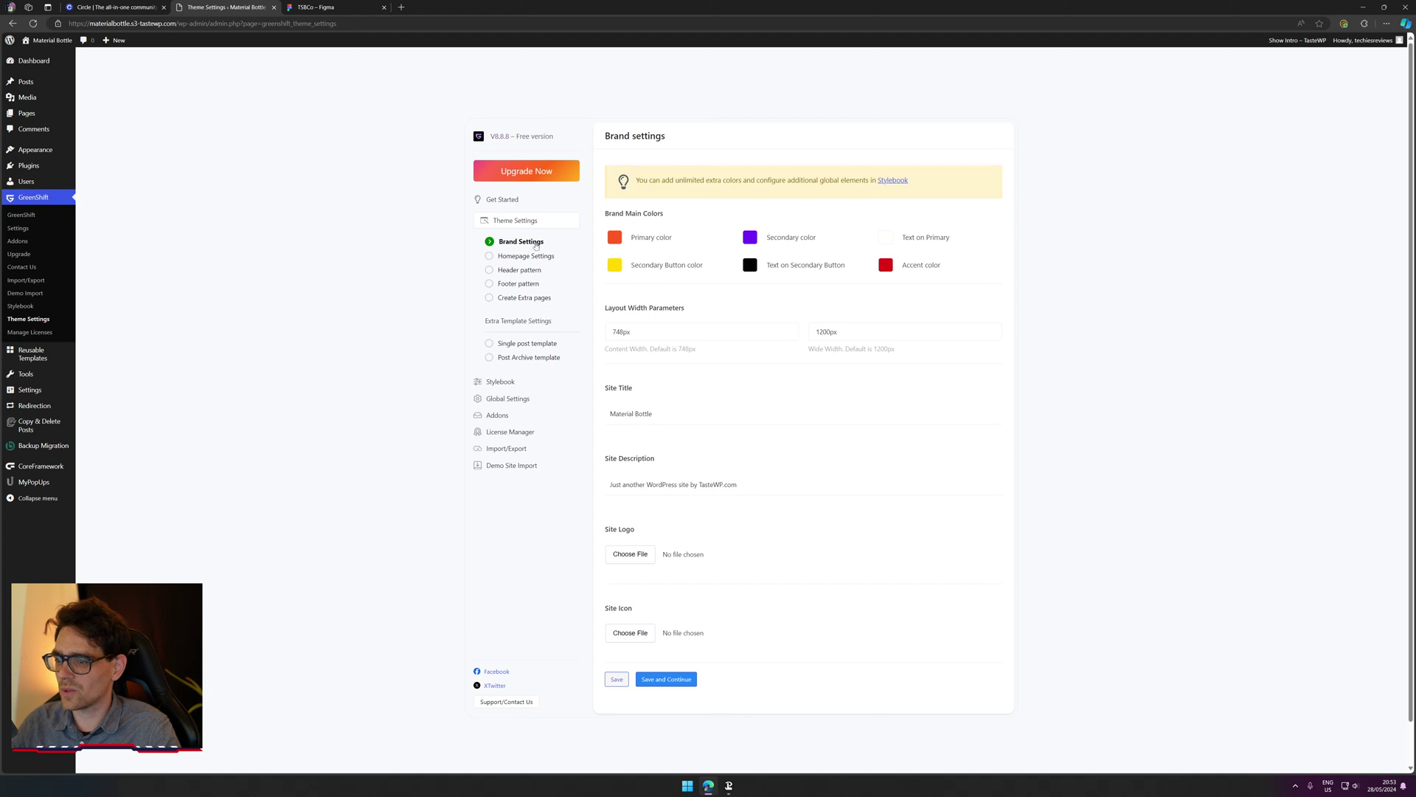
pyautogui.moveTo(748, 222); pyautogui.dragTo(1170, 364)
pyautogui.click(1166, 391)
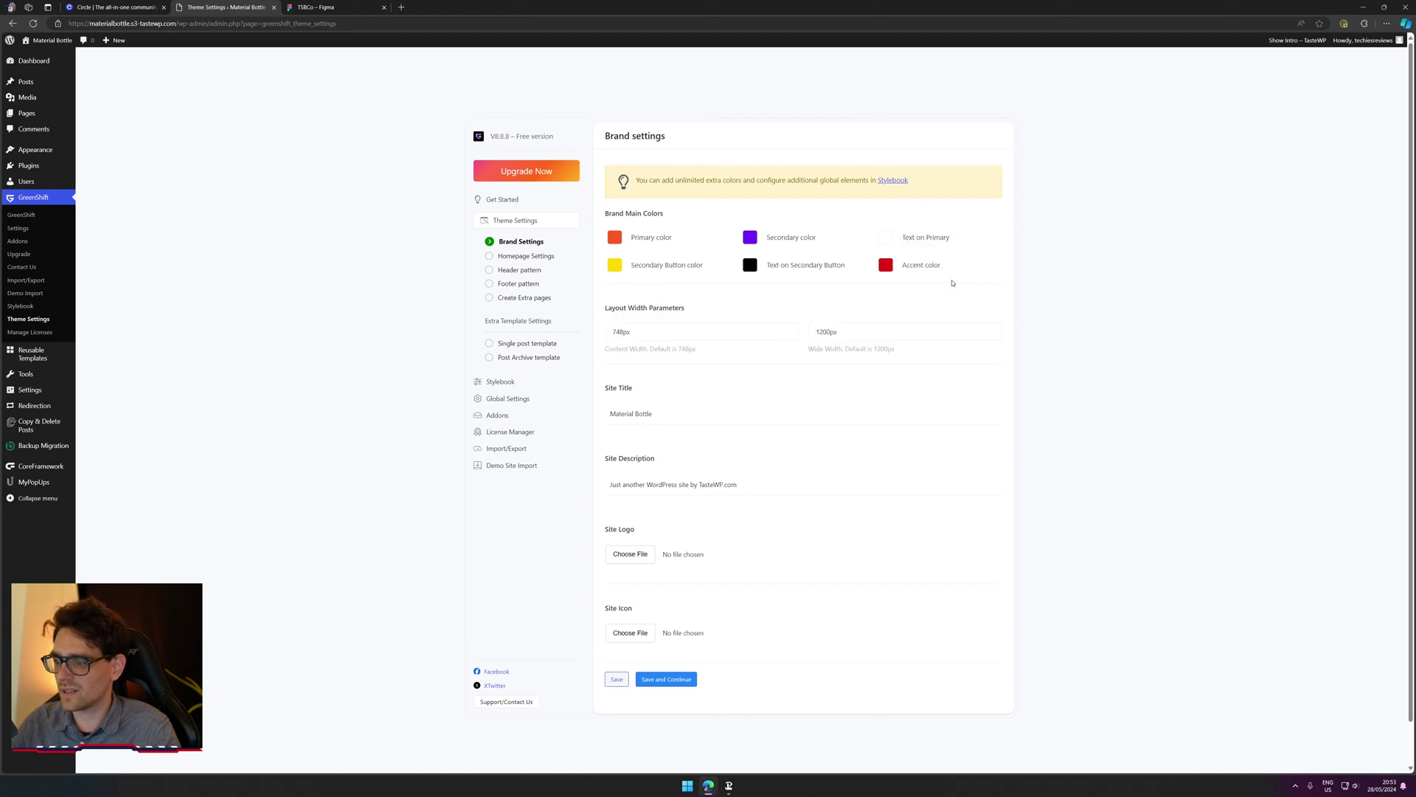
# Step: Check the content width field and the full group of brand color labels in the Greenshift brand settings
pyautogui.press('Tab')
pyautogui.hotkey('shift', 'Tab')
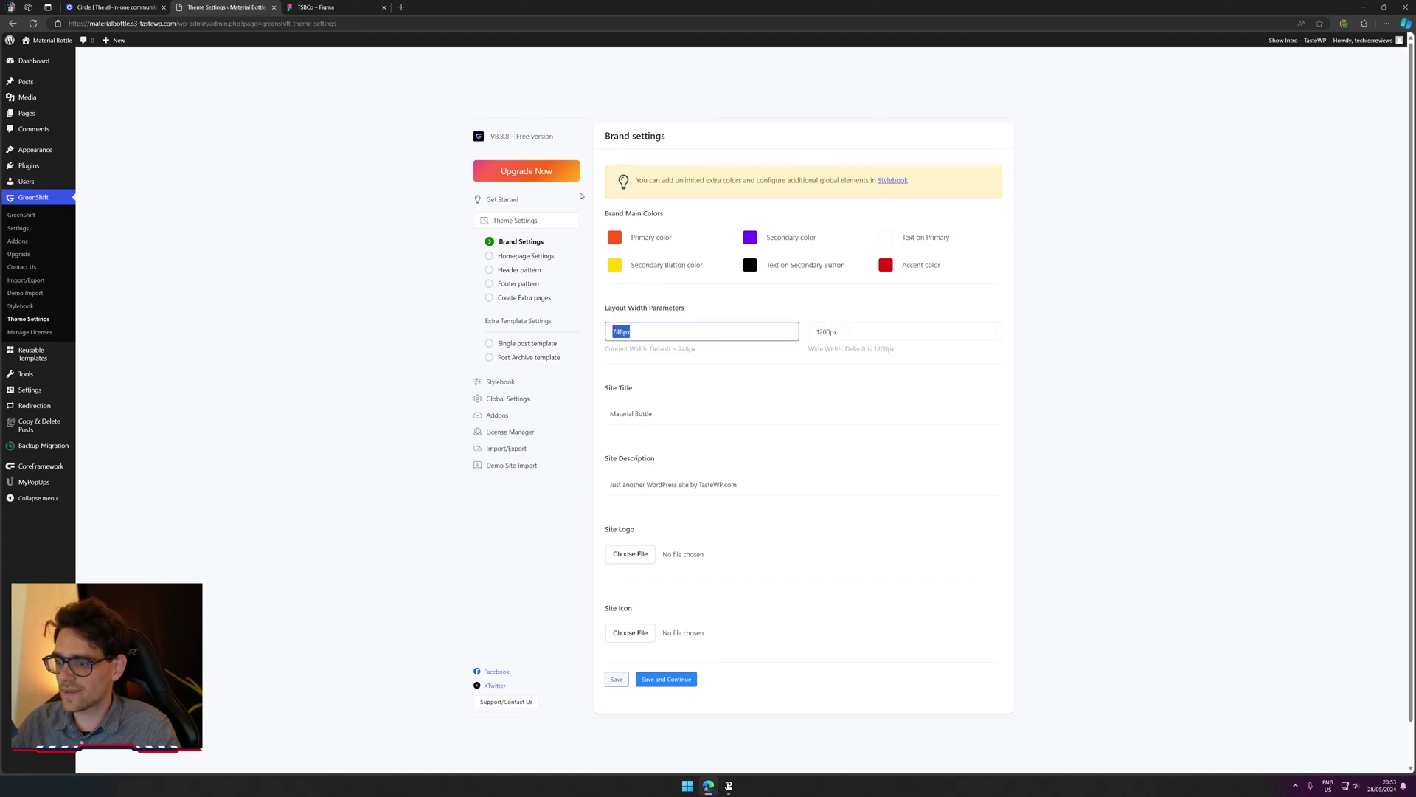
pyautogui.moveTo(600, 210); pyautogui.dragTo(962, 275)
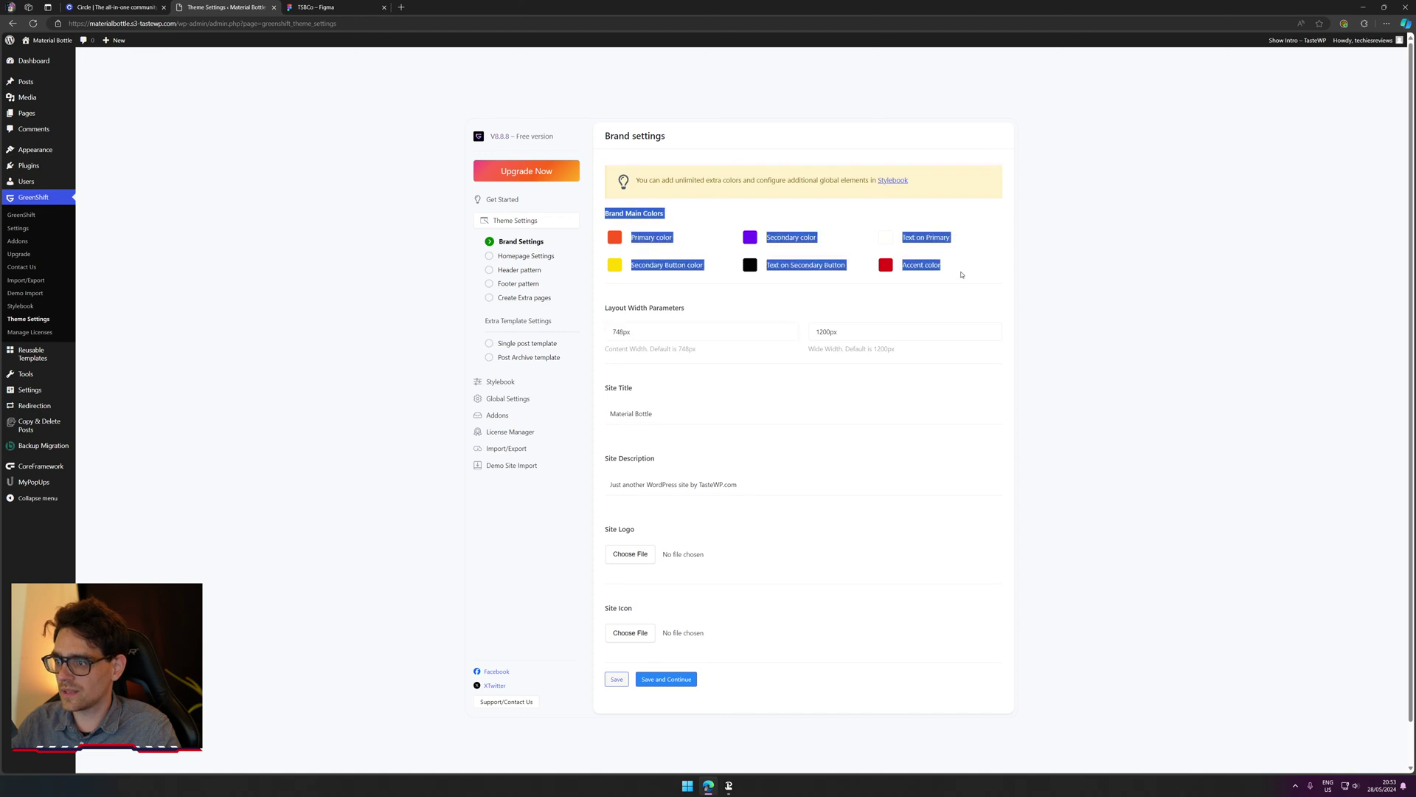
pyautogui.click(1088, 366)
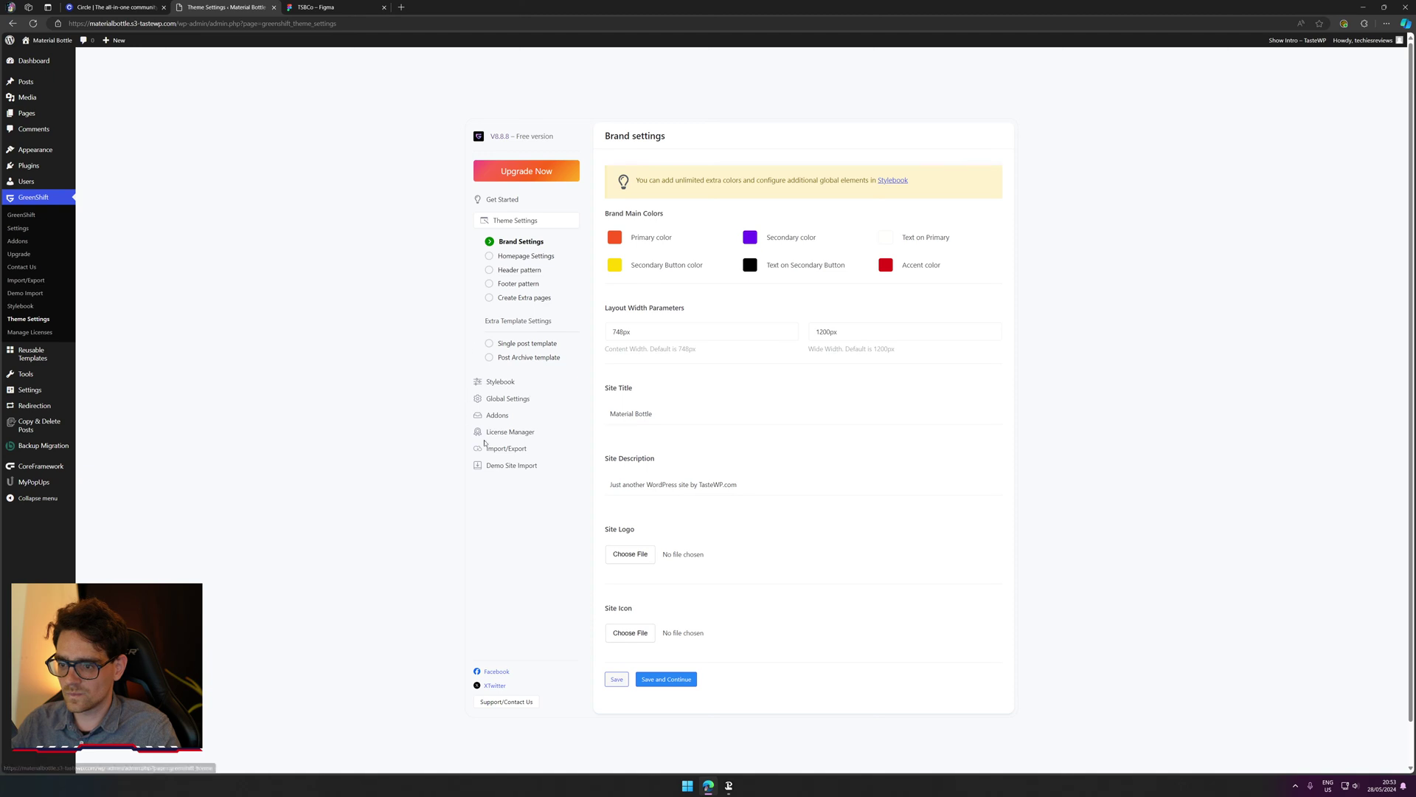
# Step: Switch to the TSBCo file in Figma, search the plugins for "greenshift" and run Figma StyleBook for WordPress
pyautogui.click(353, 6)
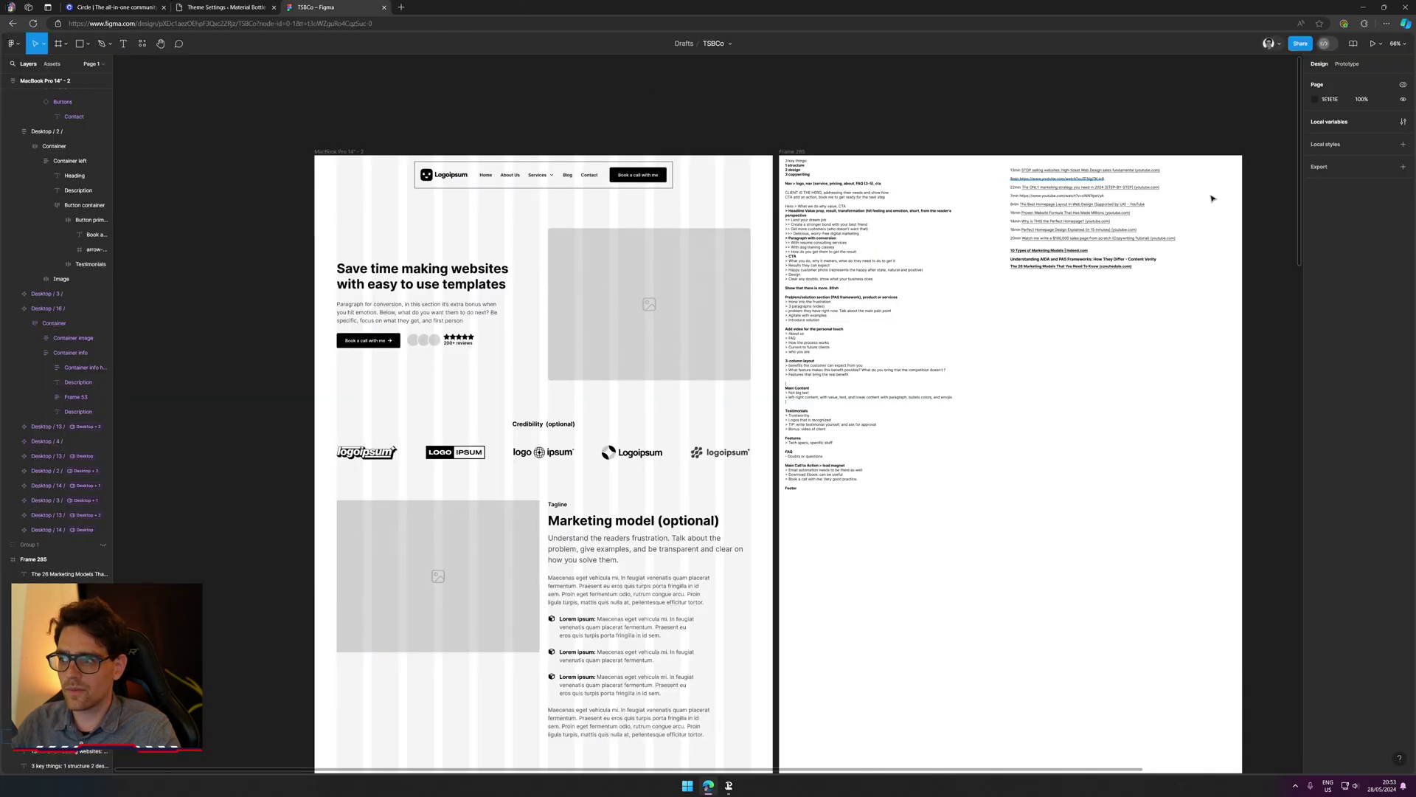
pyautogui.click(142, 44)
pyautogui.click(188, 64)
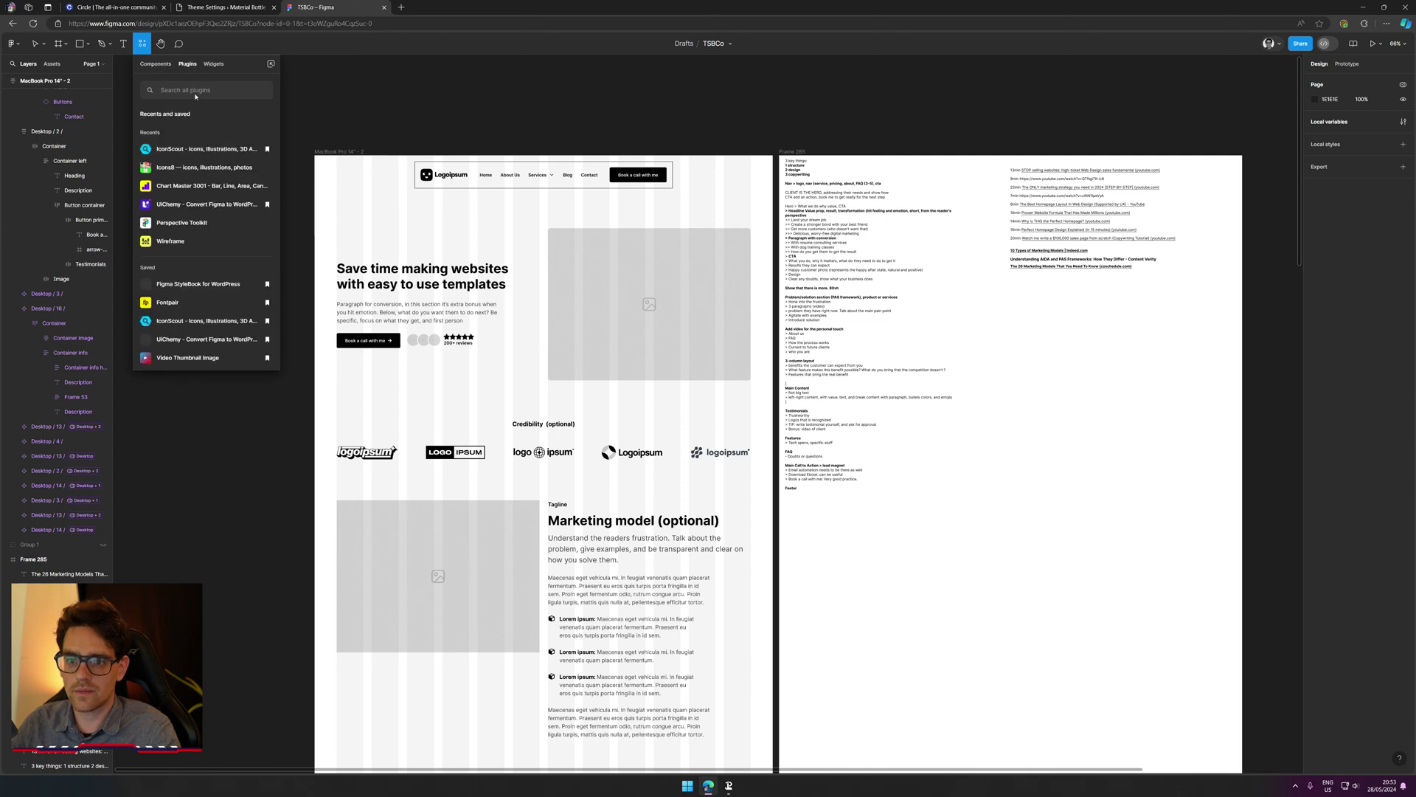
pyautogui.write('greenshift')
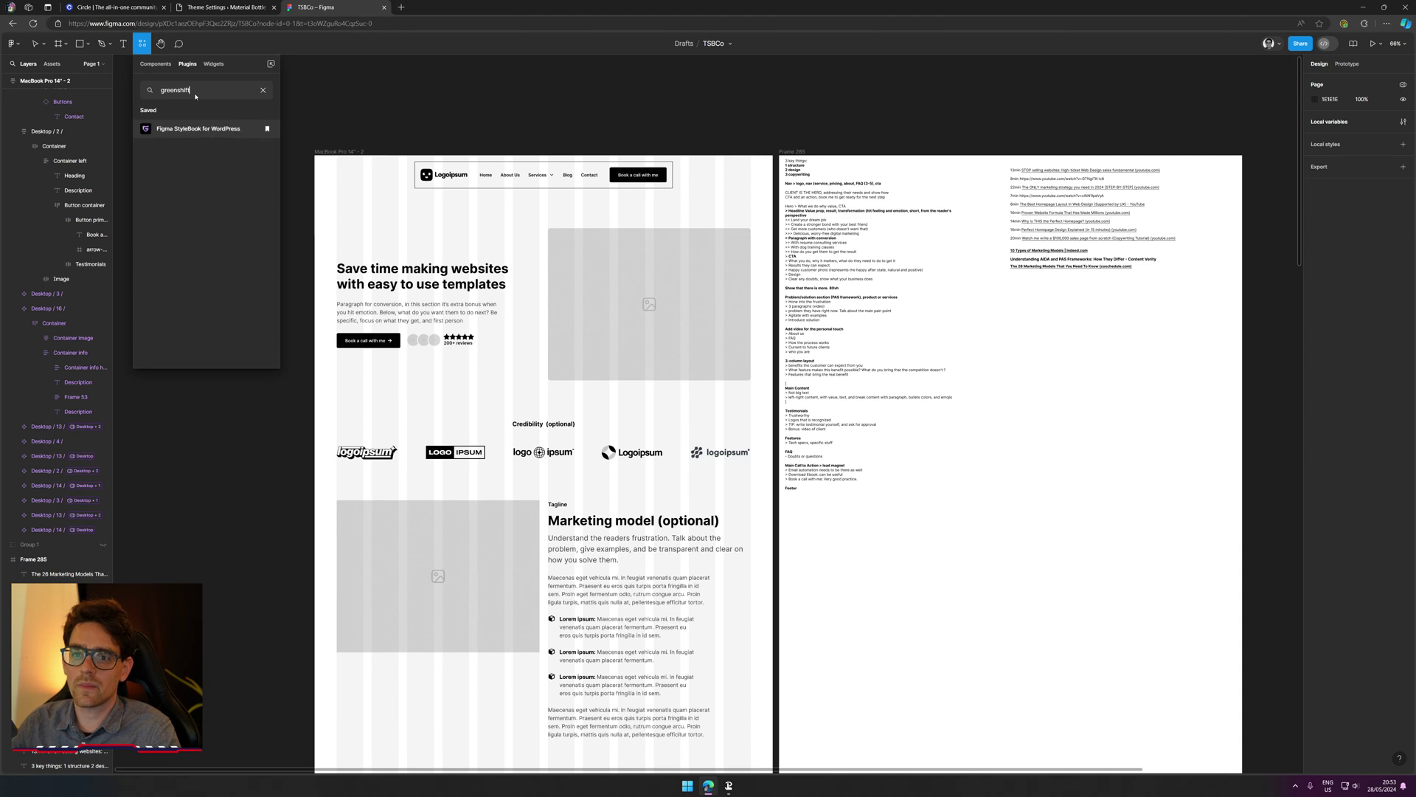
pyautogui.press('Escape')
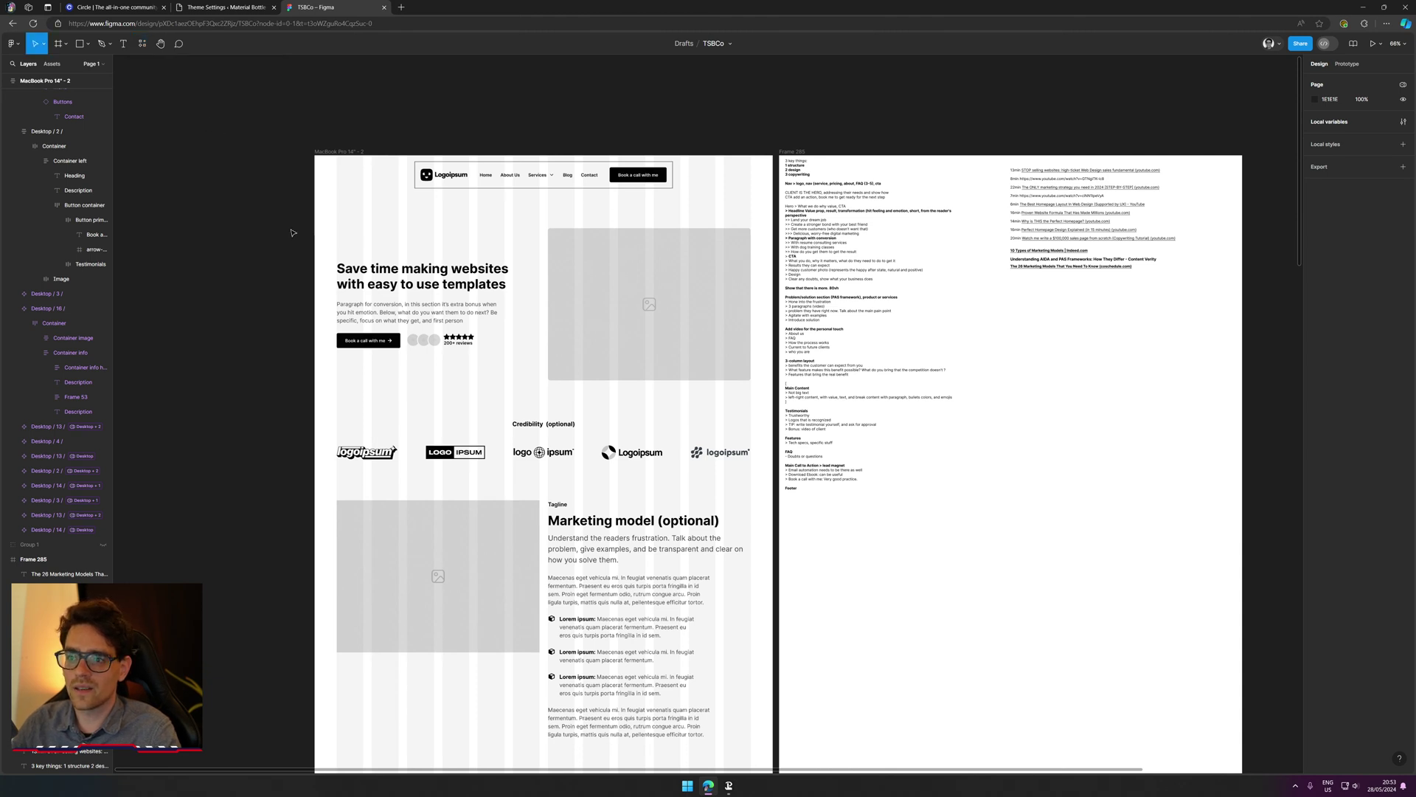
pyautogui.moveTo(730, 256); pyautogui.dragTo(912, 170)
# Step: Generate a stylebook from the MacBook Pro 14" - 2 frame and move the Stylebook frame beside the notes frame
pyautogui.click(326, 151)
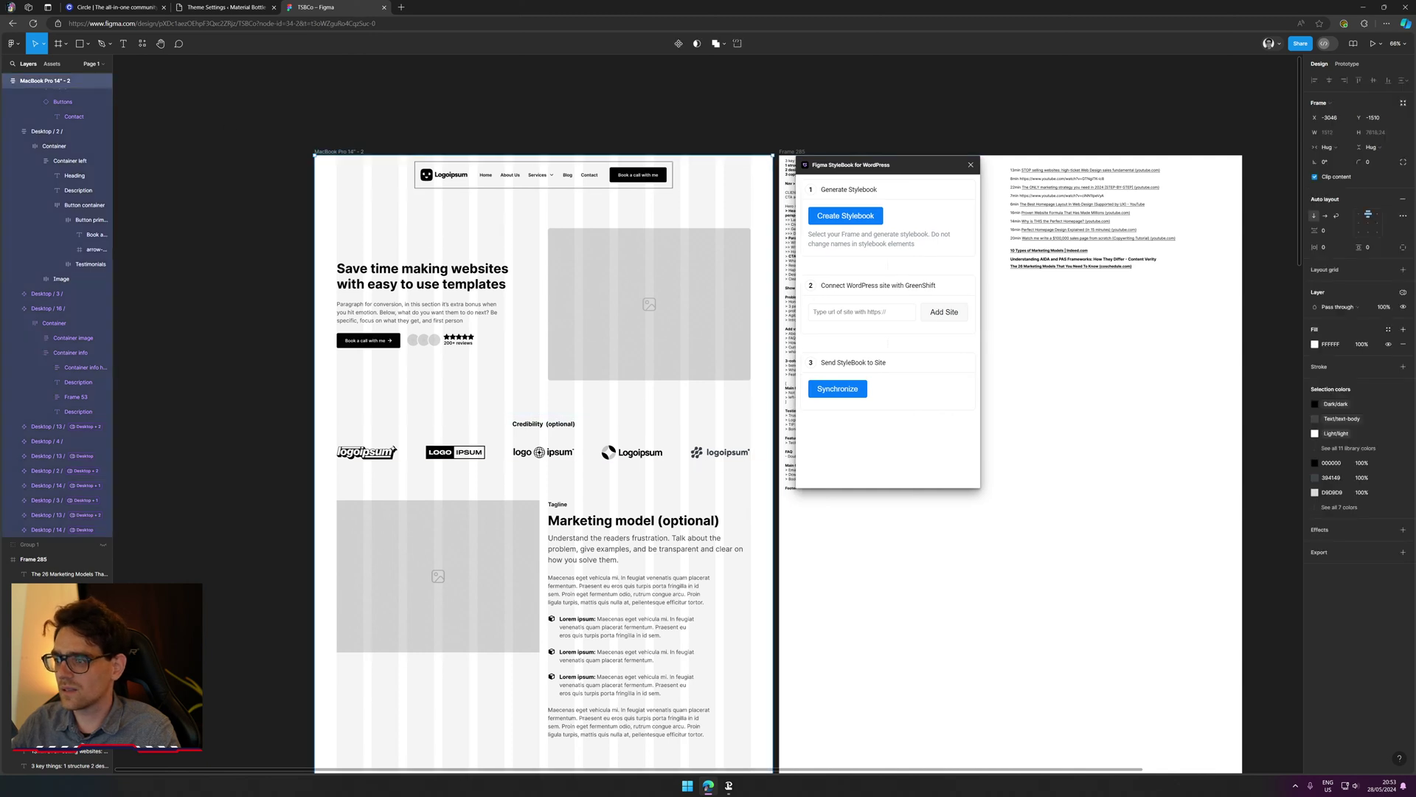
pyautogui.click(848, 217)
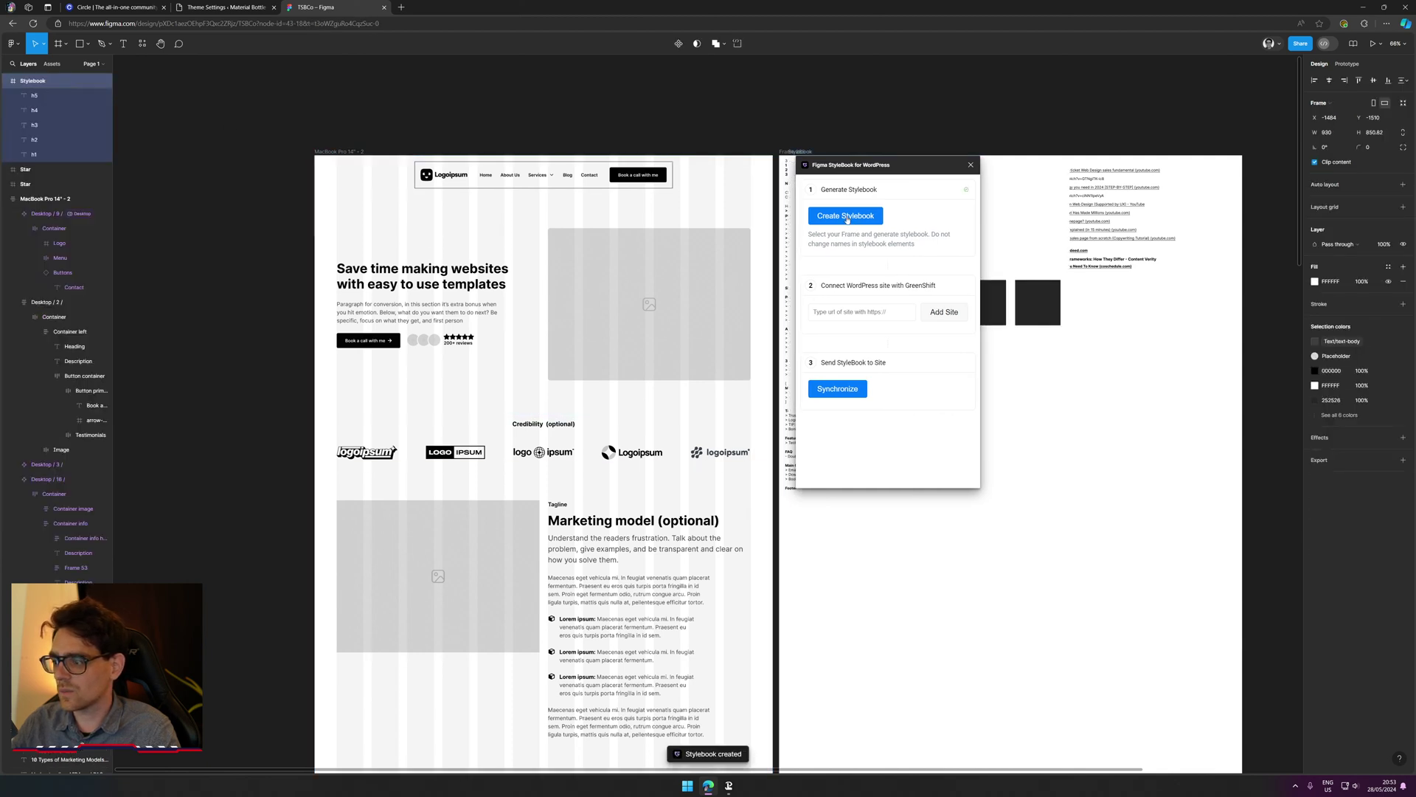
pyautogui.moveTo(937, 165); pyautogui.dragTo(597, 241)
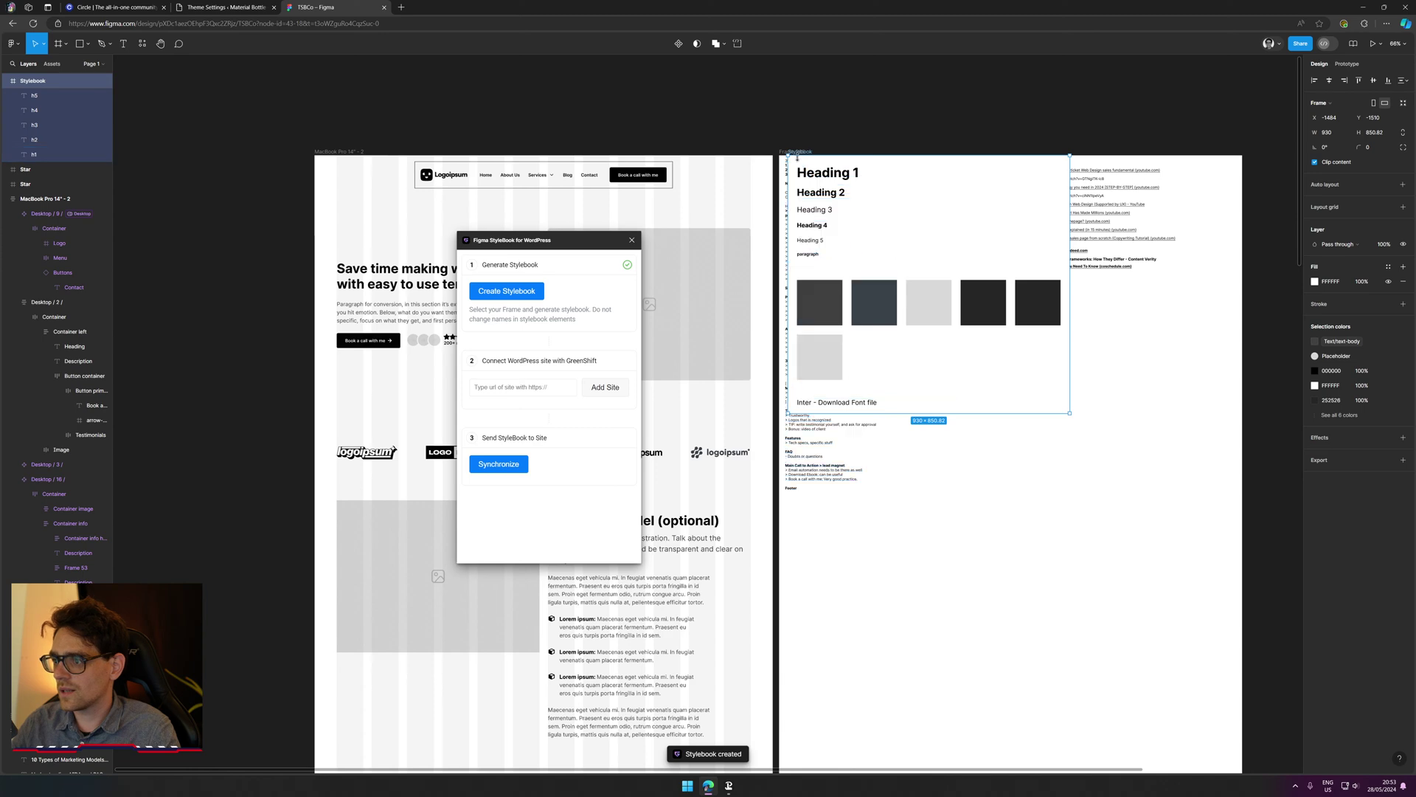
pyautogui.moveTo(798, 155); pyautogui.dragTo(1266, 156)
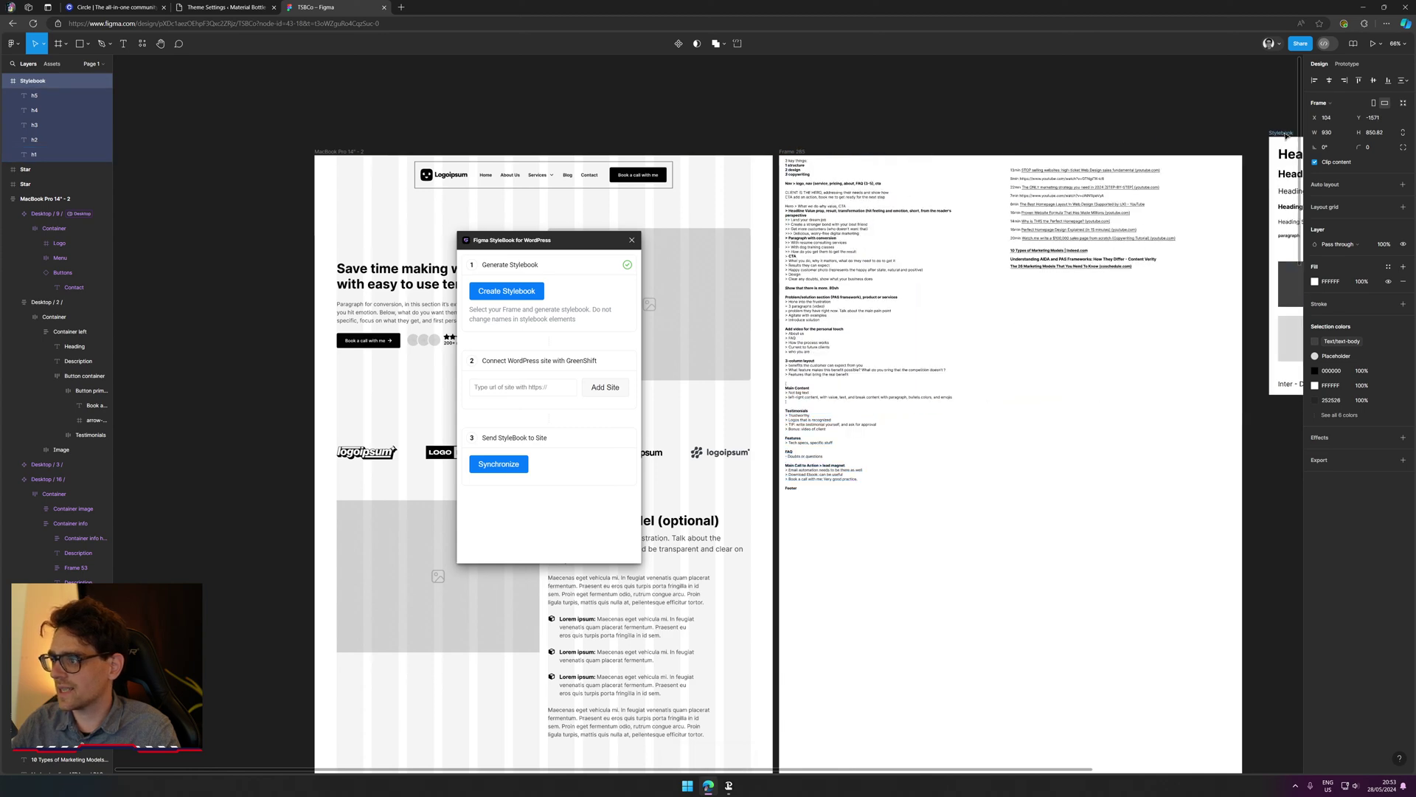
pyautogui.hscroll(6, 1204, 455)
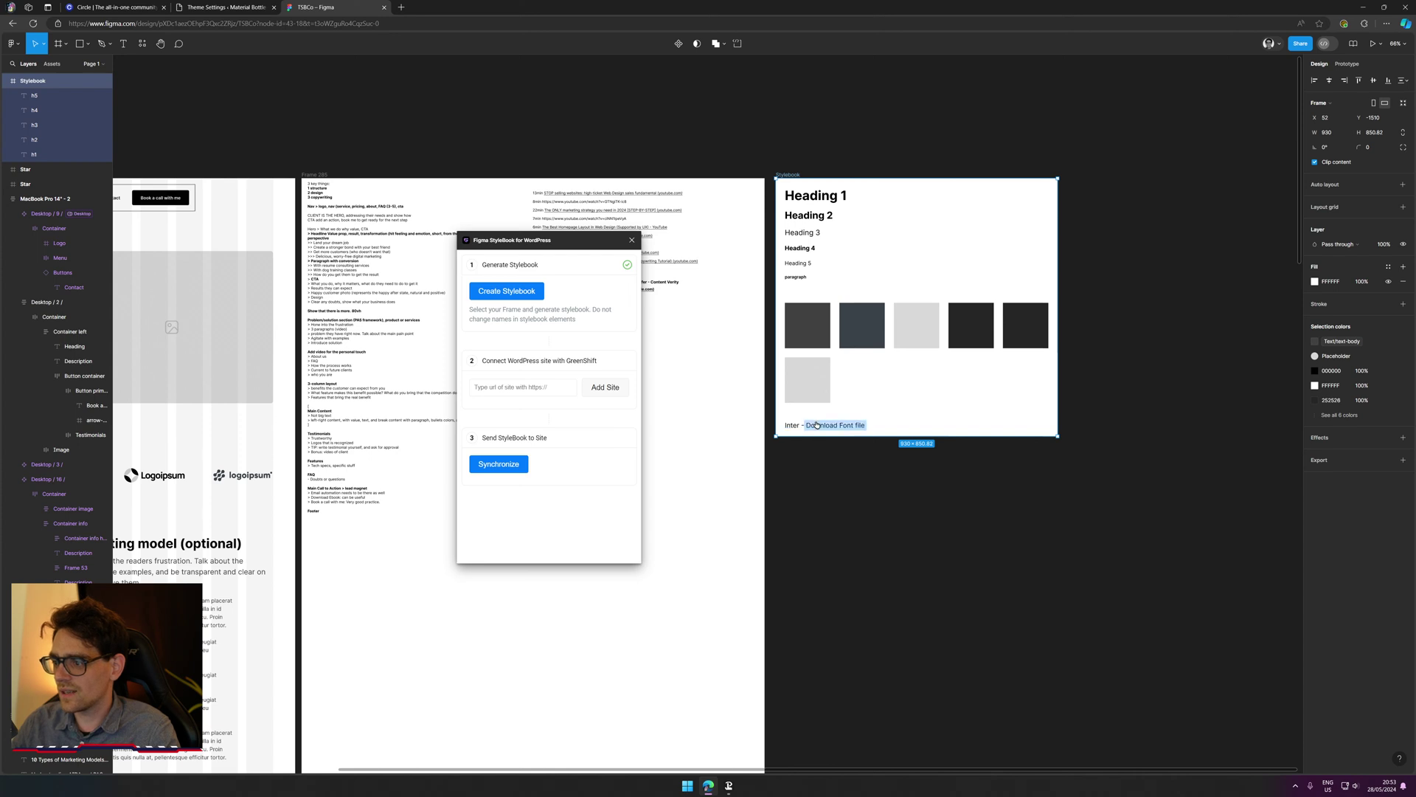
pyautogui.moveTo(838, 427)
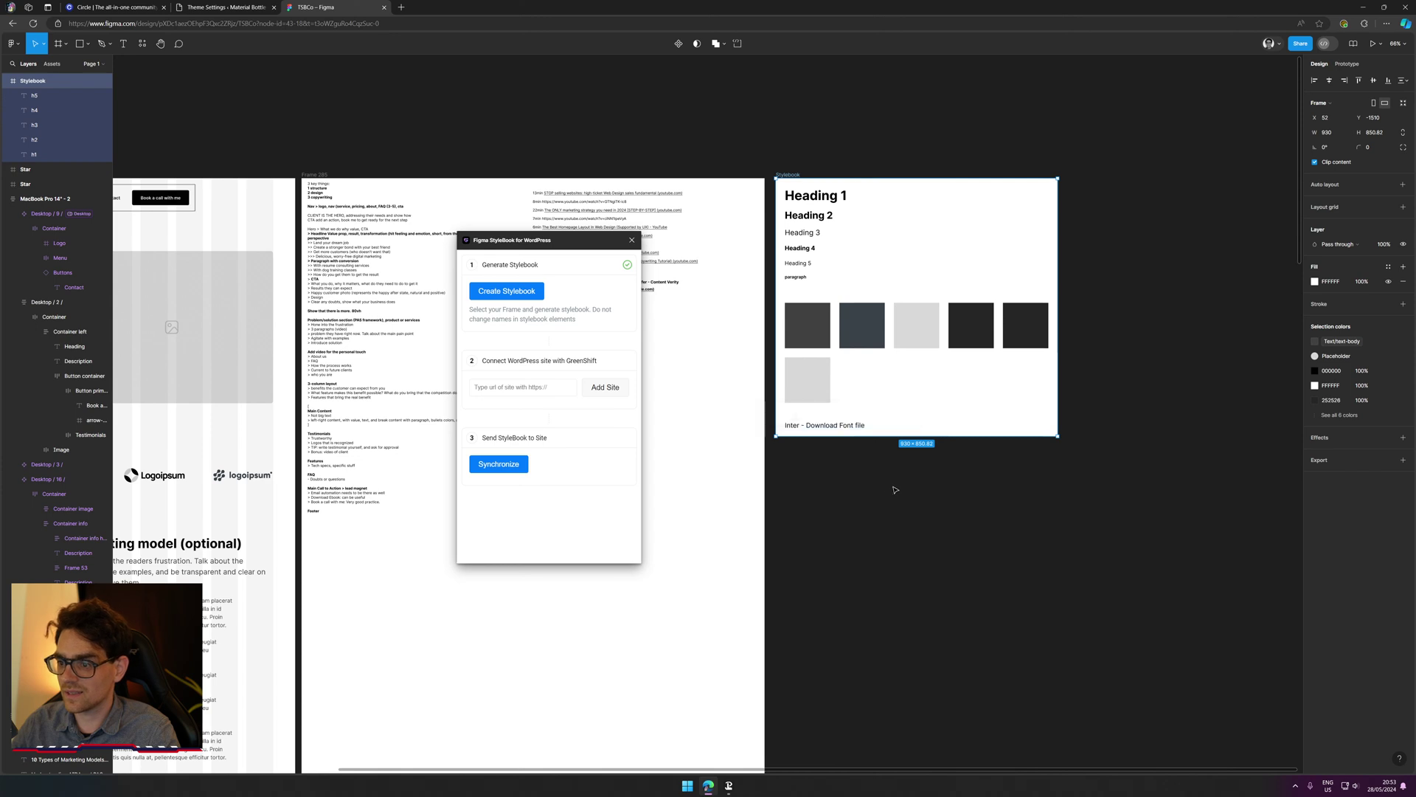
# Step: Review the plugin's stages for connecting a WordPress site with GreenShift and sending the stylebook to it
pyautogui.moveTo(481, 363); pyautogui.dragTo(602, 357)
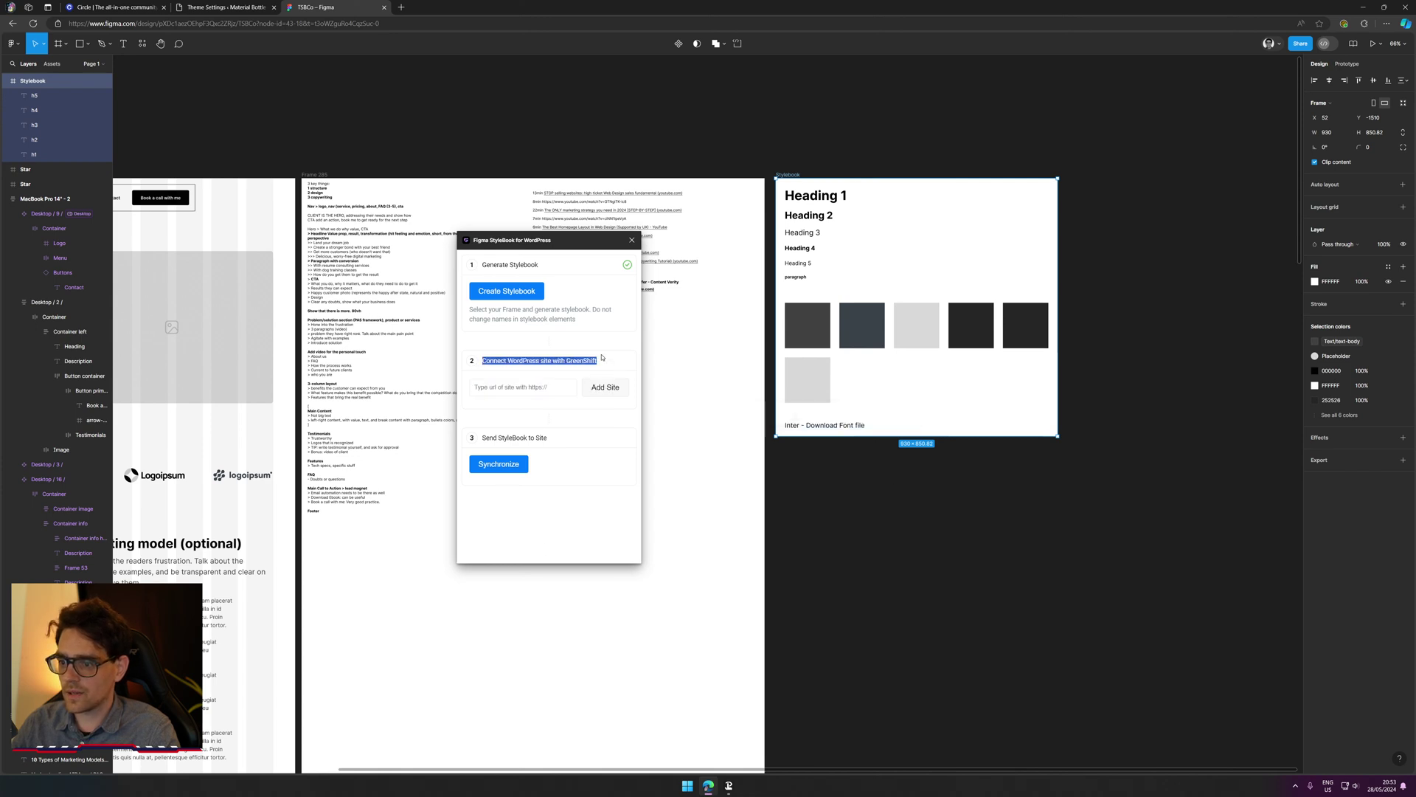
pyautogui.click(487, 387)
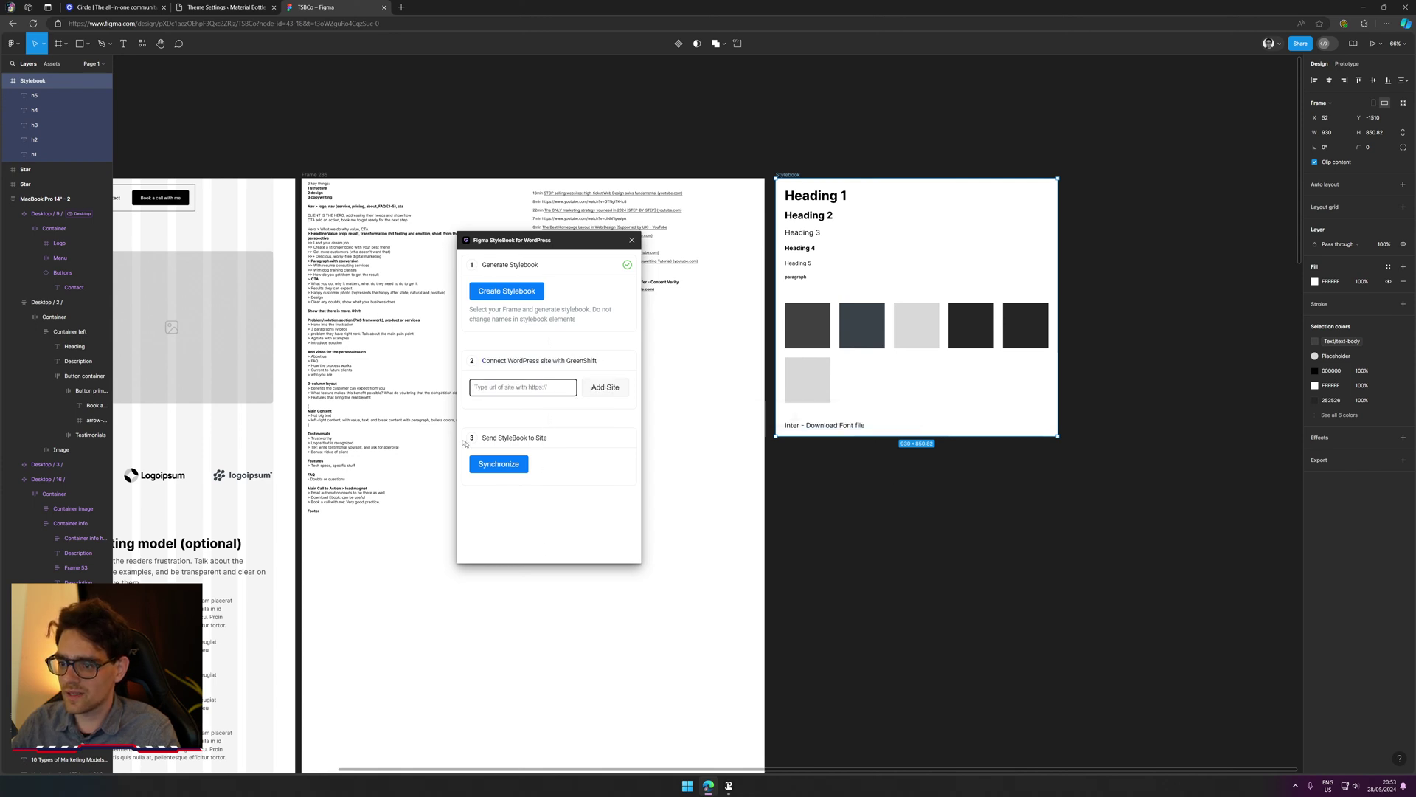
pyautogui.moveTo(489, 439); pyautogui.dragTo(566, 445)
pyautogui.click(583, 487)
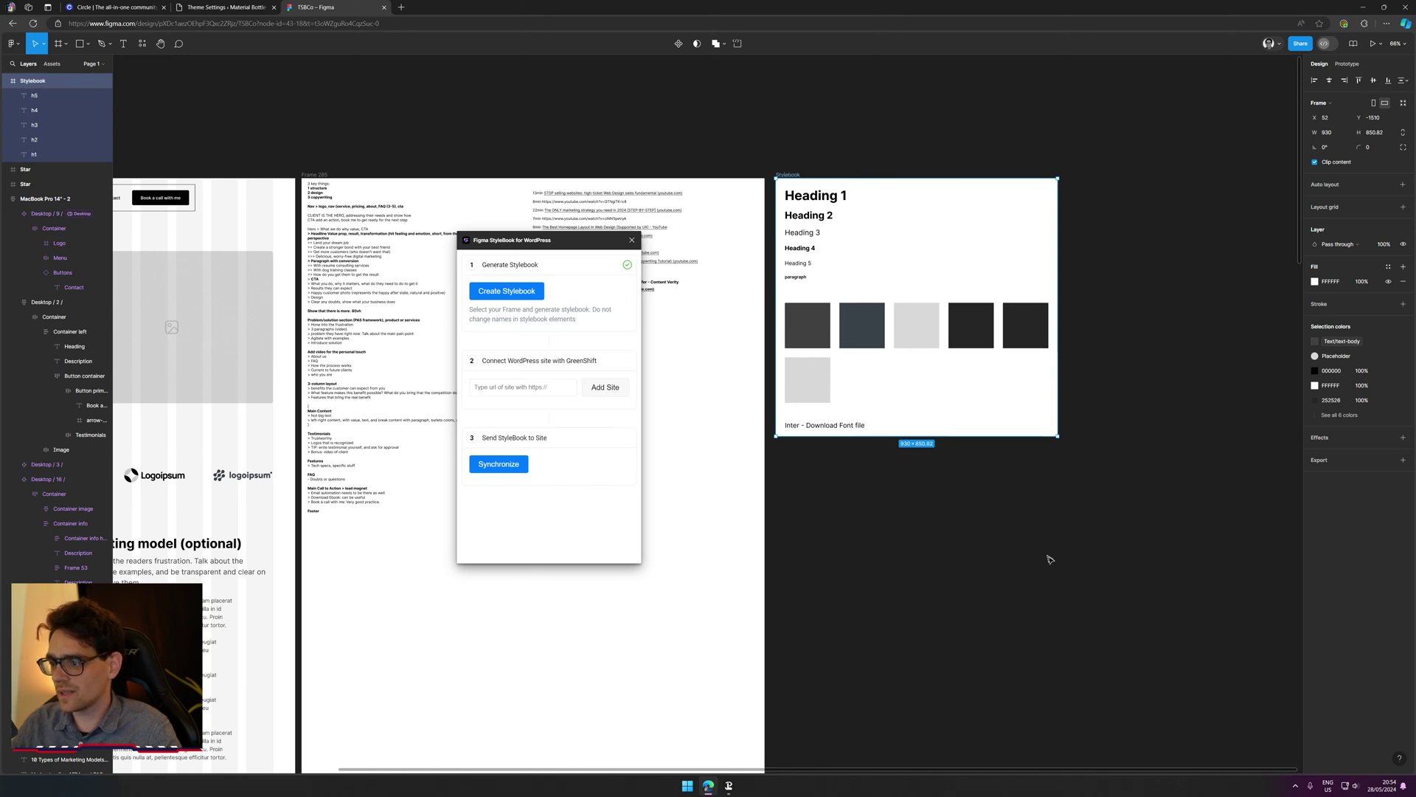
# Step: Inspect the generated color swatches in the Stylebook frame and select the whole frame
pyautogui.click(860, 325)
pyautogui.doubleClick(859, 325)
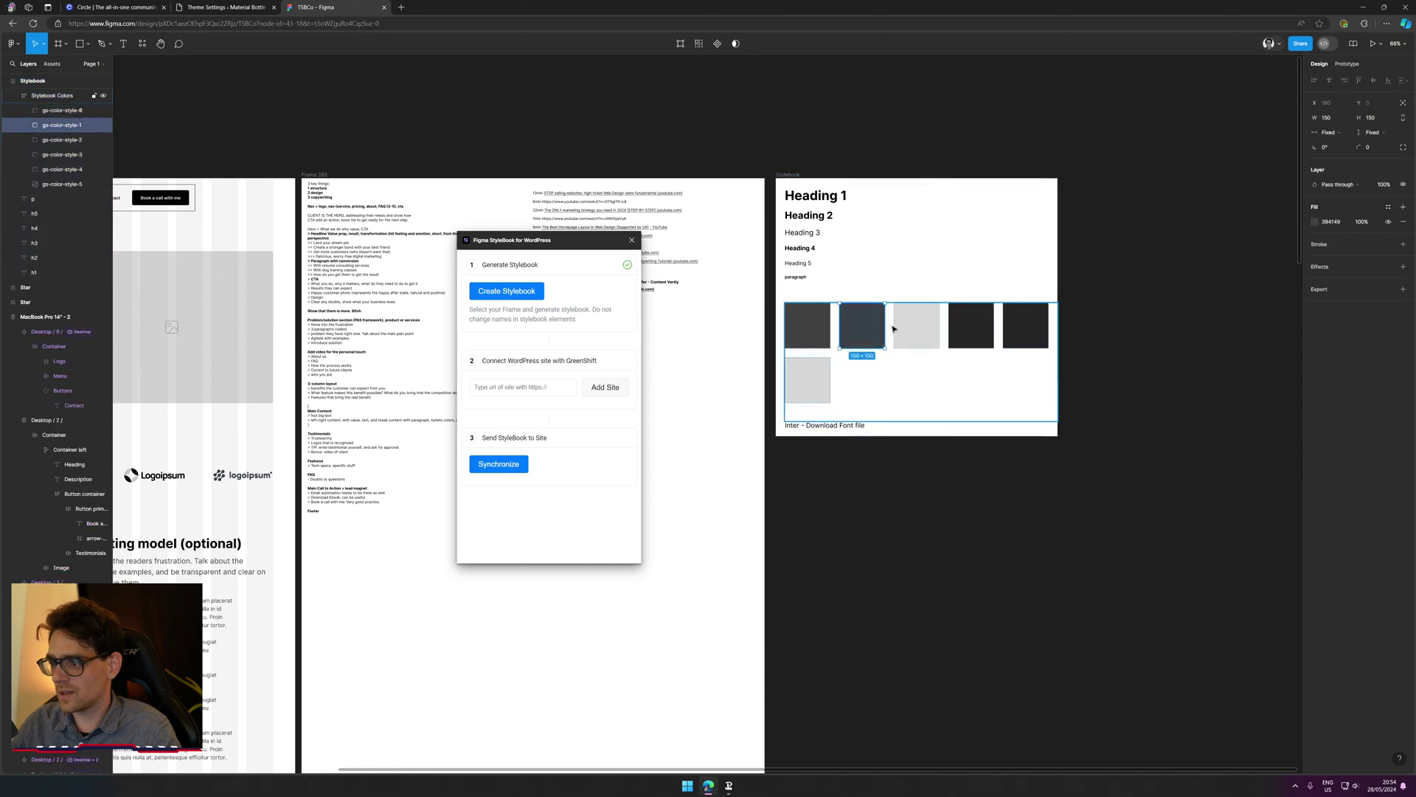
pyautogui.click(917, 326)
pyautogui.click(963, 334)
pyautogui.click(828, 114)
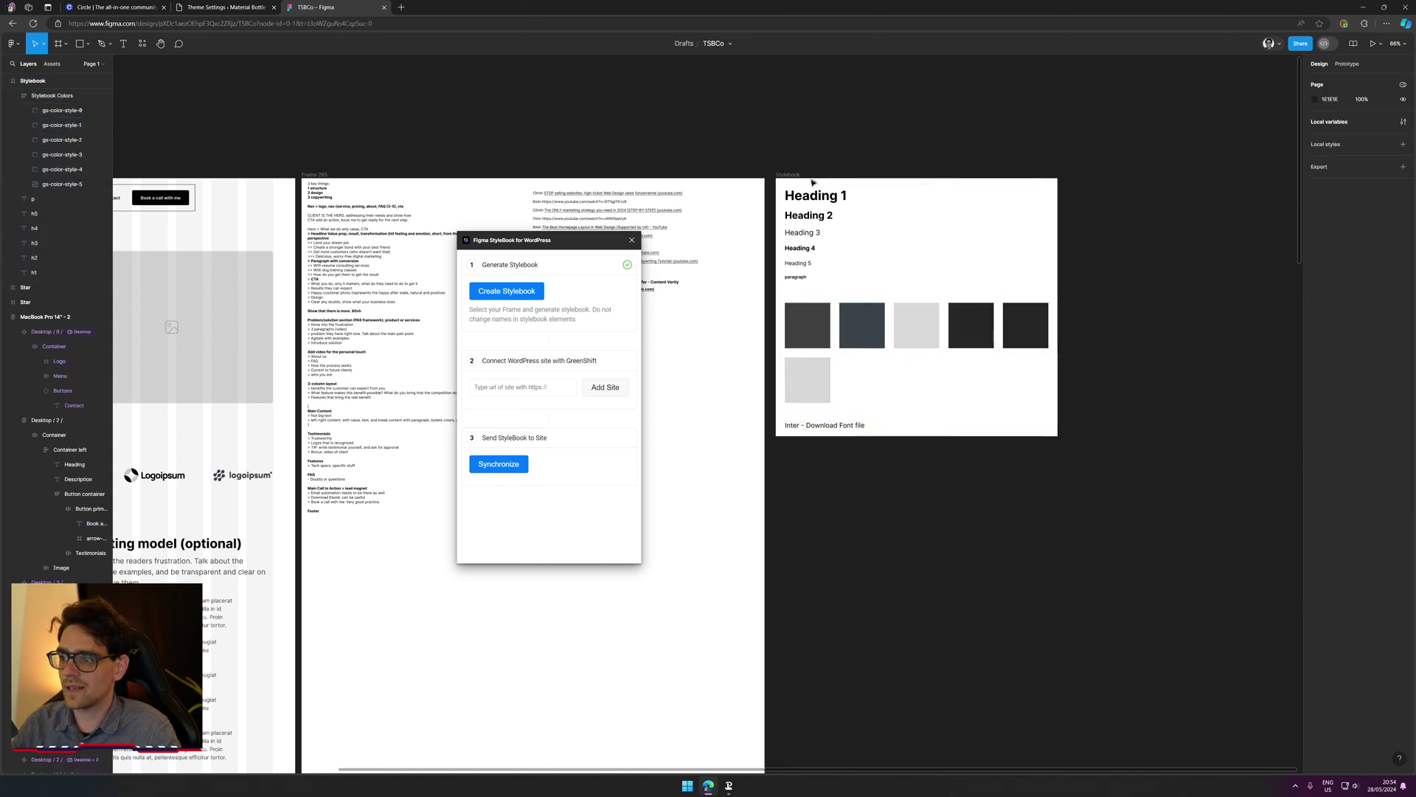
pyautogui.click(802, 175)
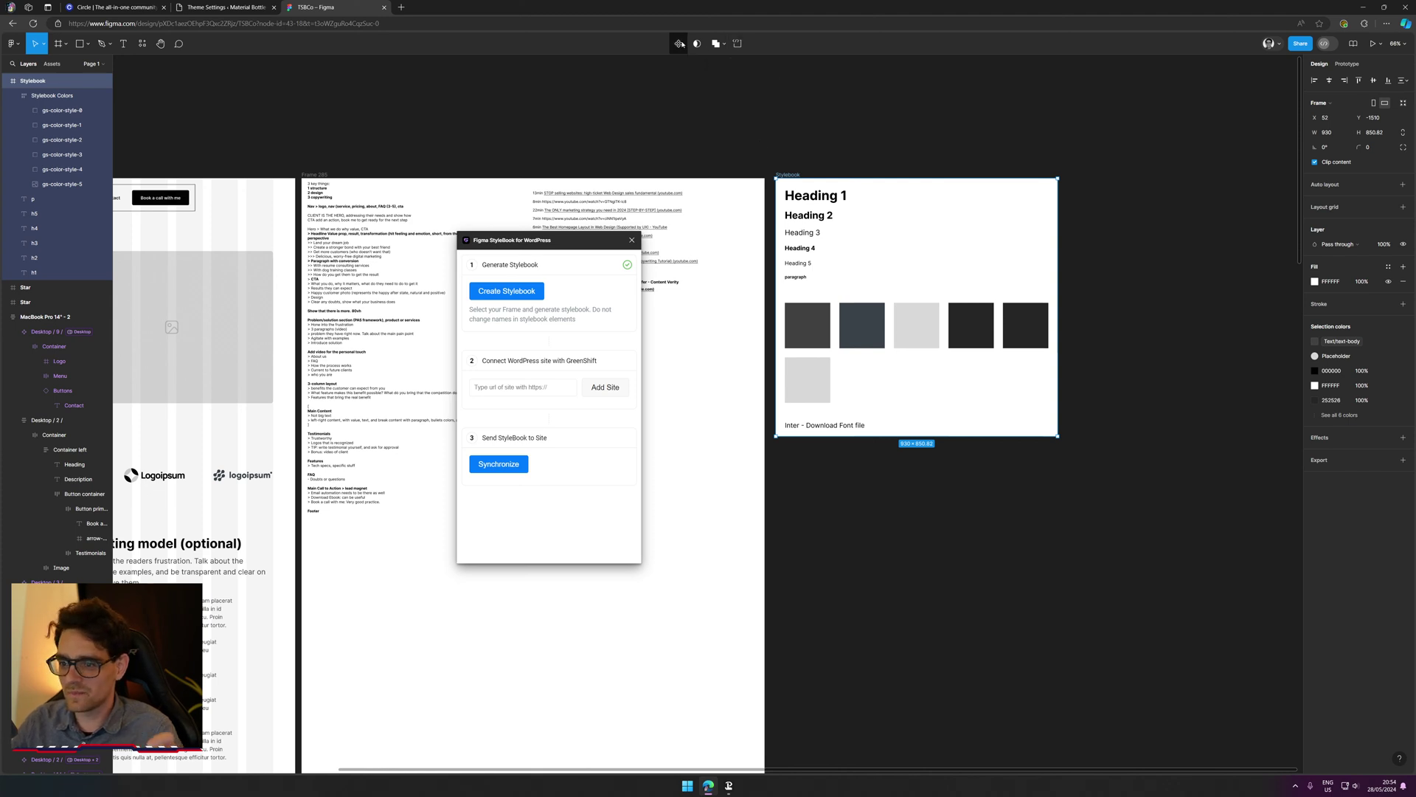
# Step: Close the Figma StyleBook plugin window and the TSBCo Figma file, returning to the WordPress theme settings
pyautogui.click(631, 239)
pyautogui.hscroll(-3, 561, 114)
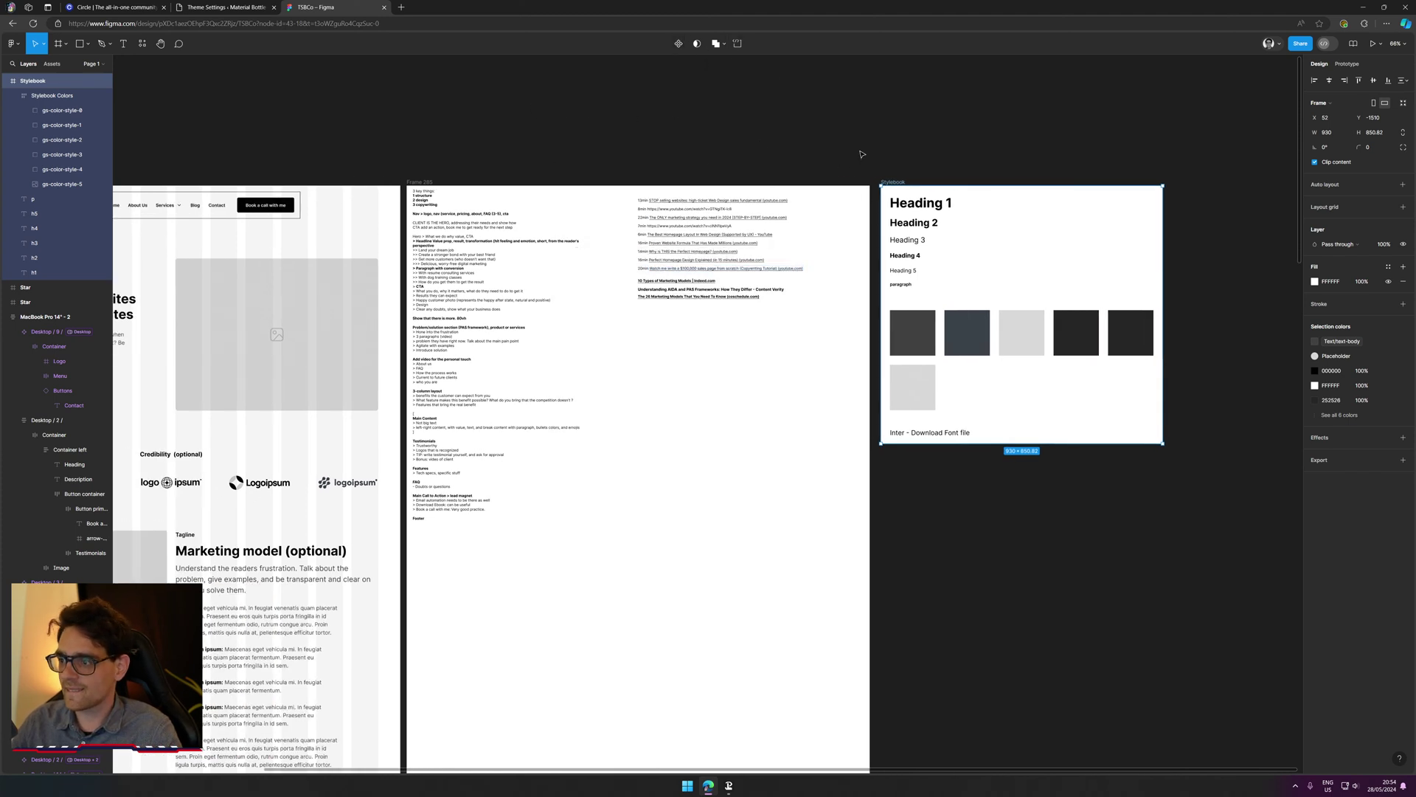
pyautogui.click(613, 98)
pyautogui.hscroll(-6, 701, 118)
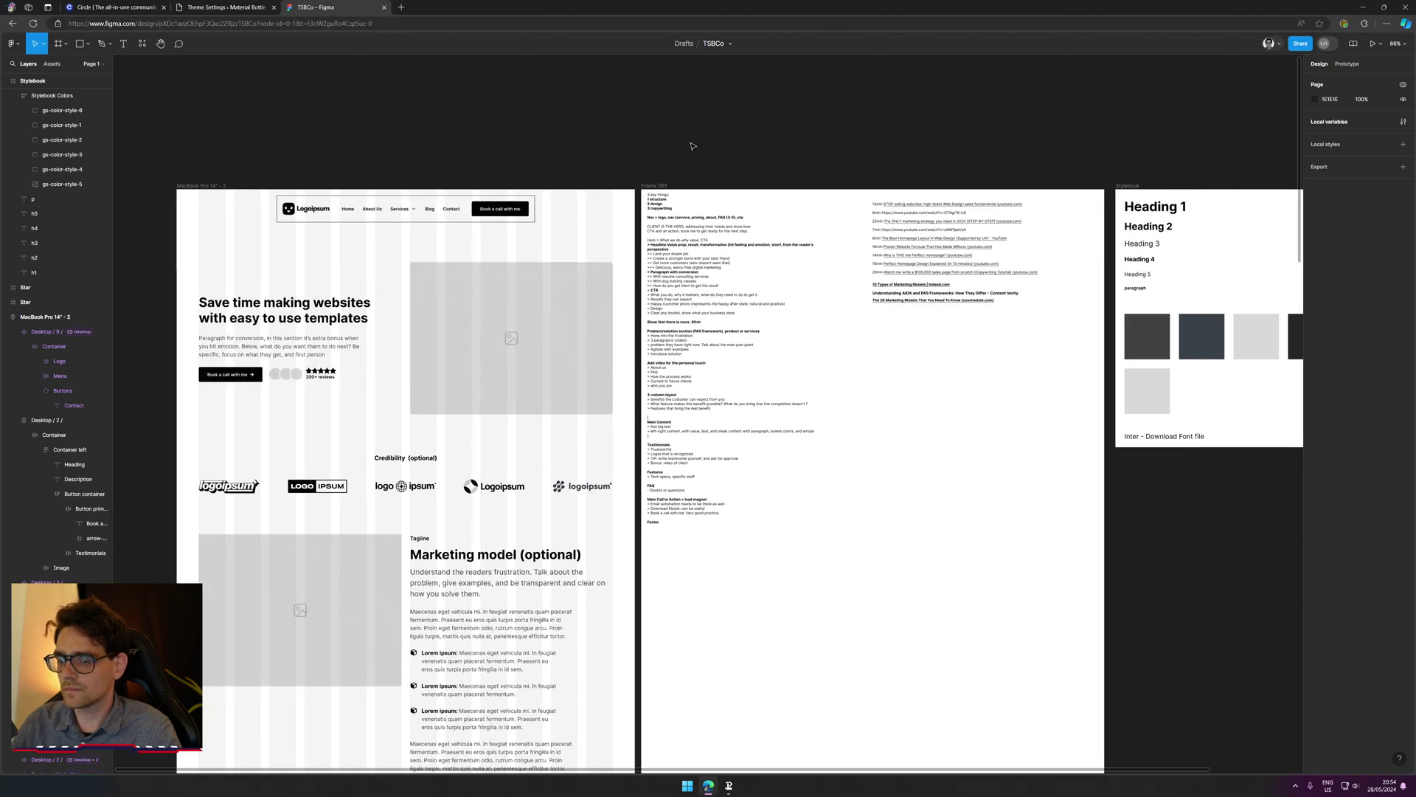
pyautogui.middleClick(337, 2)
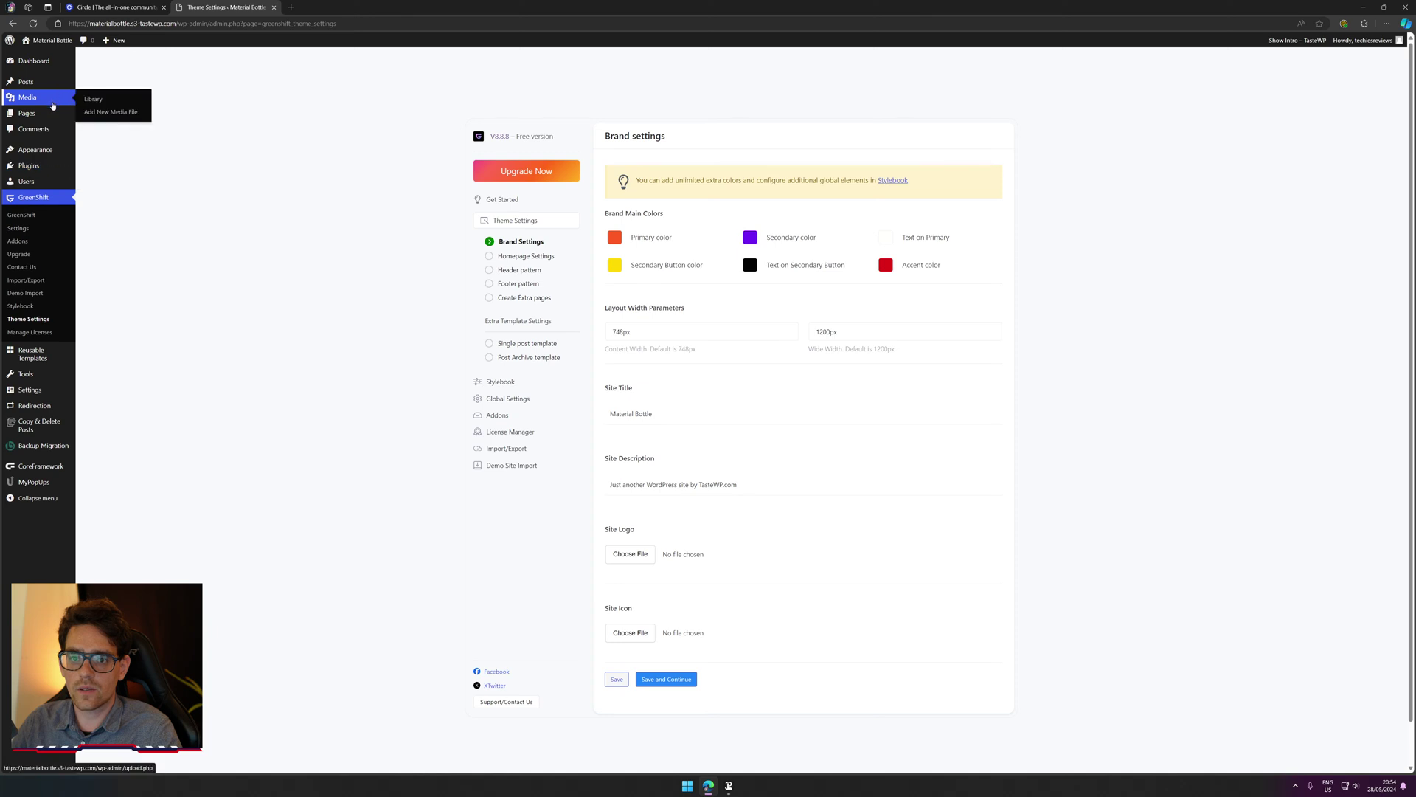
# Step: Look through the WordPress site's installed theme, its pages and the Core Framework color settings
pyautogui.click(111, 7)
pyautogui.click(247, 5)
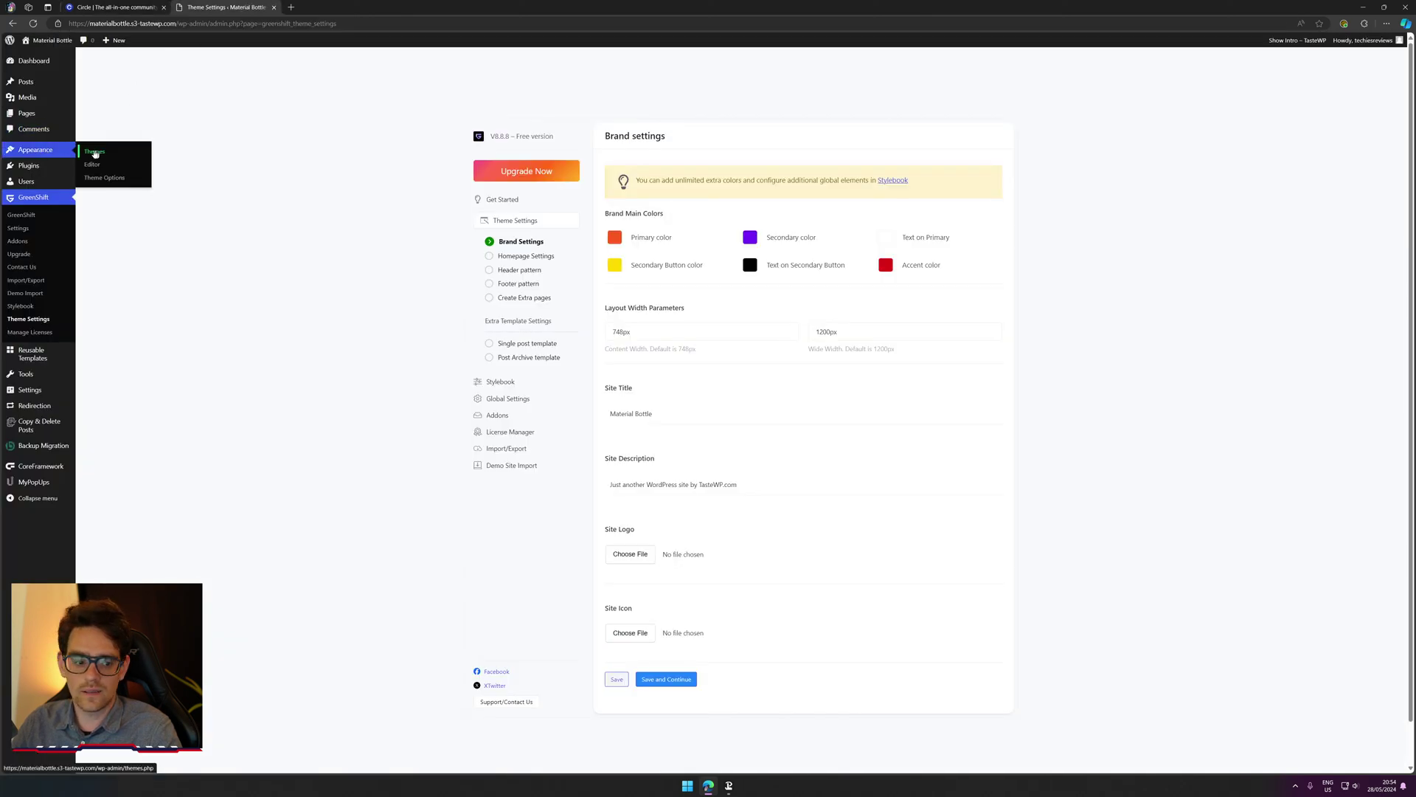
pyautogui.click(42, 152)
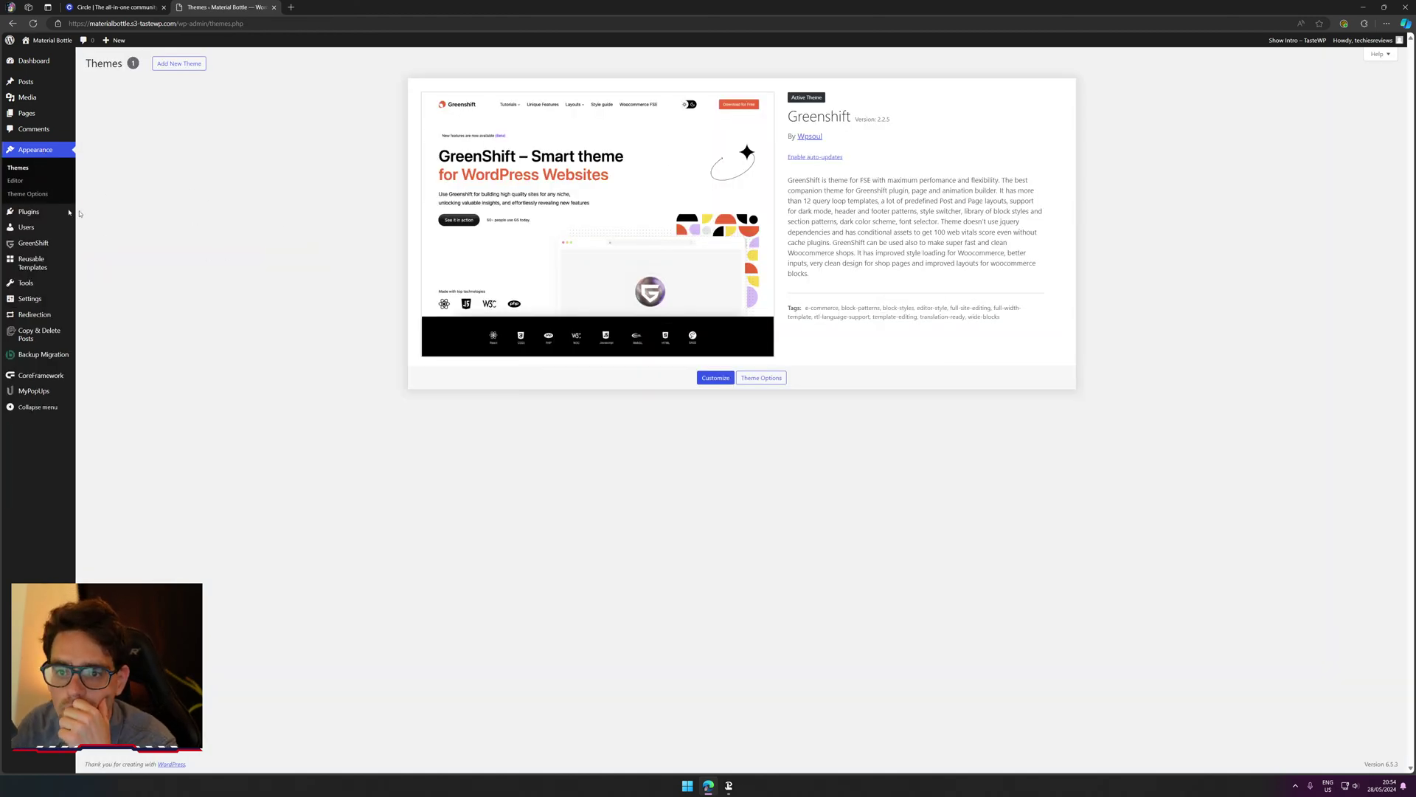
pyautogui.moveTo(63, 114)
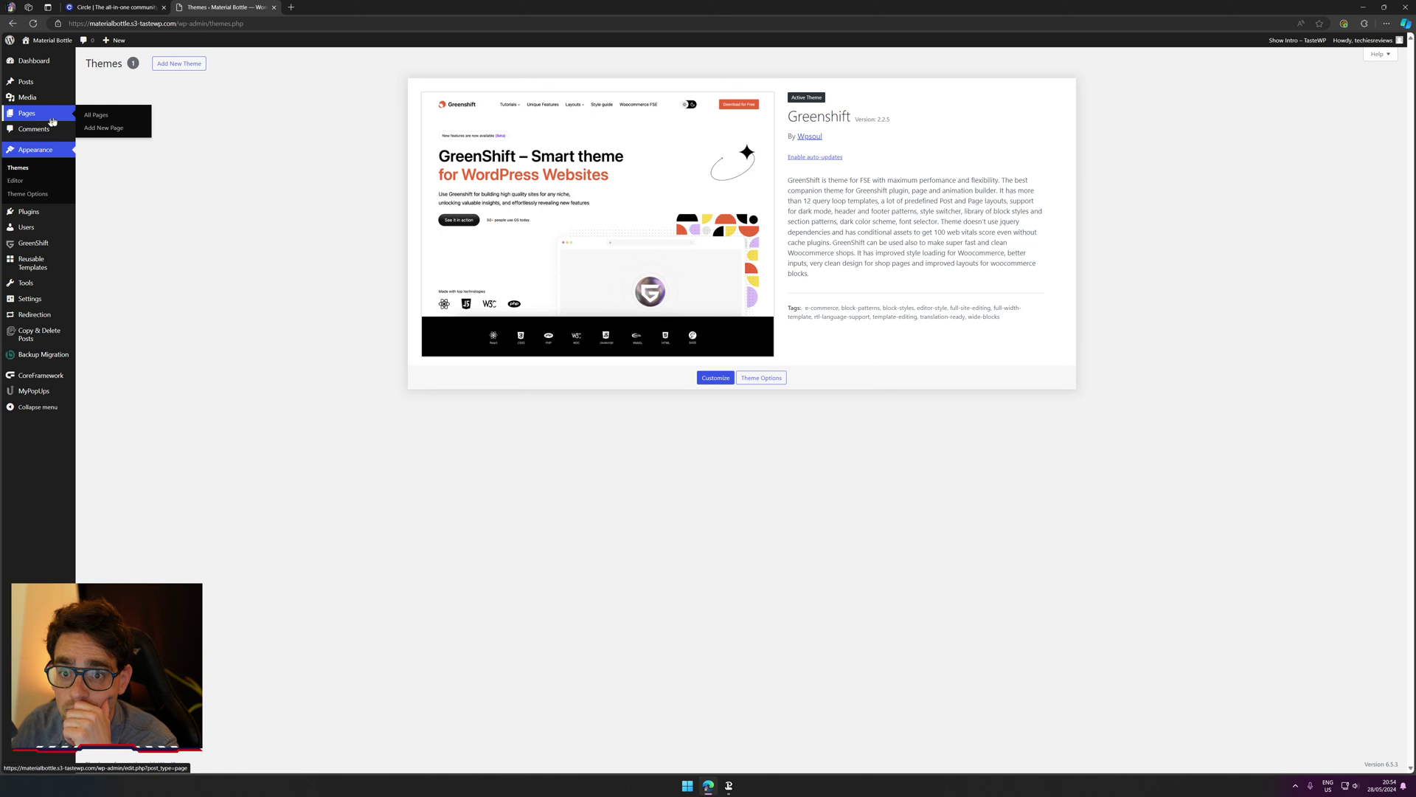
pyautogui.click(109, 116)
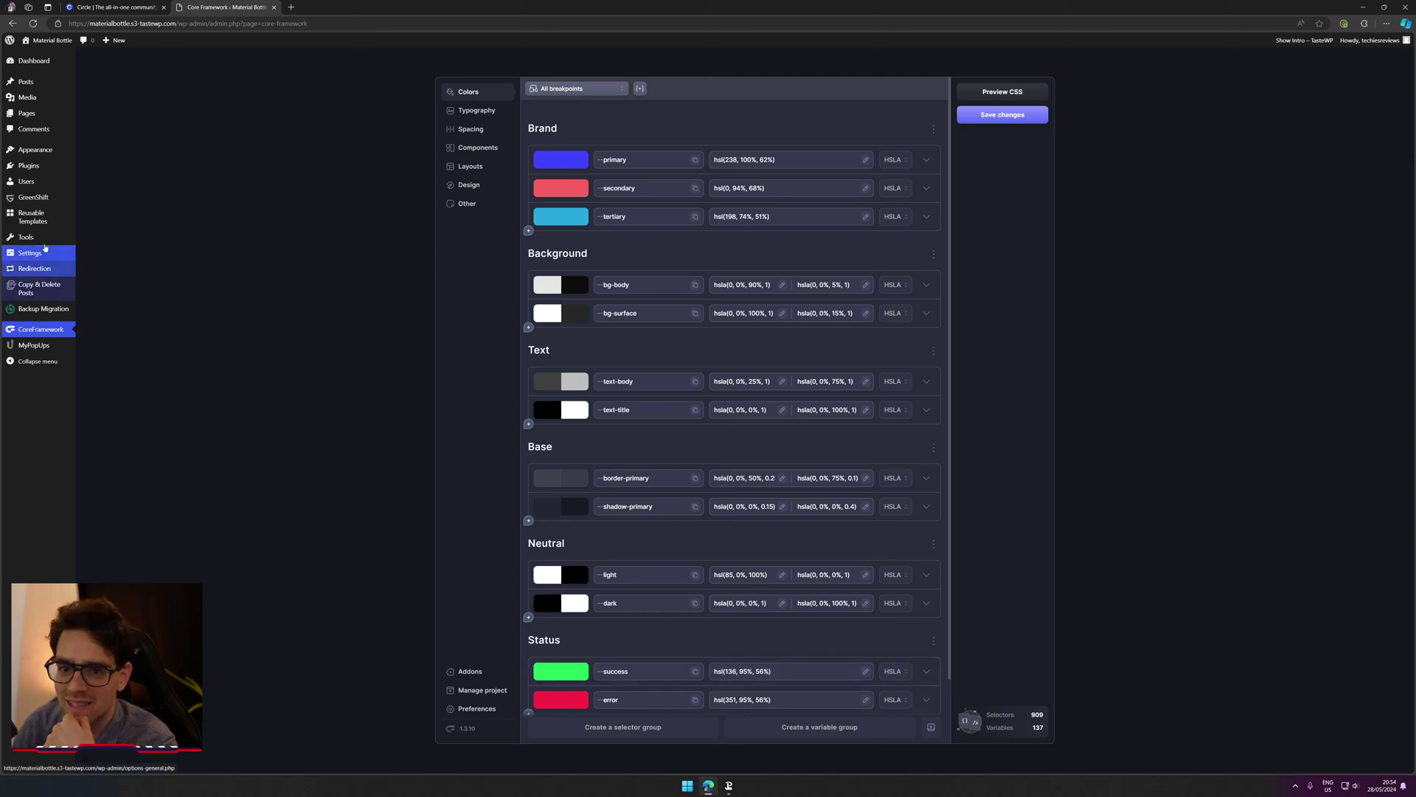
# Step: Deactivate and delete the MyPopUps plugin from the installed plugins
pyautogui.click(50, 166)
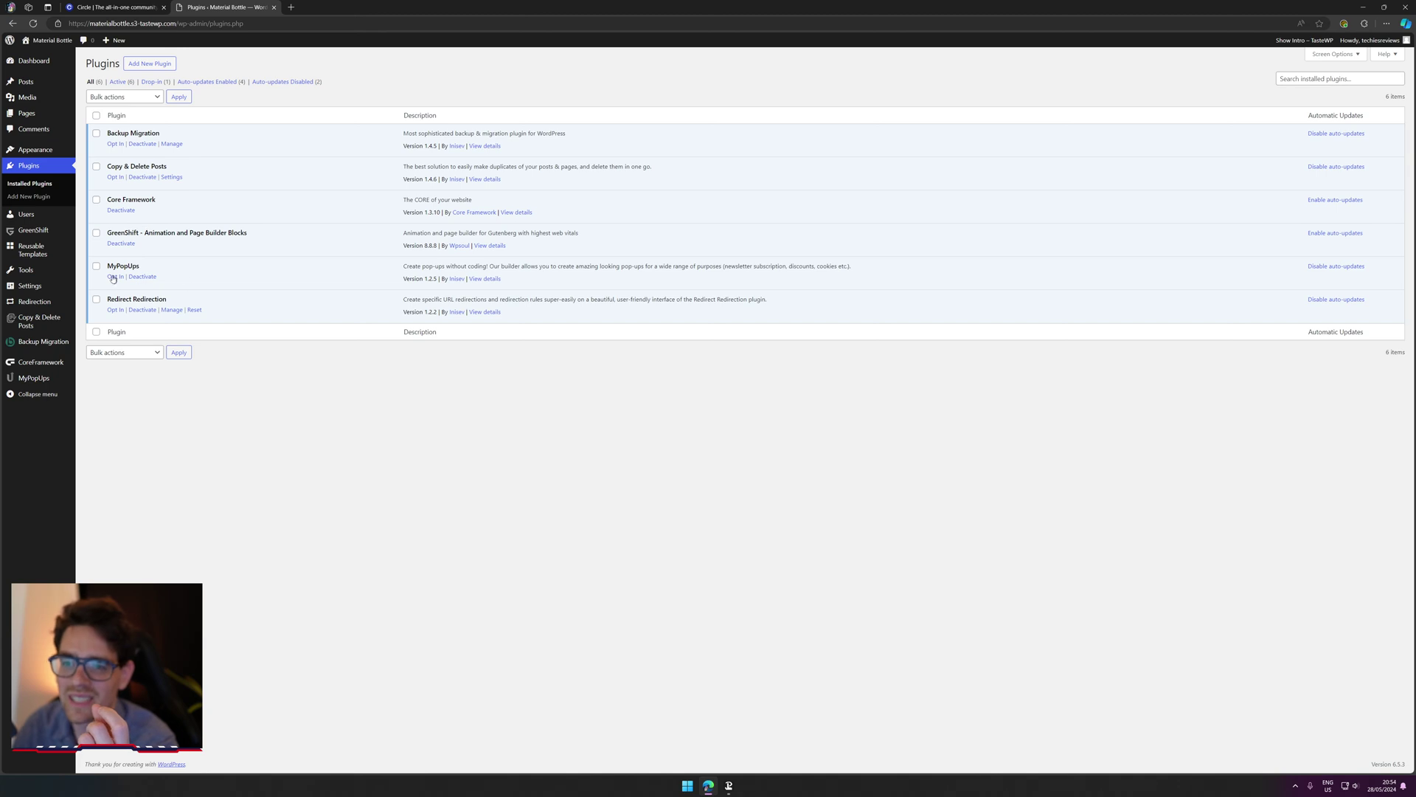
pyautogui.click(142, 276)
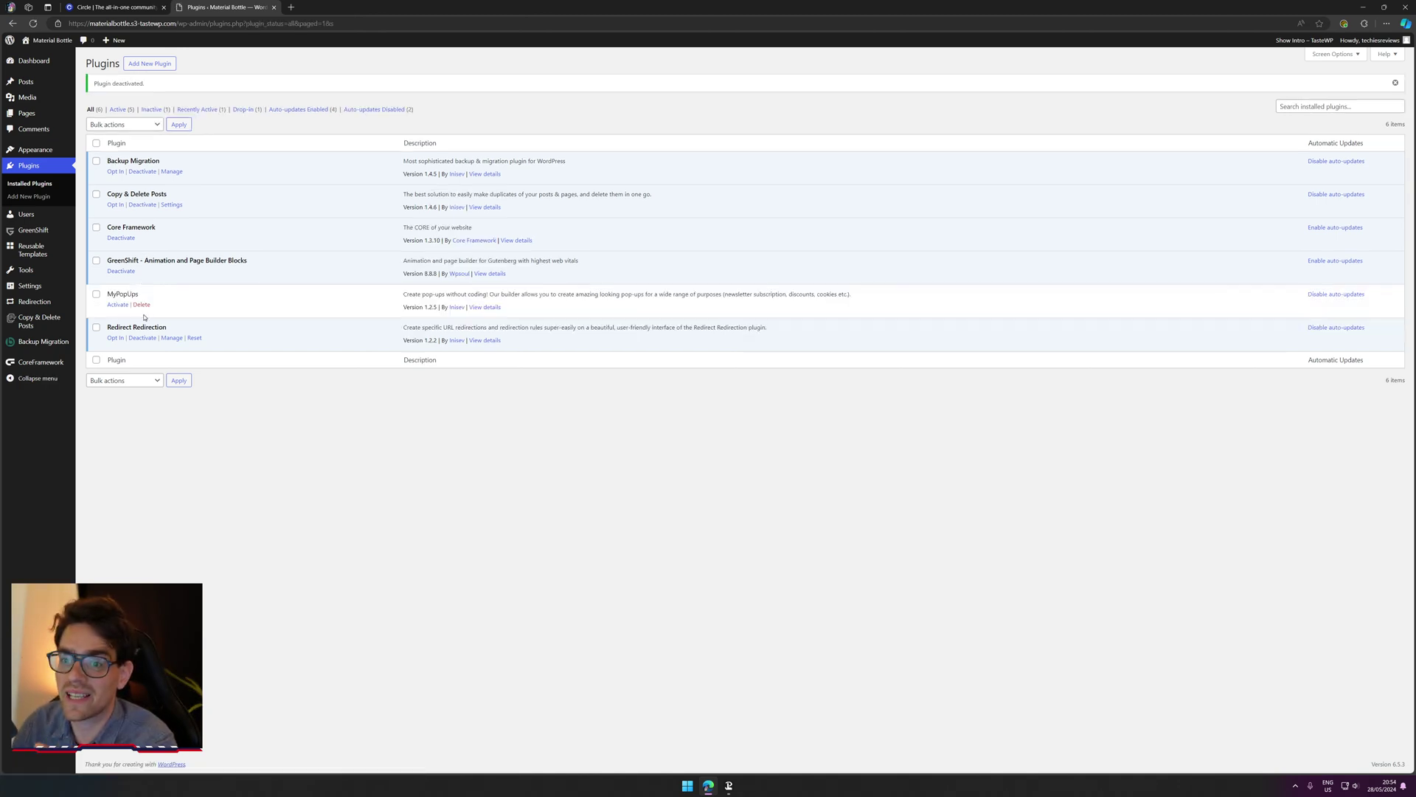
pyautogui.click(142, 306)
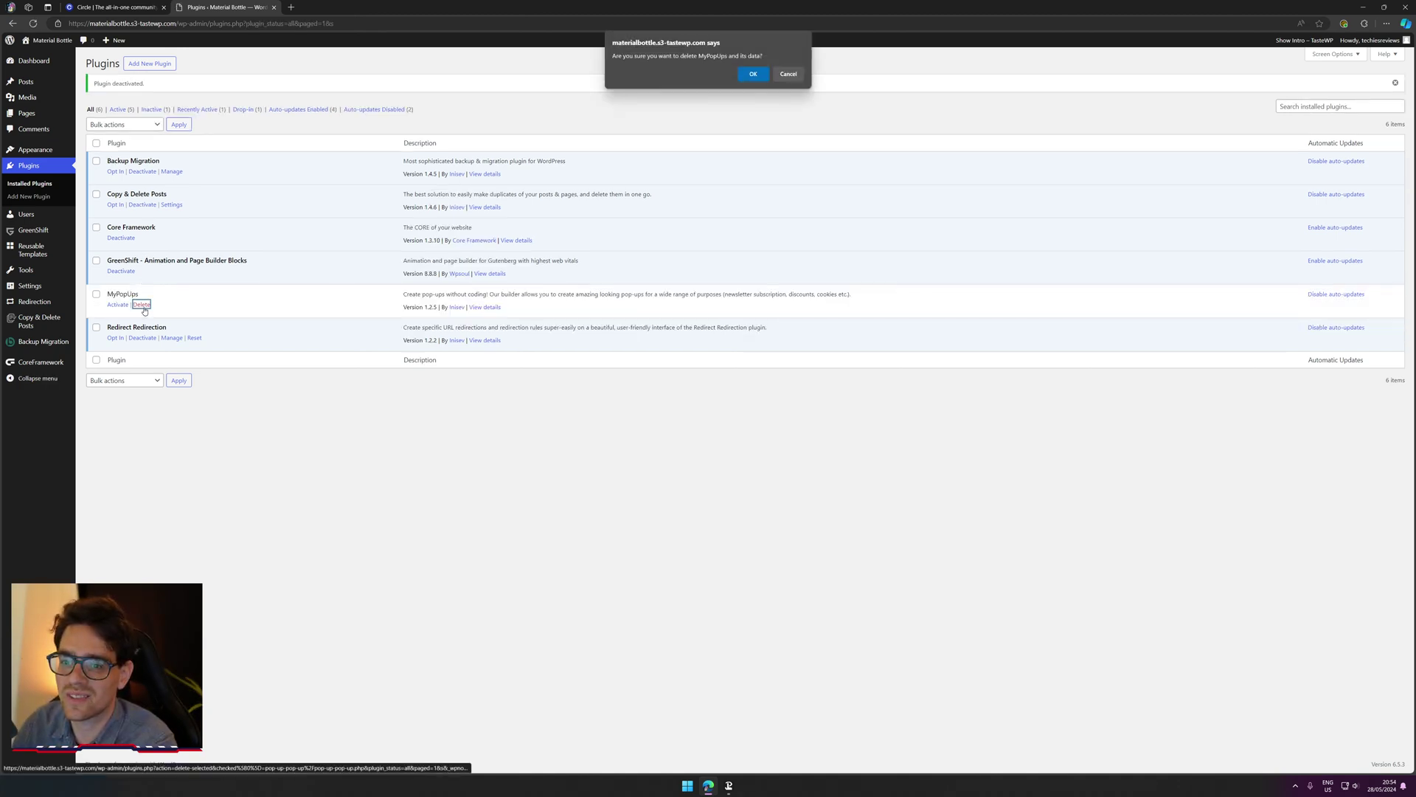
pyautogui.click(765, 74)
pyautogui.click(143, 306)
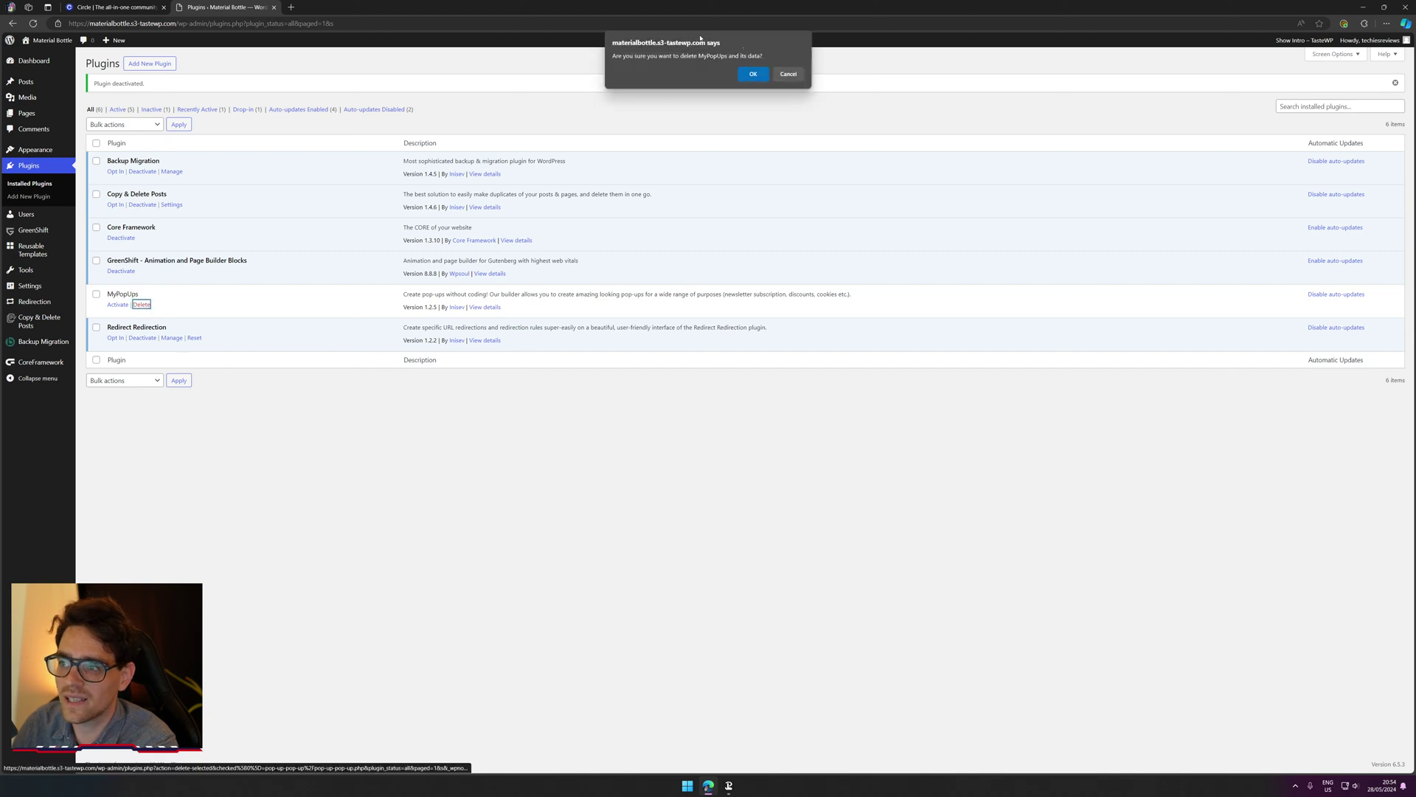
pyautogui.press('Return')
# Step: Deactivate and delete the Redirect Redirection plugin
pyautogui.click(145, 324)
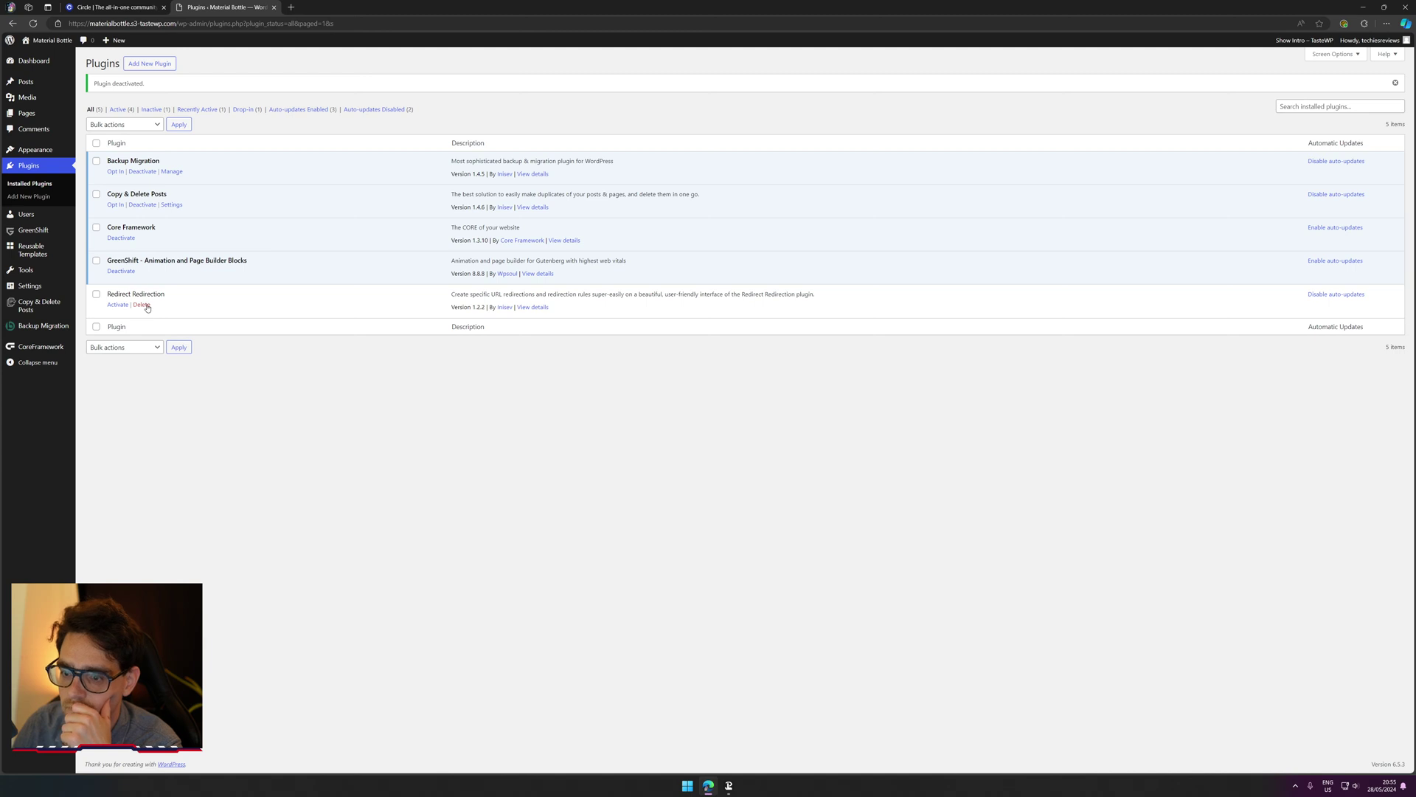
pyautogui.click(145, 305)
pyautogui.press('Return')
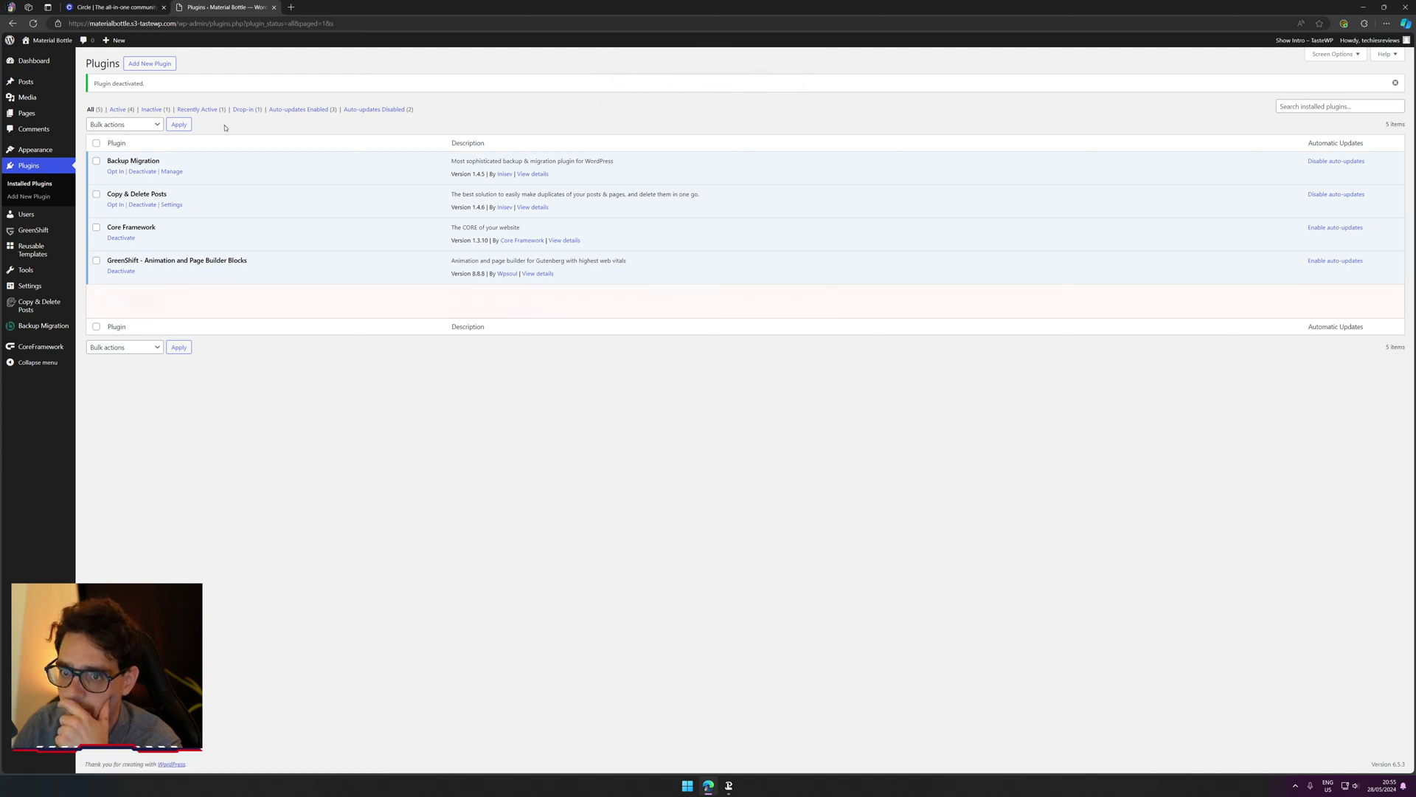
# Step: Deactivate and delete the Copy & Delete Posts plugin
pyautogui.click(143, 205)
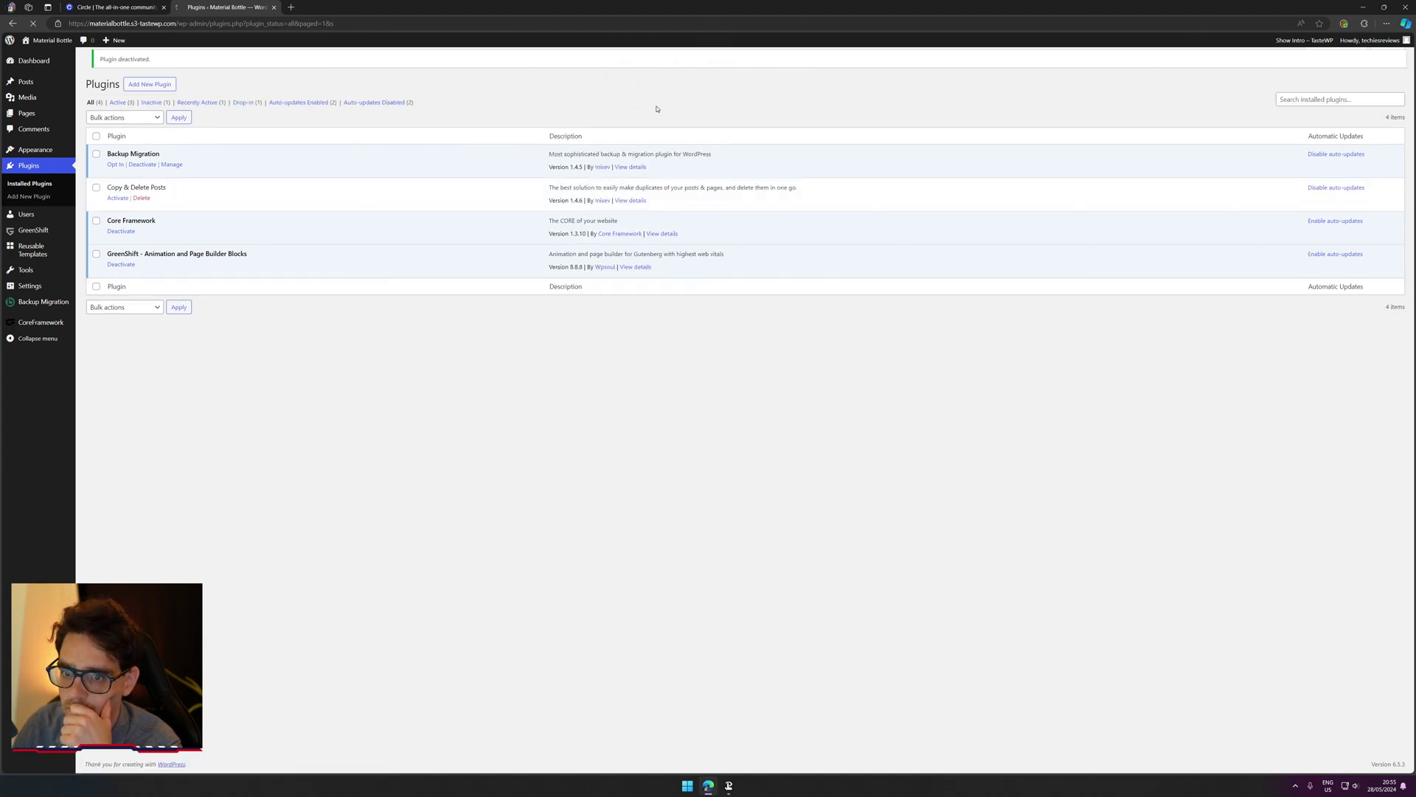
pyautogui.click(136, 205)
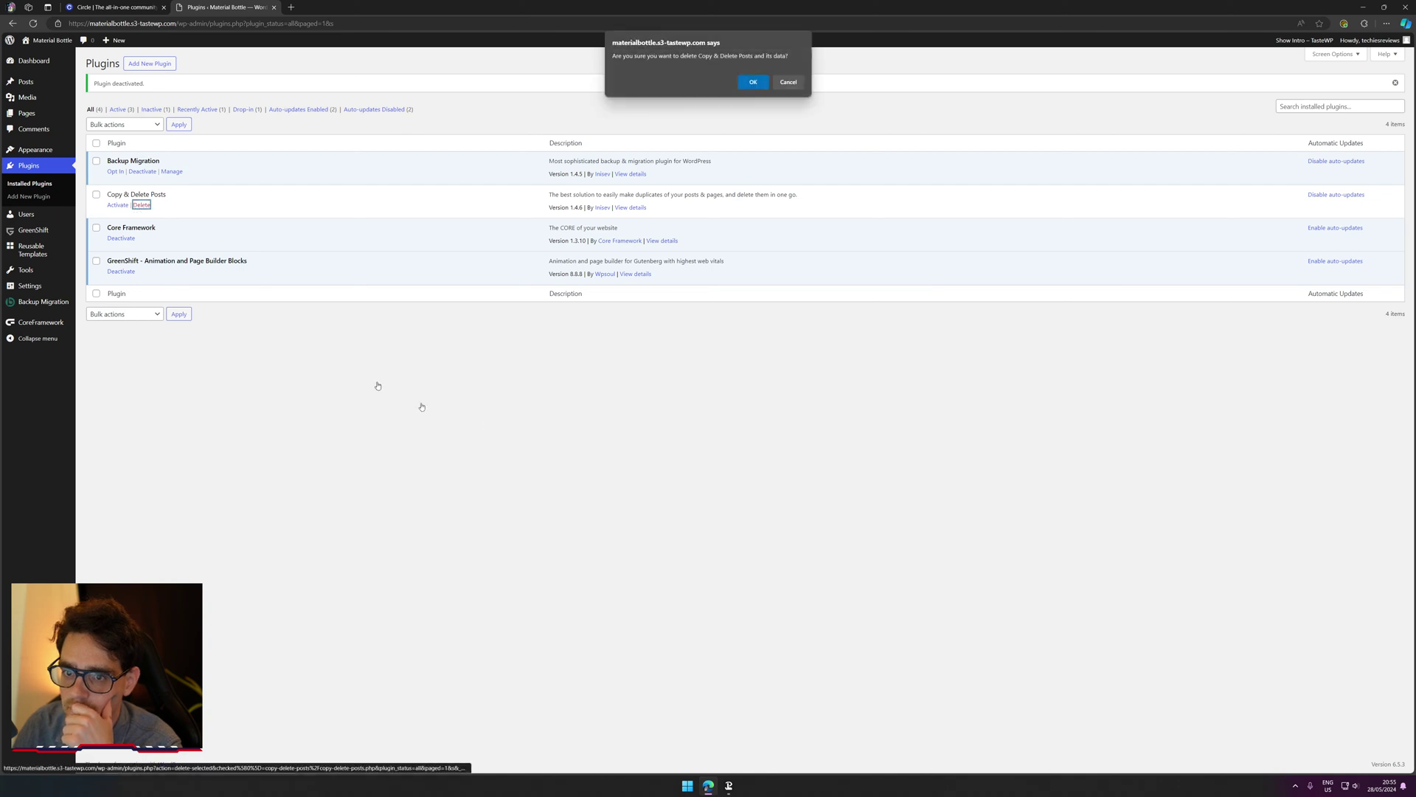
pyautogui.click(752, 82)
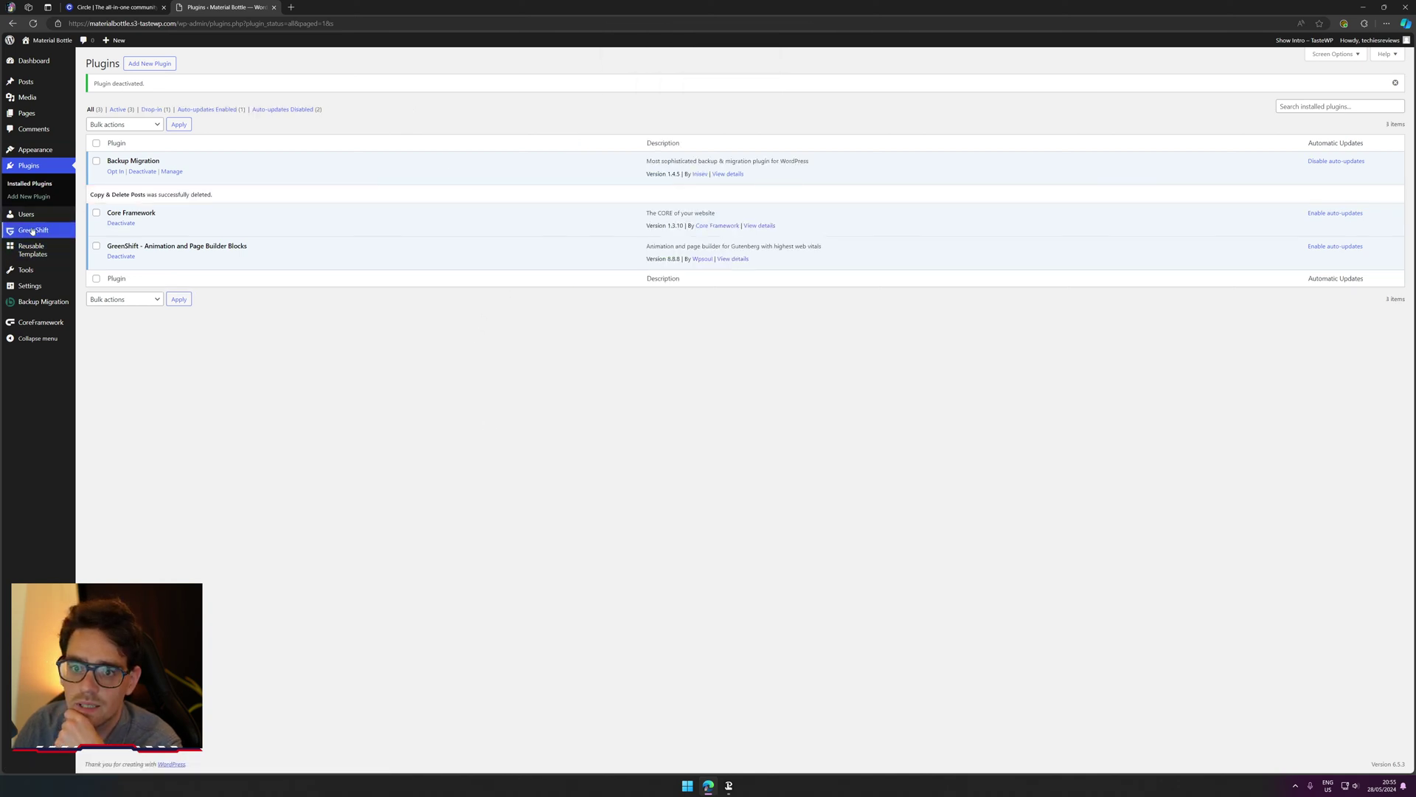
# Step: Look through GreenShift's font settings and Core Framework's color groups, including the primary color's shades and tints
pyautogui.click(95, 244)
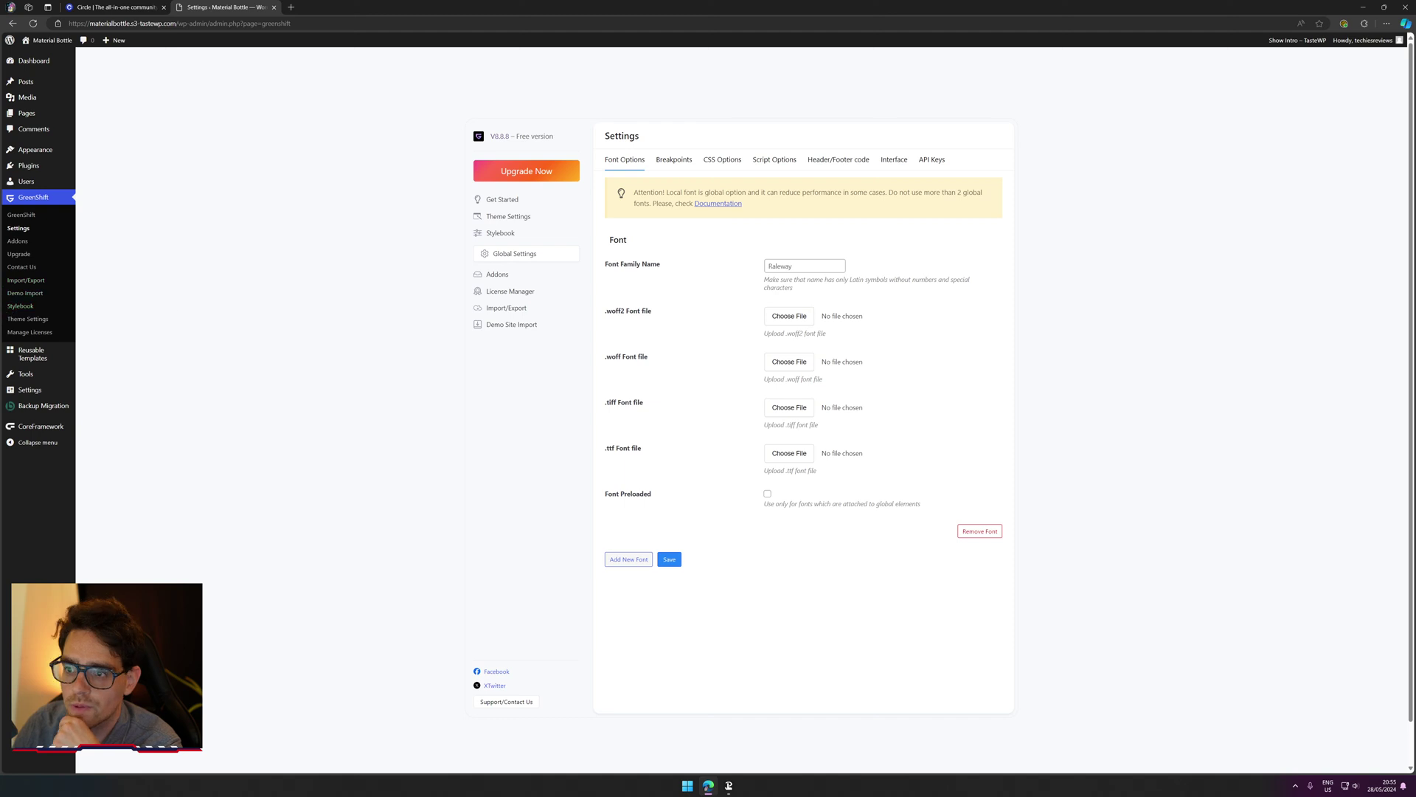
pyautogui.click(60, 428)
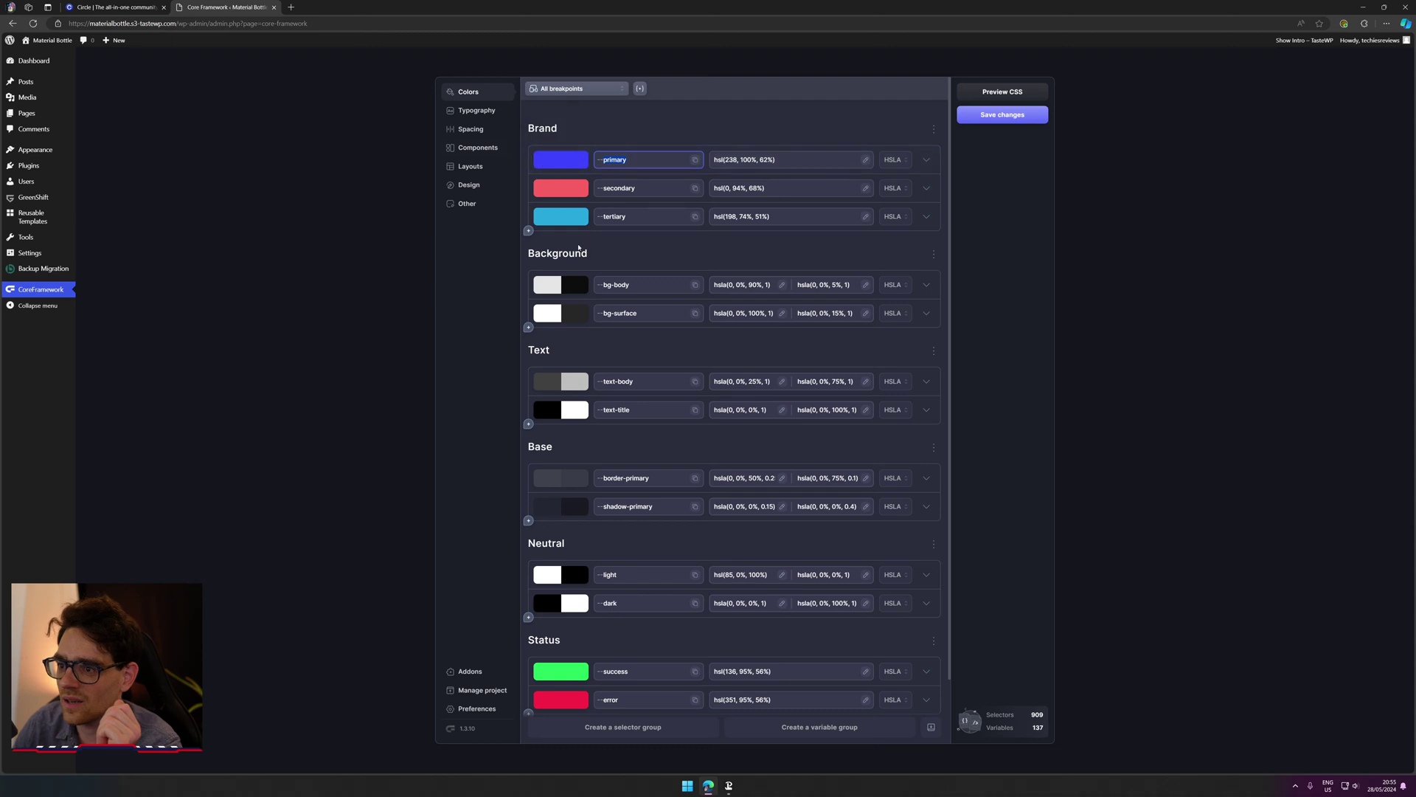
pyautogui.click(925, 165)
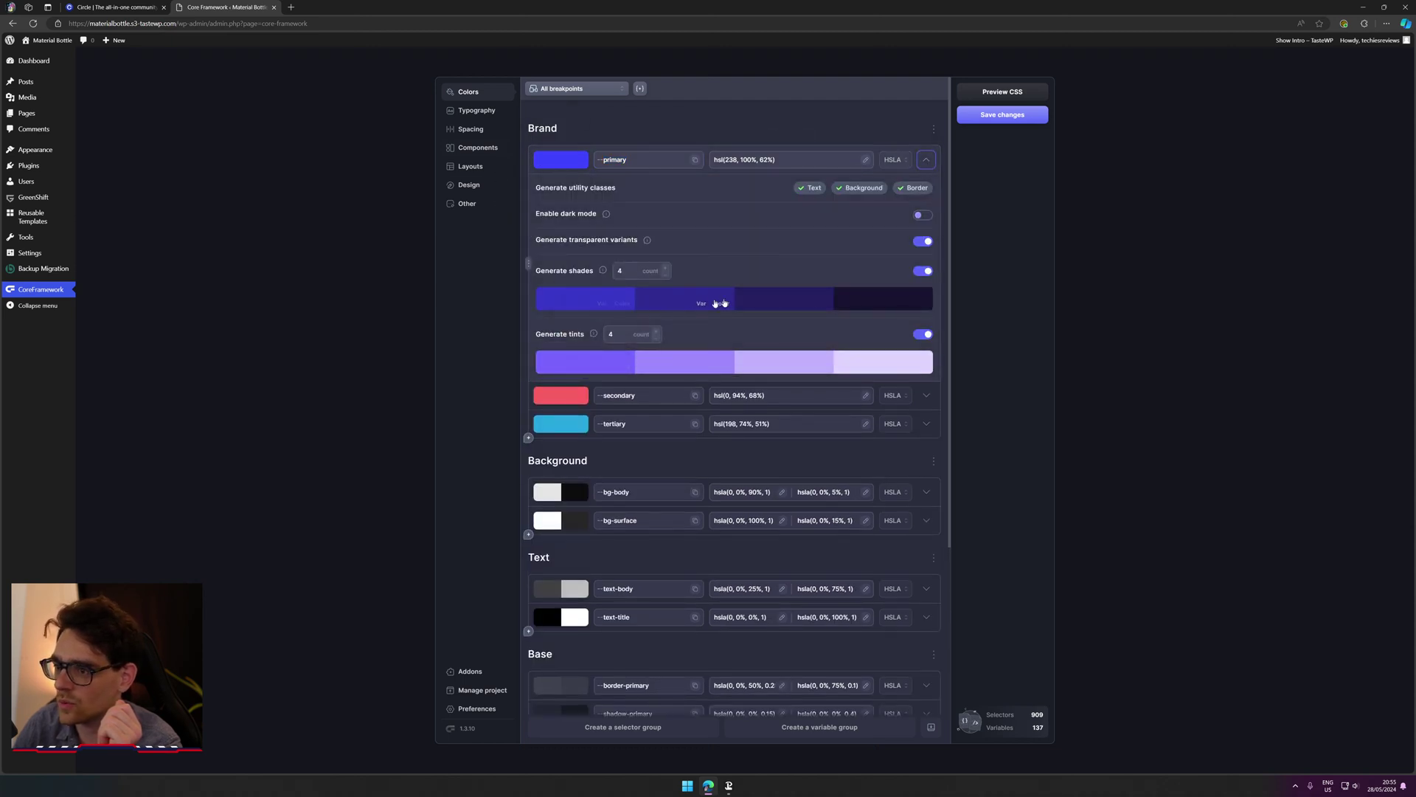
pyautogui.click(926, 159)
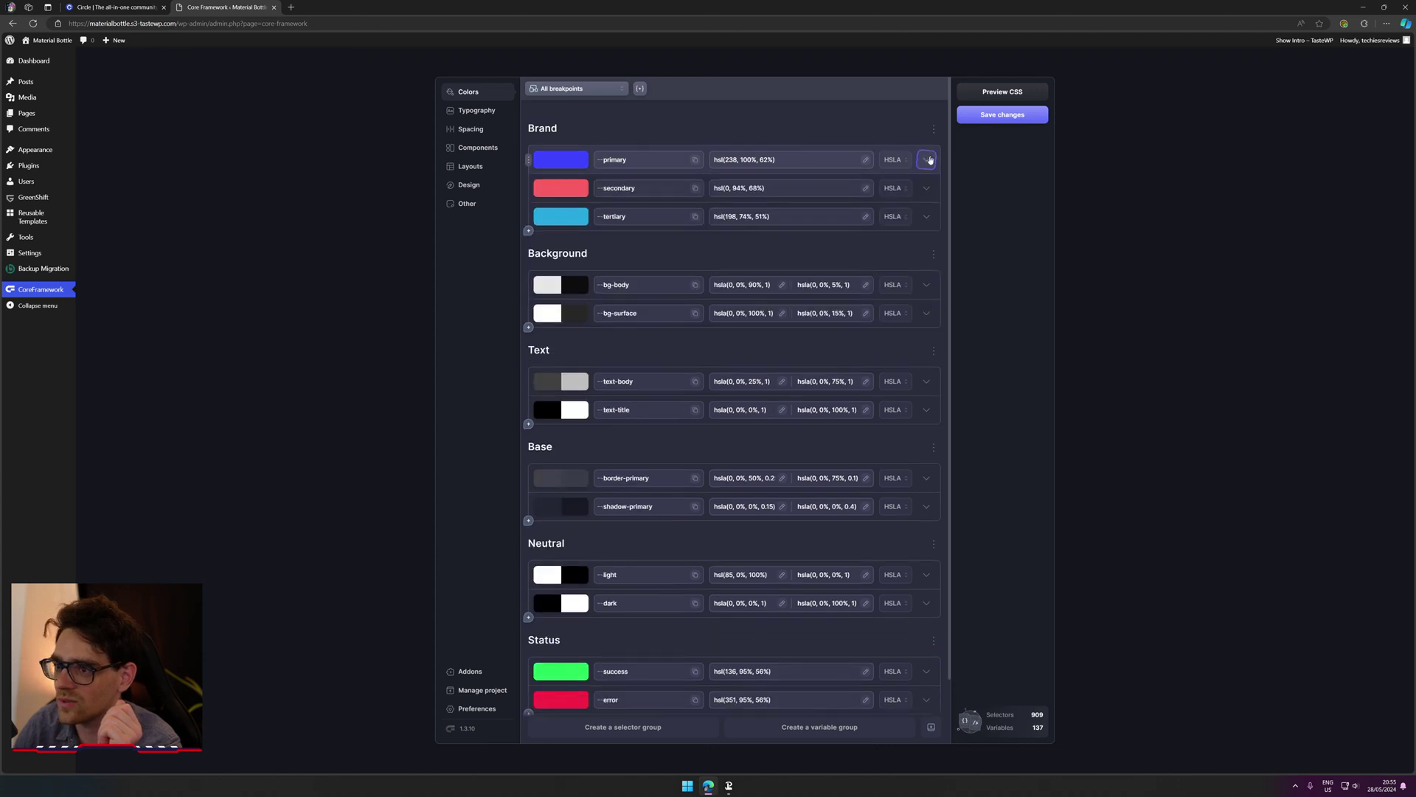
pyautogui.scroll(-1, 677, 463)
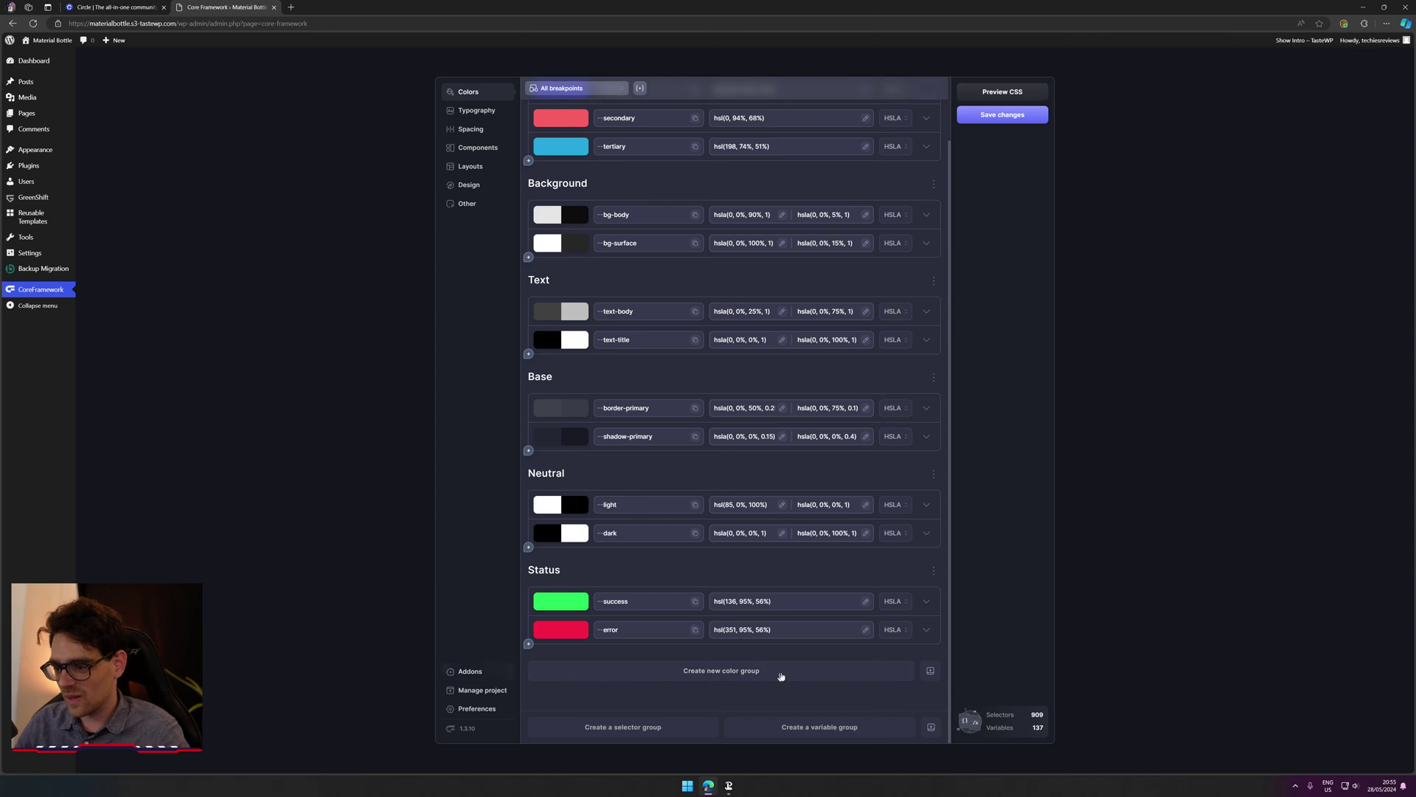
pyautogui.scroll(1, 817, 585)
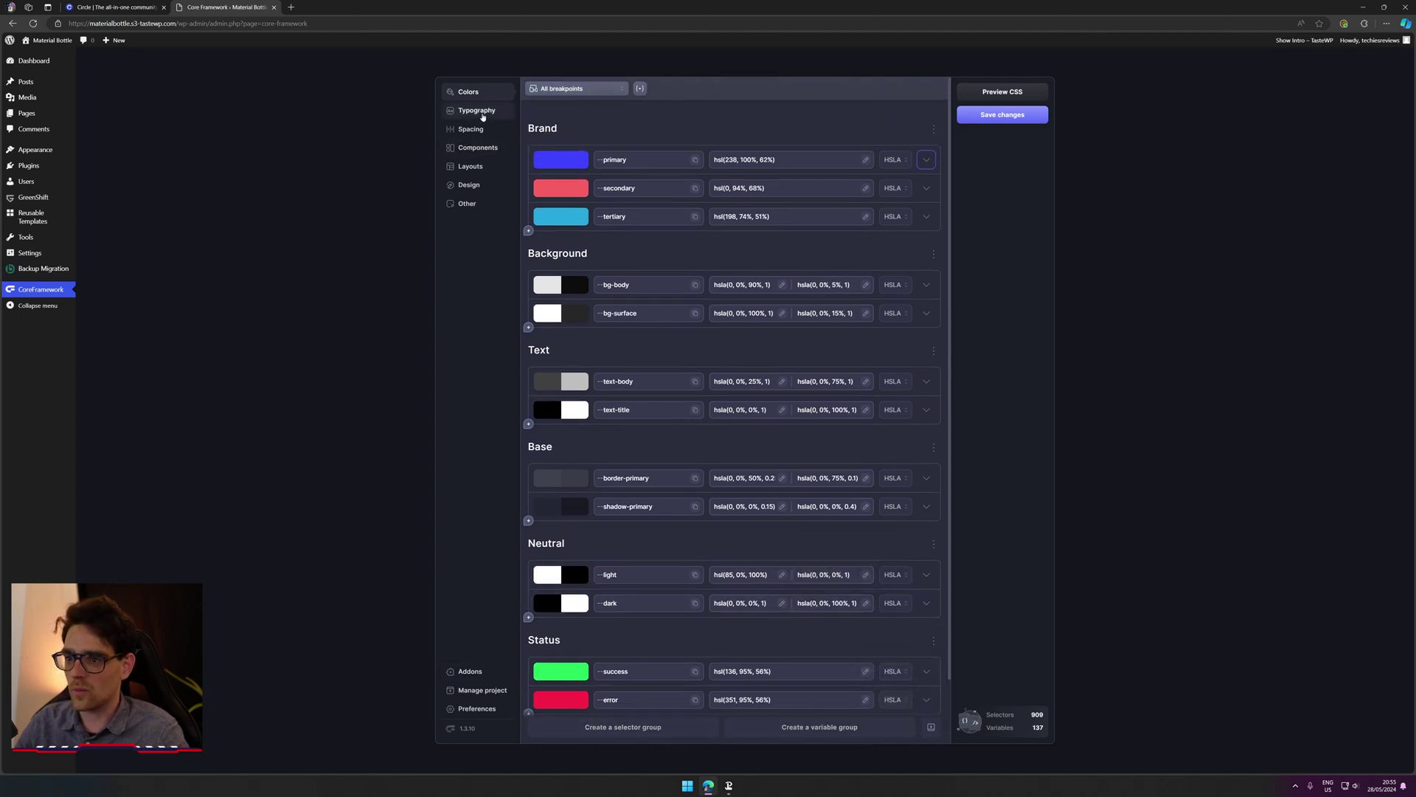
# Step: Open the GreenShift dashboard and Stylebook in separate browser tabs, and create the Stylebook, dismissing the block editor's welcome guide
pyautogui.moveTo(33, 197)
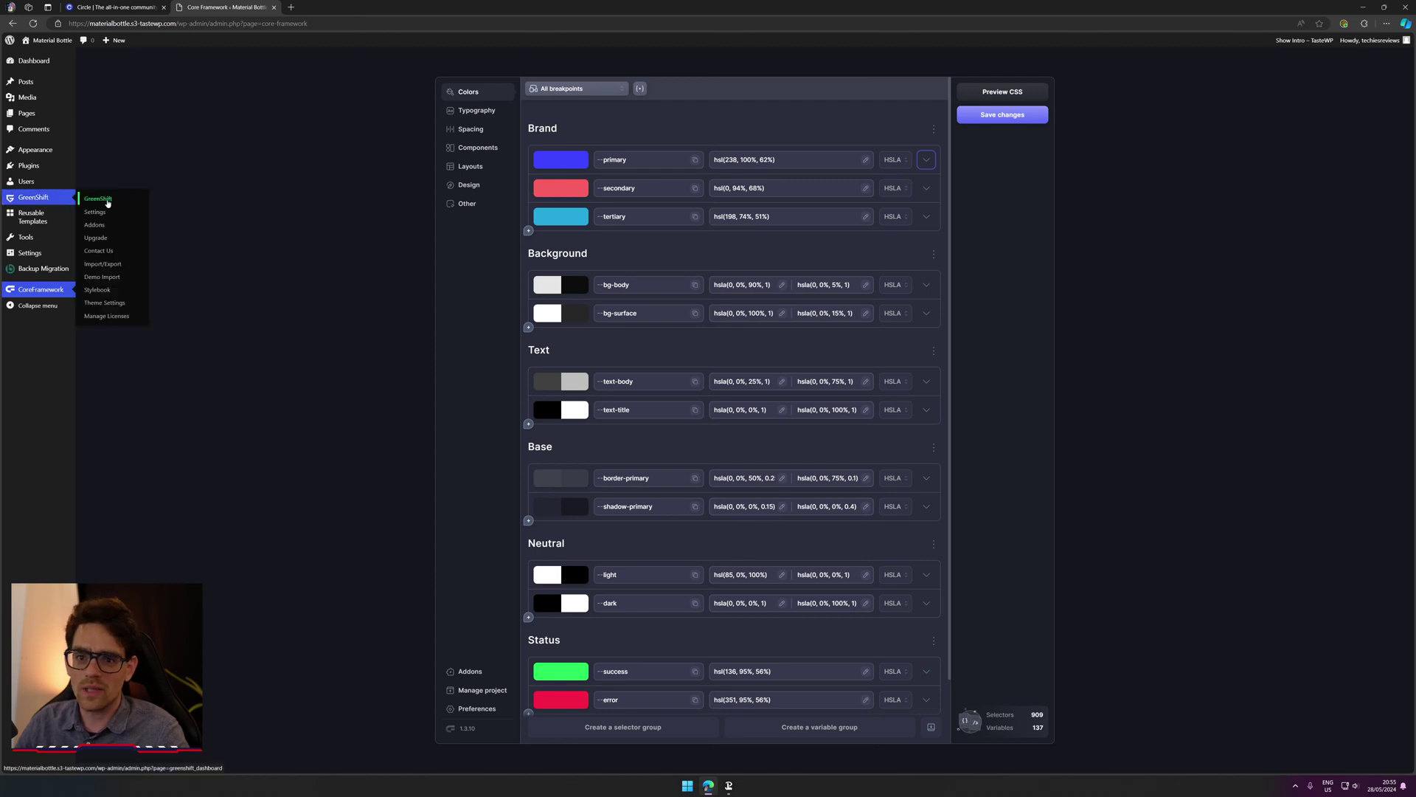
pyautogui.middleClick(111, 212)
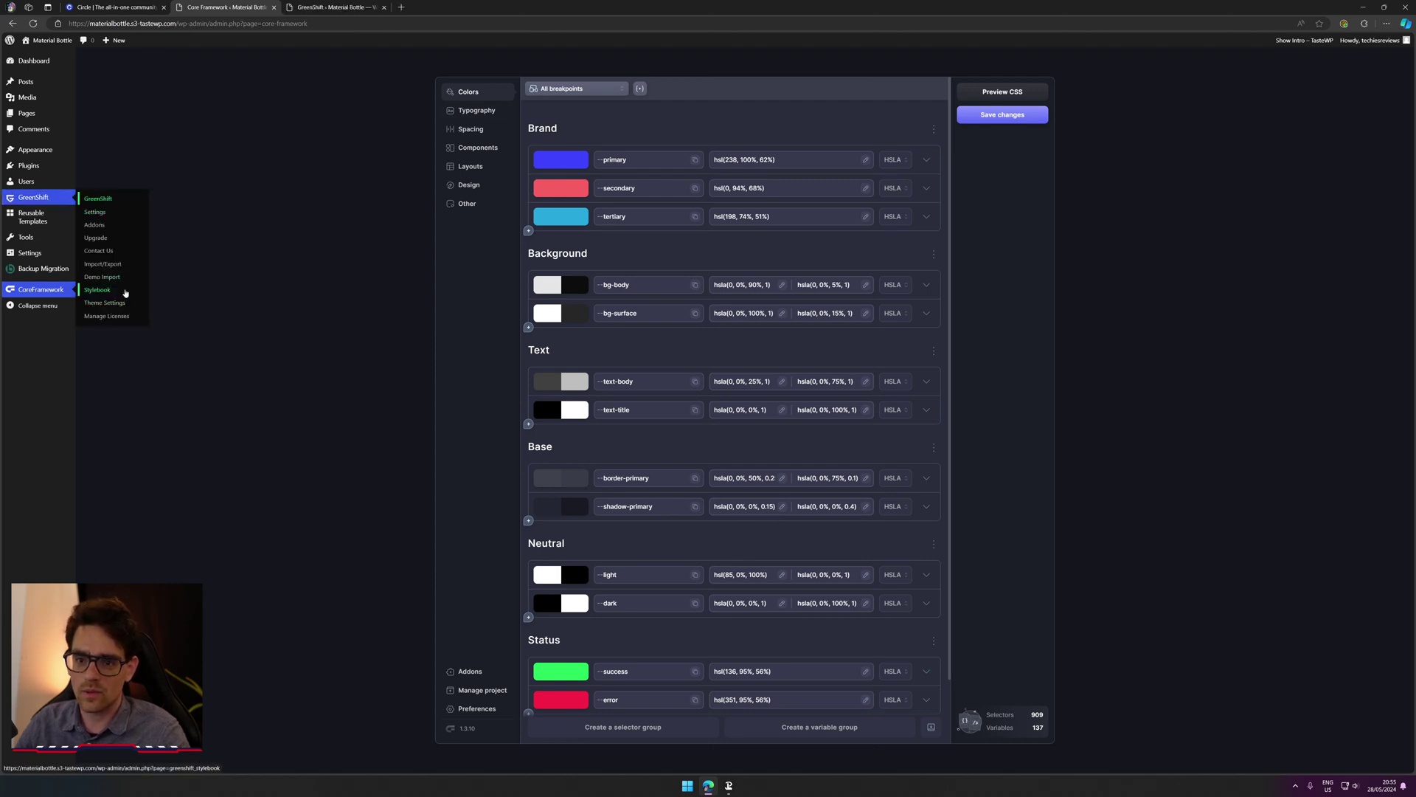
pyautogui.middleClick(125, 293)
pyautogui.click(447, 7)
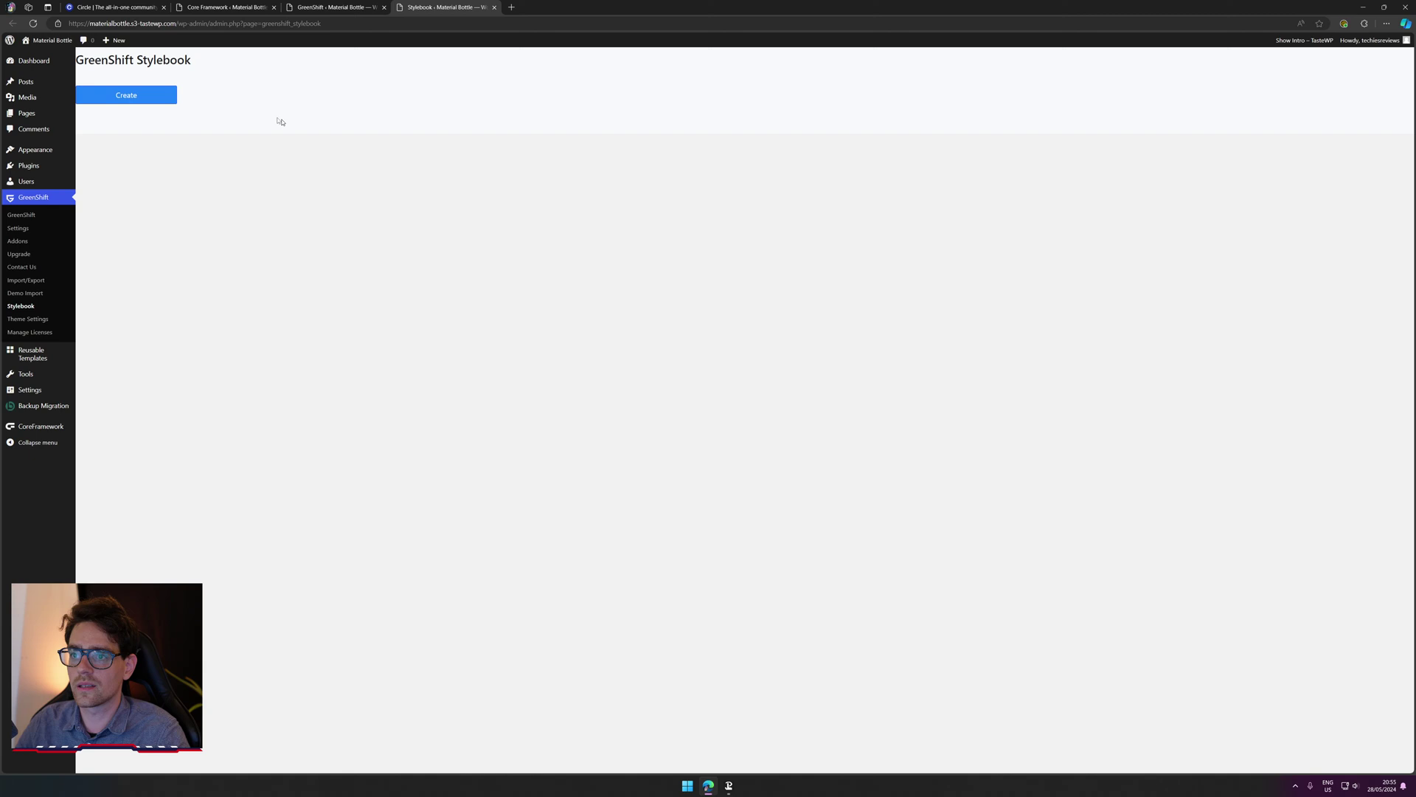
pyautogui.click(145, 98)
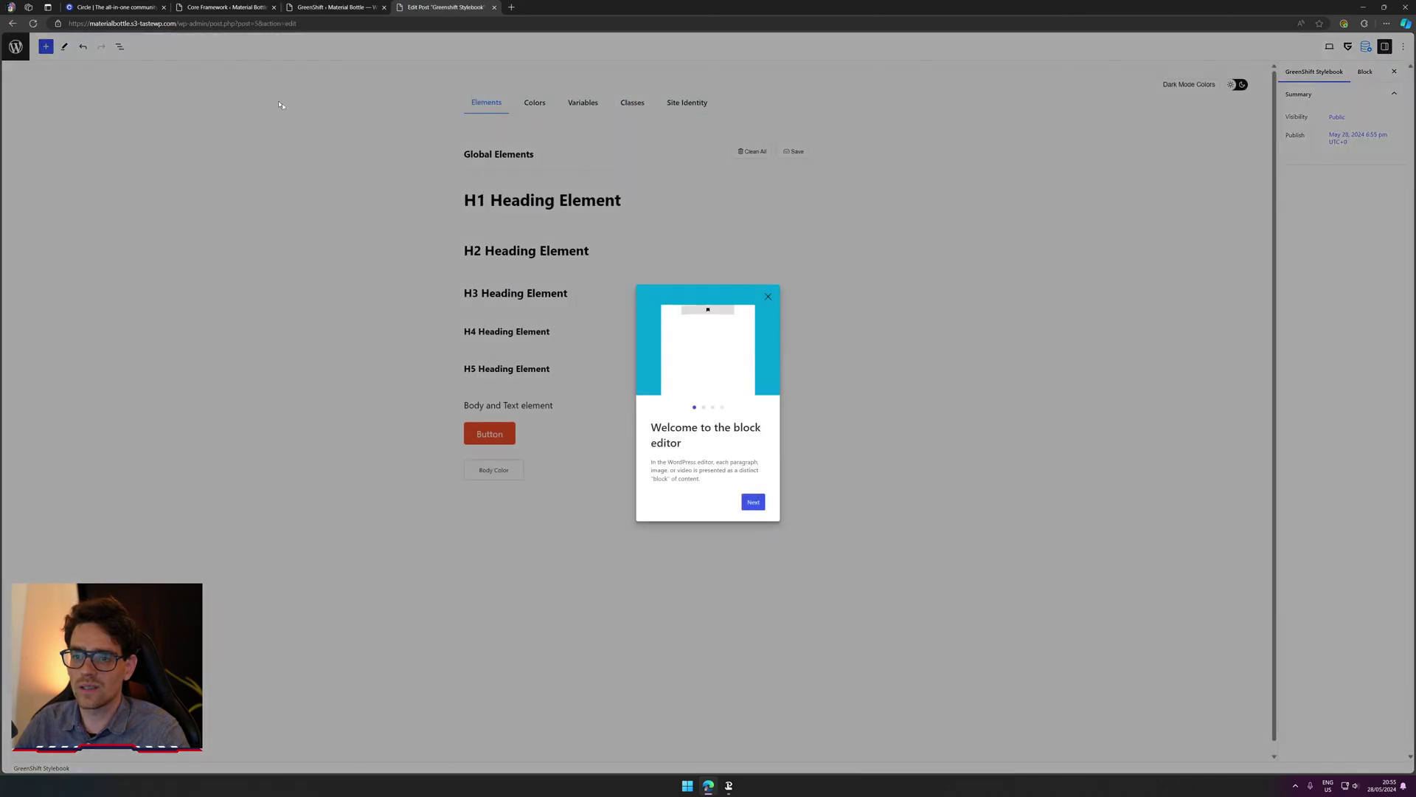
pyautogui.click(767, 298)
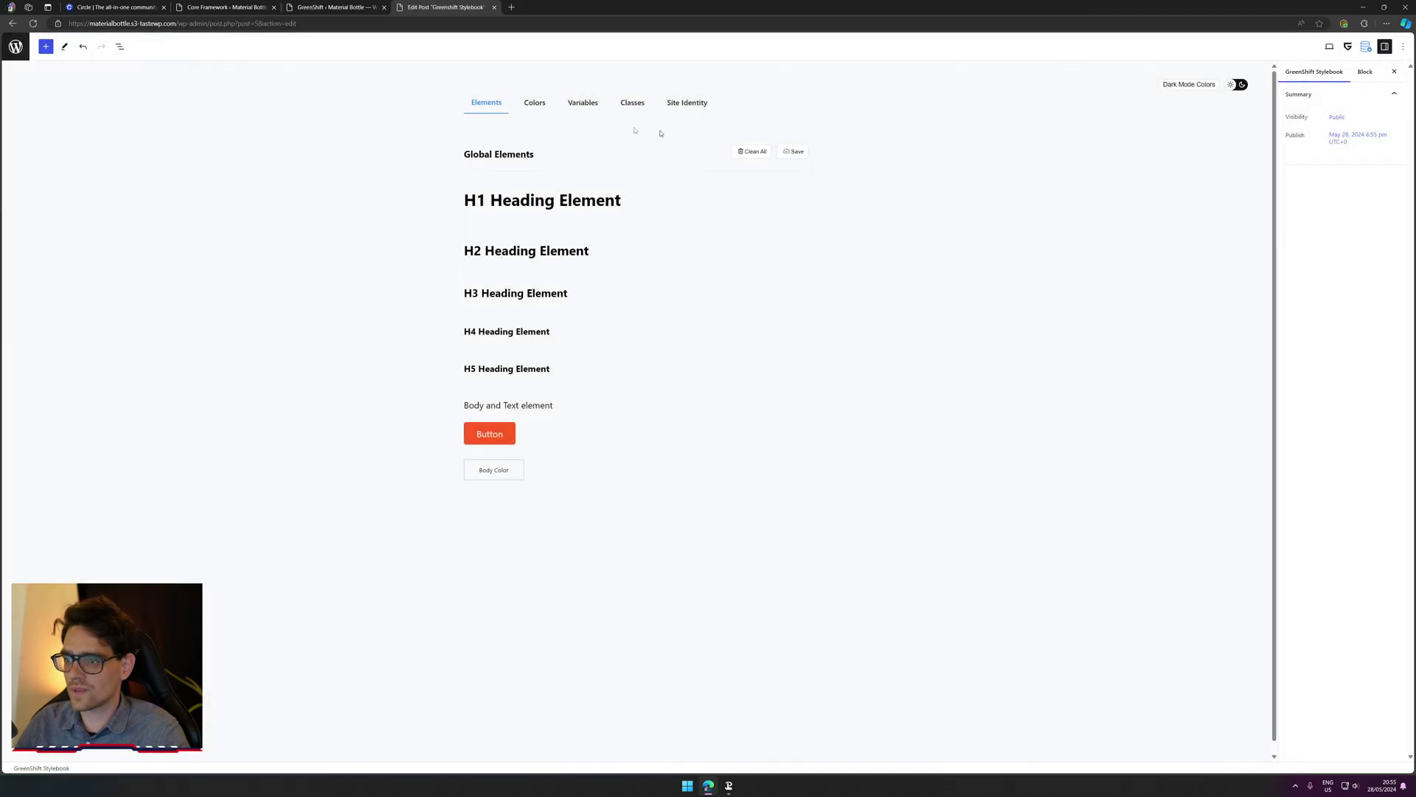
# Step: Look through the GreenShift Stylebook's Colors, Variables, Classes and Site Identity sections
pyautogui.click(579, 102)
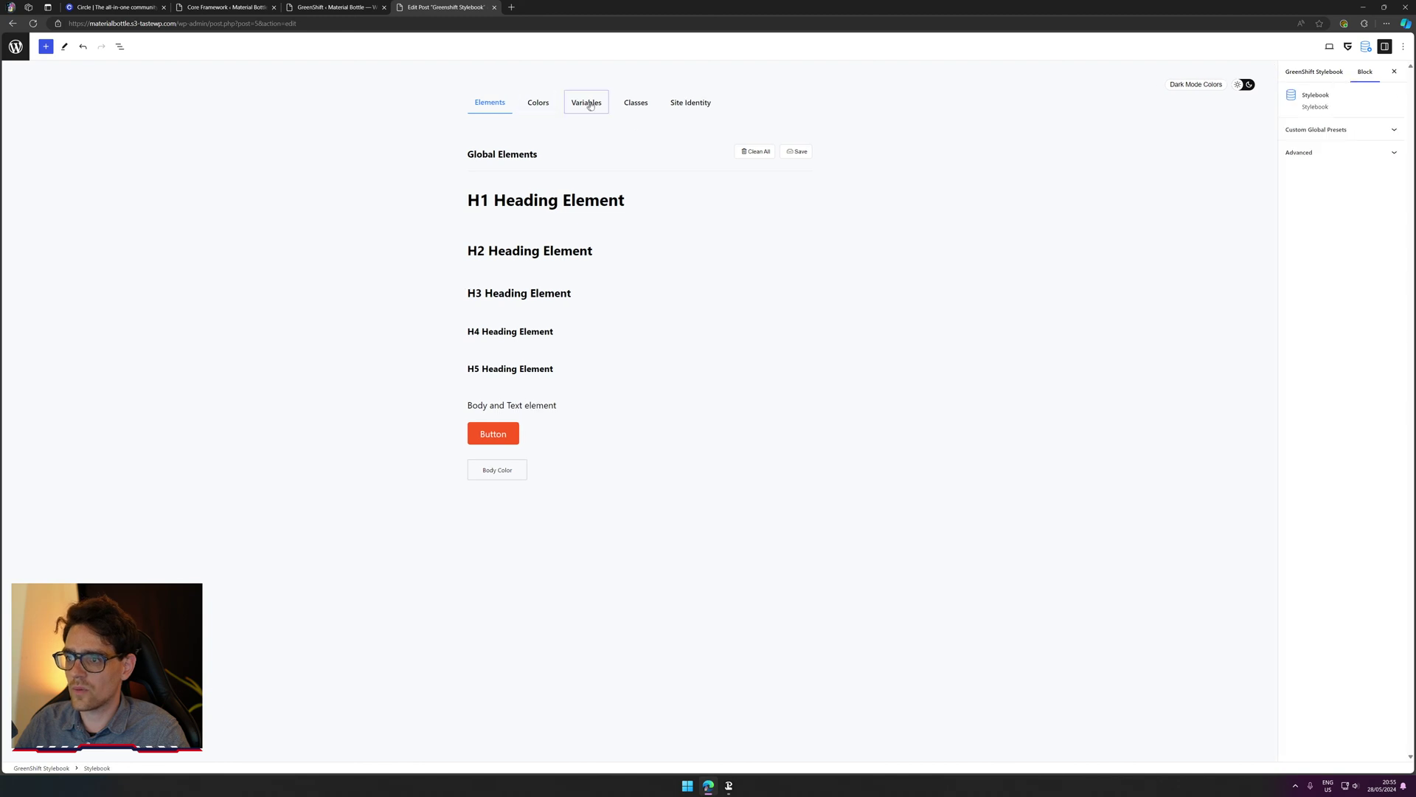
pyautogui.click(544, 104)
pyautogui.click(587, 102)
pyautogui.click(648, 102)
pyautogui.click(689, 103)
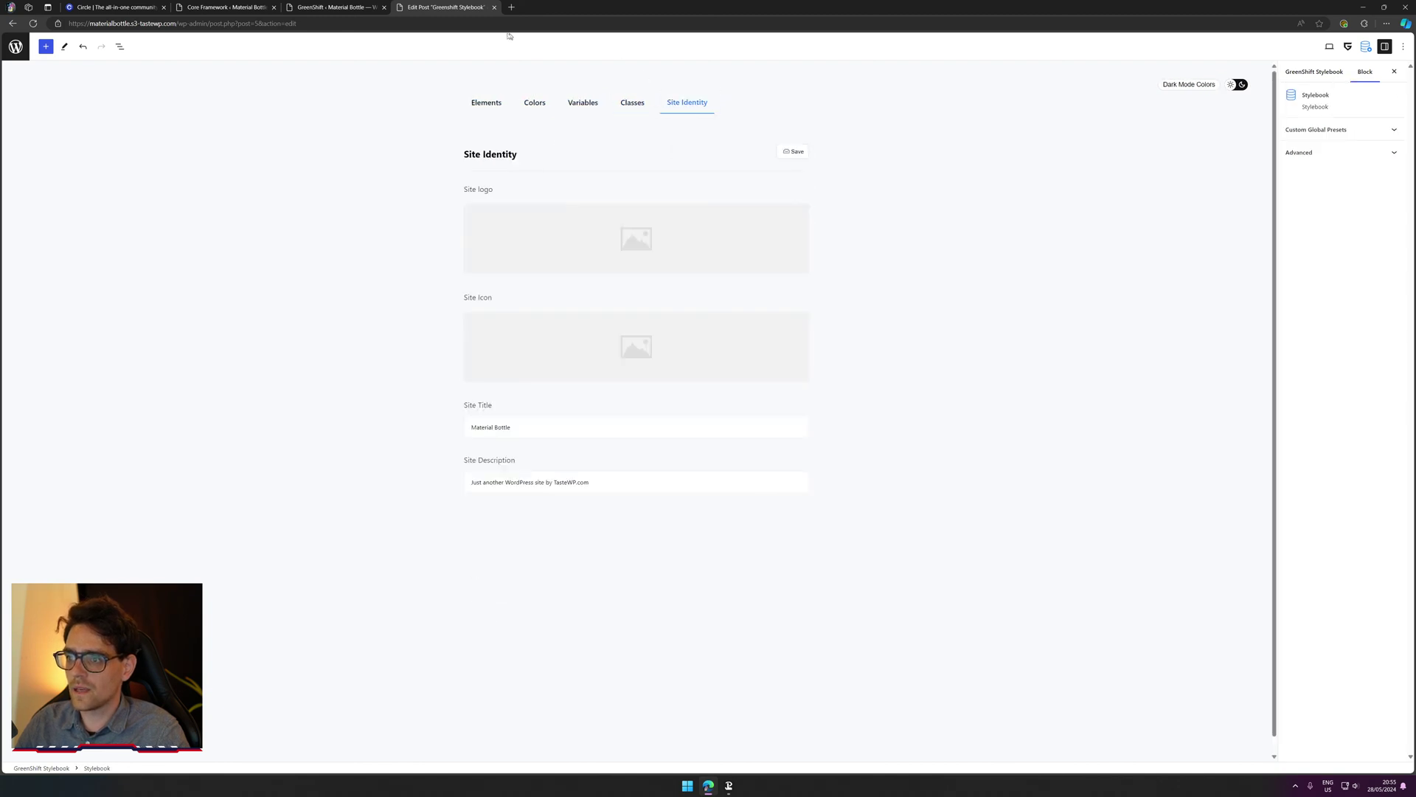
# Step: Return to Core Framework and examine its typography scale, text classes and fluid spacing scale
pyautogui.click(336, 8)
pyautogui.click(268, 6)
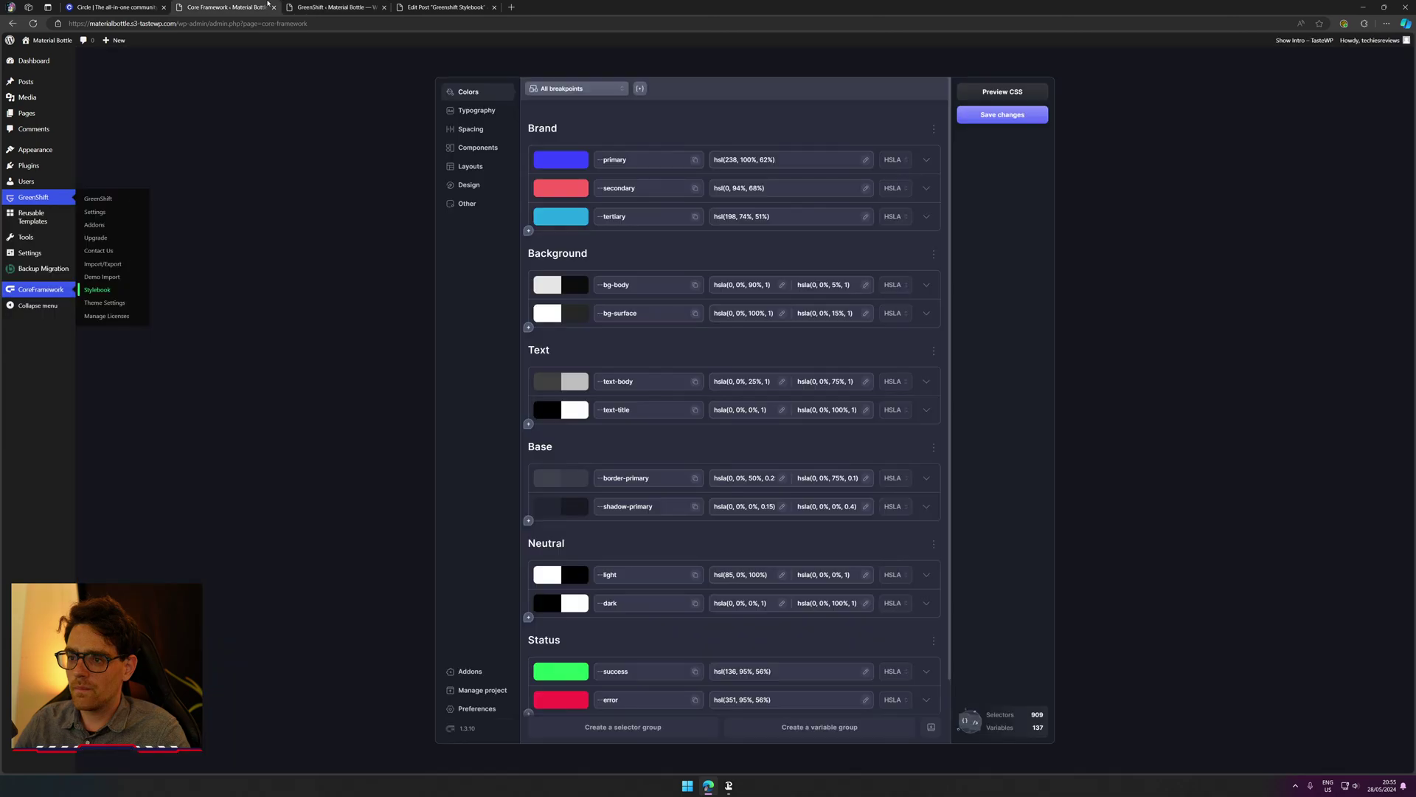
pyautogui.click(473, 111)
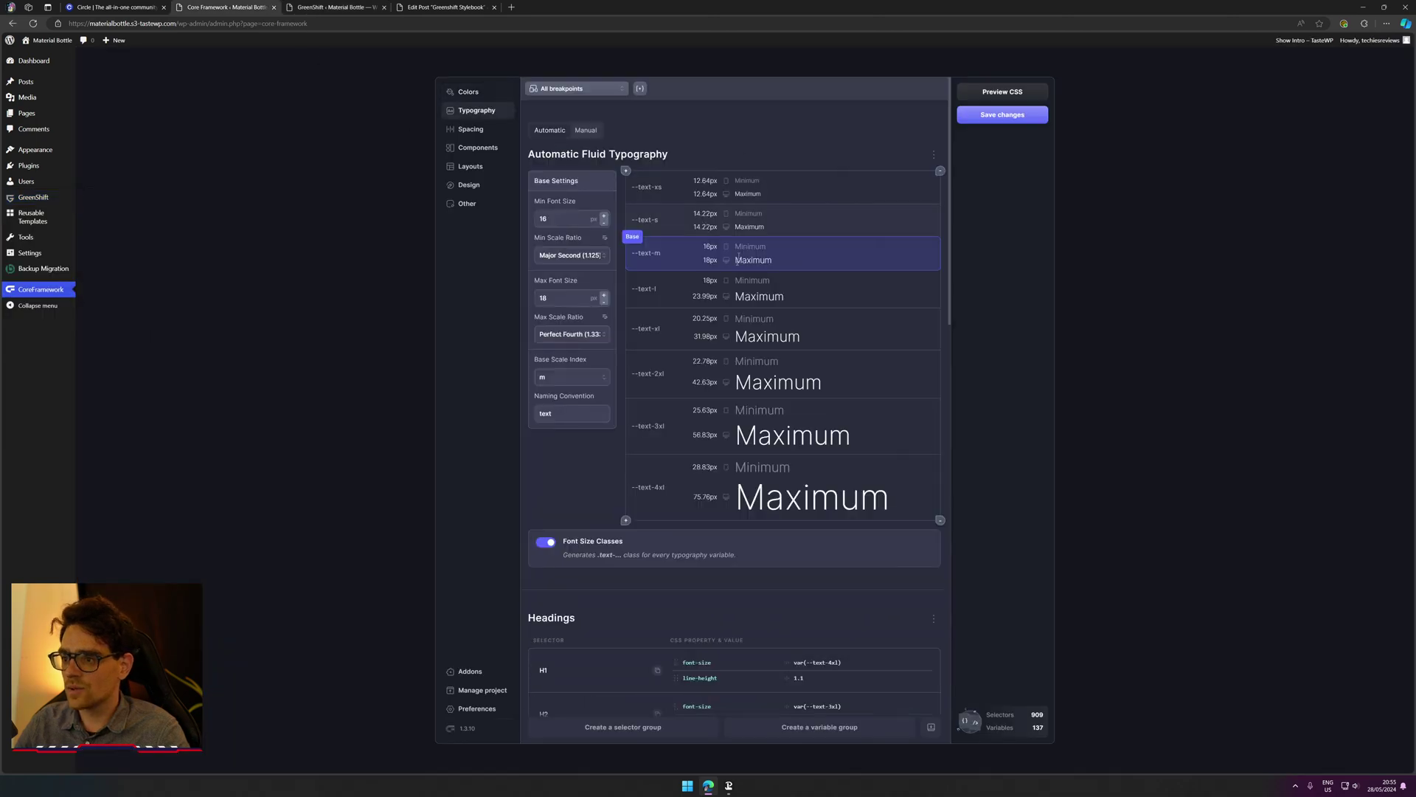
pyautogui.scroll(-15, 649, 647)
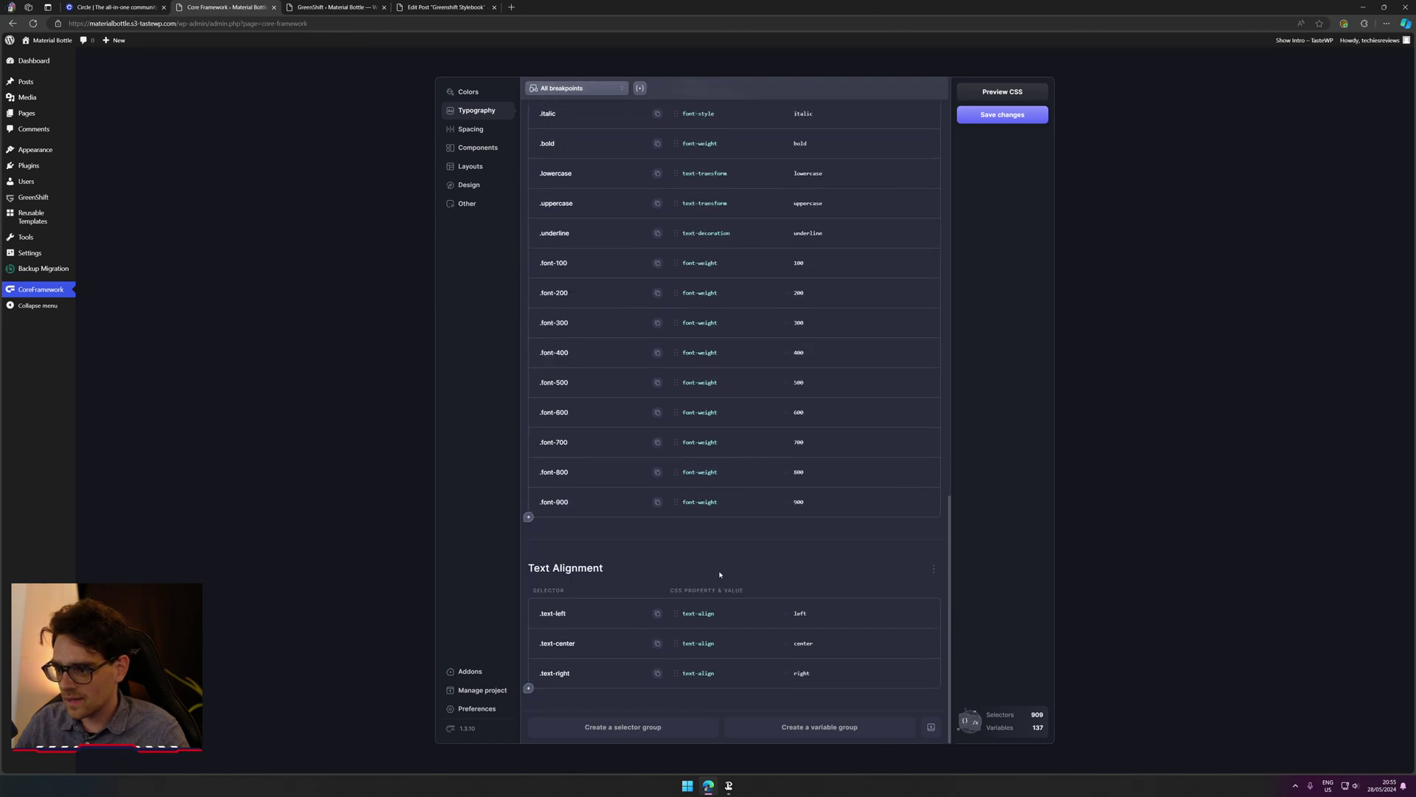
pyautogui.scroll(1, 719, 575)
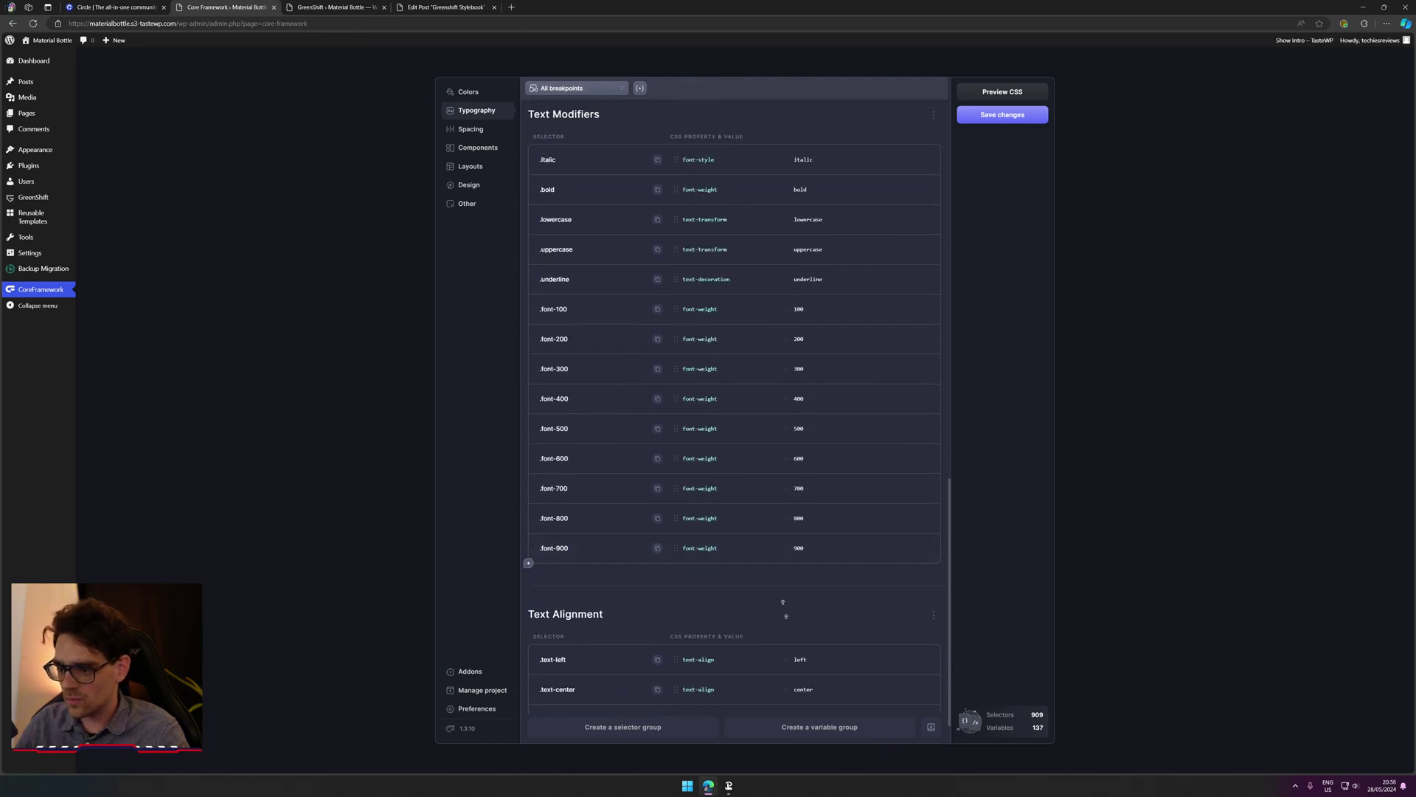
pyautogui.scroll(14, 673, 276)
pyautogui.click(487, 130)
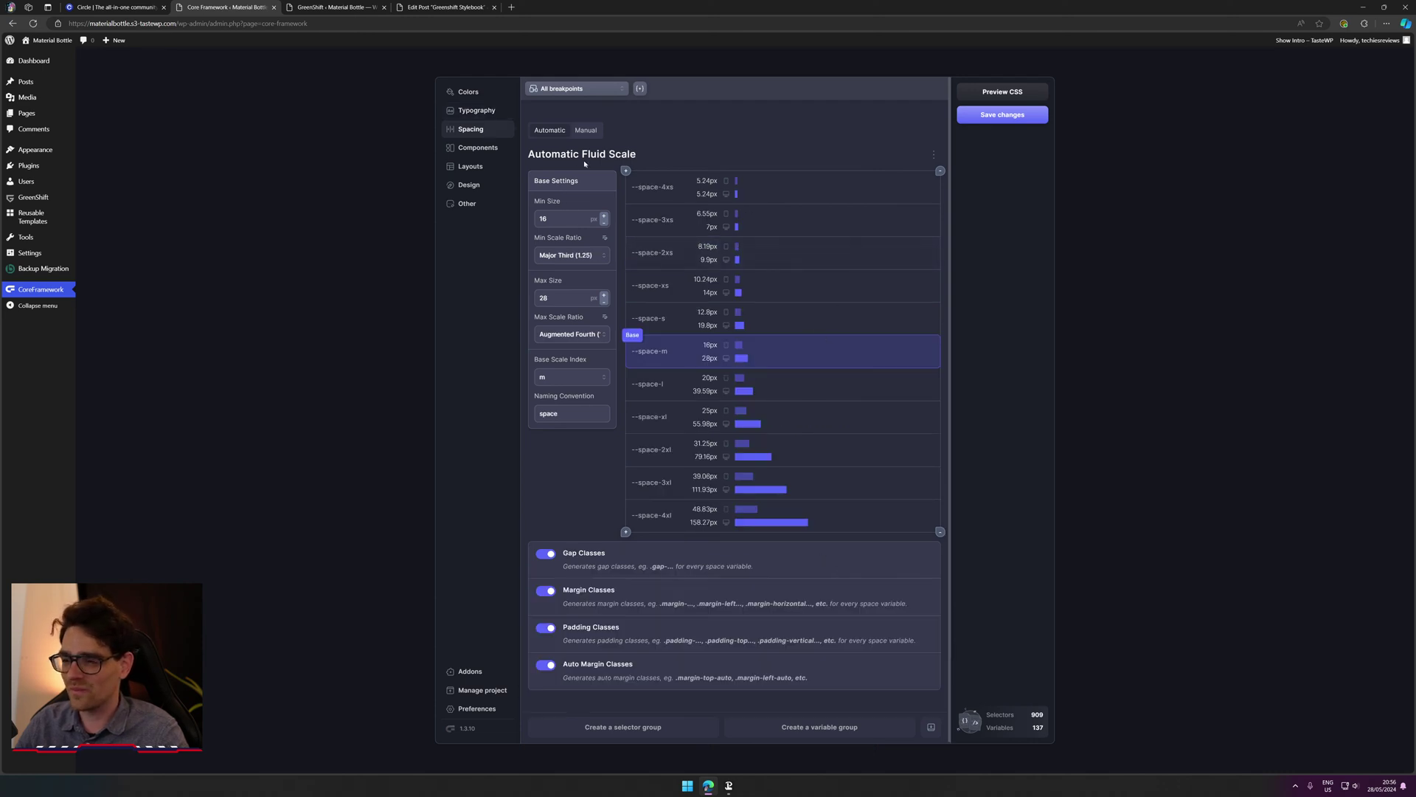
# Step: Examine Core Framework's component previews, grid layout classes, and design variables and classes
pyautogui.click(467, 149)
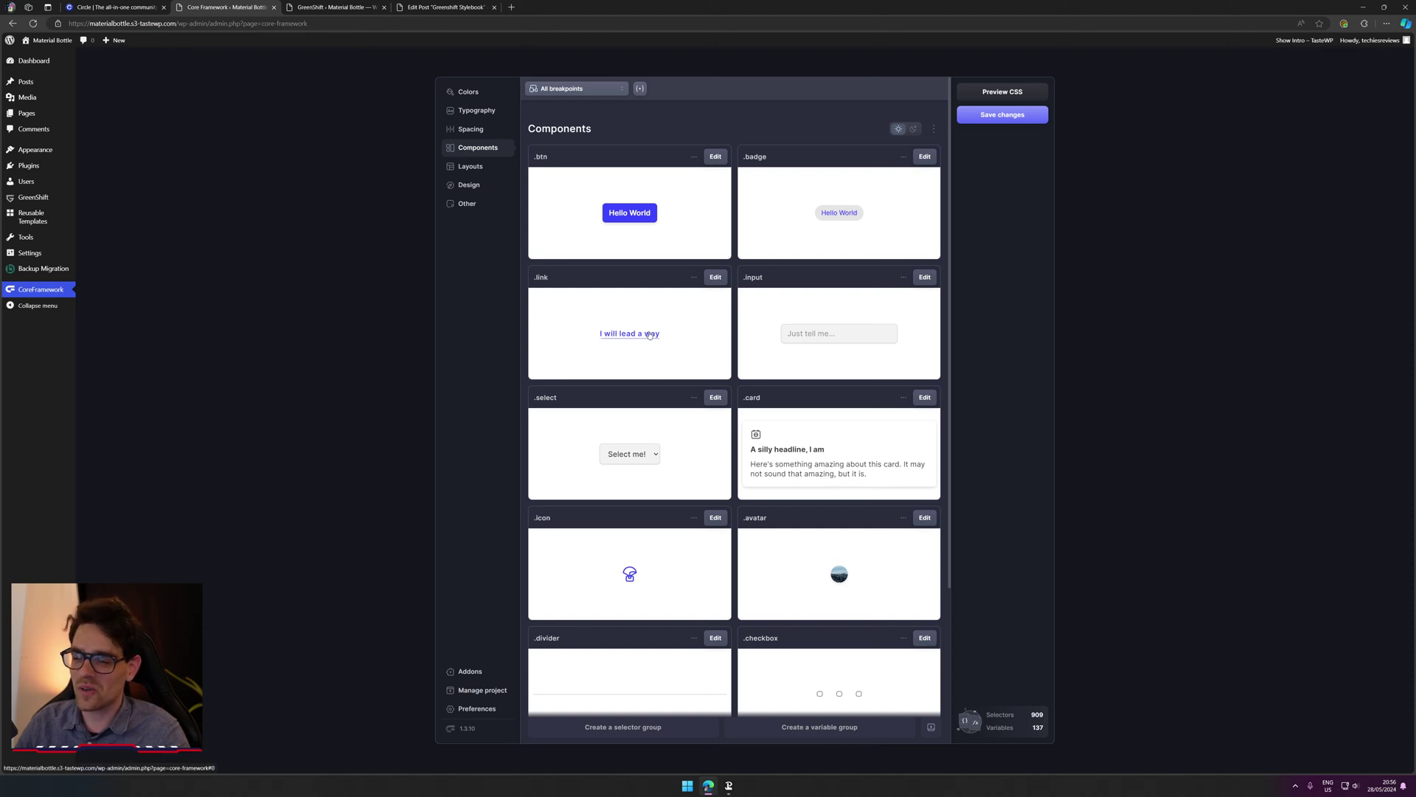
pyautogui.scroll(-3, 903, 480)
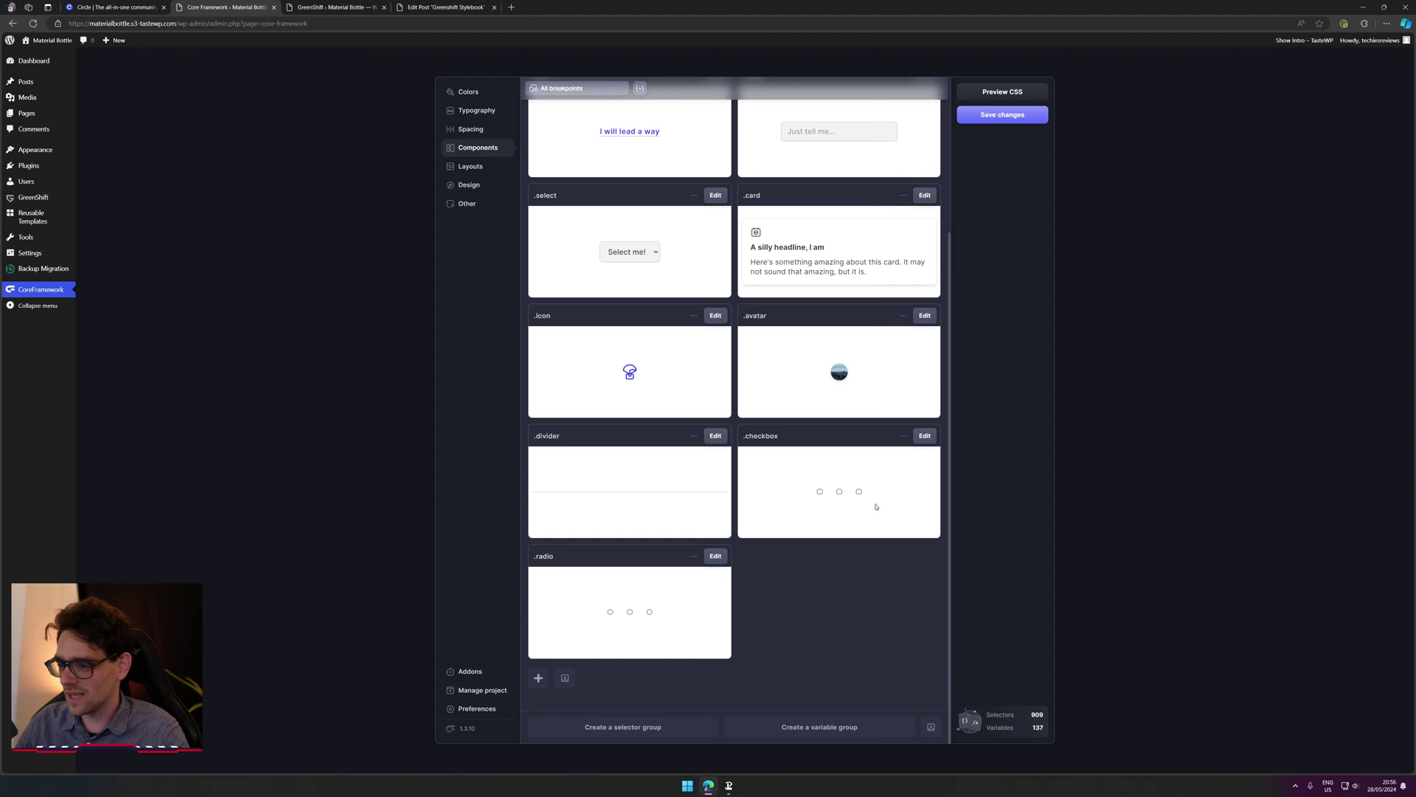
pyautogui.scroll(3, 812, 509)
pyautogui.scroll(-3, 637, 518)
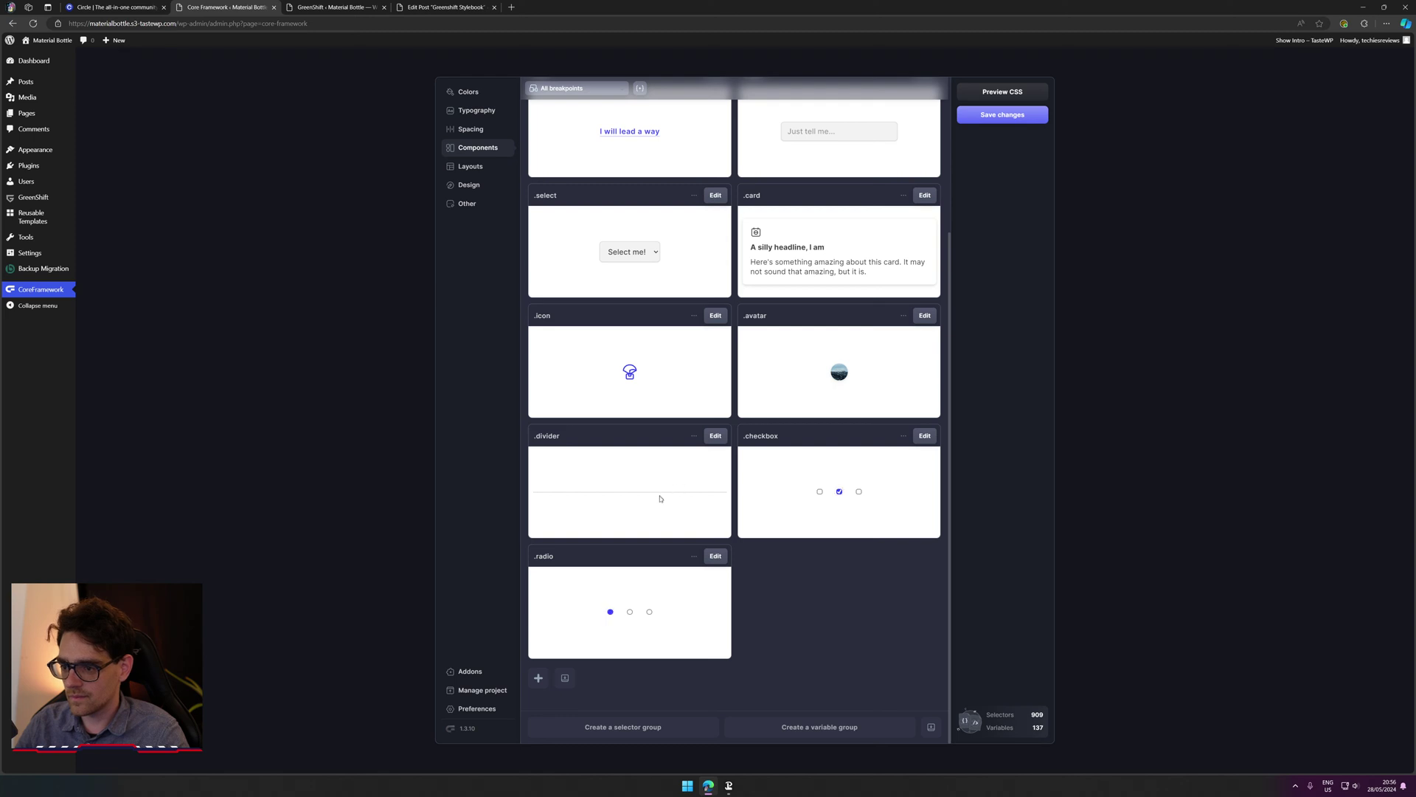
pyautogui.scroll(3, 680, 492)
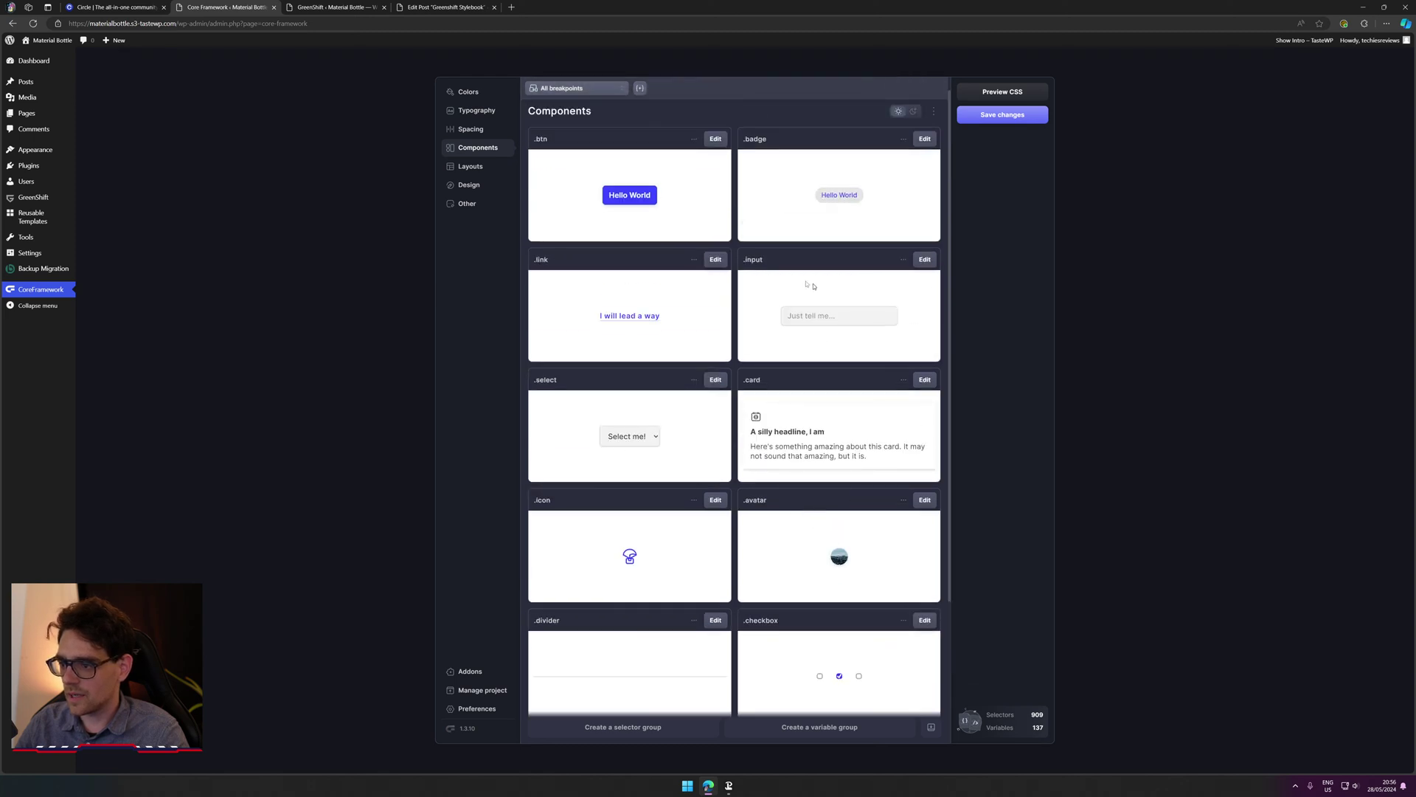
pyautogui.click(467, 169)
pyautogui.scroll(-1, 591, 198)
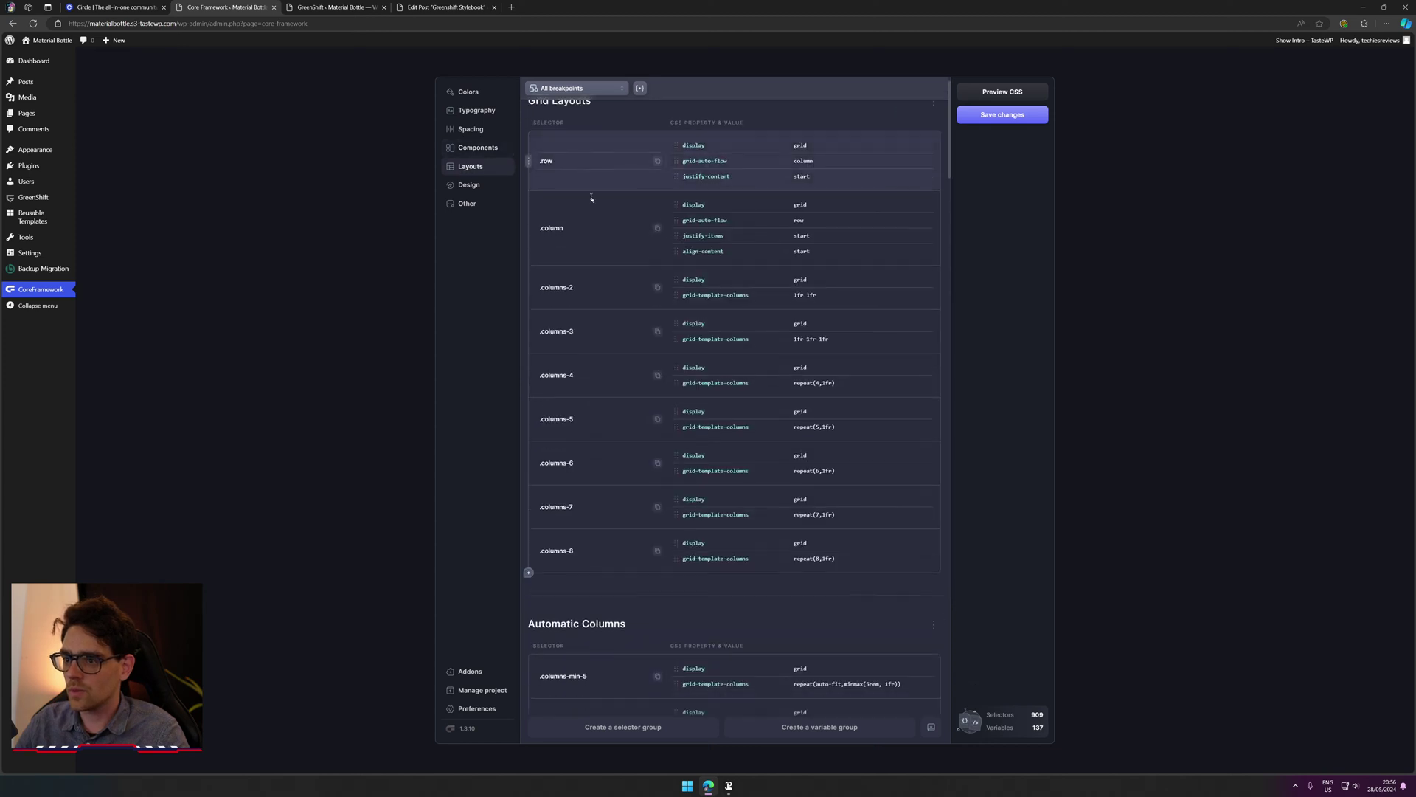
pyautogui.scroll(-5, 591, 198)
pyautogui.click(468, 184)
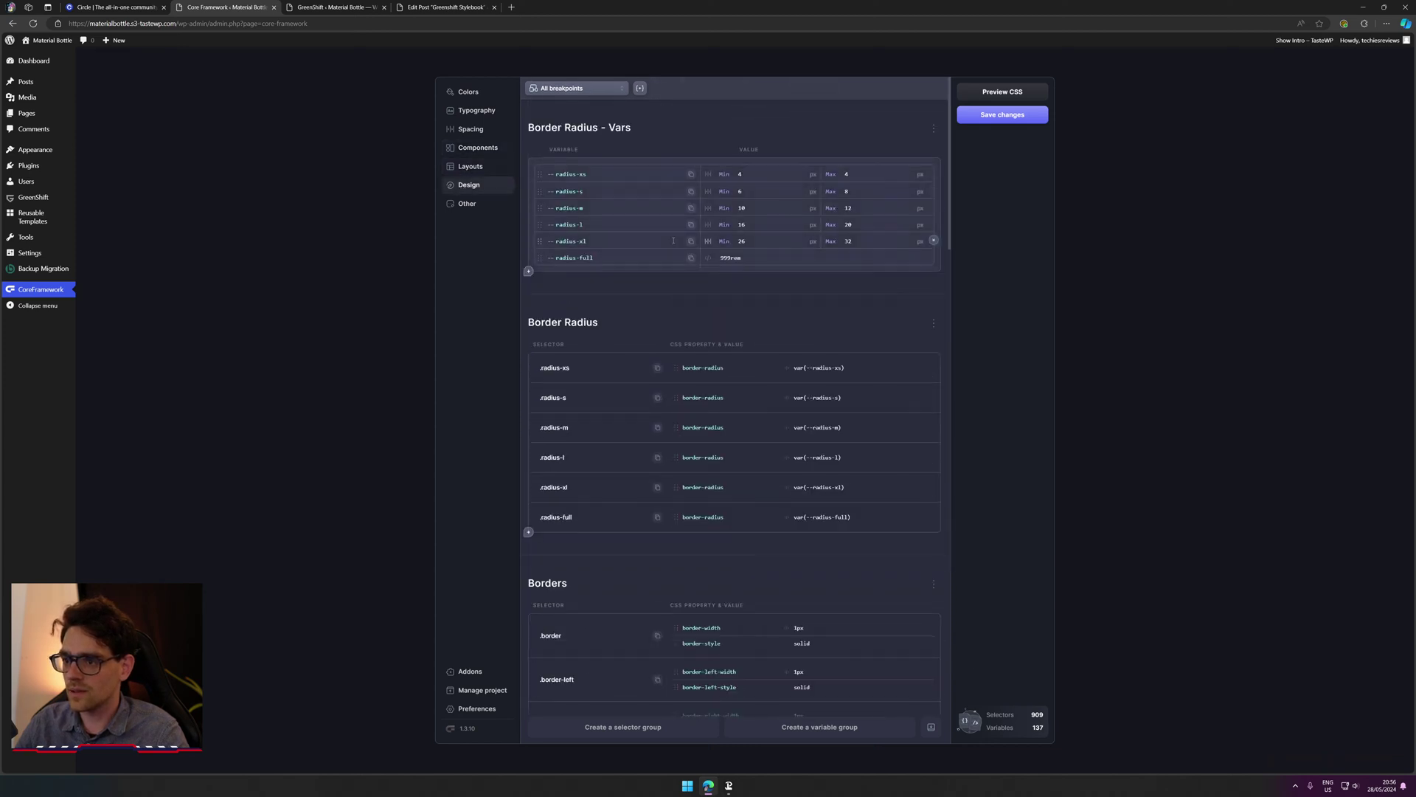
pyautogui.scroll(-15, 674, 241)
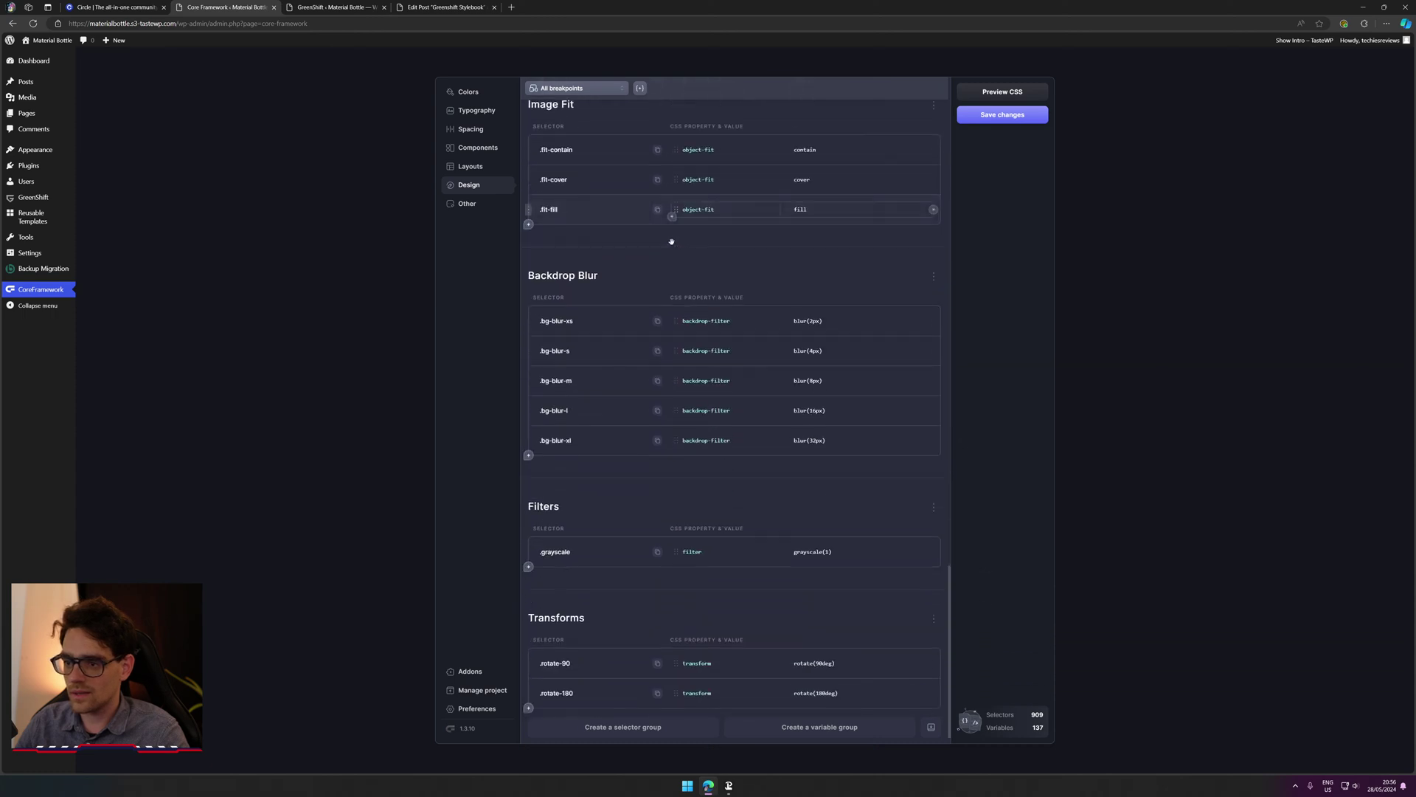
pyautogui.scroll(-1, 672, 243)
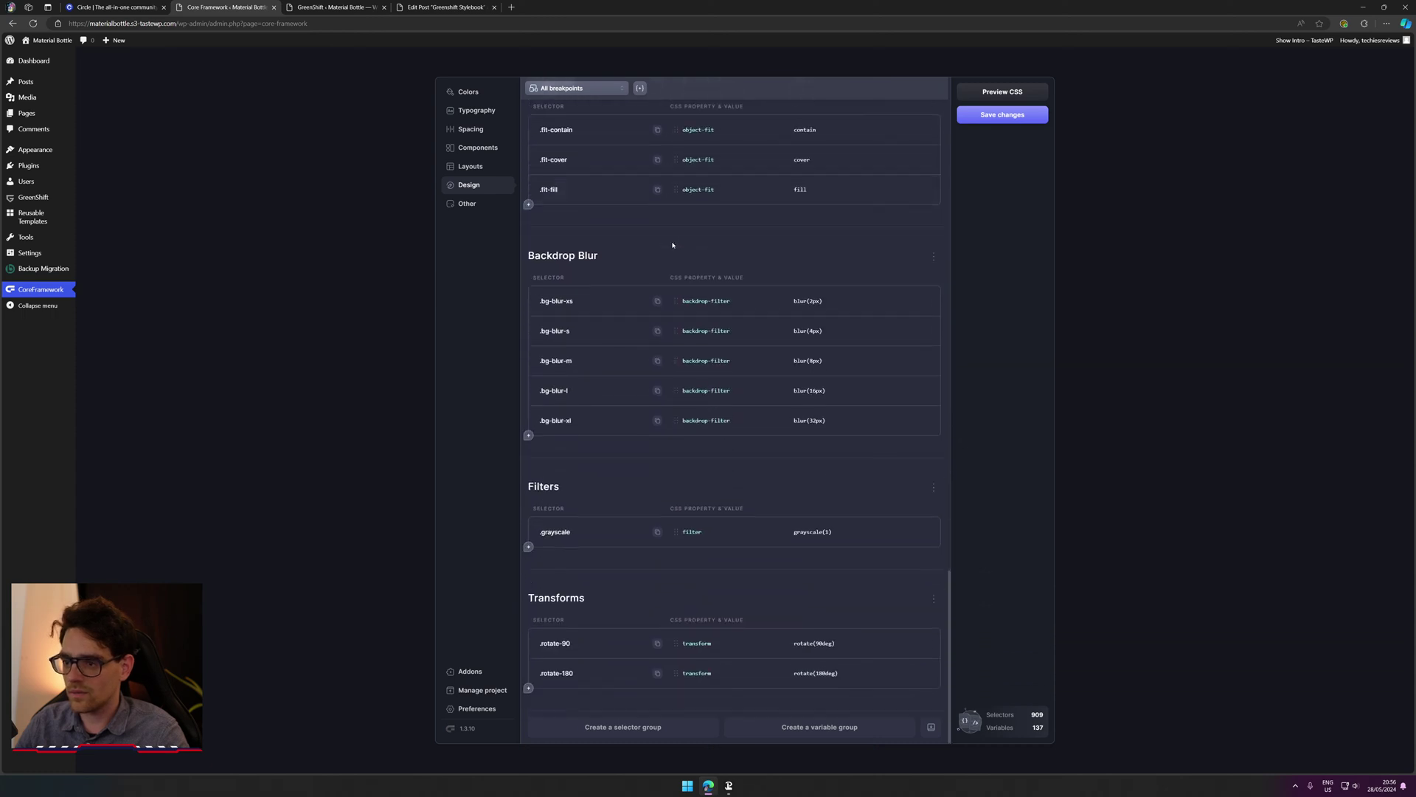
# Step: View GreenShift's global settings and a blank new post, and return to the GreenShift dashboard page
pyautogui.click(46, 199)
pyautogui.click(19, 228)
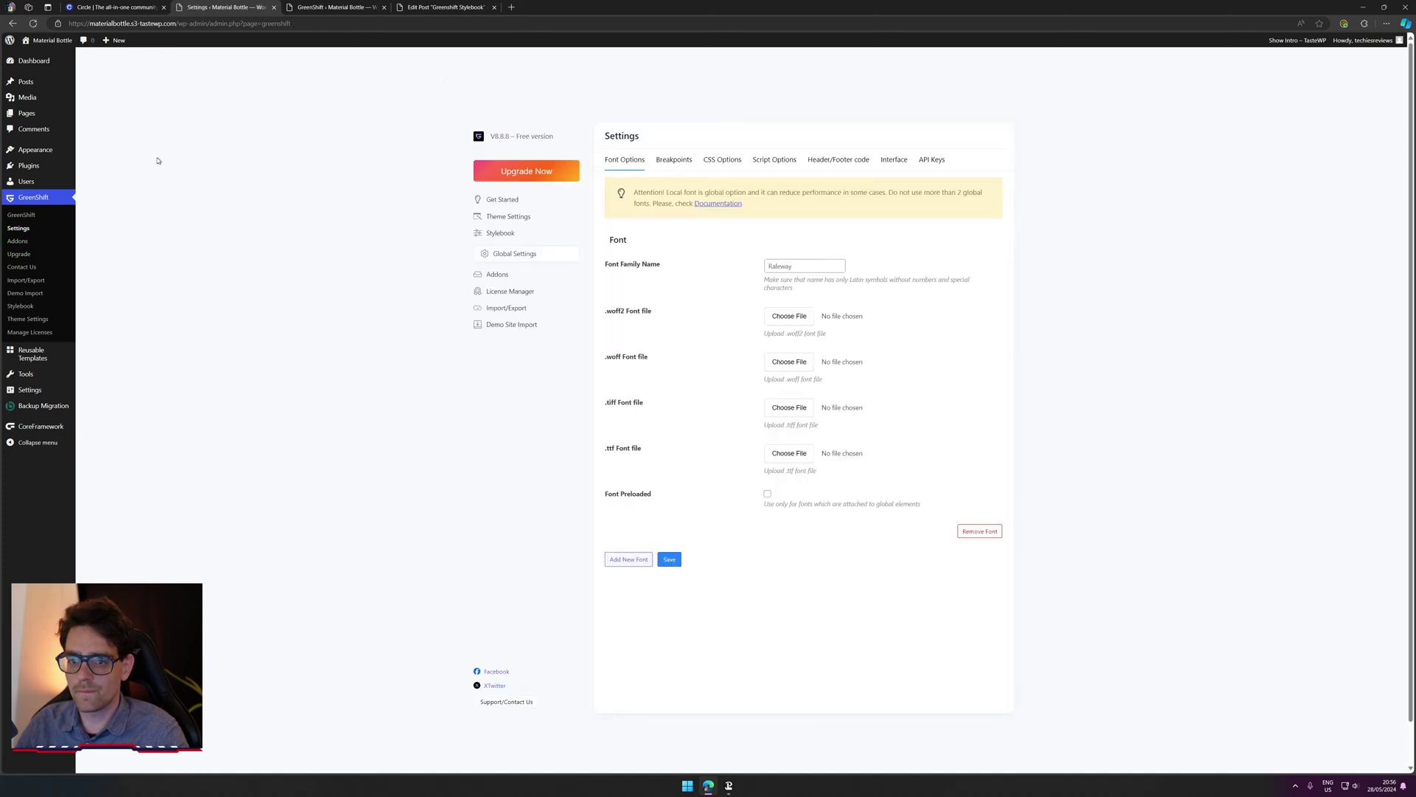
pyautogui.click(103, 96)
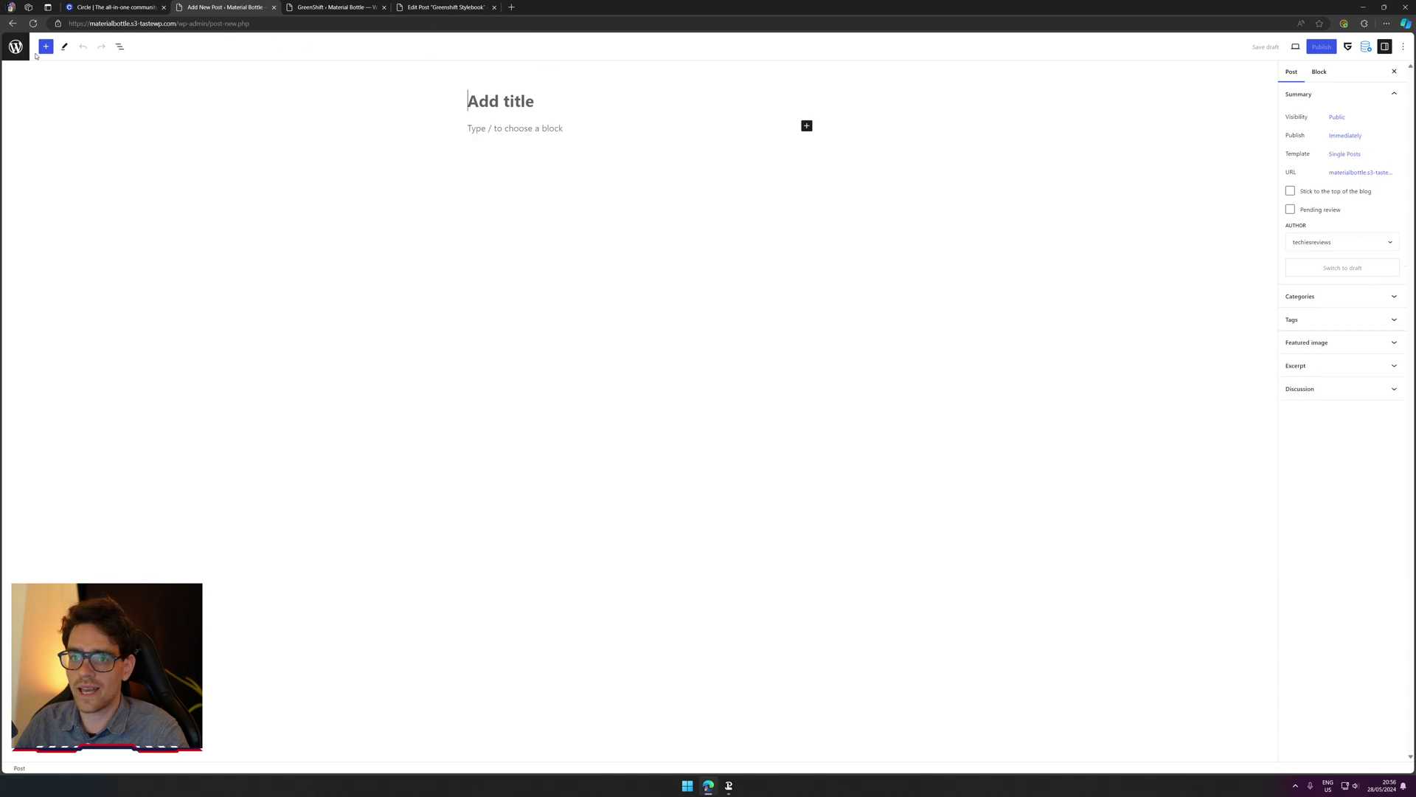
pyautogui.click(18, 50)
pyautogui.moveTo(58, 260)
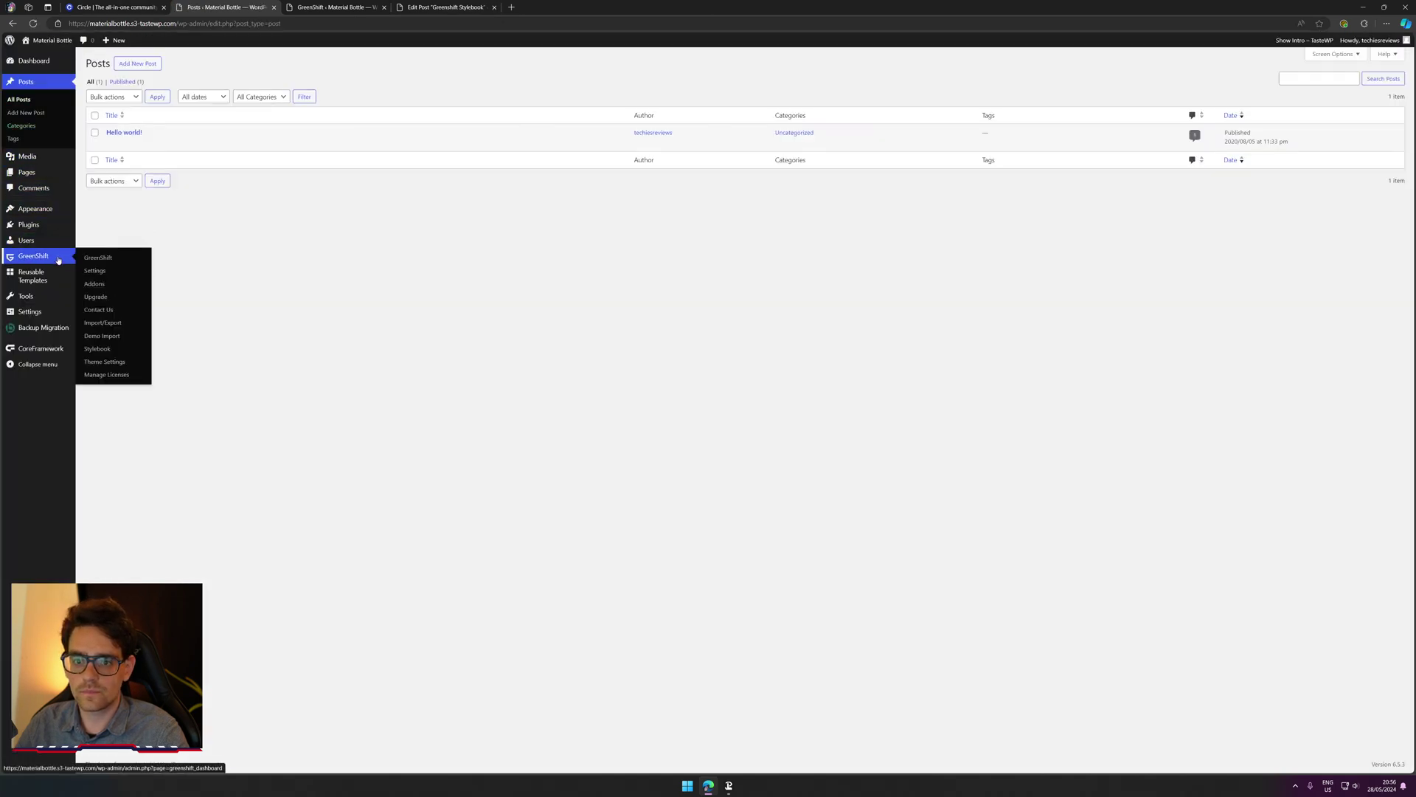
pyautogui.click(130, 257)
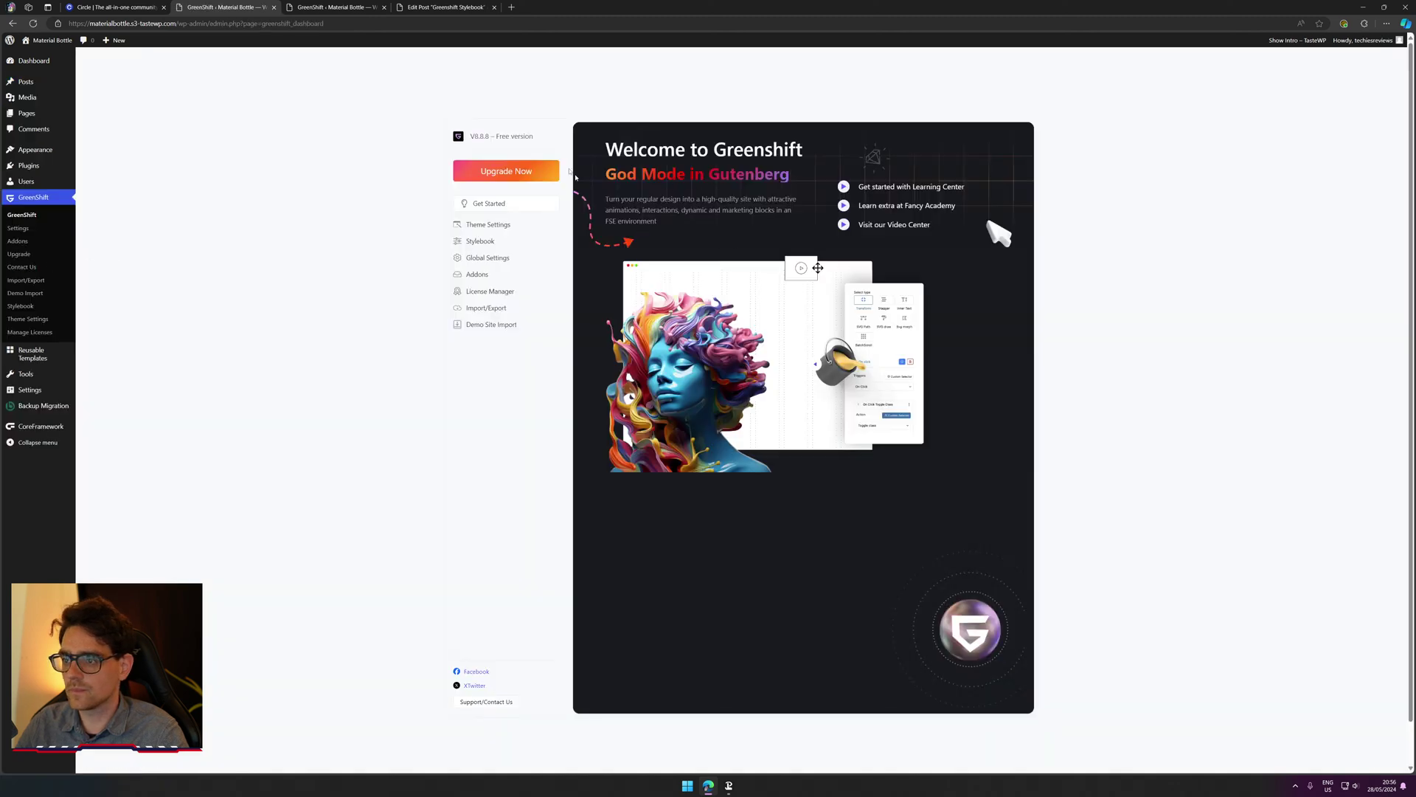
# Step: Look through GreenShift's theme settings for brand, homepage, header pattern and extra pages, plus the addons required for product comparison
pyautogui.click(488, 224)
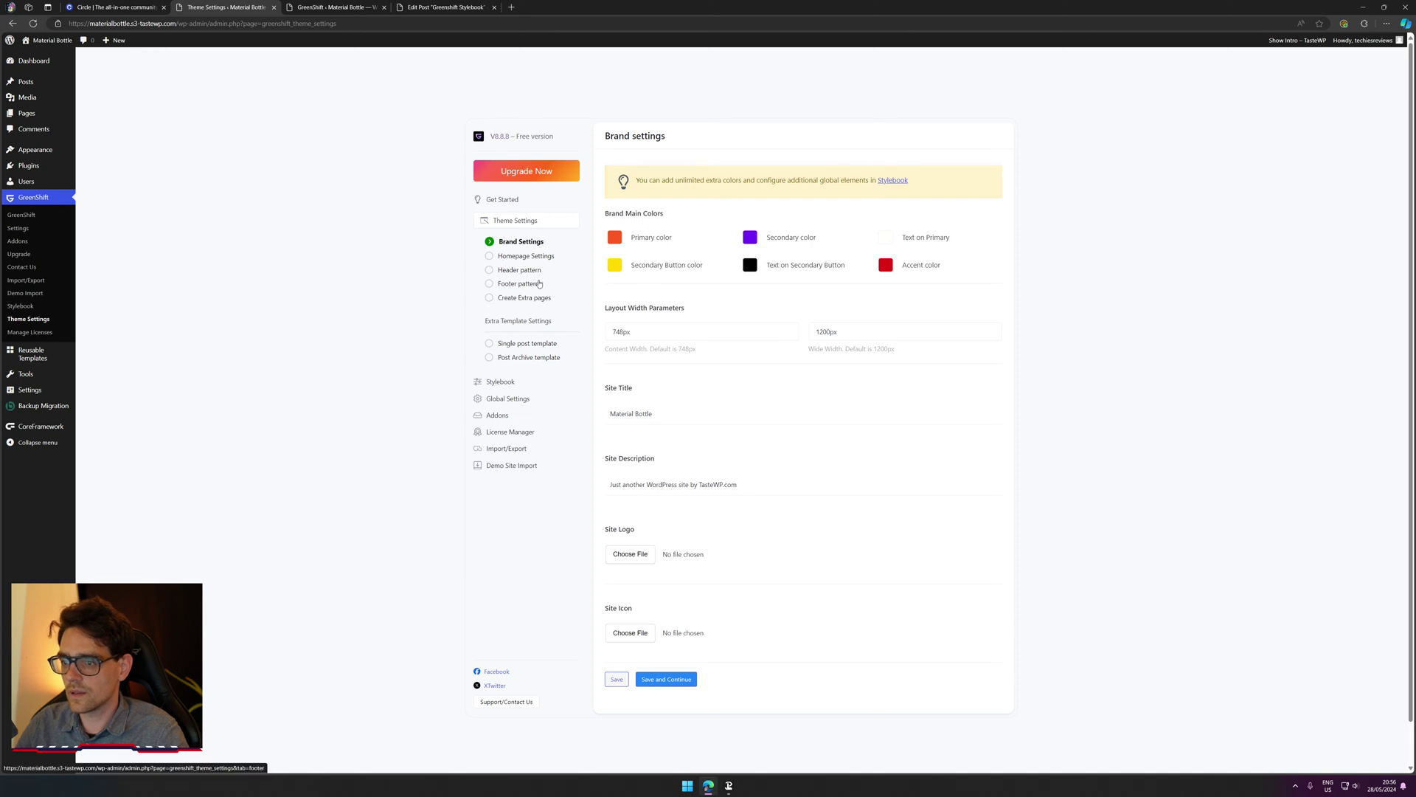
pyautogui.click(526, 259)
pyautogui.click(530, 270)
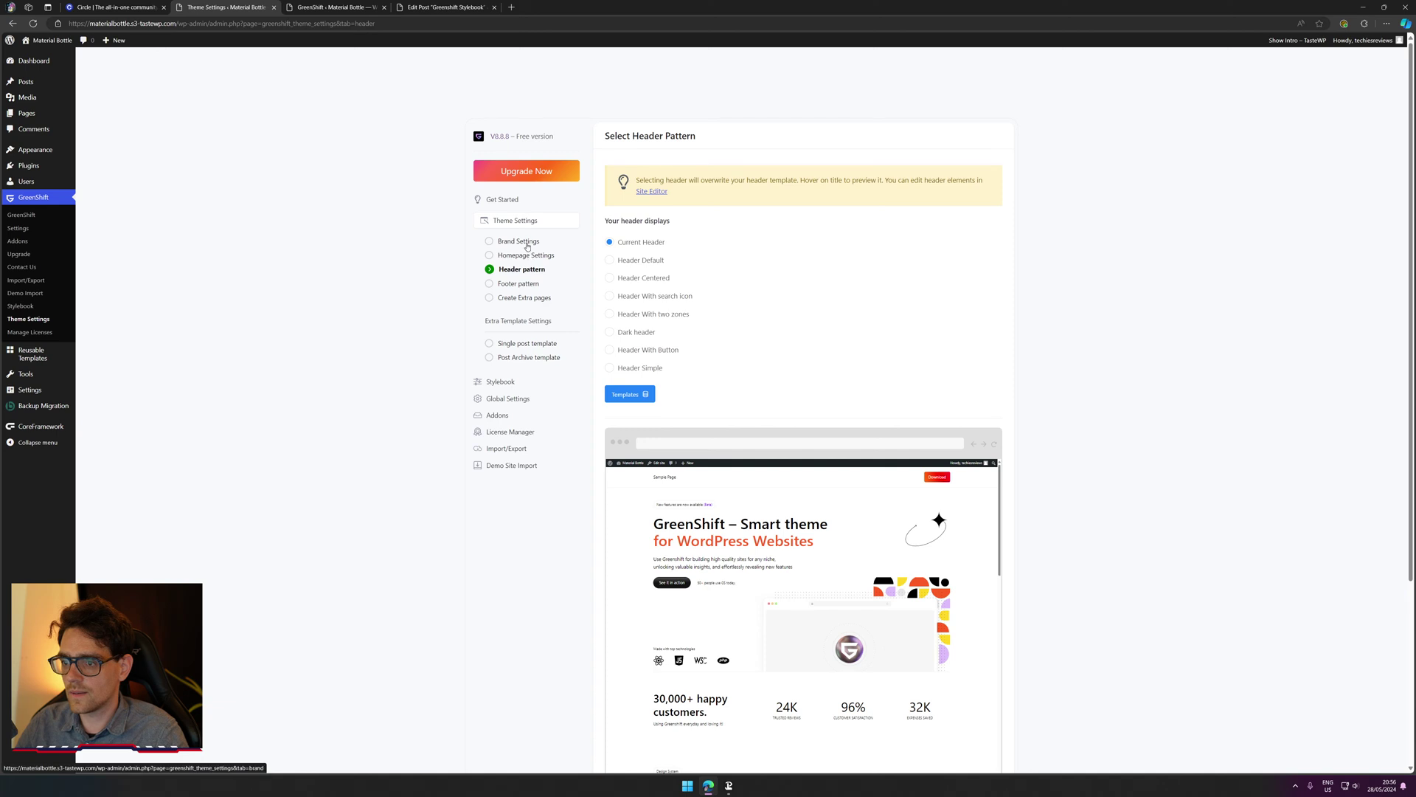
pyautogui.click(525, 242)
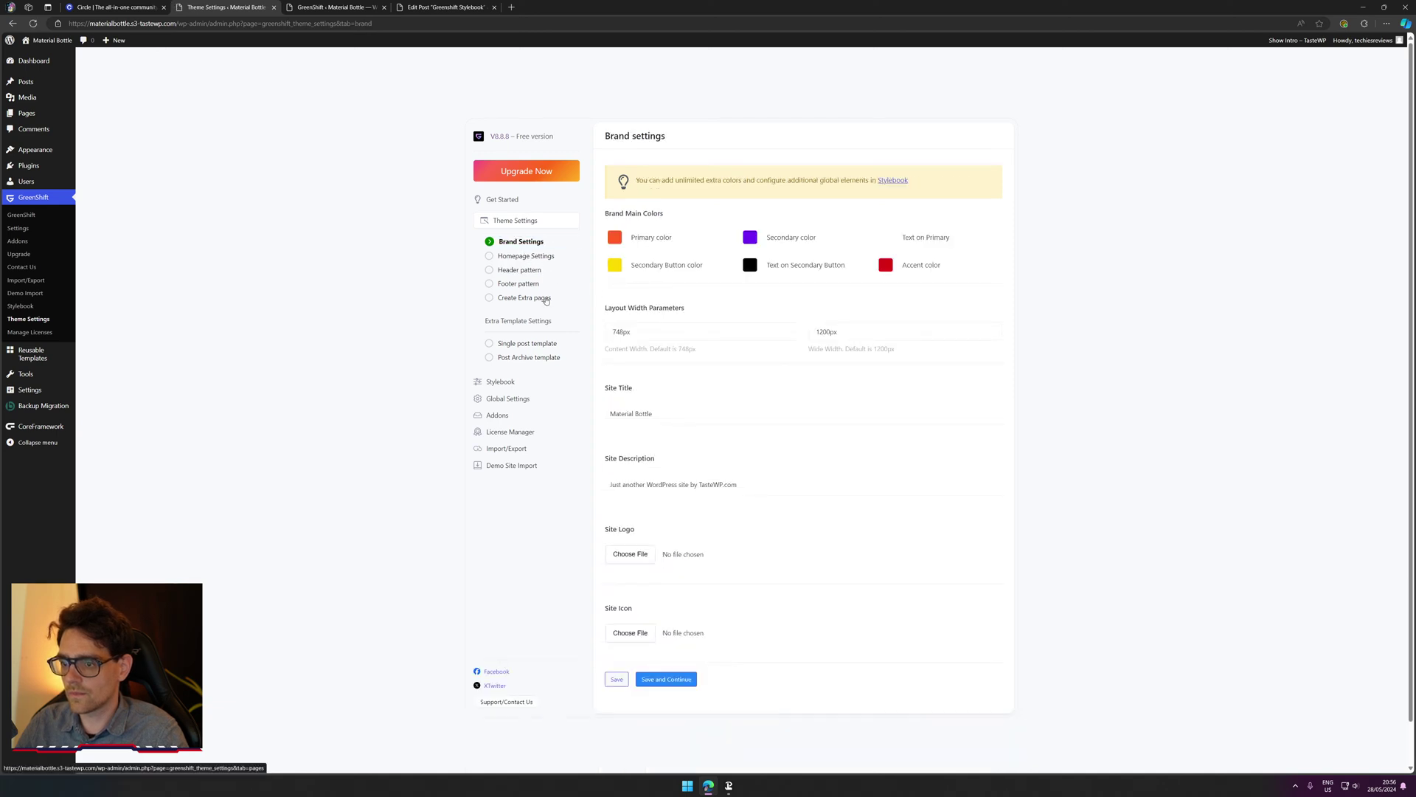
pyautogui.click(546, 299)
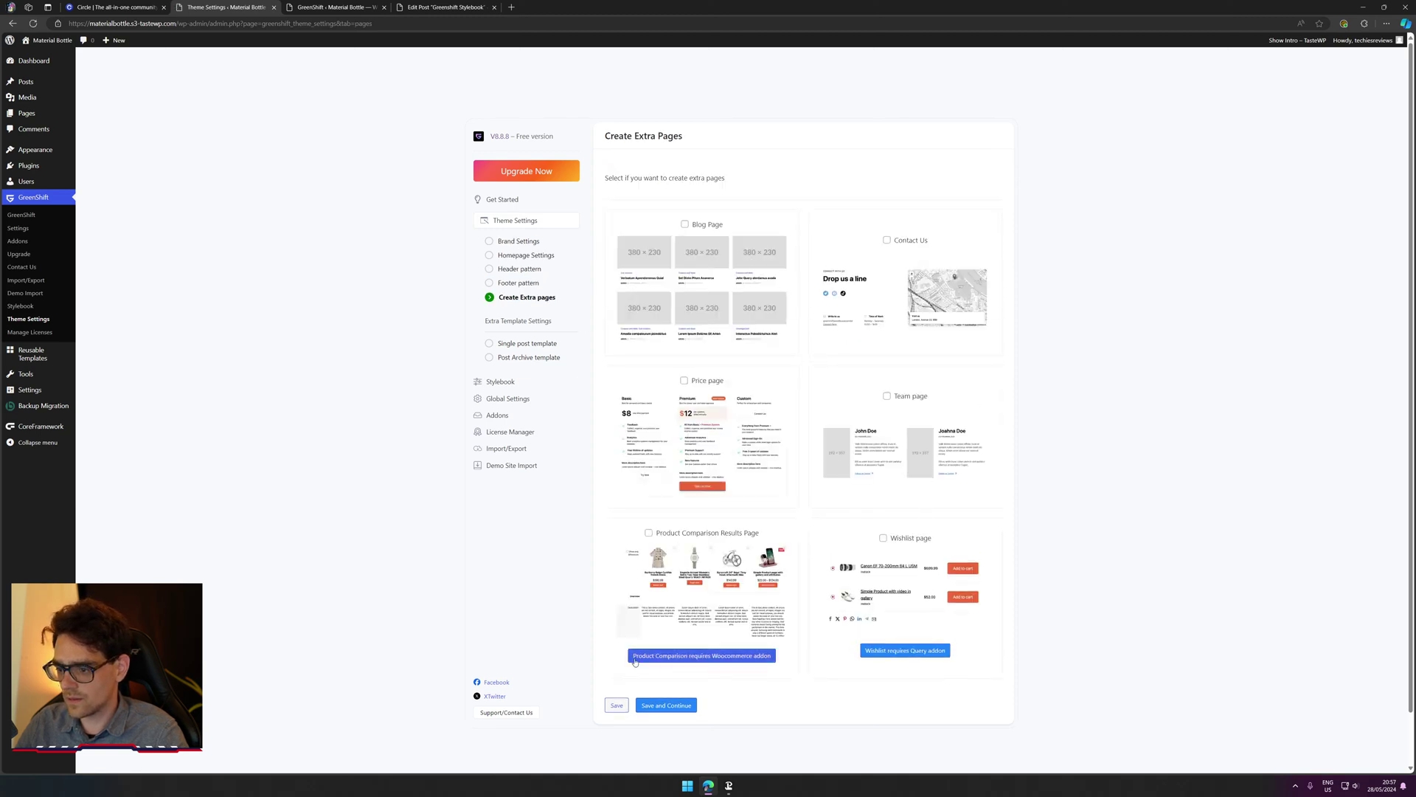
pyautogui.click(701, 657)
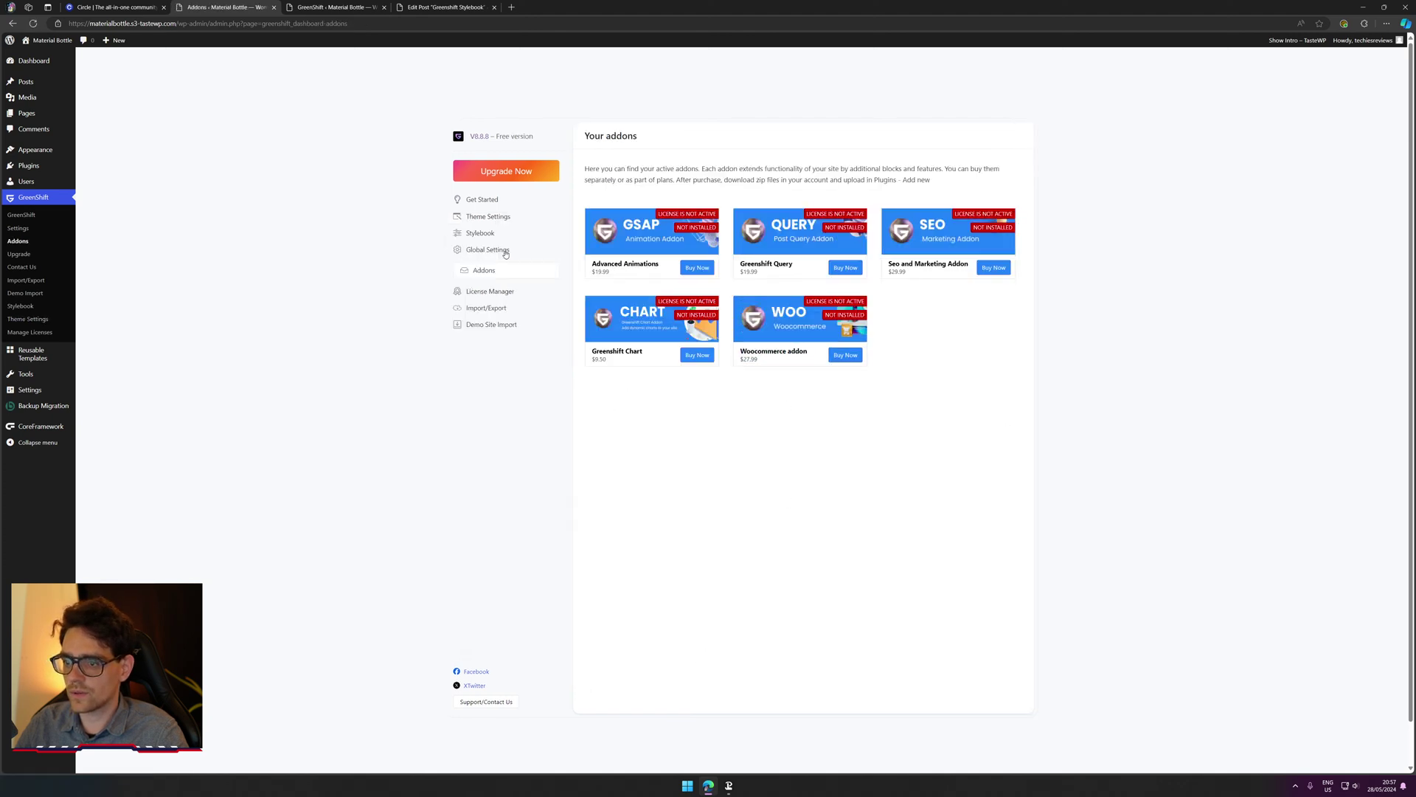
# Step: Look through the GreenShift theme settings for single post and post archive templates, and the Woocommerce demo site import
pyautogui.hotkey('alt', 'Left')
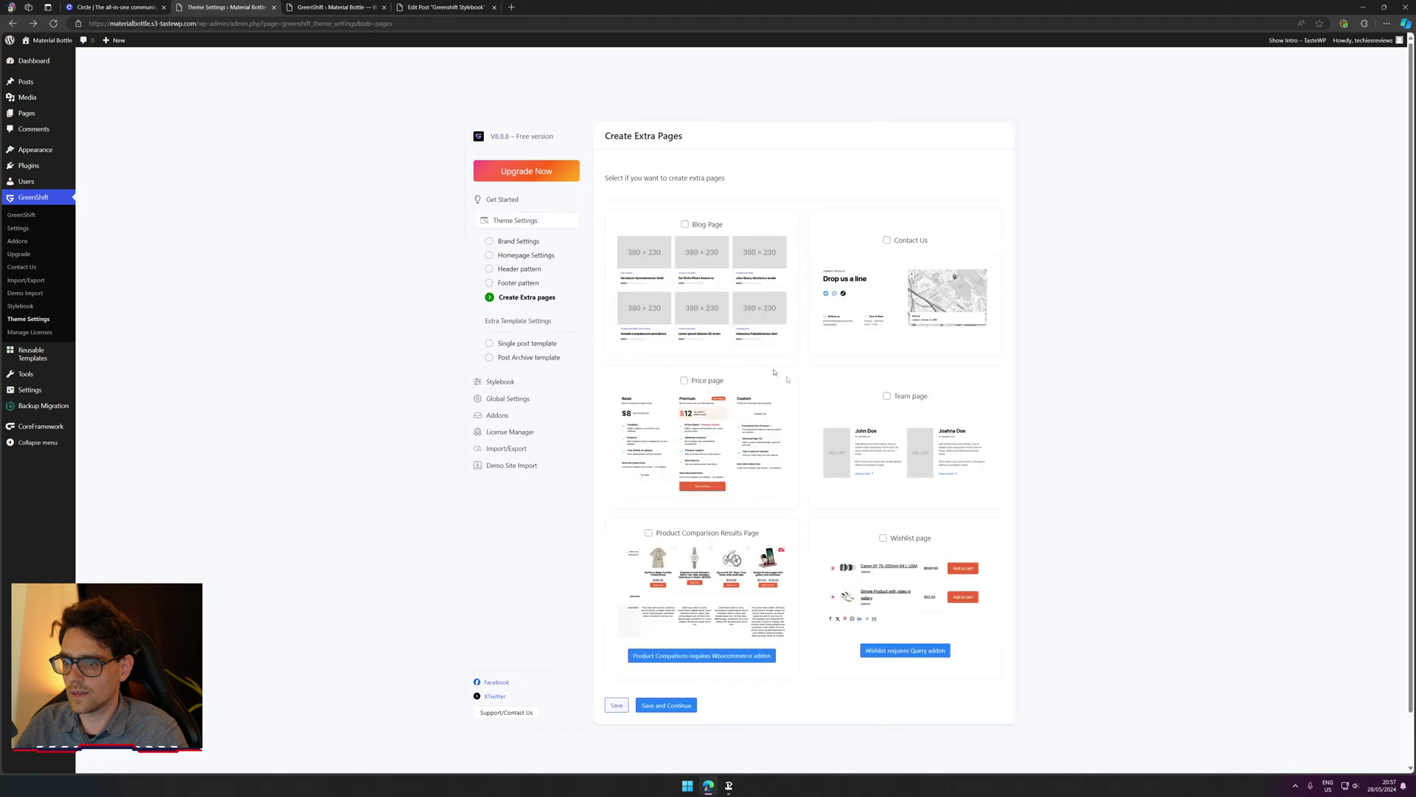
pyautogui.click(546, 346)
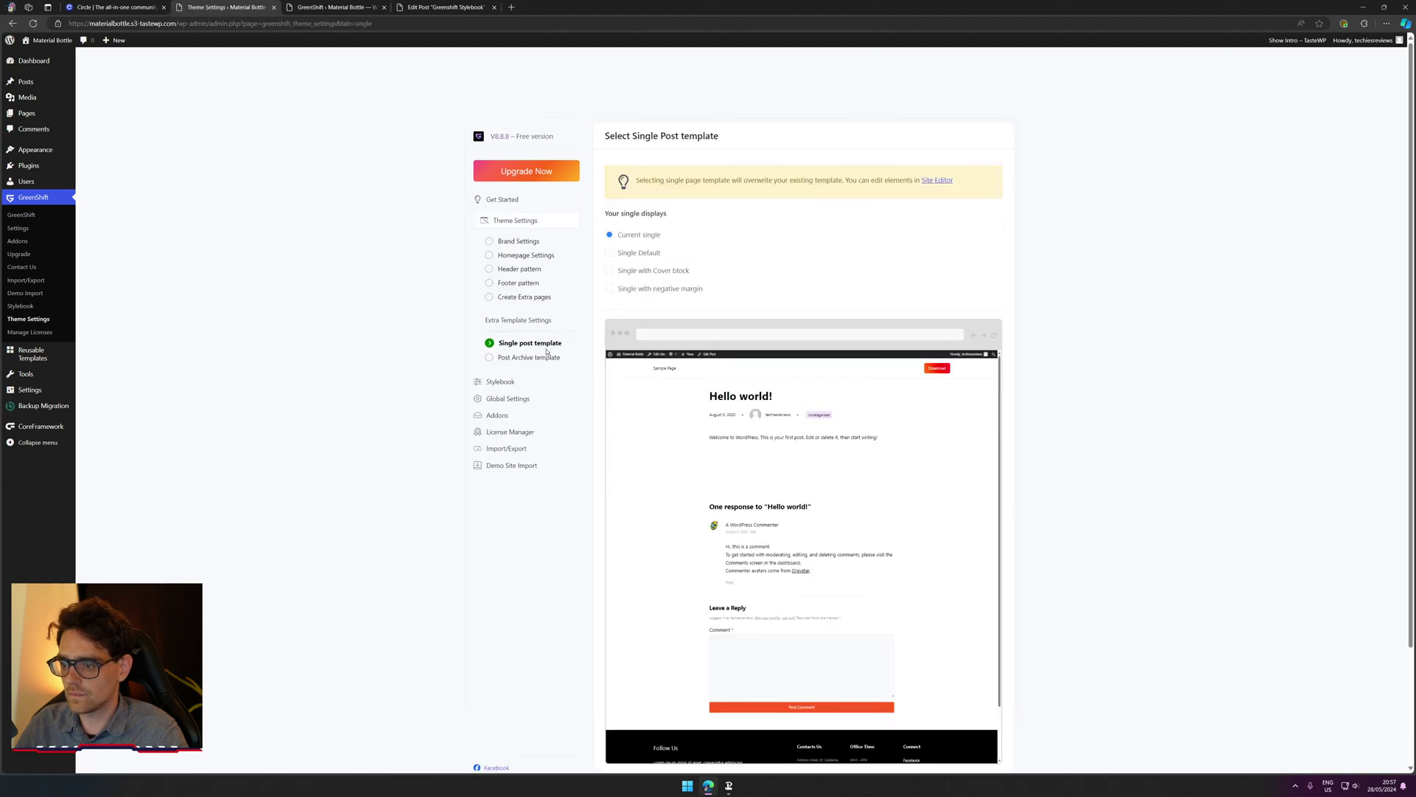
pyautogui.click(506, 357)
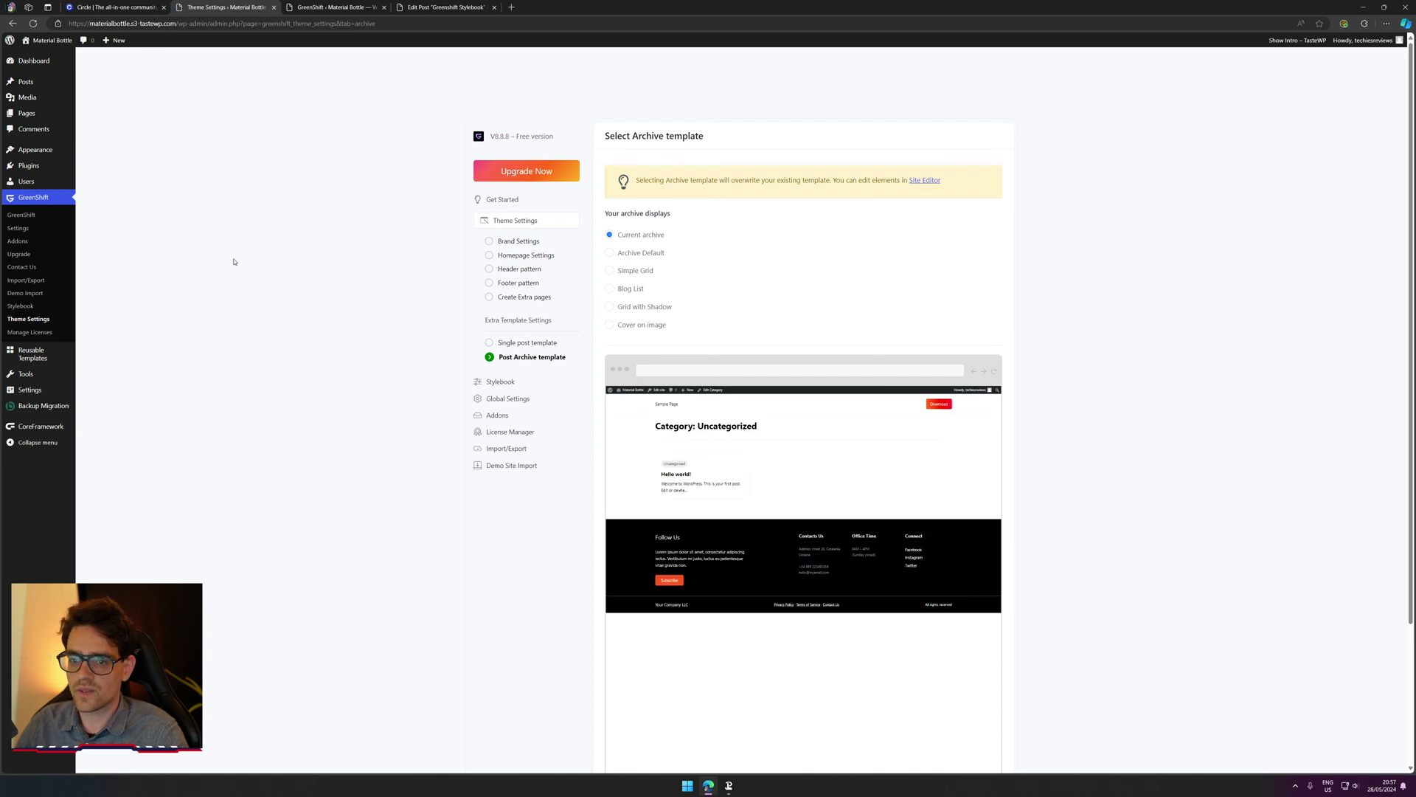
pyautogui.click(512, 465)
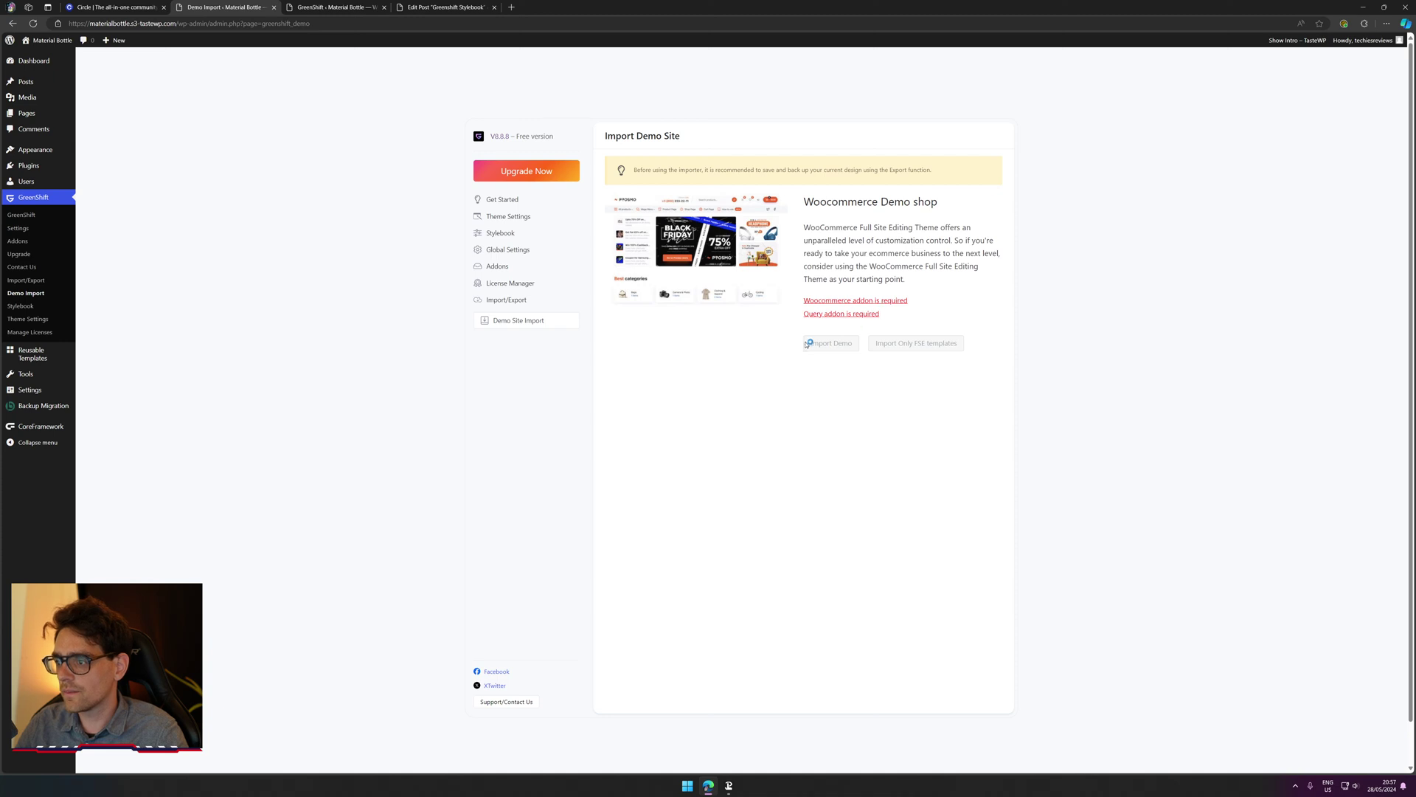
pyautogui.tripleClick(915, 201)
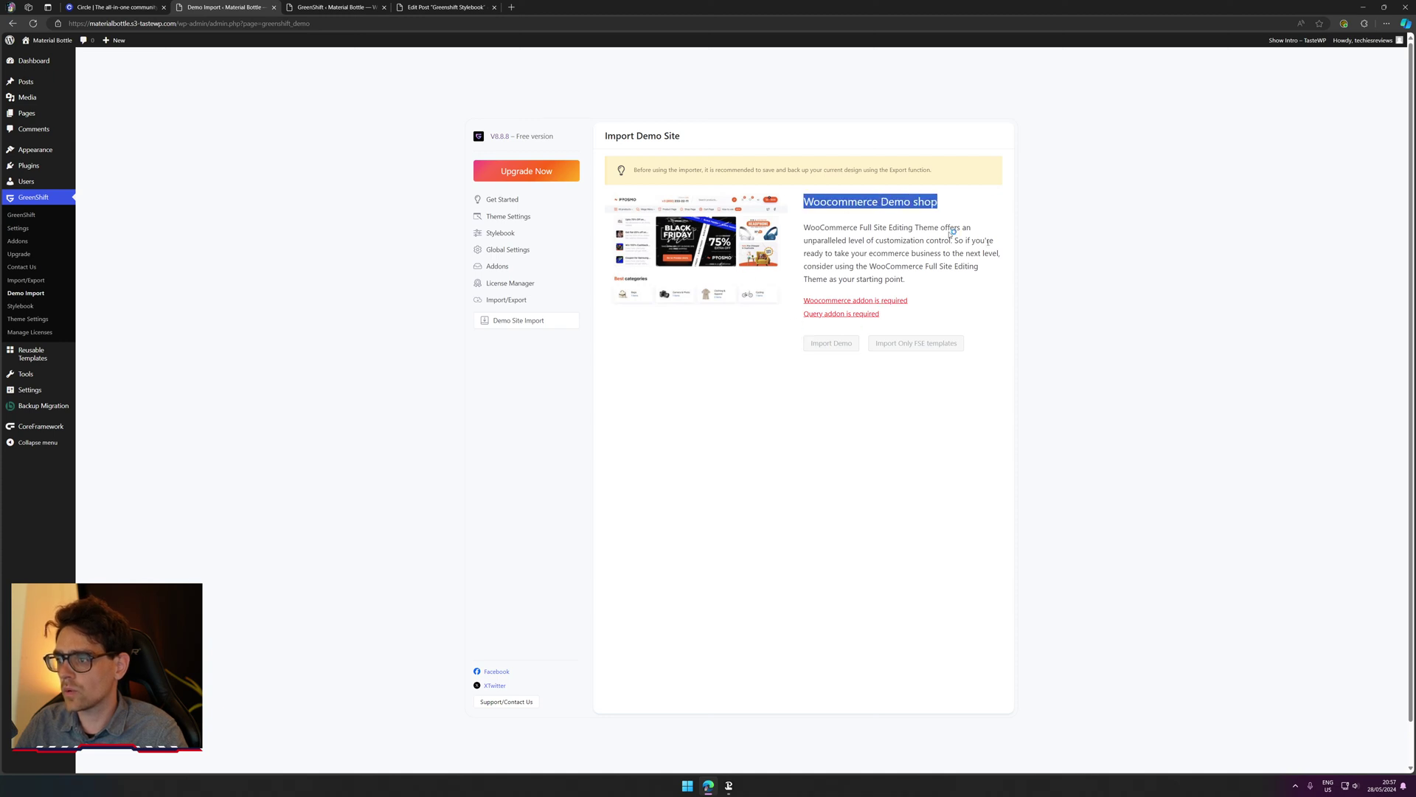
pyautogui.click(1088, 284)
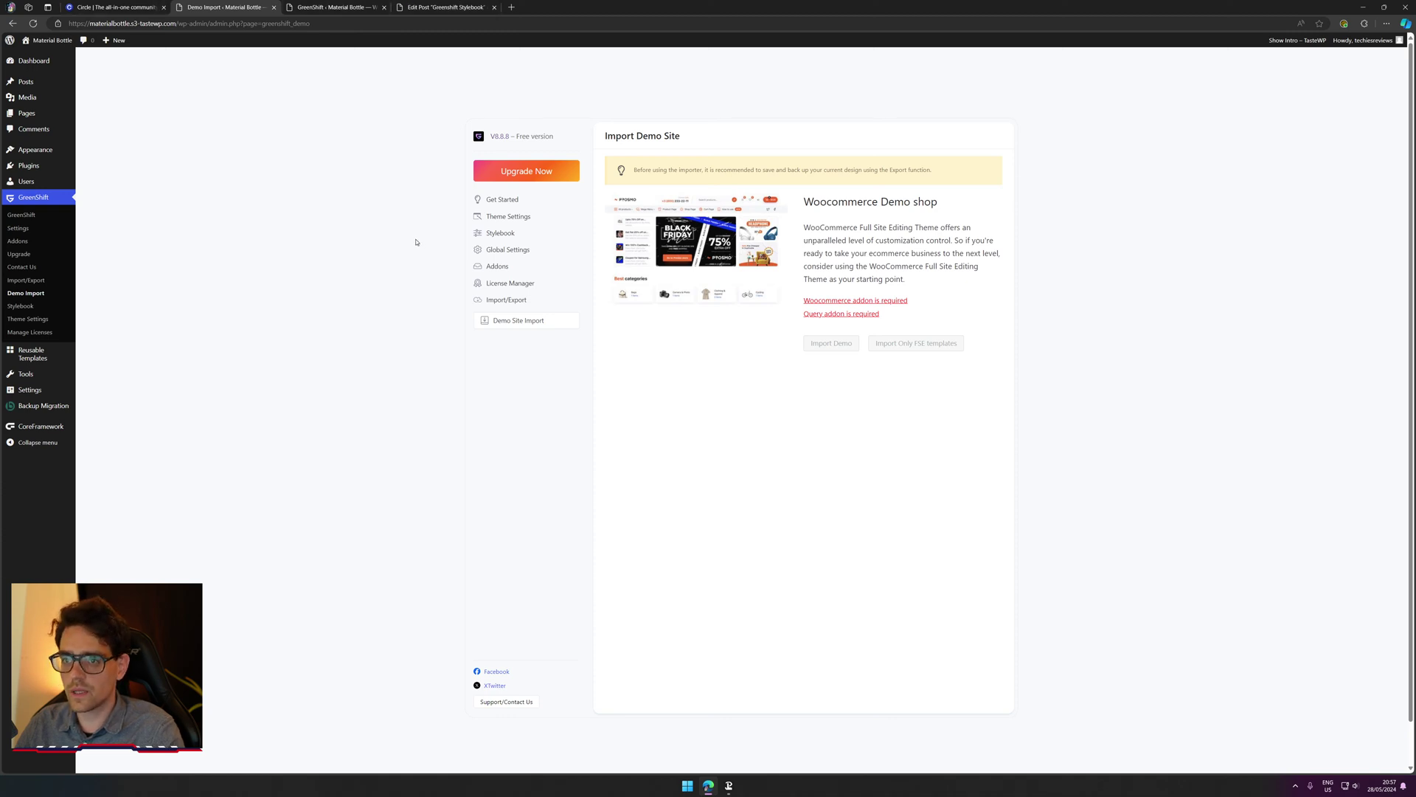
pyautogui.hotkey('alt', 'Left')
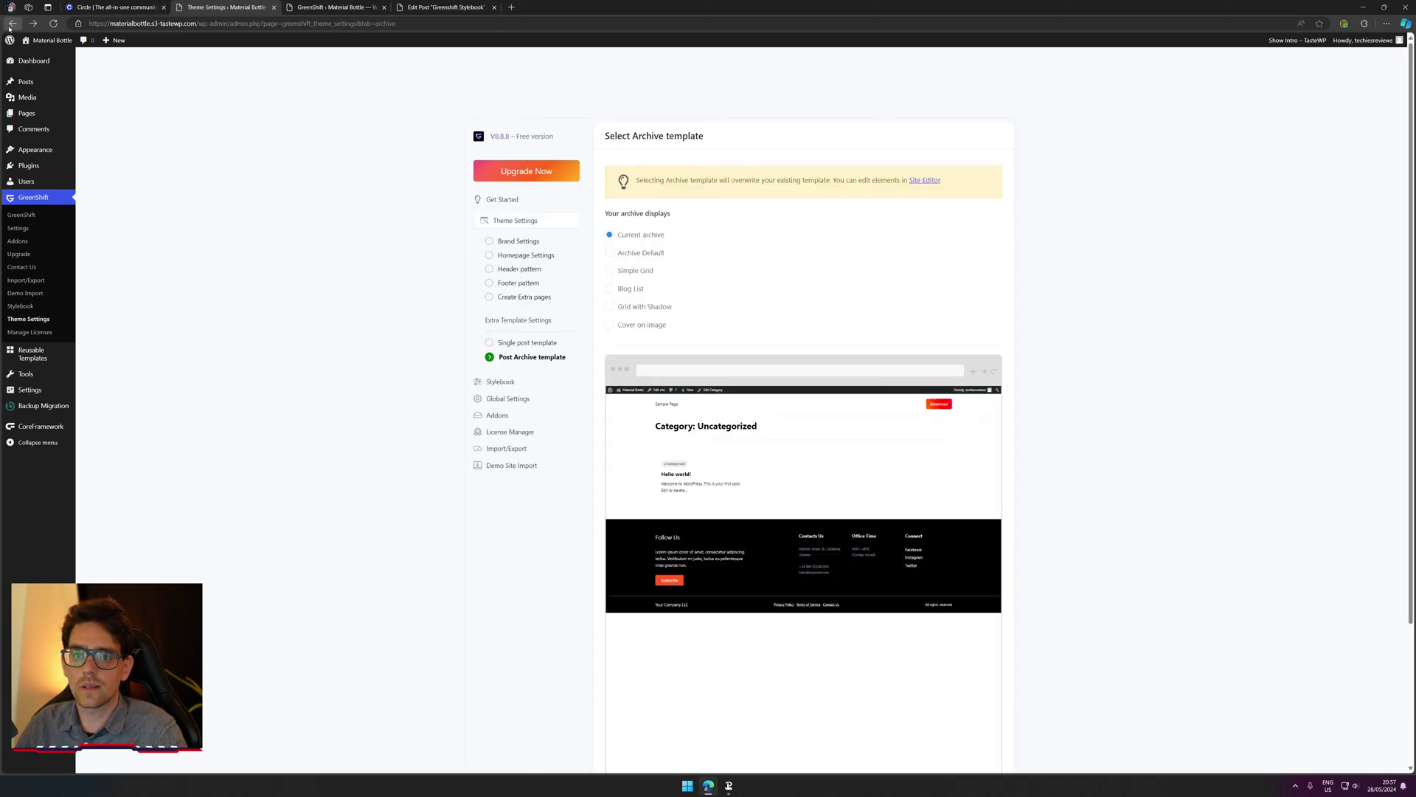
# Step: Reopen the closed Greenshift Wordpress Community Facebook post and close the extra GreenShift and Stylebook editor tabs, discarding unsaved changes
pyautogui.rightClick(11, 25)
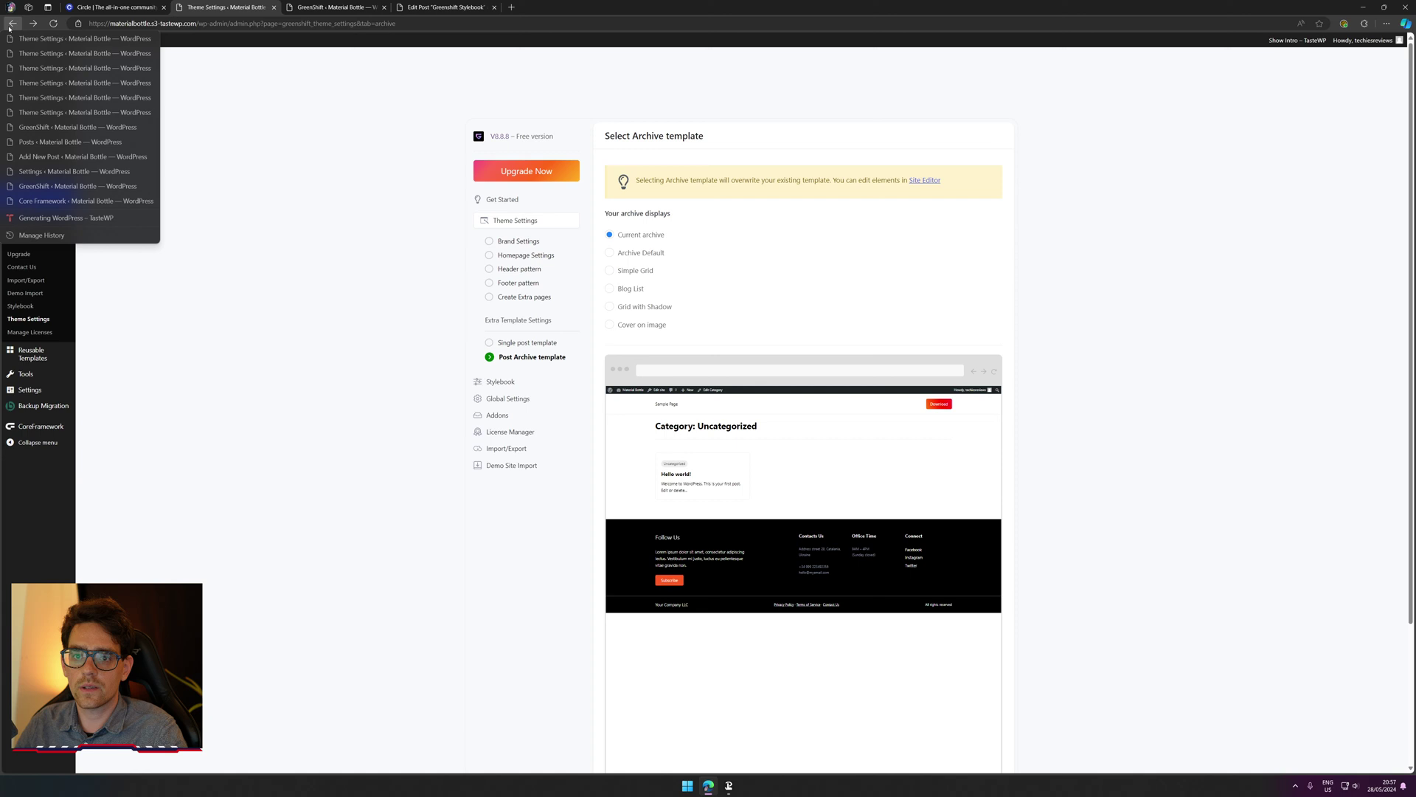
pyautogui.click(307, 111)
pyautogui.hotkey('ctrl', 'shift', 't')
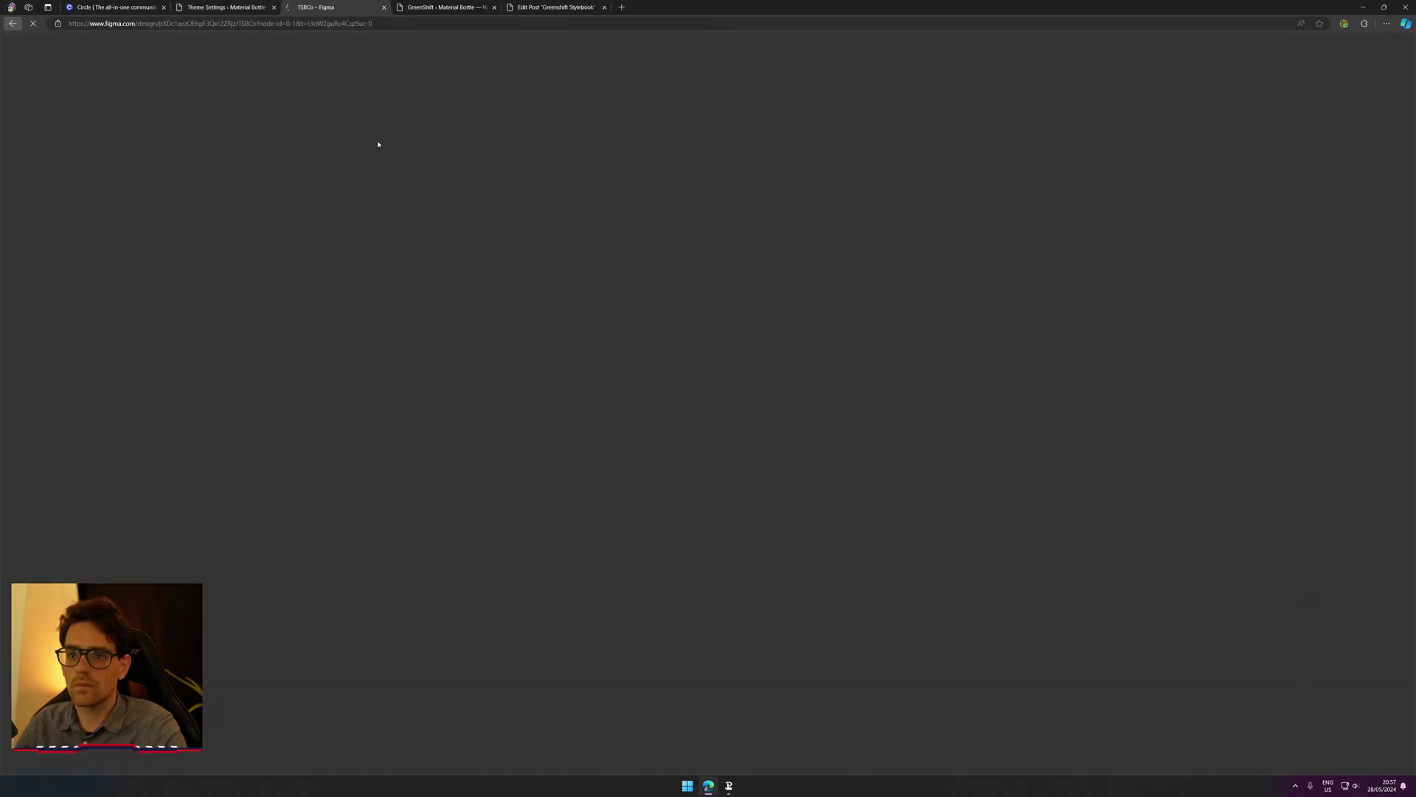
pyautogui.hotkey('ctrl', 'shift', 't')
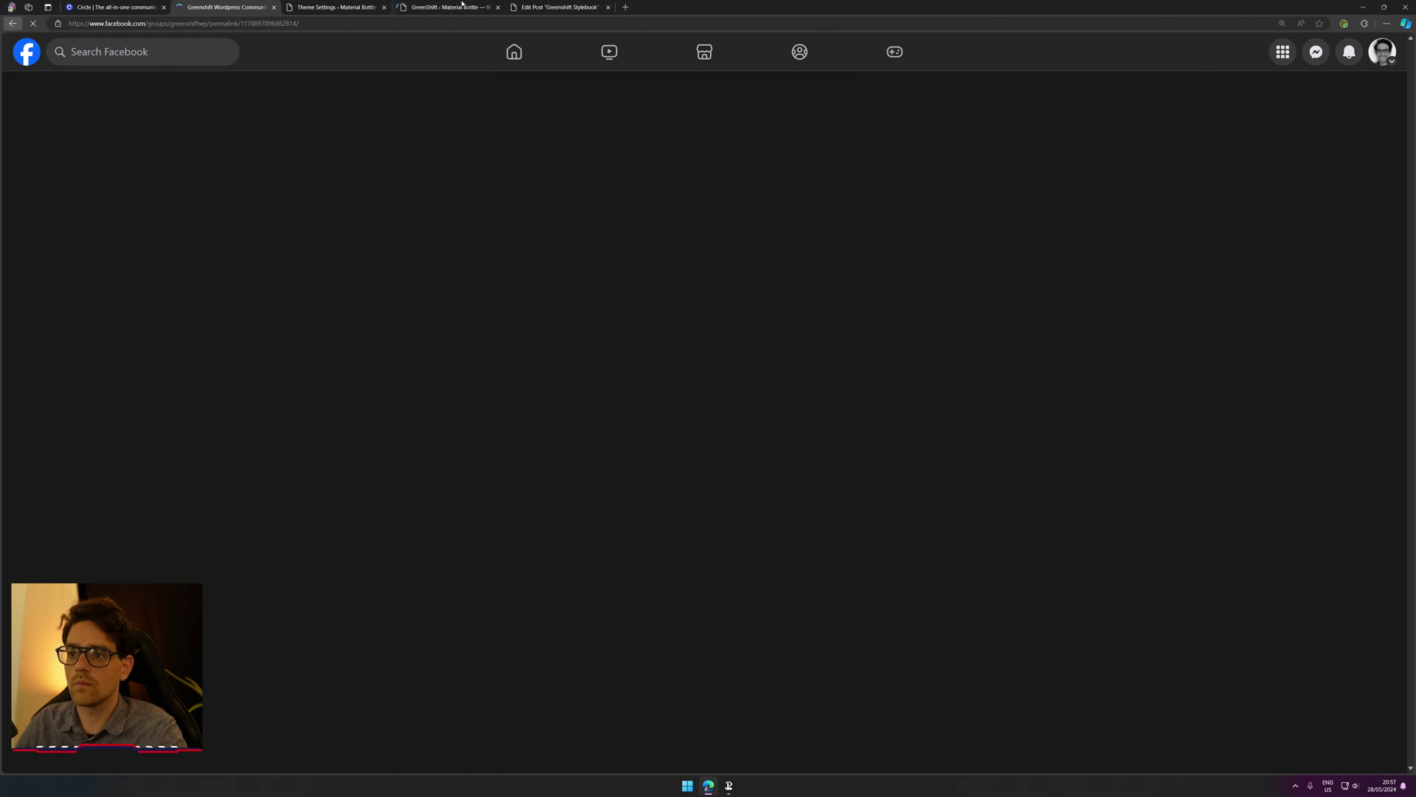
pyautogui.middleClick(461, 7)
pyautogui.middleClick(462, 7)
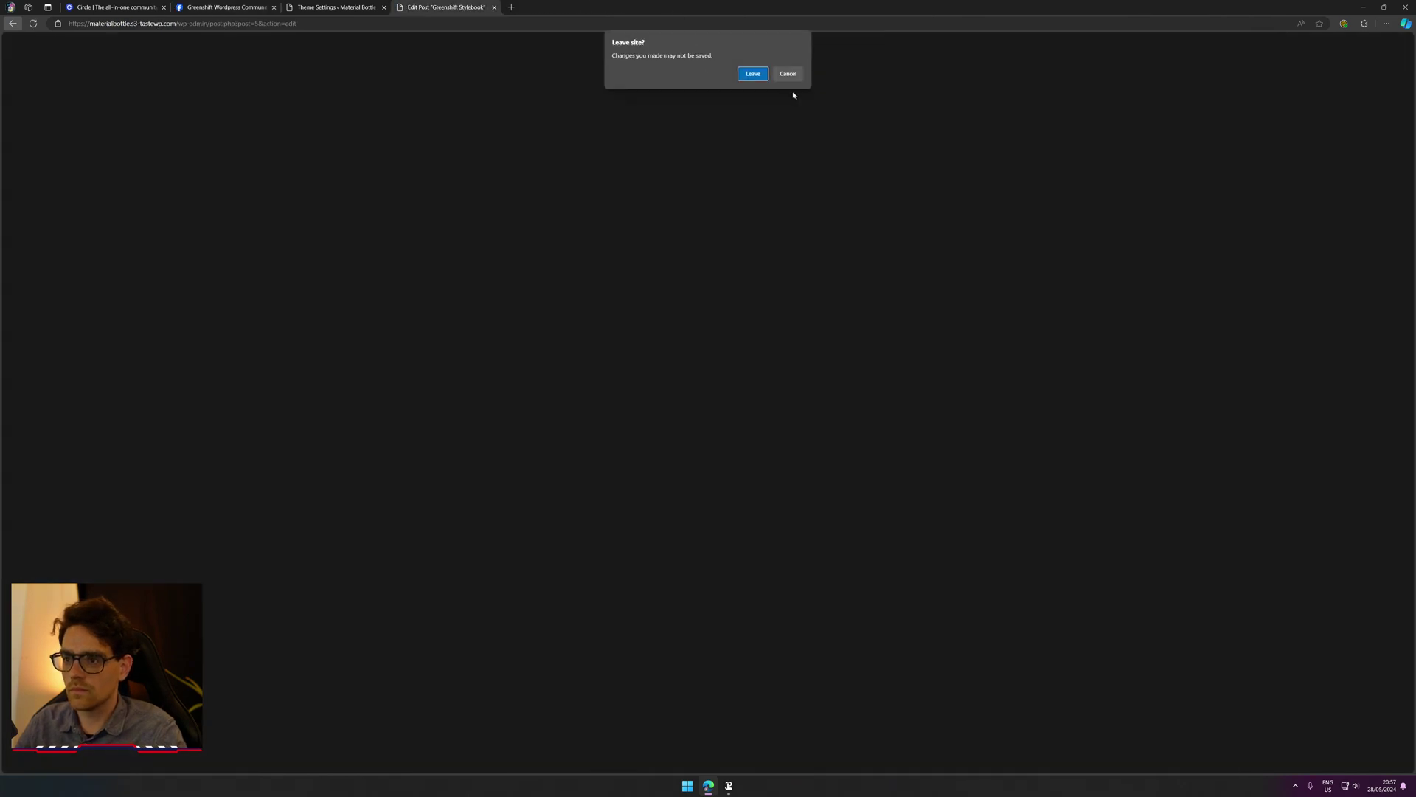
pyautogui.click(761, 74)
pyautogui.hotkey('ctrl', 'shift', 'Tab')
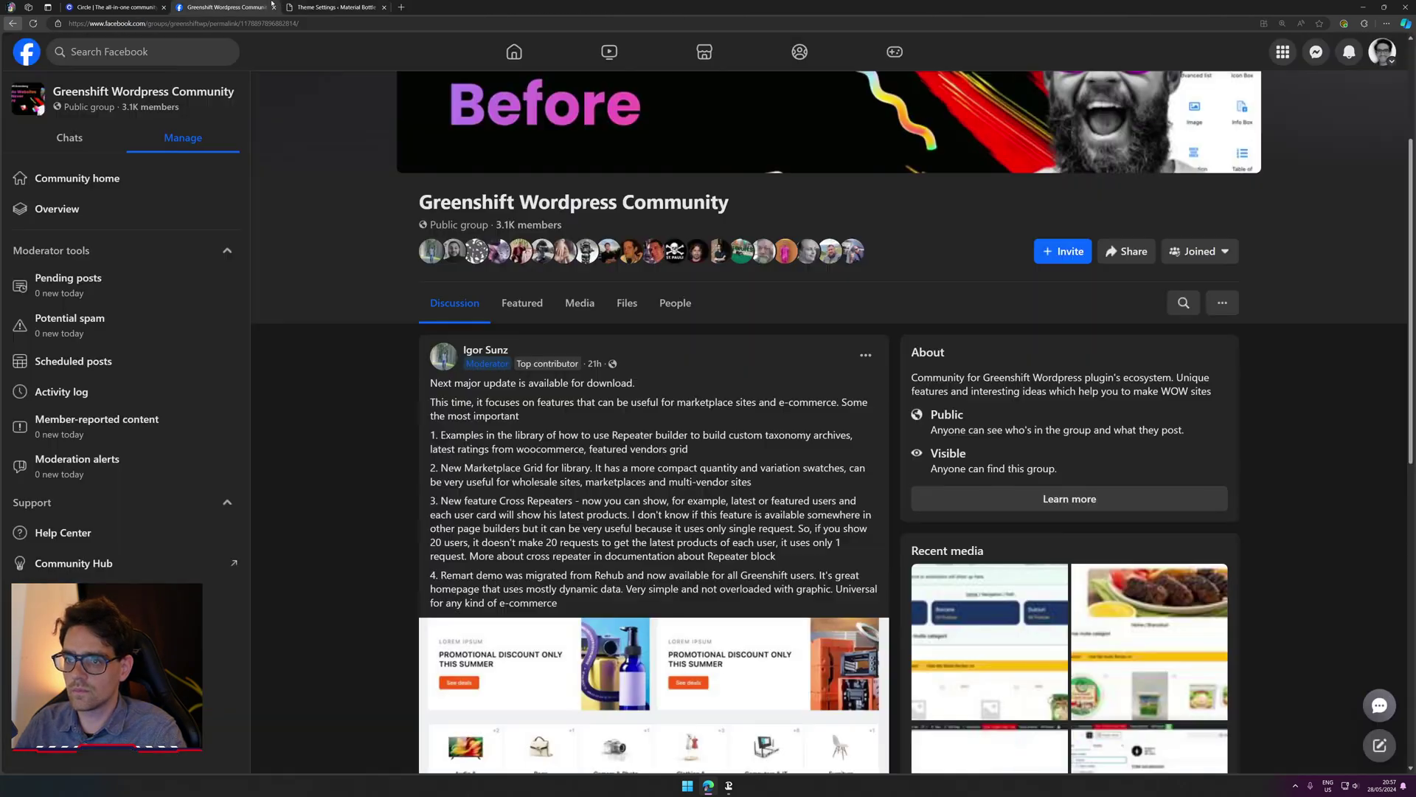
# Step: Examine the post's announcement of the Remart demo and view its homepage preview image enlarged
pyautogui.moveTo(442, 575); pyautogui.dragTo(534, 575)
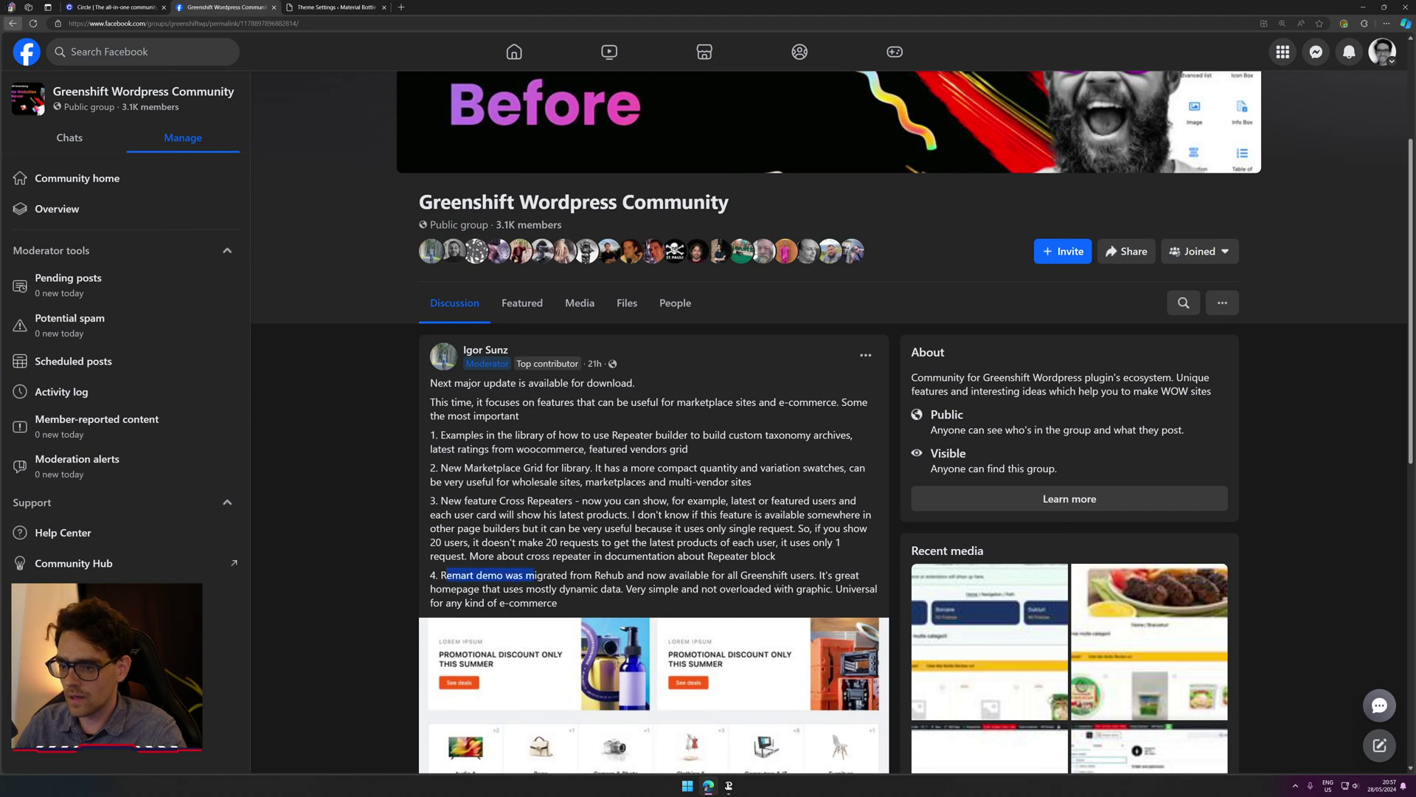
pyautogui.scroll(-4, 651, 363)
pyautogui.click(651, 363)
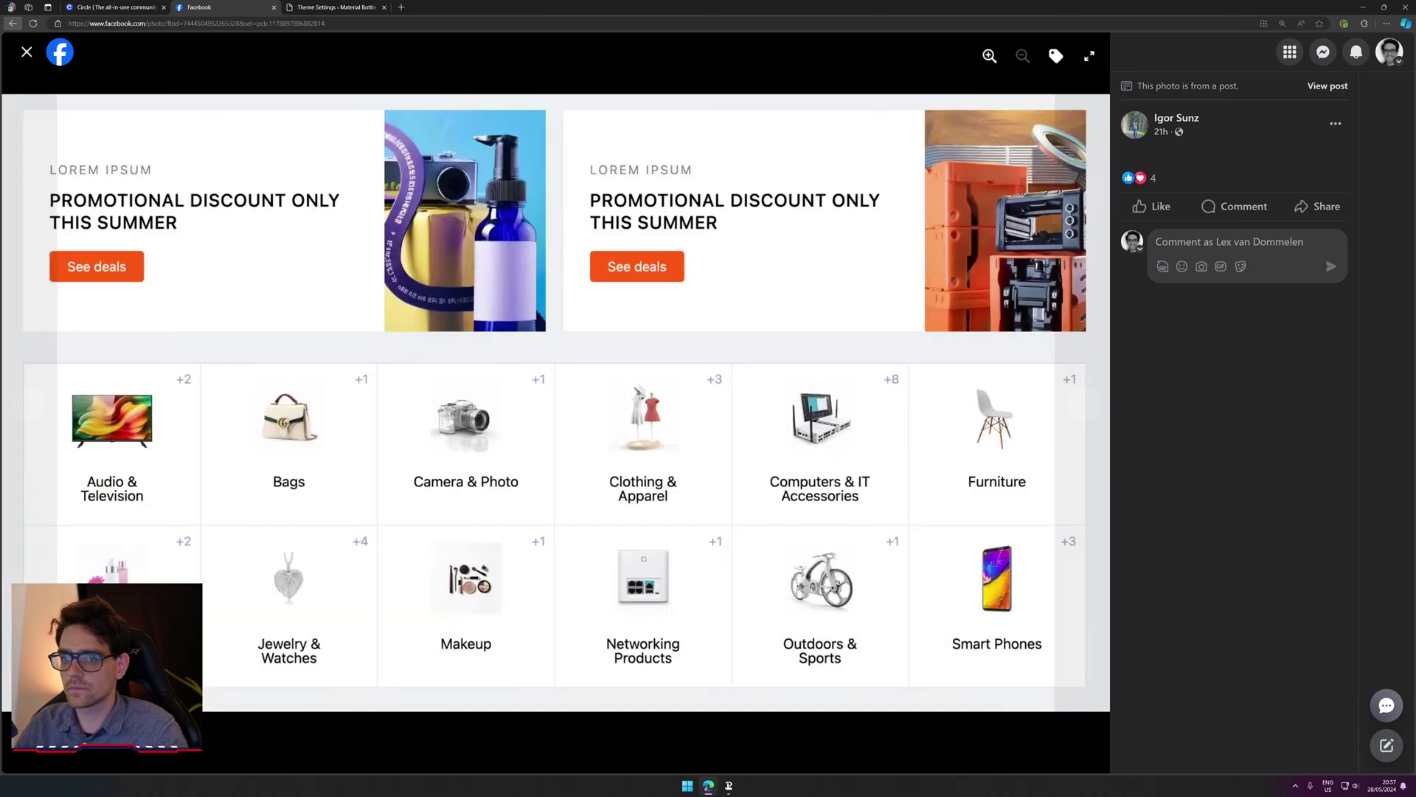
pyautogui.click(26, 51)
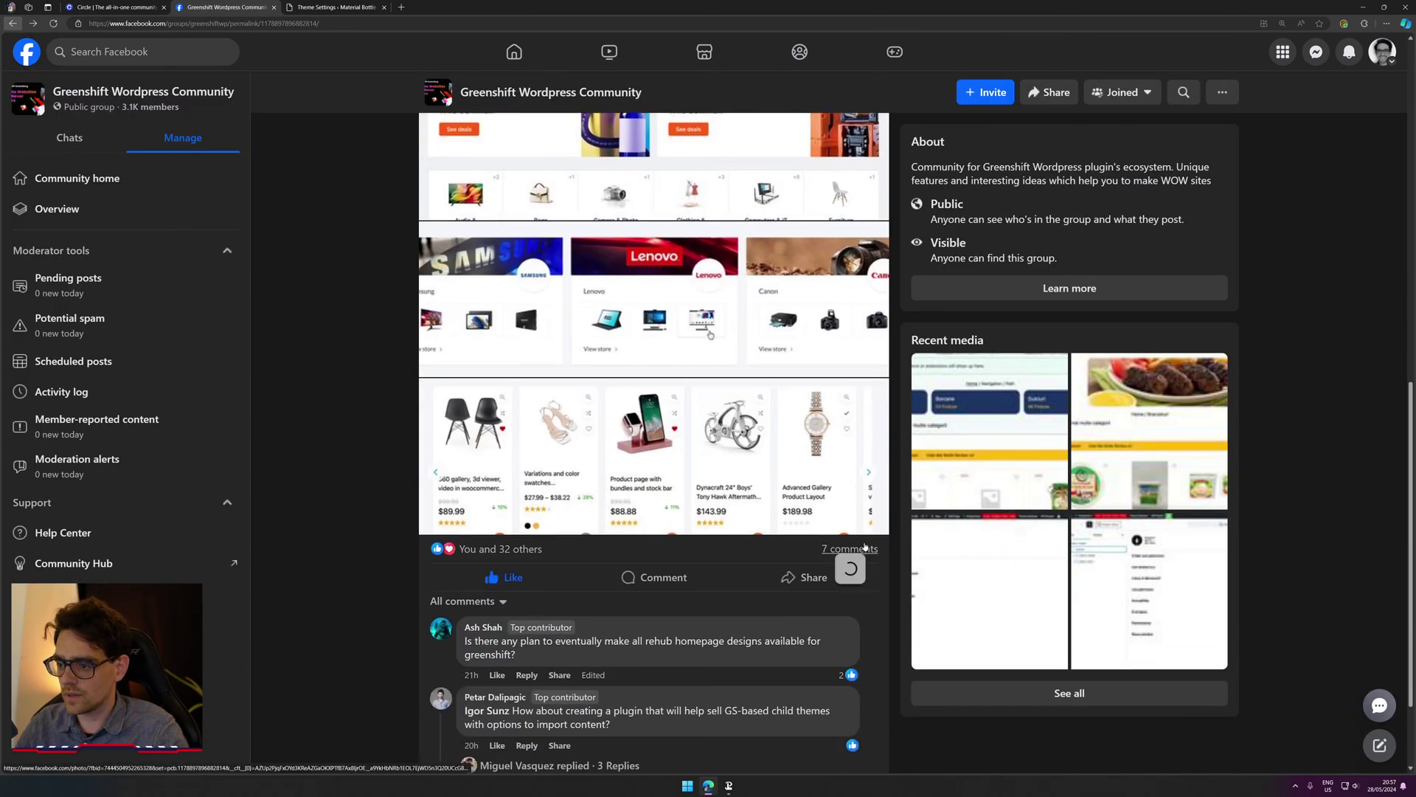
pyautogui.scroll(1, 869, 547)
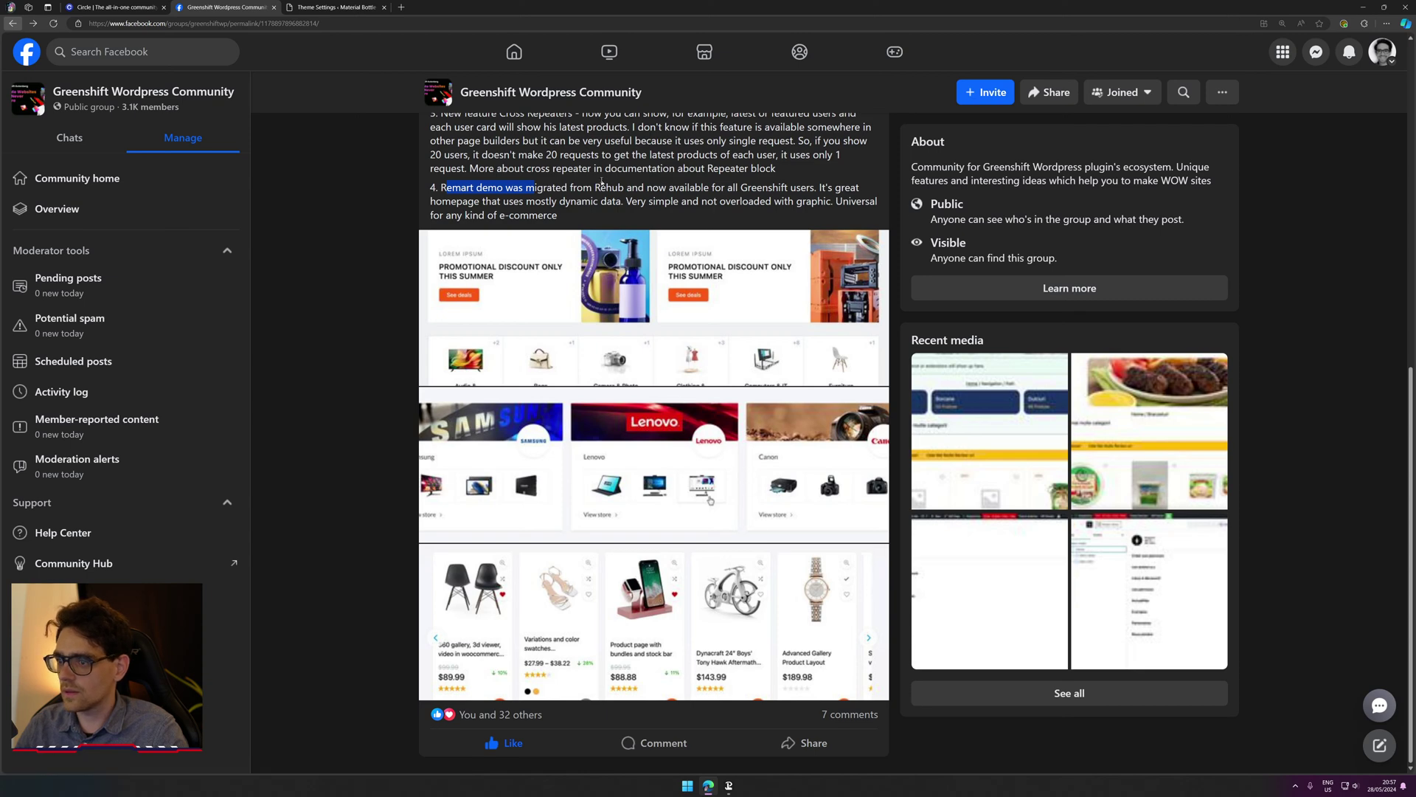
pyautogui.scroll(1, 833, 682)
pyautogui.scroll(-1, 833, 683)
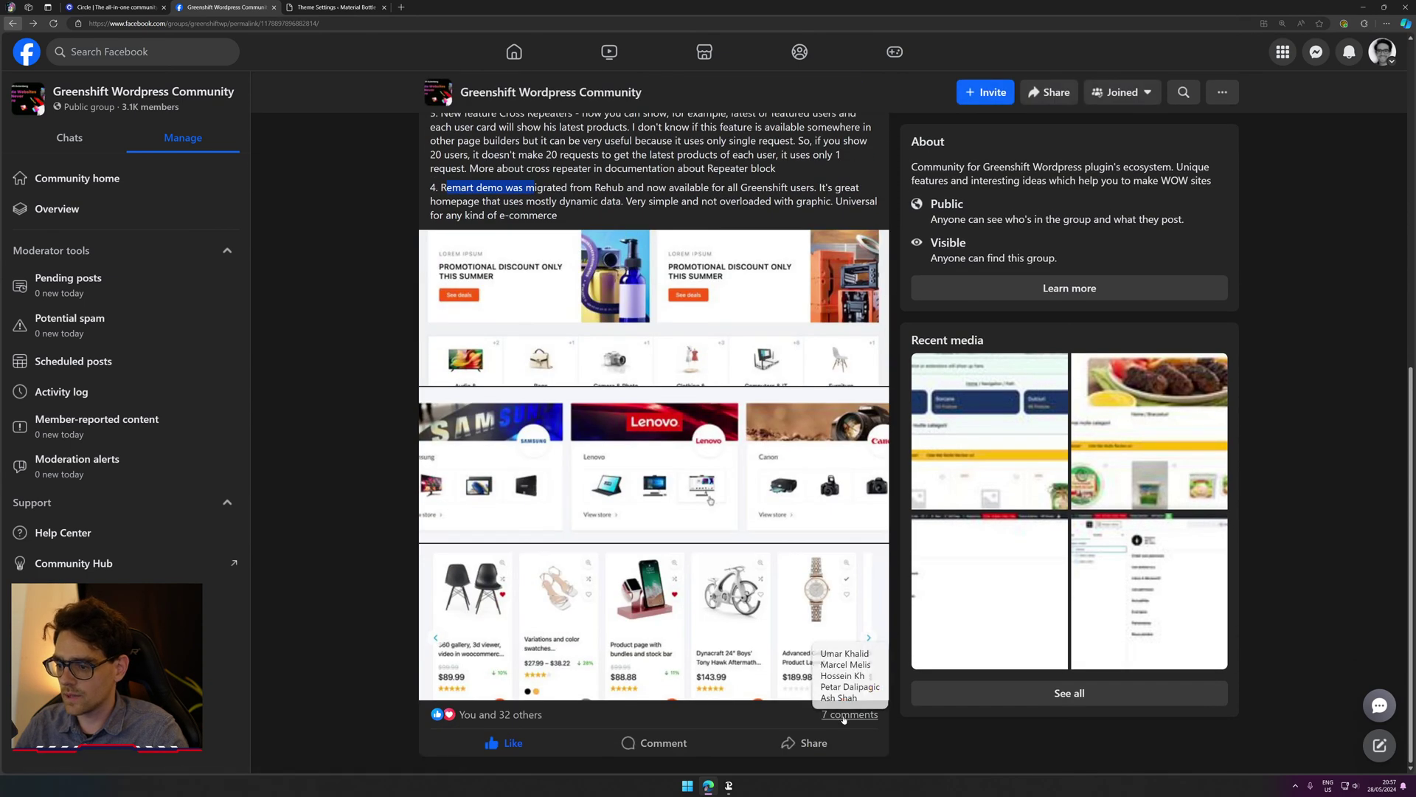
# Step: Expand the post's remaining comments and the replies to the demonstration video suggestion, and return to the post text
pyautogui.scroll(-3, 585, 506)
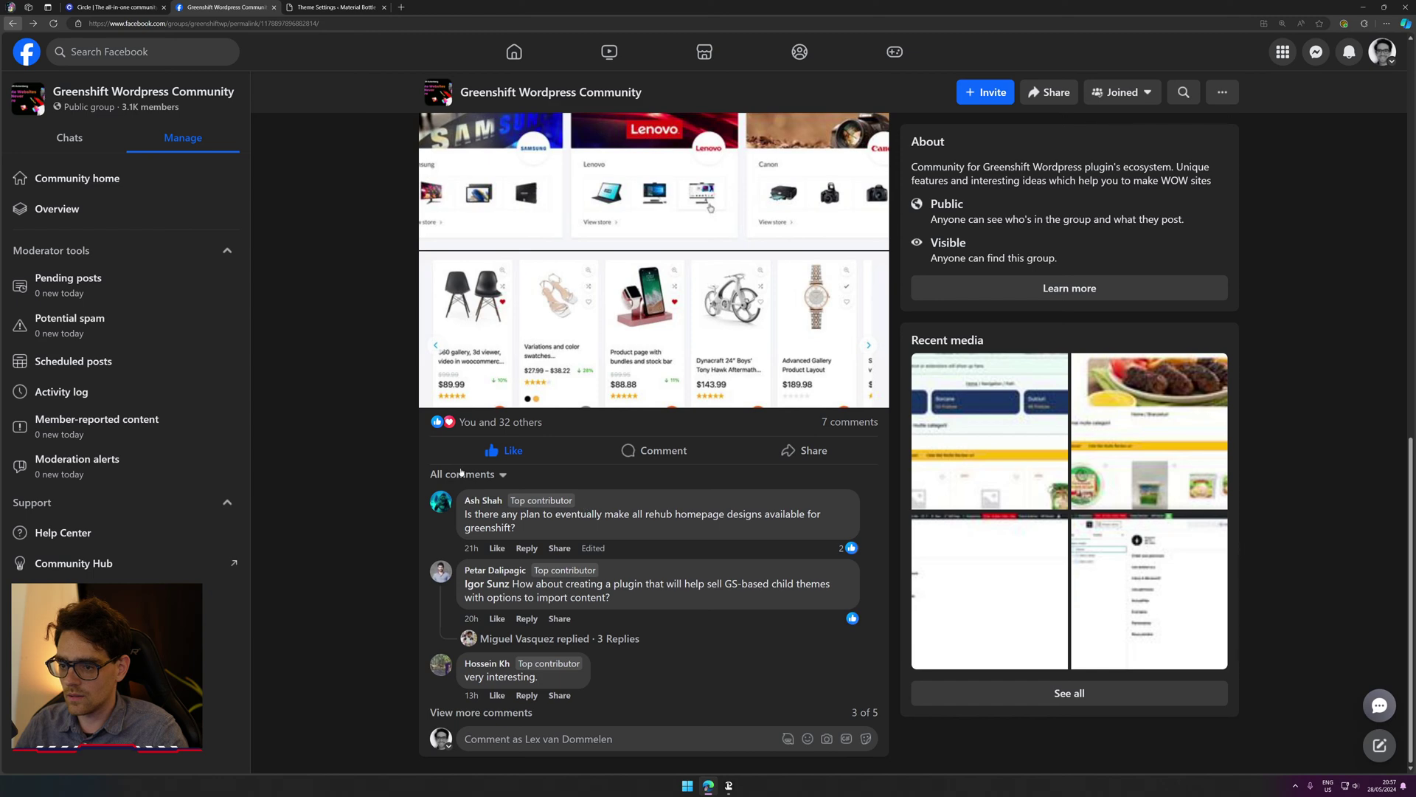
pyautogui.click(517, 713)
pyautogui.scroll(-1, 560, 690)
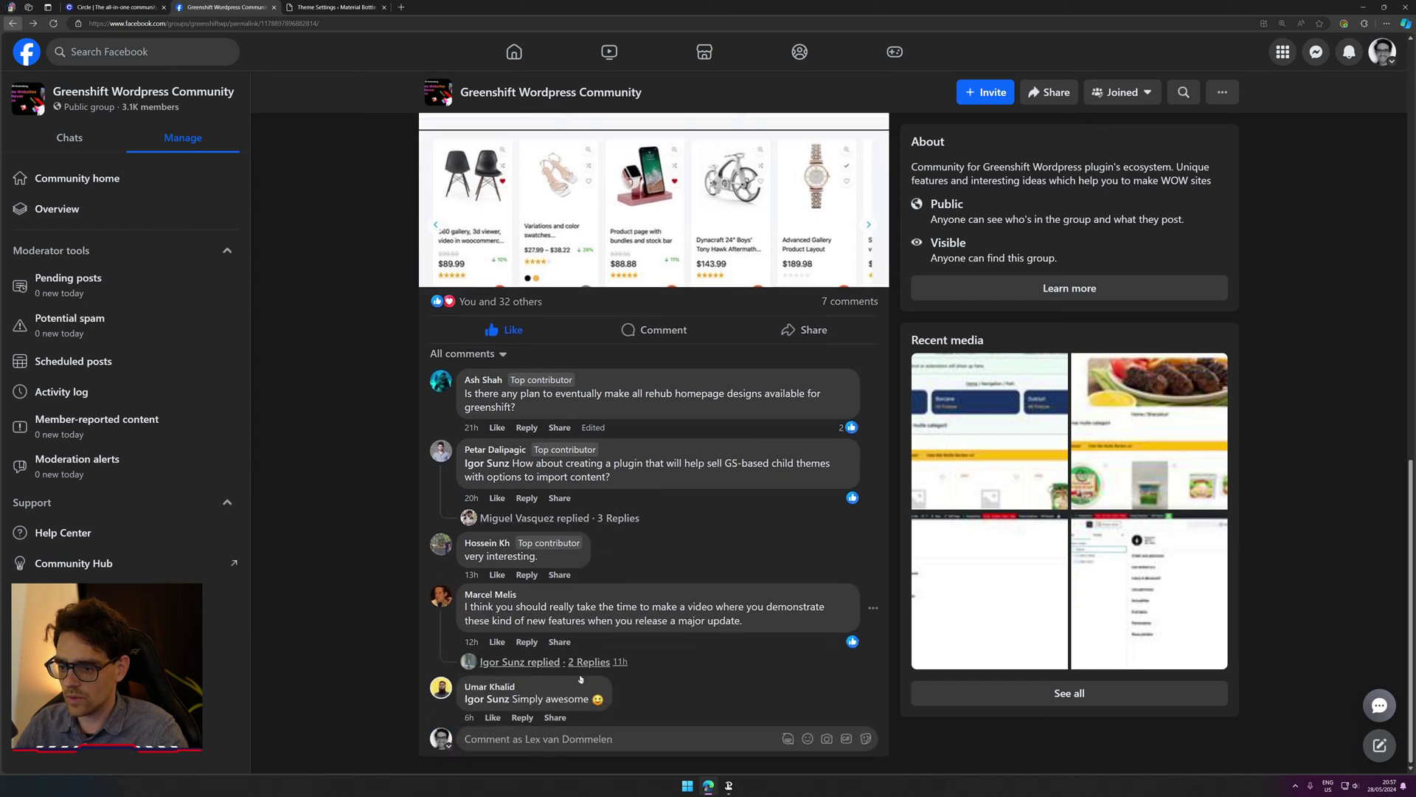
pyautogui.click(583, 662)
pyautogui.scroll(-2, 639, 659)
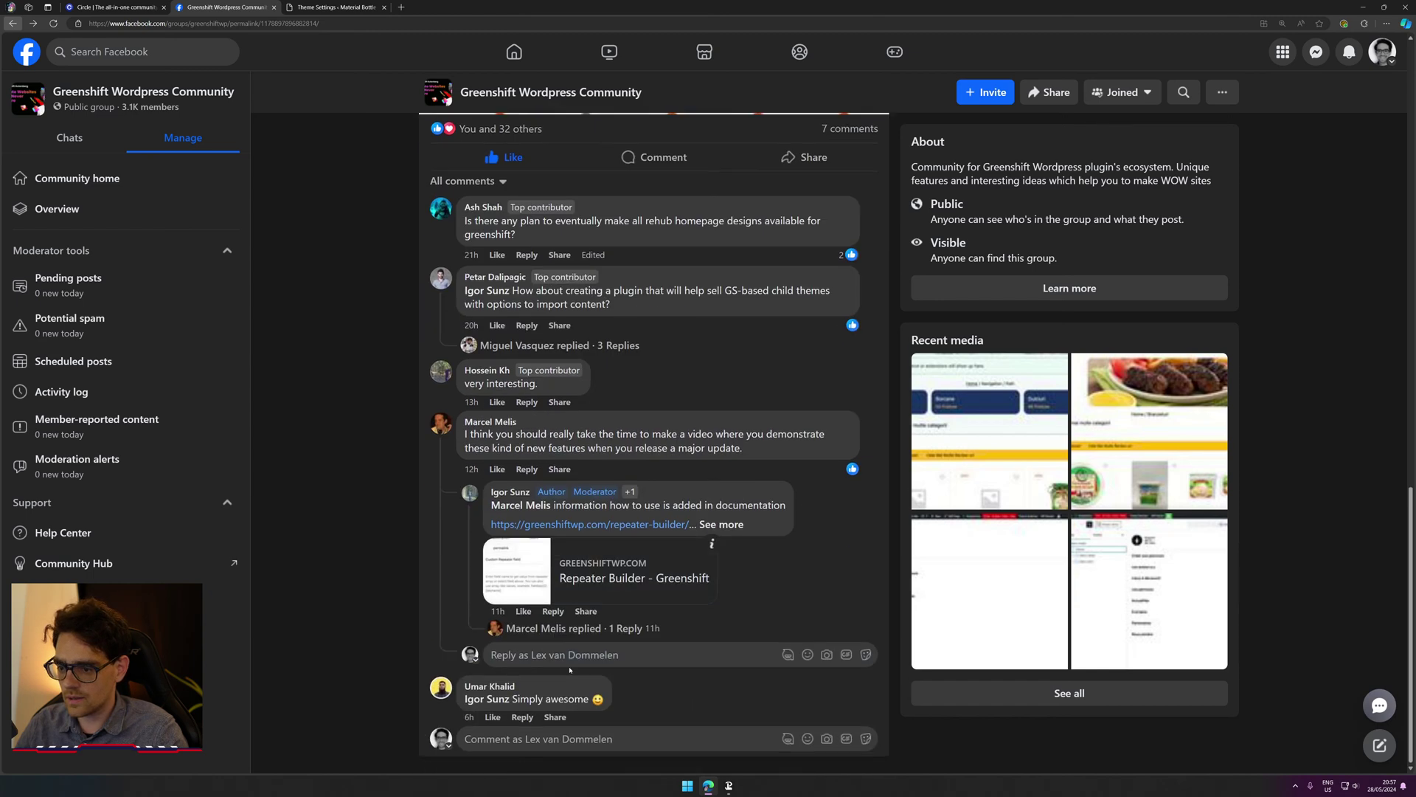
pyautogui.press('Home')
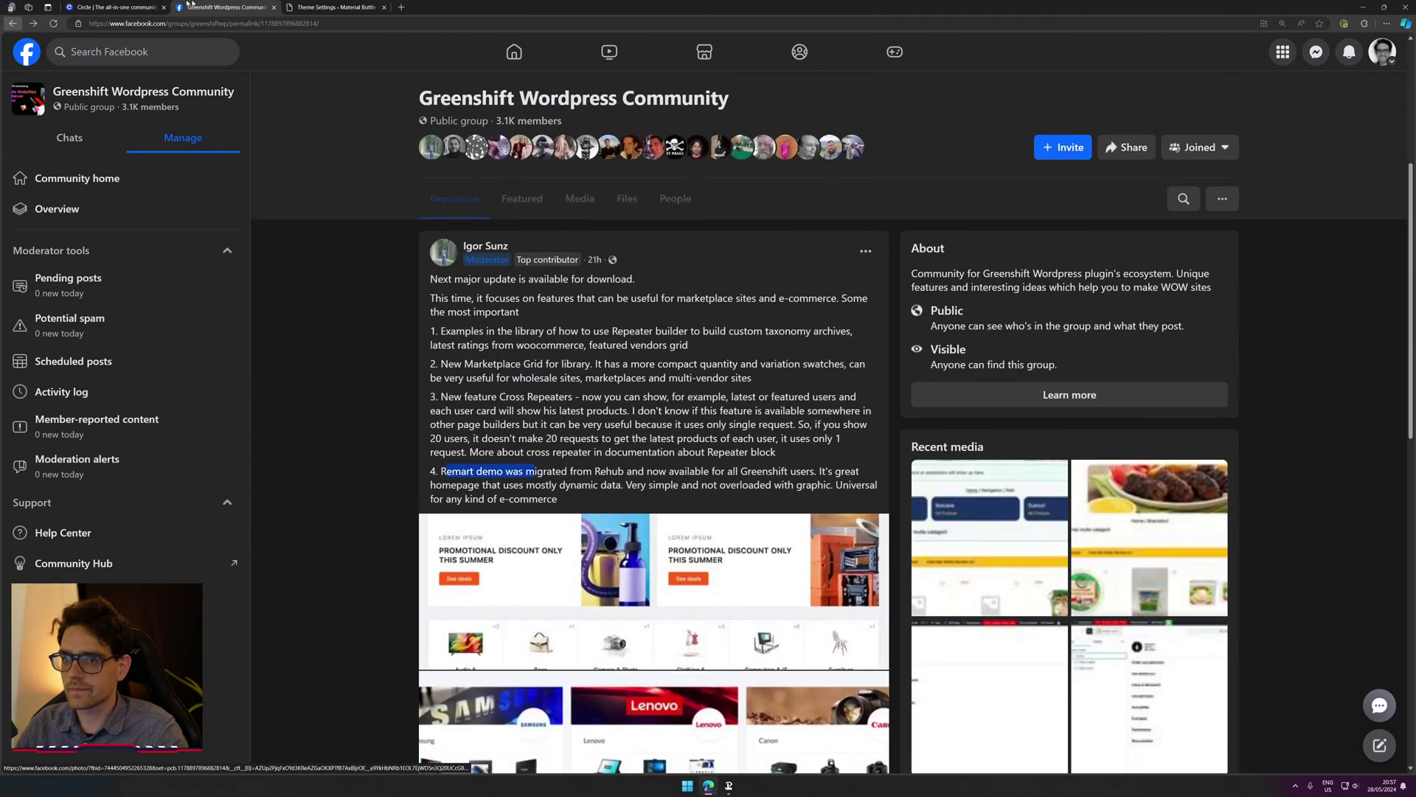
# Step: Go to greenshiftwp.com and browse the section templates in its Template Library
pyautogui.click(379, 22)
pyautogui.write('greenshiftwp.com')
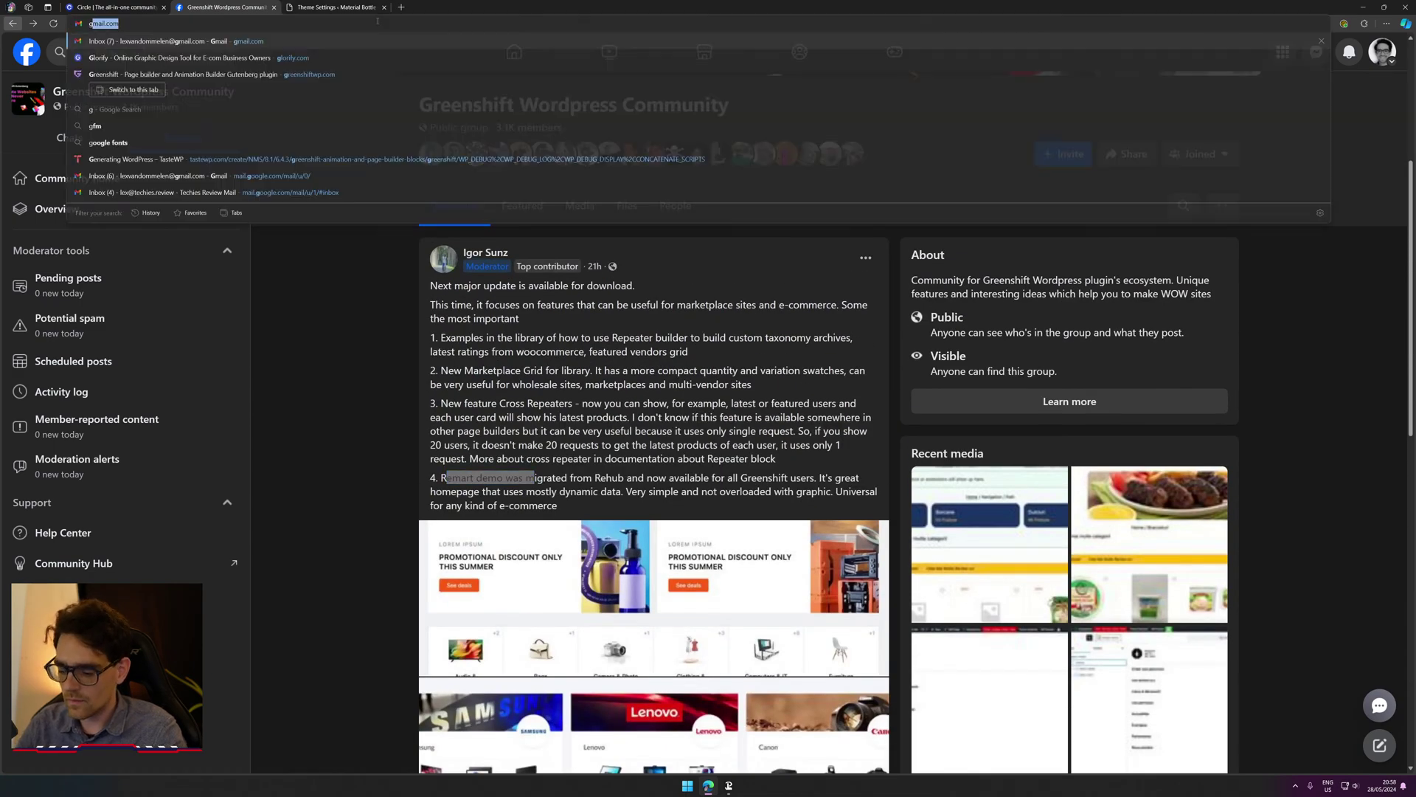
pyautogui.press('Return')
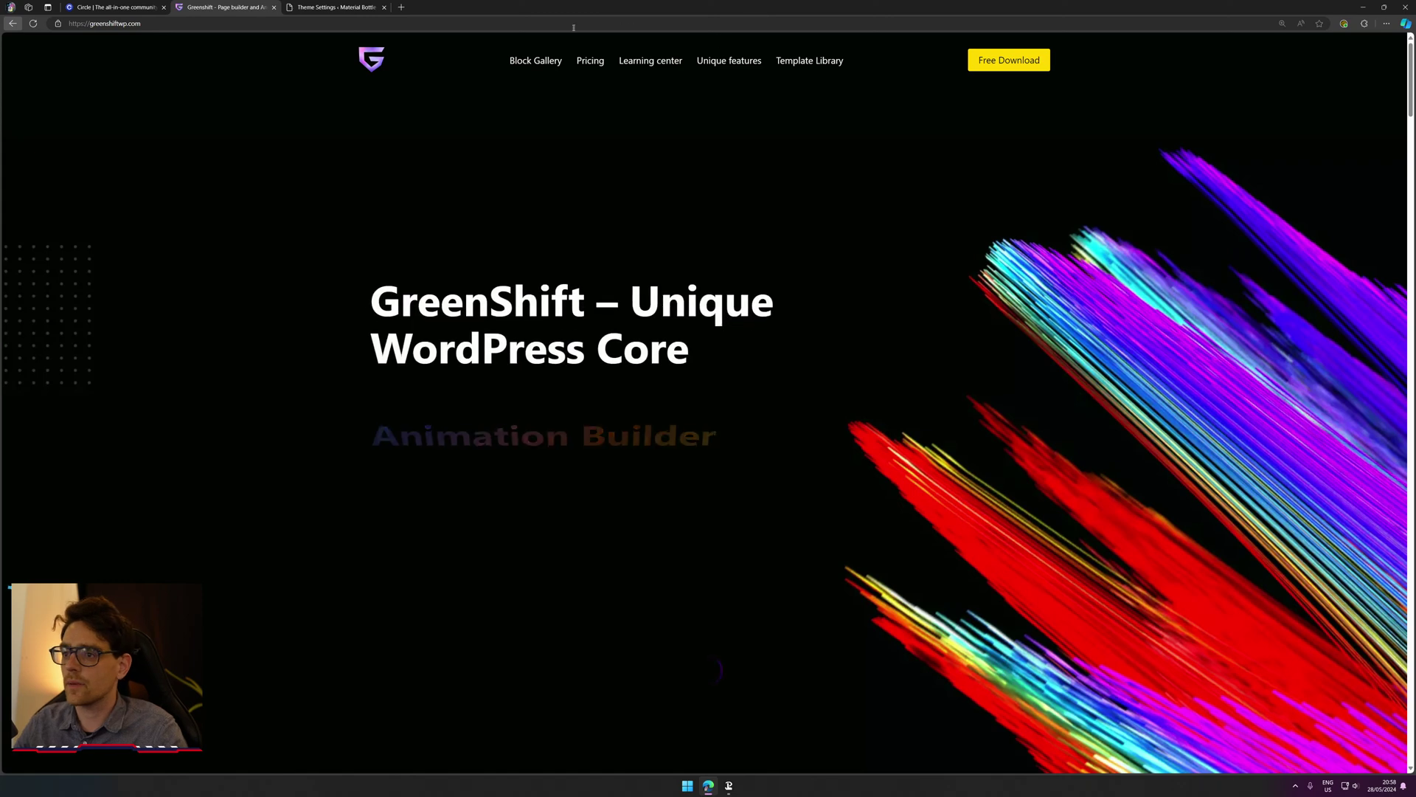
pyautogui.click(810, 61)
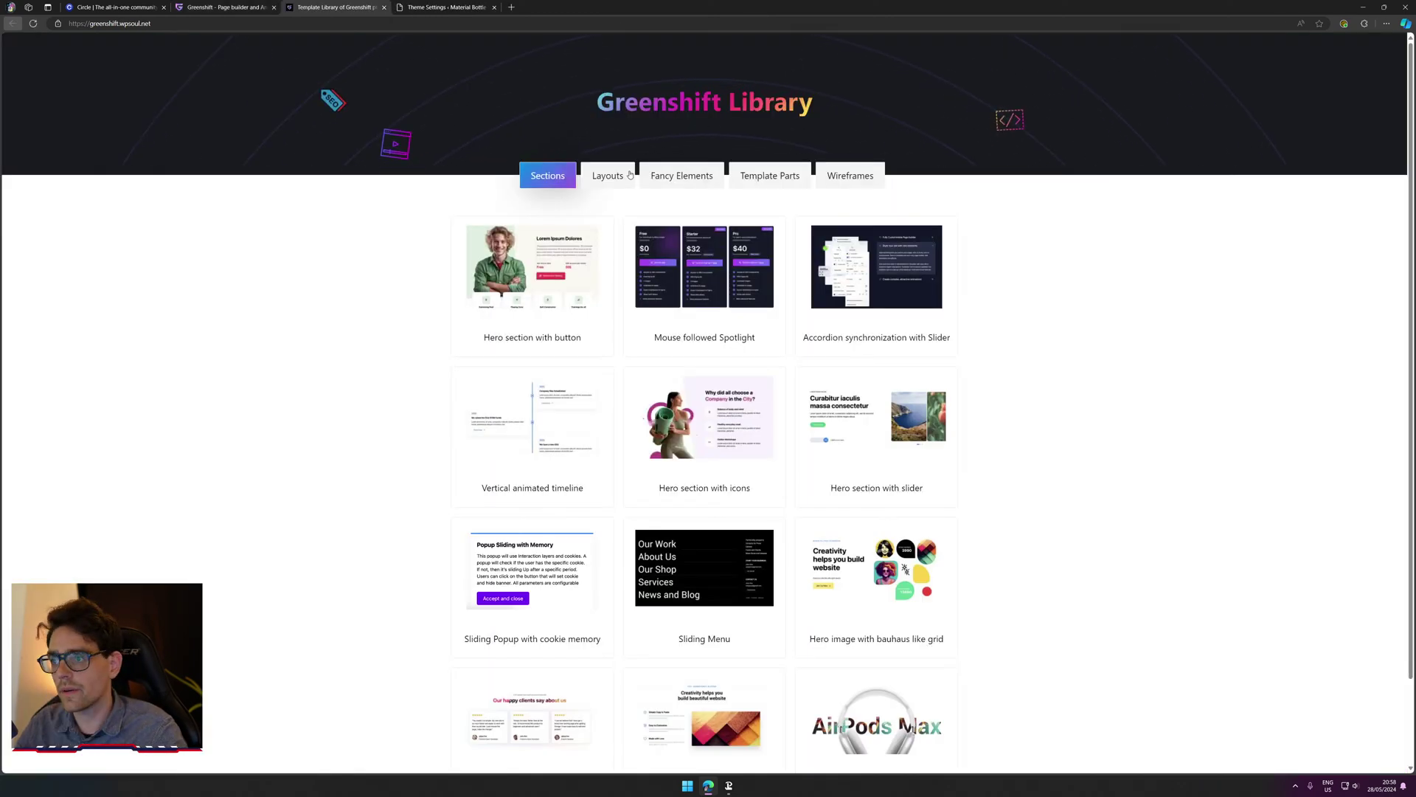
pyautogui.scroll(-8, 1138, 516)
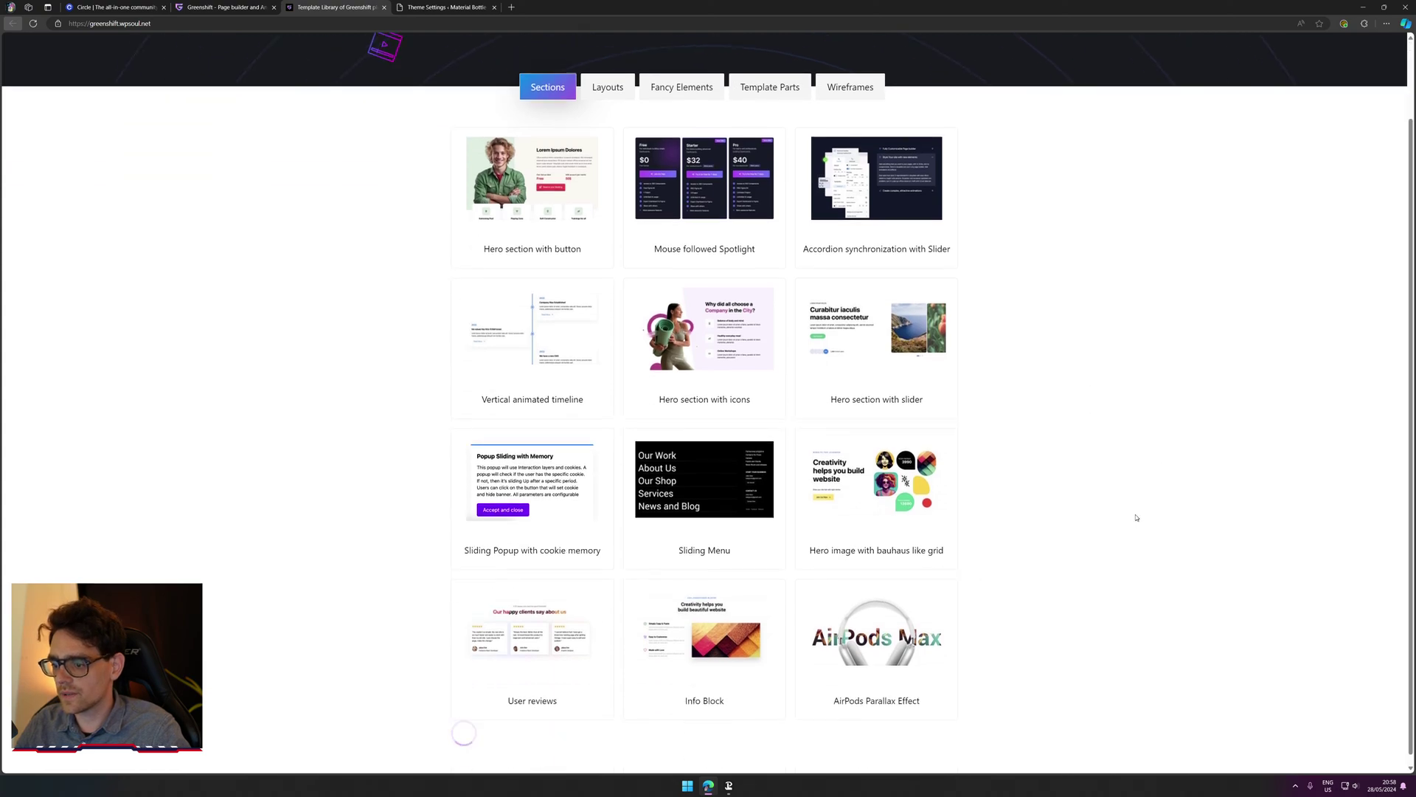
pyautogui.scroll(-18, 427, 452)
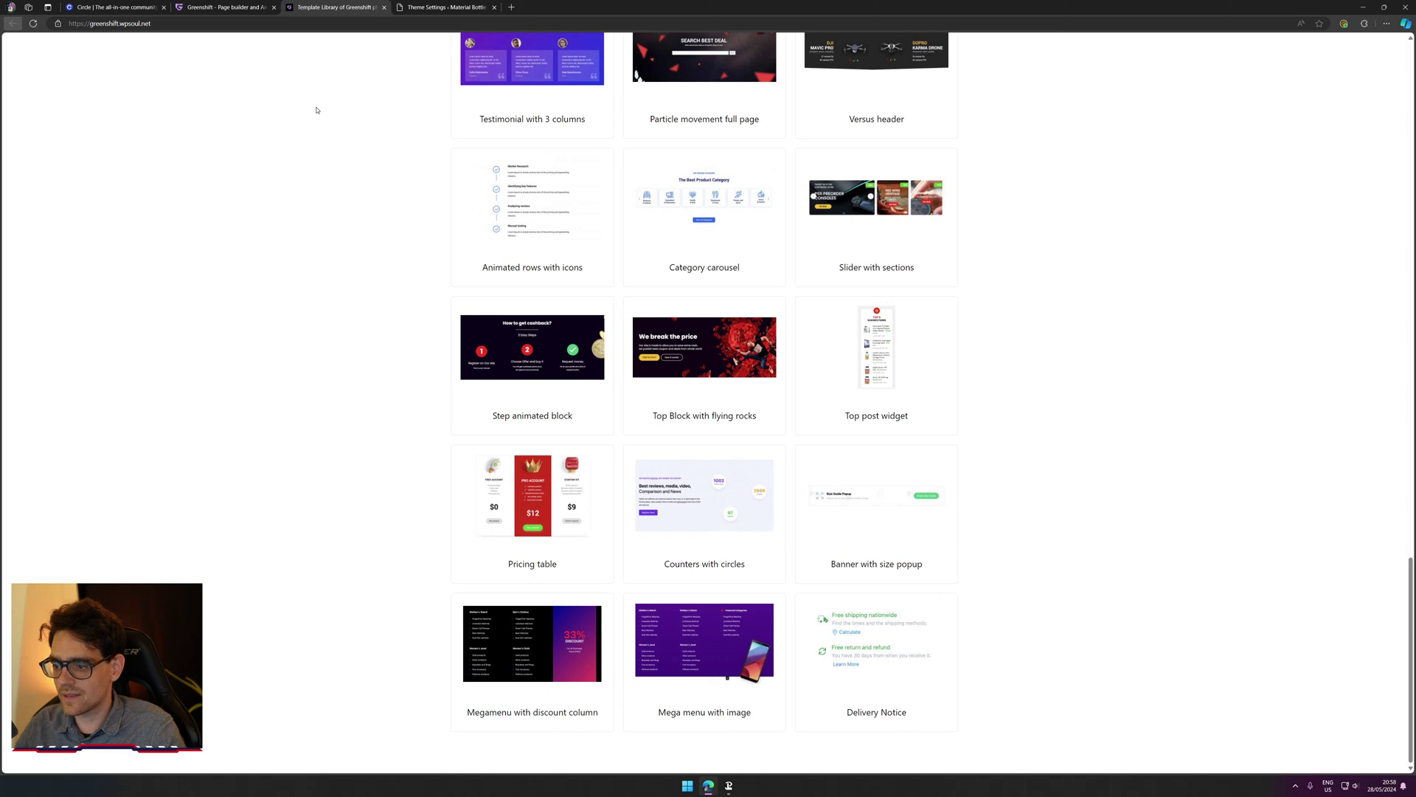
# Step: Search the web for "rehub remart" and open the Remart demo from the wpsoul.net Rehub demo page
pyautogui.click(222, 26)
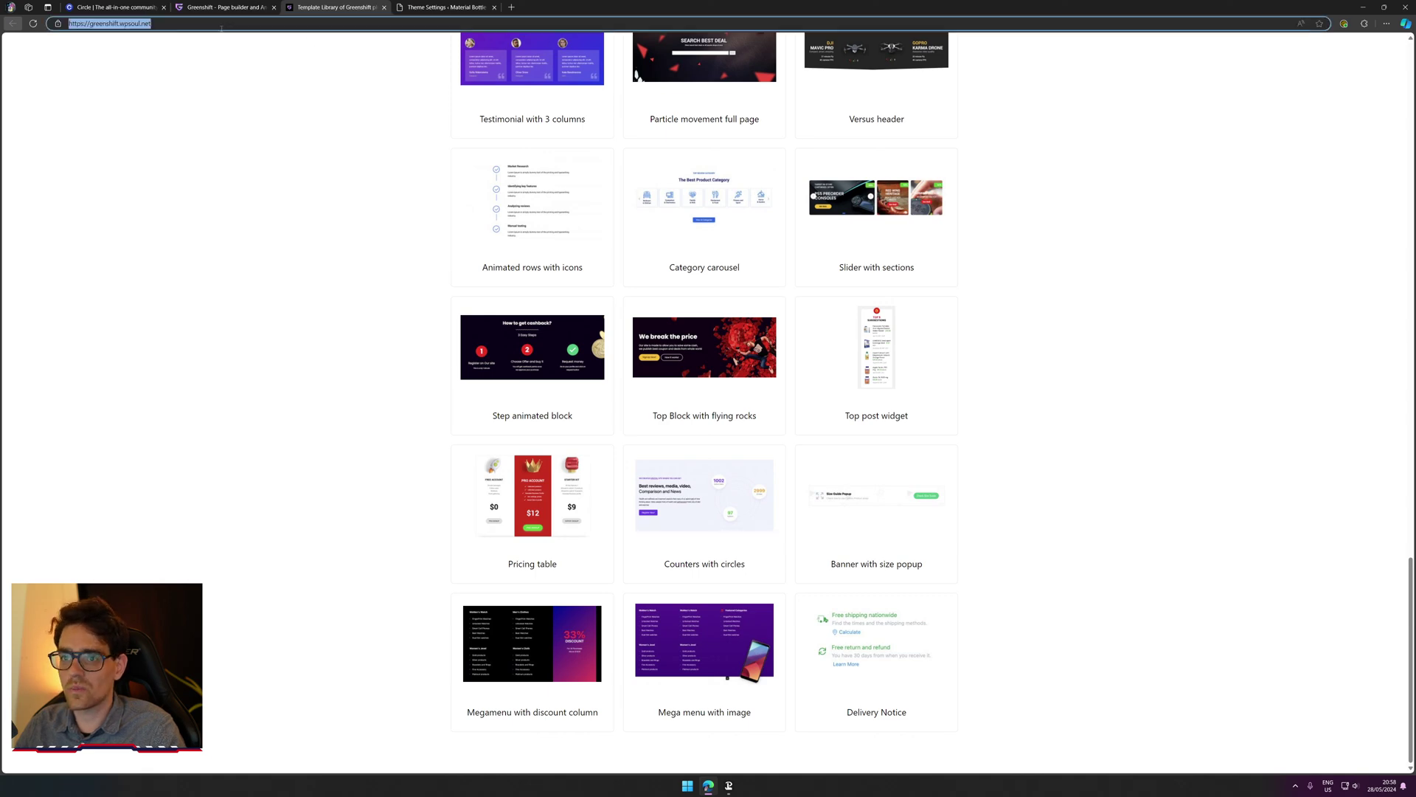
pyautogui.write('rehu')
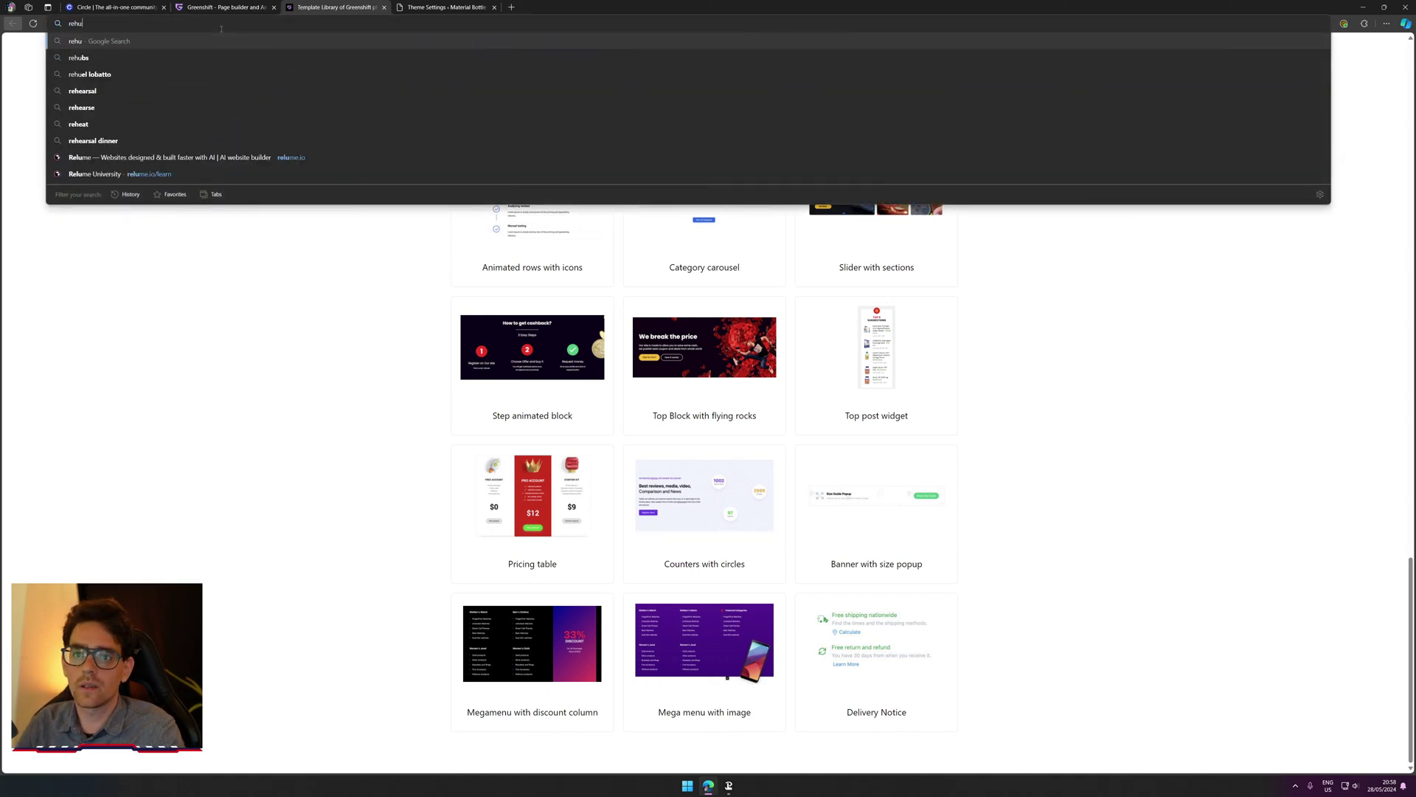
pyautogui.write('b rema')
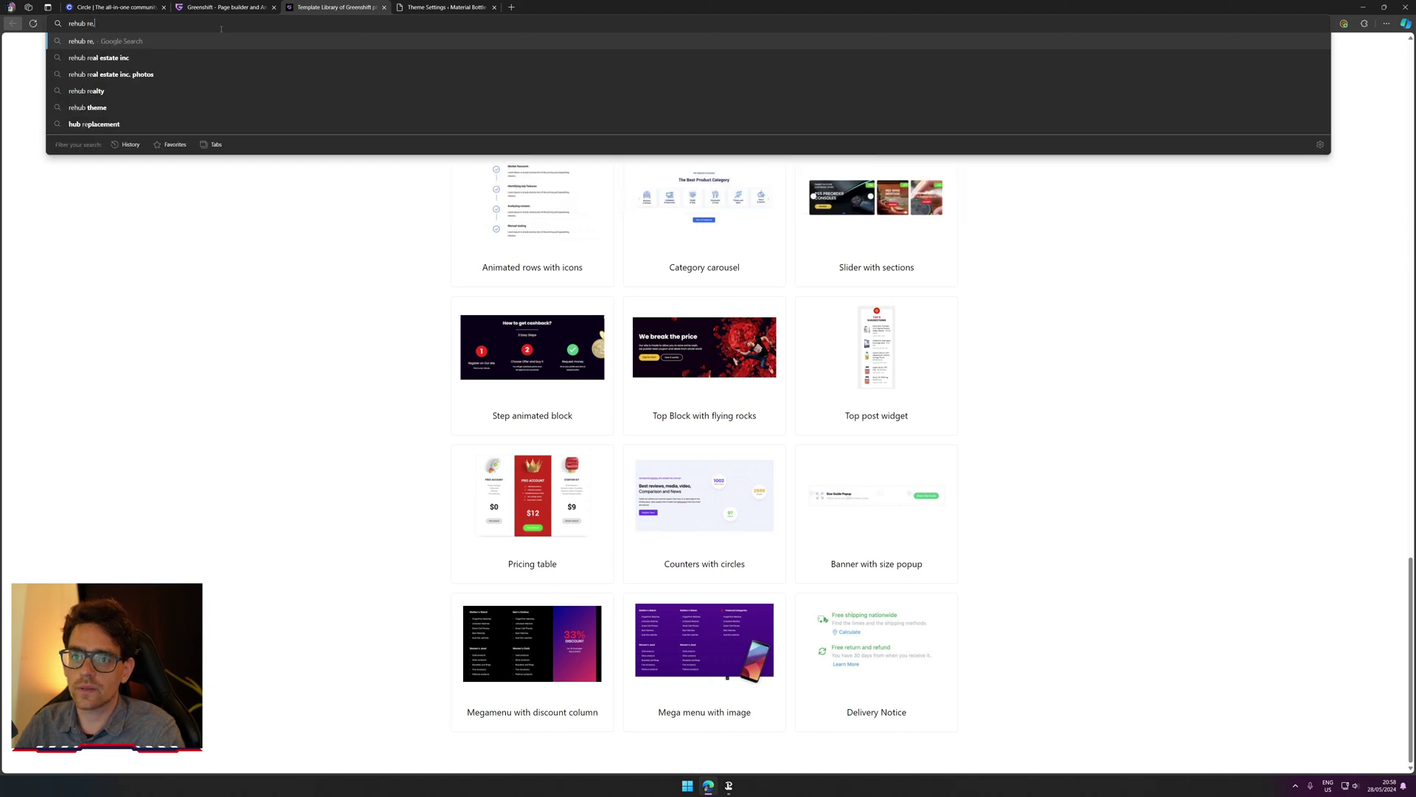
pyautogui.write('rt')
pyautogui.press('Return')
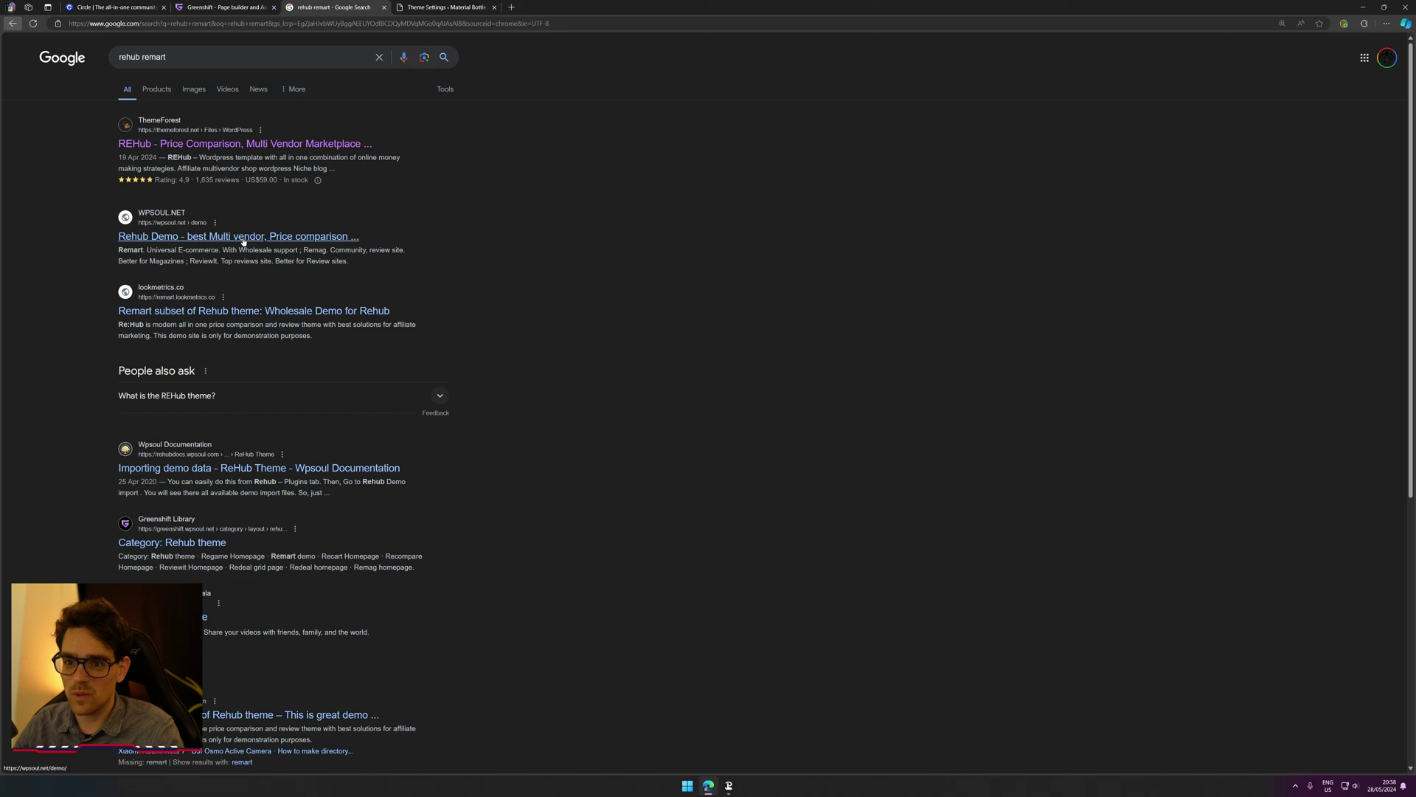
pyautogui.click(325, 236)
pyautogui.scroll(-3, 508, 494)
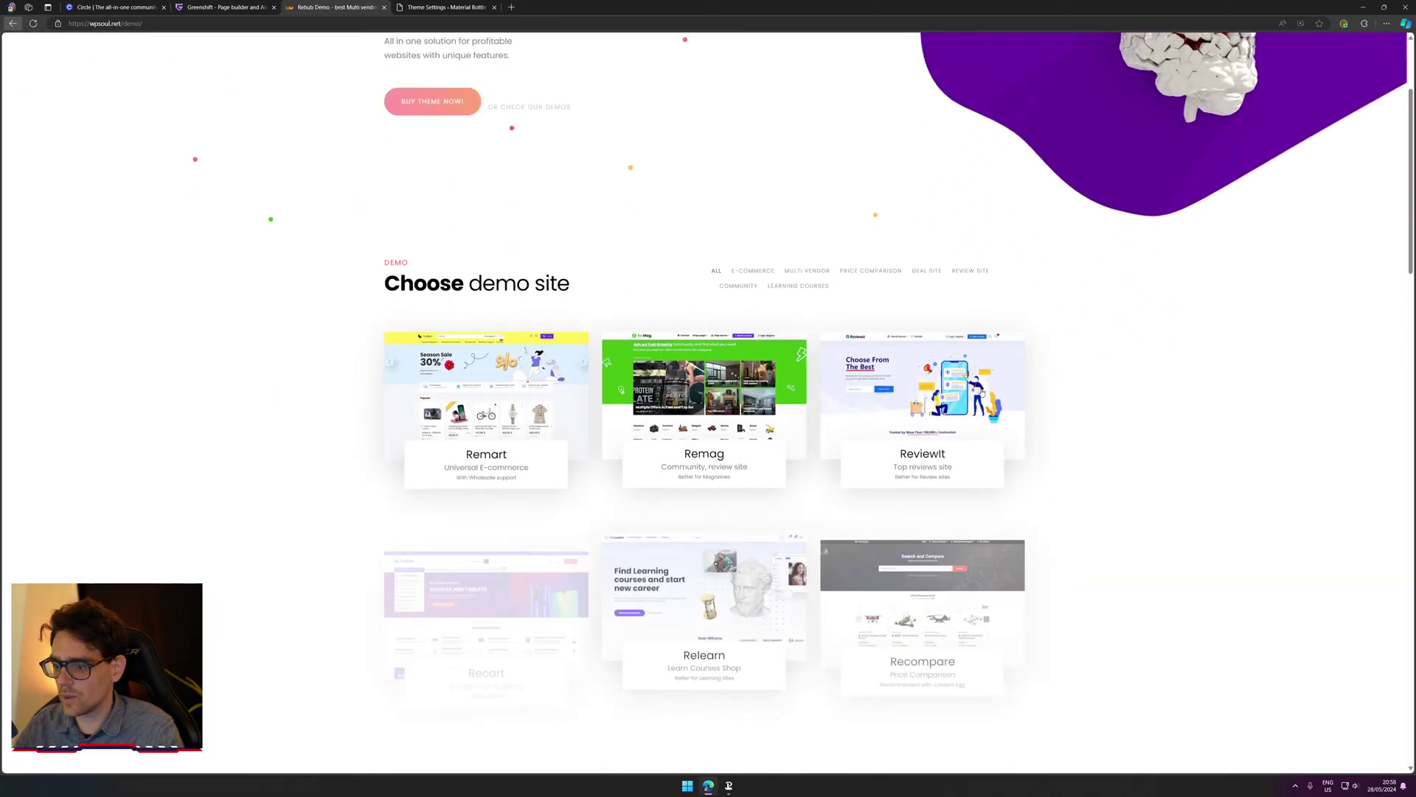
pyautogui.click(507, 494)
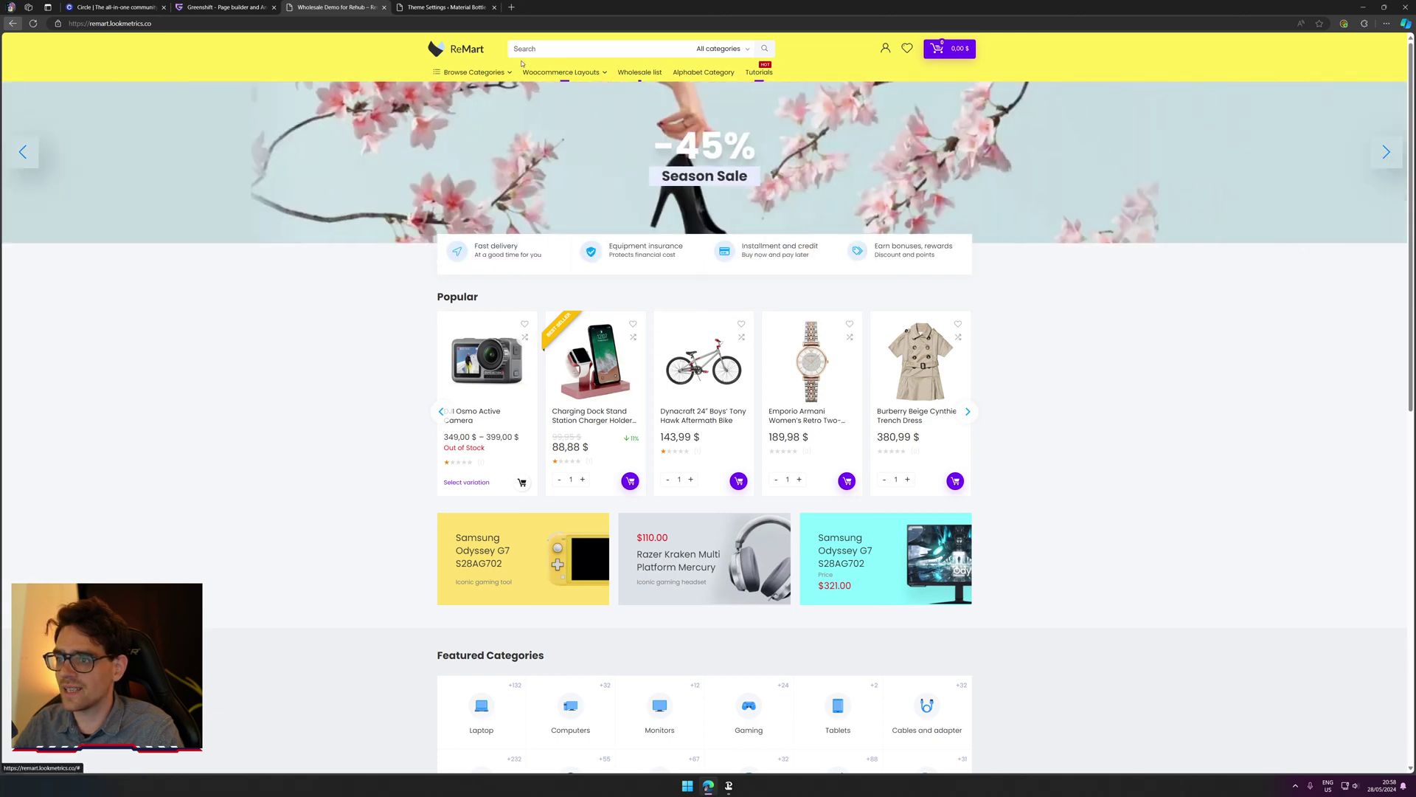
# Step: Examine the ReMart demo shop's Popular products carousel and its Featured Categories section
pyautogui.moveTo(440, 74)
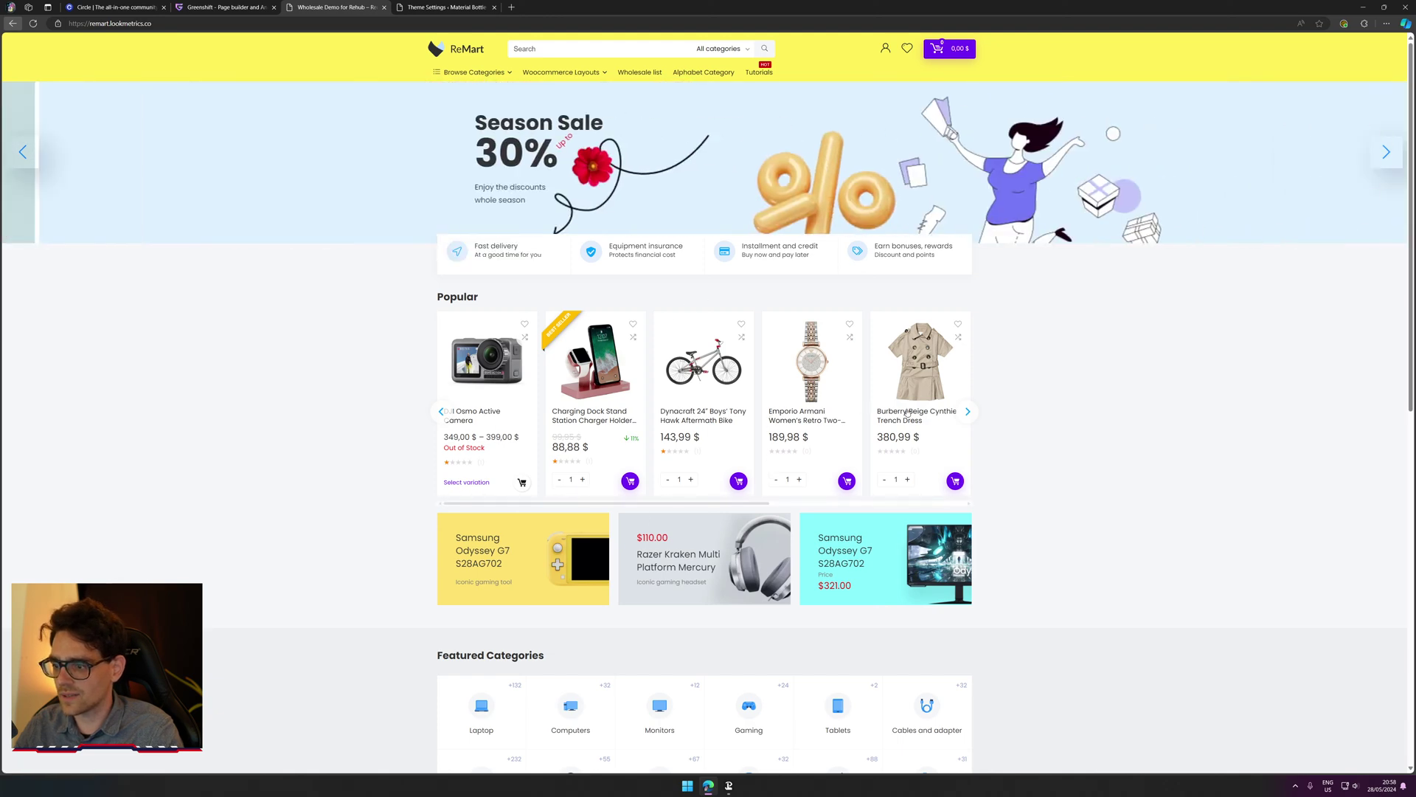
pyautogui.click(967, 412)
pyautogui.click(967, 411)
pyautogui.moveTo(967, 416); pyautogui.dragTo(758, 433)
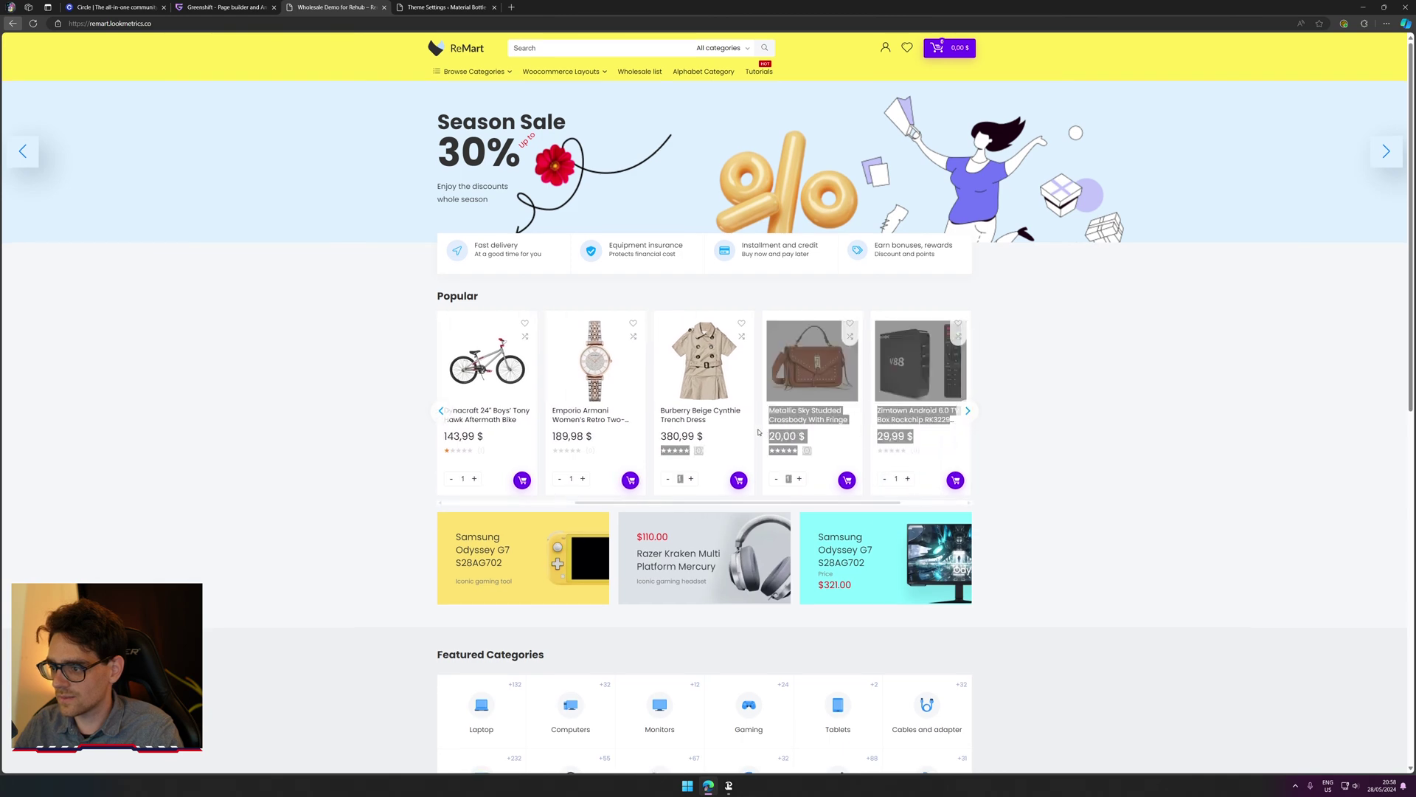
pyautogui.scroll(-2, 758, 432)
pyautogui.scroll(-1, 591, 487)
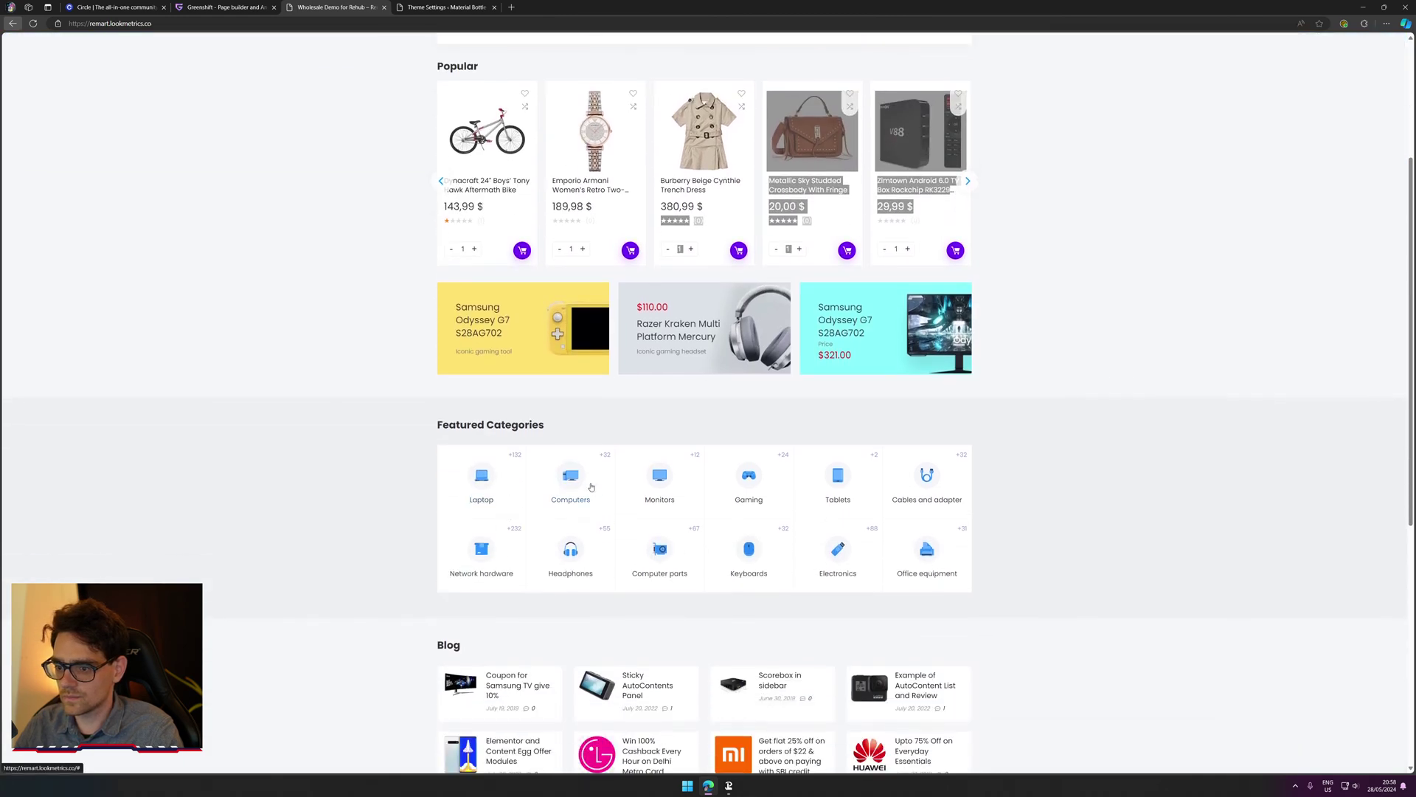
# Step: Examine the rest of the ReMart demo homepage and expand its "Can I sell on site?" and "Shipping methods" questions
pyautogui.scroll(-5, 591, 487)
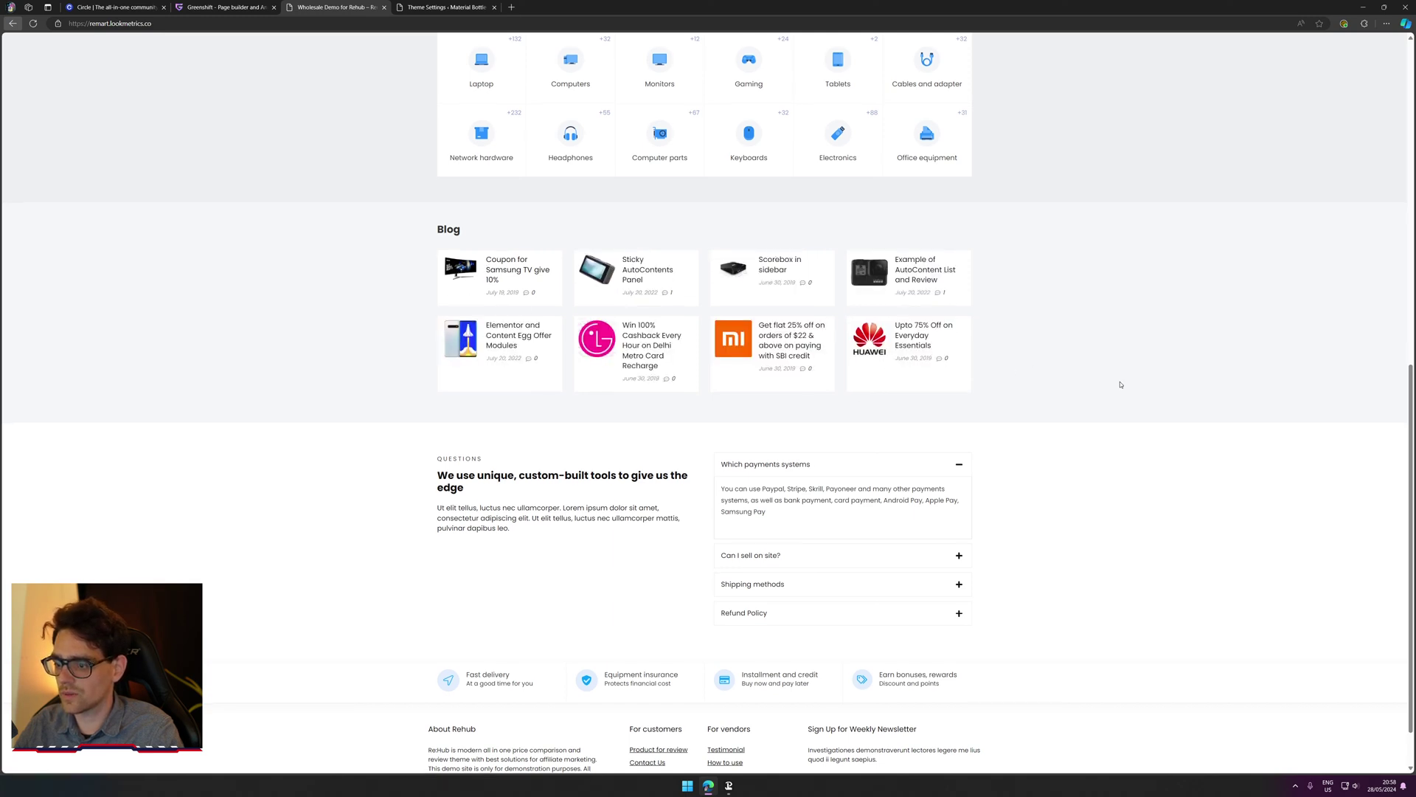
pyautogui.scroll(-1, 1069, 428)
pyautogui.click(947, 497)
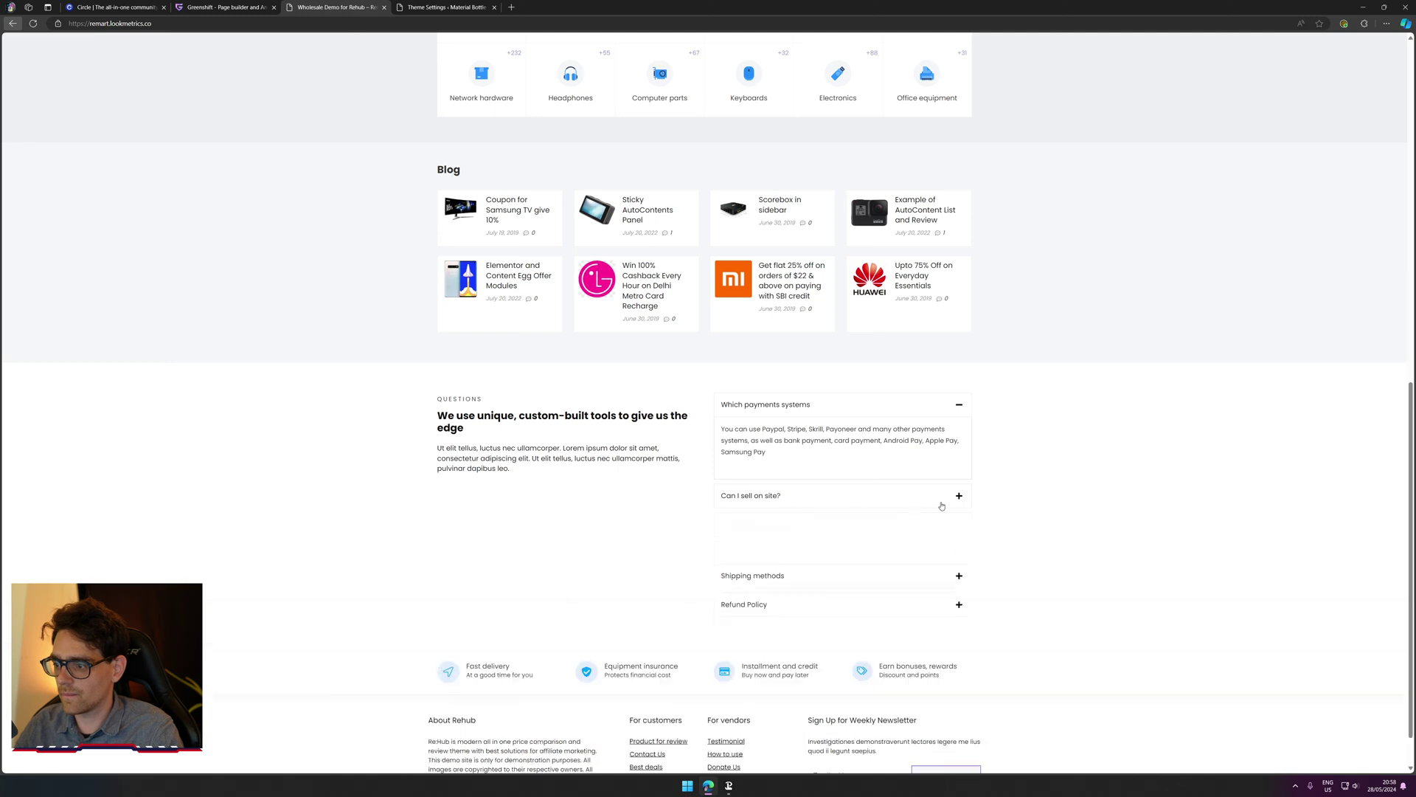
pyautogui.click(958, 576)
pyautogui.scroll(-2, 981, 586)
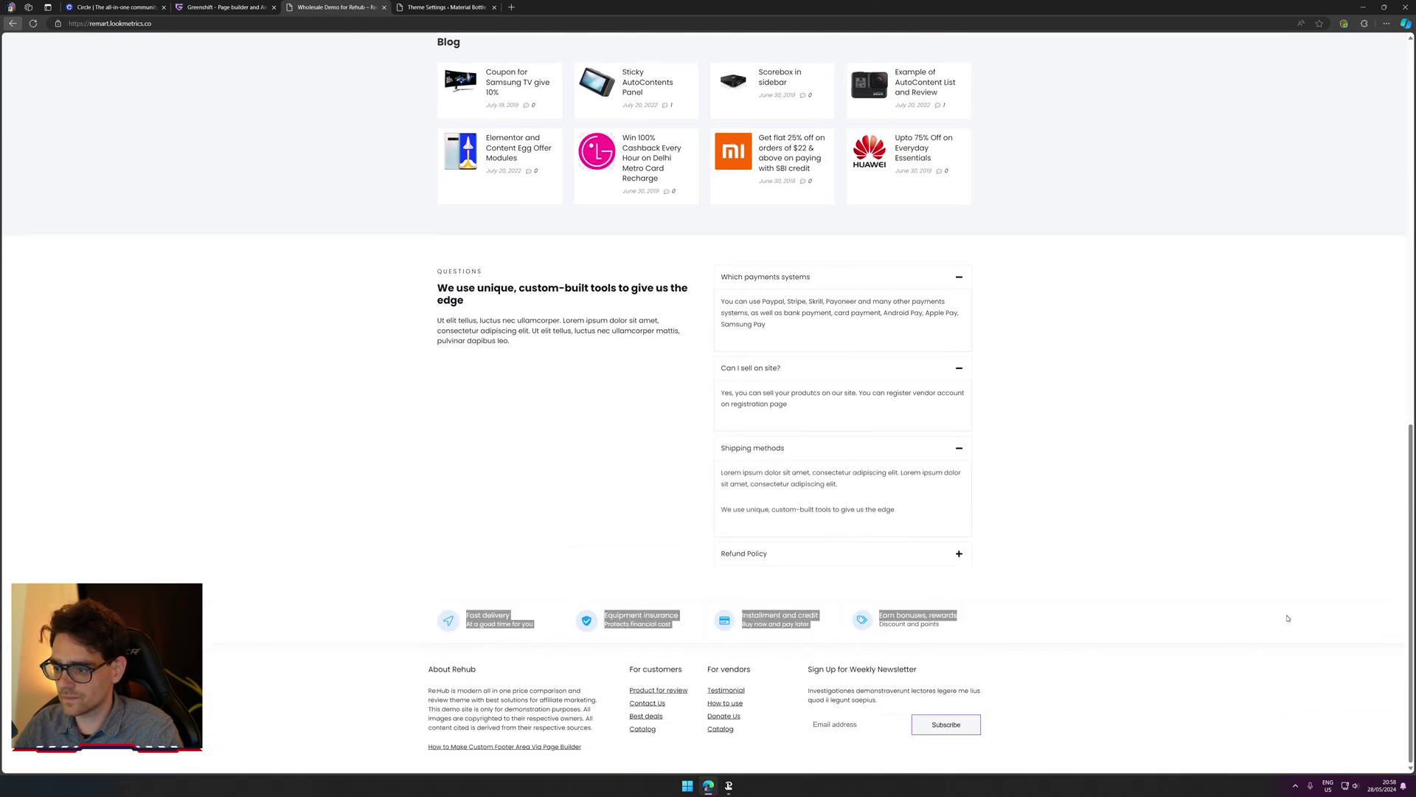
pyautogui.scroll(15, 339, 626)
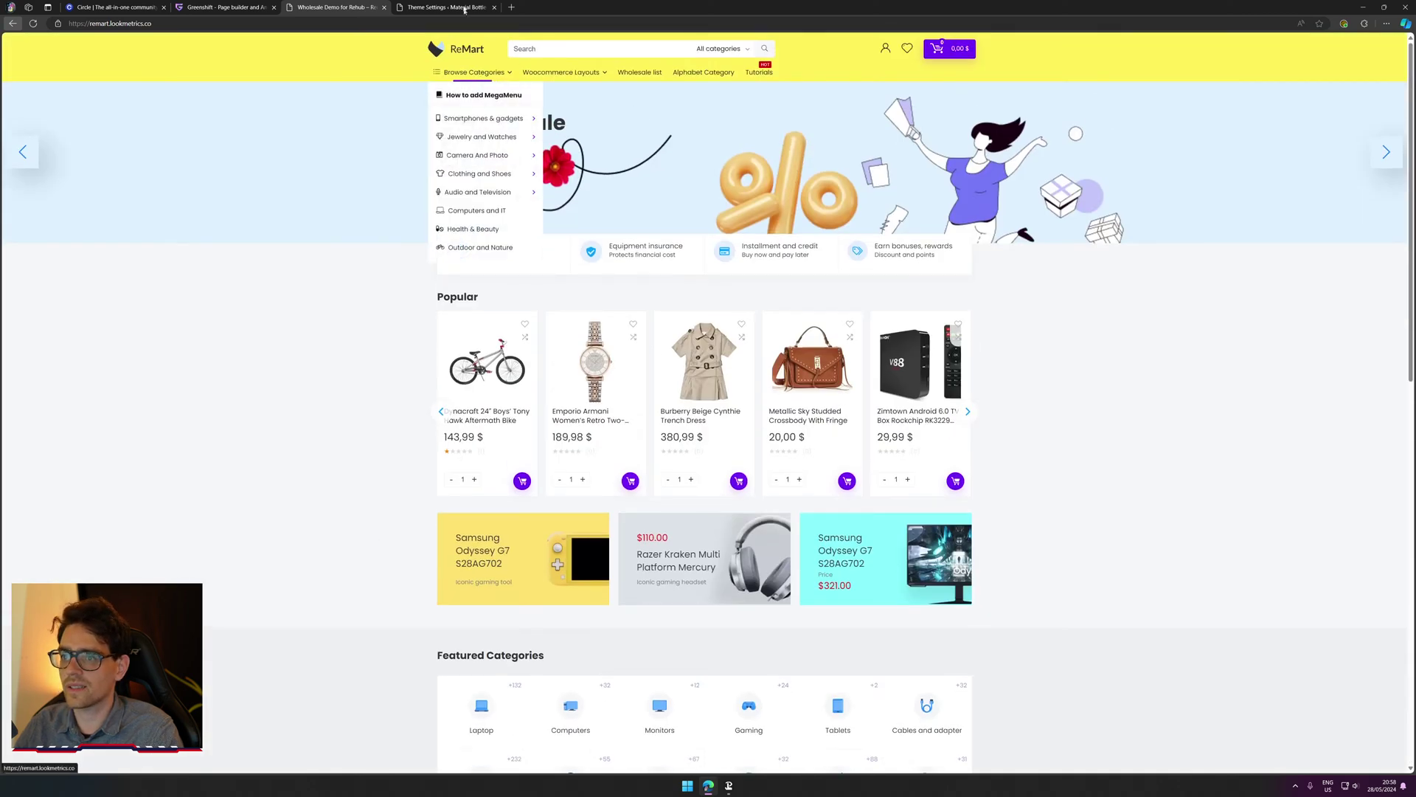
# Step: Close the ReMart demo and the Greenshift website, and open the list of all posts in the WordPress admin
pyautogui.middleClick(337, 7)
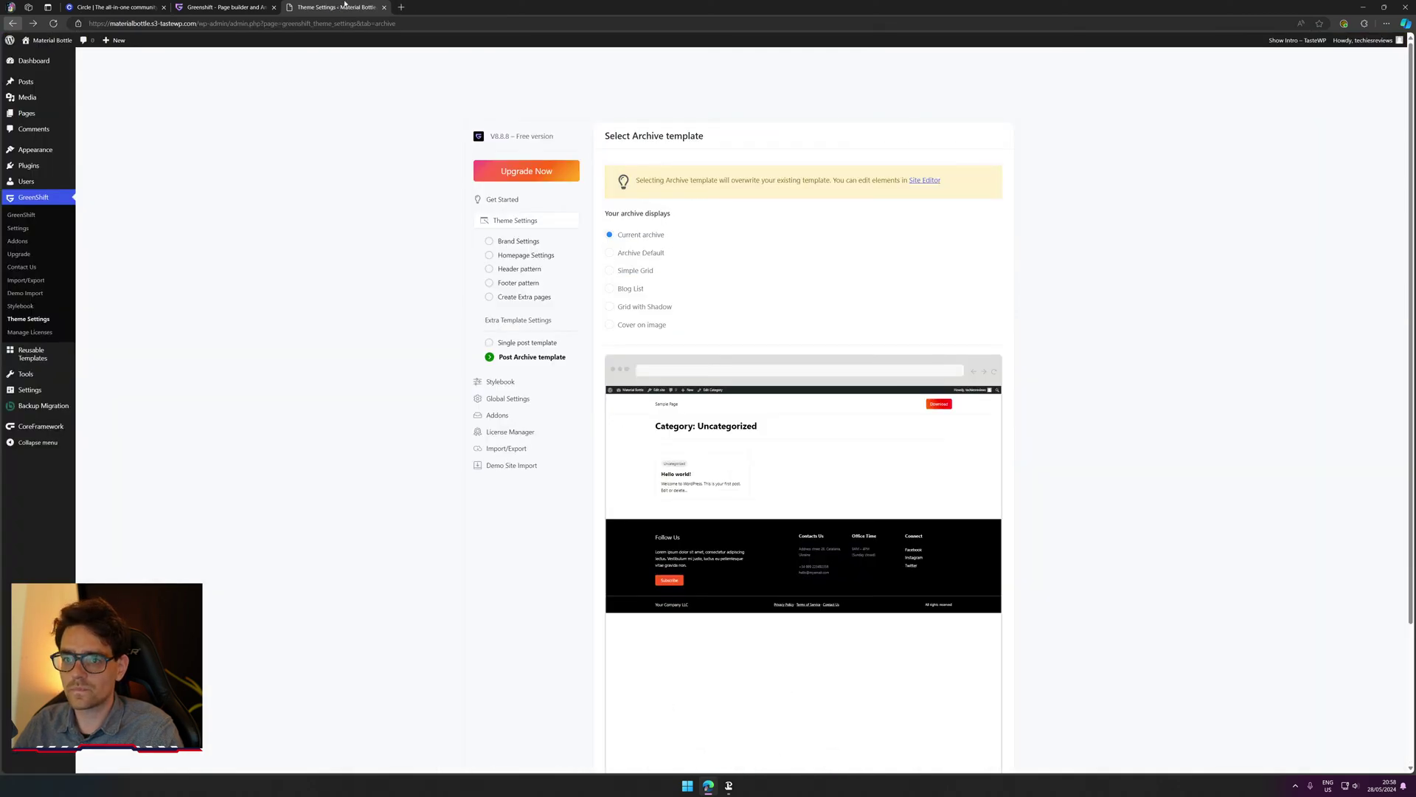
pyautogui.click(95, 82)
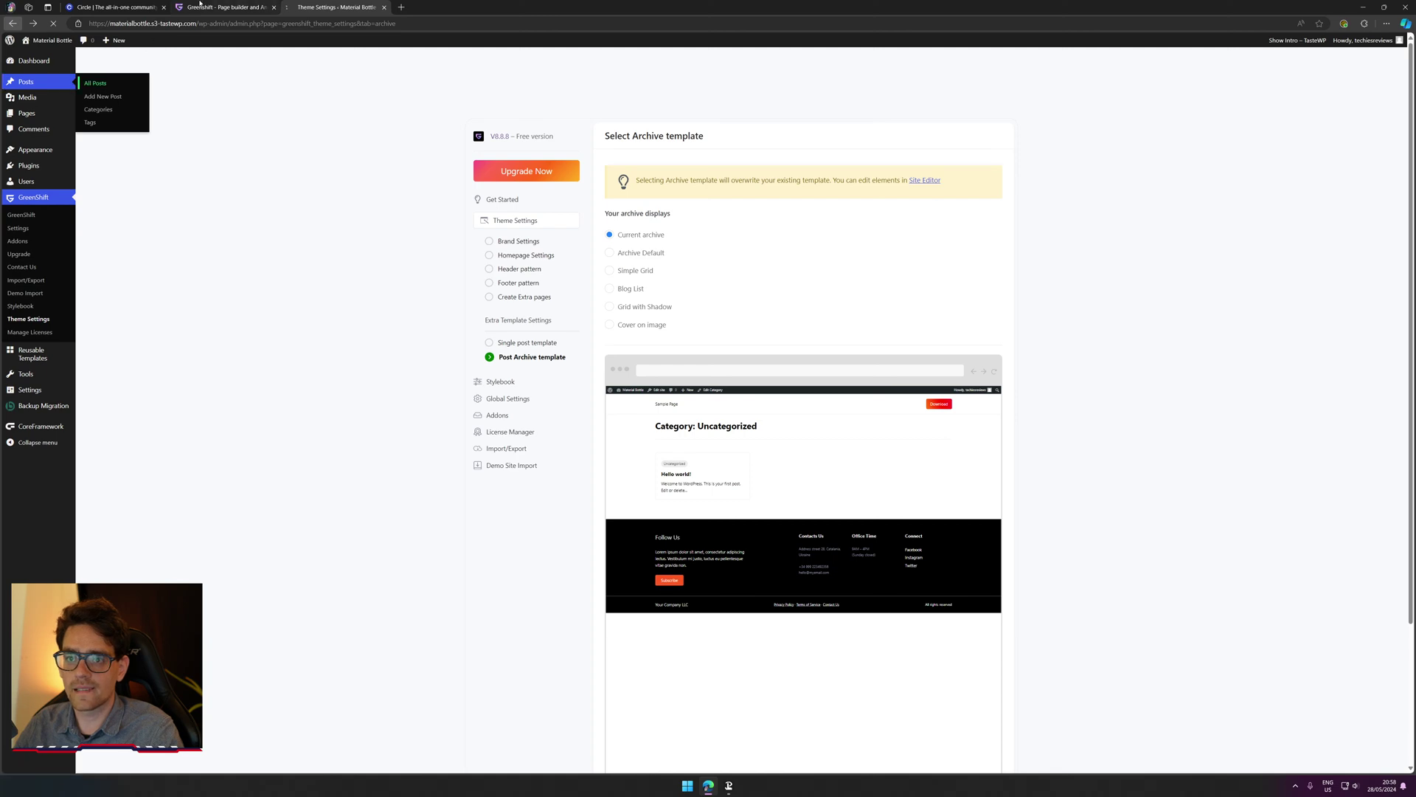
pyautogui.click(200, 7)
pyautogui.middleClick(199, 7)
# Step: Examine the "Built for community-powered courses" section on the Circle page, including its heading, intro text and feature list
pyautogui.click(147, 7)
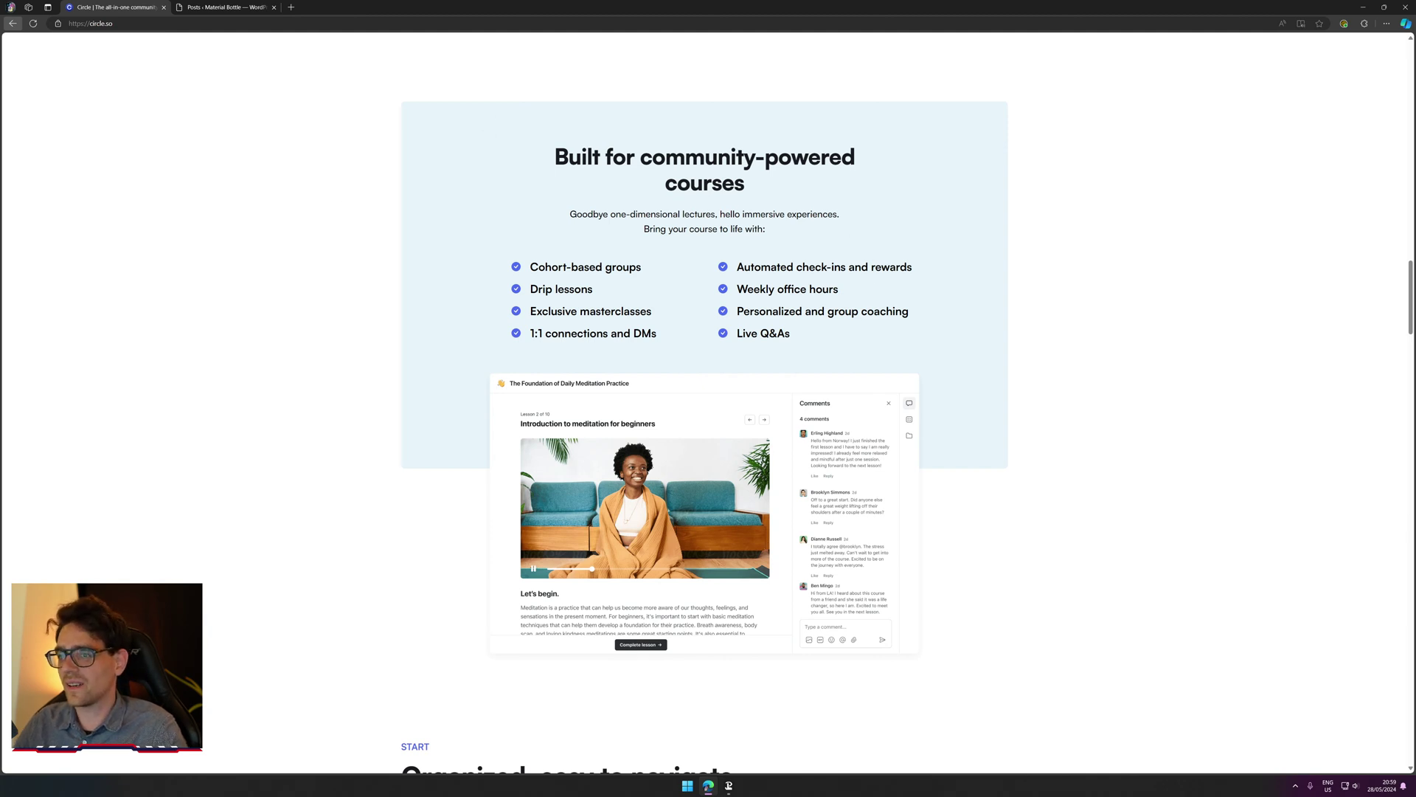
pyautogui.moveTo(1131, 520); pyautogui.dragTo(263, 339)
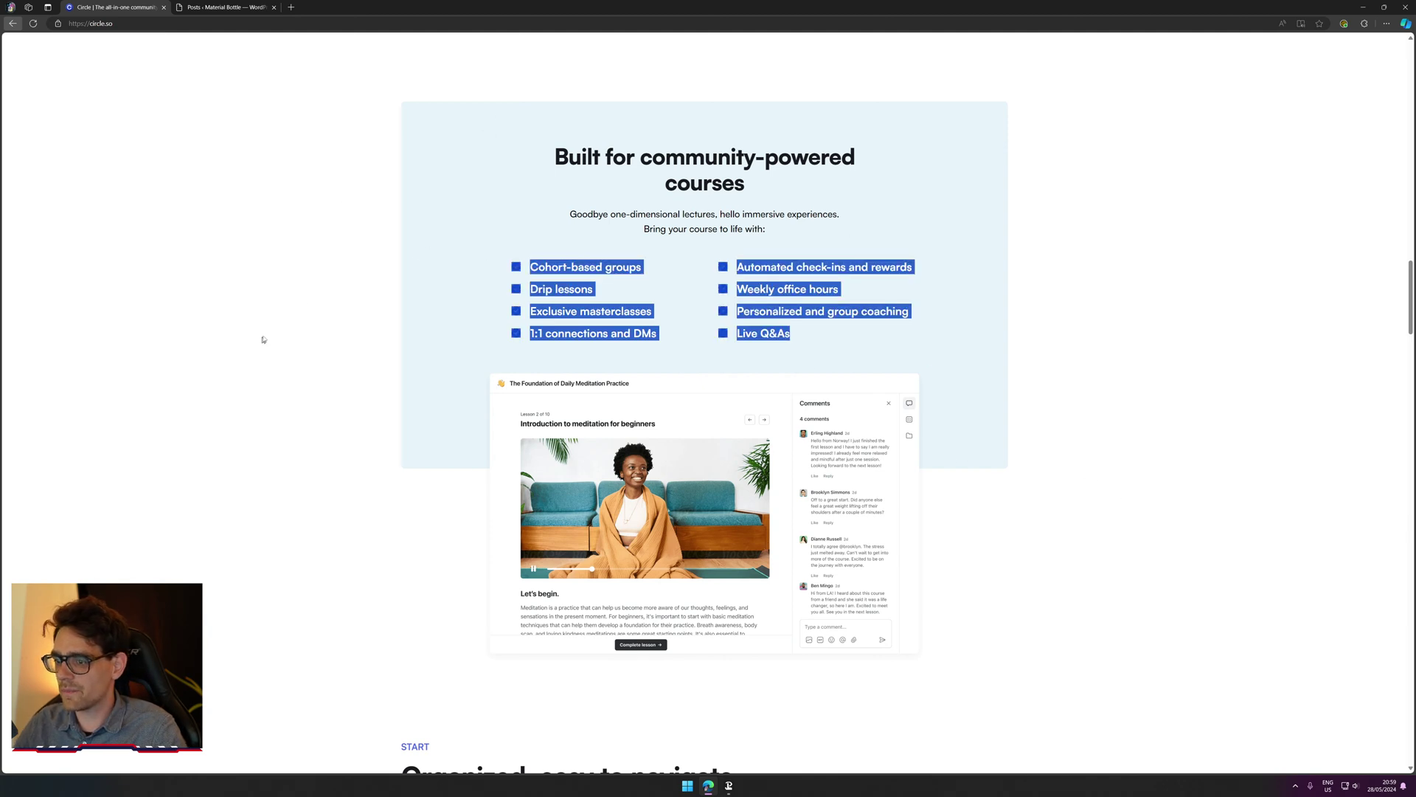
pyautogui.click(457, 223)
pyautogui.moveTo(570, 139); pyautogui.dragTo(933, 320)
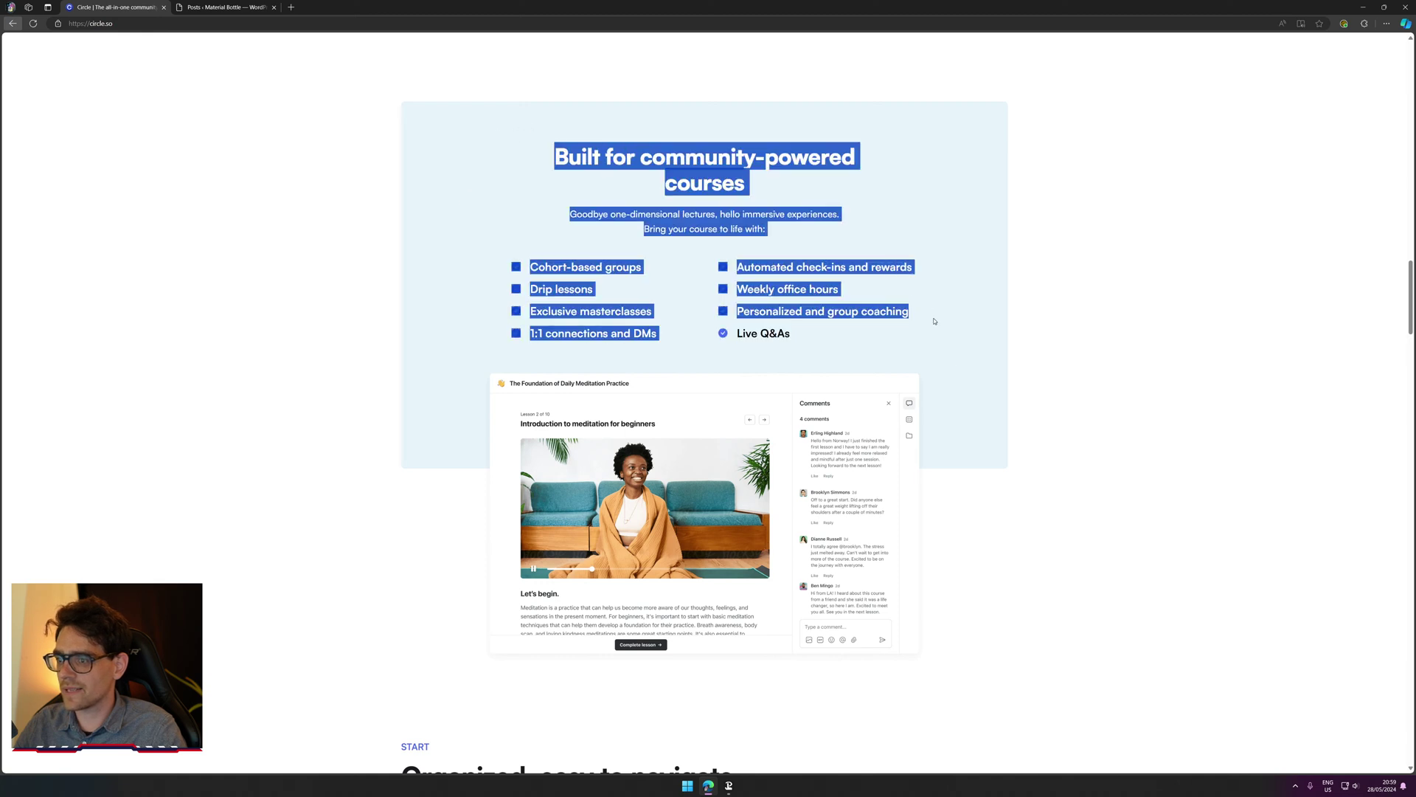
pyautogui.moveTo(1062, 517); pyautogui.dragTo(445, 212)
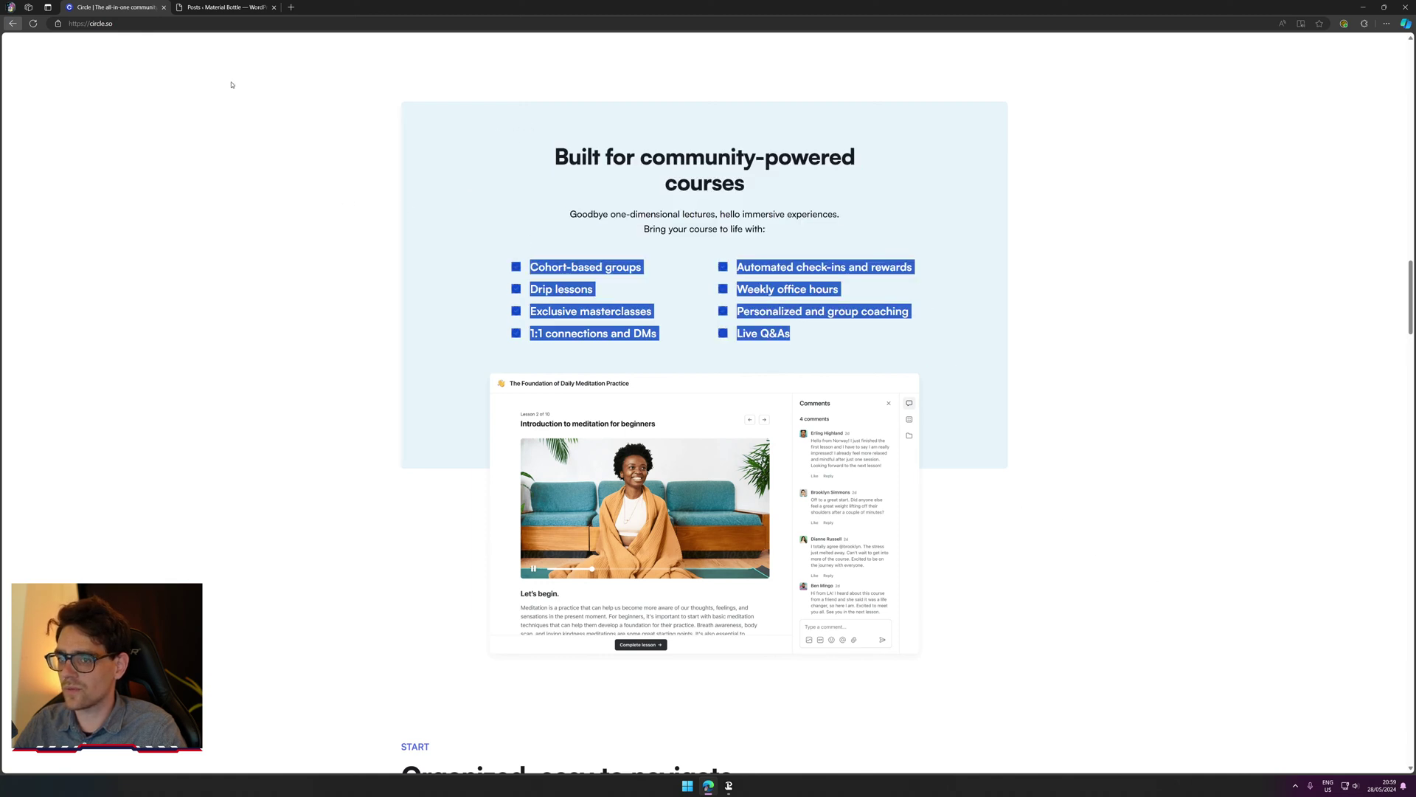
# Step: Return to the WordPress posts list and start a new post
pyautogui.click(315, 22)
pyautogui.hotkey('ctrl', 'Tab')
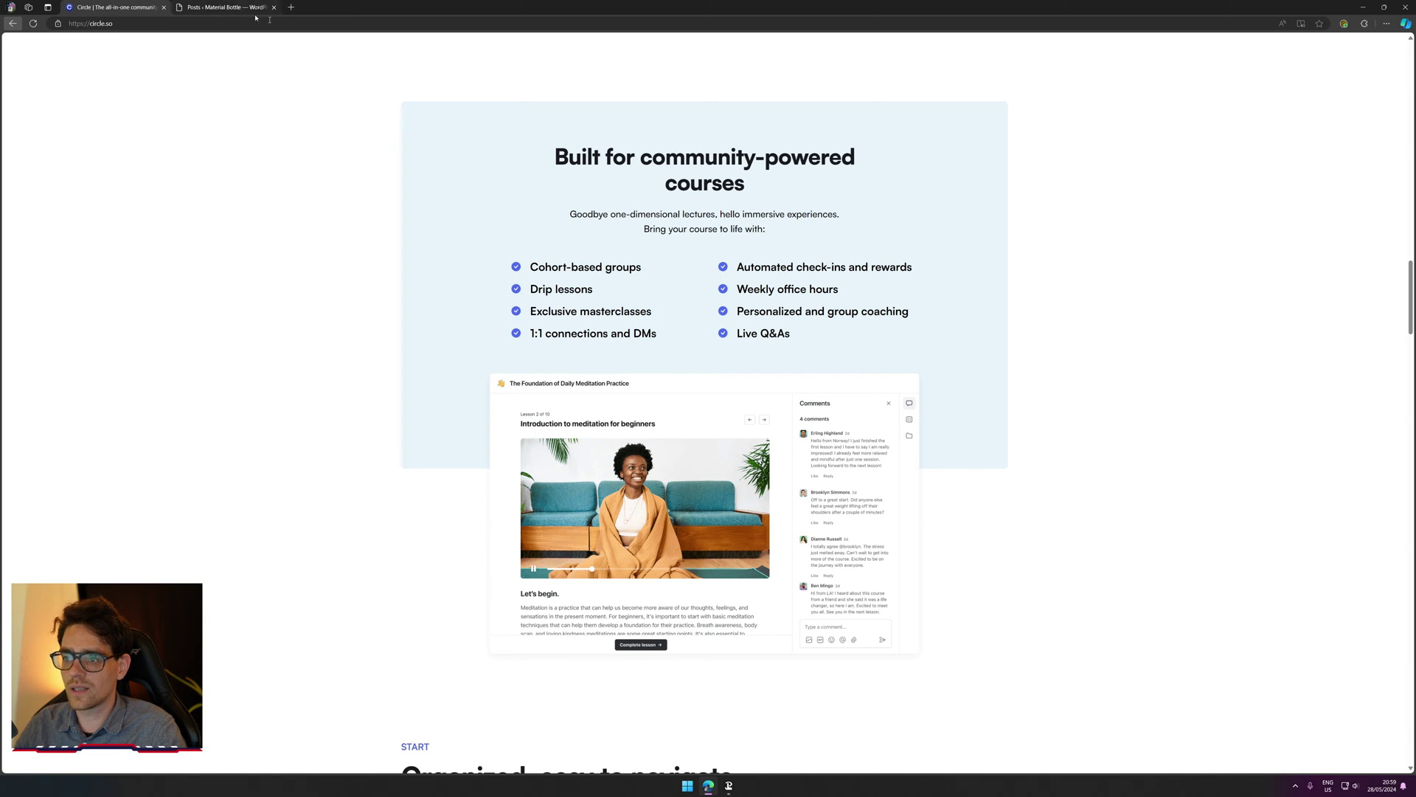
pyautogui.click(139, 64)
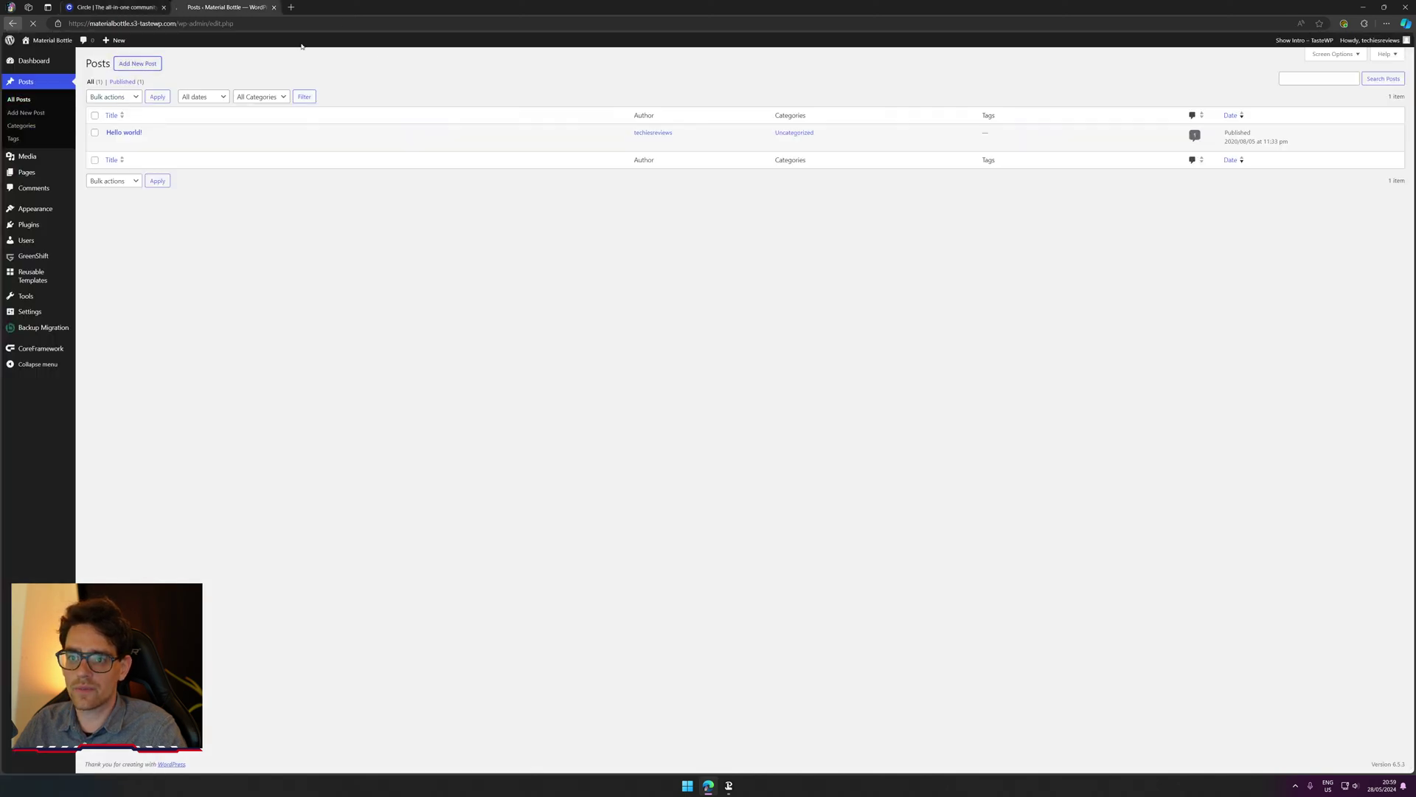
pyautogui.press('Return')
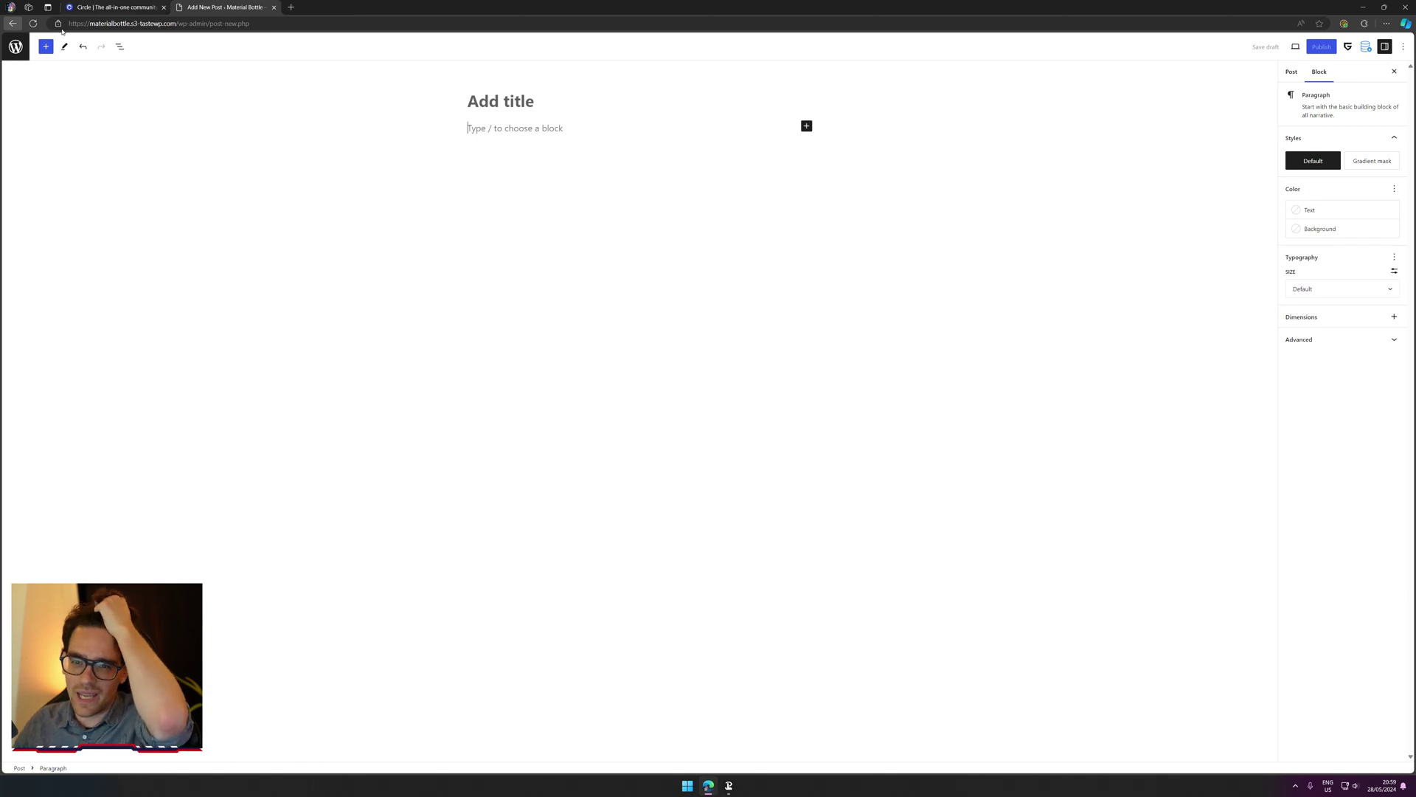
# Step: Review the Circle courses section again as the design to rebuild, and return to the empty post
pyautogui.click(114, 6)
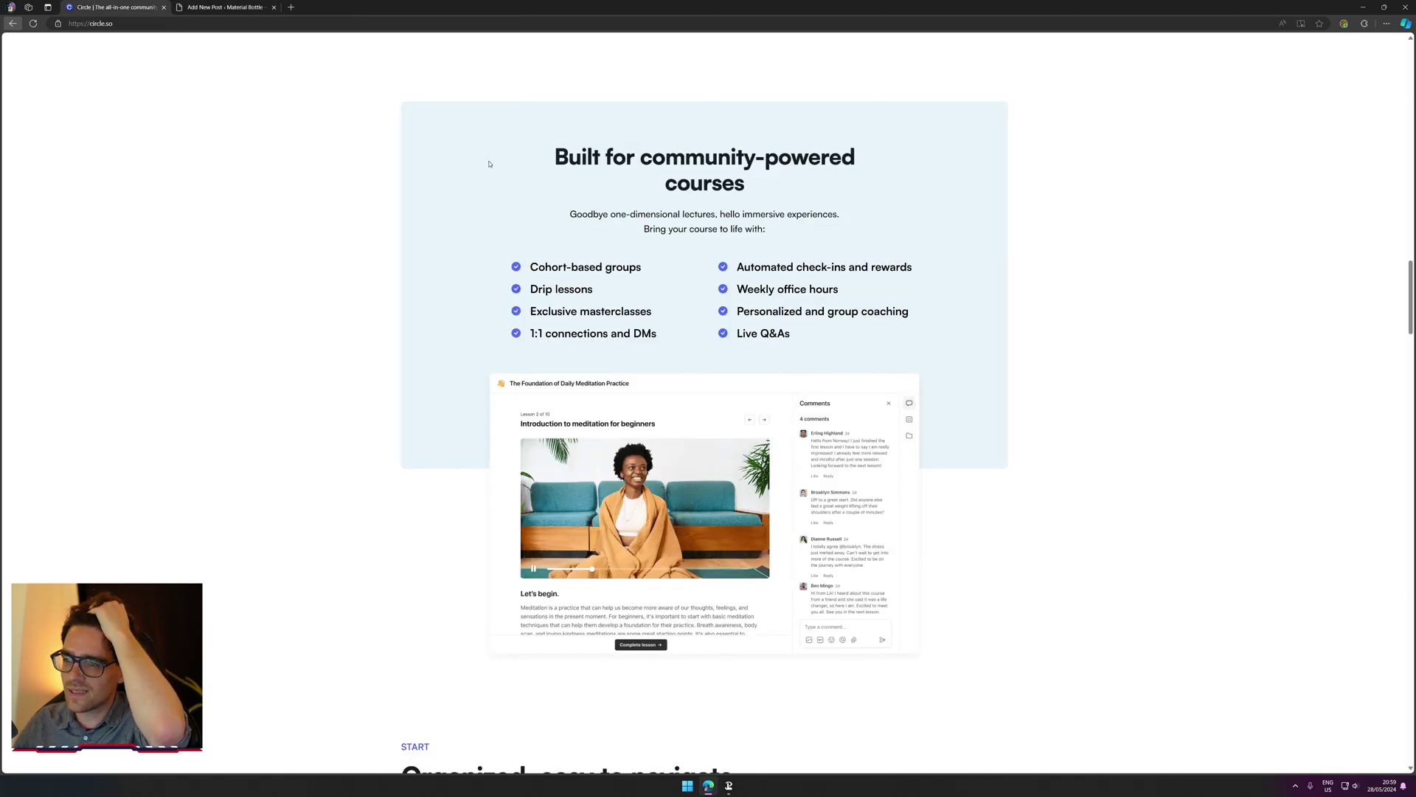
pyautogui.moveTo(490, 162); pyautogui.dragTo(1002, 351)
pyautogui.click(1136, 328)
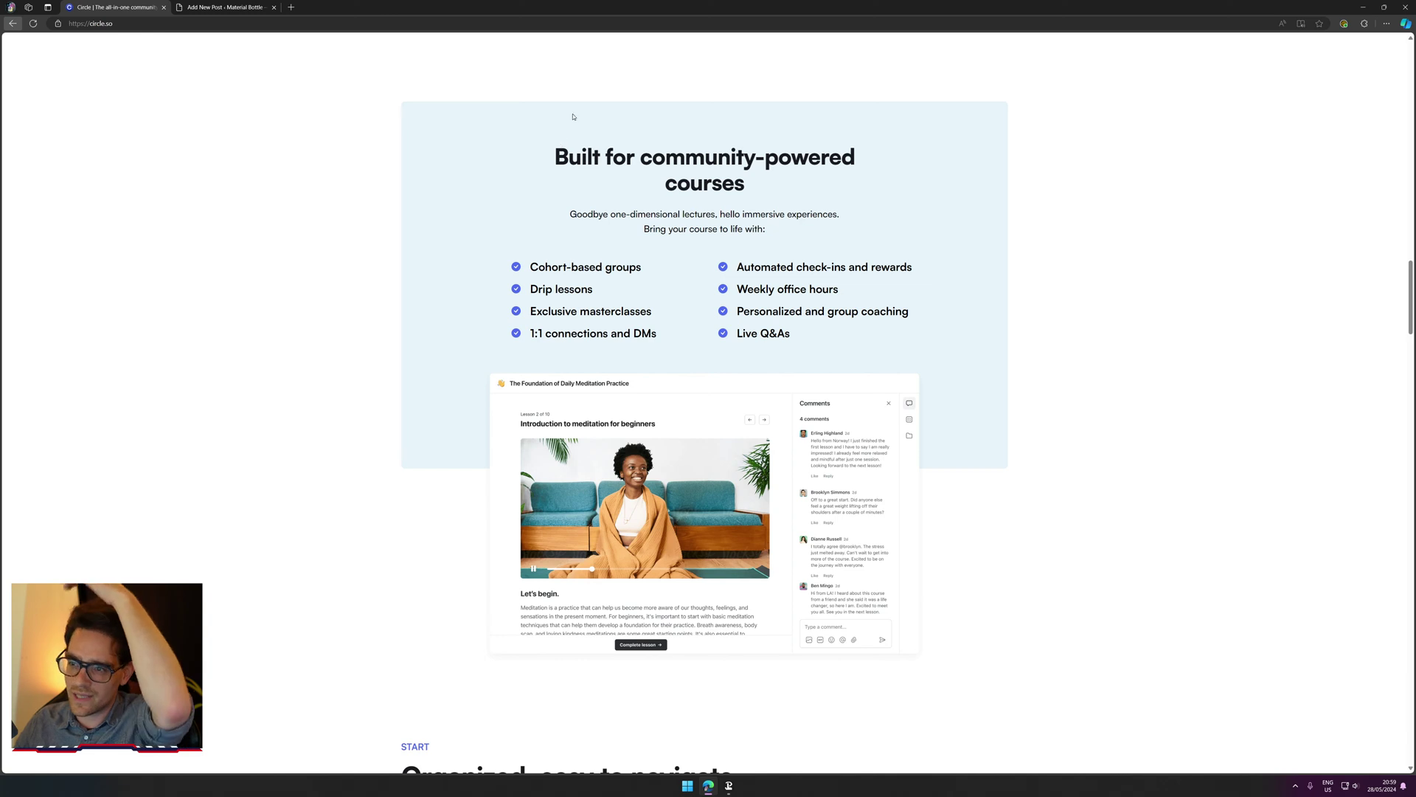
pyautogui.moveTo(568, 156); pyautogui.dragTo(1051, 190)
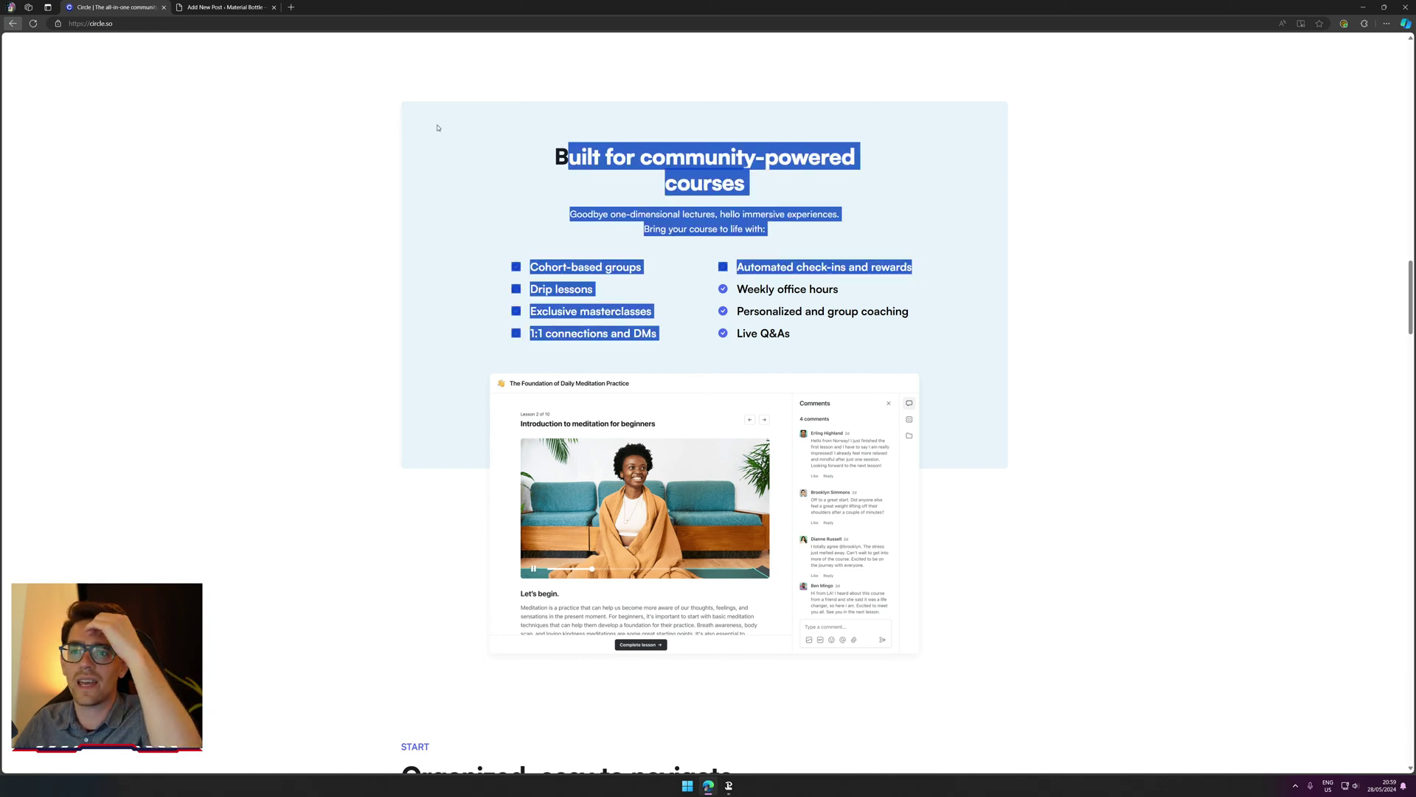
pyautogui.click(228, 3)
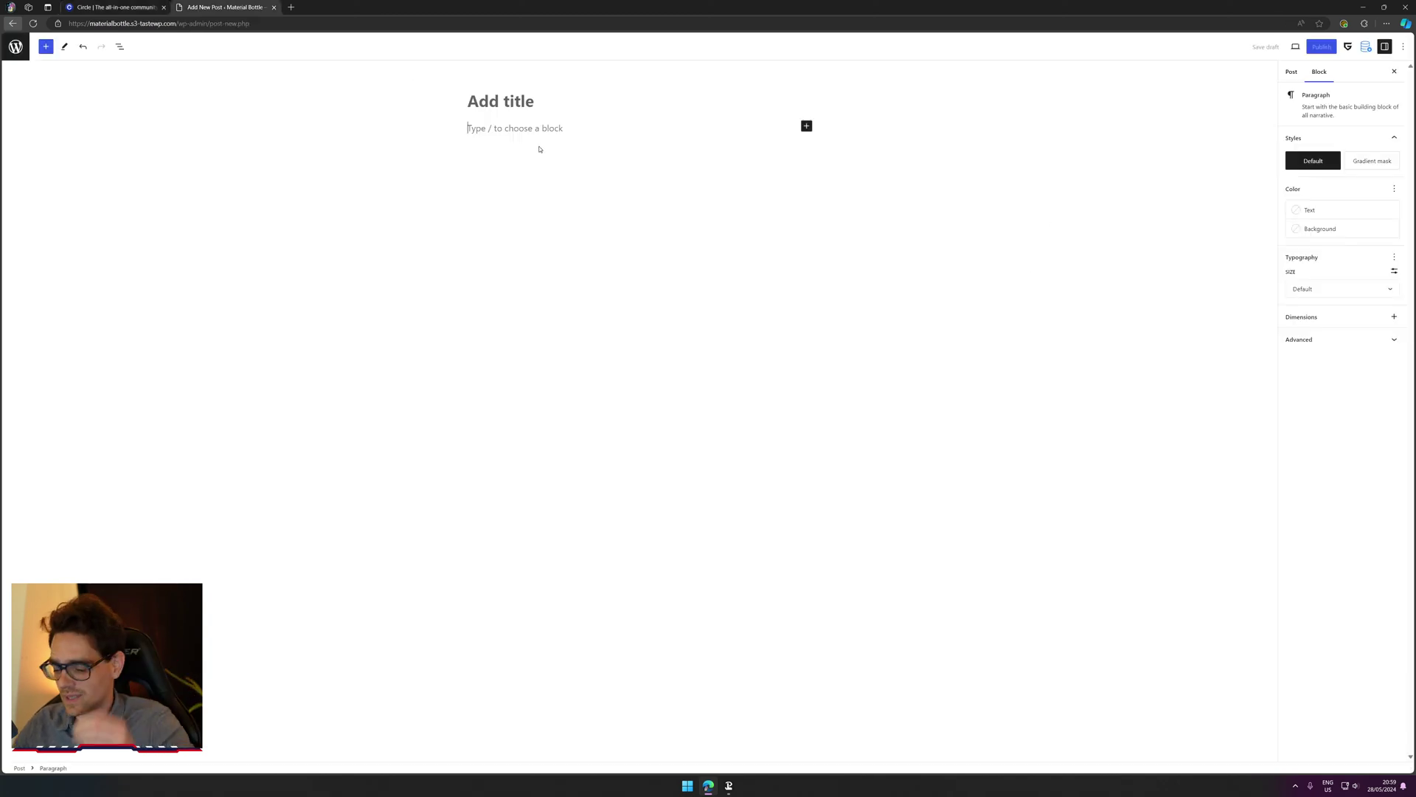
# Step: Insert a Greenshift Row block into the post and set its semantic tag to section
pyautogui.write('/')
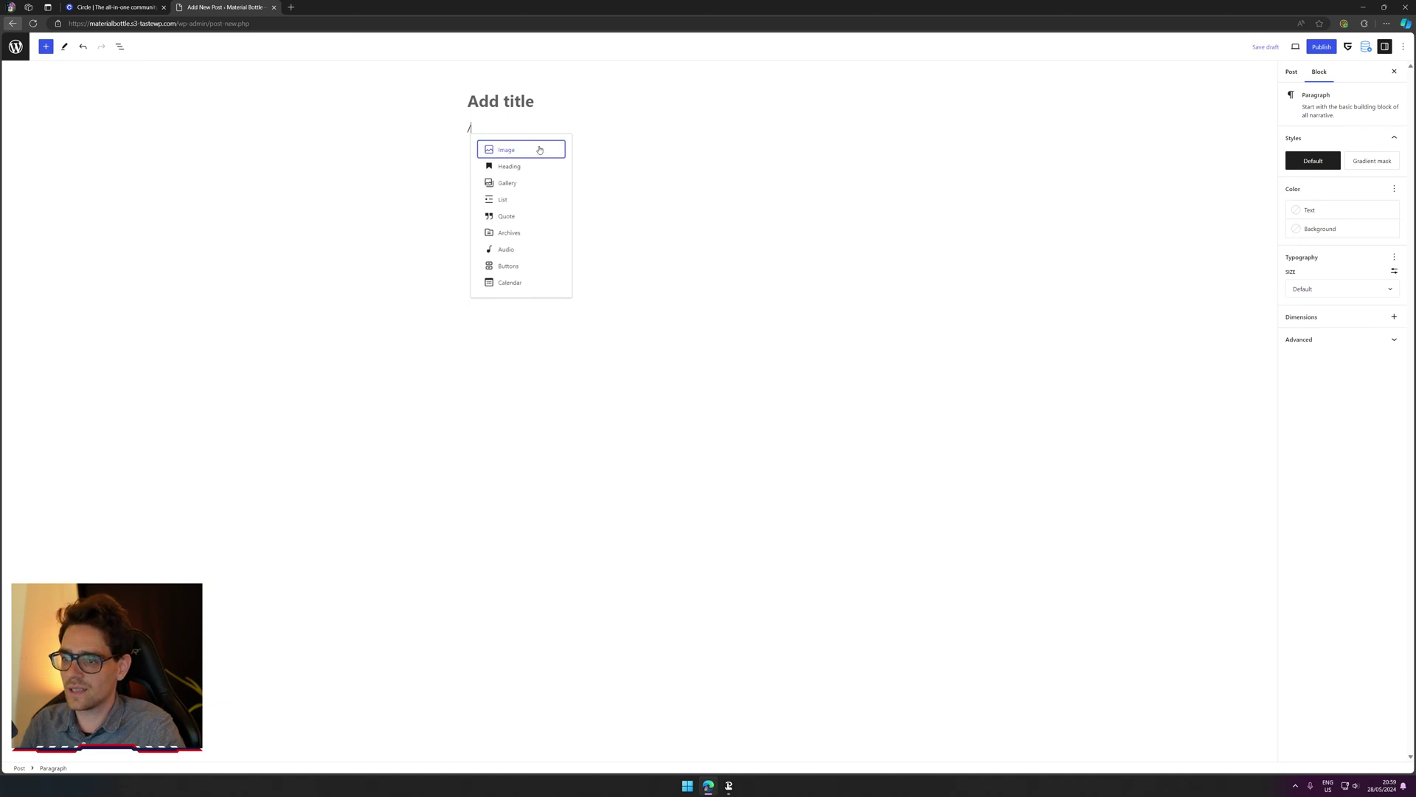
pyautogui.press('BackSpace')
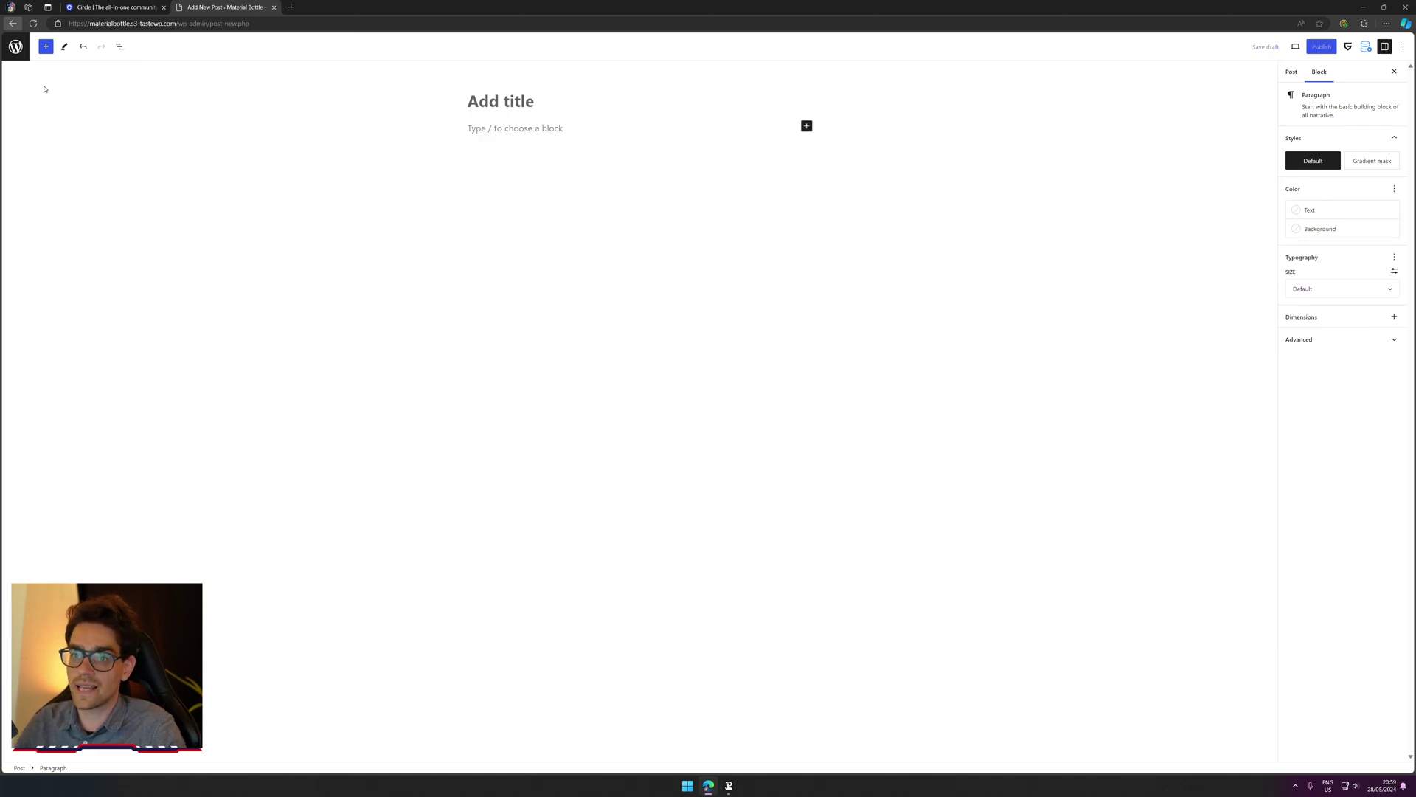
pyautogui.click(46, 46)
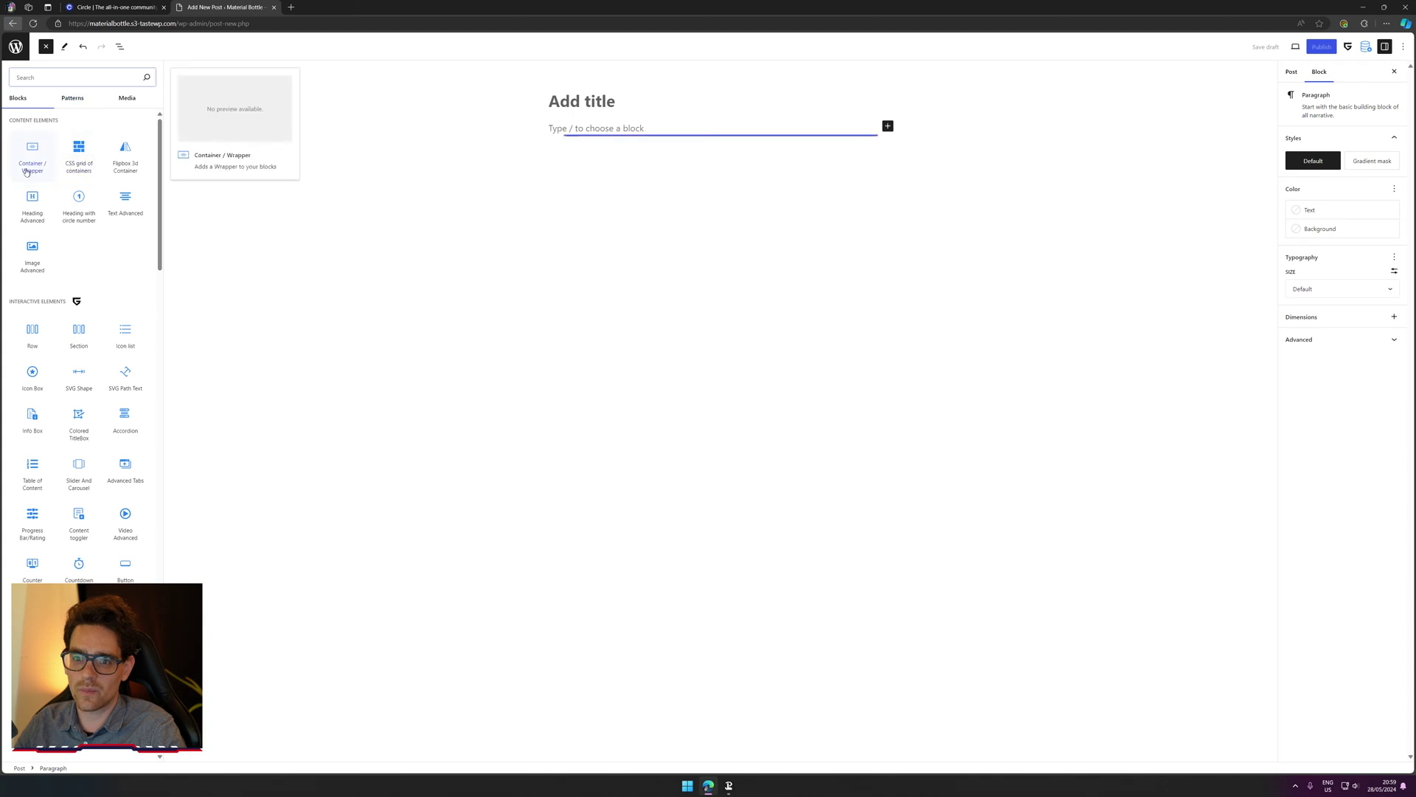
pyautogui.click(156, 10)
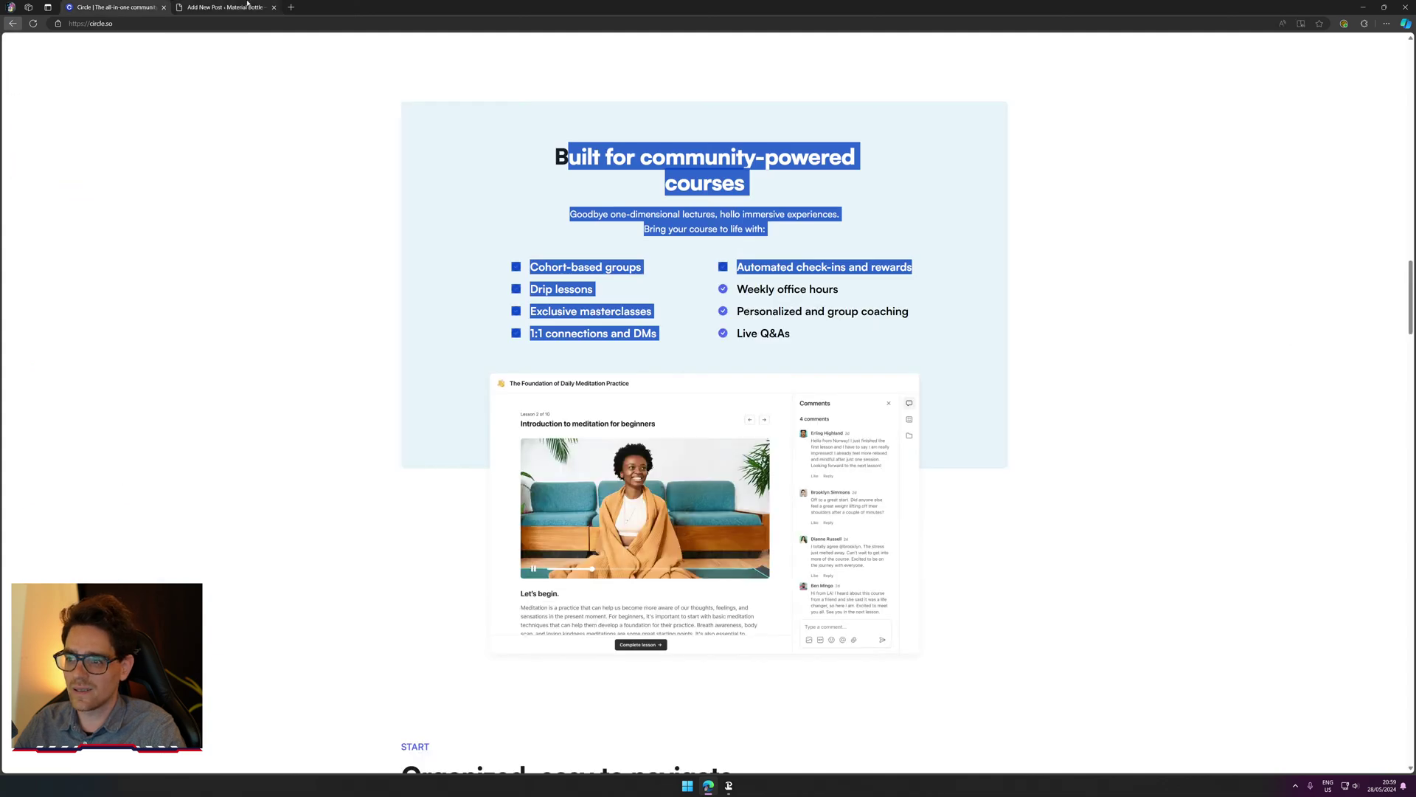
pyautogui.click(247, 6)
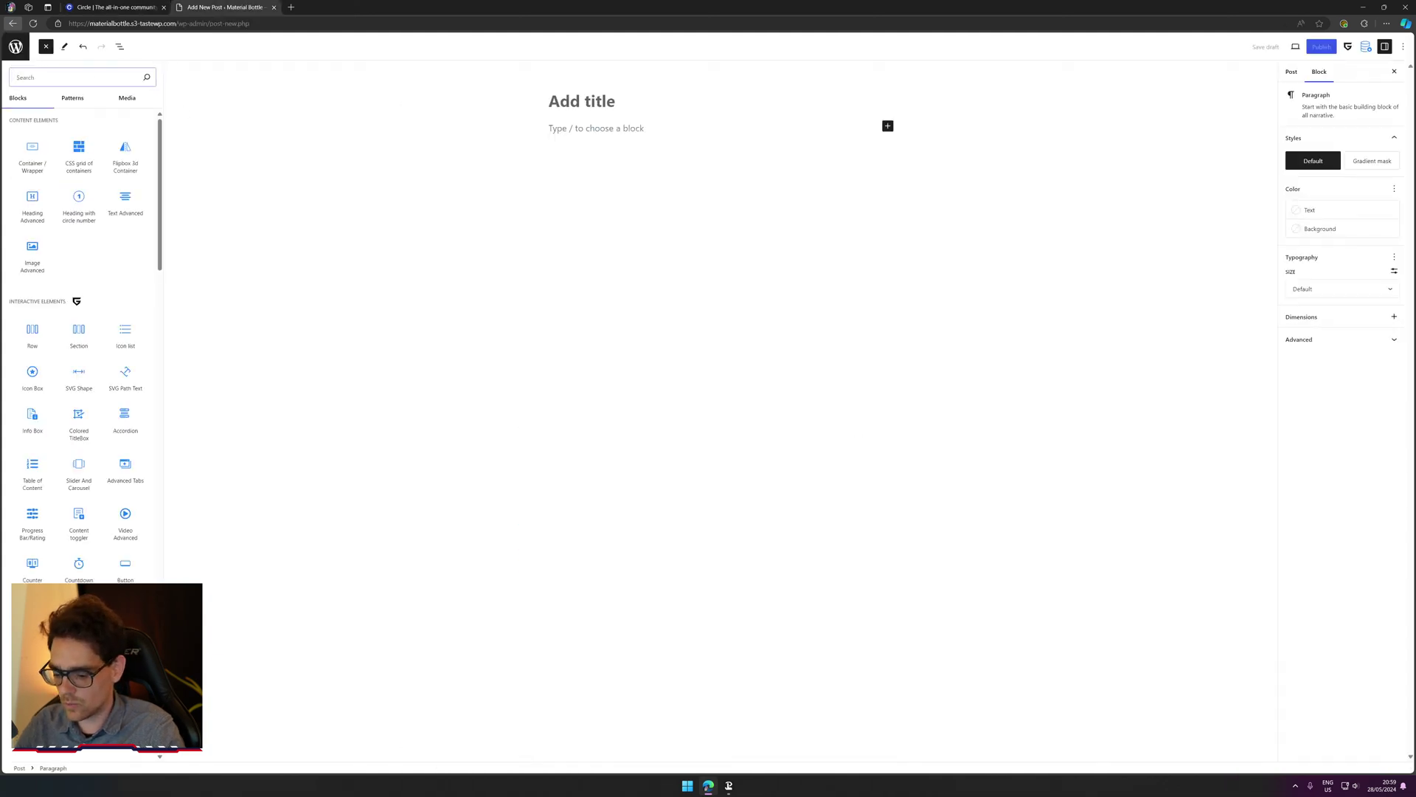
pyautogui.write('row')
pyautogui.moveTo(83, 125); pyautogui.dragTo(710, 128)
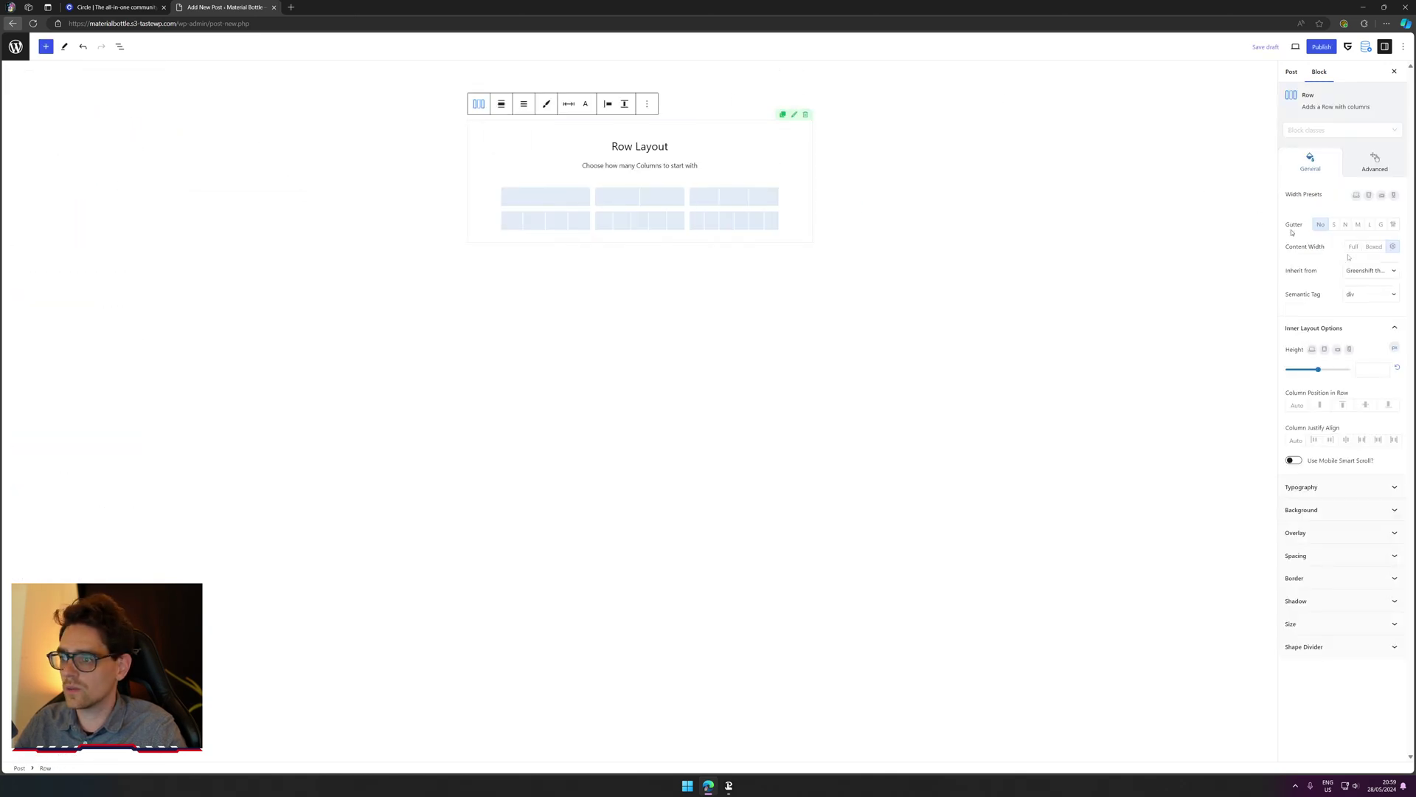
pyautogui.click(1371, 294)
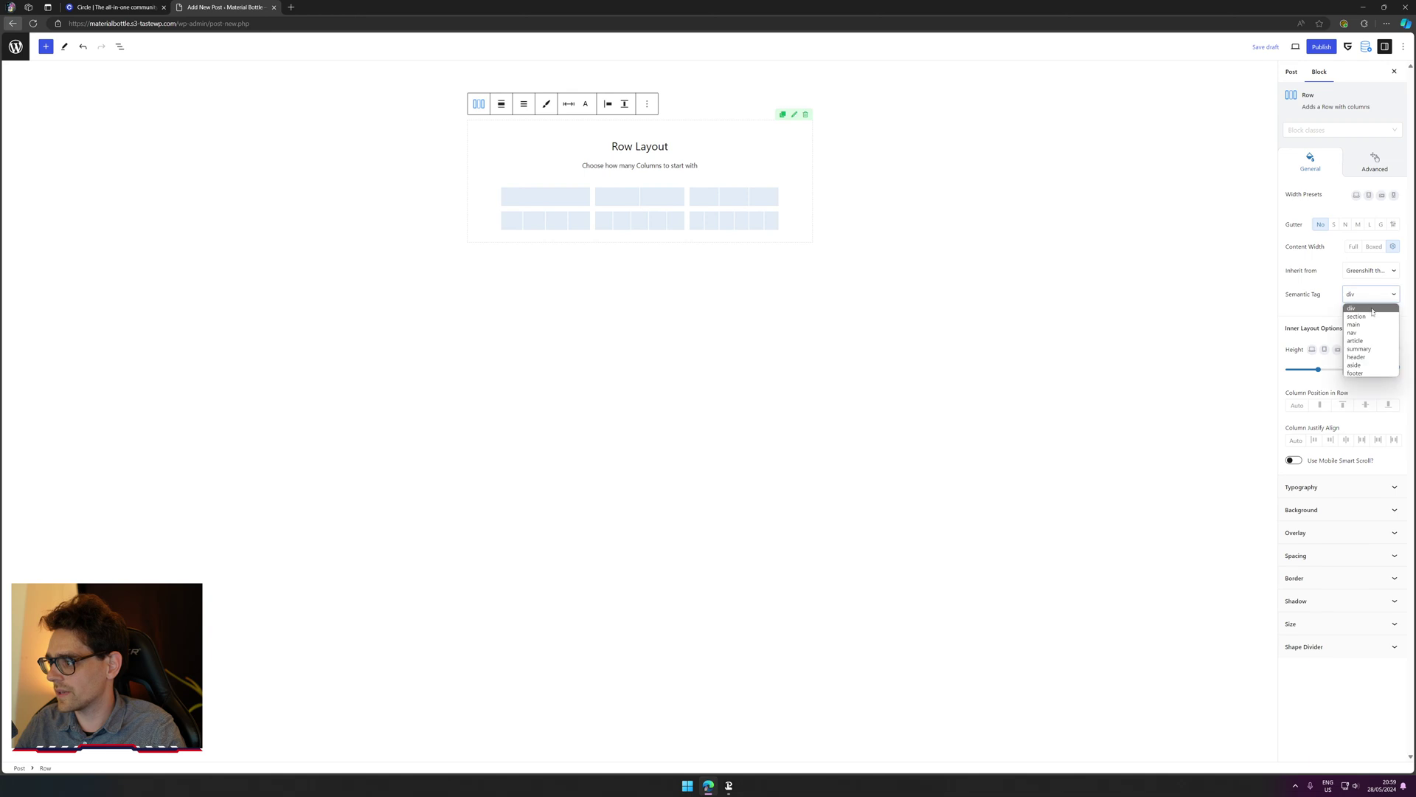
pyautogui.click(1365, 322)
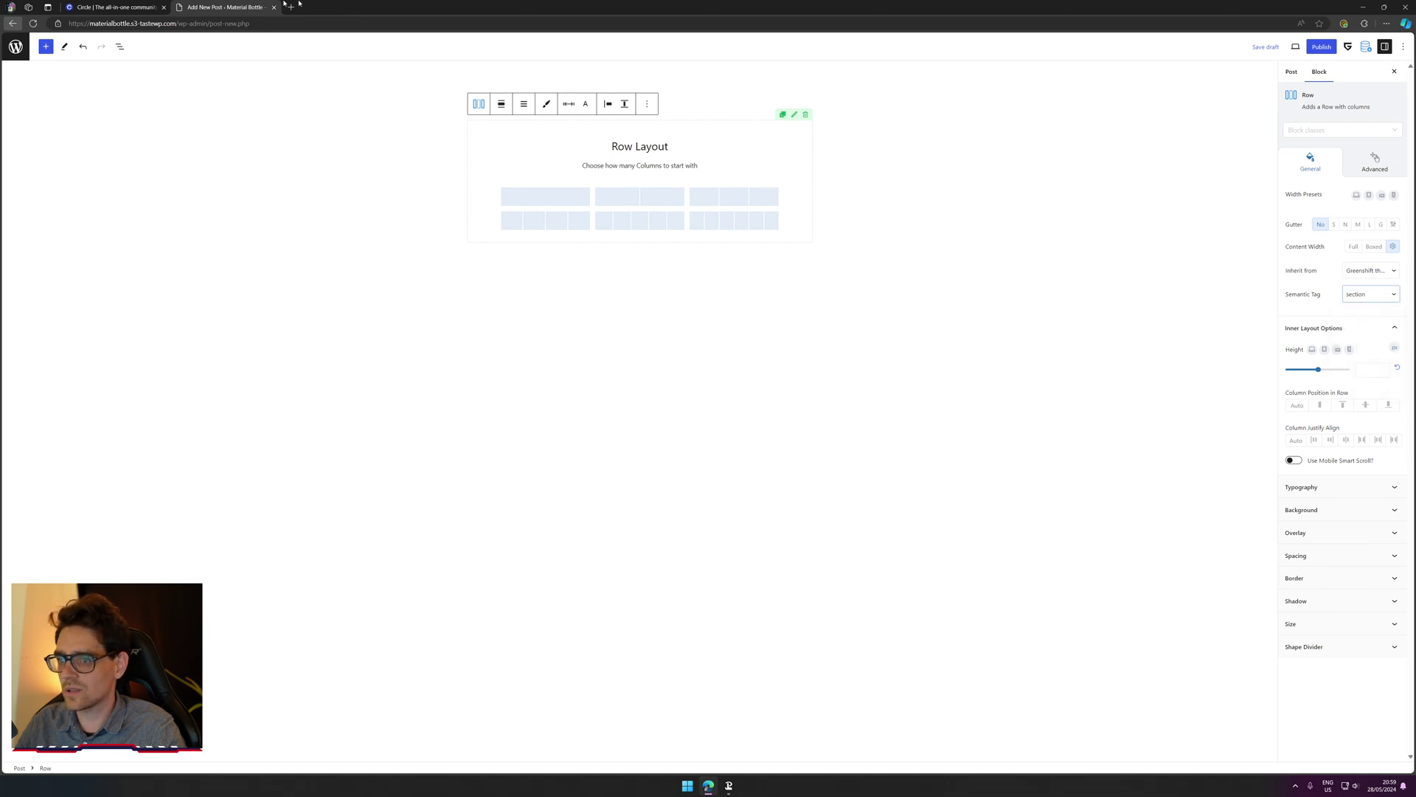
# Step: Check the text layout of the Circle courses section and give the row a single-column layout
pyautogui.click(114, 6)
pyautogui.moveTo(555, 148); pyautogui.dragTo(914, 335)
pyautogui.click(701, 170)
pyautogui.moveTo(554, 156); pyautogui.dragTo(696, 176)
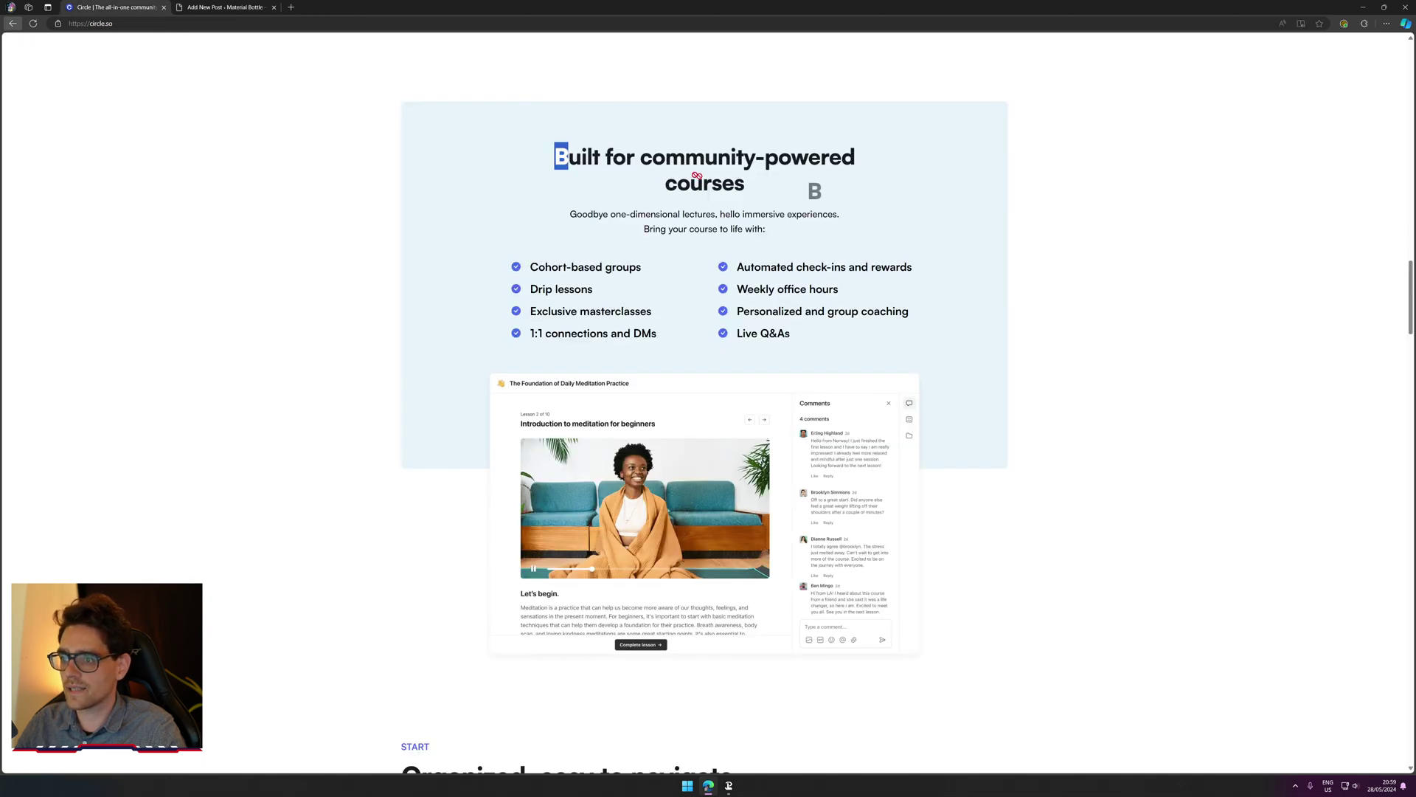
pyautogui.click(222, 6)
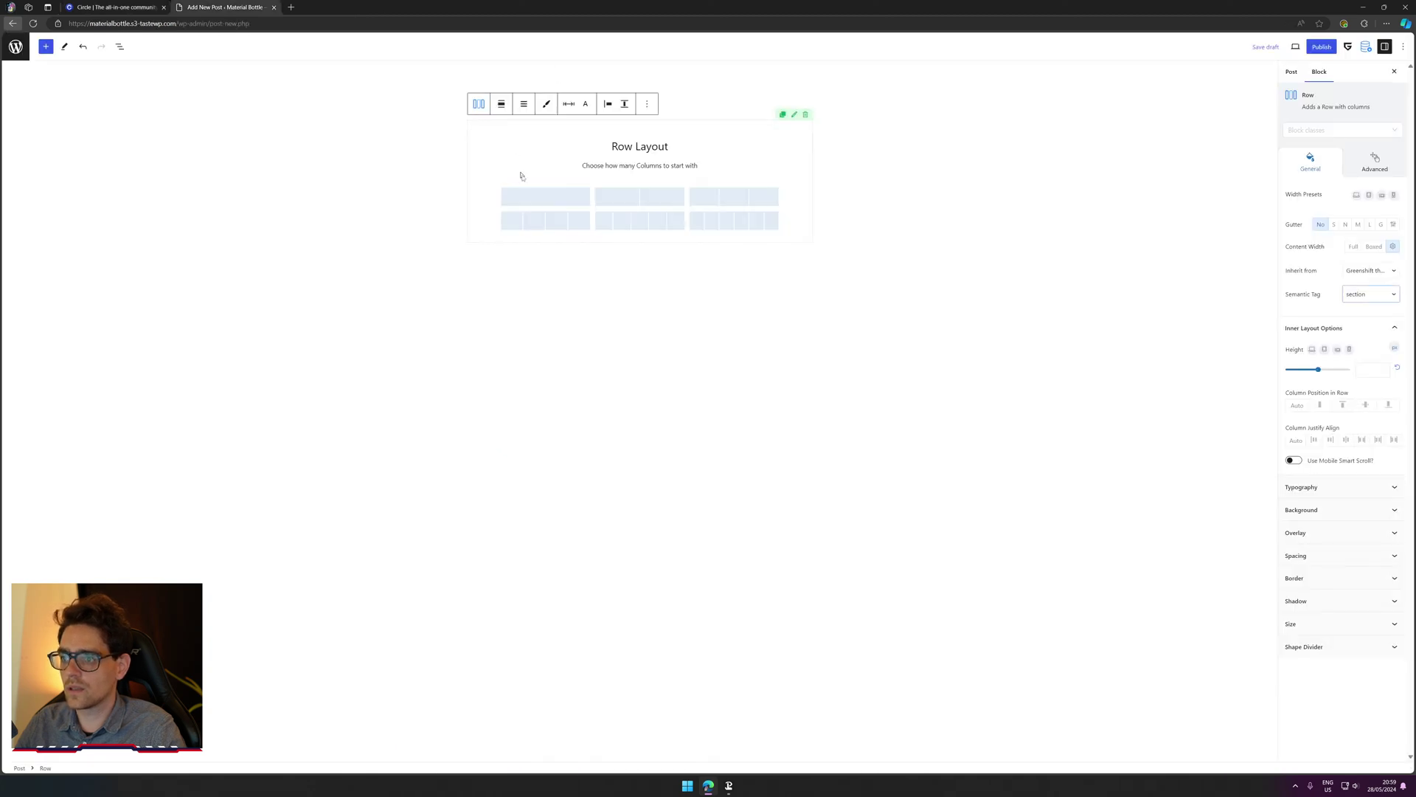
pyautogui.click(535, 196)
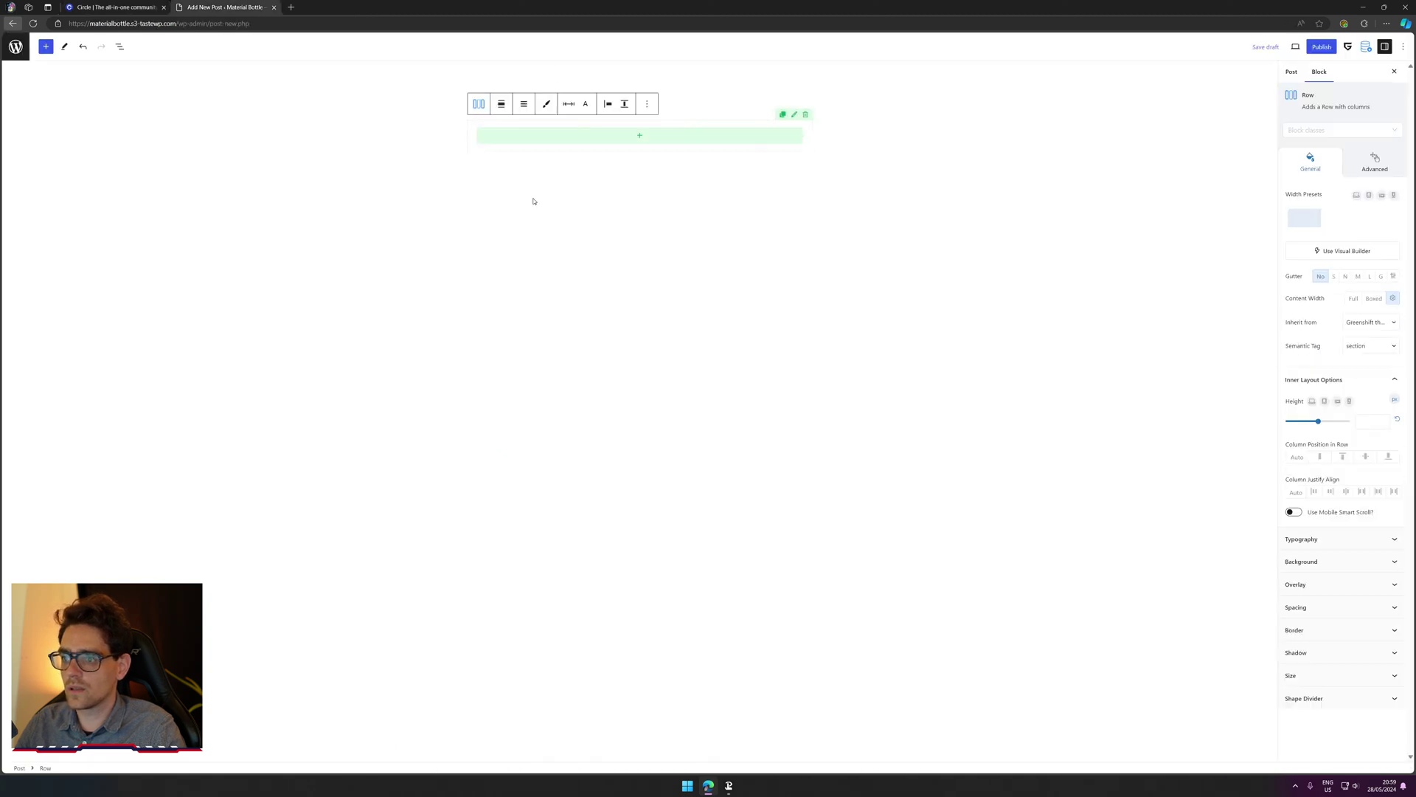
# Step: Set the row to wide alignment and let its content width inherit from the Greenshift theme
pyautogui.click(501, 103)
pyautogui.click(554, 158)
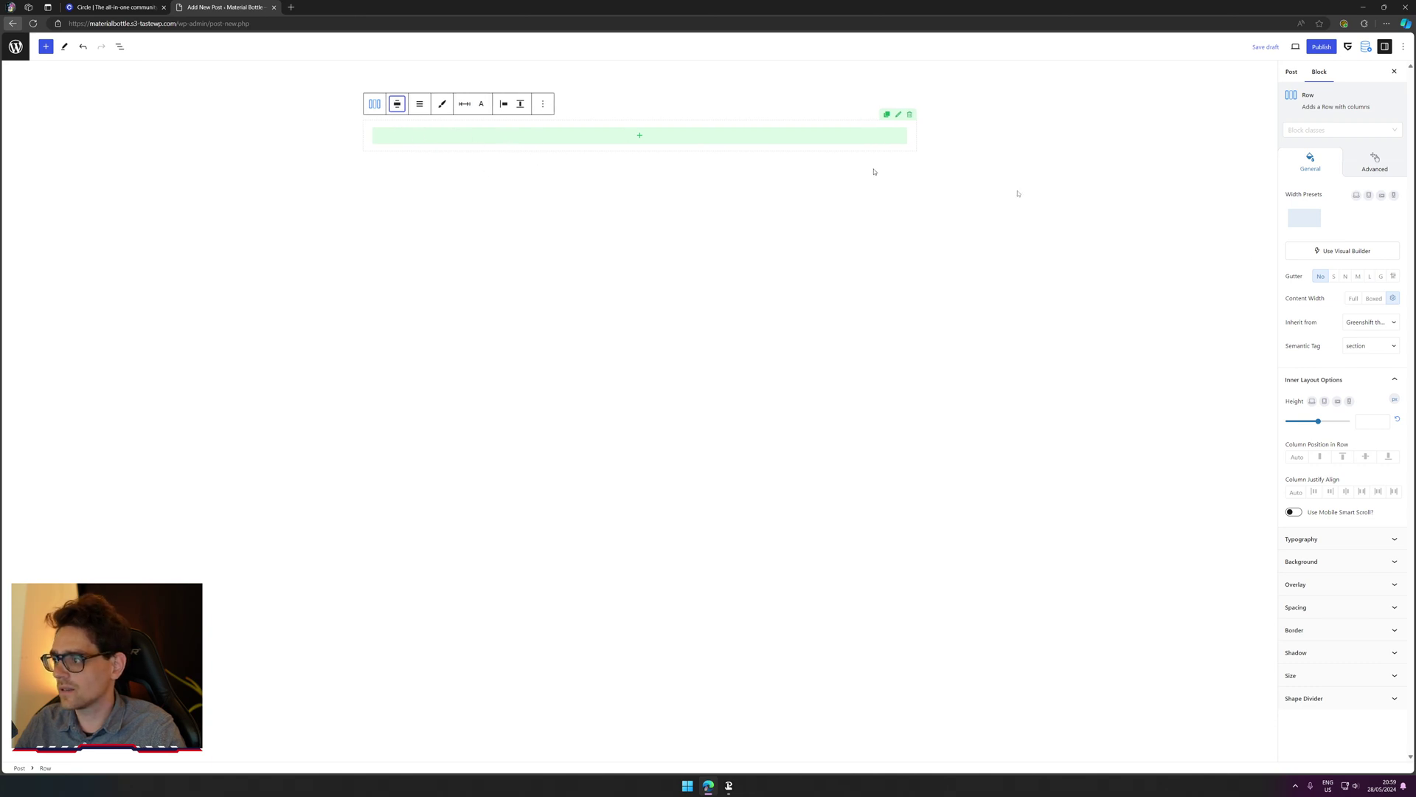
pyautogui.click(1378, 323)
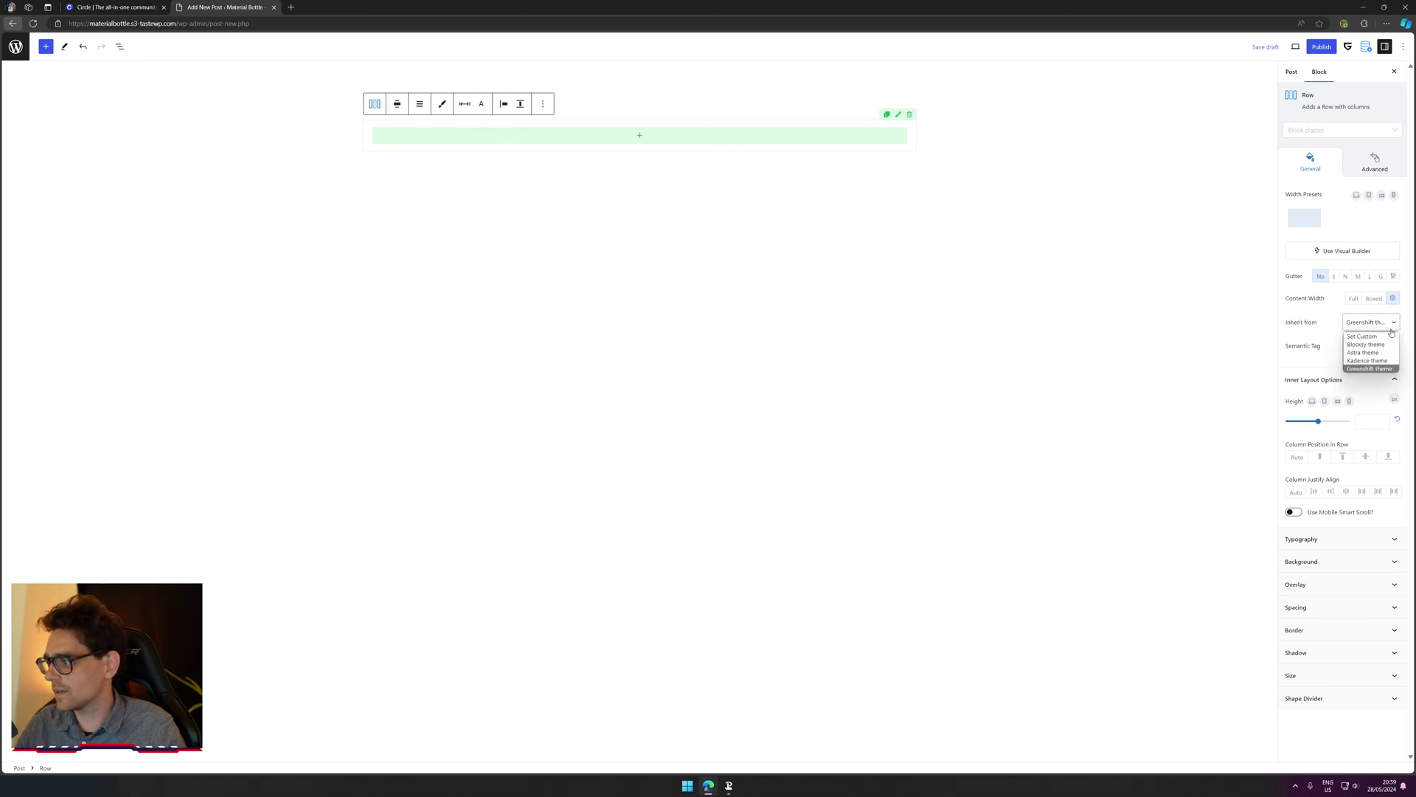
pyautogui.click(1369, 369)
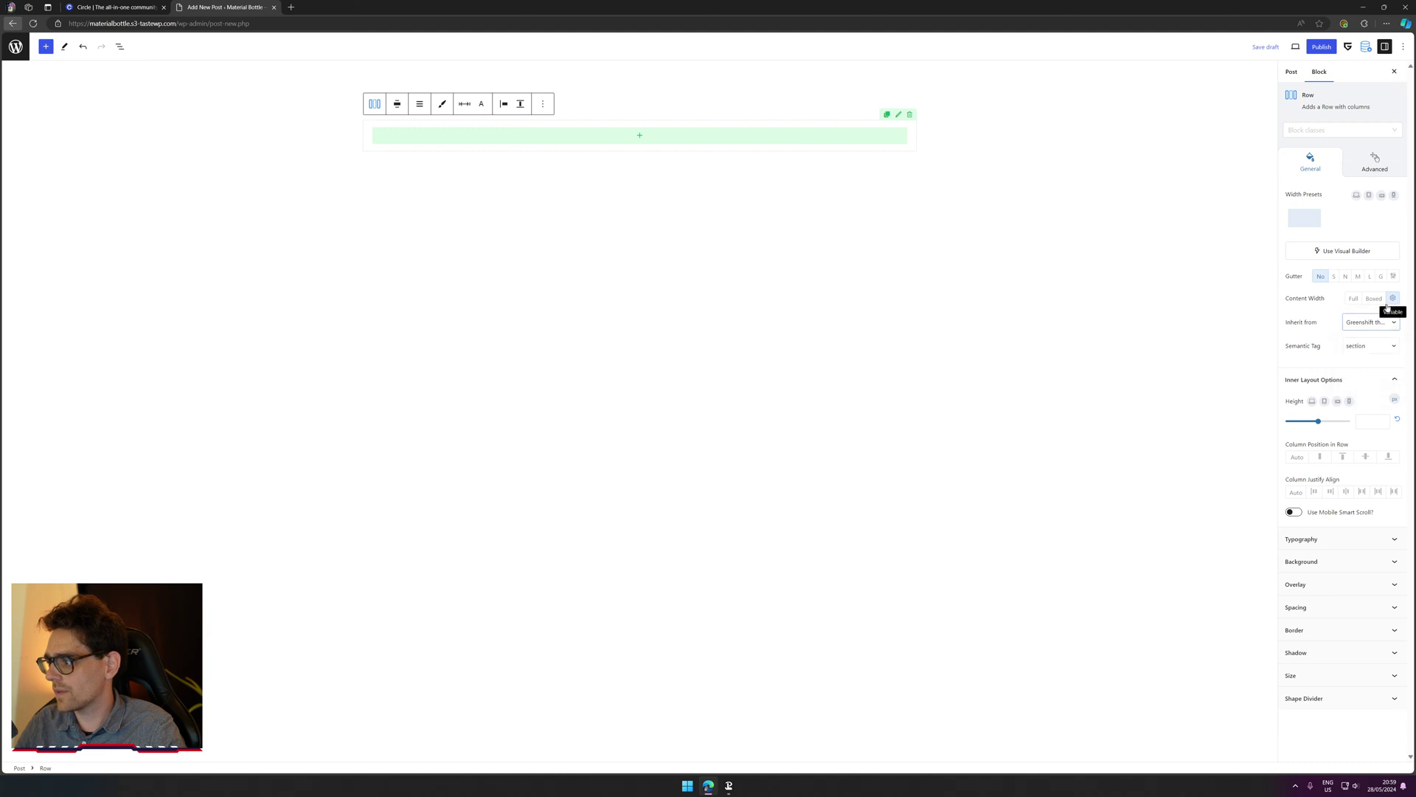
# Step: Search for "head" and add a Heading Advanced block inside the row's column
pyautogui.click(423, 142)
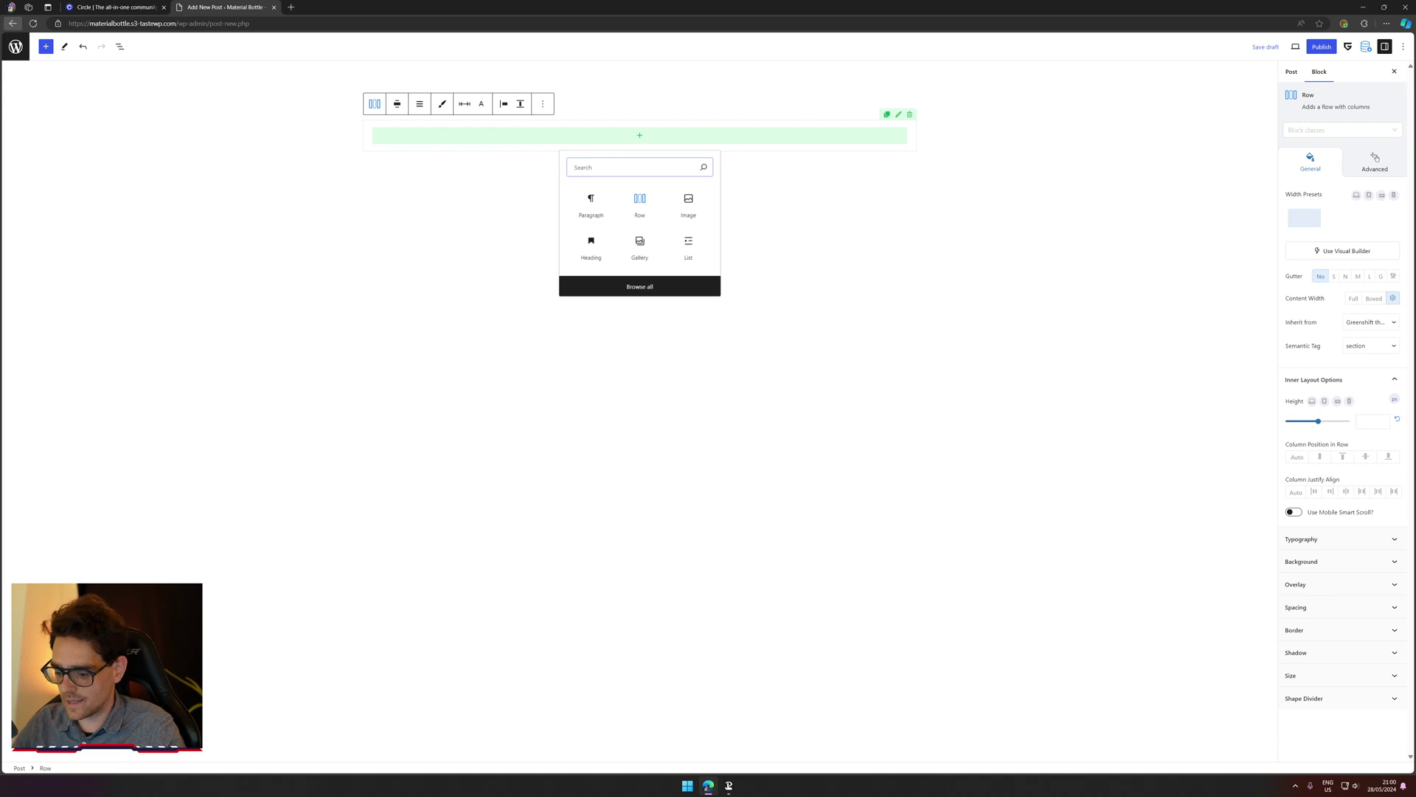
pyautogui.write('head')
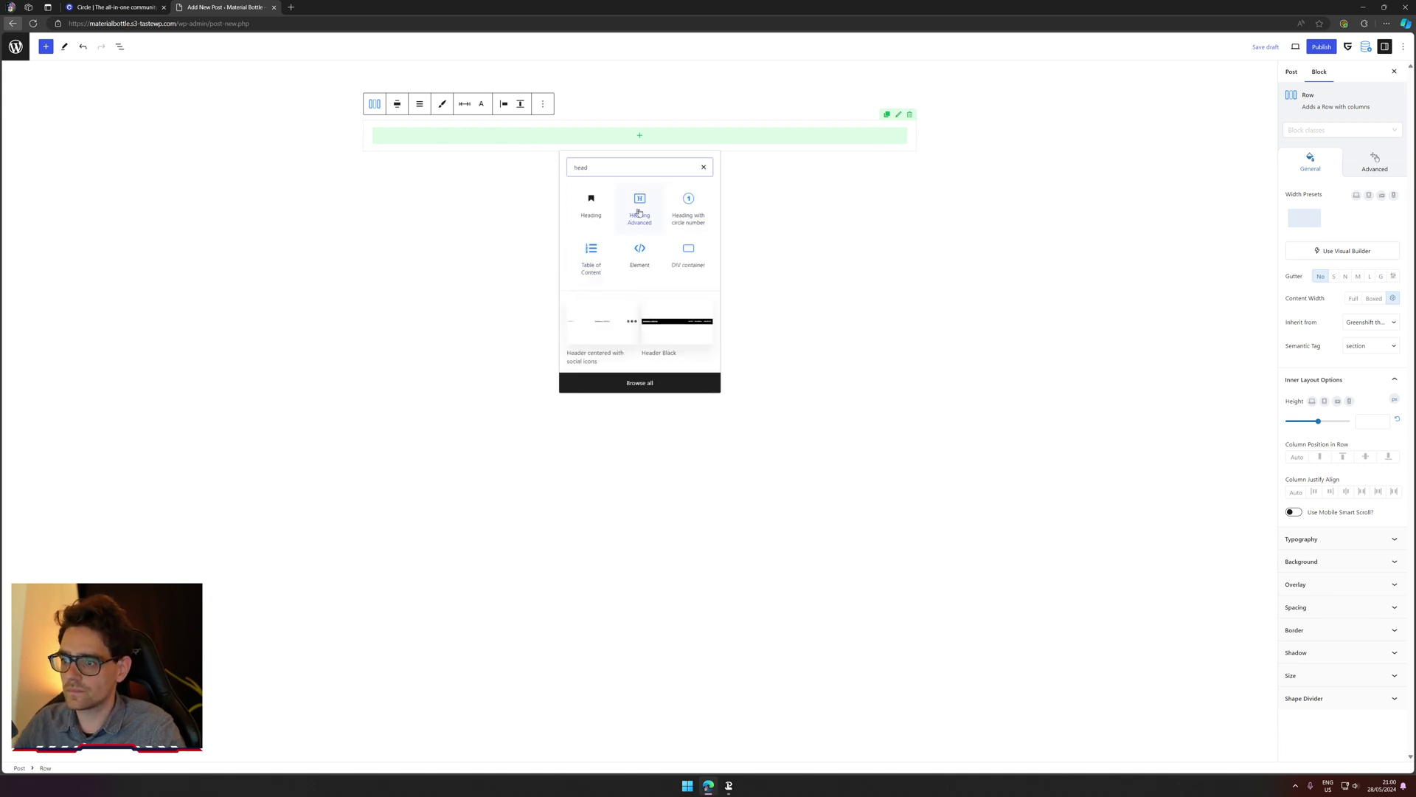
pyautogui.click(639, 213)
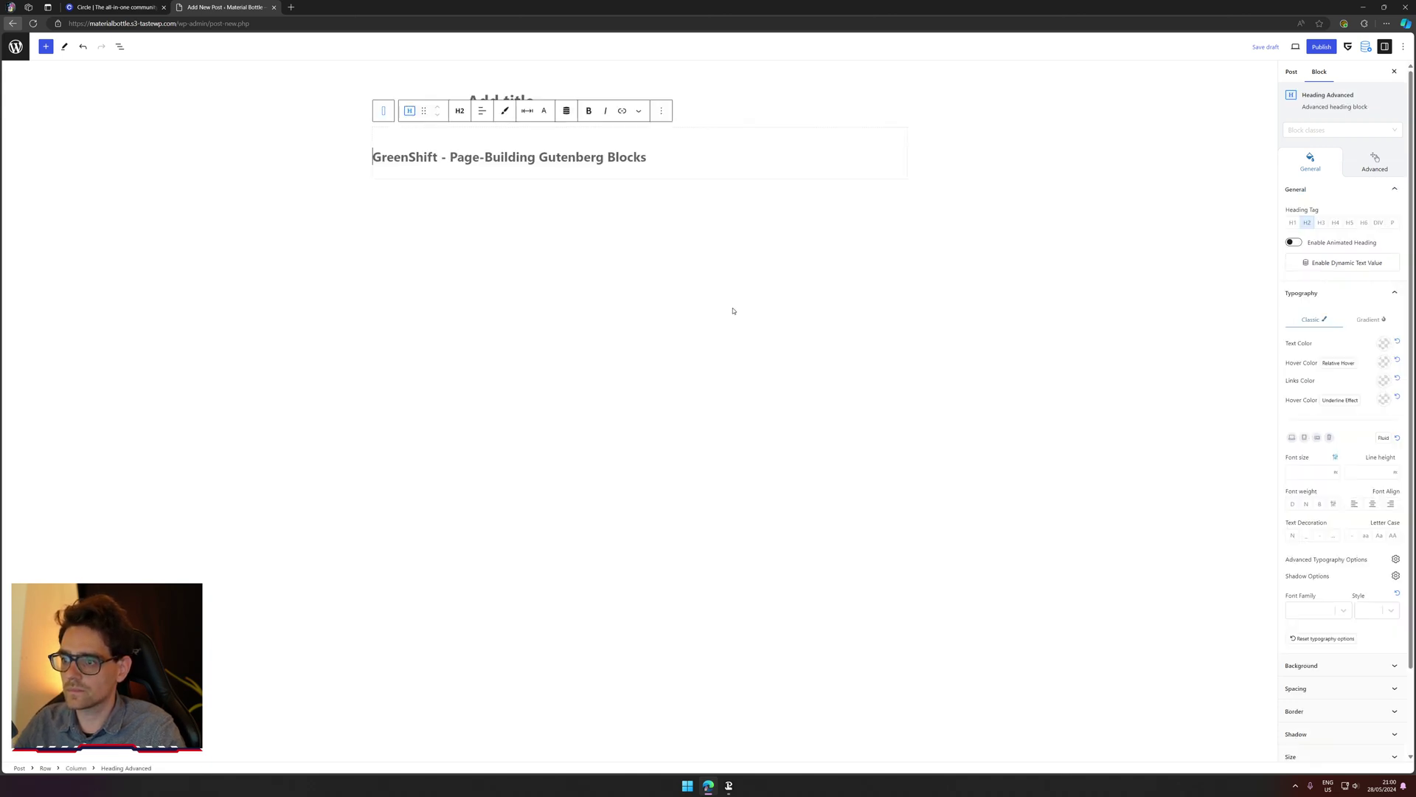
# Step: Copy the heading "Built for community-powered courses" from the Circle page
pyautogui.click(64, 6)
pyautogui.moveTo(692, 165); pyautogui.dragTo(166, 4)
pyautogui.hotkey('ctrl', 'c')
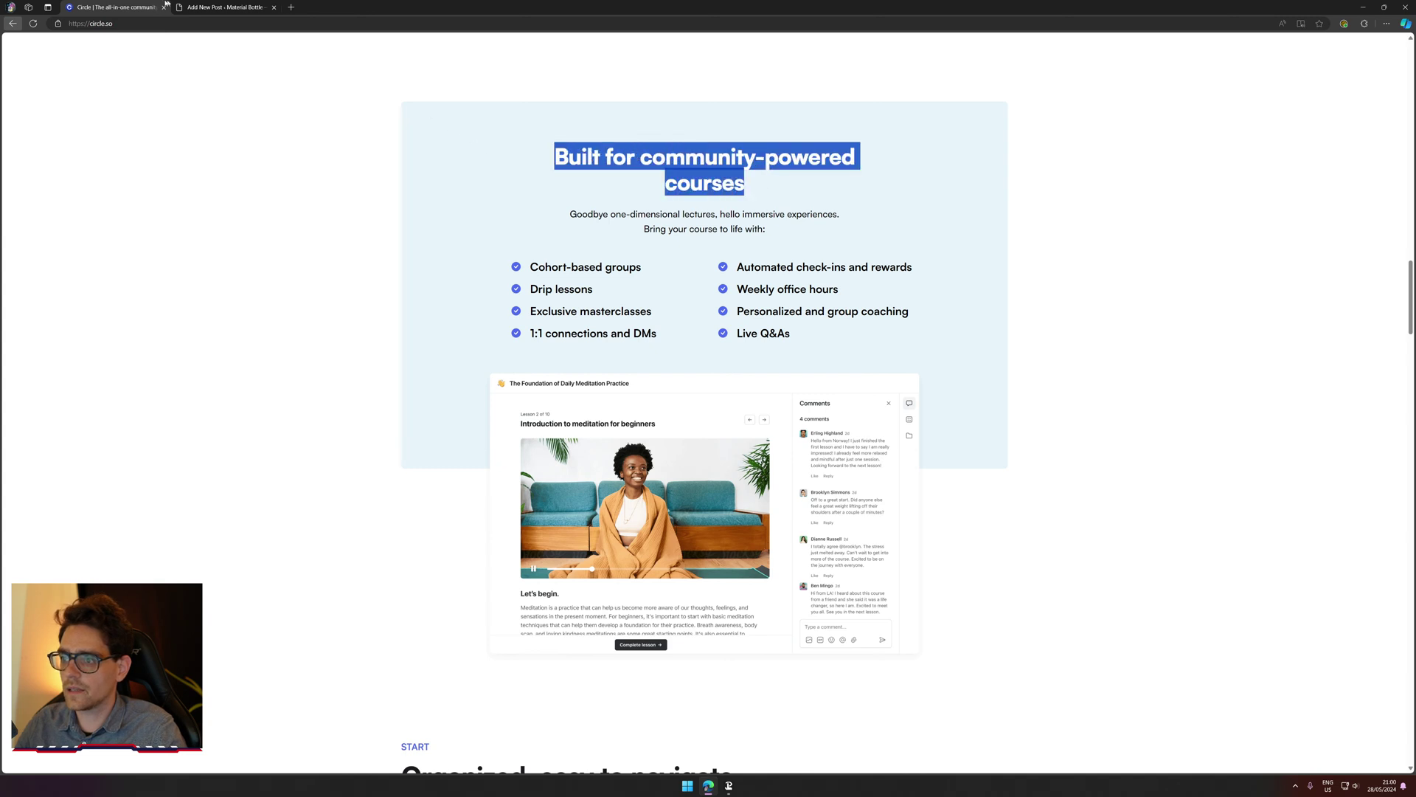
# Step: Paste the copied heading into the post, undo the block replacement, and put "Built for community-powered courses" in the Heading Advanced block
pyautogui.click(217, 6)
pyautogui.hotkey('ctrl', 'v')
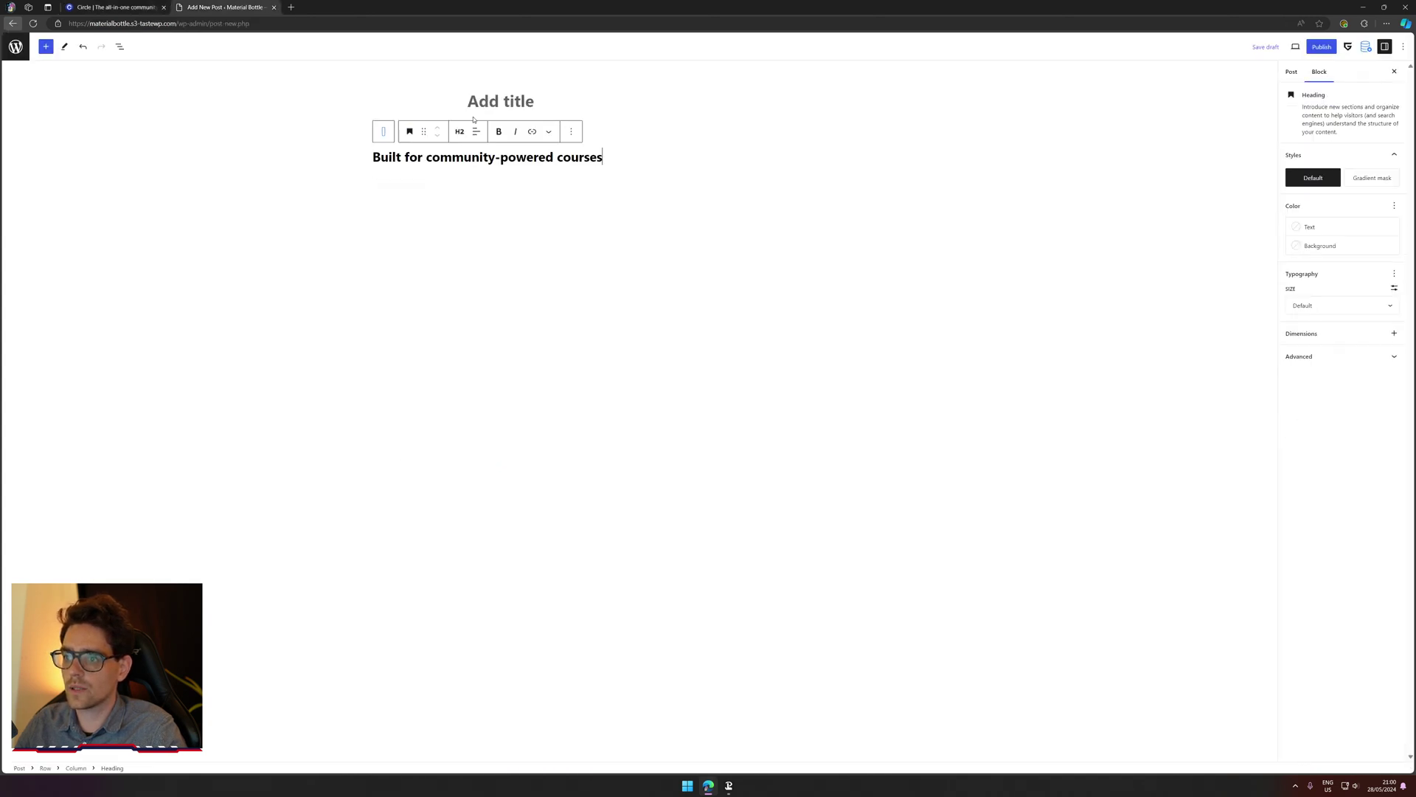
pyautogui.click(456, 139)
pyautogui.click(459, 133)
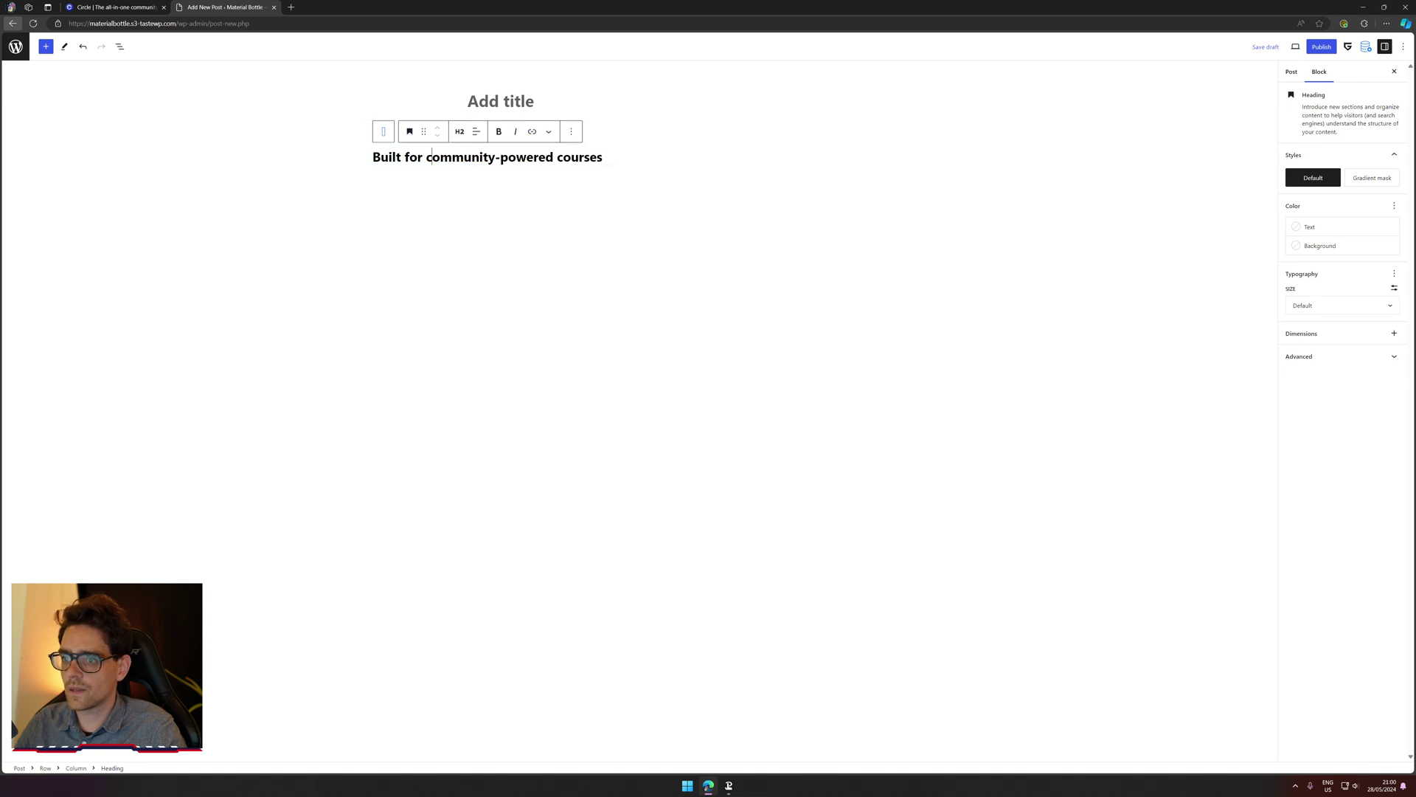
pyautogui.hotkey('ctrl', 'z')
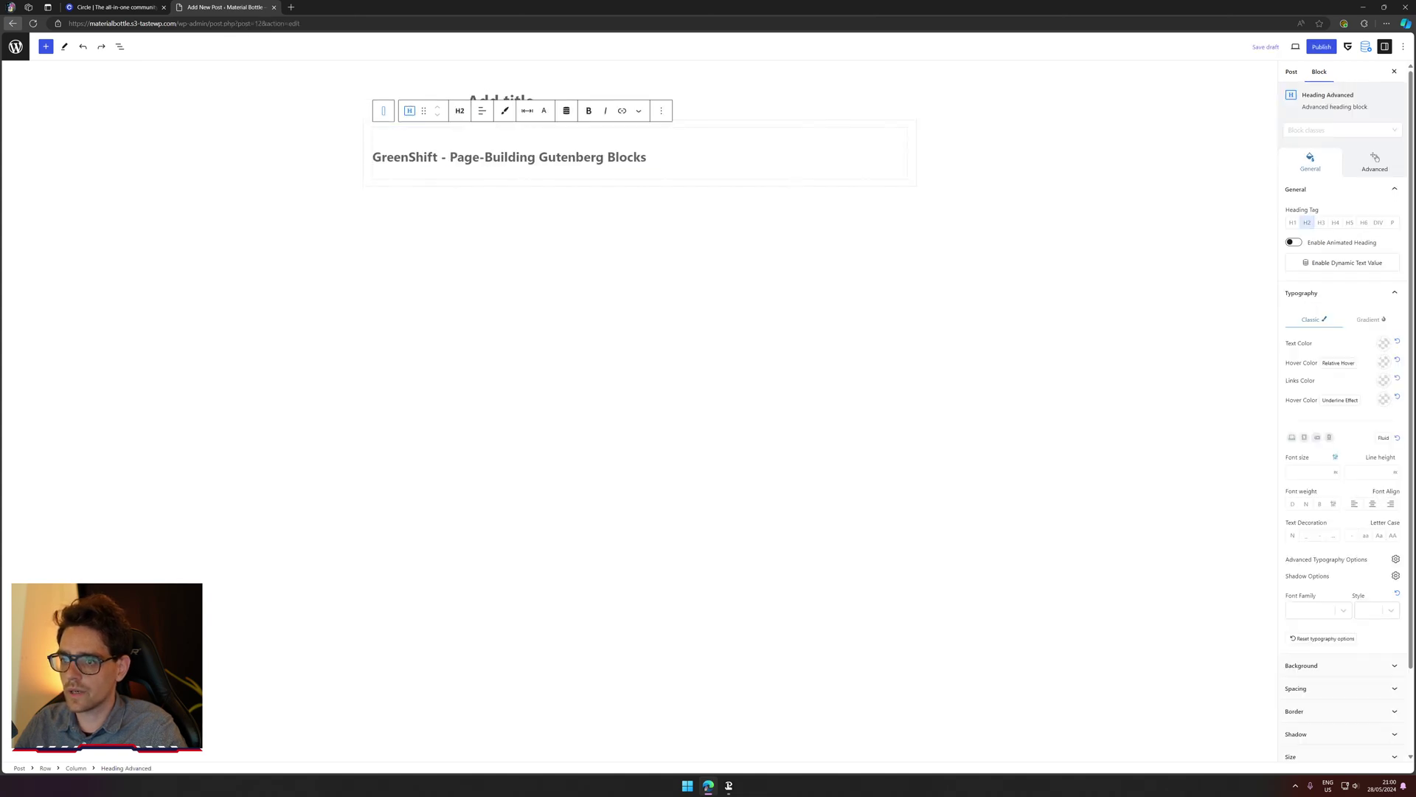
pyautogui.hotkey('ctrl', 'shift', 'z')
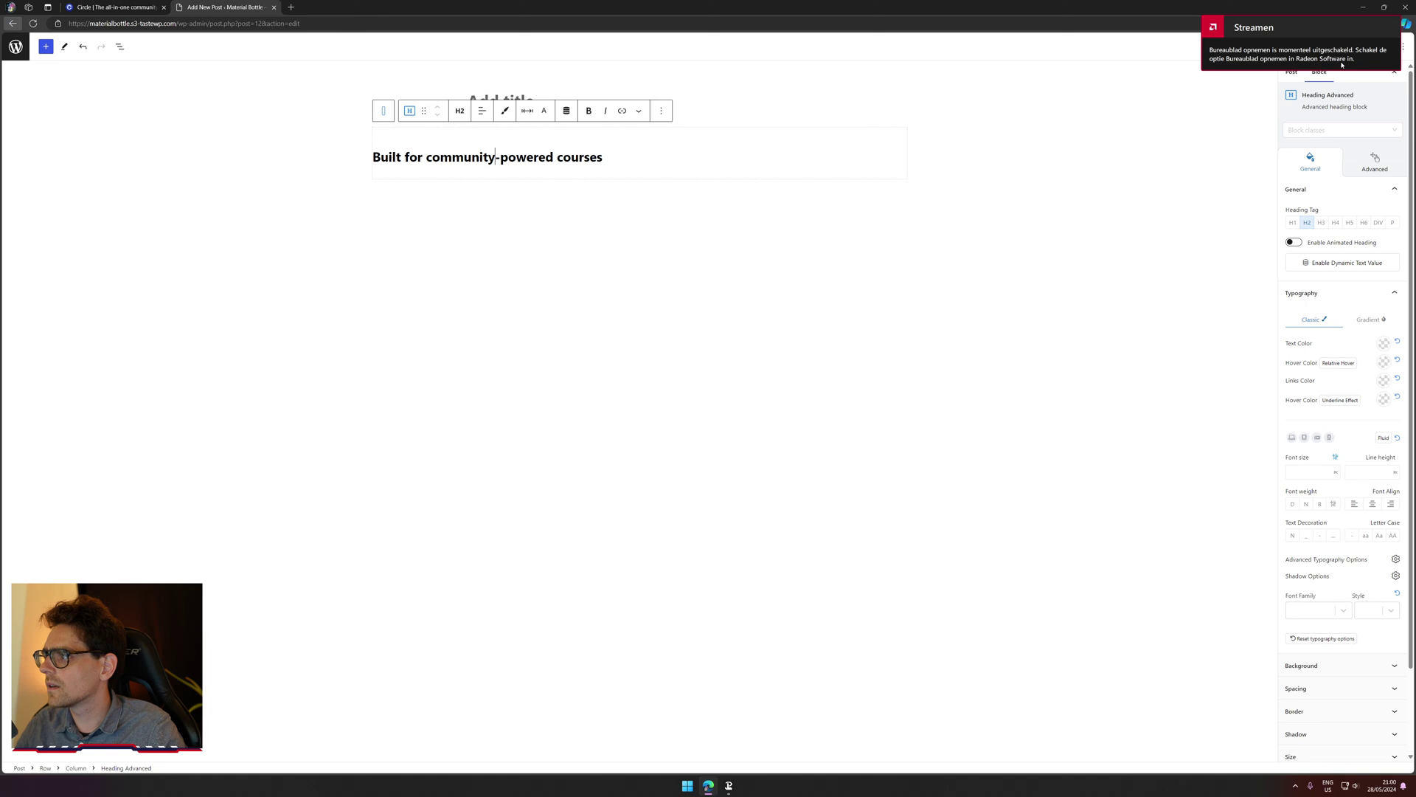
pyautogui.tripleClick(508, 161)
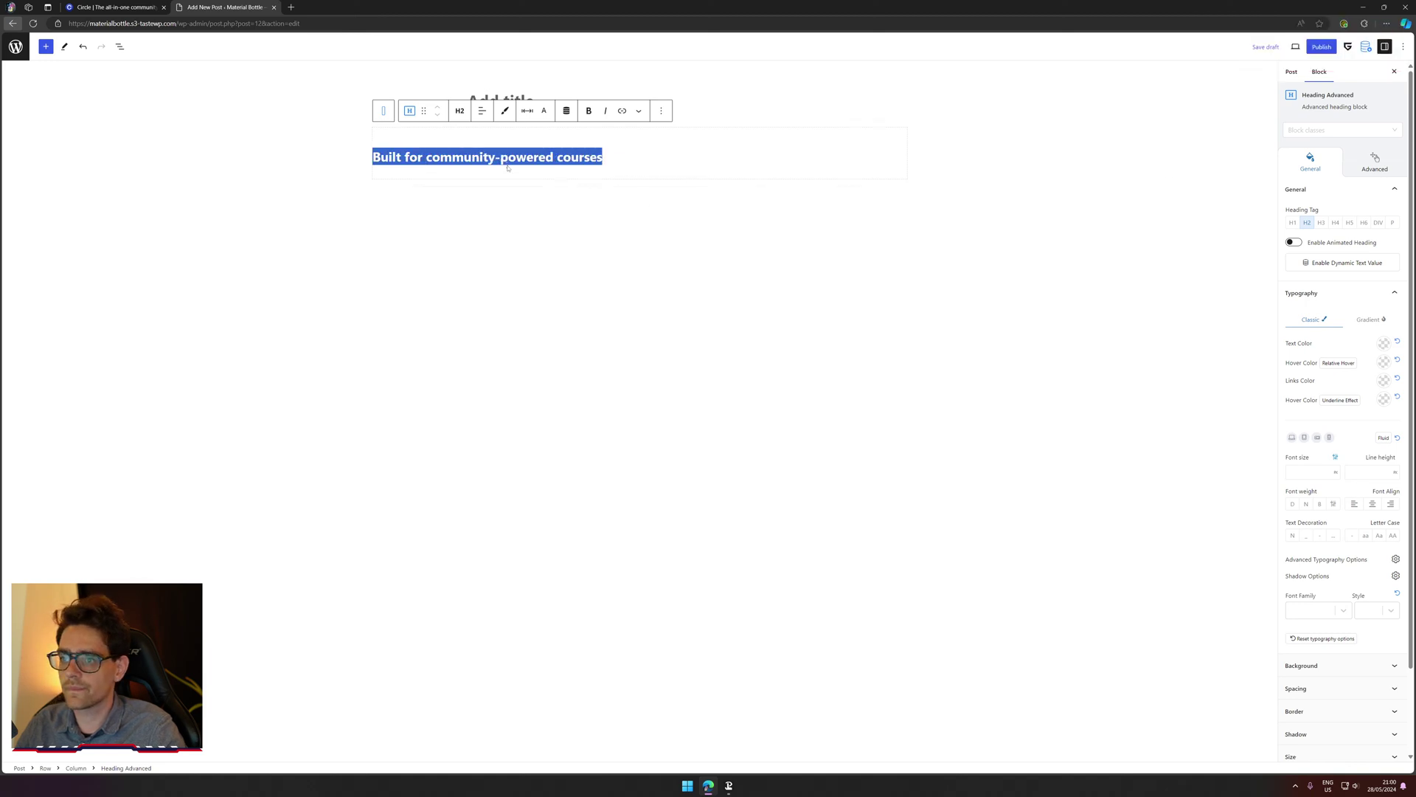
pyautogui.click(525, 214)
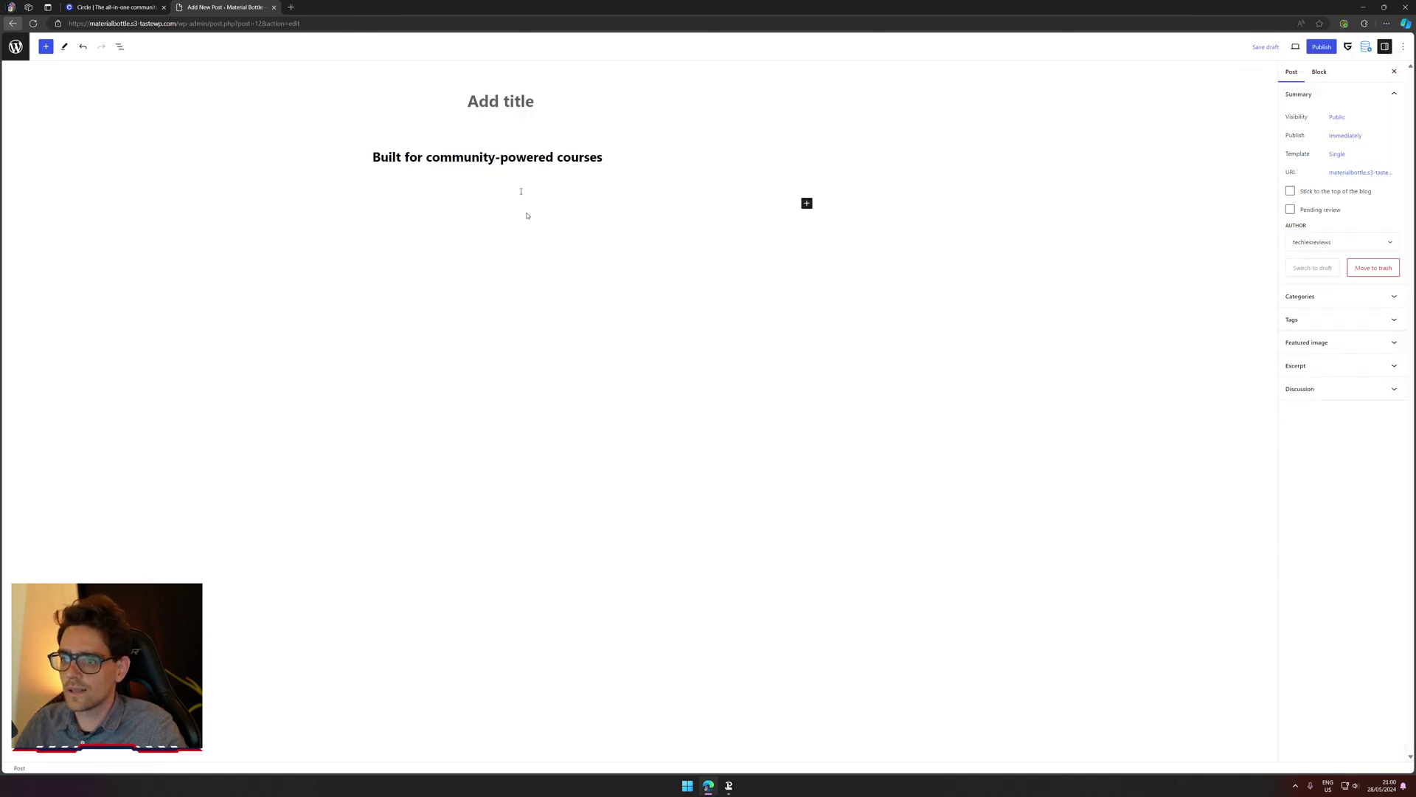
pyautogui.click(502, 157)
pyautogui.tripleClick(501, 157)
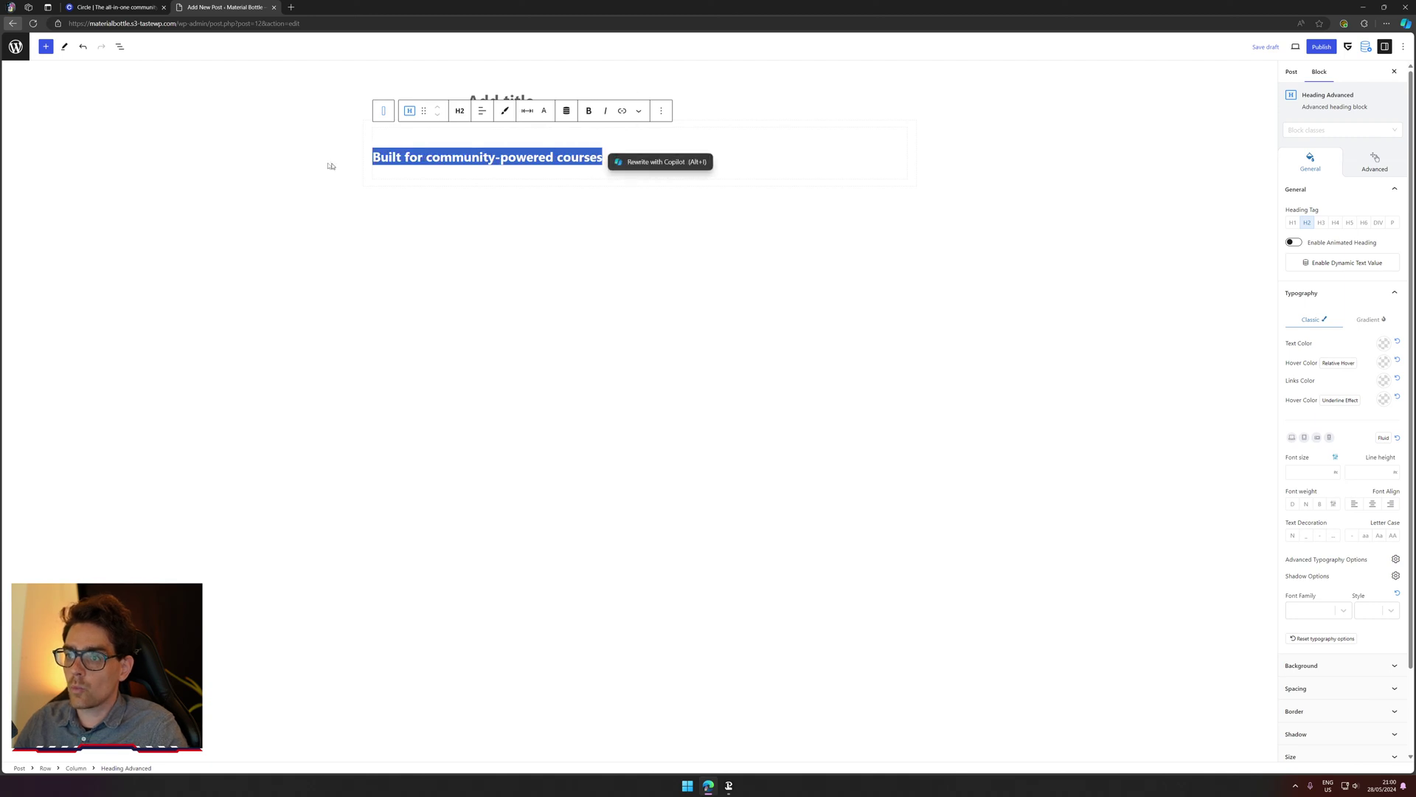
# Step: Add a standard Heading block below the Heading Advanced block, searching for "hea"
pyautogui.click(661, 110)
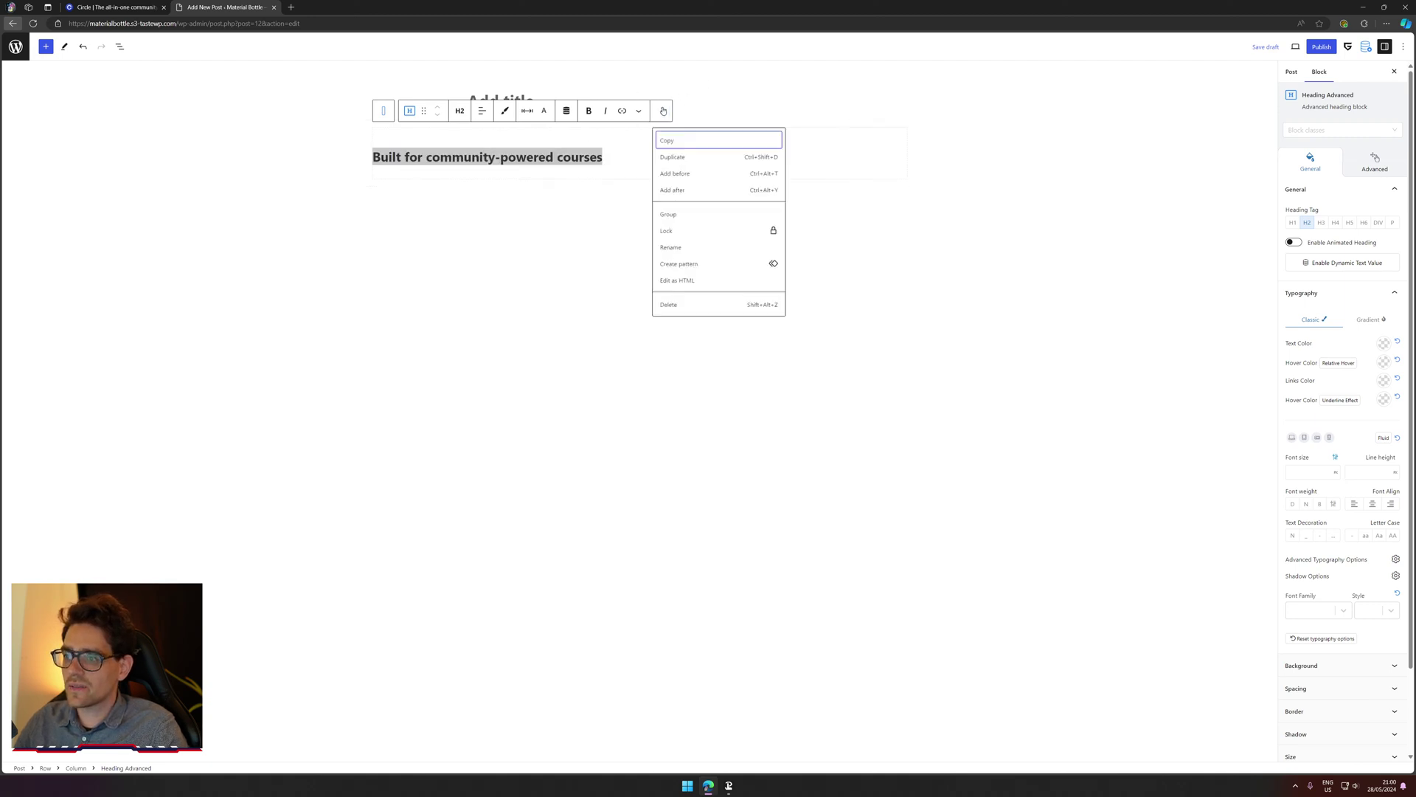
pyautogui.click(688, 190)
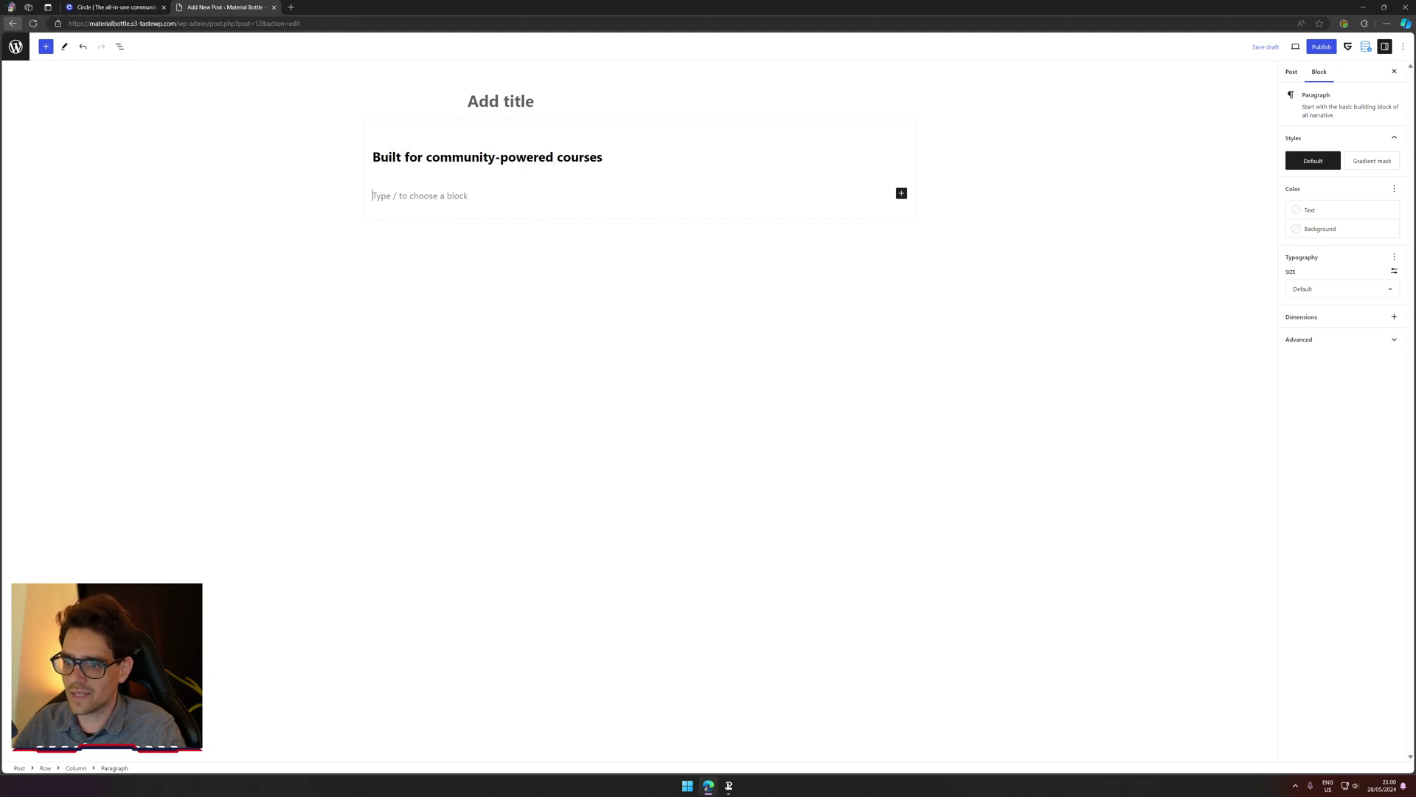
pyautogui.write('/hea')
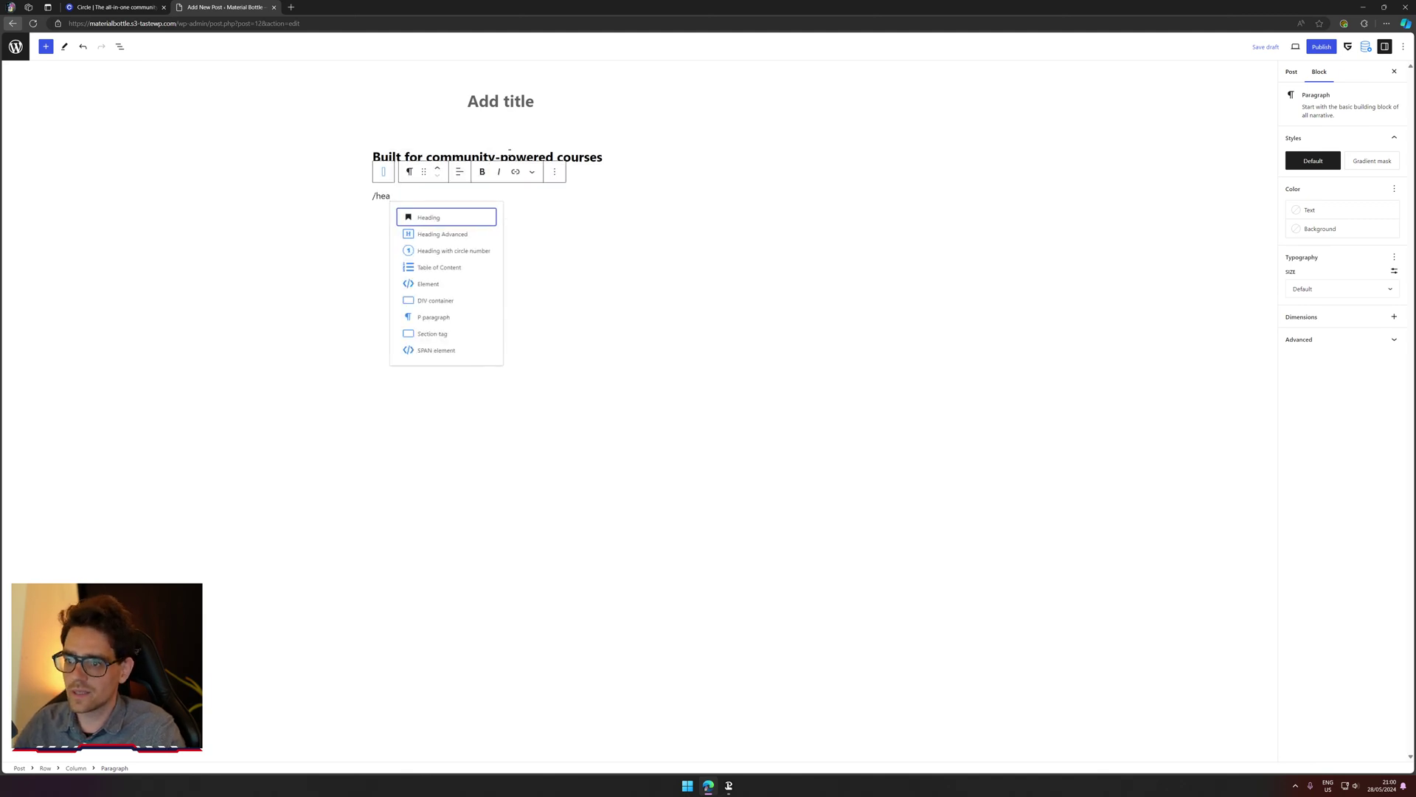
pyautogui.click(460, 219)
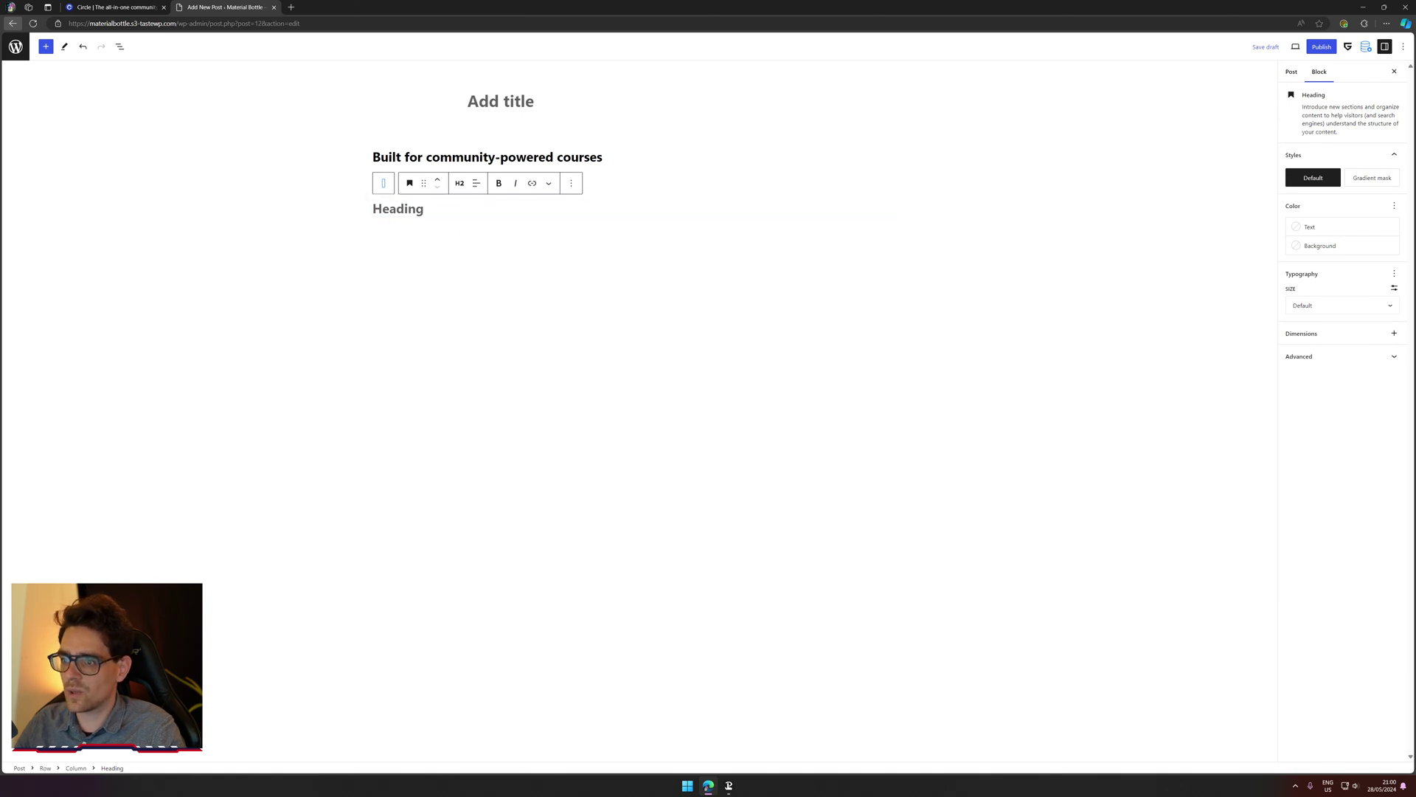
# Step: Set the text color of the "Built for community-powered courses" heading to red
pyautogui.click(517, 157)
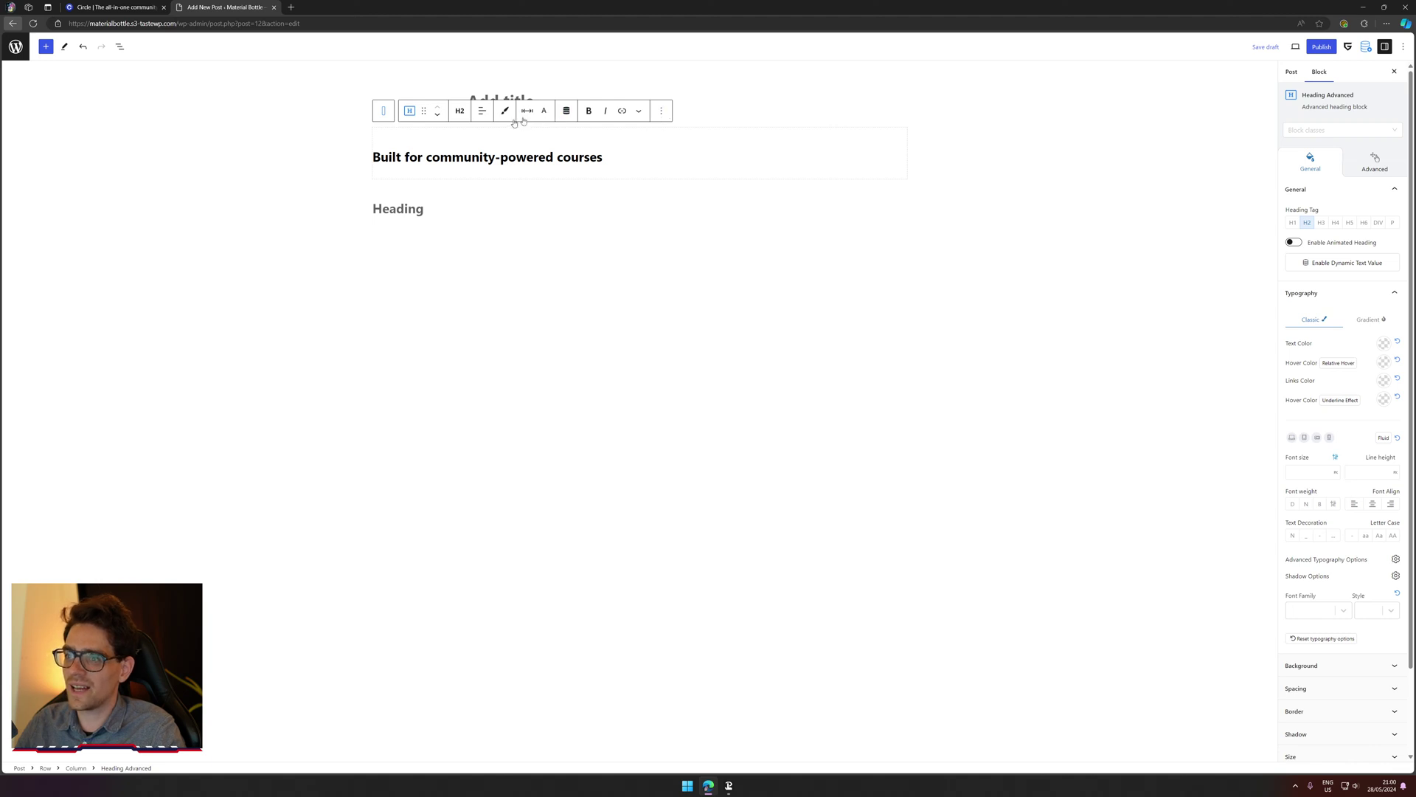
pyautogui.click(565, 112)
pyautogui.tripleClick(489, 157)
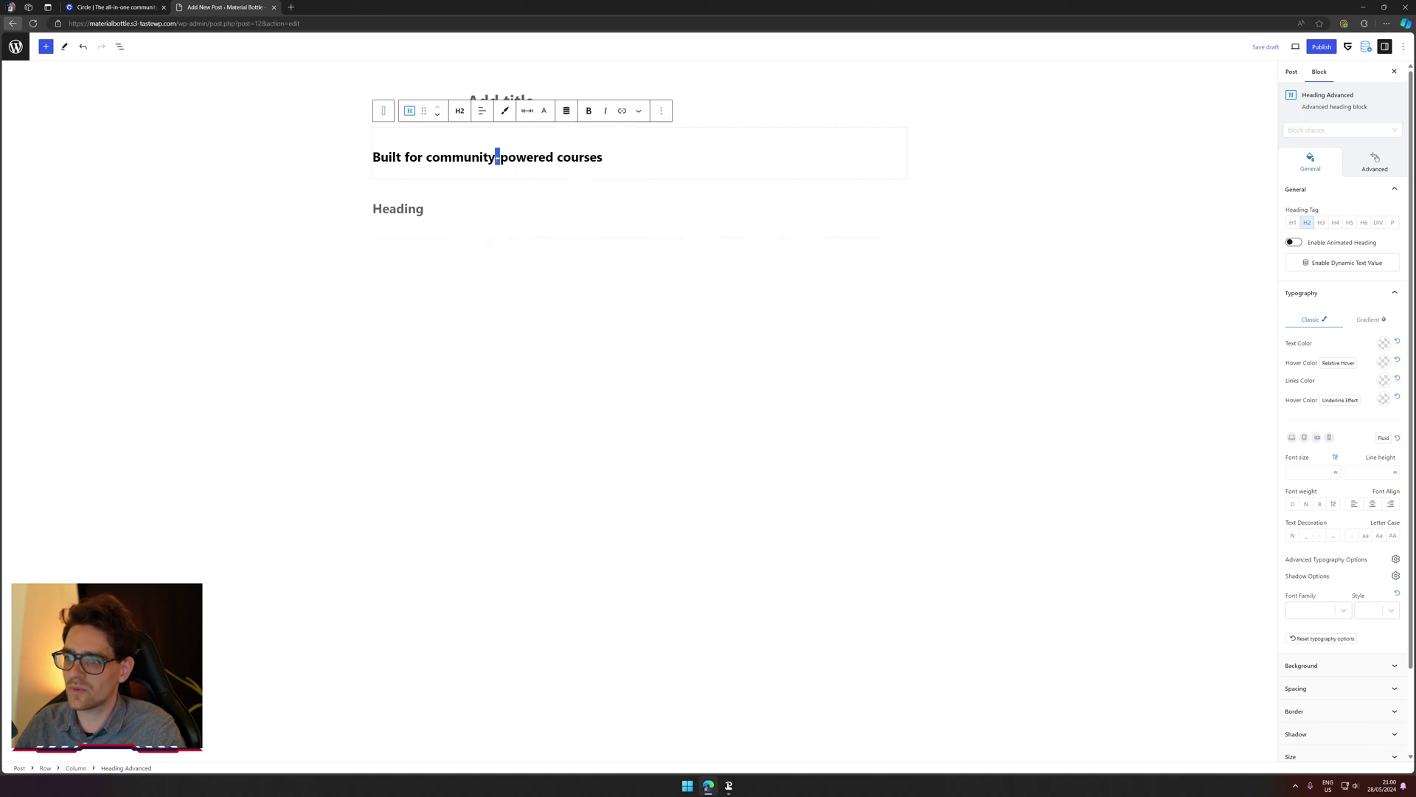
pyautogui.click(544, 112)
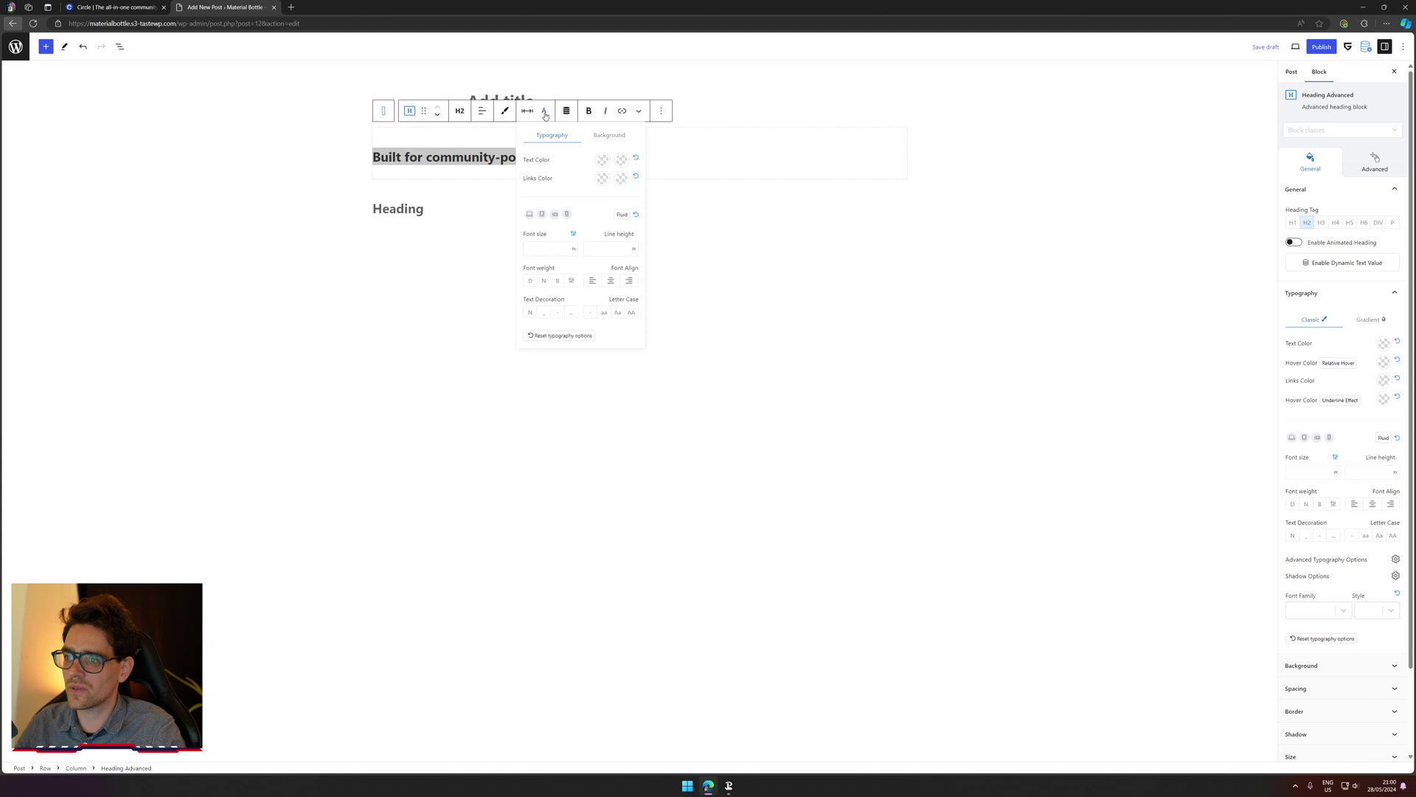
pyautogui.click(602, 159)
pyautogui.click(528, 351)
pyautogui.click(931, 362)
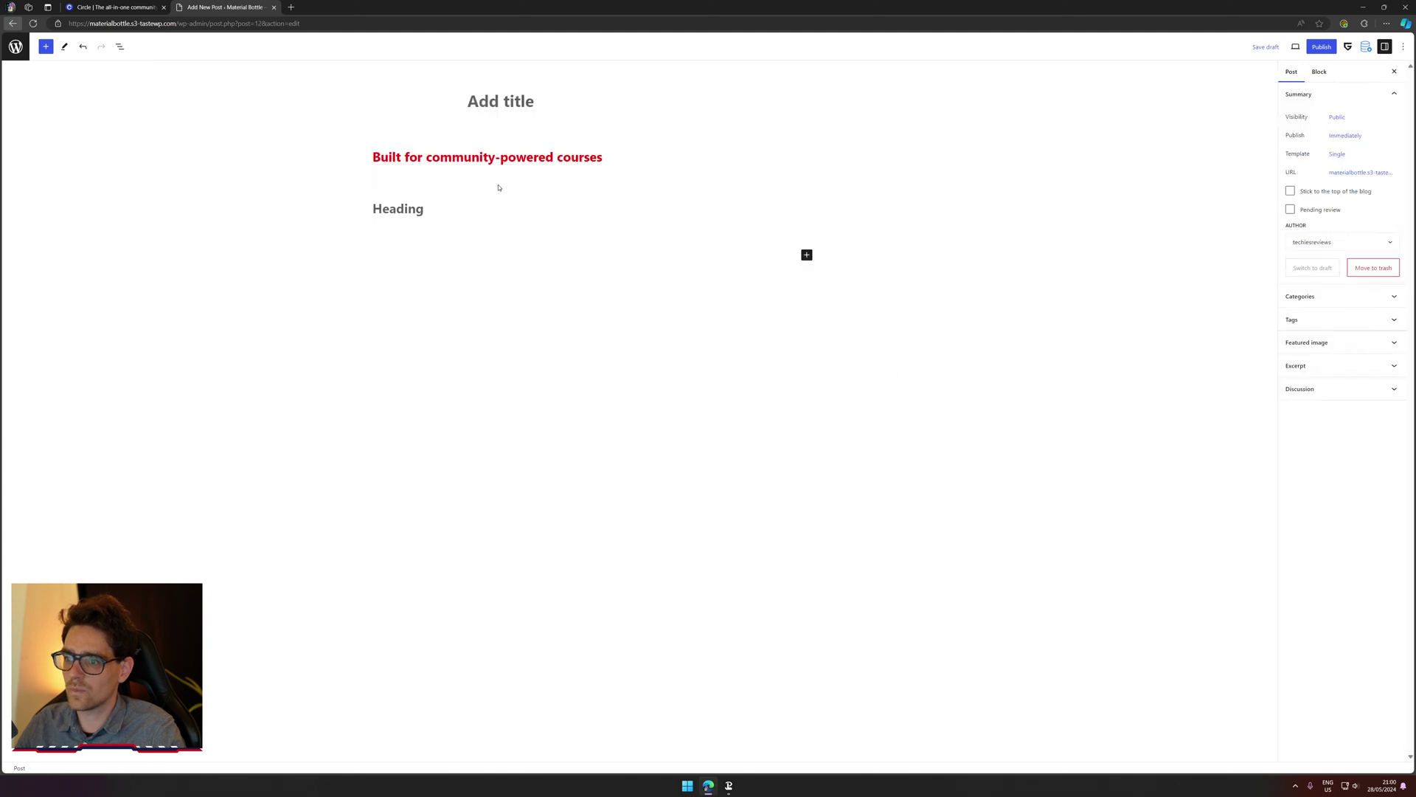
# Step: Change the heading's text color to the theme palette's yellow after trying a dark red shade
pyautogui.doubleClick(460, 157)
pyautogui.click(544, 111)
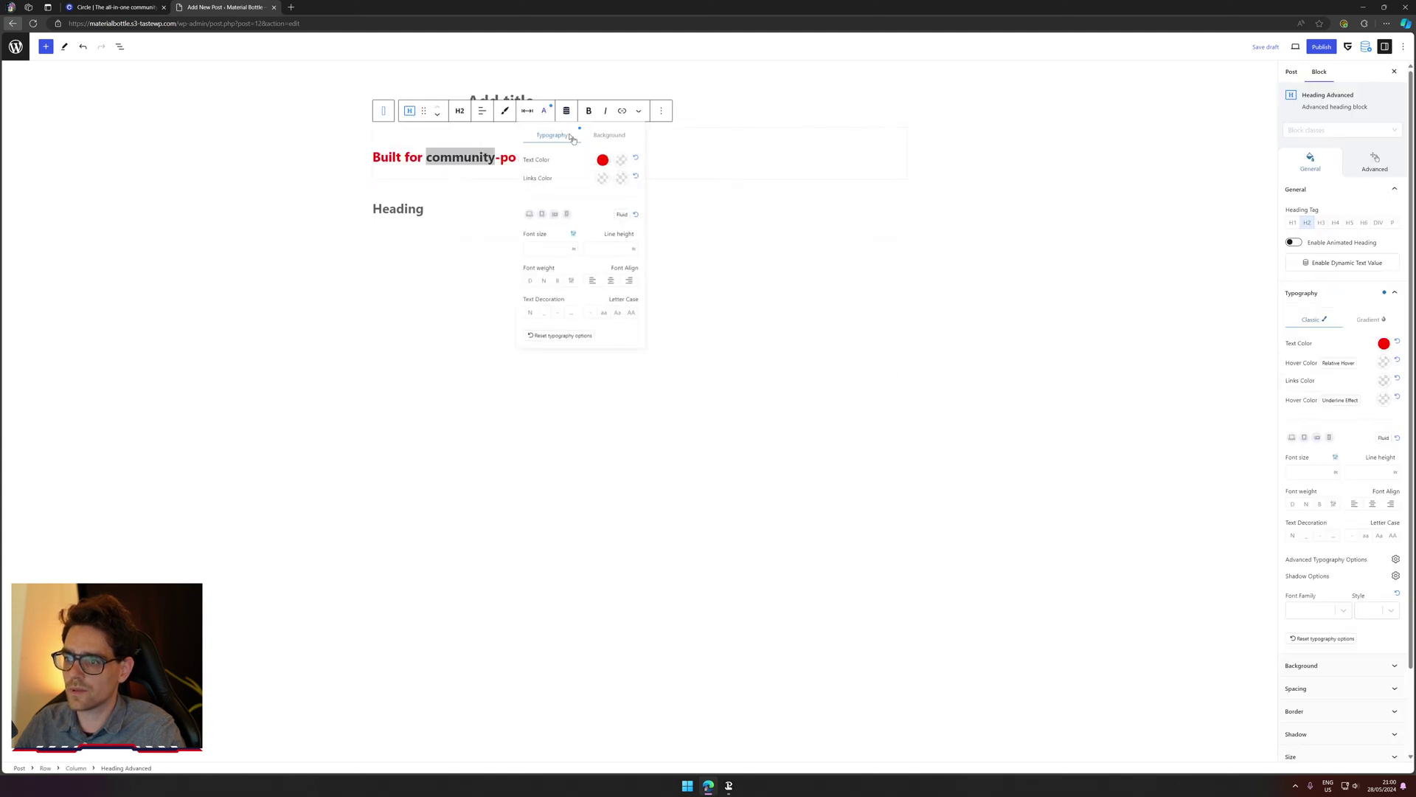
pyautogui.click(602, 159)
pyautogui.moveTo(575, 247); pyautogui.dragTo(579, 215)
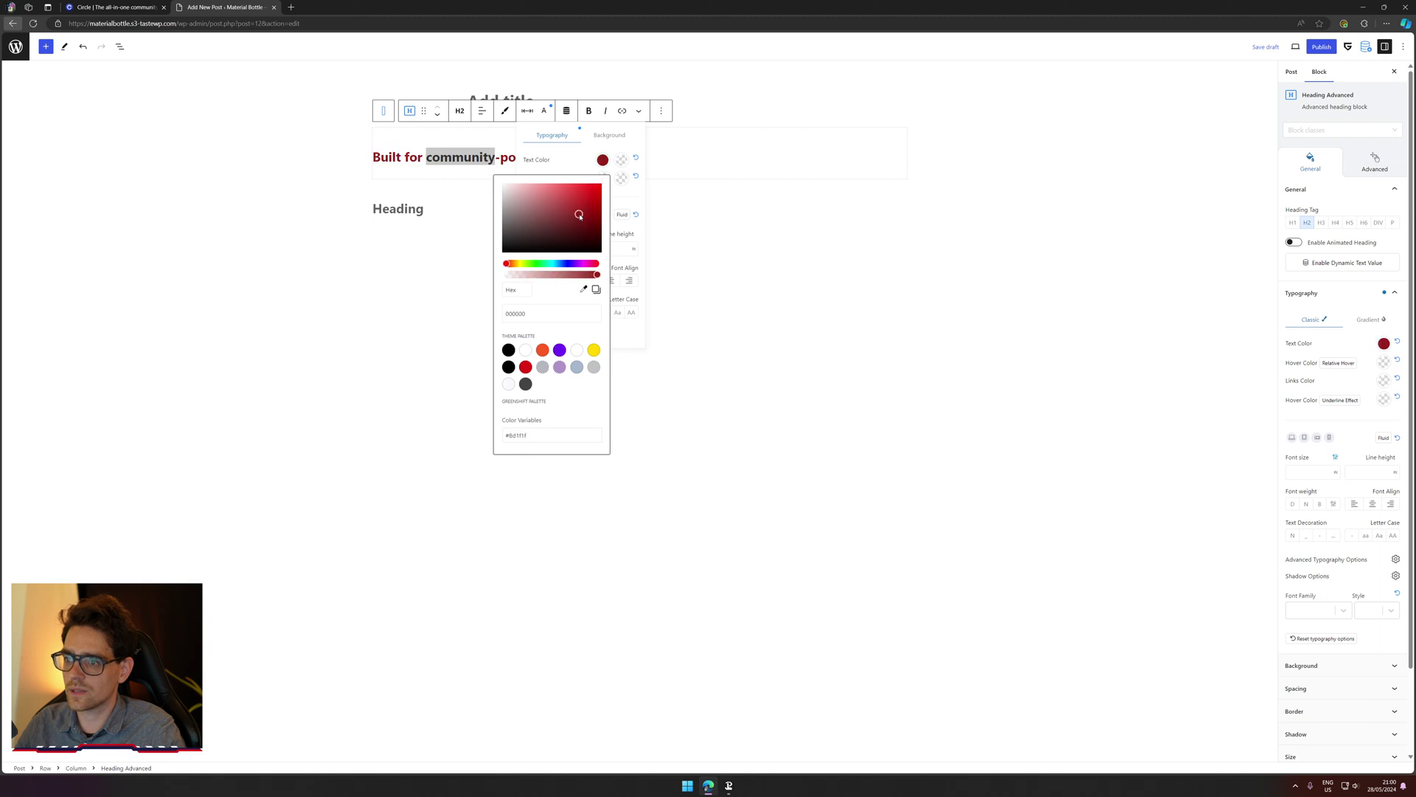
pyautogui.click(595, 350)
pyautogui.click(672, 286)
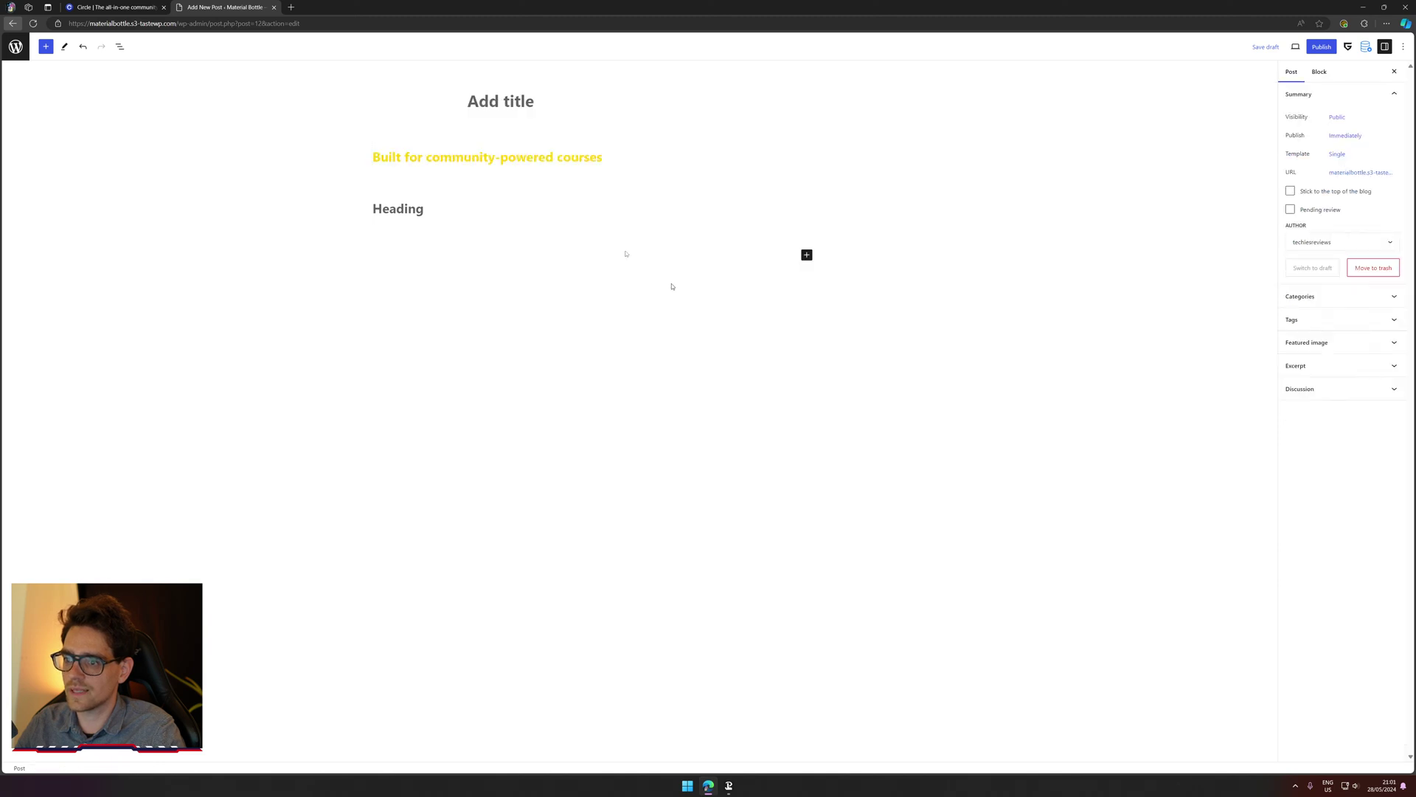
# Step: Delete the Heading Advanced block and the empty Heading block from the row's column
pyautogui.click(509, 146)
pyautogui.click(588, 110)
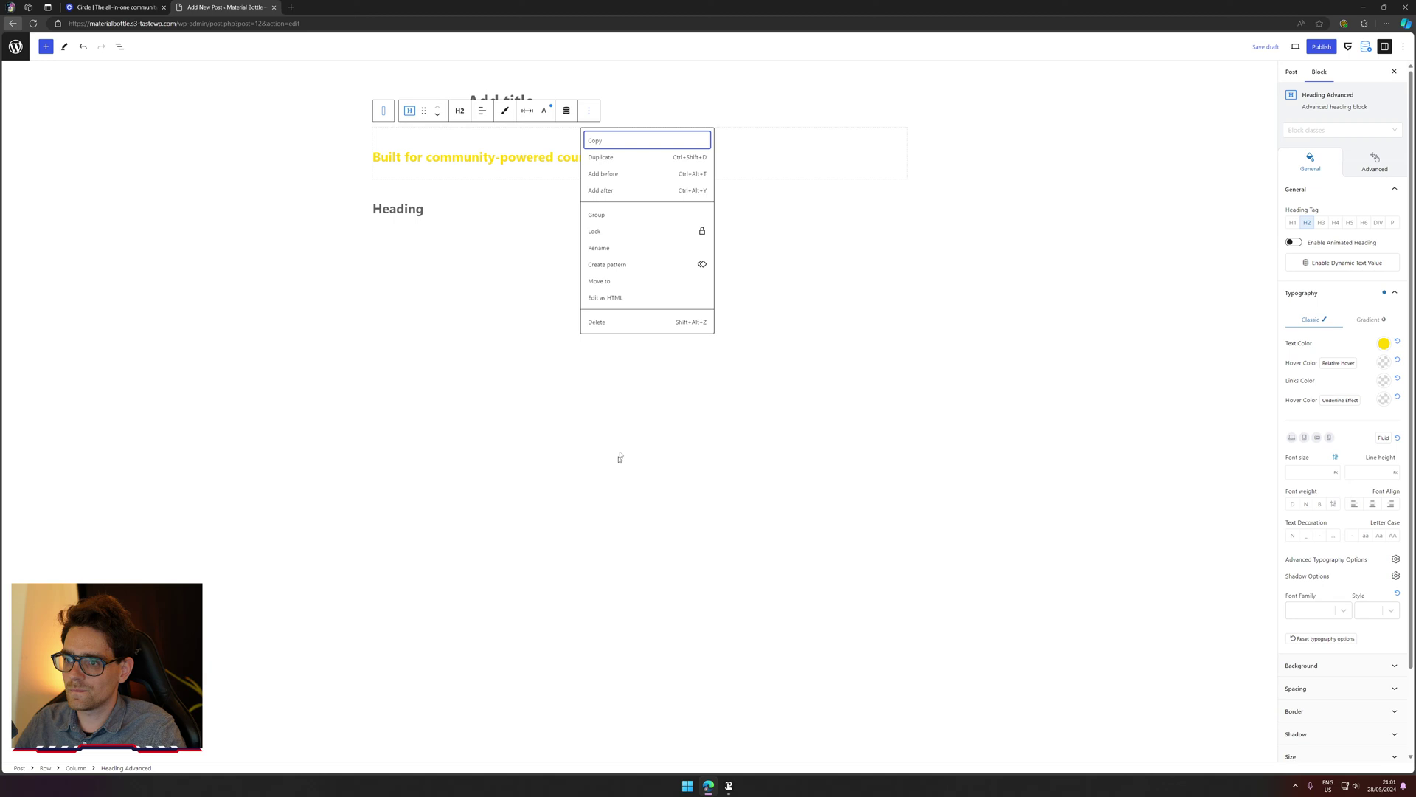
pyautogui.click(610, 319)
pyautogui.click(472, 155)
pyautogui.click(571, 132)
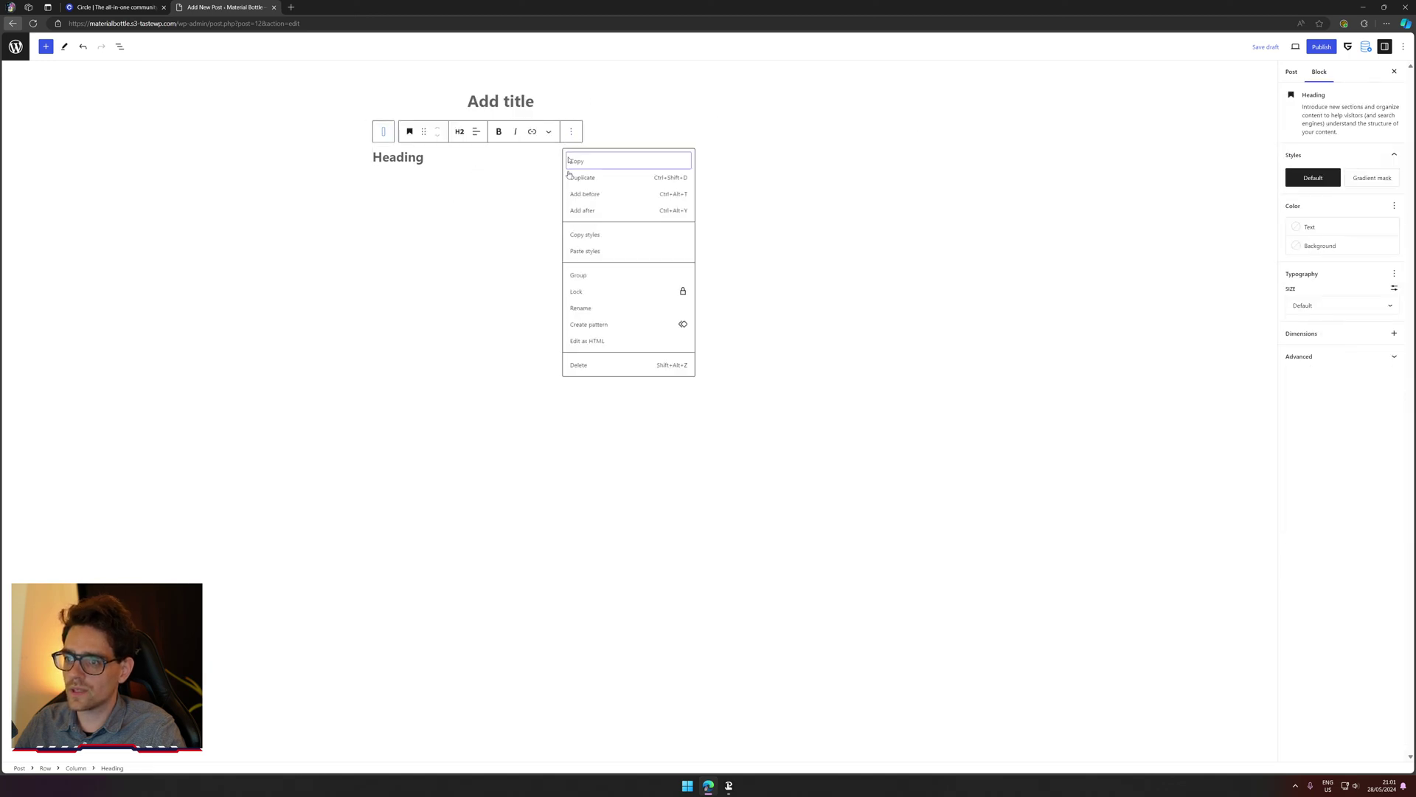
pyautogui.click(599, 364)
# Step: Add a Greenshift Element block inside the empty column and set its HTML tag to H2
pyautogui.click(401, 139)
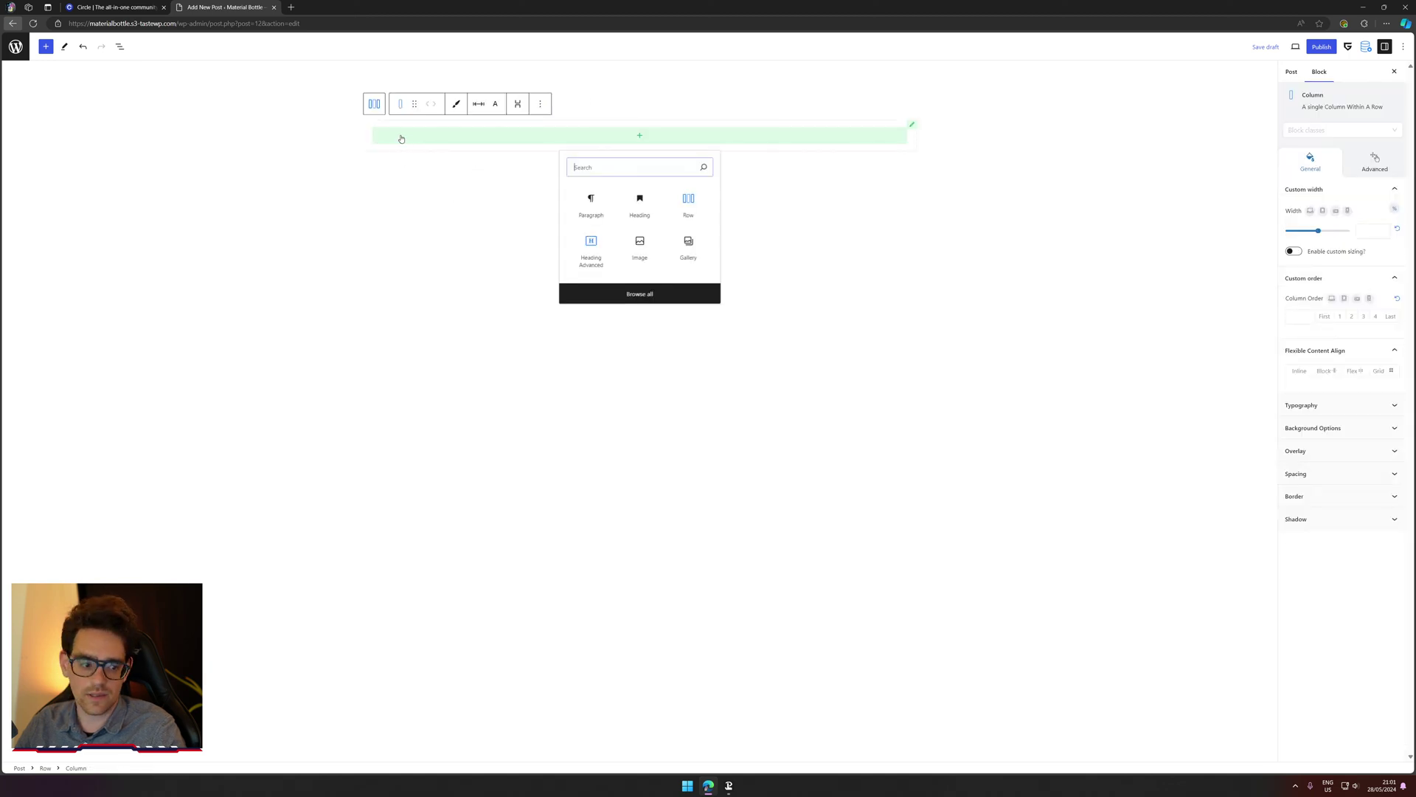
pyautogui.write('/elem')
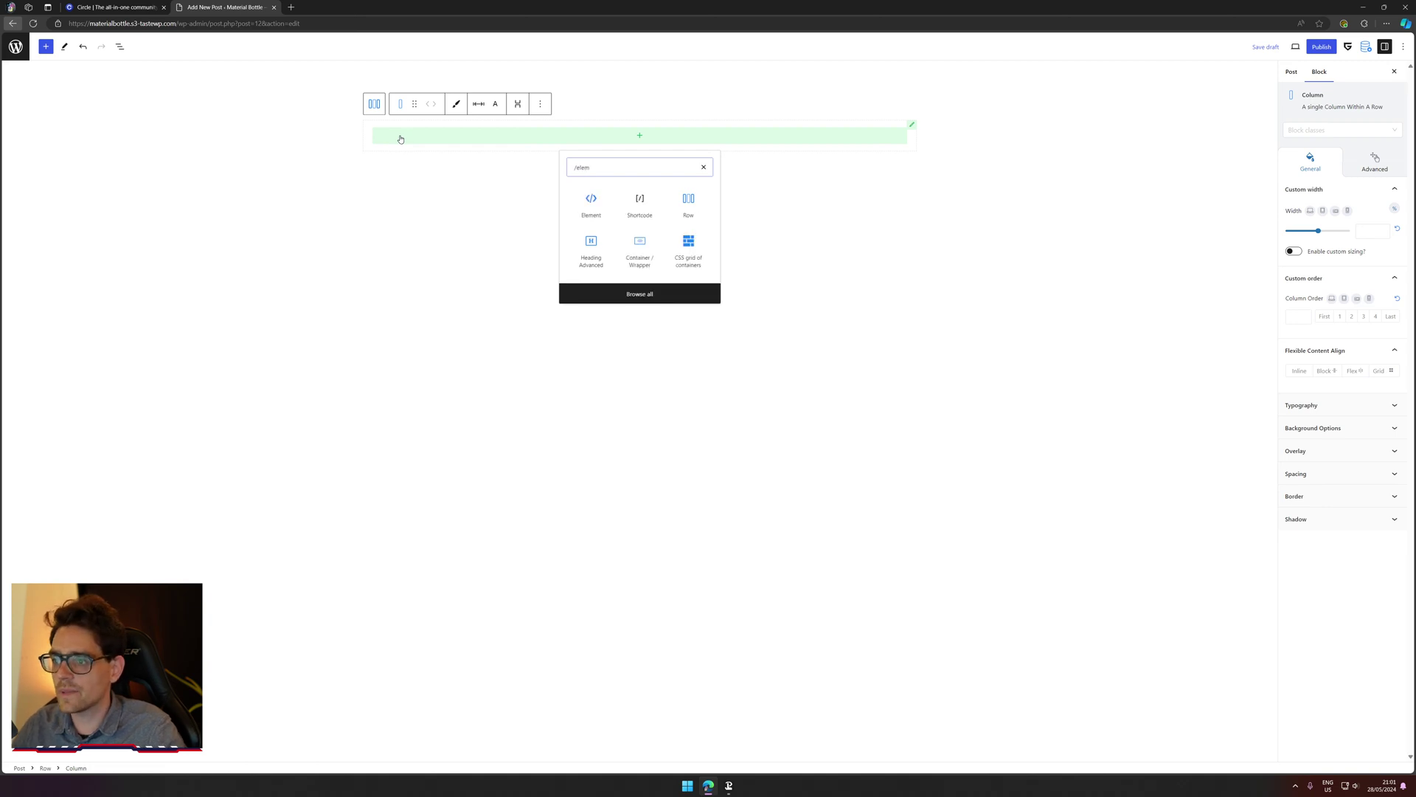
pyautogui.click(590, 206)
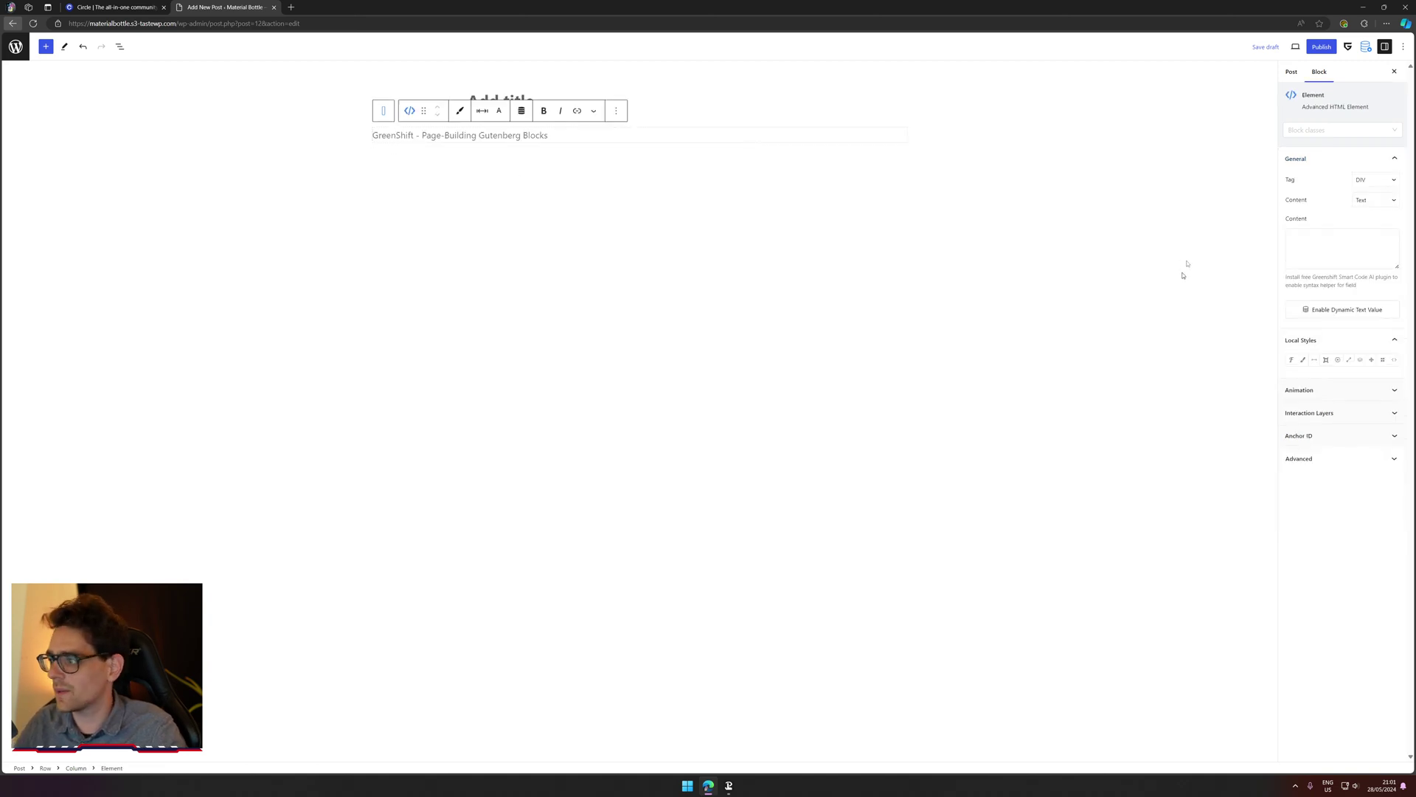
pyautogui.click(1378, 181)
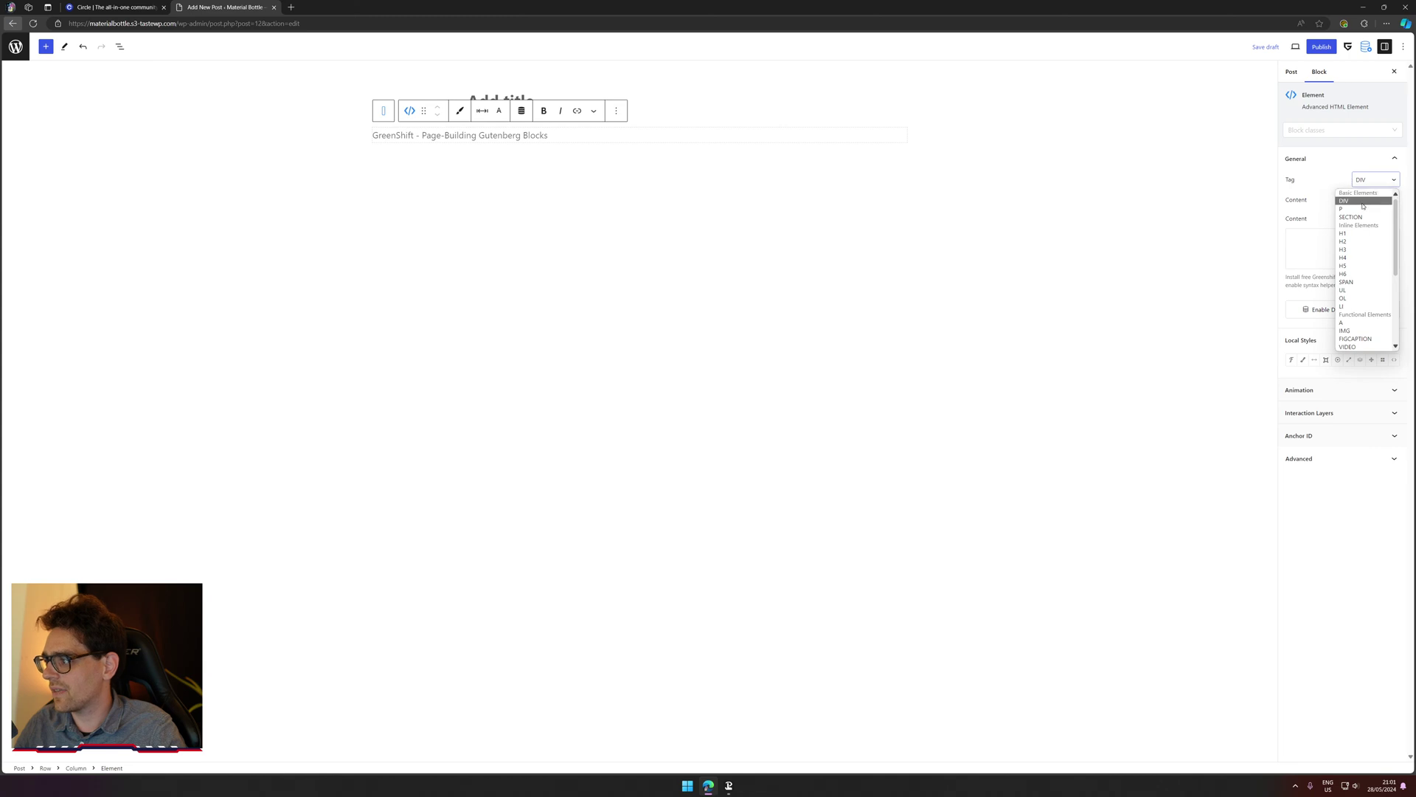
pyautogui.click(1367, 242)
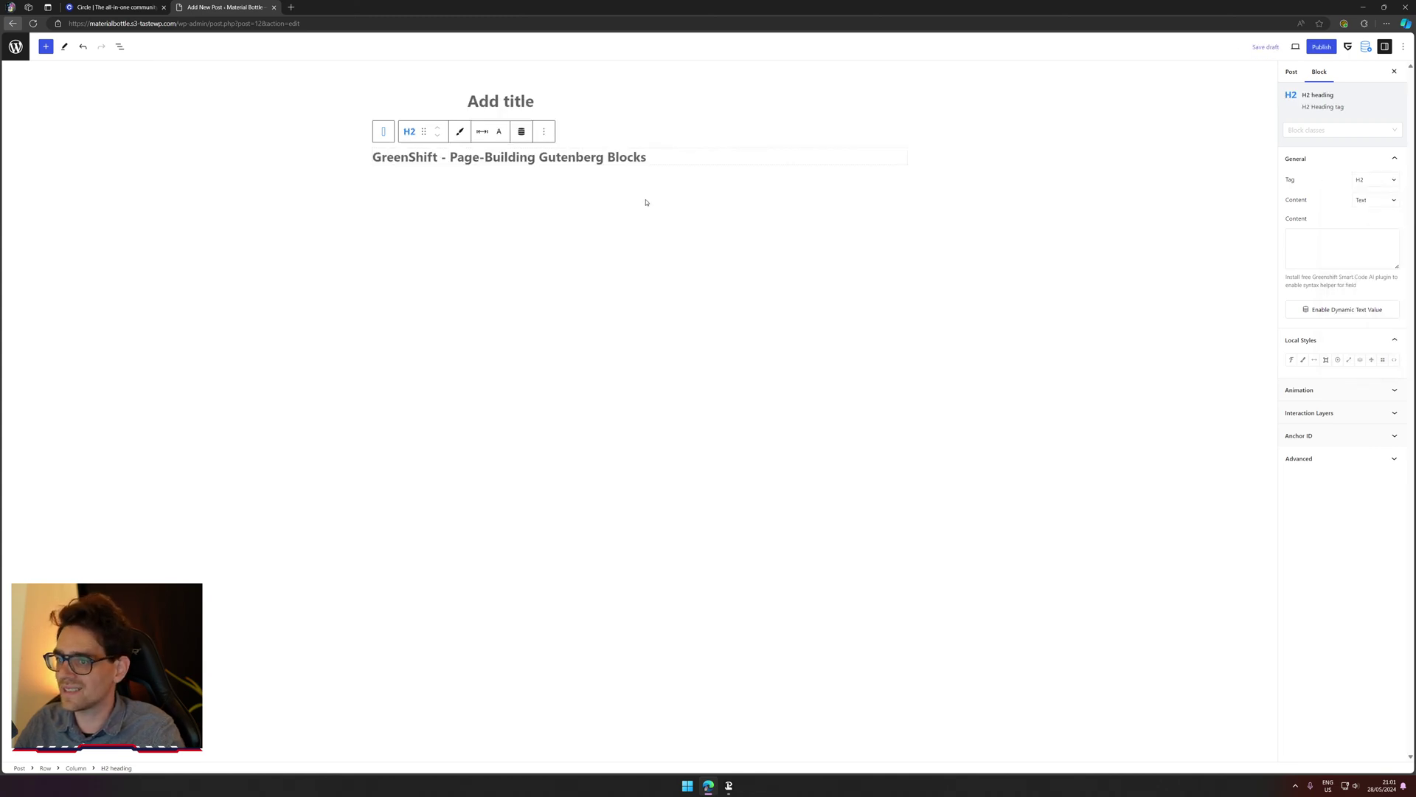
# Step: Search the web for "html elements" in a new browser tab and open the W3Schools HTML Elements page
pyautogui.click(292, 7)
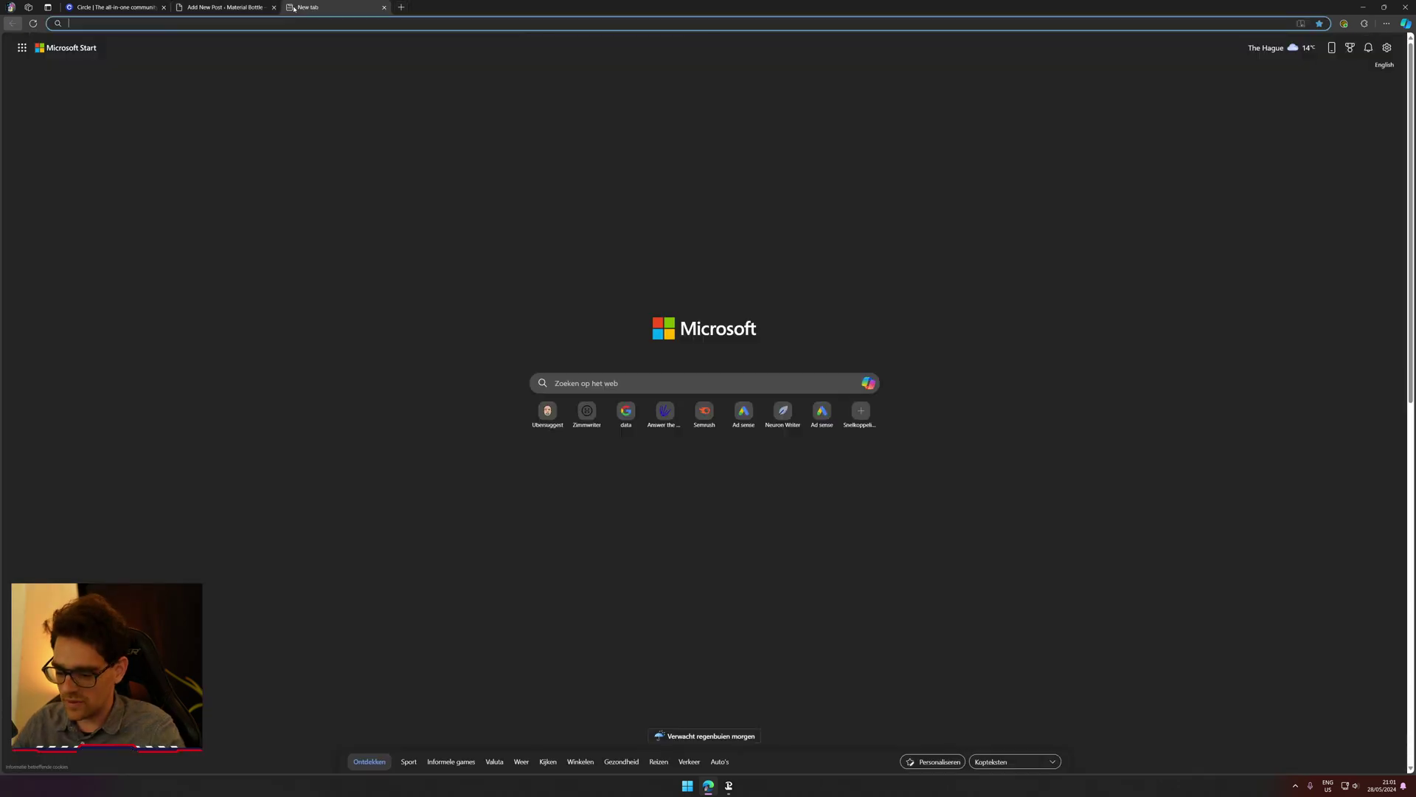
pyautogui.write('html elements')
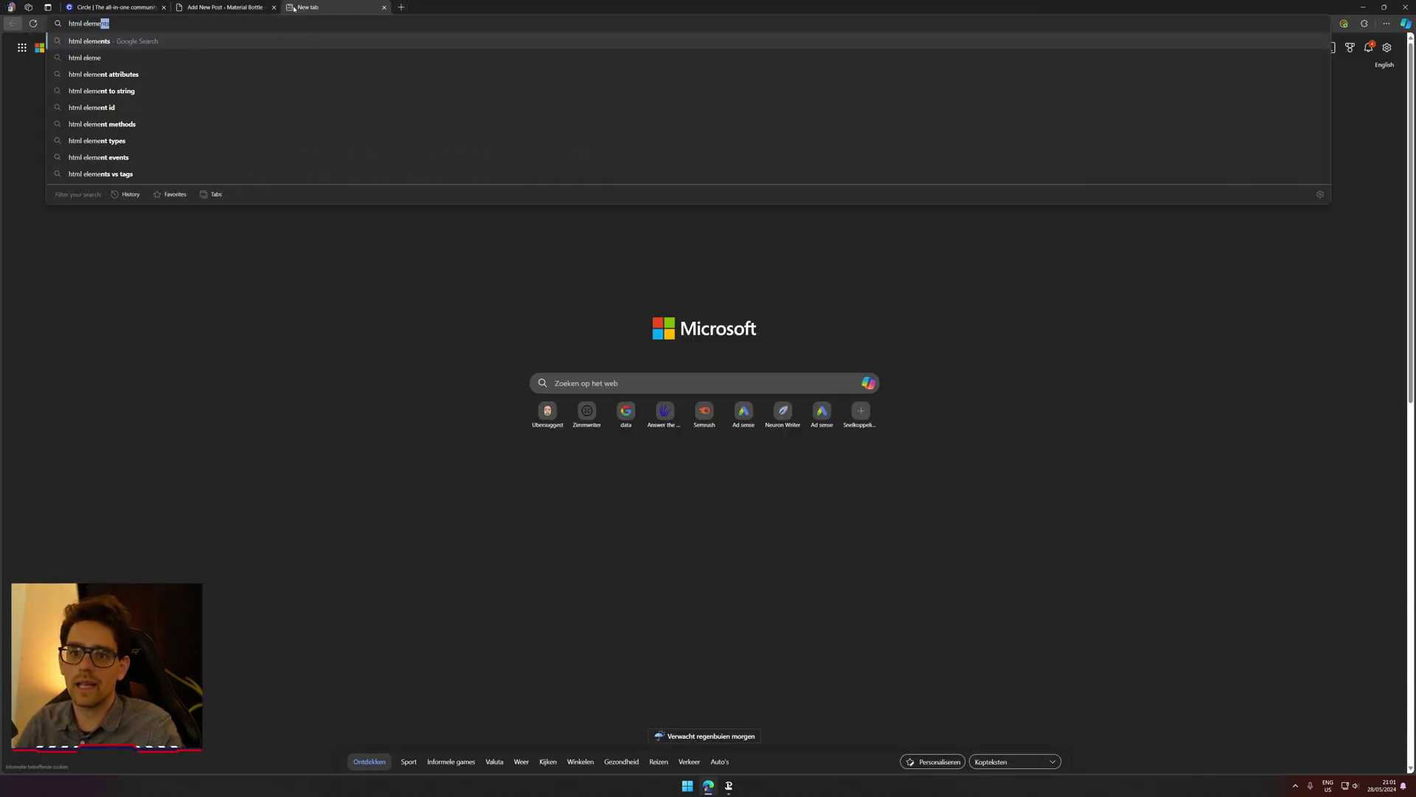
pyautogui.press('Return')
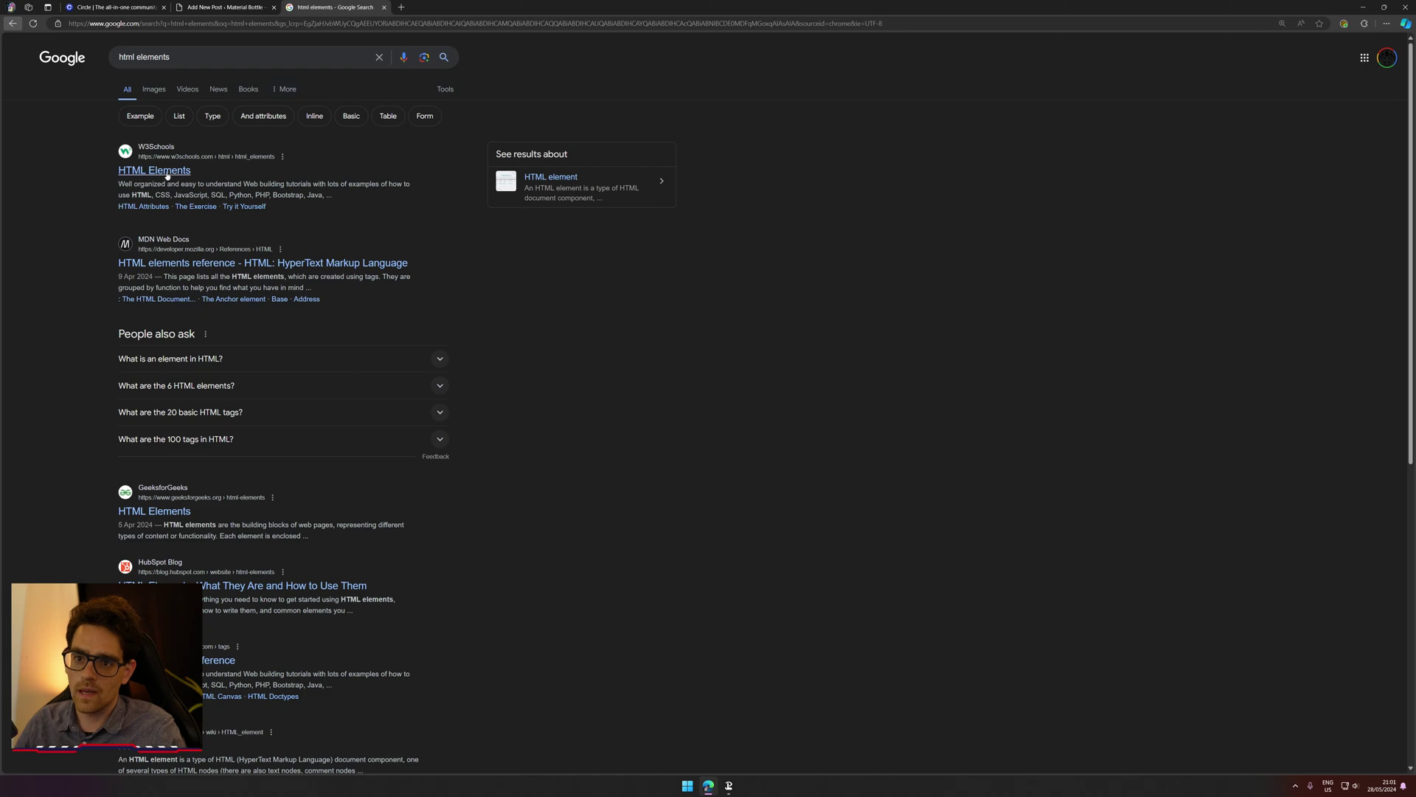
pyautogui.click(154, 170)
# Step: Examine the W3Schools examples of heading, paragraph and body tags and how HTML elements are nested
pyautogui.scroll(-1, 424, 301)
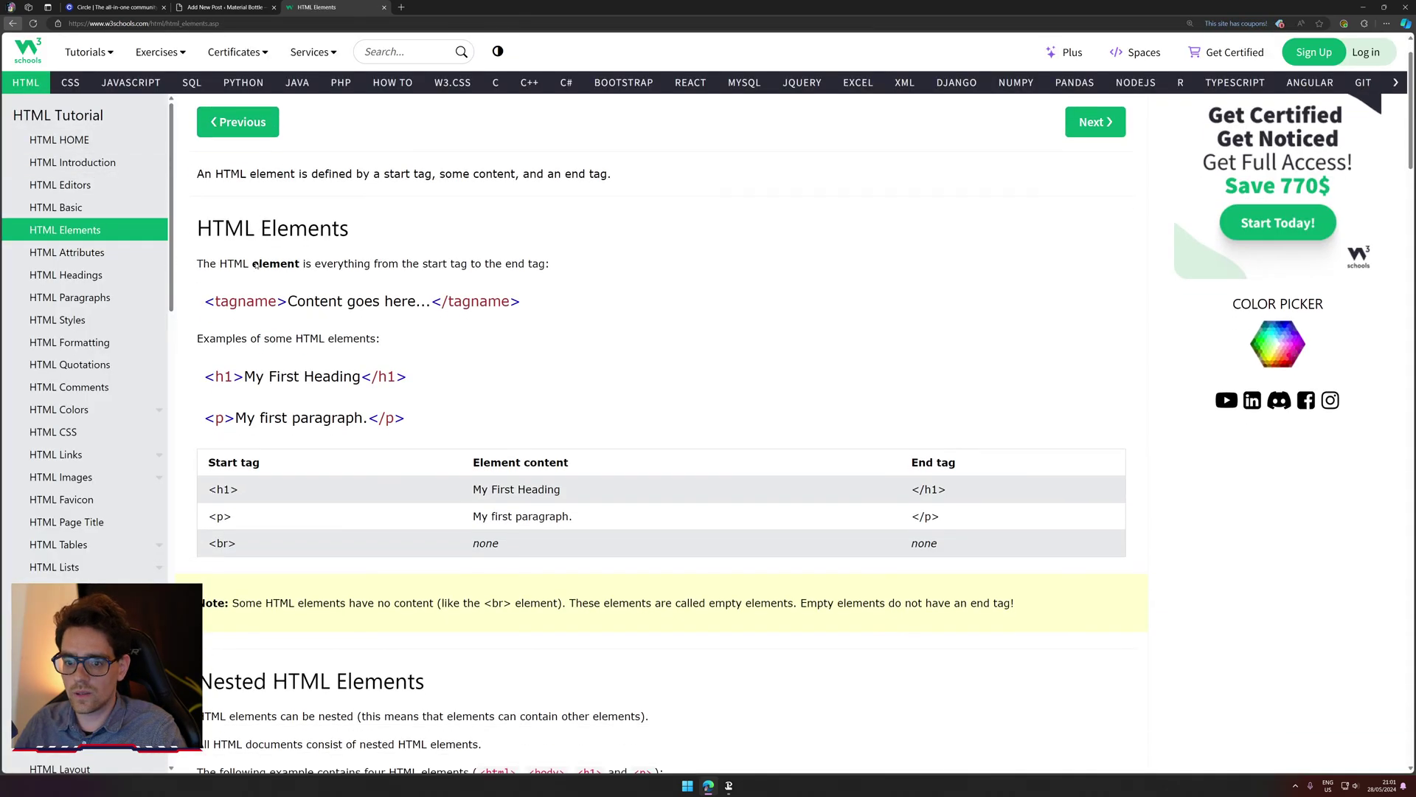
pyautogui.moveTo(203, 341); pyautogui.dragTo(245, 341)
pyautogui.click(219, 341)
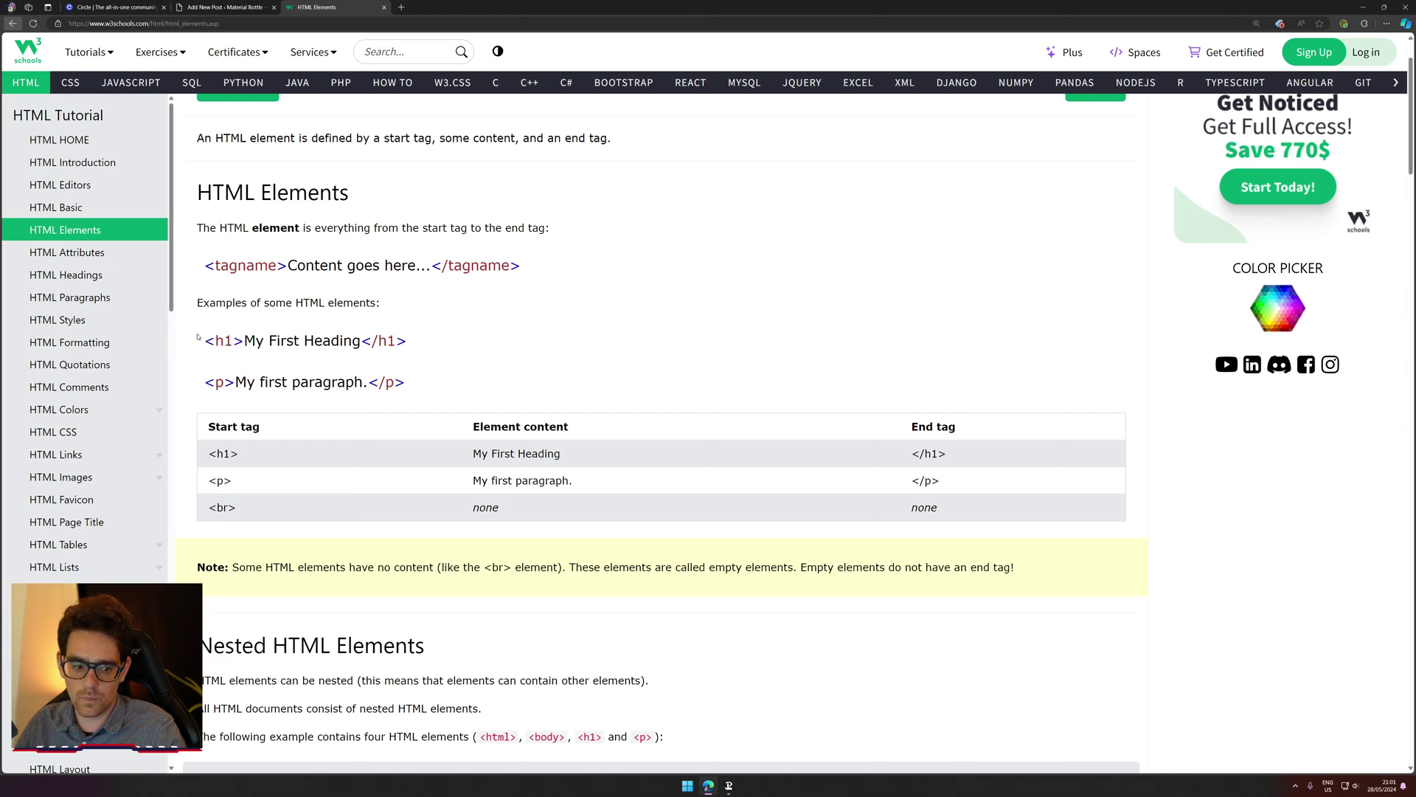
pyautogui.moveTo(215, 341); pyautogui.dragTo(381, 340)
pyautogui.click(219, 341)
pyautogui.click(223, 359)
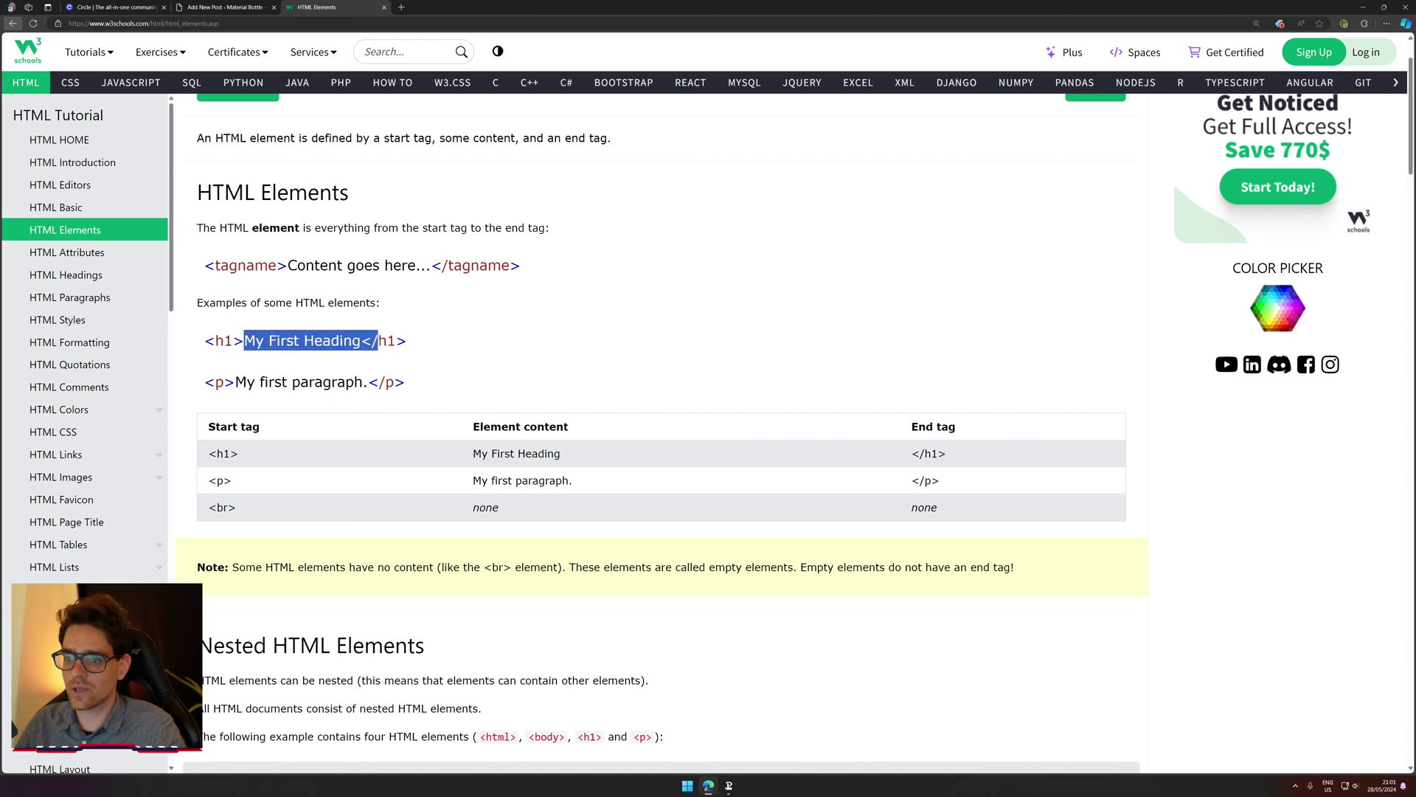
pyautogui.scroll(-4, 720, 357)
pyautogui.scroll(-2, 719, 362)
pyautogui.scroll(2, 589, 395)
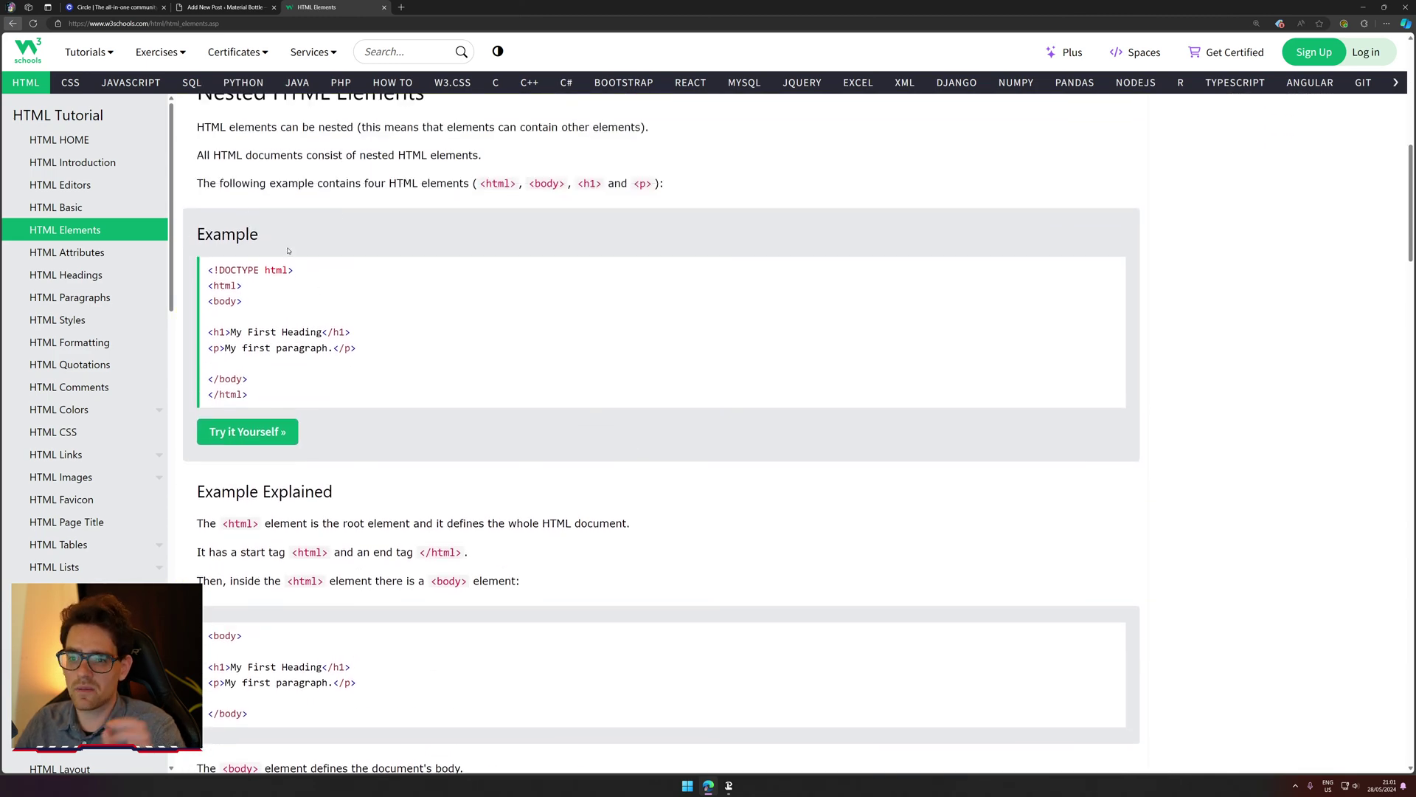
pyautogui.moveTo(225, 332); pyautogui.dragTo(209, 332)
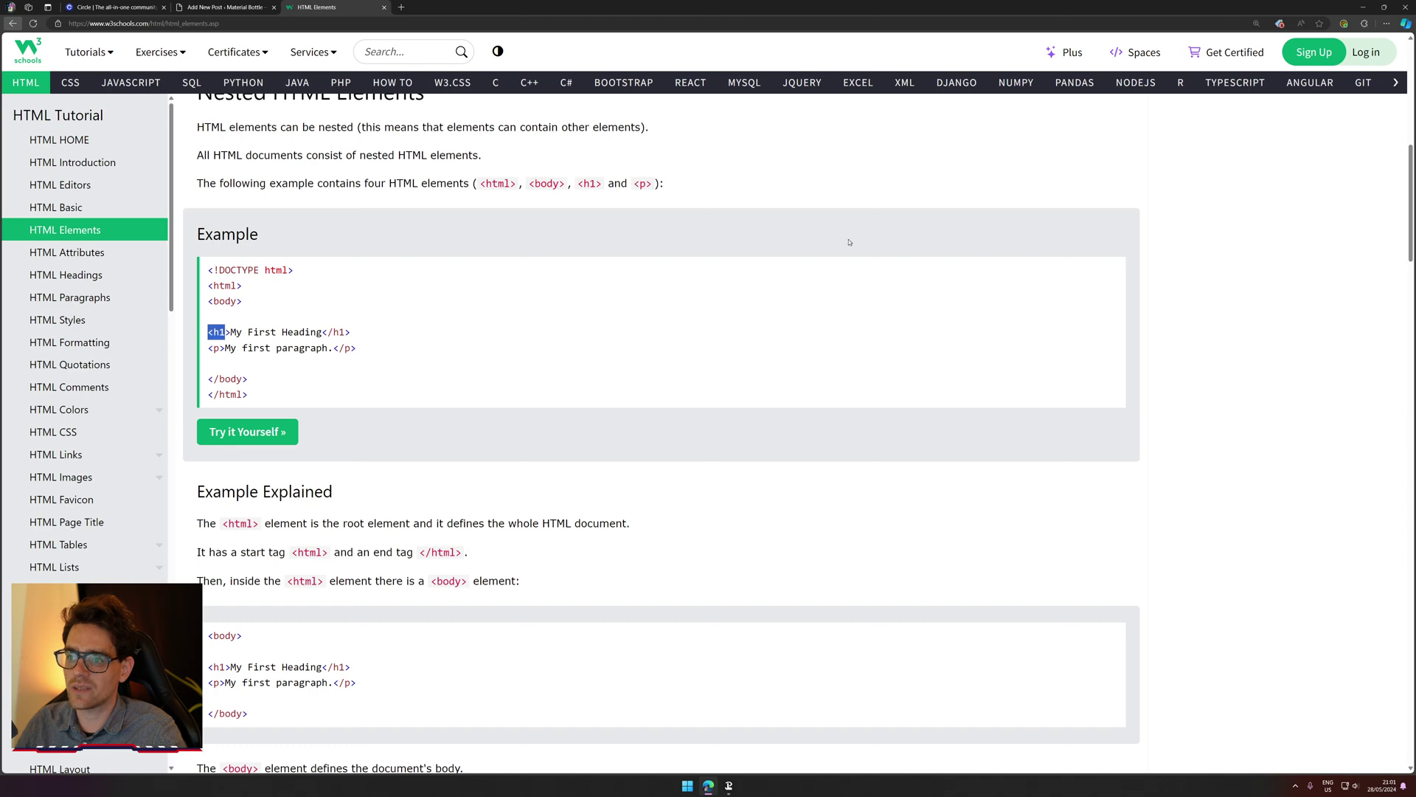
pyautogui.moveTo(534, 183); pyautogui.dragTo(584, 183)
pyautogui.click(585, 357)
pyautogui.scroll(-4, 654, 405)
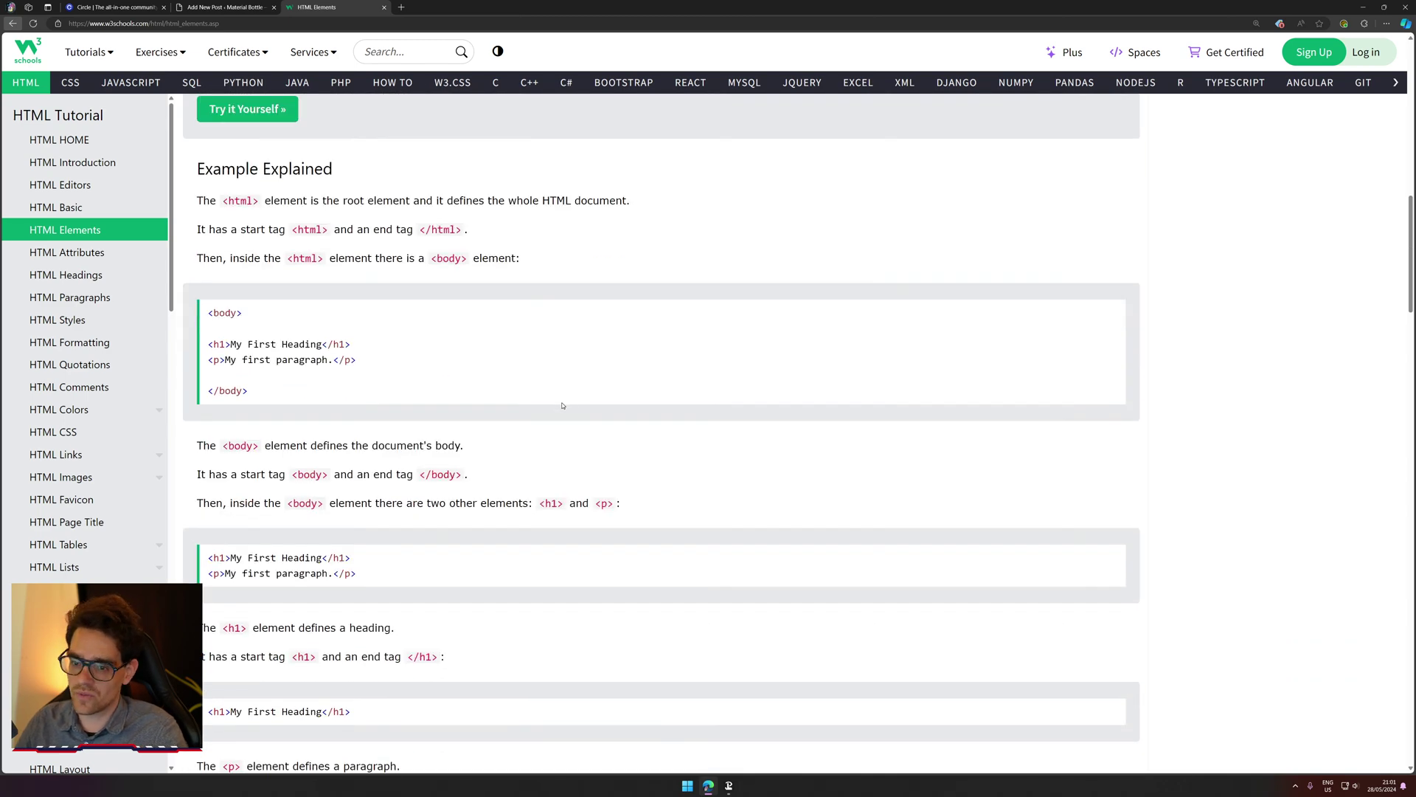
pyautogui.scroll(-4, 547, 405)
pyautogui.scroll(-15, 546, 405)
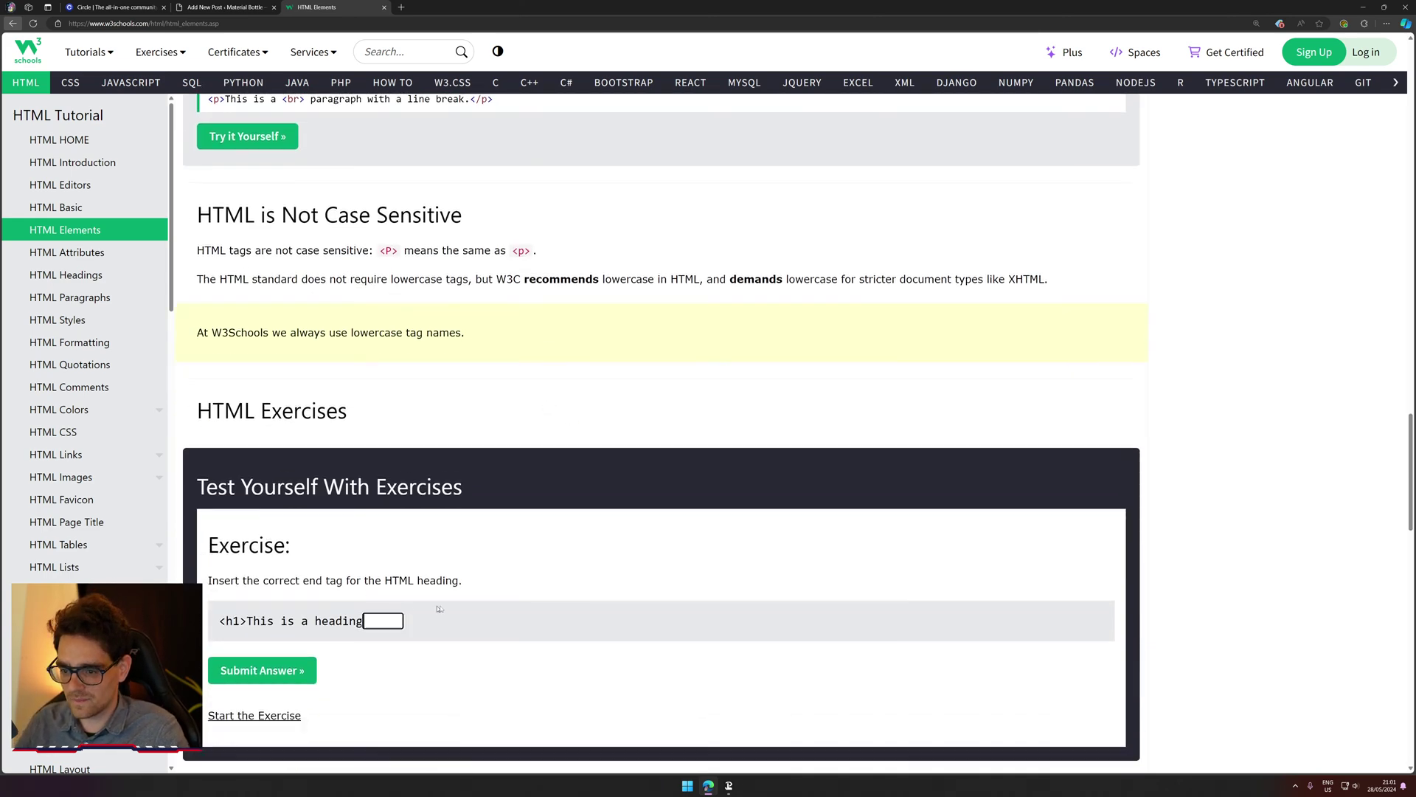
# Step: Review the HTML Tag Reference section on the W3Schools page and close its tab
pyautogui.scroll(-8, 528, 547)
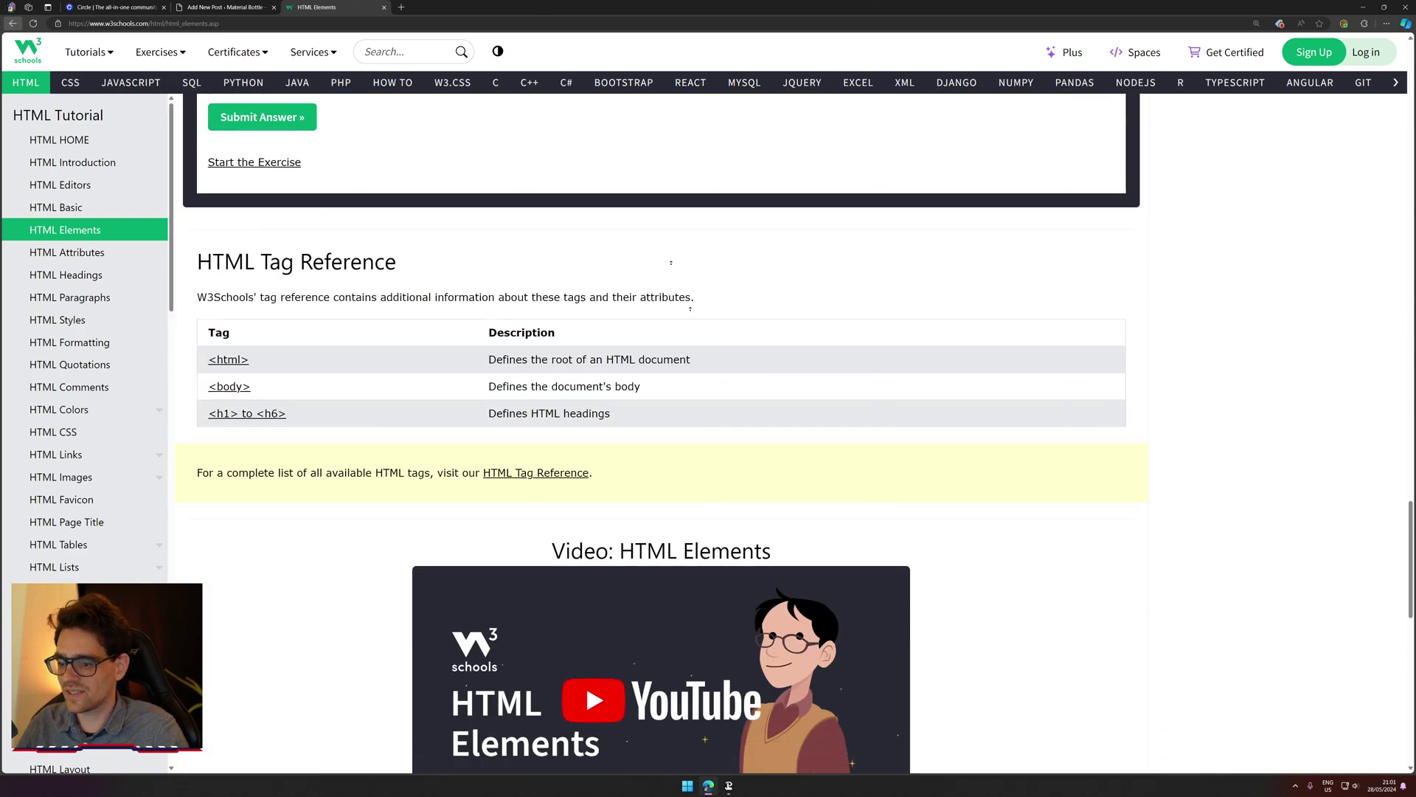
pyautogui.scroll(20, 729, 326)
pyautogui.click(384, 7)
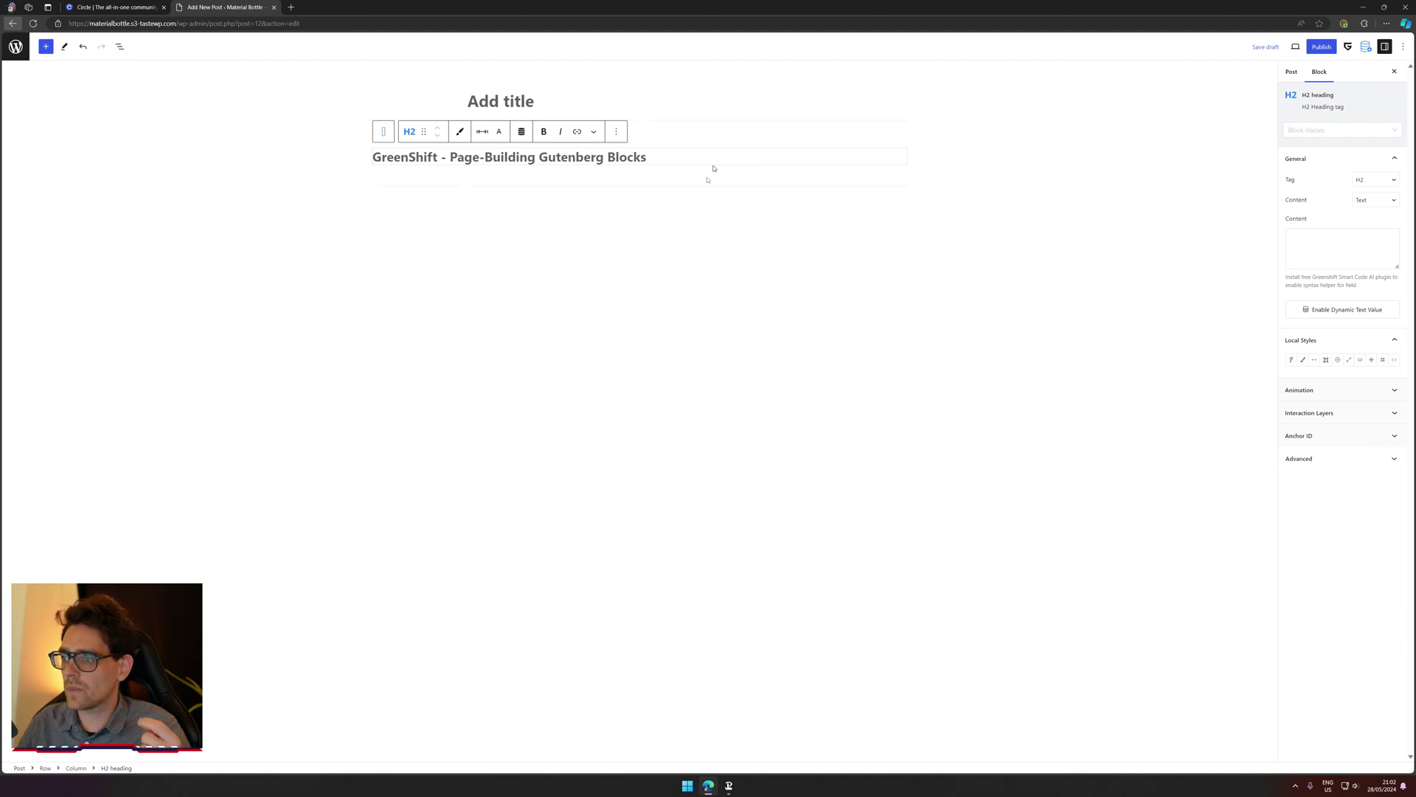
# Step: Open the WordPress dashboard in a new tab and go to Greenshift's Interface settings
pyautogui.middleClick(16, 46)
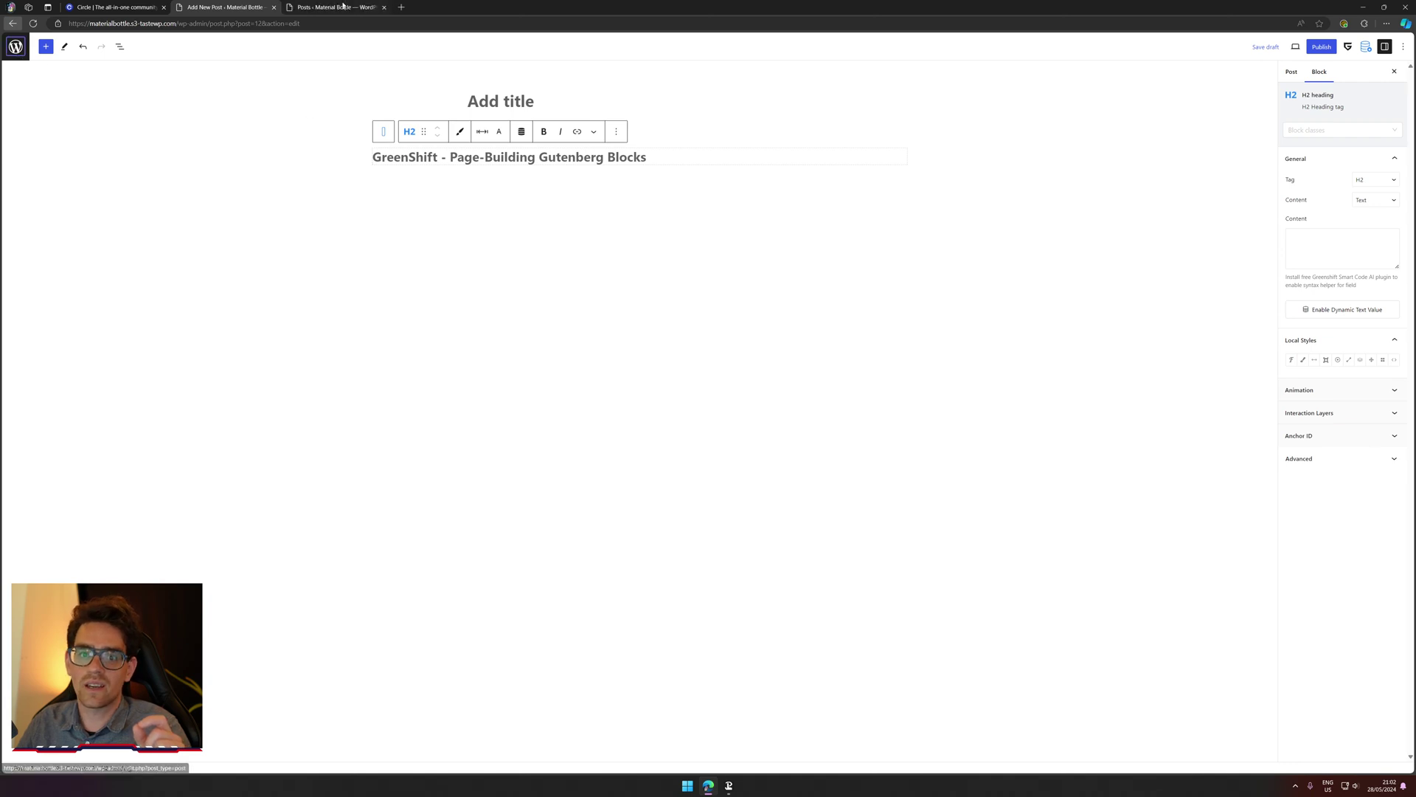
pyautogui.click(335, 7)
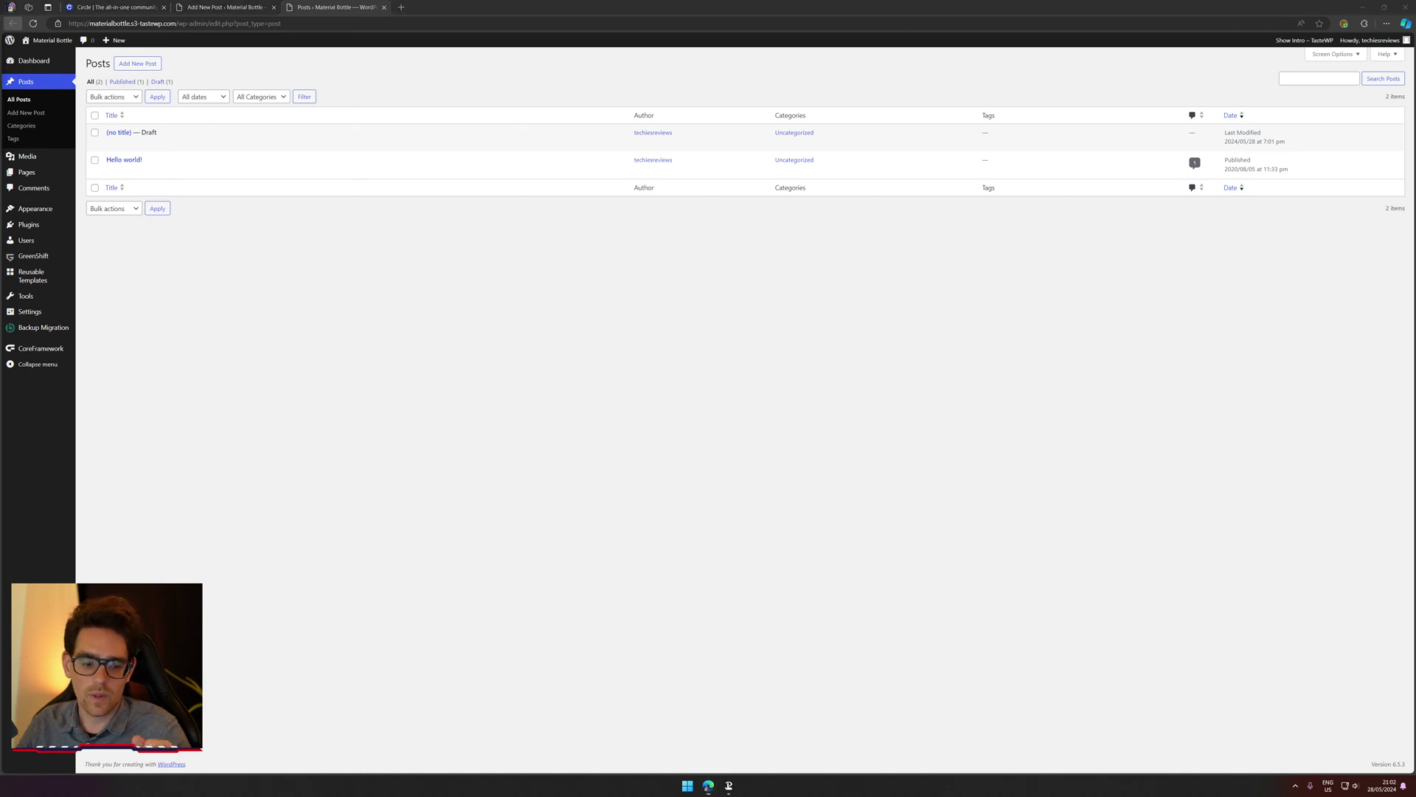
pyautogui.press('XF86AudioLowerVolume')
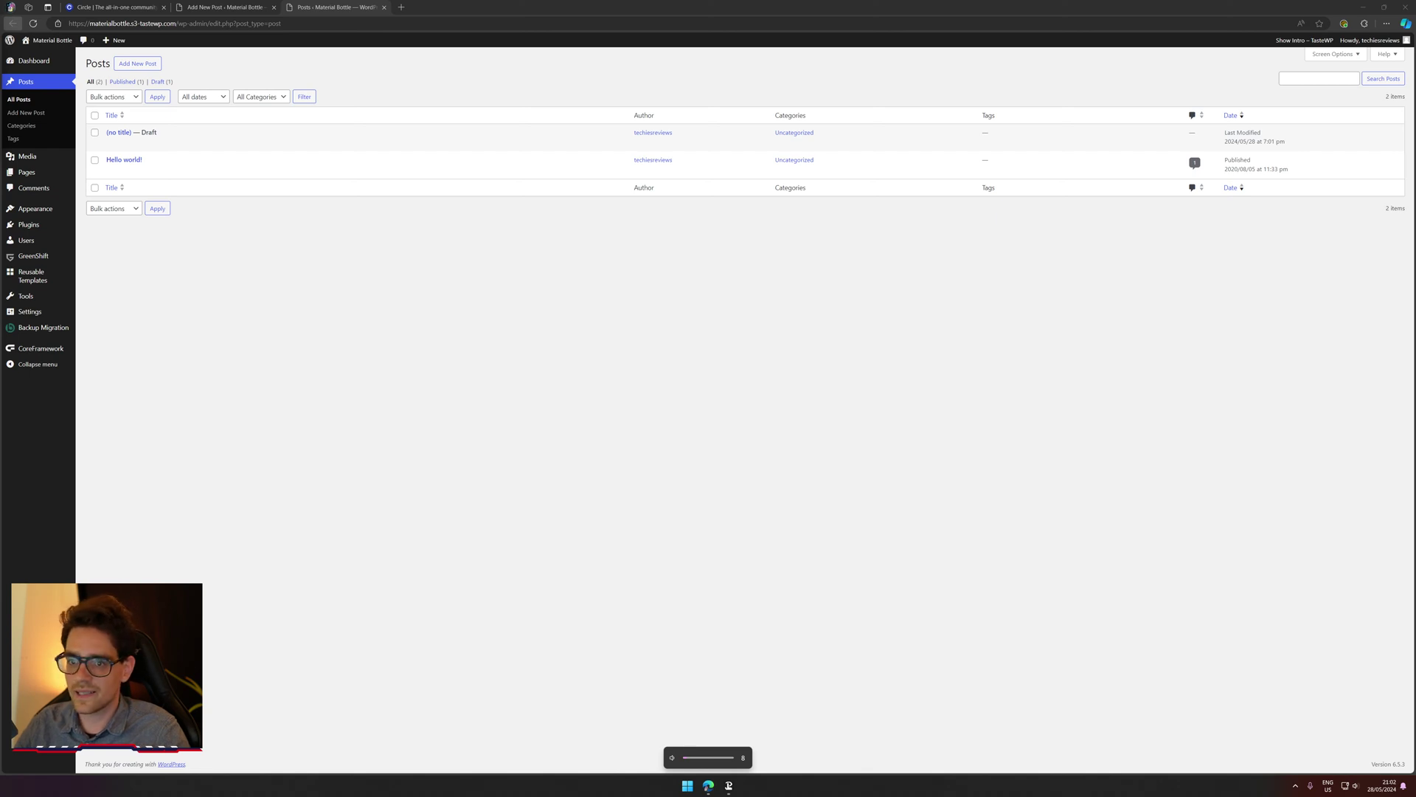
pyautogui.hotkey('ctrl', 'shift', 'Tab')
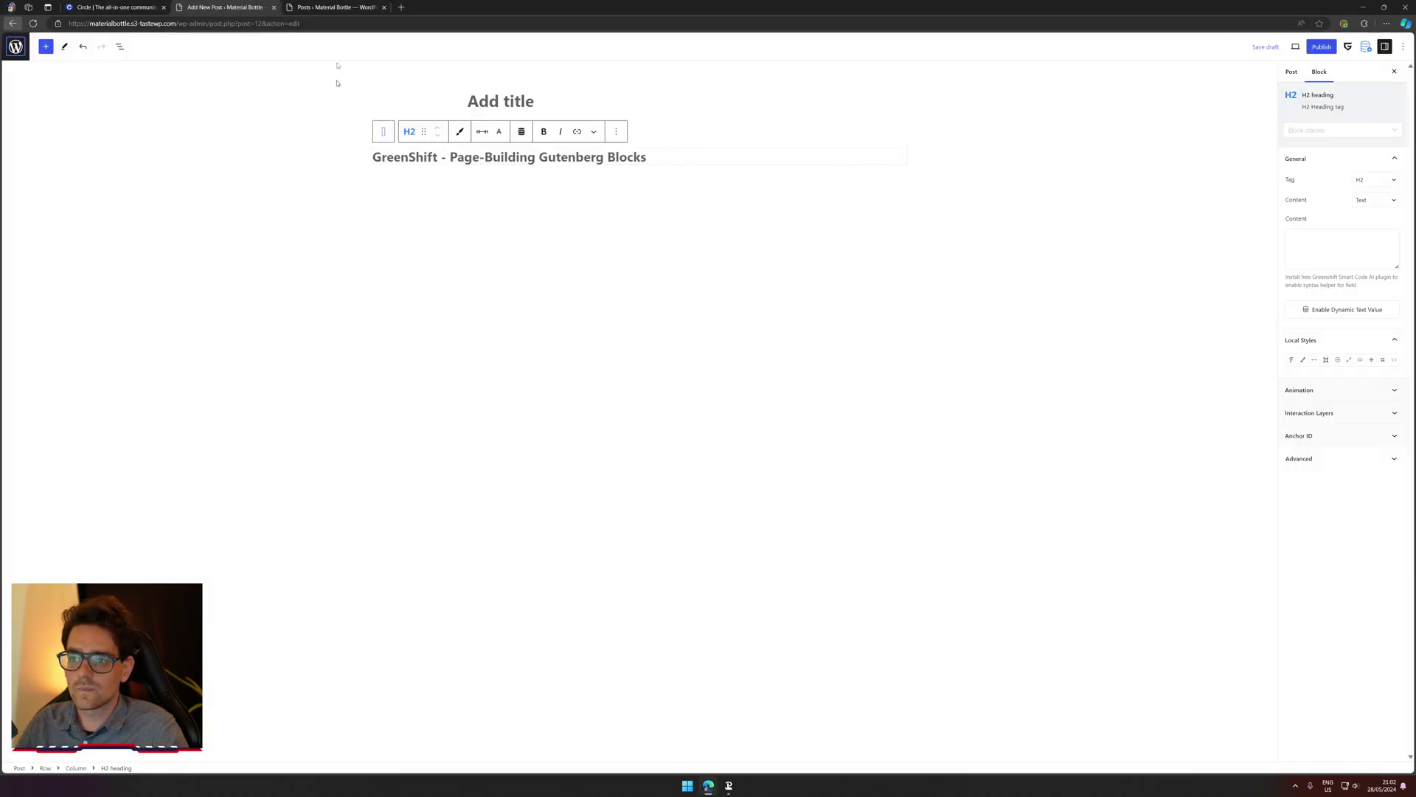
pyautogui.hotkey('ctrl', 'Tab')
pyautogui.moveTo(74, 258)
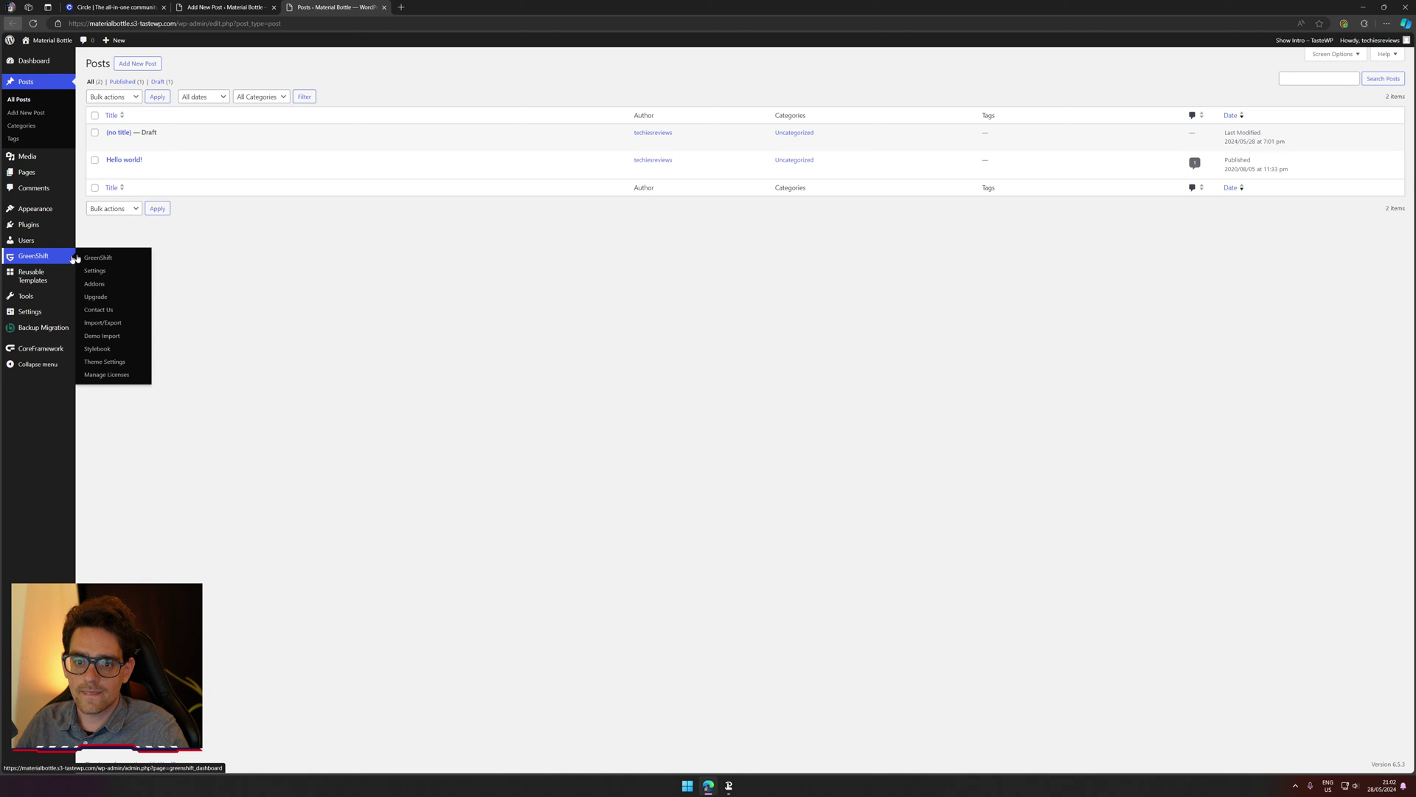
pyautogui.click(126, 276)
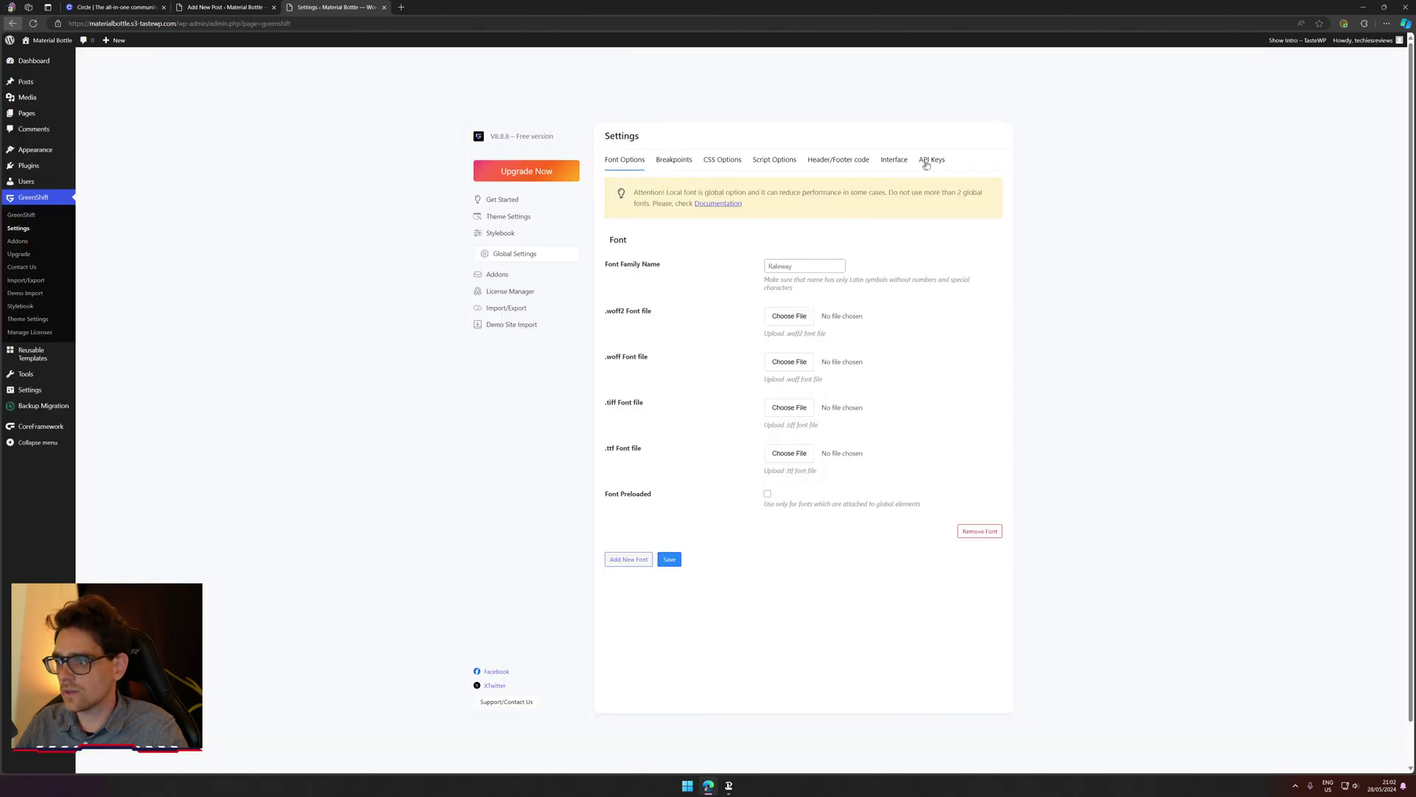
pyautogui.click(894, 160)
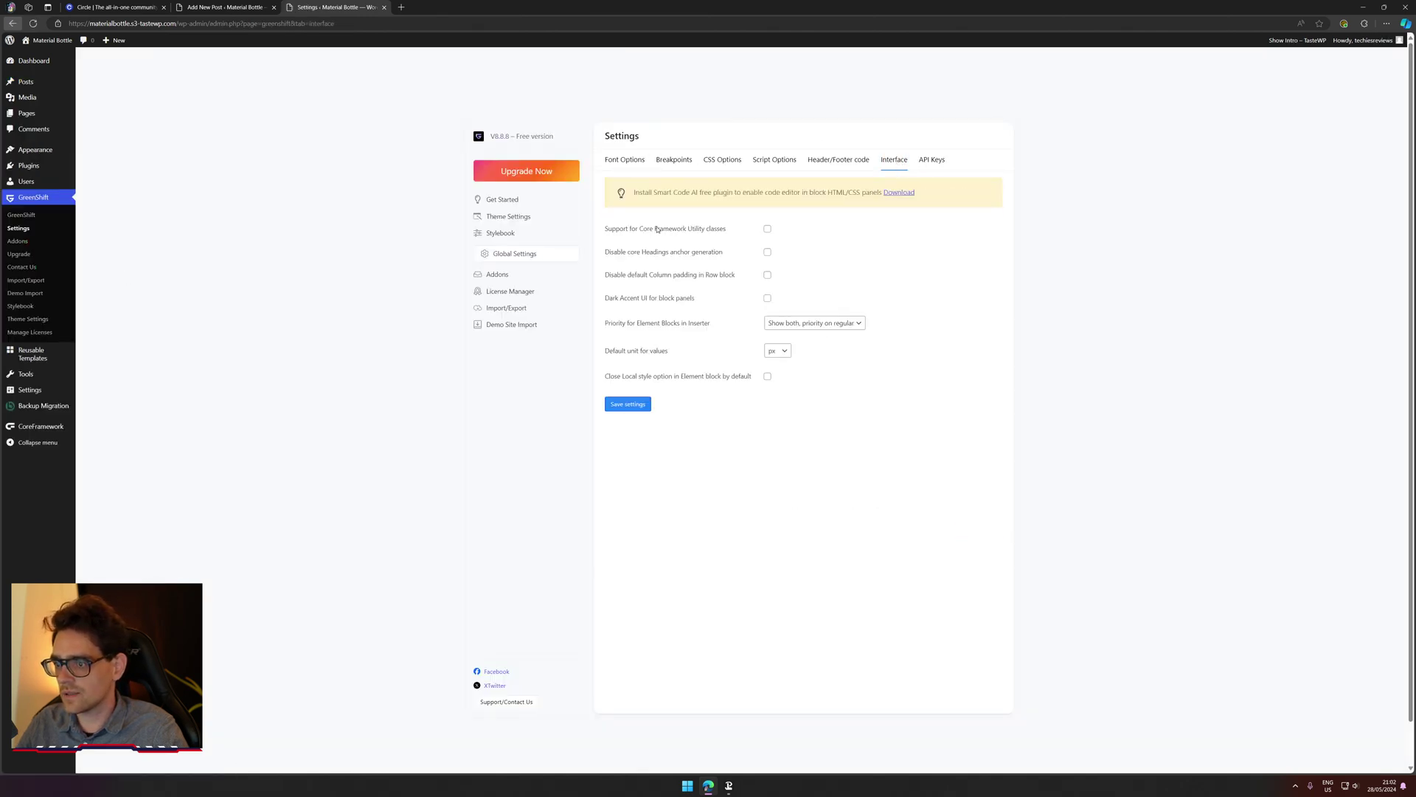
# Step: Enable support for Core Framework utility classes, set the default unit for values to rem, and save the settings
pyautogui.click(767, 229)
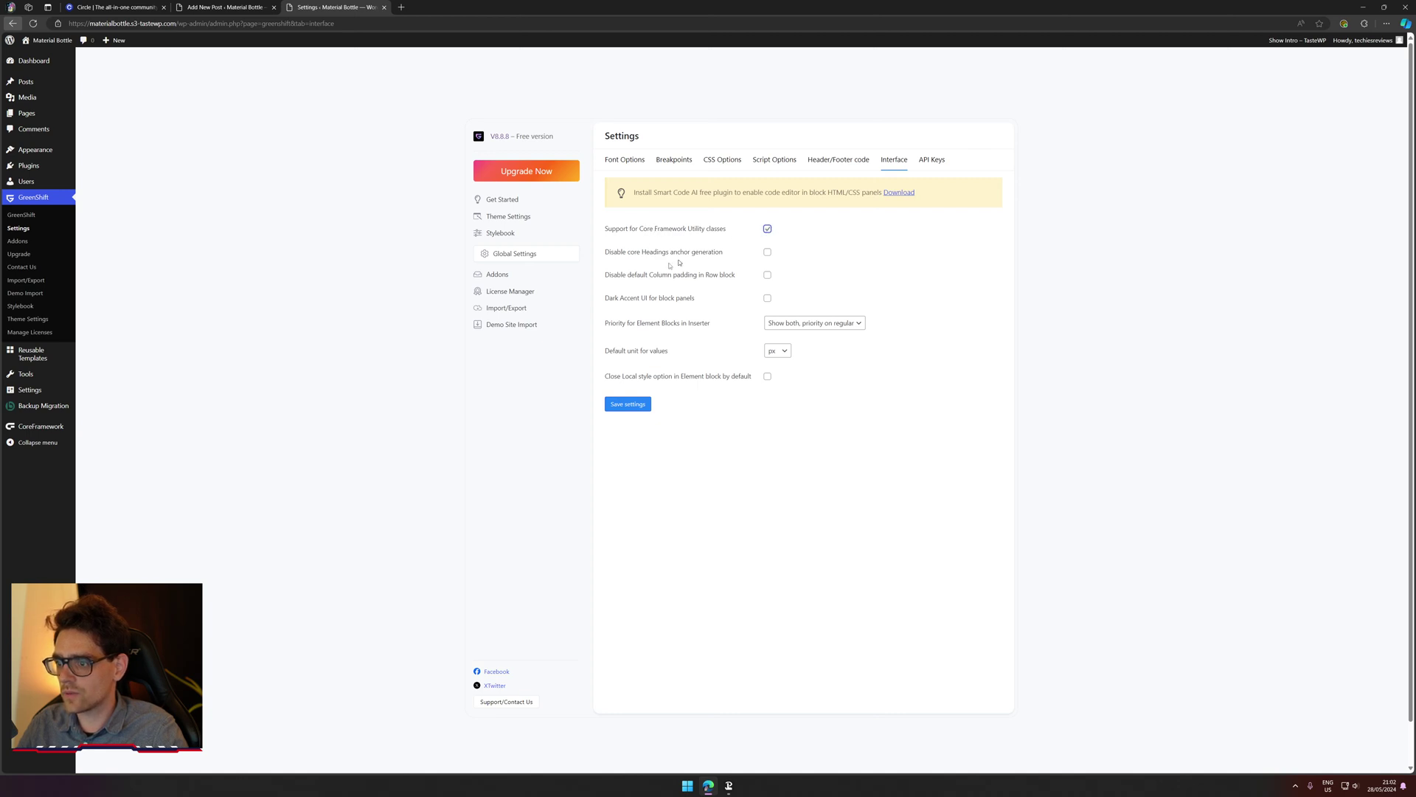
pyautogui.click(777, 351)
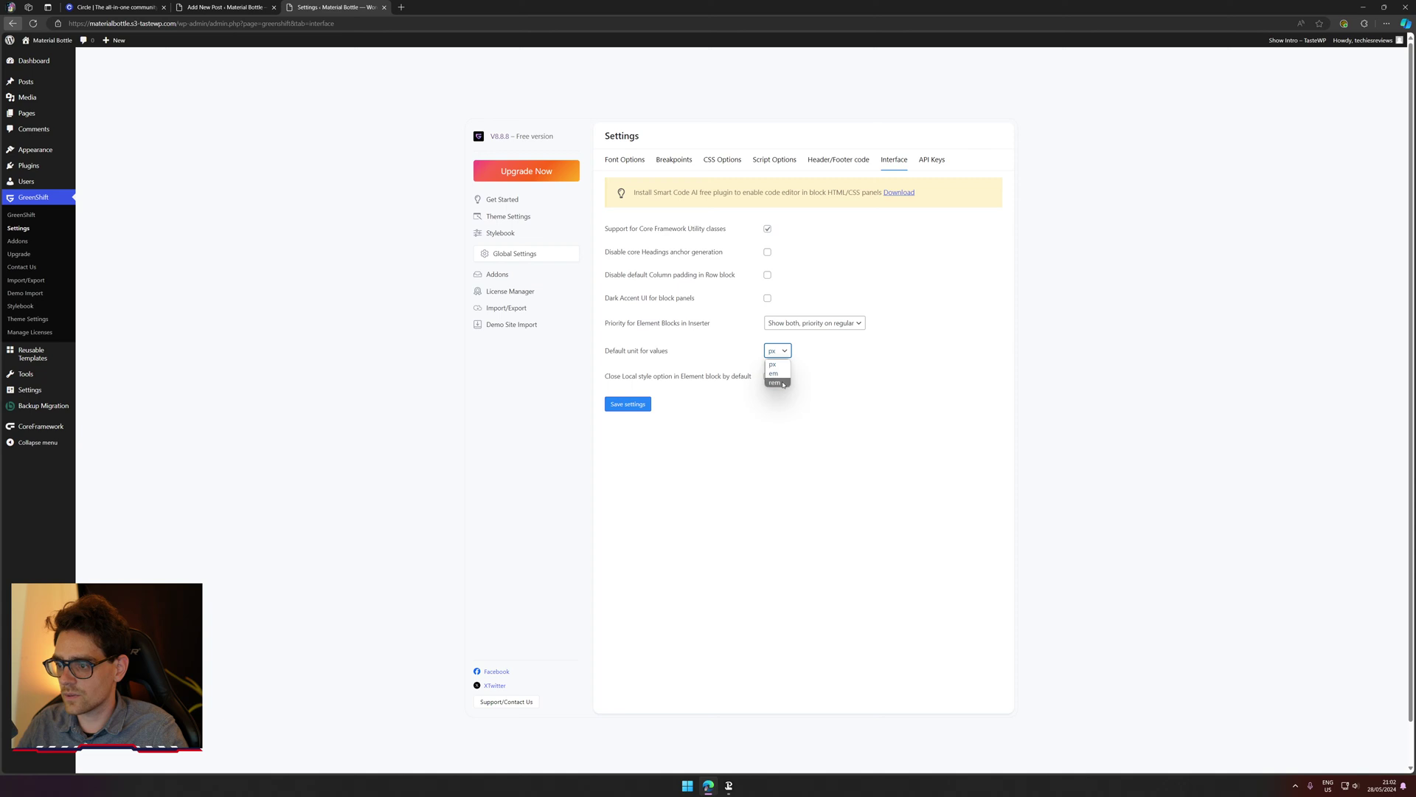
pyautogui.click(773, 377)
pyautogui.click(628, 404)
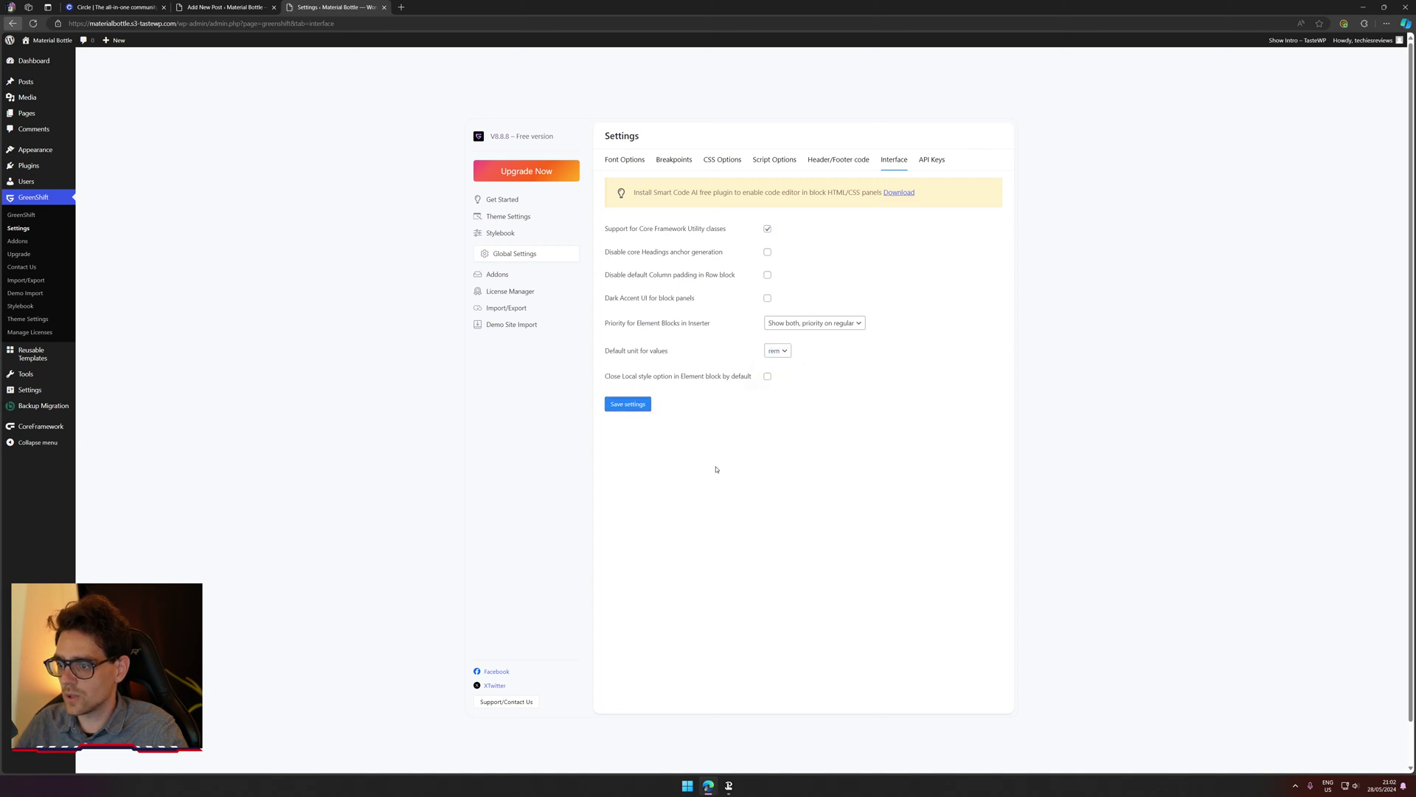
# Step: Set the priority for Element Blocks in the inserter to "Show only Element blocks" and save the settings
pyautogui.click(836, 323)
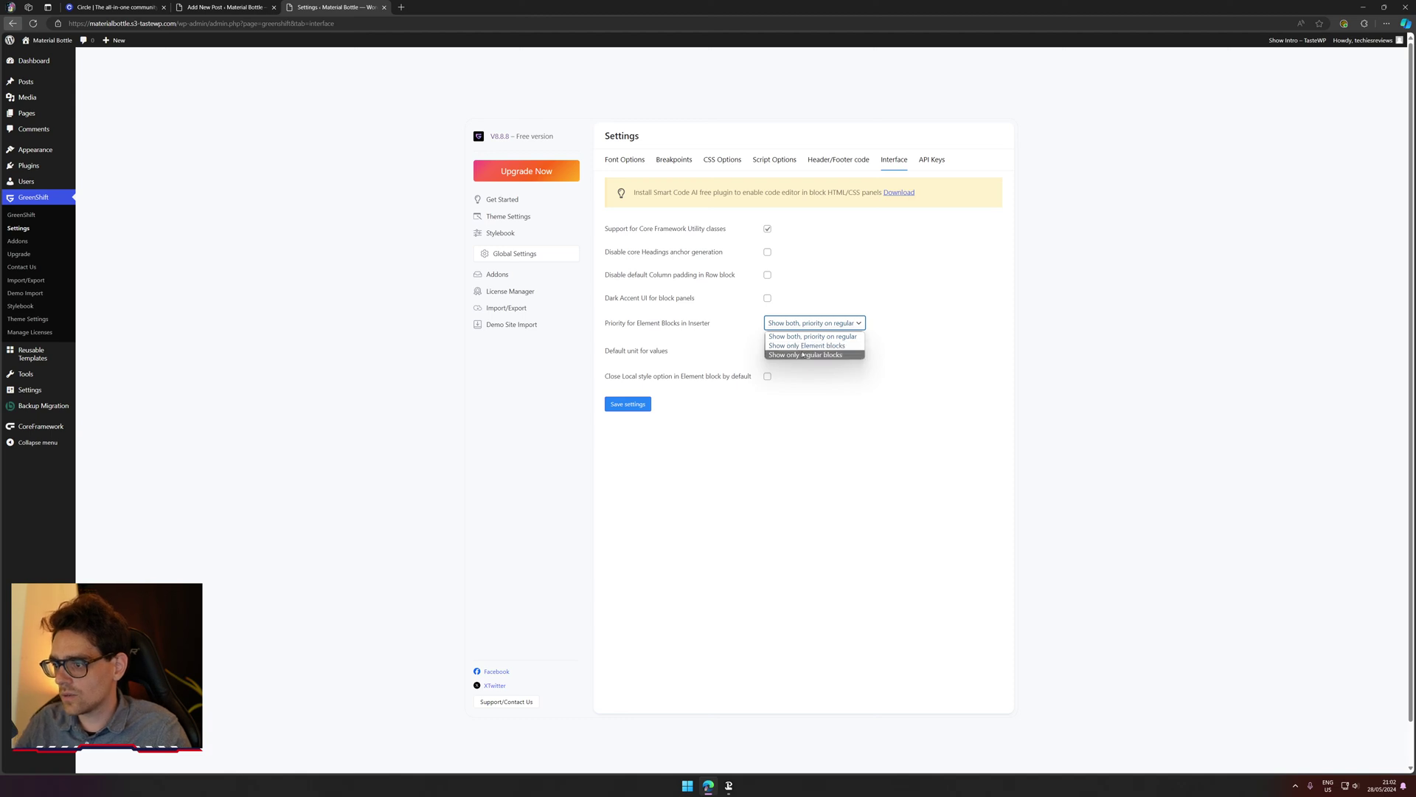
pyautogui.click(812, 346)
pyautogui.click(622, 405)
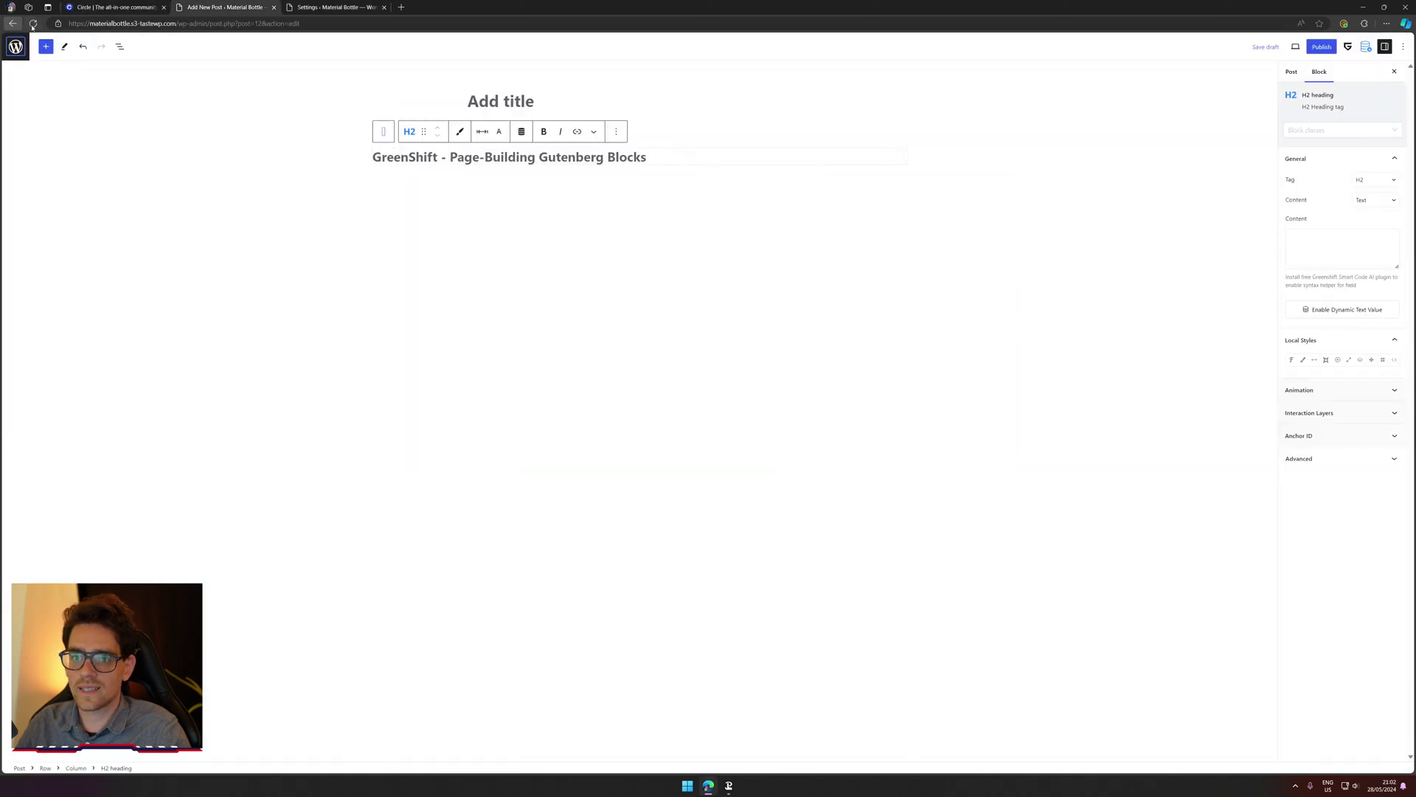
# Step: Reload the post editor and enlarge the page to 150%
pyautogui.click(32, 24)
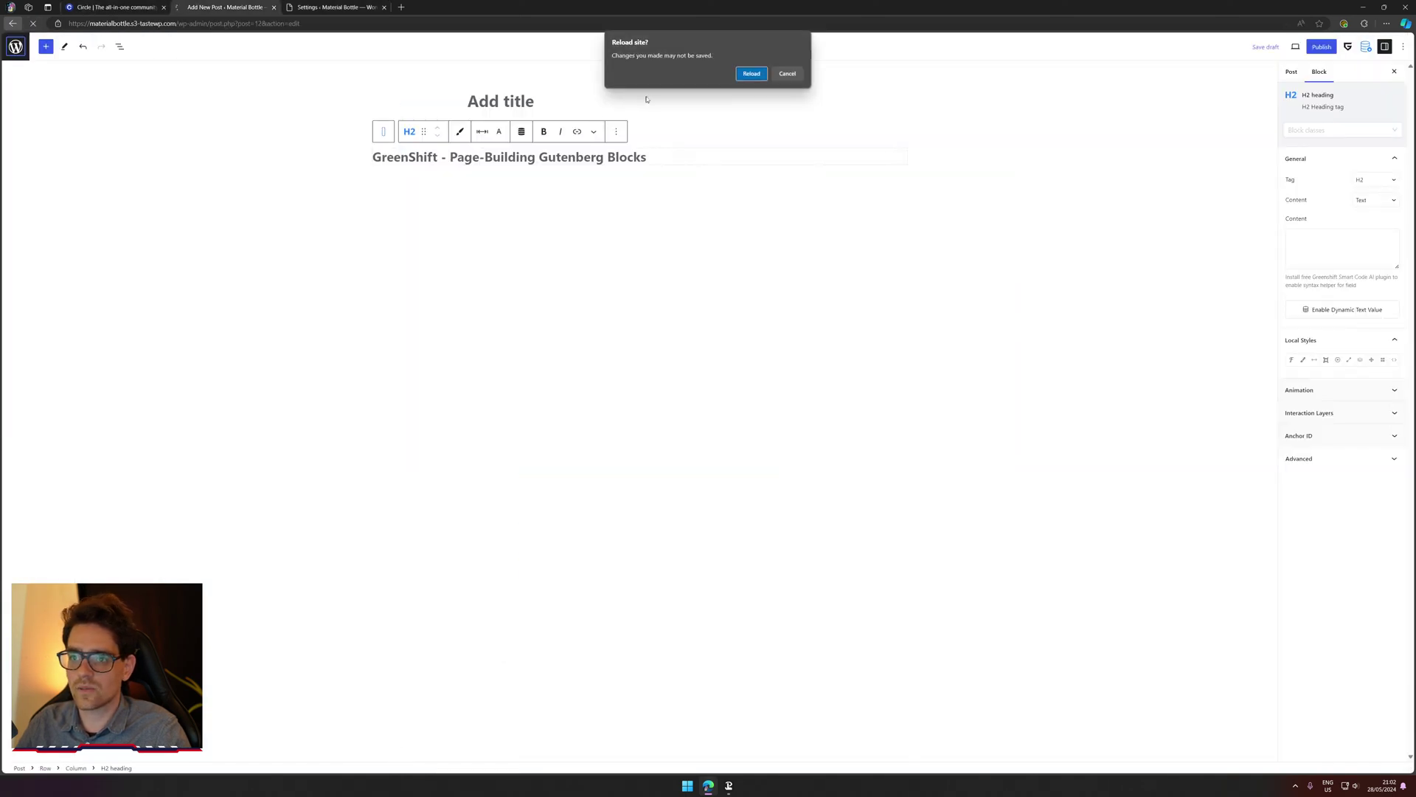
pyautogui.click(740, 75)
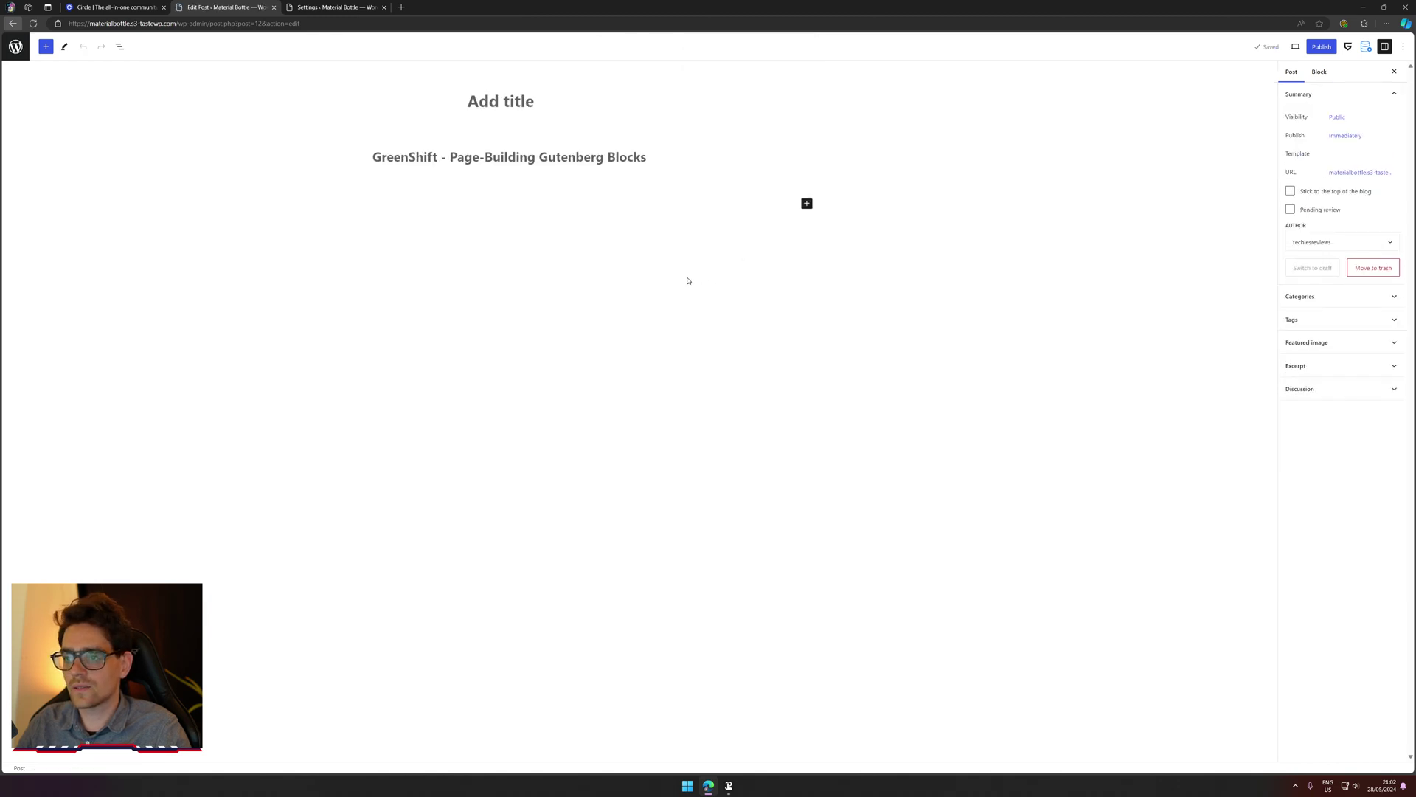
pyautogui.hotkey('ctrl', '+')
pyautogui.hotkey('ctrl', '+')
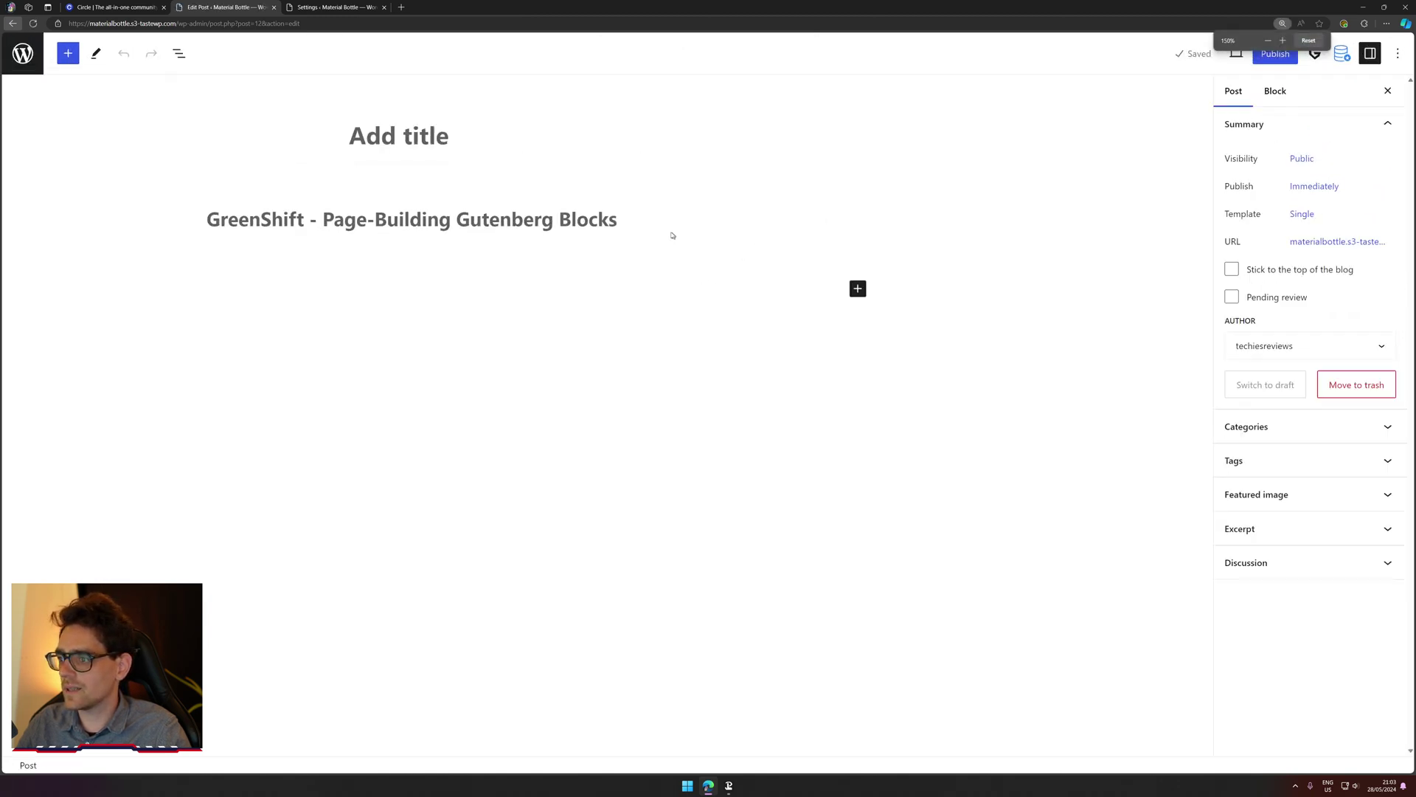
# Step: Add an empty block after the H2 heading and search its block list for "h2" and "heading"
pyautogui.click(657, 216)
pyautogui.click(571, 181)
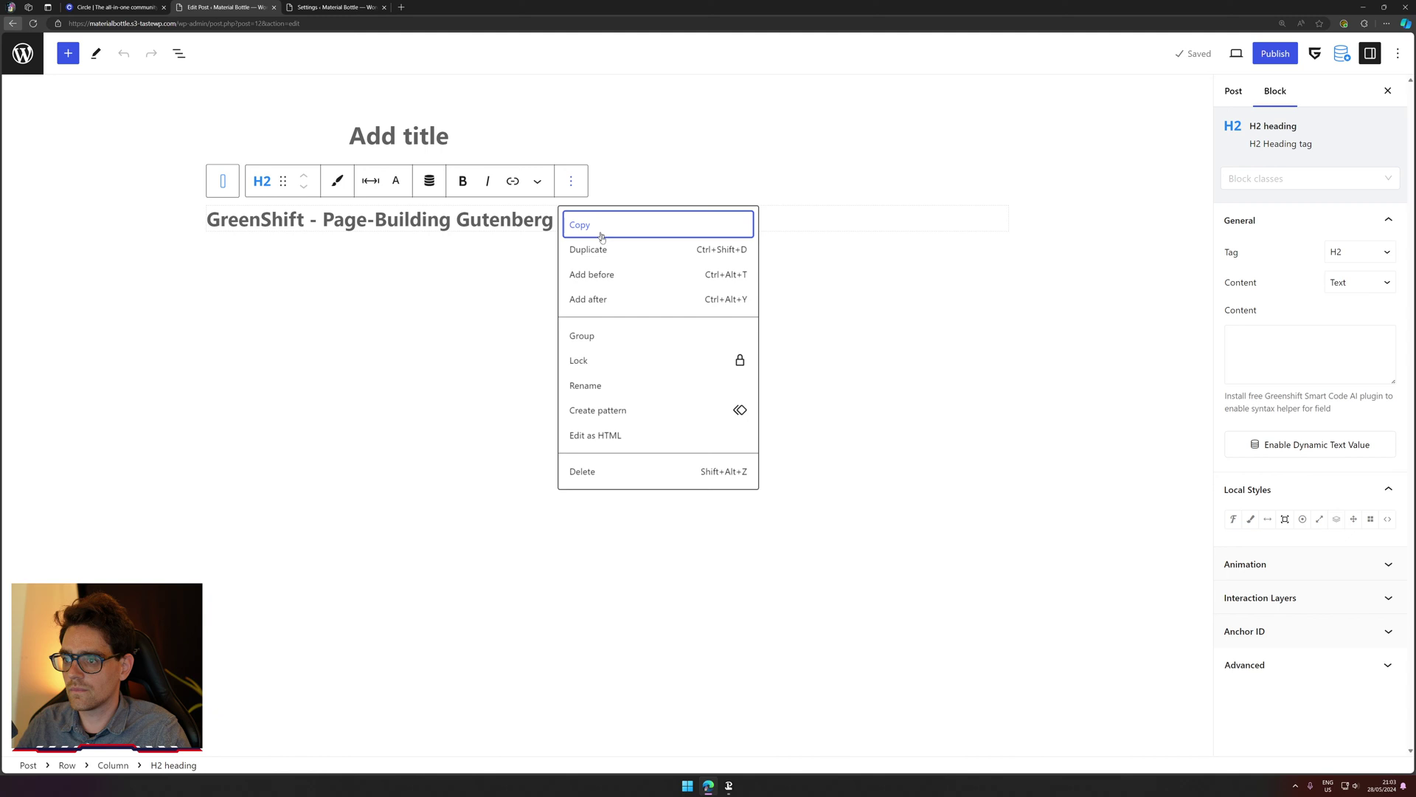
pyautogui.click(607, 300)
pyautogui.write('/')
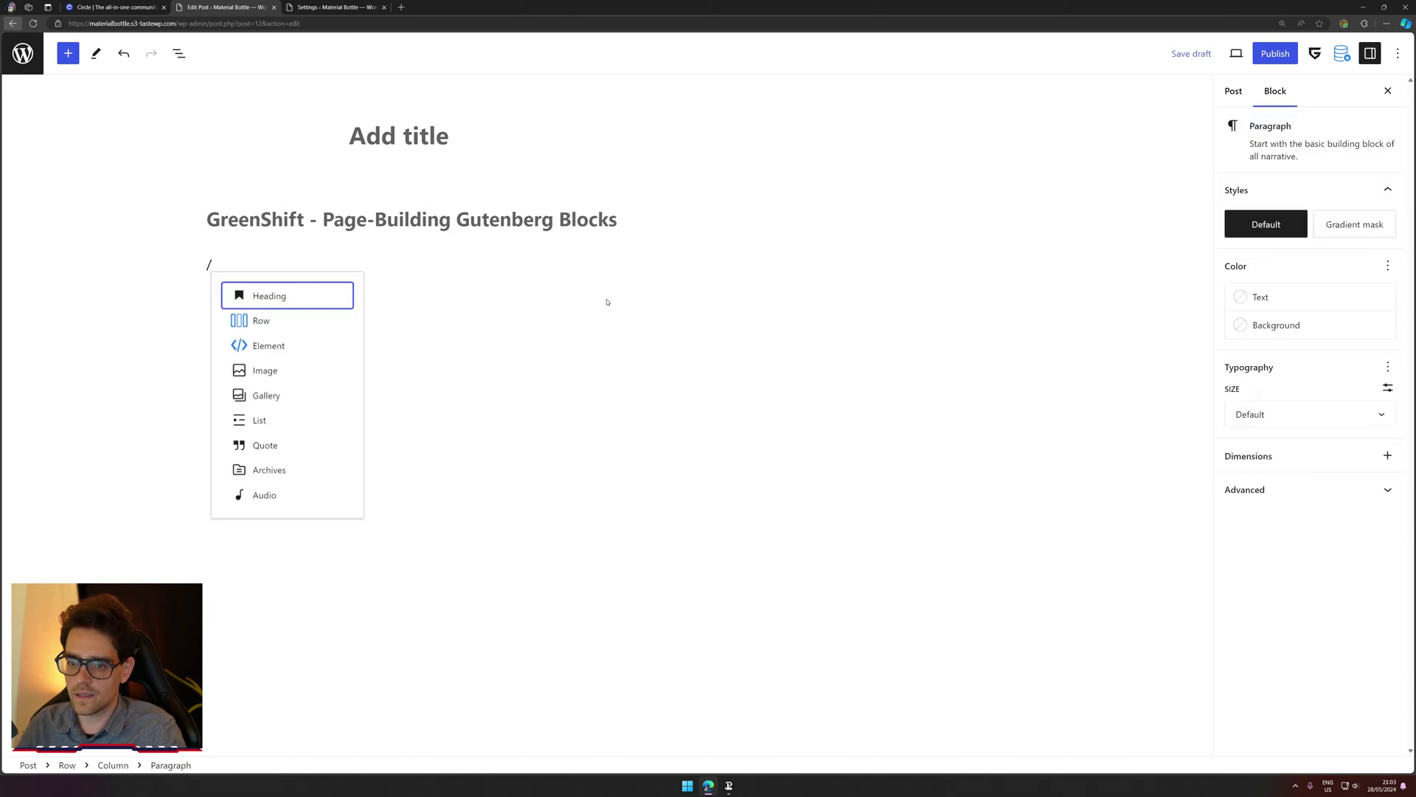
pyautogui.write('h2')
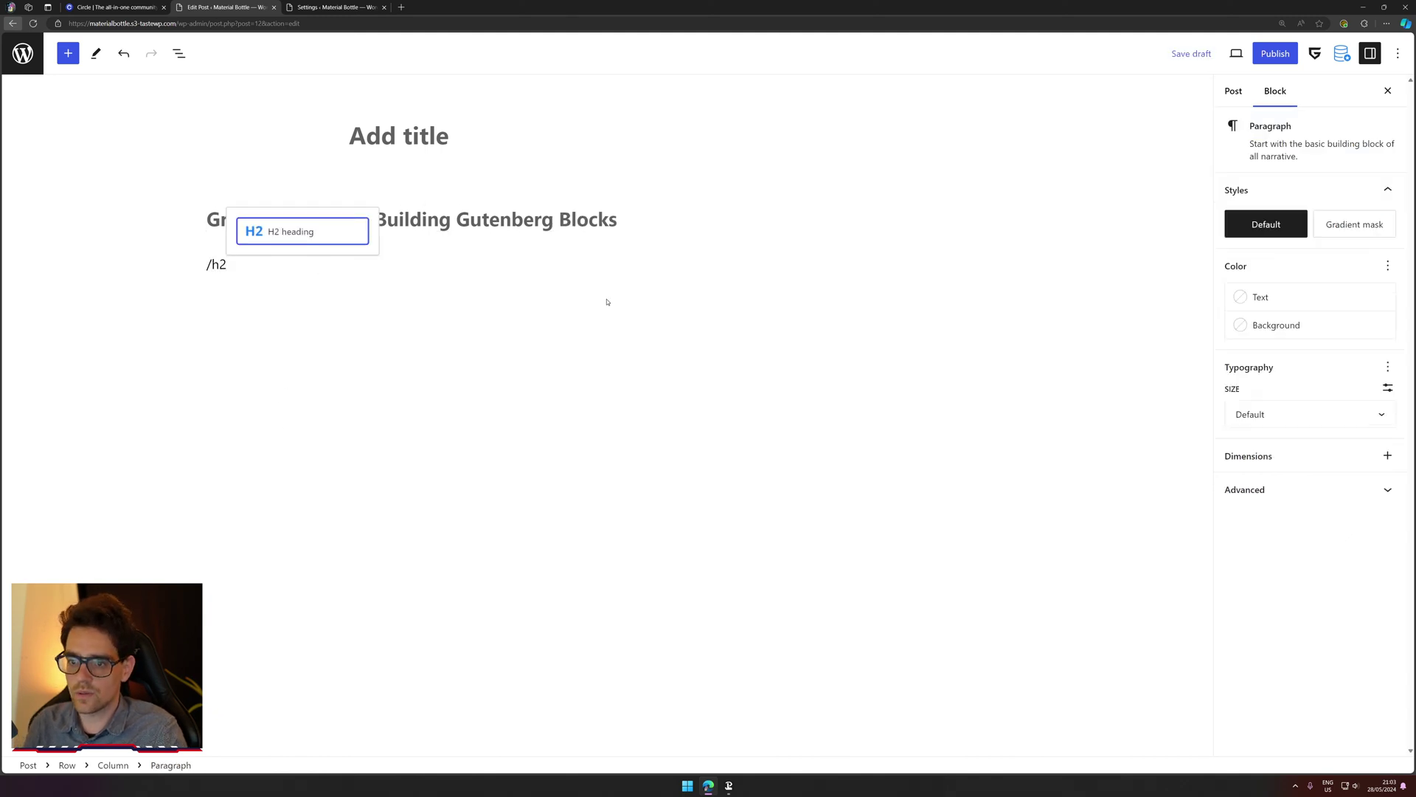
pyautogui.press('BackSpace')
pyautogui.press('BackSpace')
pyautogui.write('heading')
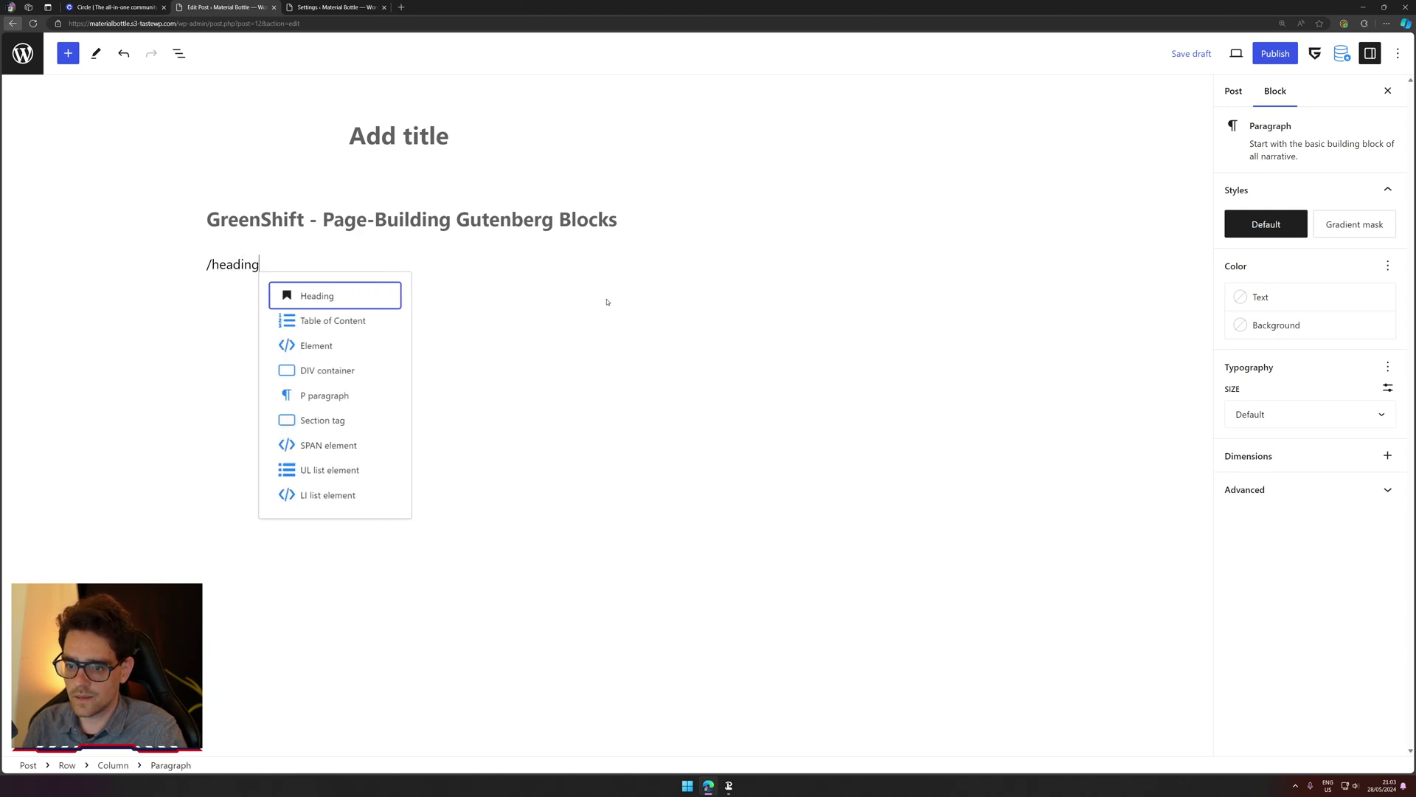
# Step: Replace the block search term with "text" to check the available text blocks
pyautogui.press('BackSpace')
pyautogui.press('BackSpace')
pyautogui.press('BackSpace')
pyautogui.press('BackSpace')
pyautogui.press('BackSpace')
pyautogui.press('BackSpace')
pyautogui.press('BackSpace')
pyautogui.write('test')
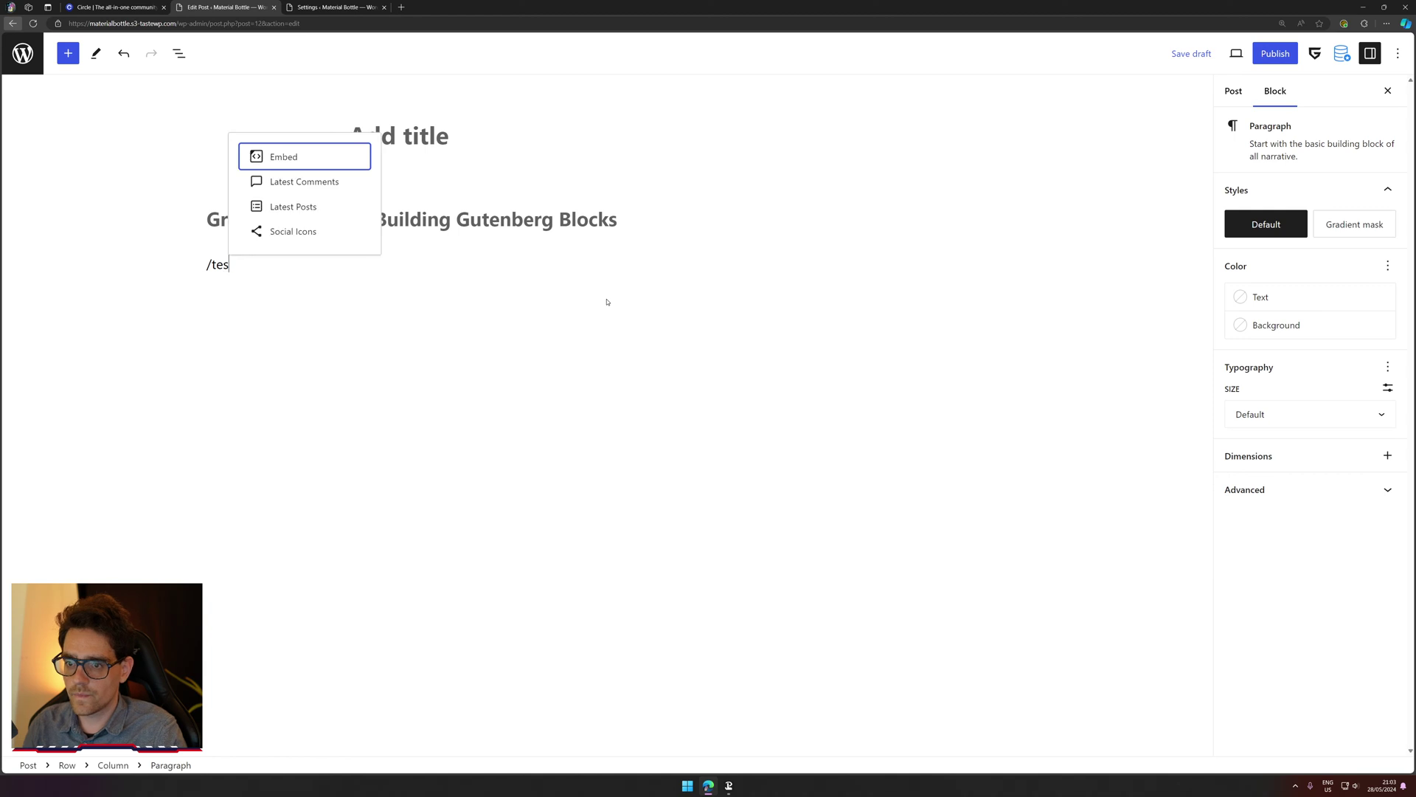
pyautogui.press('BackSpace')
pyautogui.press('BackSpace')
pyautogui.write('xt')
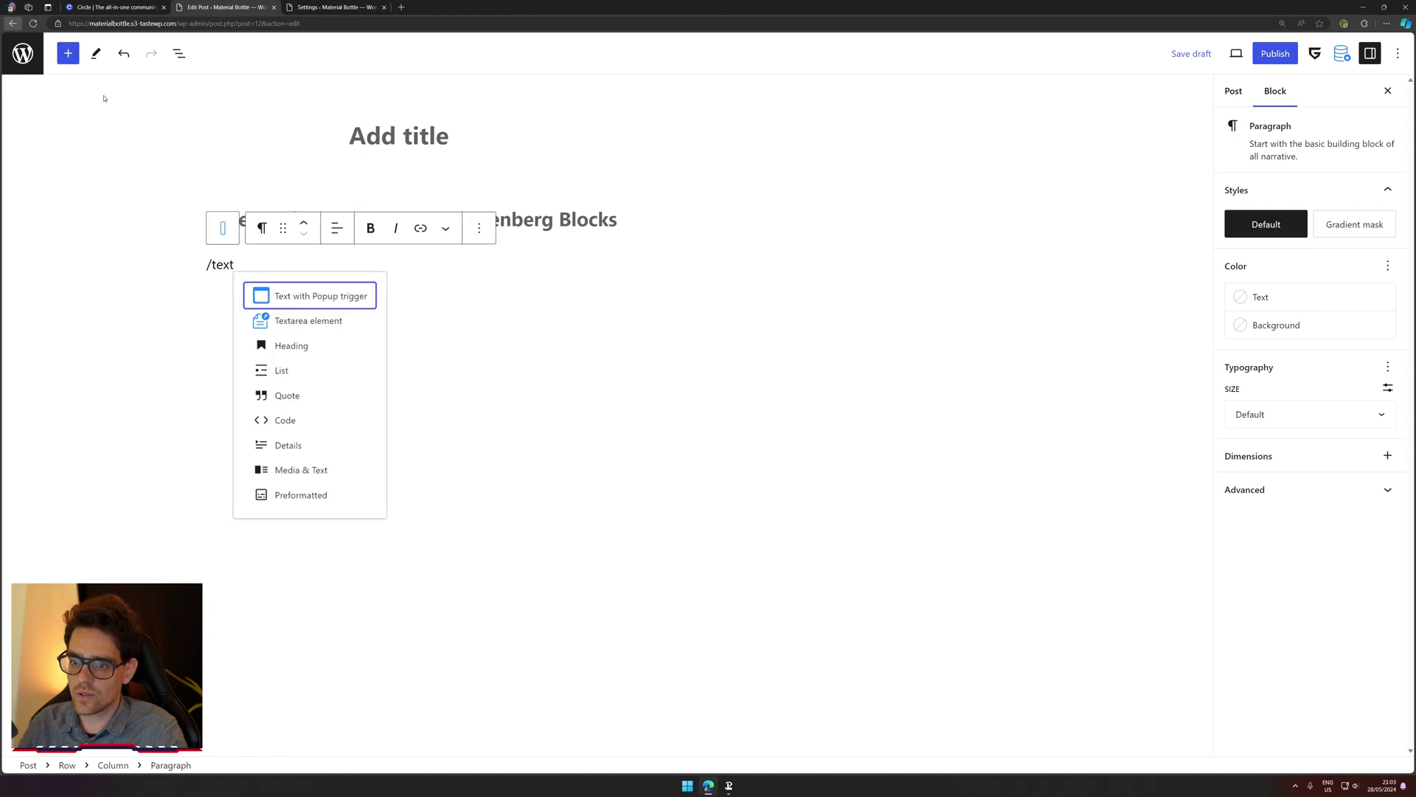
# Step: Insert a Textarea element below the H2 heading and delete it again
pyautogui.click(309, 321)
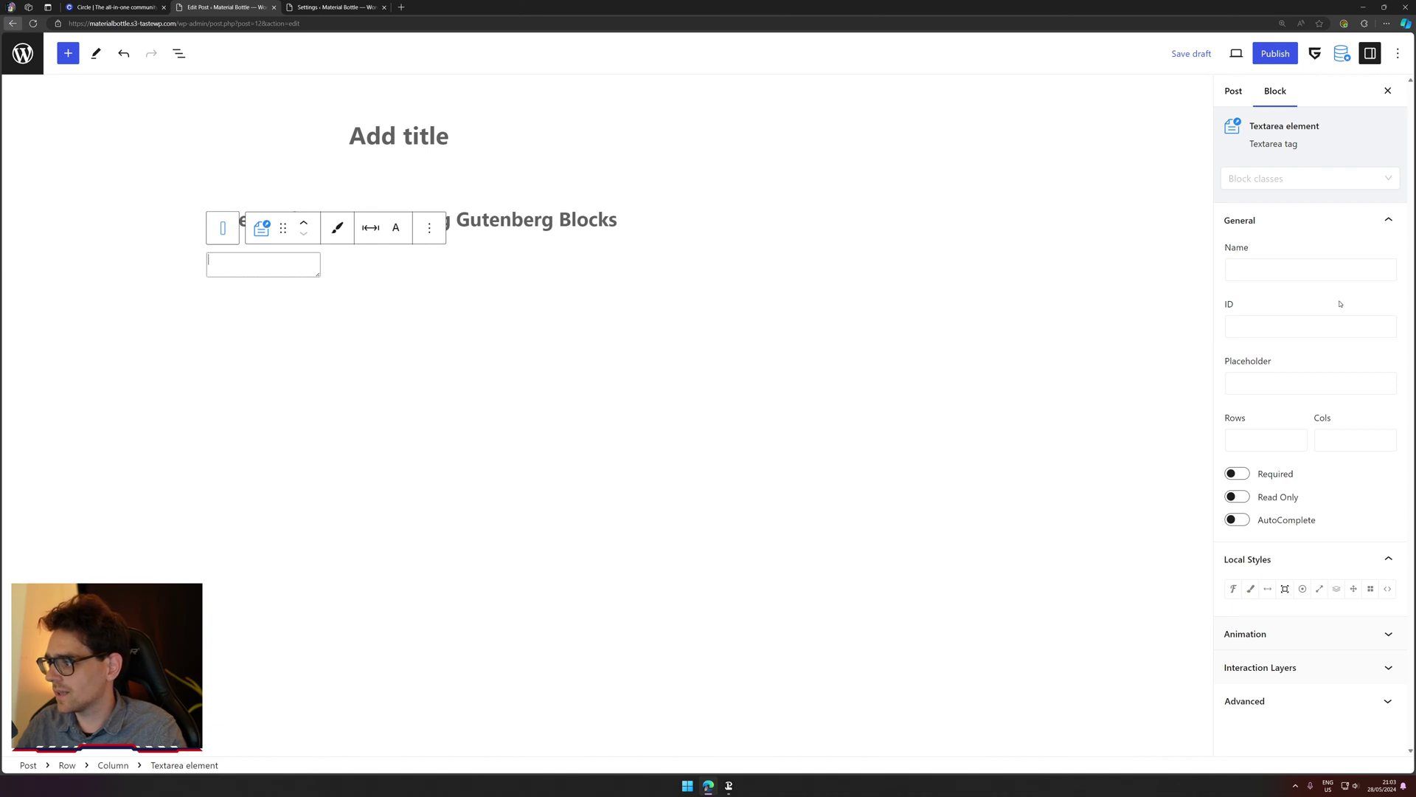
pyautogui.click(430, 227)
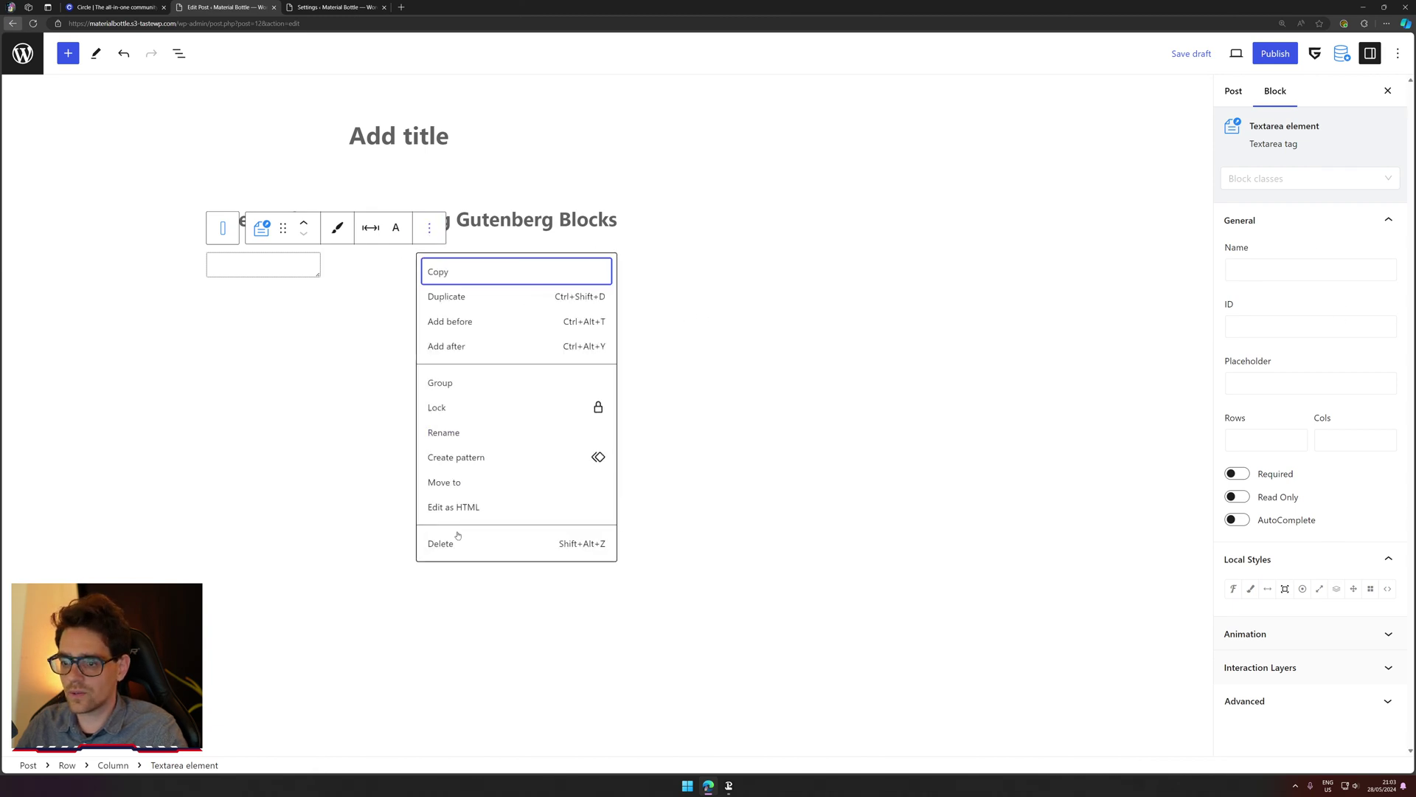
pyautogui.click(451, 544)
# Step: Return to the Greenshift Interface settings and check the options for Element Blocks priority in the inserter
pyautogui.click(351, 7)
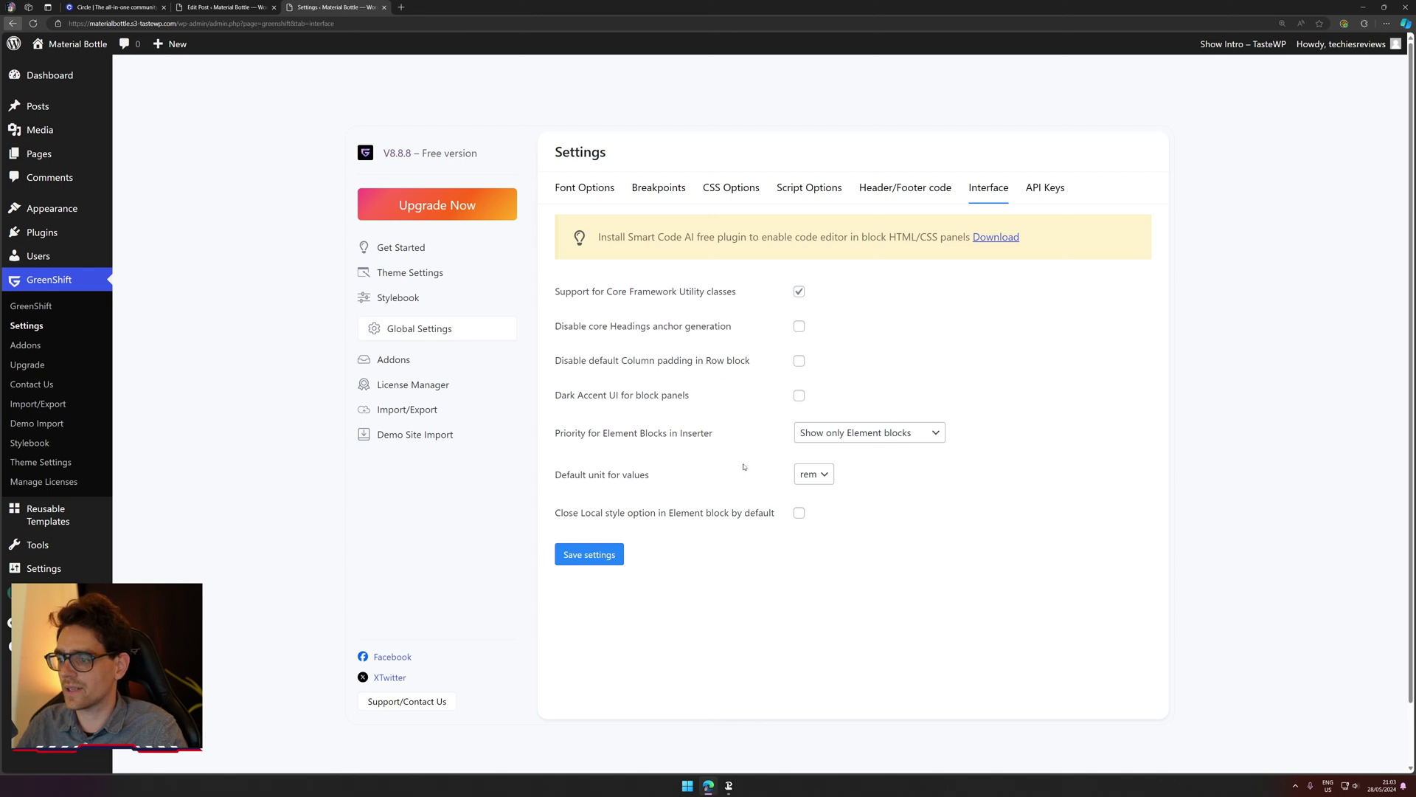
pyautogui.click(862, 437)
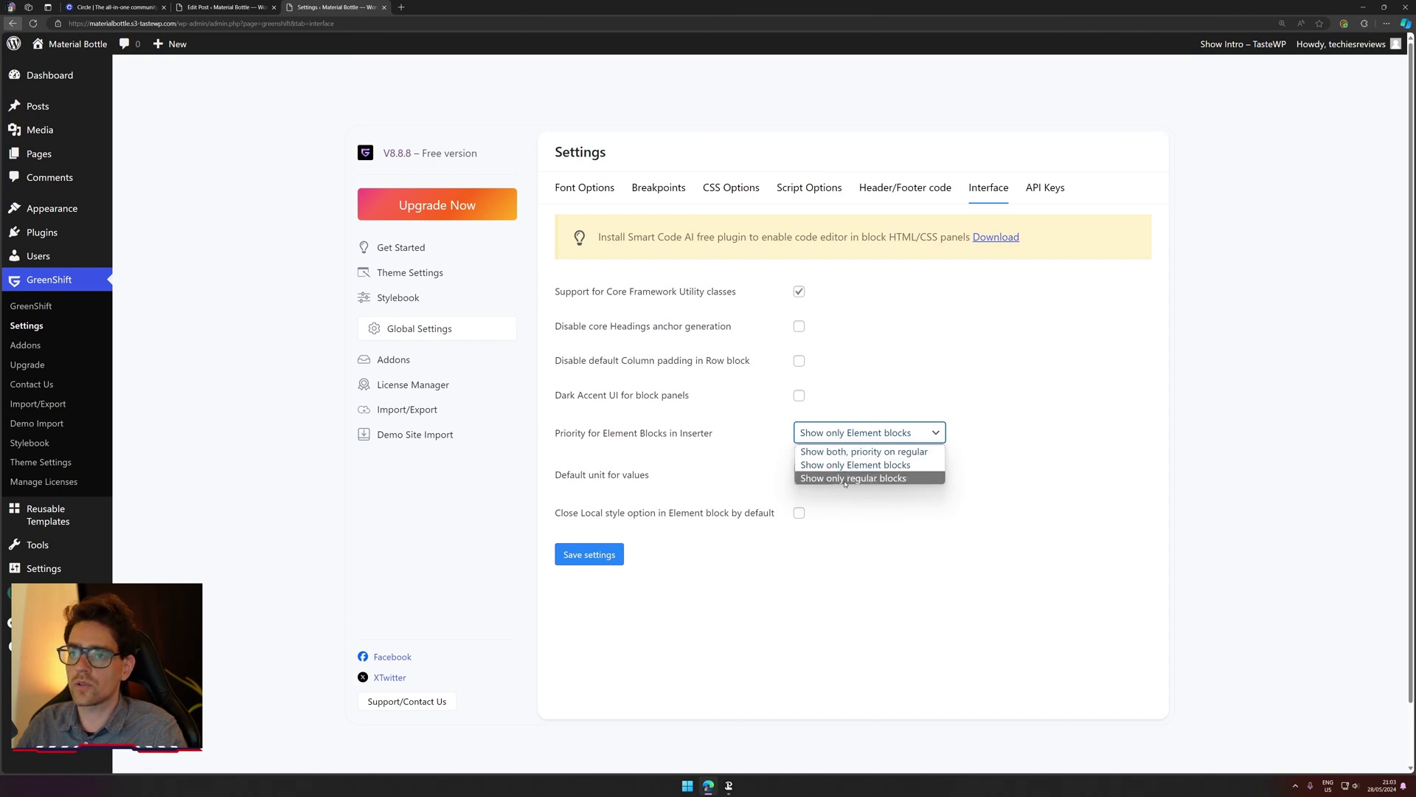
pyautogui.click(894, 538)
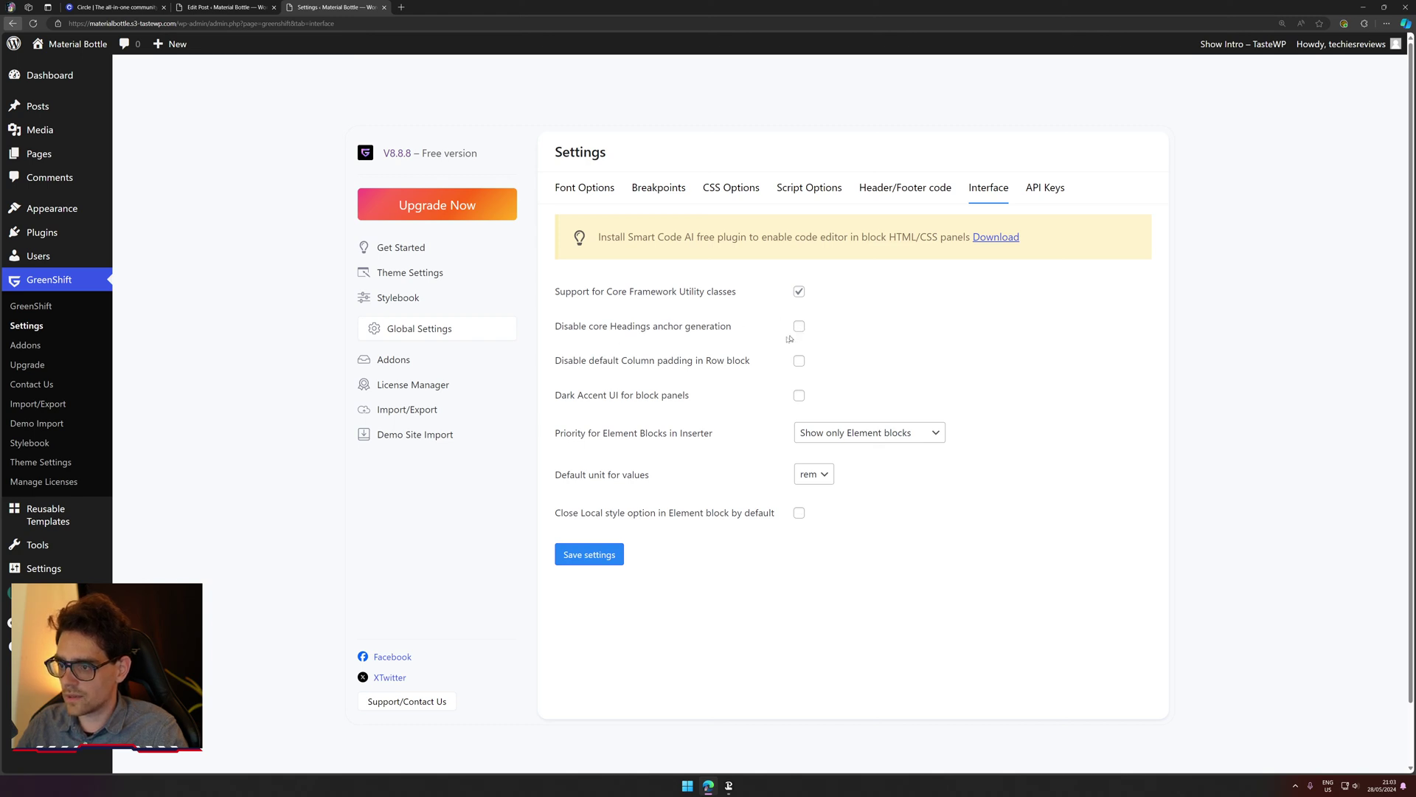
# Step: Disable the default Column padding in the Row block and save the Greenshift settings
pyautogui.click(801, 361)
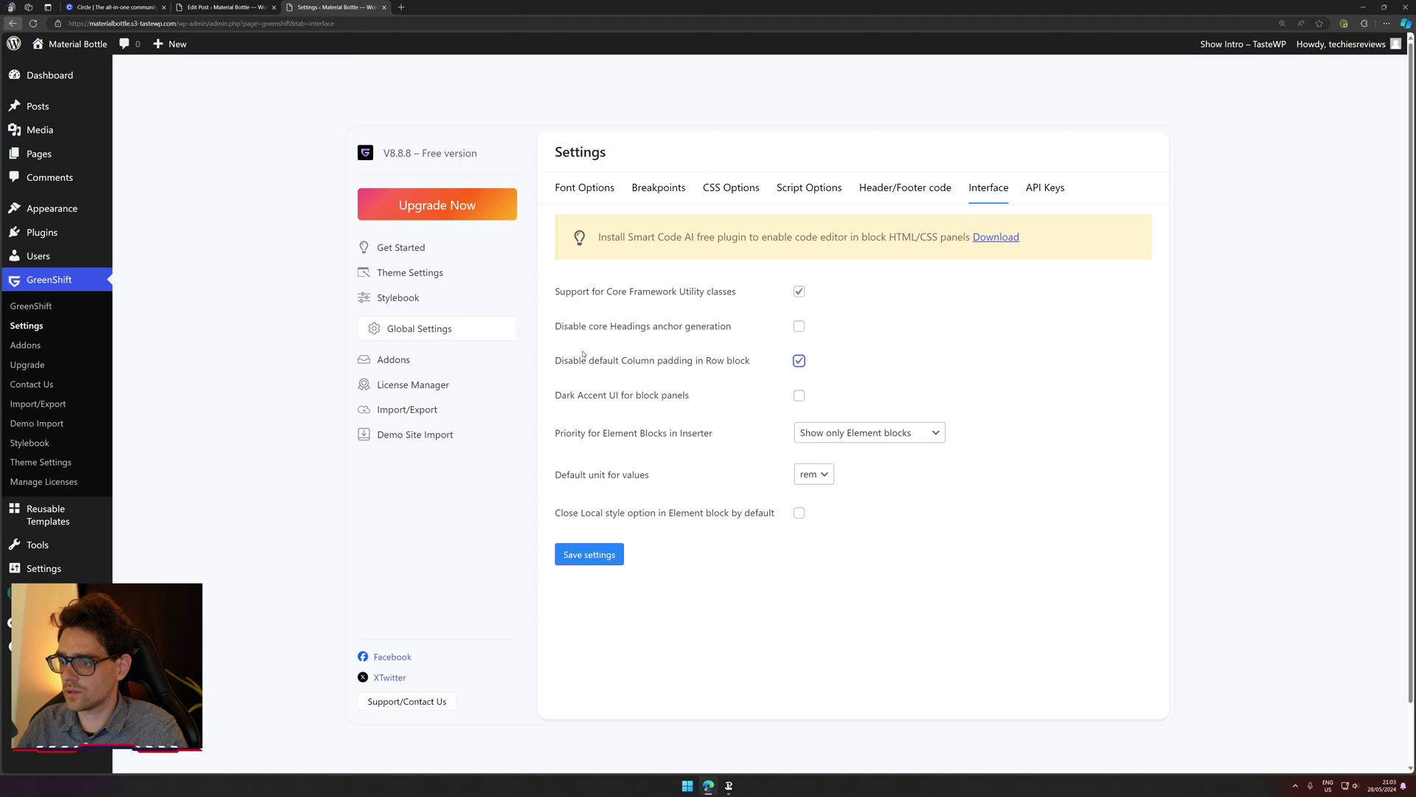
pyautogui.moveTo(584, 355); pyautogui.dragTo(730, 362)
pyautogui.click(799, 361)
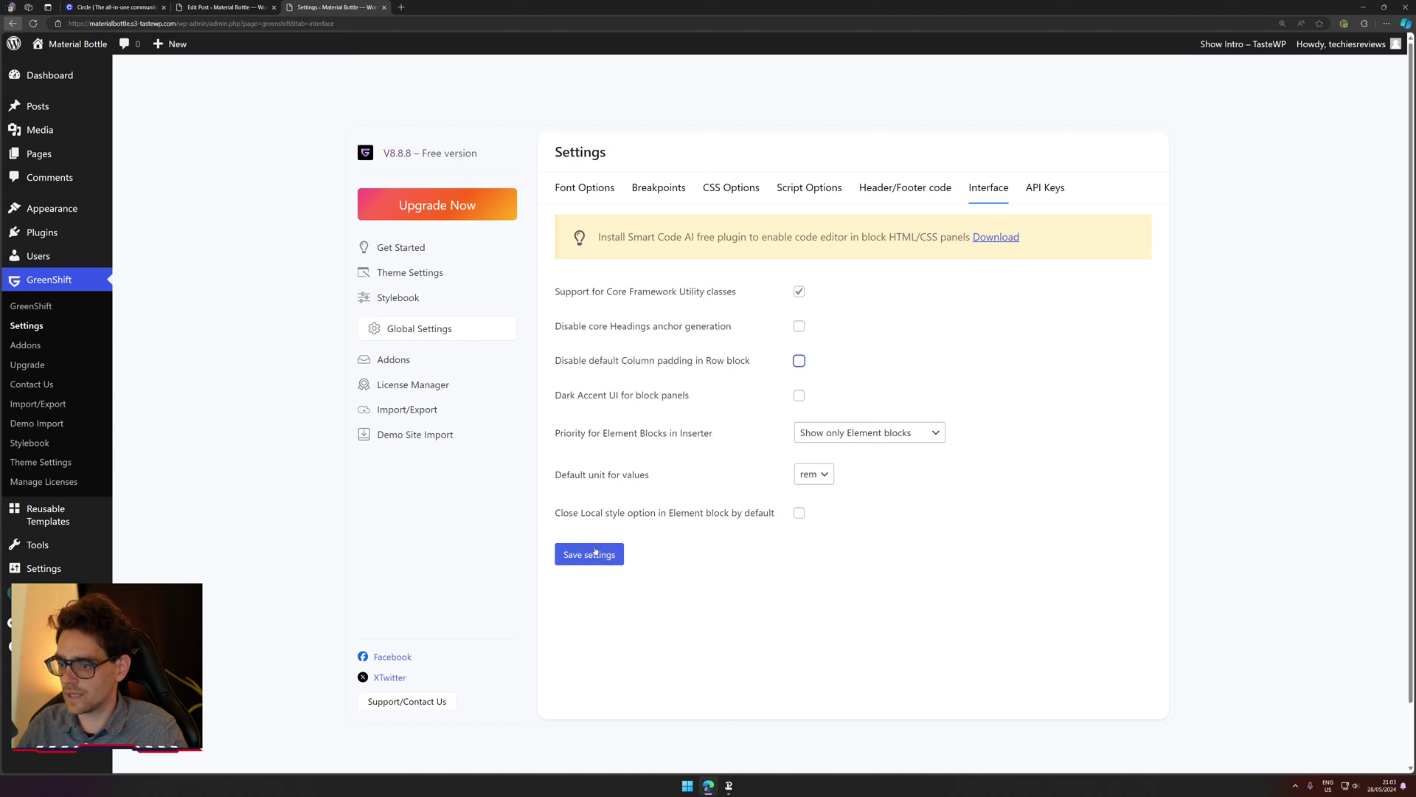
pyautogui.click(799, 361)
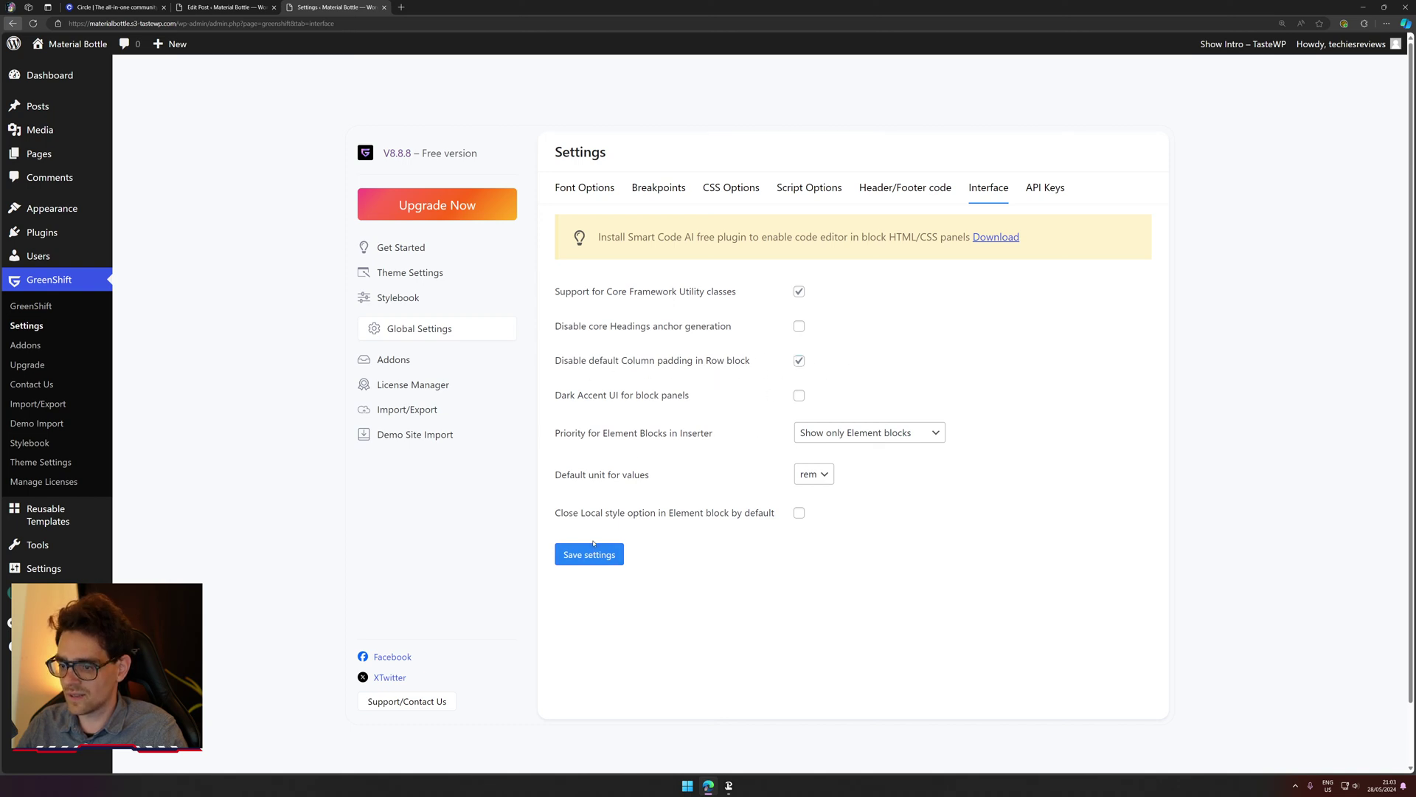
pyautogui.click(612, 553)
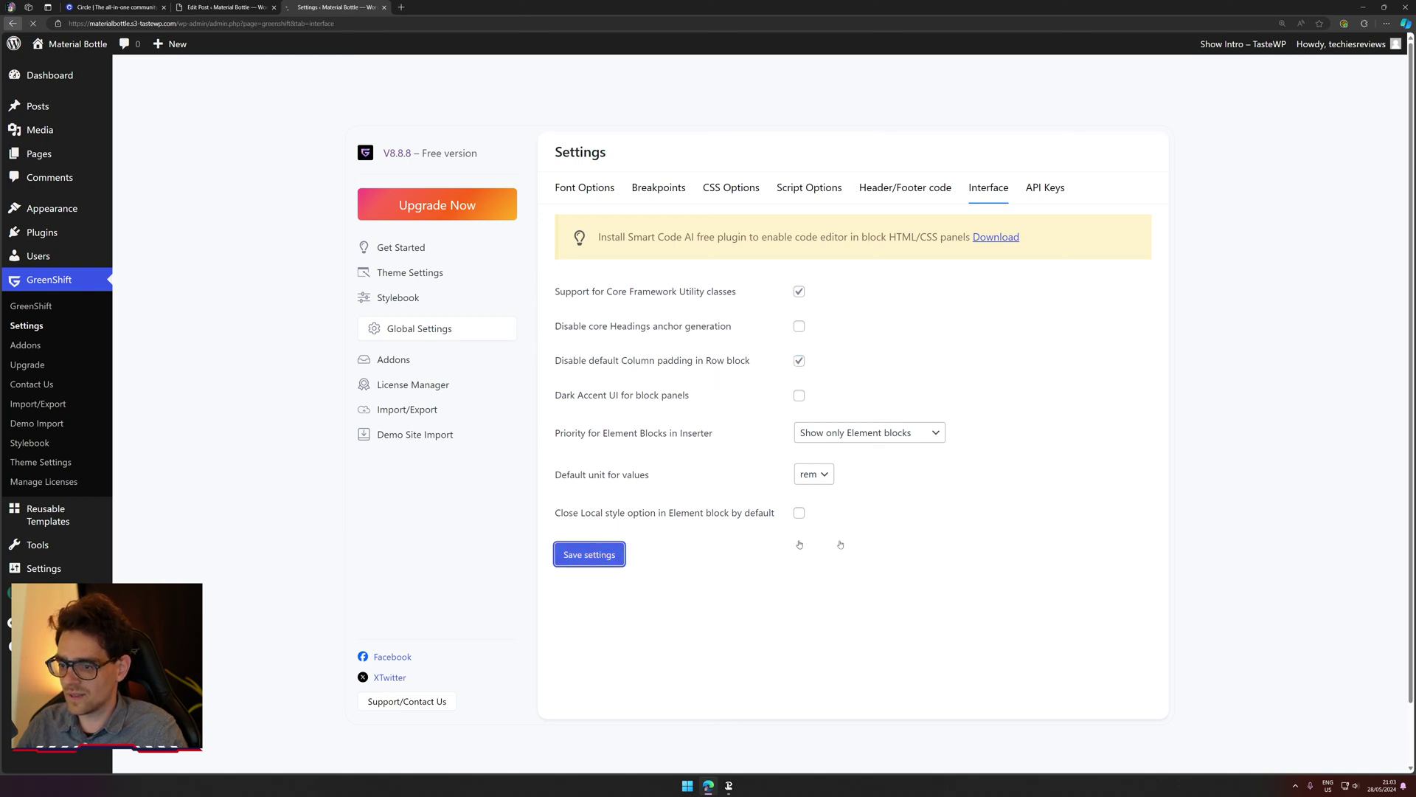
# Step: Return to the post editor and reload the post so the saved Greenshift interface settings apply
pyautogui.click(259, 6)
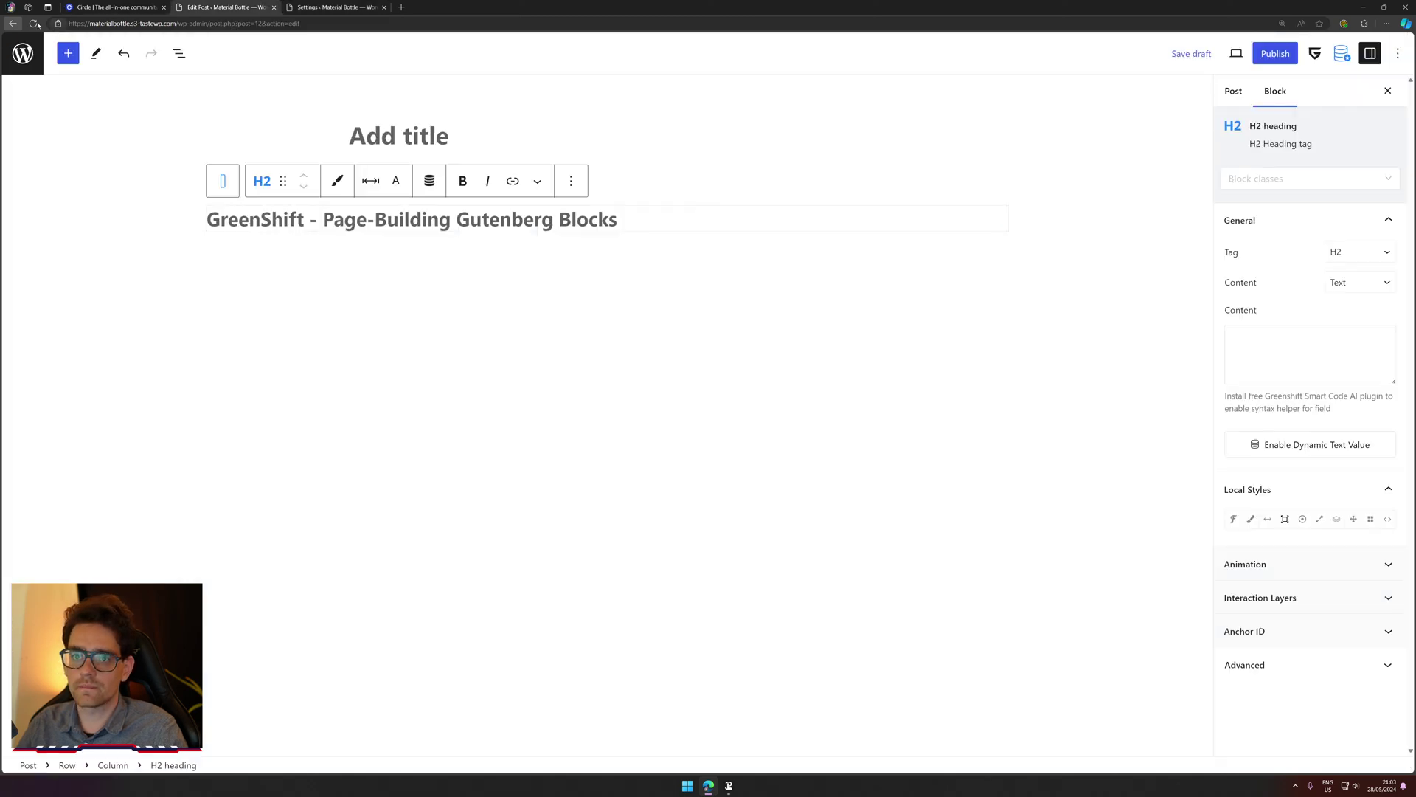
pyautogui.press('F5')
pyautogui.click(779, 92)
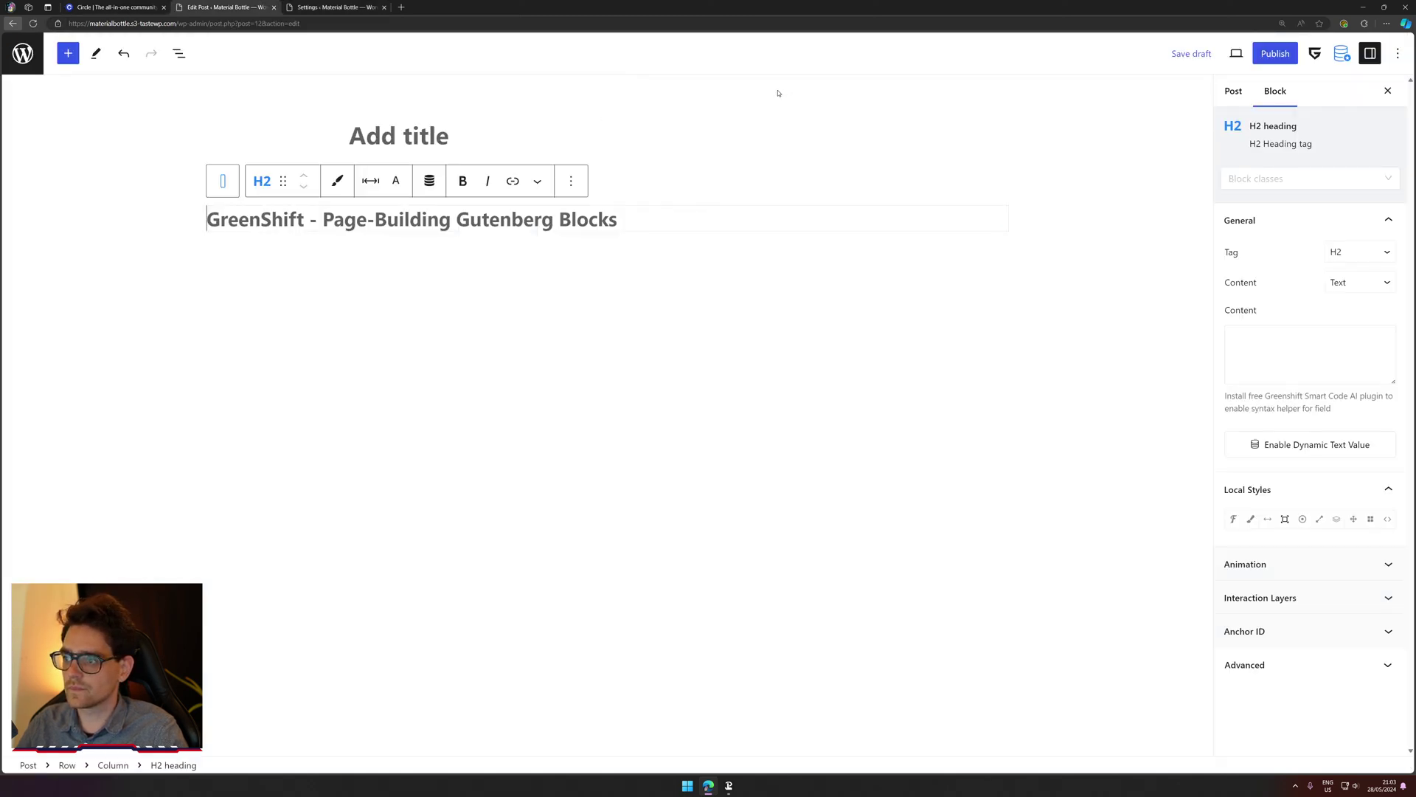
pyautogui.click(33, 23)
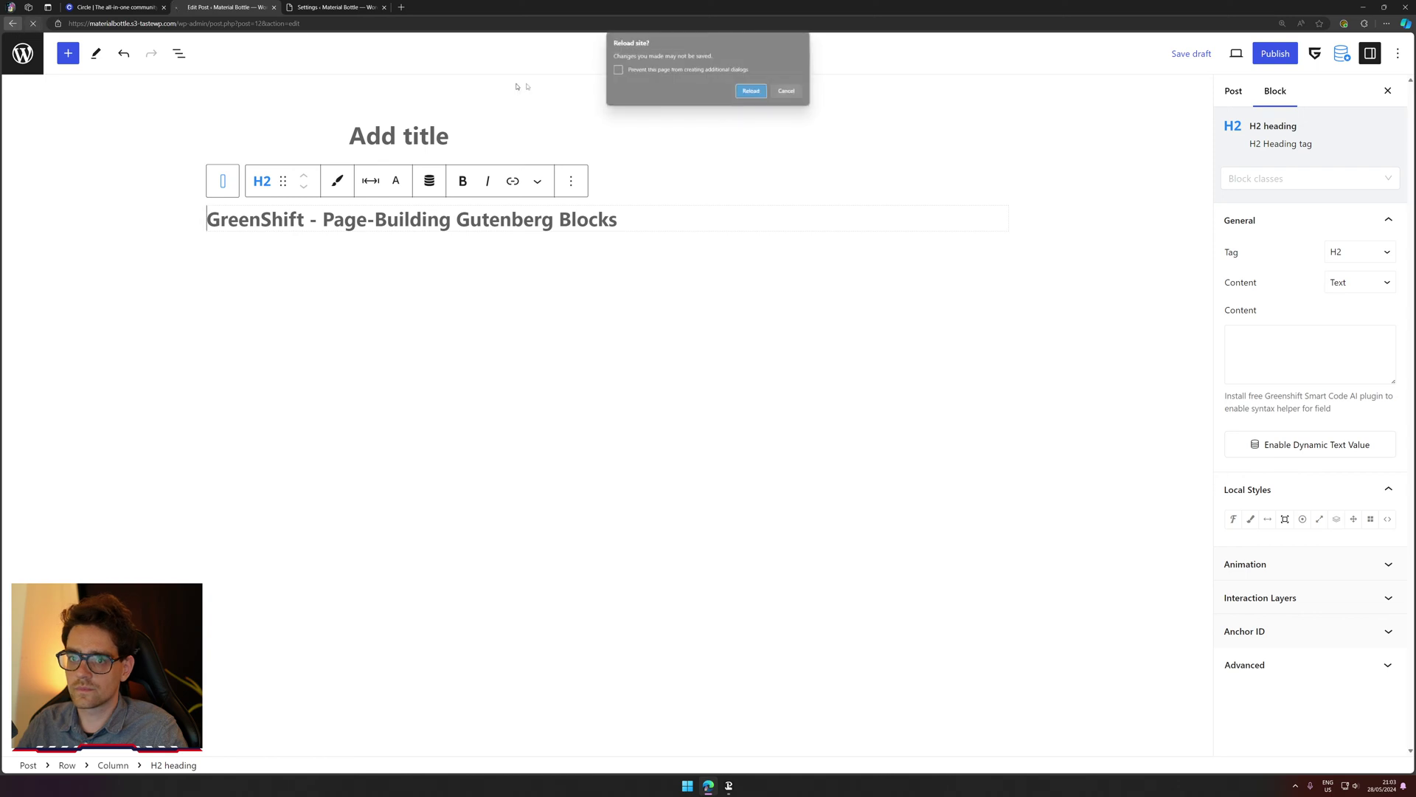
pyautogui.click(748, 91)
# Step: Fill the H2 heading with Circle's section title "Built for community-powered courses"
pyautogui.click(413, 220)
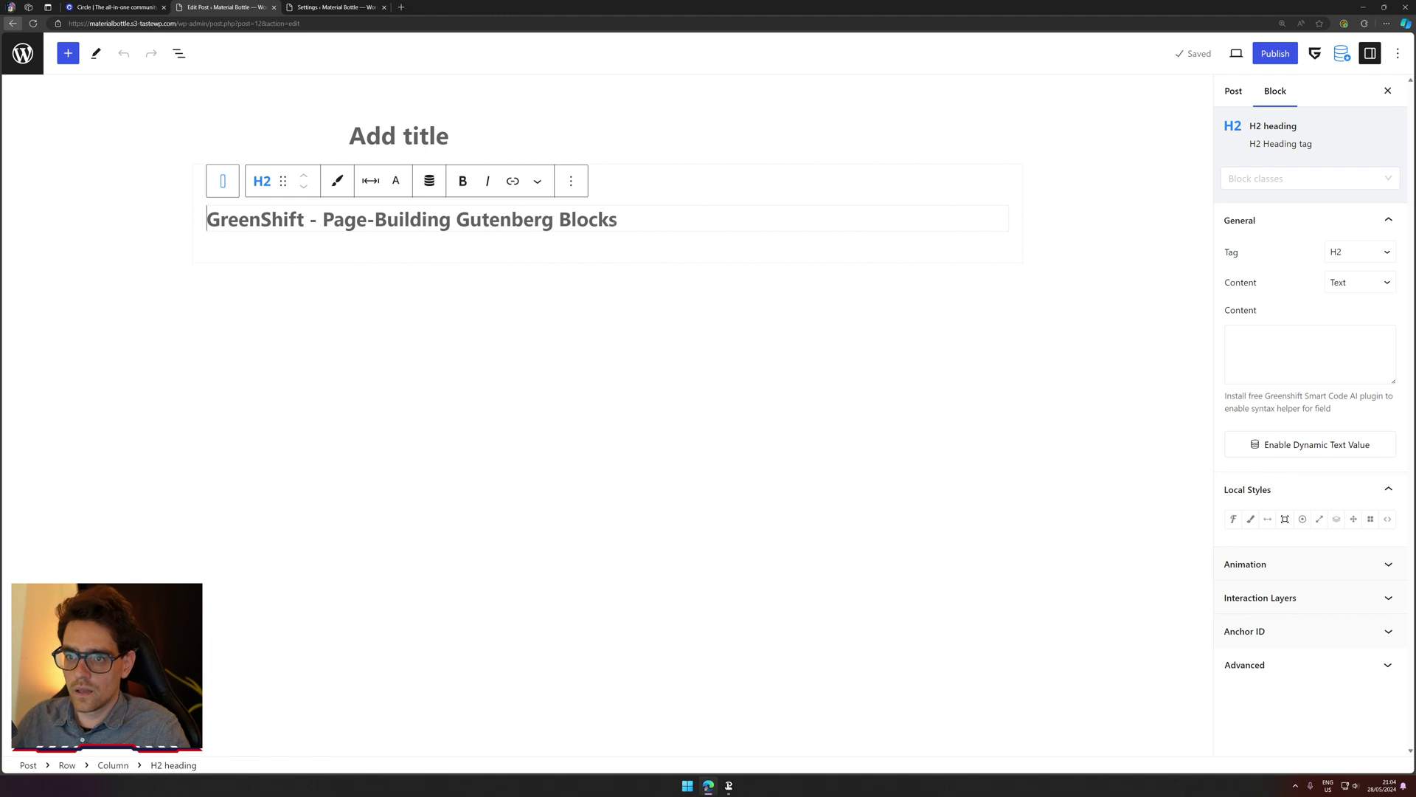
pyautogui.hotkey('ctrl', 'shift', 'Tab')
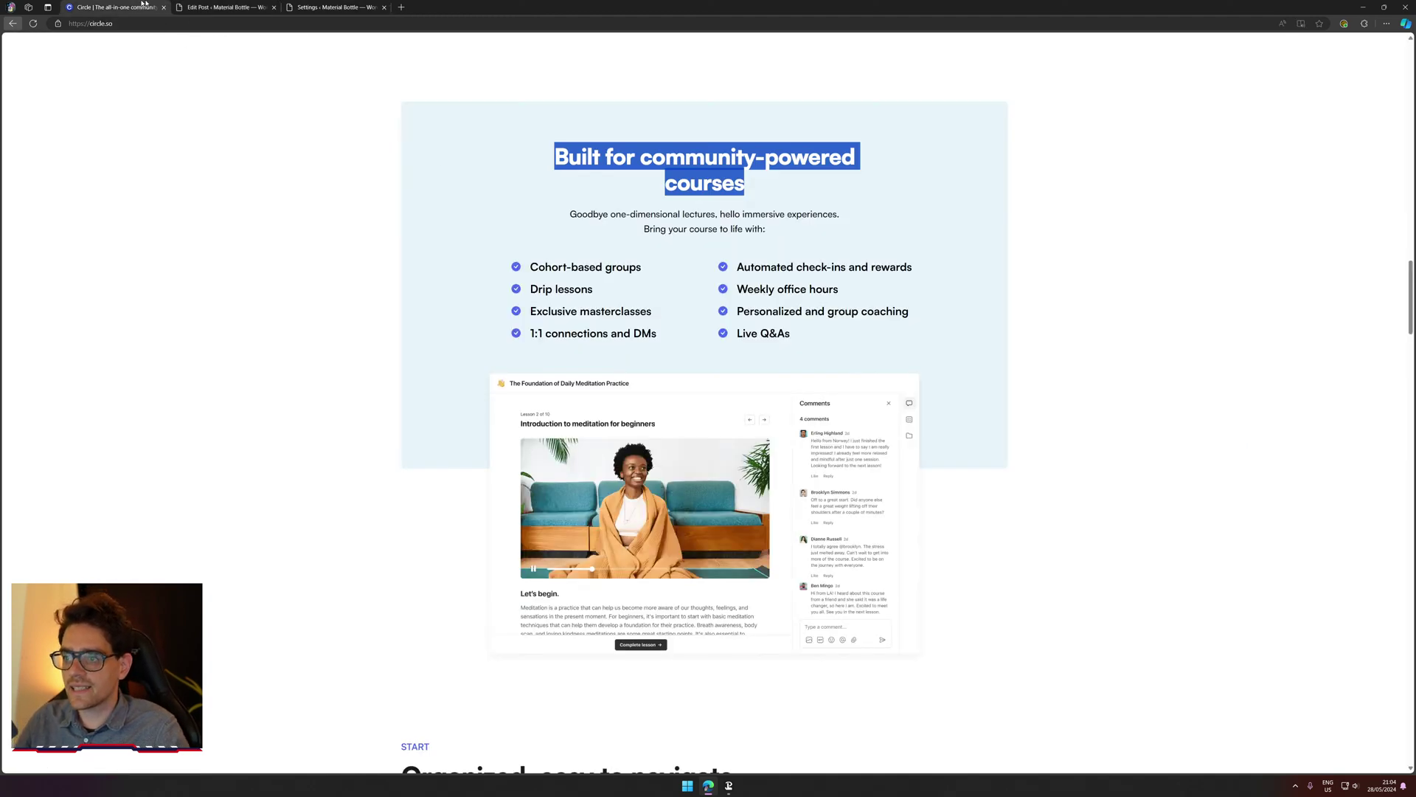
pyautogui.click(222, 7)
pyautogui.write('Built for community-powered courses')
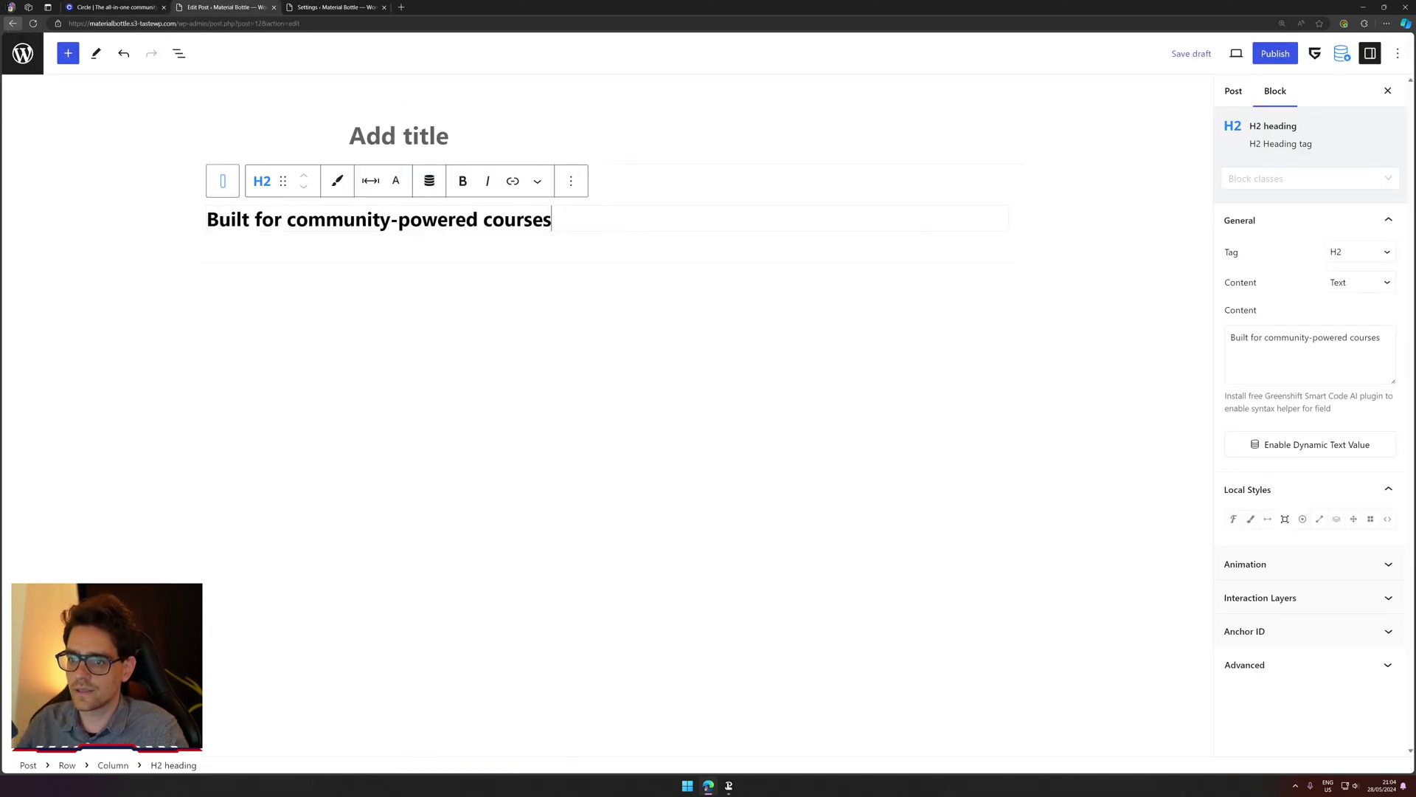
# Step: Search the H2 heading's block classes for ".center" and clear the search
pyautogui.hotkey('ctrl', 'a')
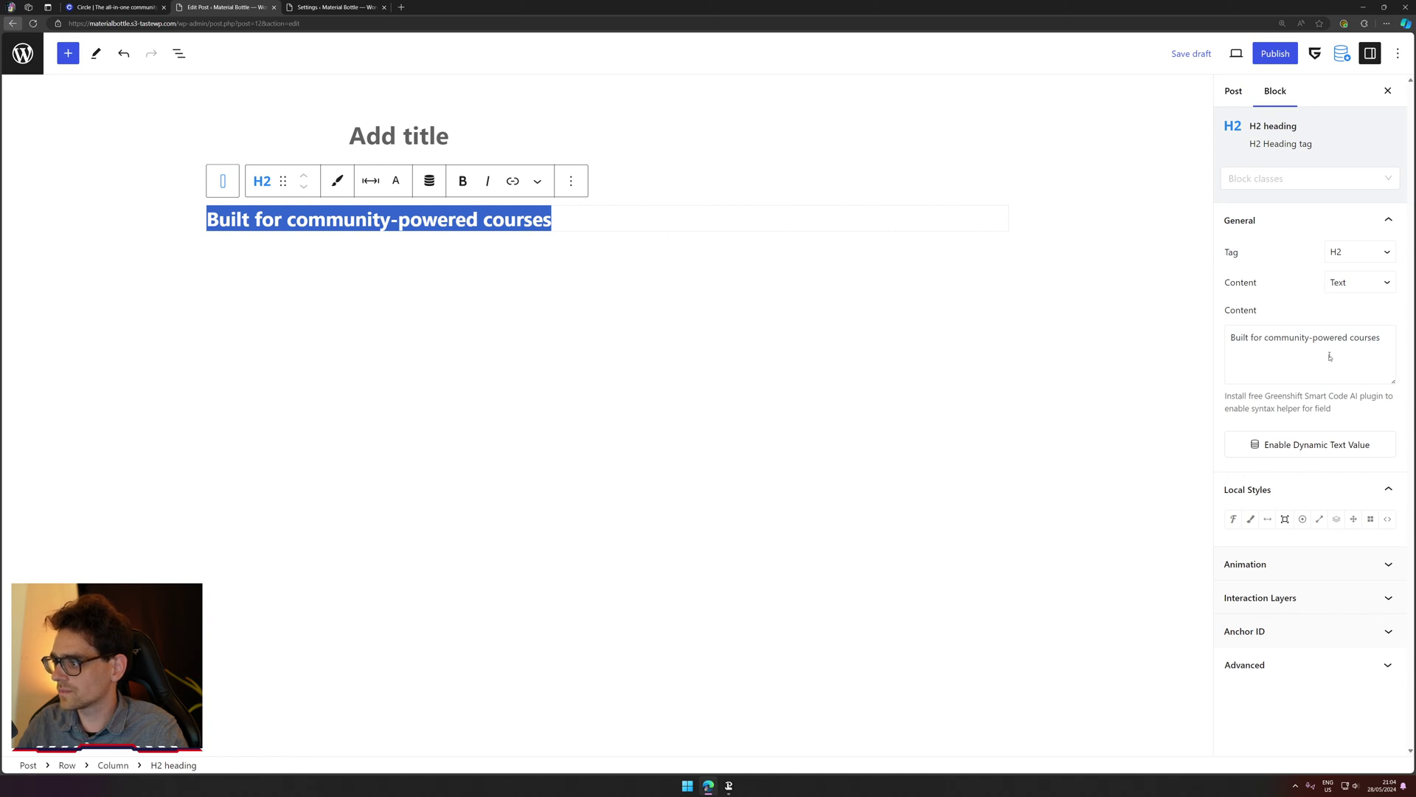
pyautogui.click(1307, 179)
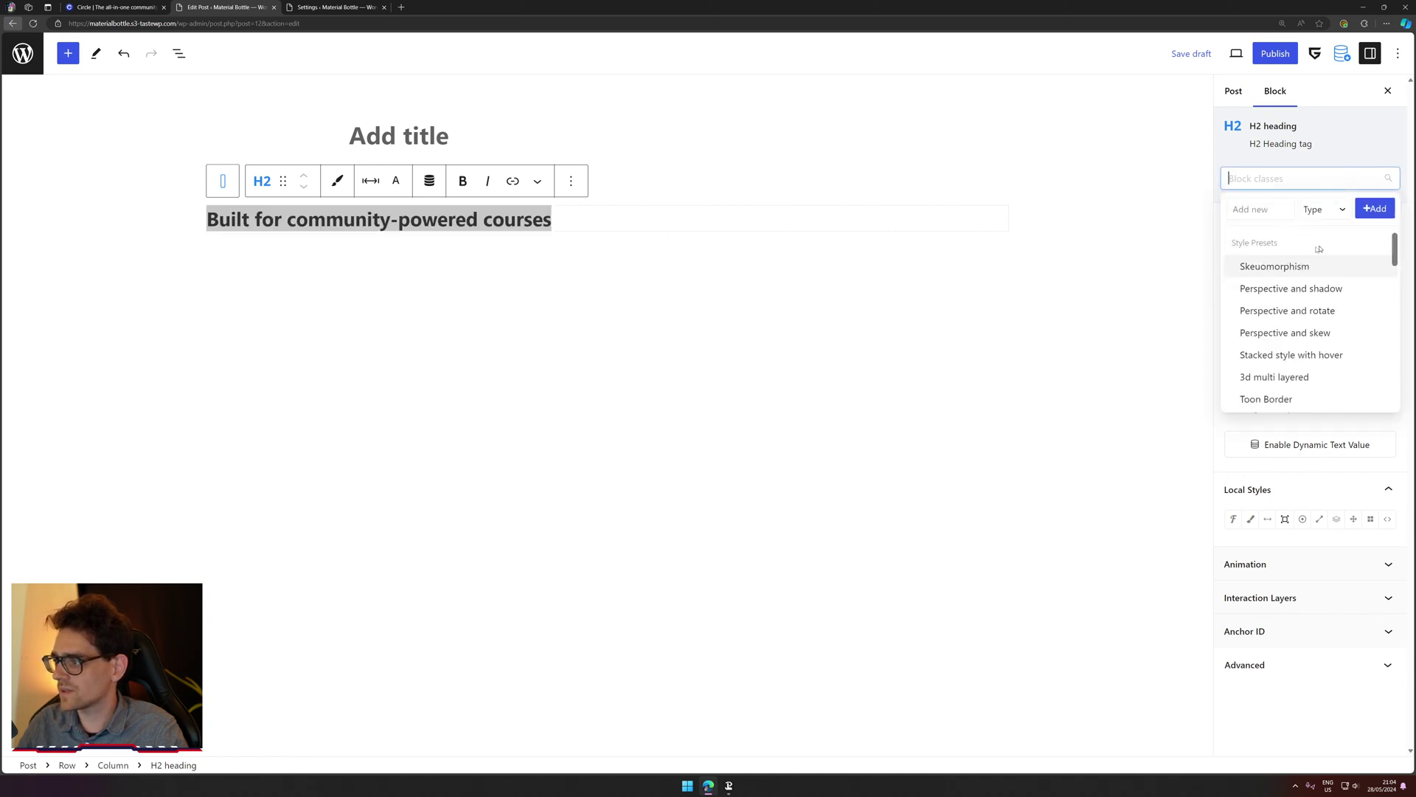
pyautogui.write('.')
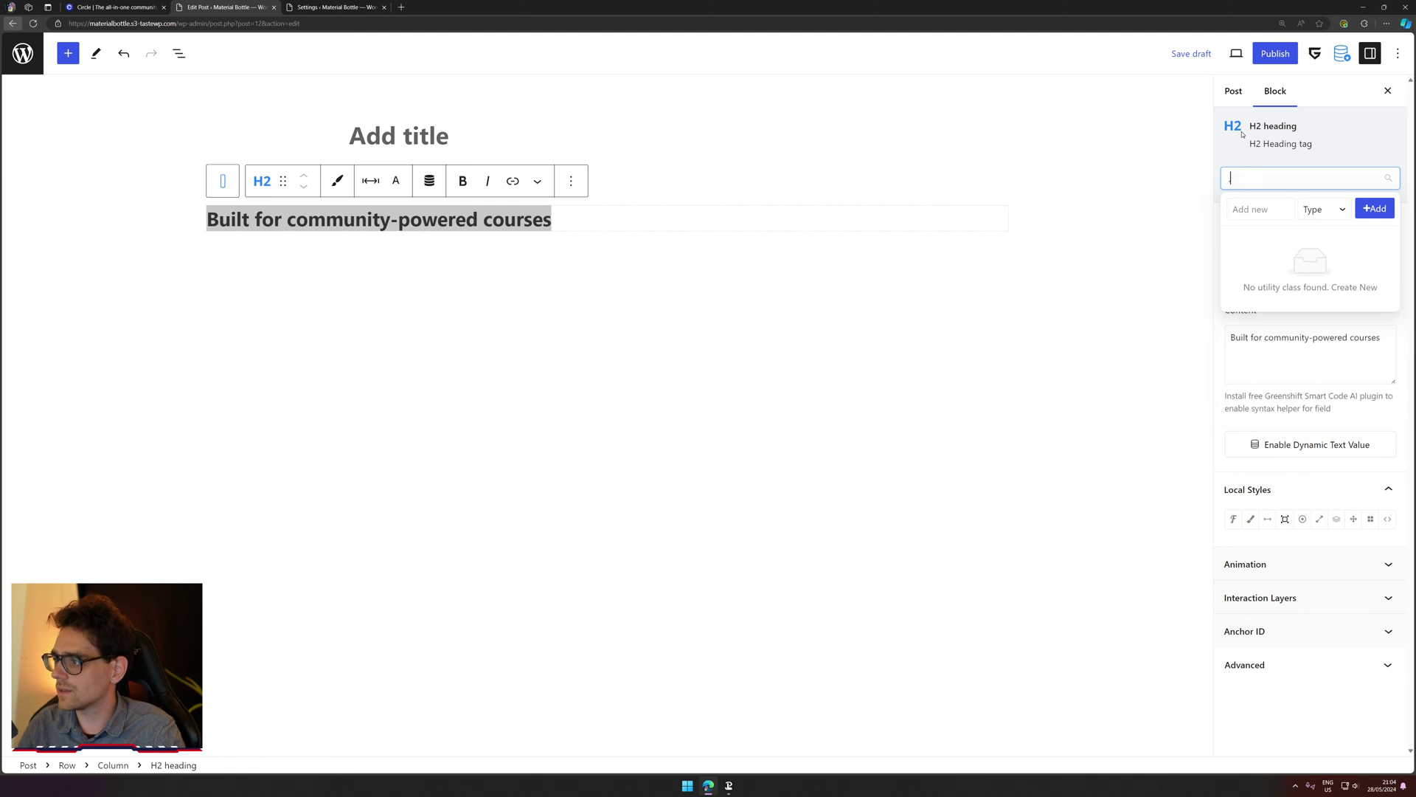
pyautogui.write('center')
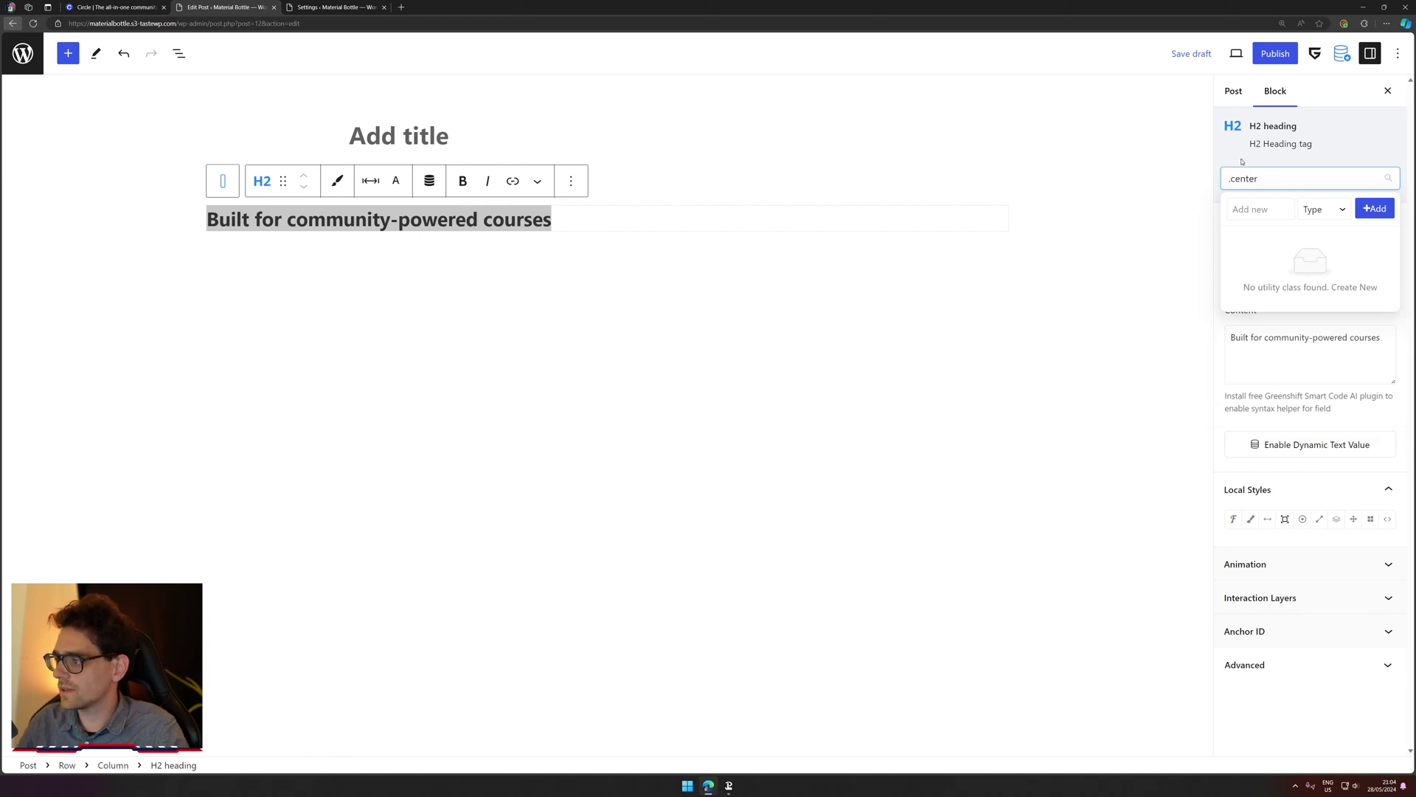
pyautogui.hotkey('ctrl', 'a')
pyautogui.press('BackSpace')
# Step: Create a new class named "center" of type Global Class and add it to the H2 heading
pyautogui.click(1254, 209)
pyautogui.write('c')
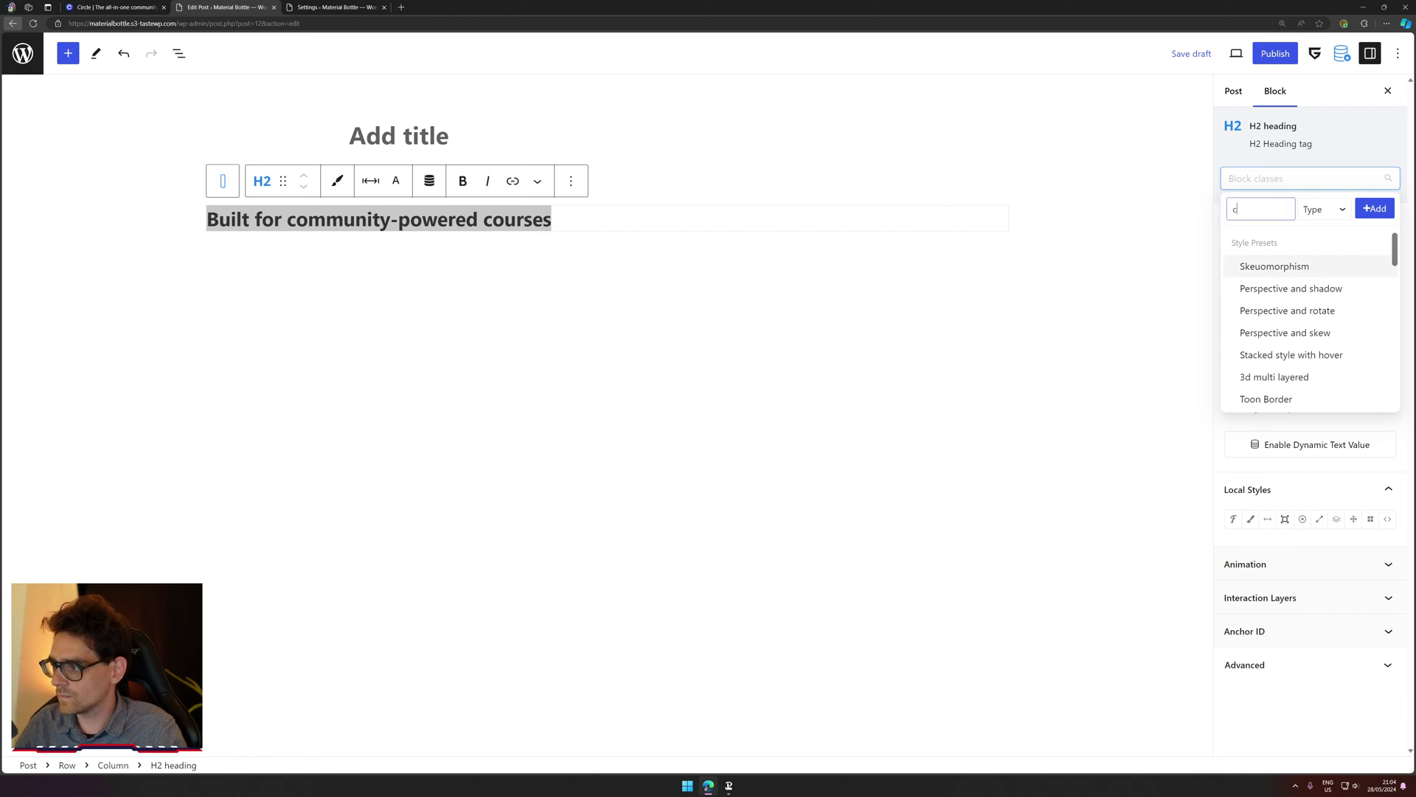
pyautogui.write('n')
pyautogui.press('BackSpace')
pyautogui.write('ent')
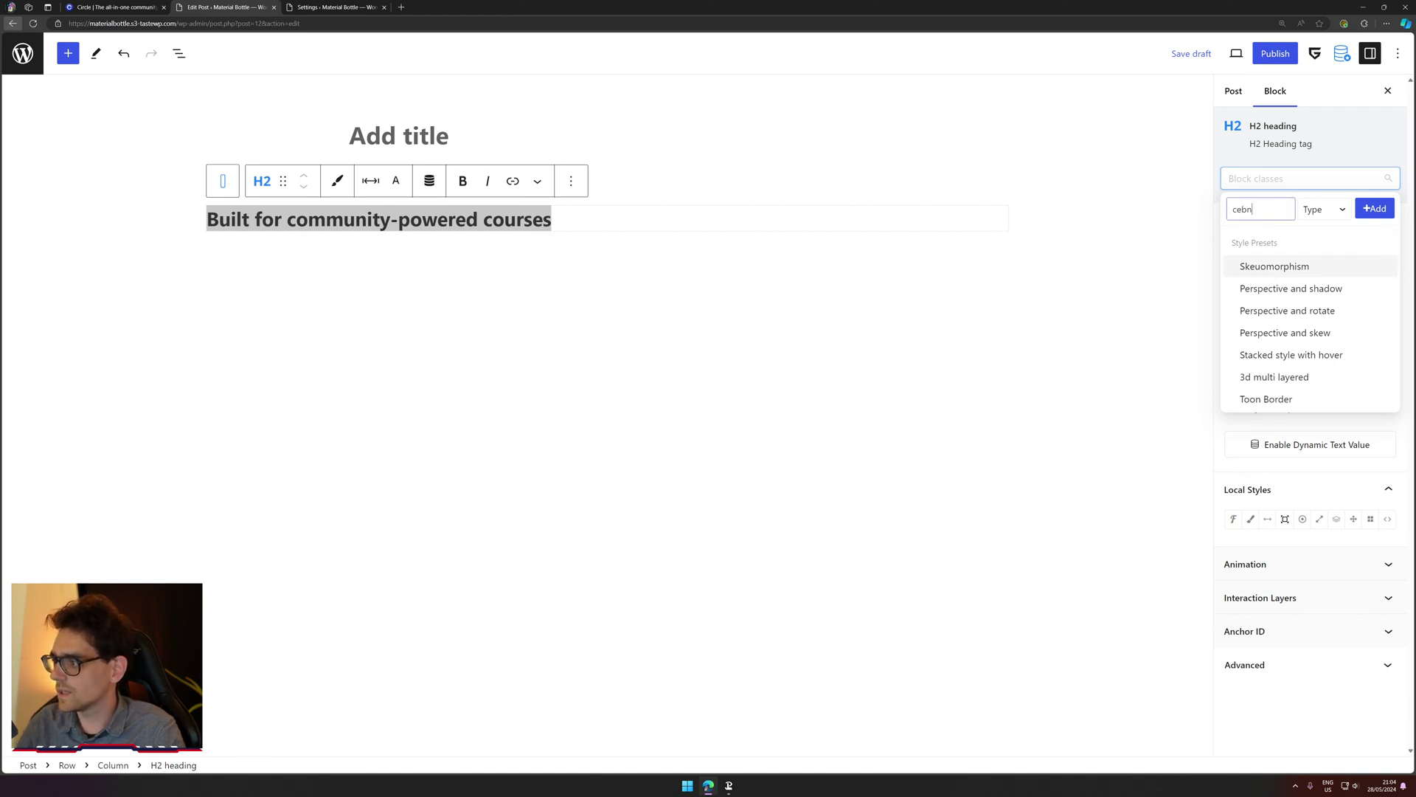
pyautogui.press('BackSpace')
pyautogui.press('BackSpace')
pyautogui.write('eb')
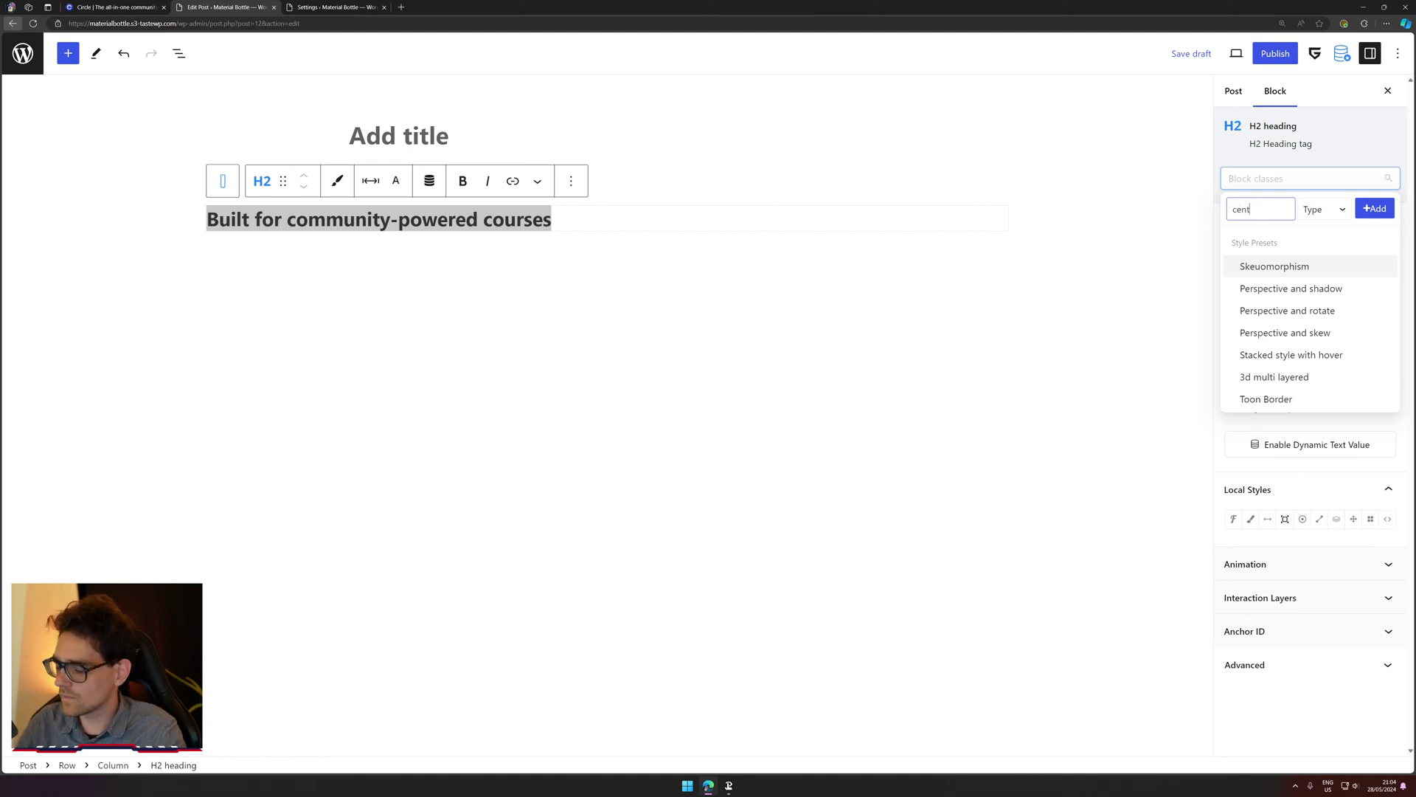
pyautogui.write('er')
pyautogui.click(1322, 210)
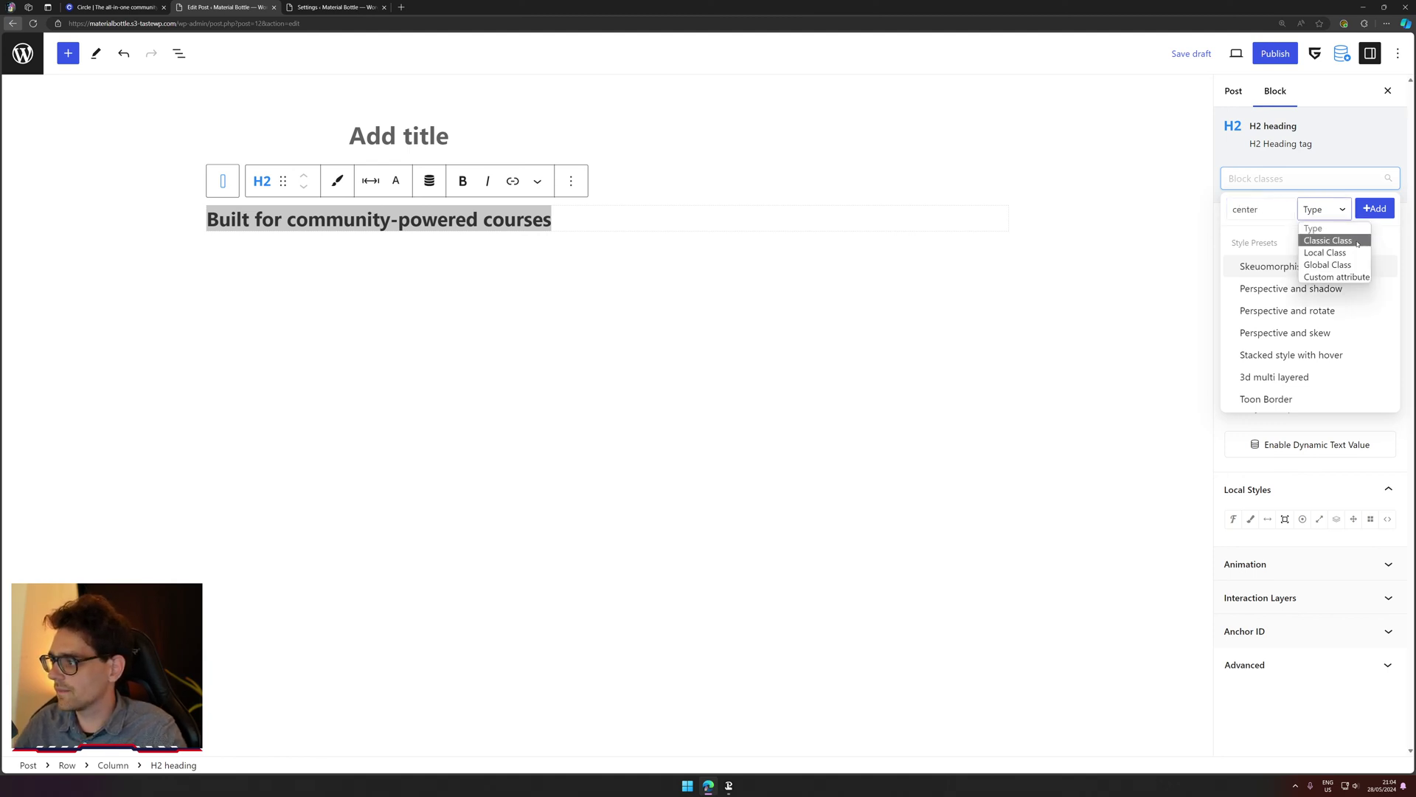
pyautogui.click(1319, 267)
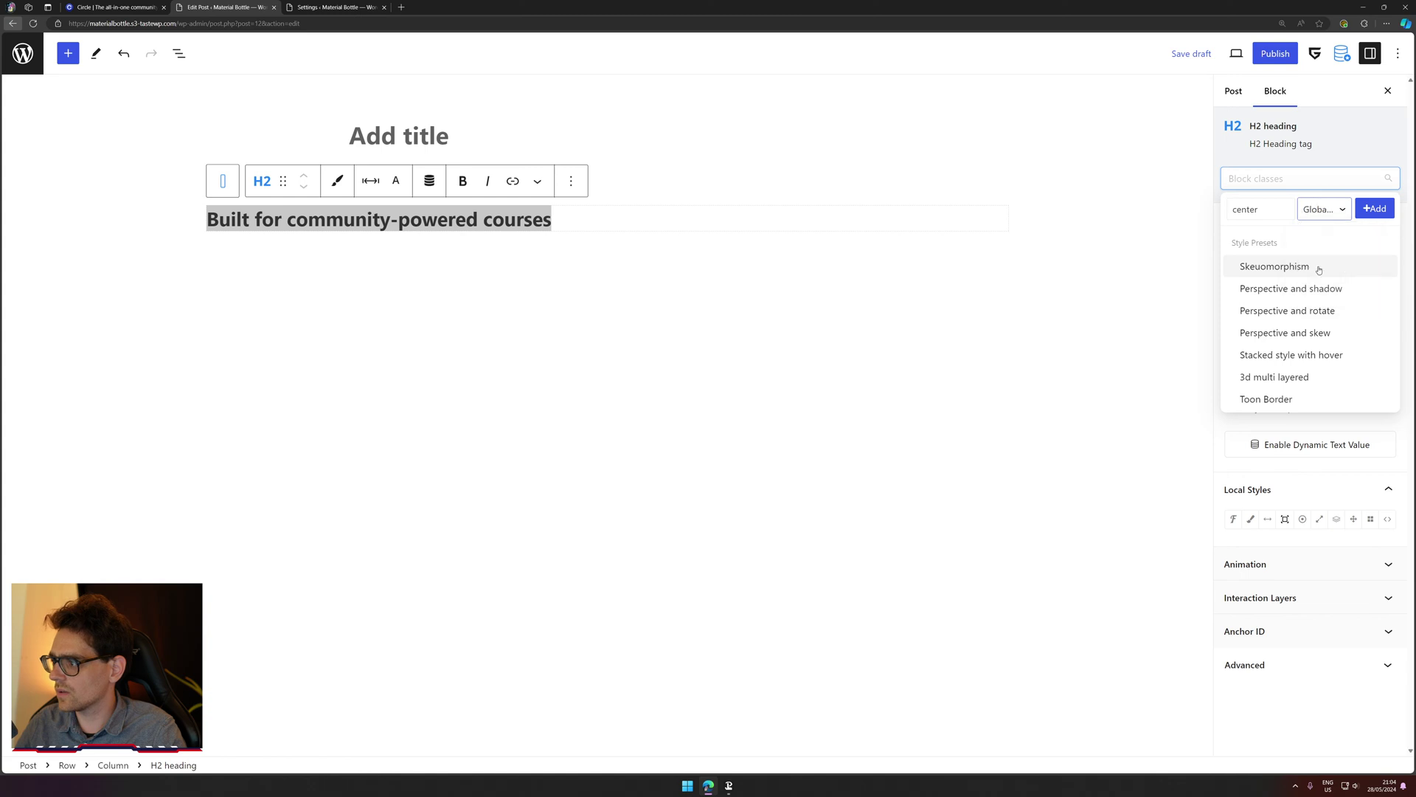
pyautogui.click(1328, 210)
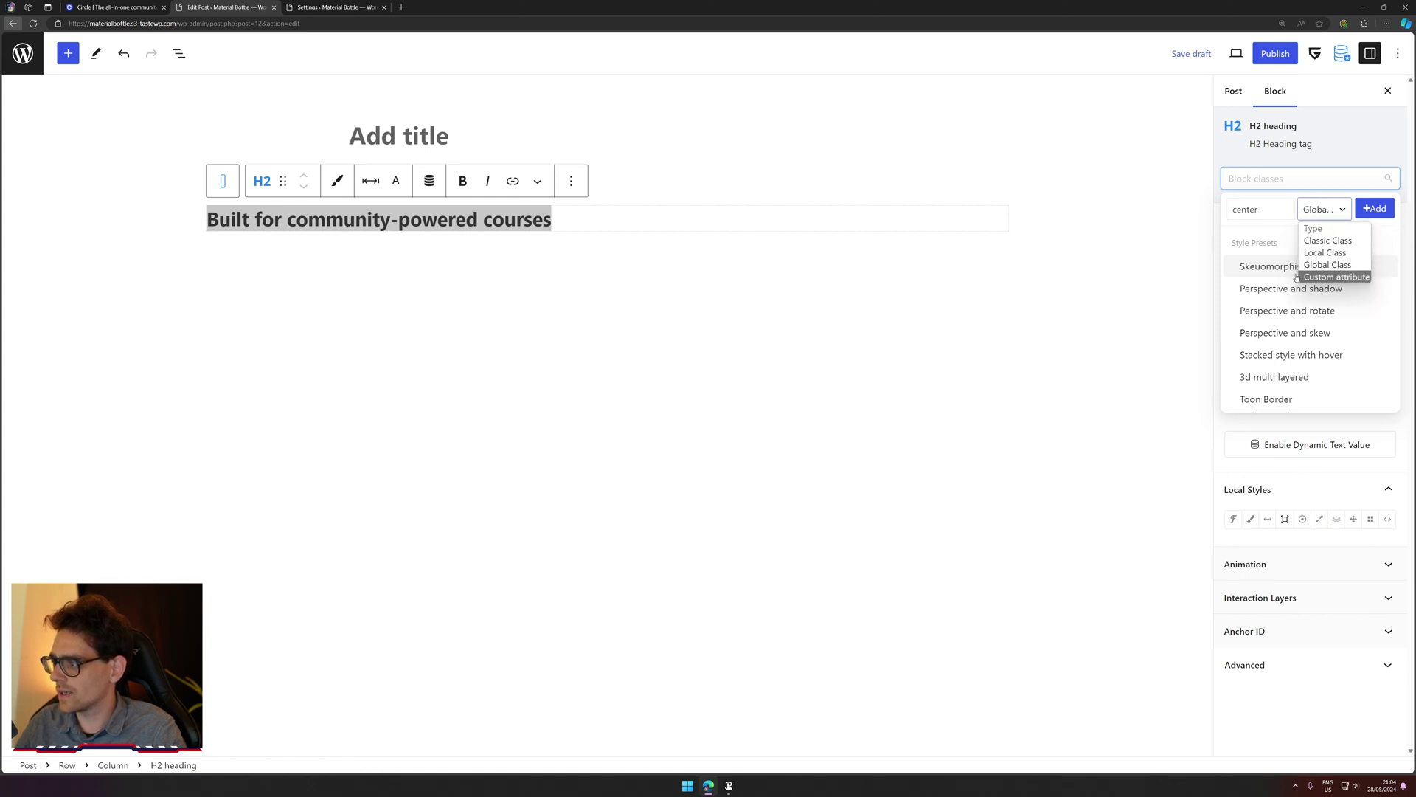
pyautogui.click(1351, 220)
pyautogui.click(1320, 193)
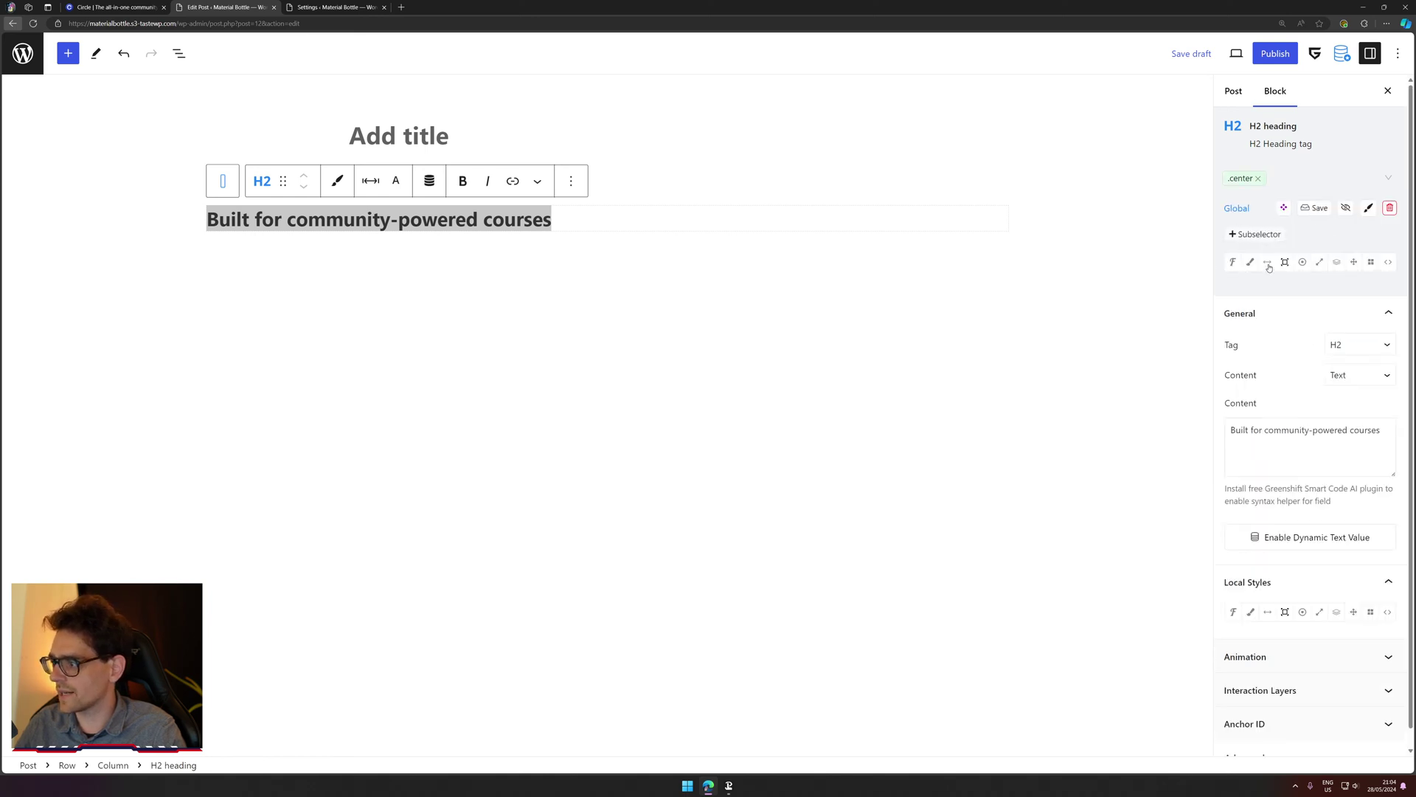
# Step: Set the font alignment of the "center" class to centered in its typography options
pyautogui.click(1231, 261)
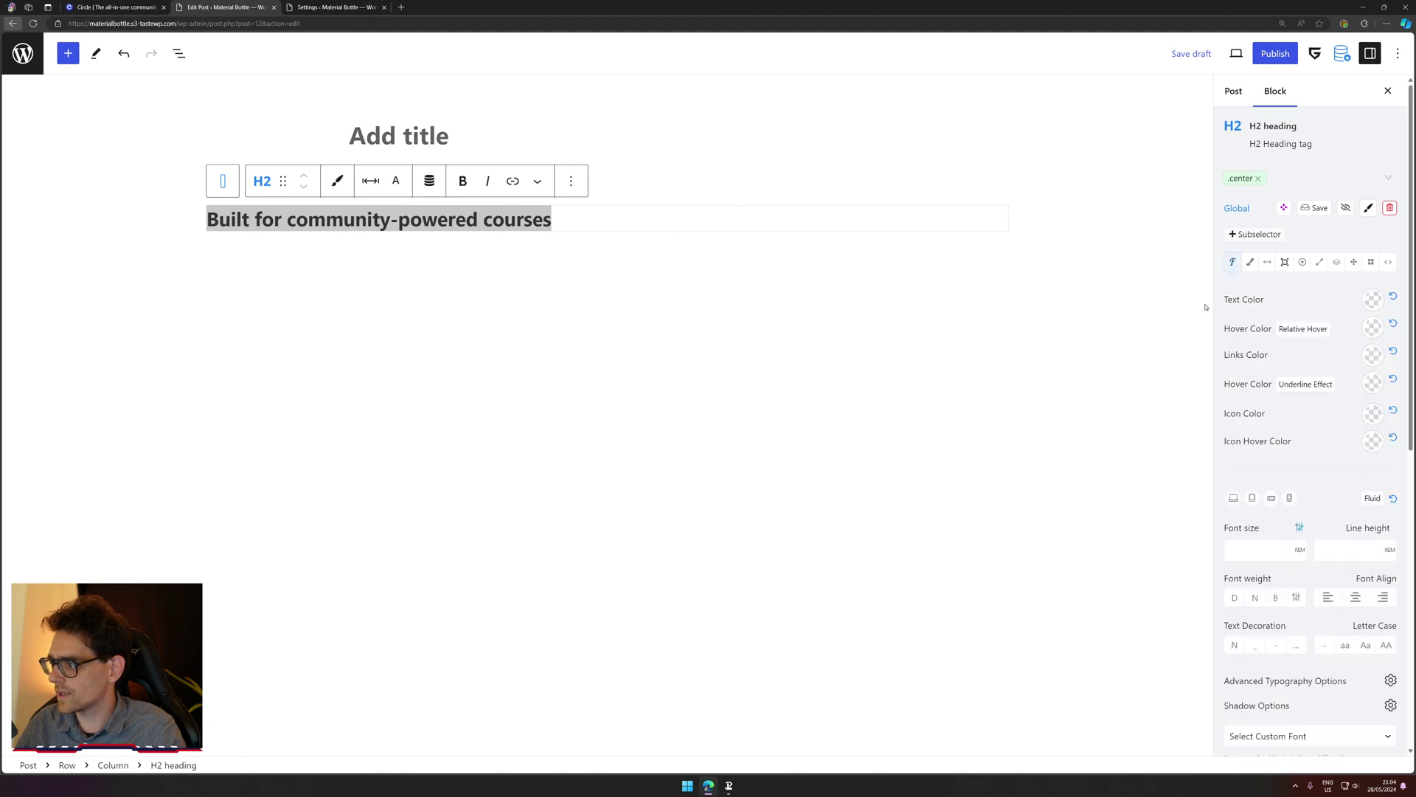
pyautogui.scroll(-1, 1351, 566)
pyautogui.click(1355, 552)
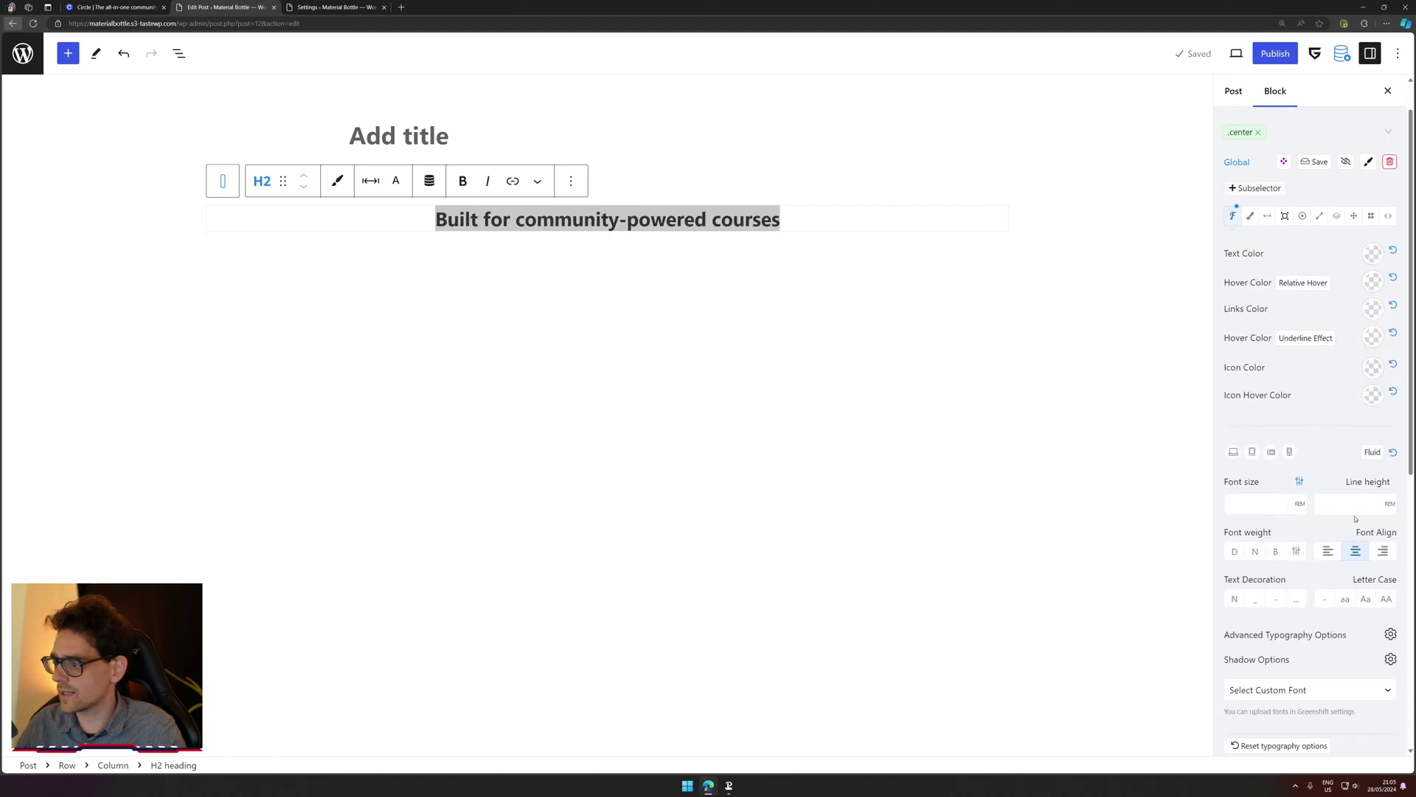
# Step: Set the font size of the "center" class to the preset Fluid - Gigantic (clamp(2.8rem, 6vw, 3.25rem))
pyautogui.scroll(1, 1305, 476)
pyautogui.scroll(-2, 1312, 299)
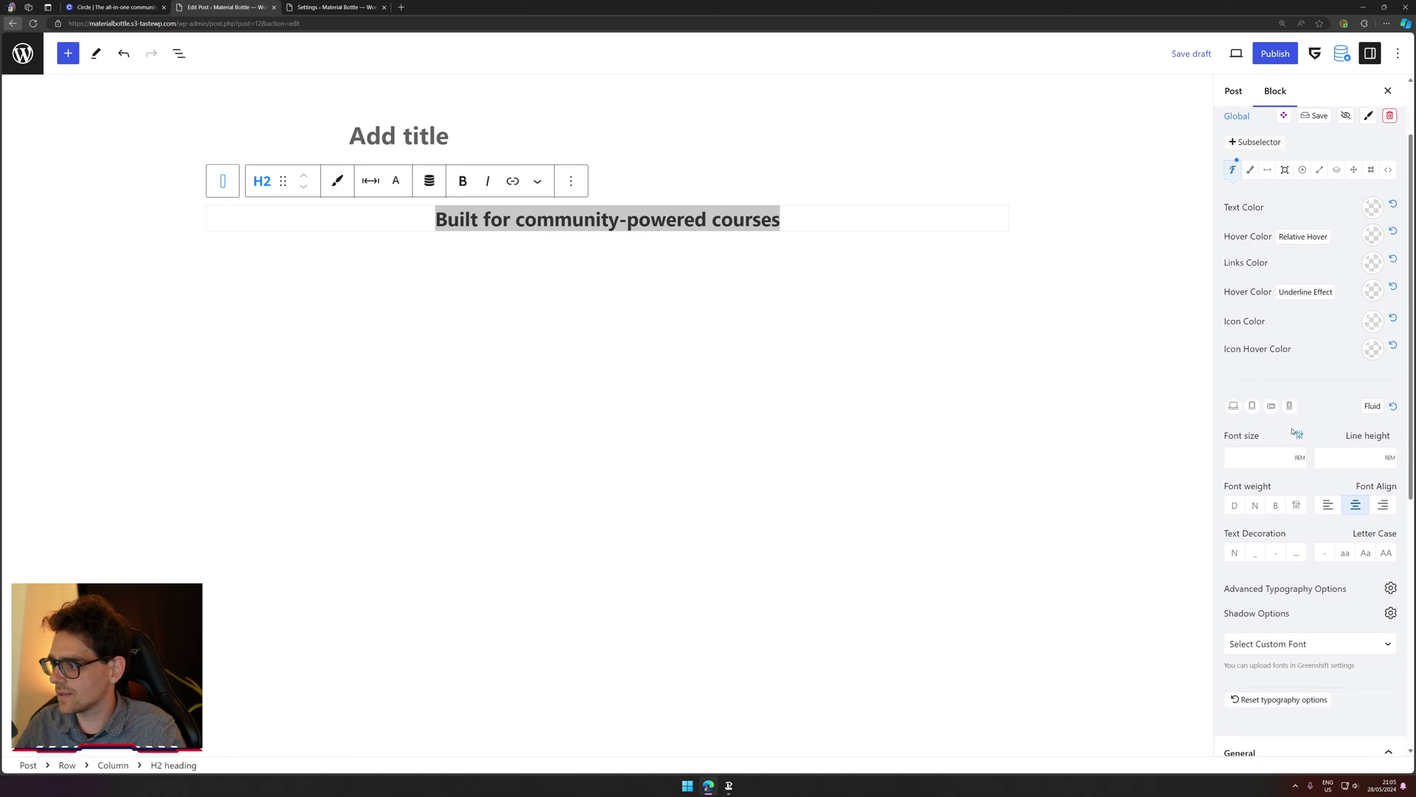
pyautogui.click(1299, 435)
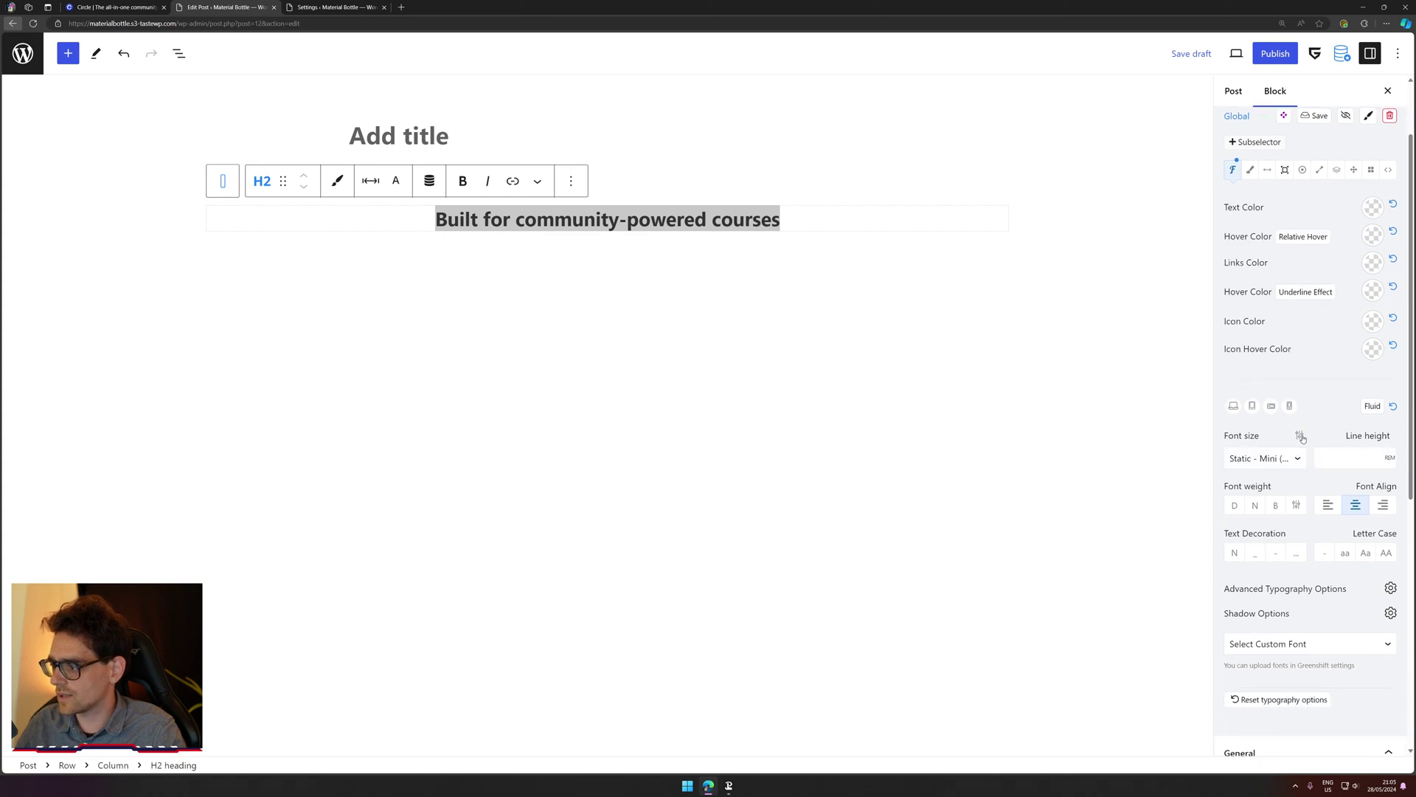
pyautogui.click(1301, 436)
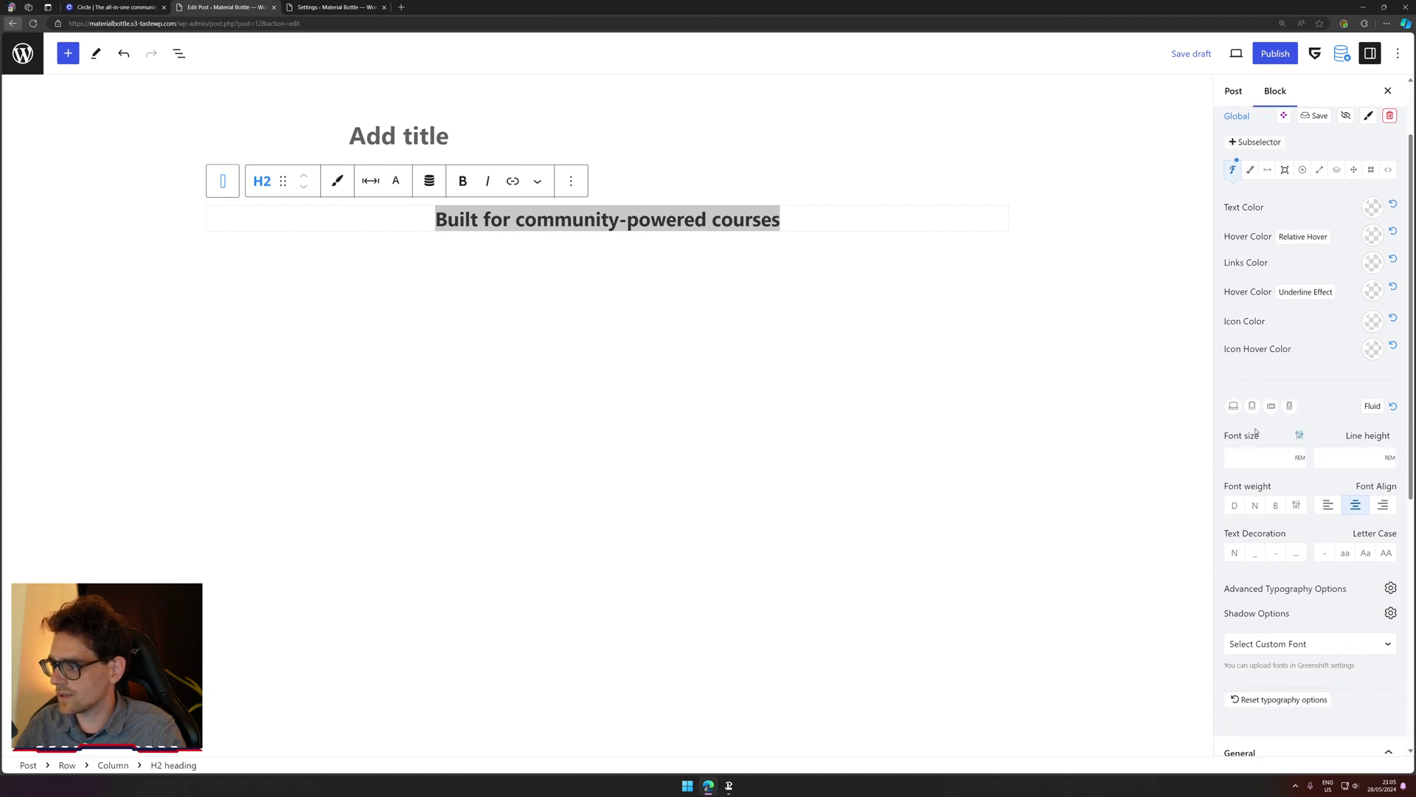
pyautogui.click(1300, 436)
pyautogui.scroll(-2, 1312, 455)
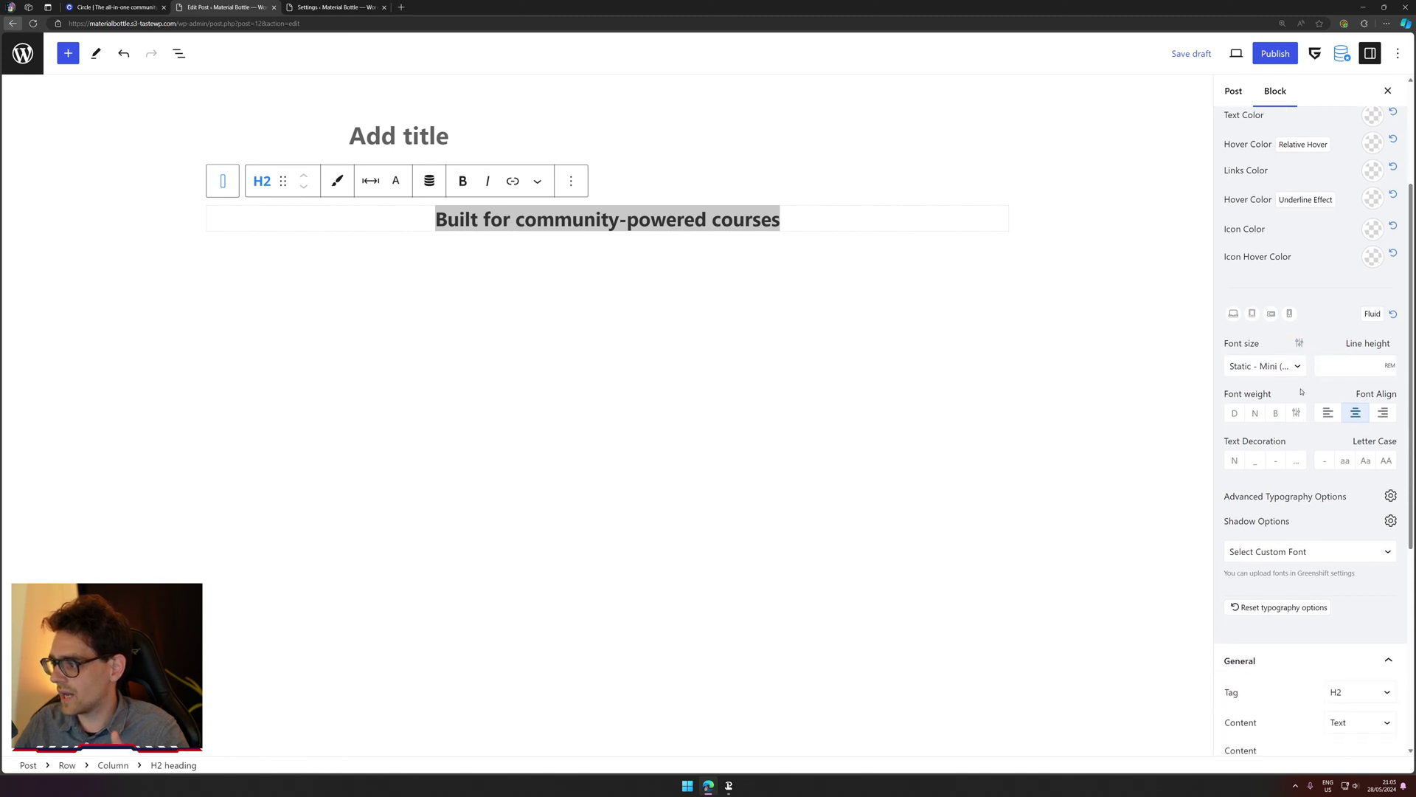
pyautogui.click(1265, 366)
pyautogui.scroll(-3, 1263, 505)
pyautogui.scroll(-5, 1263, 505)
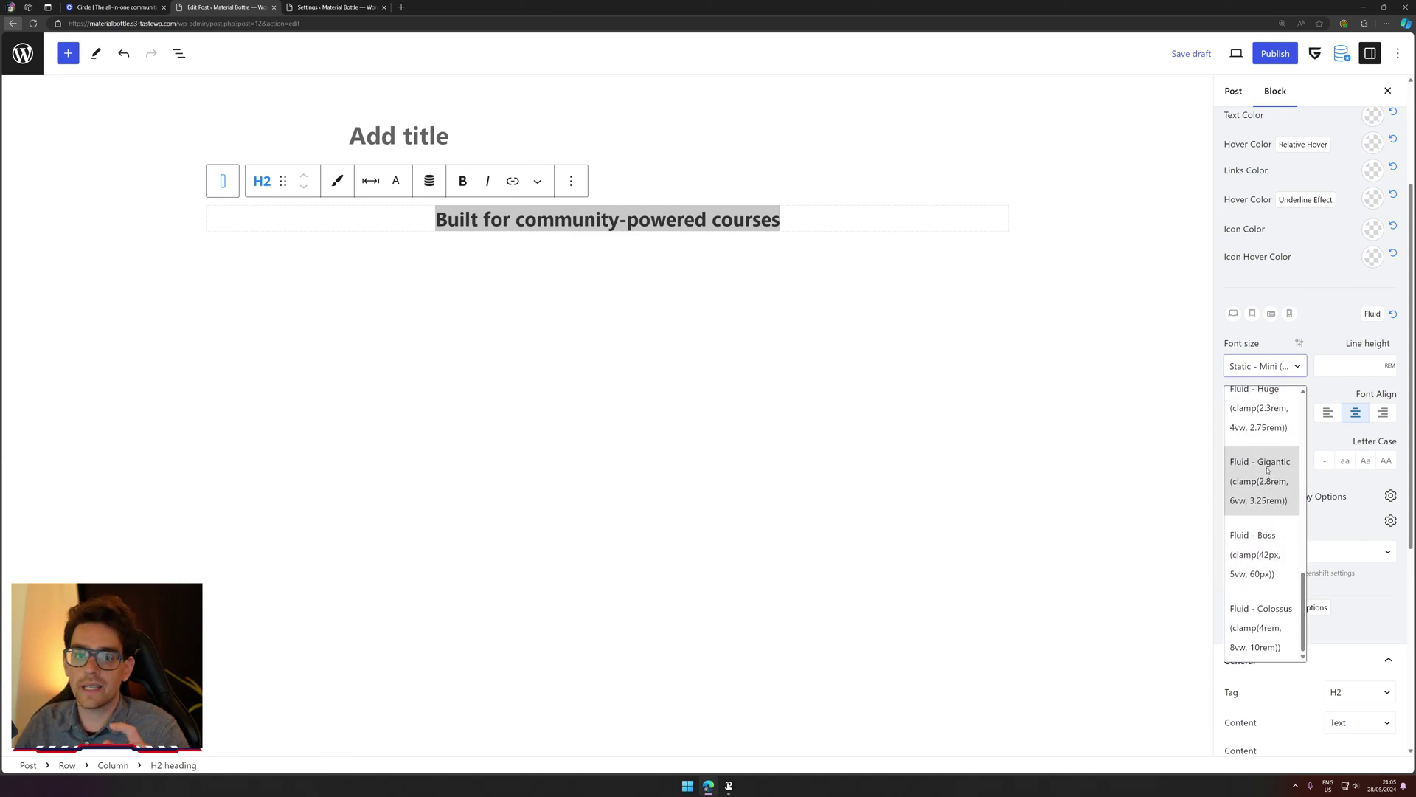
pyautogui.click(1267, 470)
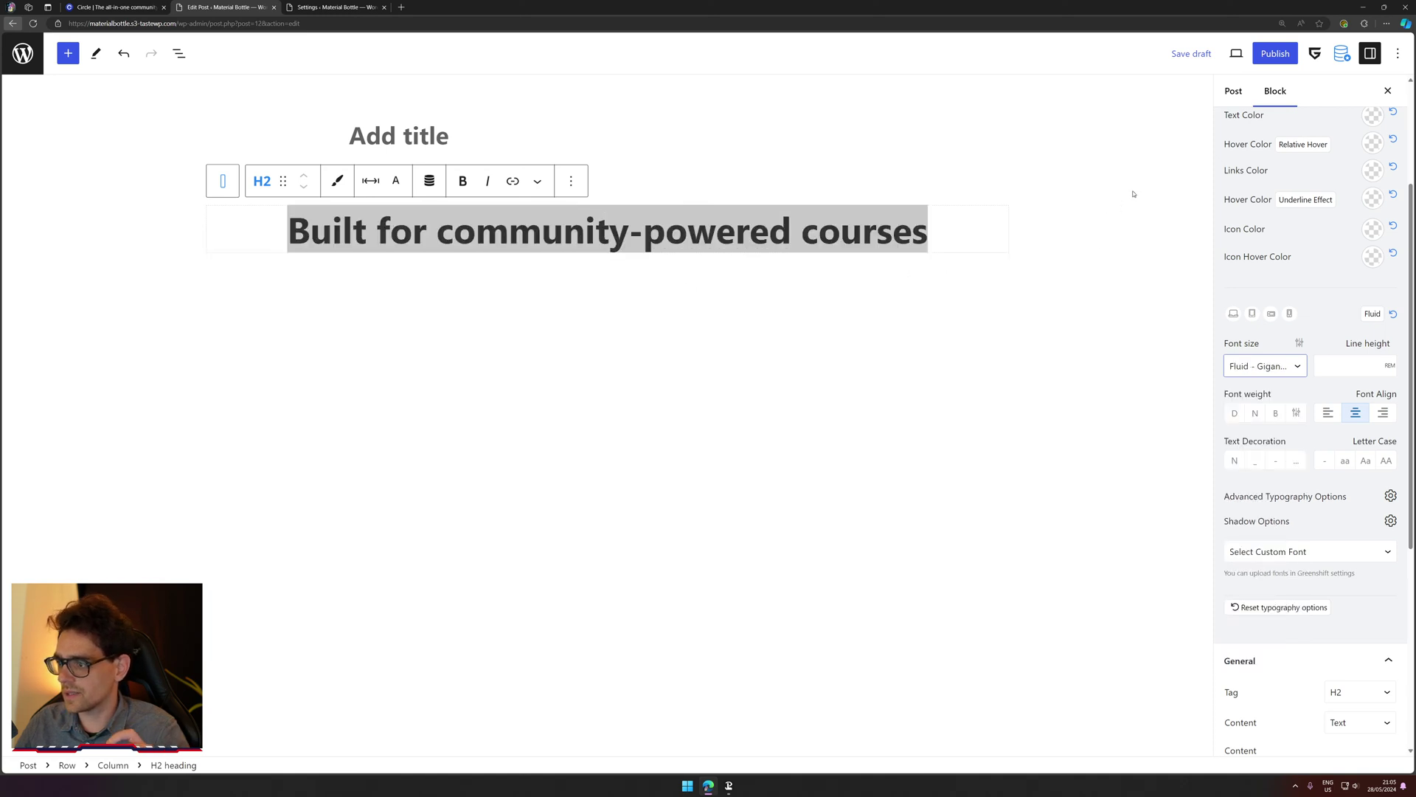
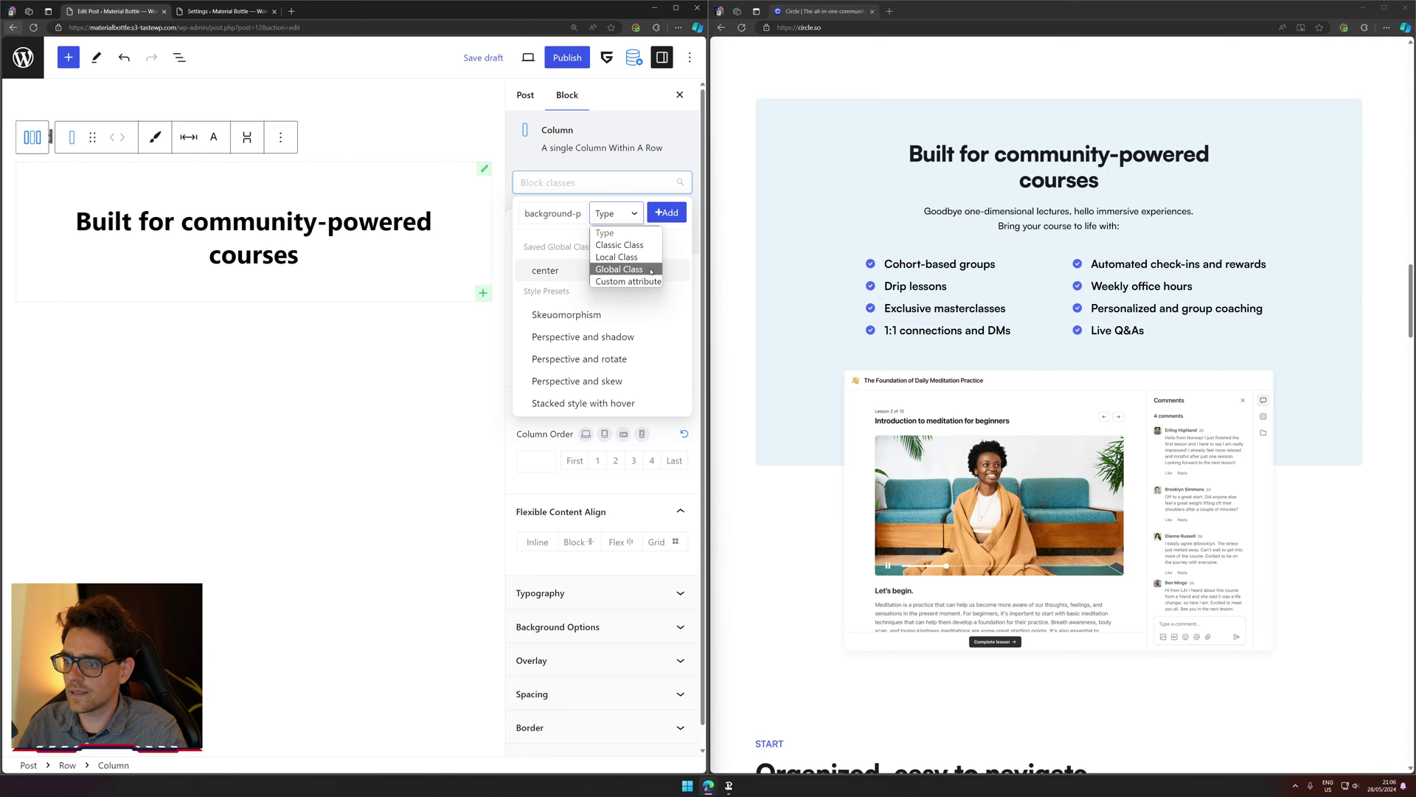
# Step: Try to set the type of the Column's new background class to Global Class
pyautogui.click(651, 270)
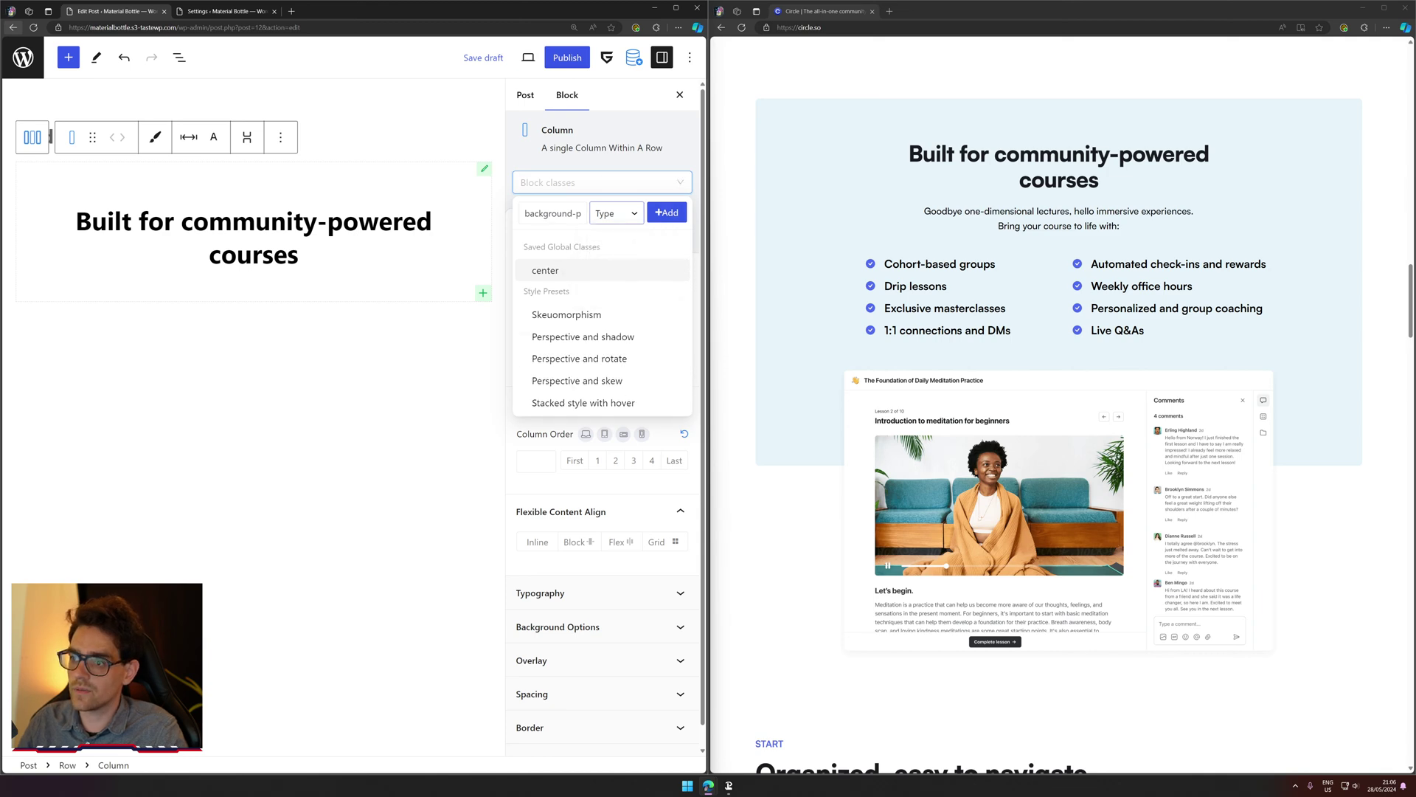
pyautogui.click(652, 218)
pyautogui.click(597, 182)
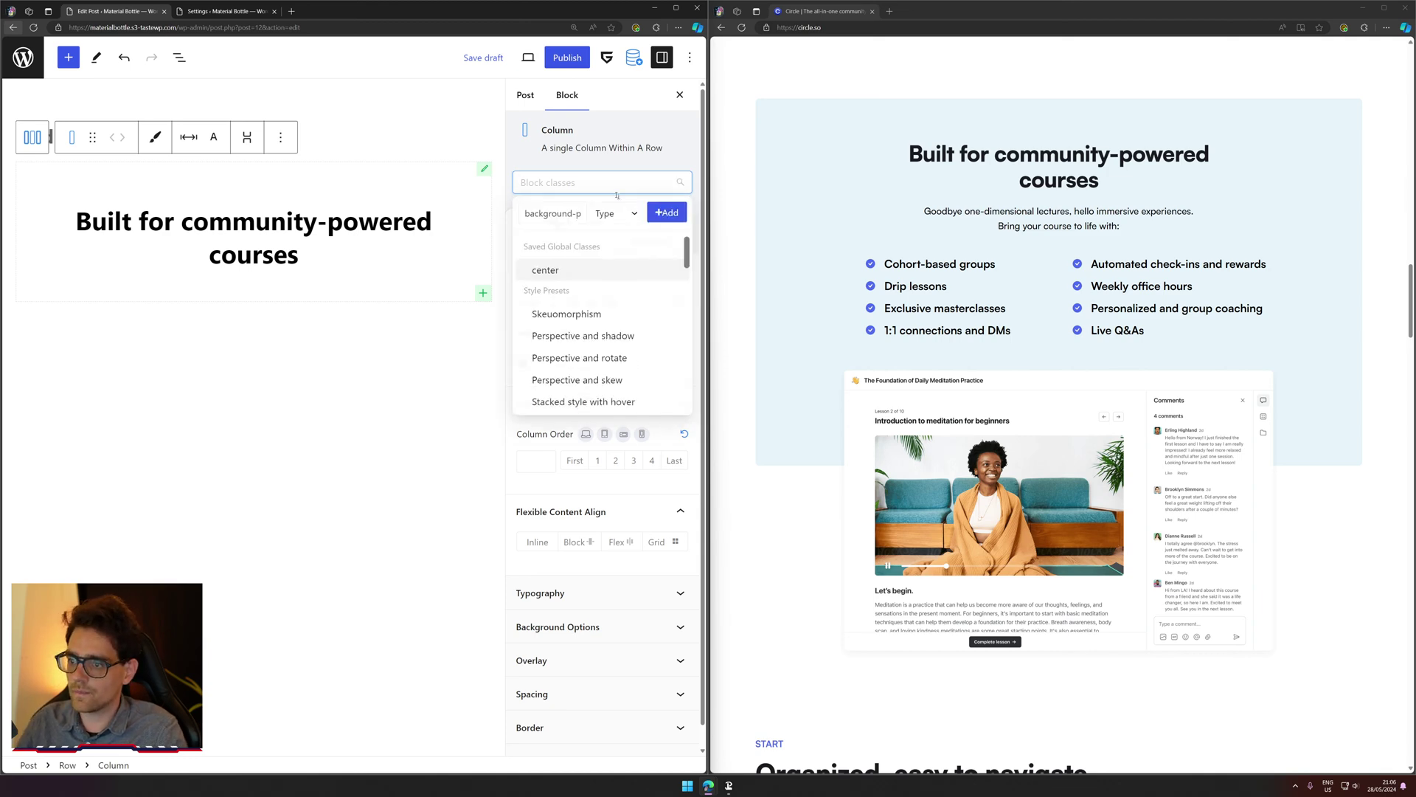
# Step: Rename the Column's new class to "feature-section", set its type to Global Class and add it to the Column
pyautogui.hotkey('ctrl', 'a')
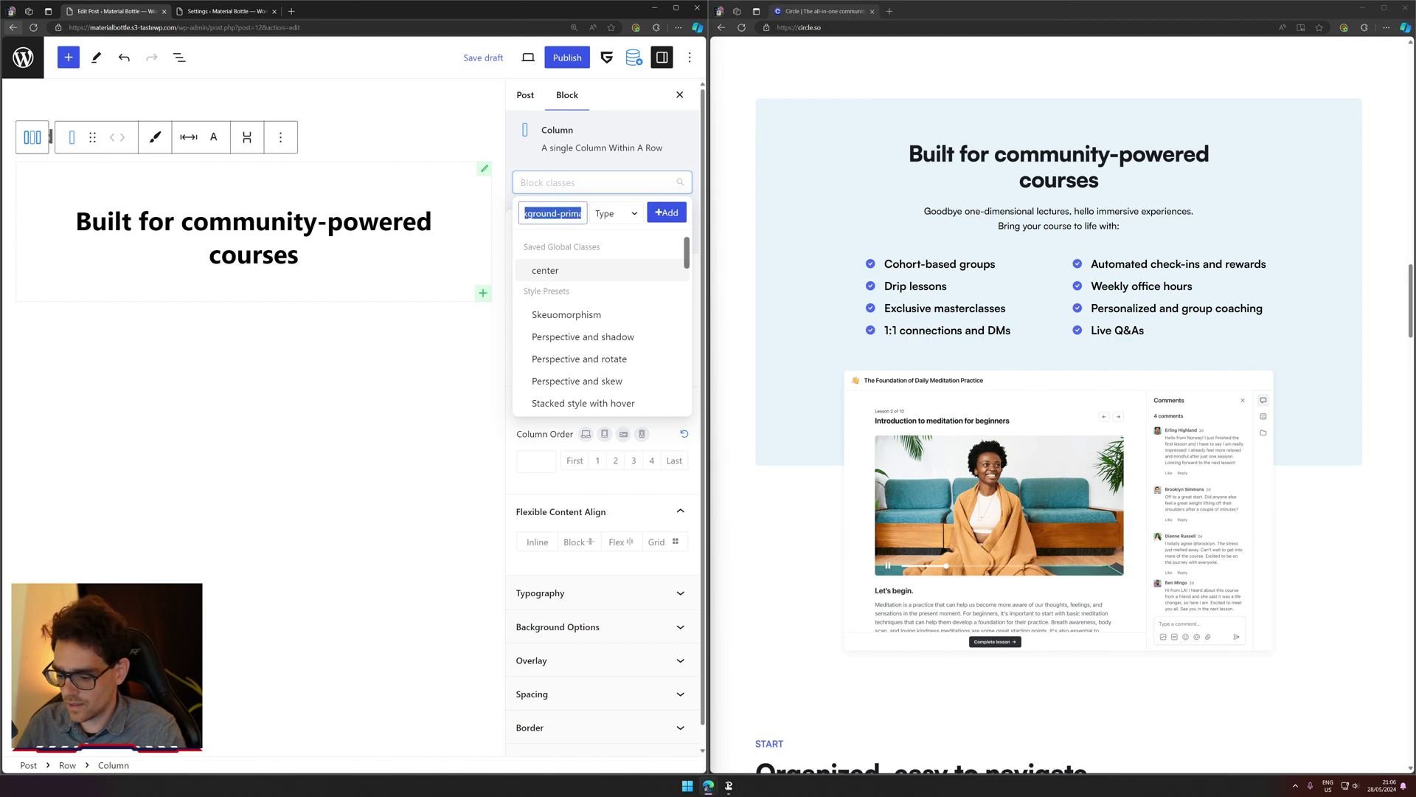
pyautogui.write('Featur')
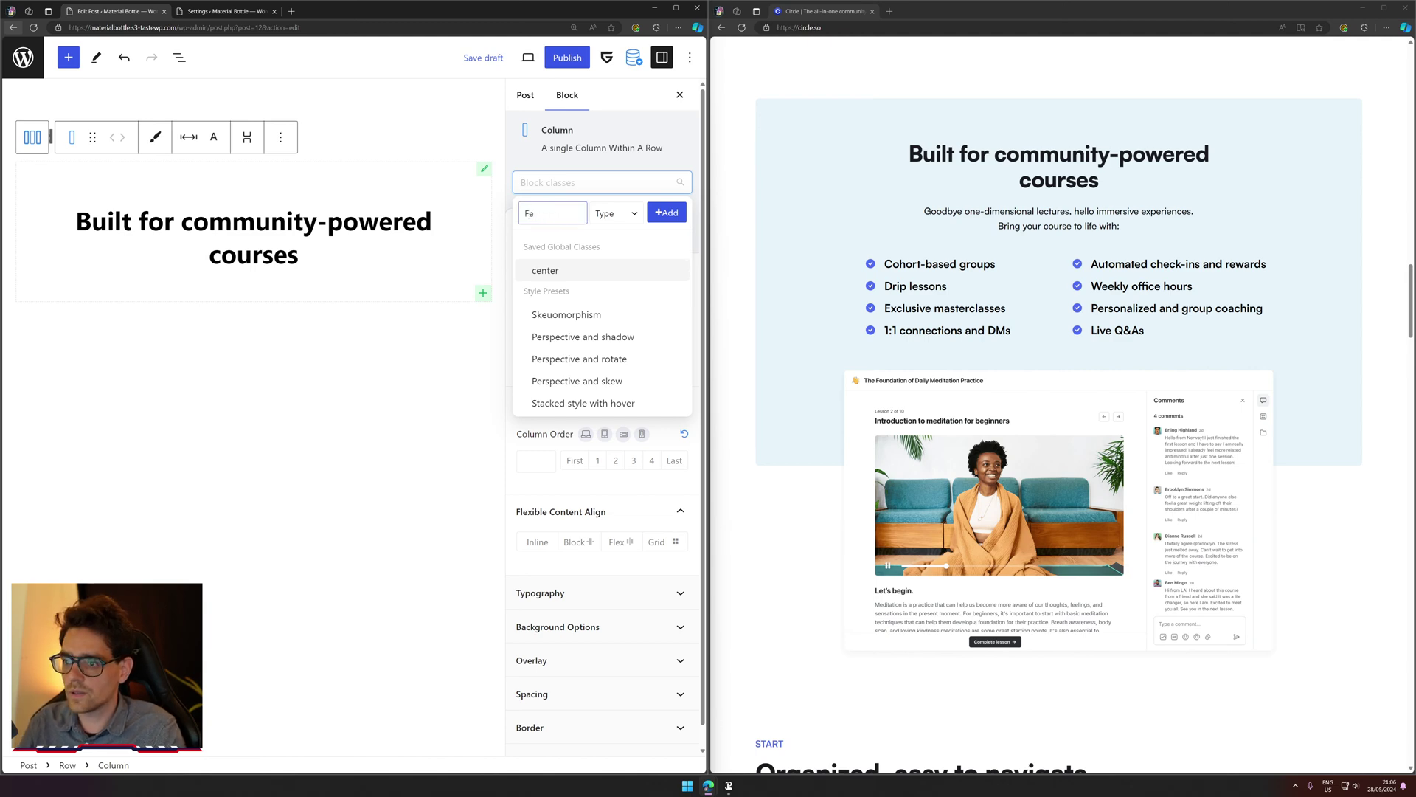
pyautogui.press('BackSpace')
pyautogui.press('BackSpace')
pyautogui.write('feate')
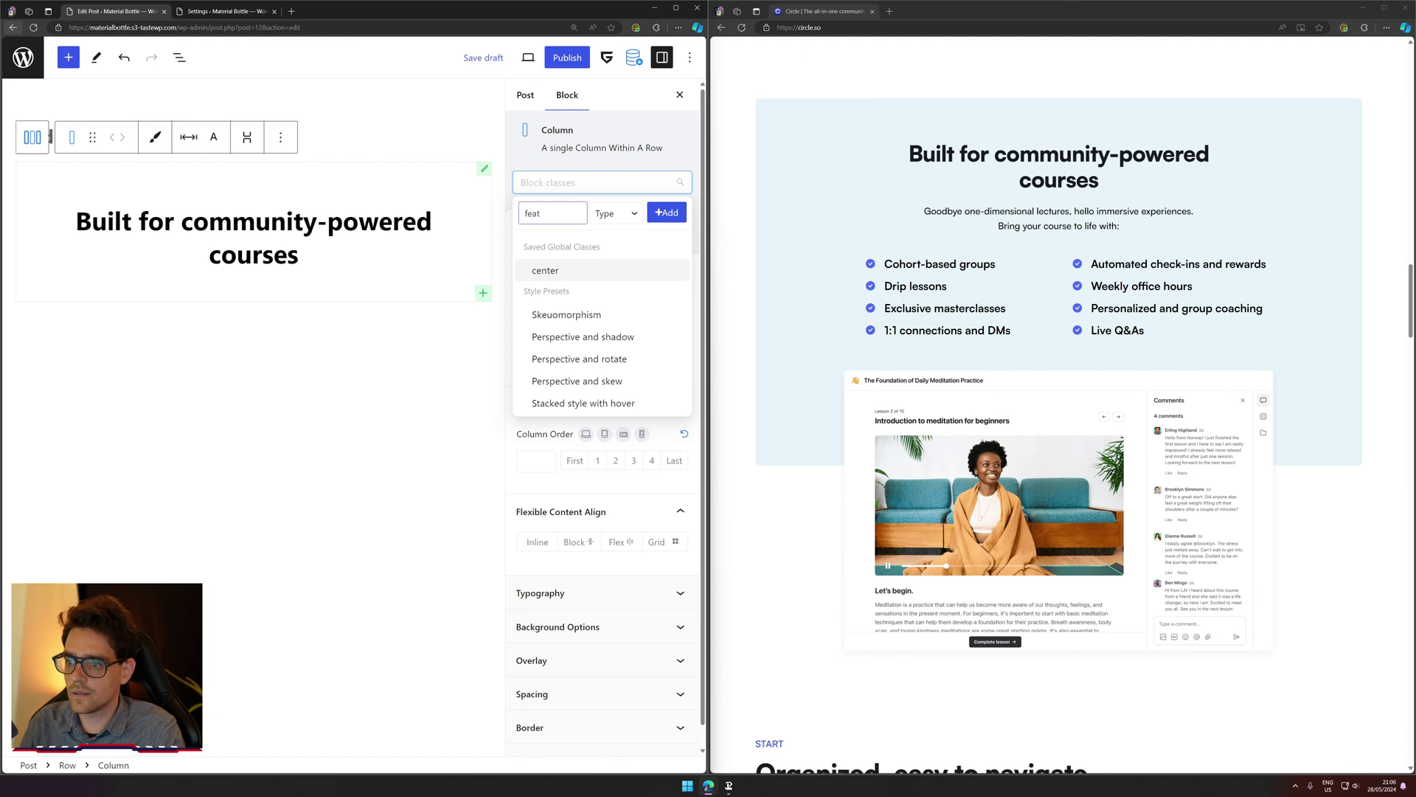
pyautogui.press('BackSpace')
pyautogui.press('BackSpace')
pyautogui.press('BackSpace')
pyautogui.press('BackSpace')
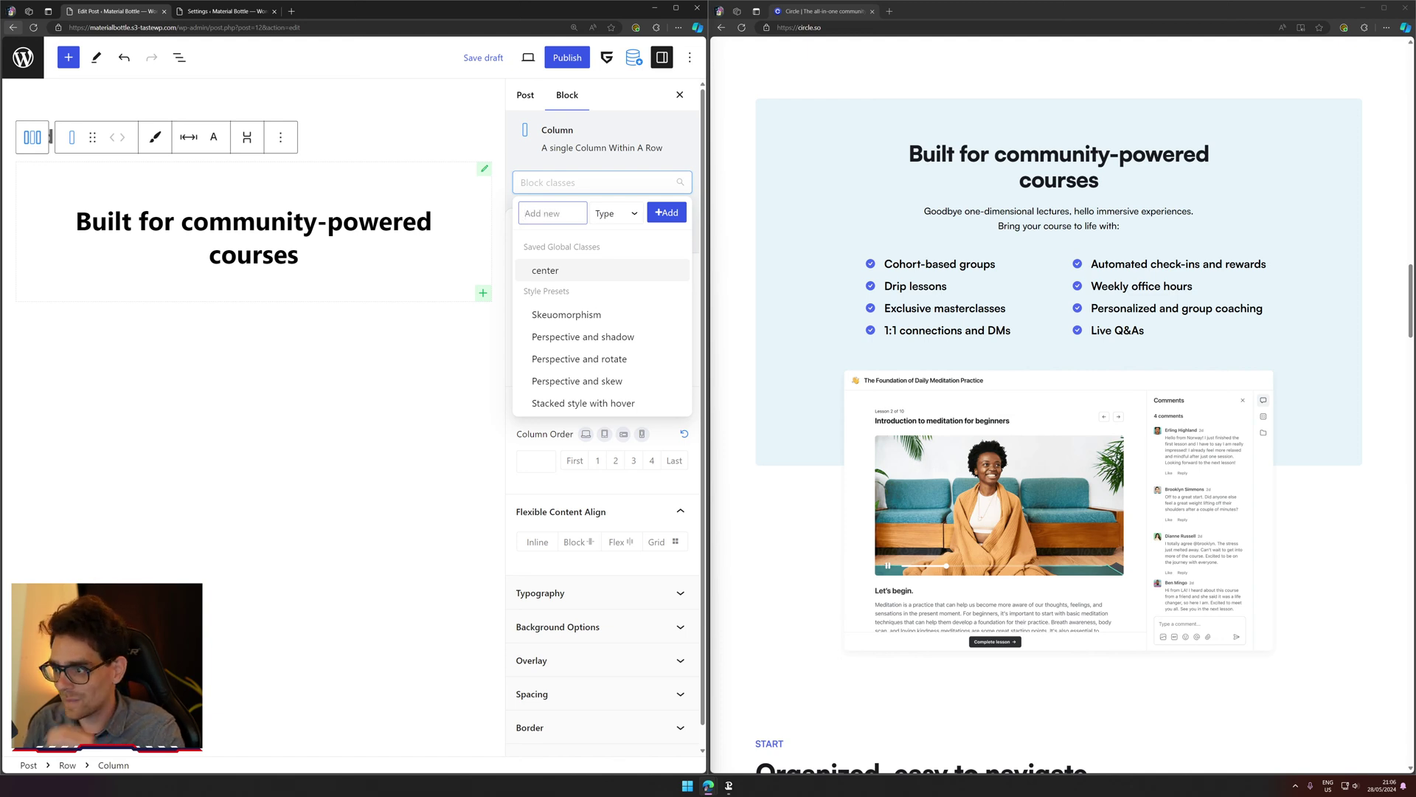
pyautogui.write('few')
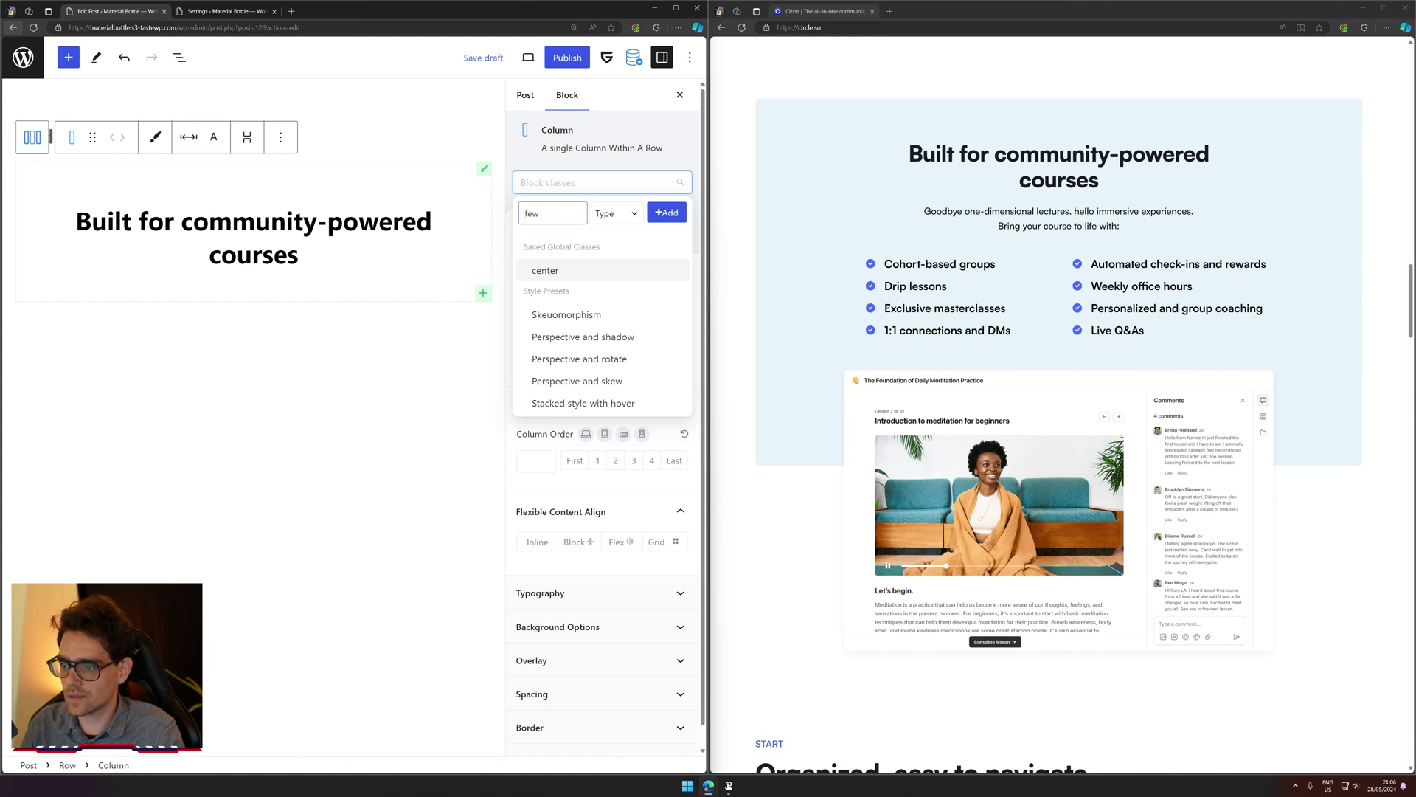
pyautogui.write('t')
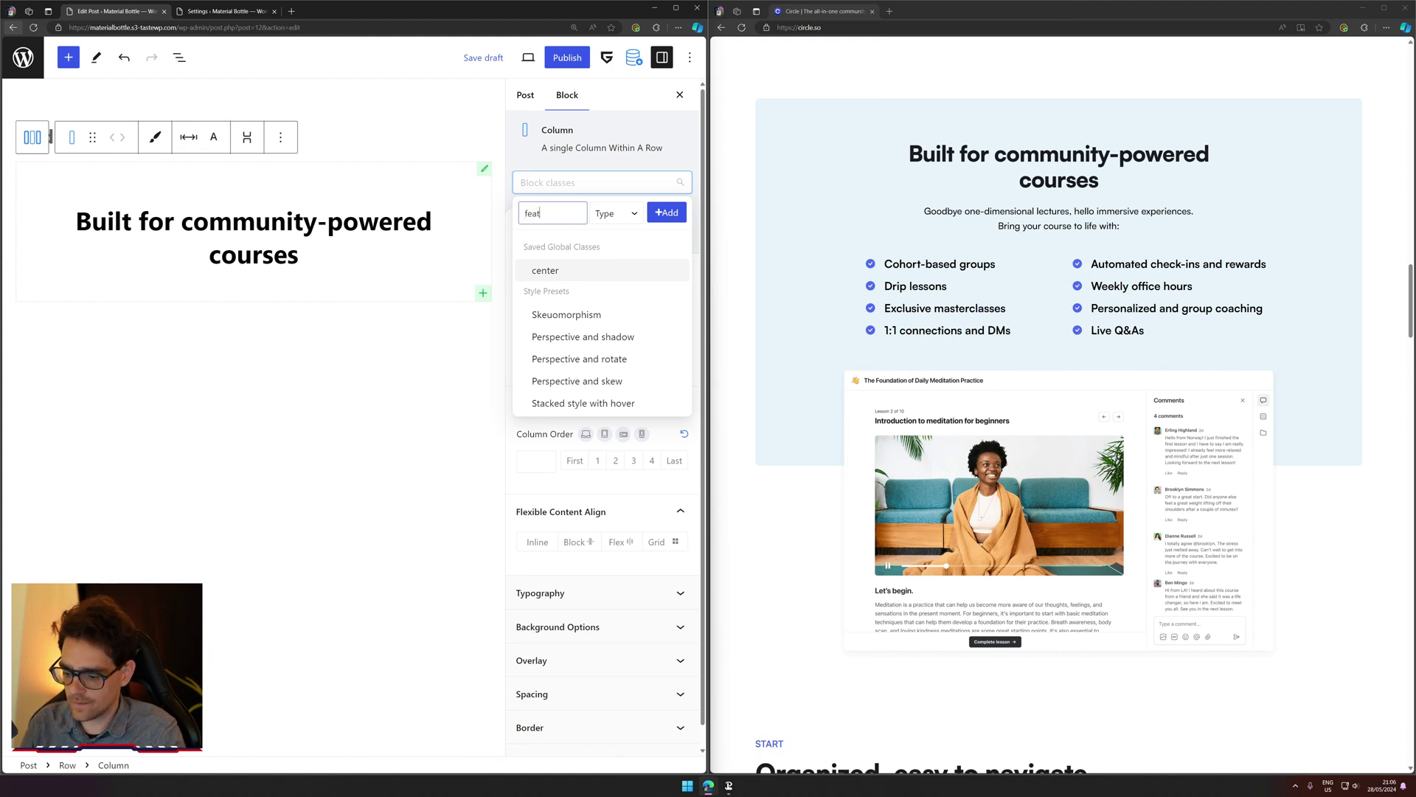
pyautogui.write('yree-se')
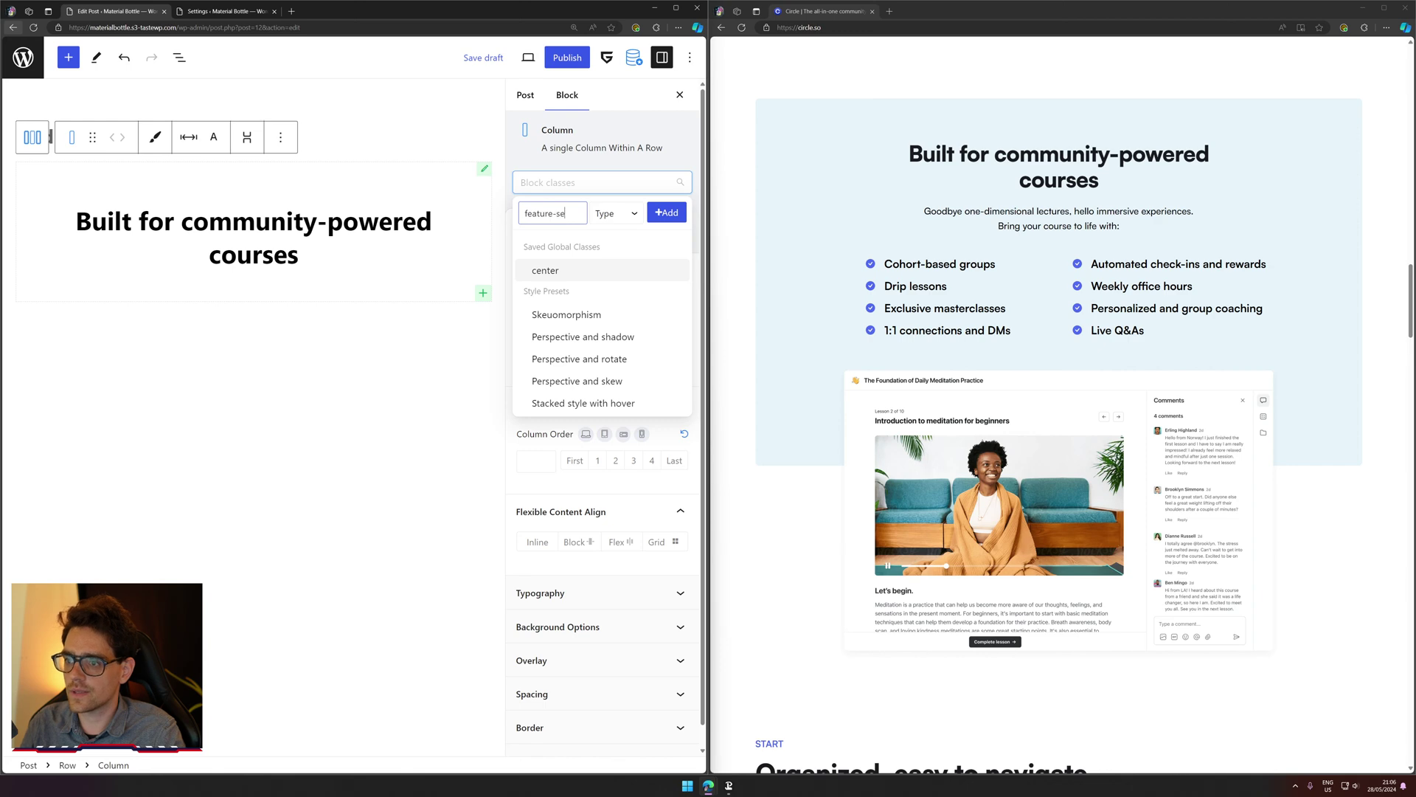
pyautogui.write('ction')
pyautogui.click(626, 224)
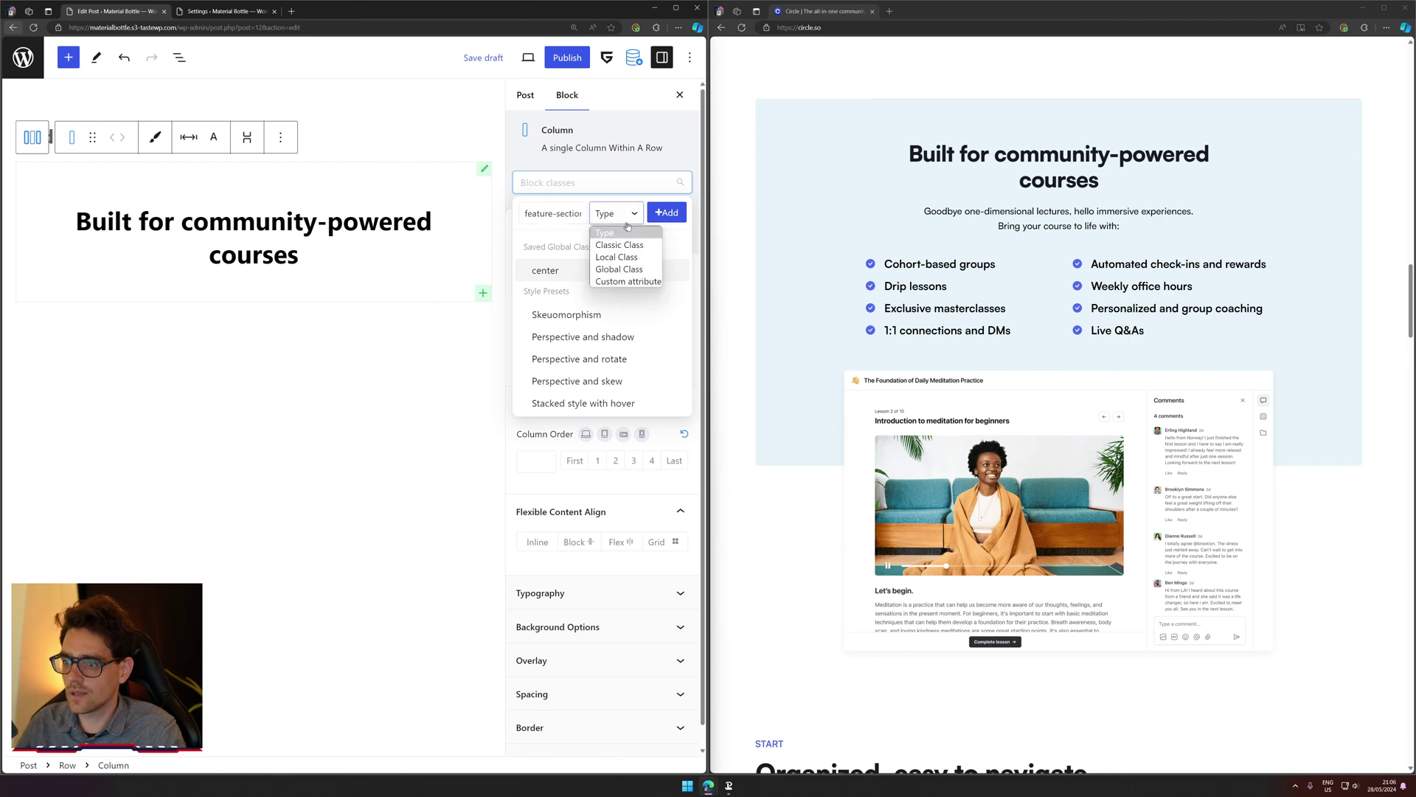
pyautogui.click(620, 244)
pyautogui.click(667, 213)
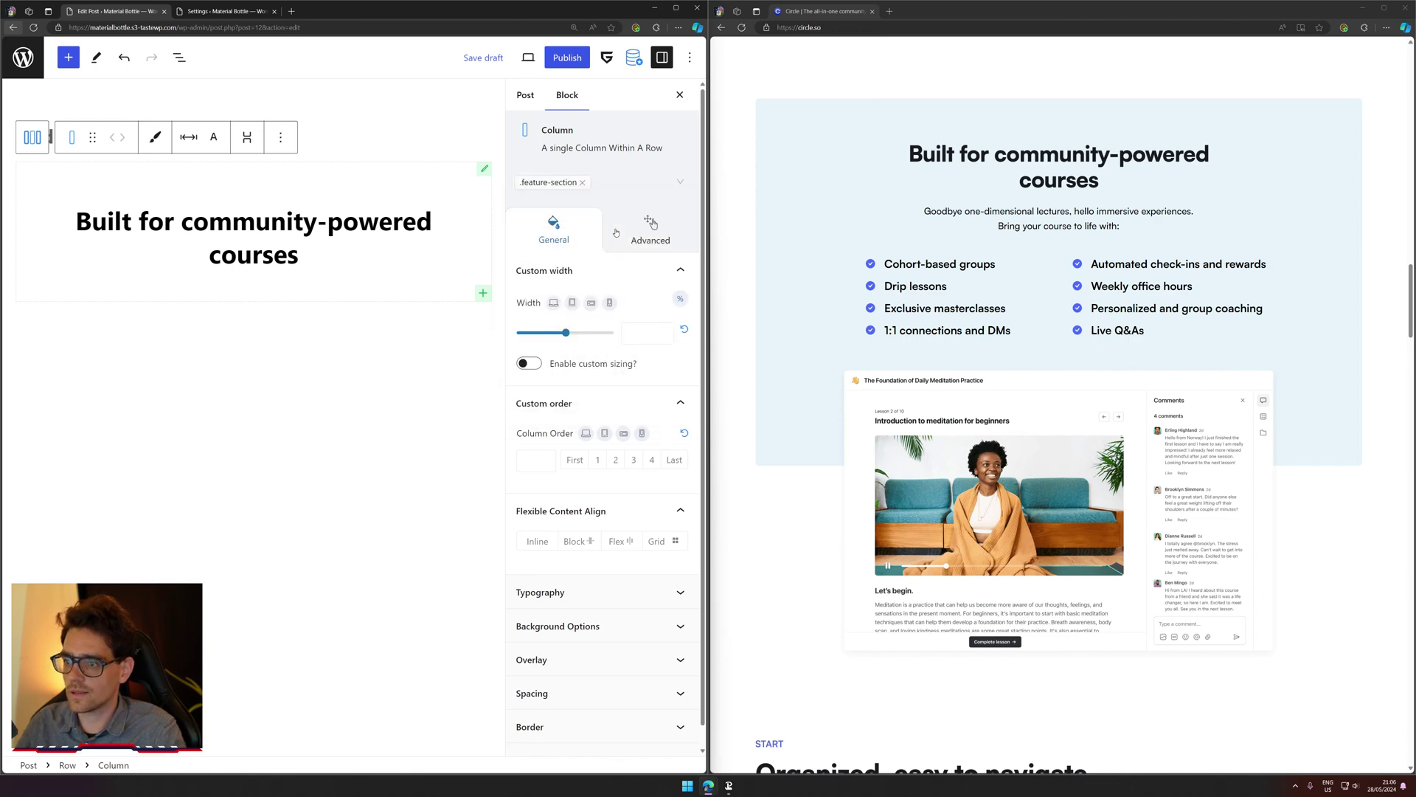
# Step: Set the "feature-section" class's background color to the light blue E7F3FA sampled from the Circle section
pyautogui.click(572, 185)
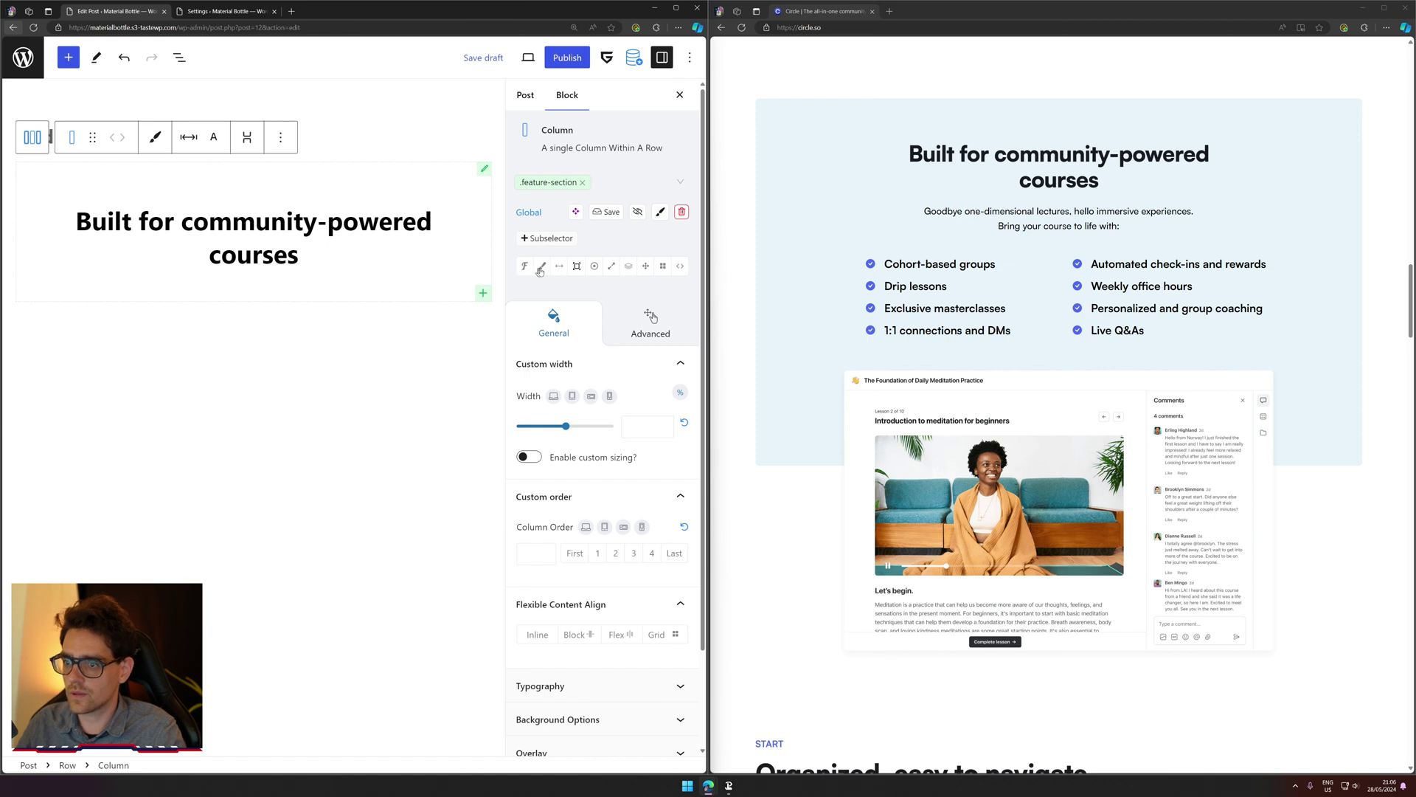
pyautogui.click(560, 268)
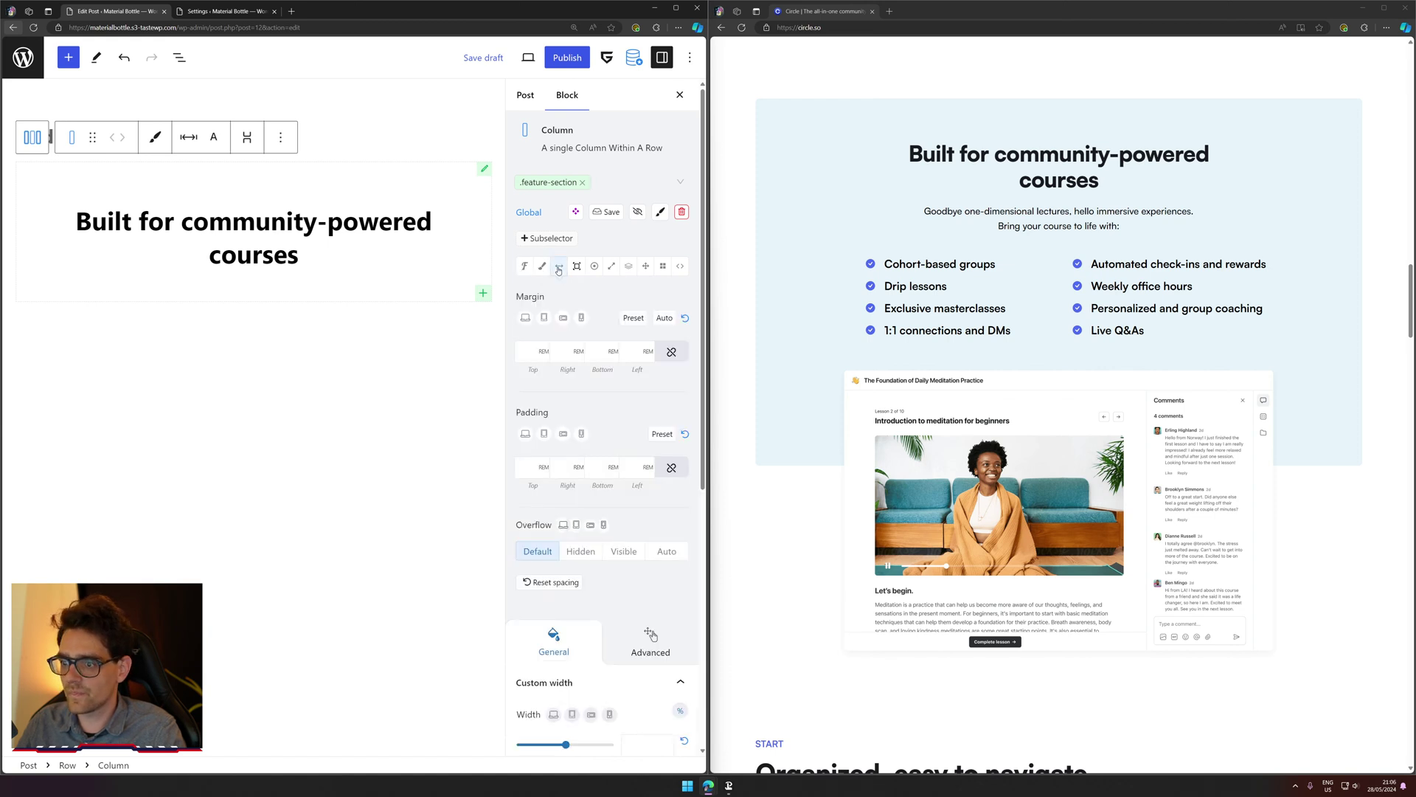
pyautogui.click(559, 268)
pyautogui.click(542, 267)
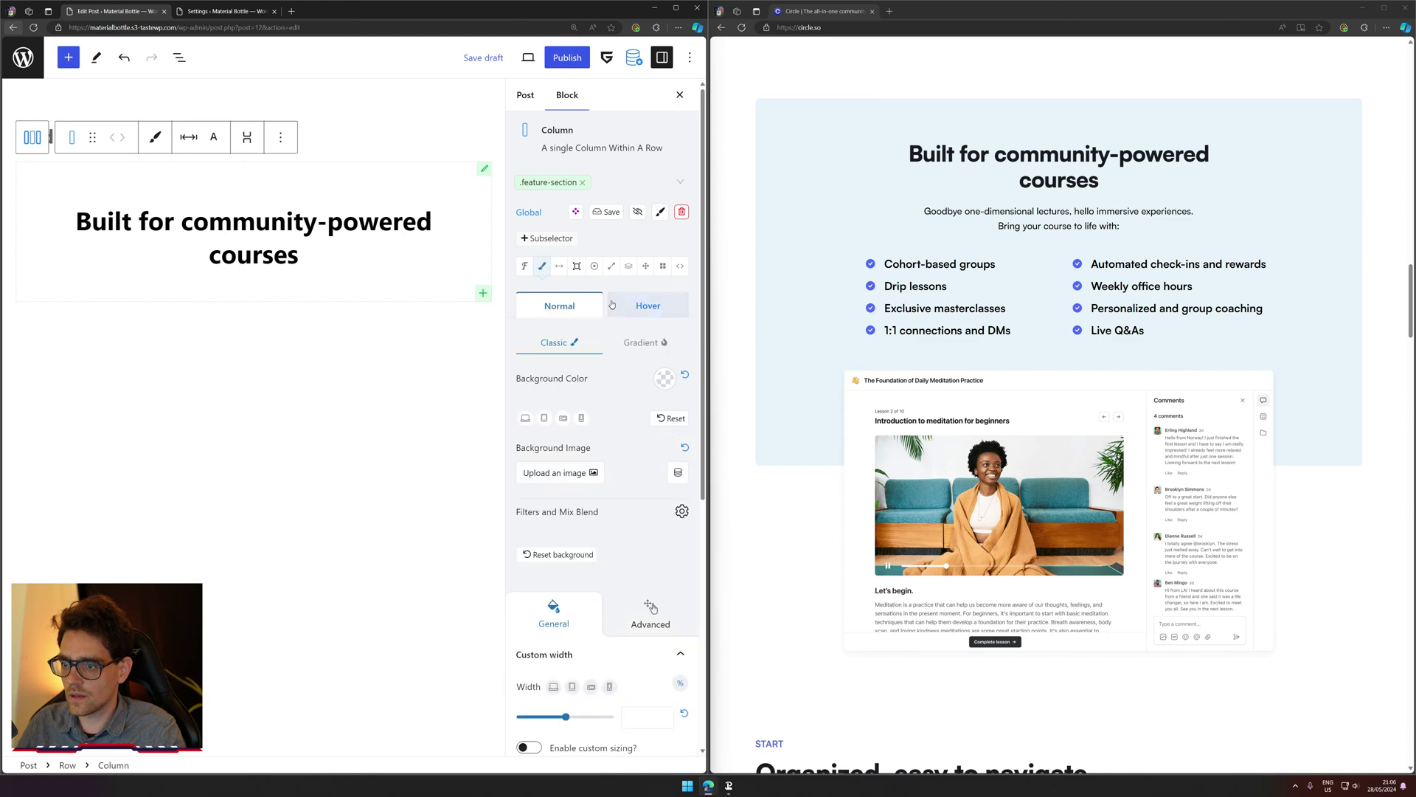
pyautogui.click(665, 378)
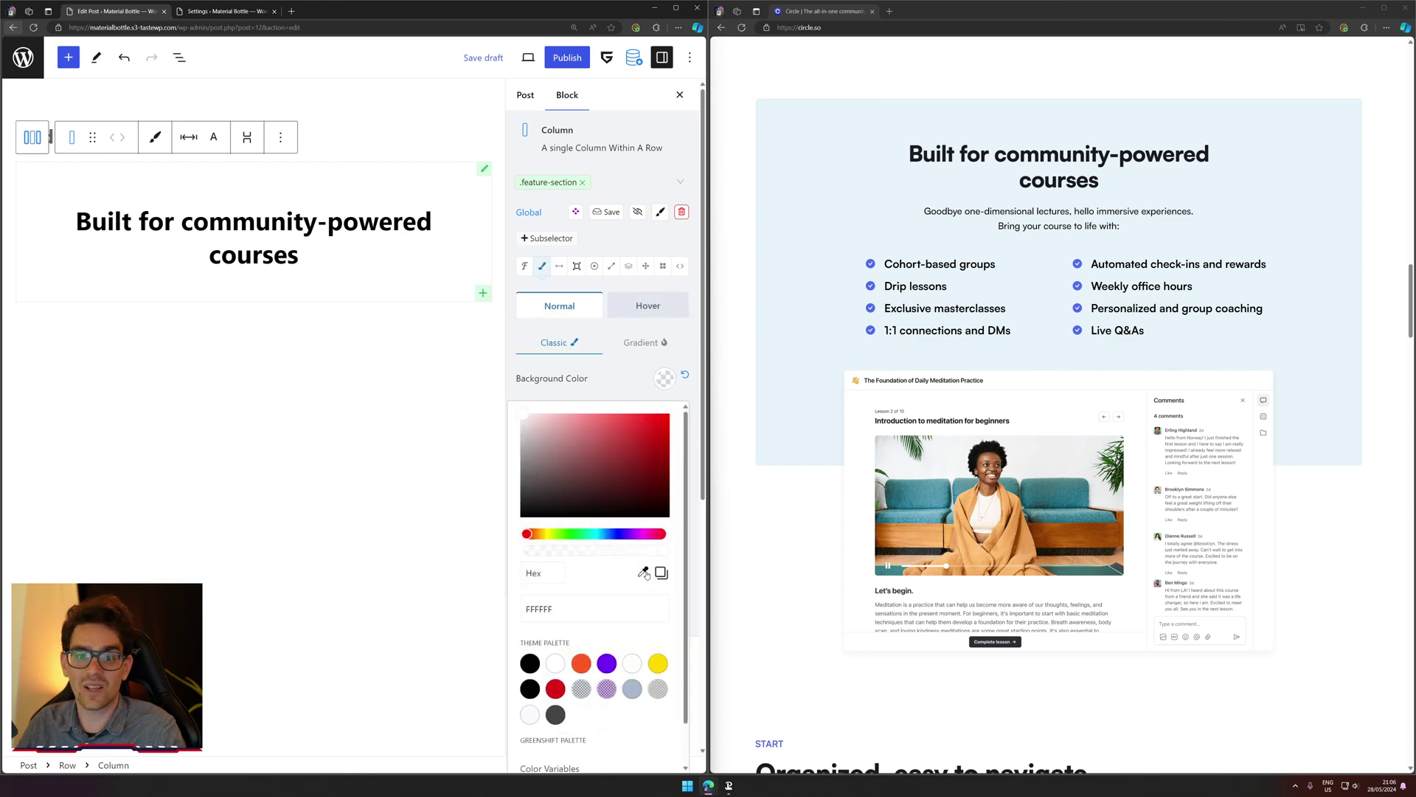
pyautogui.click(644, 573)
pyautogui.click(818, 199)
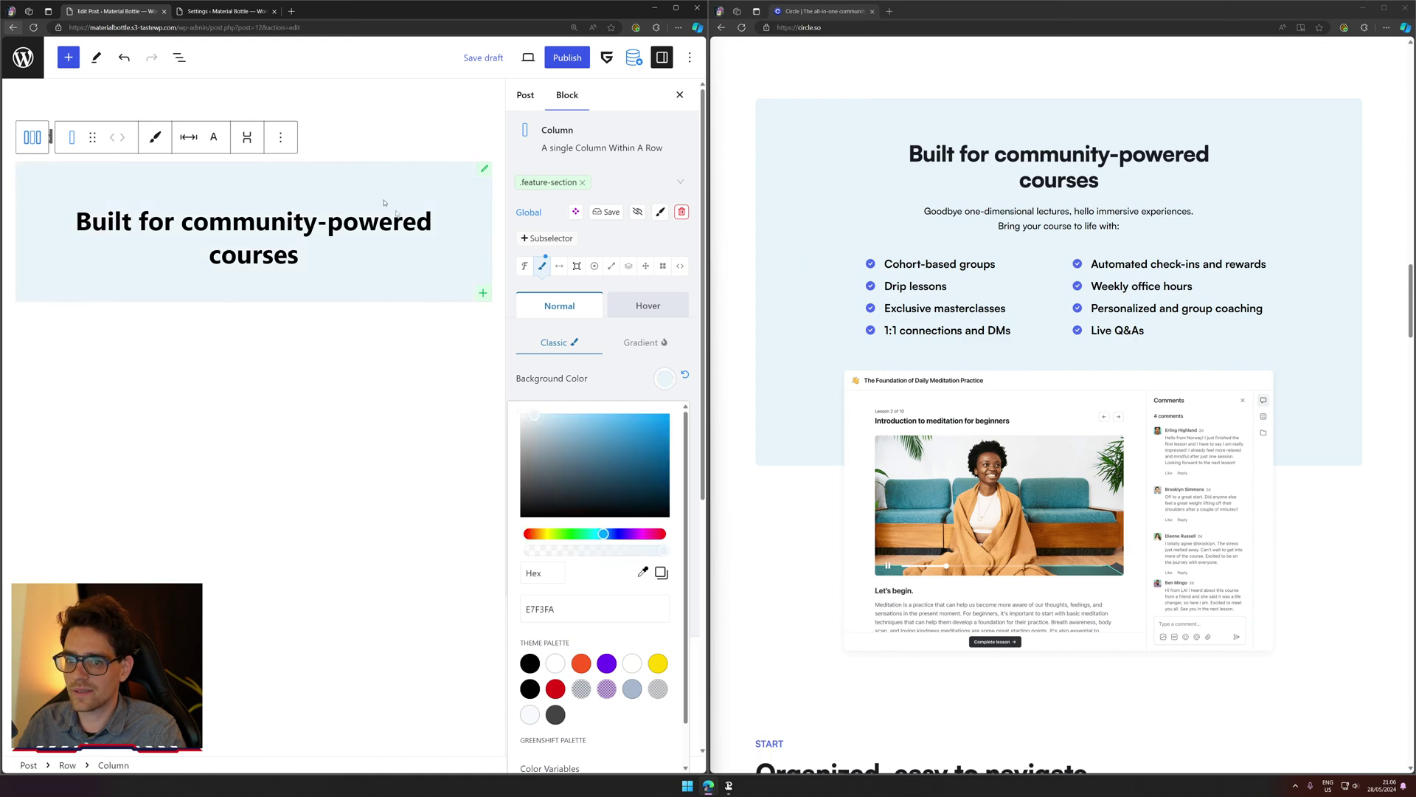
pyautogui.click(623, 399)
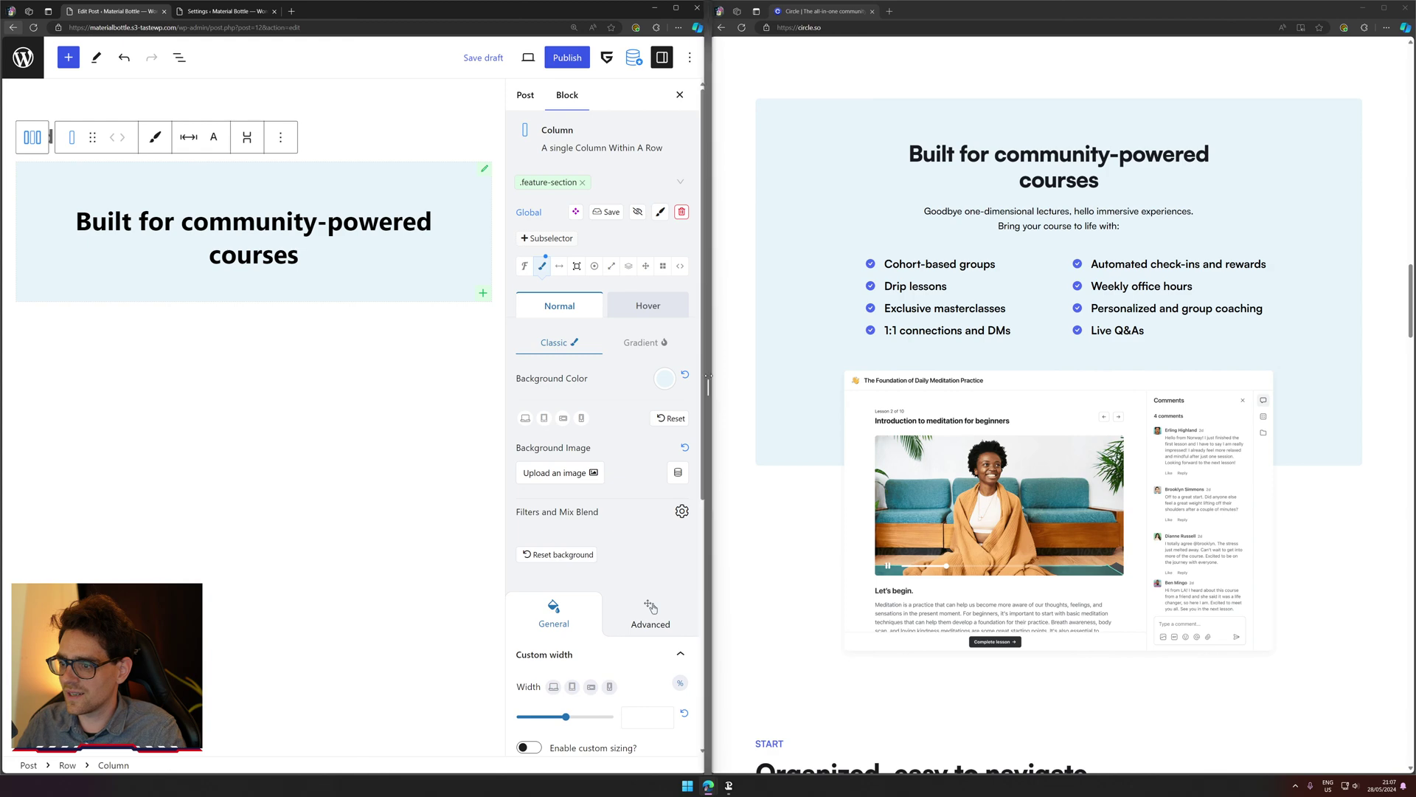
# Step: Widen the editor window and insert a Greenshift P paragraph block below the H2 heading in the Column
pyautogui.moveTo(713, 378); pyautogui.dragTo(909, 352)
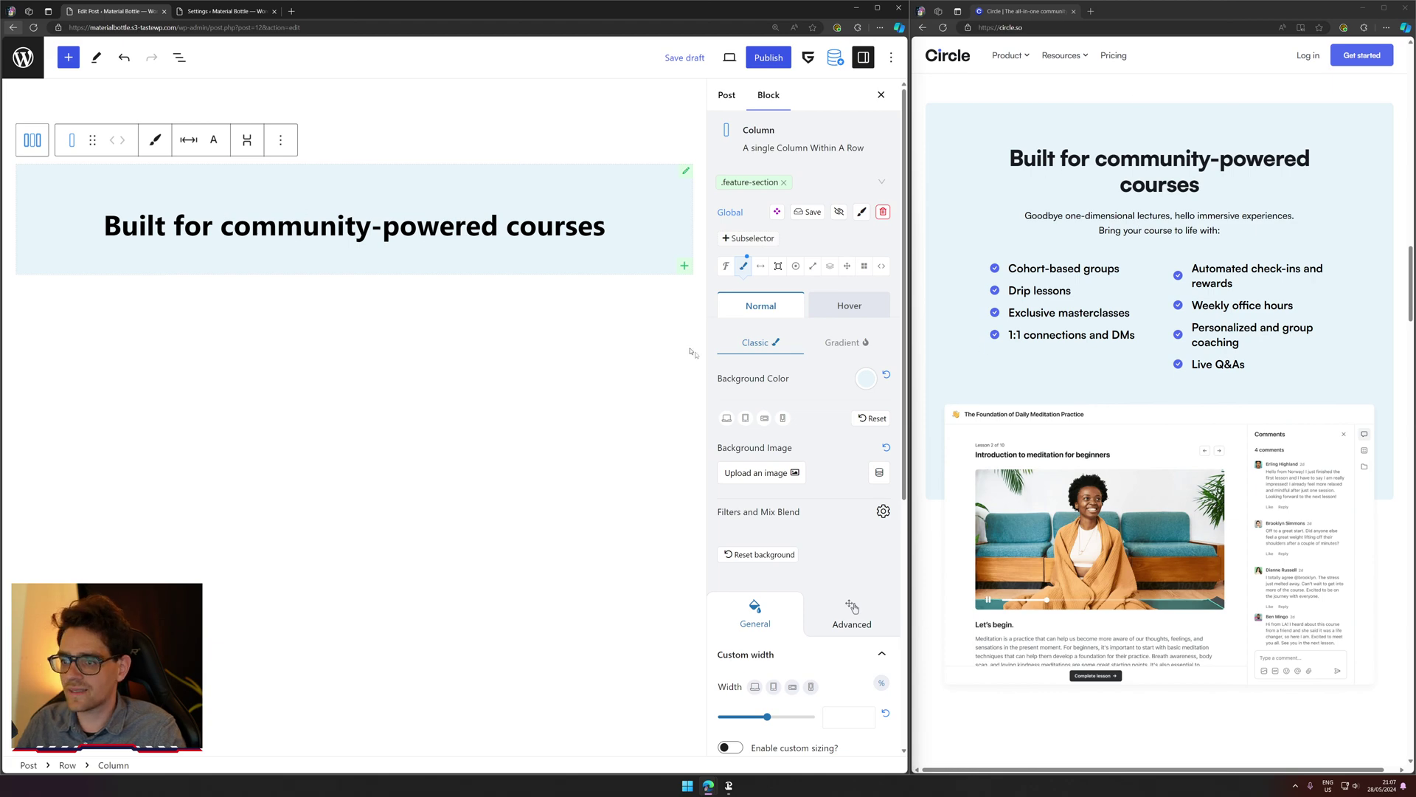
pyautogui.click(618, 232)
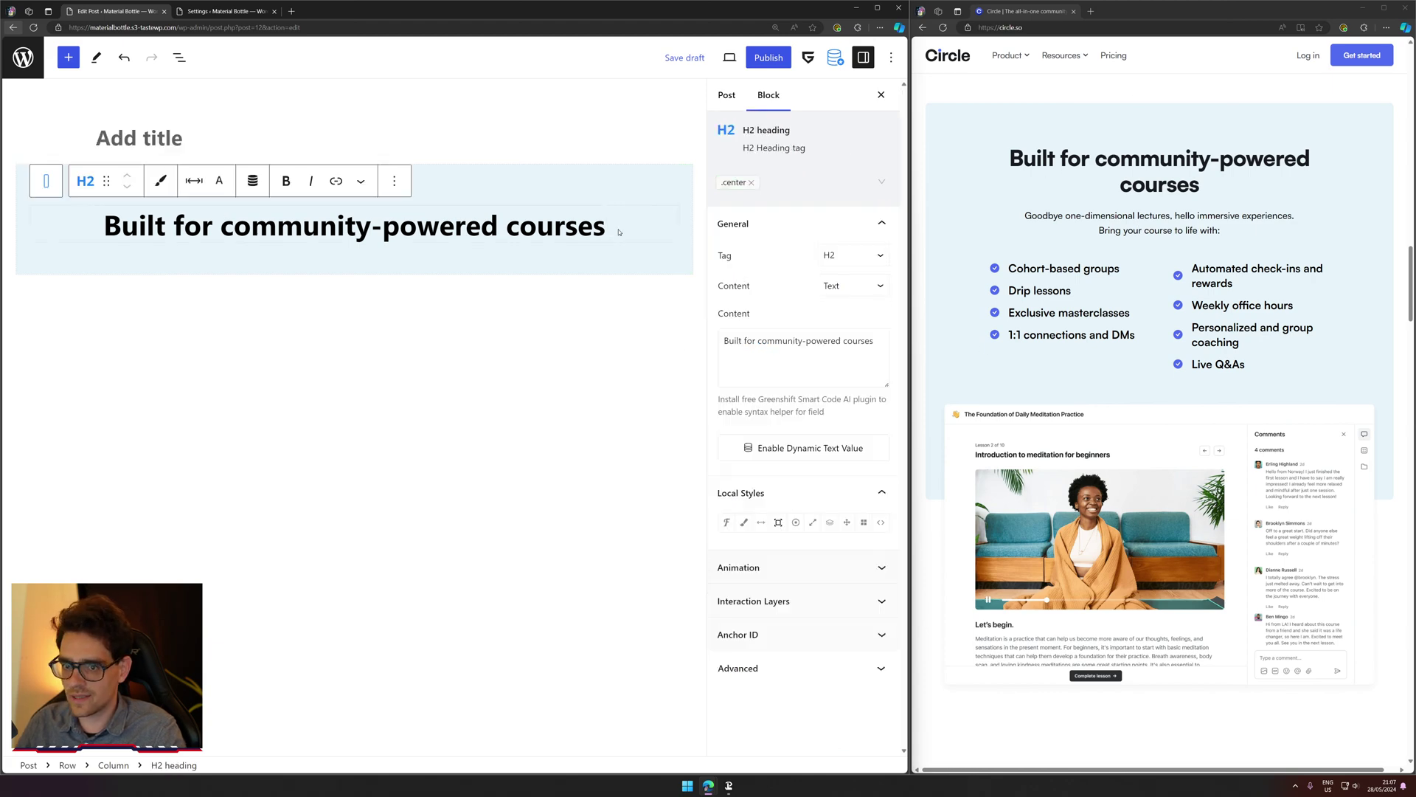
pyautogui.press('Return')
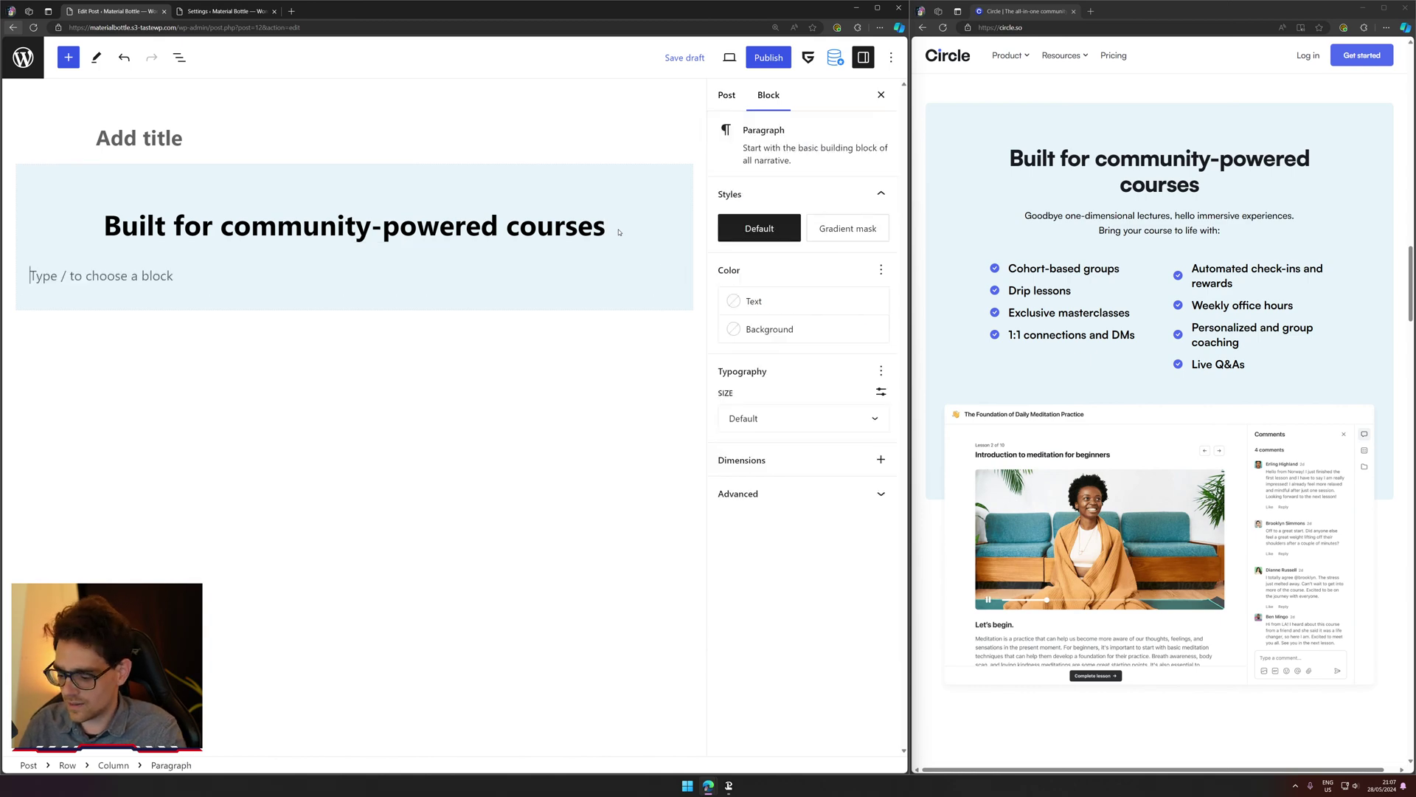
pyautogui.write('/para')
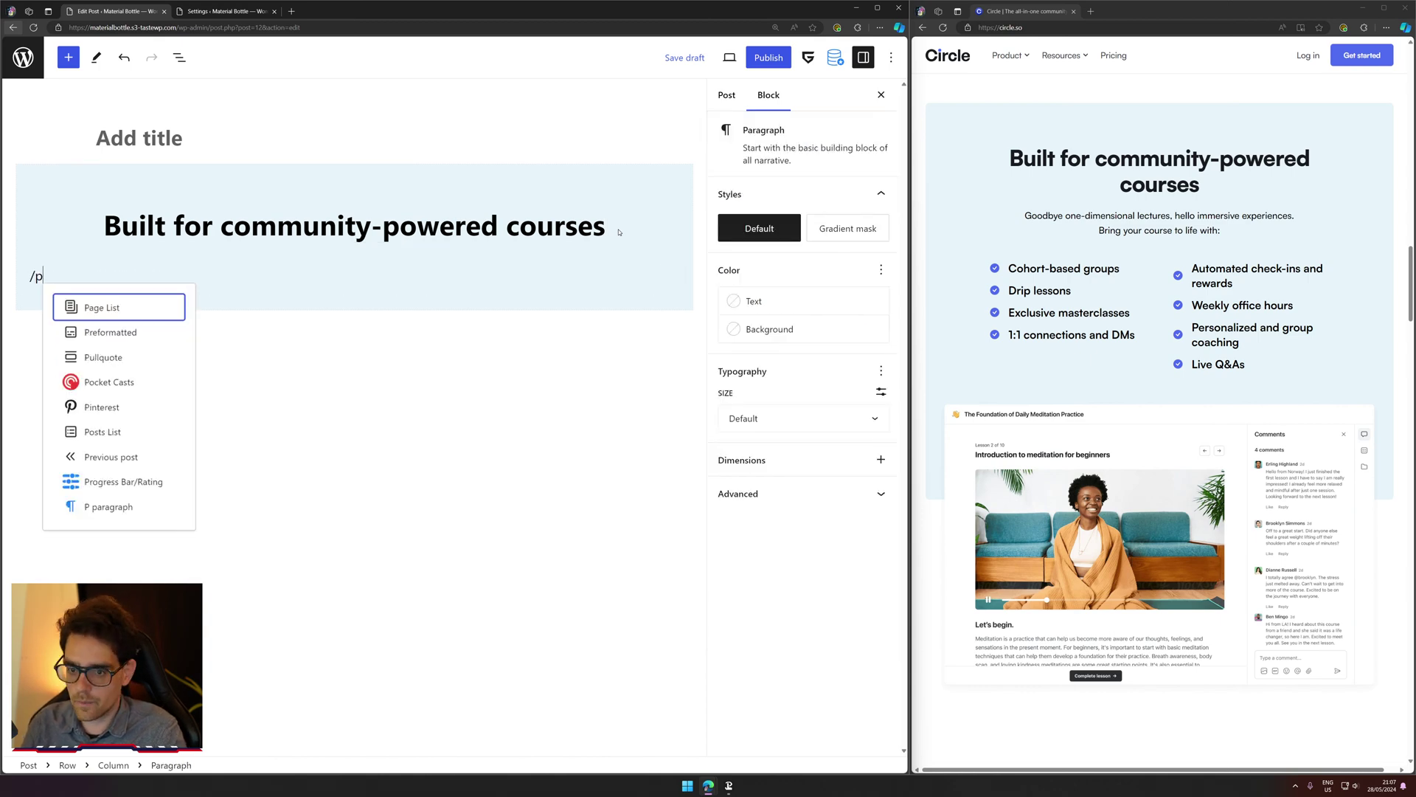
pyautogui.press('Down')
pyautogui.press('Down')
pyautogui.press('Down')
pyautogui.press('Down')
pyautogui.press('Return')
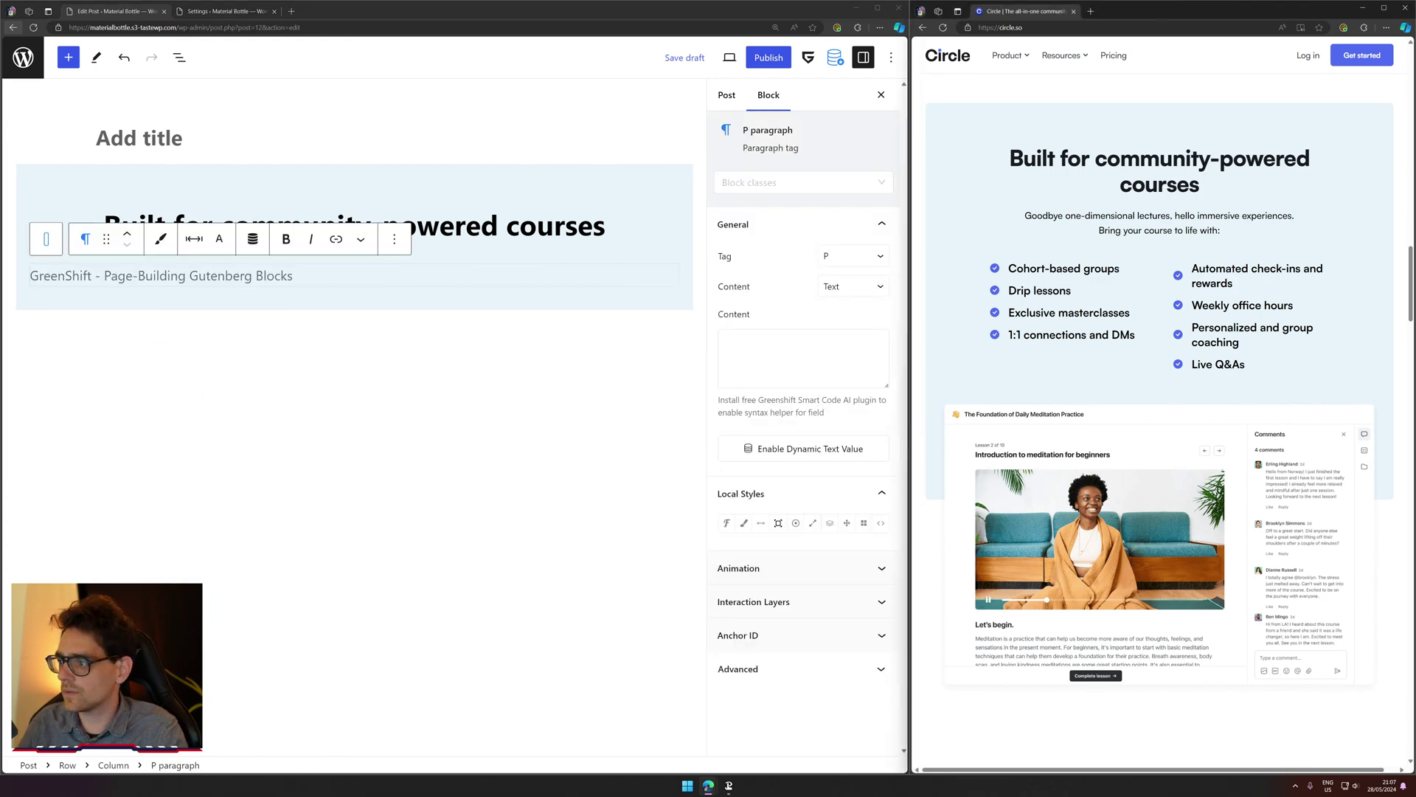
# Step: Copy the two-line text "Goodbye one-dimensional lectures, hello immersive experiences. Bring your course to life with:" from the Circle page into the new paragraph
pyautogui.tripleClick(1173, 231)
pyautogui.click(1172, 230)
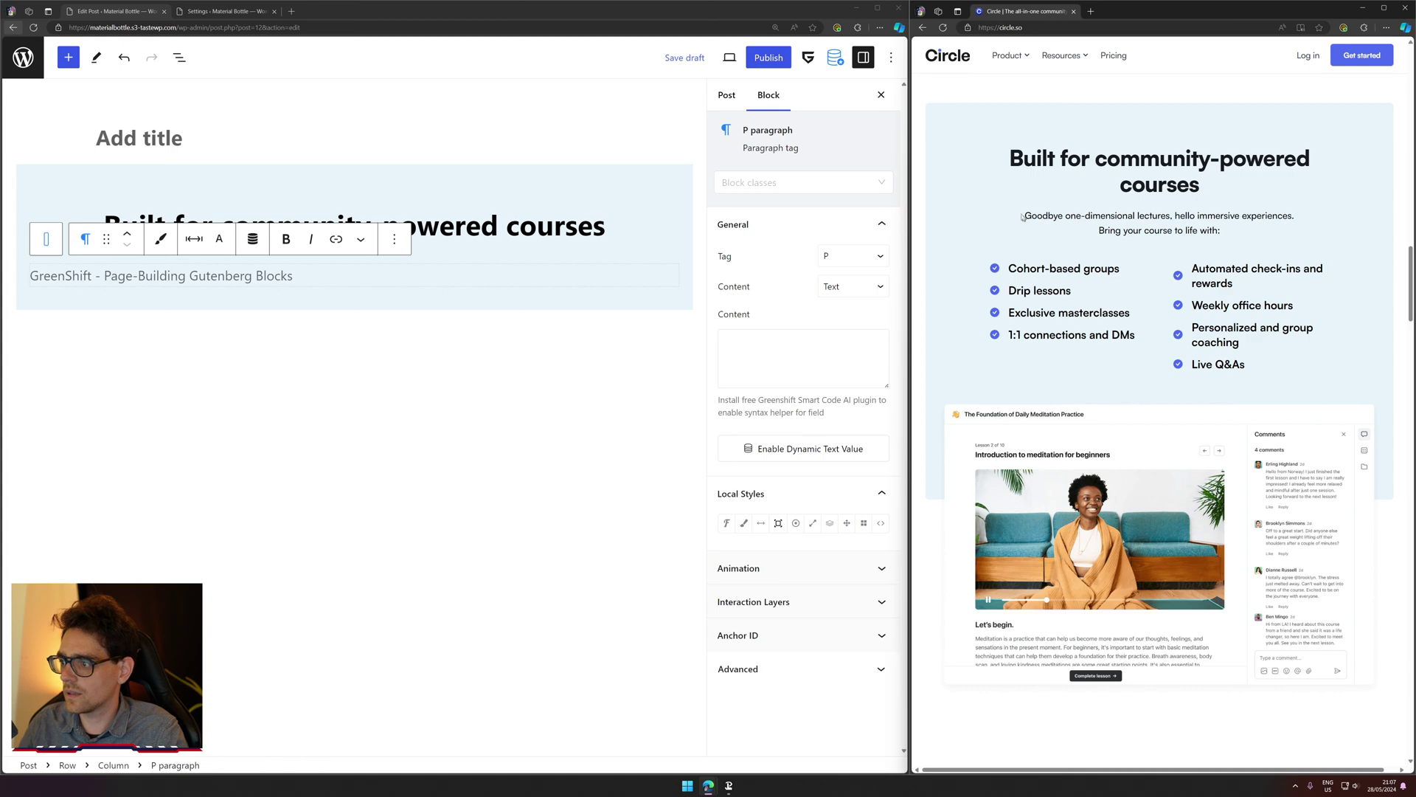
pyautogui.moveTo(1023, 216); pyautogui.dragTo(1279, 242)
pyautogui.hotkey('ctrl', 'c')
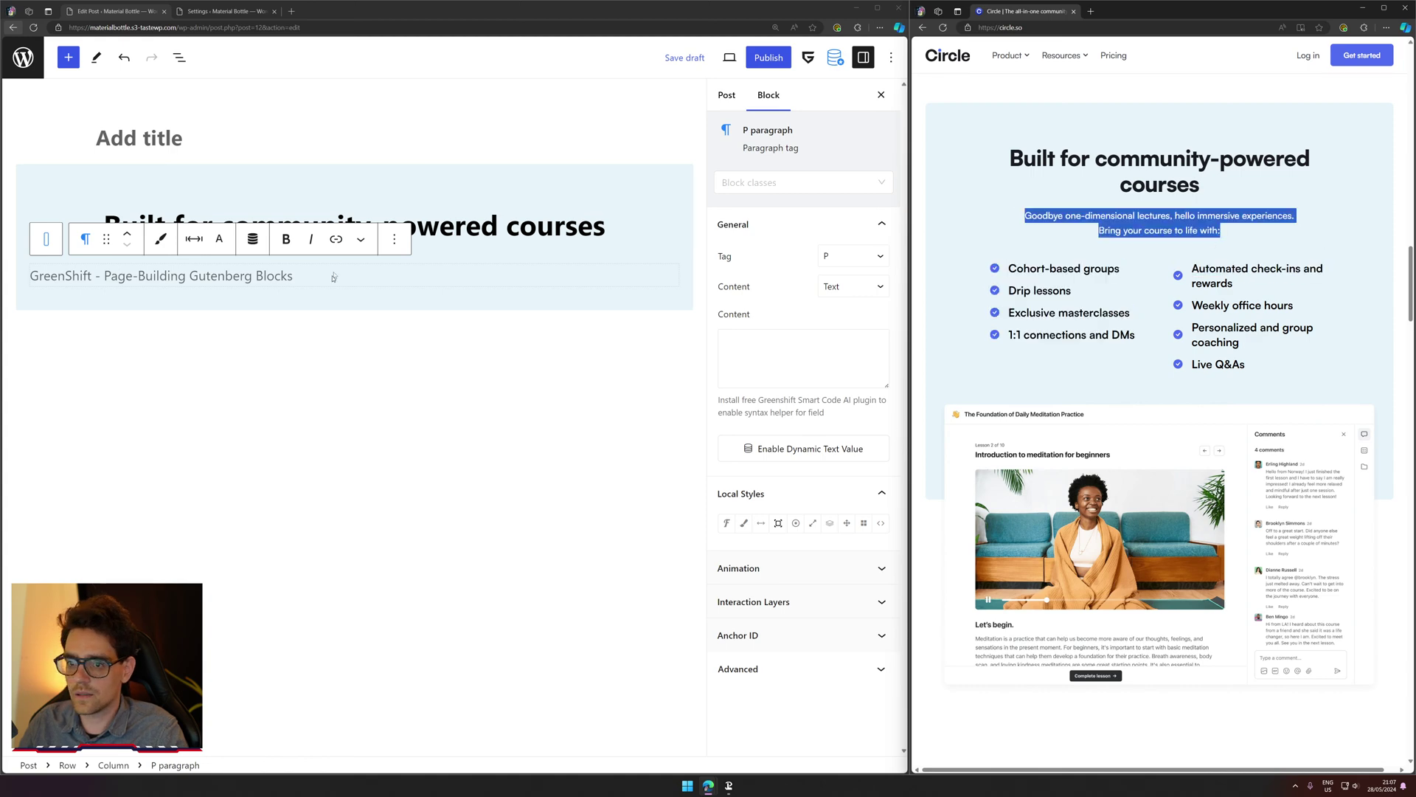
pyautogui.hotkey('alt', 'Tab')
pyautogui.hotkey('ctrl', 'v')
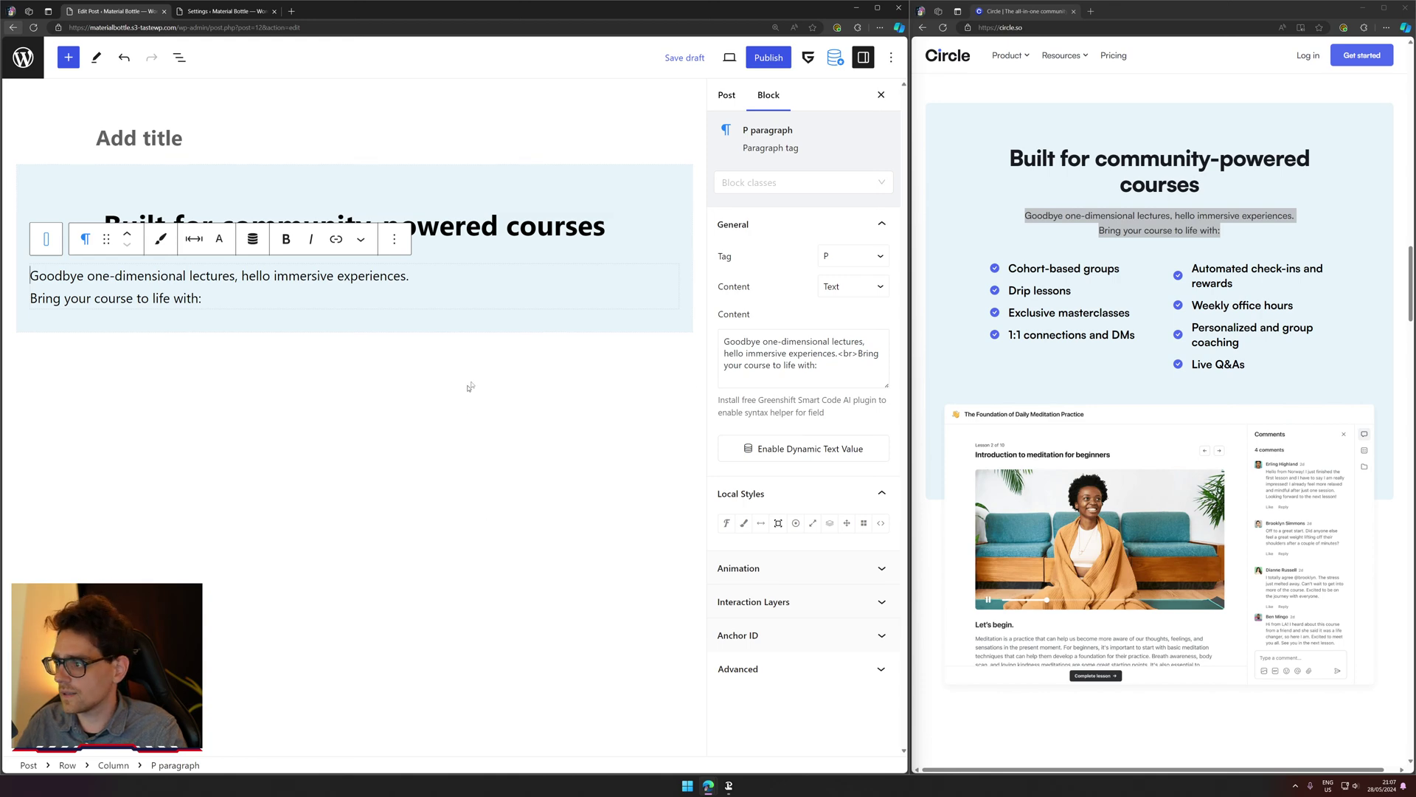
# Step: Add the saved global class "center" to the P paragraph and check the styling of the paragraph and H2 heading
pyautogui.click(738, 182)
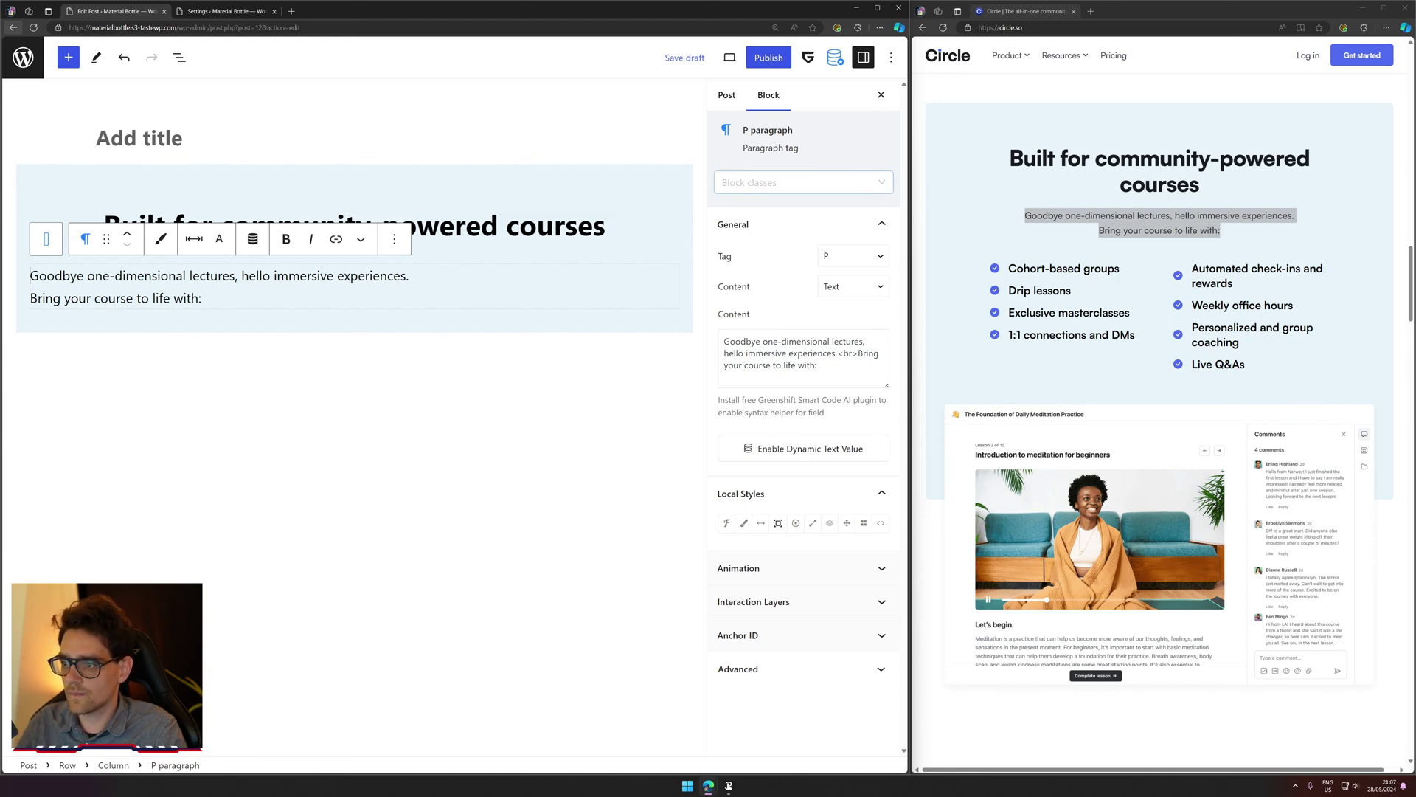
pyautogui.click(768, 275)
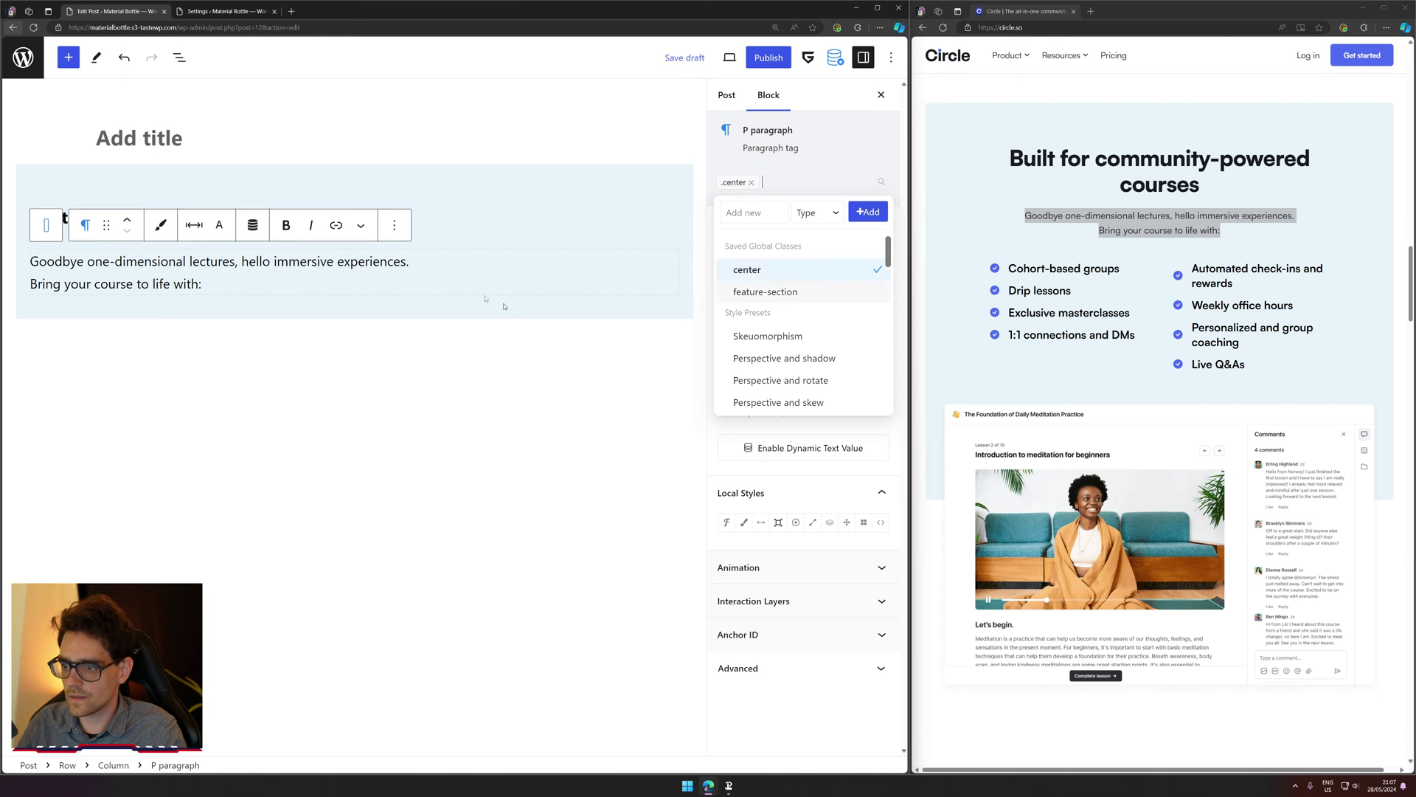
pyautogui.click(360, 281)
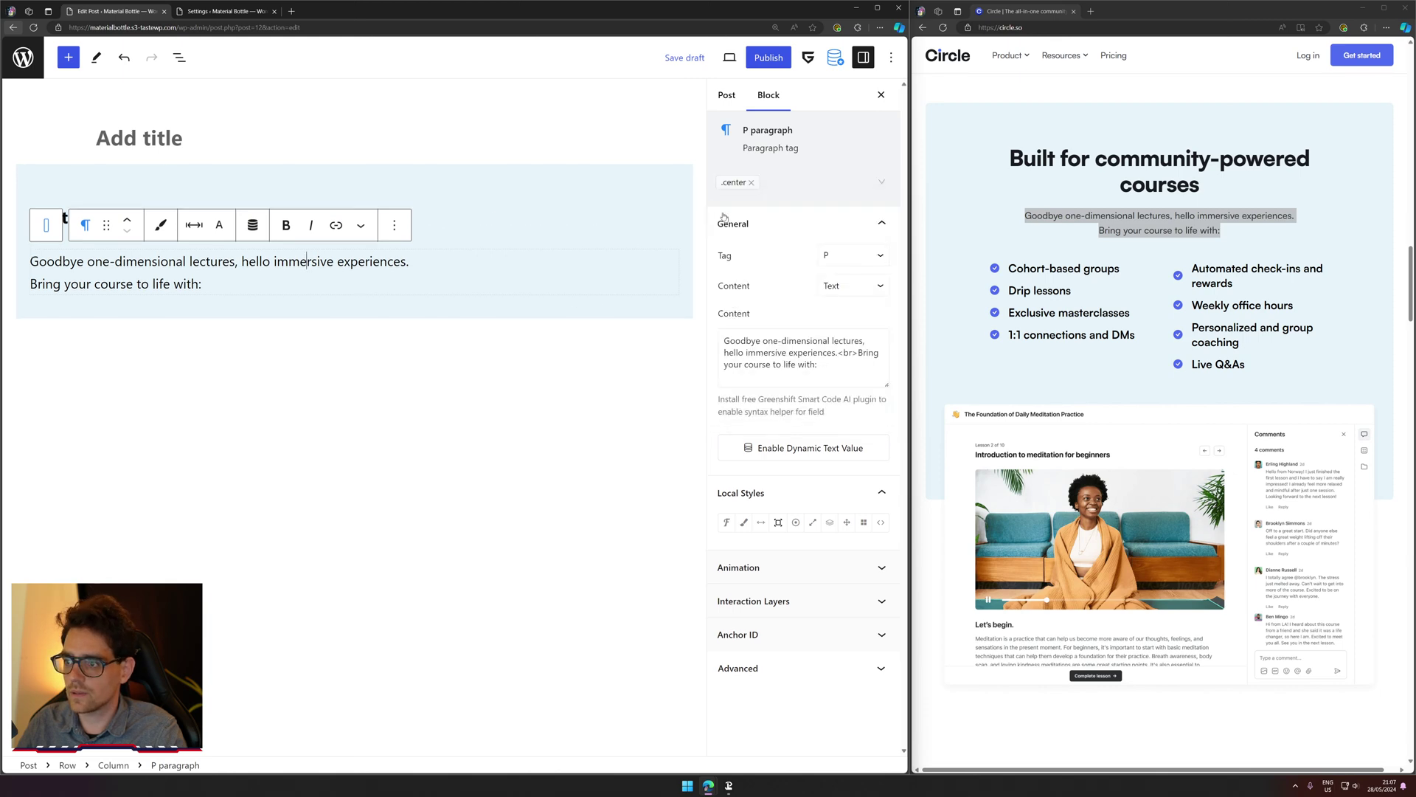
pyautogui.click(456, 202)
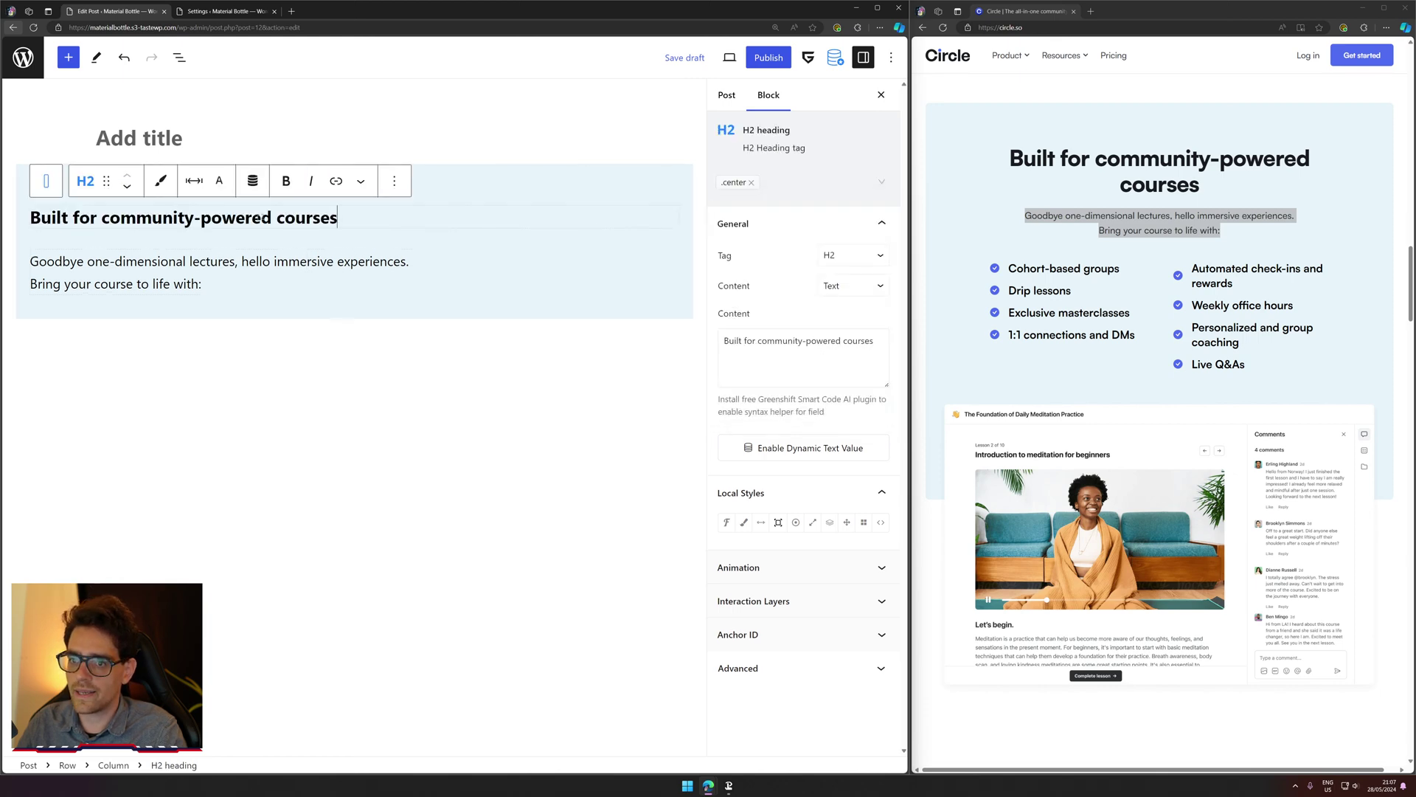
# Step: Remove the font size preset from the heading's global center class, leaving the font size empty
pyautogui.click(763, 183)
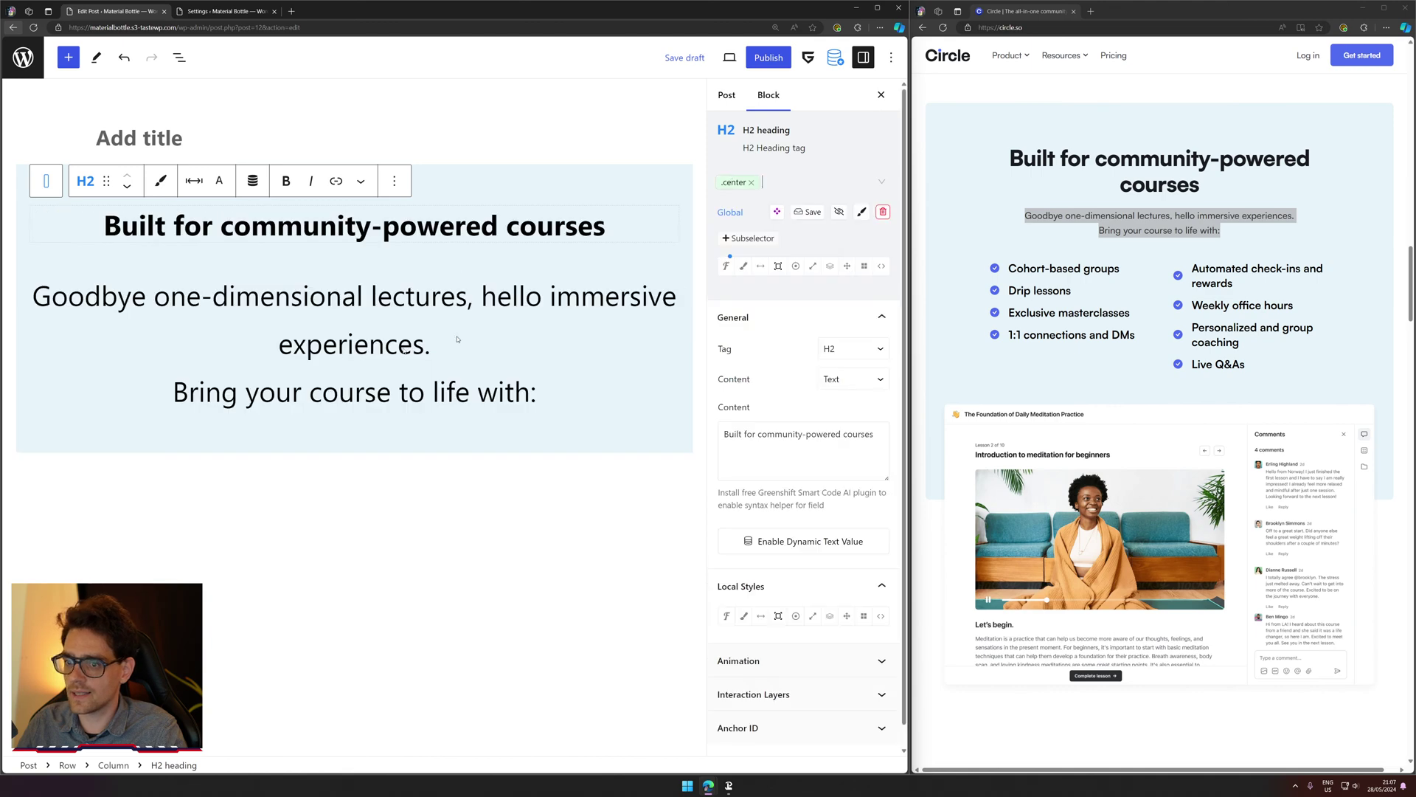
pyautogui.click(726, 266)
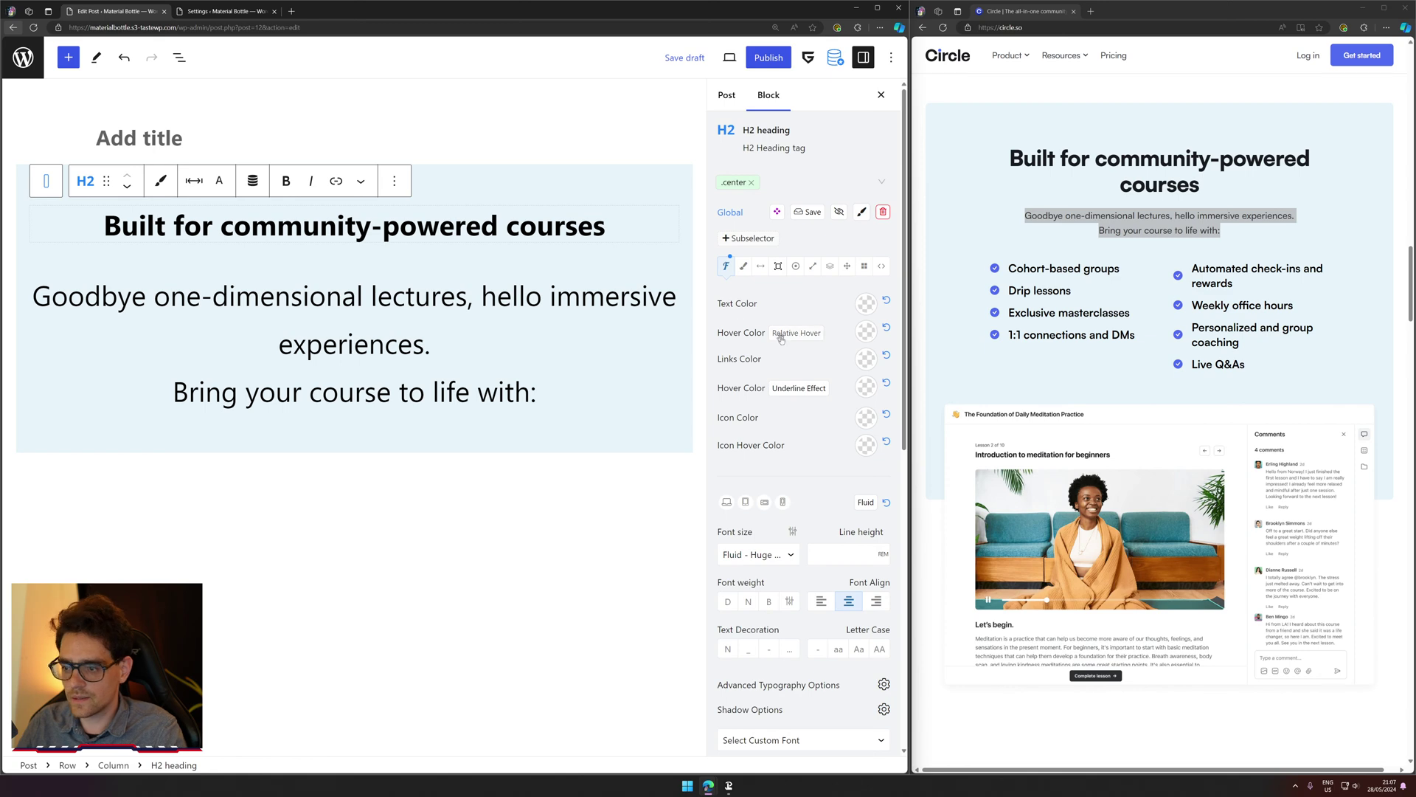
pyautogui.click(771, 553)
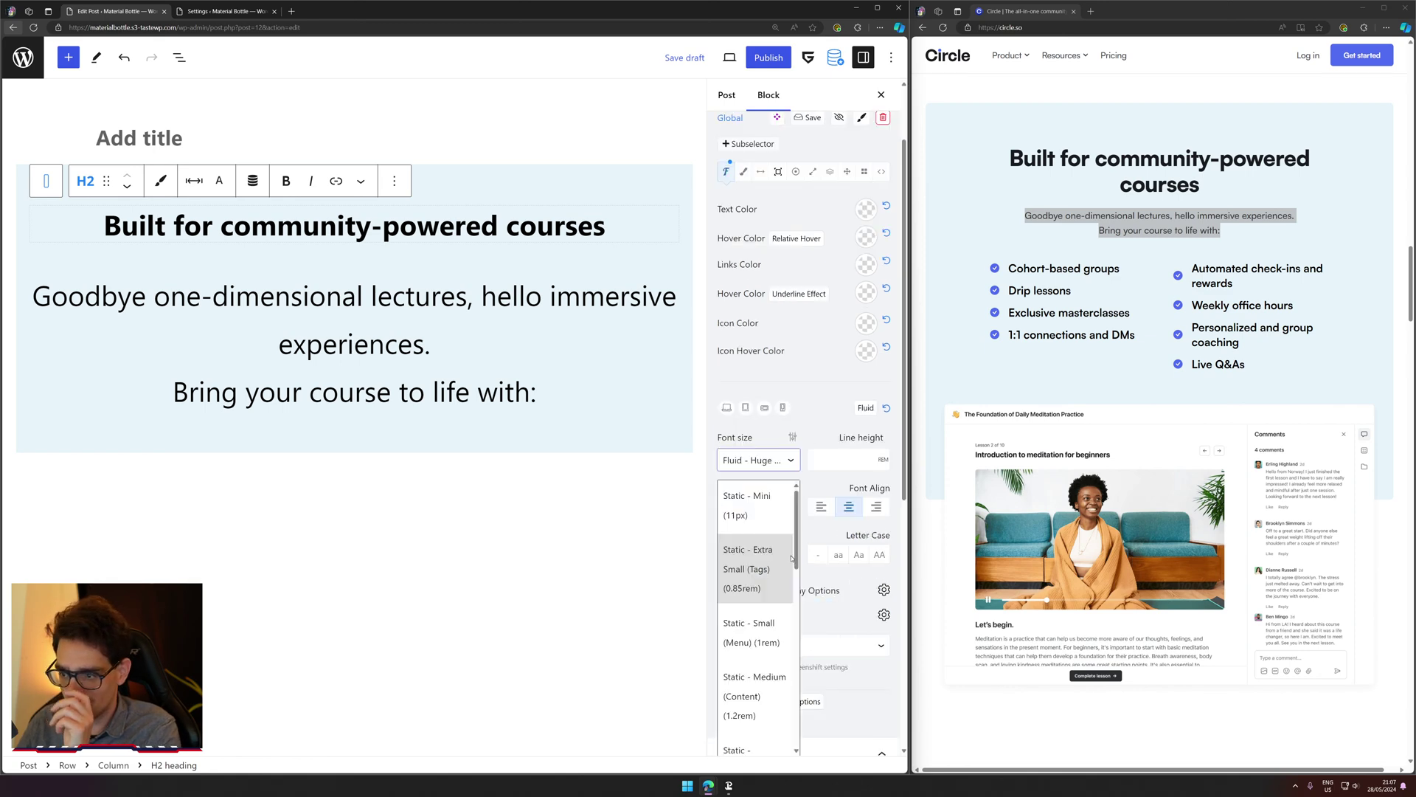
pyautogui.scroll(-1, 799, 443)
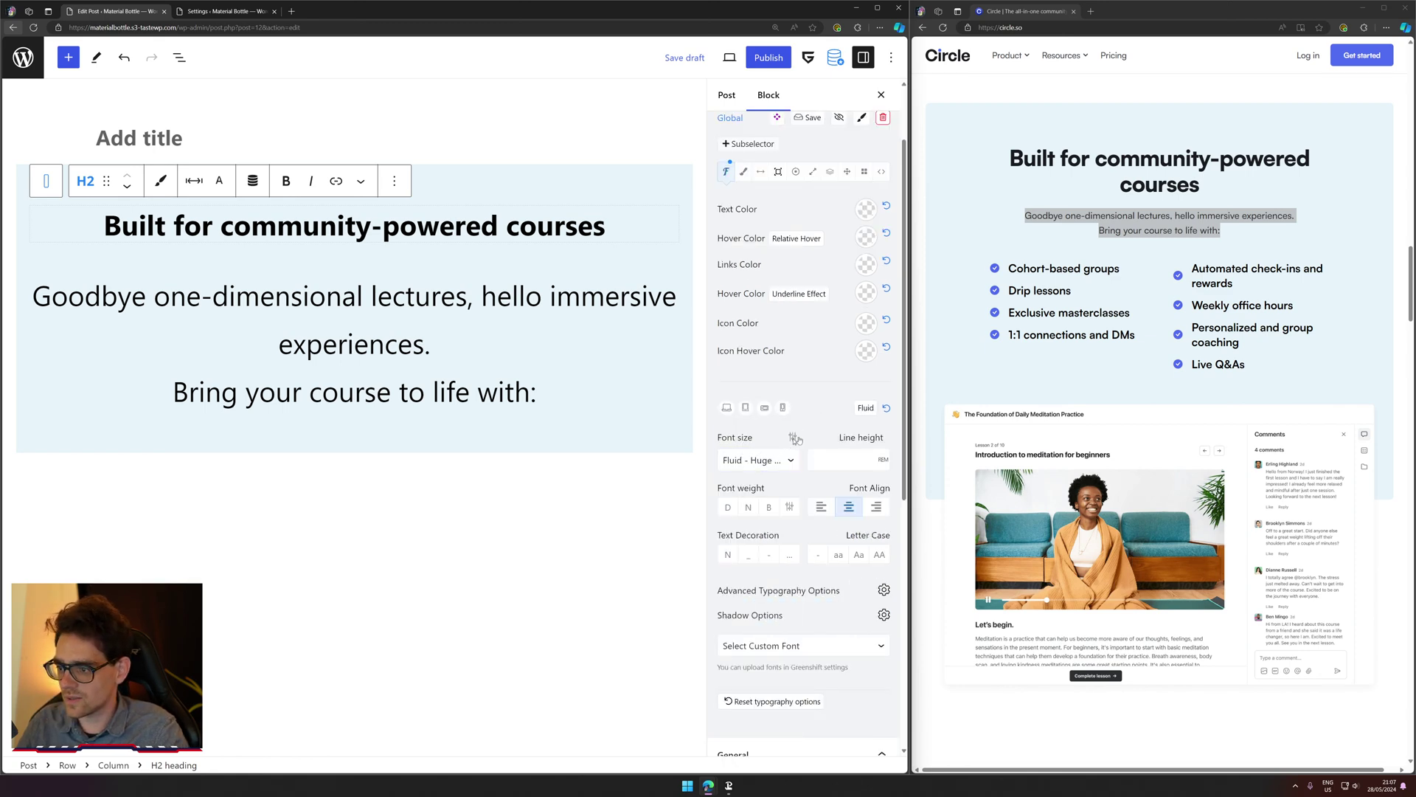
pyautogui.click(793, 467)
pyautogui.scroll(1, 782, 524)
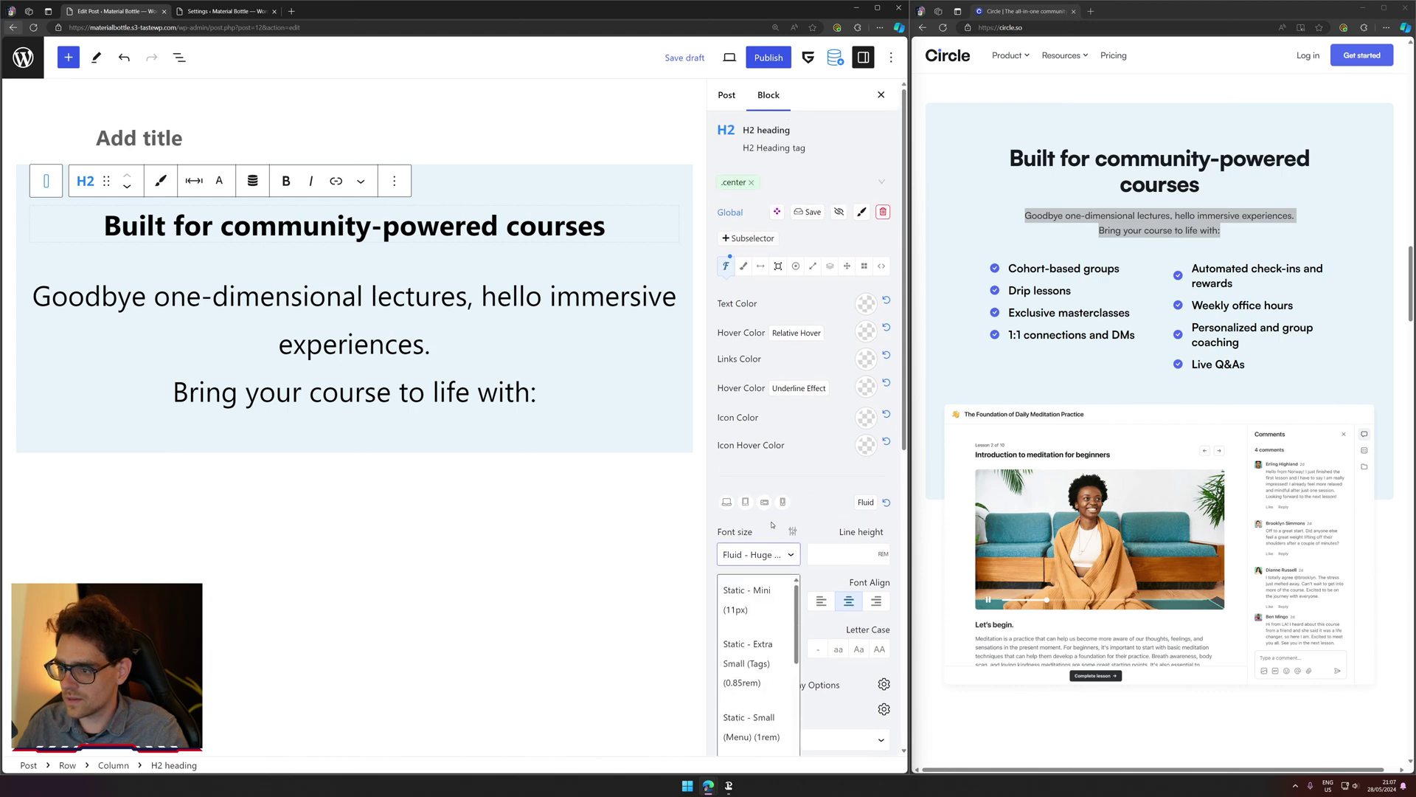
pyautogui.click(794, 541)
pyautogui.click(792, 531)
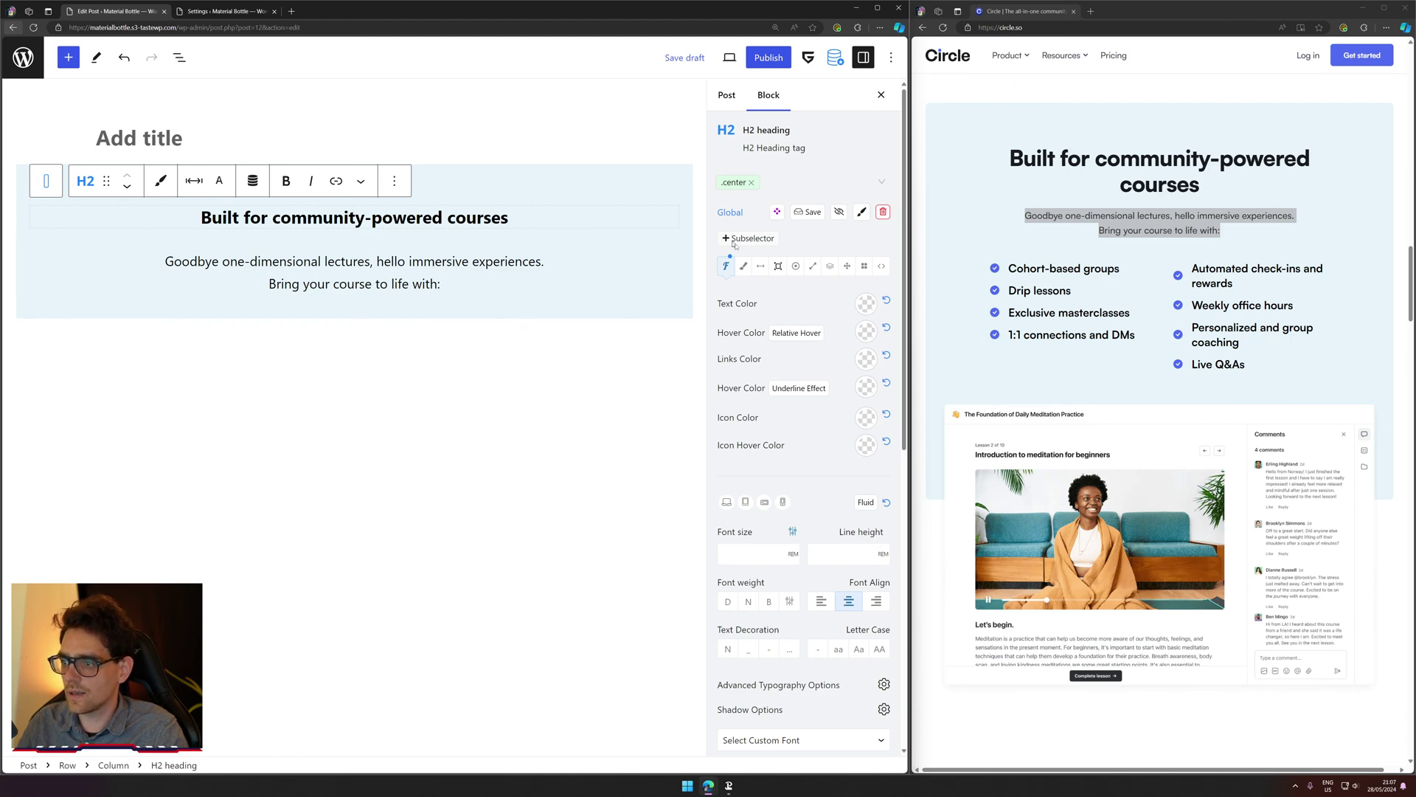
# Step: Add a new local class named h2 to the heading
pyautogui.click(882, 181)
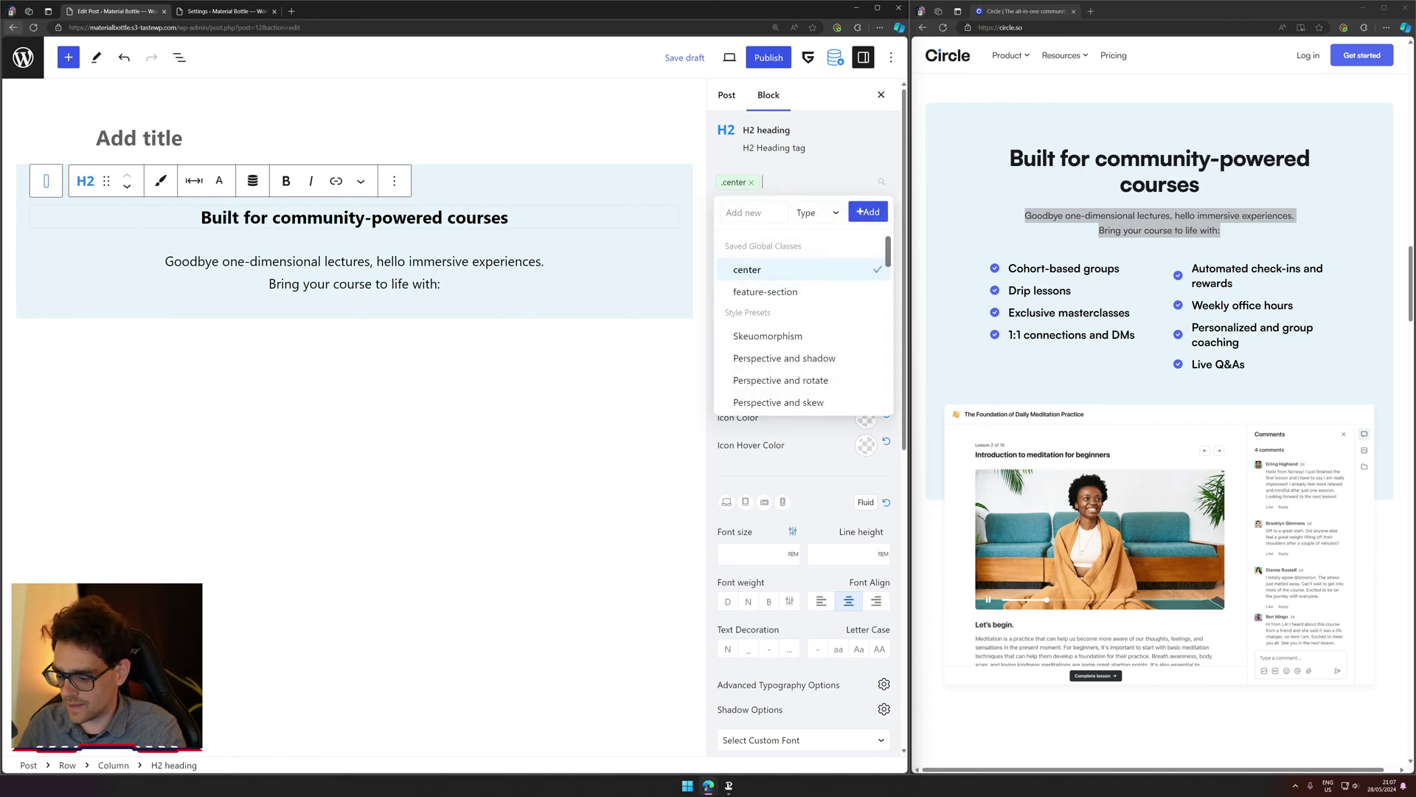
pyautogui.write('.h')
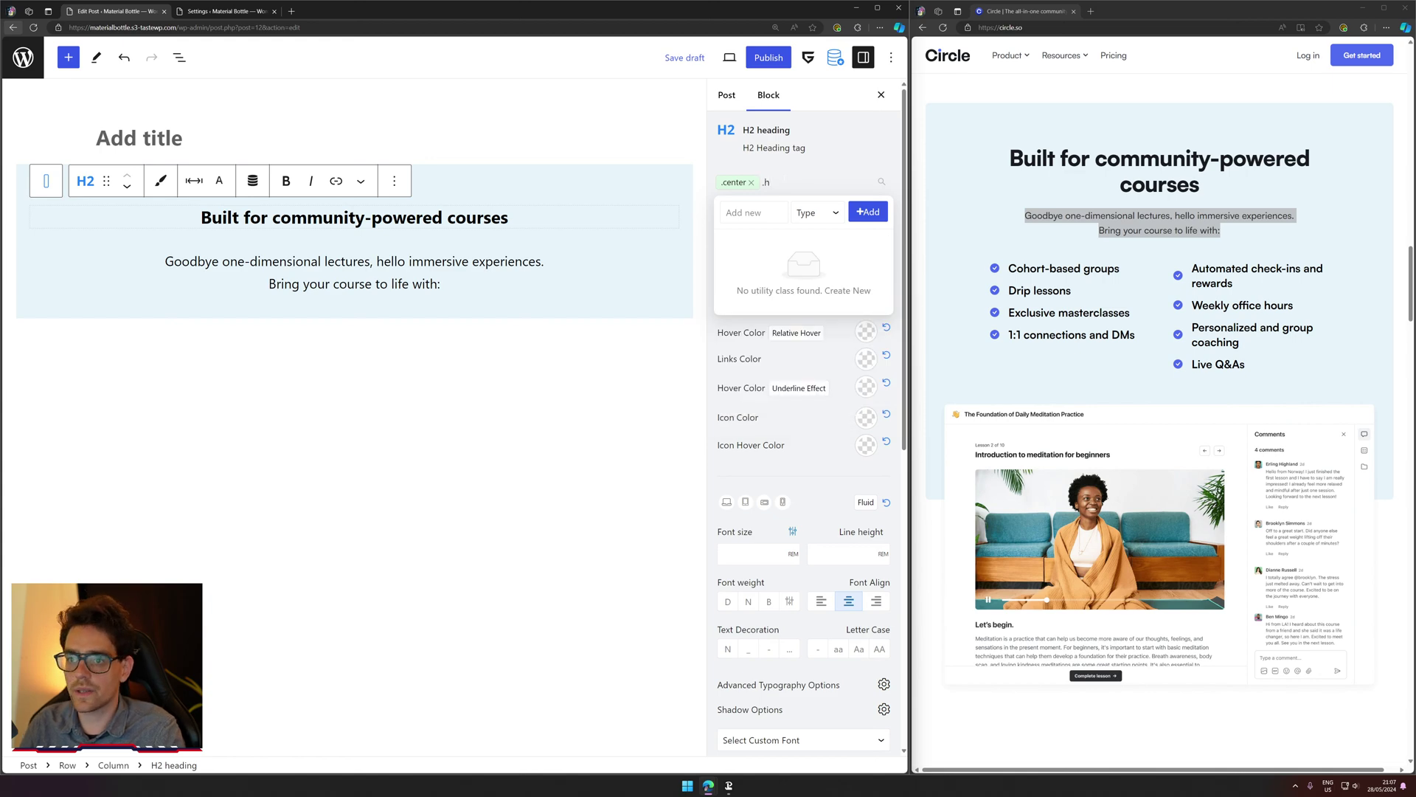
pyautogui.click(753, 213)
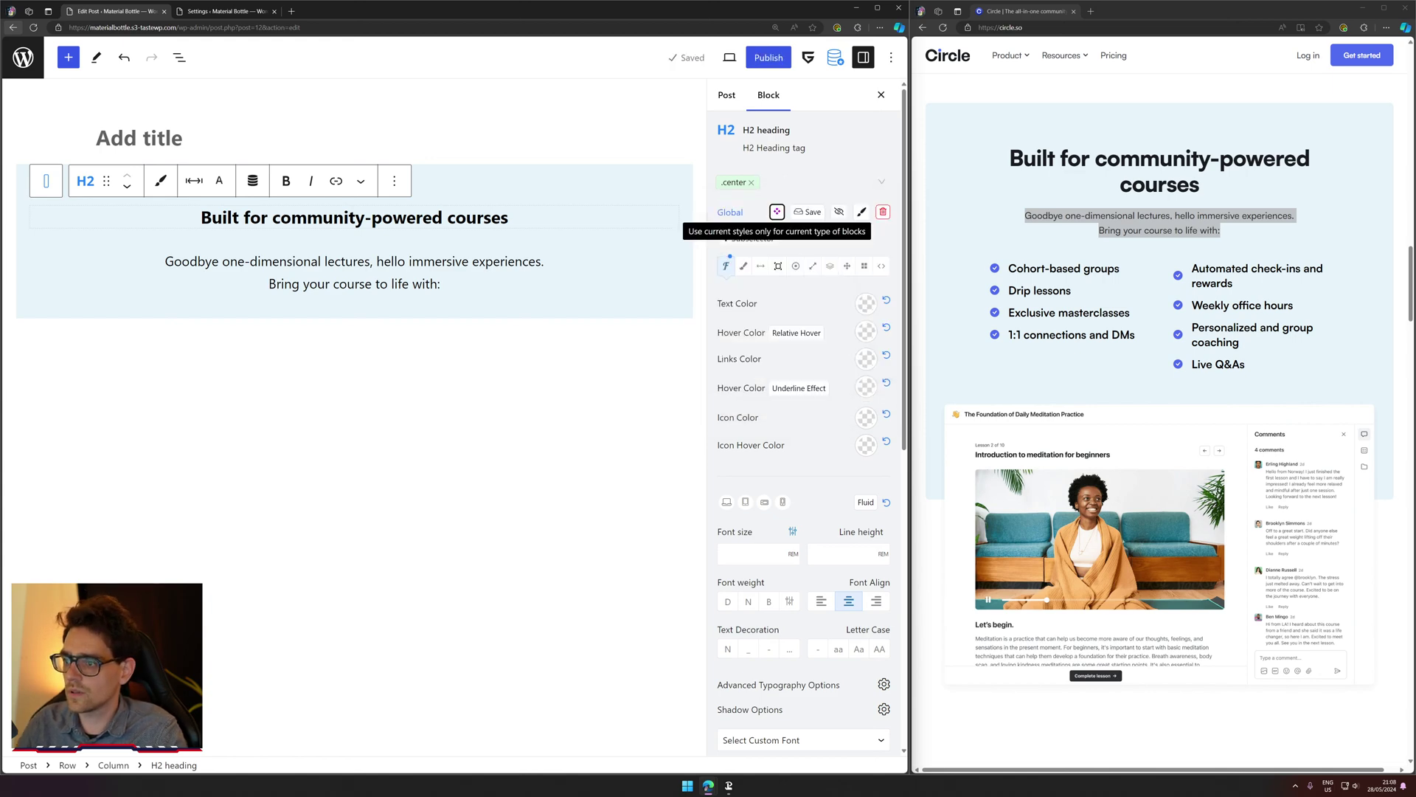
pyautogui.write('h')
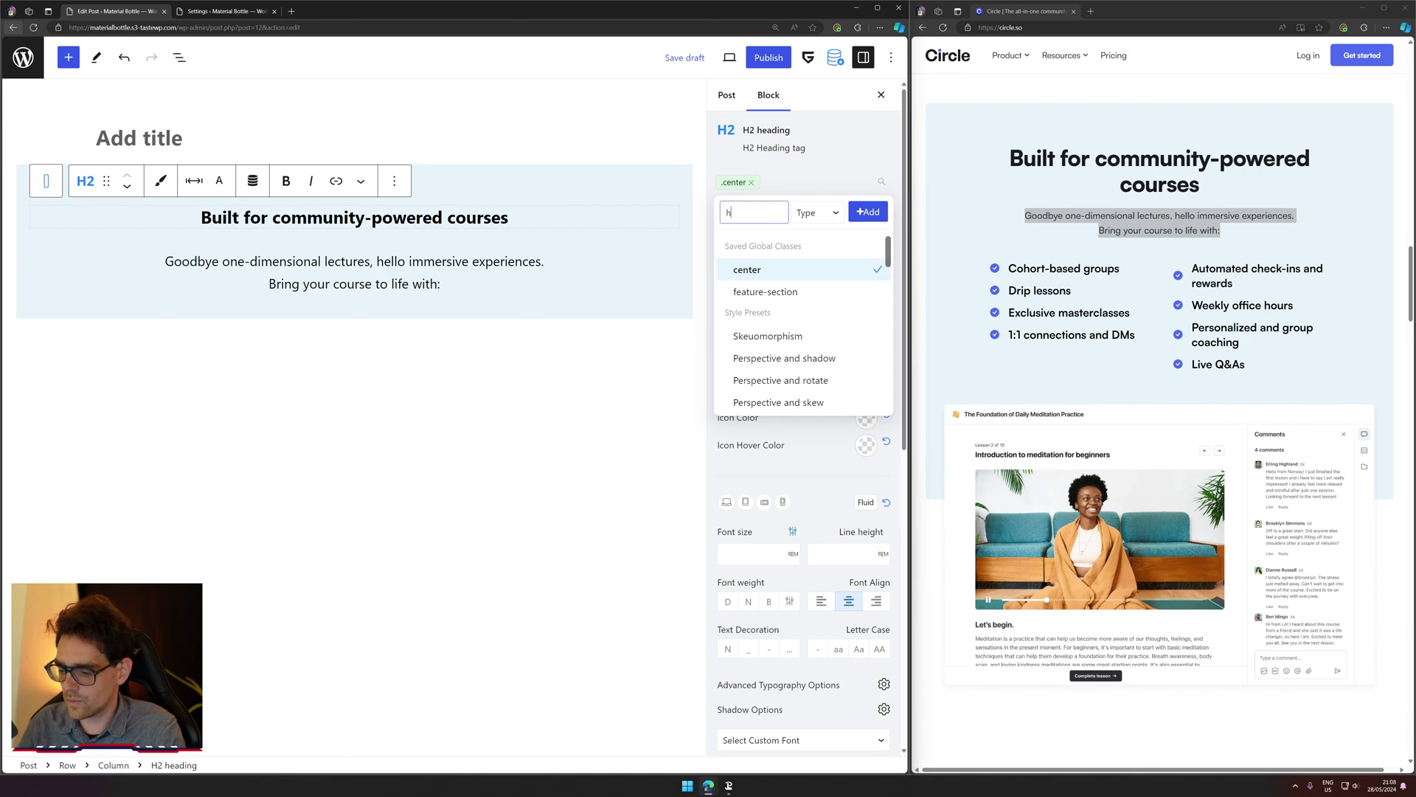
pyautogui.write('2')
pyautogui.click(817, 213)
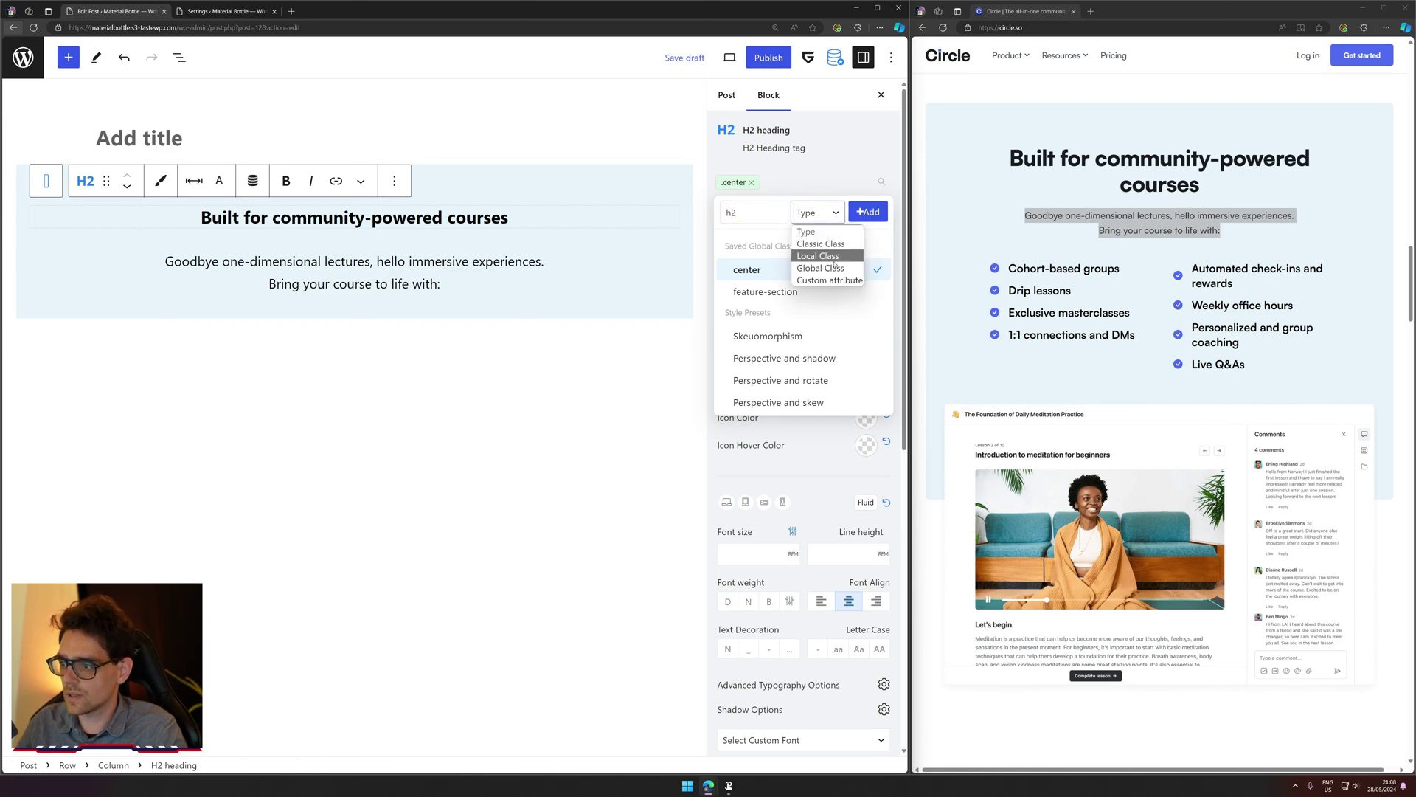
pyautogui.click(811, 254)
pyautogui.click(868, 212)
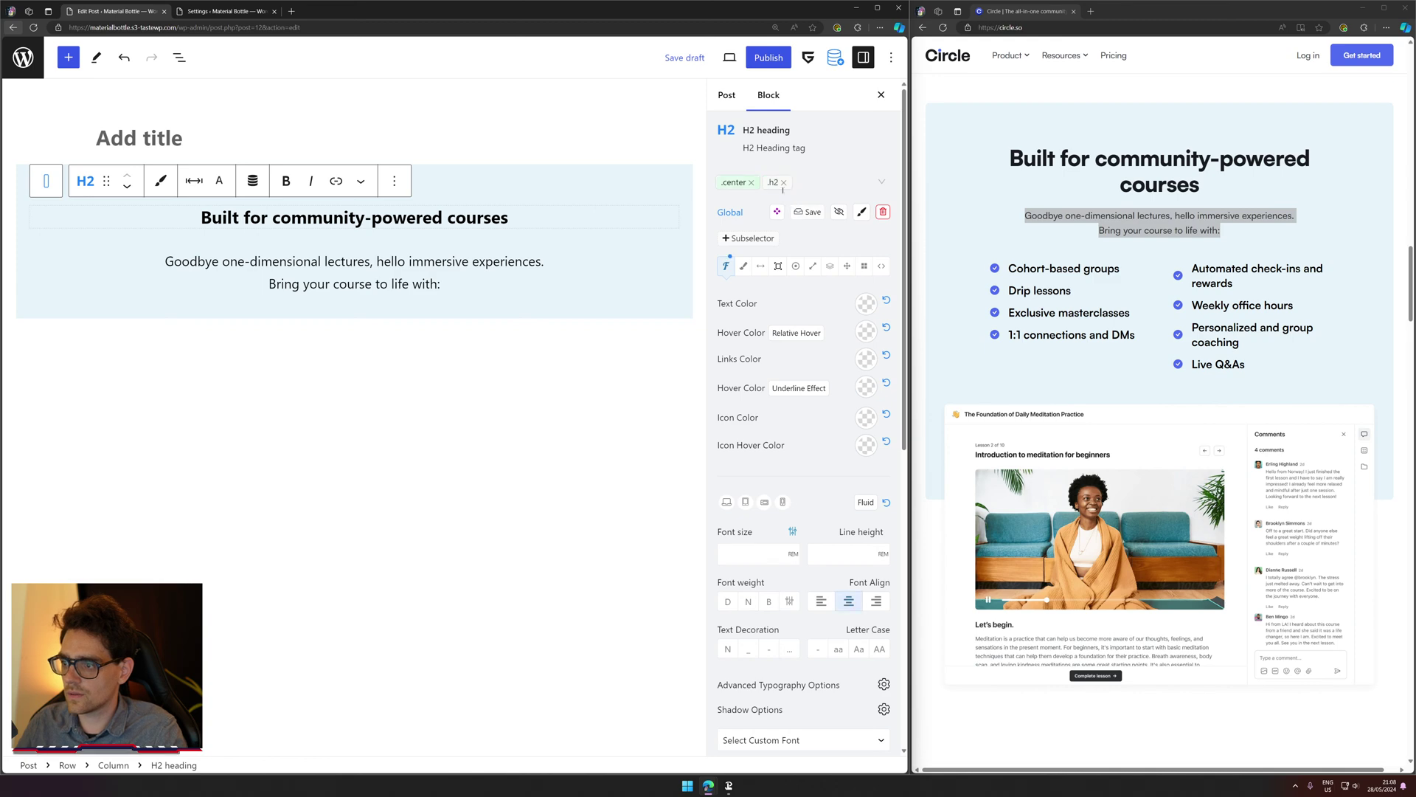
# Step: Set the font size of the heading's h2 class to the Fluid Large (H2 heading) preset
pyautogui.scroll(-1, 831, 423)
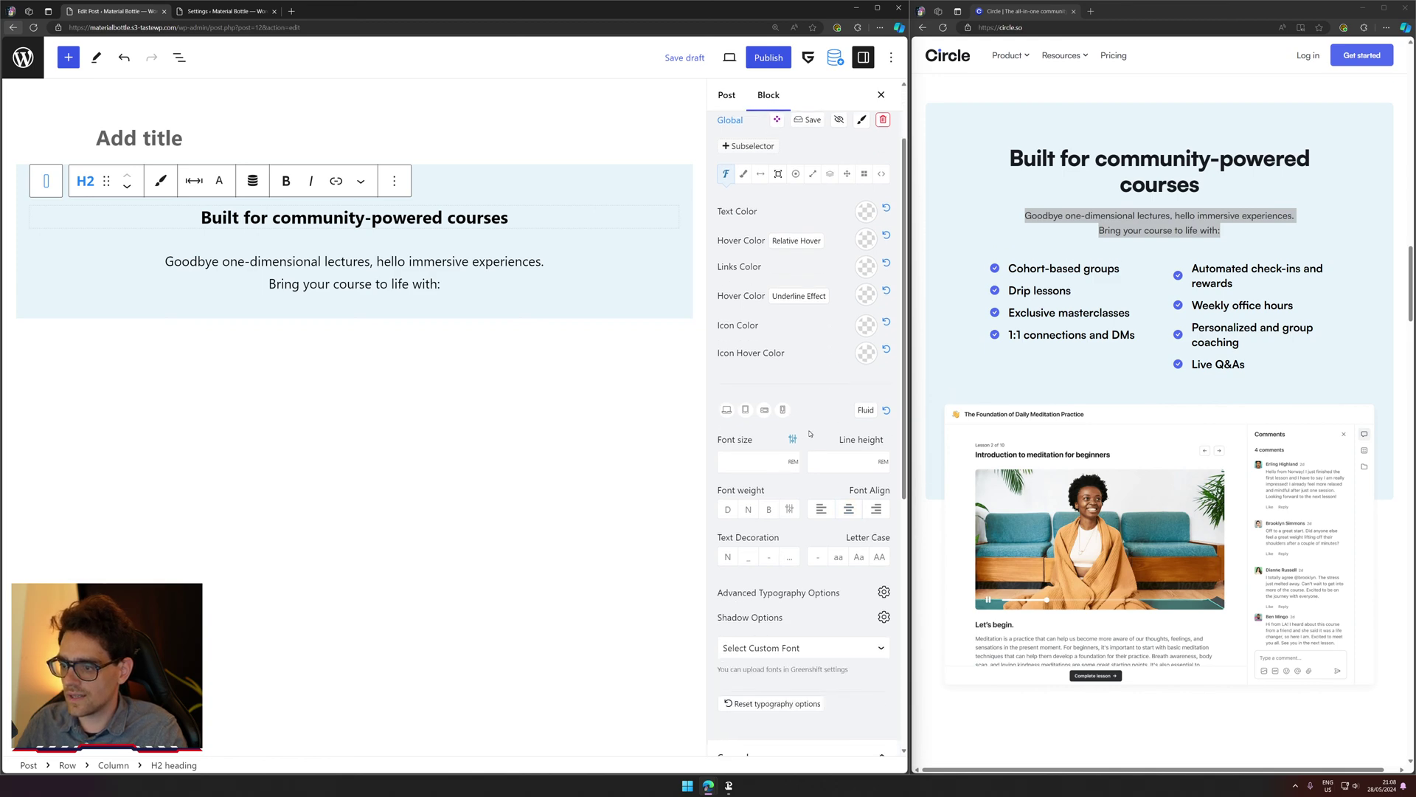
pyautogui.click(792, 439)
pyautogui.click(756, 460)
pyautogui.scroll(-4, 756, 590)
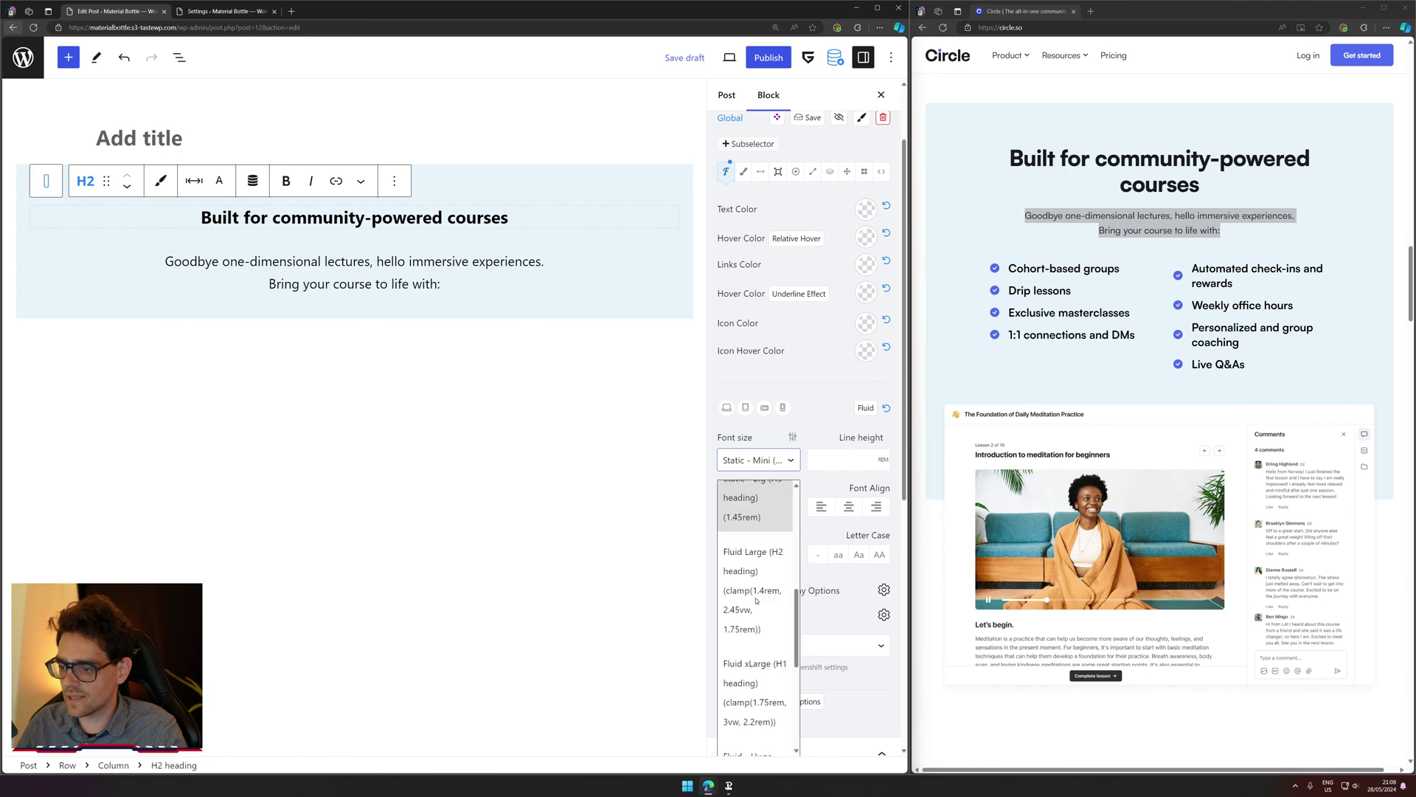
pyautogui.scroll(1, 756, 599)
pyautogui.scroll(-1, 756, 605)
pyautogui.scroll(1, 757, 611)
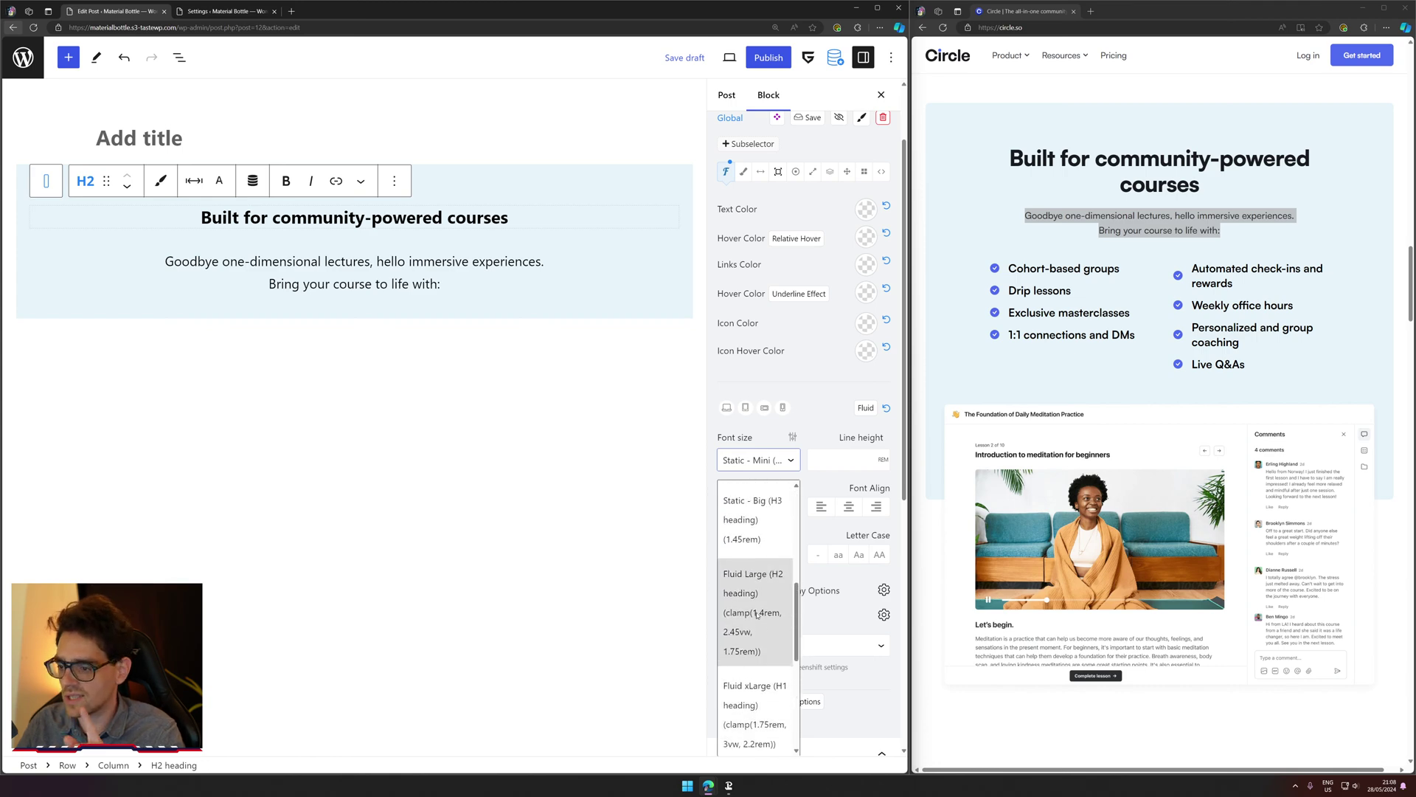
pyautogui.scroll(-1, 757, 614)
pyautogui.click(754, 539)
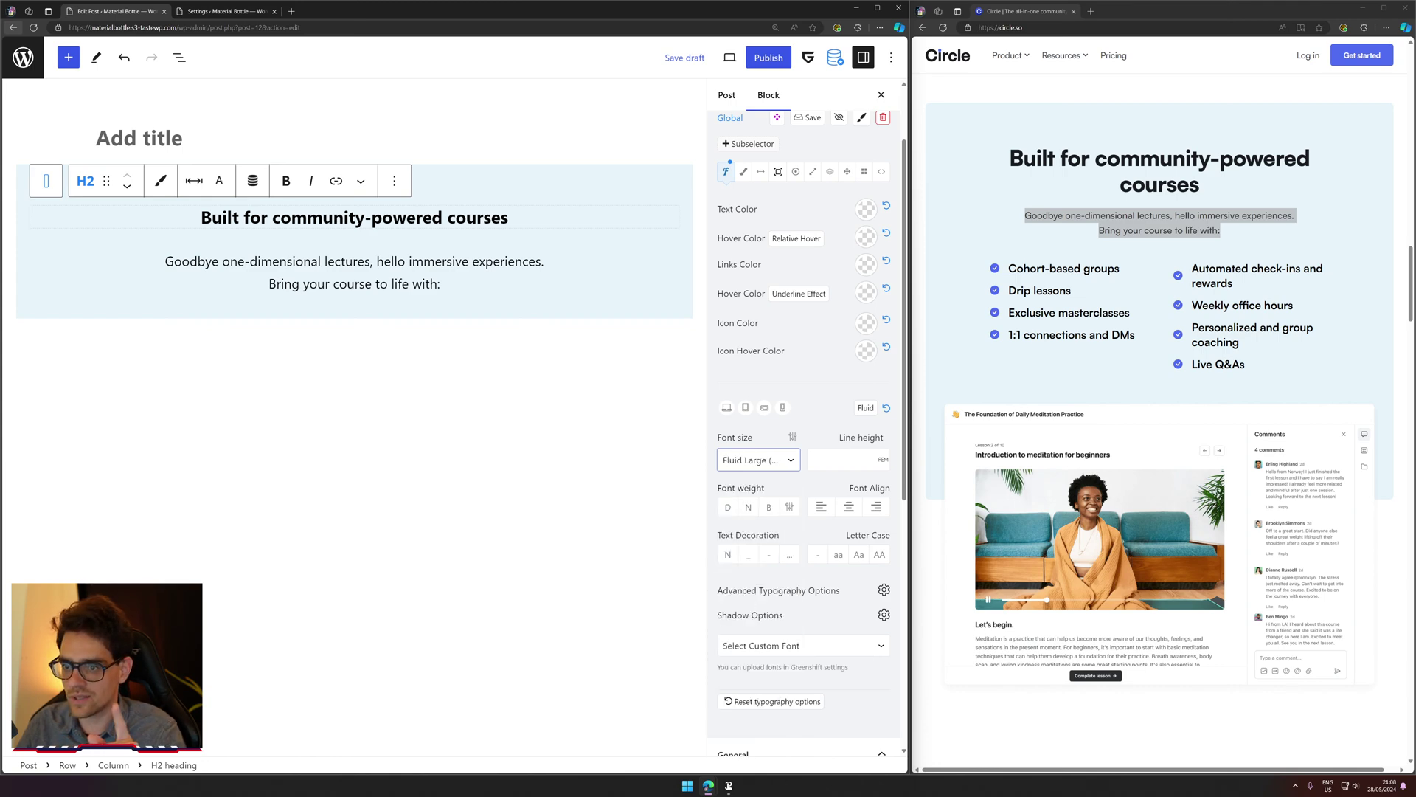
# Step: Change the h2 class's font size to the Fluid - Huge preset, clamp(2.3rem, 4vw, 2.75rem)
pyautogui.click(795, 457)
pyautogui.click(796, 457)
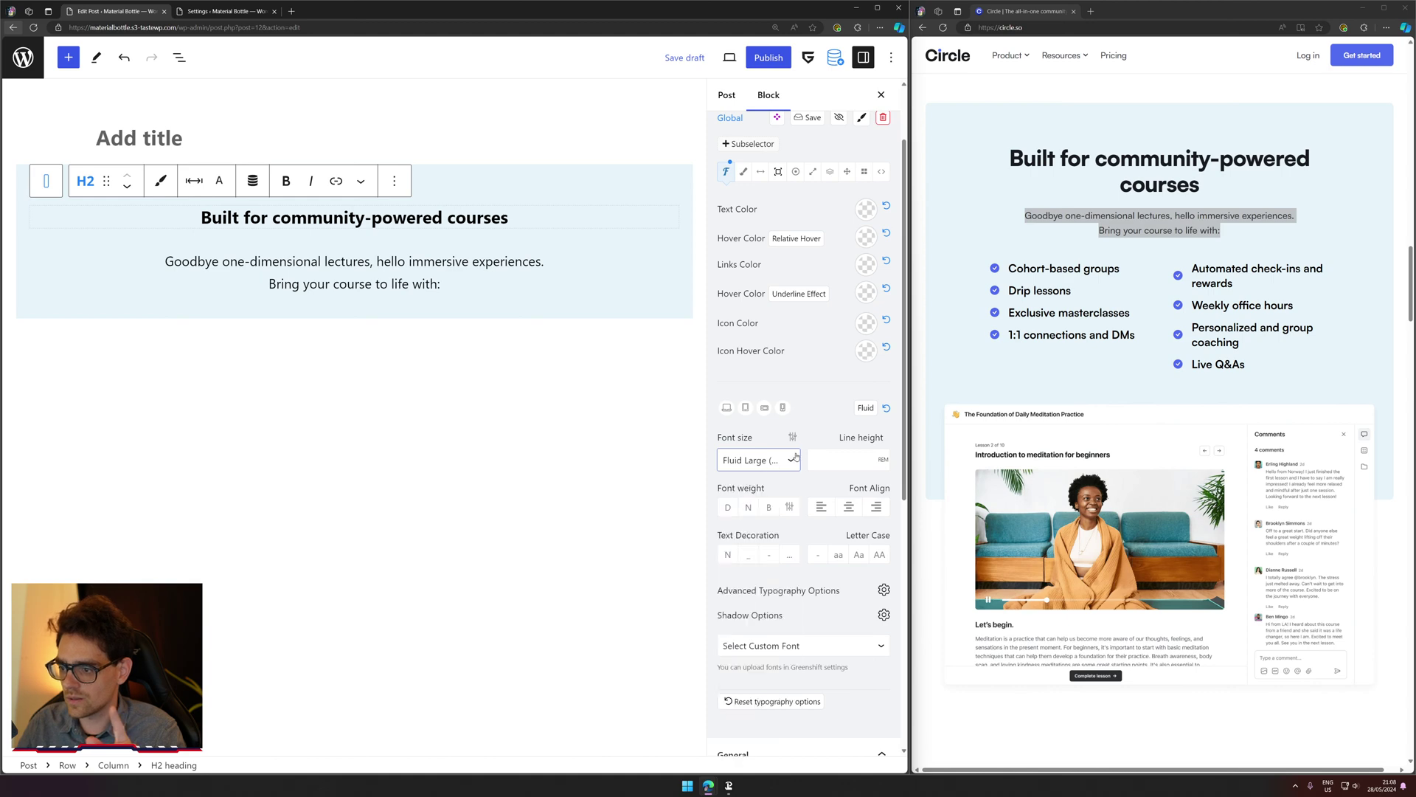
pyautogui.click(782, 460)
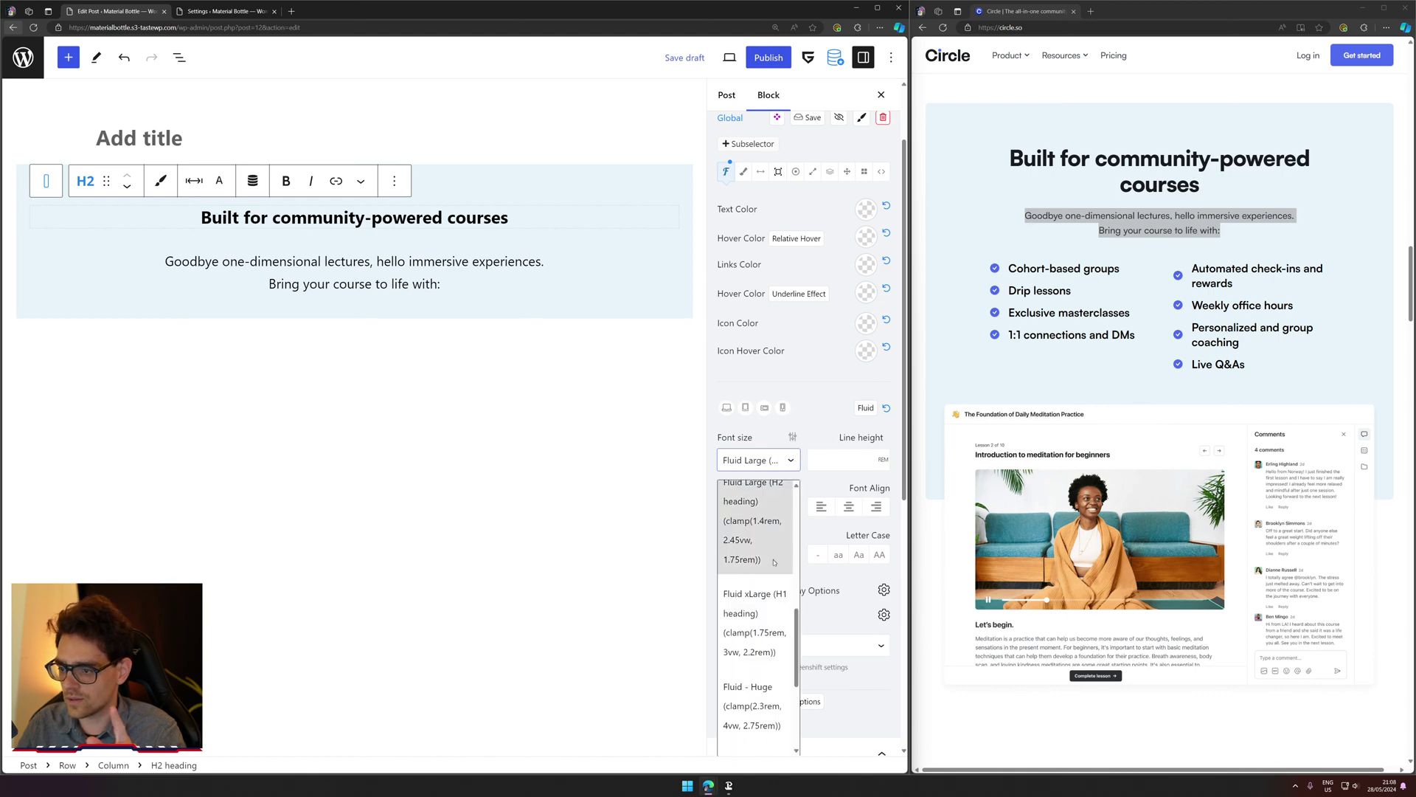
pyautogui.scroll(-3, 756, 619)
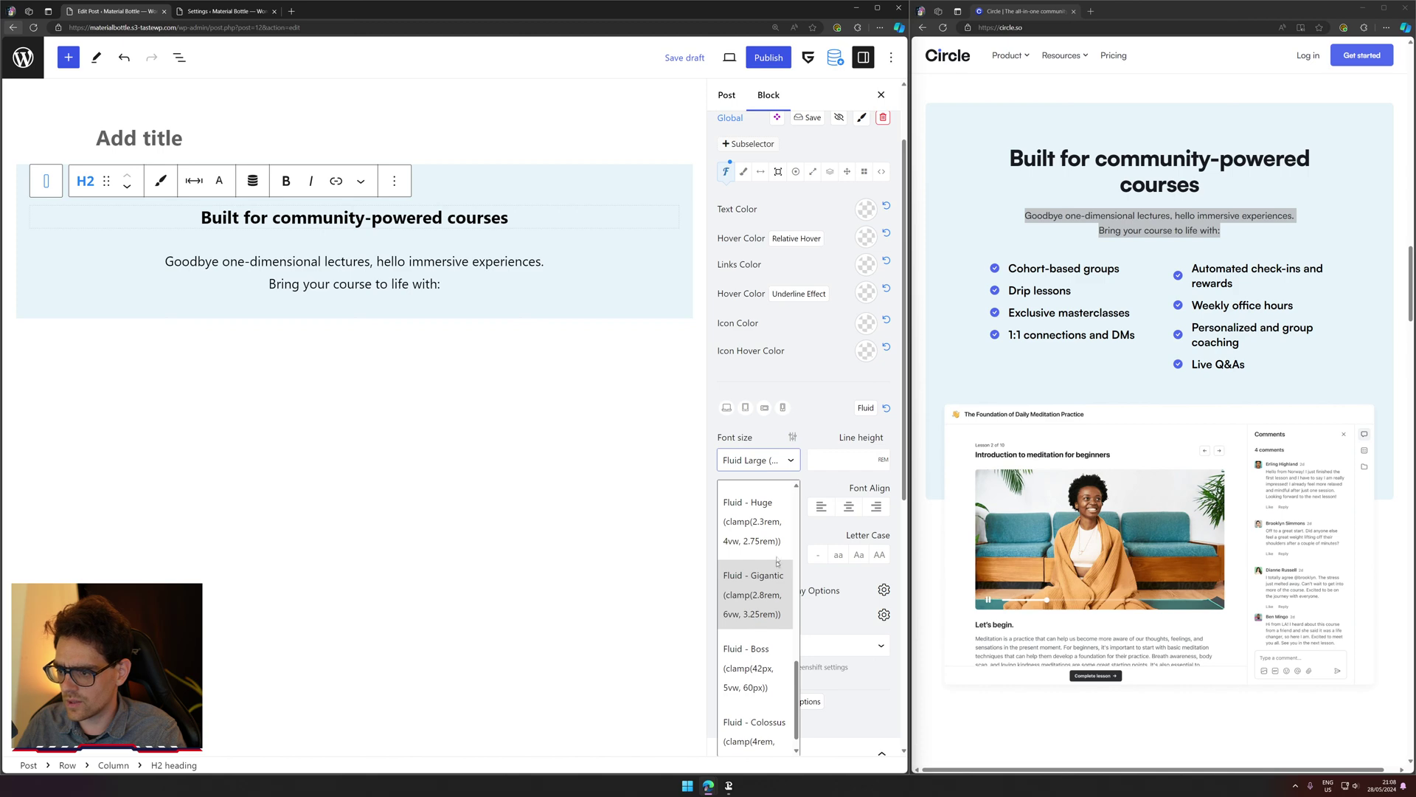
pyautogui.click(773, 539)
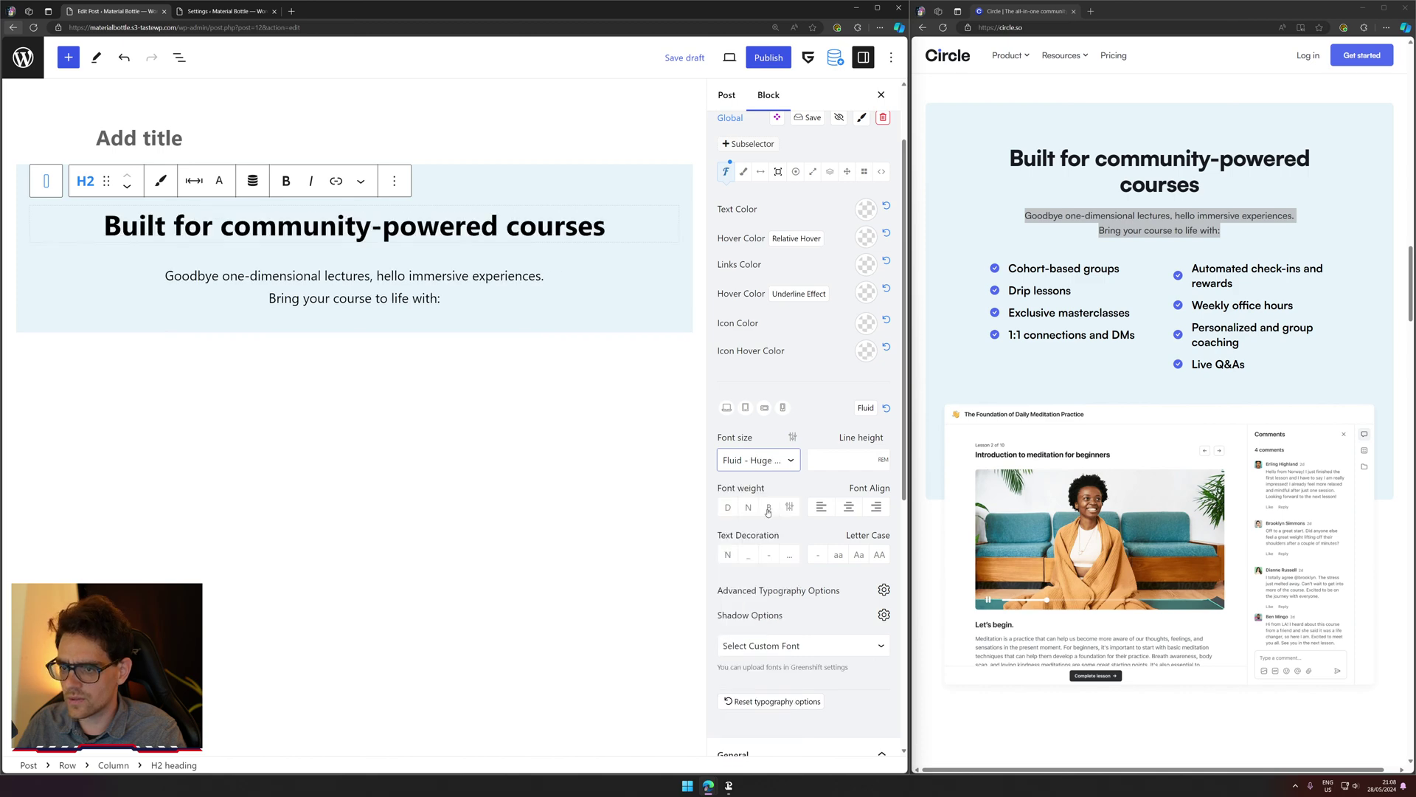
# Step: Add an empty block after the paragraph below the heading
pyautogui.click(408, 298)
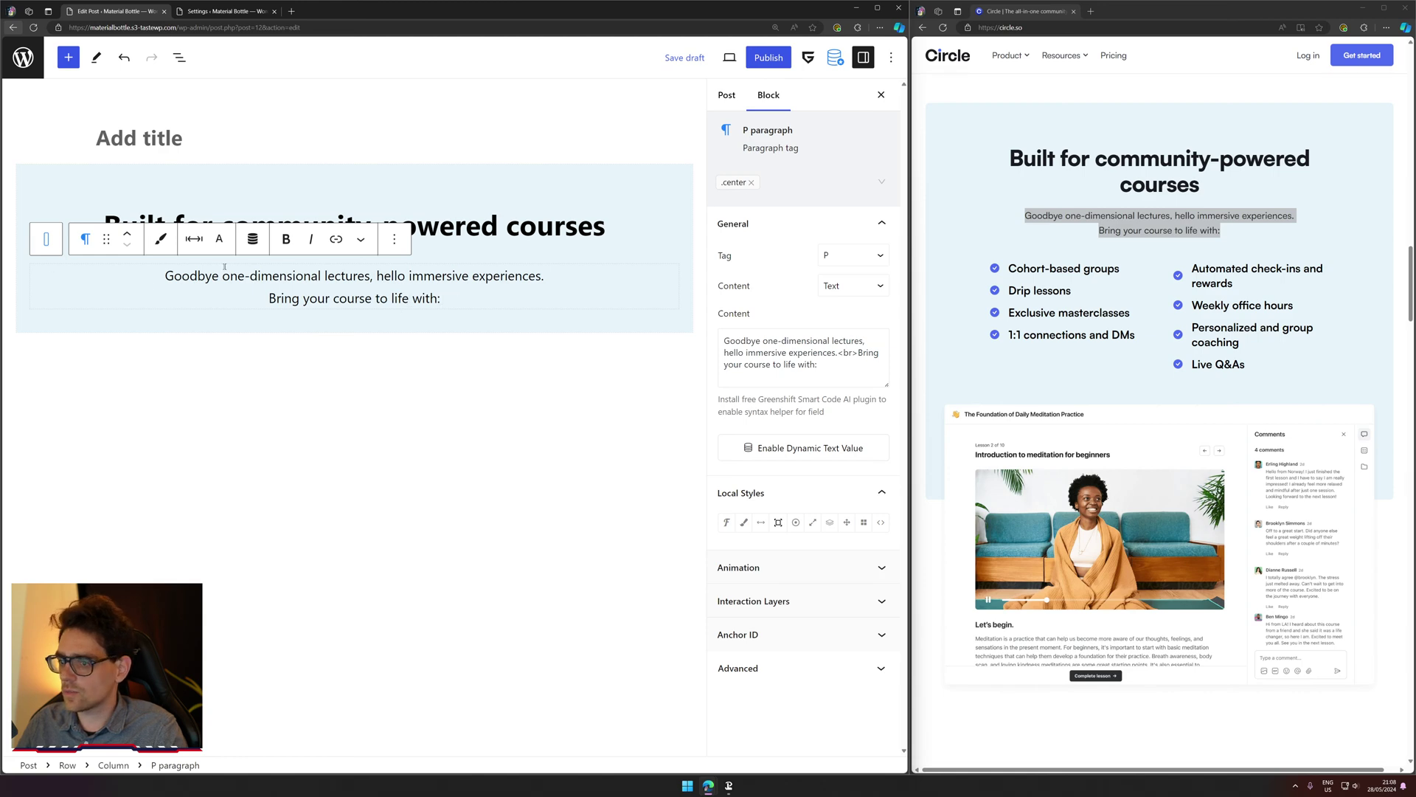
pyautogui.click(881, 96)
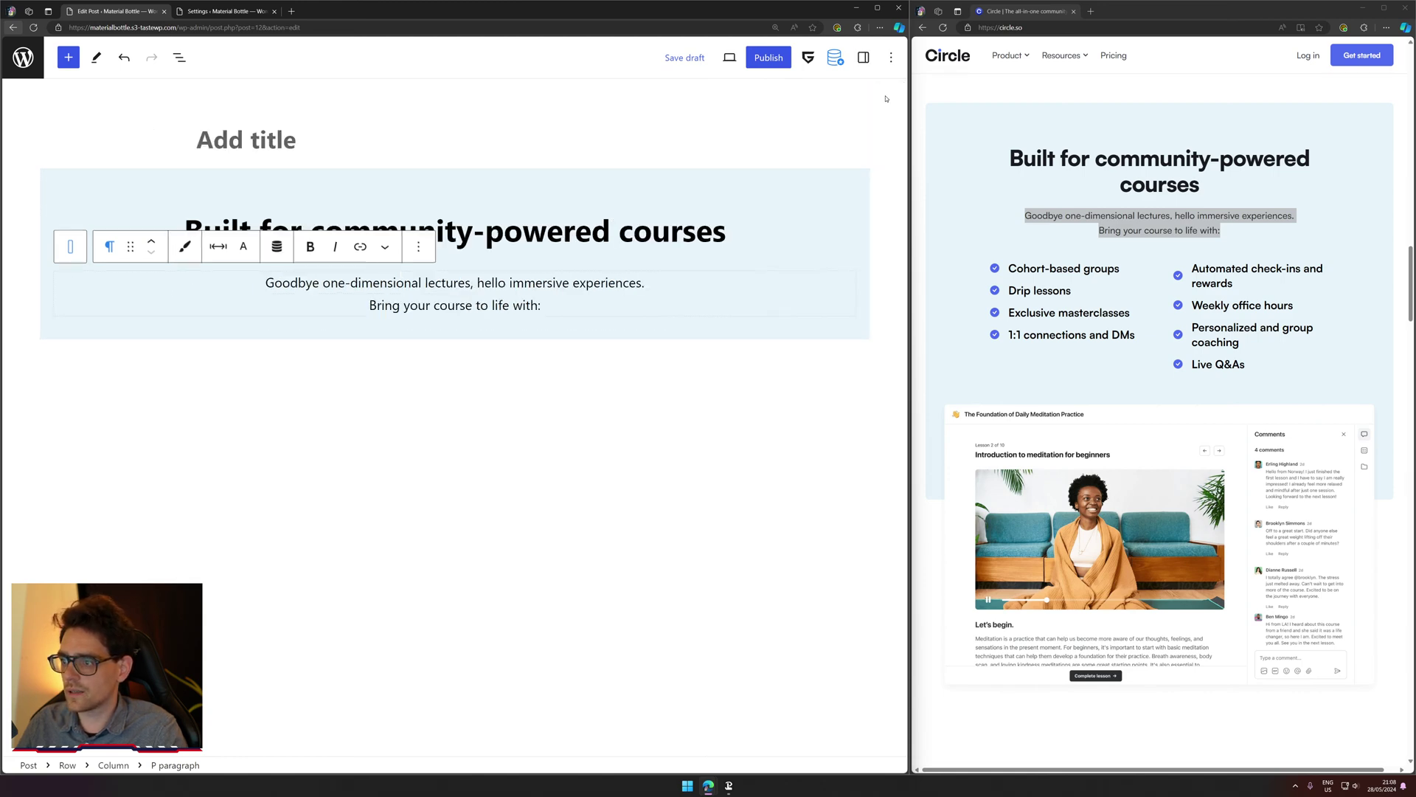
pyautogui.click(863, 58)
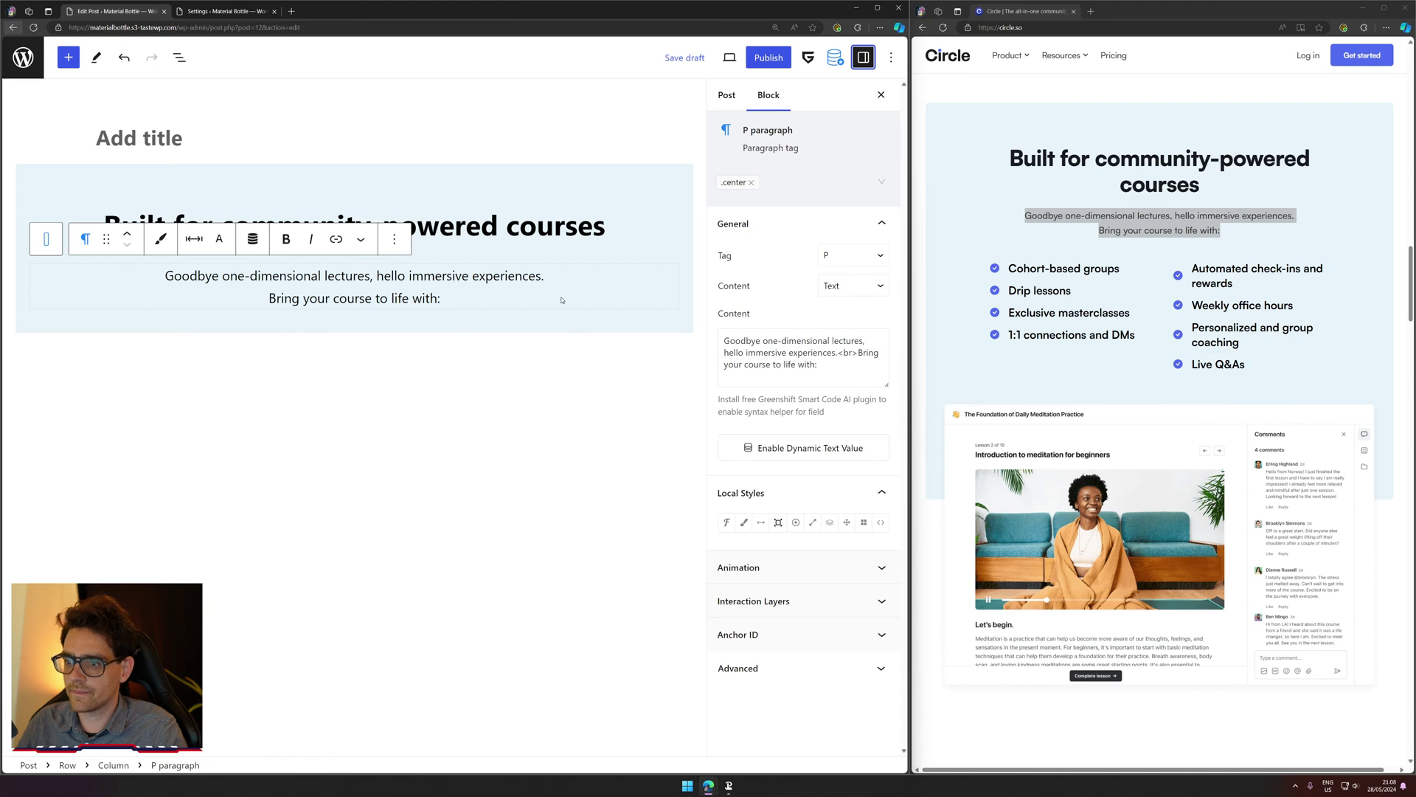
pyautogui.click(395, 239)
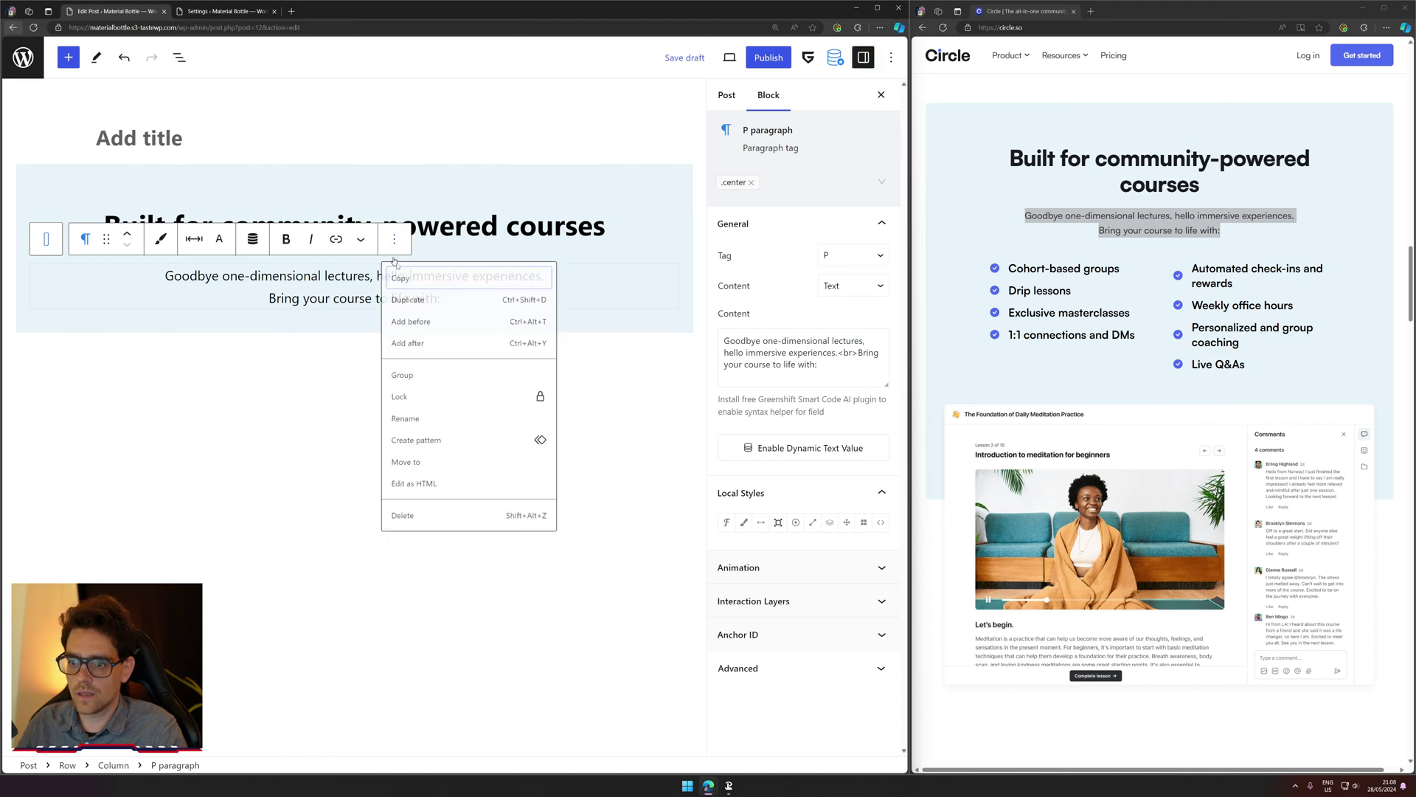
pyautogui.click(411, 354)
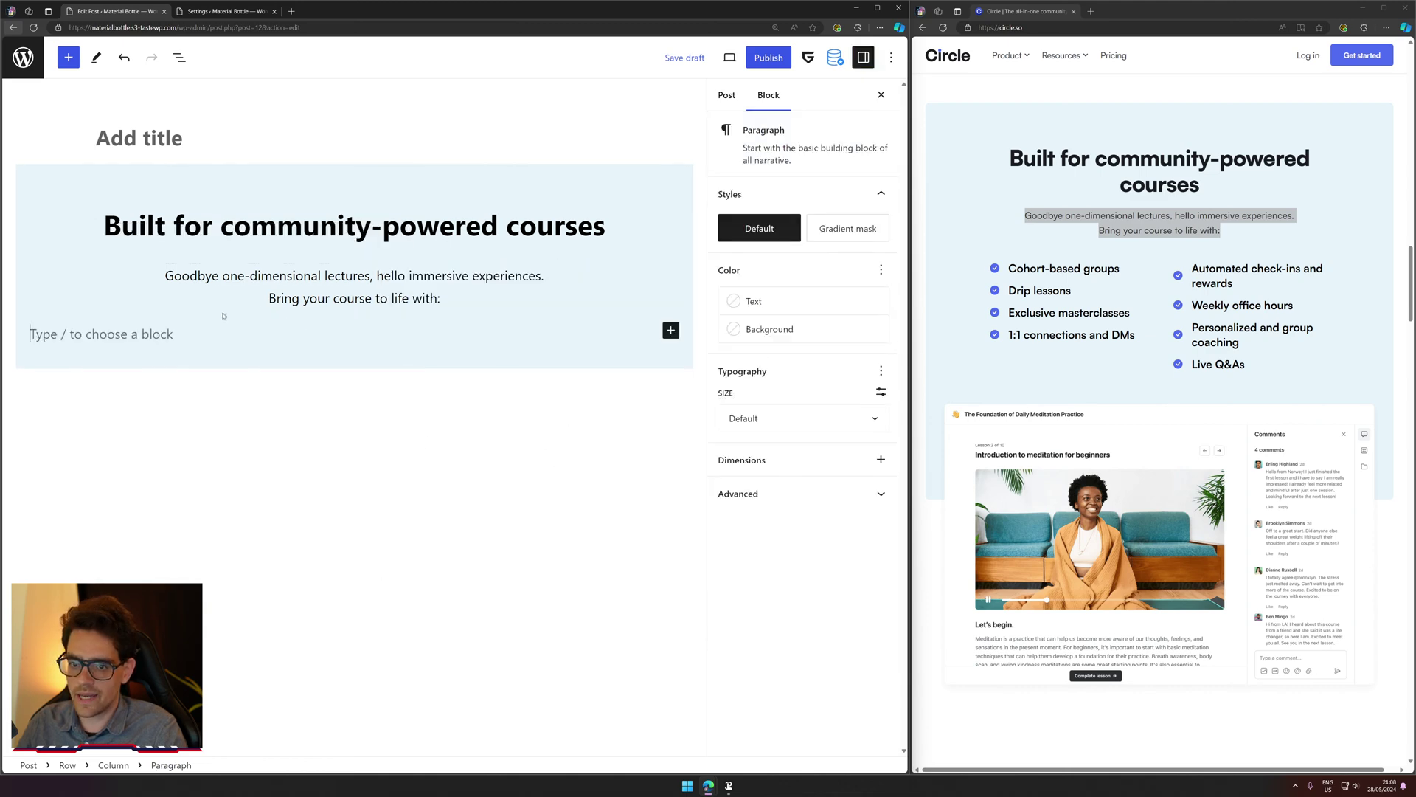
pyautogui.tripleClick(975, 265)
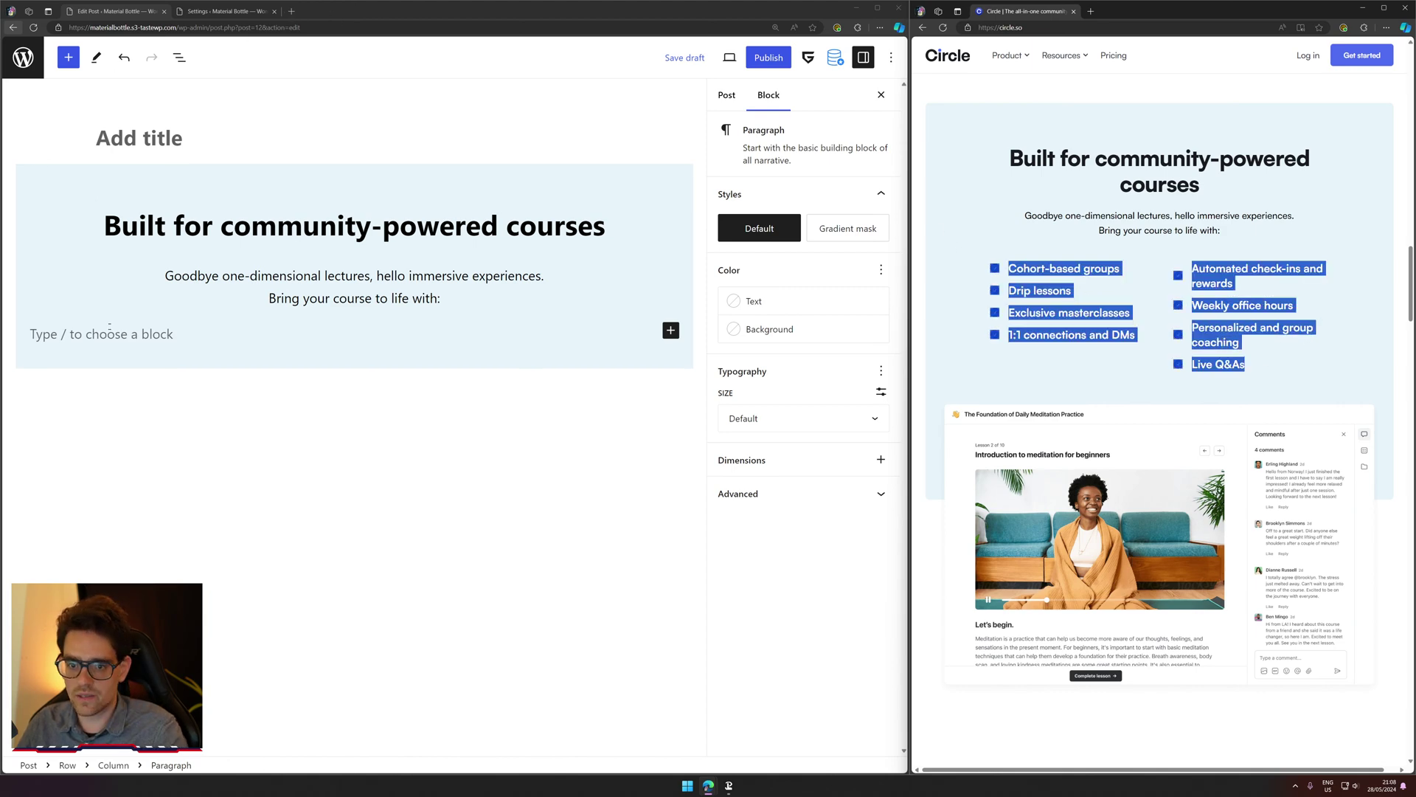
pyautogui.click(304, 11)
pyautogui.write('/')
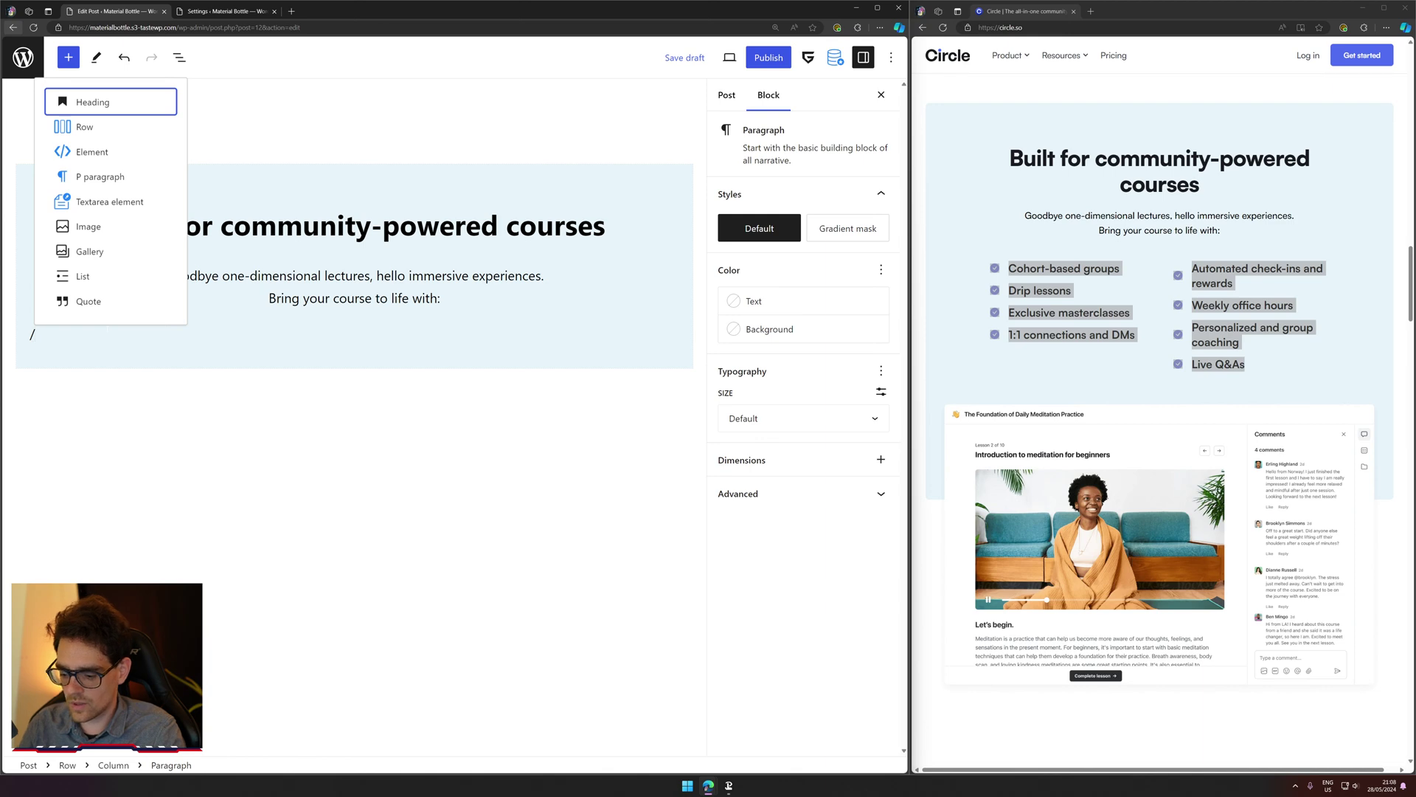
pyautogui.write('col')
pyautogui.press('Down')
pyautogui.press('Down')
pyautogui.press('Down')
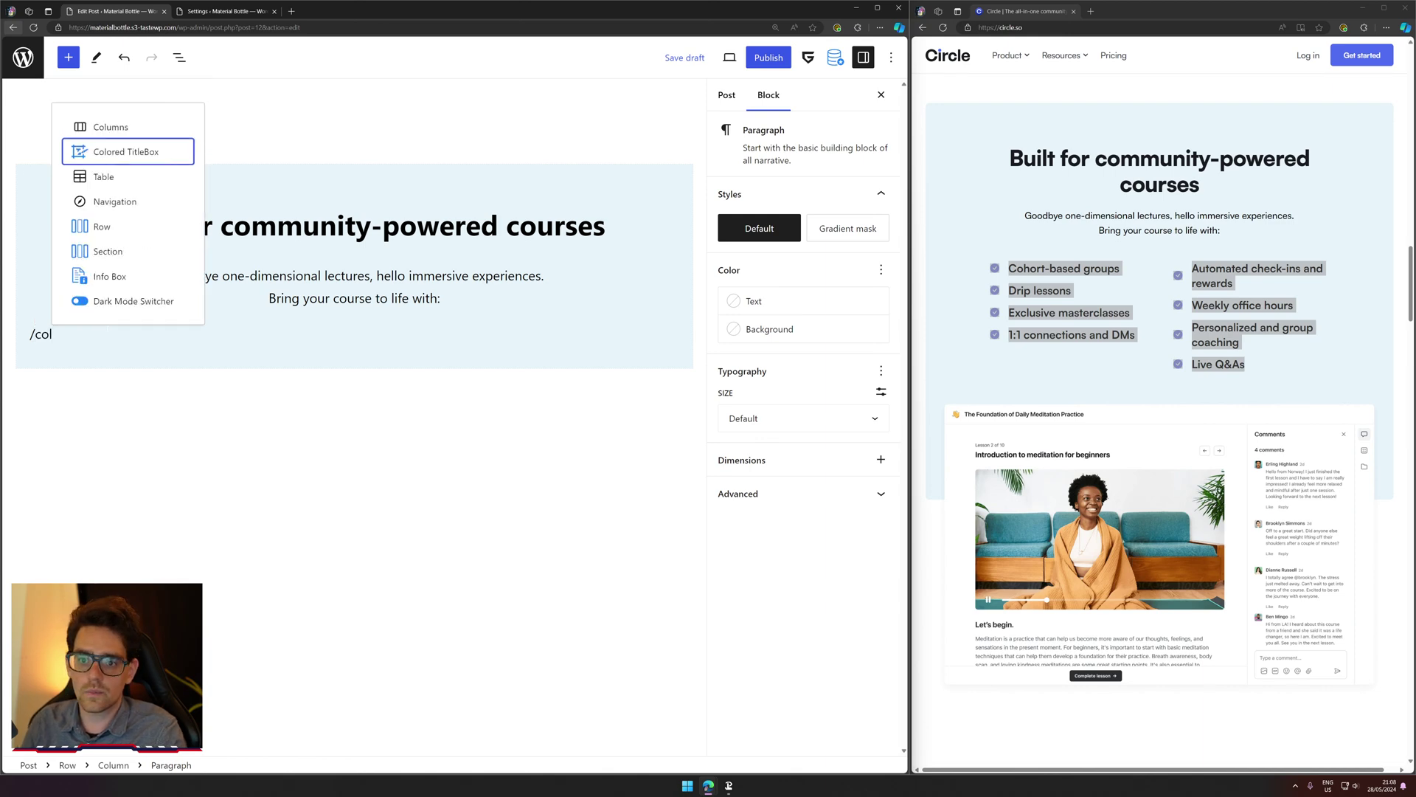
pyautogui.press('Down')
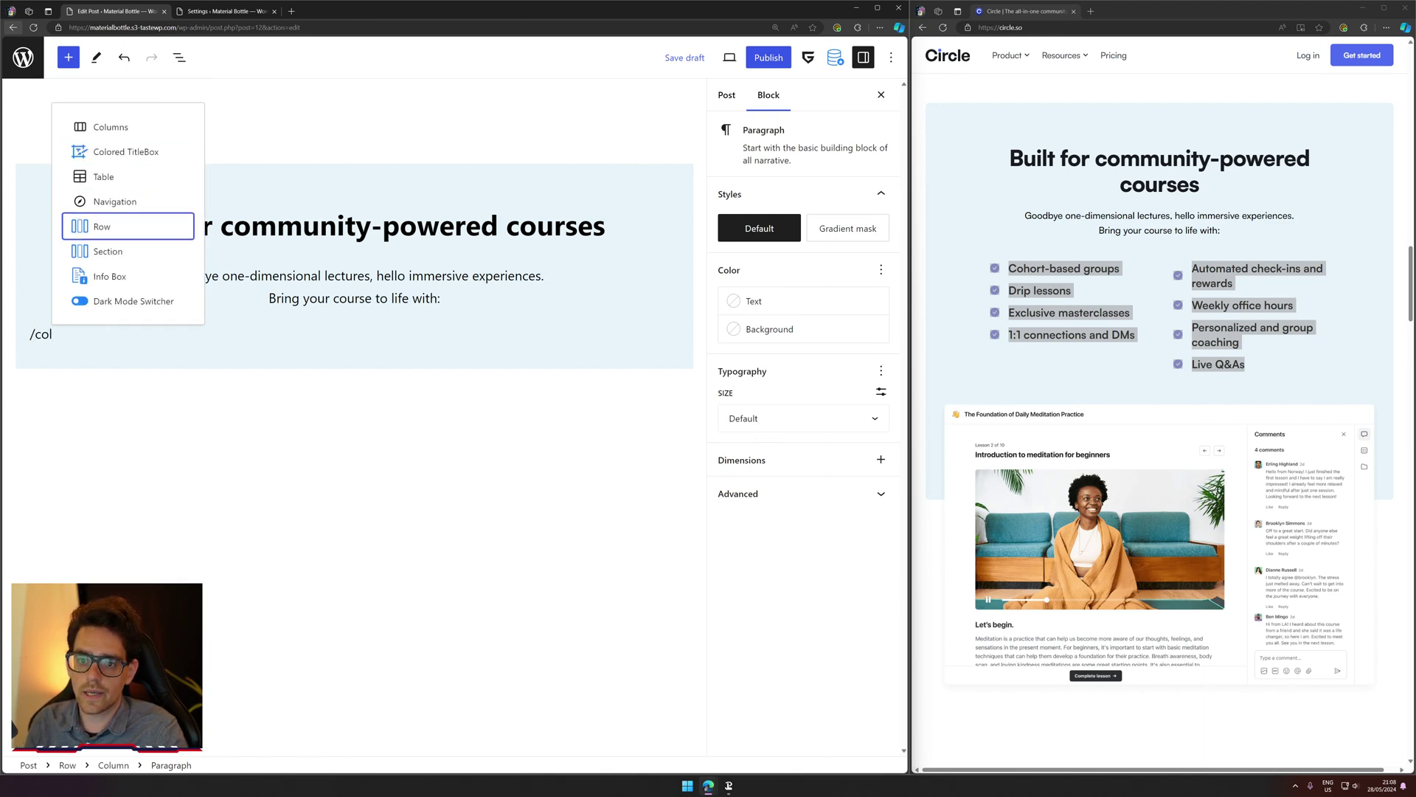
pyautogui.press('BackSpace')
pyautogui.press('BackSpace')
pyautogui.press('BackSpace')
pyautogui.press('BackSpace')
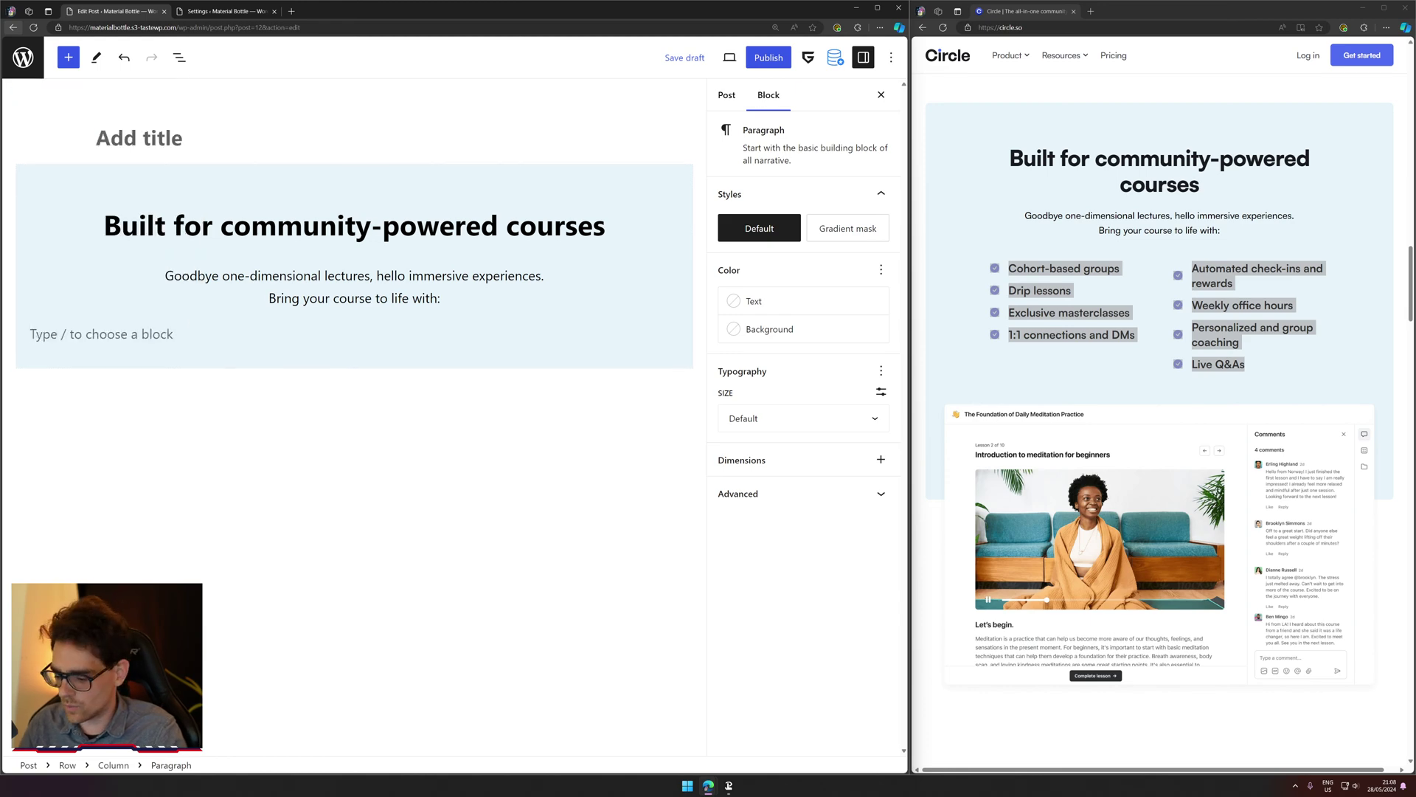
# Step: Search for a container block and insert a DIV container below the paragraph
pyautogui.write('/cont')
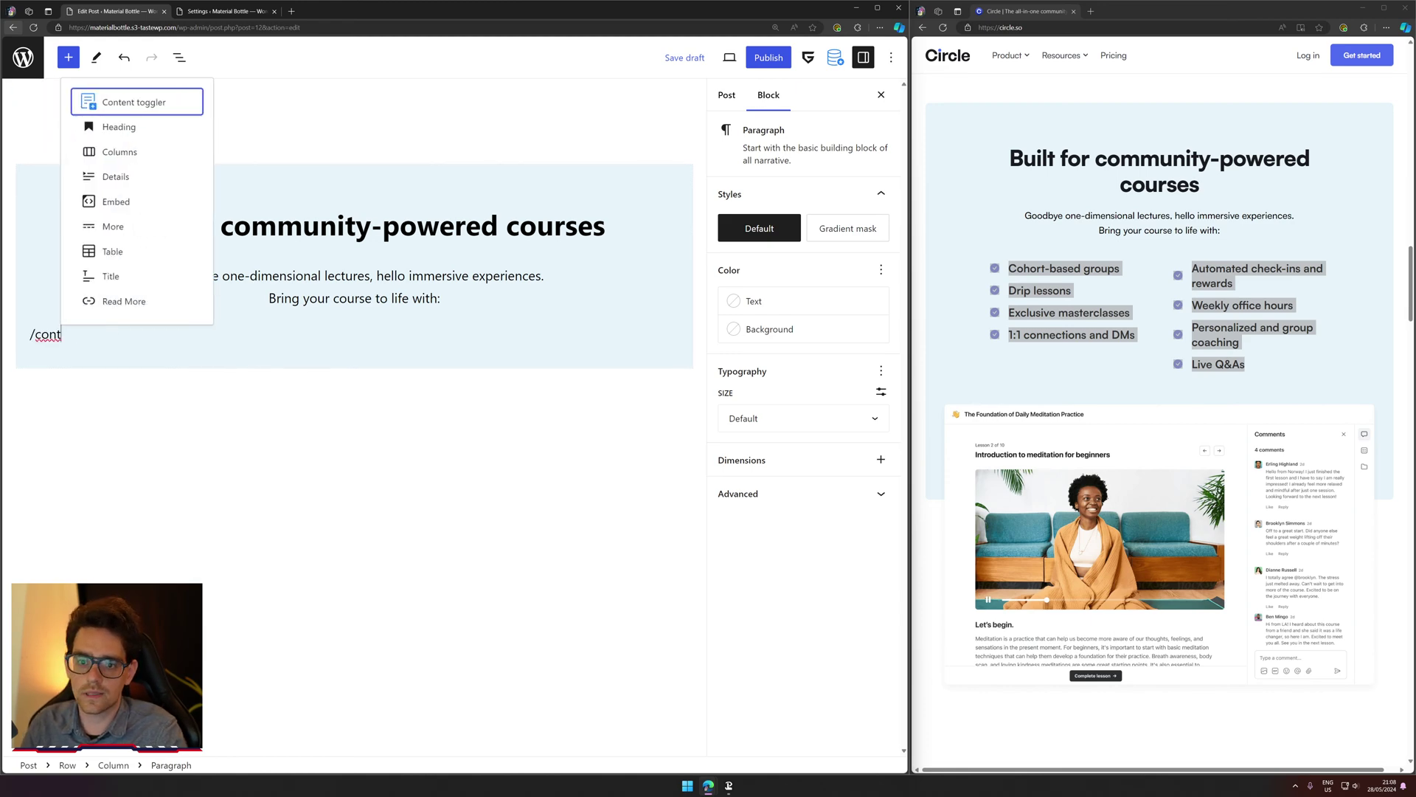
pyautogui.write('ainer')
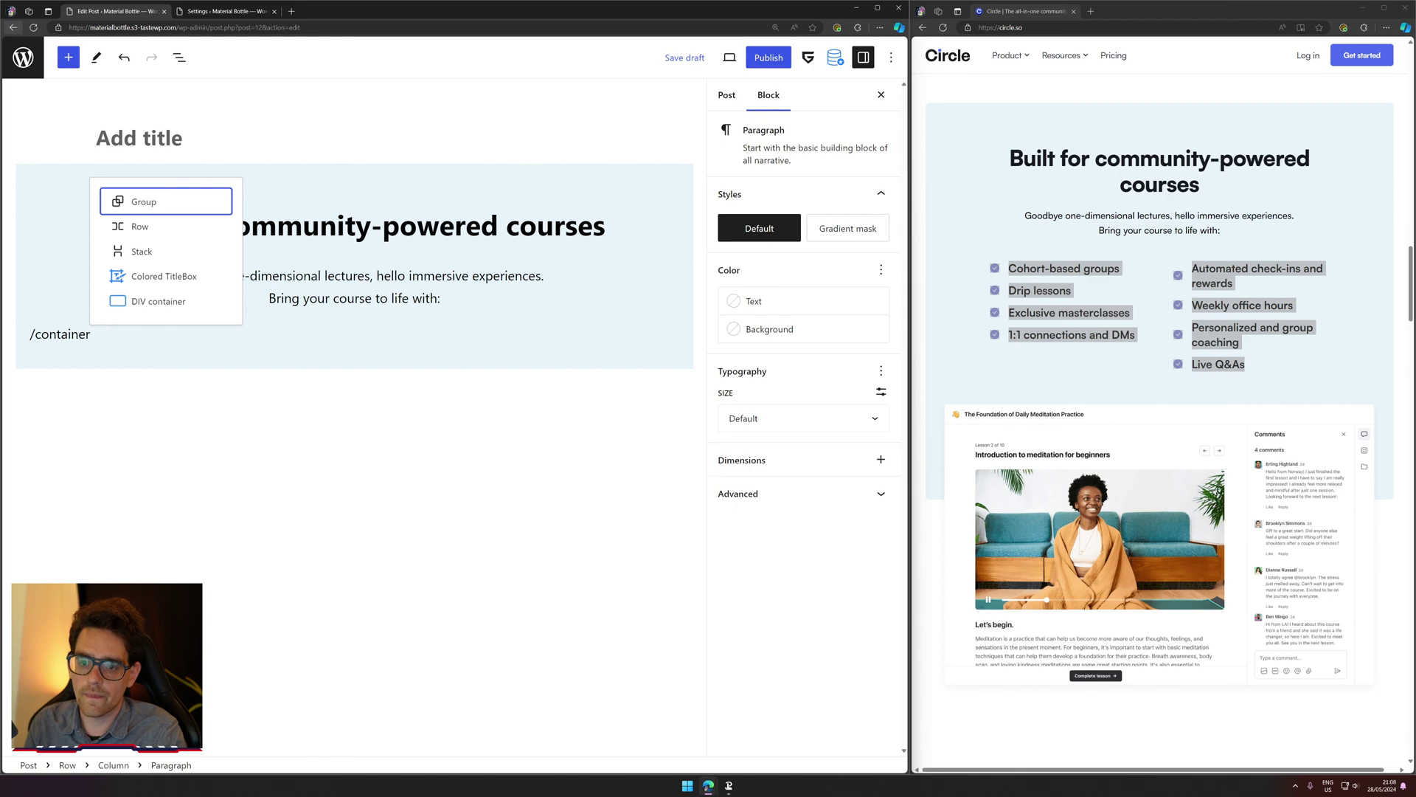
pyautogui.press('Down')
pyautogui.press('Down')
pyautogui.press('Down')
pyautogui.press('Down')
pyautogui.press('Return')
pyautogui.click(73, 375)
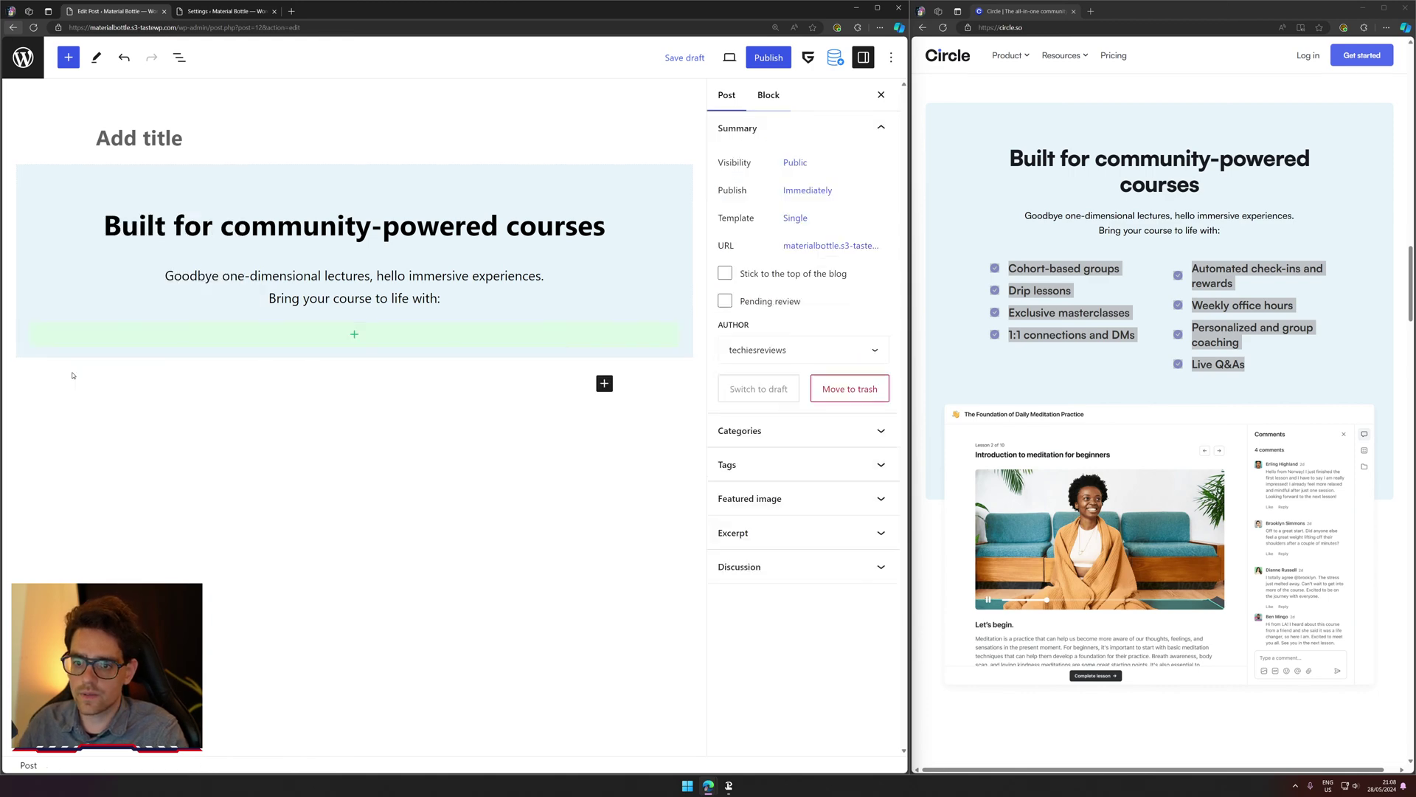
pyautogui.click(354, 334)
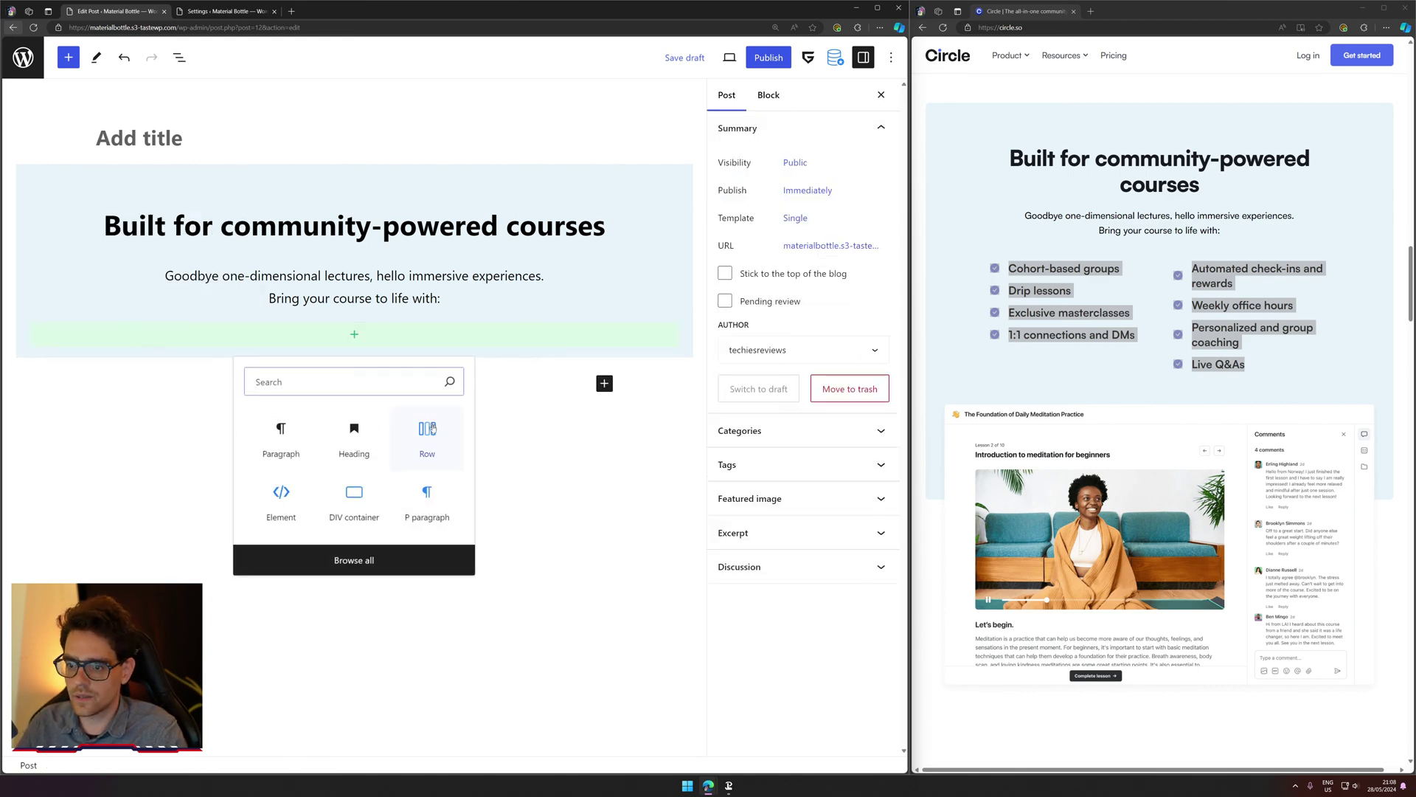
pyautogui.click(769, 95)
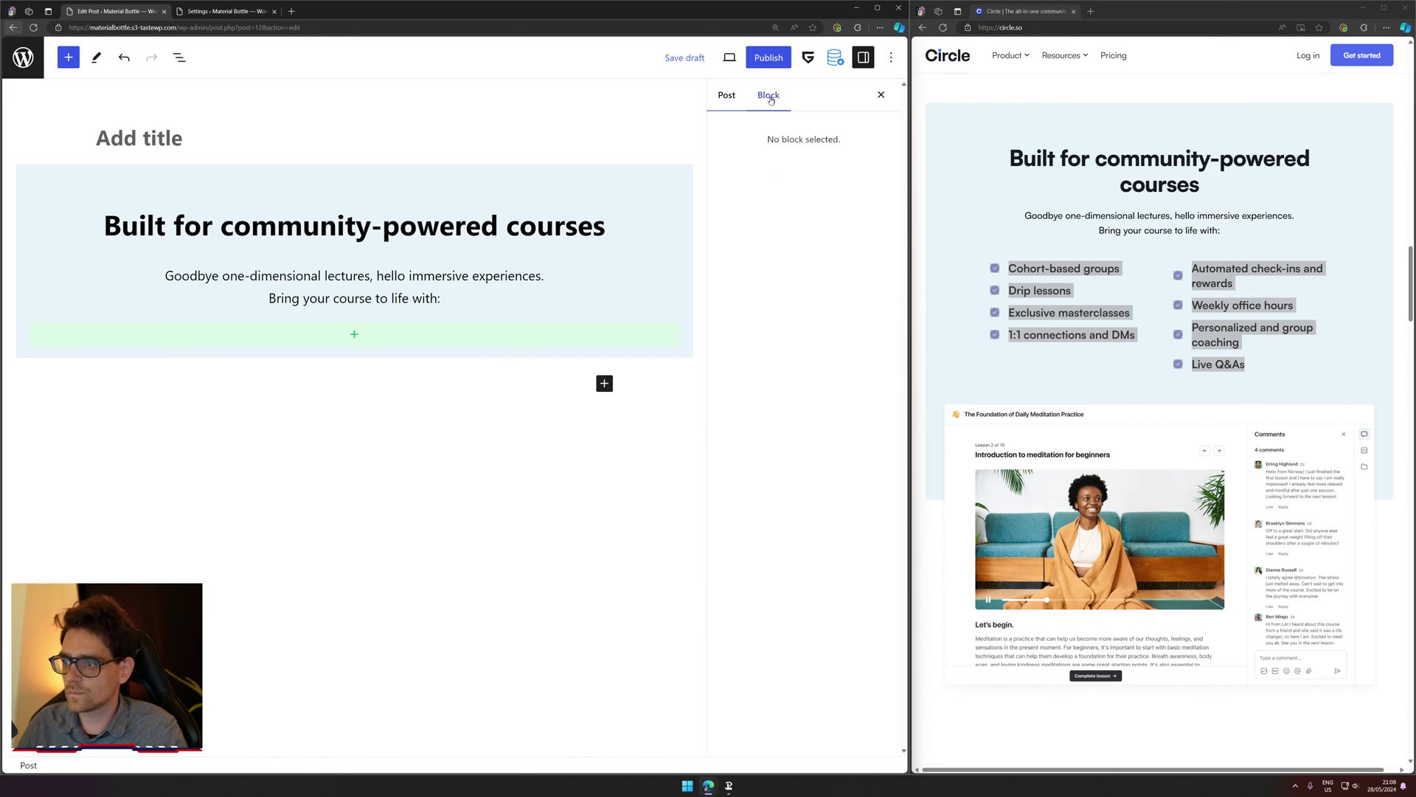
pyautogui.click(354, 334)
pyautogui.click(54, 76)
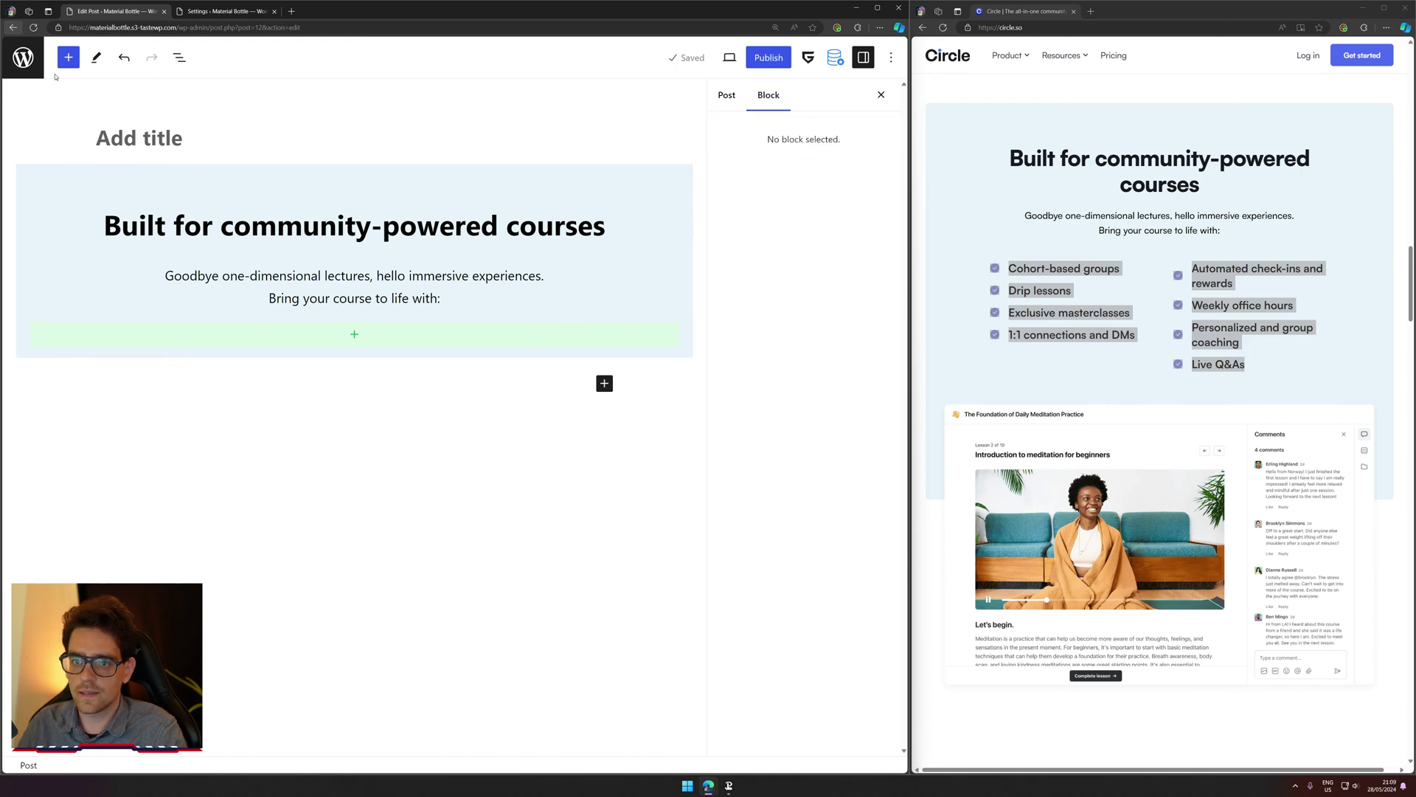
# Step: Duplicate the DIV container below the paragraph and nest two DIV containers inside the outer one
pyautogui.click(179, 57)
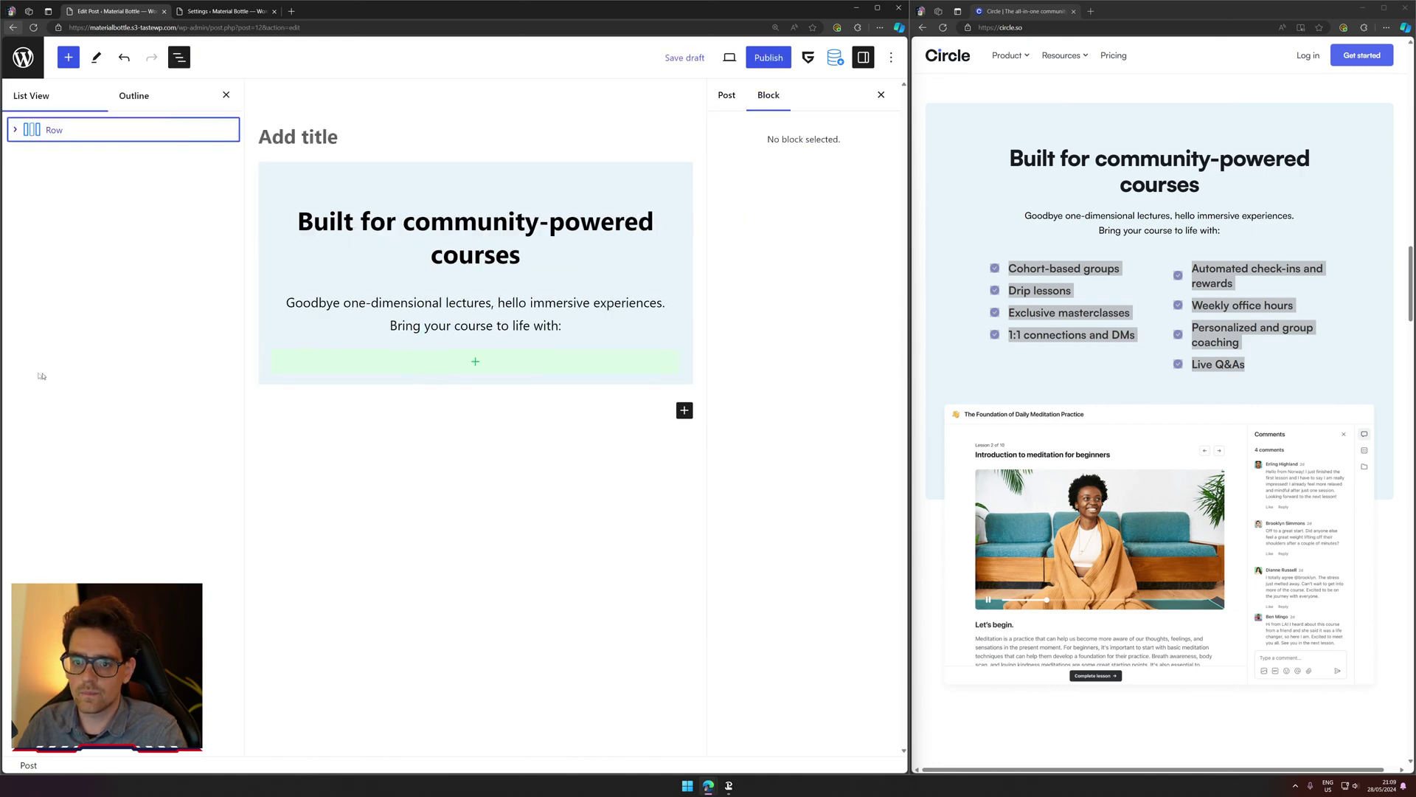
pyautogui.click(15, 130)
pyautogui.click(98, 156)
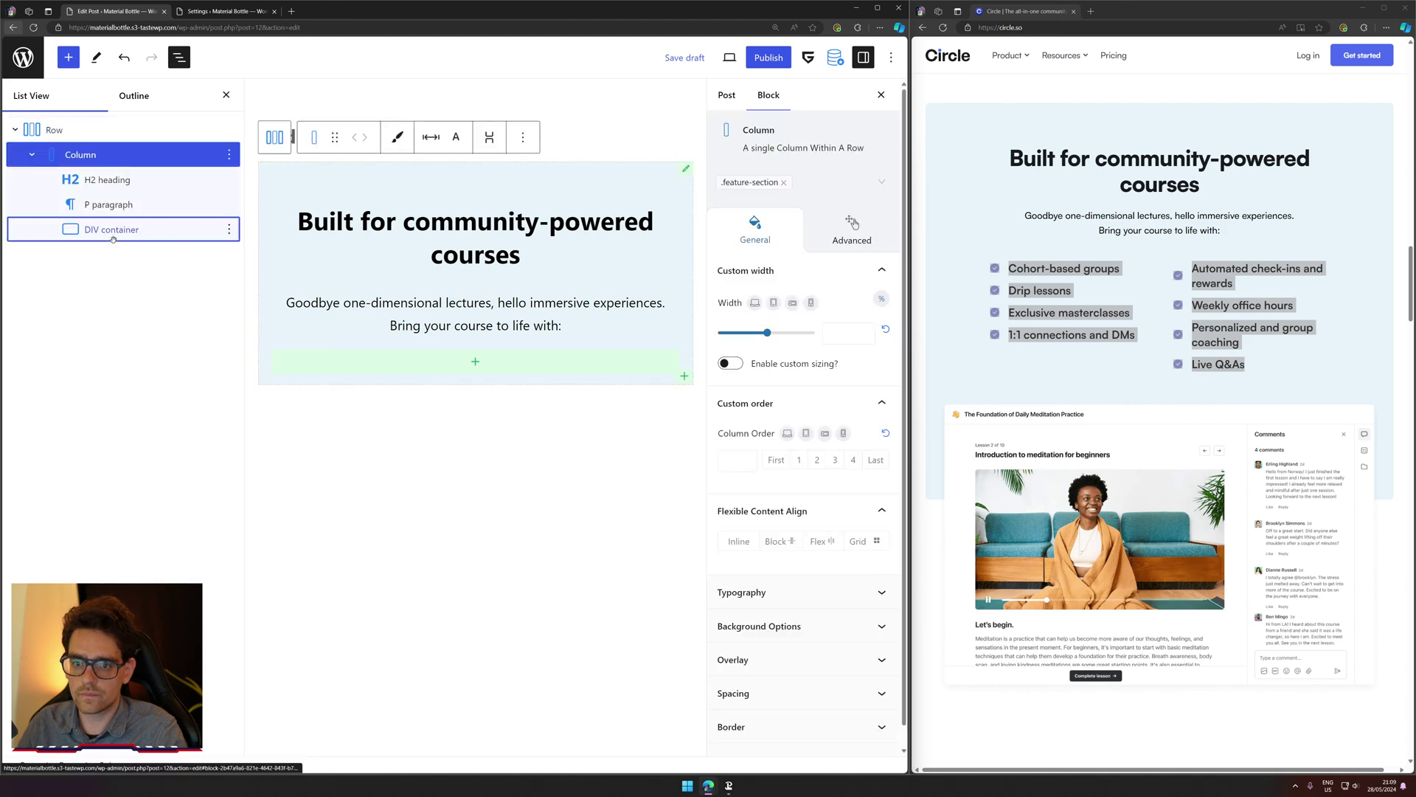
pyautogui.click(113, 230)
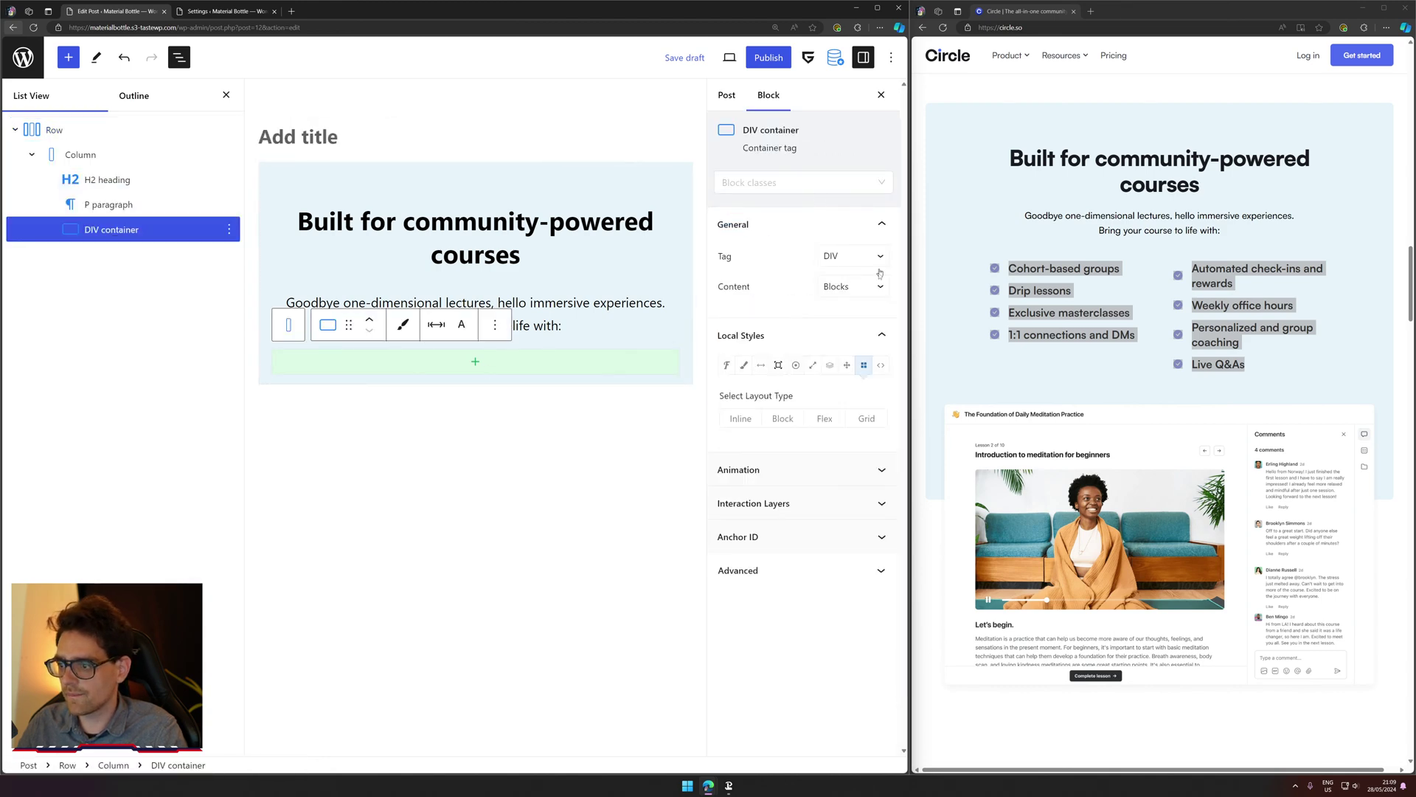
pyautogui.click(844, 292)
pyautogui.click(845, 288)
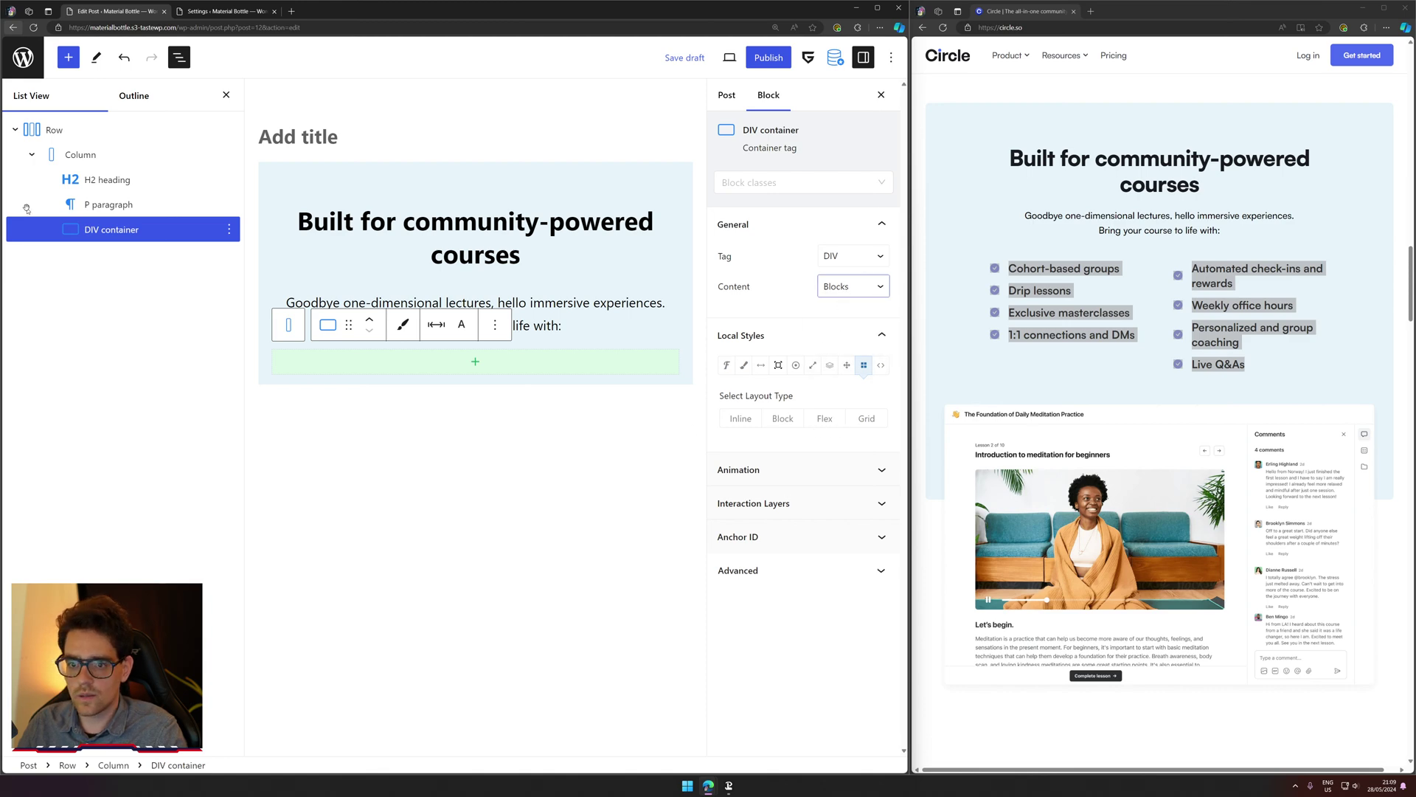
pyautogui.click(185, 230)
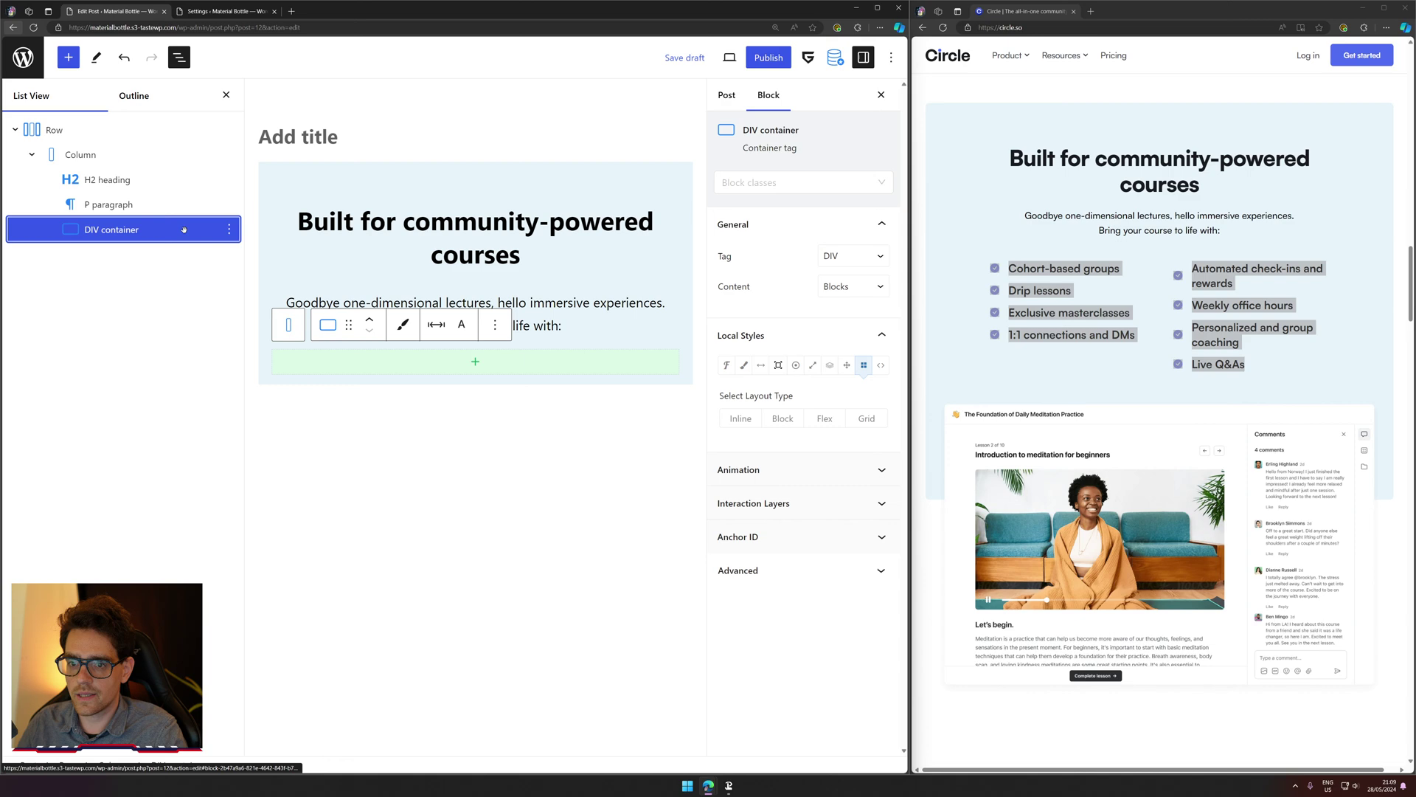
pyautogui.click(230, 231)
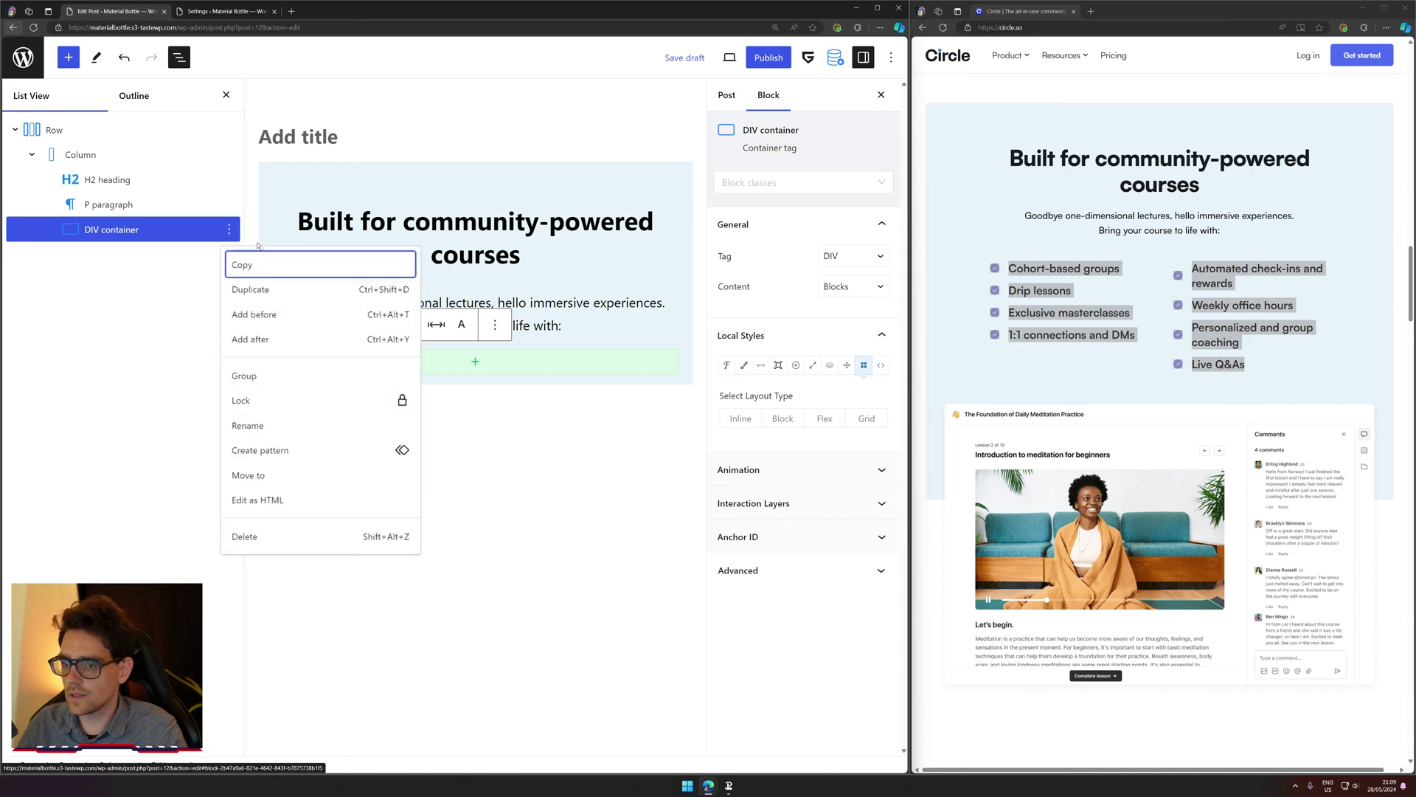
pyautogui.click(267, 292)
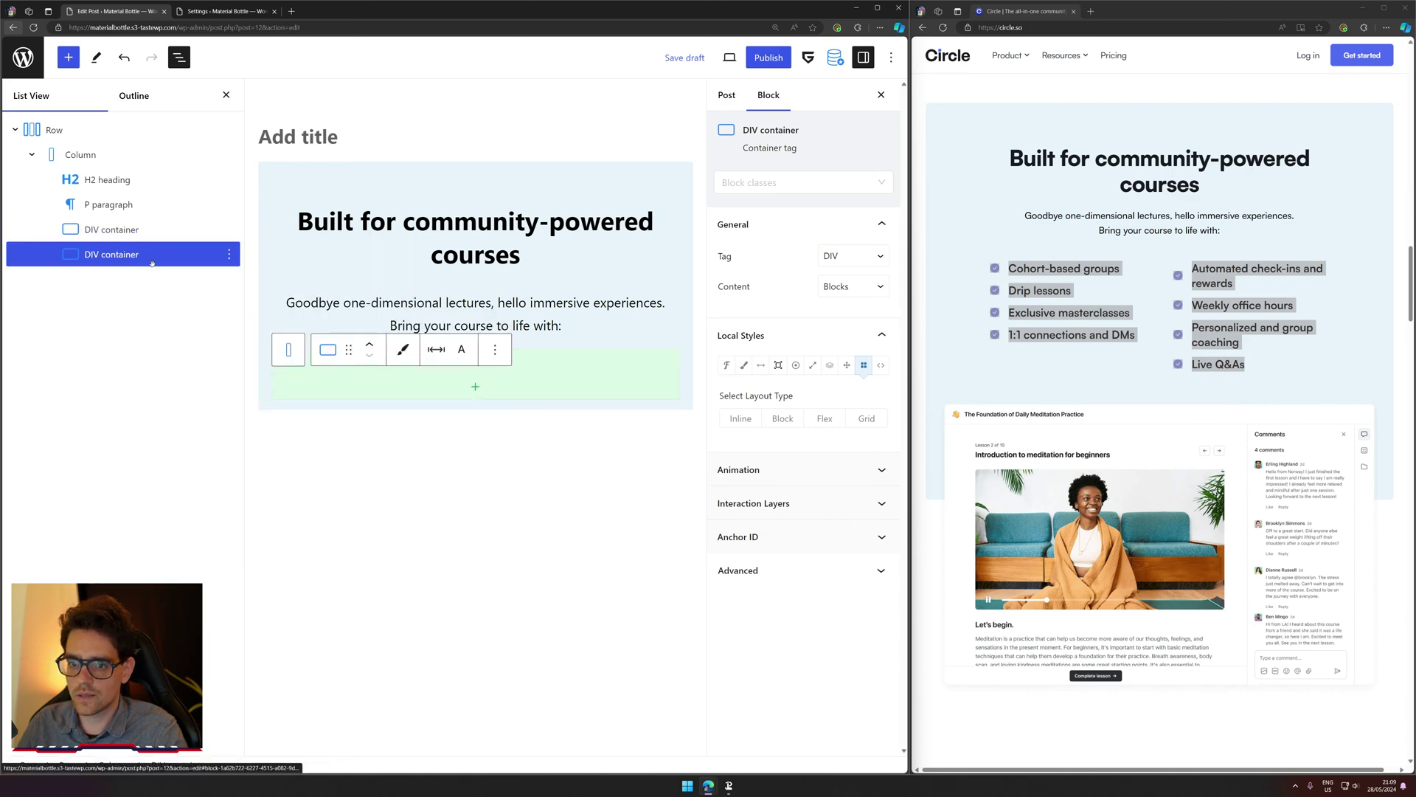
pyautogui.moveTo(151, 233)
pyautogui.mouseDown()
pyautogui.moveTo(149, 263)
pyautogui.moveTo(150, 240)
pyautogui.mouseUp()
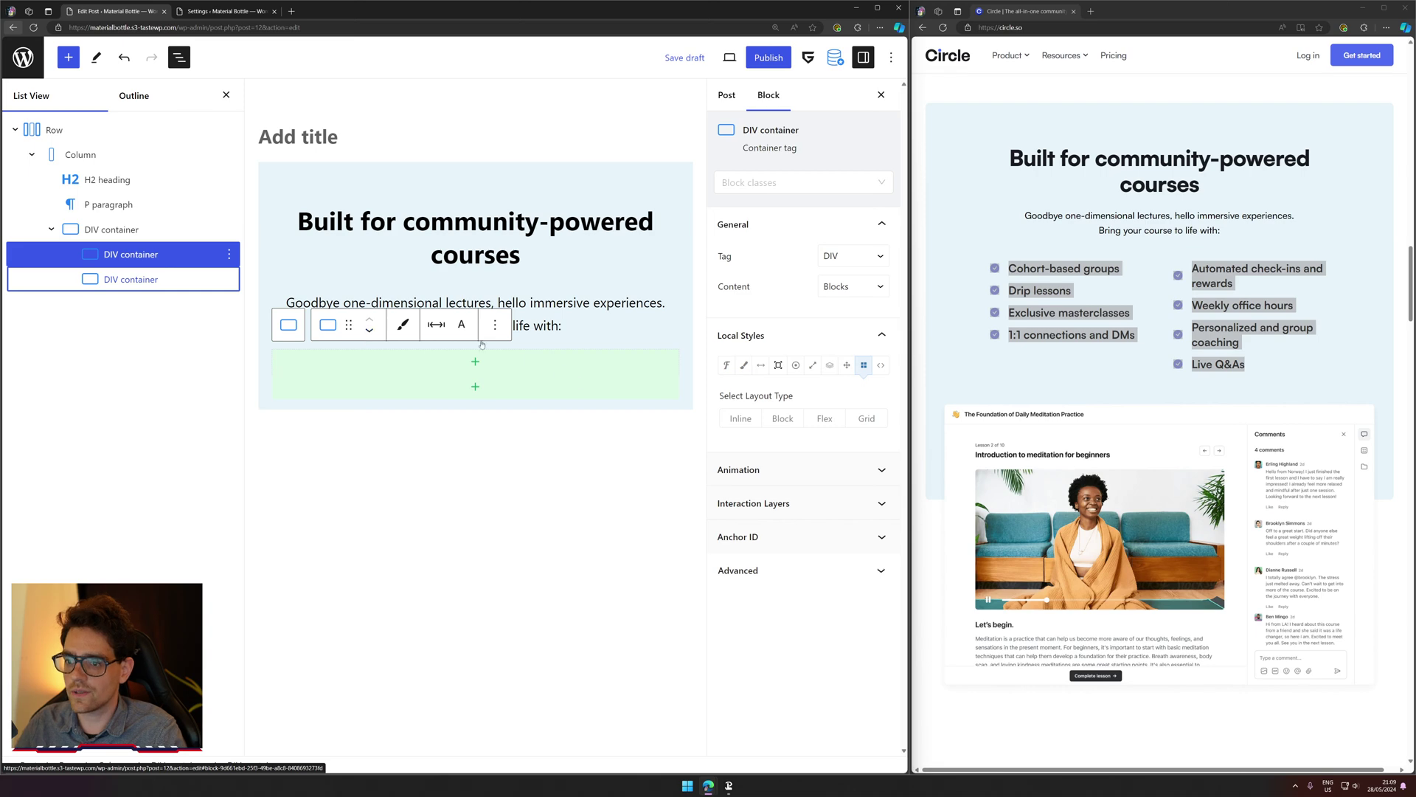
# Step: Set the layout type of the outer DIV container holding the two nested containers to Flex
pyautogui.click(289, 324)
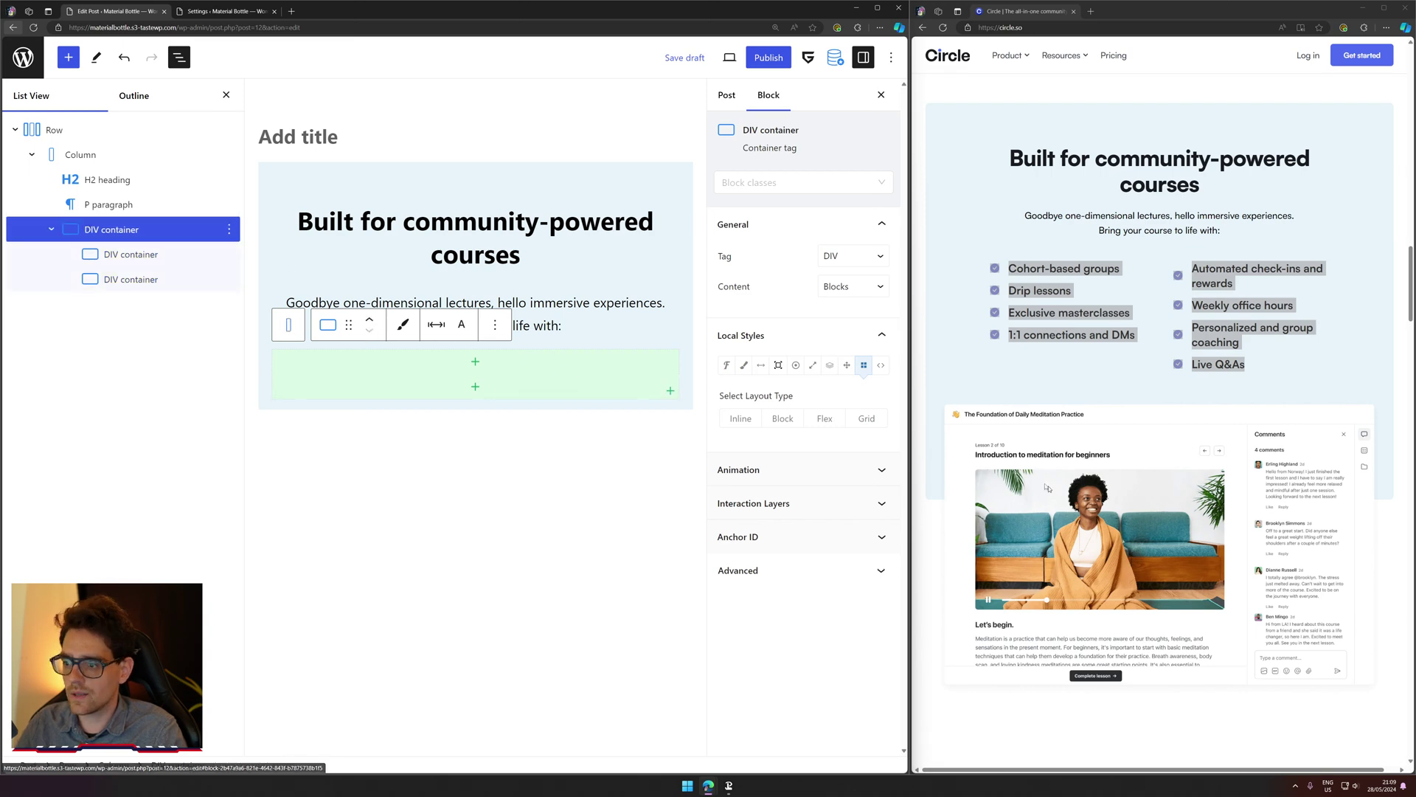
pyautogui.click(823, 417)
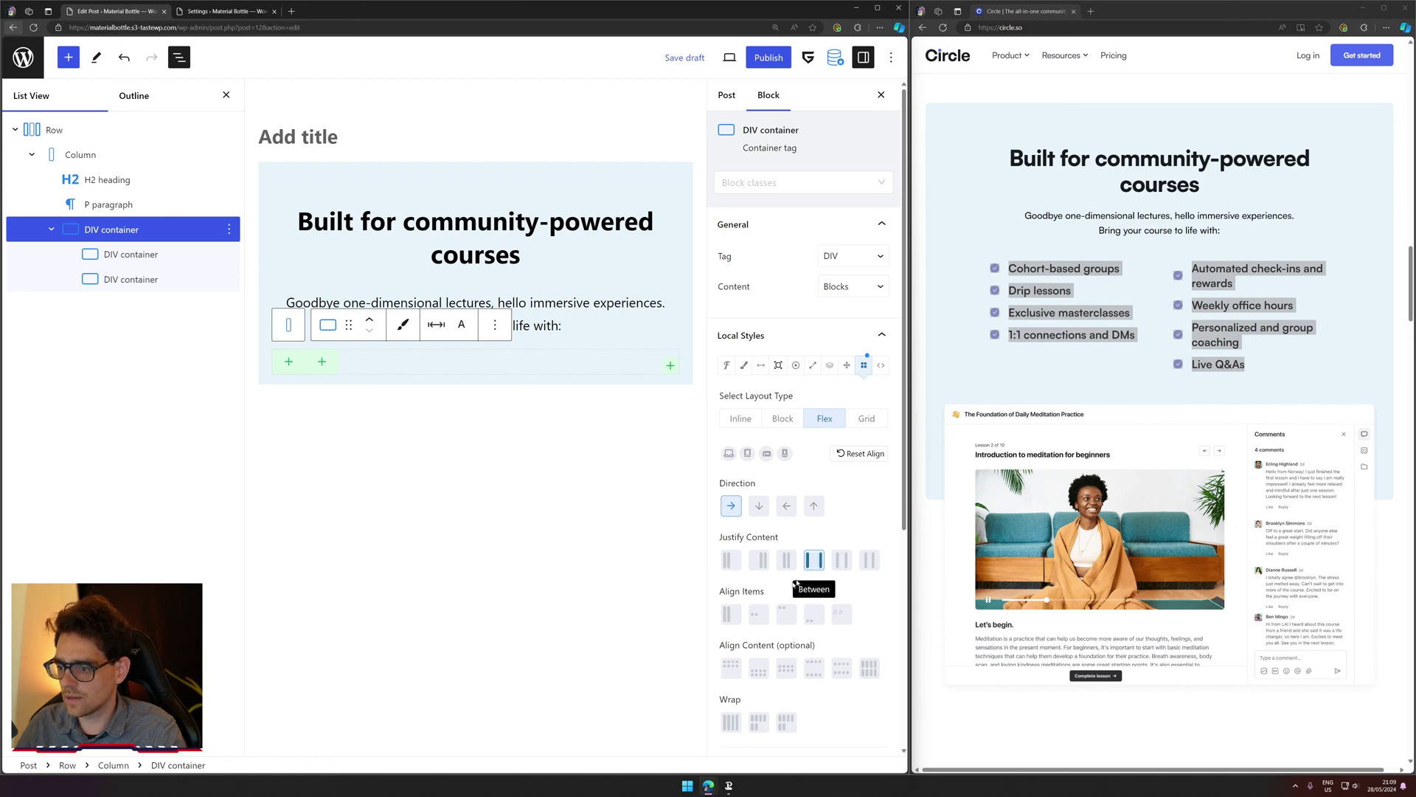
pyautogui.scroll(-1, 812, 583)
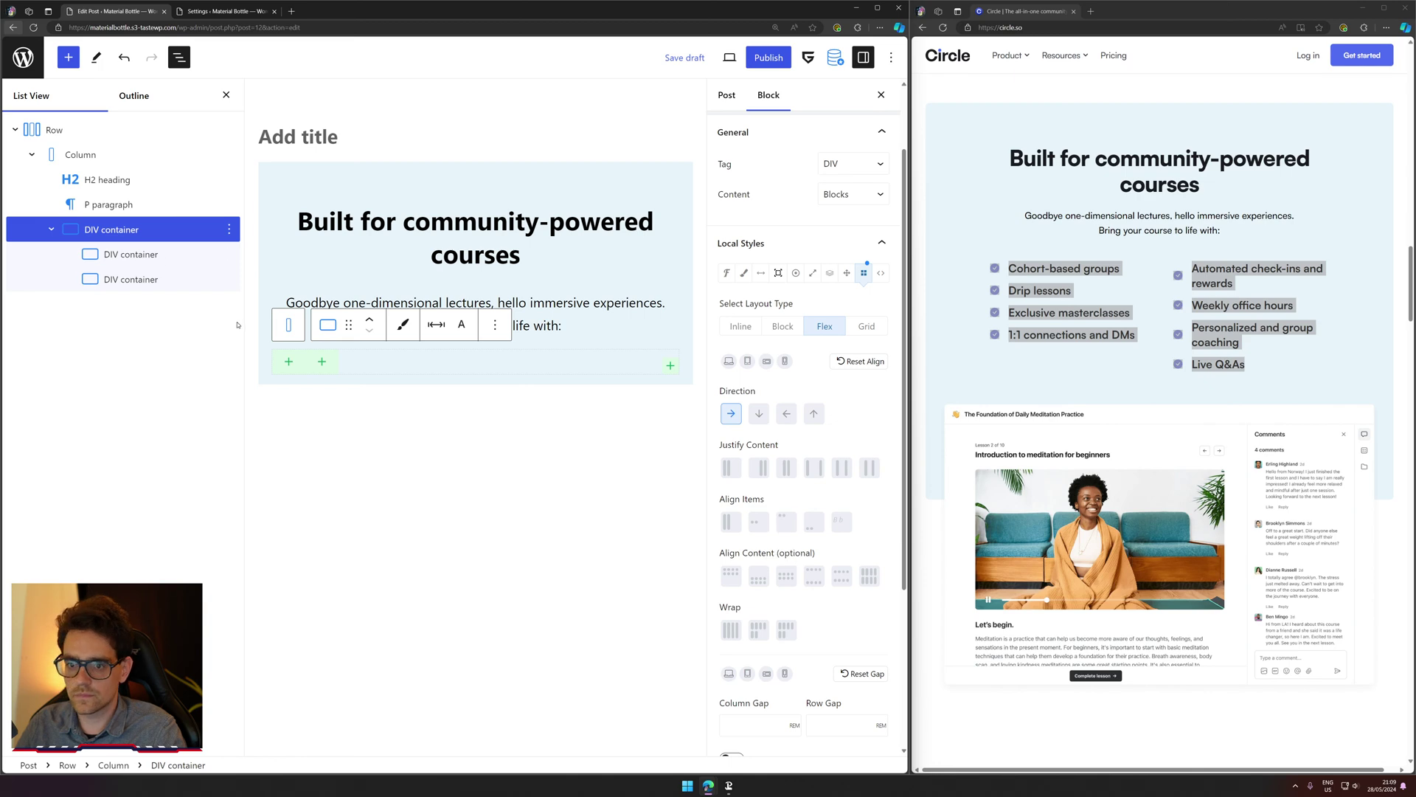
# Step: Search for an icon block and insert an Icon list into the first nested DIV container
pyautogui.click(289, 361)
pyautogui.write('list')
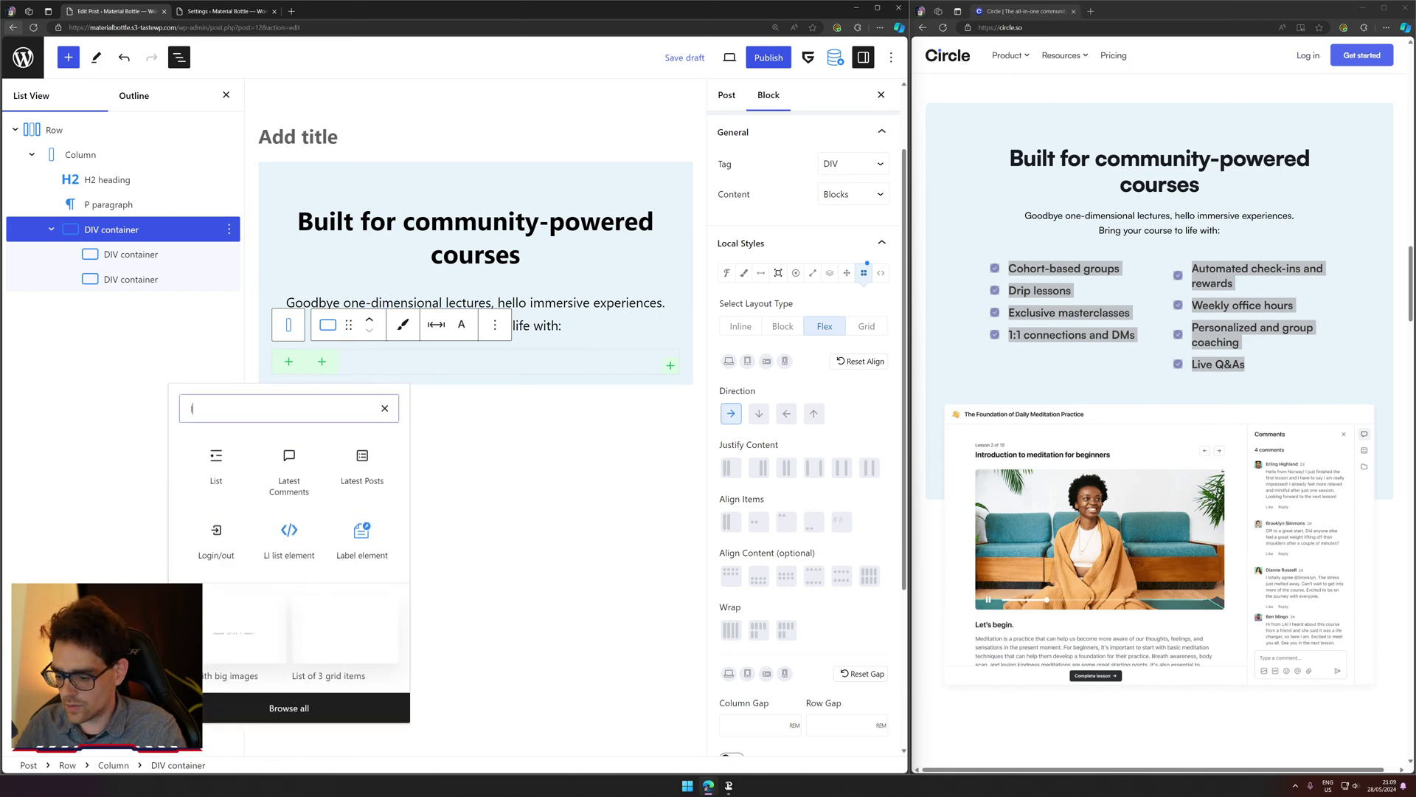
pyautogui.press('BackSpace')
pyautogui.press('BackSpace')
pyautogui.press('BackSpace')
pyautogui.press('BackSpace')
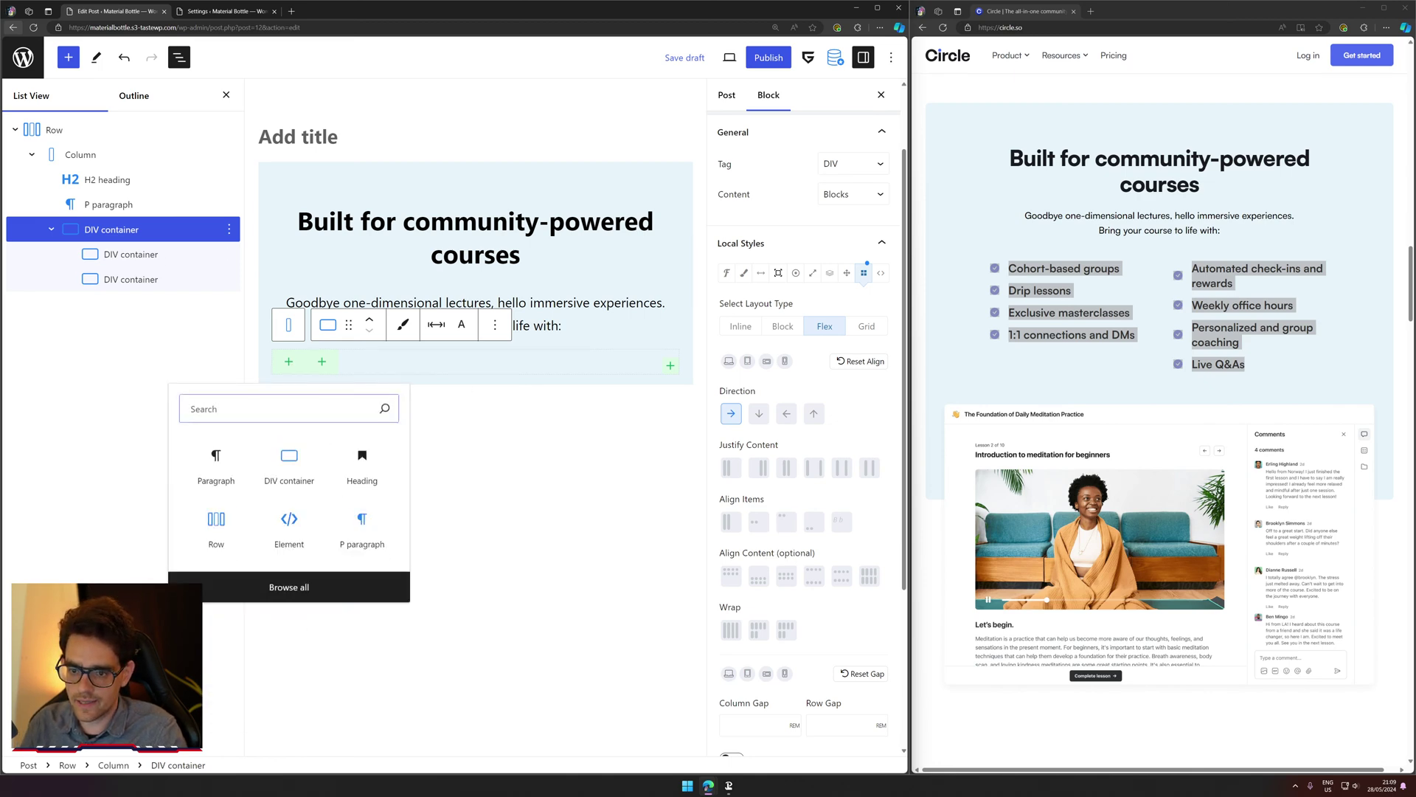
pyautogui.write('ico')
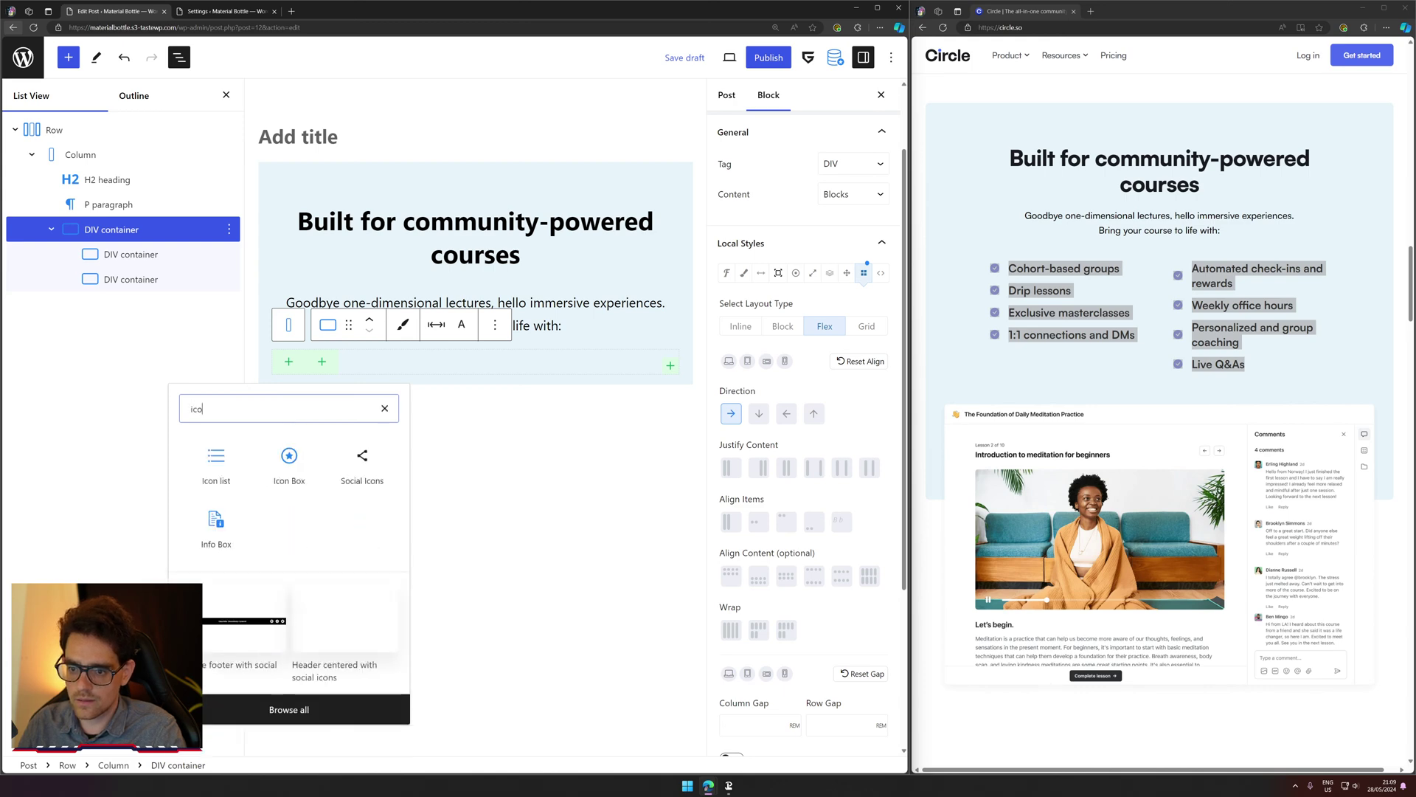
pyautogui.click(207, 481)
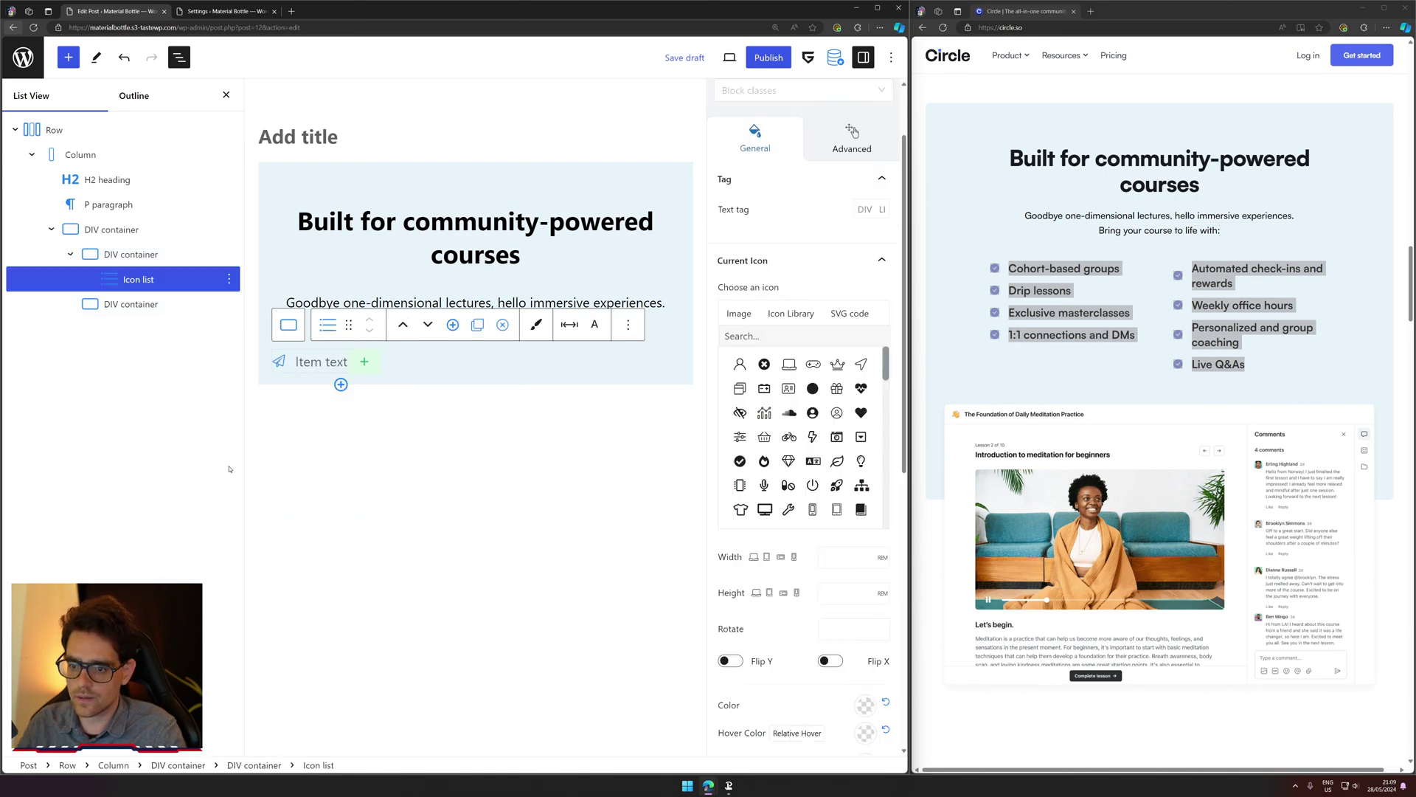
# Step: Duplicate the Icon list block until the first nested container holds four Icon lists
pyautogui.click(703, 335)
pyautogui.click(714, 392)
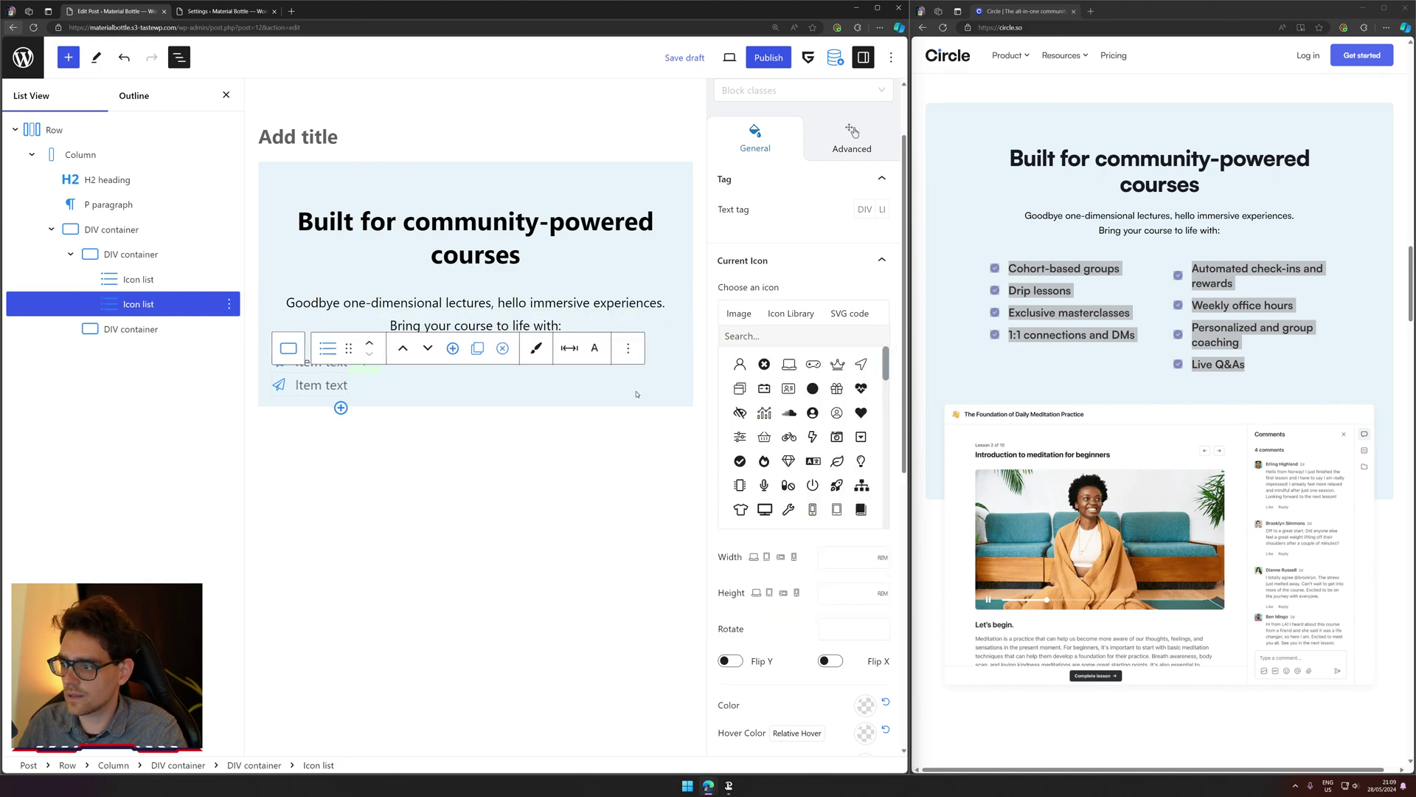
pyautogui.hotkey('ctrl', 'shift', 'd')
pyautogui.hotkey('ctrl', 'shift', 'd')
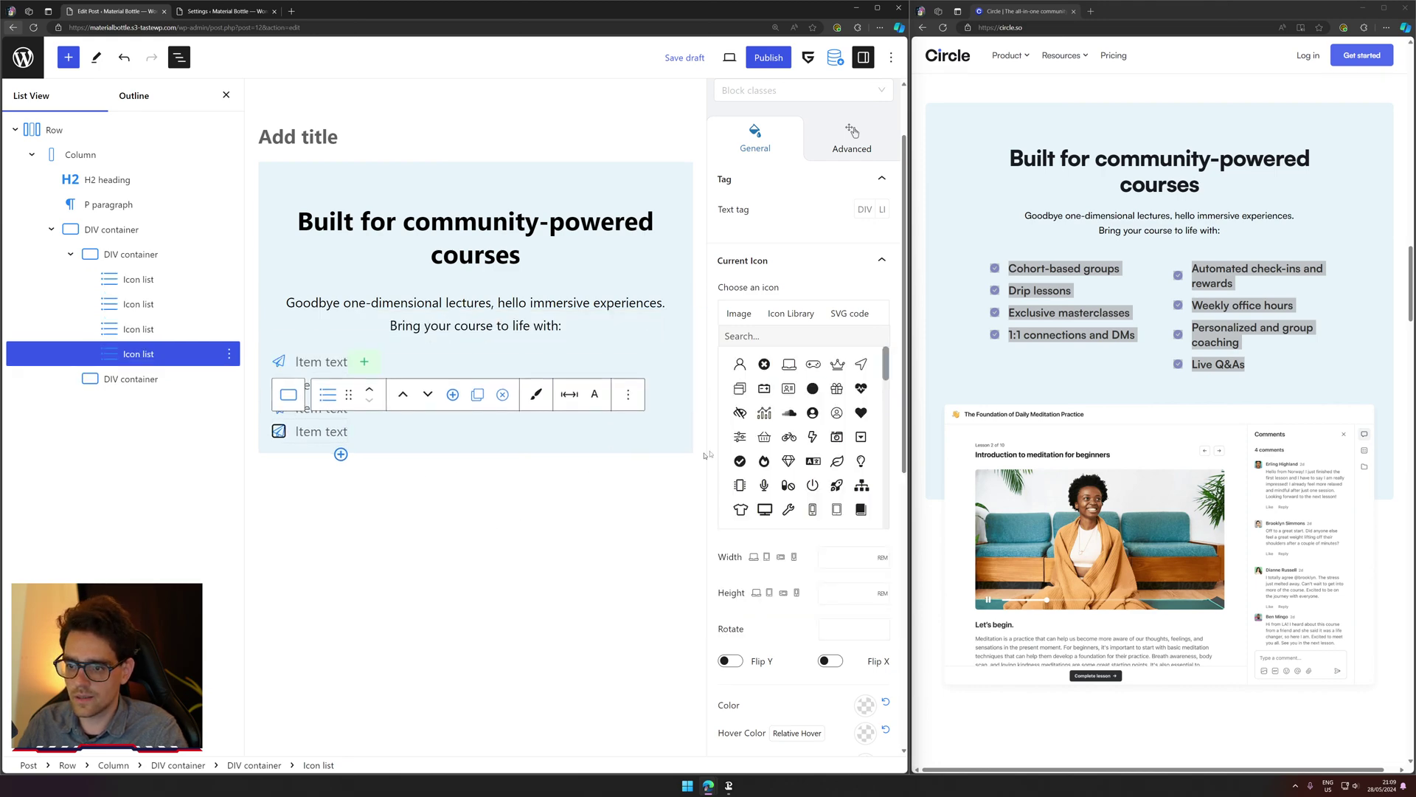
pyautogui.click(628, 393)
pyautogui.click(606, 458)
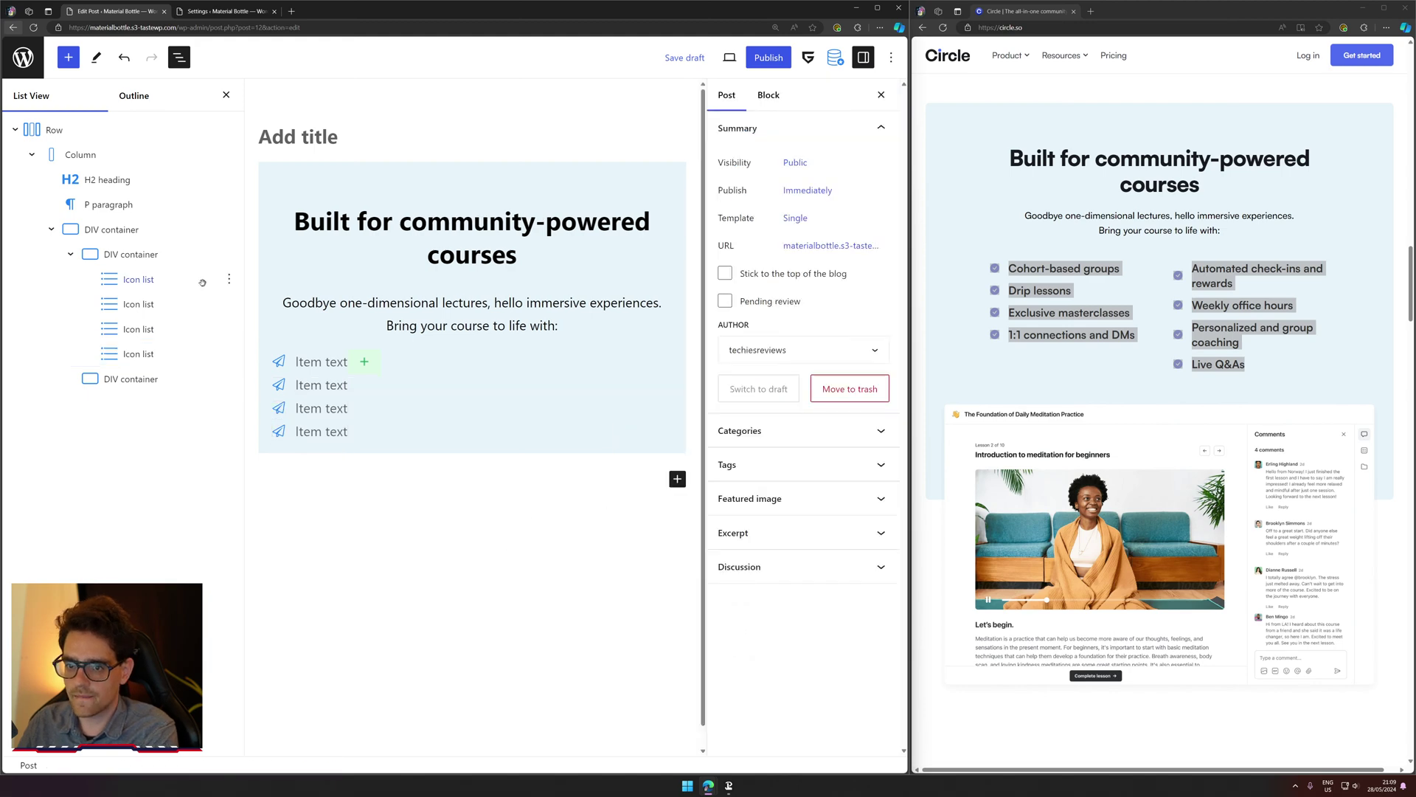
# Step: Delete the three extra Icon list blocks, keeping a single one in the first nested container
pyautogui.click(160, 325)
pyautogui.click(156, 303)
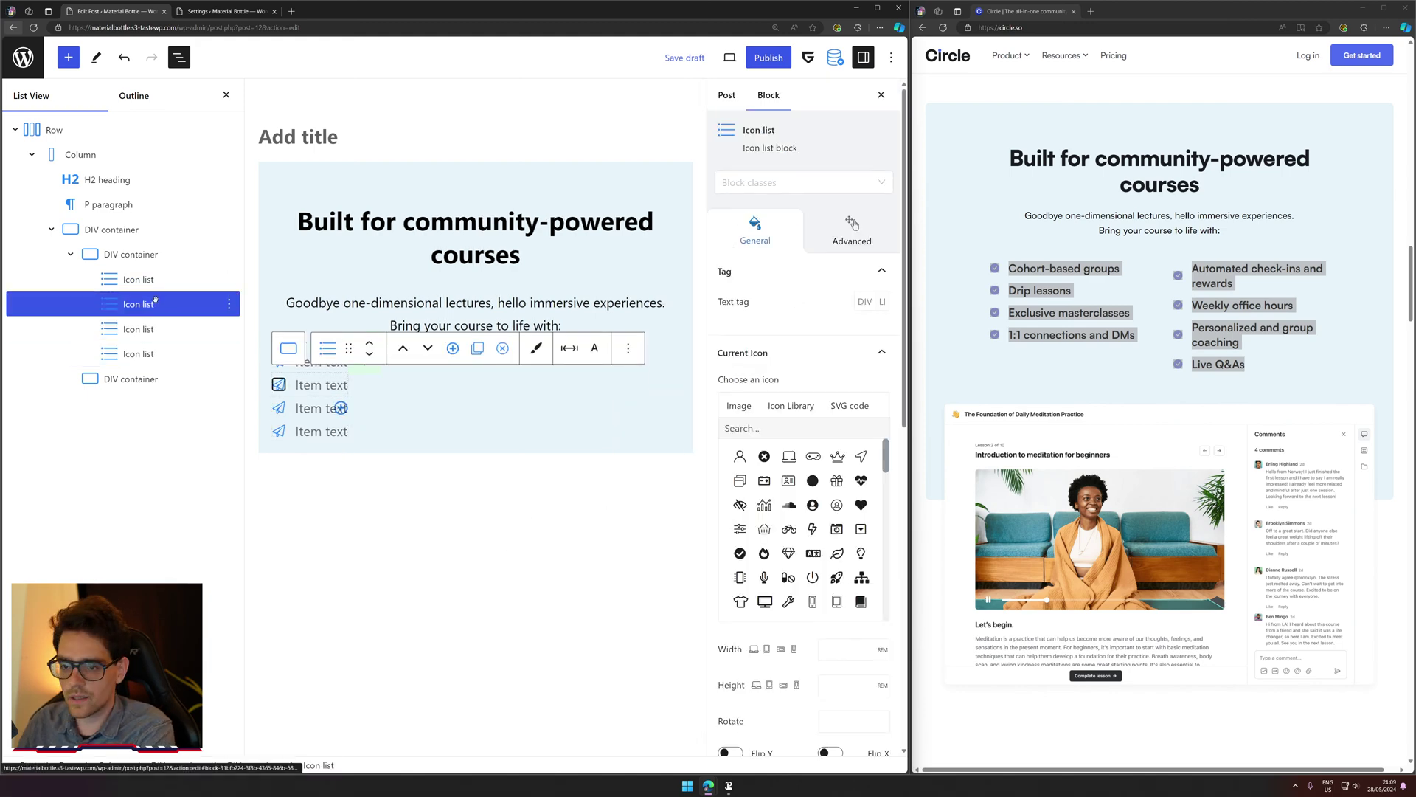
pyautogui.click(156, 301)
pyautogui.click(229, 304)
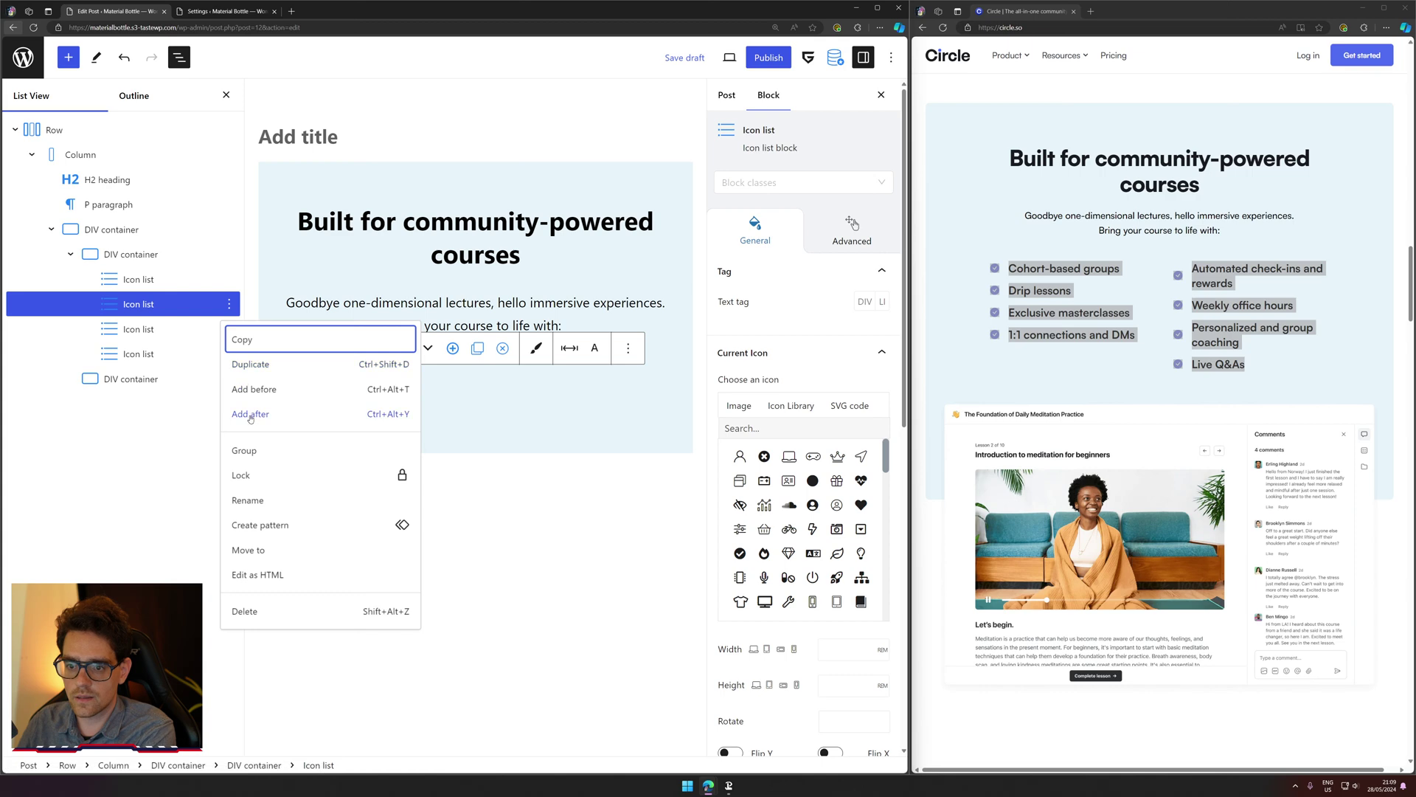
pyautogui.click(293, 616)
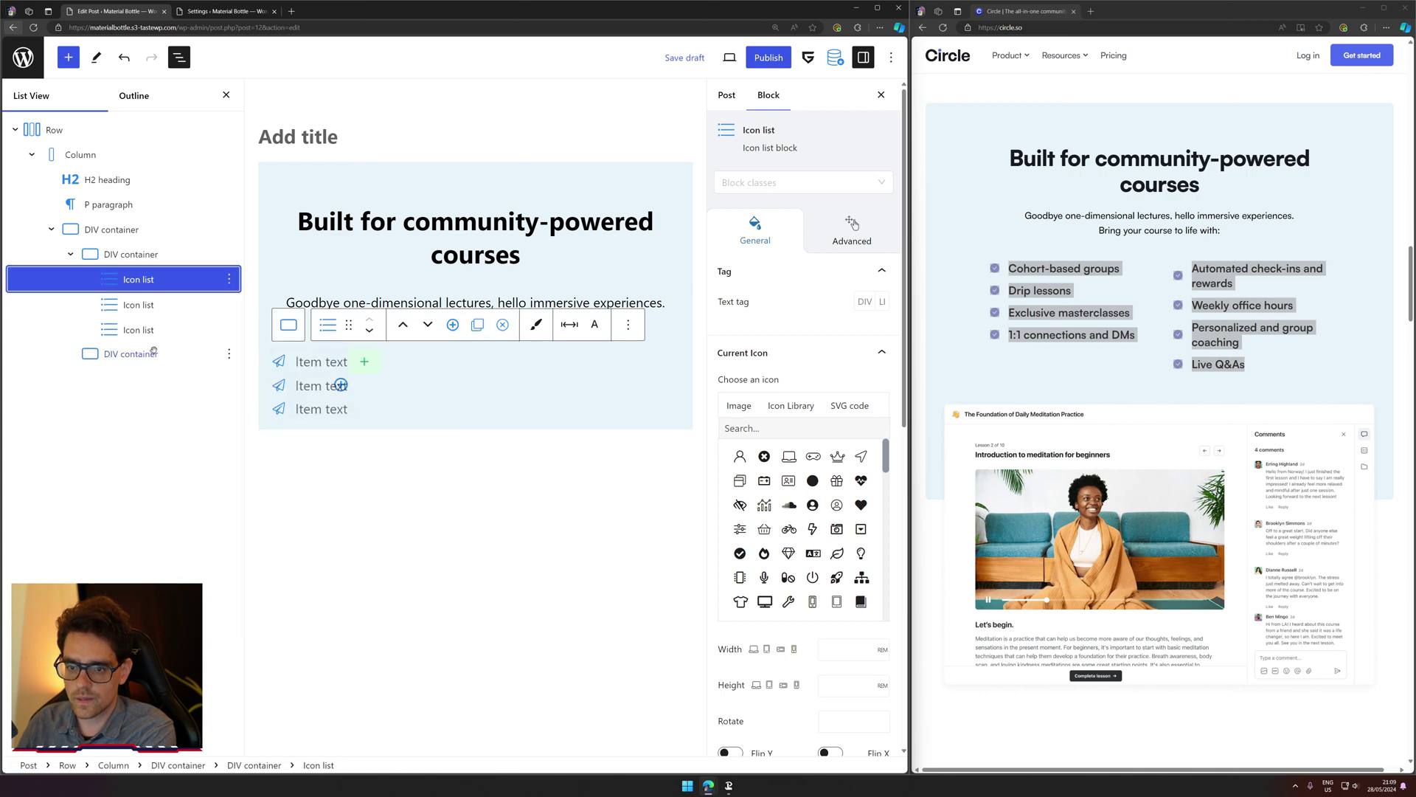
pyautogui.click(168, 302)
pyautogui.press('Delete')
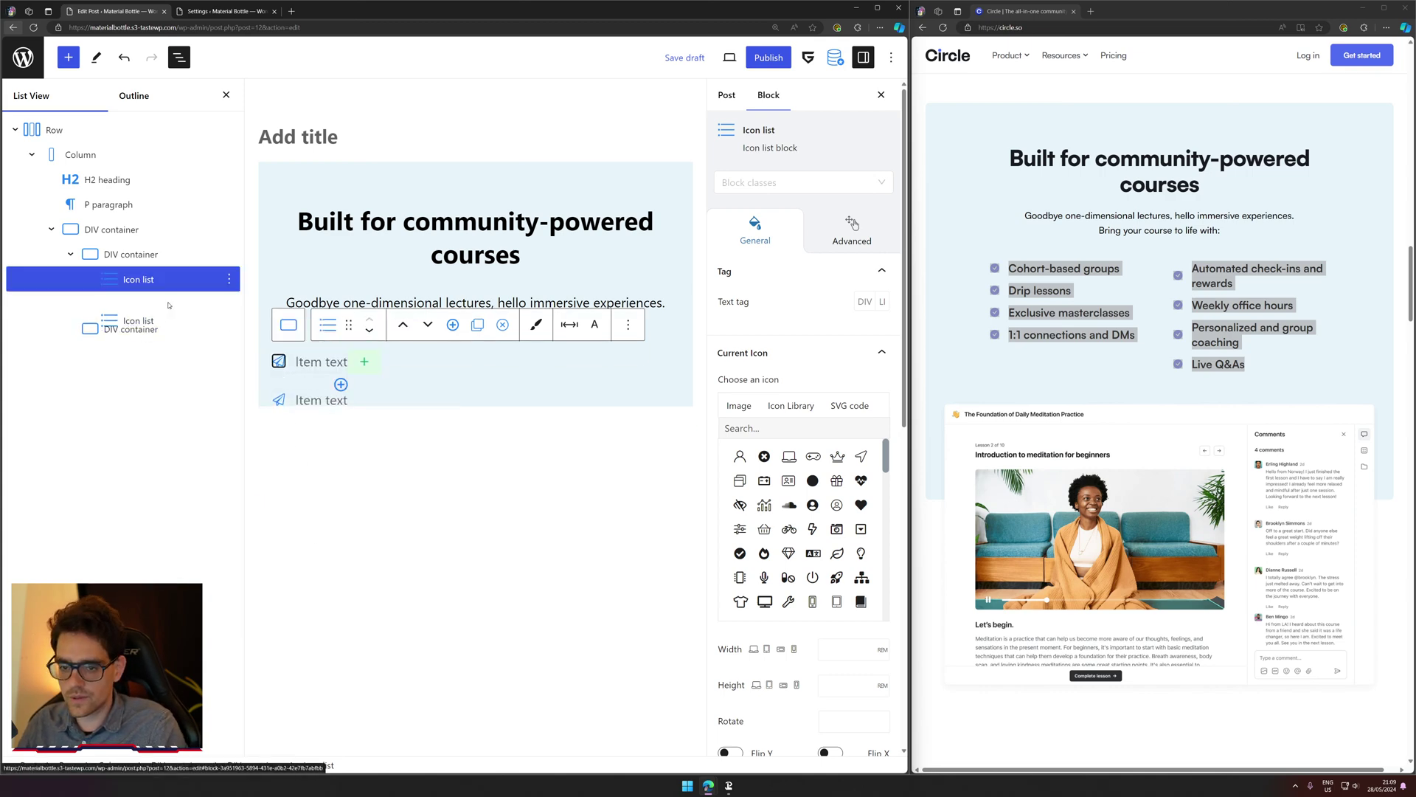
pyautogui.press('Delete')
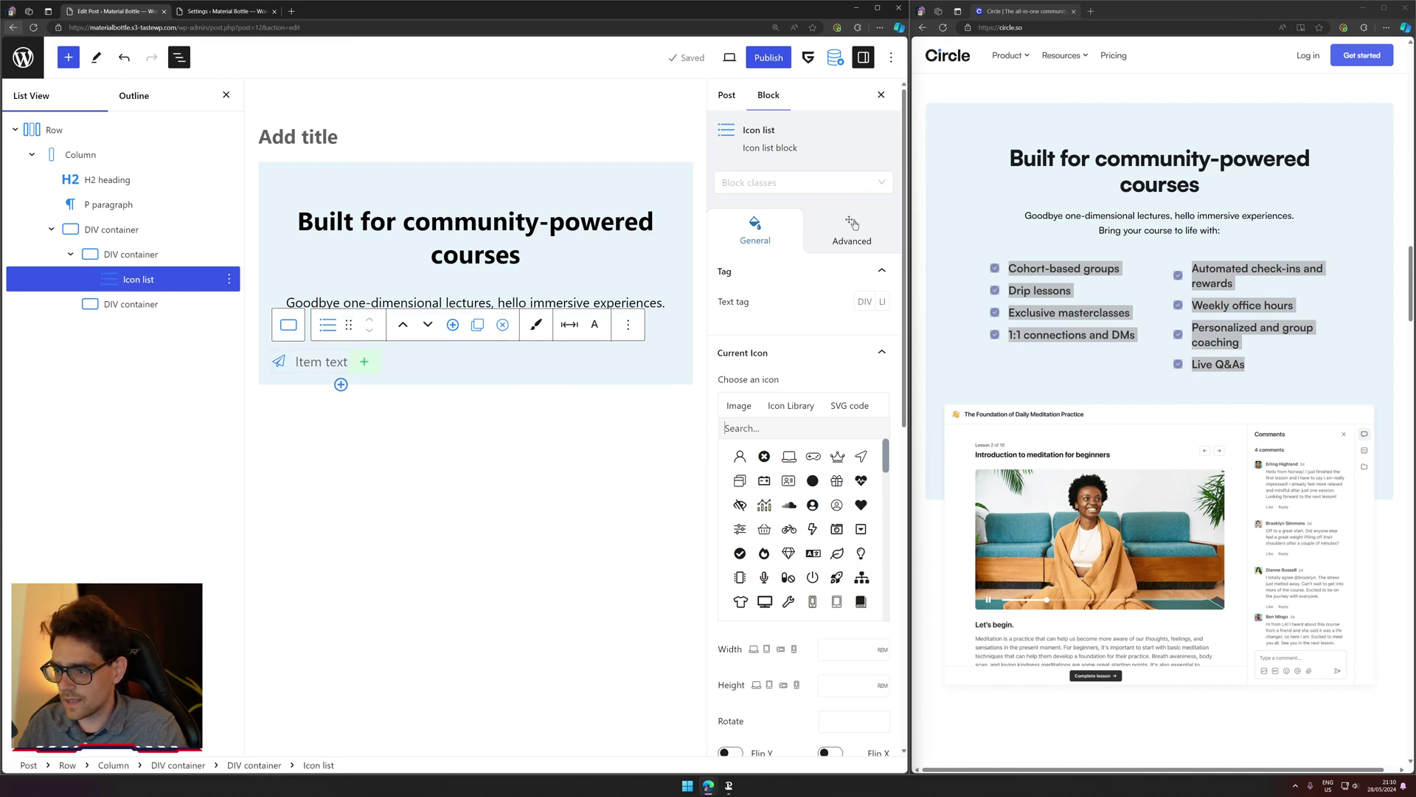
# Step: Give the list item the filled check-circle icon and the text "Cohort-based groups" copied from the Circle page
pyautogui.write('check')
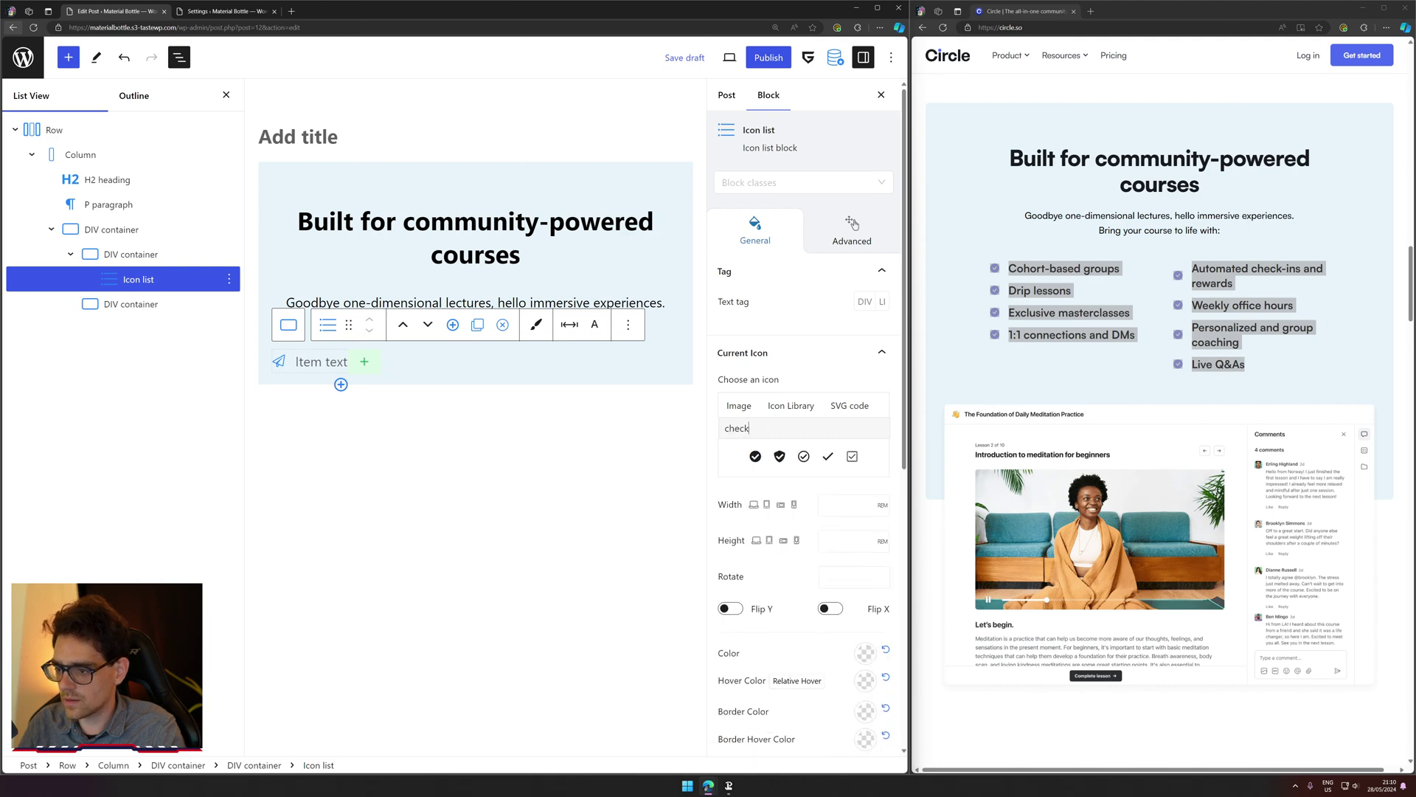
pyautogui.click(756, 456)
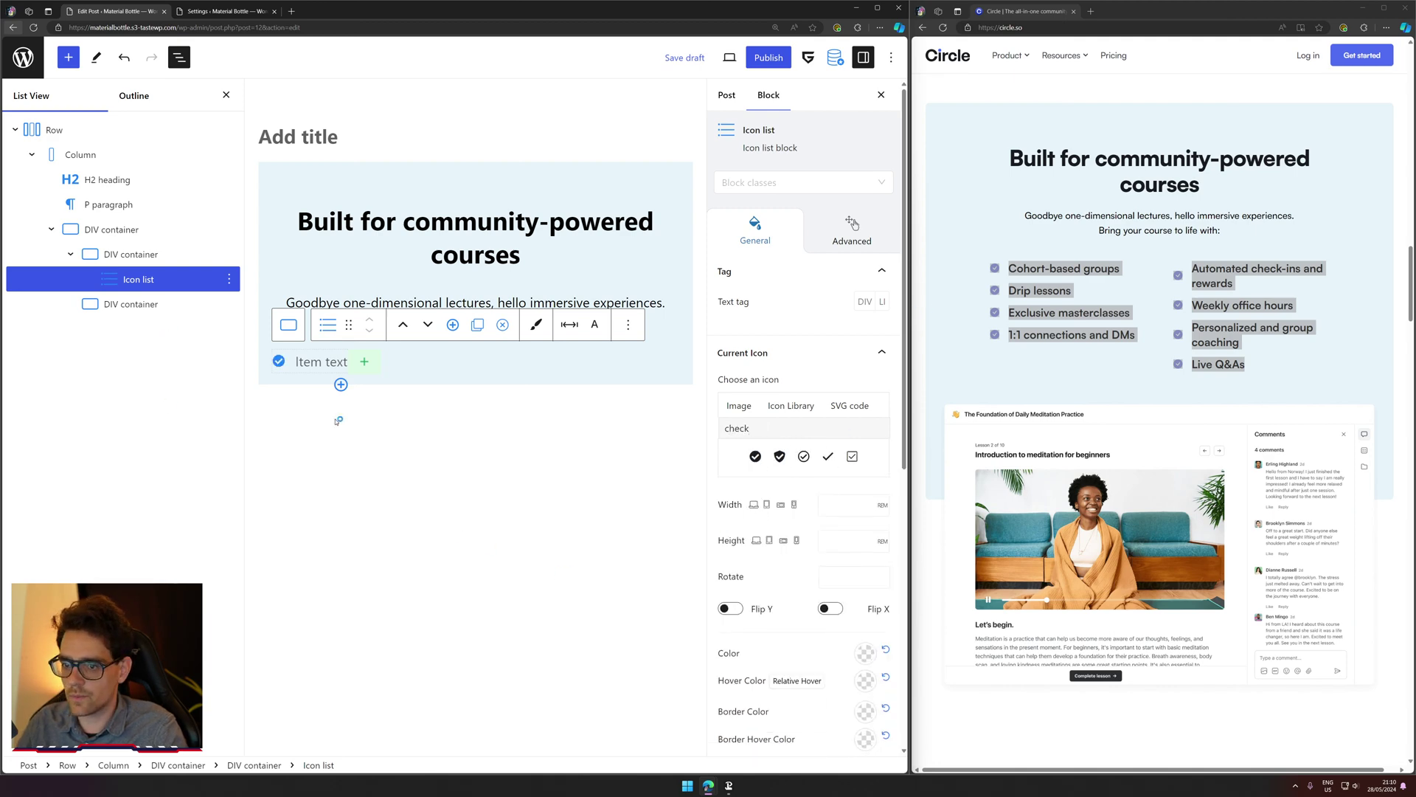
pyautogui.click(1131, 256)
pyautogui.click(1131, 255)
pyautogui.doubleClick(1064, 268)
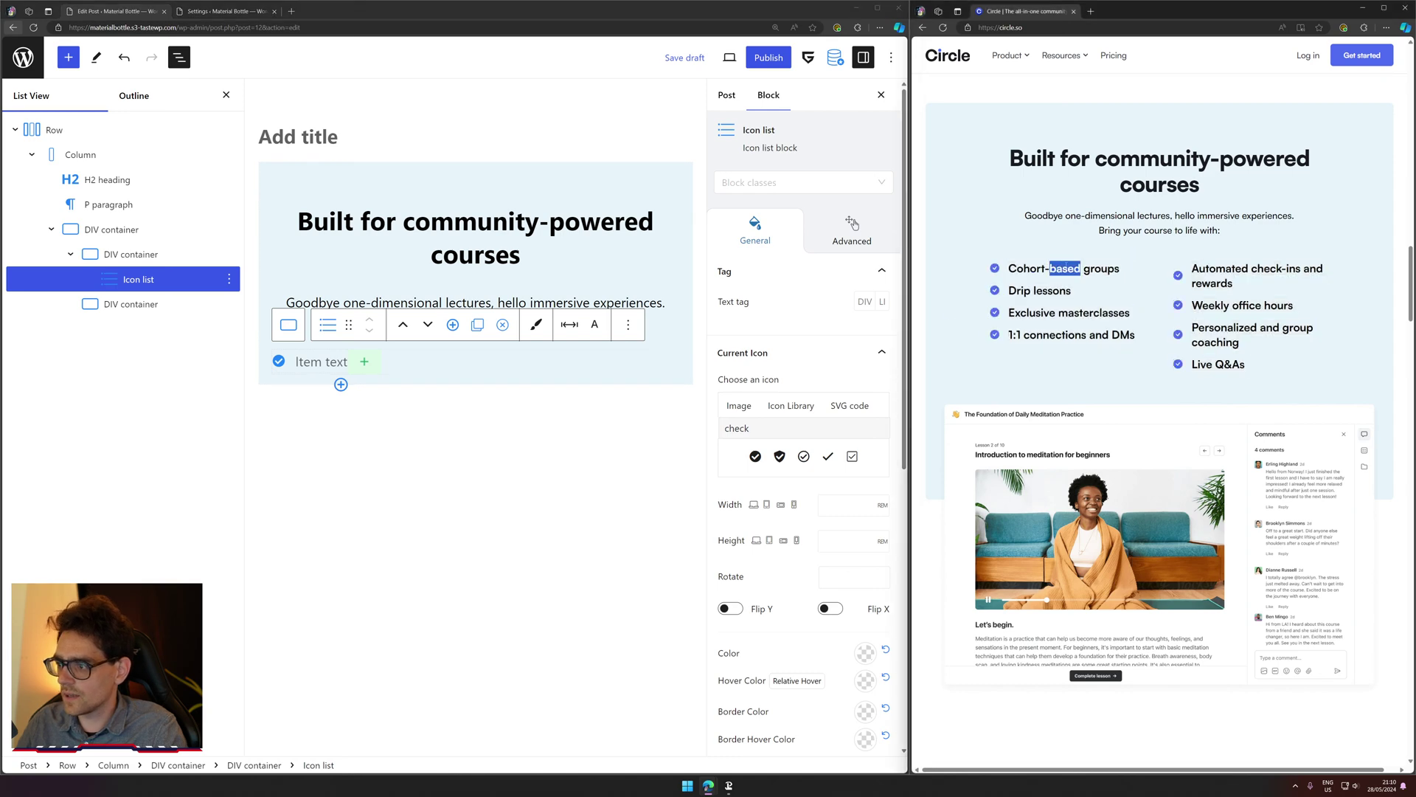
pyautogui.tripleClick(1065, 268)
pyautogui.hotkey('ctrl', 'c')
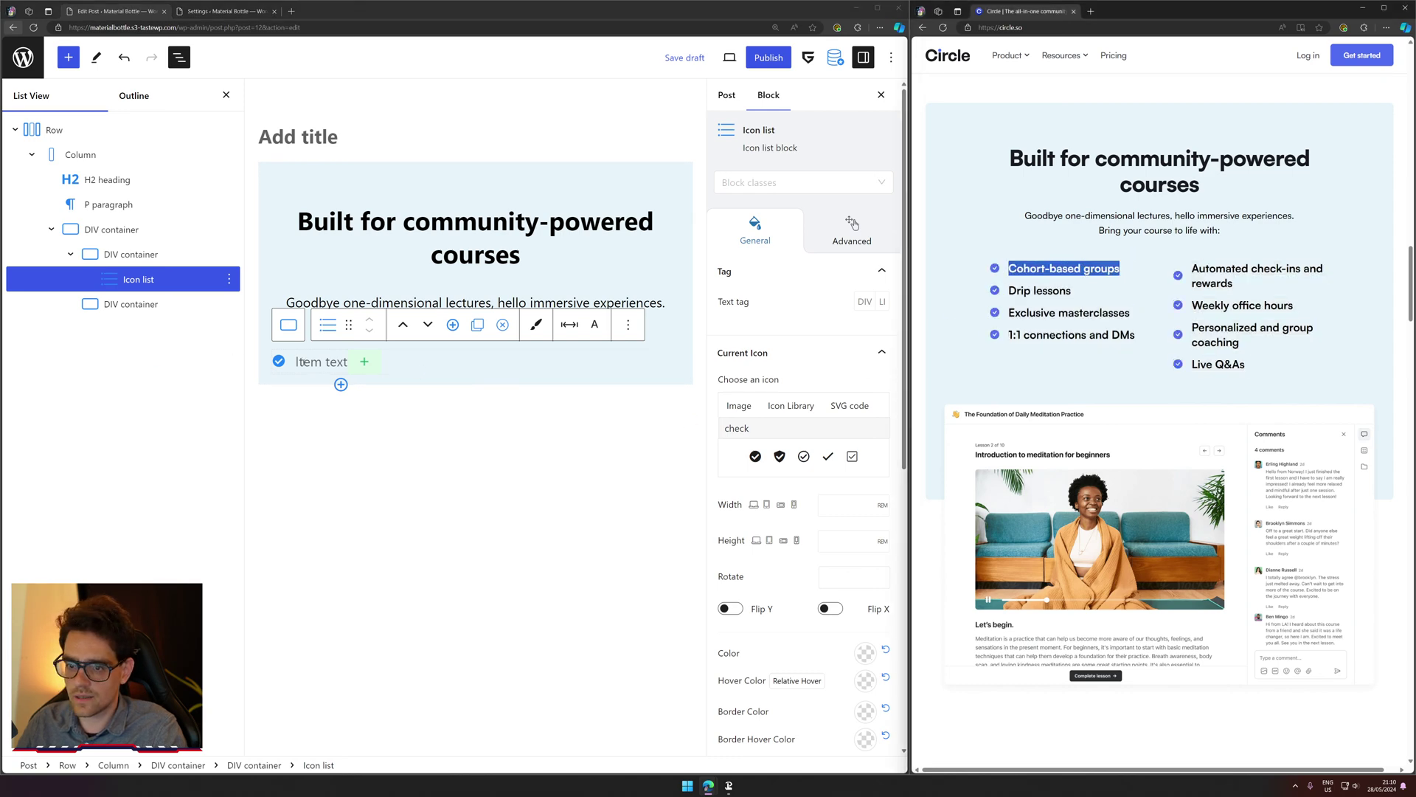
pyautogui.click(316, 365)
pyautogui.hotkey('ctrl', 'v')
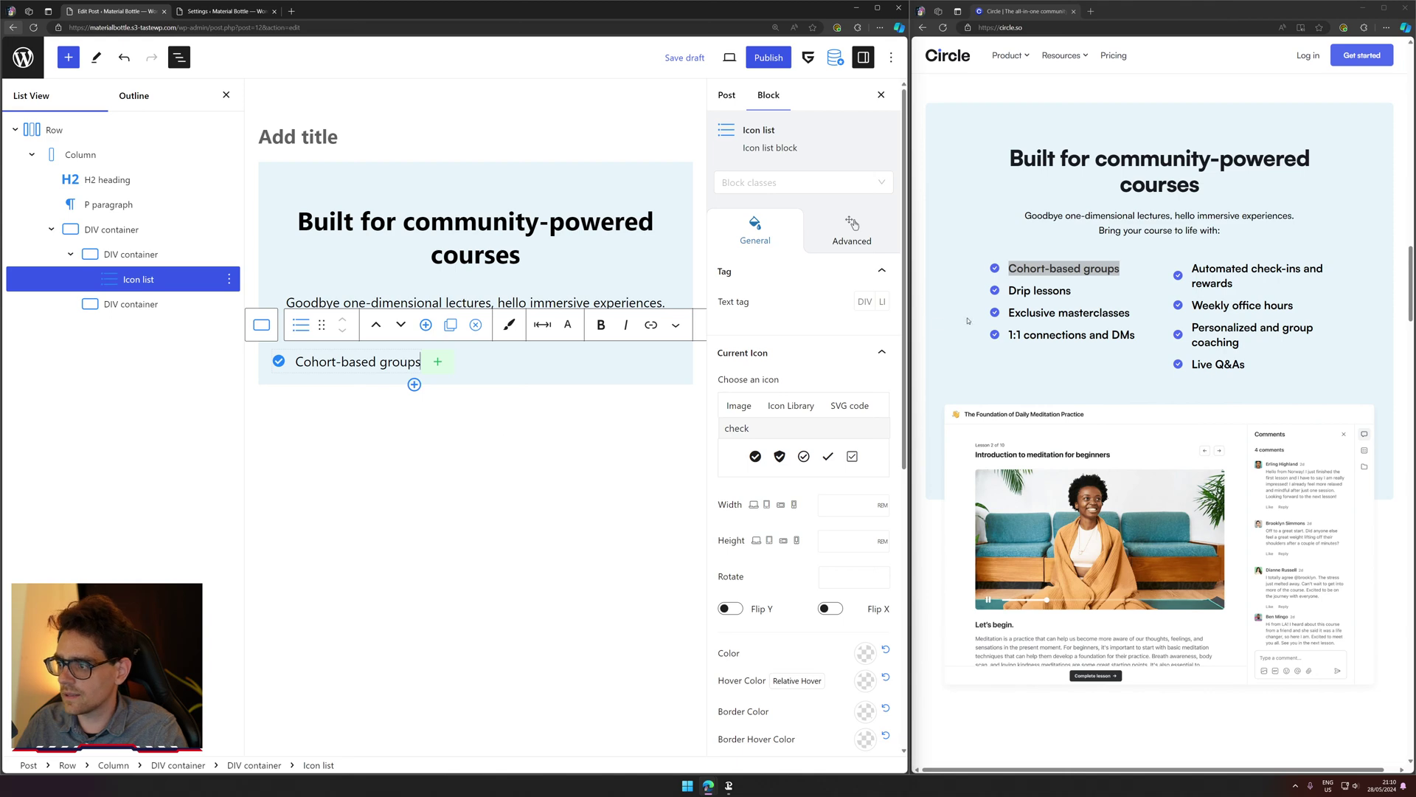
# Step: Add a second item to the Icon list and remove the "Cohort-based groups" item
pyautogui.click(426, 326)
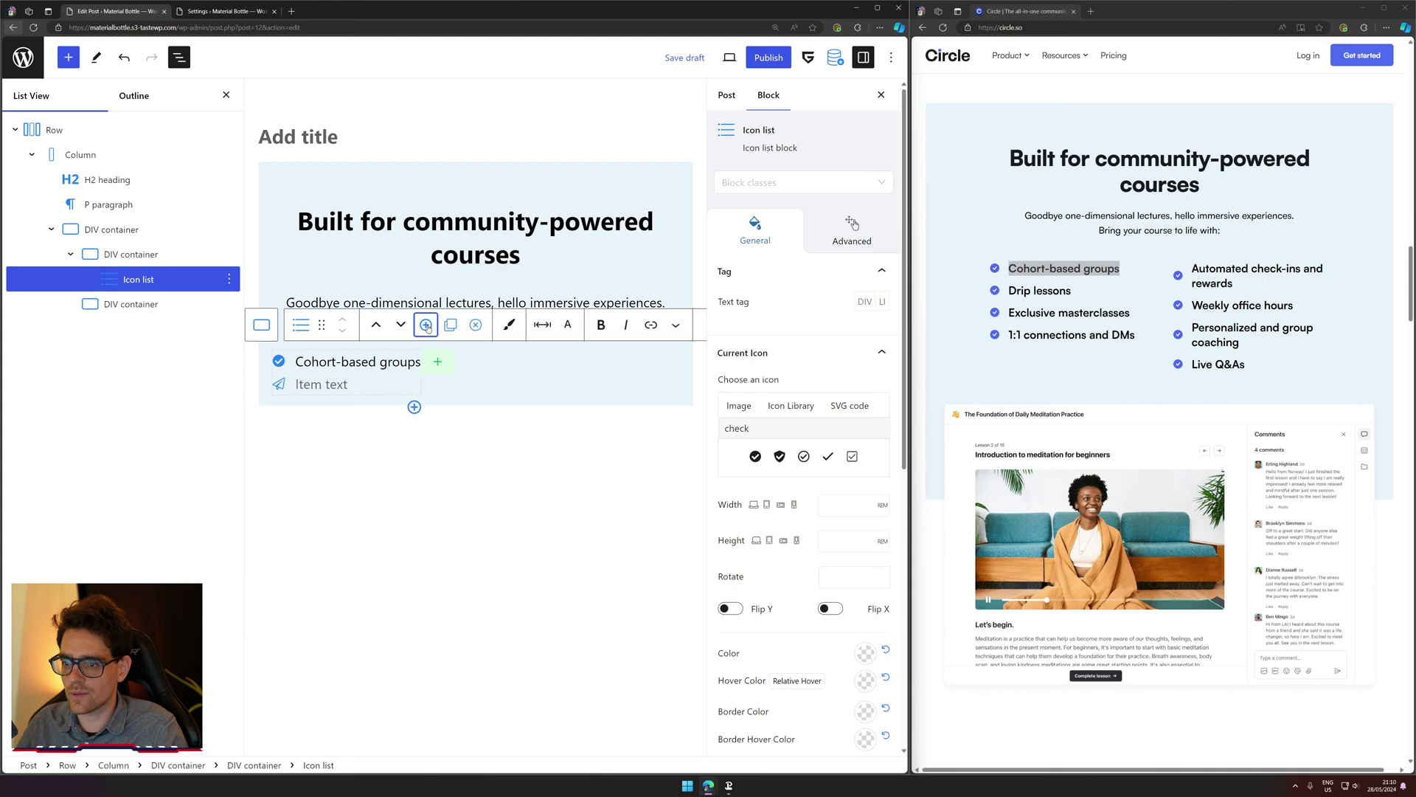
pyautogui.click(476, 328)
# Step: Paste "Cohort-based groups" as the remaining list item's text and add a new line below it
pyautogui.click(310, 362)
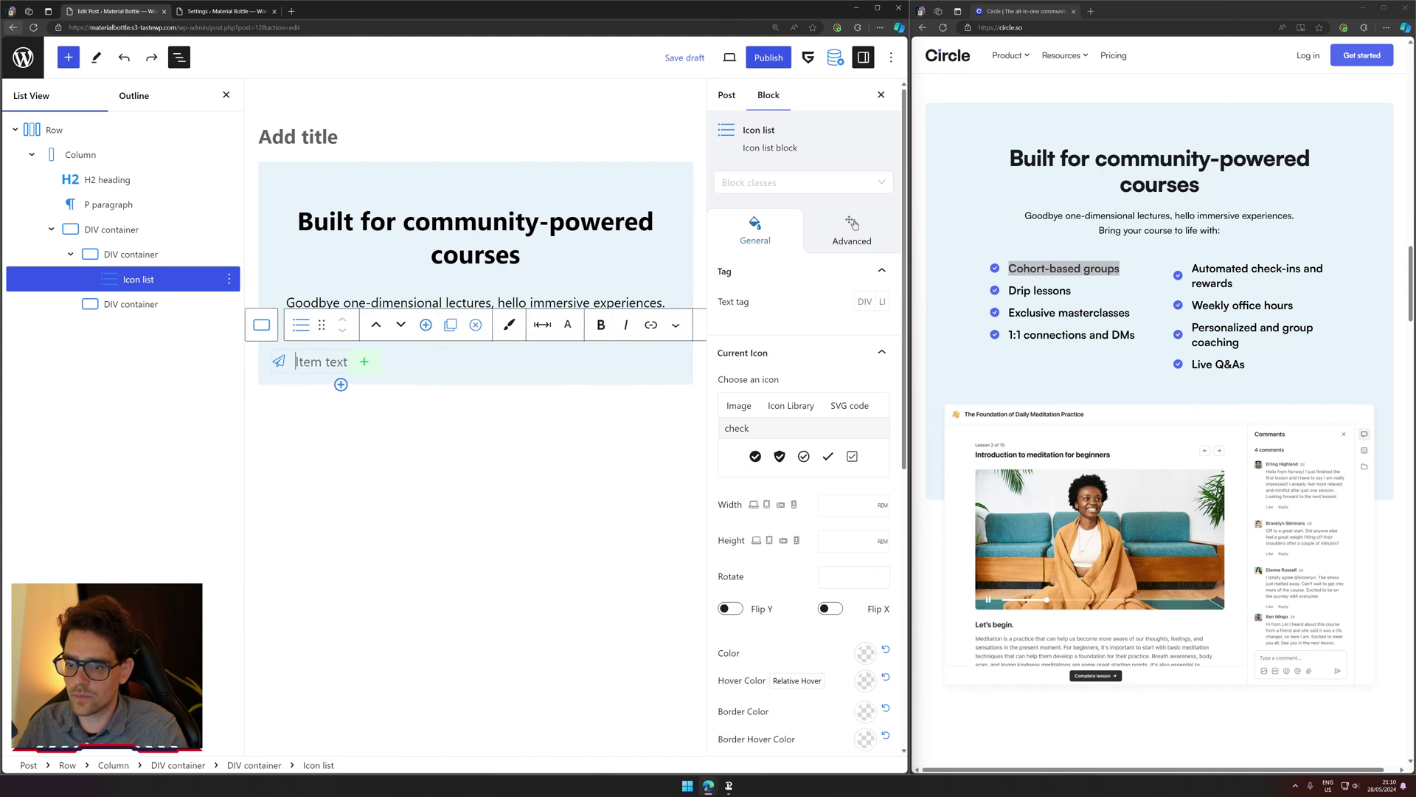
pyautogui.hotkey('ctrl', 'v')
pyautogui.press('Return')
pyautogui.click(281, 384)
pyautogui.press('Escape')
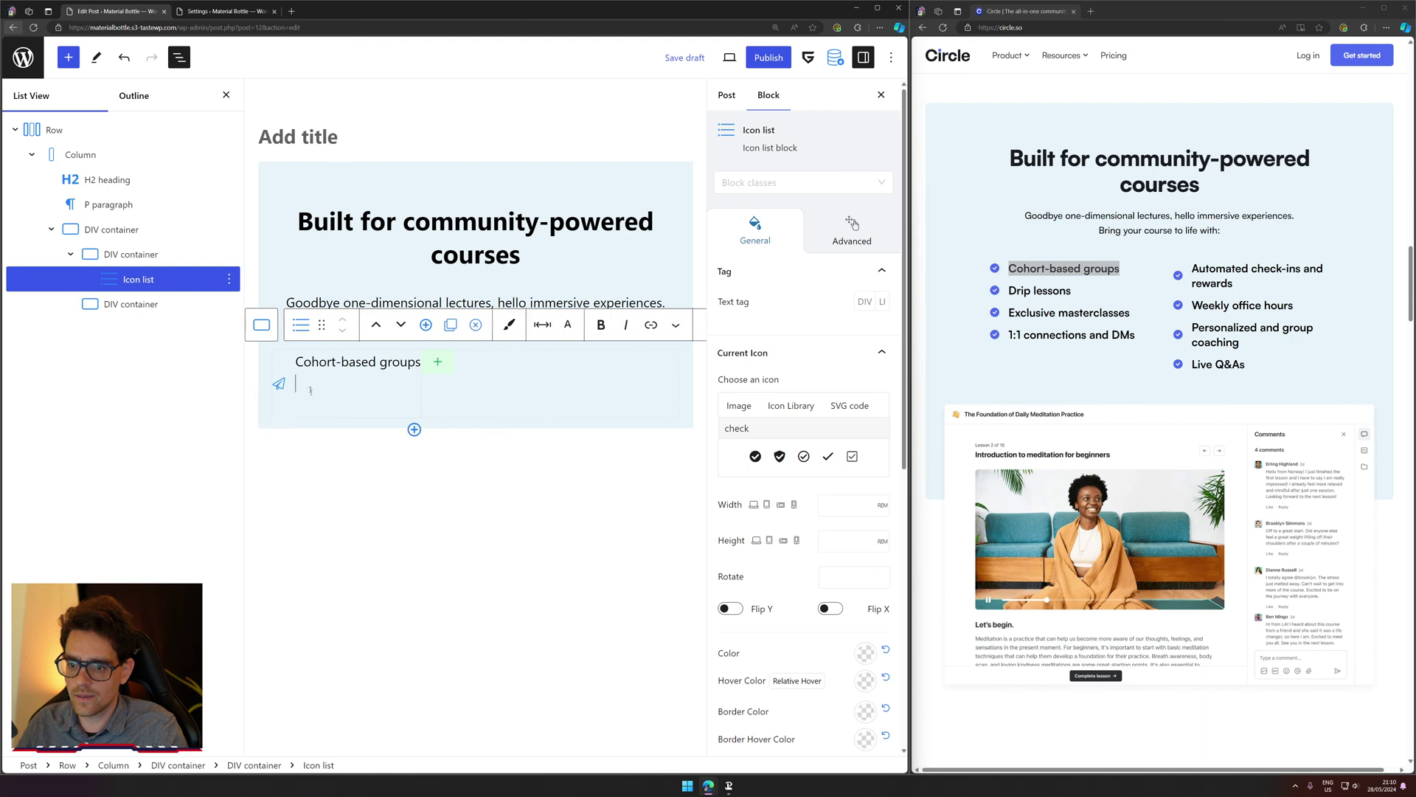
# Step: Remove the empty line from the "Cohort-based groups" item, set its icon to the filled check circle, and duplicate it
pyautogui.press('BackSpace')
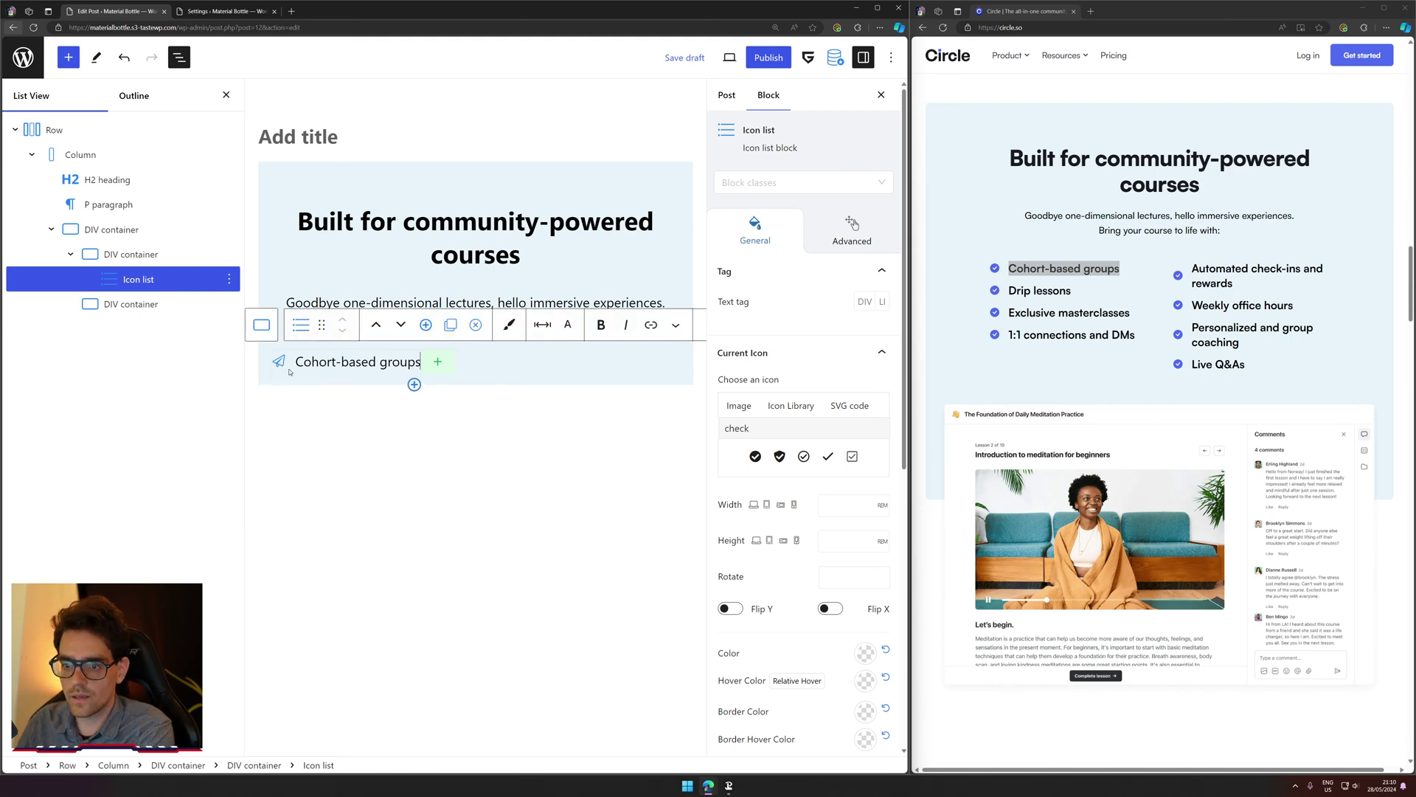
pyautogui.click(756, 456)
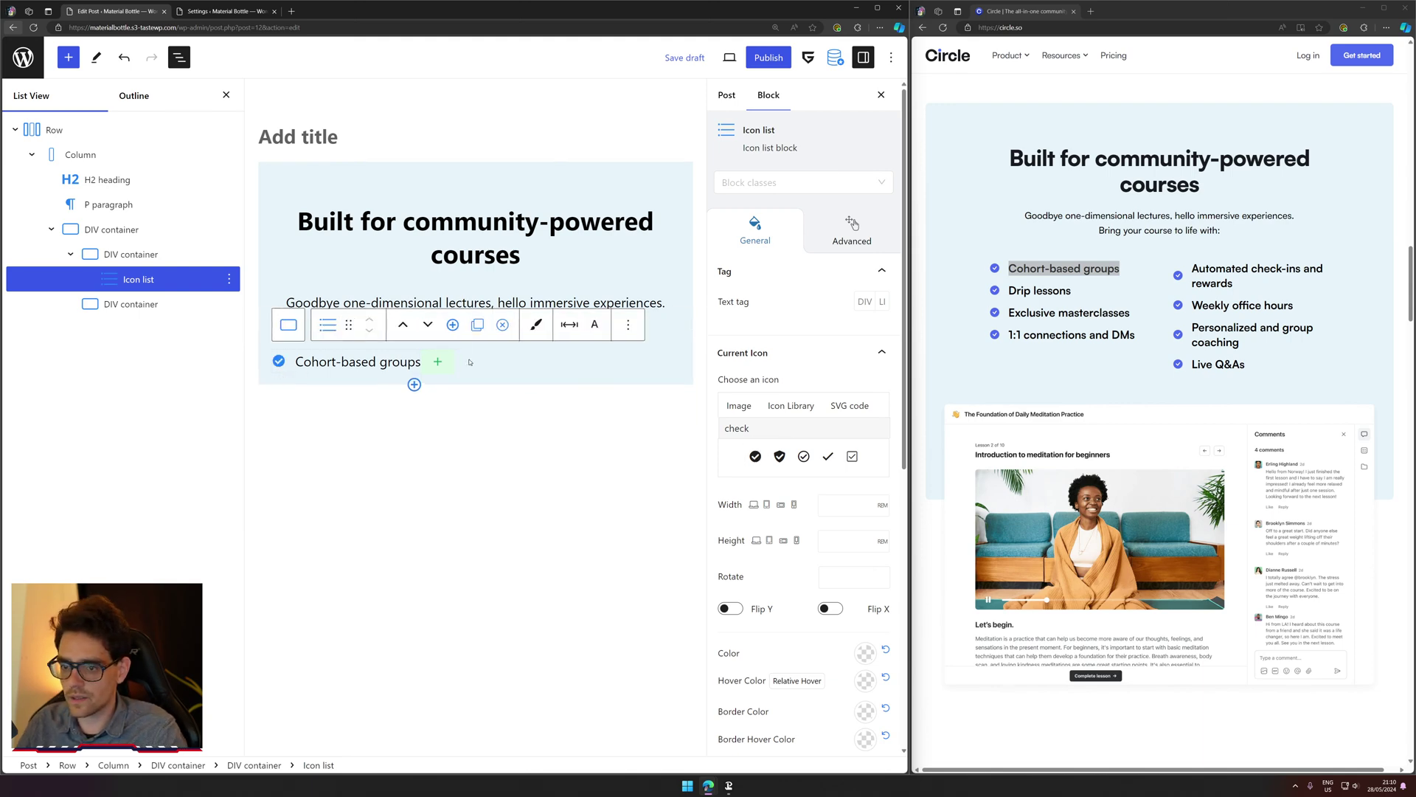
pyautogui.click(478, 326)
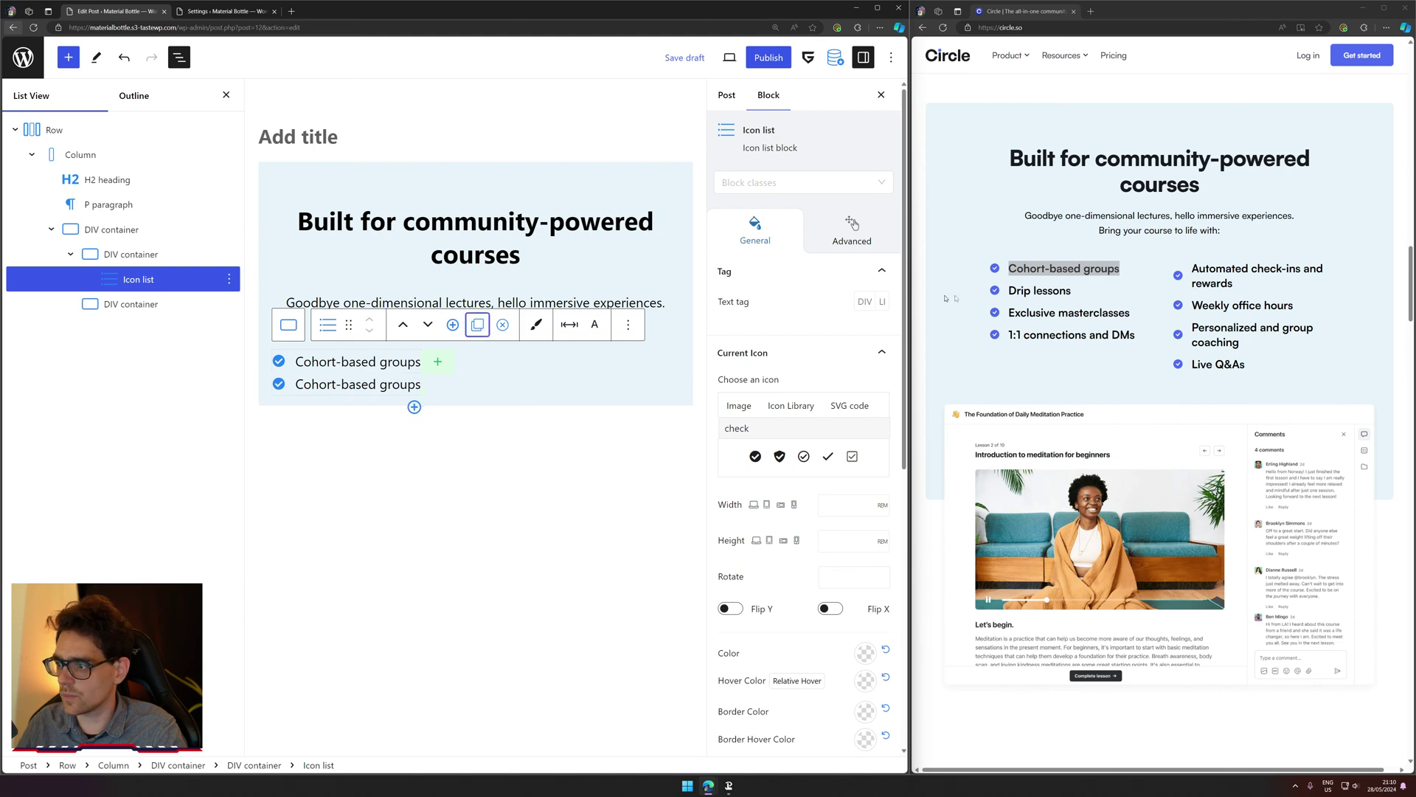
# Step: Replace the second list item's text with "Drip lessons" copied from the Circle page and duplicate that item
pyautogui.tripleClick(1040, 291)
pyautogui.hotkey('ctrl', 'c')
pyautogui.tripleClick(388, 380)
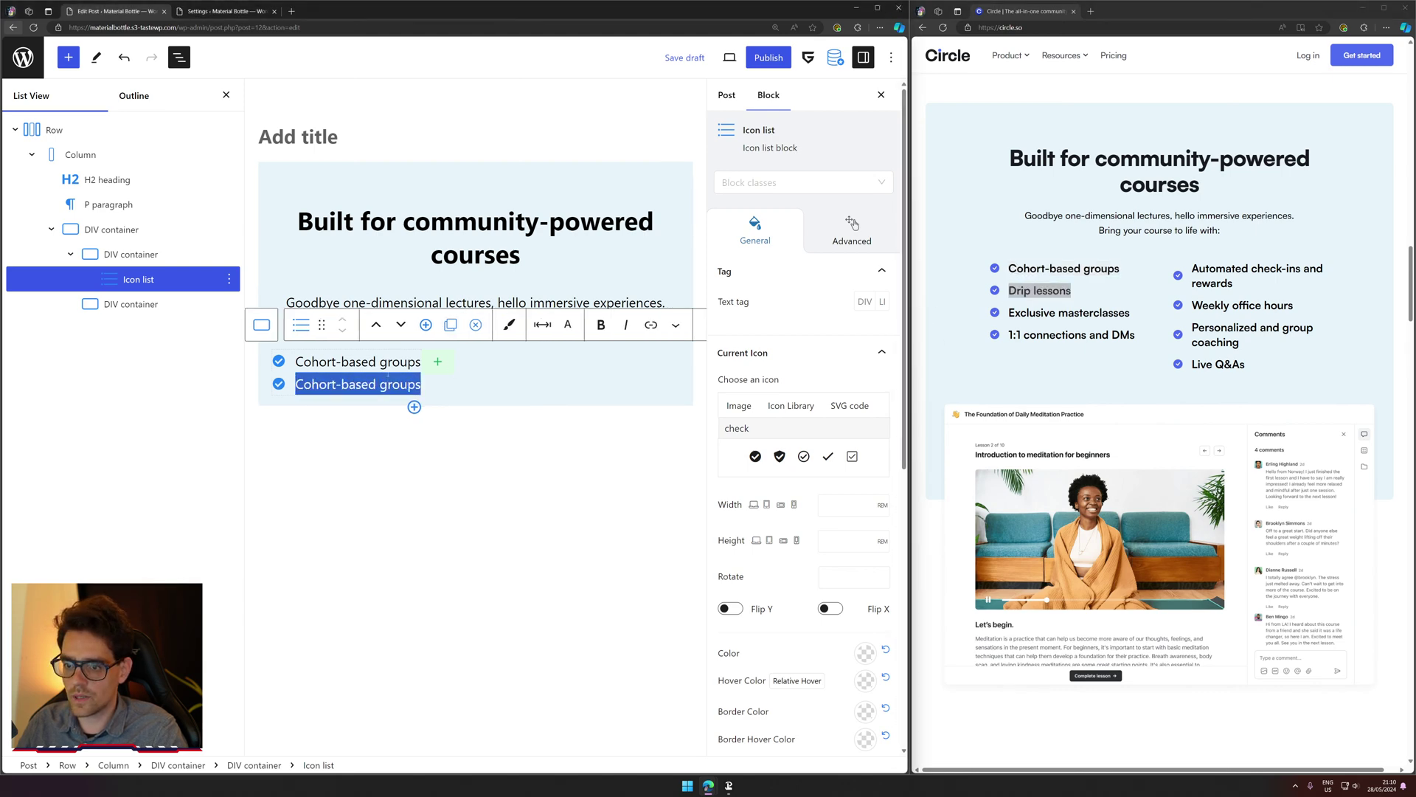
pyautogui.hotkey('ctrl', 'v')
pyautogui.click(450, 325)
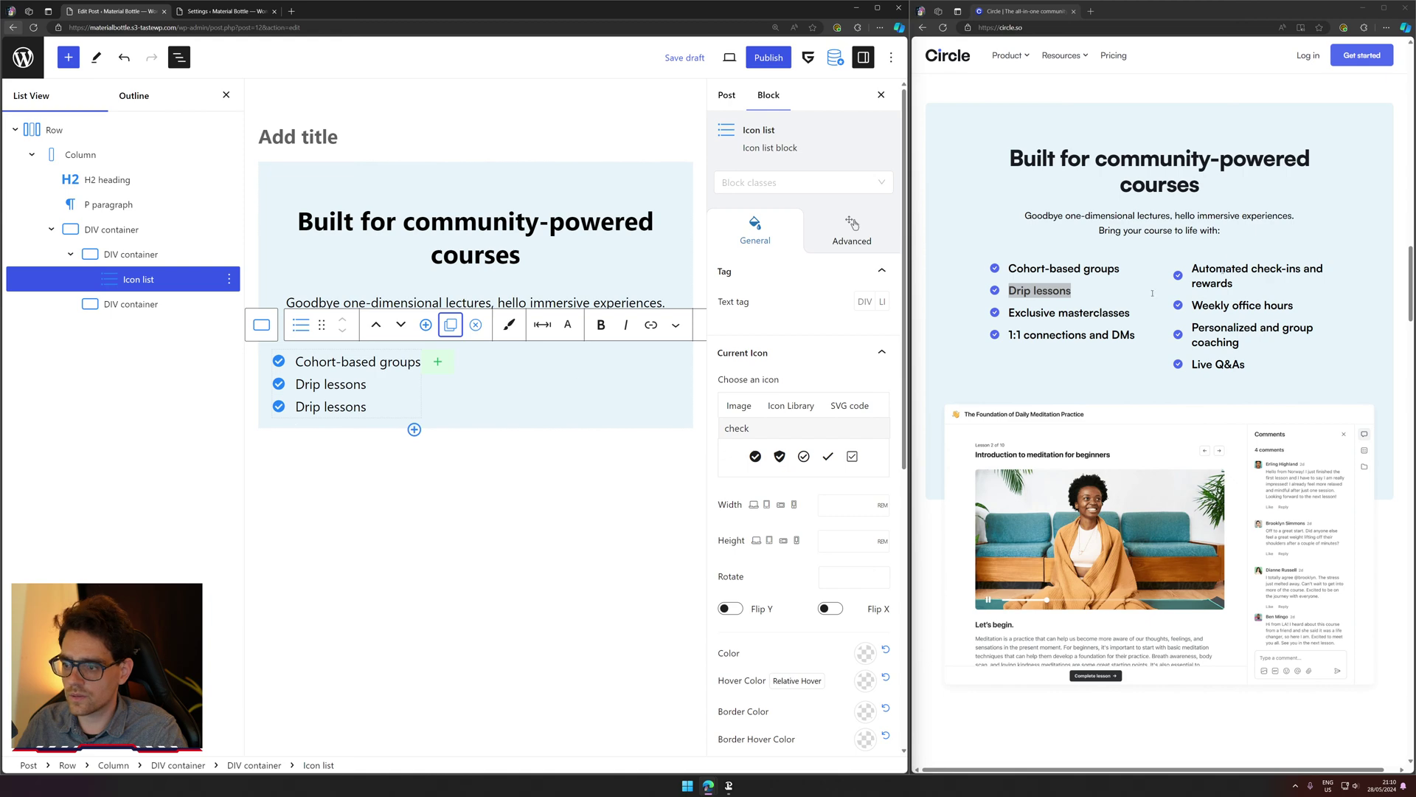
pyautogui.tripleClick(1040, 313)
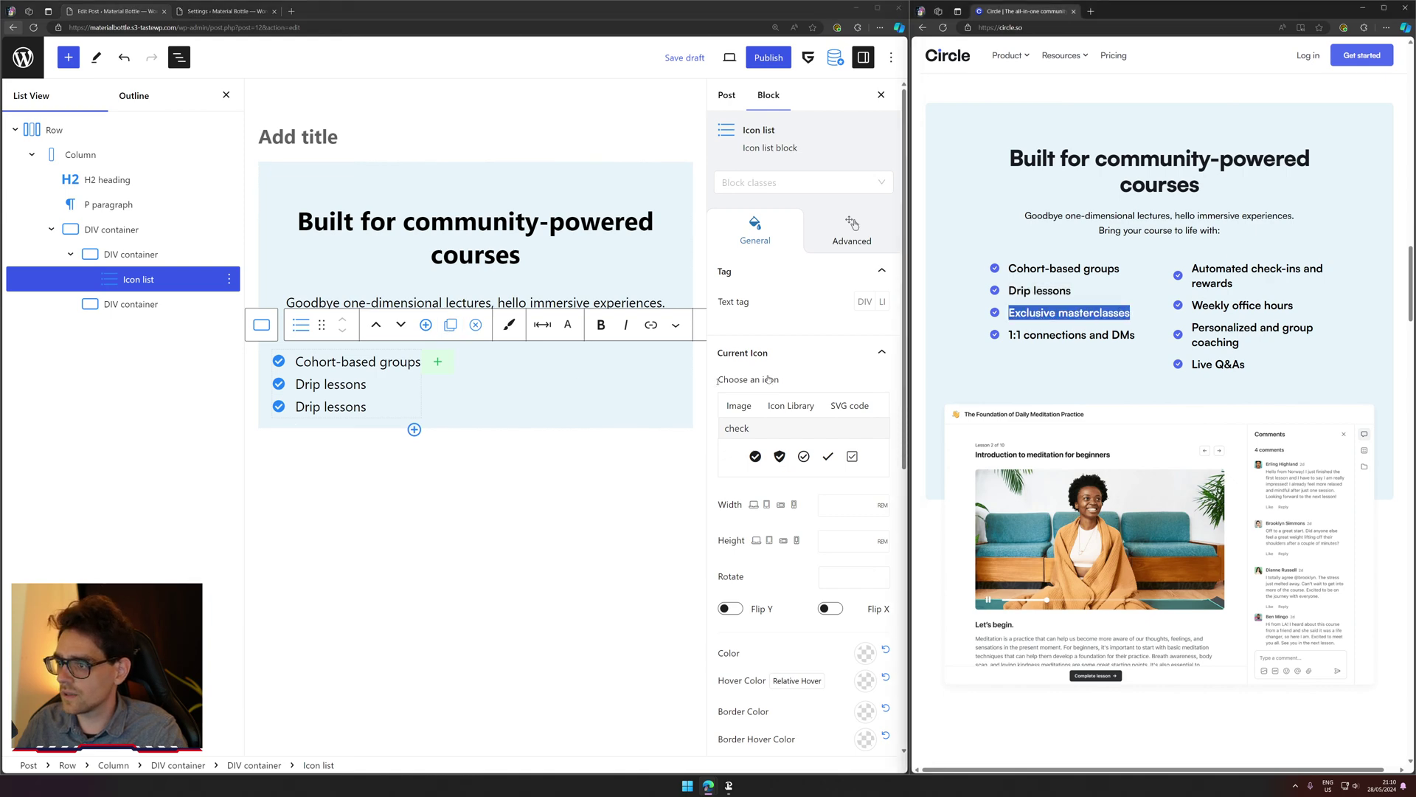
pyautogui.click(157, 280)
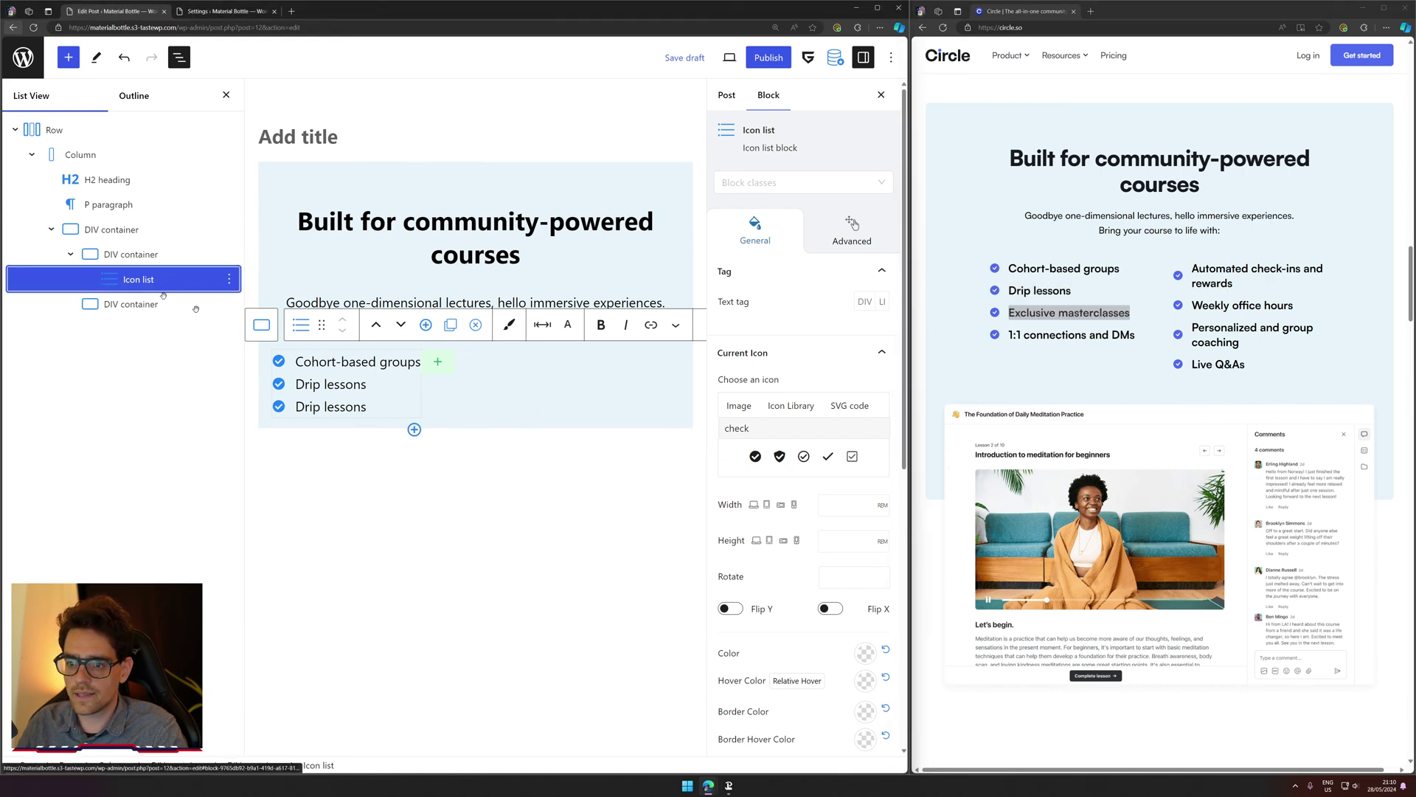
pyautogui.click(346, 408)
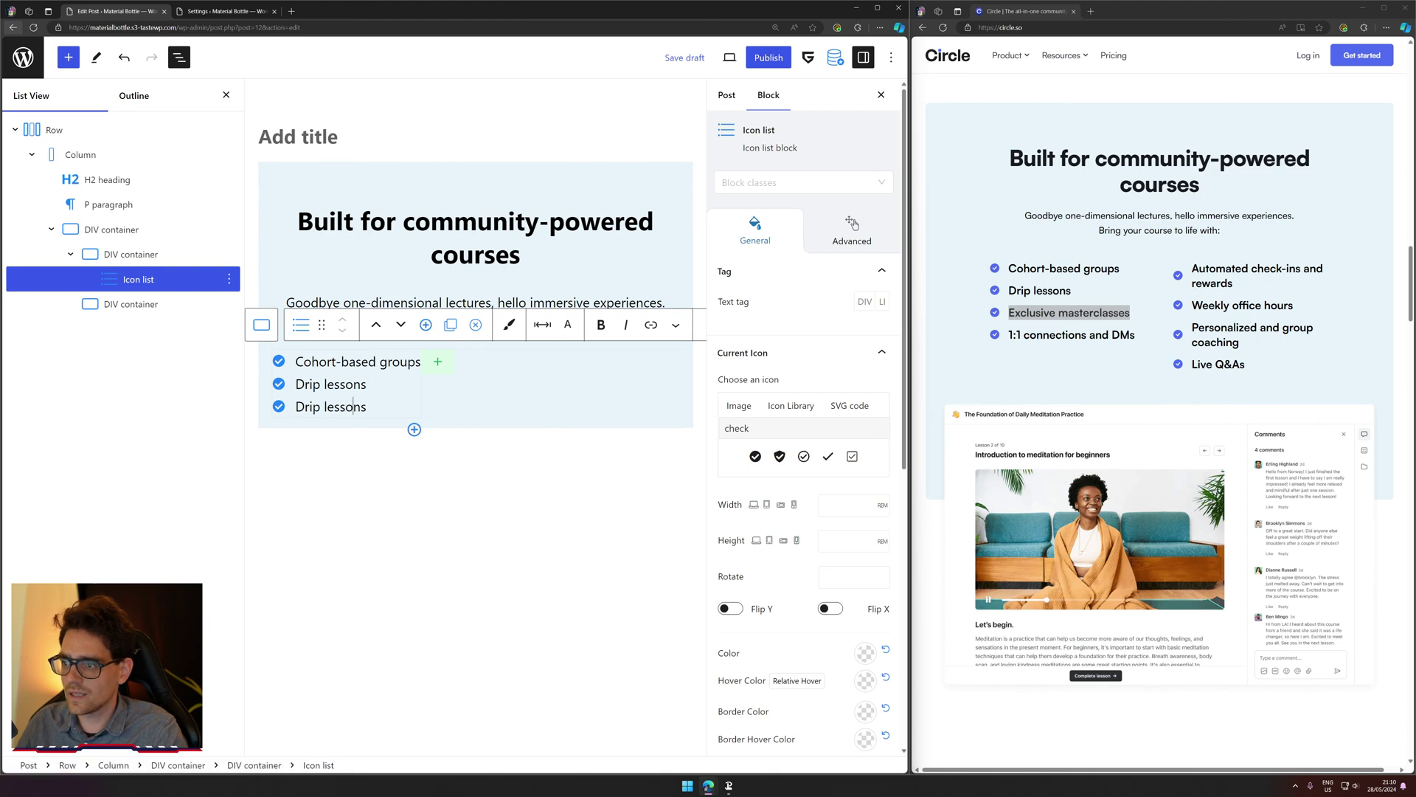
pyautogui.click(747, 189)
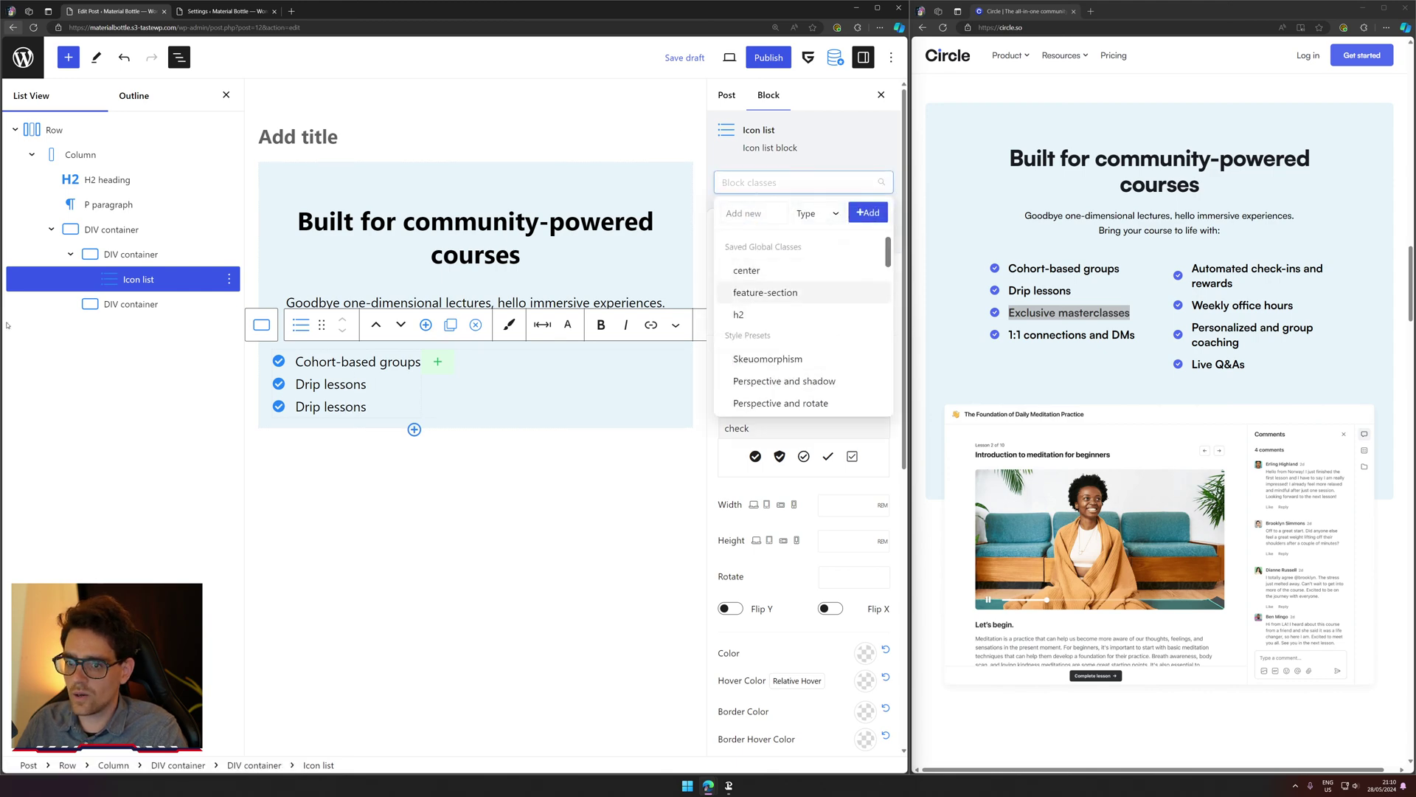
pyautogui.click(150, 272)
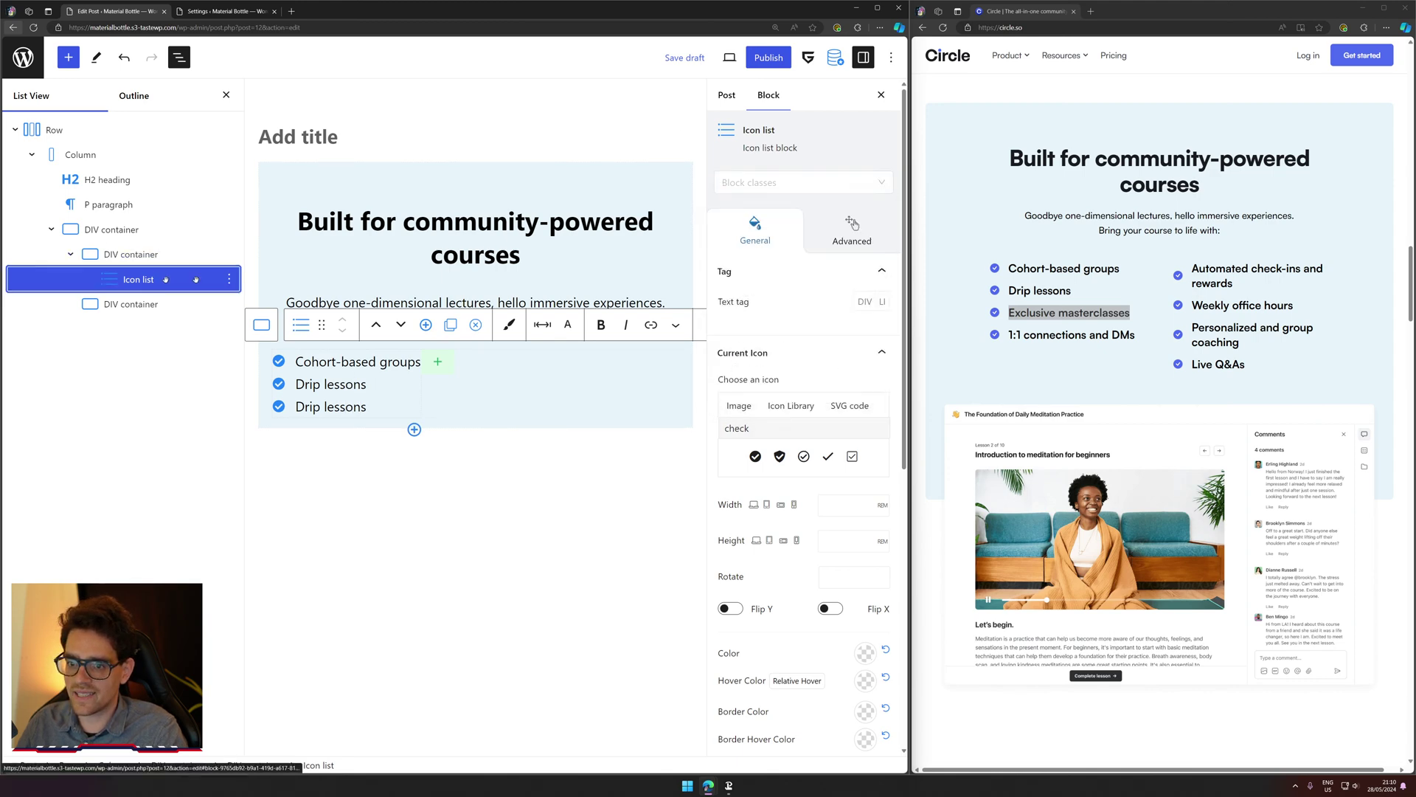
pyautogui.tripleClick(334, 384)
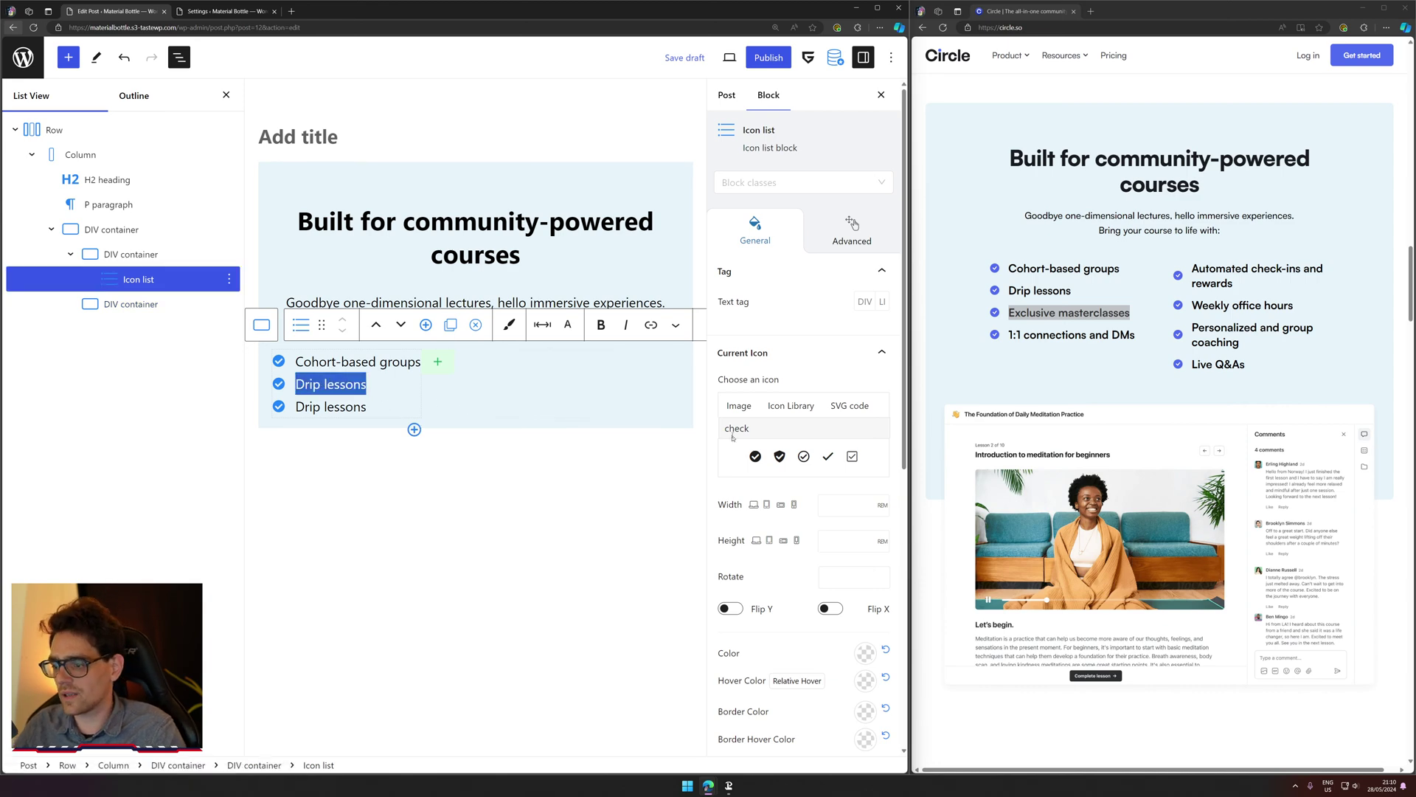
# Step: Try to arrange the Icon list's items as a grid by enabling list columns with 2 columns
pyautogui.scroll(-6, 811, 488)
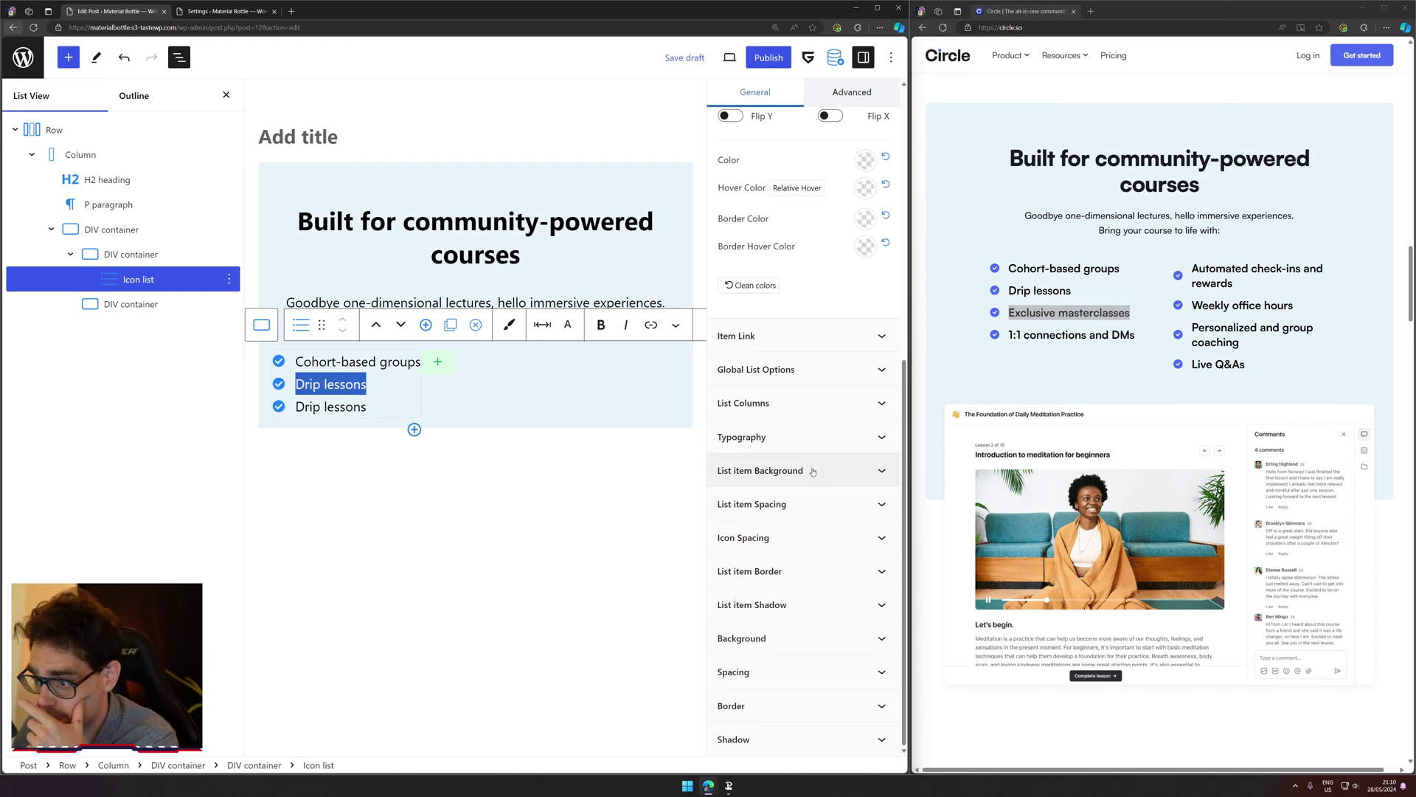
pyautogui.click(823, 416)
pyautogui.click(819, 418)
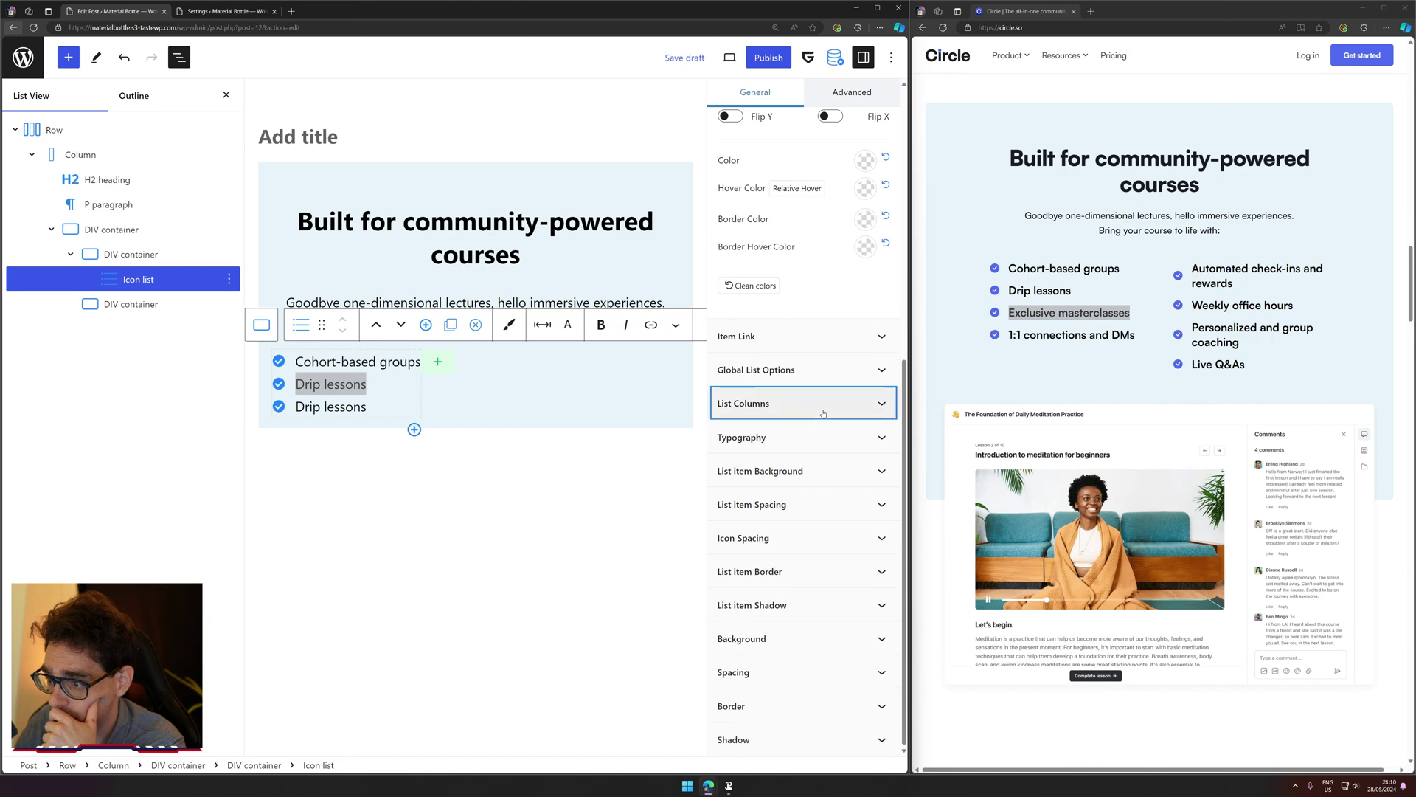
pyautogui.click(819, 419)
pyautogui.click(734, 432)
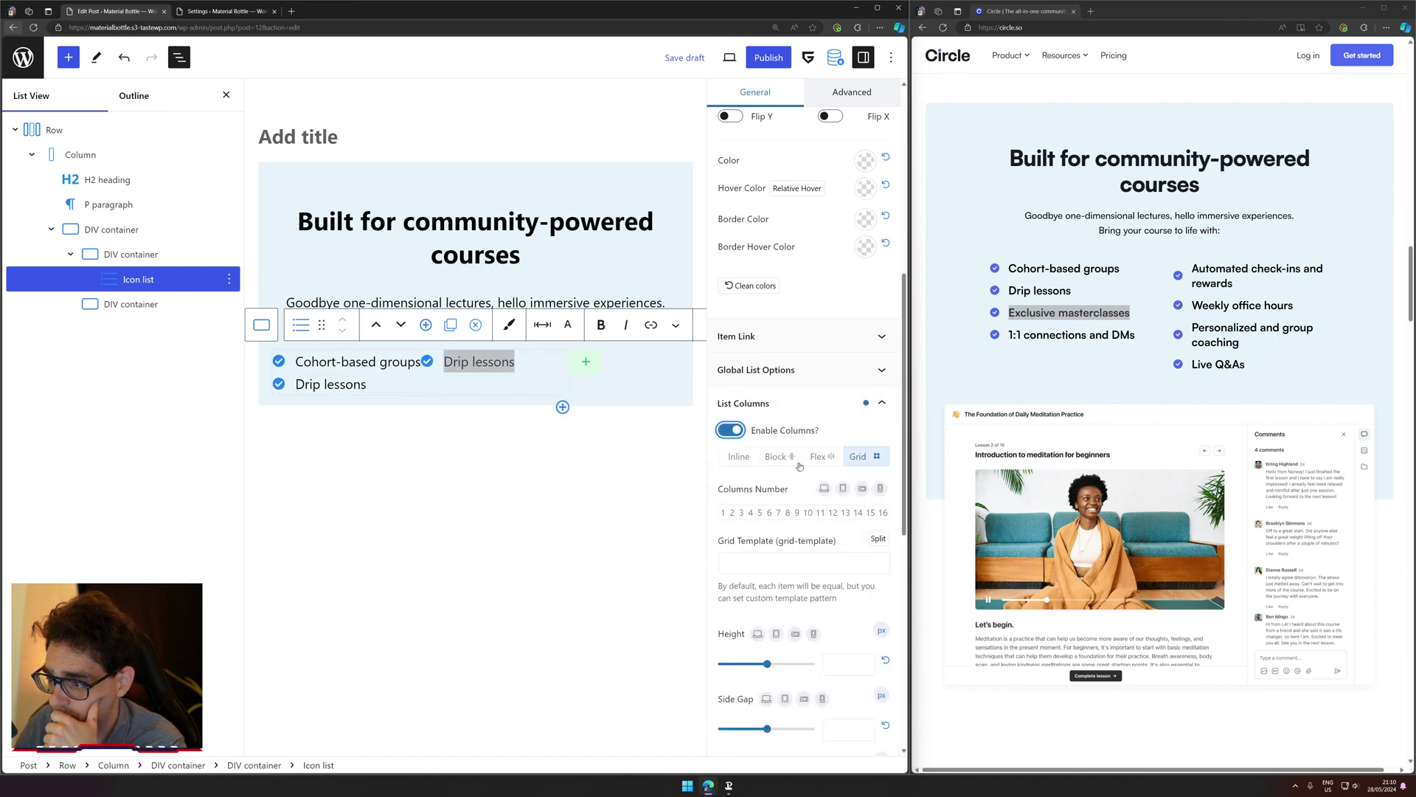
pyautogui.click(733, 514)
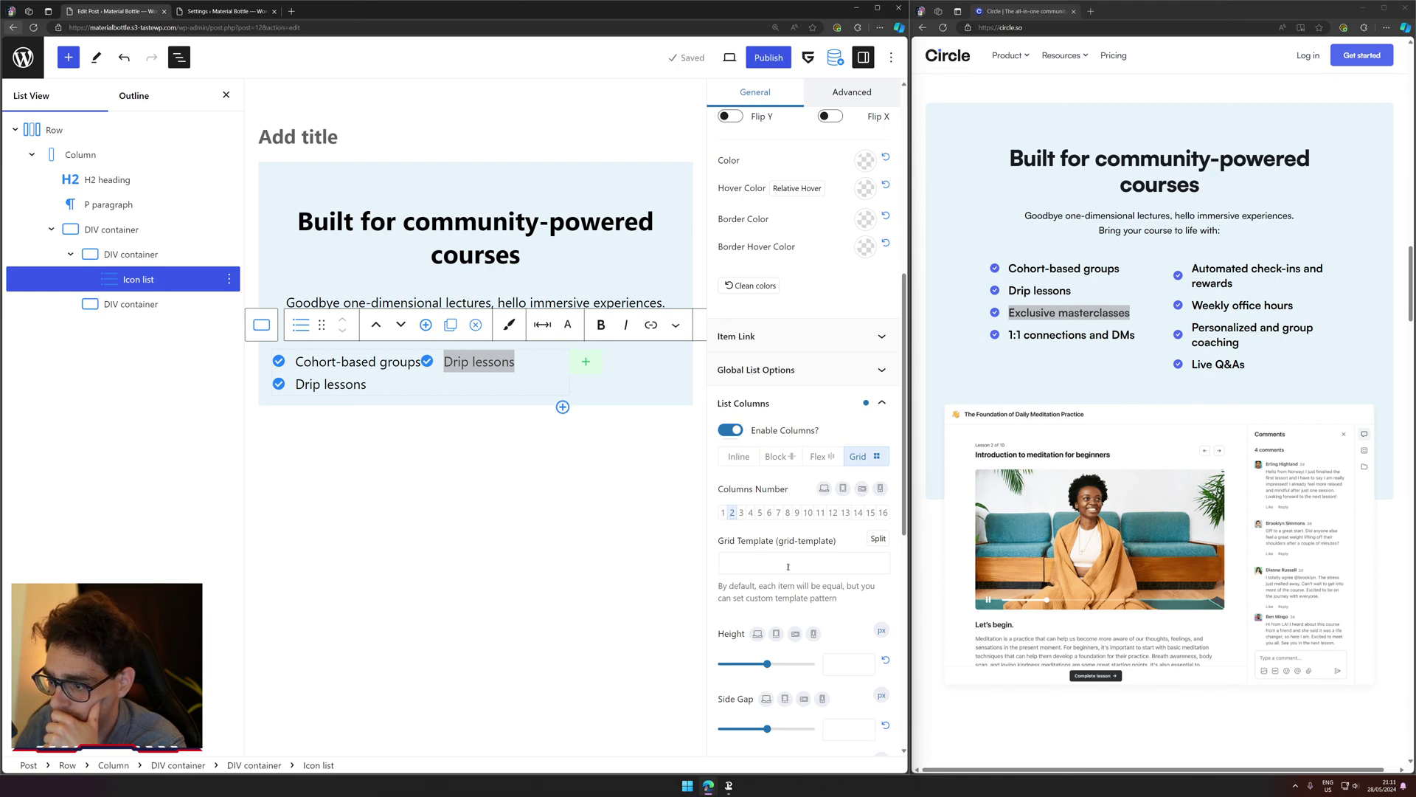
# Step: Check the grid's item alignment options, clear the grid layout and turn off columns for the Icon list
pyautogui.scroll(-4, 828, 612)
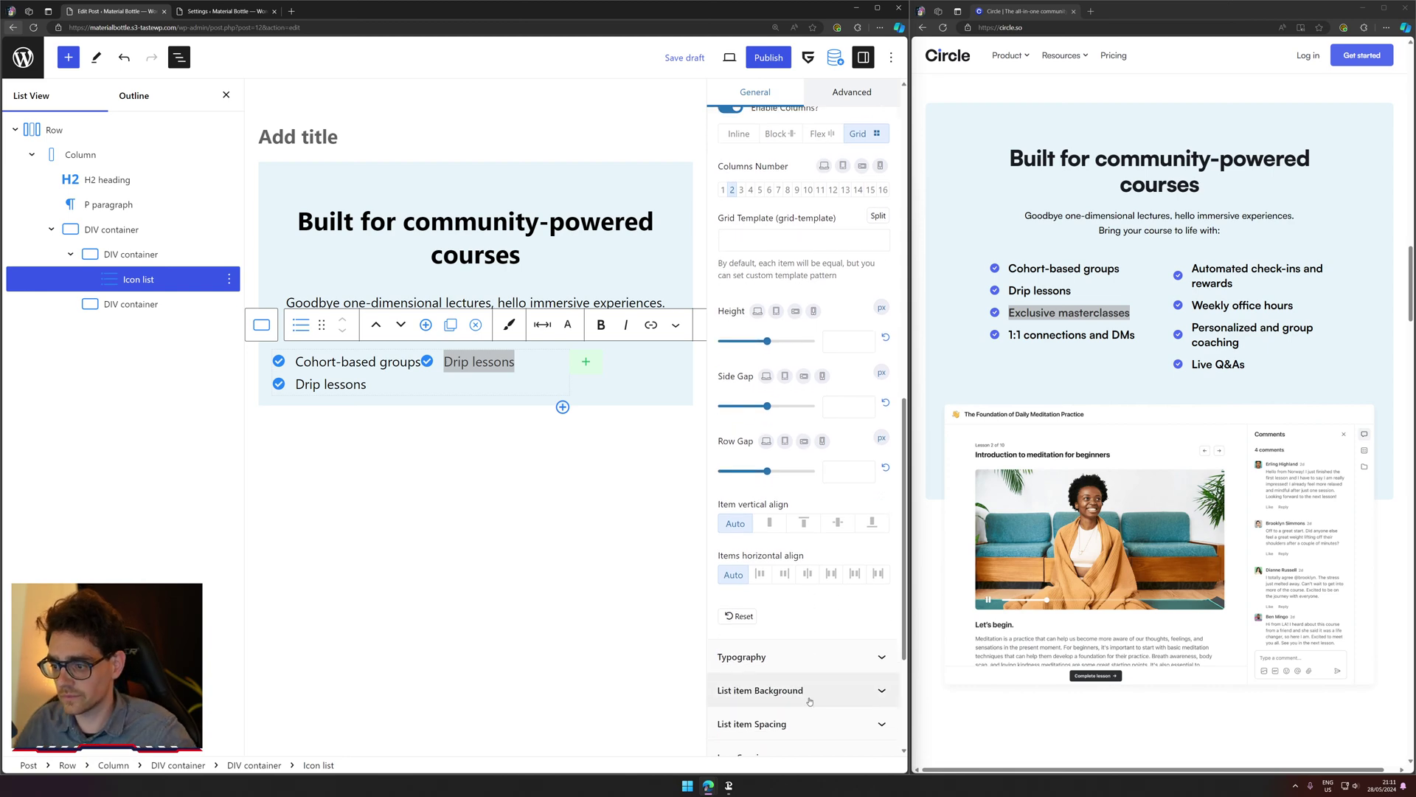
pyautogui.click(832, 574)
pyautogui.click(734, 575)
pyautogui.scroll(2, 759, 381)
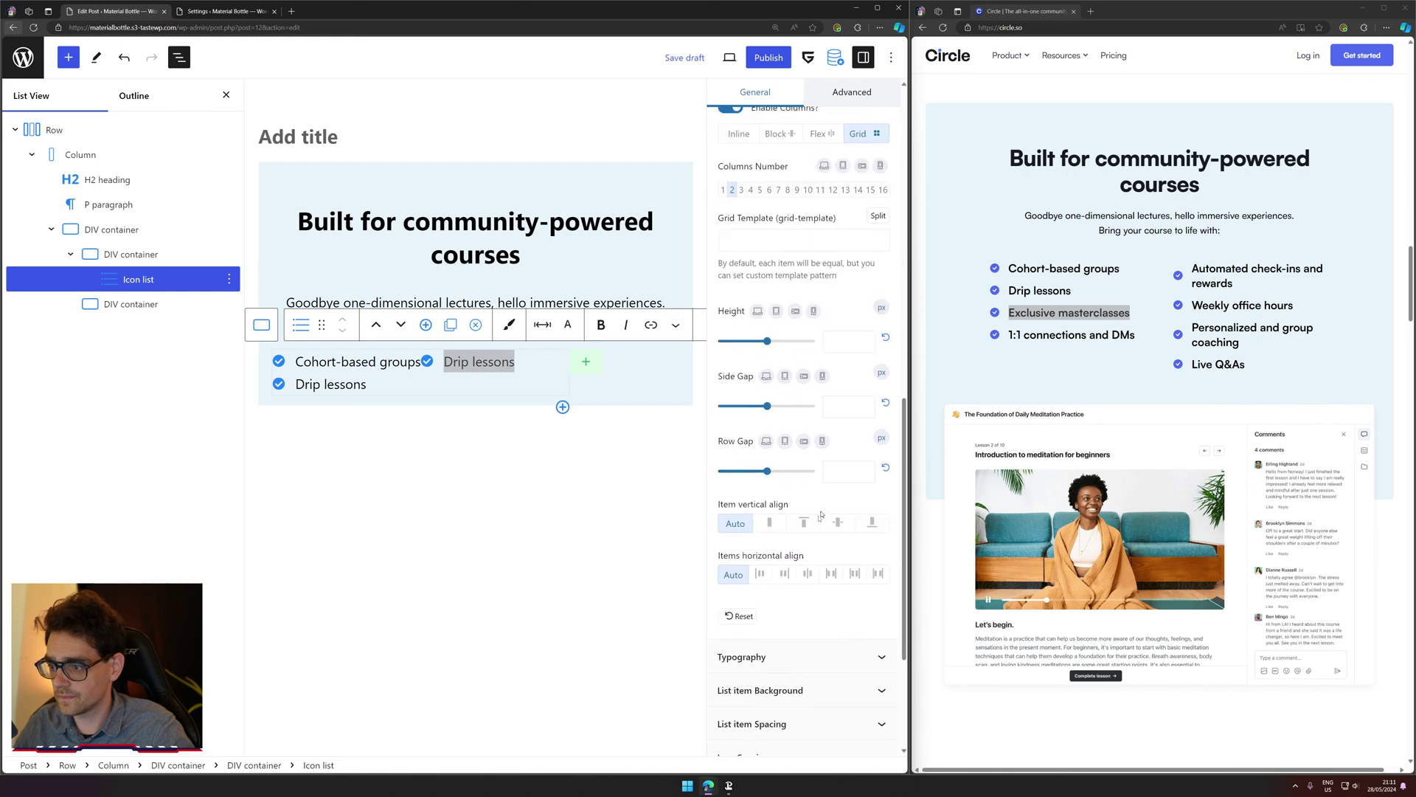
pyautogui.click(858, 272)
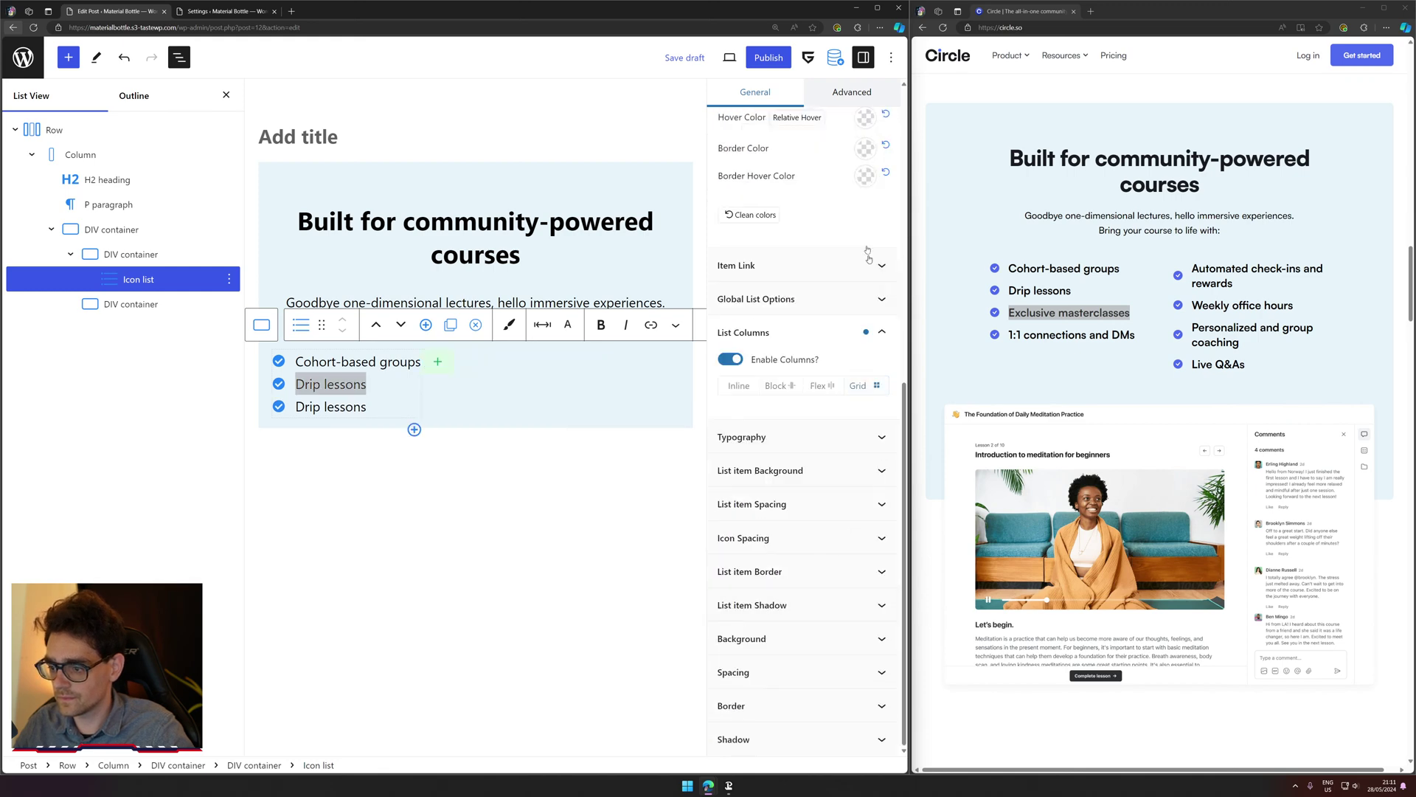
pyautogui.click(730, 360)
# Step: Examine the Icon list's global list options, including icon colour, size, alignment and placement
pyautogui.click(767, 332)
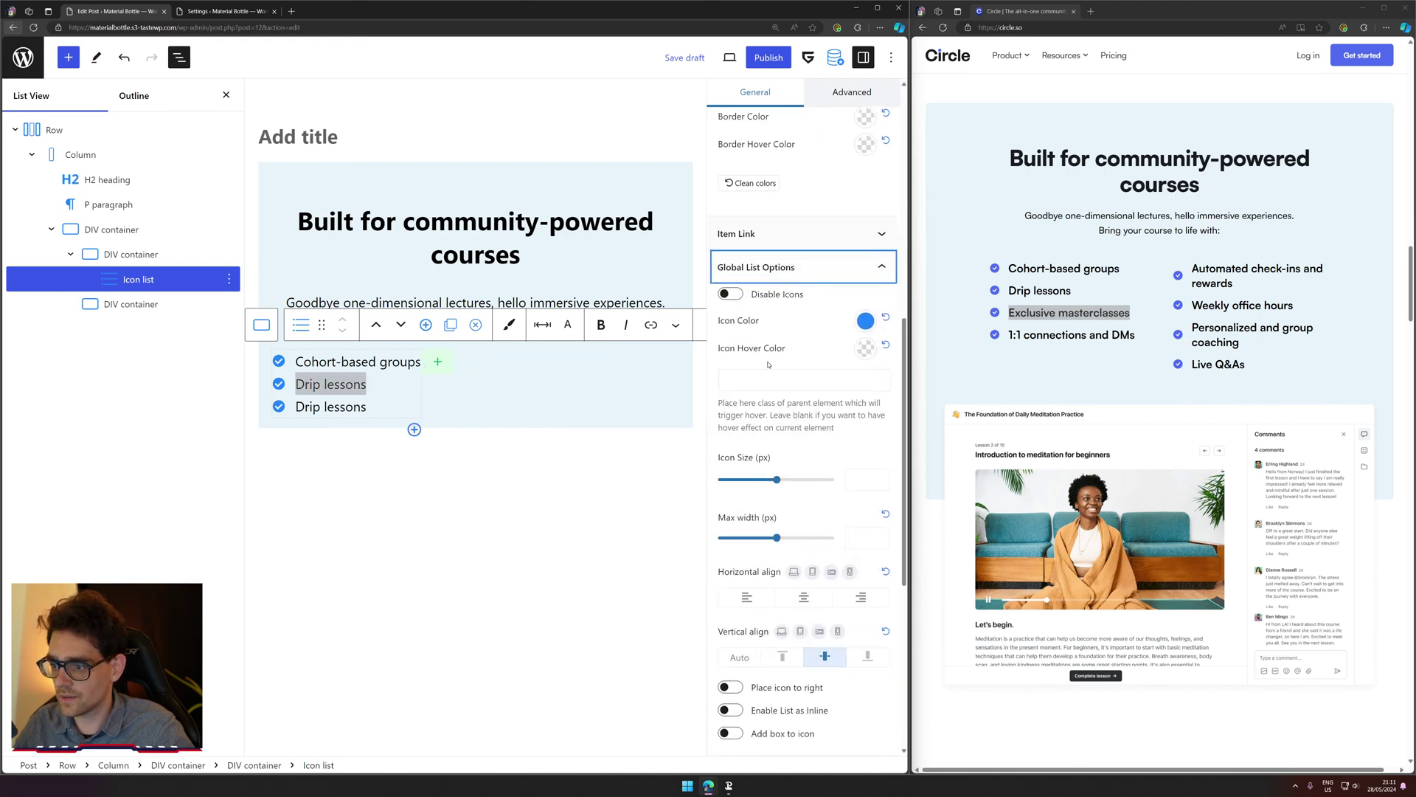
pyautogui.click(771, 292)
pyautogui.scroll(-5, 788, 439)
pyautogui.scroll(-2, 788, 438)
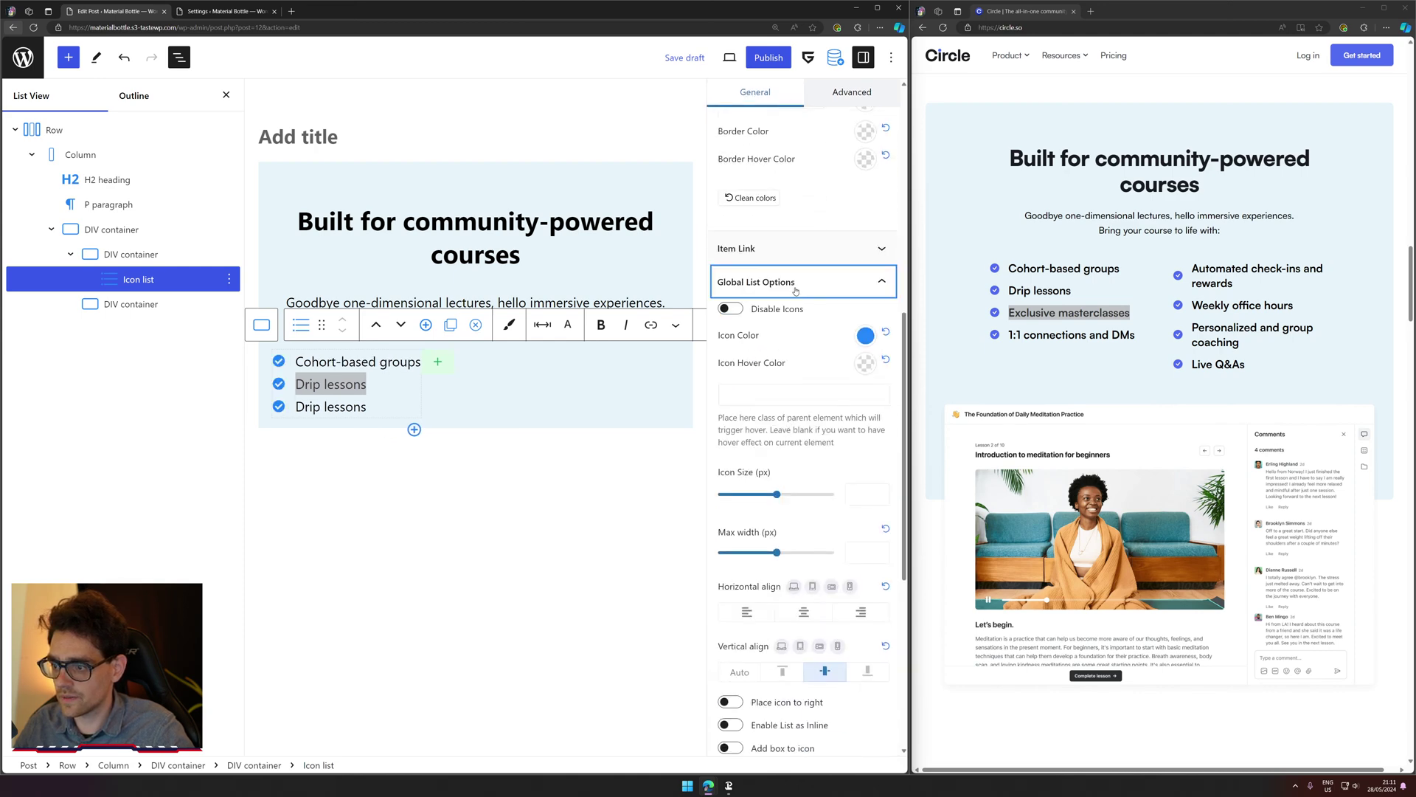
pyautogui.scroll(-5, 812, 369)
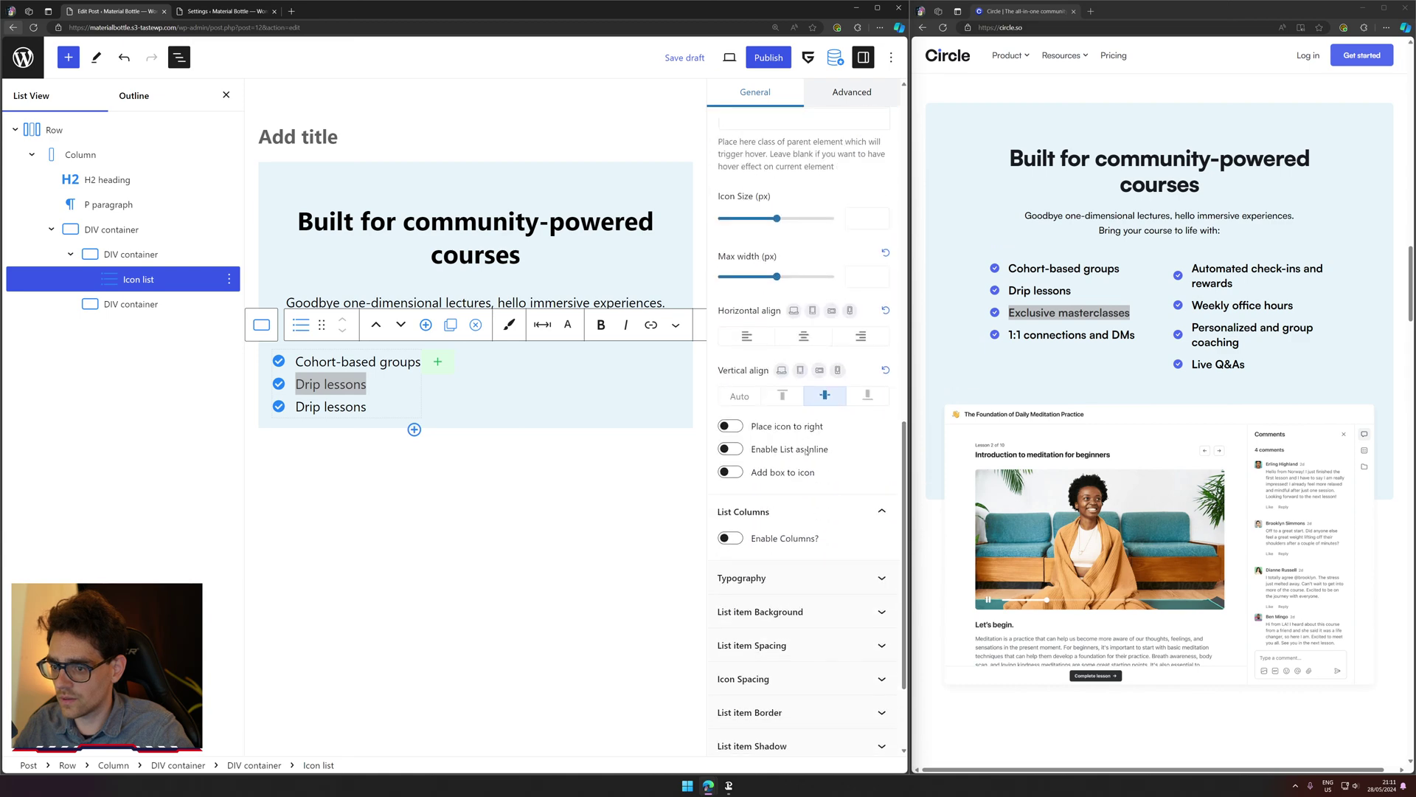
pyautogui.scroll(3, 763, 310)
pyautogui.click(747, 198)
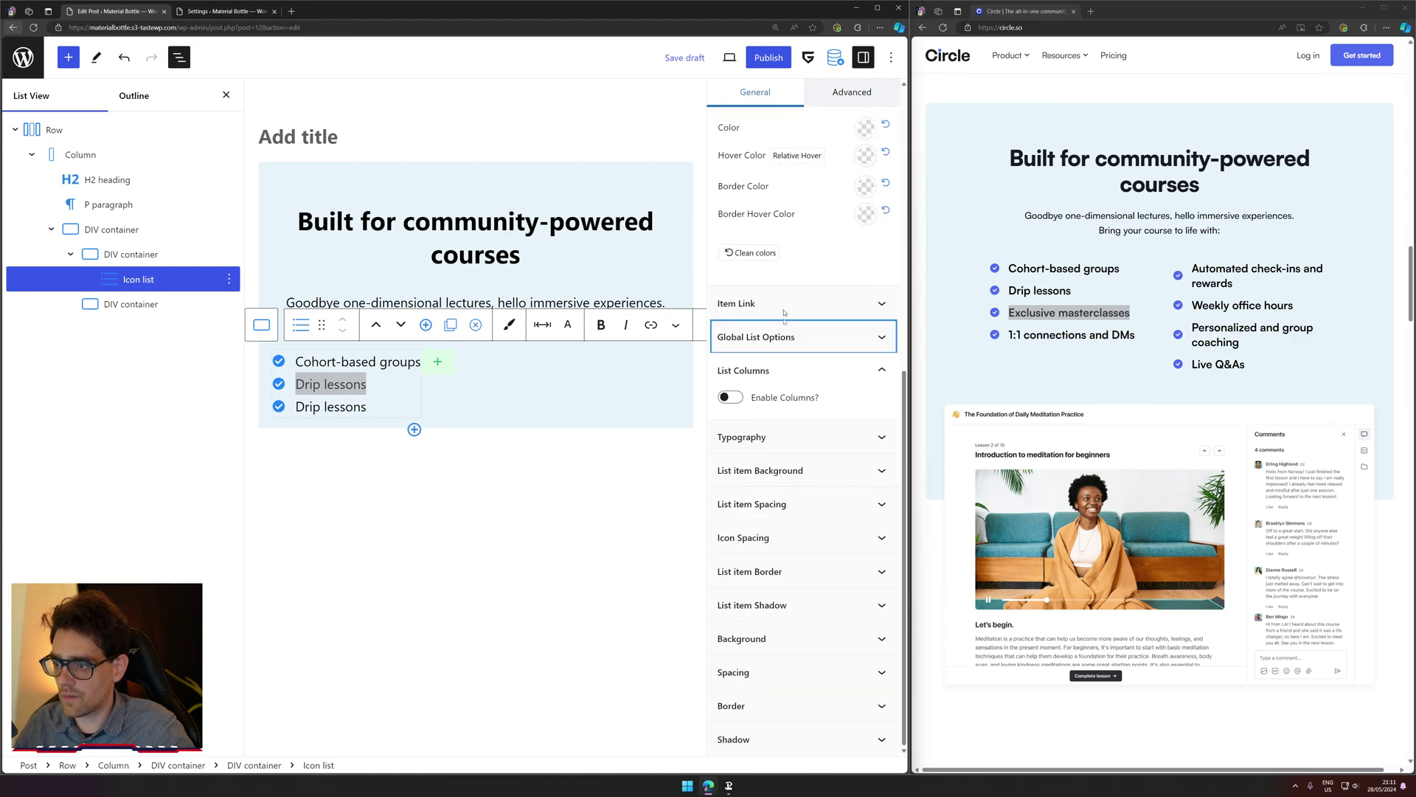
pyautogui.click(814, 370)
# Step: Collapse the open tag and icon settings and check the list item background options for the second item
pyautogui.moveTo(336, 383); pyautogui.dragTo(318, 407)
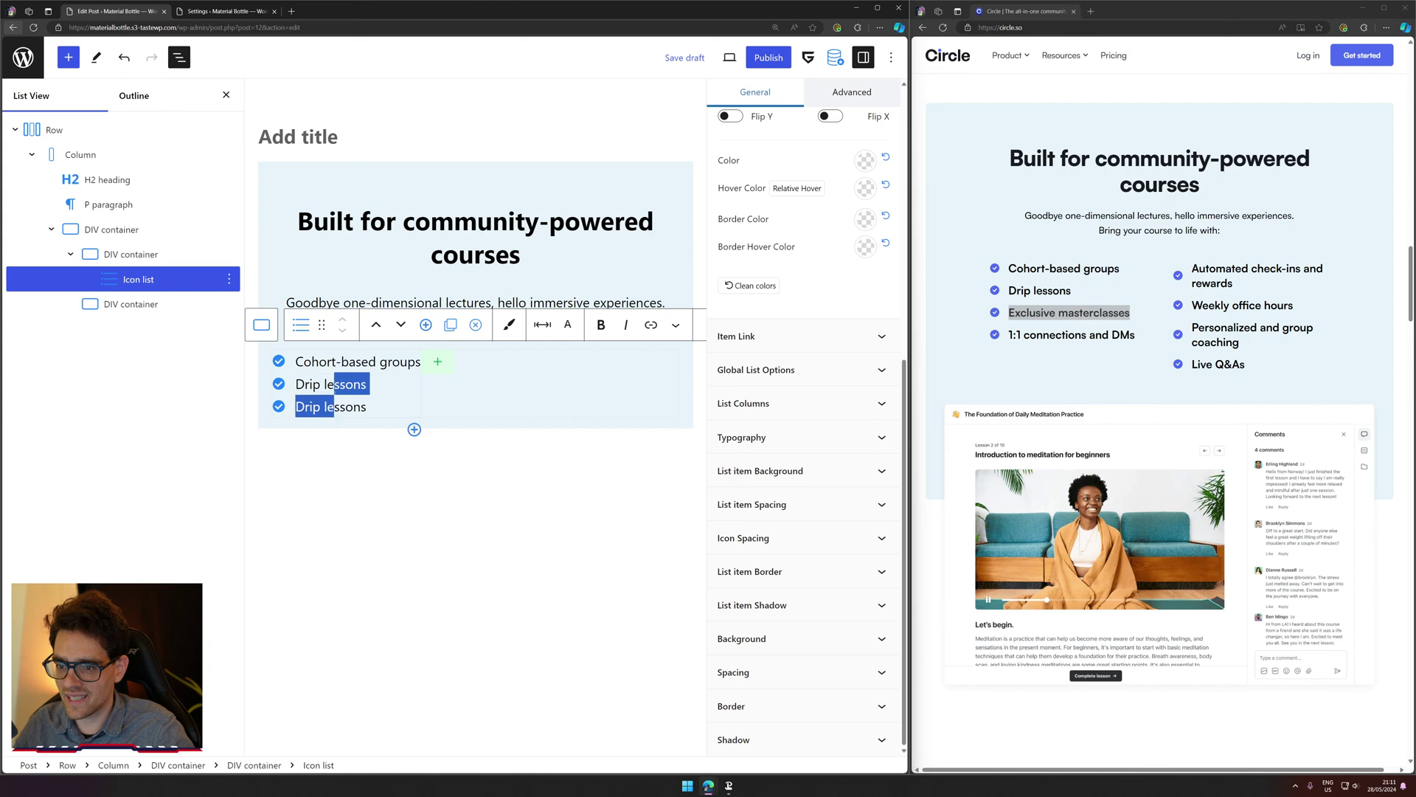
pyautogui.click(309, 384)
pyautogui.tripleClick(309, 383)
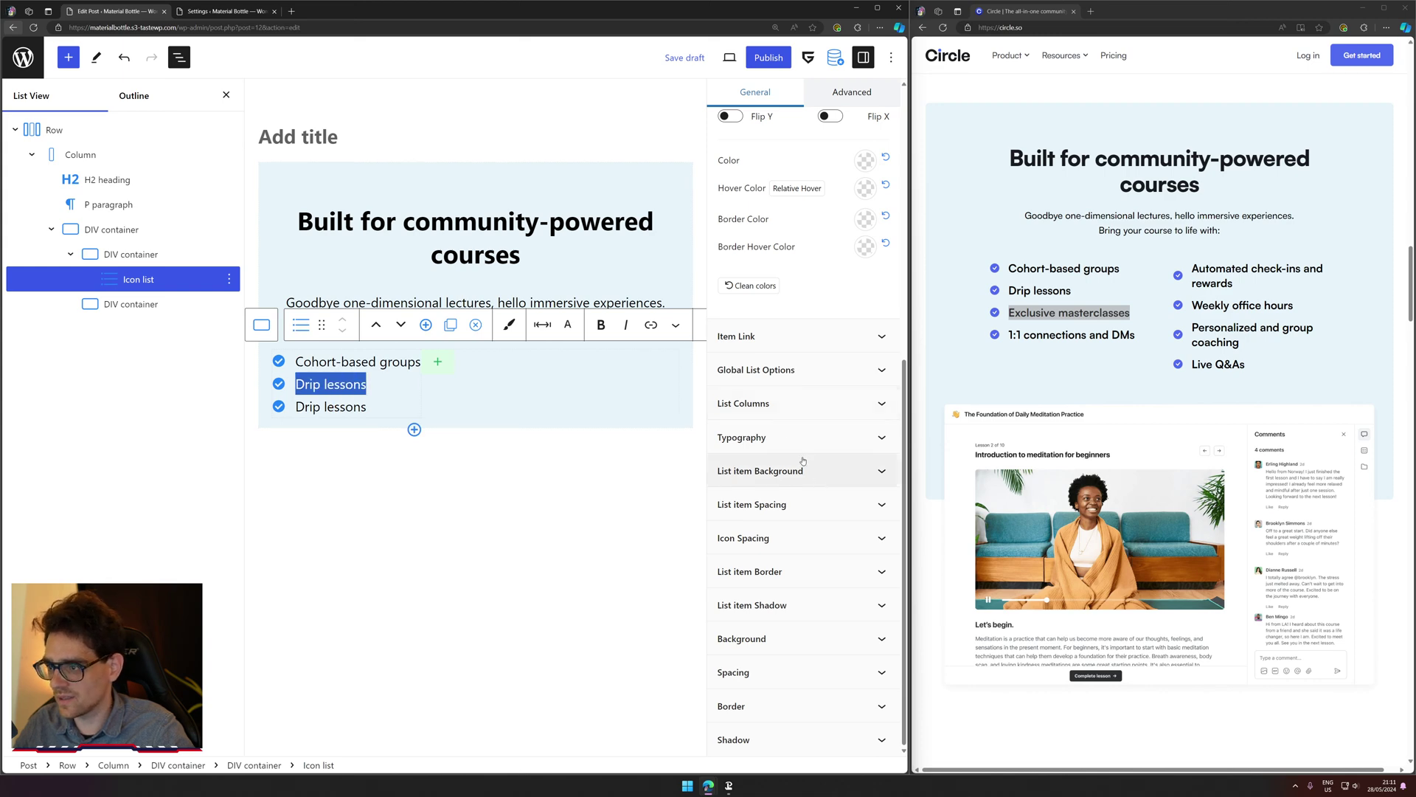
pyautogui.scroll(3, 803, 472)
pyautogui.scroll(10, 803, 472)
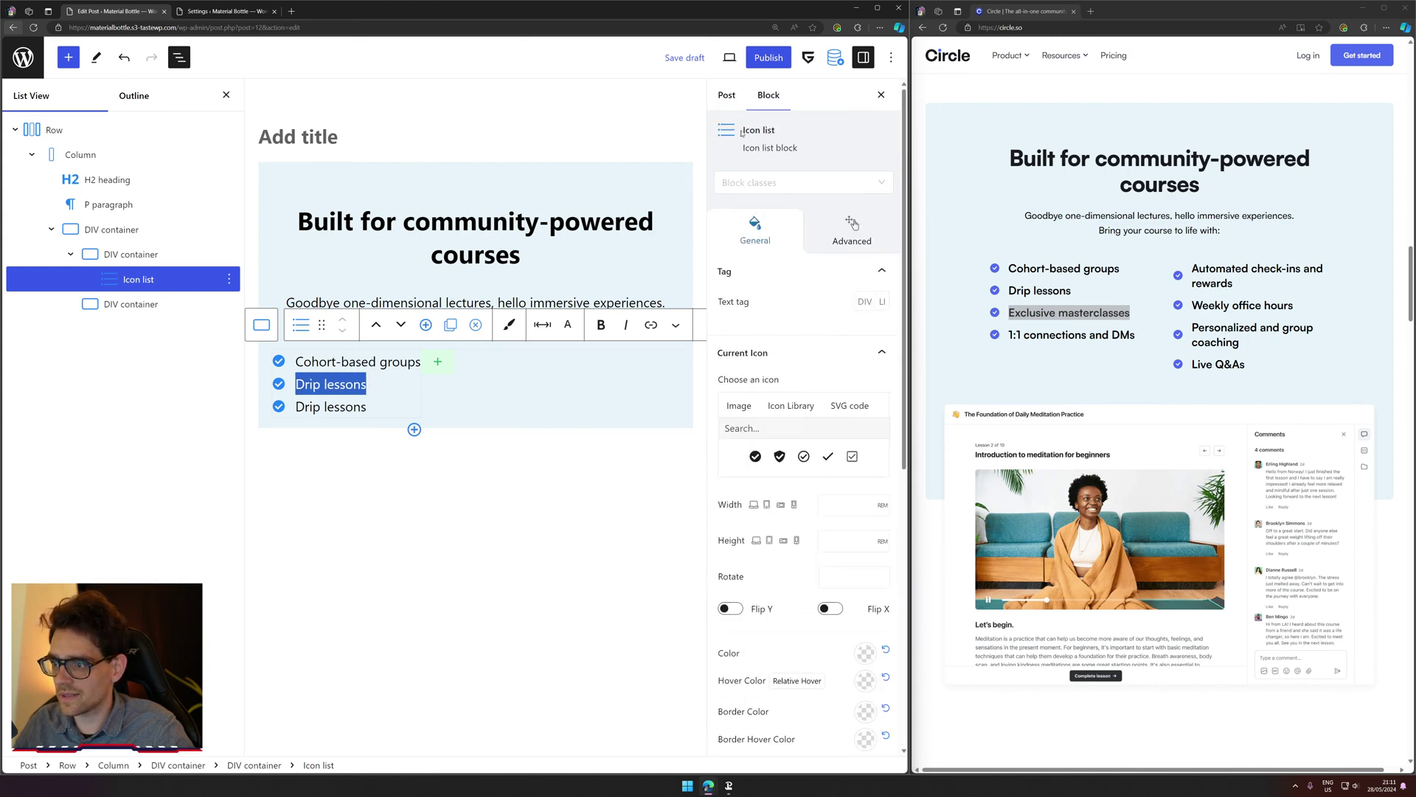
pyautogui.click(776, 274)
pyautogui.click(775, 307)
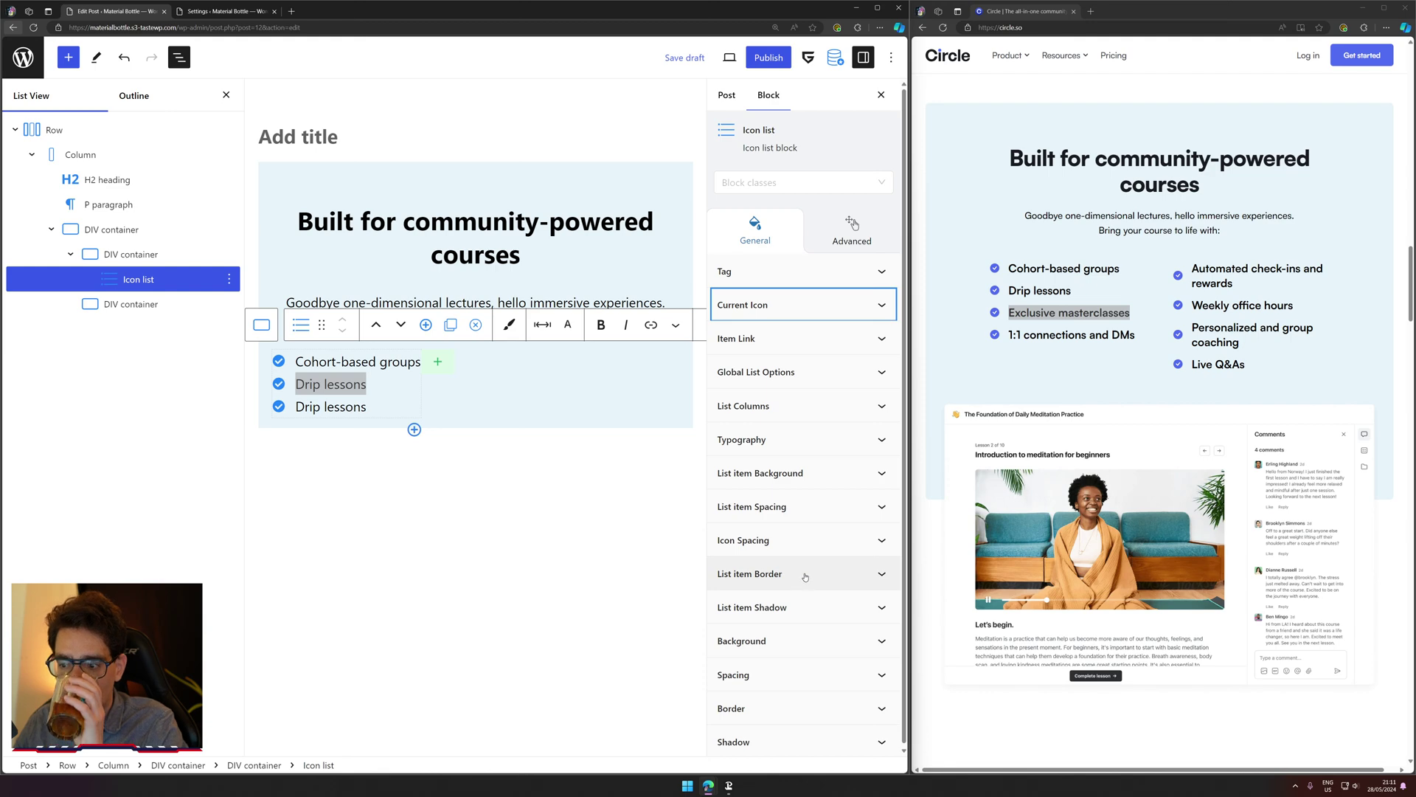
pyautogui.click(822, 483)
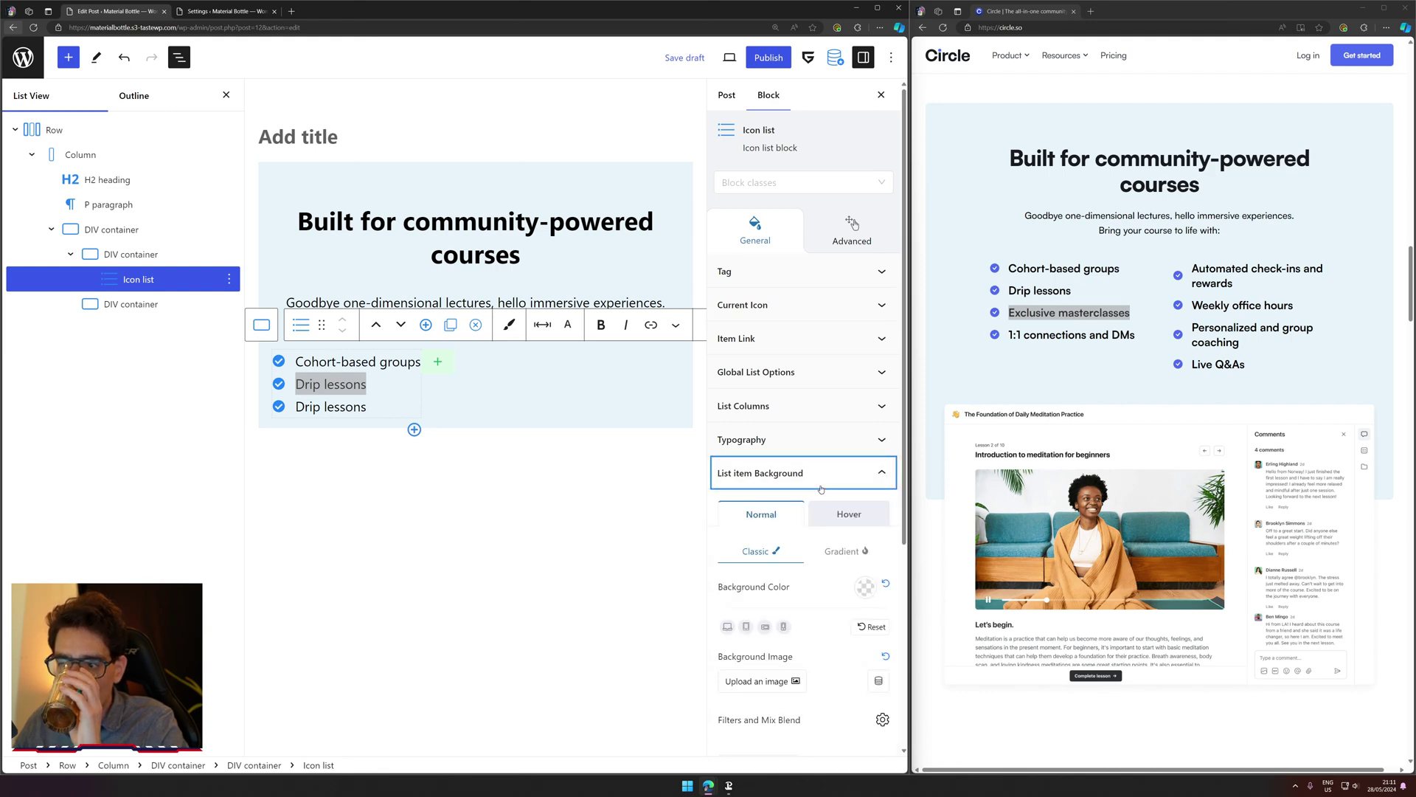
pyautogui.click(821, 486)
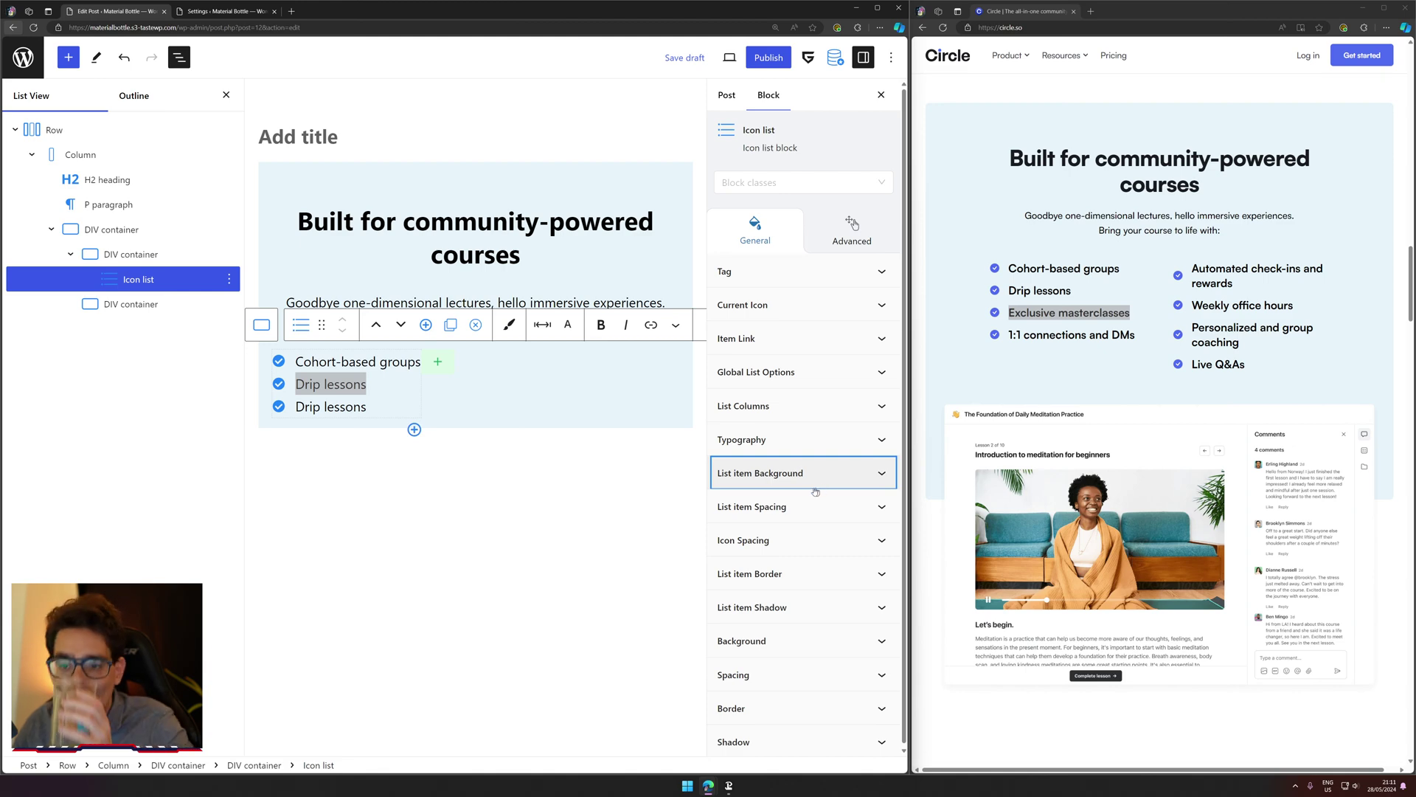
# Step: Start a new class for the Icon list block with the type Global Class
pyautogui.click(368, 362)
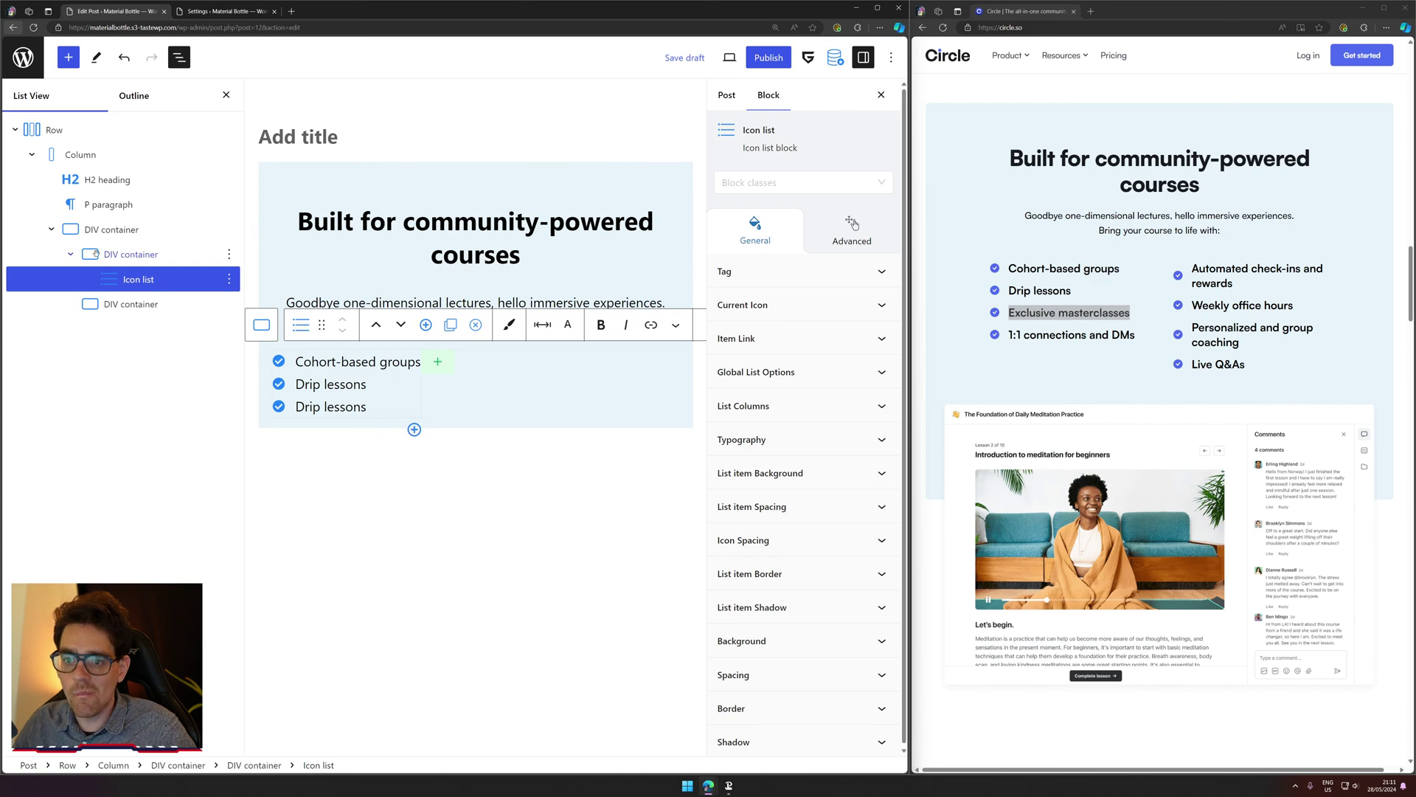
pyautogui.click(156, 279)
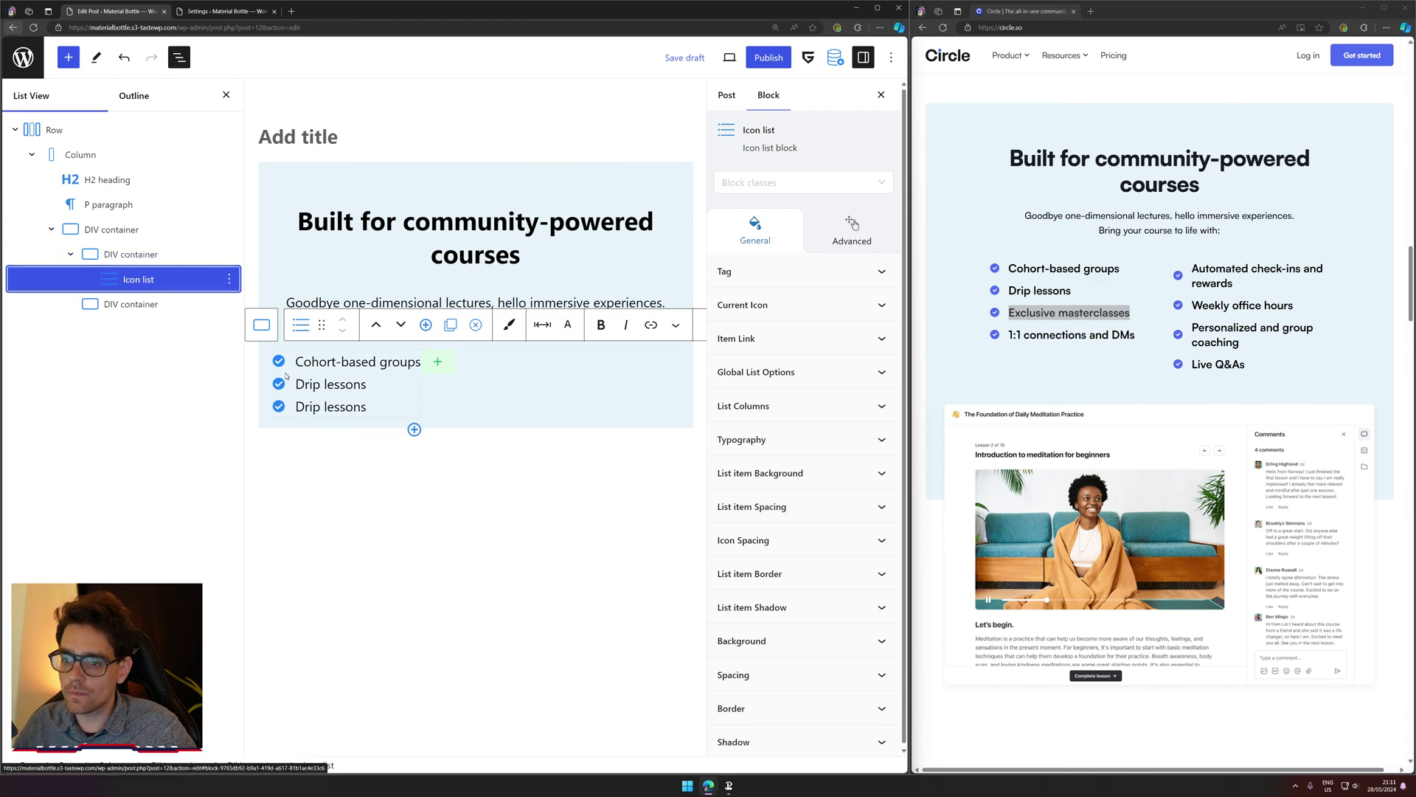
pyautogui.click(775, 183)
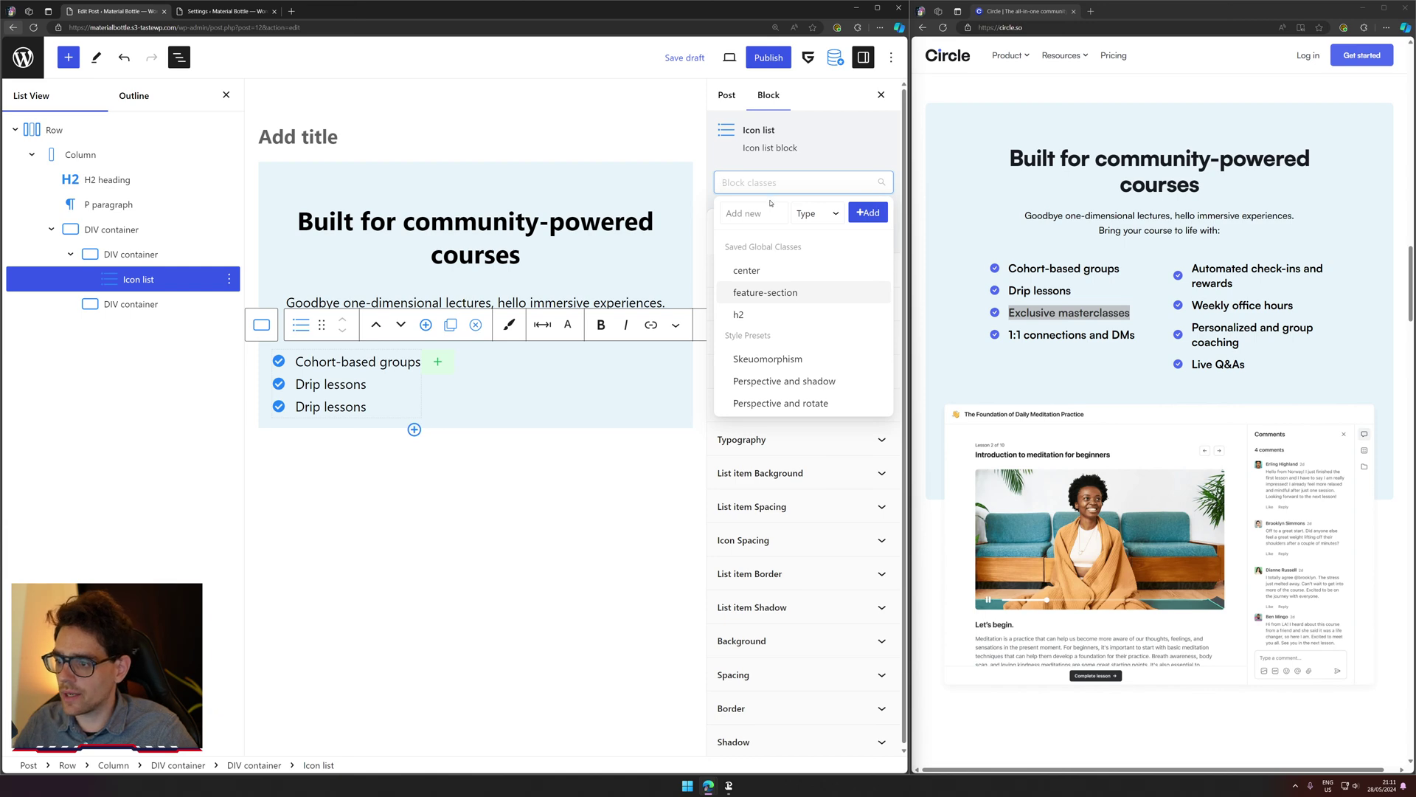
pyautogui.click(752, 213)
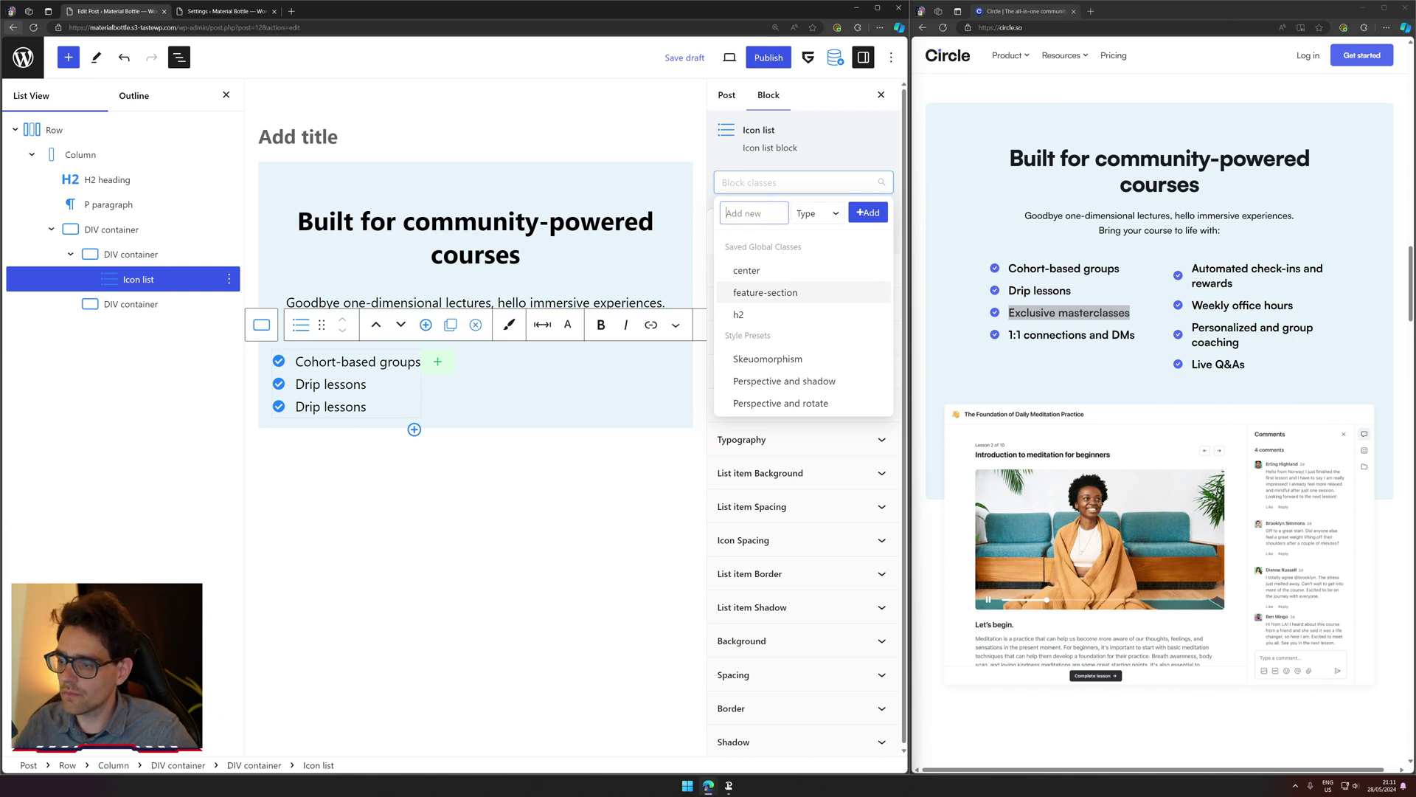
pyautogui.click(828, 218)
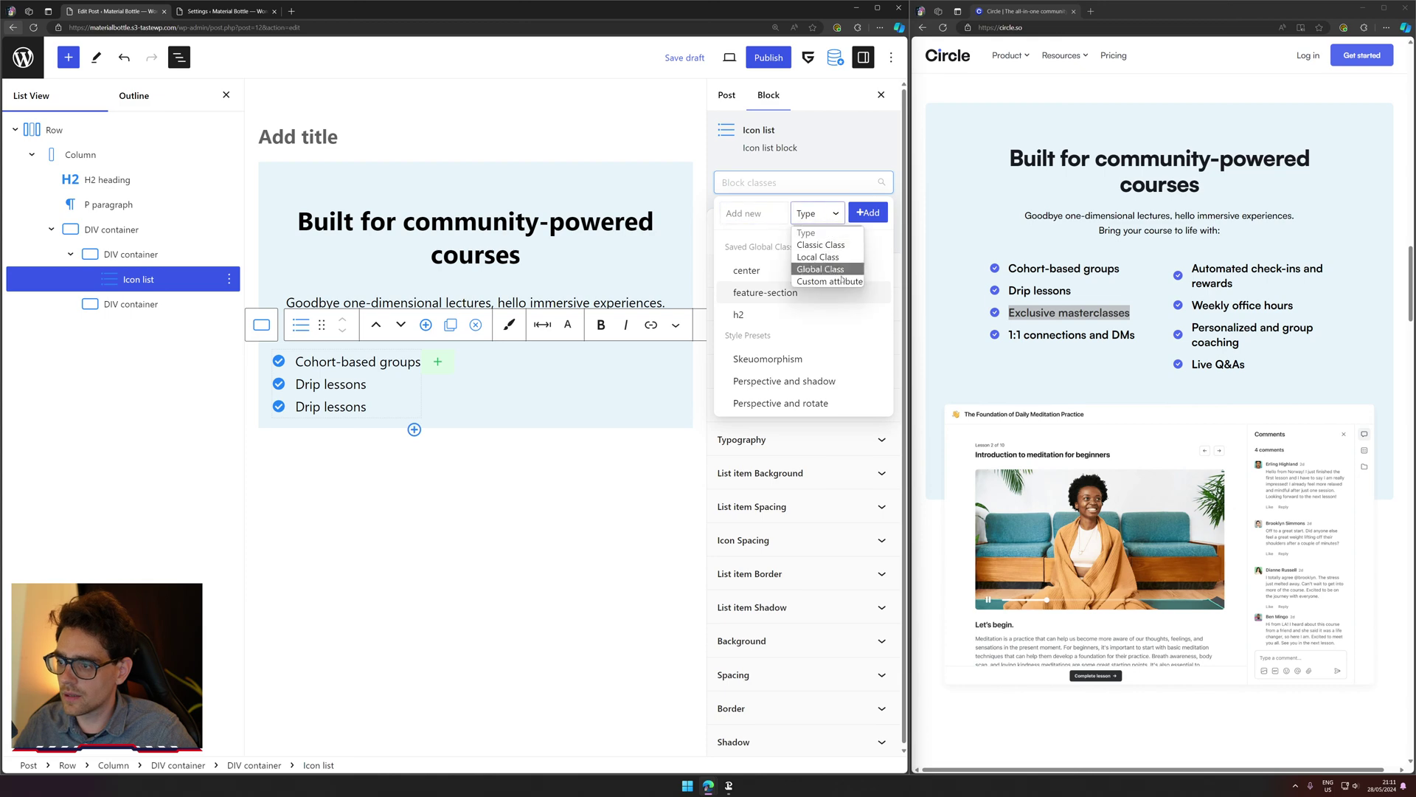
pyautogui.click(821, 271)
pyautogui.click(751, 215)
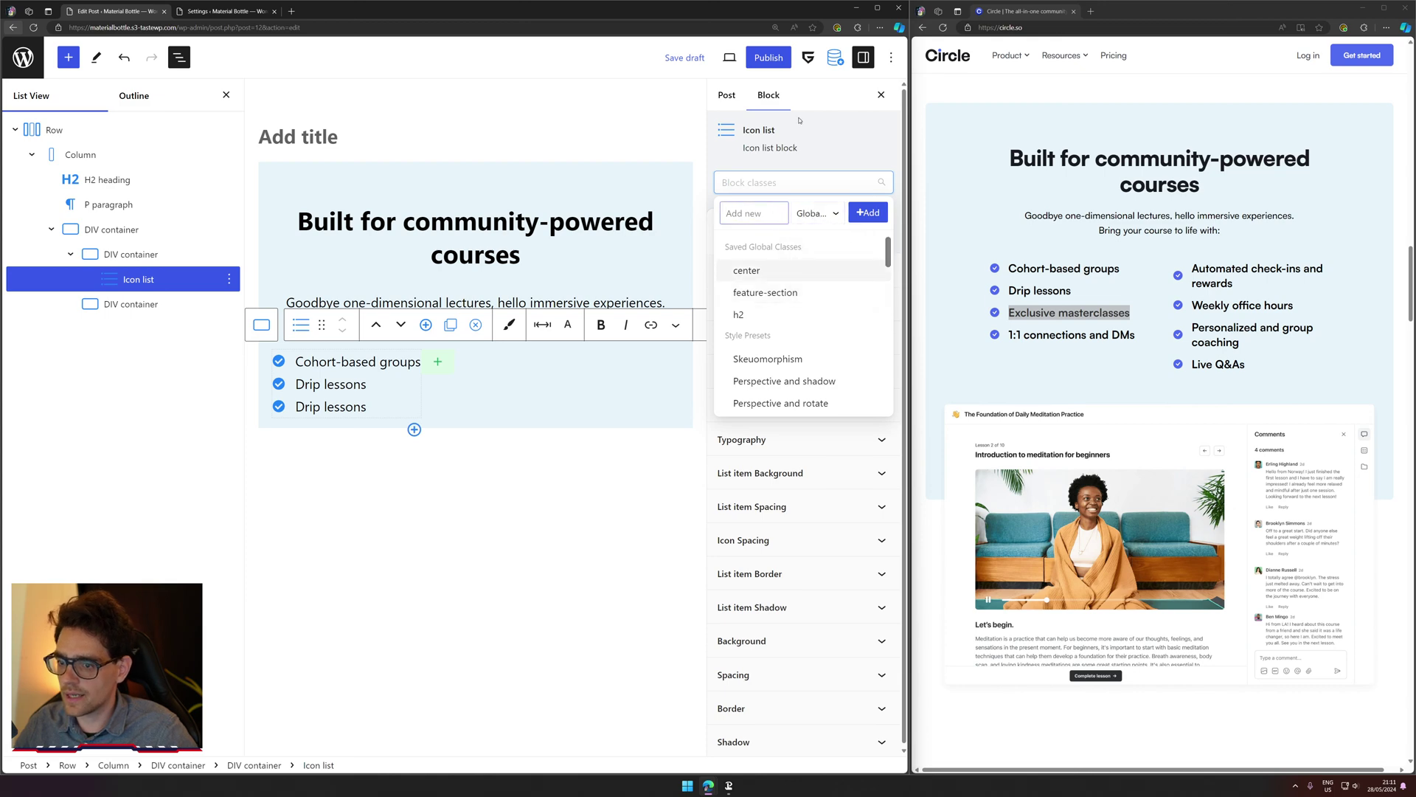
pyautogui.write('features')
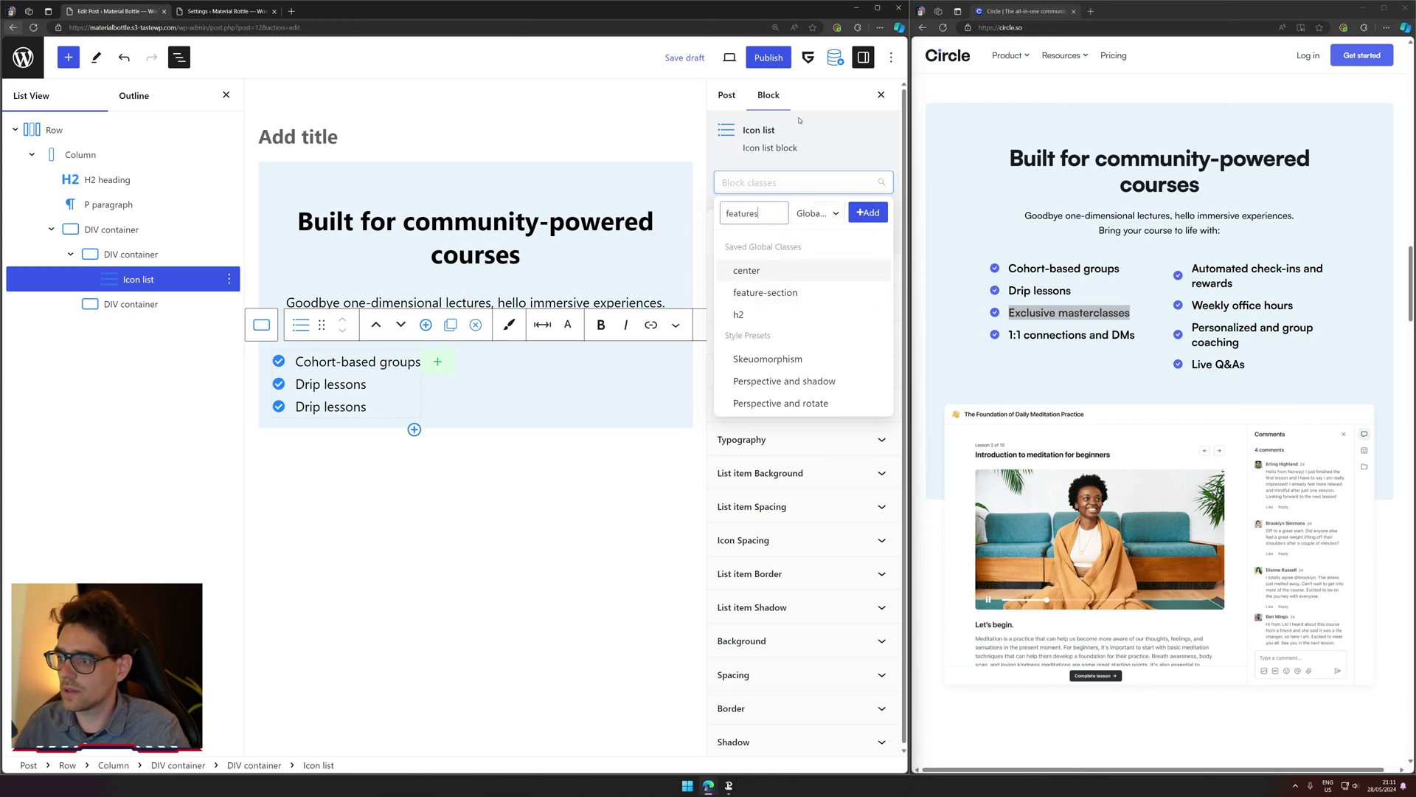
pyautogui.hotkey('ctrl', 'a')
pyautogui.press('BackSpace')
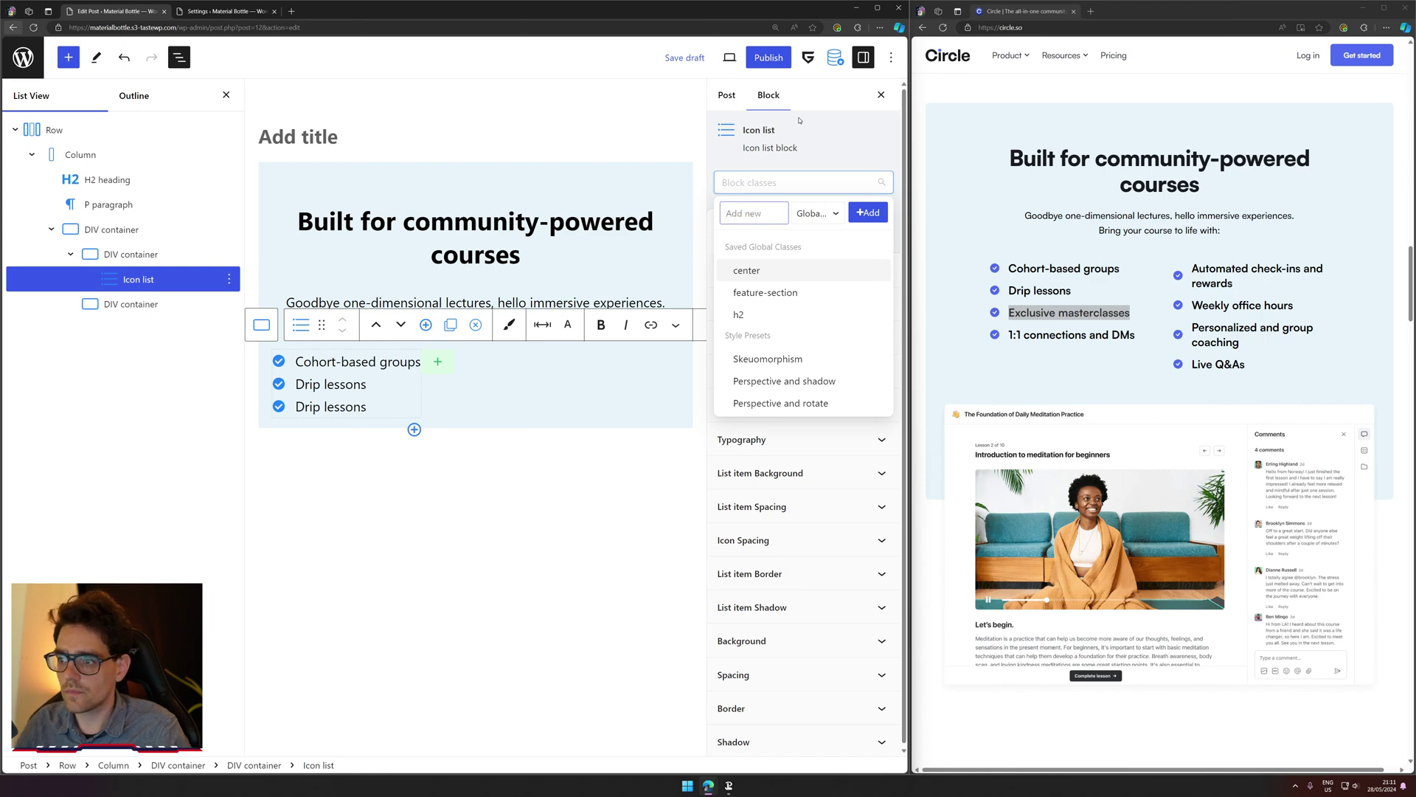
pyautogui.write('l')
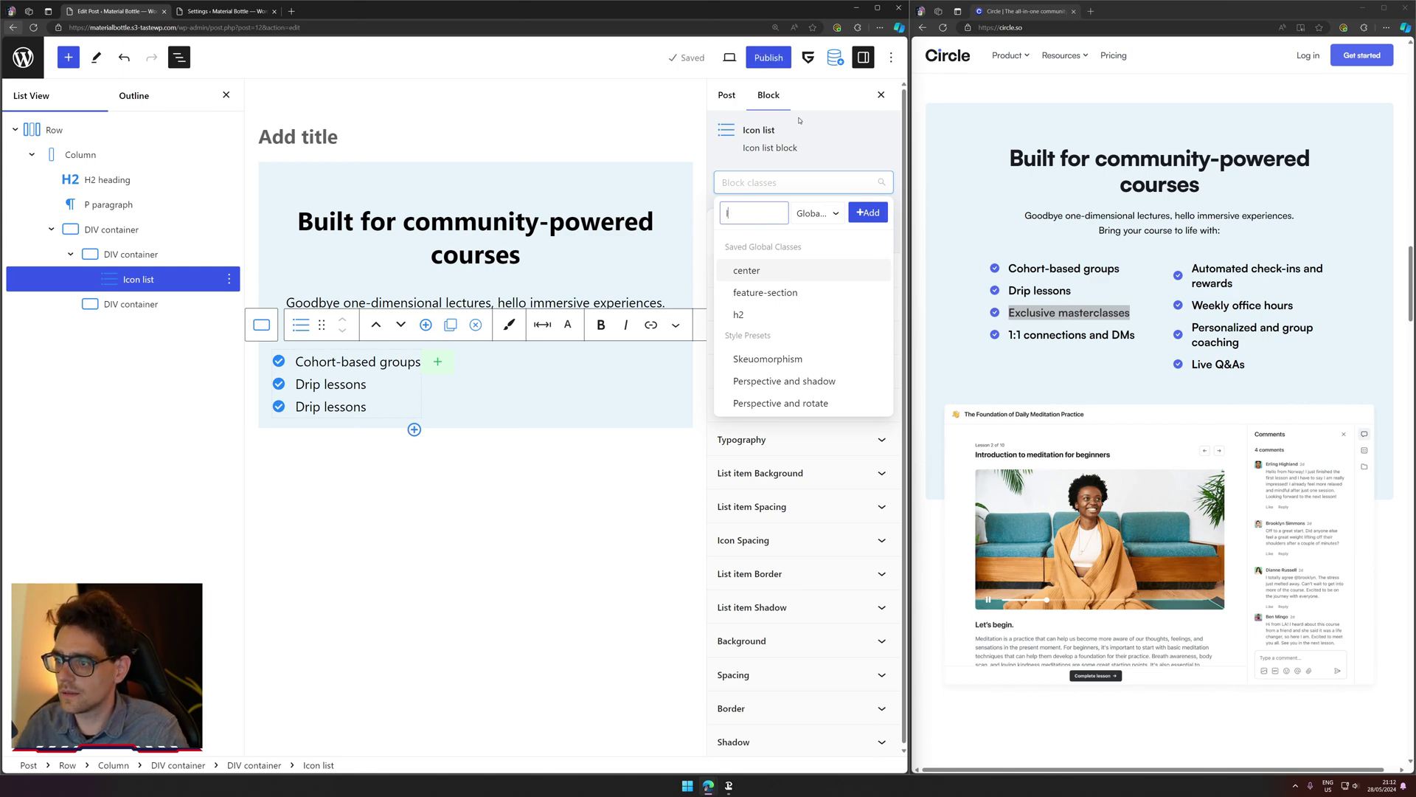
pyautogui.write('feat')
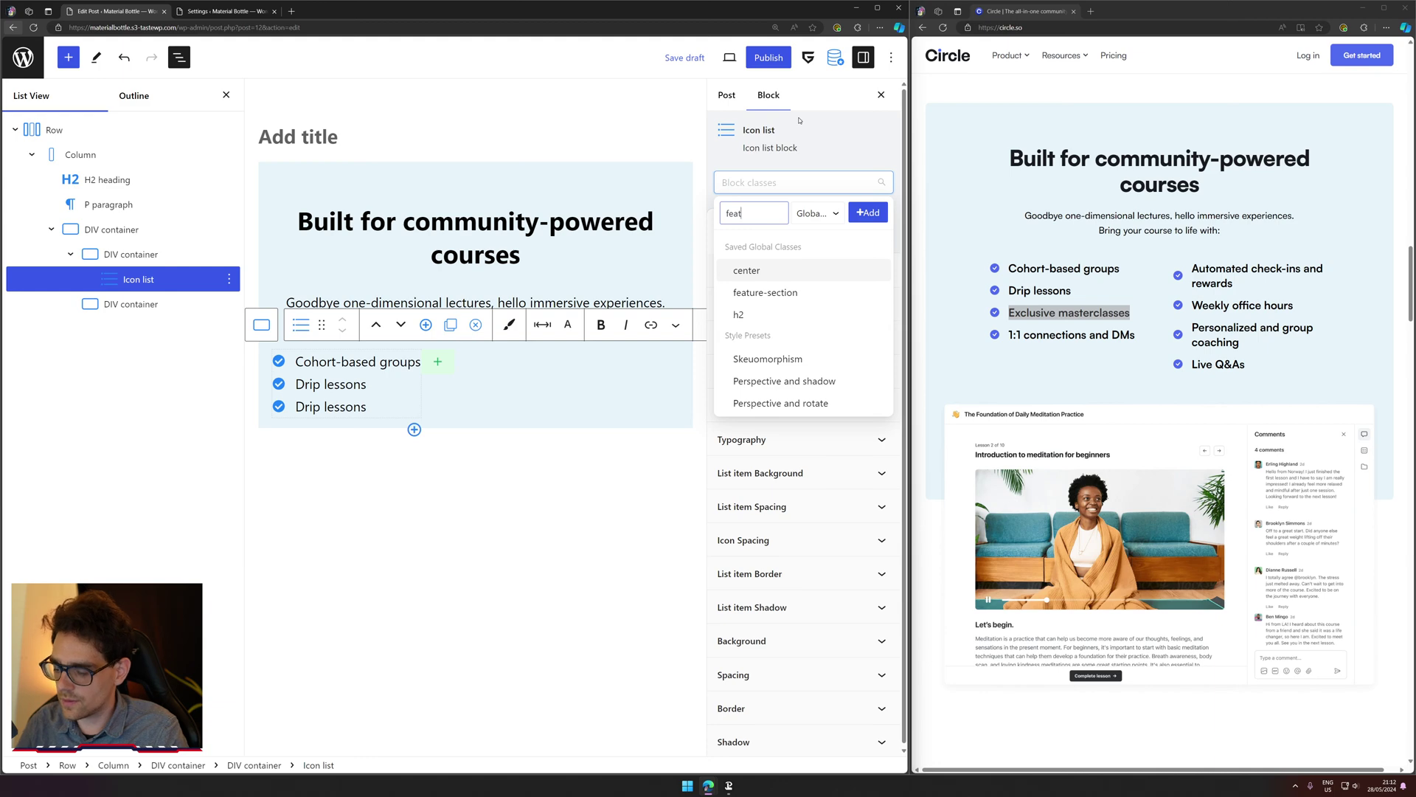
pyautogui.press('BackSpace')
pyautogui.press('BackSpace')
pyautogui.press('BackSpace')
pyautogui.press('BackSpace')
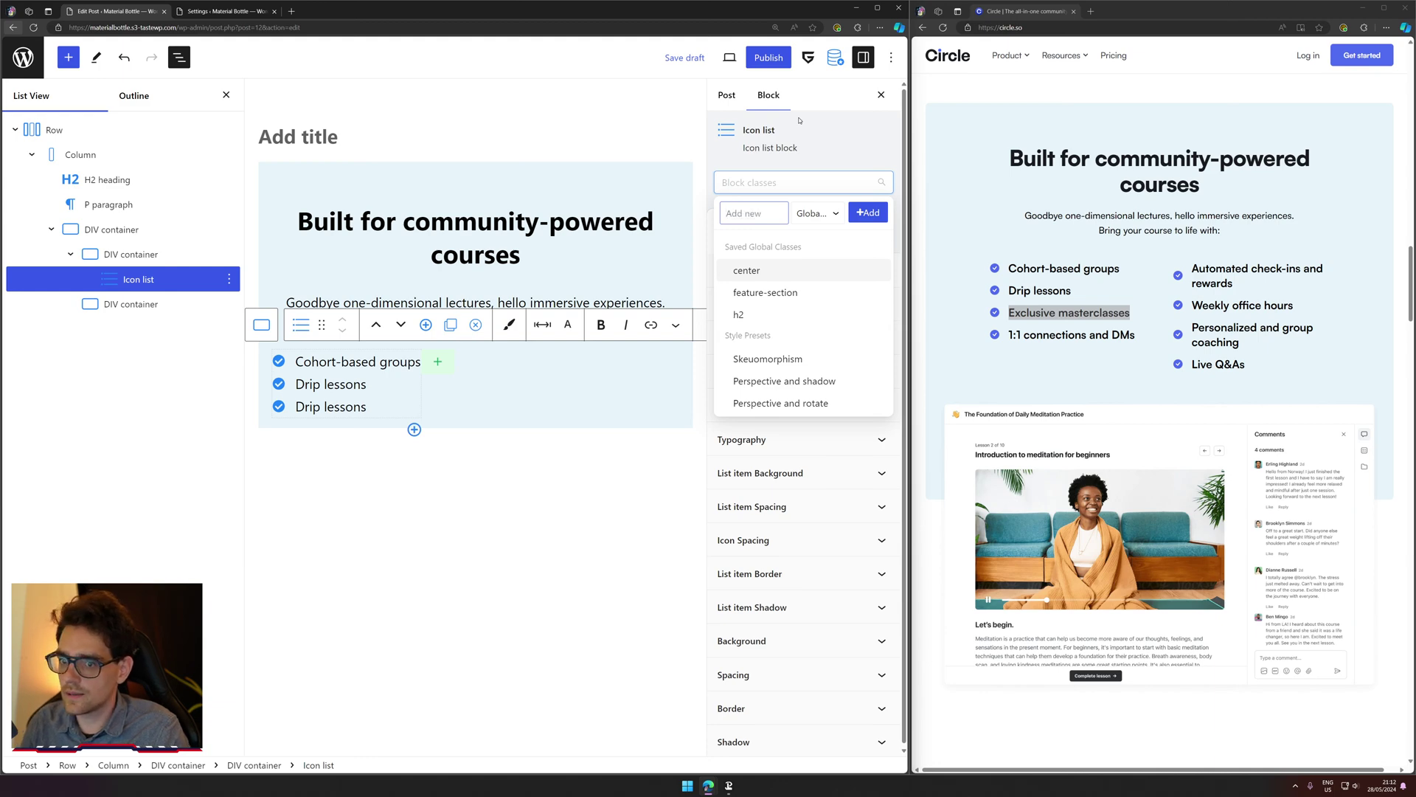
# Step: Add the new global class to the Icon list as list and set the class's font weight to 500
pyautogui.write('list')
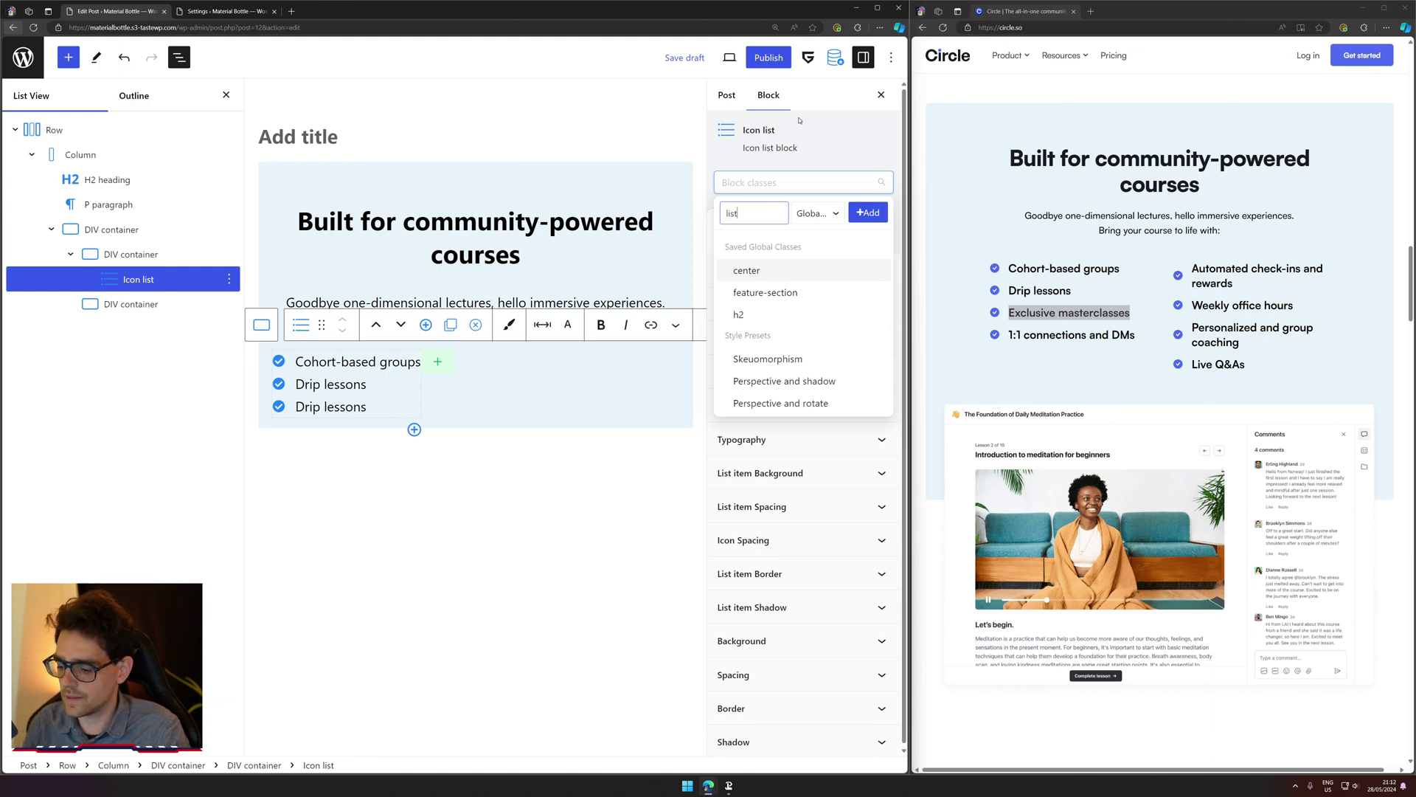
pyautogui.click(858, 215)
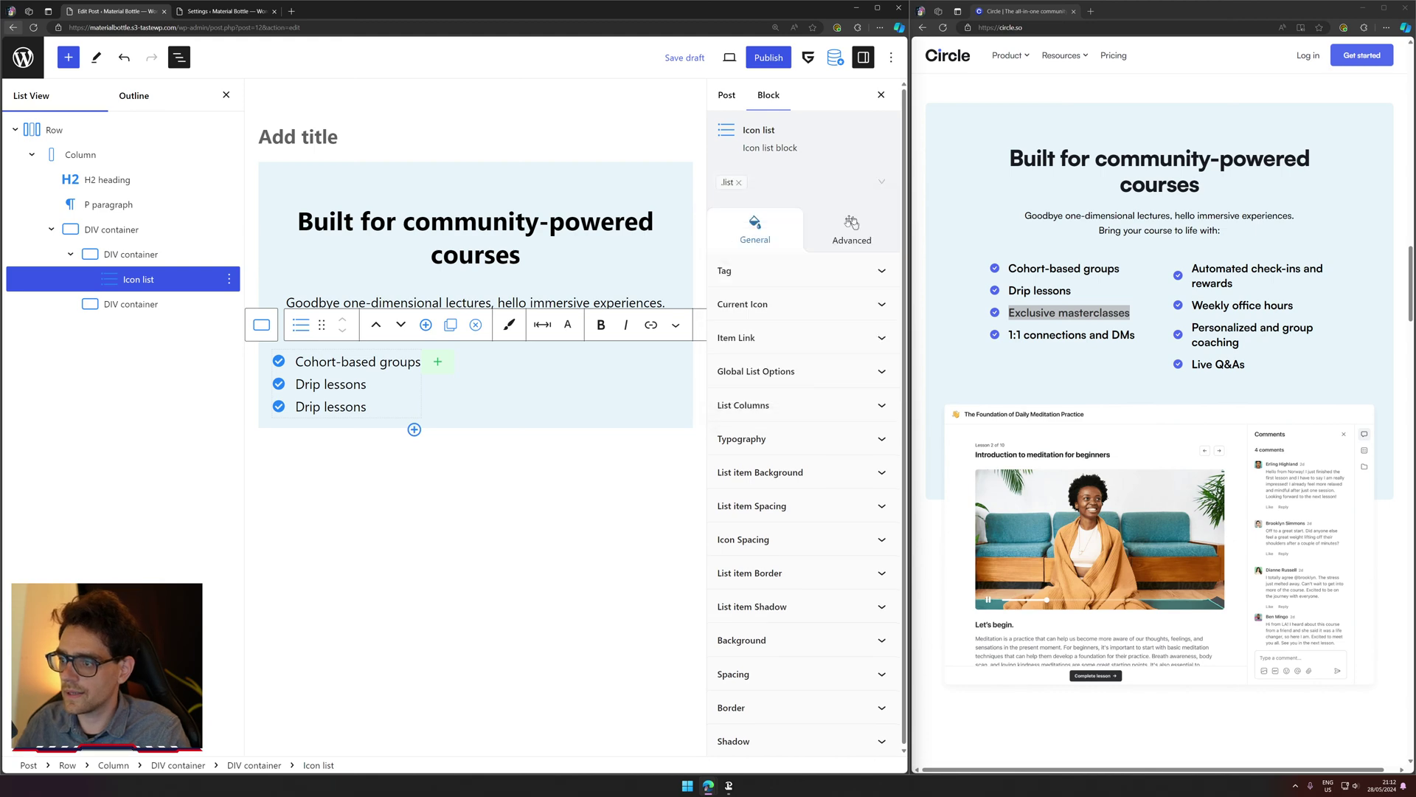
pyautogui.click(728, 182)
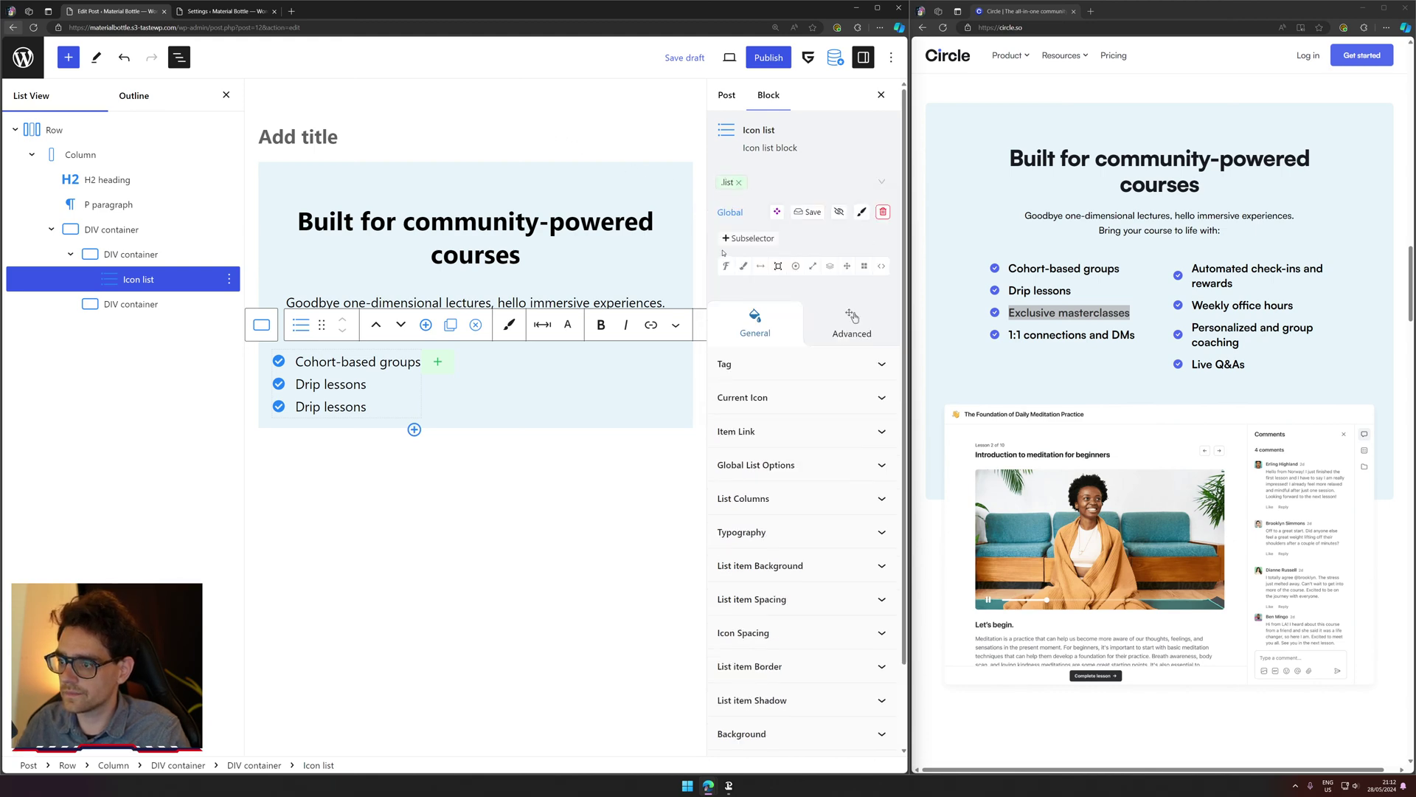
pyautogui.click(726, 270)
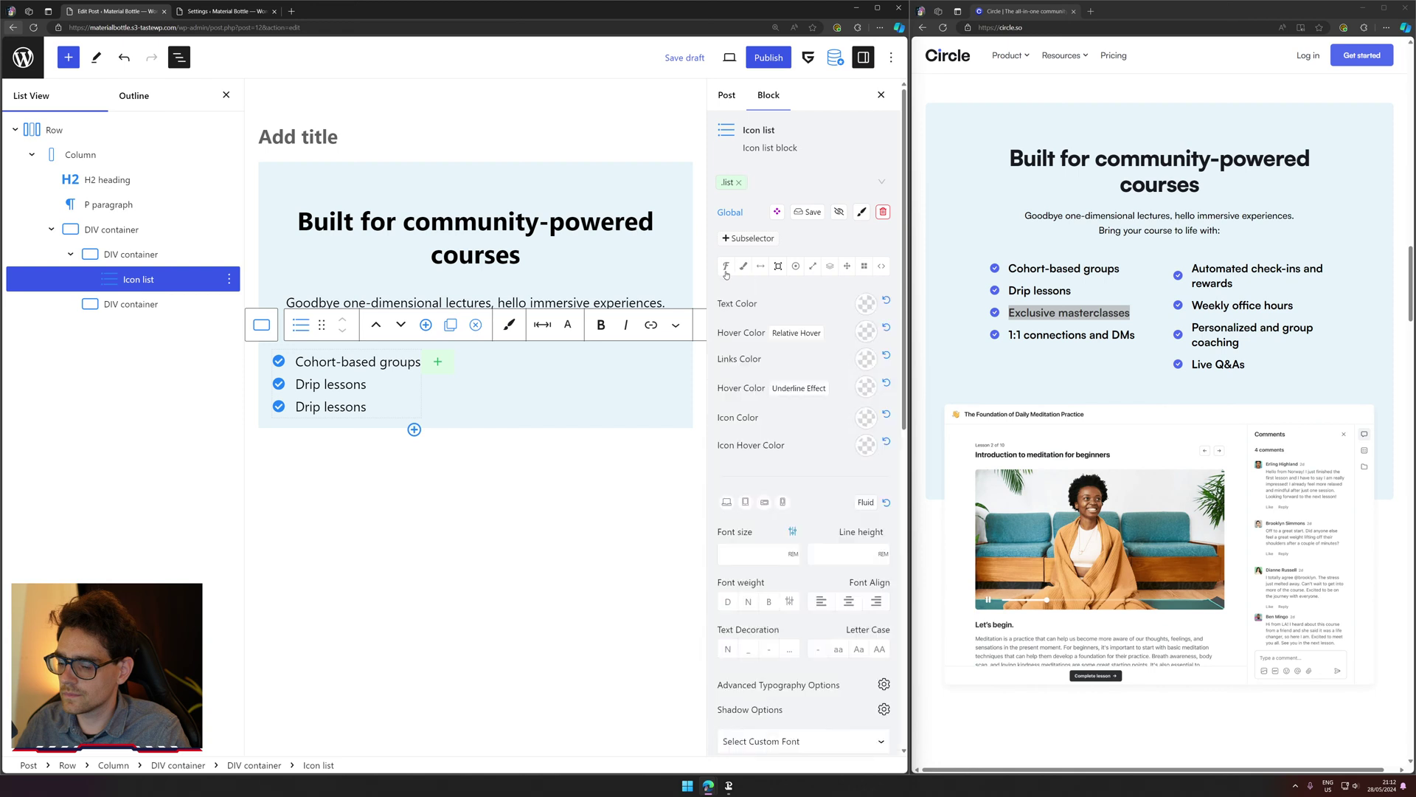
pyautogui.click(769, 602)
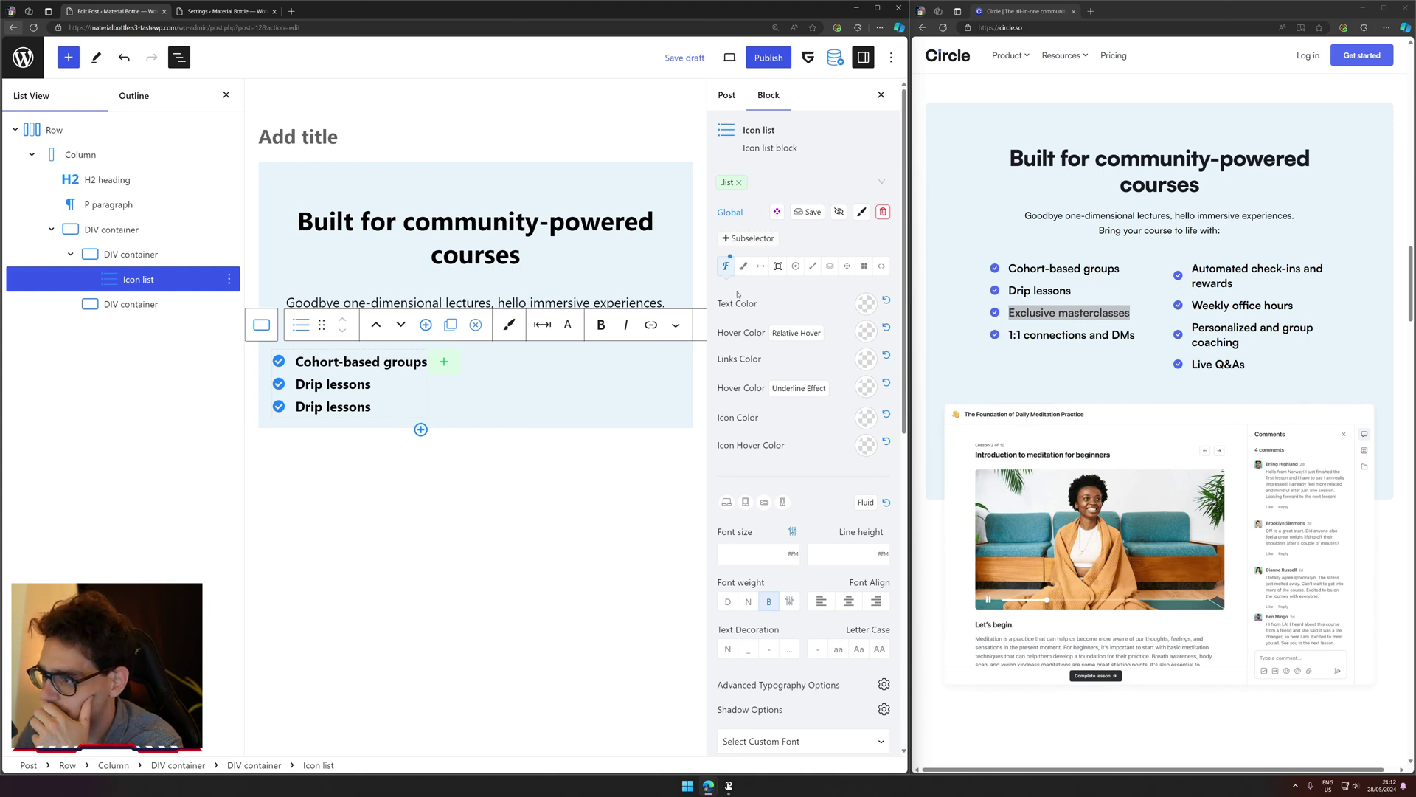
pyautogui.scroll(-1, 786, 517)
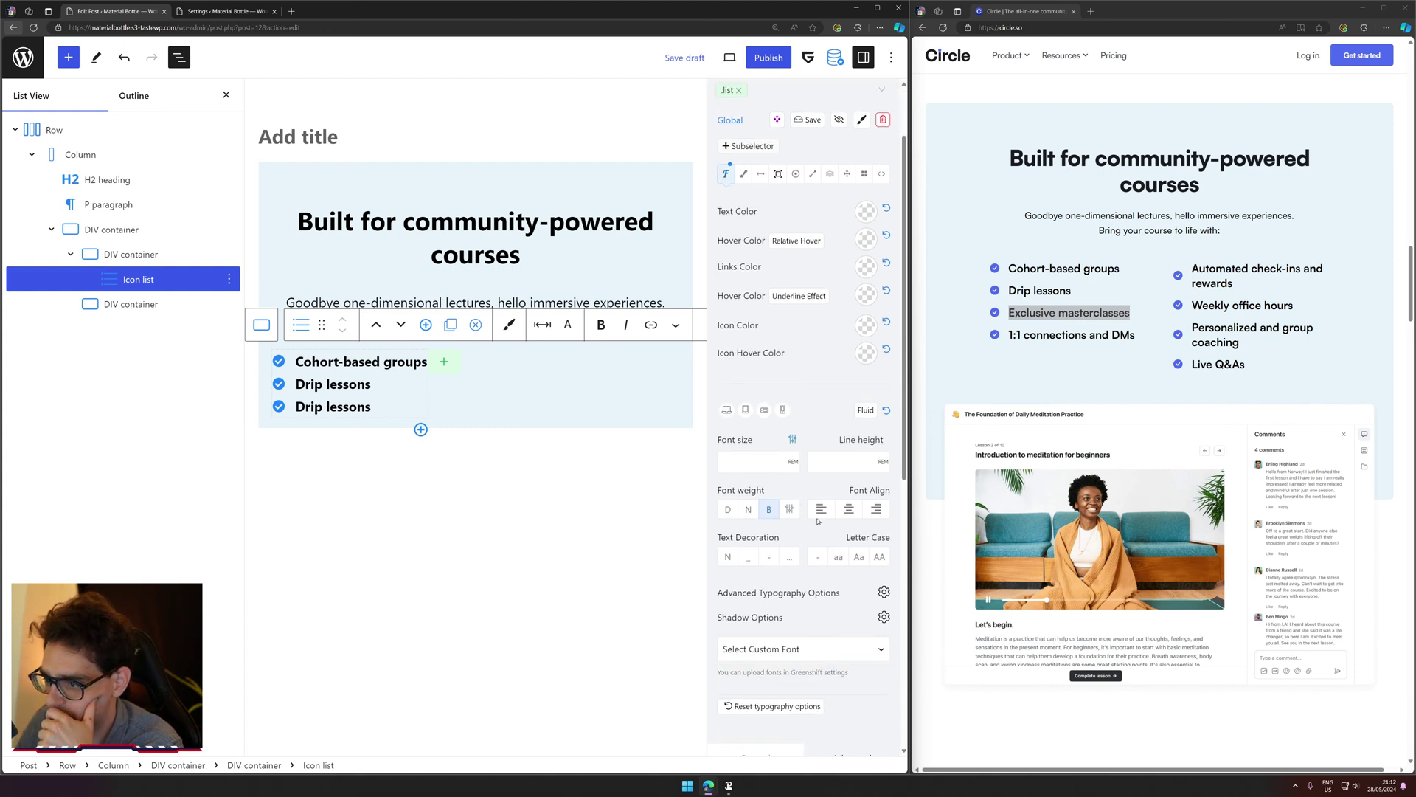
pyautogui.click(788, 510)
pyautogui.click(805, 537)
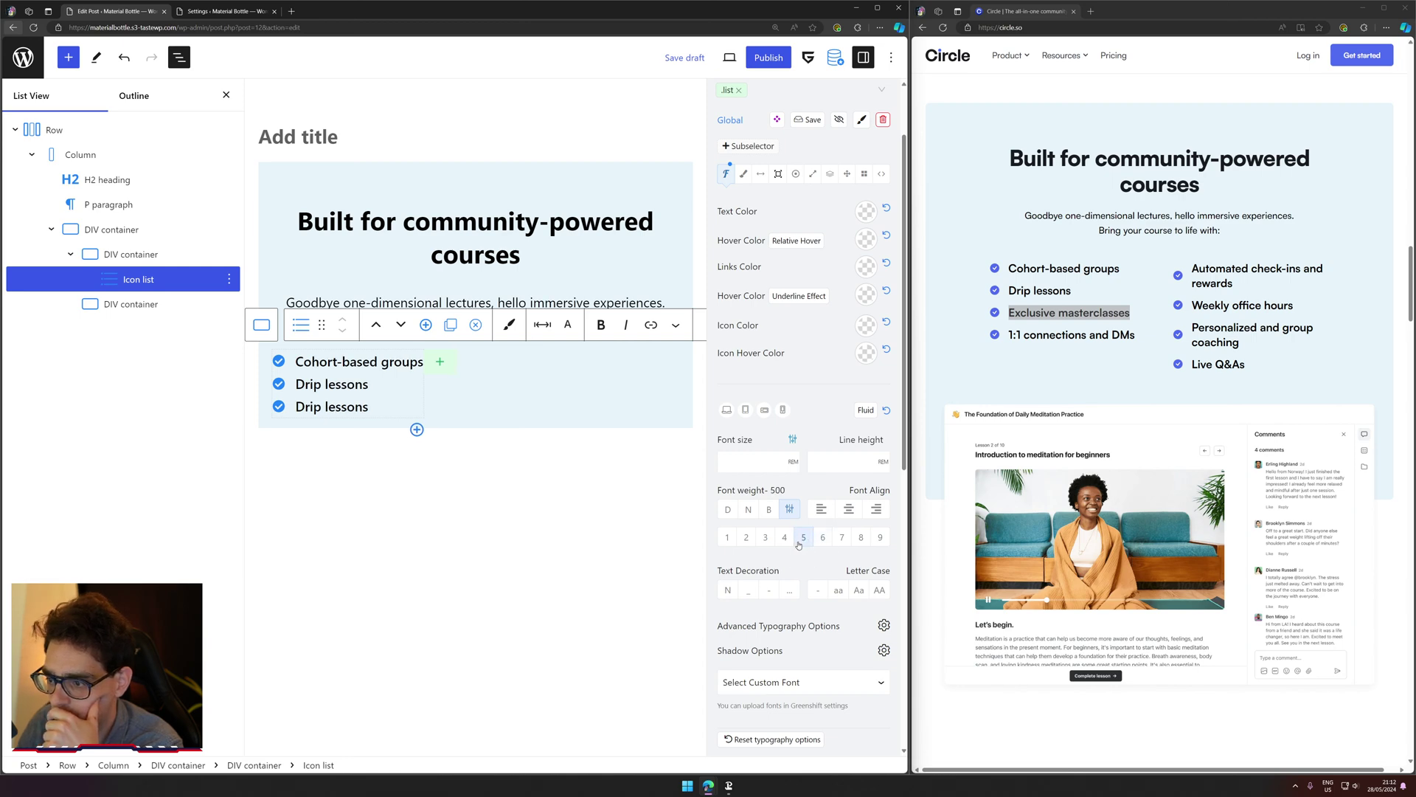
pyautogui.scroll(1, 797, 295)
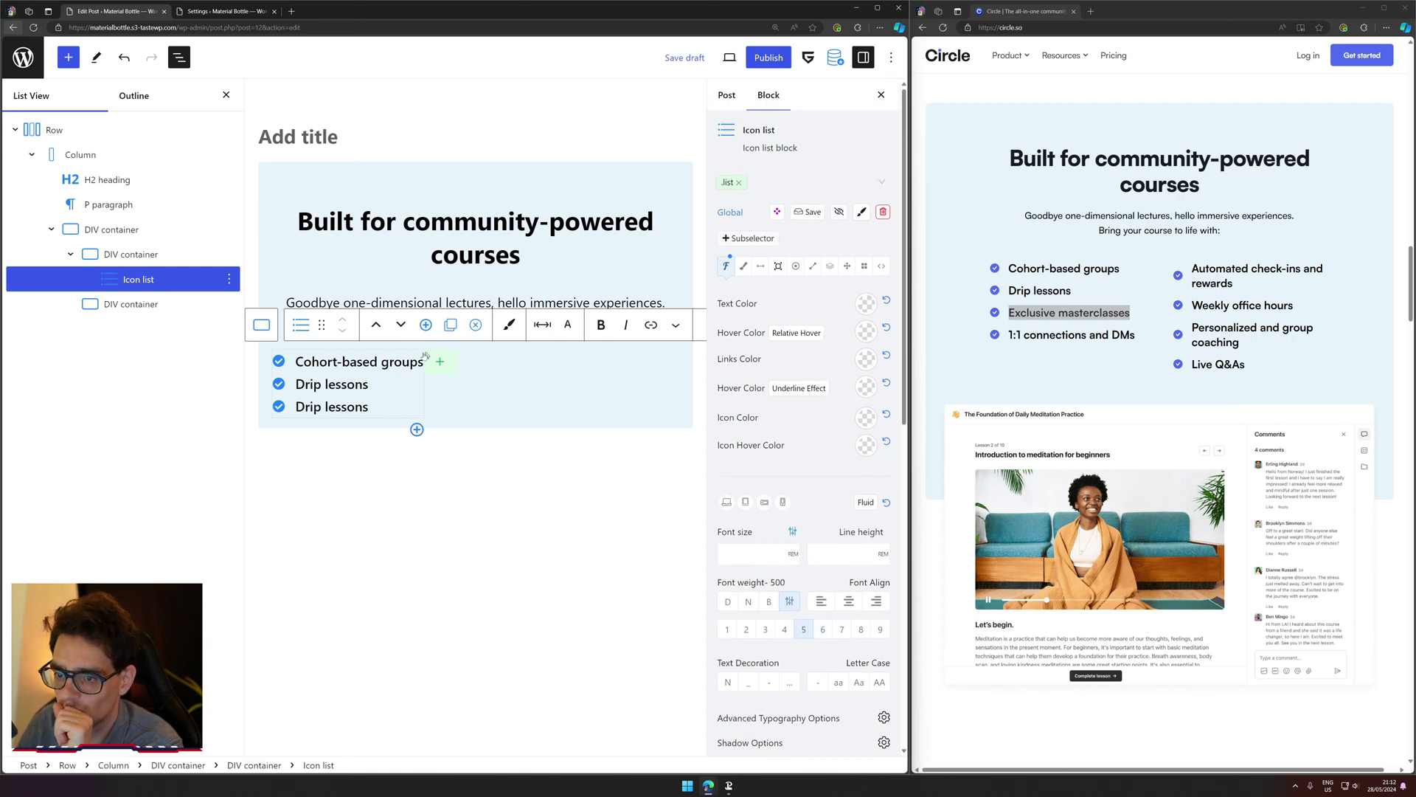
# Step: Replace the third list item's text with "Exclusive masterclasses" copied from the Circle page
pyautogui.click(261, 324)
pyautogui.hotkey('alt', 'Tab')
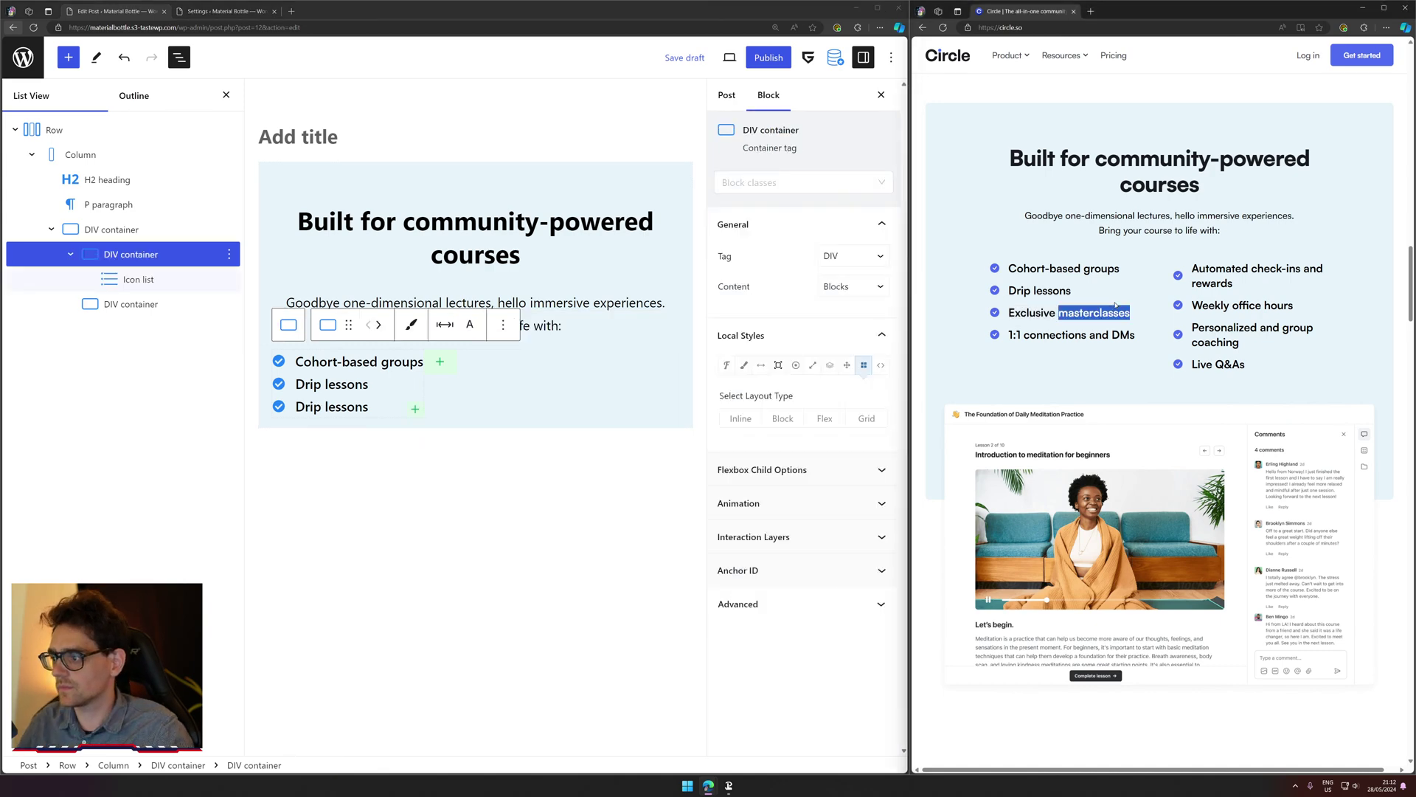
pyautogui.moveTo(287, 412); pyautogui.dragTo(368, 411)
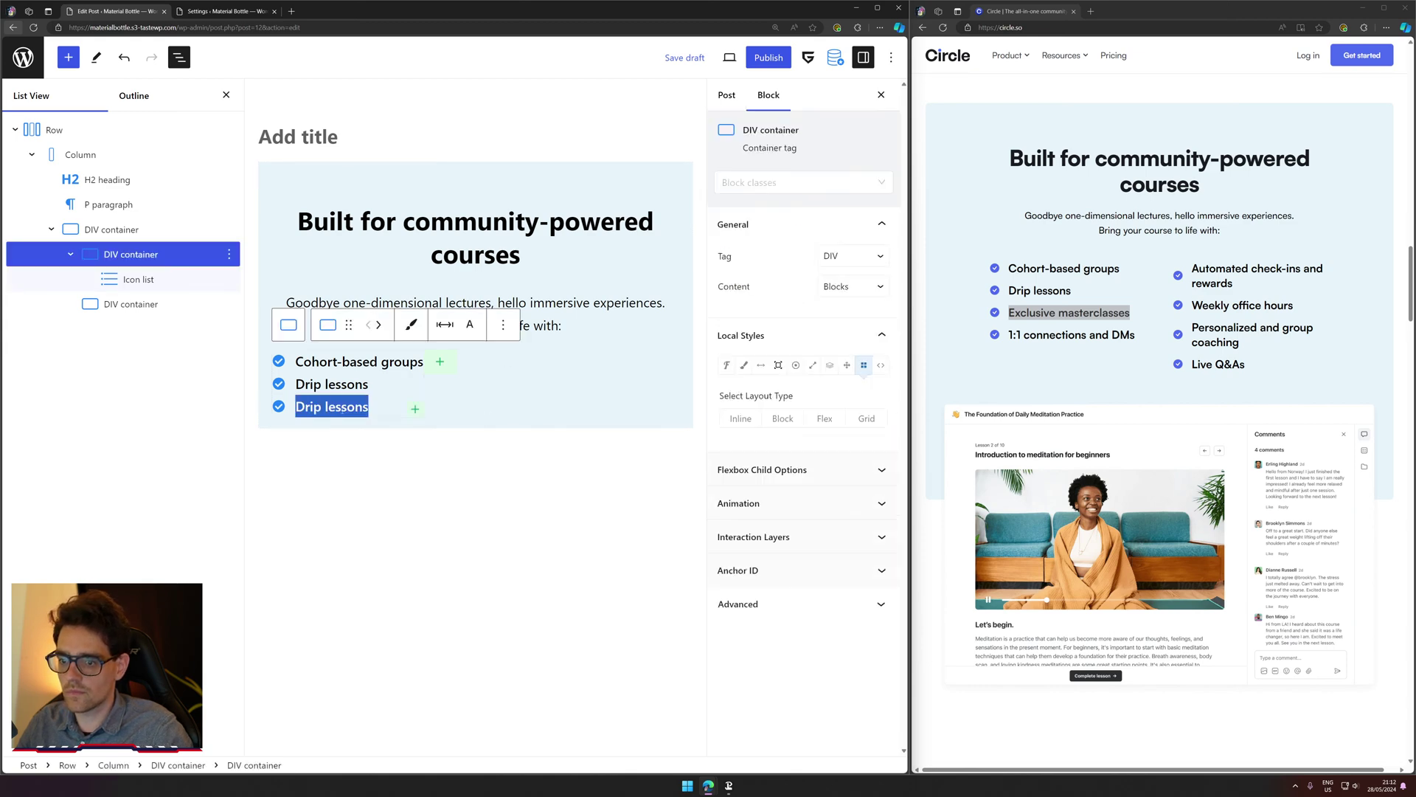
pyautogui.tripleClick(1099, 310)
pyautogui.hotkey('ctrl', 'c')
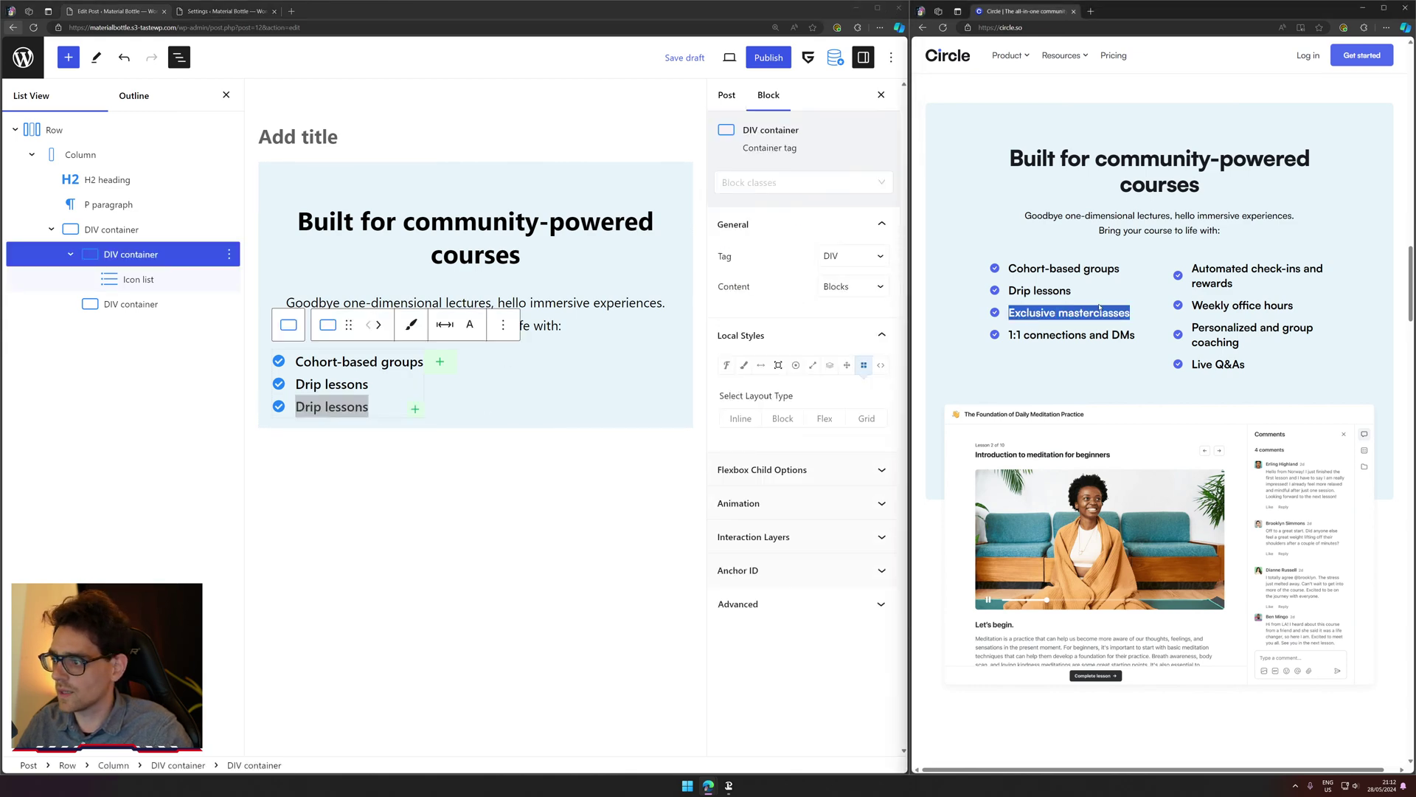
pyautogui.tripleClick(369, 407)
pyautogui.tripleClick(368, 407)
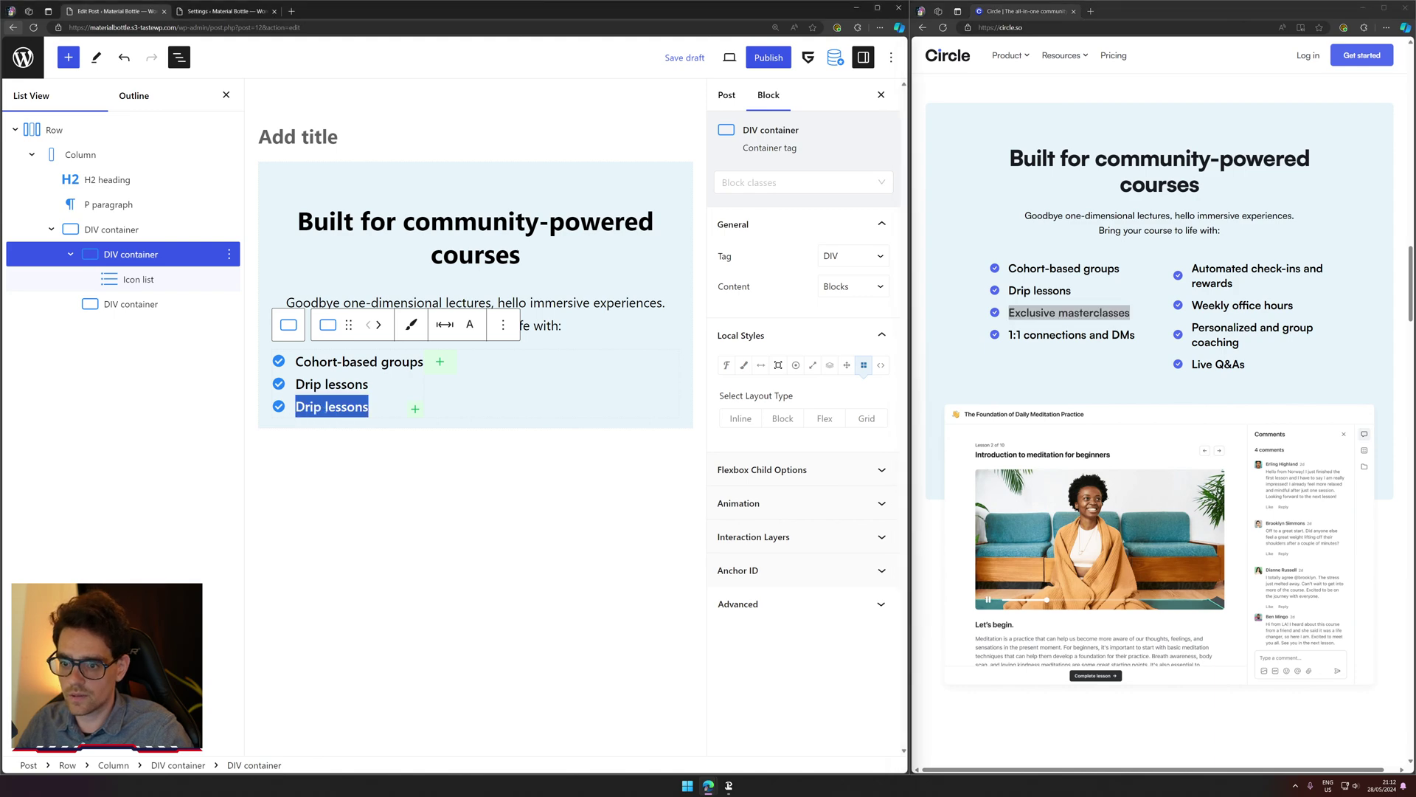
pyautogui.hotkey('ctrl', 'v')
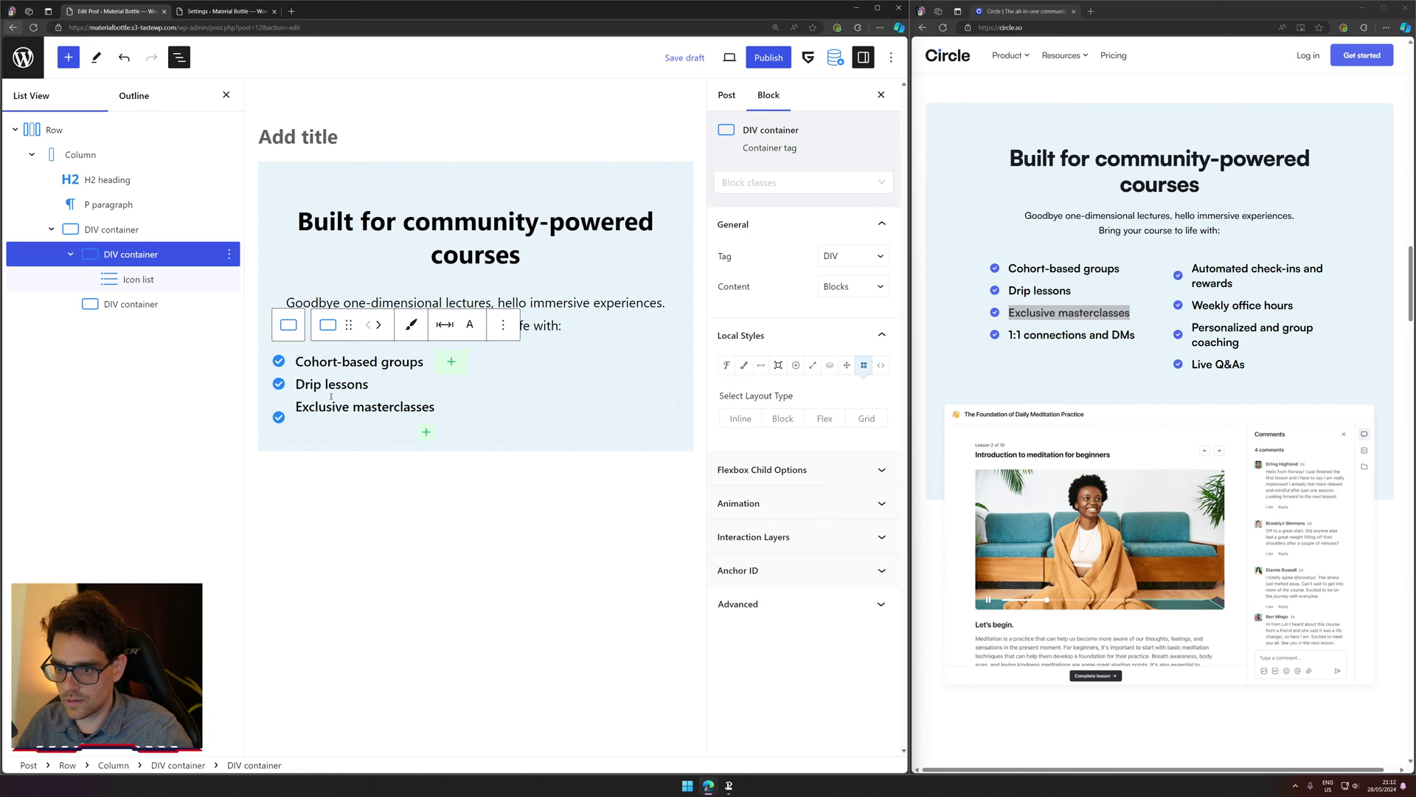
pyautogui.moveTo(331, 396); pyautogui.dragTo(336, 386)
pyautogui.click(368, 332)
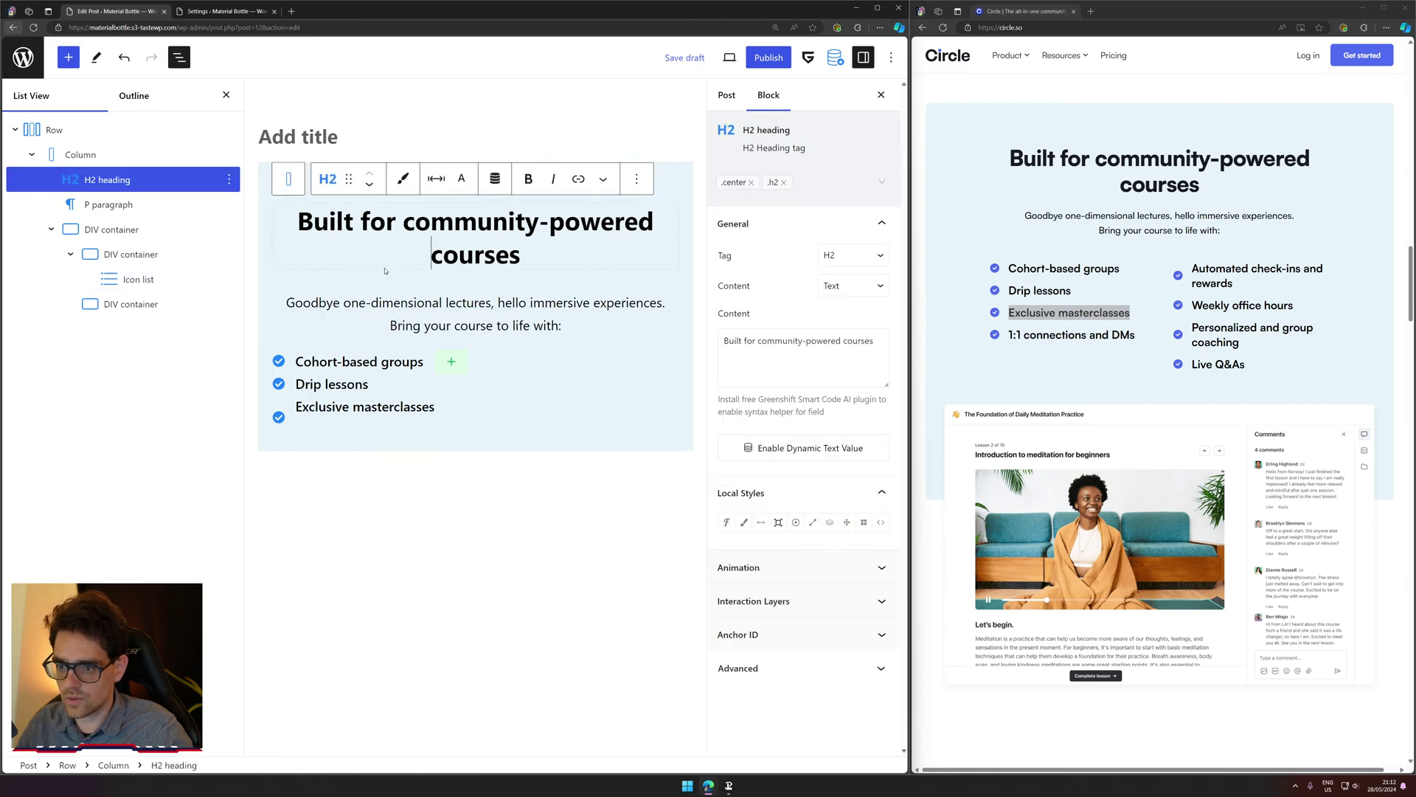
pyautogui.click(367, 341)
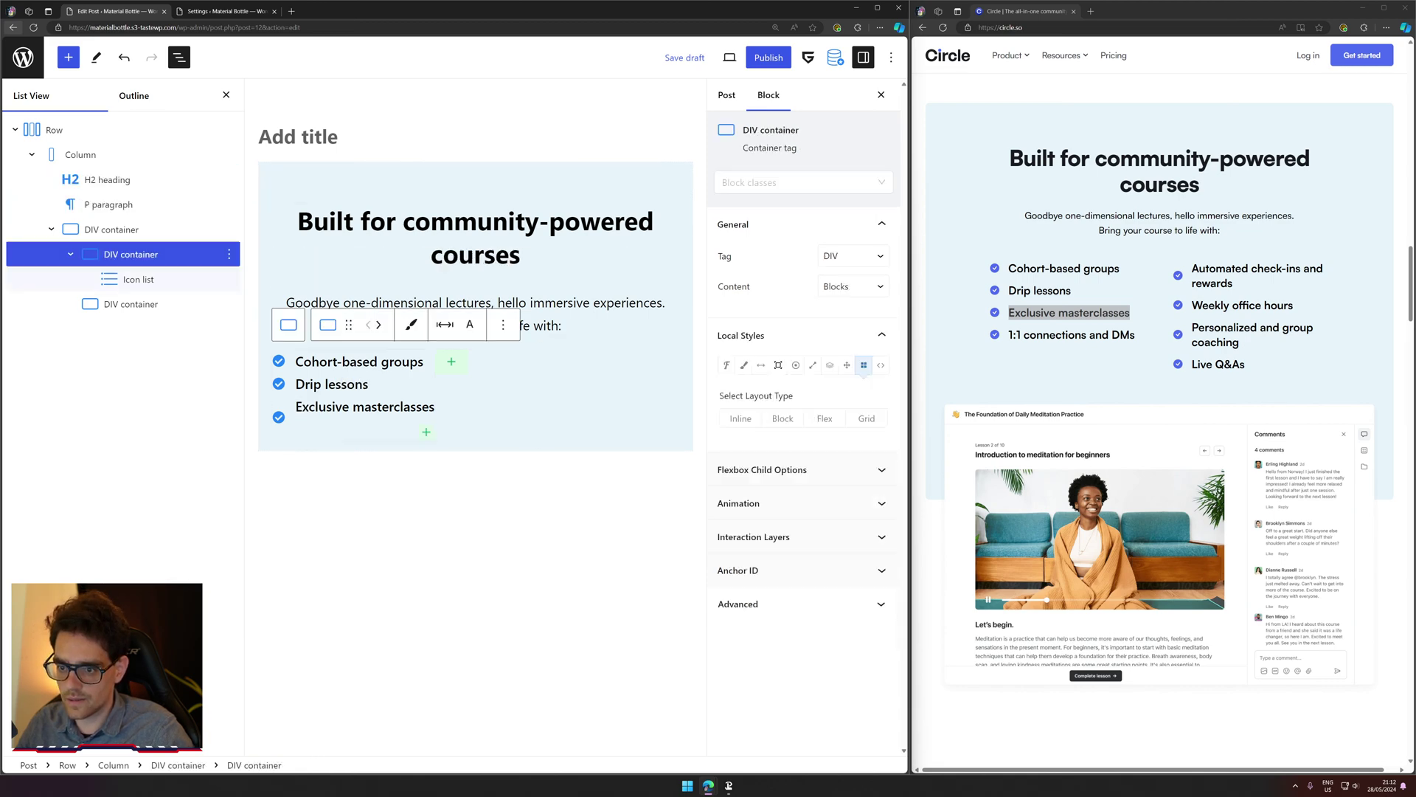
pyautogui.tripleClick(341, 407)
pyautogui.press('Right')
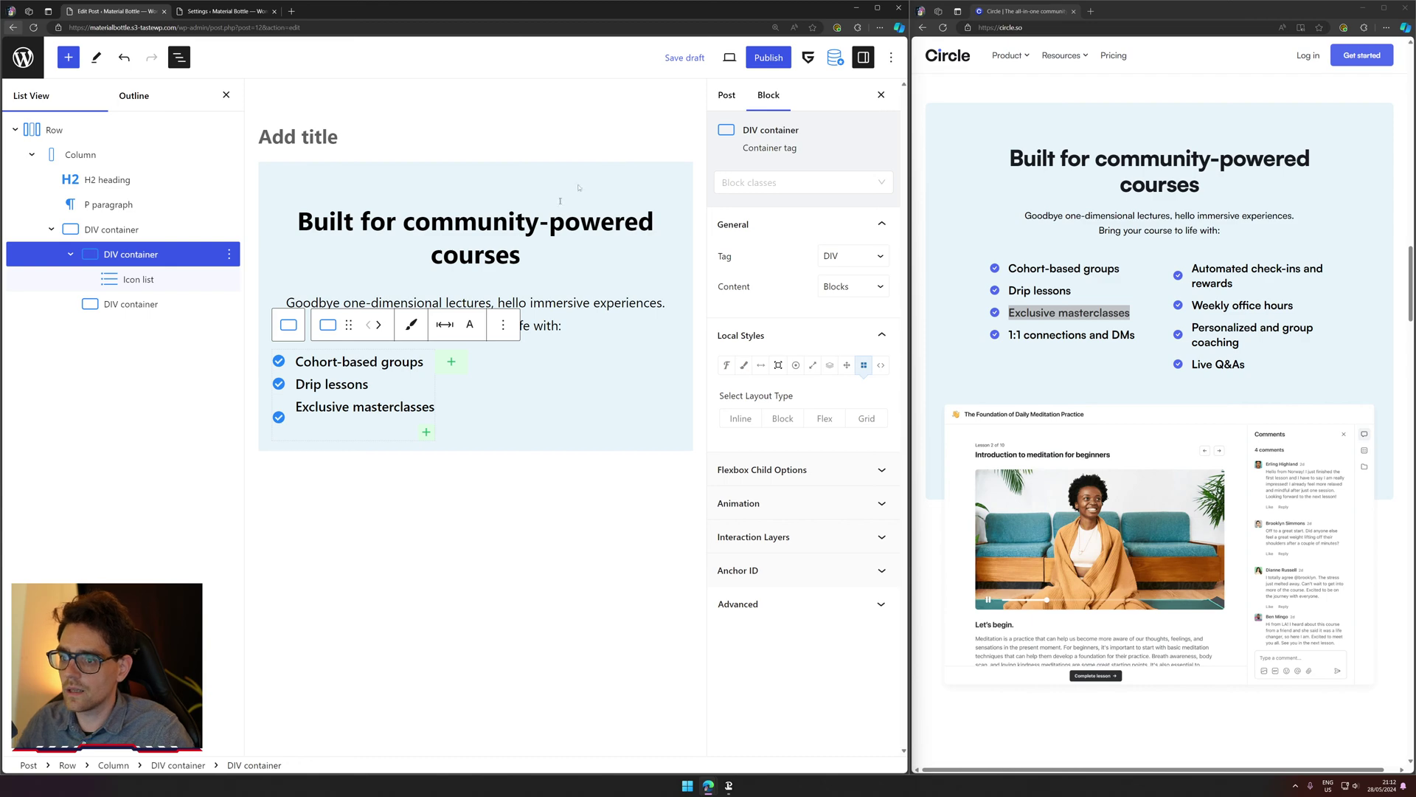
# Step: Save the draft, reload the editor and select the section's Column block
pyautogui.click(673, 59)
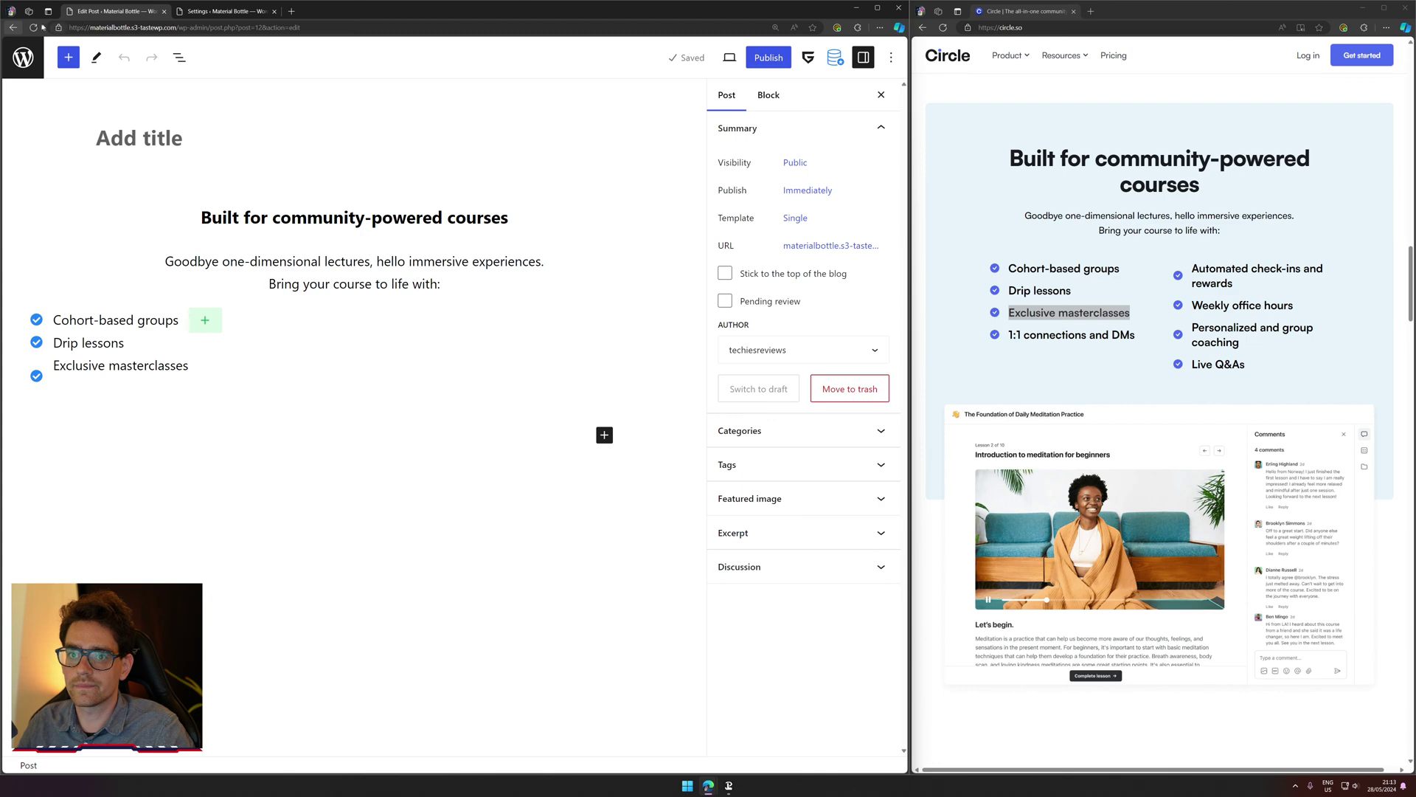
pyautogui.press('F5')
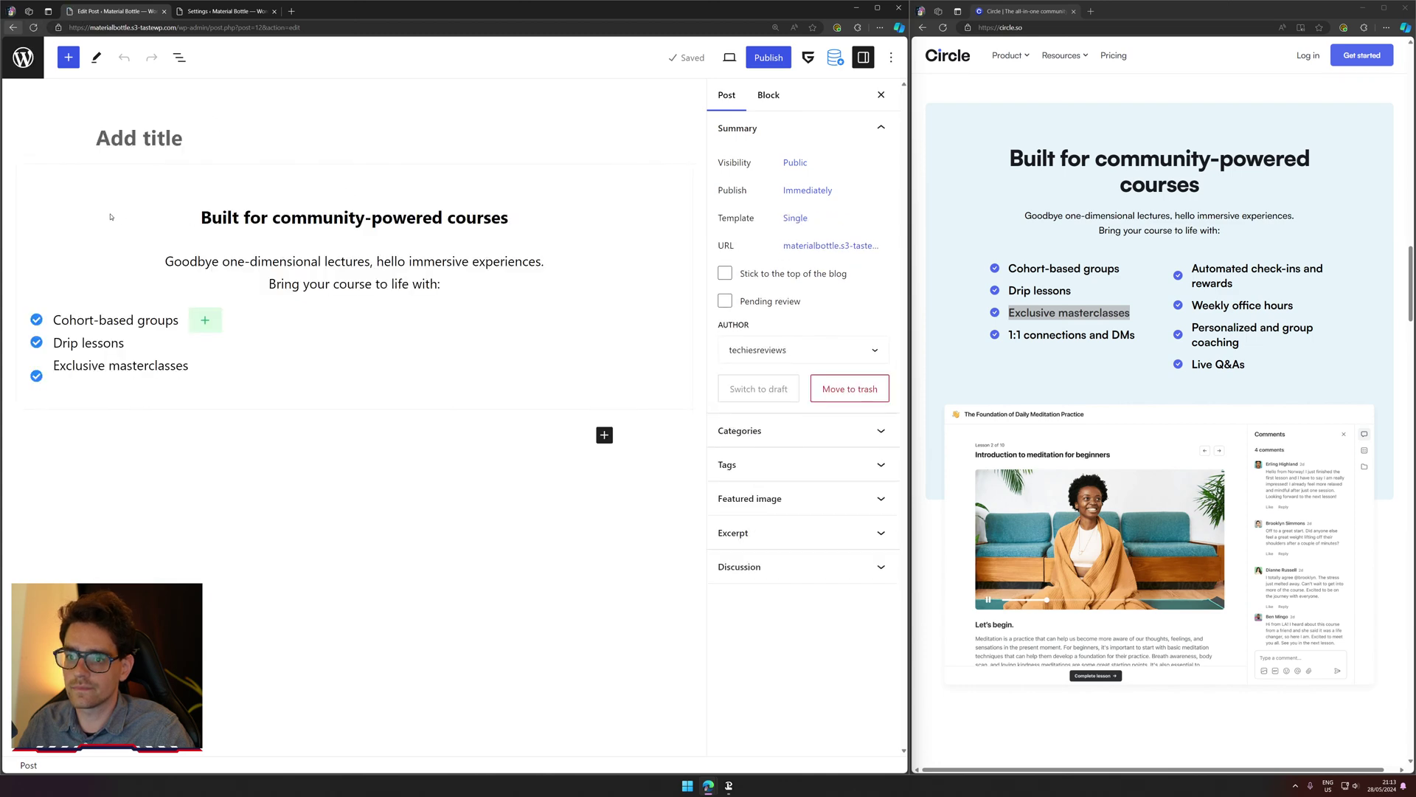
pyautogui.click(110, 218)
pyautogui.click(49, 186)
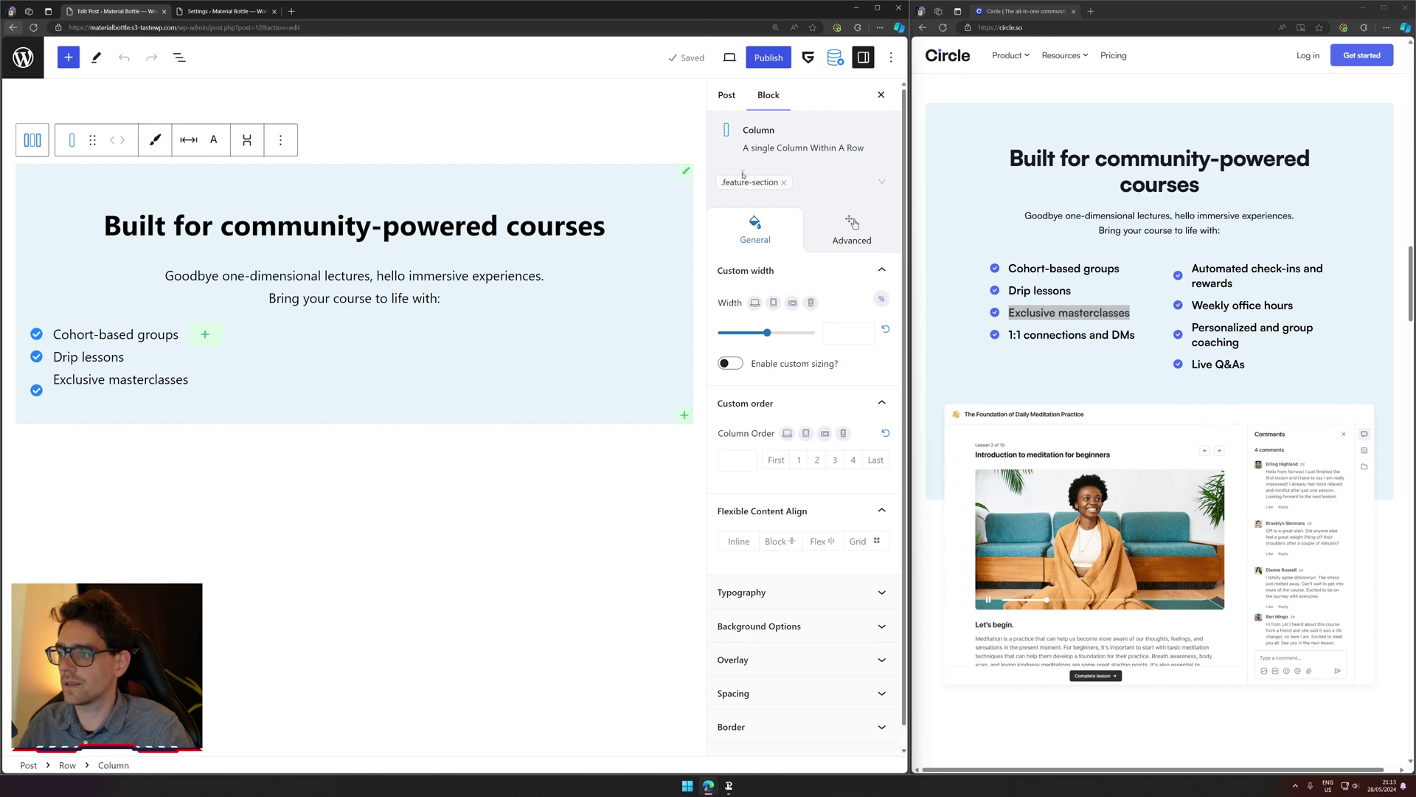
# Step: Create a new global class named w80 on the inner DIV container that holds the icon list
pyautogui.click(276, 355)
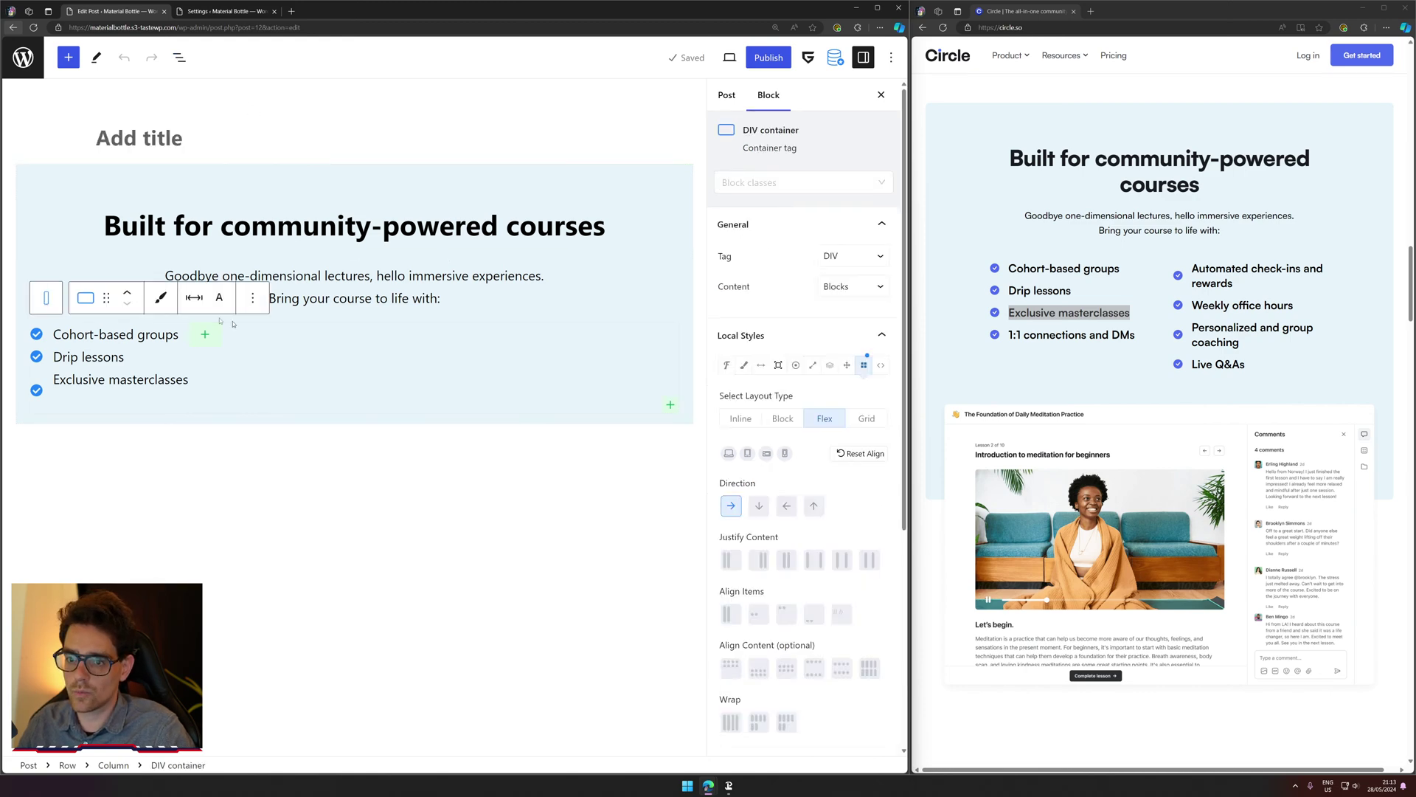
pyautogui.click(56, 277)
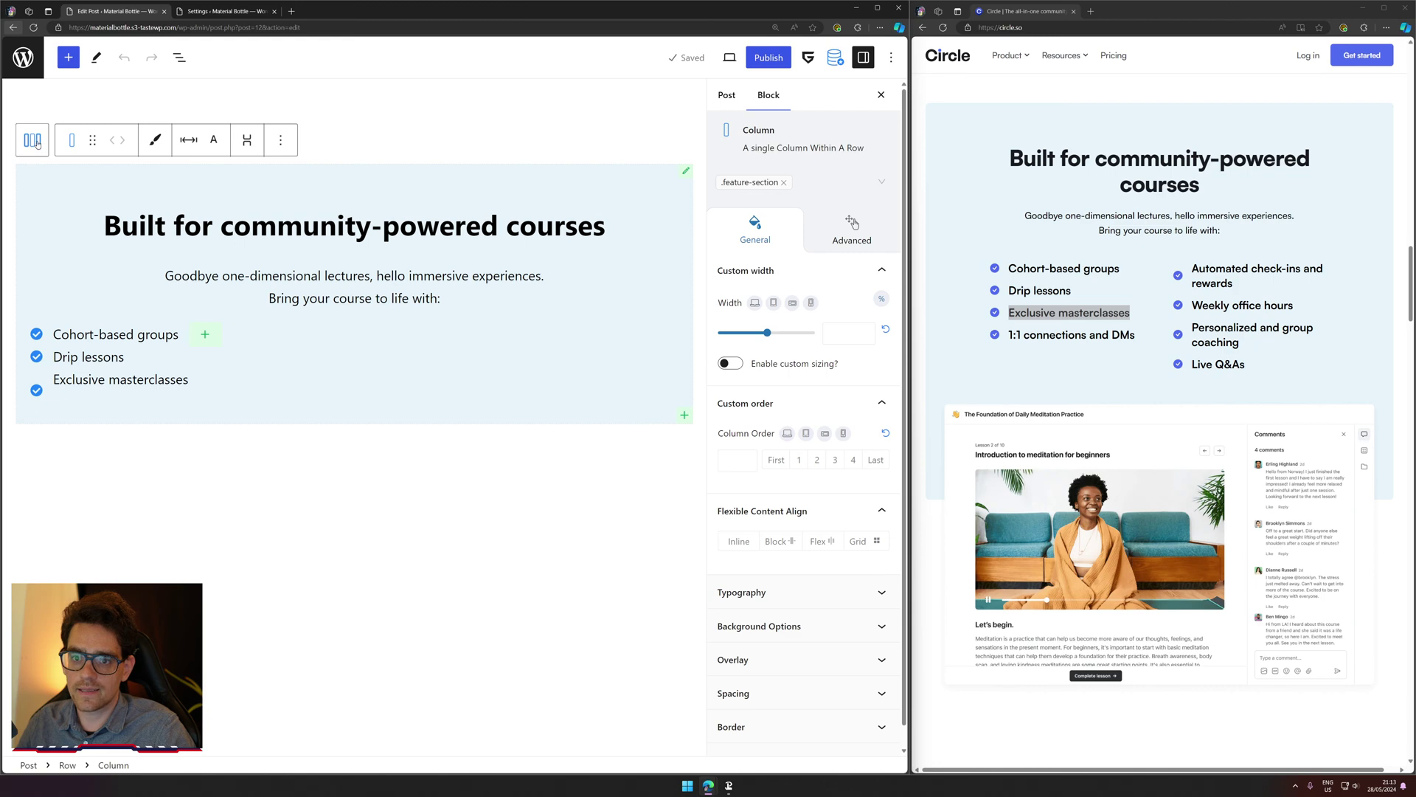
pyautogui.click(133, 301)
pyautogui.click(82, 301)
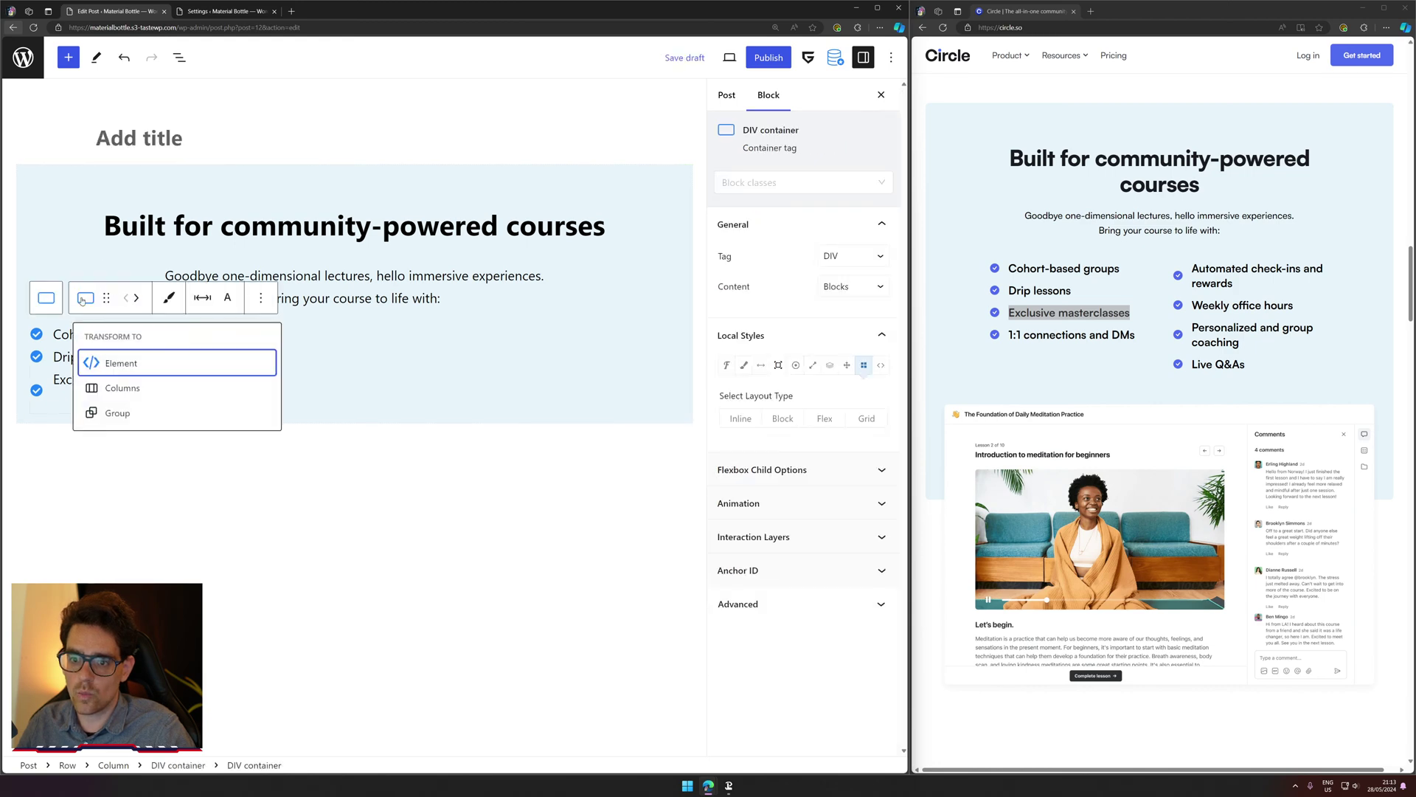
pyautogui.press('Escape')
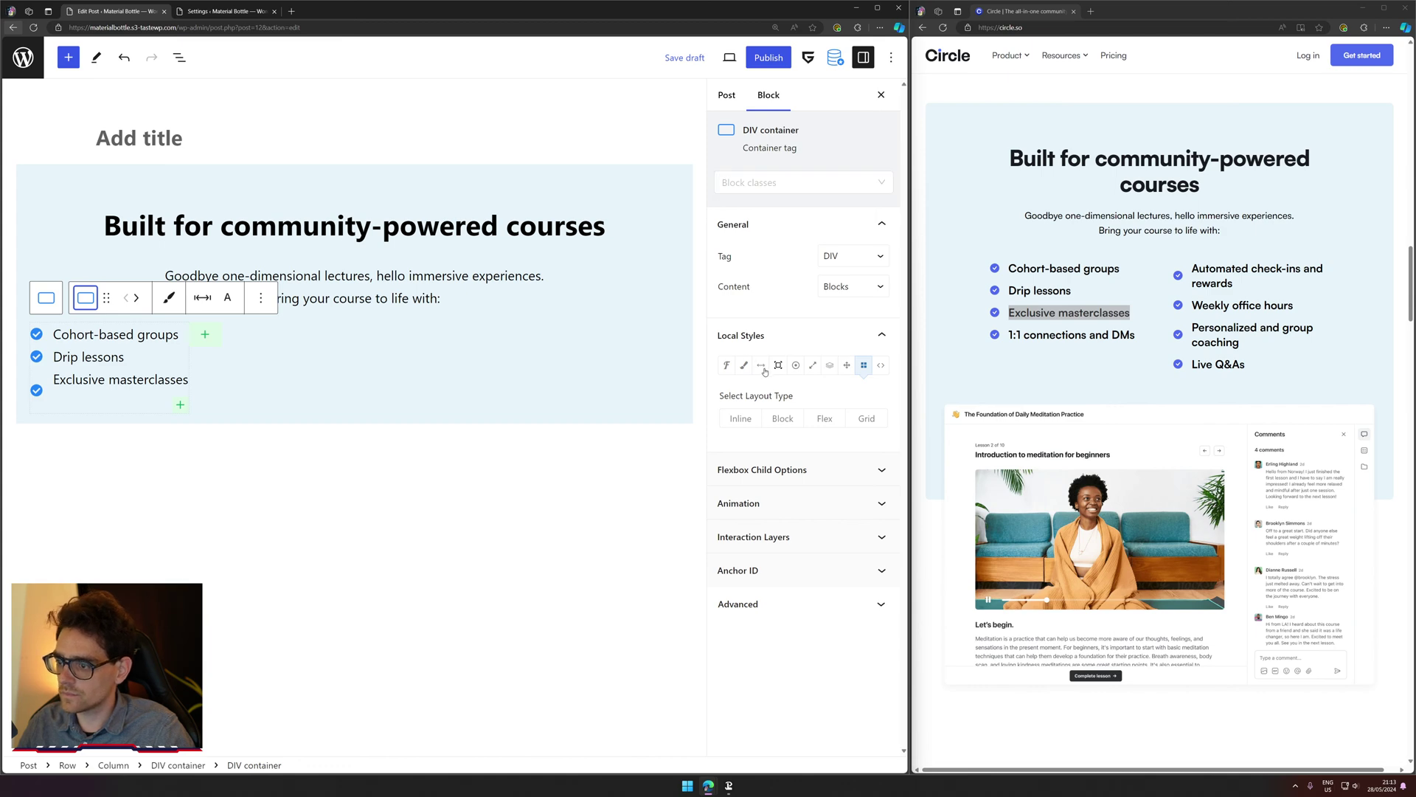
pyautogui.click(750, 183)
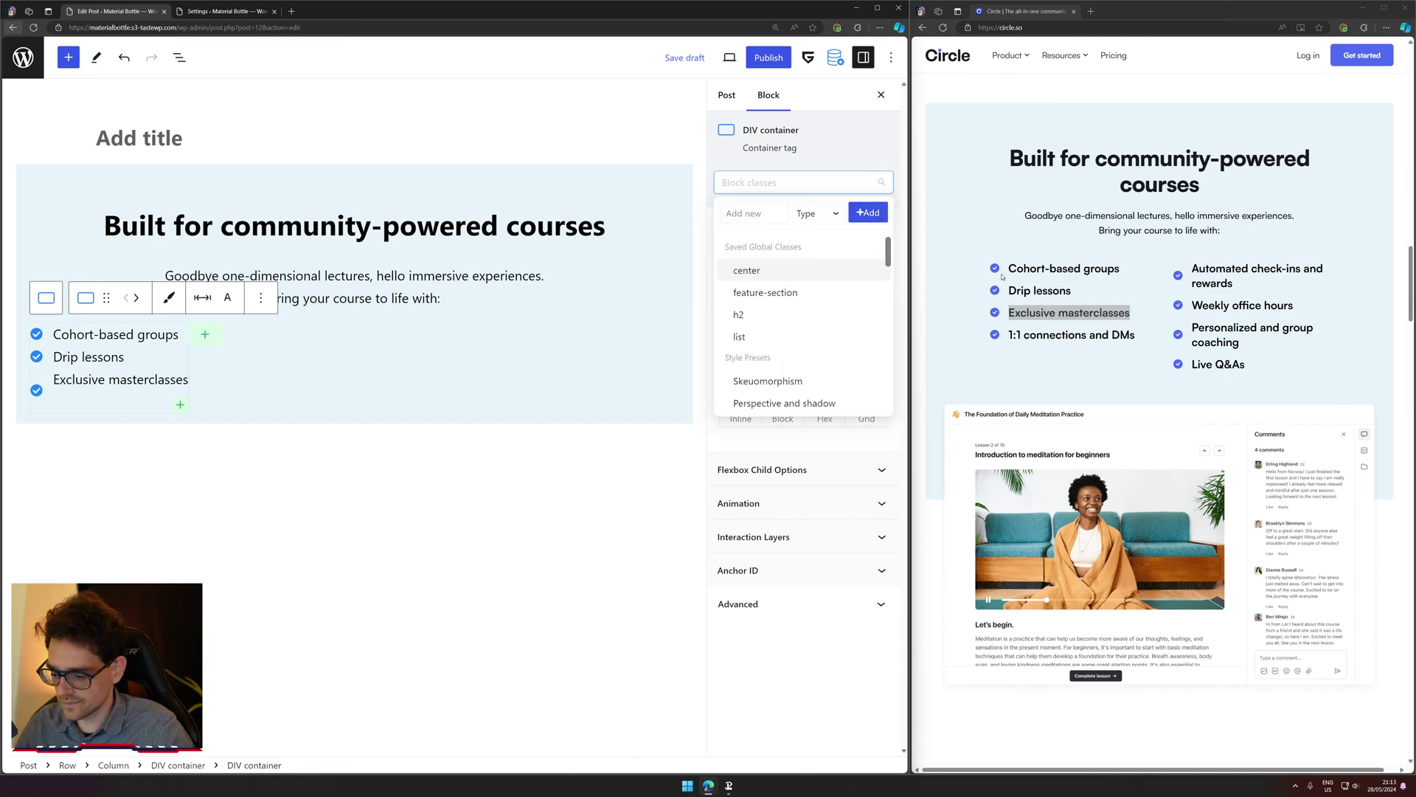
pyautogui.write('w80')
pyautogui.hotkey('ctrl', 'a')
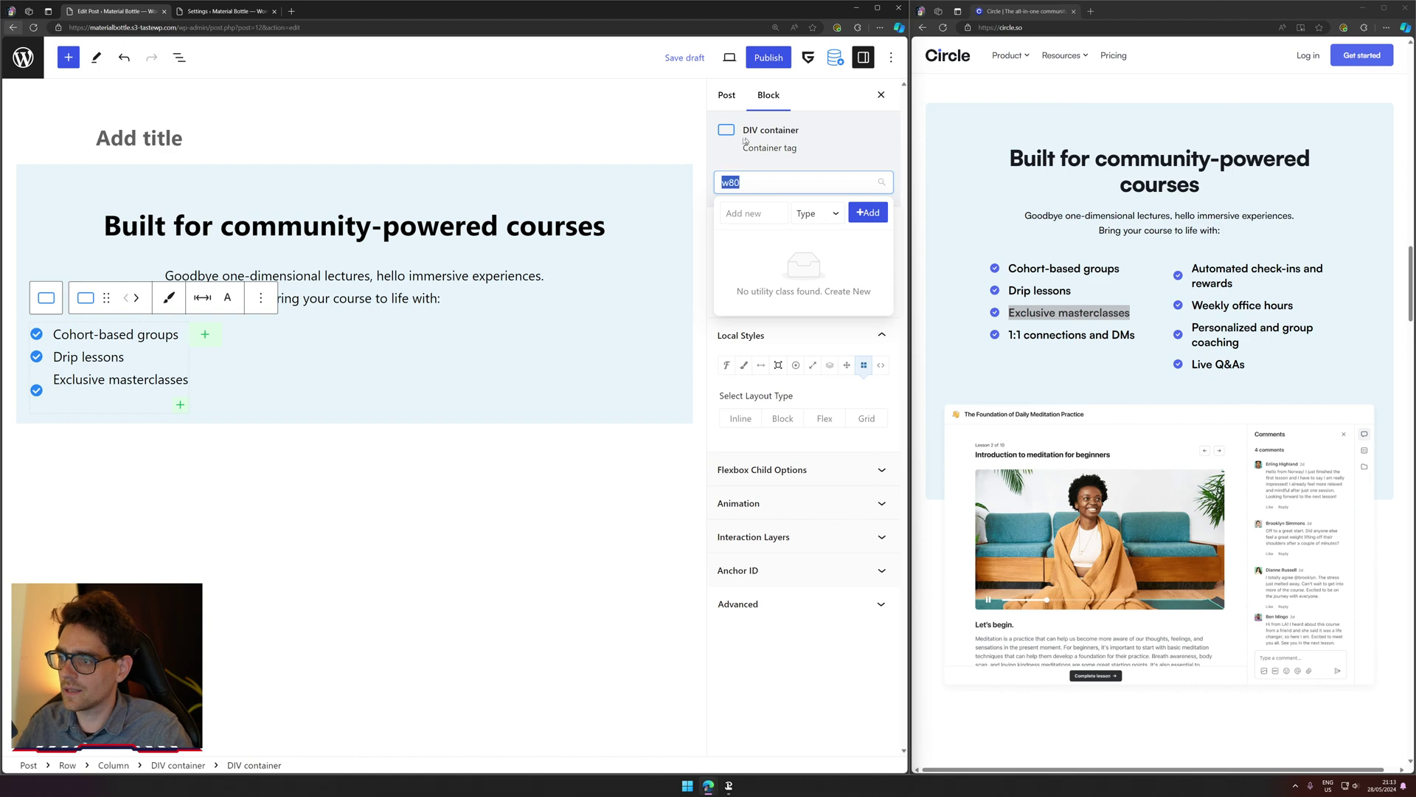
pyautogui.hotkey('ctrl', 'x')
pyautogui.click(753, 213)
pyautogui.hotkey('ctrl', 'v')
pyautogui.click(816, 213)
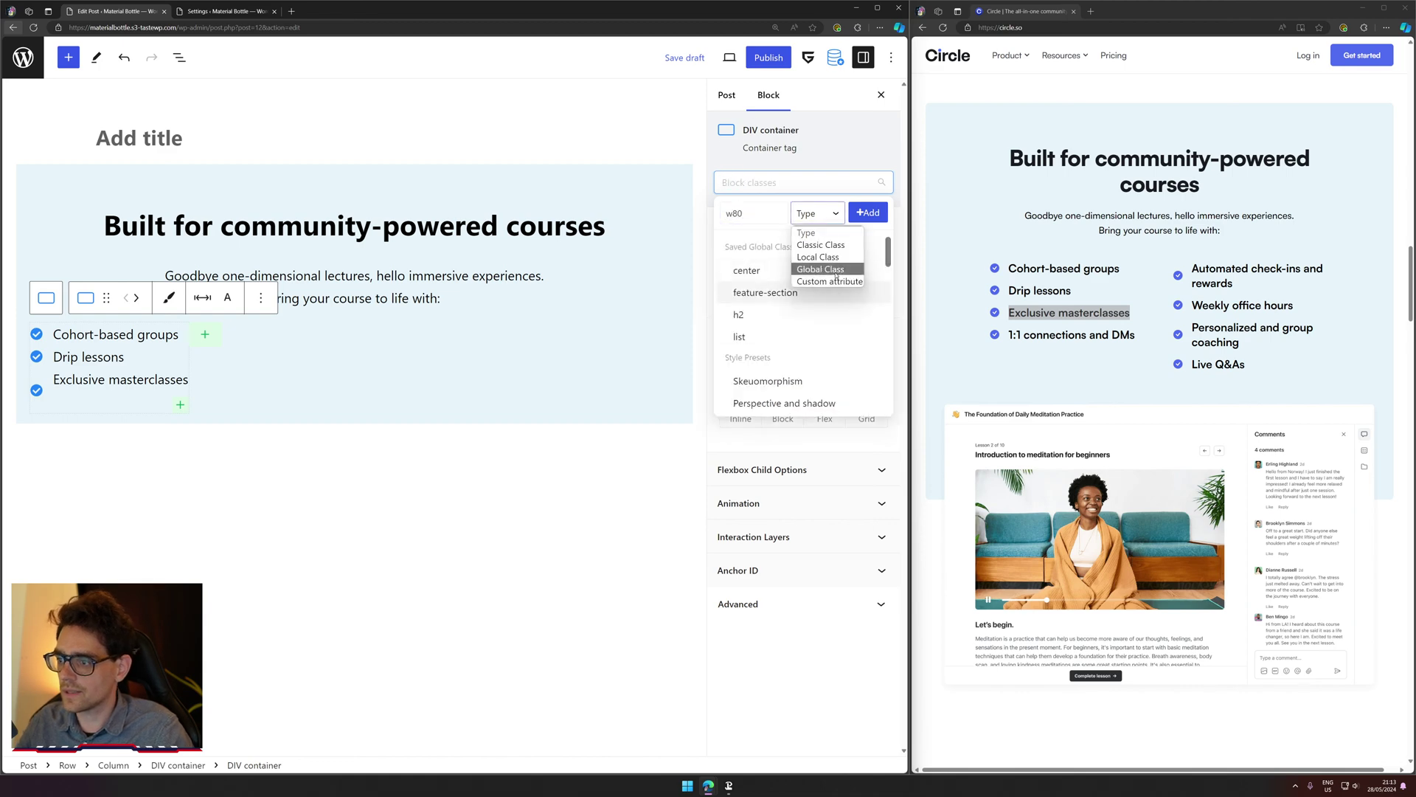
pyautogui.click(836, 270)
pyautogui.click(868, 213)
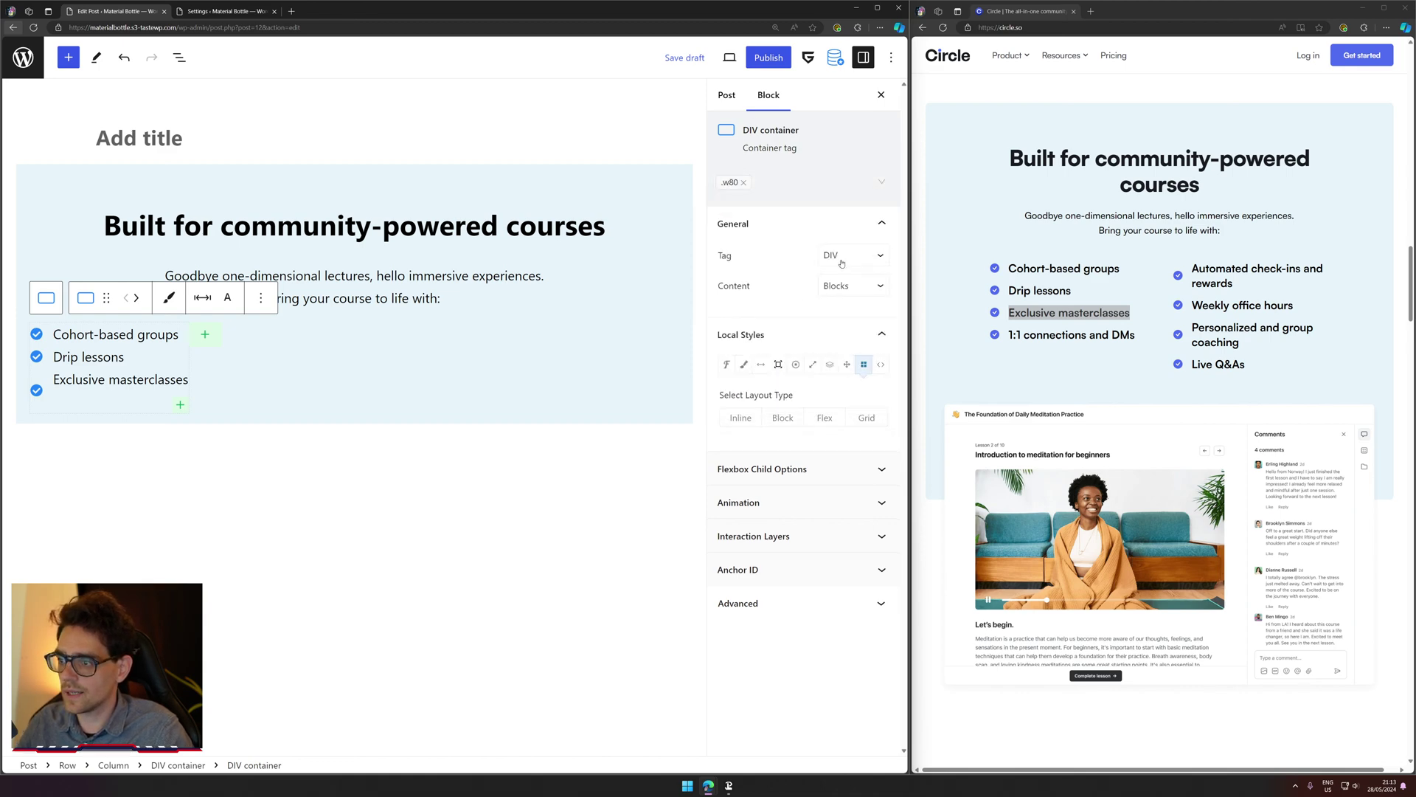
# Step: Give the w80 class a maximum width of 80 ch and automatic side margins
pyautogui.click(760, 183)
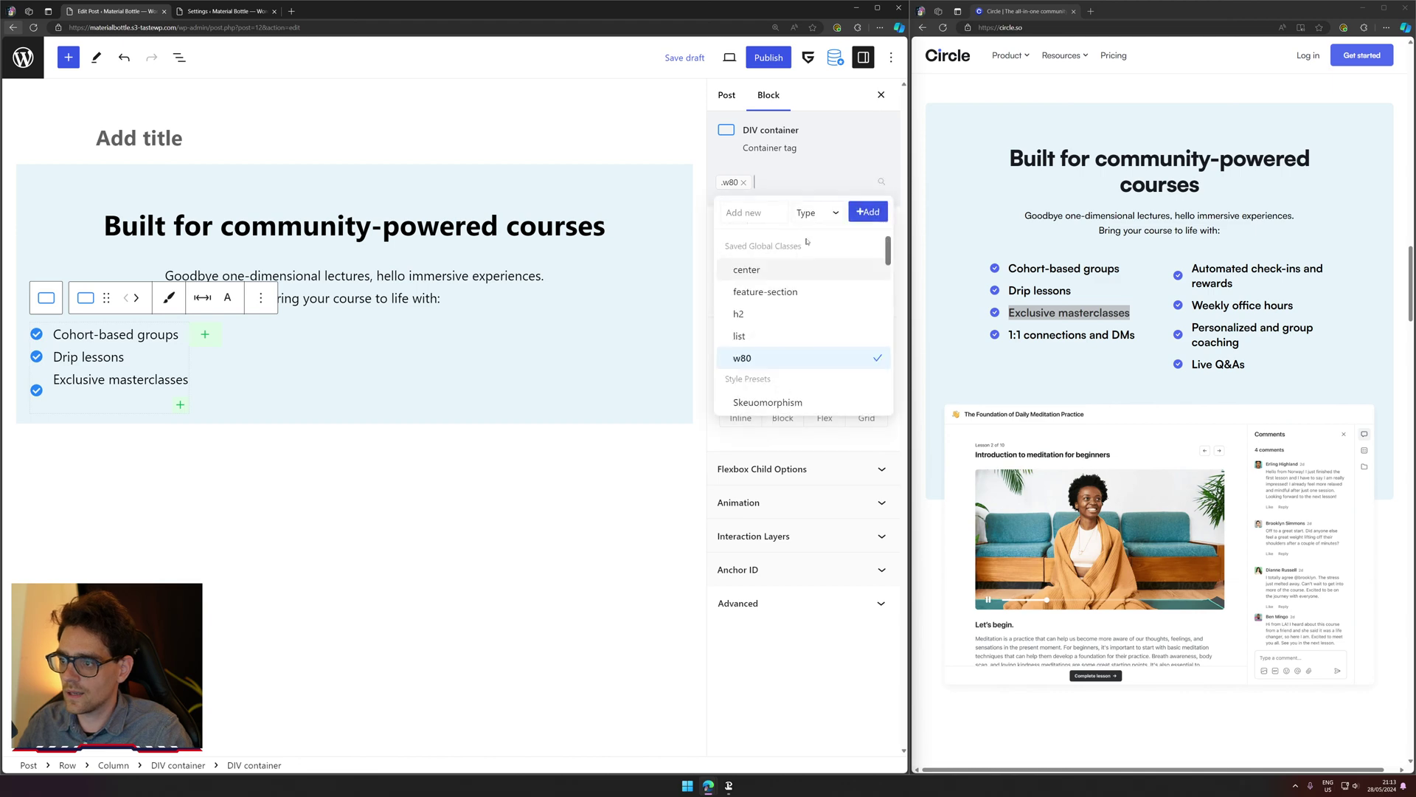
pyautogui.click(729, 182)
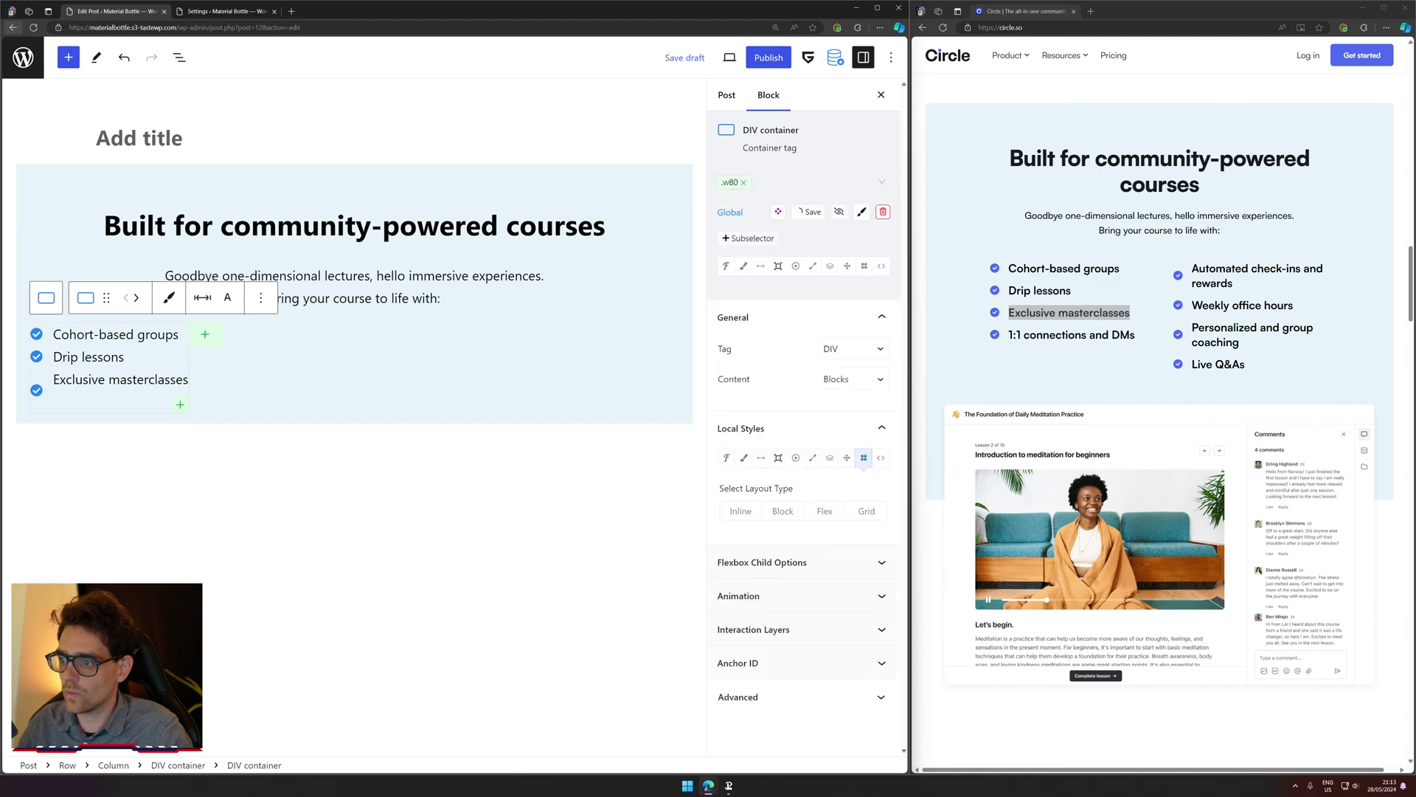
pyautogui.click(761, 267)
pyautogui.click(764, 268)
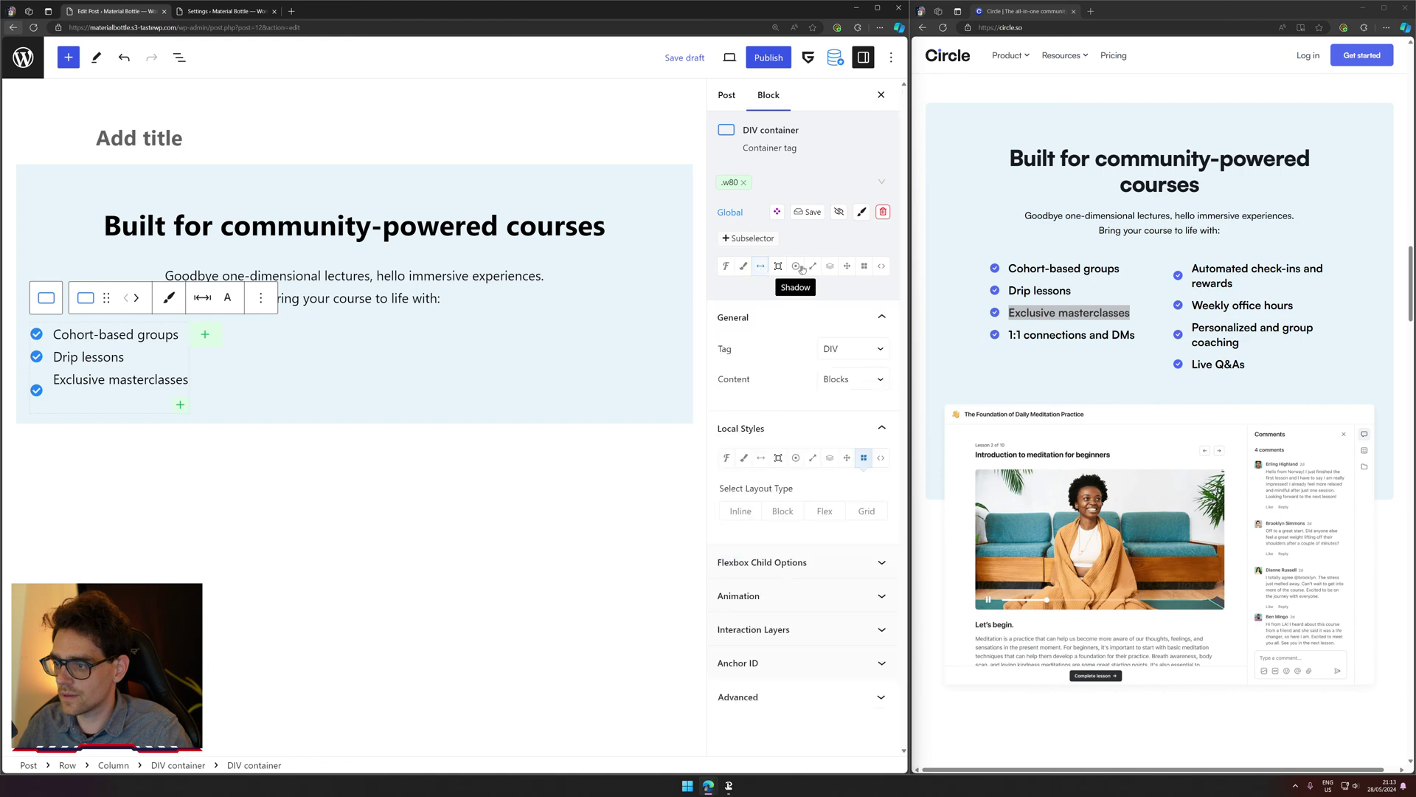
pyautogui.click(814, 267)
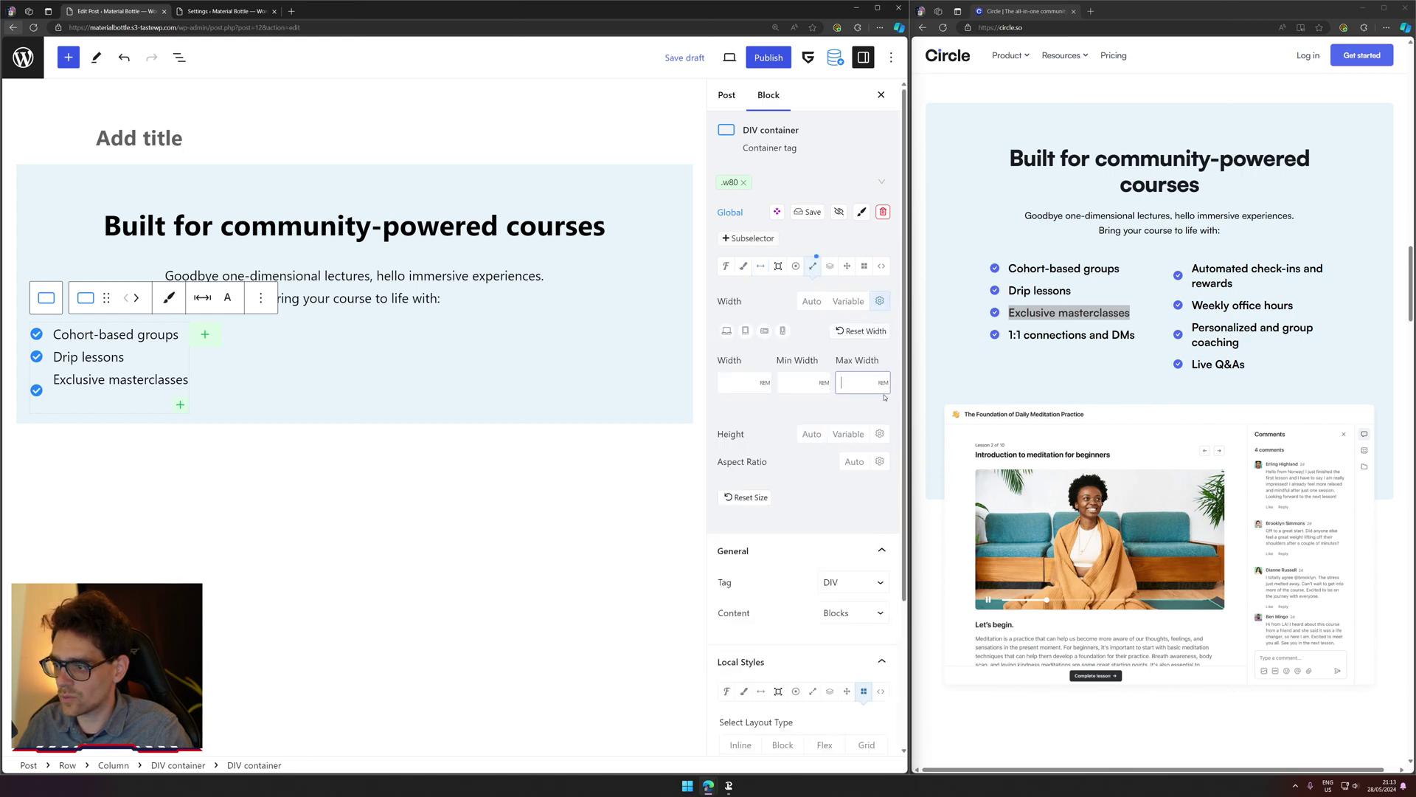
pyautogui.click(883, 382)
pyautogui.click(881, 453)
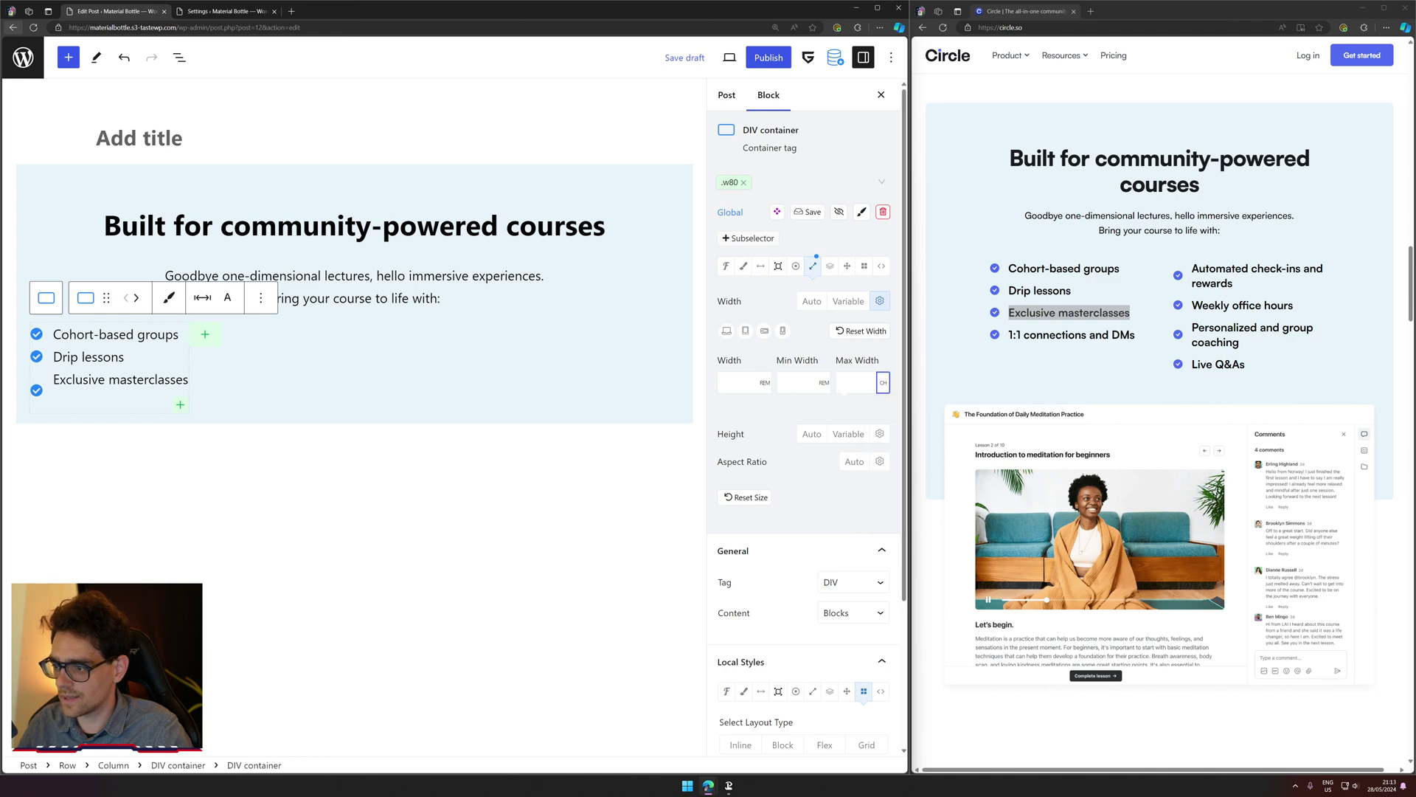
pyautogui.click(843, 389)
pyautogui.write('80')
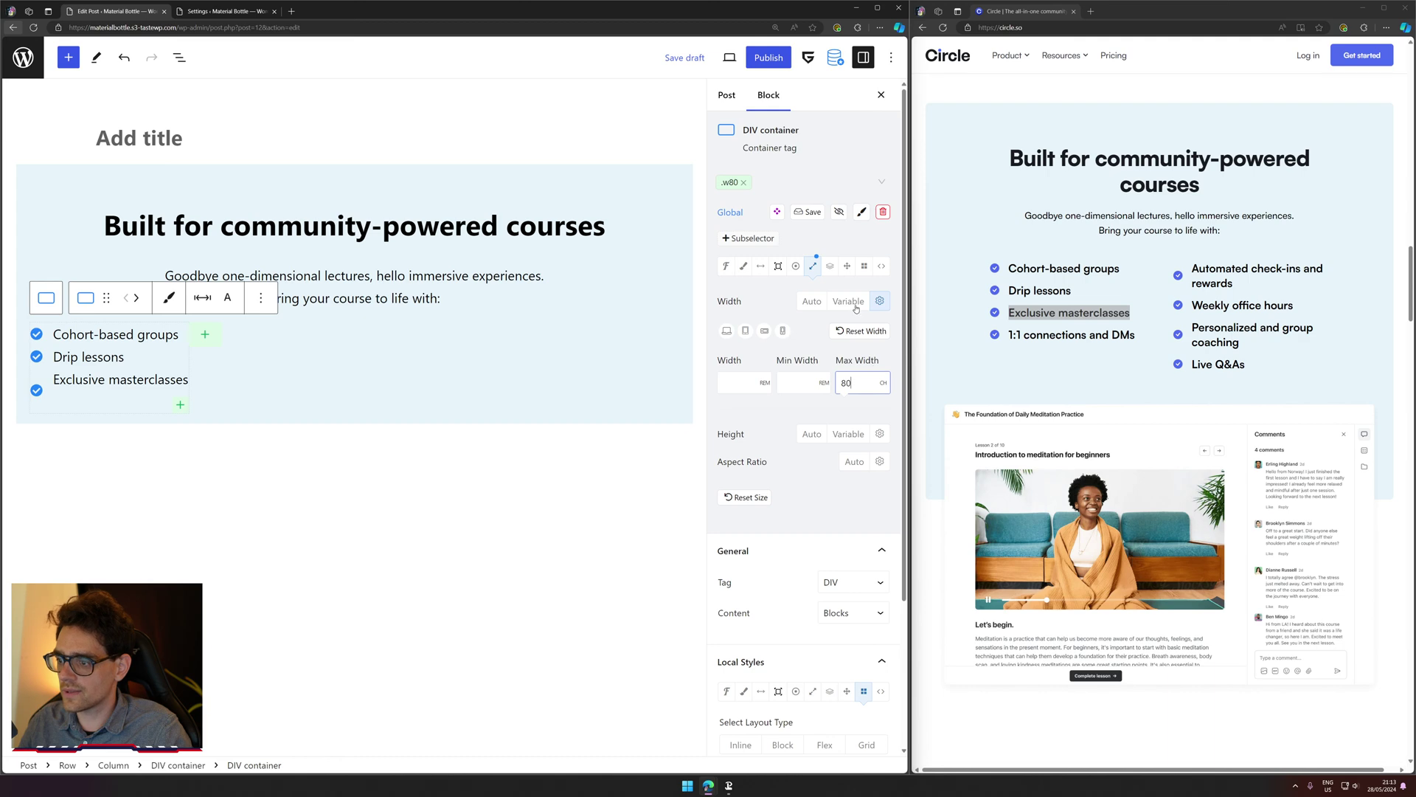
pyautogui.click(761, 266)
pyautogui.click(865, 318)
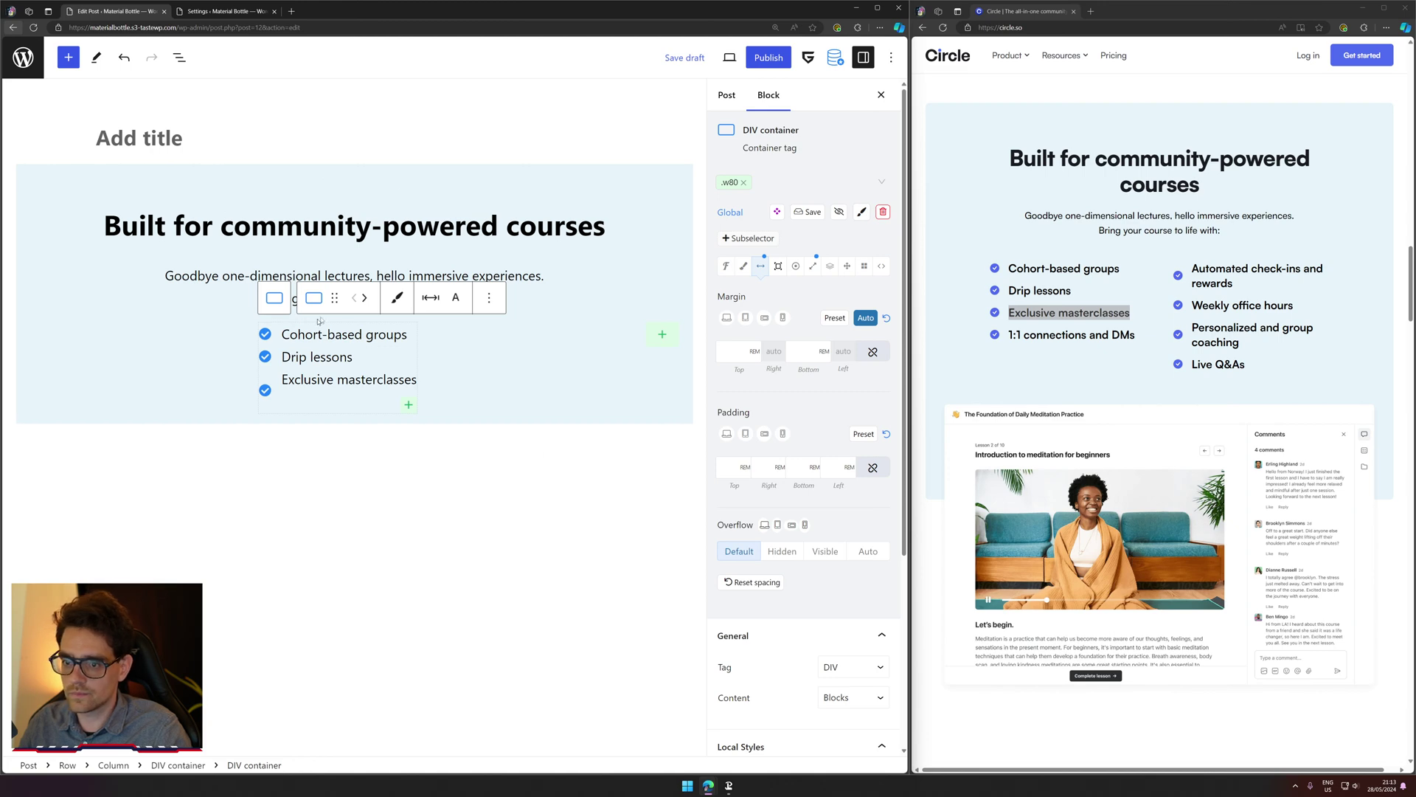
# Step: Remove the w80 class from the inner DIV container and apply it to the outer DIV container instead
pyautogui.click(179, 57)
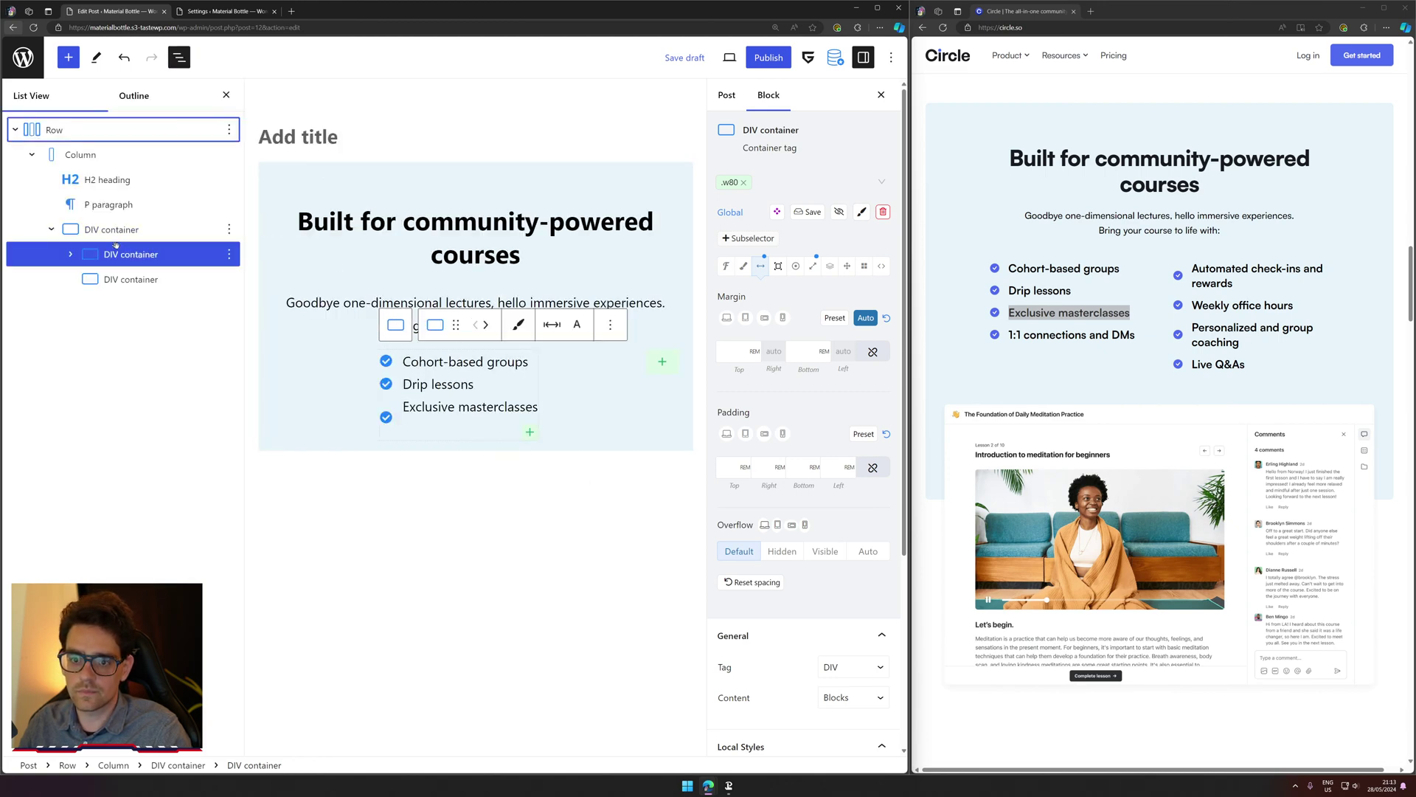
pyautogui.click(71, 254)
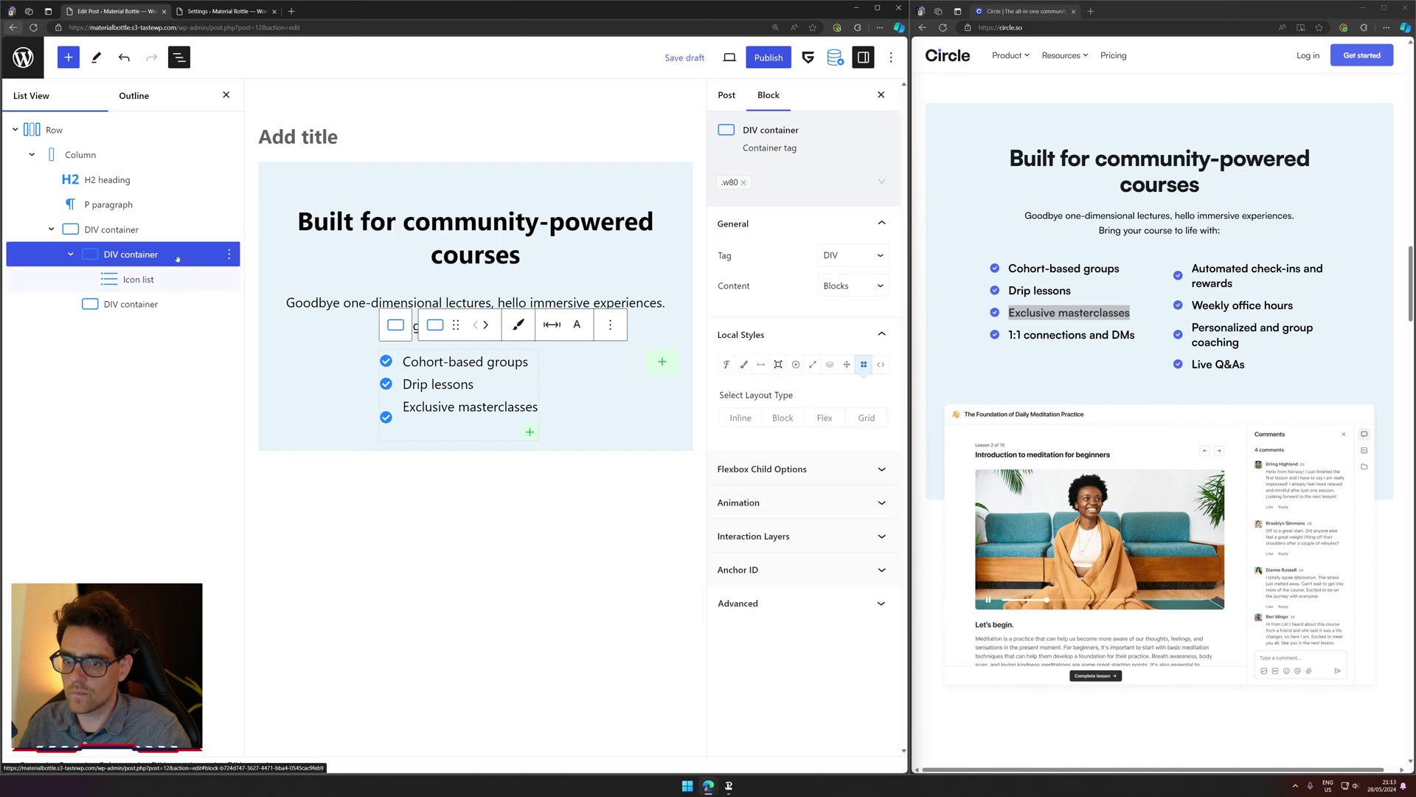
pyautogui.click(111, 230)
pyautogui.click(131, 254)
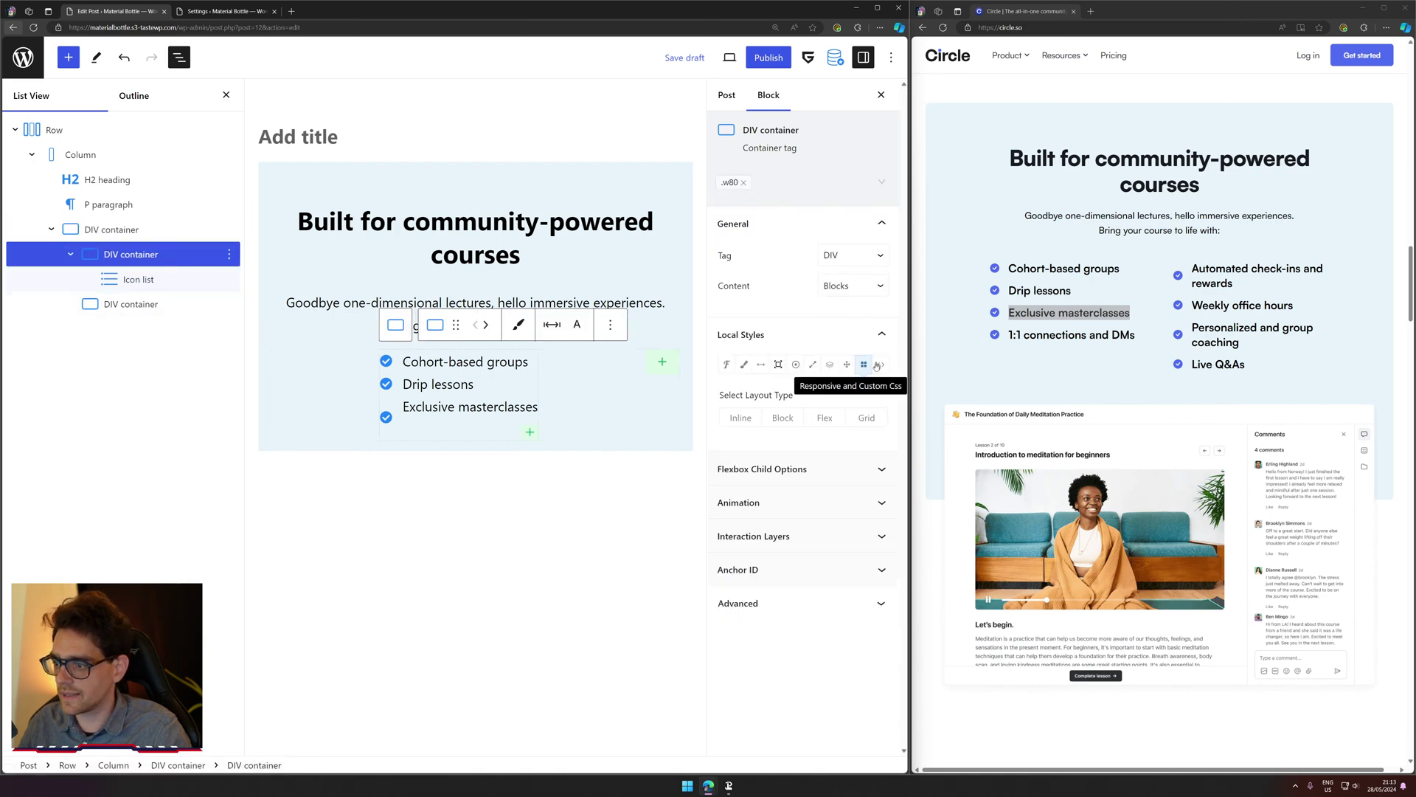
pyautogui.click(739, 183)
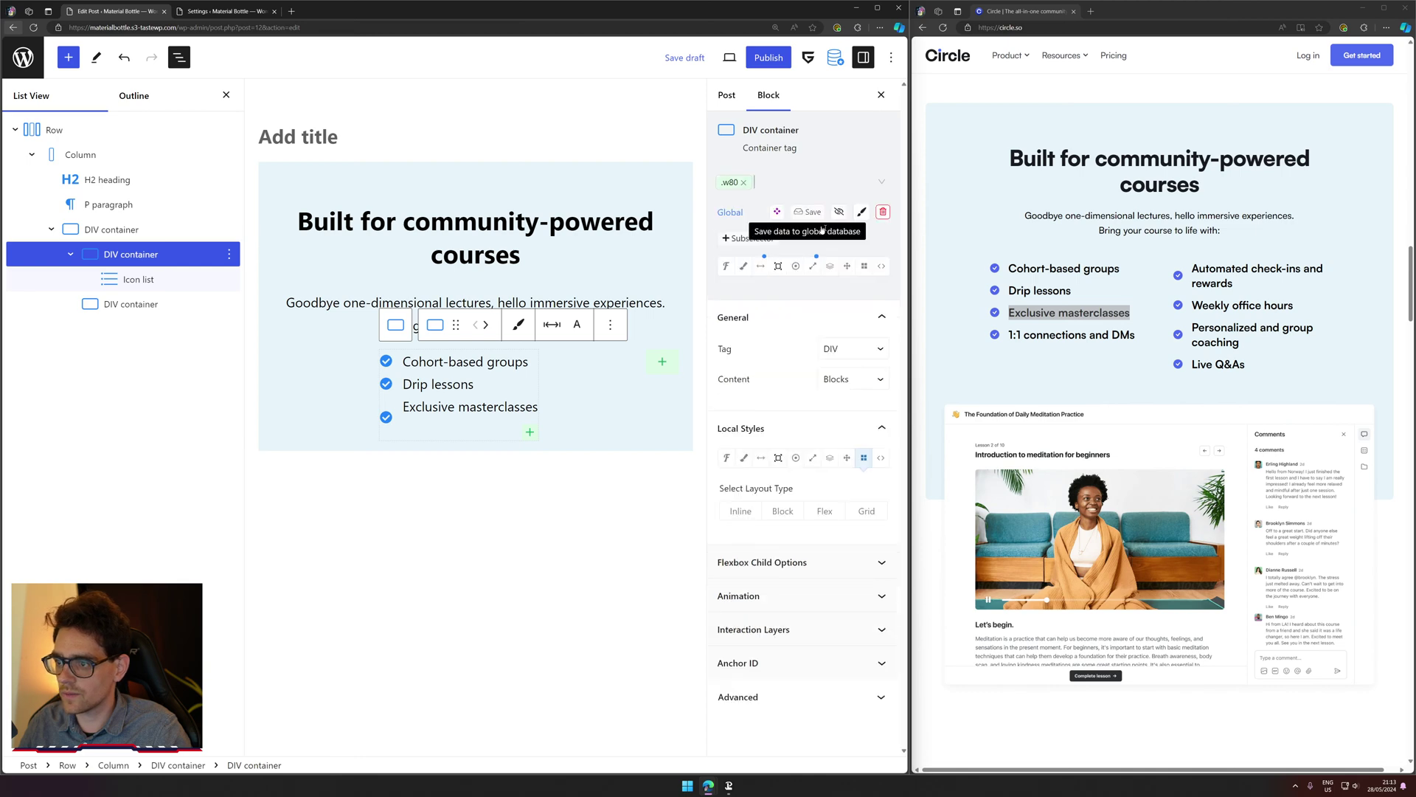
pyautogui.click(743, 182)
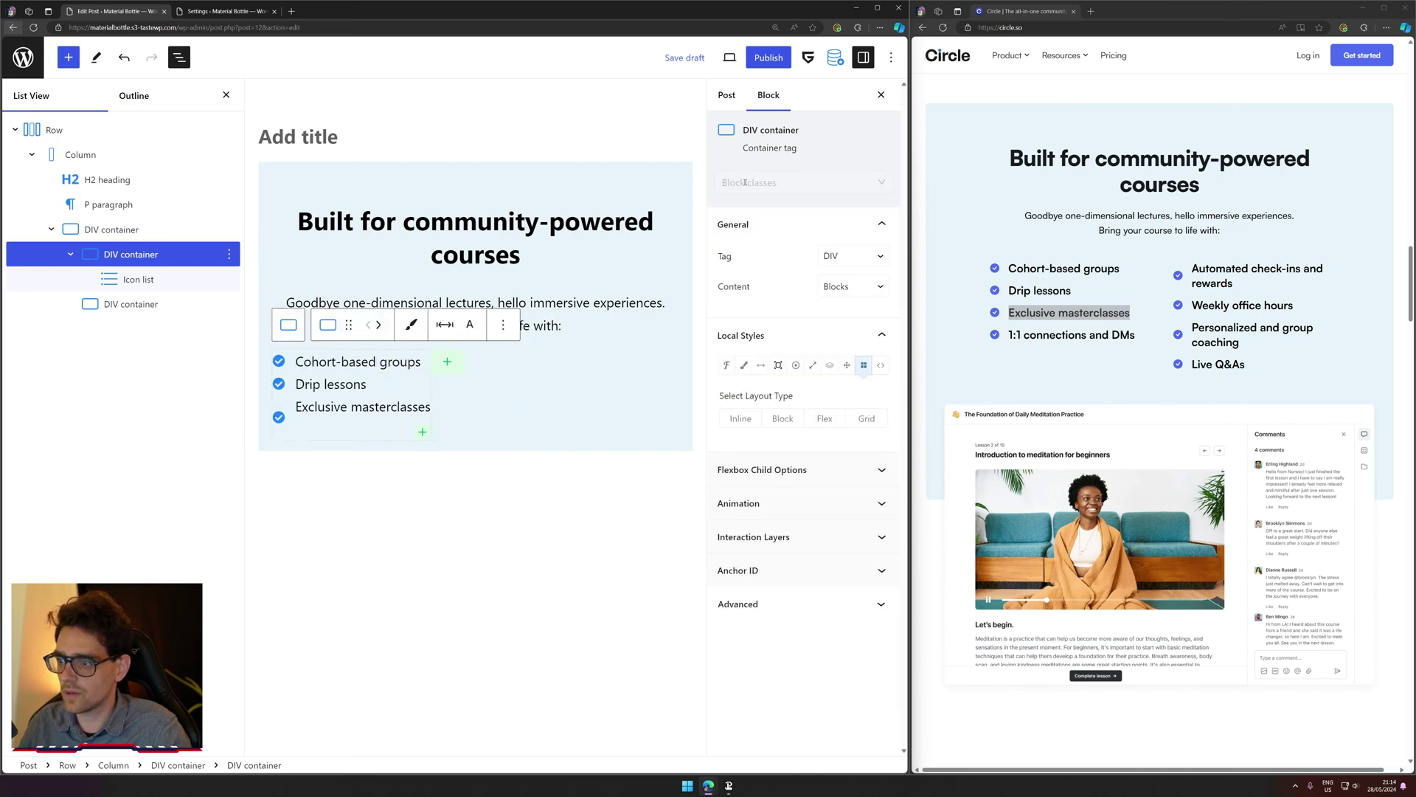
pyautogui.click(121, 227)
pyautogui.click(802, 182)
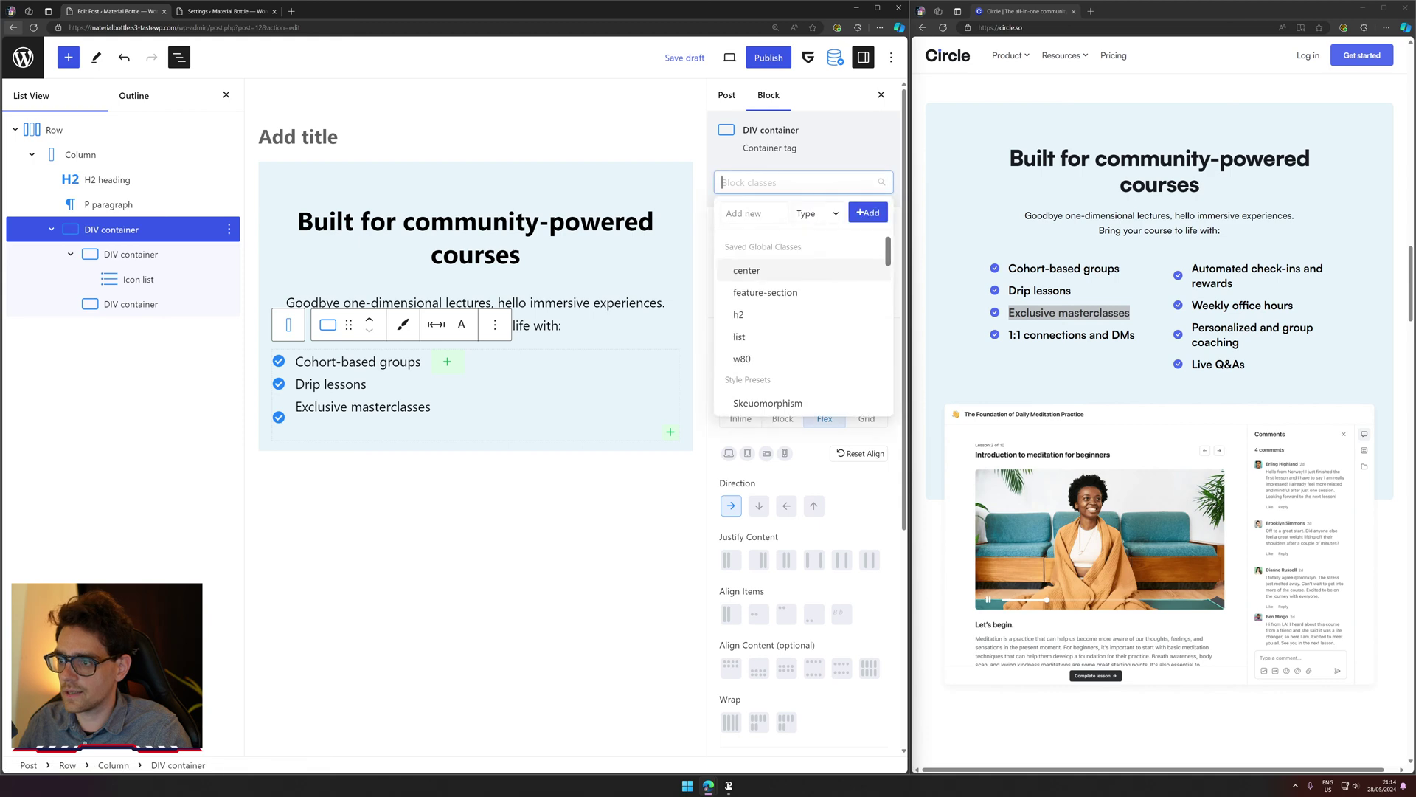
pyautogui.click(760, 358)
pyautogui.click(481, 602)
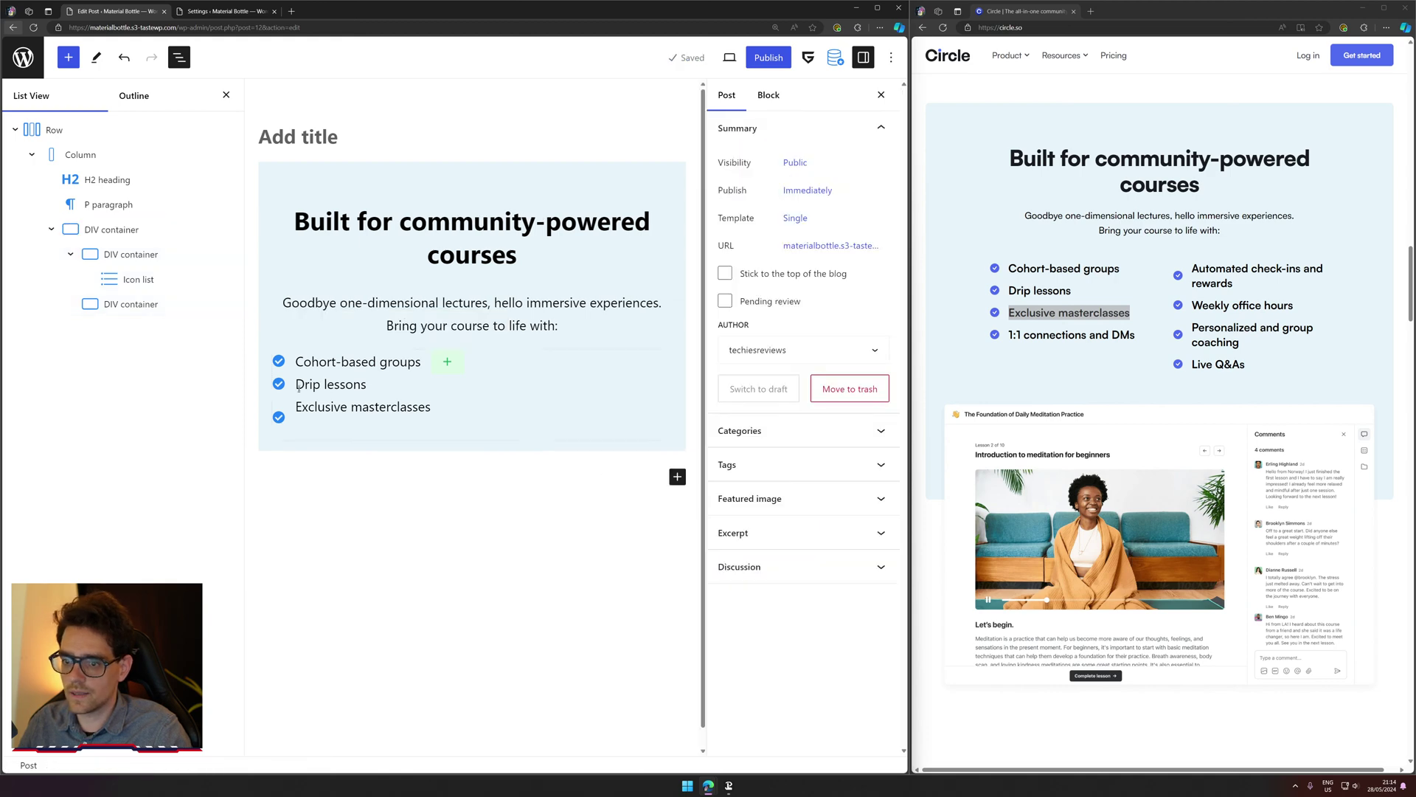
# Step: Add the w80 global class to the paragraph and the H2 heading
pyautogui.click(103, 229)
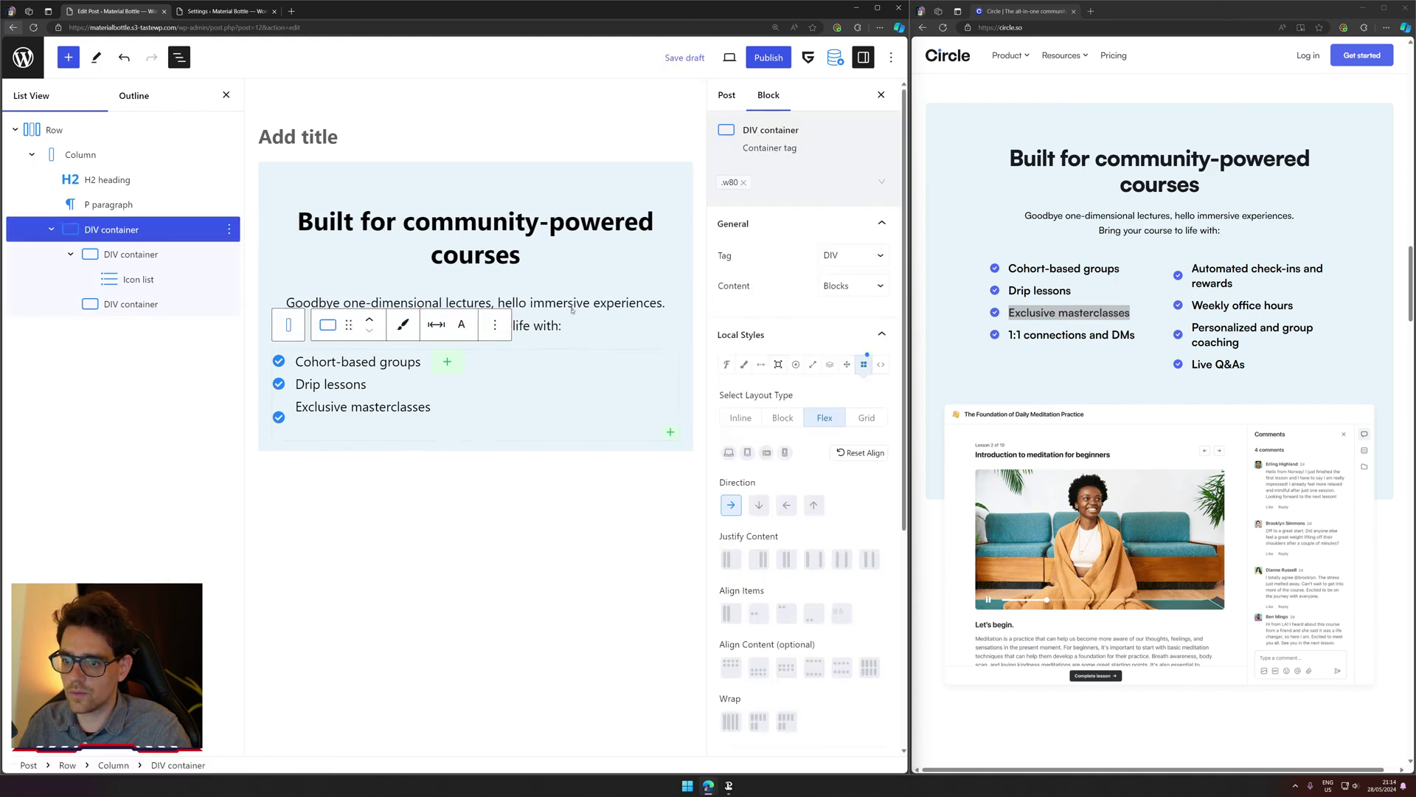
pyautogui.click(147, 205)
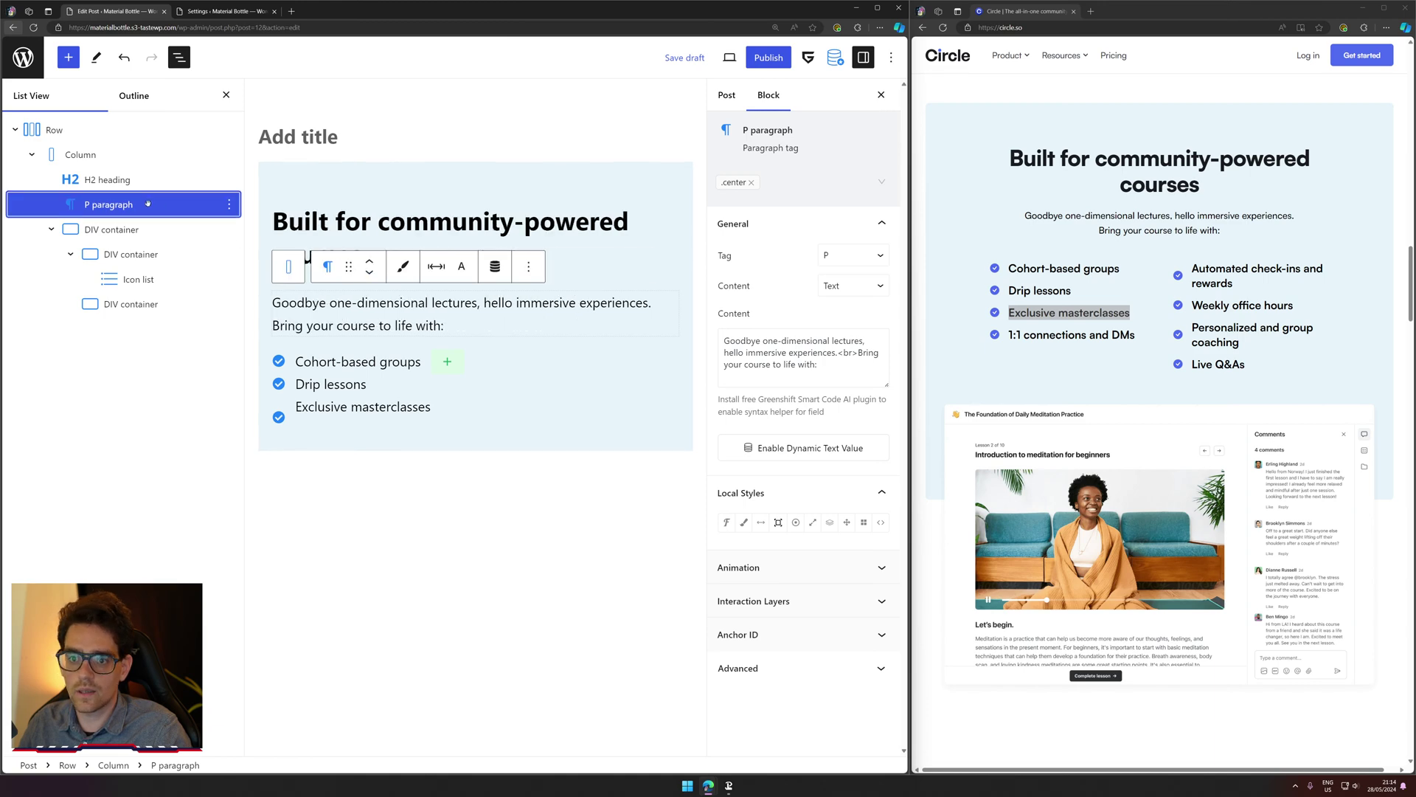
pyautogui.click(811, 183)
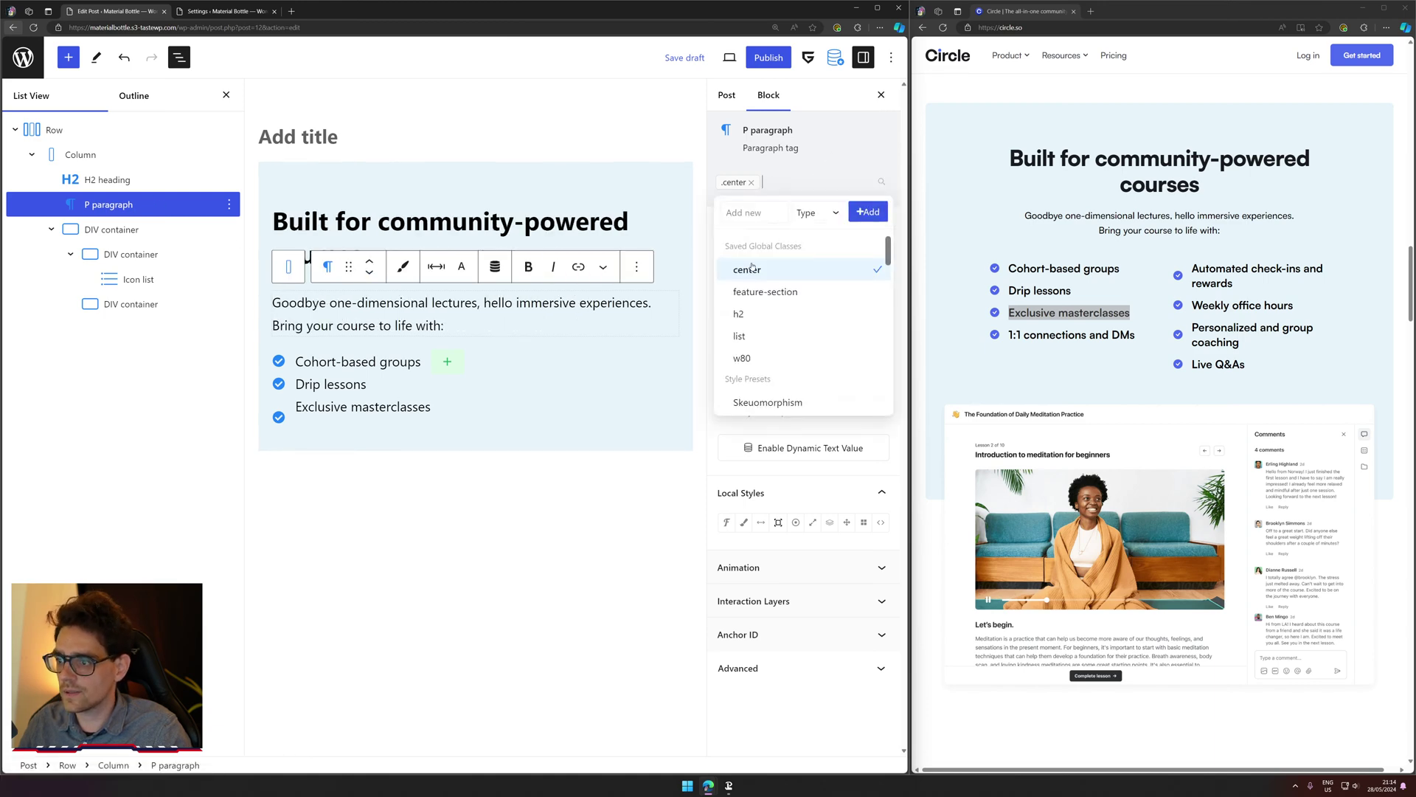
pyautogui.click(742, 358)
pyautogui.click(672, 218)
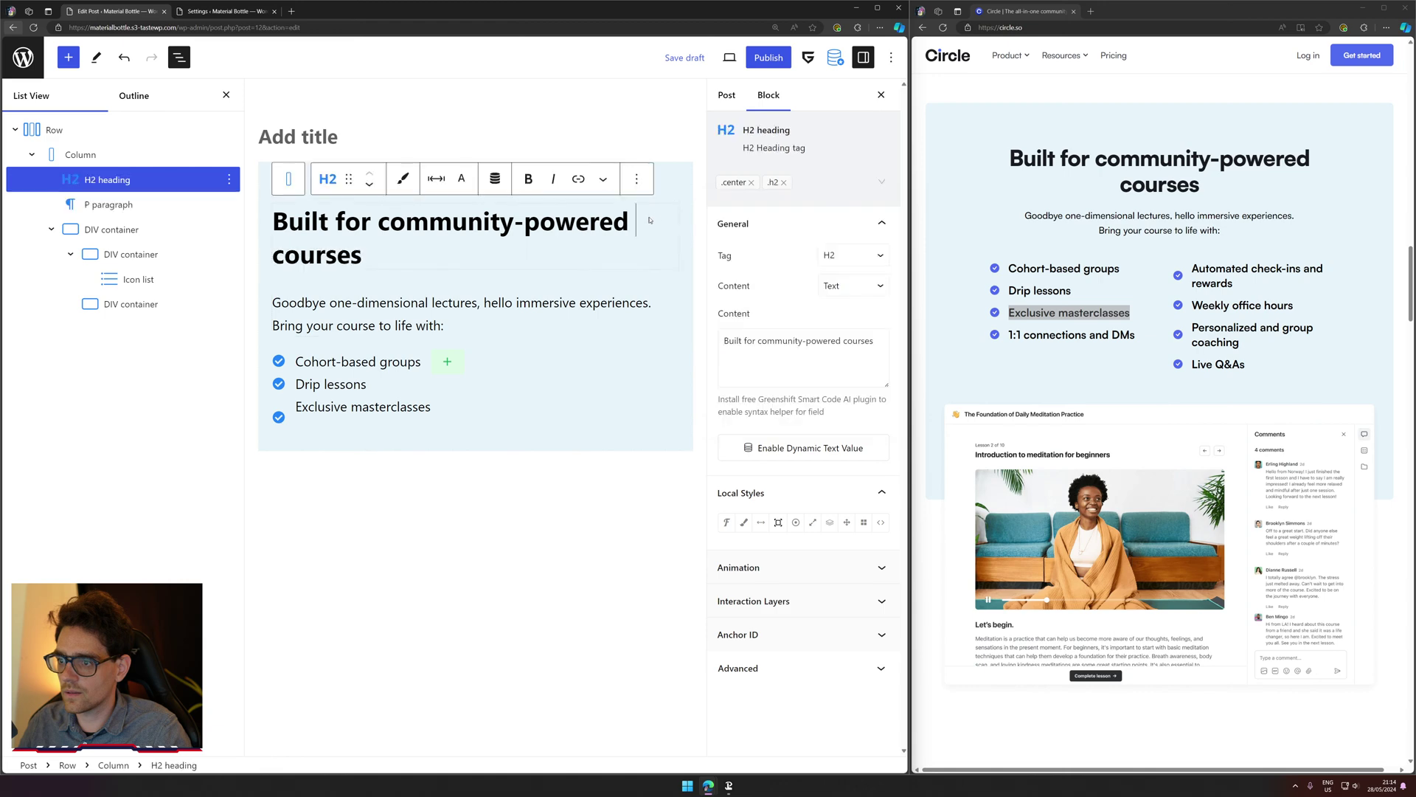
pyautogui.click(819, 182)
pyautogui.click(786, 312)
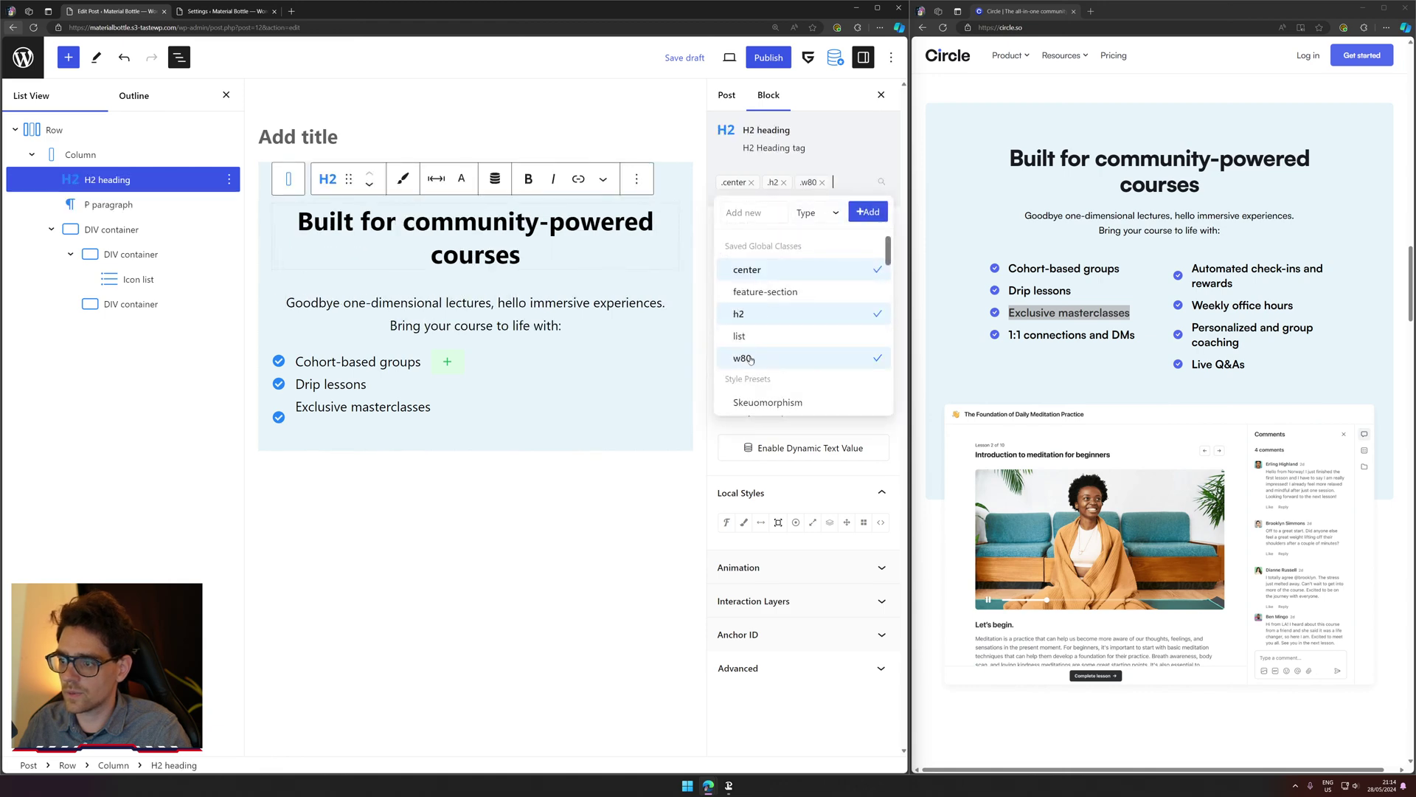
pyautogui.click(366, 464)
# Step: Move the inner DIV container with the icon list behind the empty DIV container
pyautogui.click(554, 391)
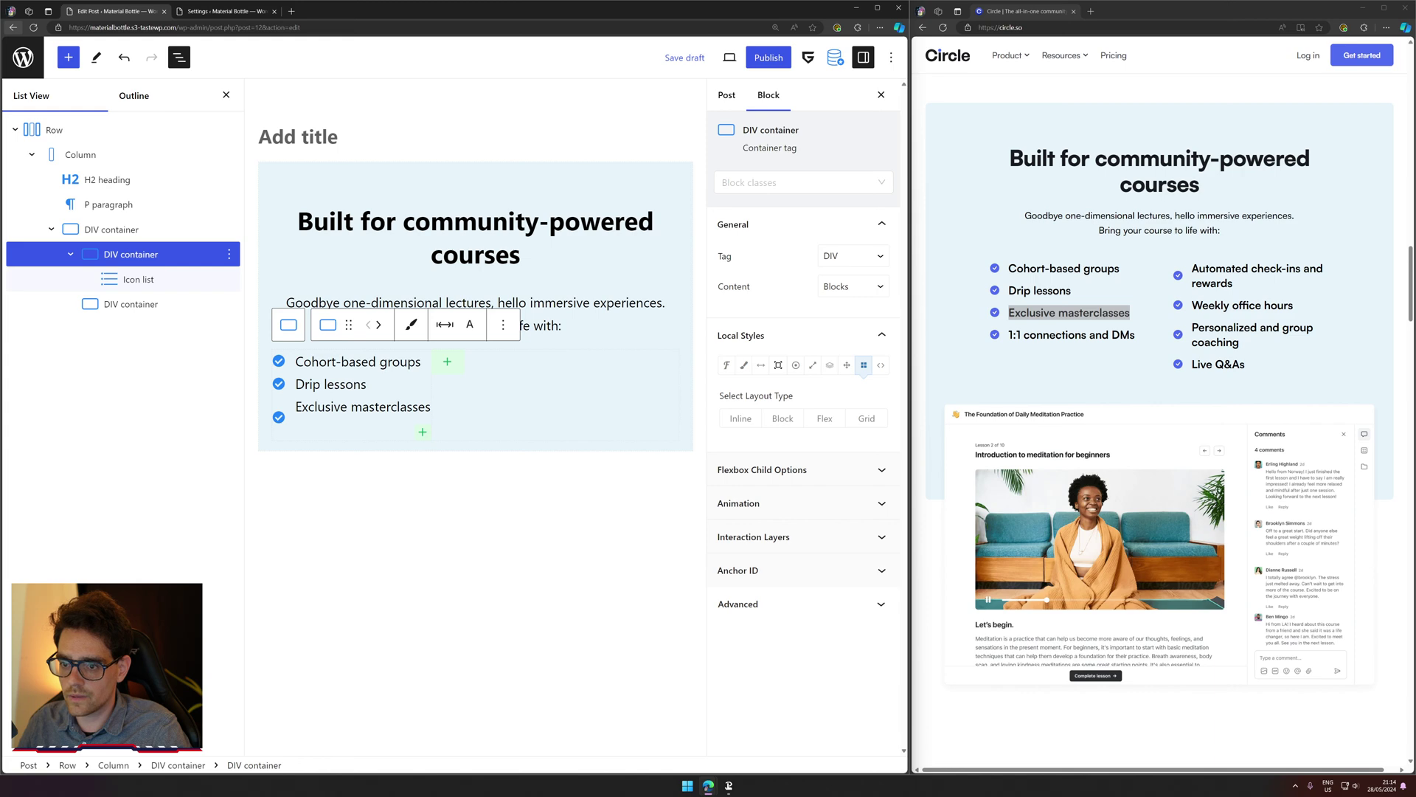
pyautogui.tripleClick(339, 361)
pyautogui.click(364, 381)
pyautogui.doubleClick(391, 406)
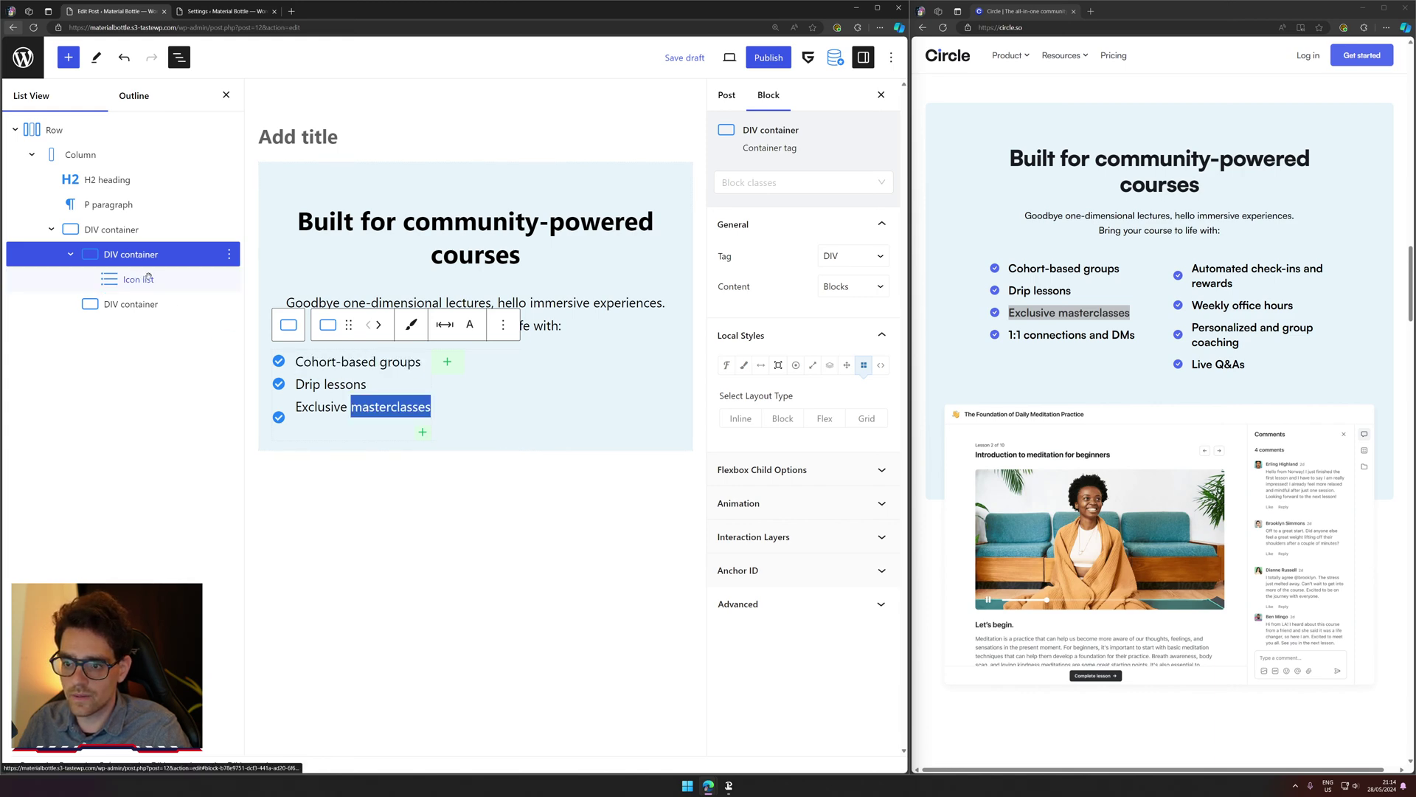
pyautogui.moveTo(148, 279); pyautogui.dragTo(358, 384)
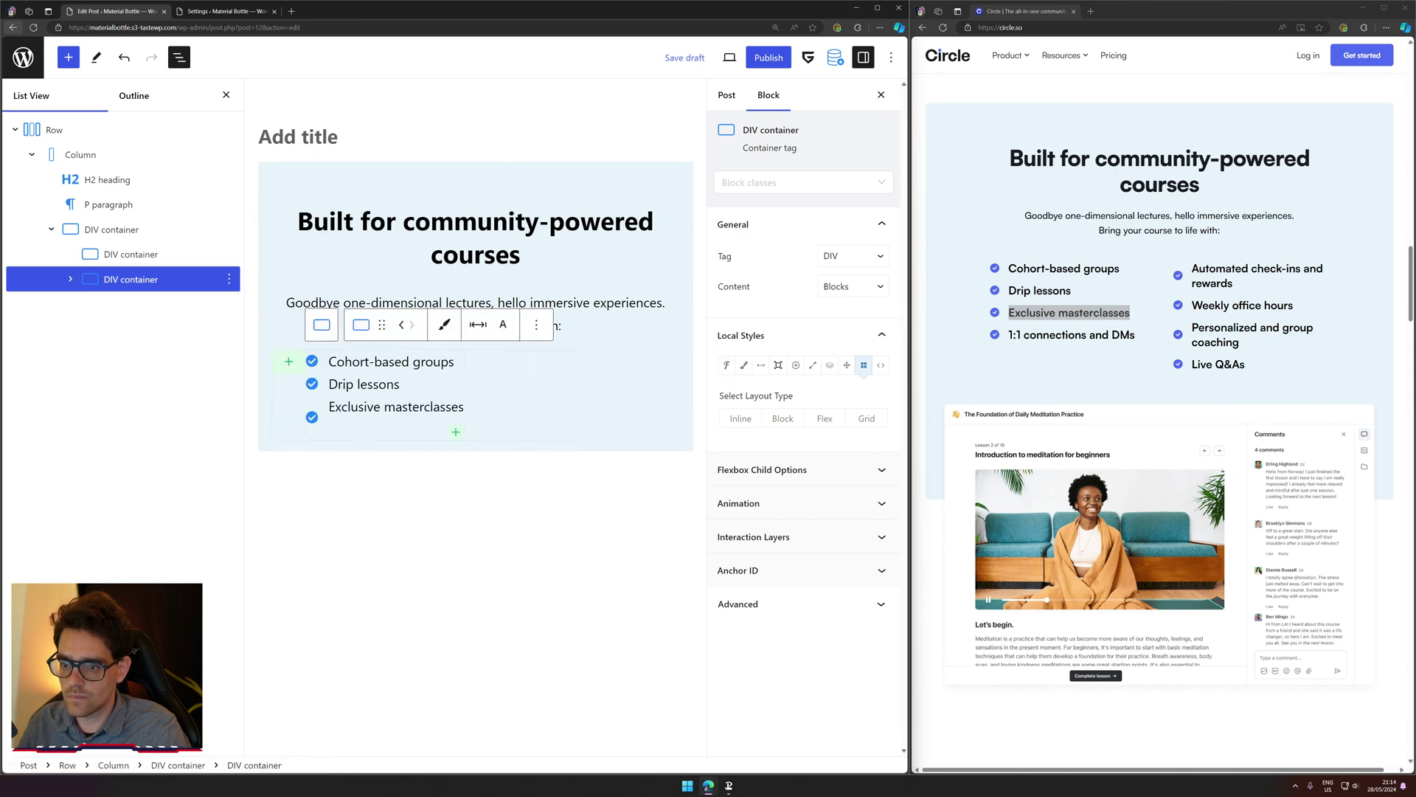
# Step: Insert an Icon list in the empty DIV container and choose the solid check-circle icon for its item
pyautogui.click(288, 361)
pyautogui.click(289, 464)
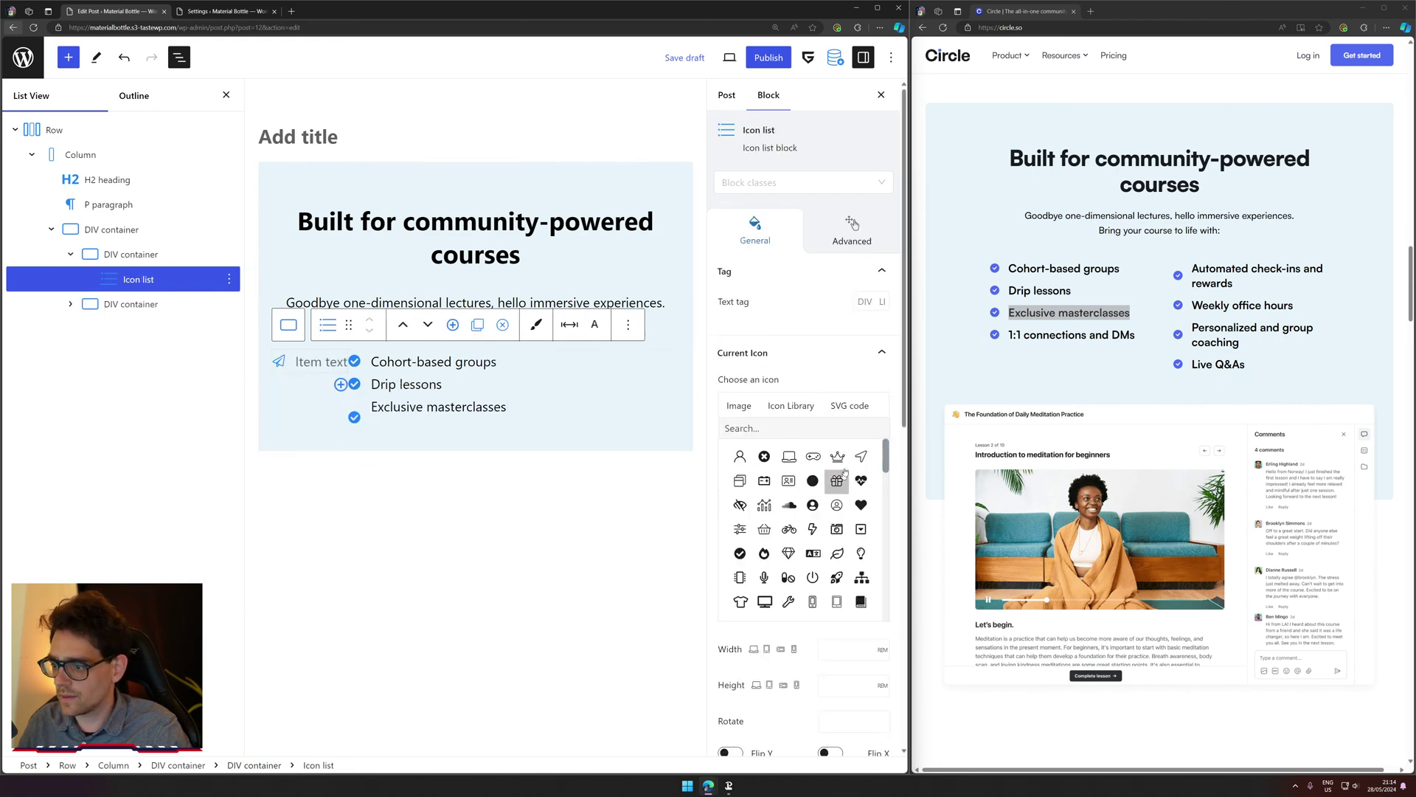
pyautogui.click(740, 553)
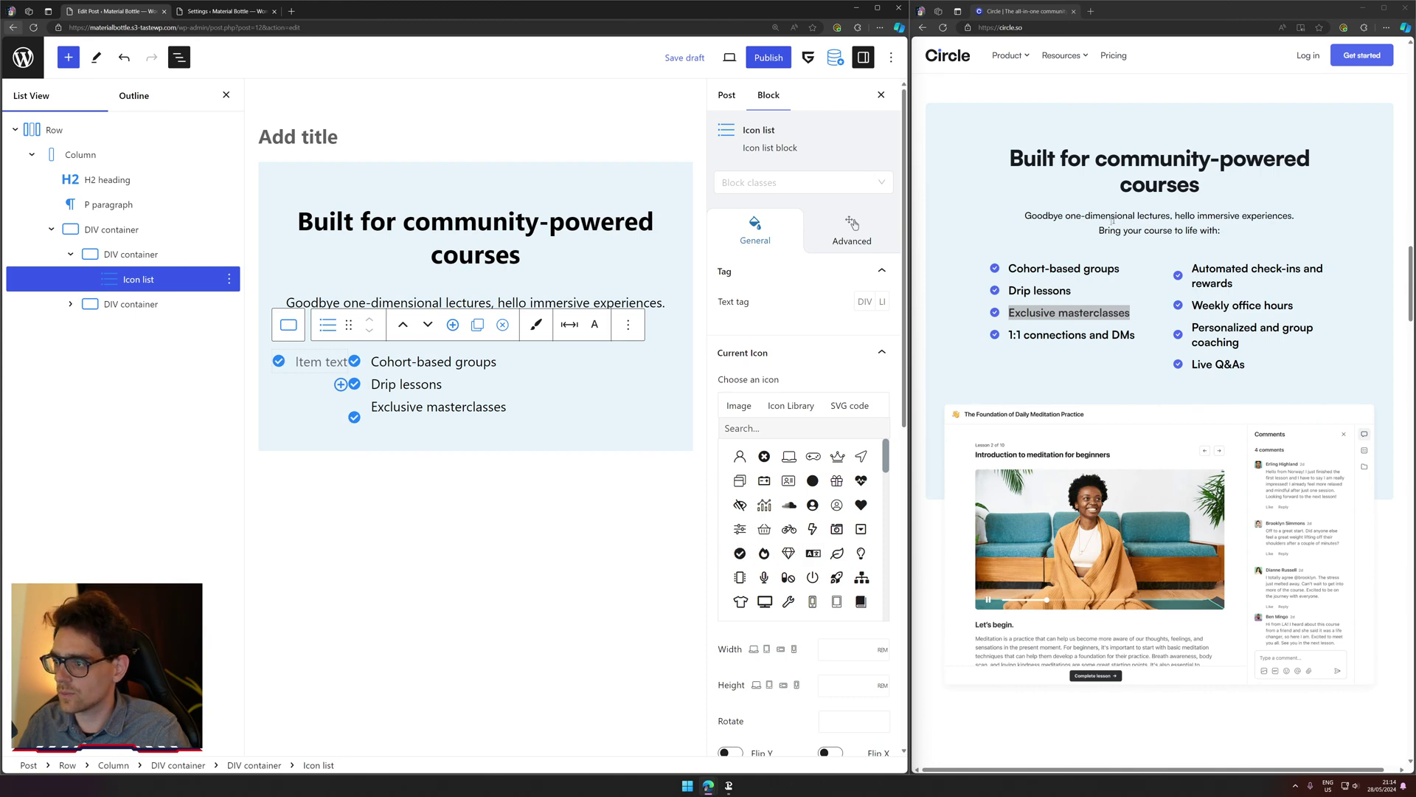
# Step: Fill the new list's item with "Cohort-based groups" copied from the Circle page and duplicate that item
pyautogui.moveTo(1009, 269); pyautogui.dragTo(1120, 268)
pyautogui.hotkey('ctrl', 'c')
pyautogui.click(327, 361)
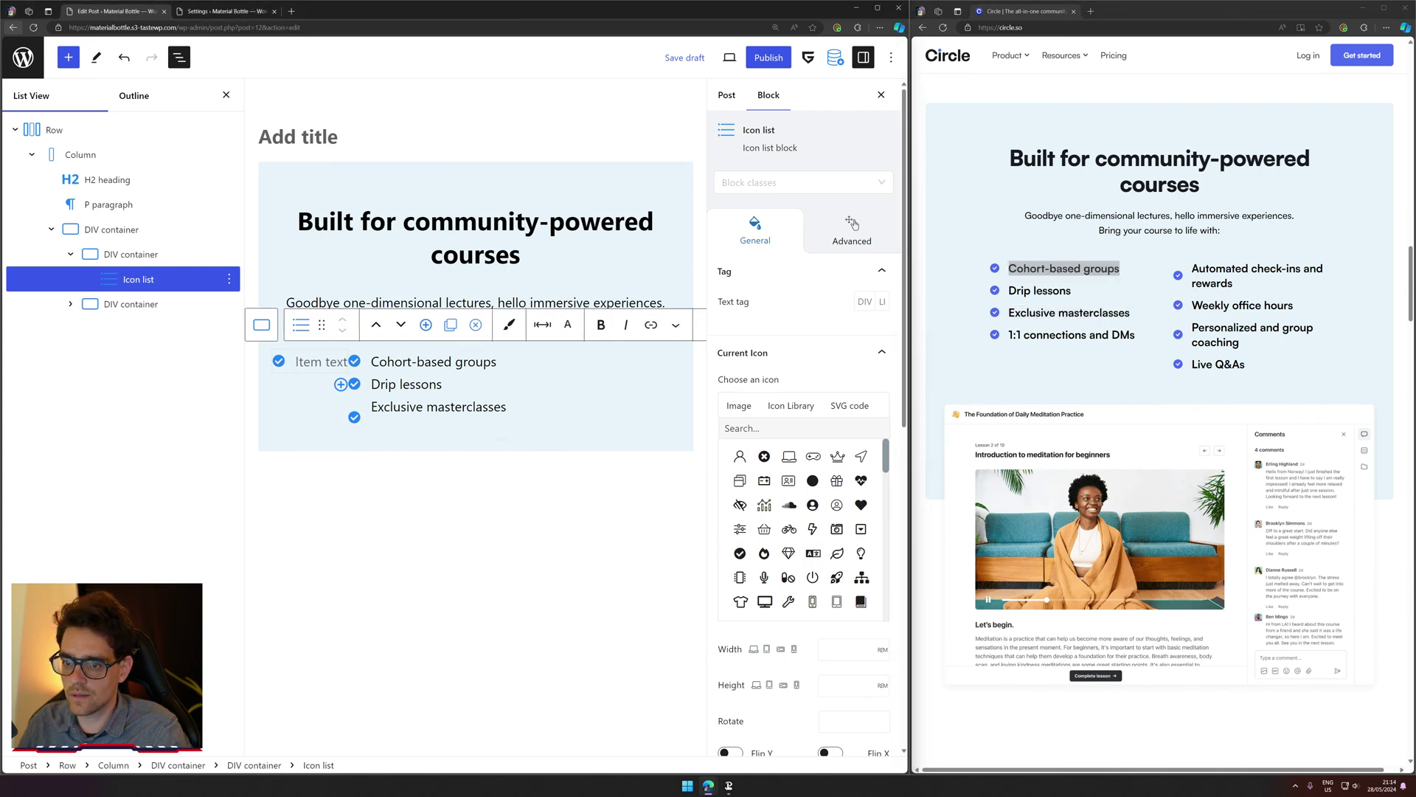
pyautogui.hotkey('ctrl', 'v')
pyautogui.hotkey('ctrl', 'z')
pyautogui.hotkey('ctrl', 'v')
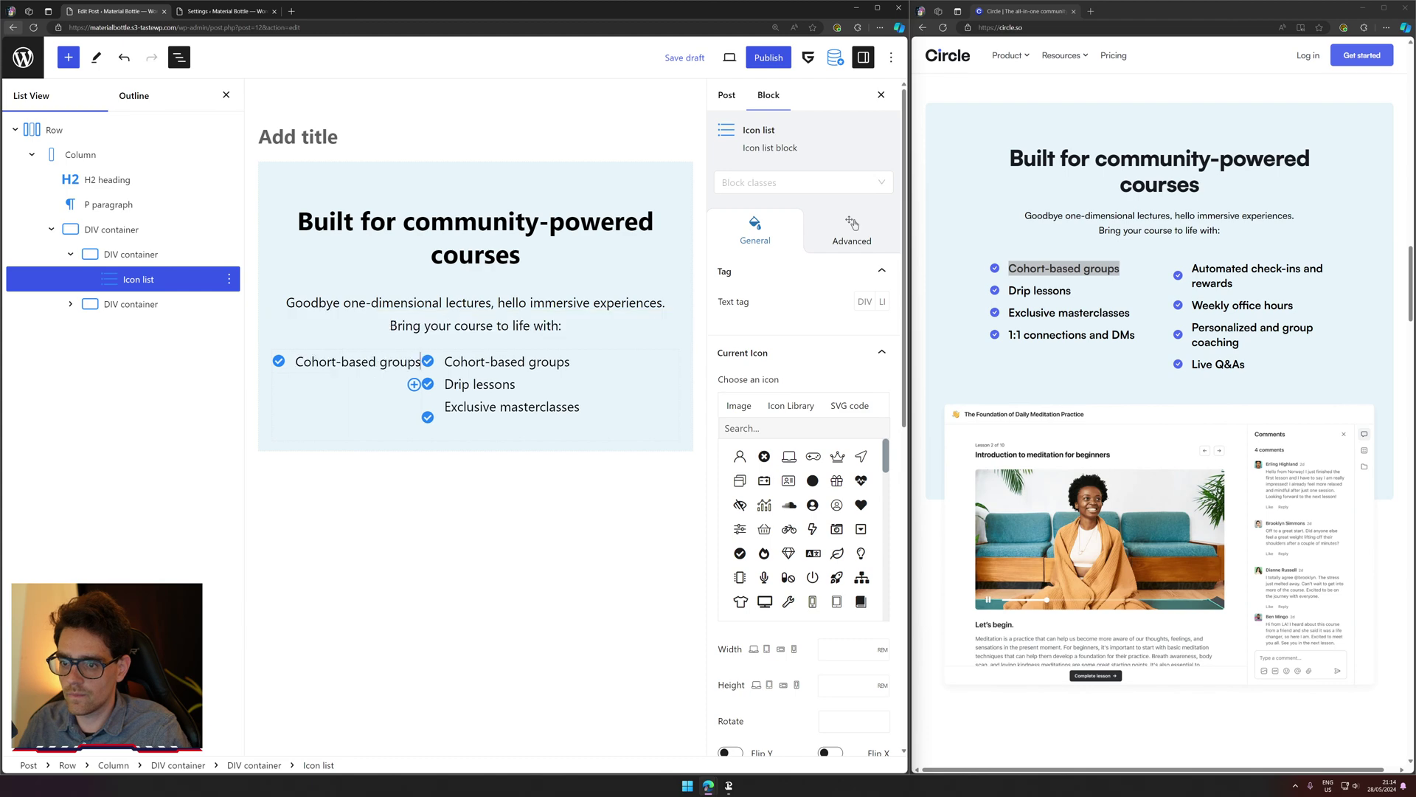
pyautogui.click(450, 325)
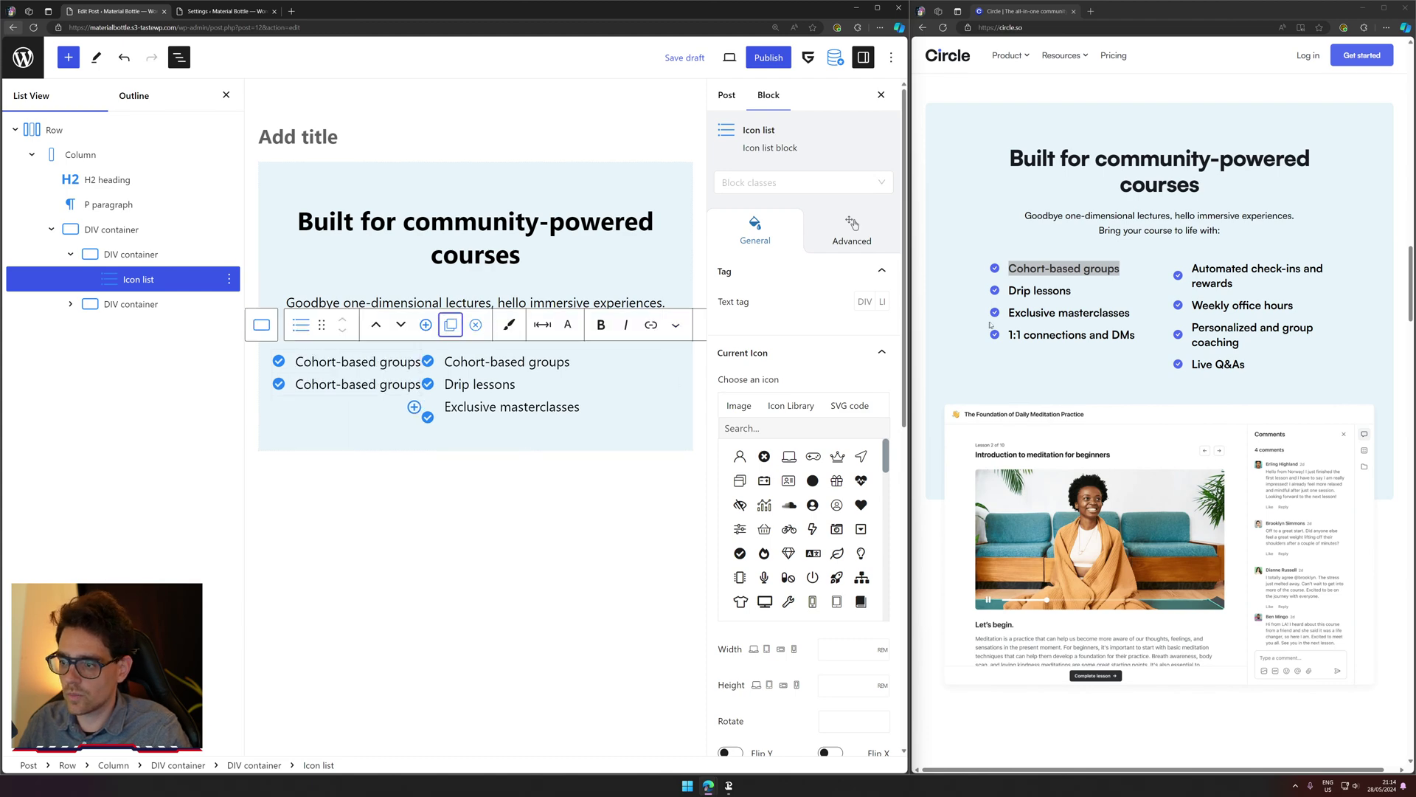
# Step: Replace the text of the new list's second item with "Drip lessons" copied from the Circle page
pyautogui.moveTo(1007, 290); pyautogui.dragTo(1071, 290)
pyautogui.hotkey('ctrl', 'd')
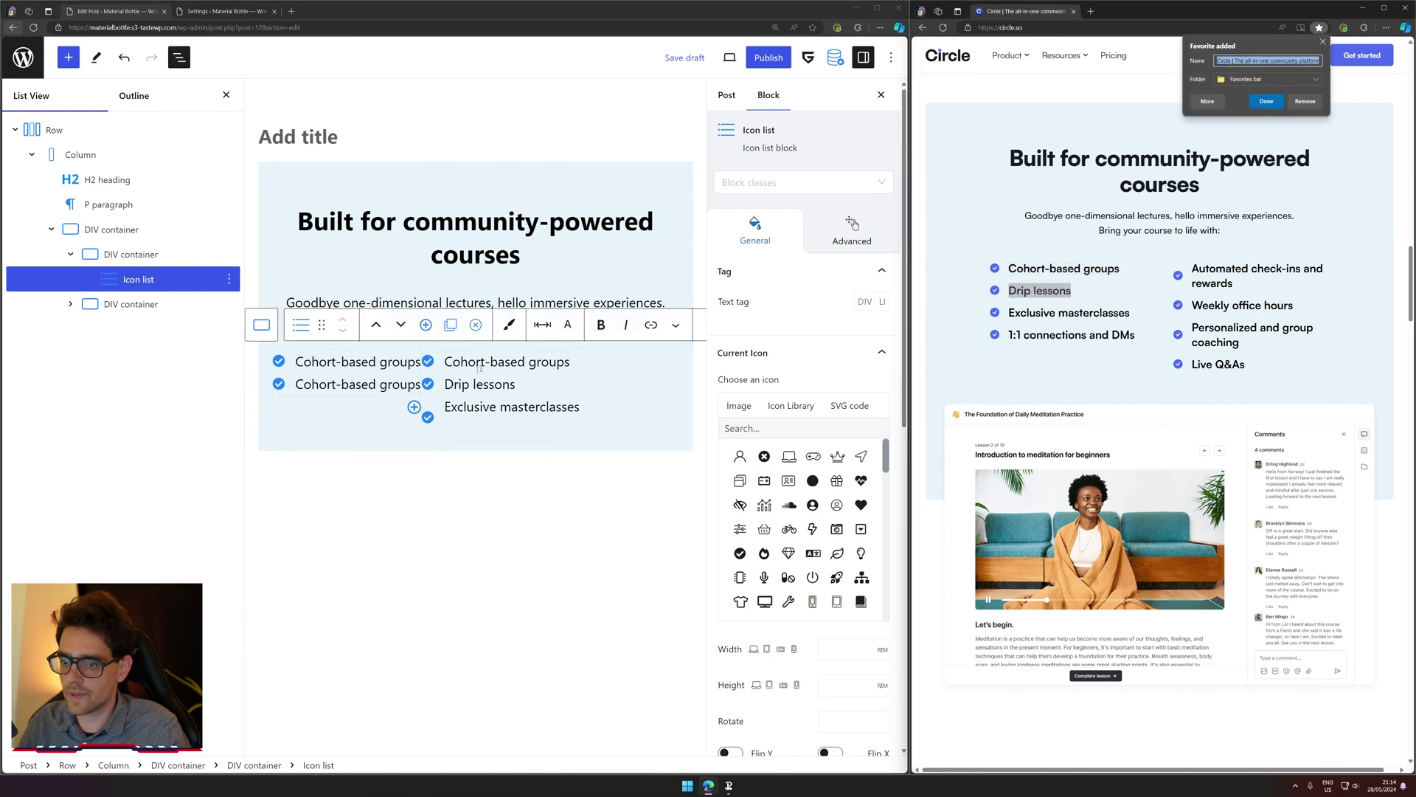
pyautogui.click(368, 383)
pyautogui.hotkey('alt', 'Tab')
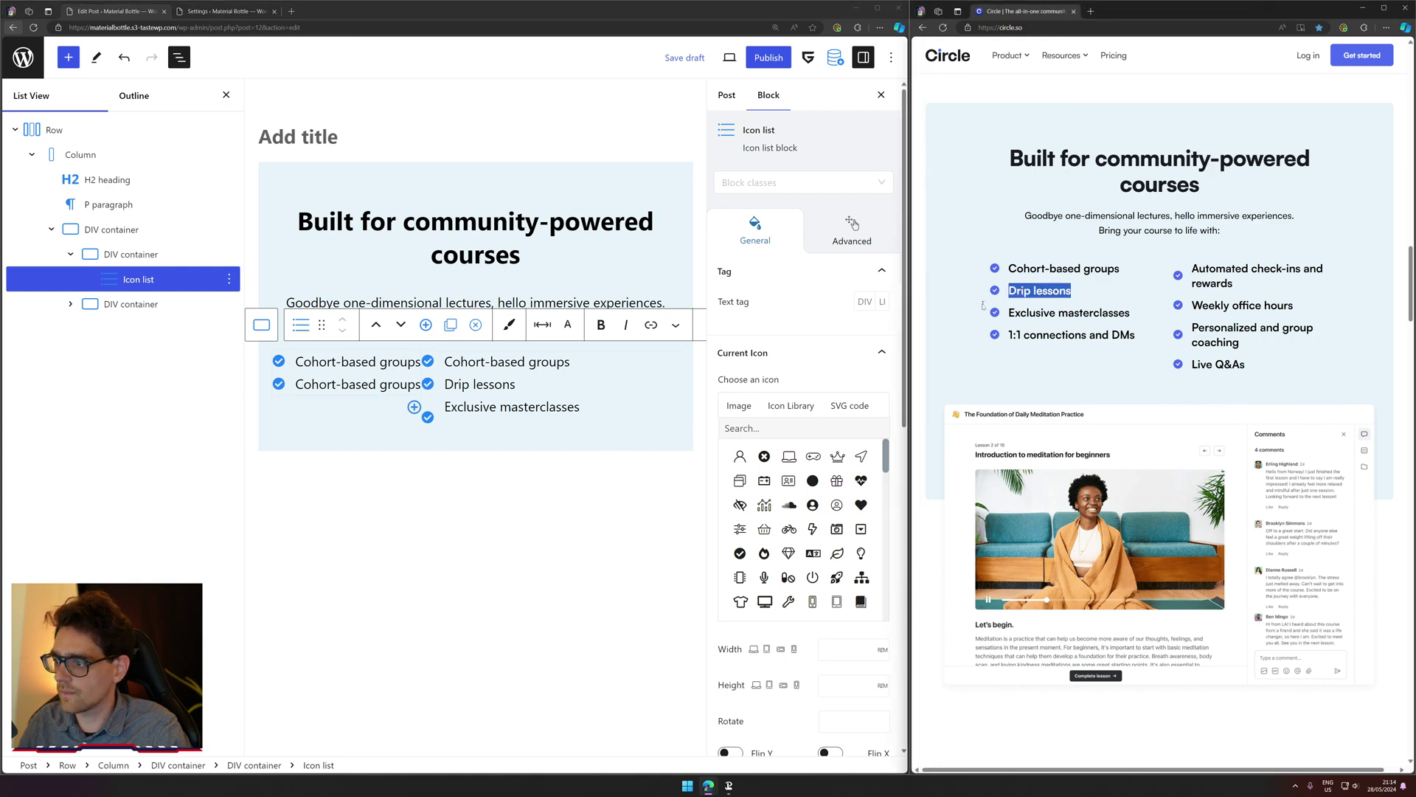
pyautogui.hotkey('ctrl', 'c')
pyautogui.hotkey('alt', 'Tab')
pyautogui.hotkey('ctrl', 'a')
pyautogui.hotkey('ctrl', 'v')
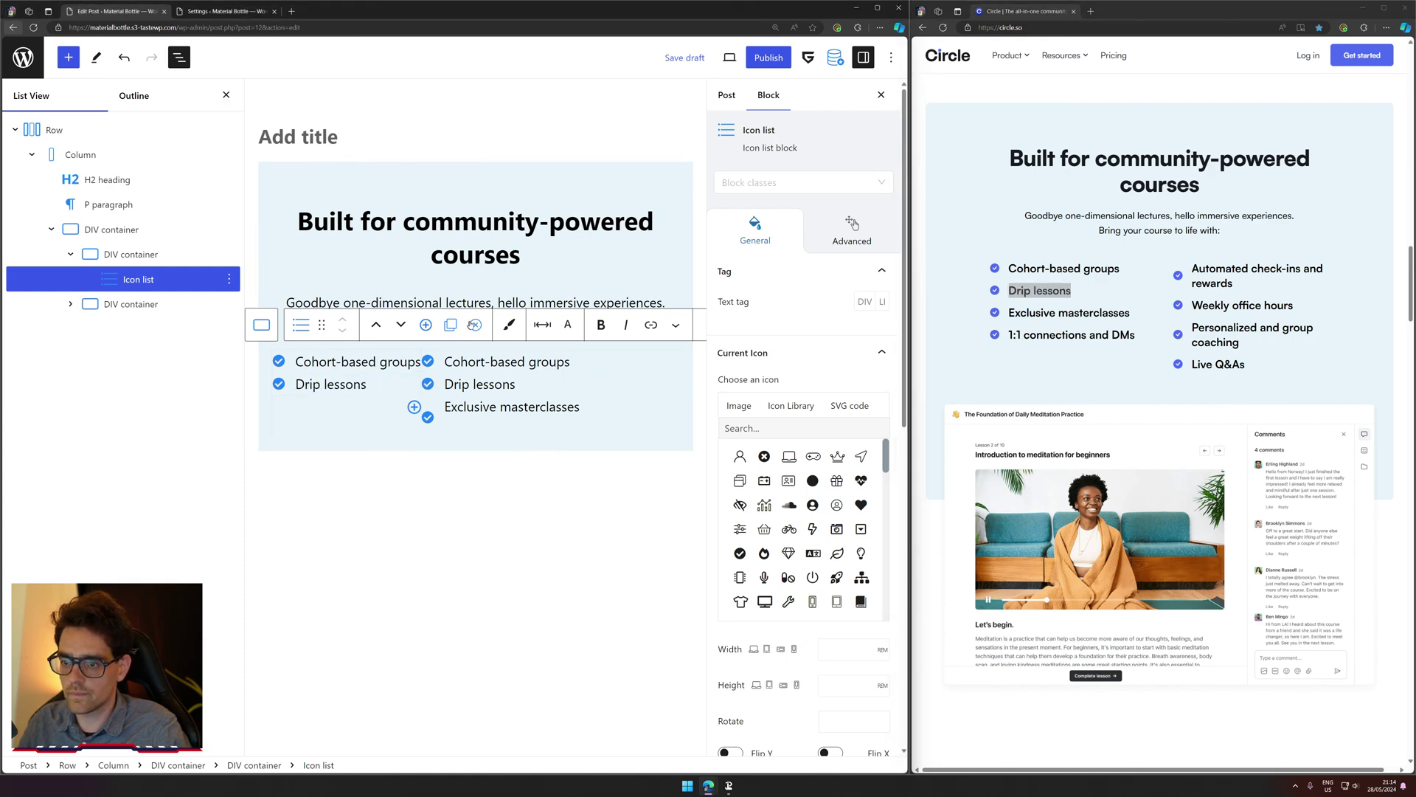
# Step: Duplicate the "Drip lessons" item and replace the copy's text with "Exclusive masterclasses" from the Circle page
pyautogui.click(453, 325)
pyautogui.tripleClick(1074, 315)
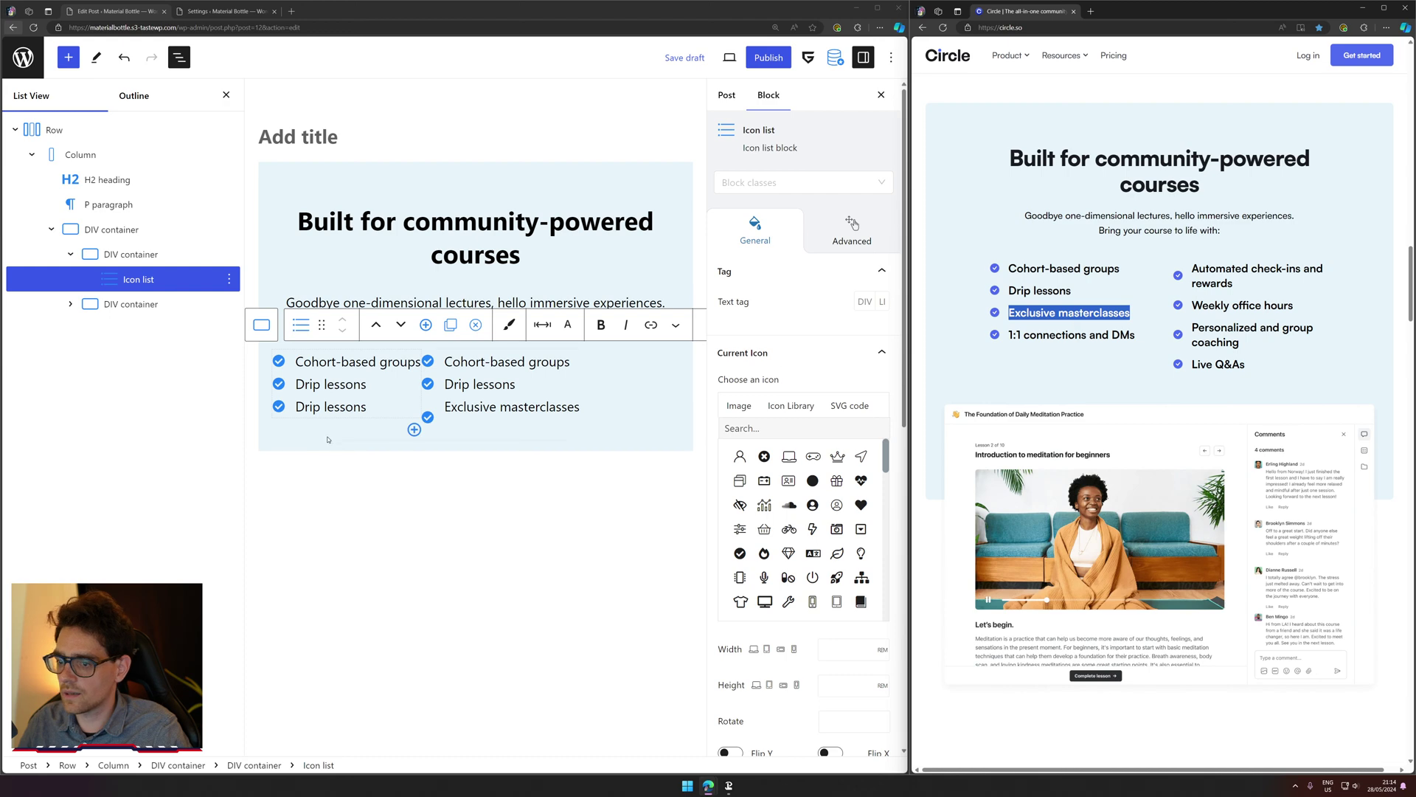
pyautogui.hotkey('ctrl', 'c')
pyautogui.hotkey('alt', 'Tab')
pyautogui.hotkey('ctrl', 'a')
pyautogui.hotkey('ctrl', 'v')
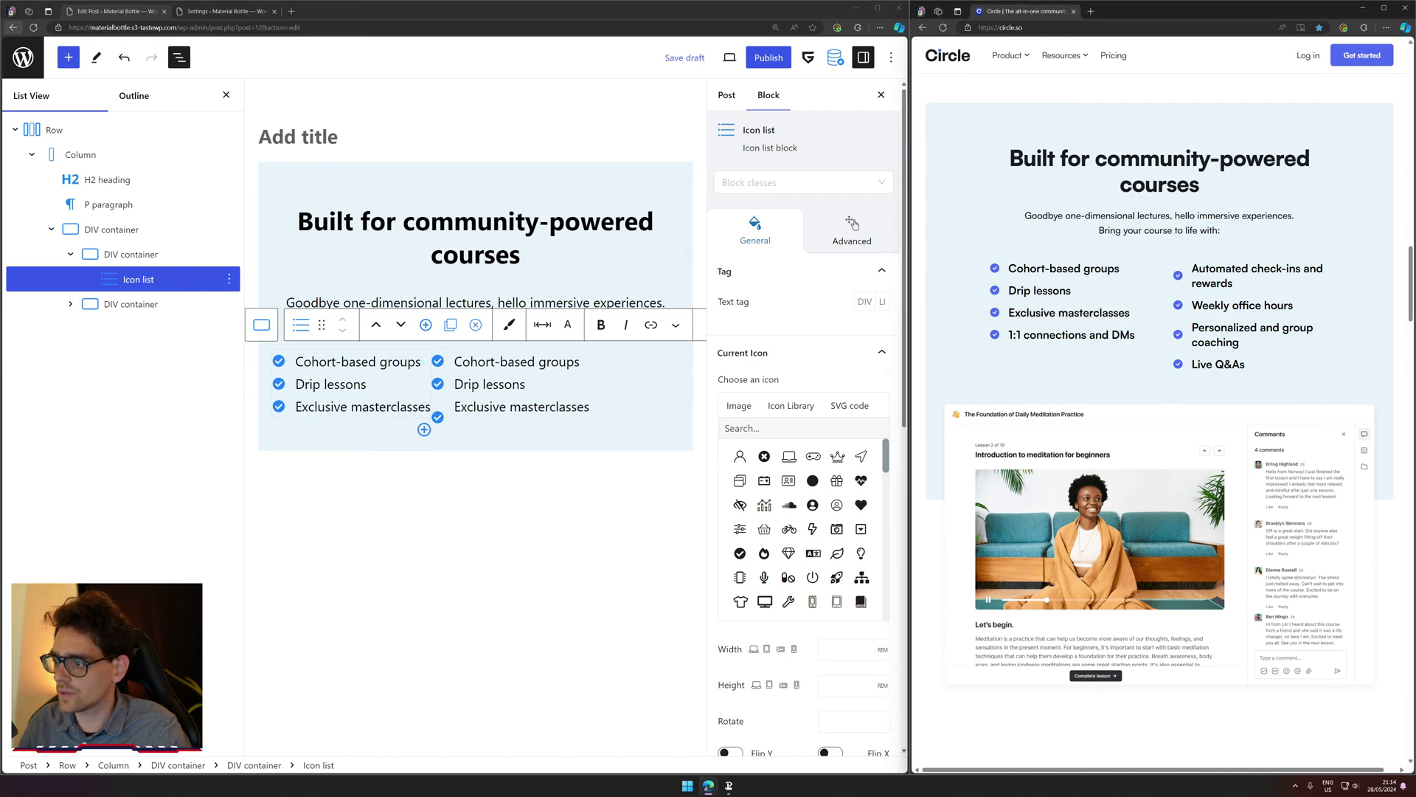
# Step: Add a fourth item to the same list with the text "1:1 connections and DMs" from the Circle page
pyautogui.tripleClick(1055, 335)
pyautogui.click(391, 407)
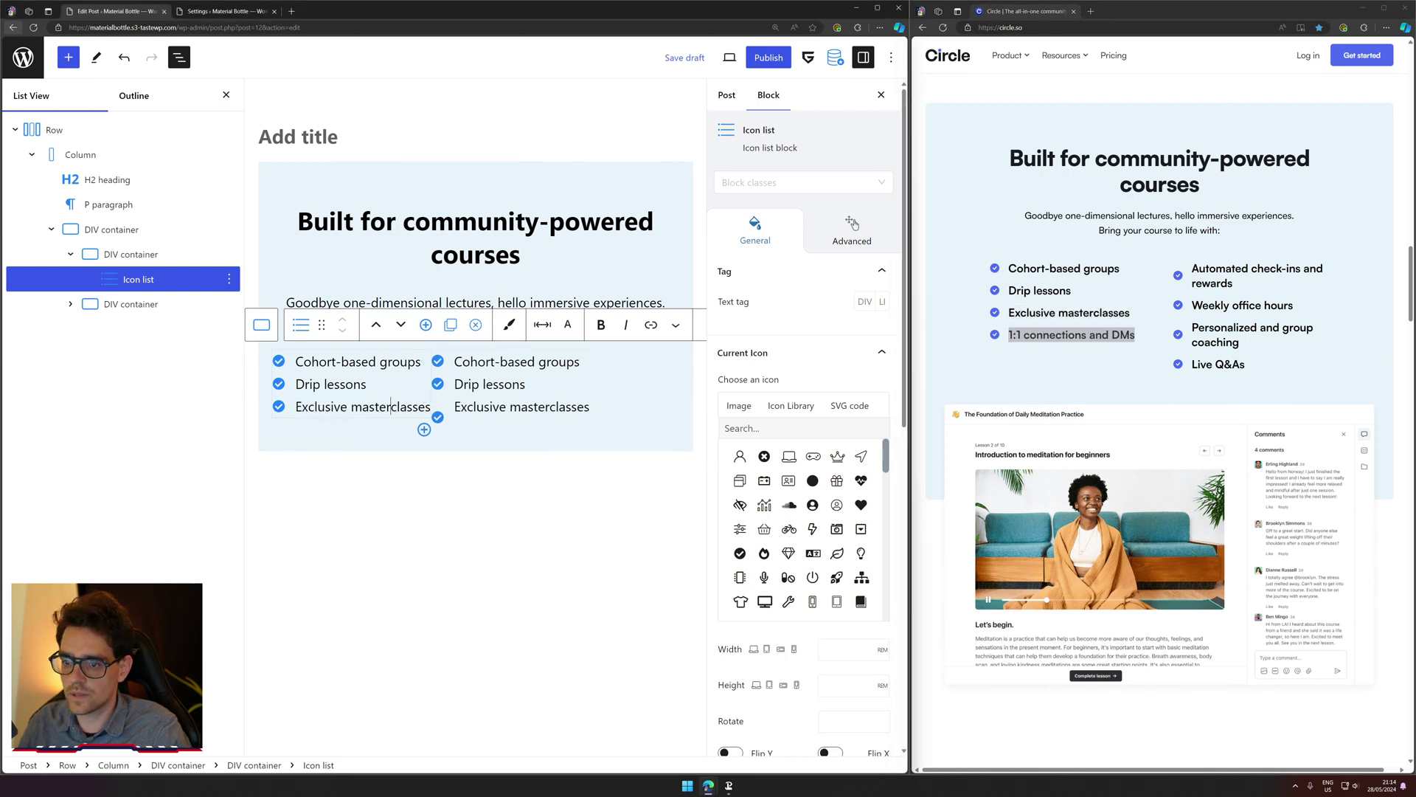
pyautogui.click(452, 325)
pyautogui.moveTo(431, 429); pyautogui.dragTo(295, 429)
pyautogui.hotkey('ctrl', 'v')
pyautogui.click(538, 492)
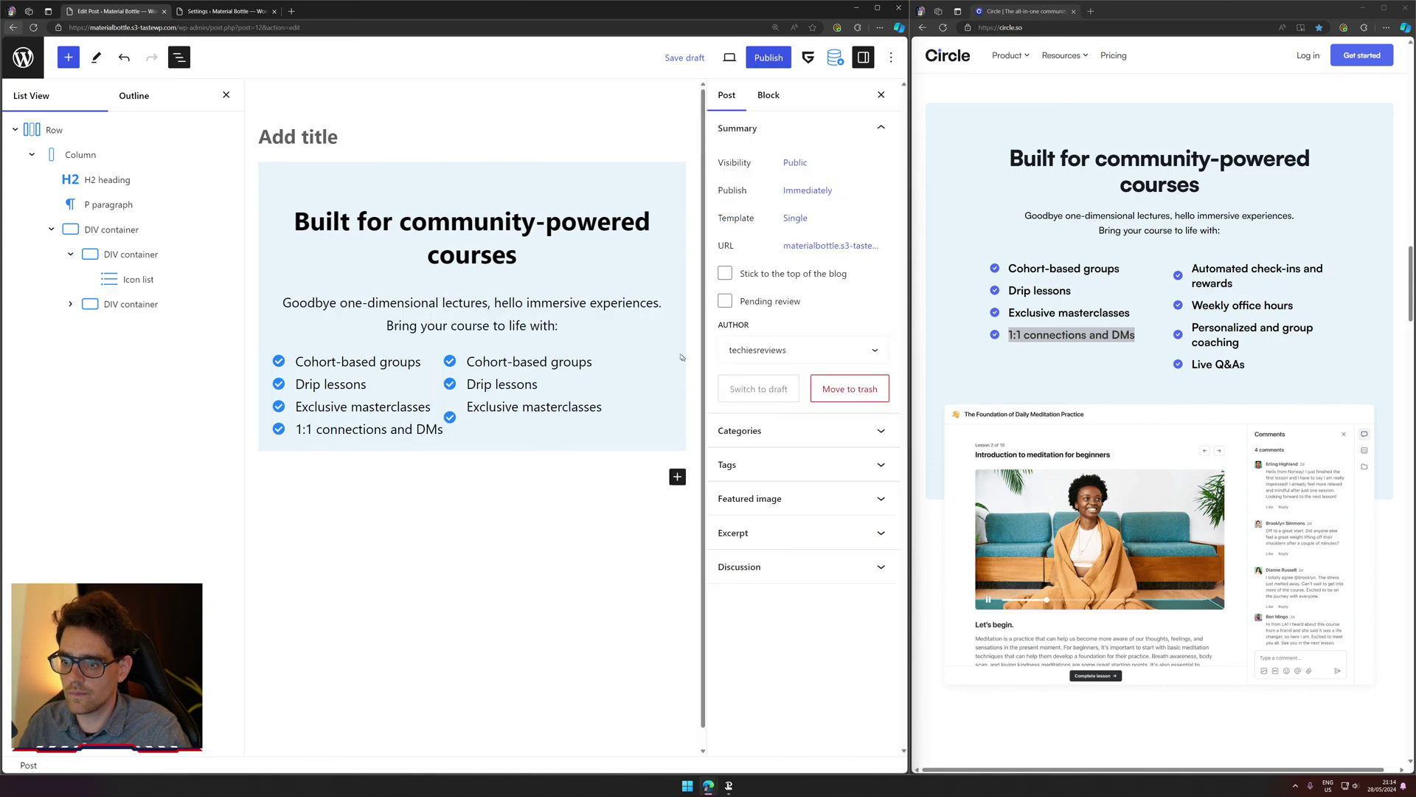
# Step: Align the items of the outer flex DIV container to Start and set its column gap to 4 rem
pyautogui.click(198, 302)
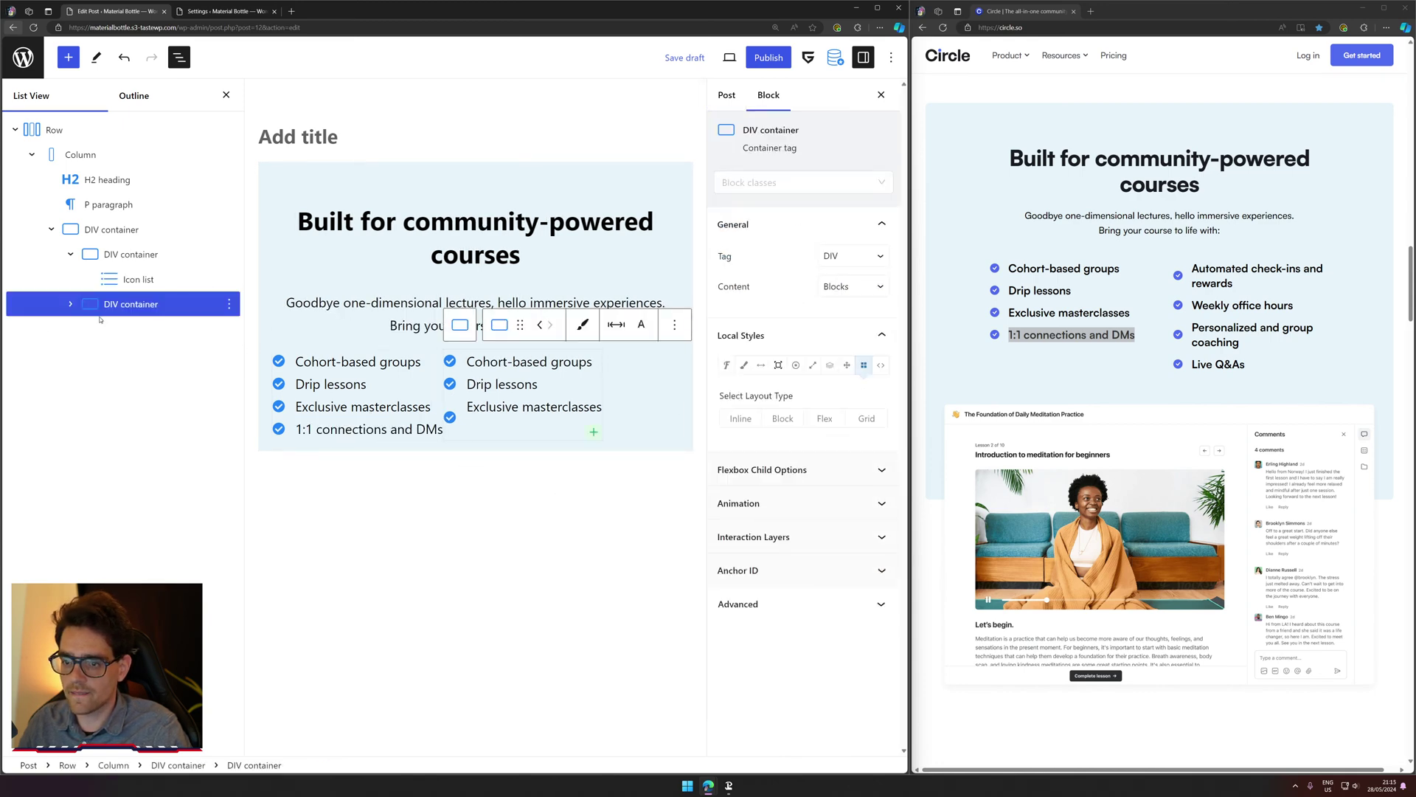
pyautogui.click(123, 231)
pyautogui.scroll(-3, 811, 406)
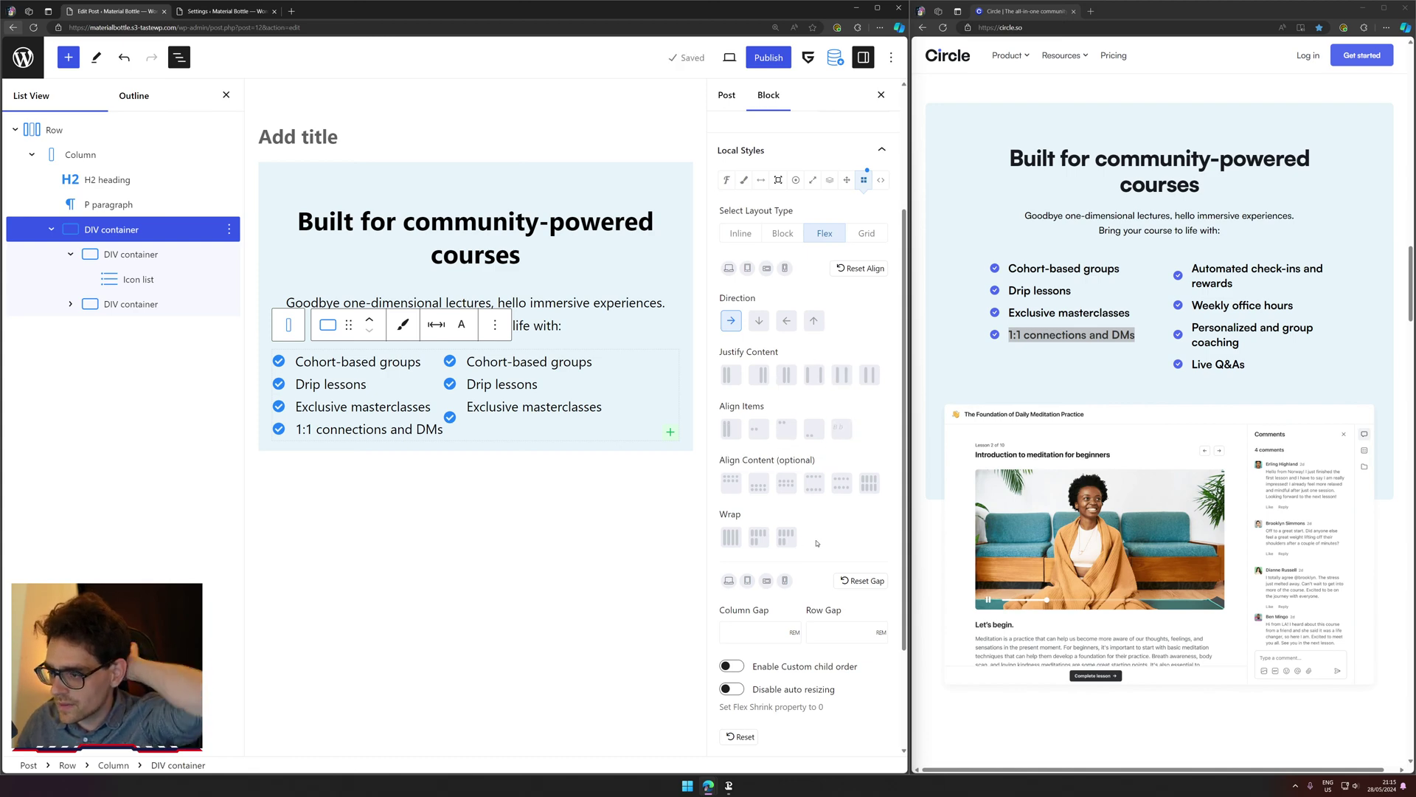
pyautogui.click(786, 428)
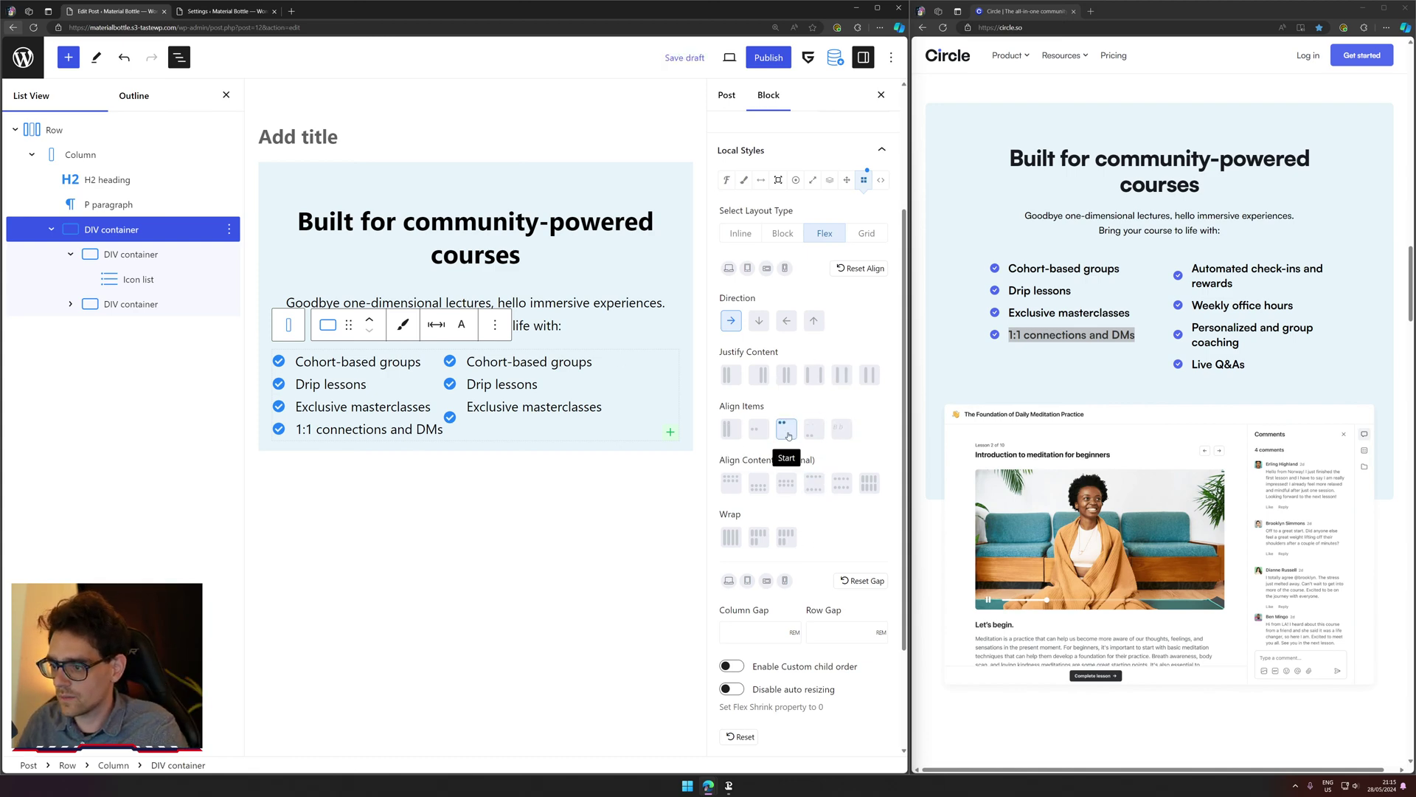
pyautogui.scroll(-2, 822, 537)
pyautogui.click(782, 542)
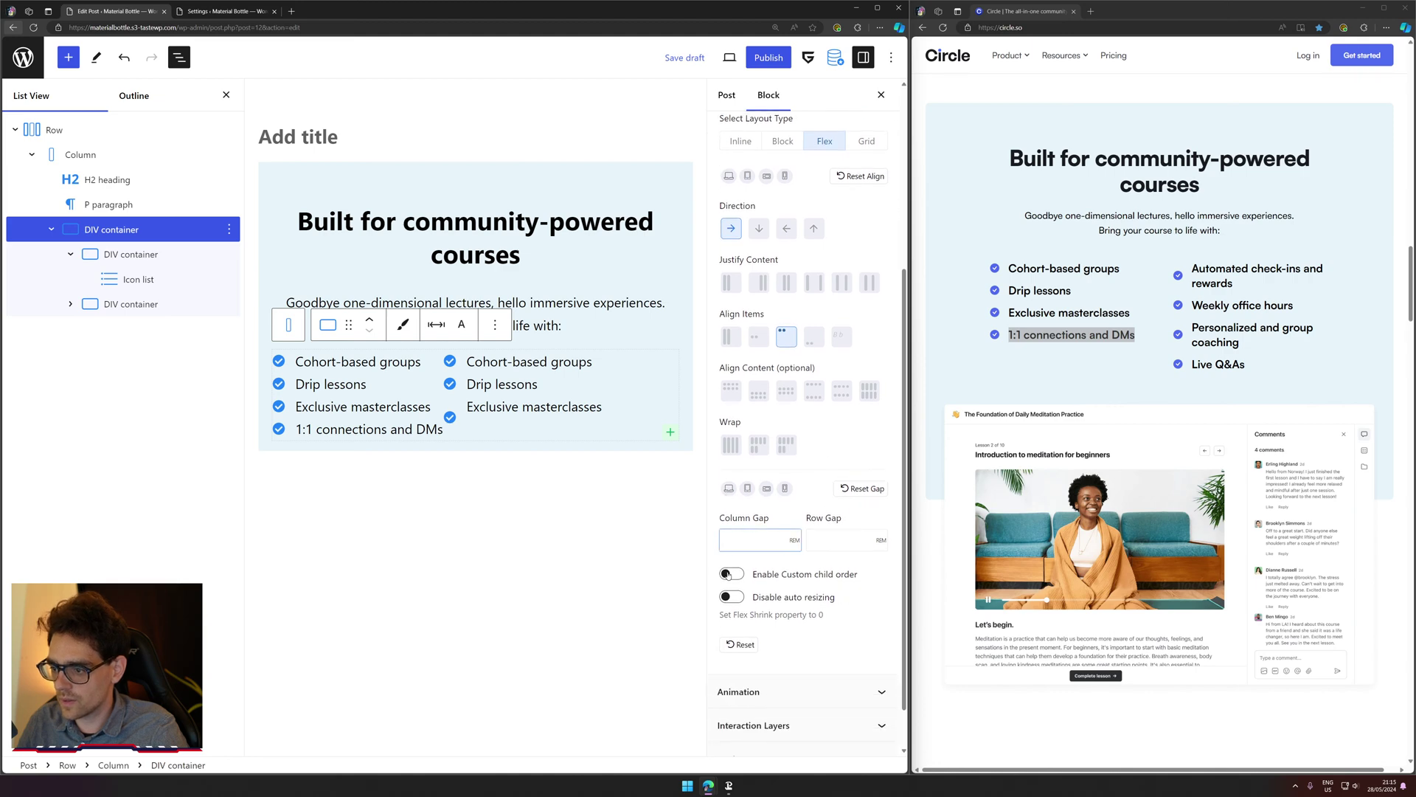
pyautogui.write('1')
pyautogui.press('BackSpace')
pyautogui.write('2')
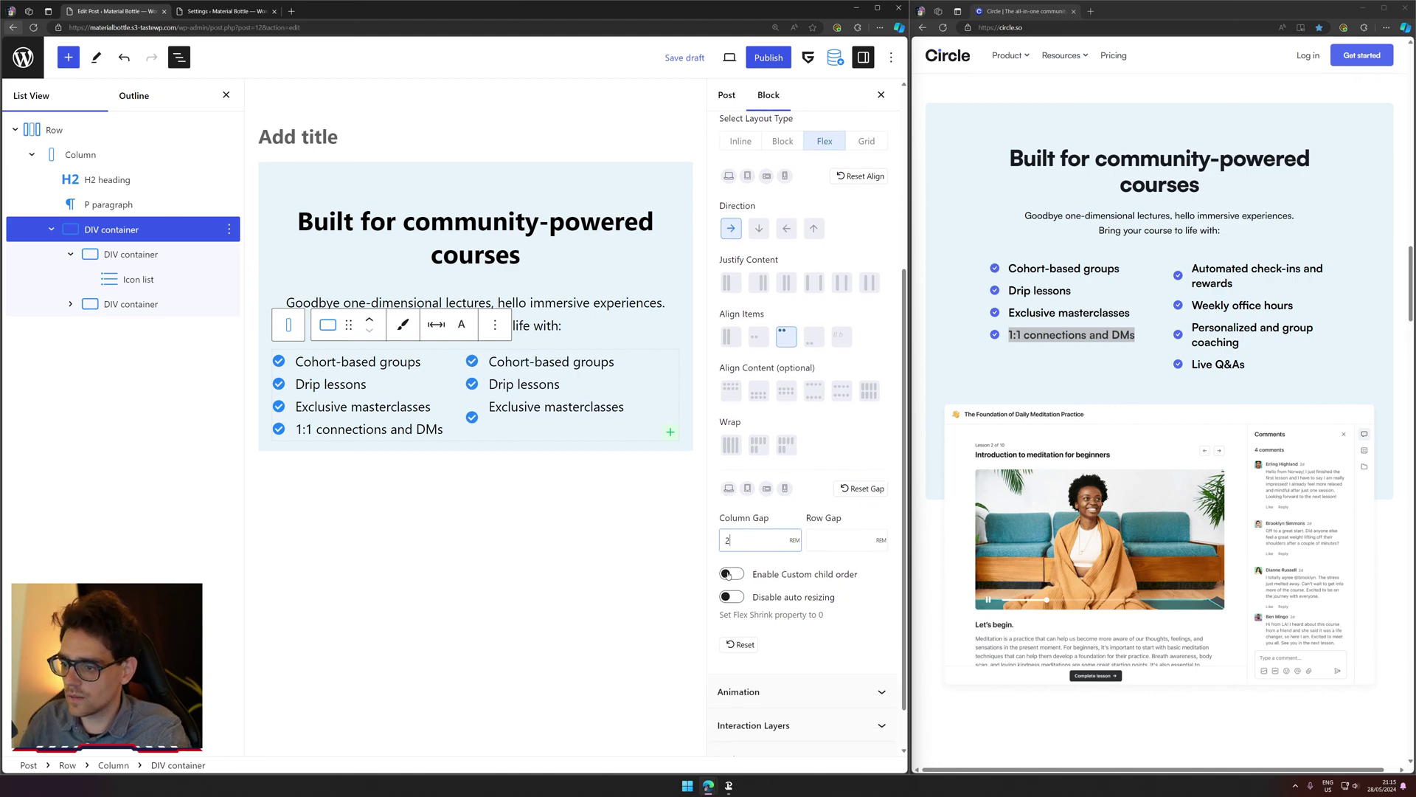
pyautogui.press('BackSpace')
pyautogui.write('4')
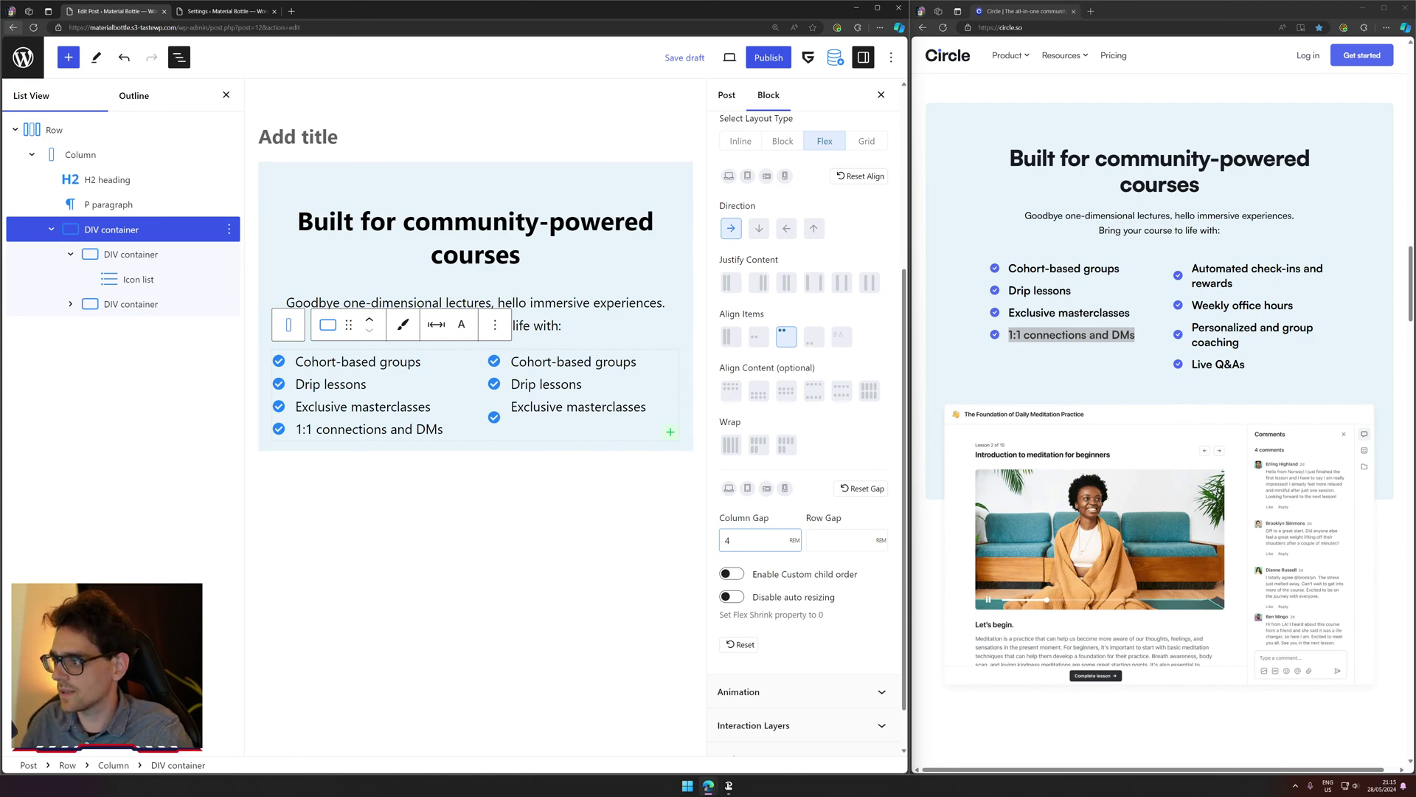
# Step: Copy "Automated check-ins and rewards" from the Circle page and select the first item's text in the second column
pyautogui.tripleClick(1212, 283)
pyautogui.click(1177, 339)
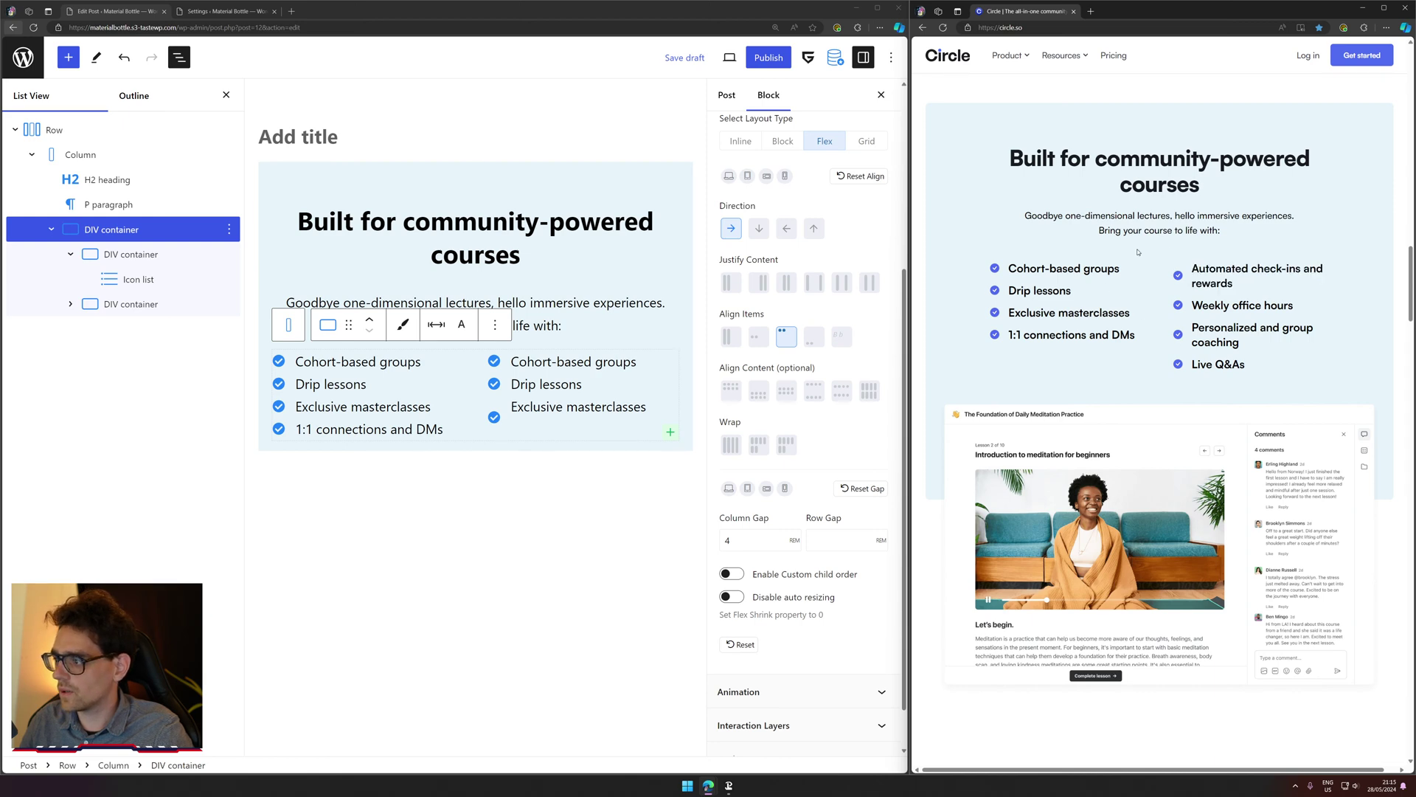
pyautogui.tripleClick(1235, 290)
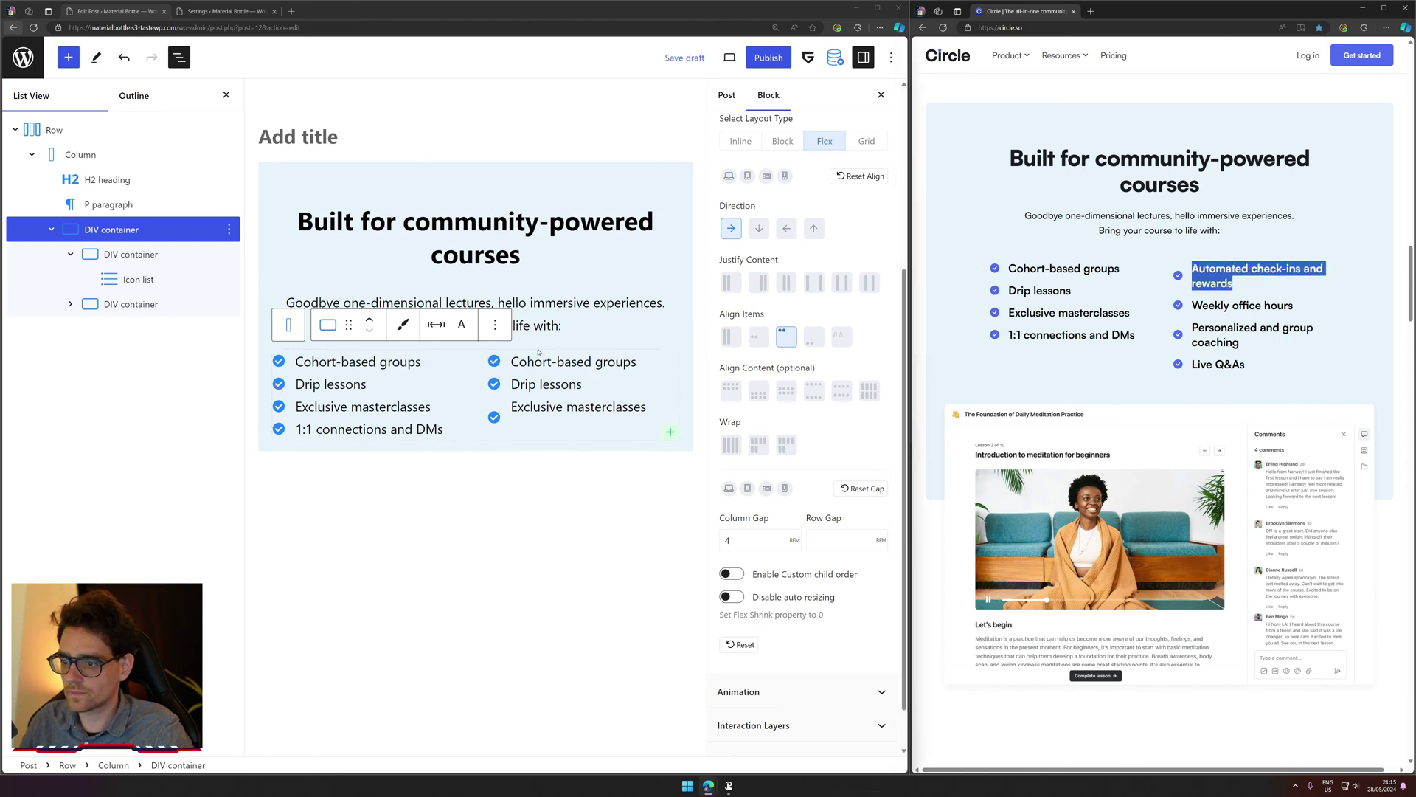
pyautogui.click(130, 304)
pyautogui.moveTo(511, 362); pyautogui.dragTo(636, 361)
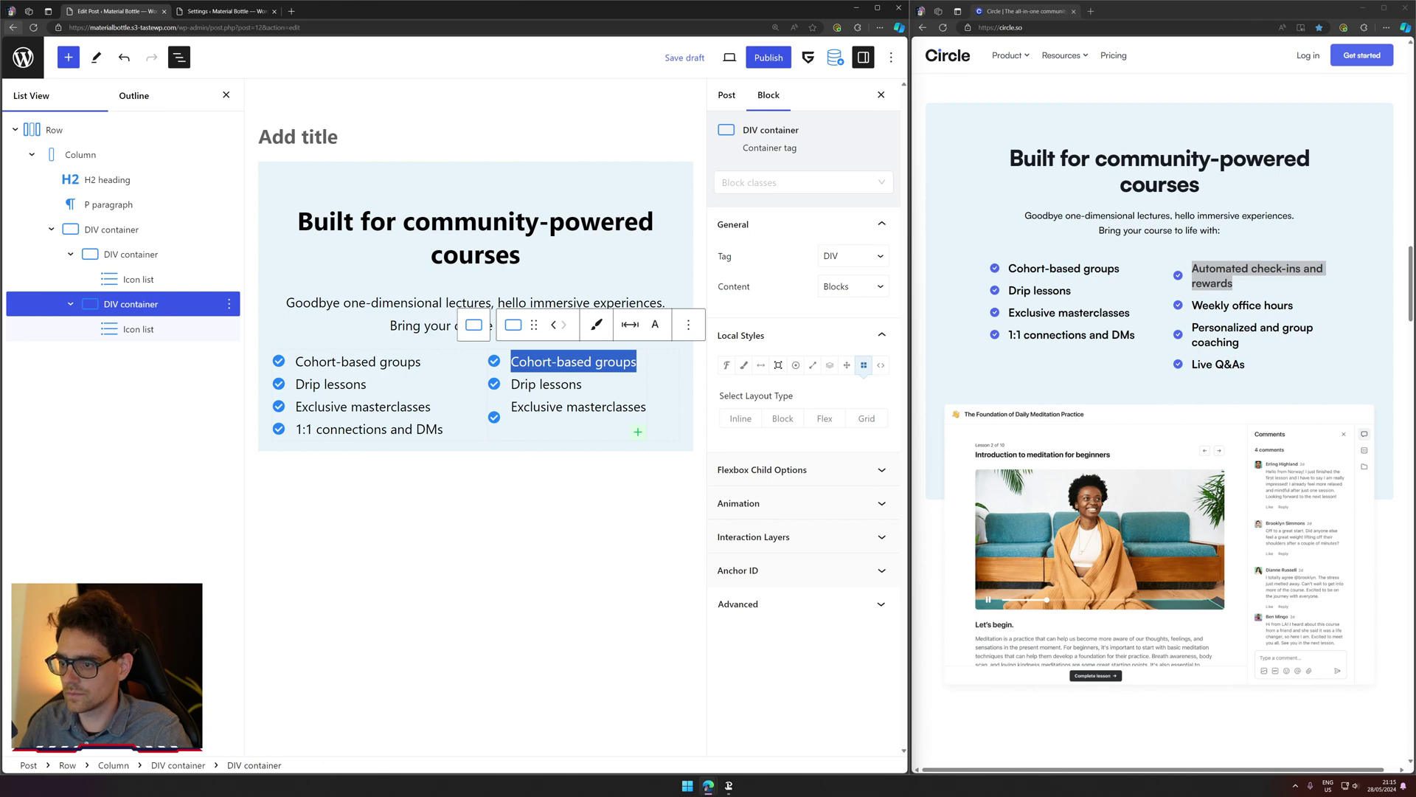
pyautogui.tripleClick(574, 362)
# Step: Delete the second inner DIV container together with its incomplete icon list
pyautogui.click(387, 362)
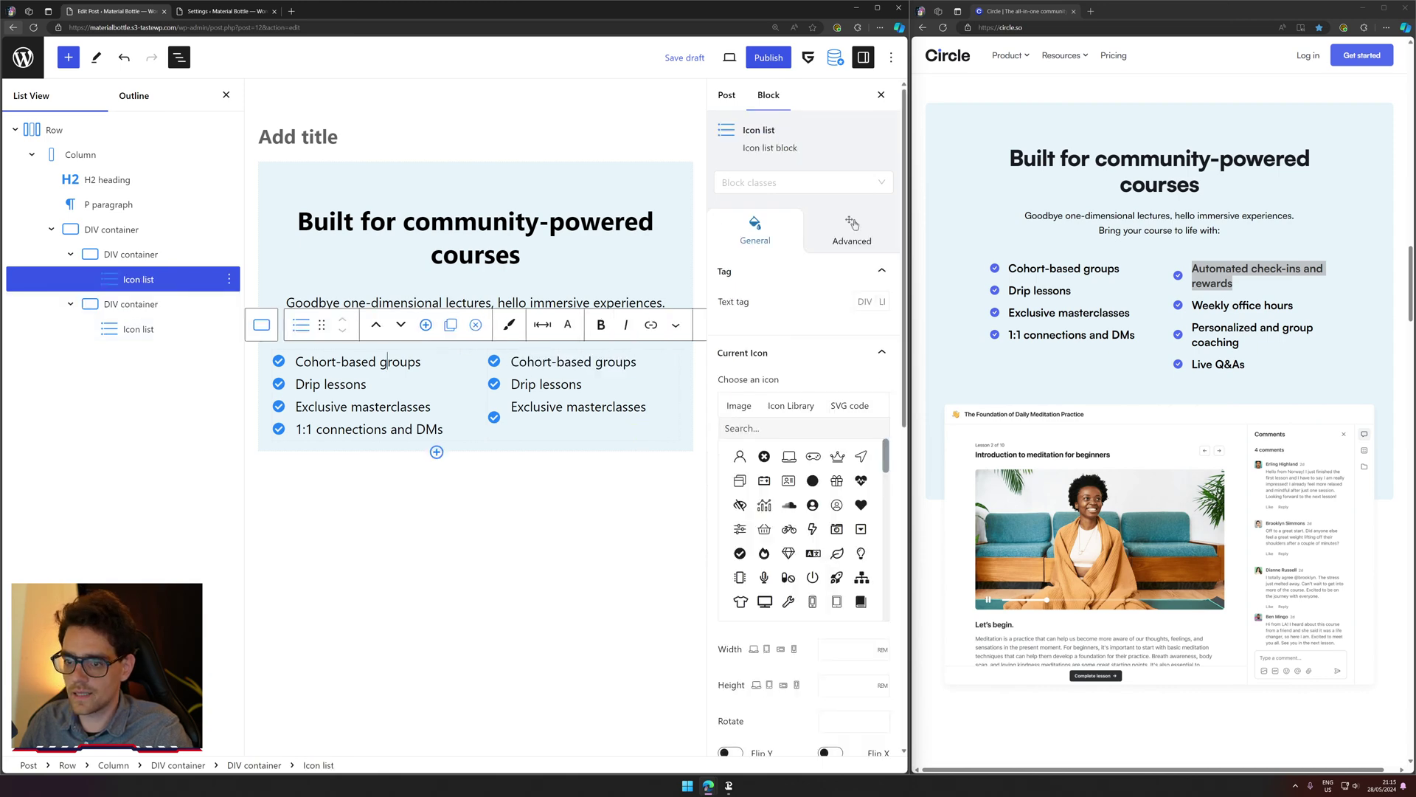
pyautogui.click(479, 381)
pyautogui.click(689, 325)
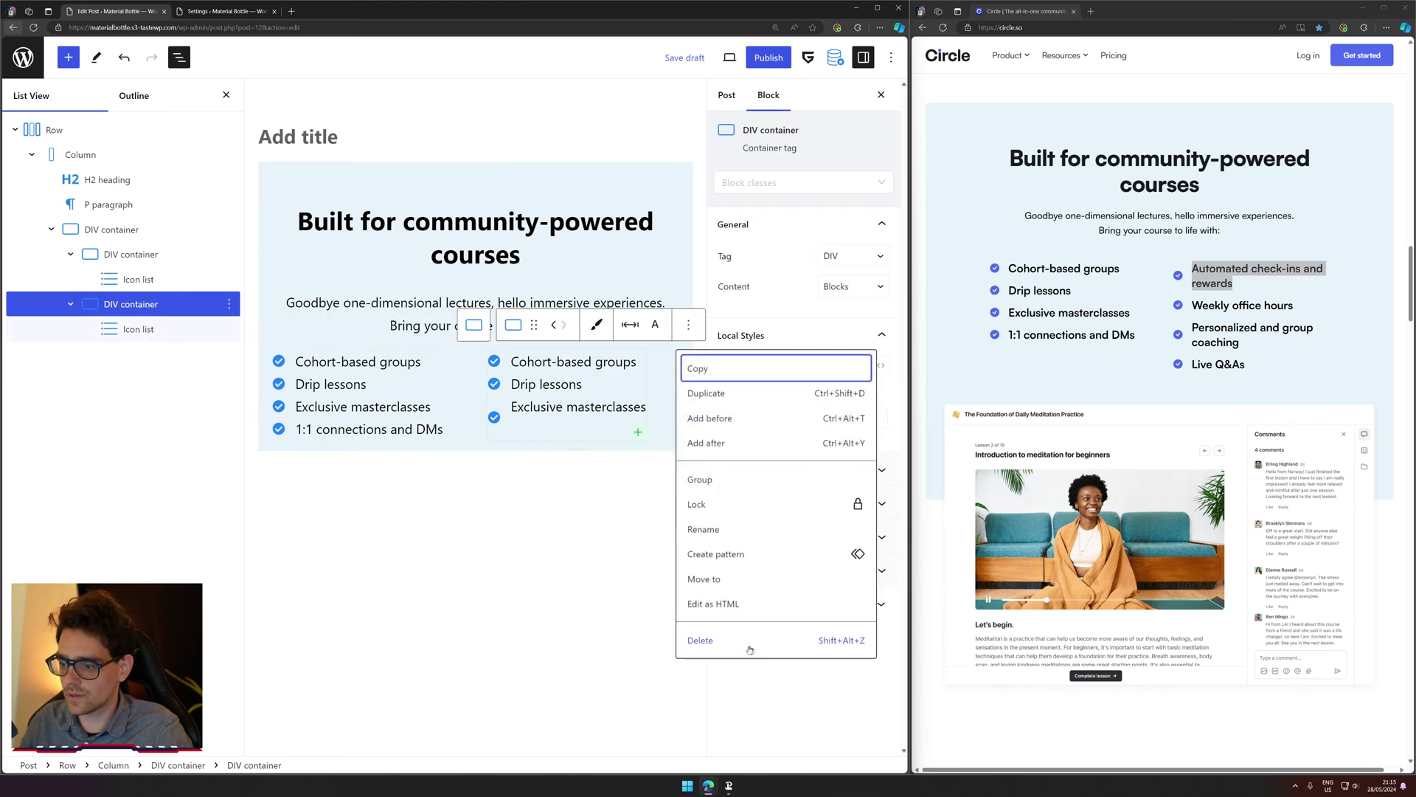
pyautogui.click(700, 639)
# Step: Duplicate the four-item icon list and move the copy out beside the inner DIV container as the second column
pyautogui.click(372, 389)
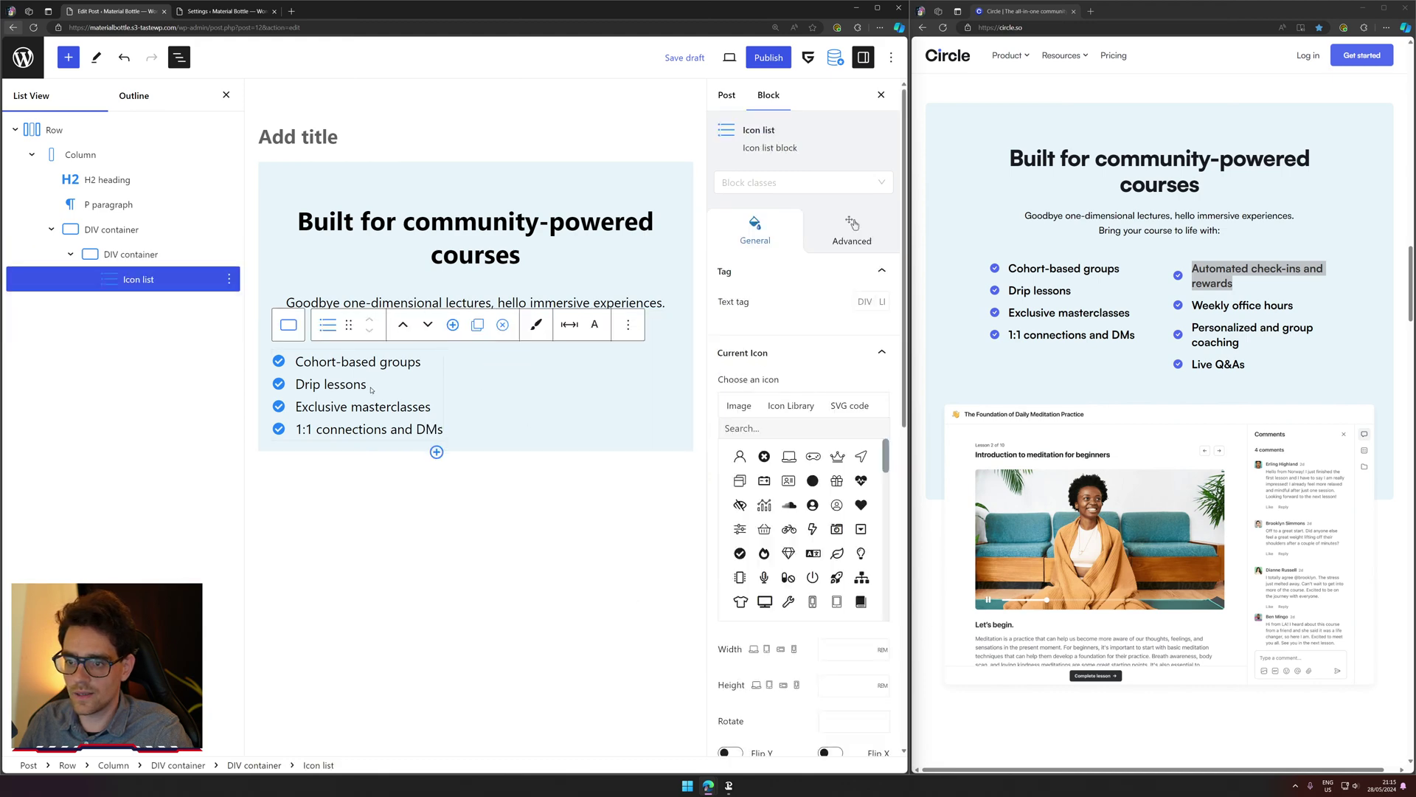
pyautogui.click(628, 325)
pyautogui.click(640, 398)
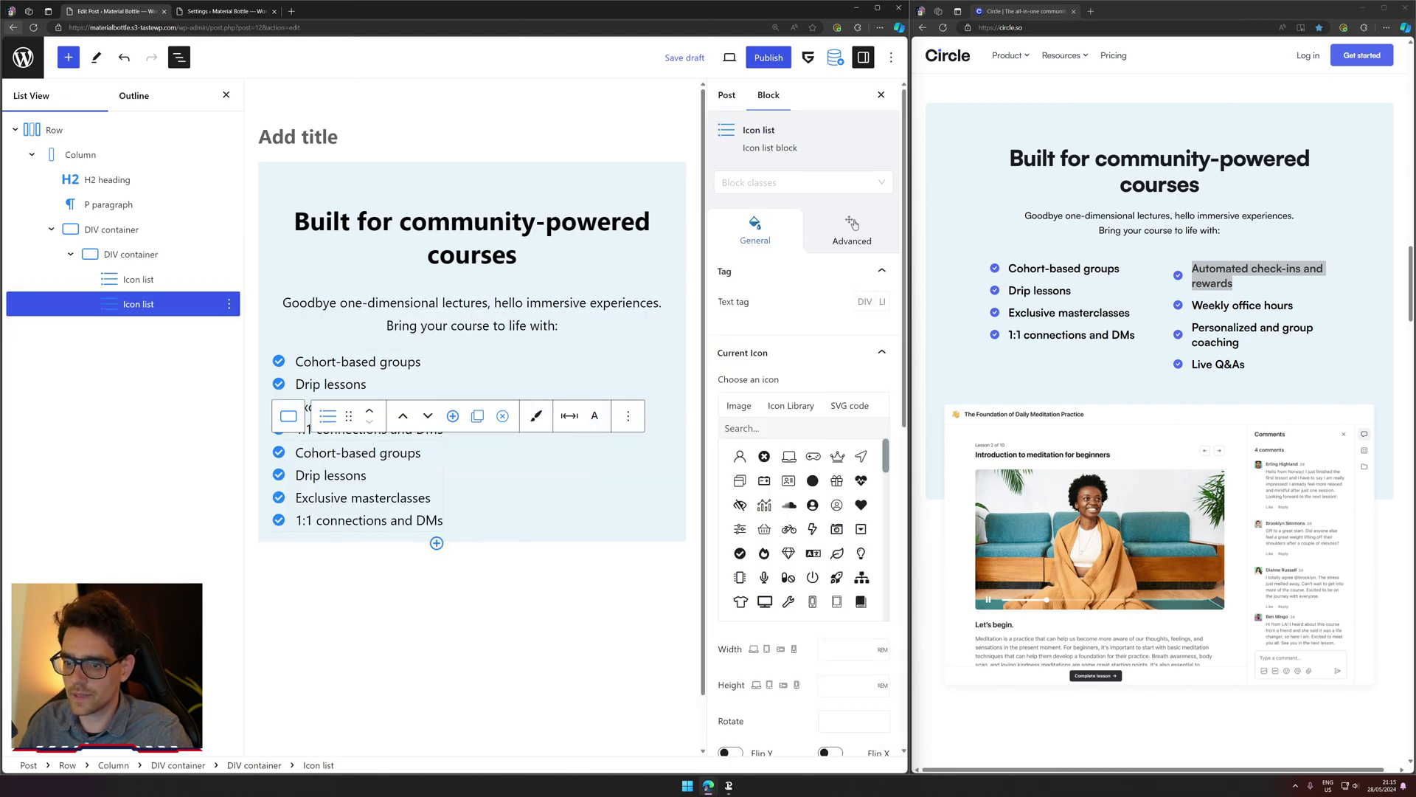
pyautogui.moveTo(348, 416); pyautogui.dragTo(561, 361)
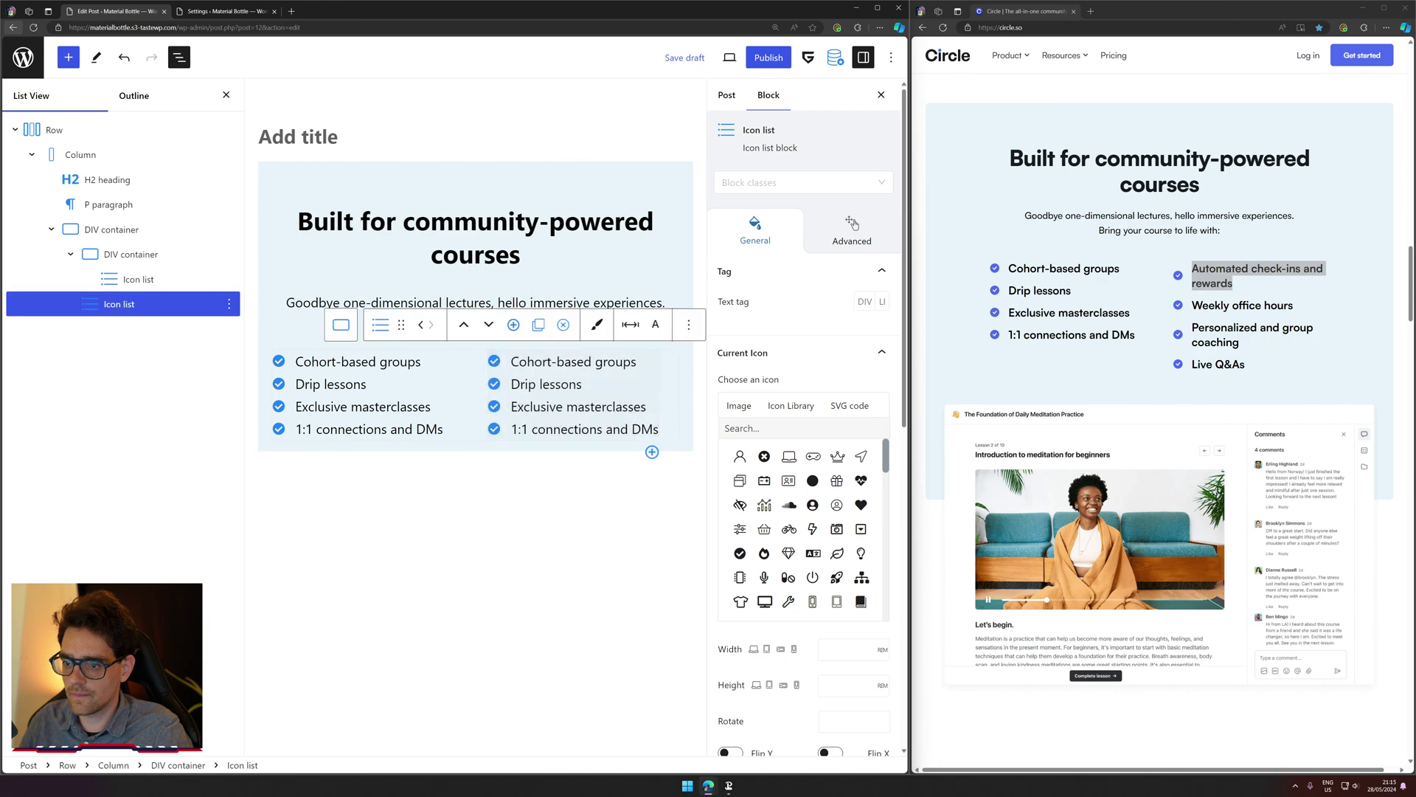
# Step: Replace the second column's first two items with "Automated check-ins and rewards" and "Weekly office hours" from the Circle page
pyautogui.tripleClick(565, 362)
pyautogui.hotkey('ctrl', 'v')
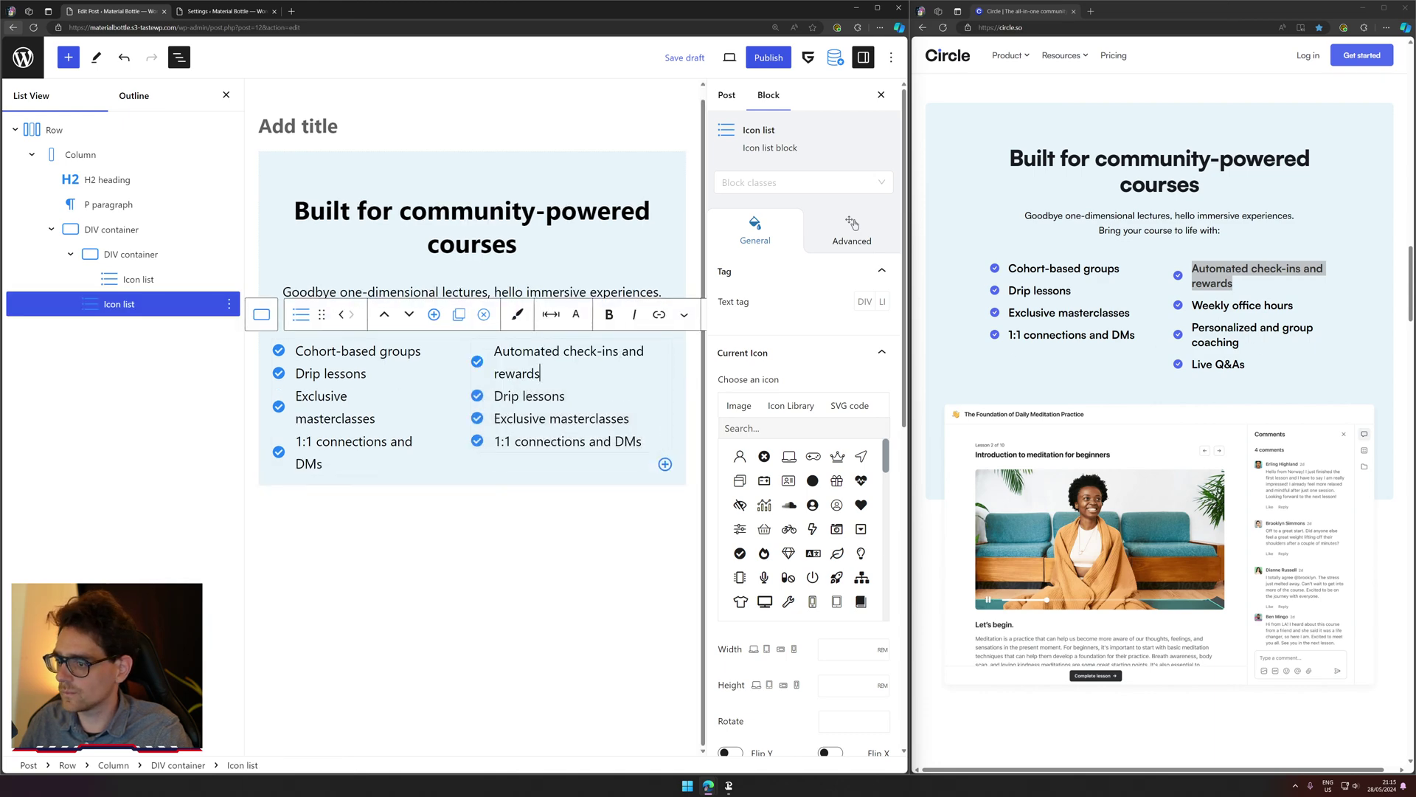
pyautogui.tripleClick(1243, 306)
pyautogui.hotkey('ctrl', 'c')
pyautogui.click(690, 380)
pyautogui.hotkey('ctrl', 'shift', 'Left')
pyautogui.hotkey('ctrl', 'shift', 'Left')
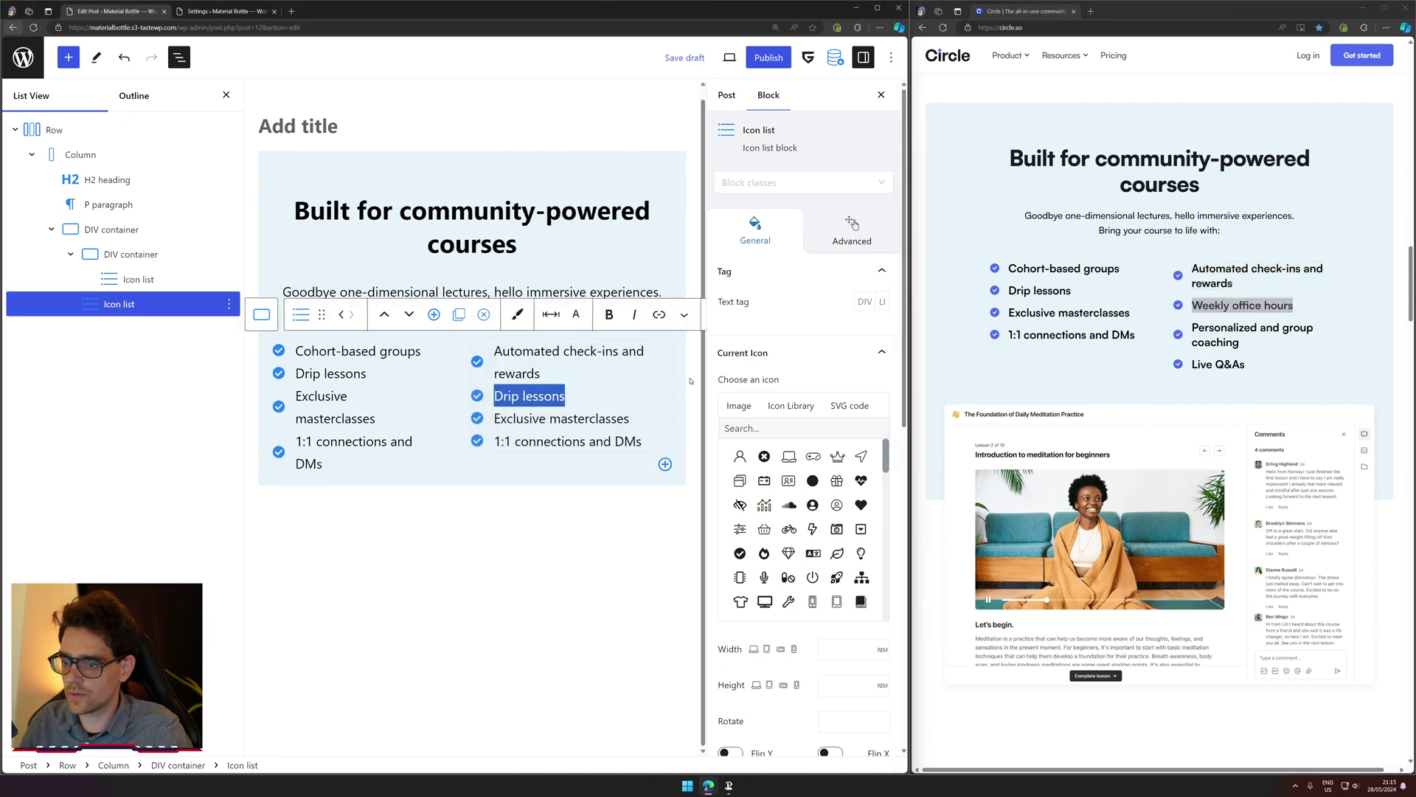
pyautogui.hotkey('ctrl', 'v')
# Step: Replace the second column's last two items with "Personalized and group coaching" and "Live Q&As" from the Circle page
pyautogui.tripleClick(1252, 327)
pyautogui.hotkey('ctrl', 'c')
pyautogui.click(568, 418)
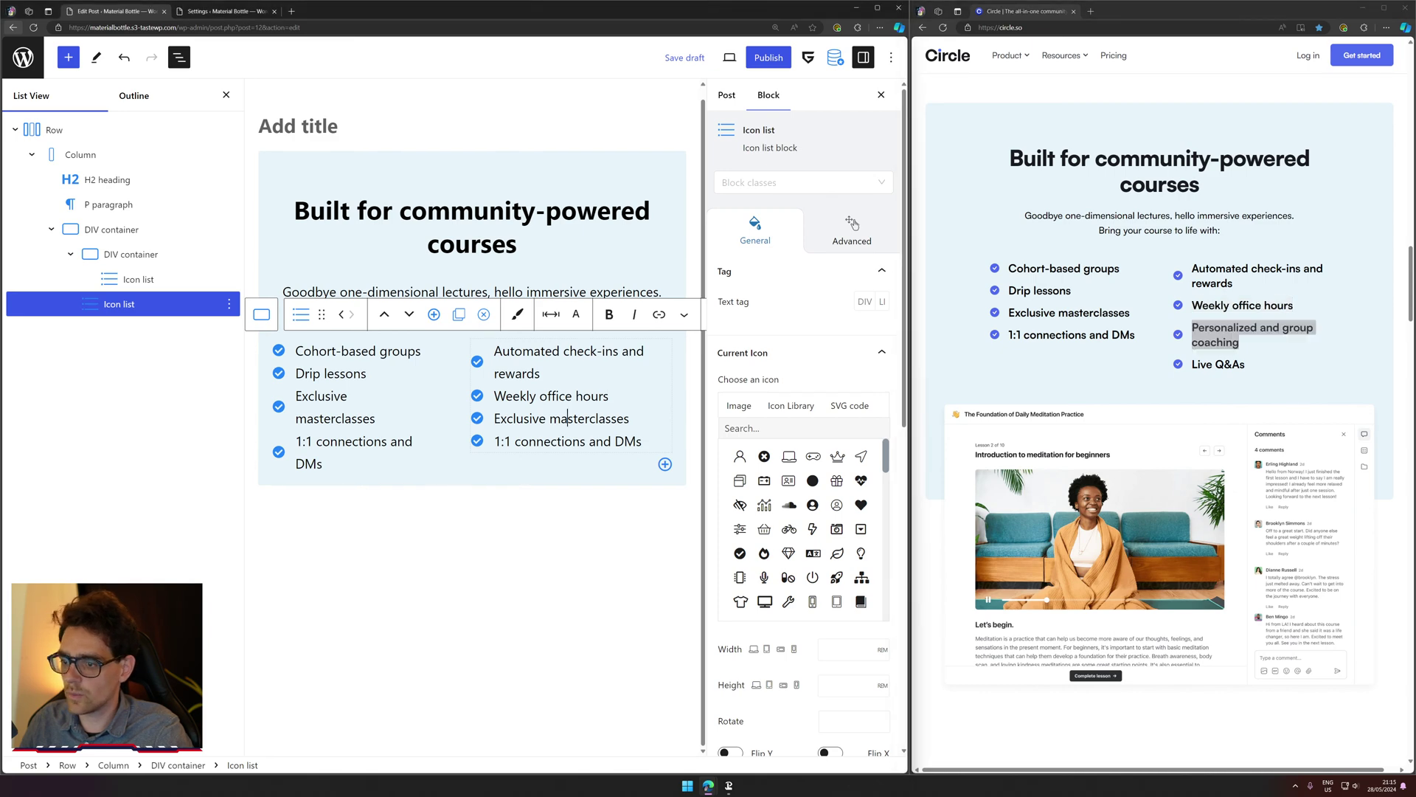
pyautogui.tripleClick(607, 414)
pyautogui.hotkey('ctrl', 'v')
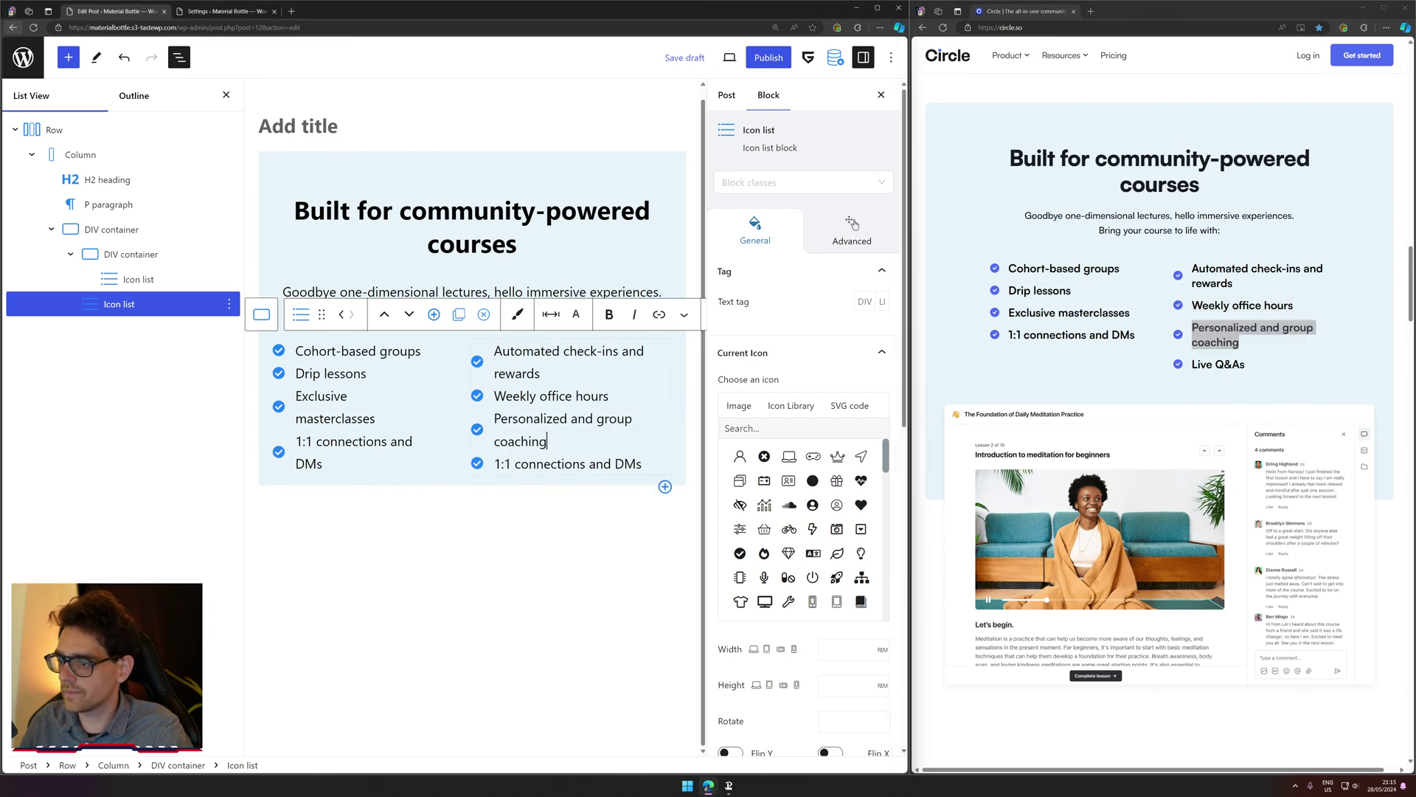
pyautogui.tripleClick(1218, 364)
pyautogui.hotkey('ctrl', 'c')
pyautogui.click(511, 463)
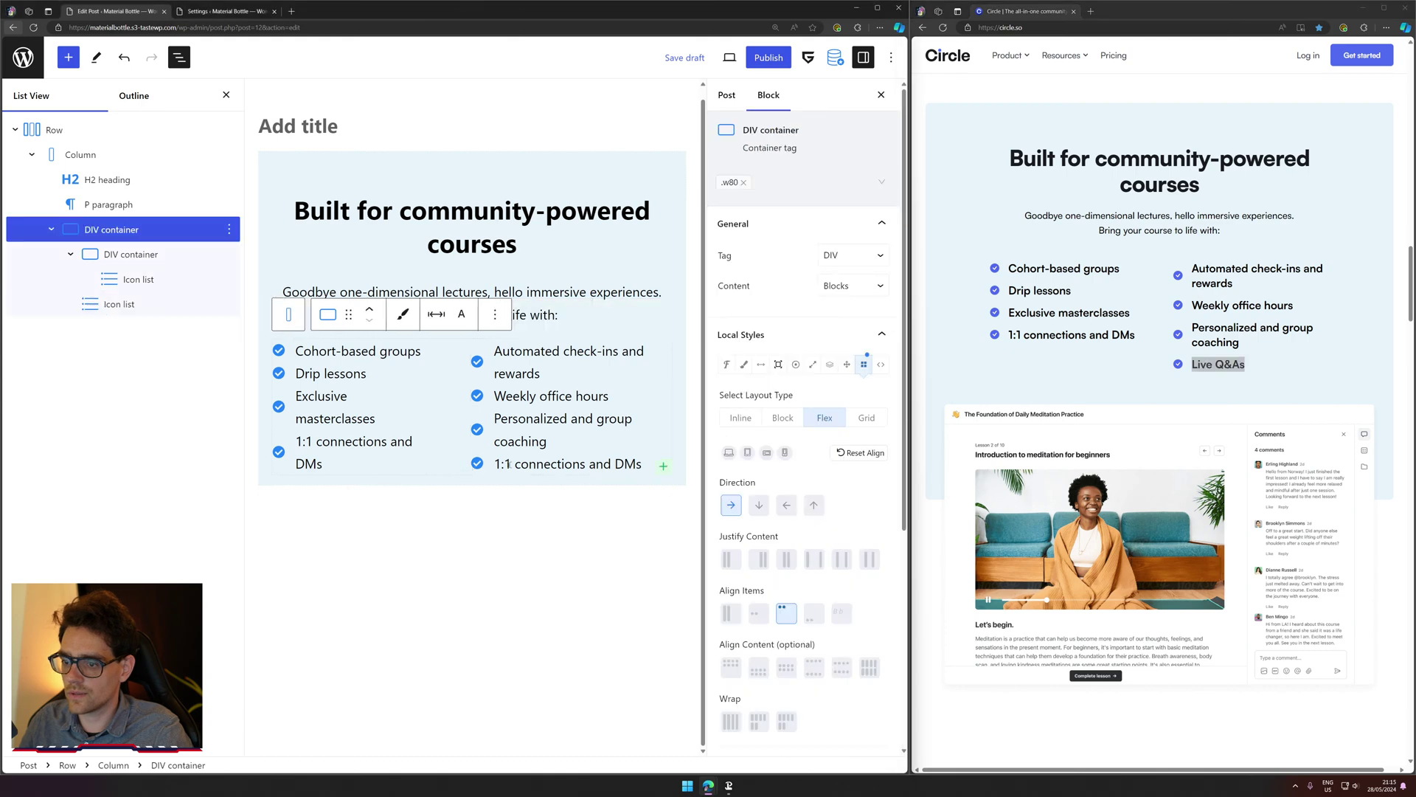
pyautogui.tripleClick(536, 463)
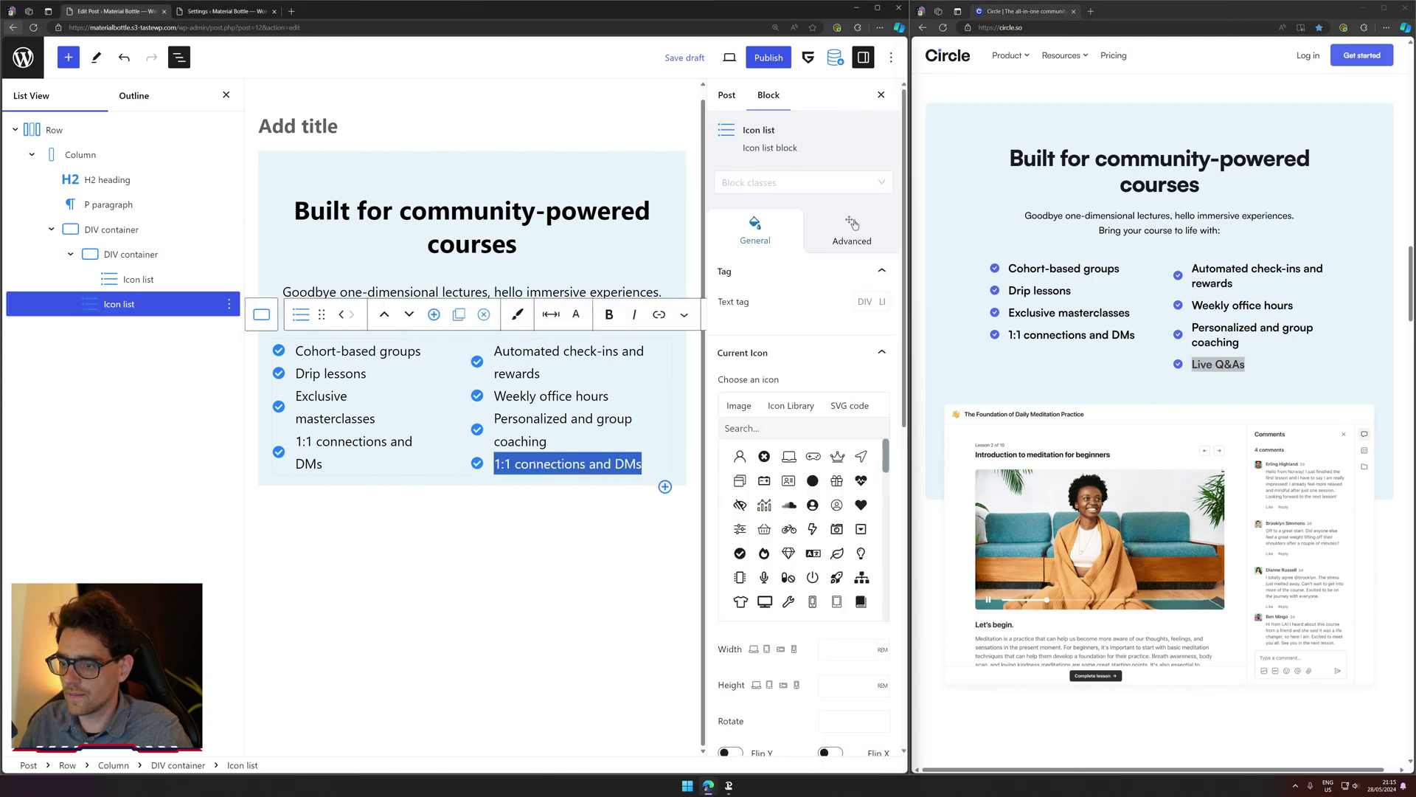
pyautogui.hotkey('ctrl', 'v')
pyautogui.click(667, 690)
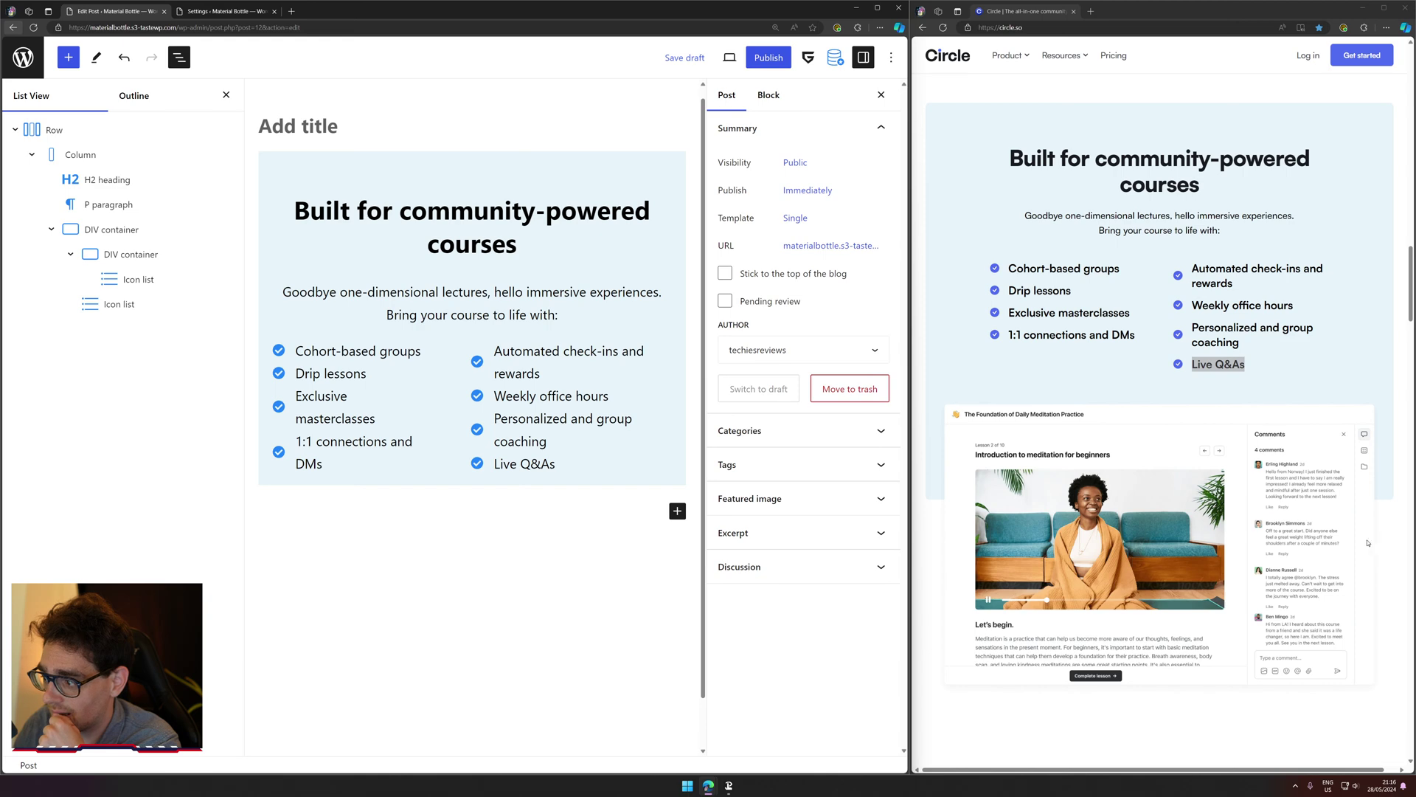
# Step: Widen the Circle page's window and examine how its two-column feature list is laid out at that width
pyautogui.moveTo(903, 345); pyautogui.dragTo(733, 332)
pyautogui.rightClick(790, 203)
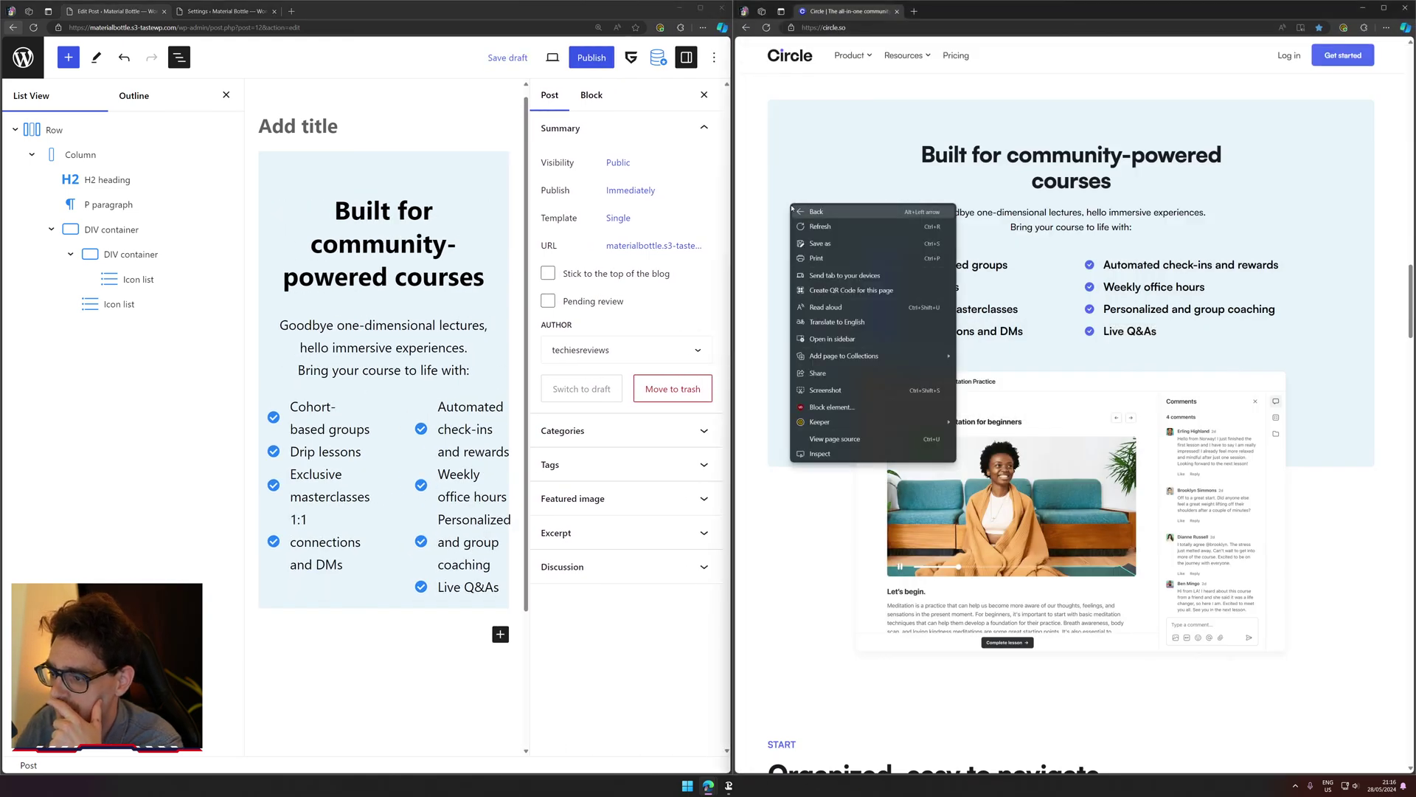
pyautogui.click(828, 555)
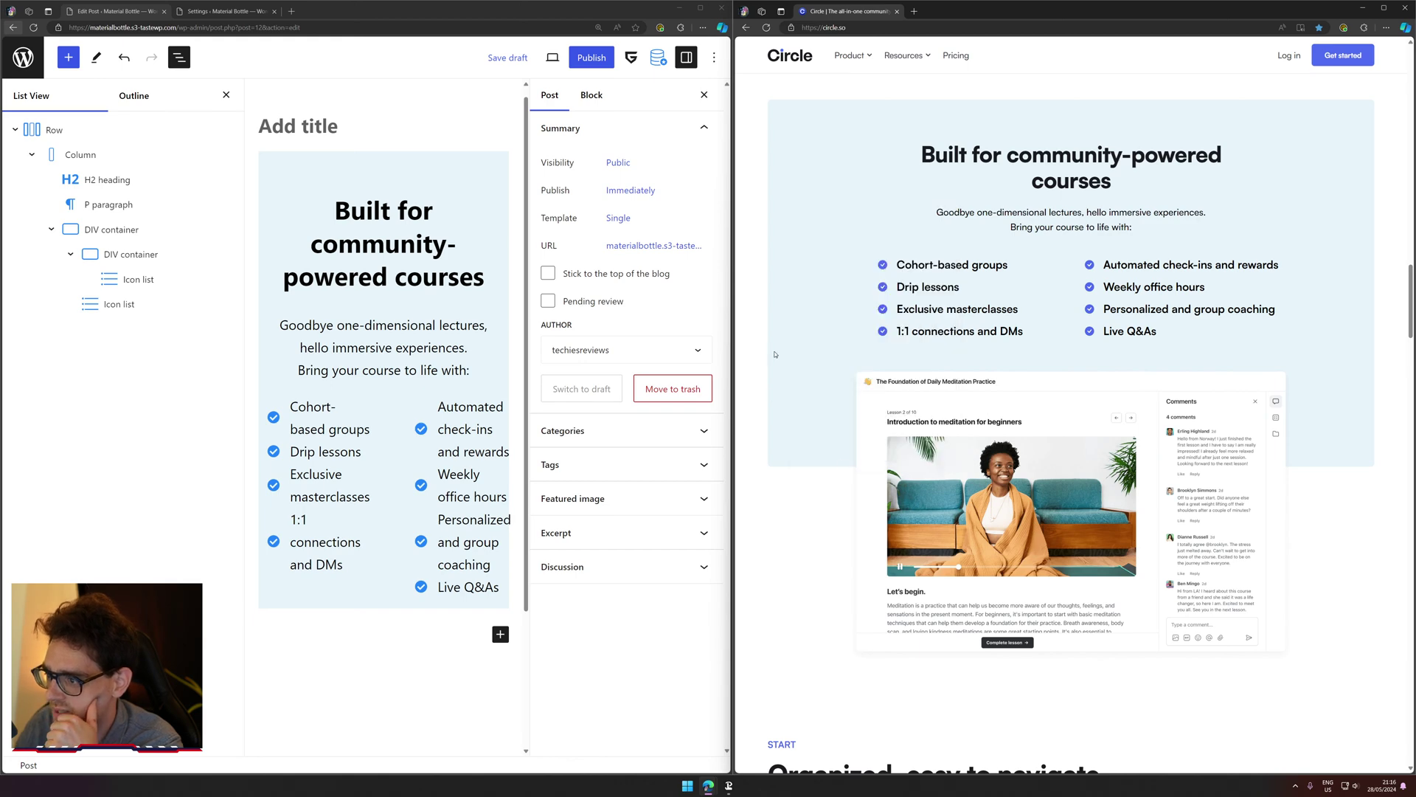
pyautogui.moveTo(777, 354); pyautogui.dragTo(1260, 355)
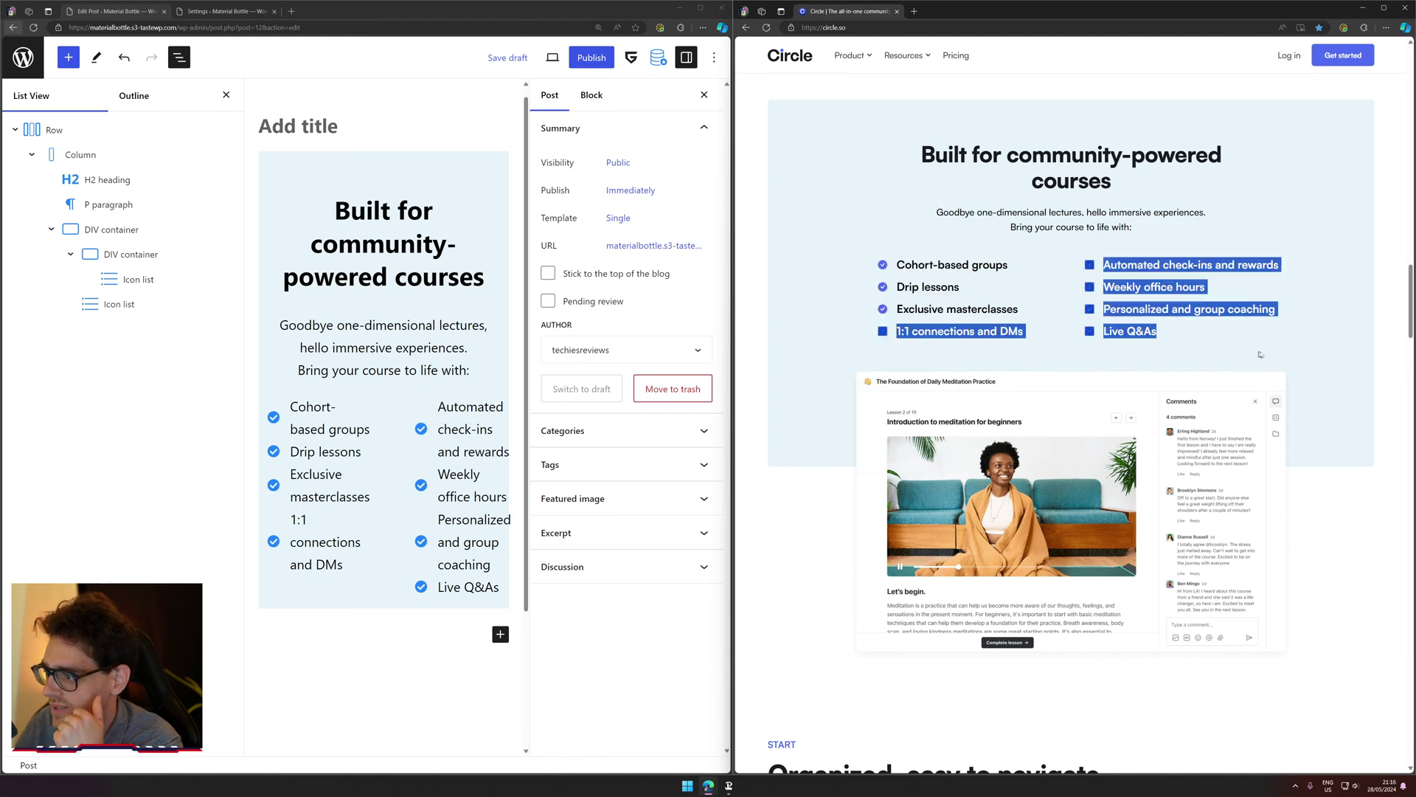
pyautogui.click(1380, 363)
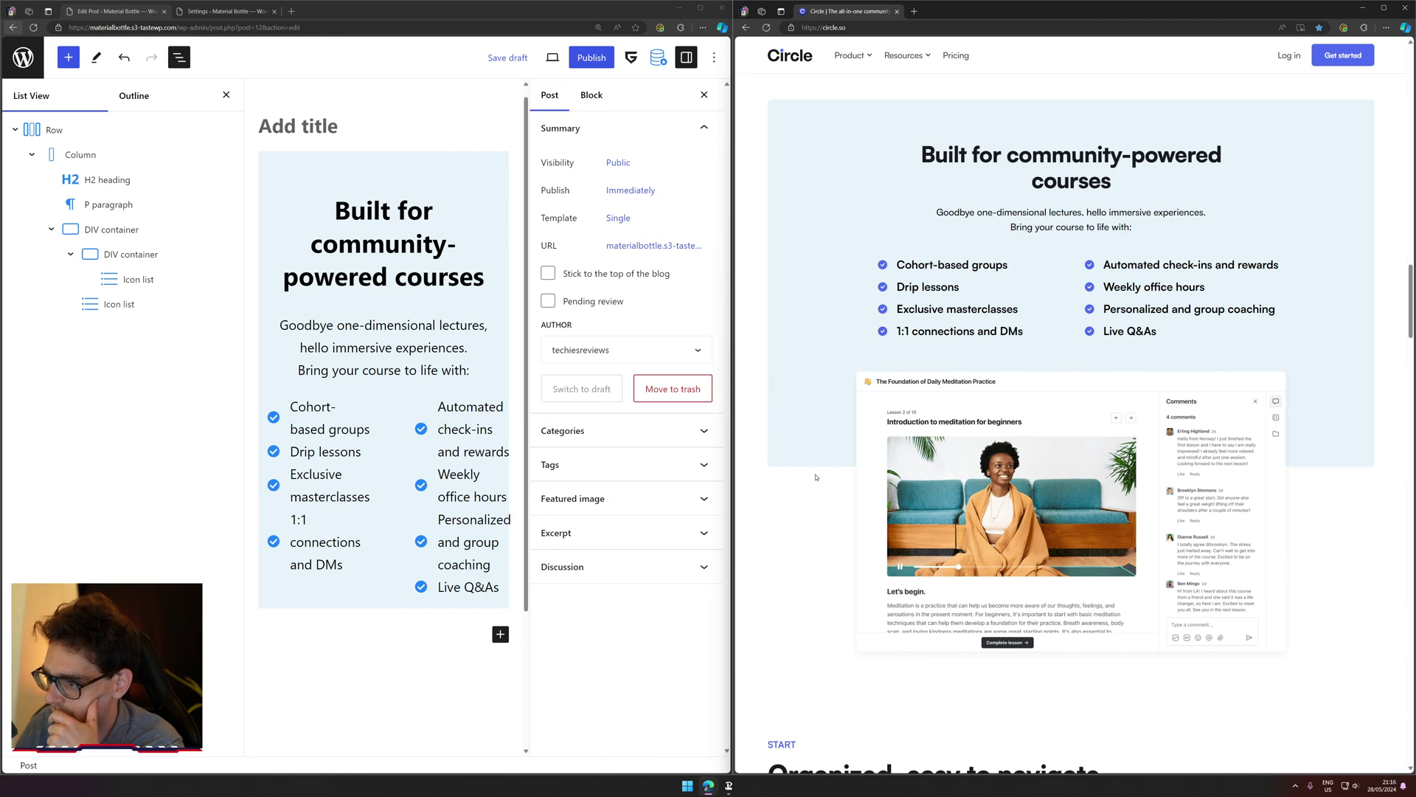
# Step: Inspect the Circle section in the developer tools and expand the div holding the picture below the feature list to examine its styles
pyautogui.rightClick(795, 447)
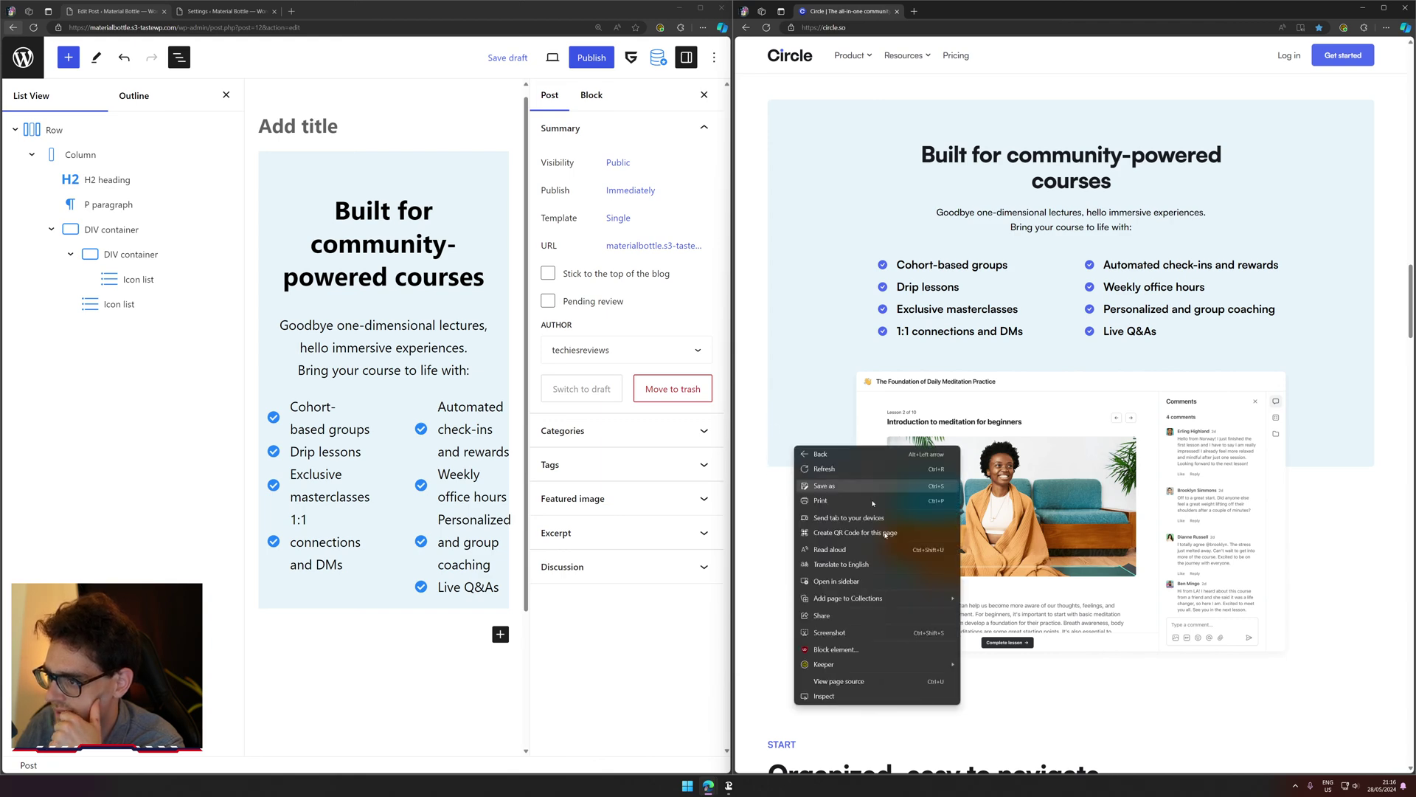
pyautogui.click(847, 695)
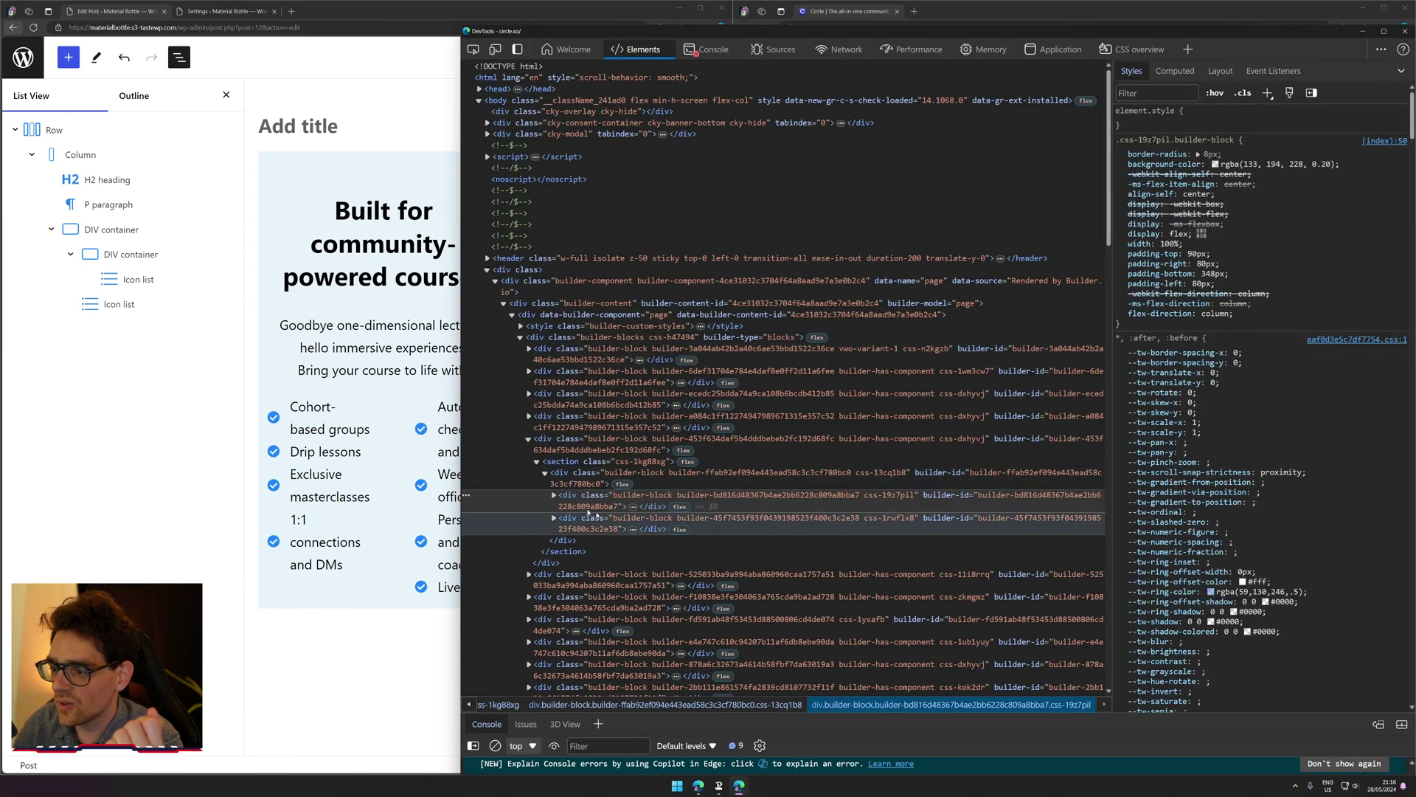
pyautogui.click(587, 518)
pyautogui.click(554, 518)
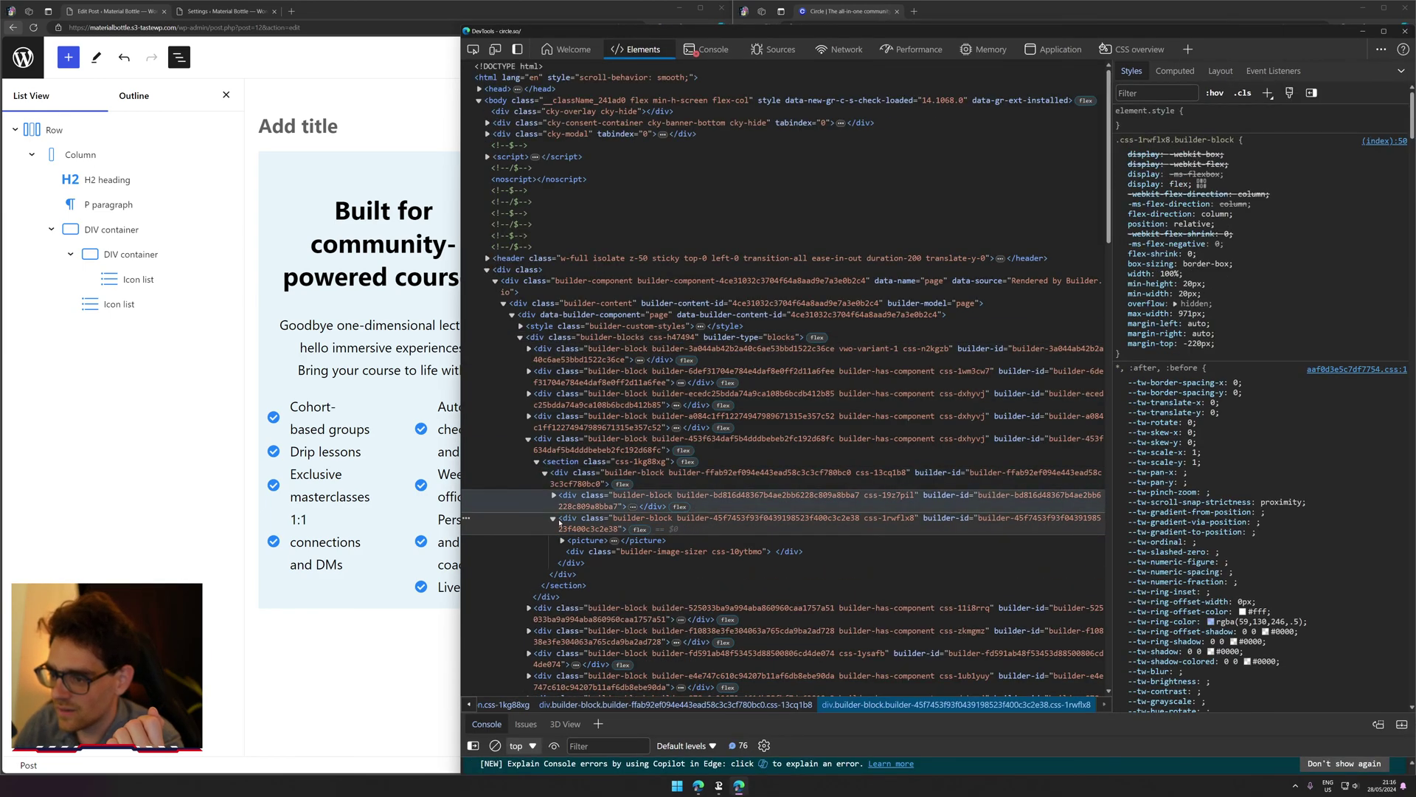
# Step: Expand the text block's nested divs in the developer tools to examine the styles of the heading and feature-list containers
pyautogui.click(552, 496)
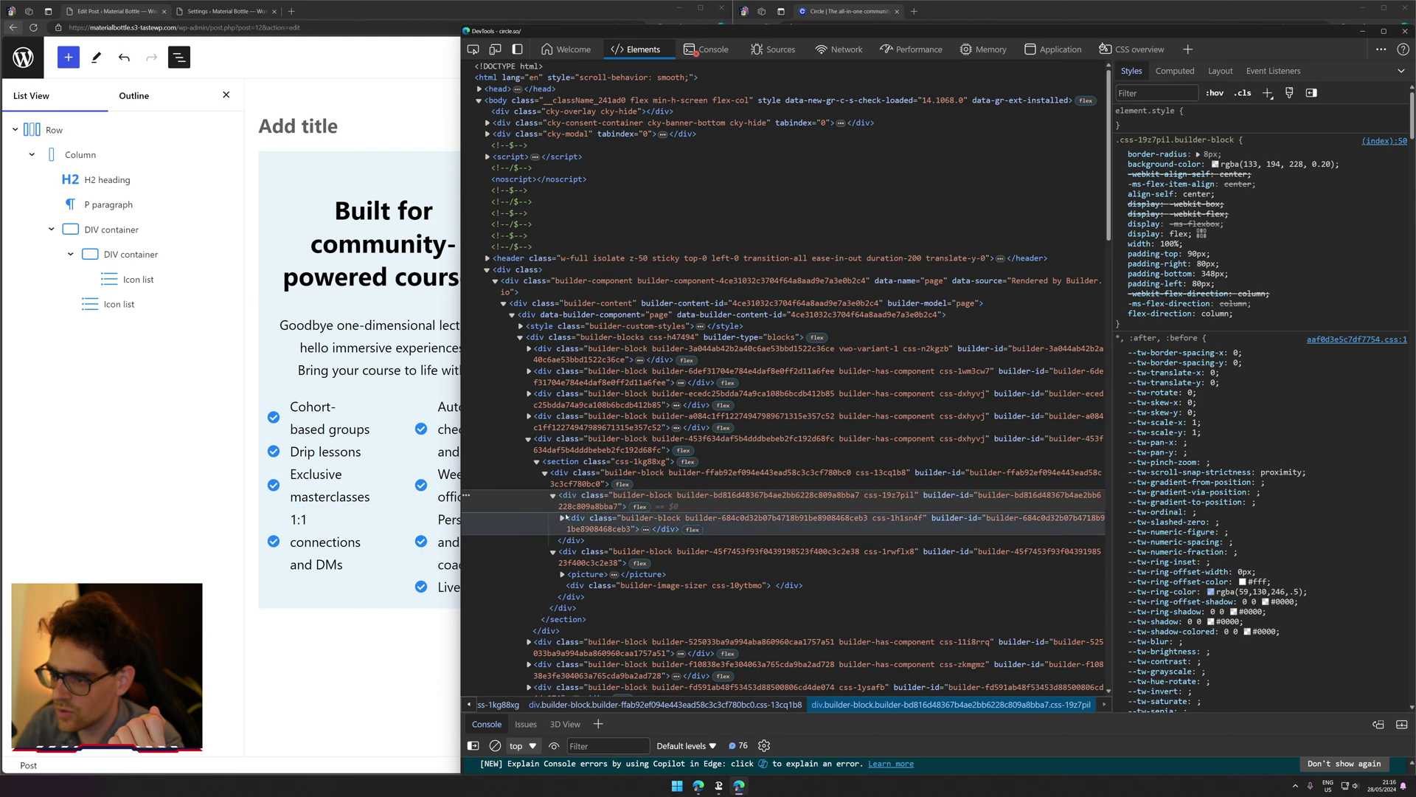
pyautogui.click(563, 518)
pyautogui.click(579, 545)
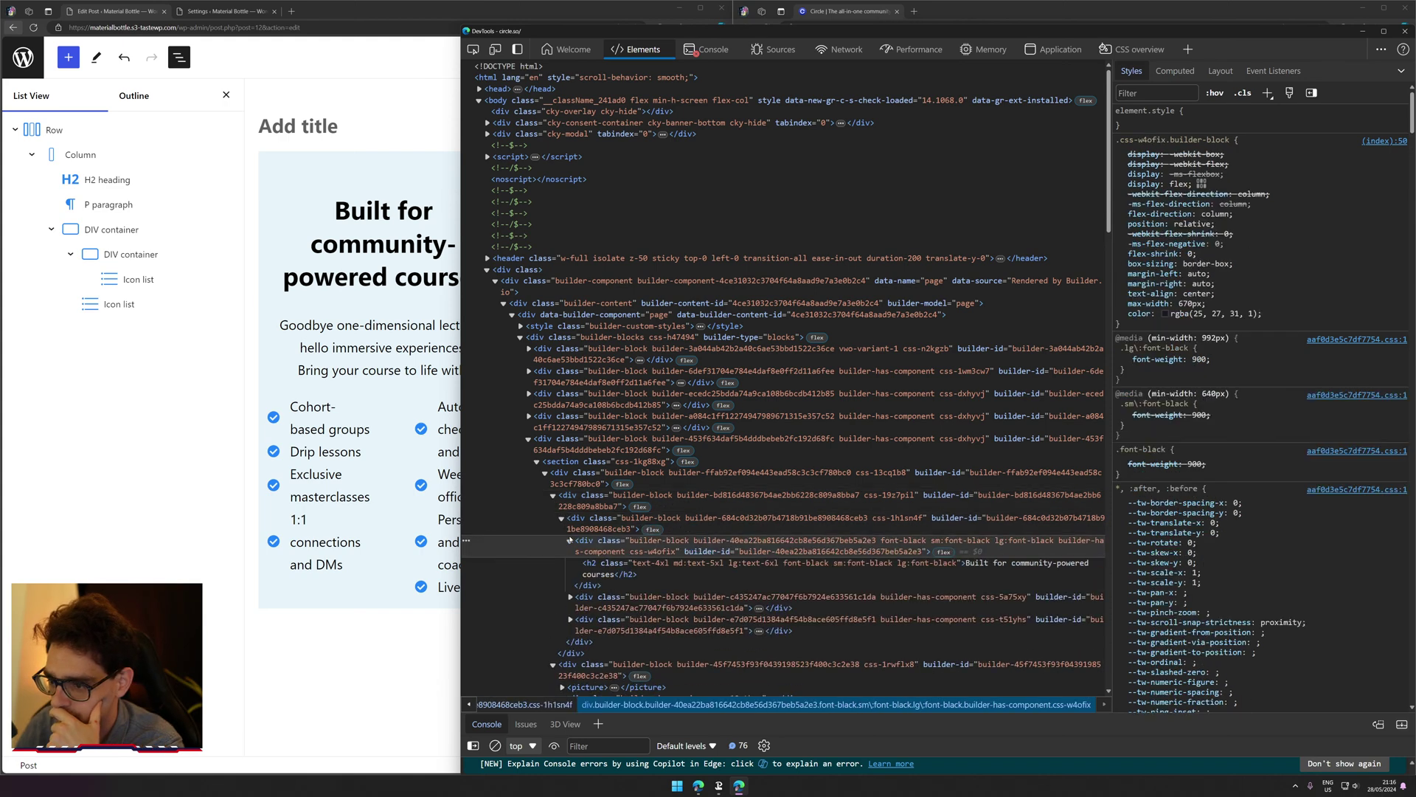
pyautogui.click(572, 585)
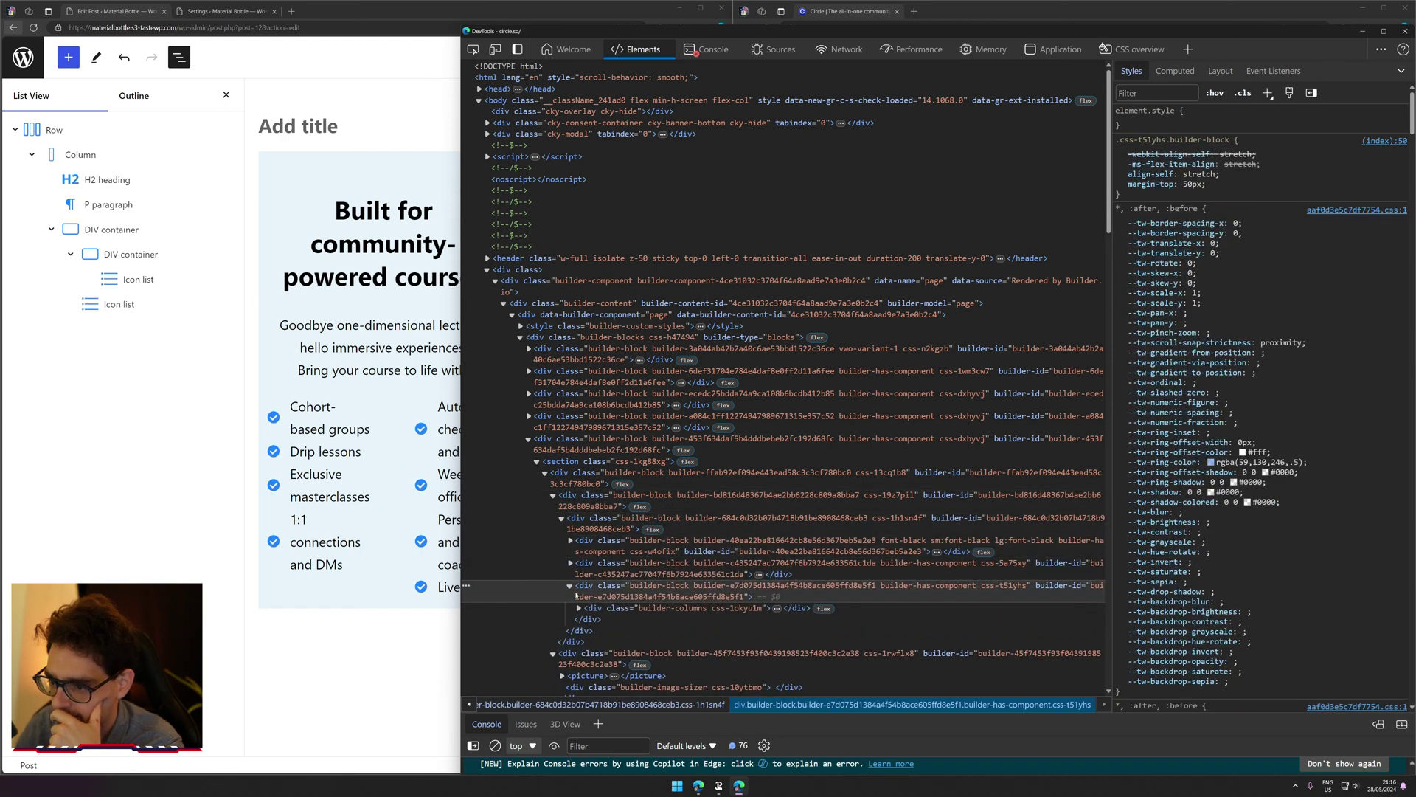
pyautogui.click(570, 585)
# Step: Inspect the picture's div beside the Circle page and toggle its margin-top off and on to examine how it positions the image
pyautogui.moveTo(1042, 33); pyautogui.dragTo(404, 34)
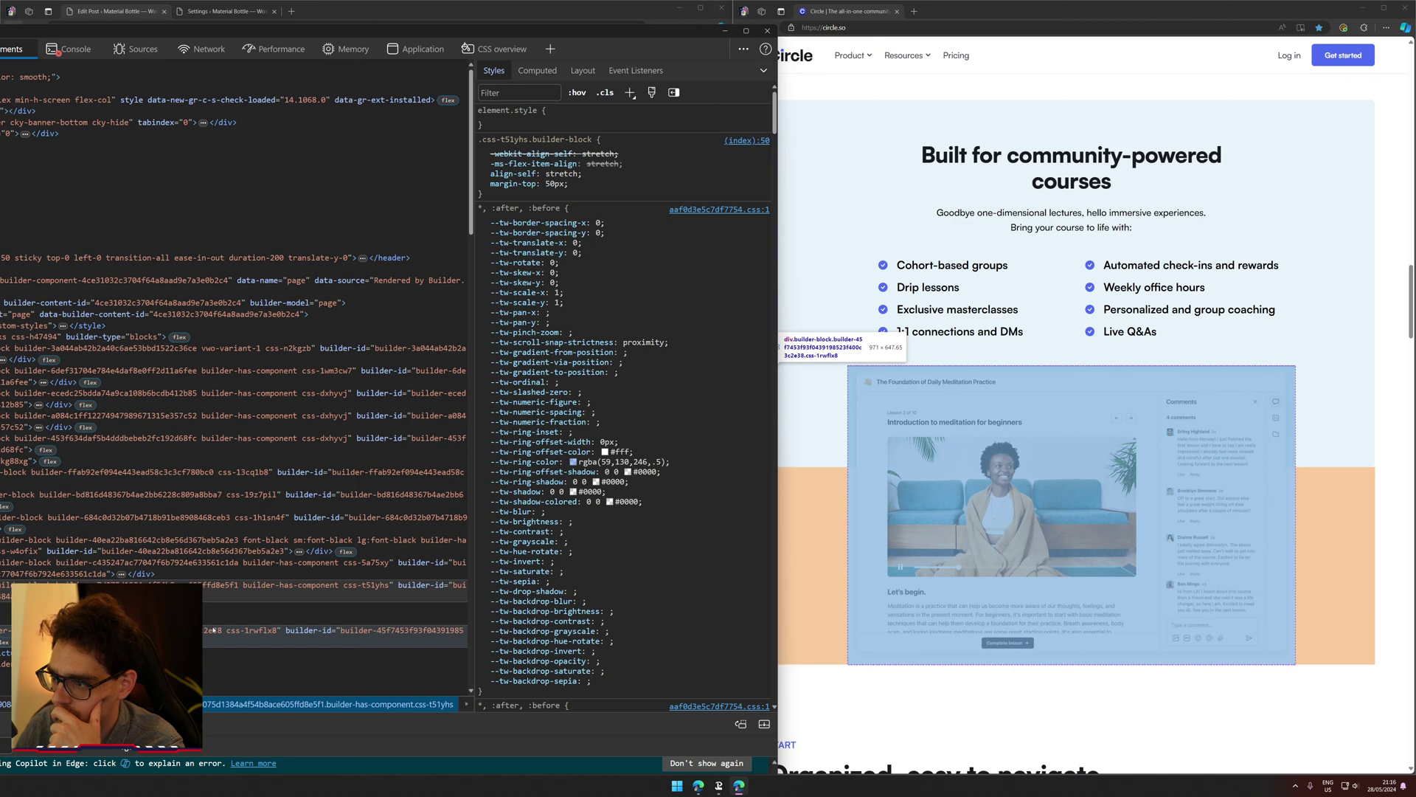
pyautogui.click(212, 630)
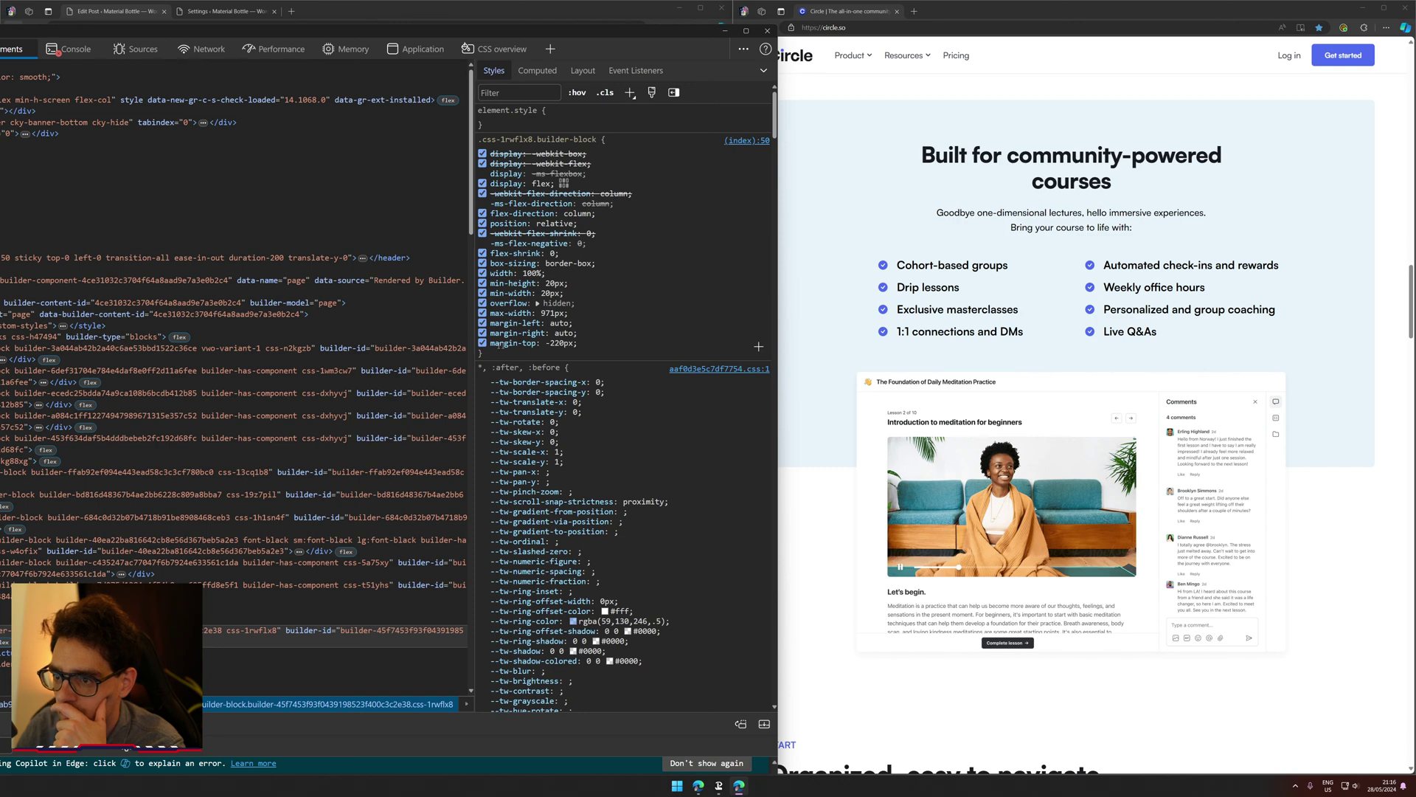
pyautogui.click(482, 343)
pyautogui.click(482, 343)
pyautogui.click(483, 343)
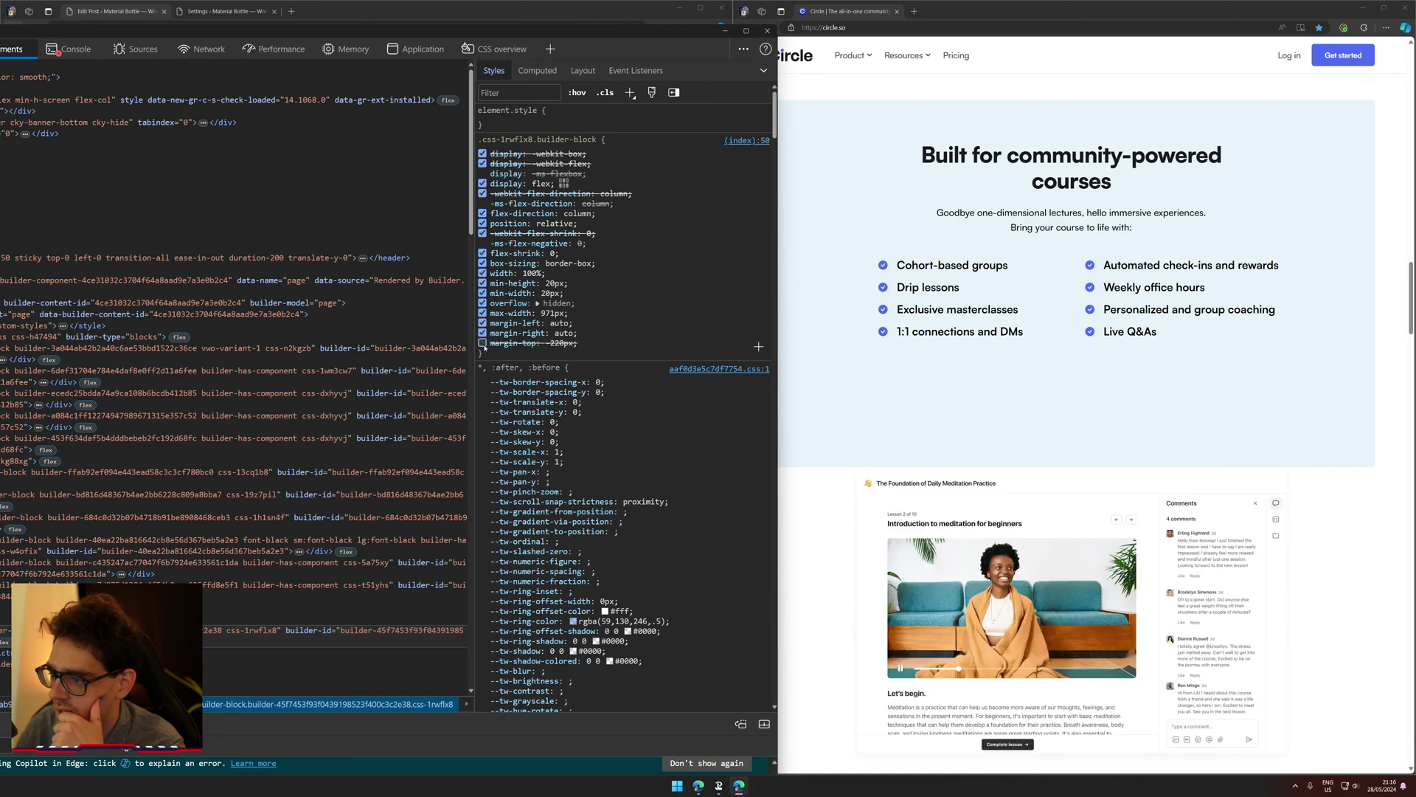
pyautogui.click(482, 343)
pyautogui.click(482, 343)
pyautogui.click(482, 343)
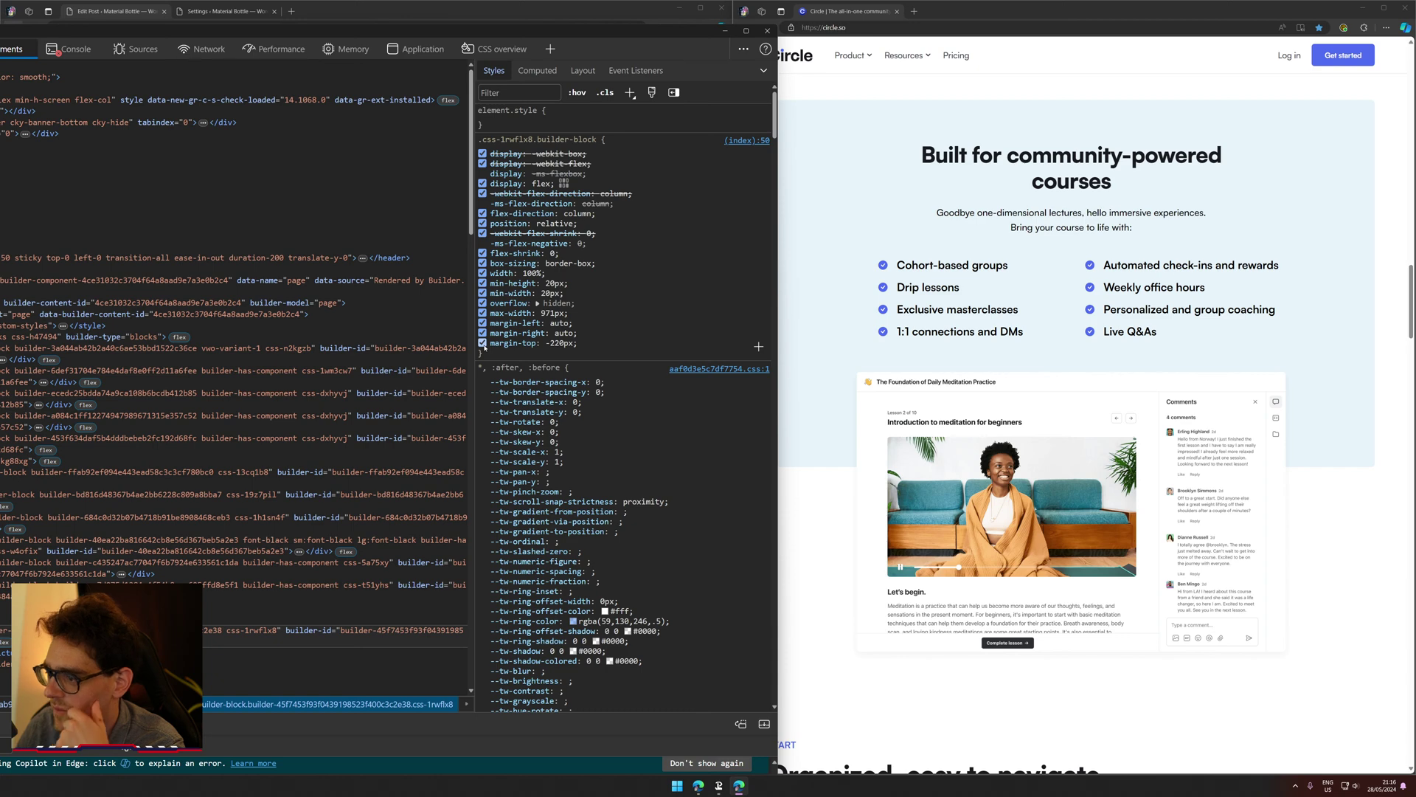
pyautogui.moveTo(577, 343); pyautogui.dragTo(490, 344)
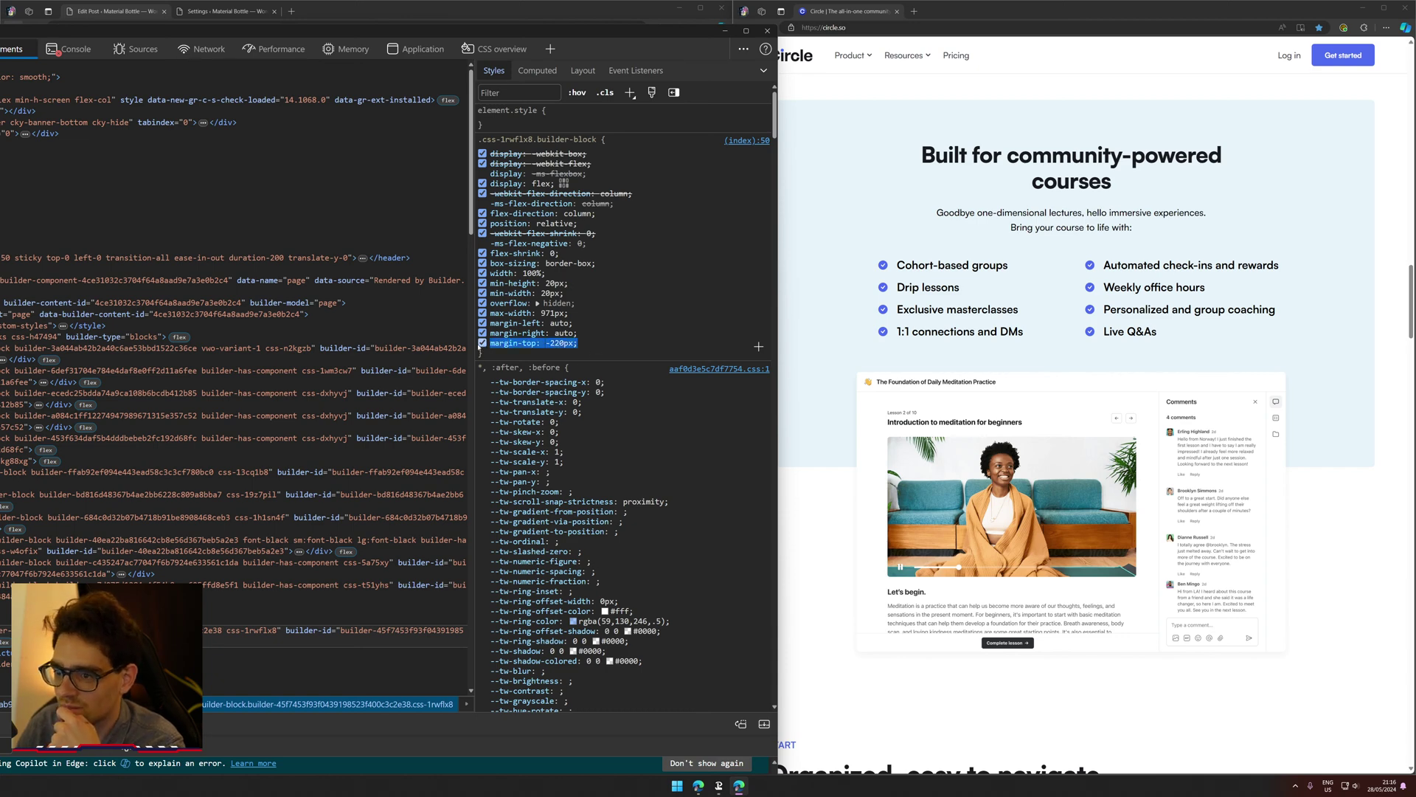
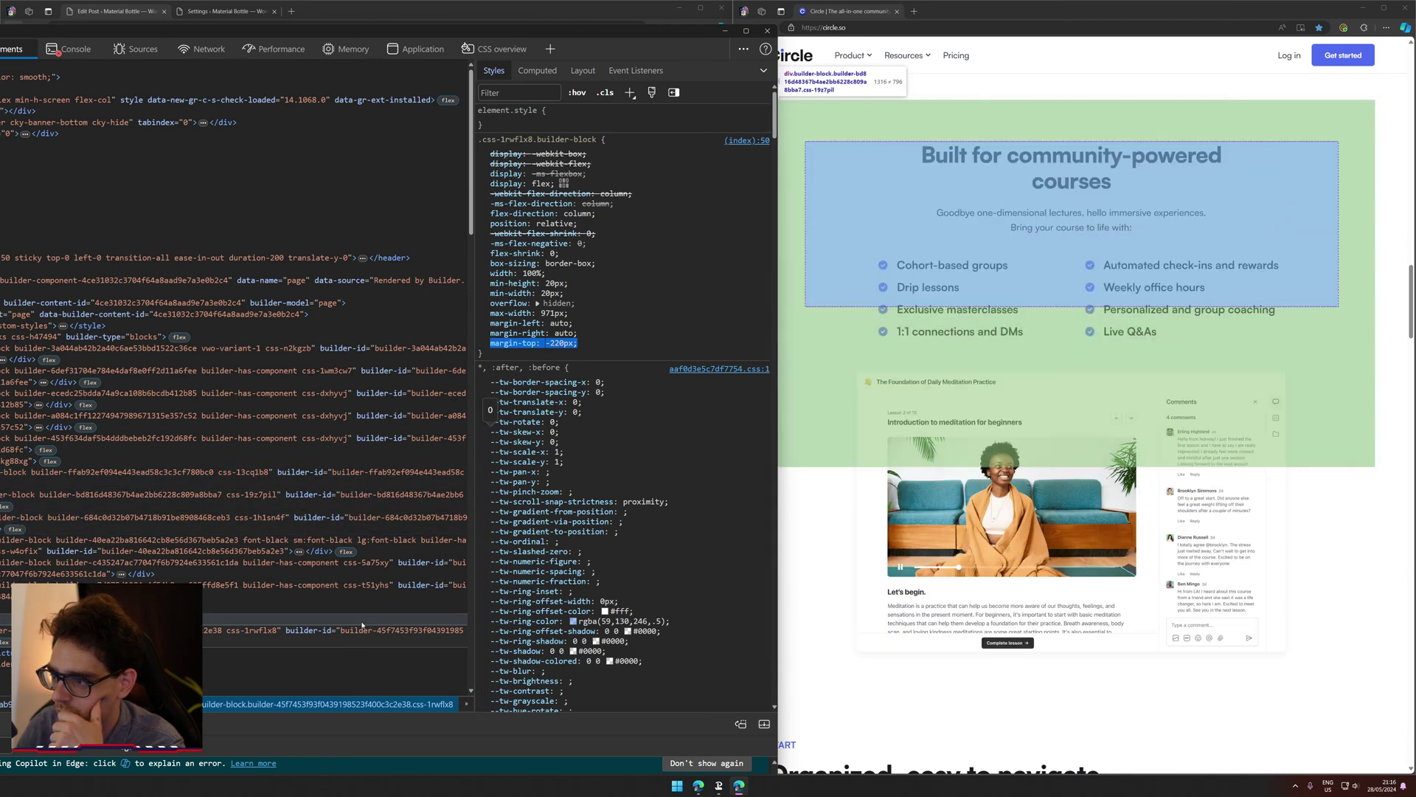
# Step: Inspect the section's blue background div, toggle its padding-bottom off and on to examine the effect, and close the developer tools
pyautogui.click(362, 624)
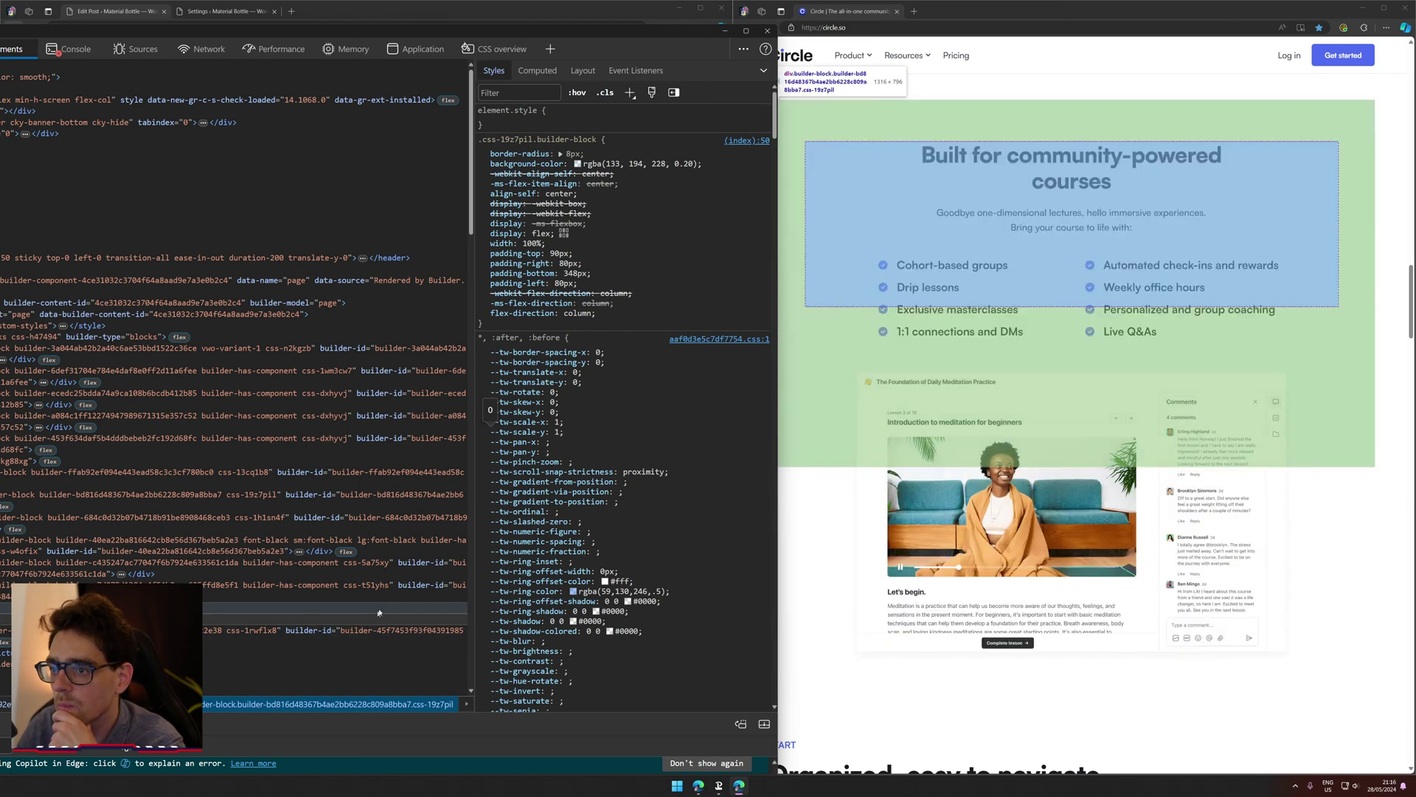
pyautogui.click(483, 274)
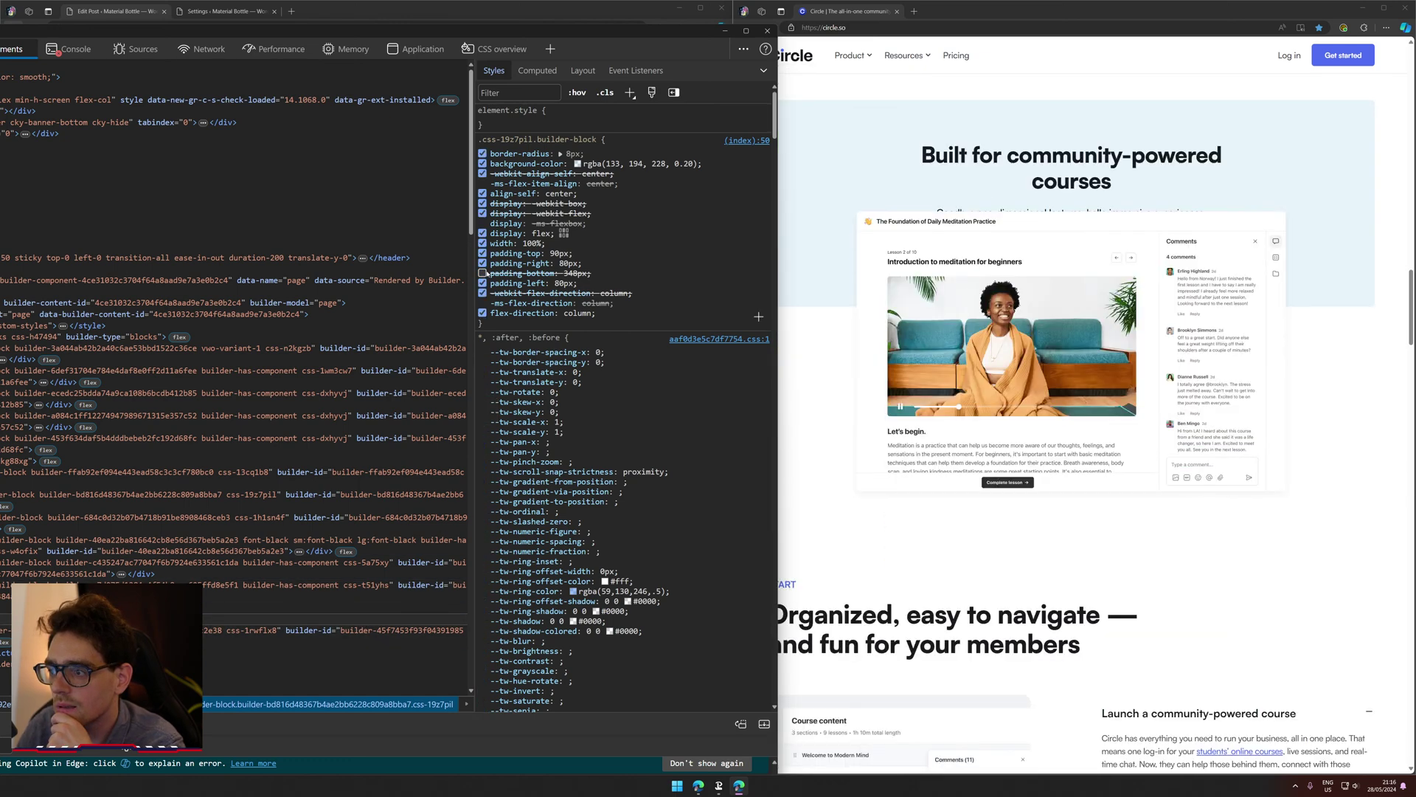
pyautogui.click(483, 274)
pyautogui.click(483, 273)
pyautogui.click(484, 274)
pyautogui.click(484, 274)
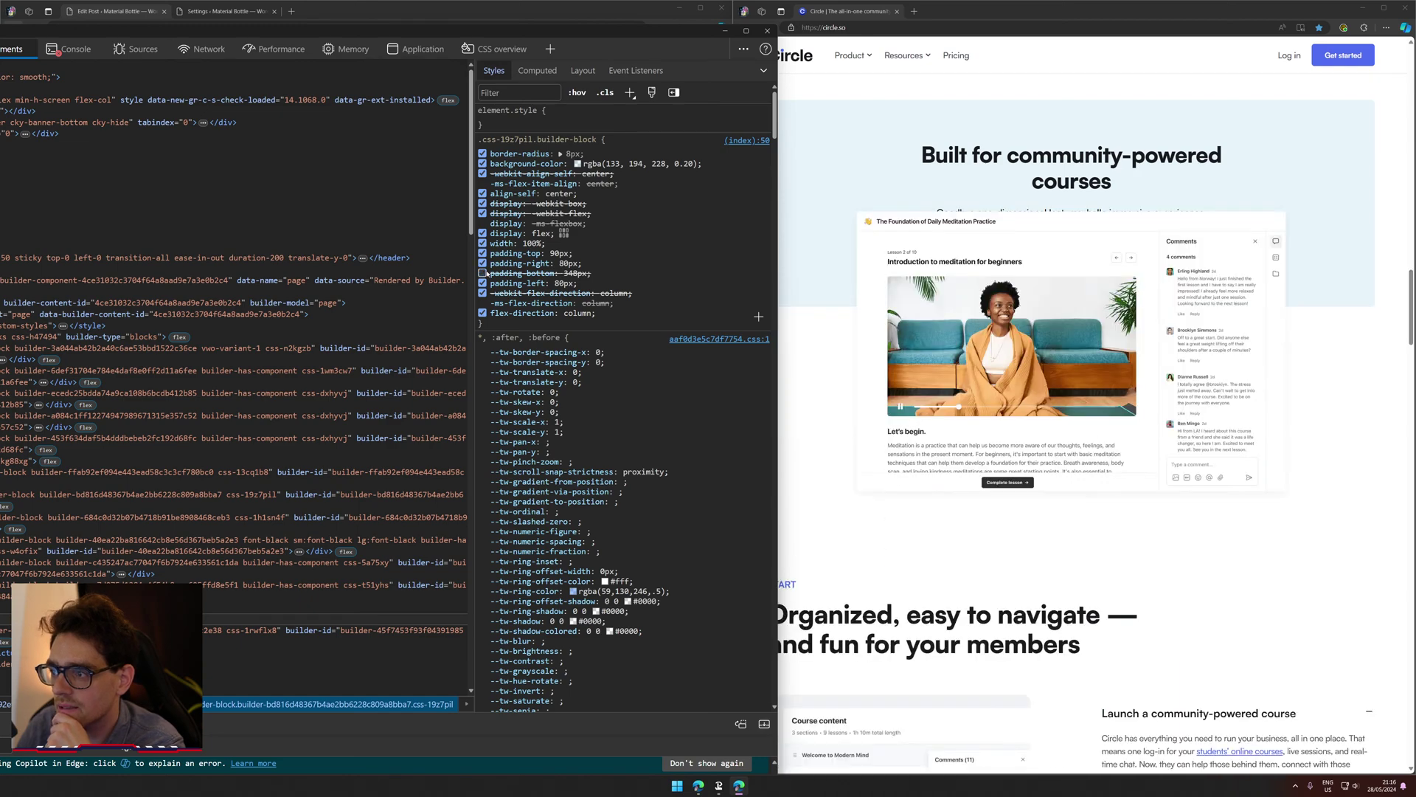
pyautogui.click(483, 274)
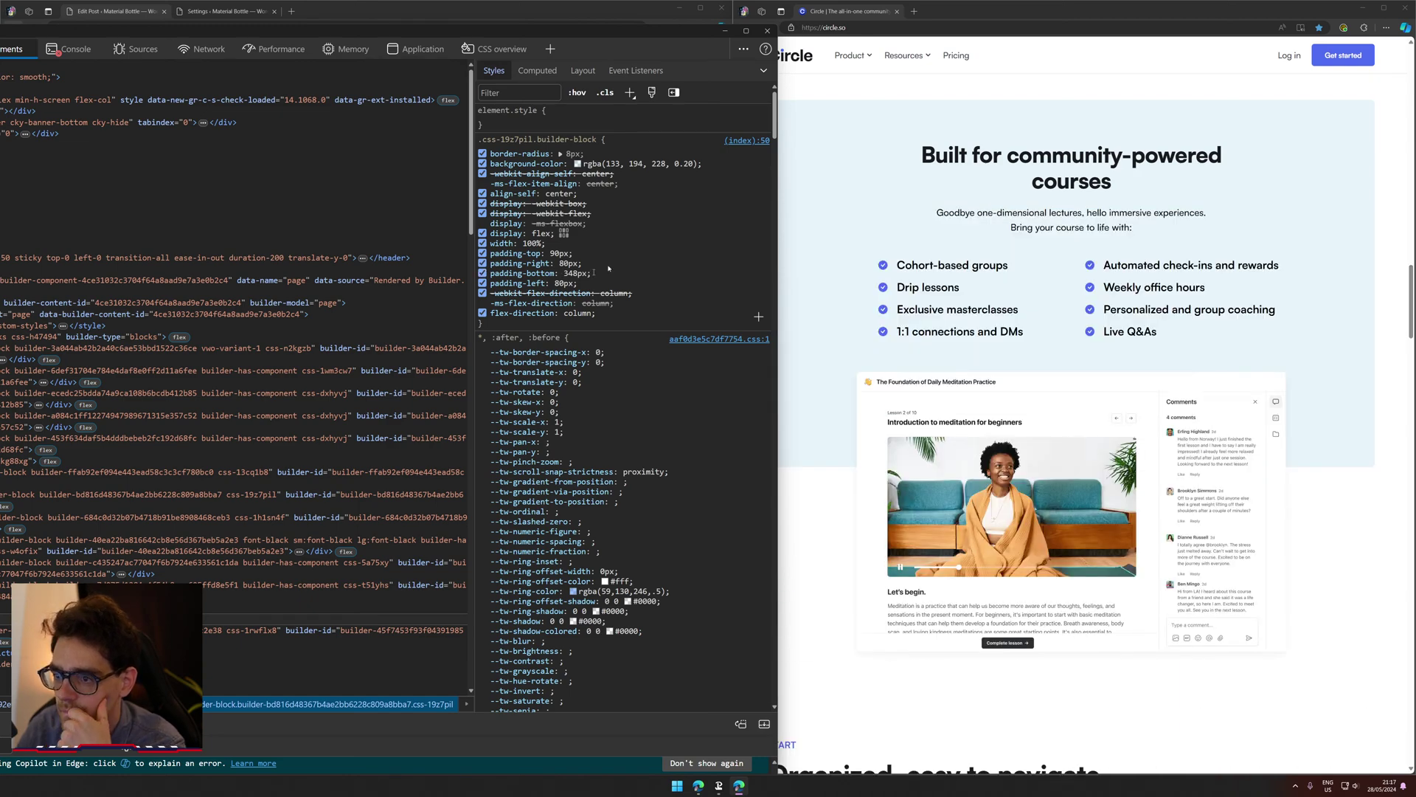
pyautogui.click(767, 31)
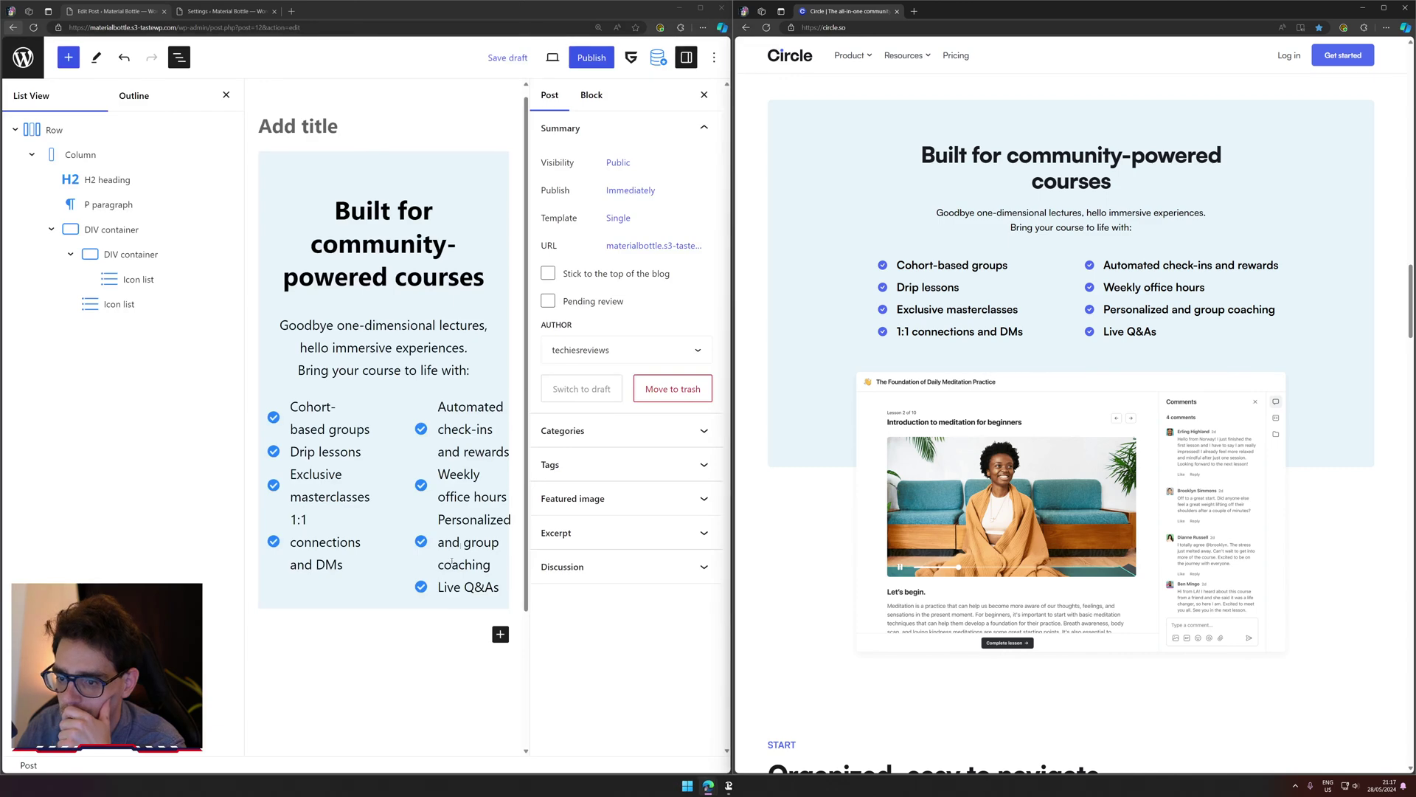
# Step: Save the course preview image from the Circle page to the Downloads folder as a WEBP file
pyautogui.rightClick(955, 472)
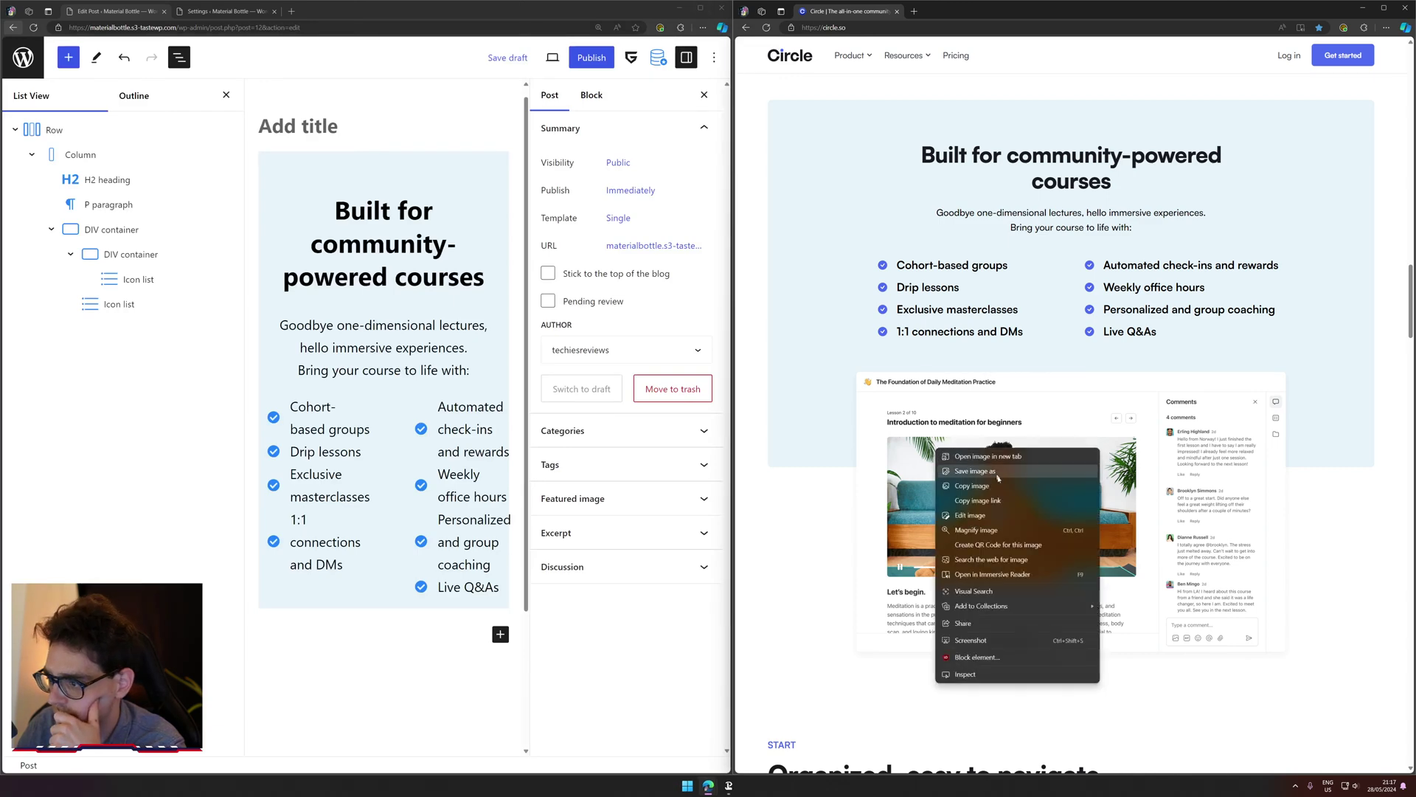
pyautogui.click(999, 478)
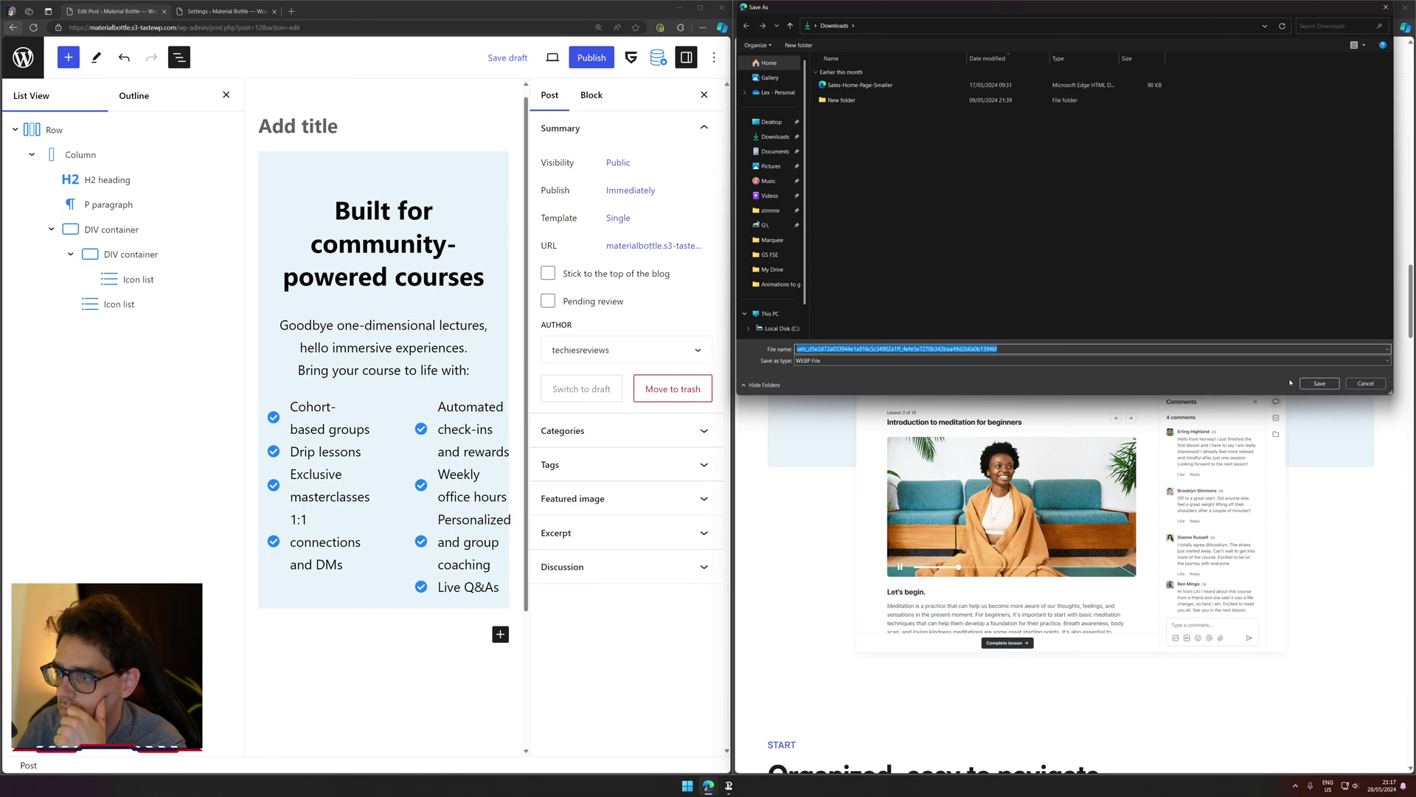
pyautogui.click(1320, 383)
# Step: Maximize the WordPress editor window and add an Image tag block after the feature list's DIV container in the column
pyautogui.doubleClick(706, 13)
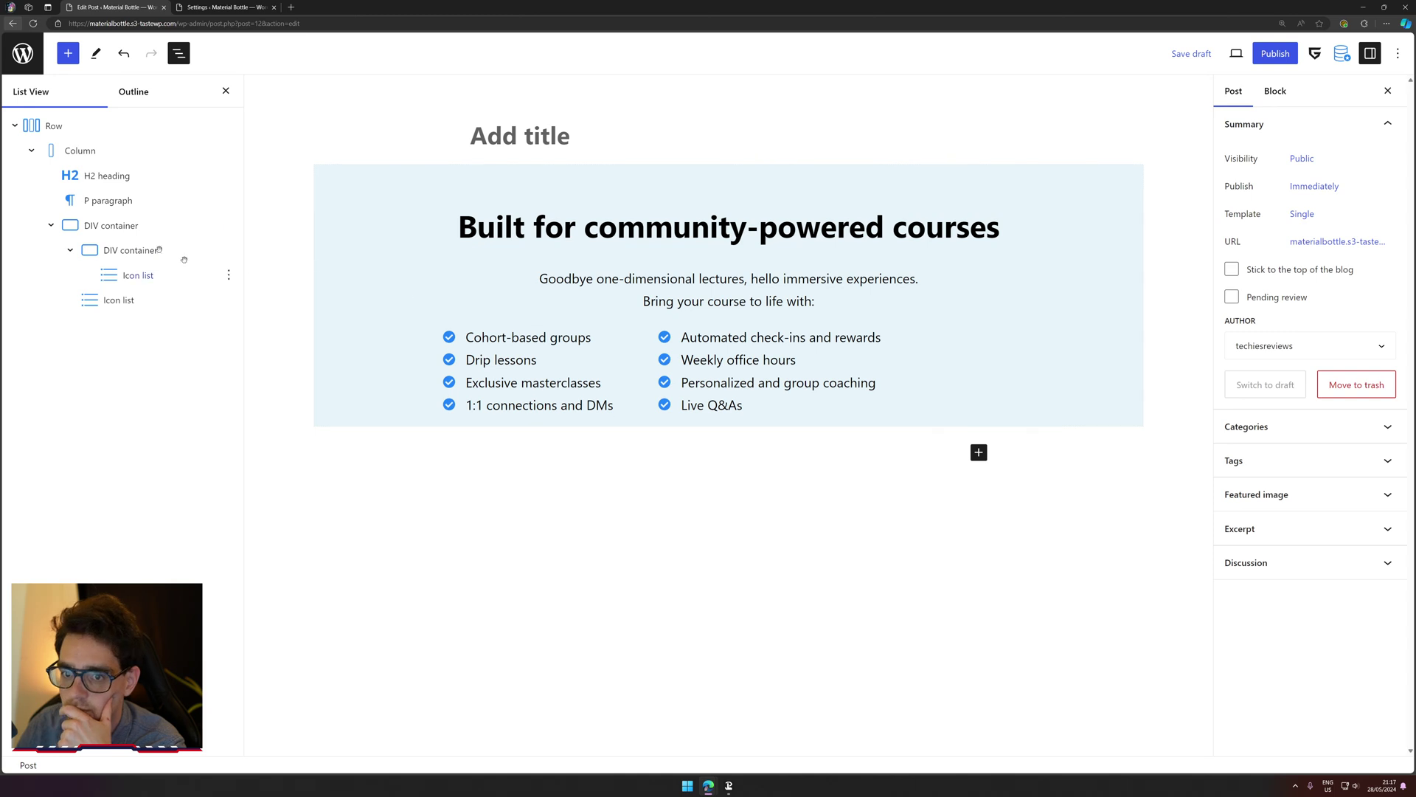
pyautogui.click(53, 225)
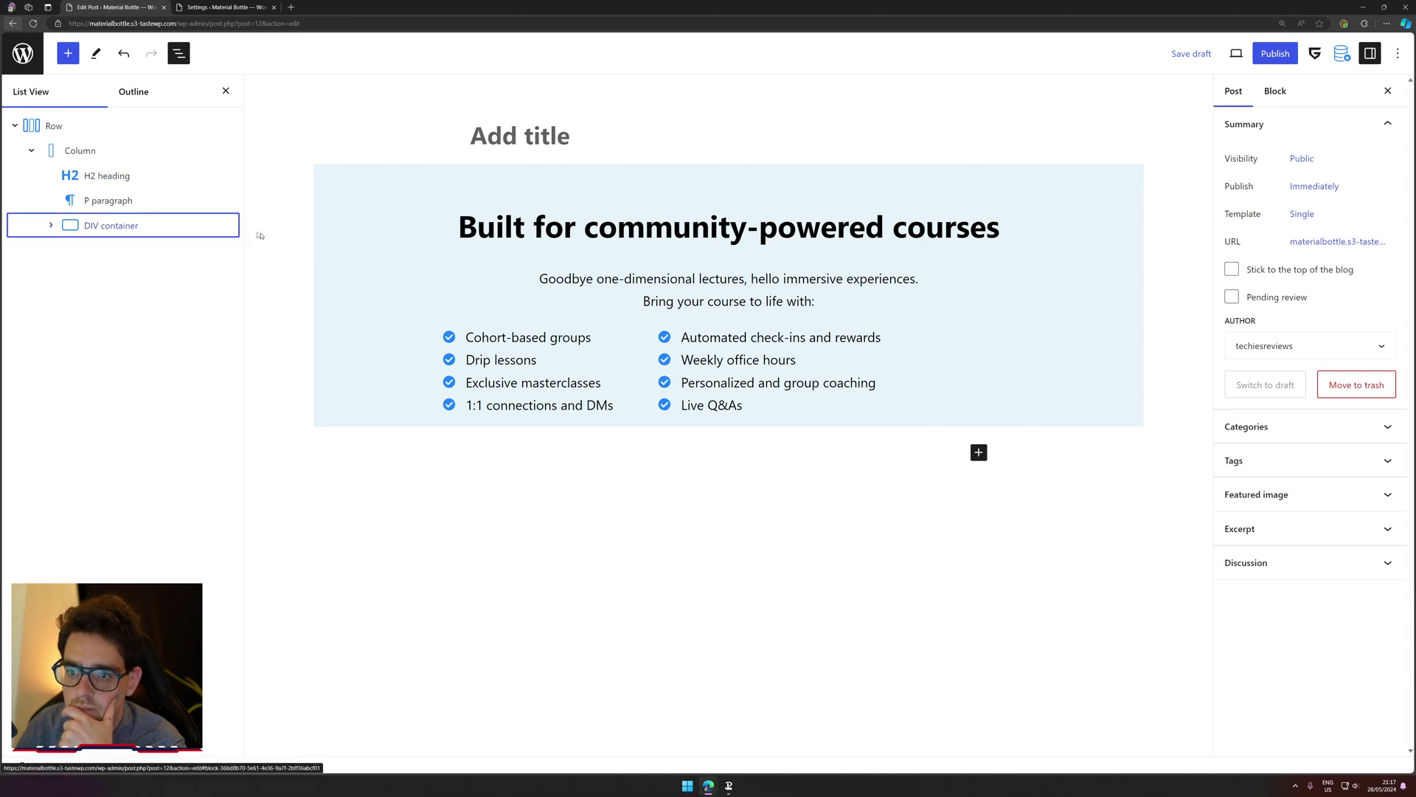
pyautogui.click(228, 225)
pyautogui.click(269, 332)
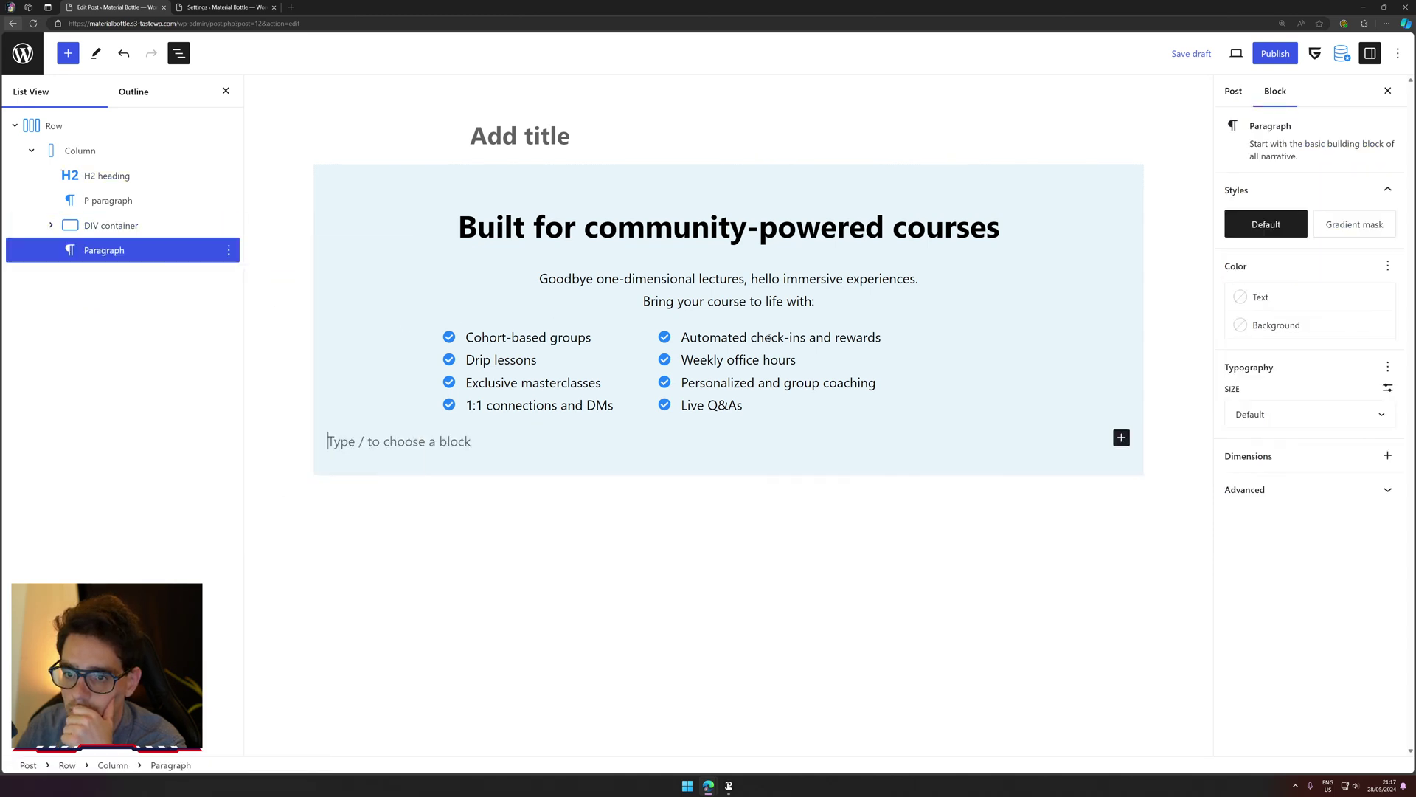
pyautogui.write('/image')
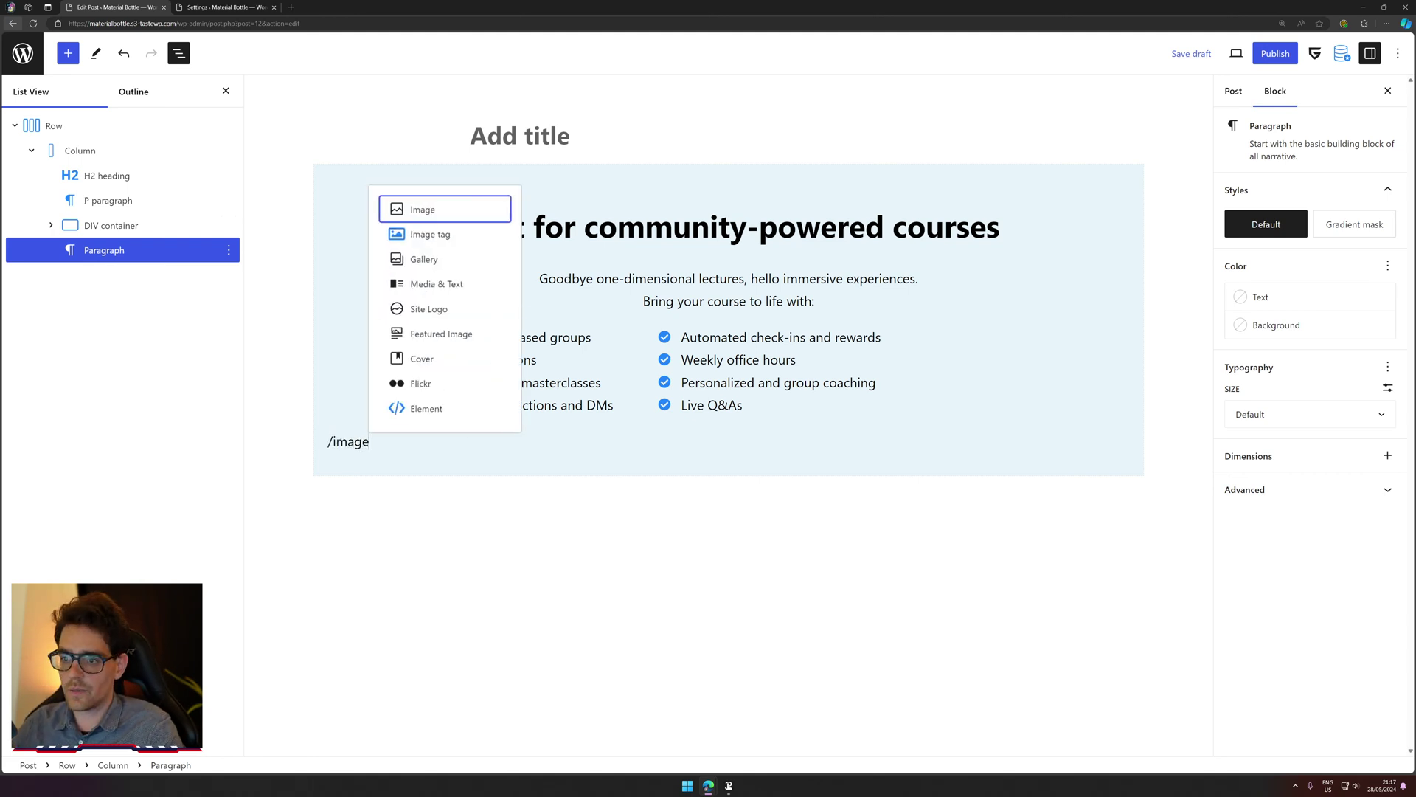
pyautogui.press('Down')
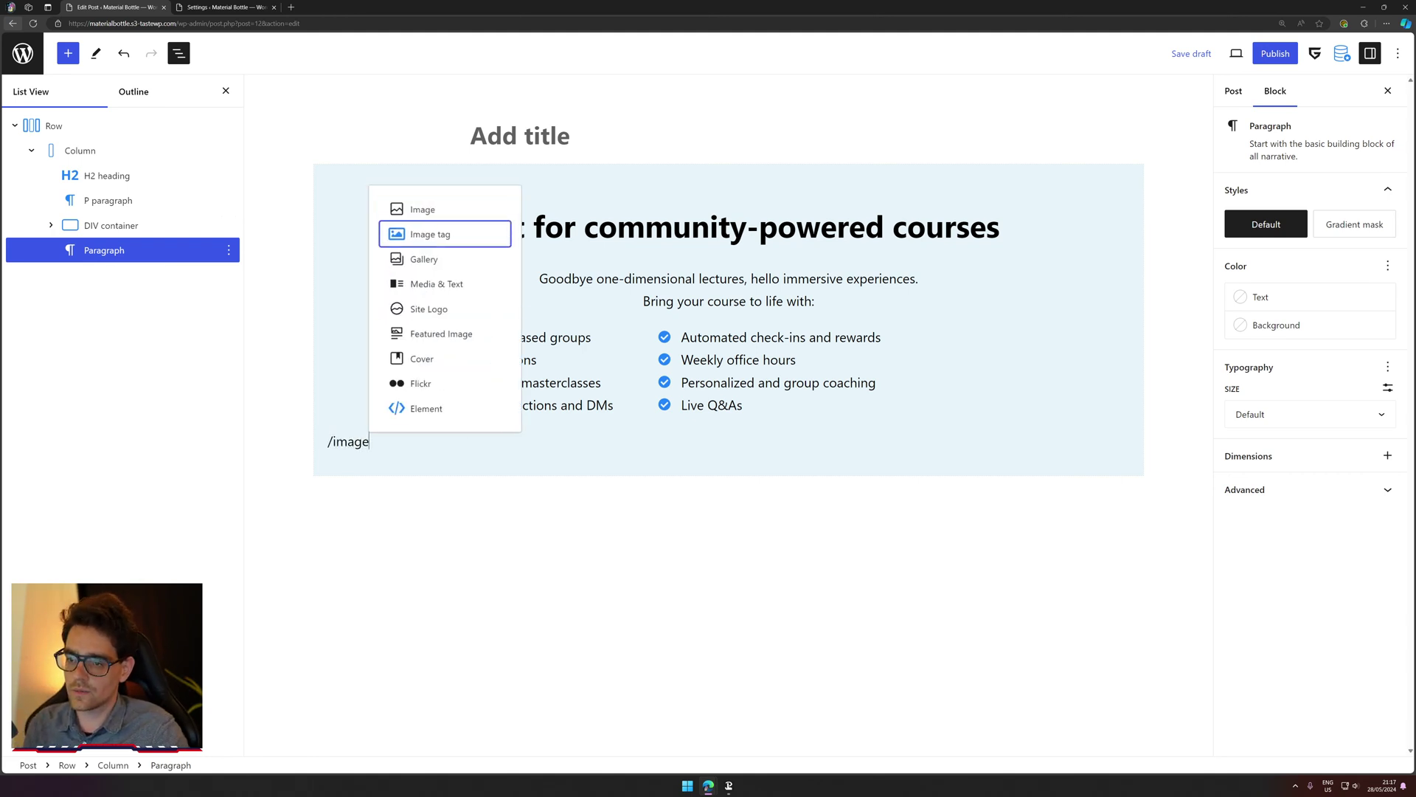
pyautogui.press('Return')
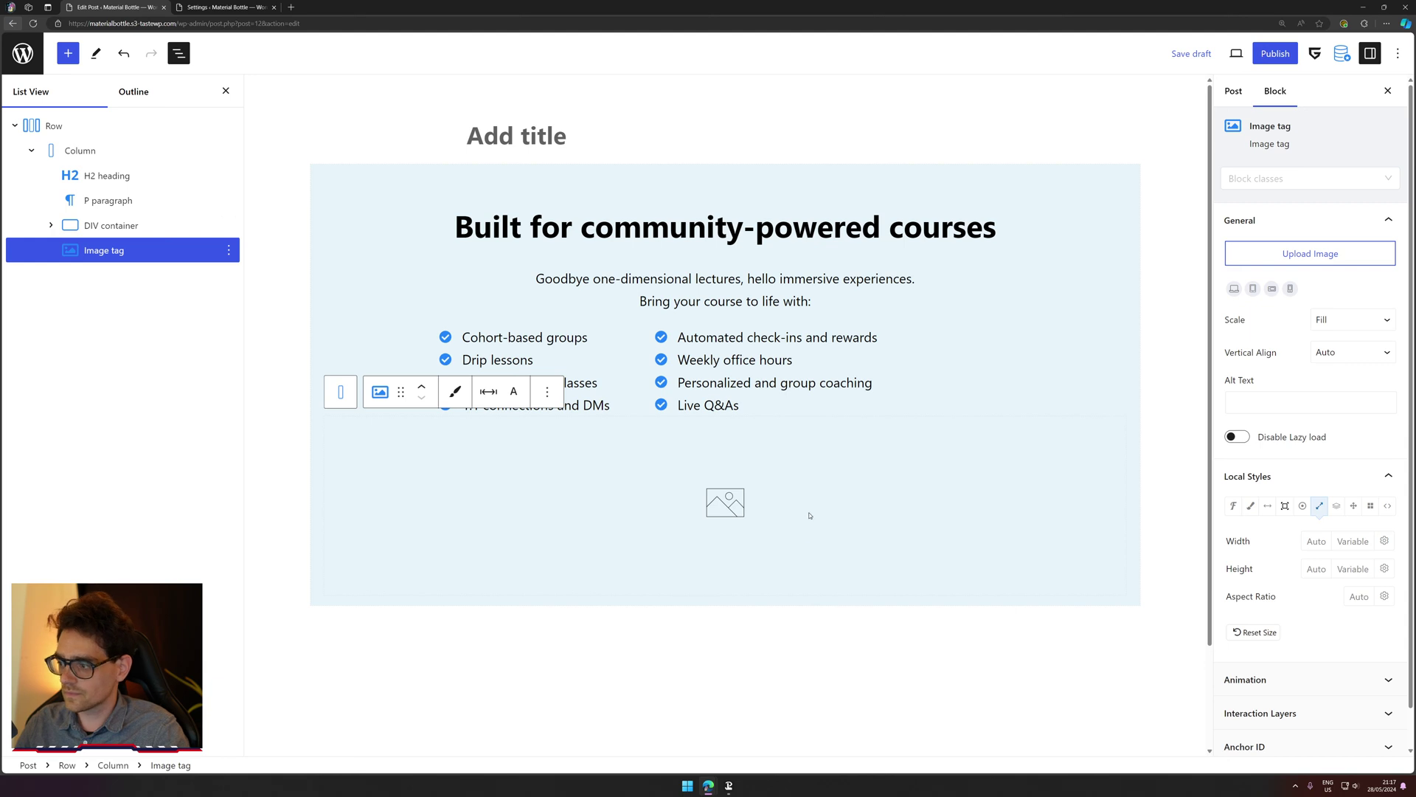
# Step: Upload the saved course preview image from Downloads to the media library and insert it into the Image tag block
pyautogui.click(1284, 250)
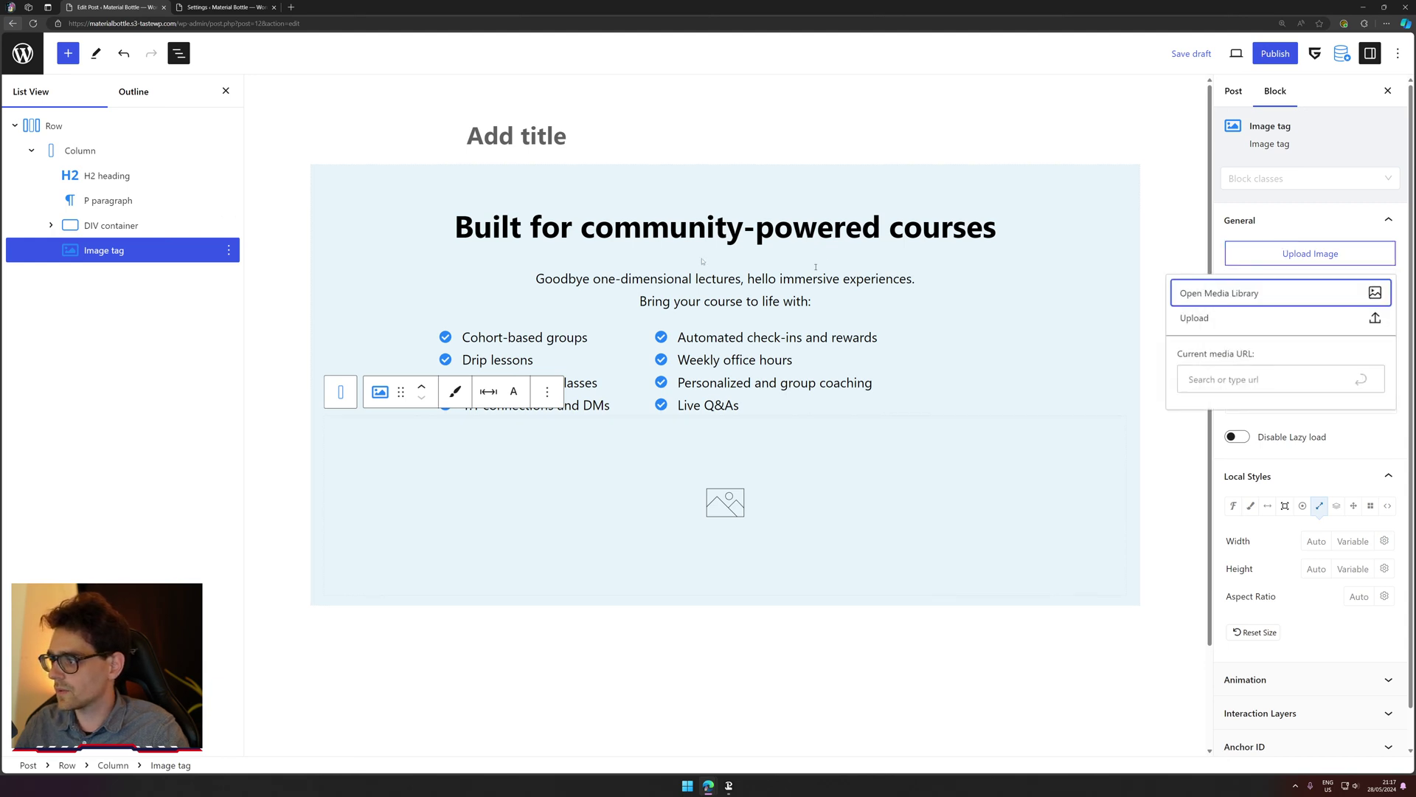
pyautogui.click(1193, 289)
pyautogui.click(724, 364)
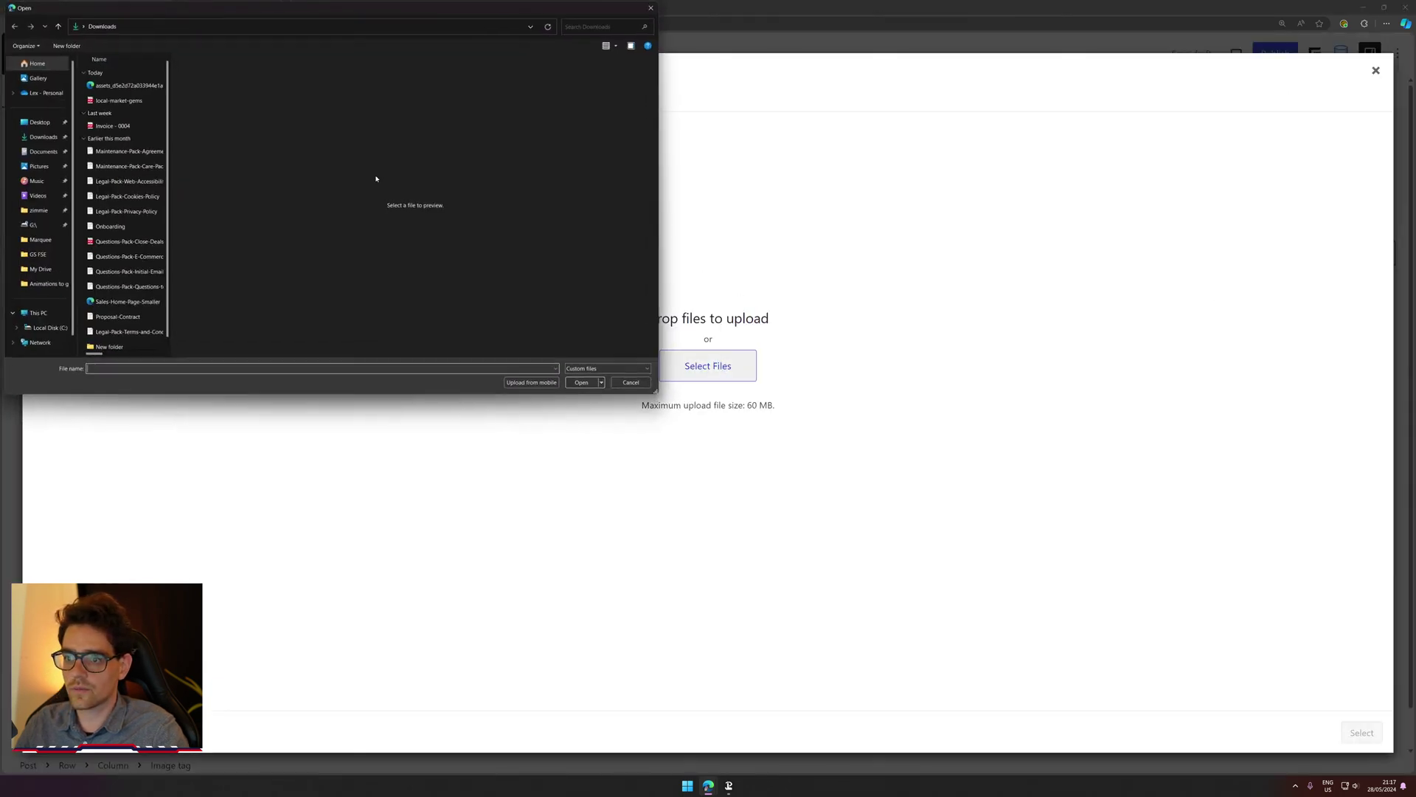
pyautogui.click(128, 87)
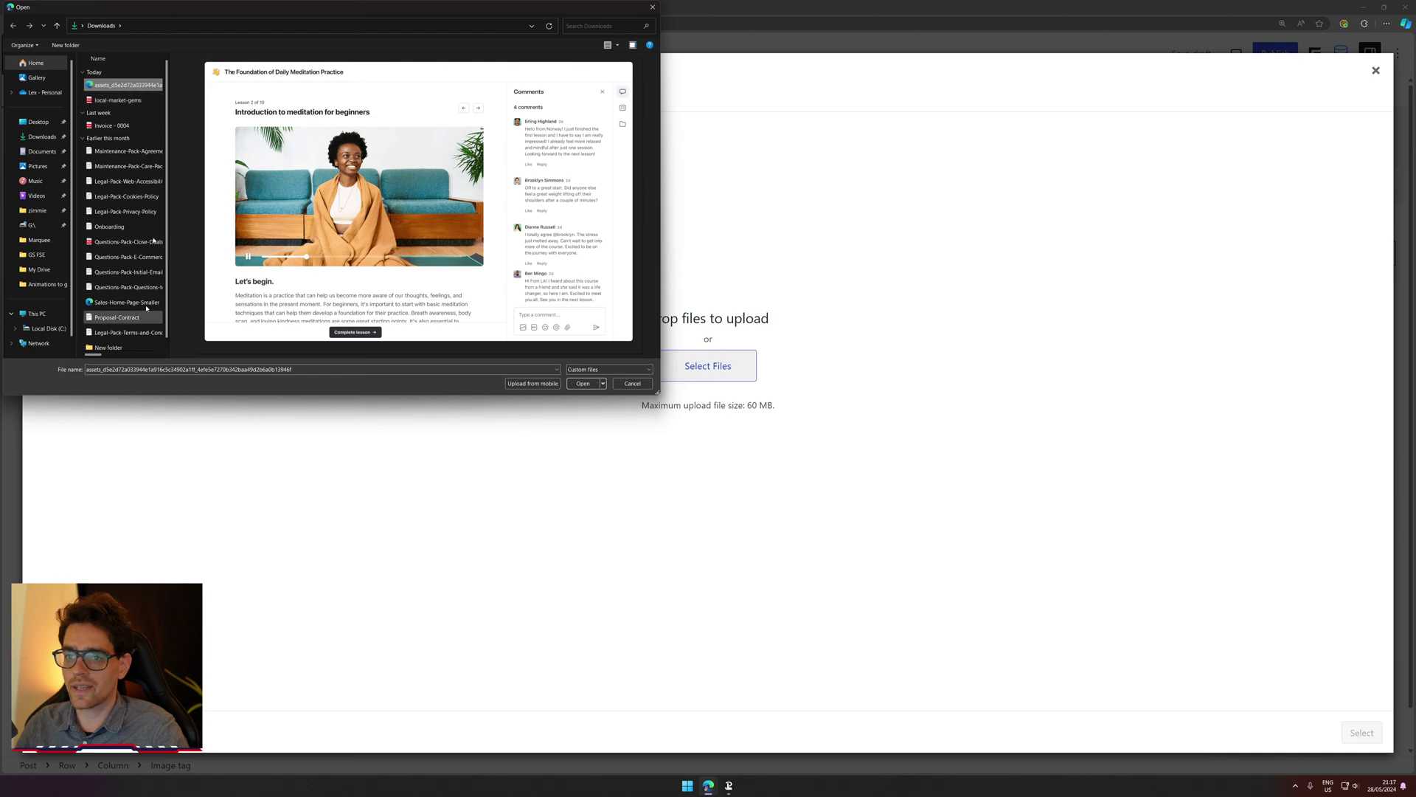
pyautogui.click(603, 383)
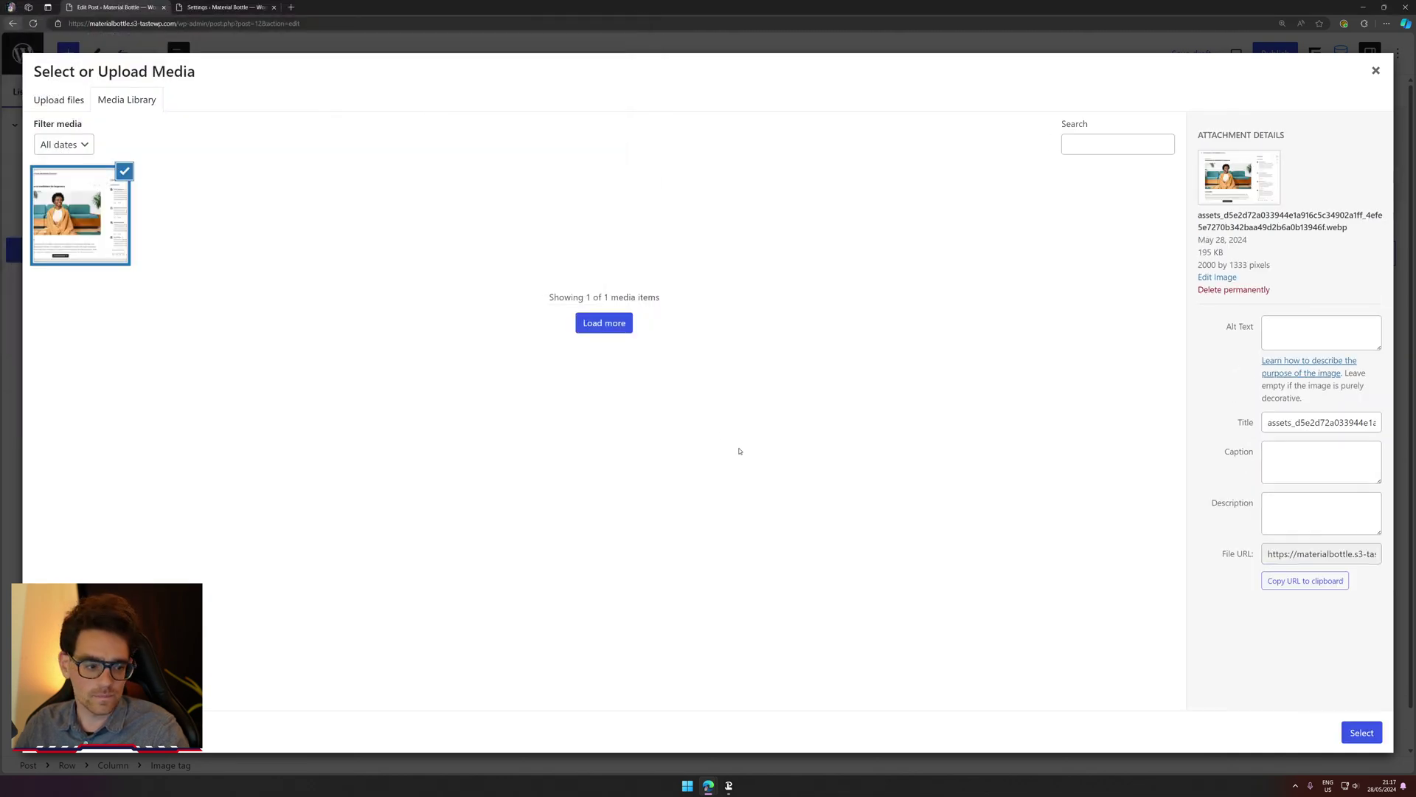
pyautogui.press('XF86AudioLowerVolume')
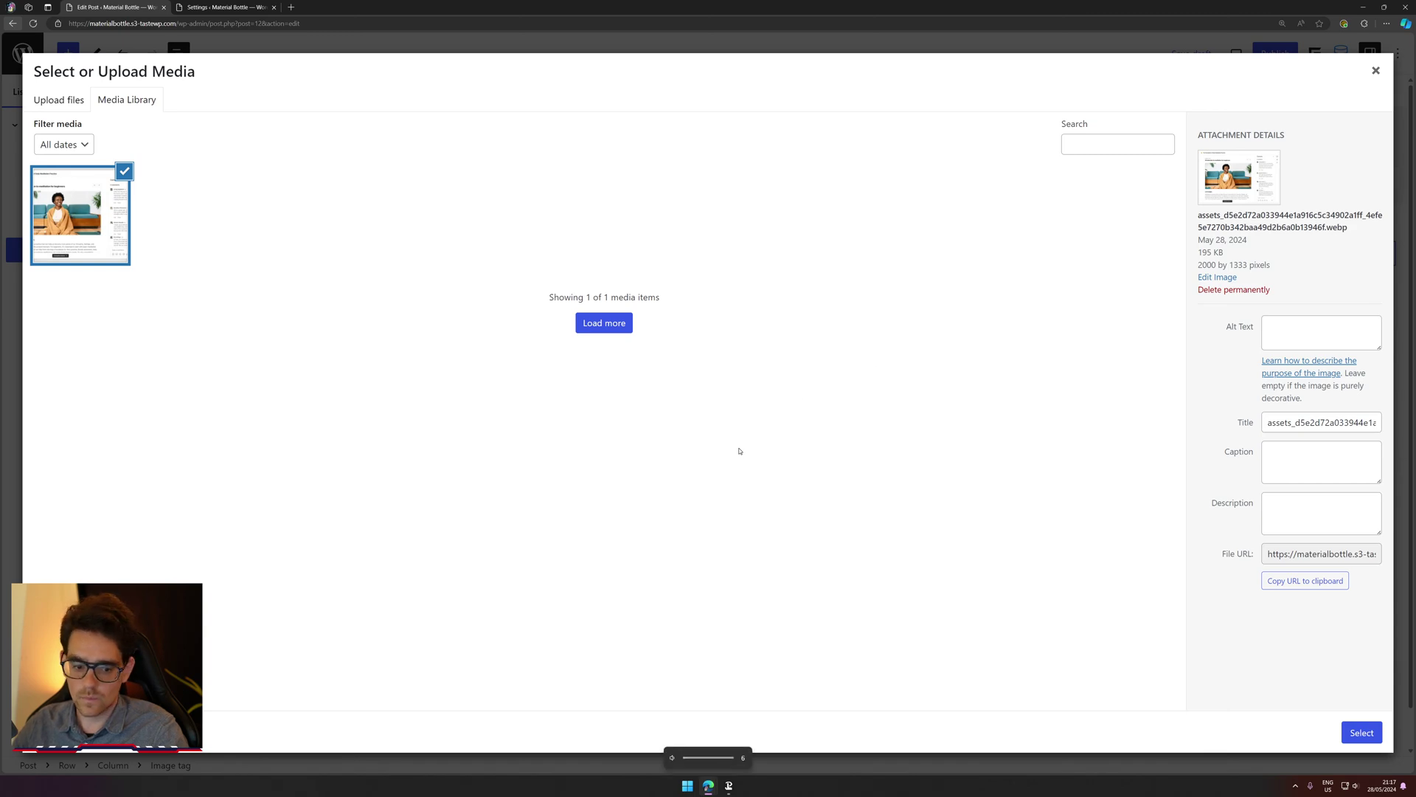
pyautogui.click(1362, 732)
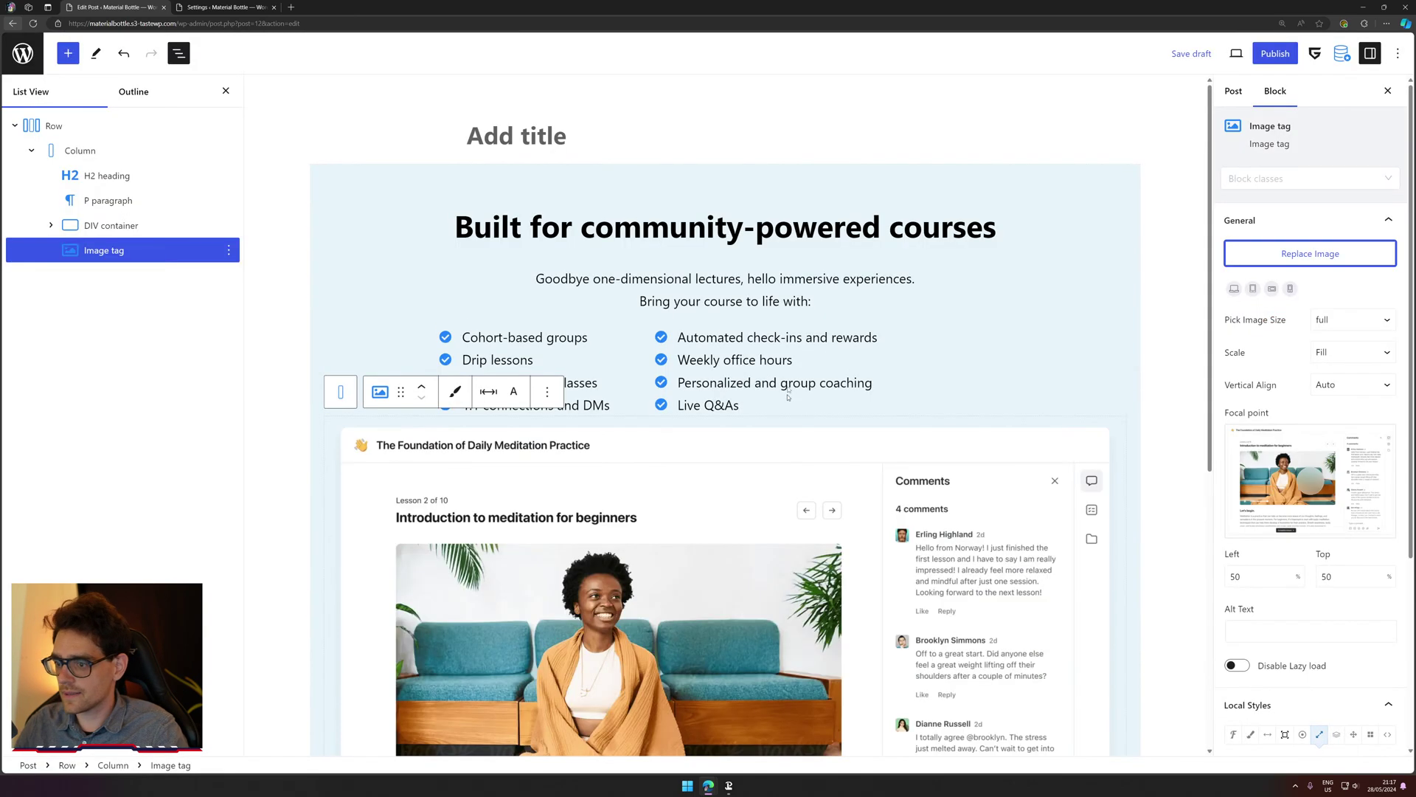
# Step: Examine how the inserted course image sits within the column below the feature list
pyautogui.scroll(-2, 896, 343)
pyautogui.scroll(-2, 895, 343)
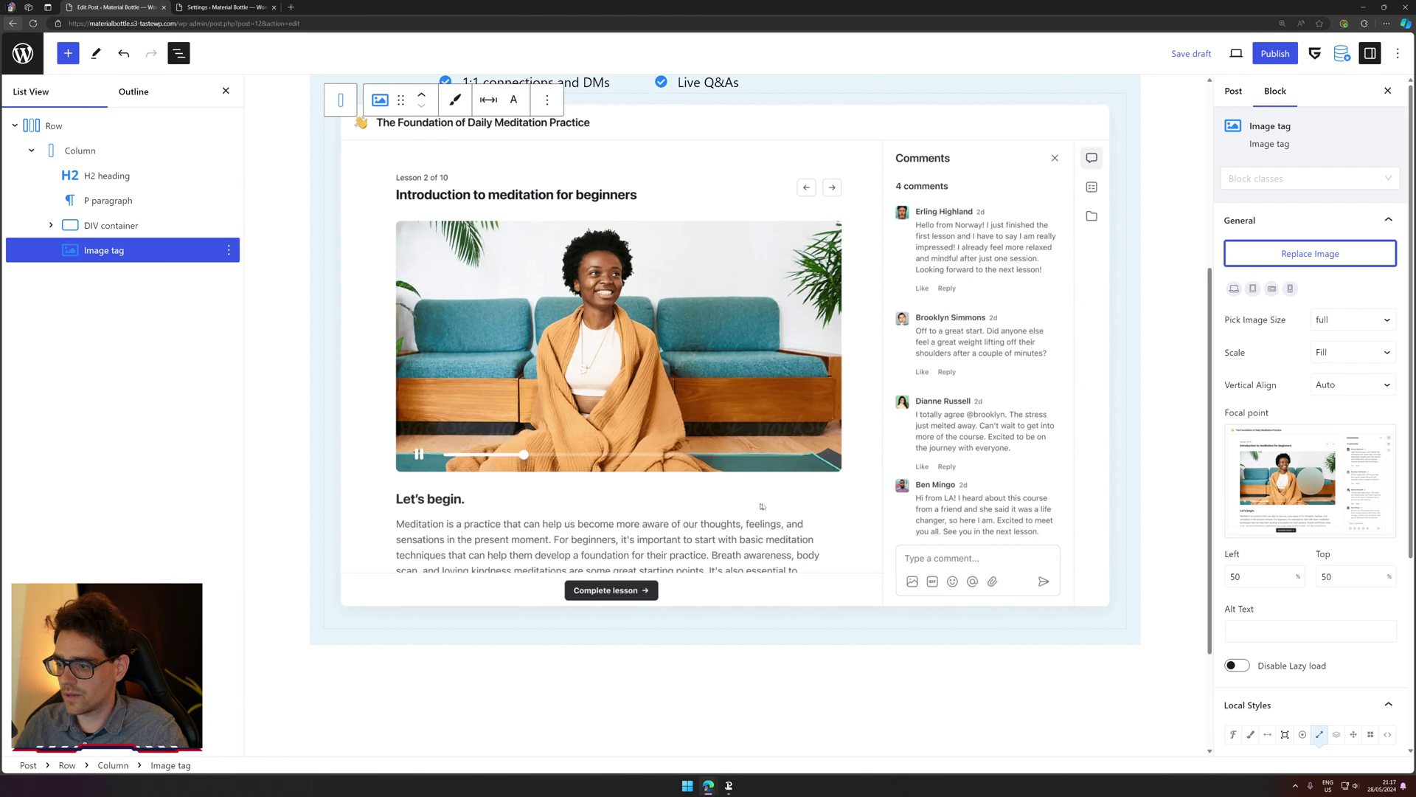
pyautogui.click(23, 156)
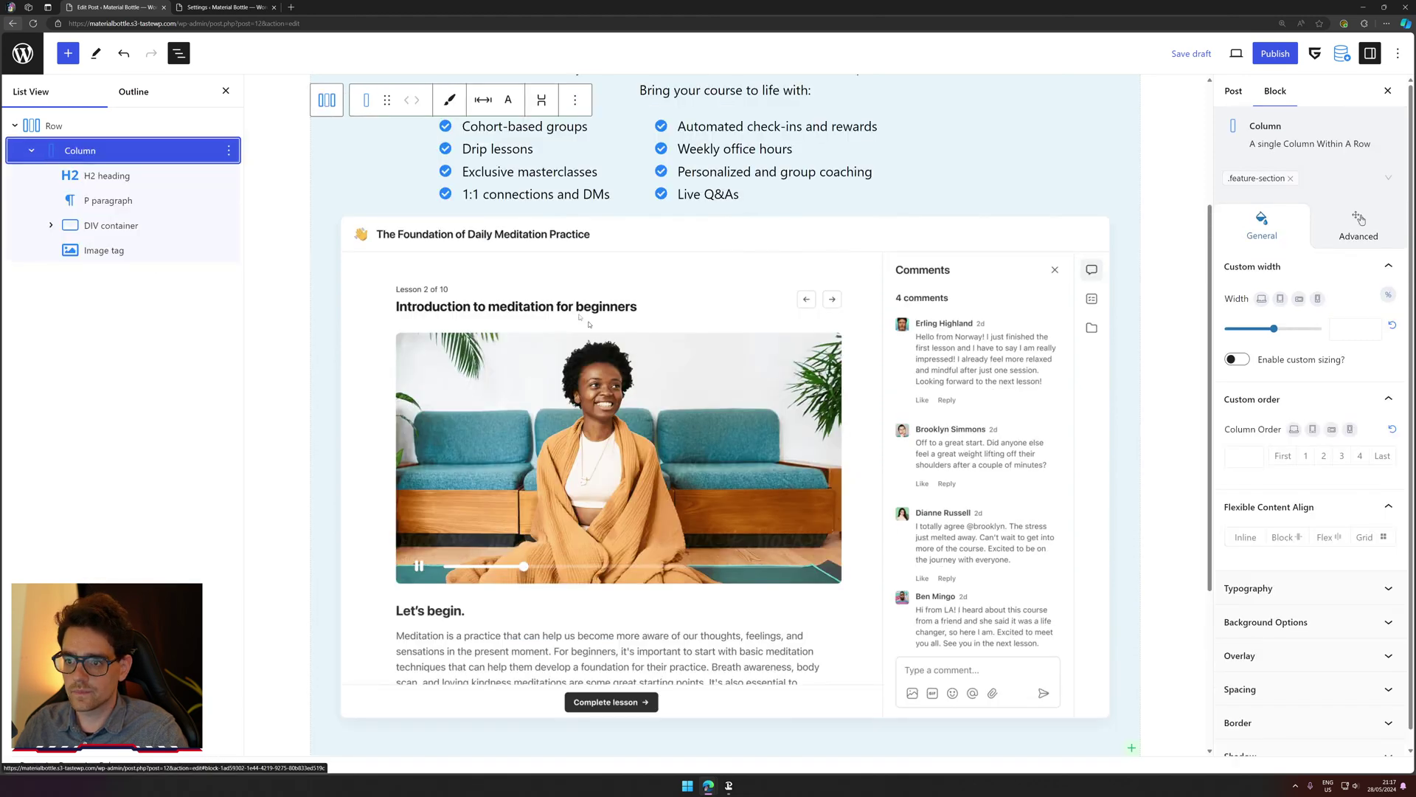
pyautogui.scroll(-2, 664, 384)
pyautogui.scroll(3, 735, 445)
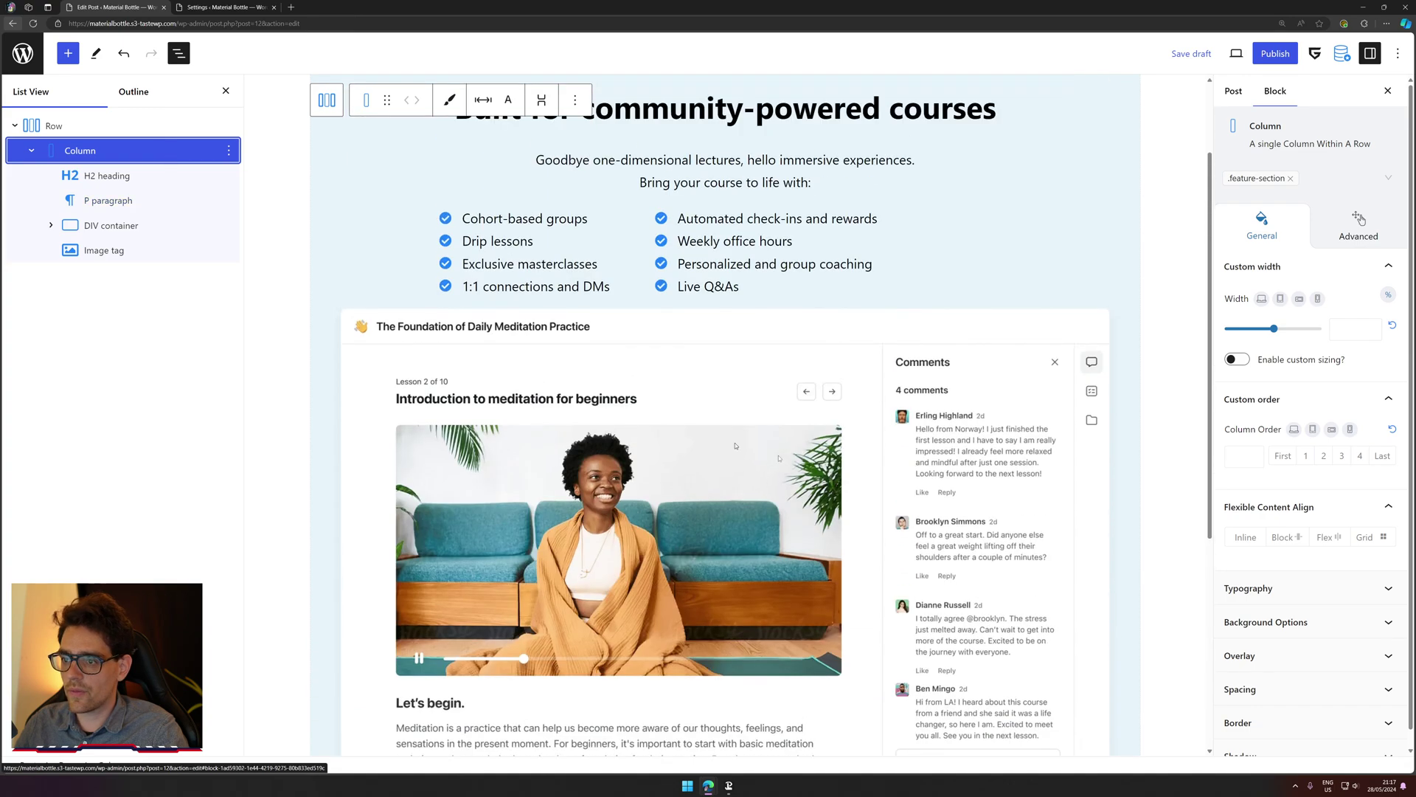
pyautogui.click(1054, 353)
pyautogui.scroll(-5, 1033, 362)
pyautogui.scroll(7, 981, 369)
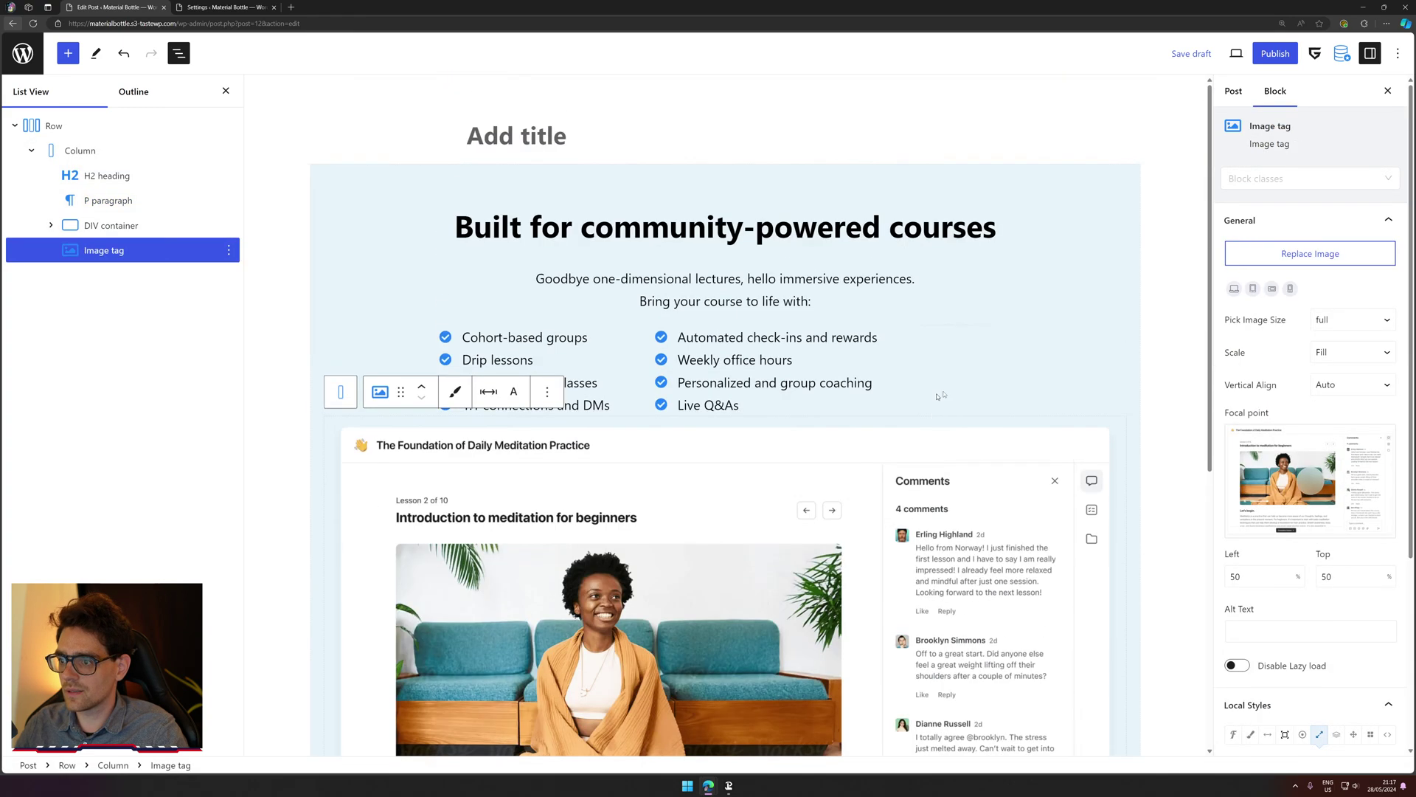
# Step: Set the feature list DIV container's flex Justify Content to center
pyautogui.click(970, 371)
pyautogui.click(495, 300)
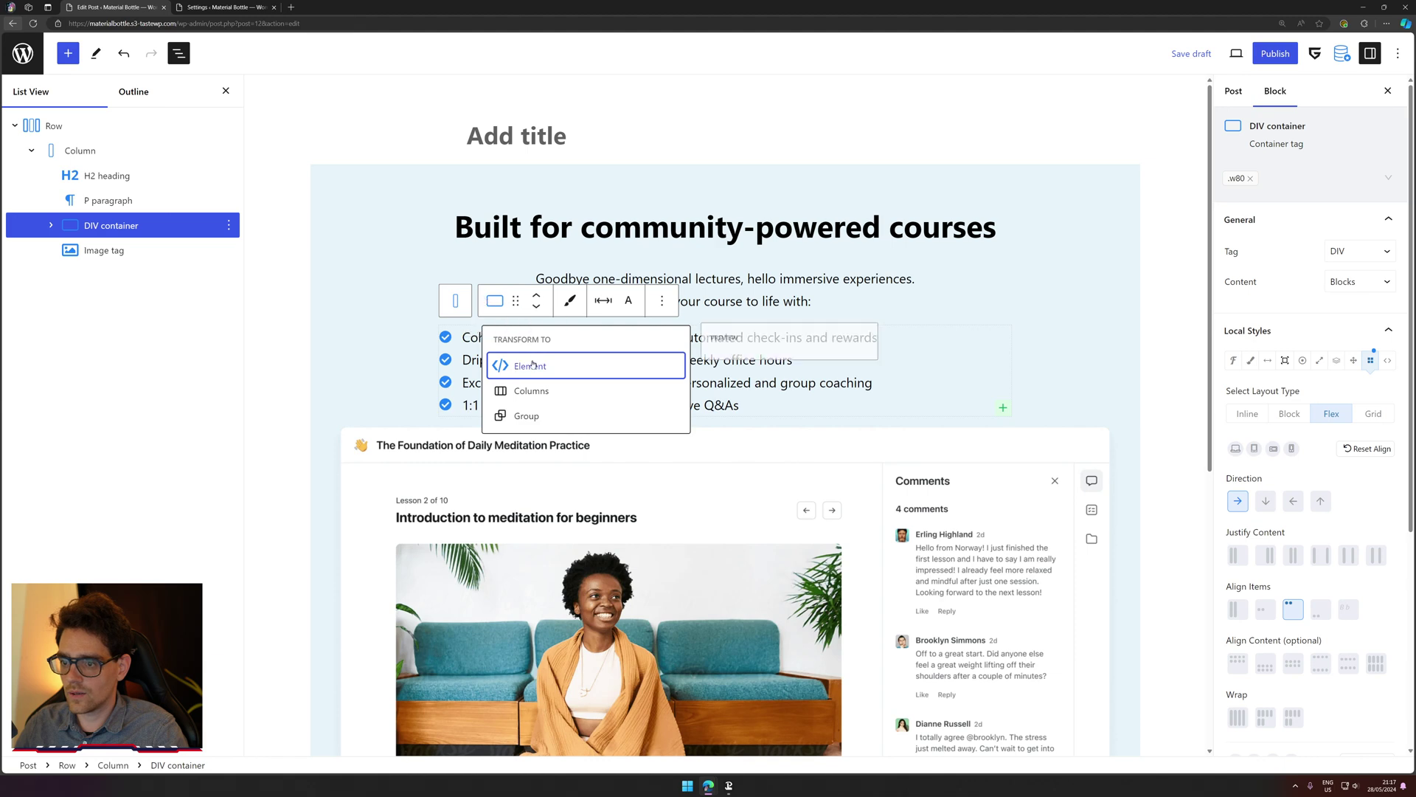
pyautogui.click(162, 219)
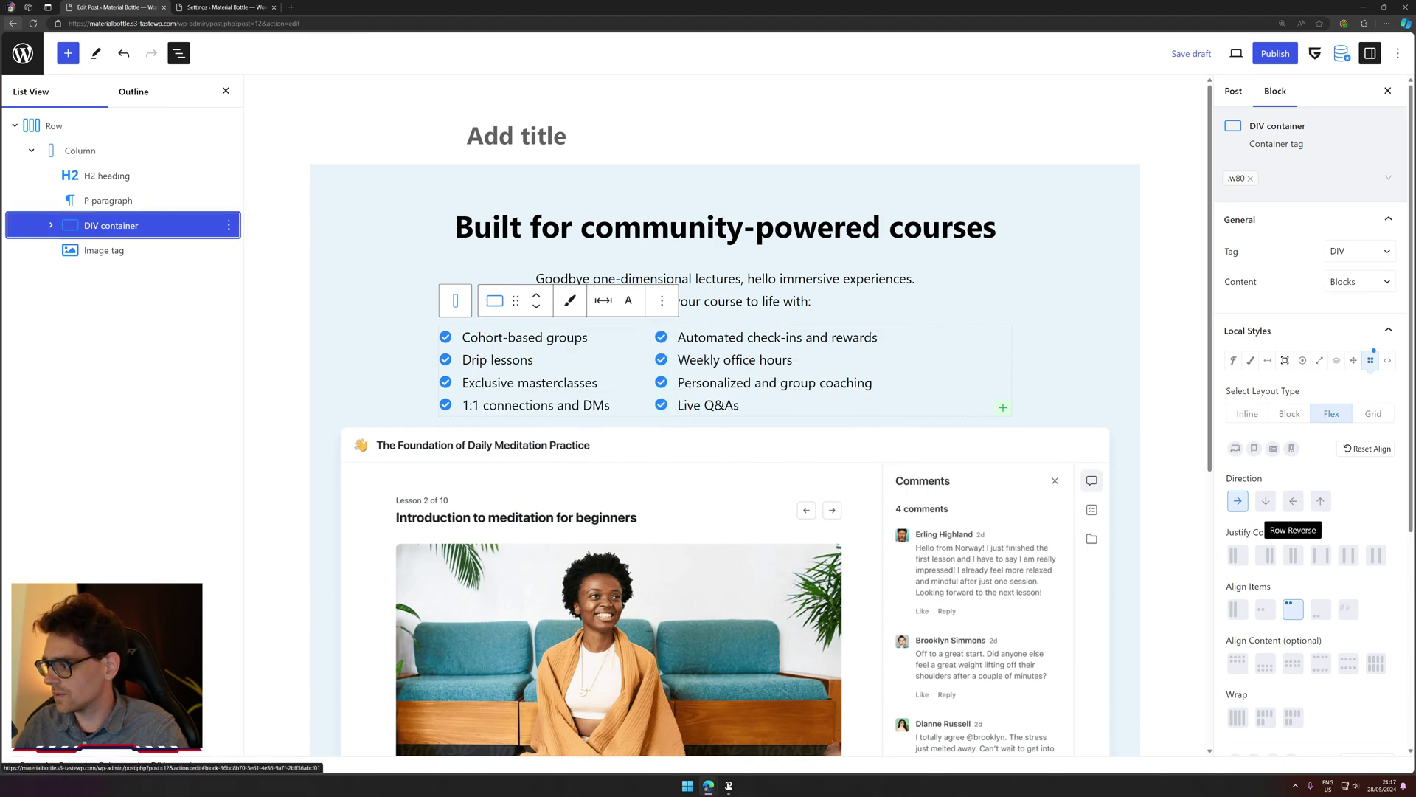
pyautogui.click(1295, 556)
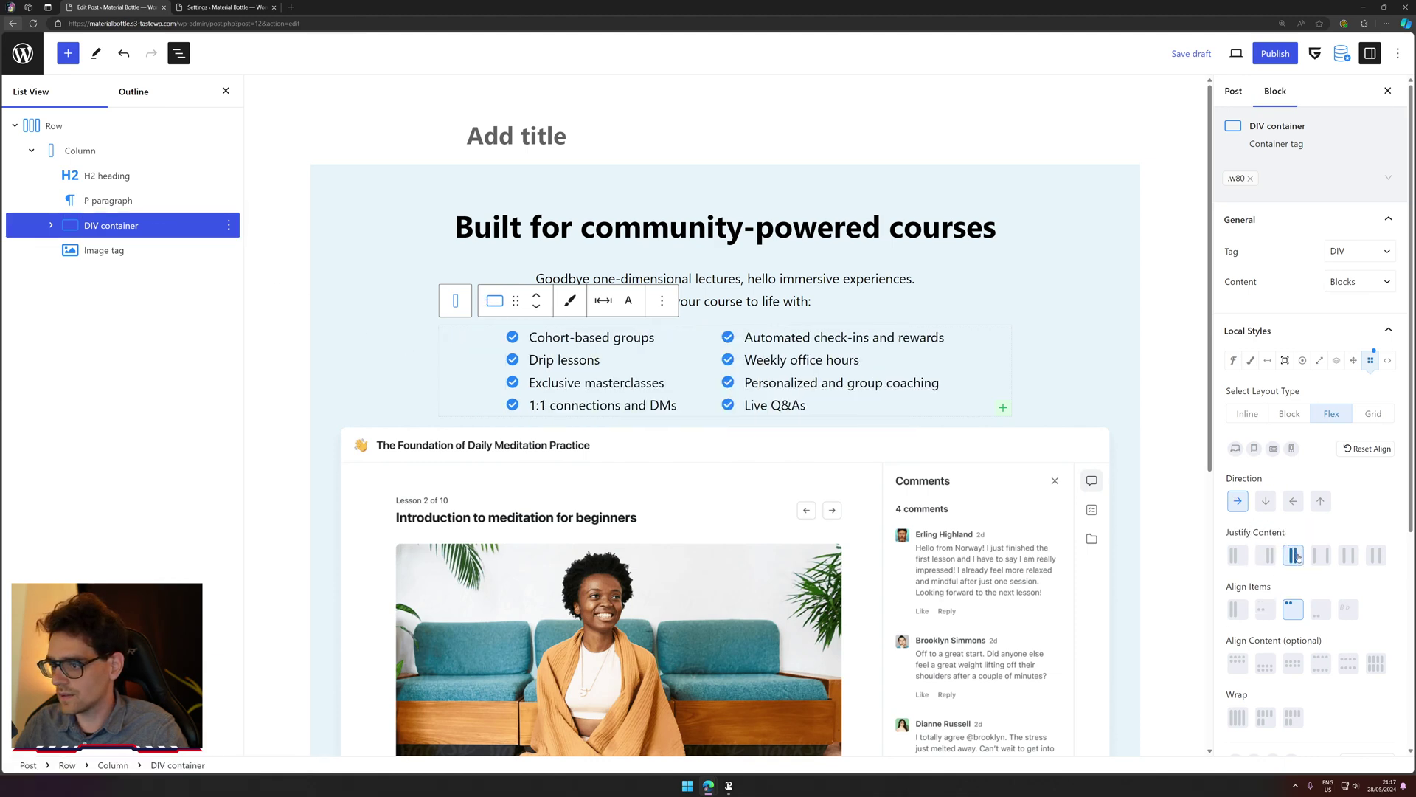
# Step: Insert a line break before "courses" in the H2 heading "Built for community-powered courses"
pyautogui.click(852, 301)
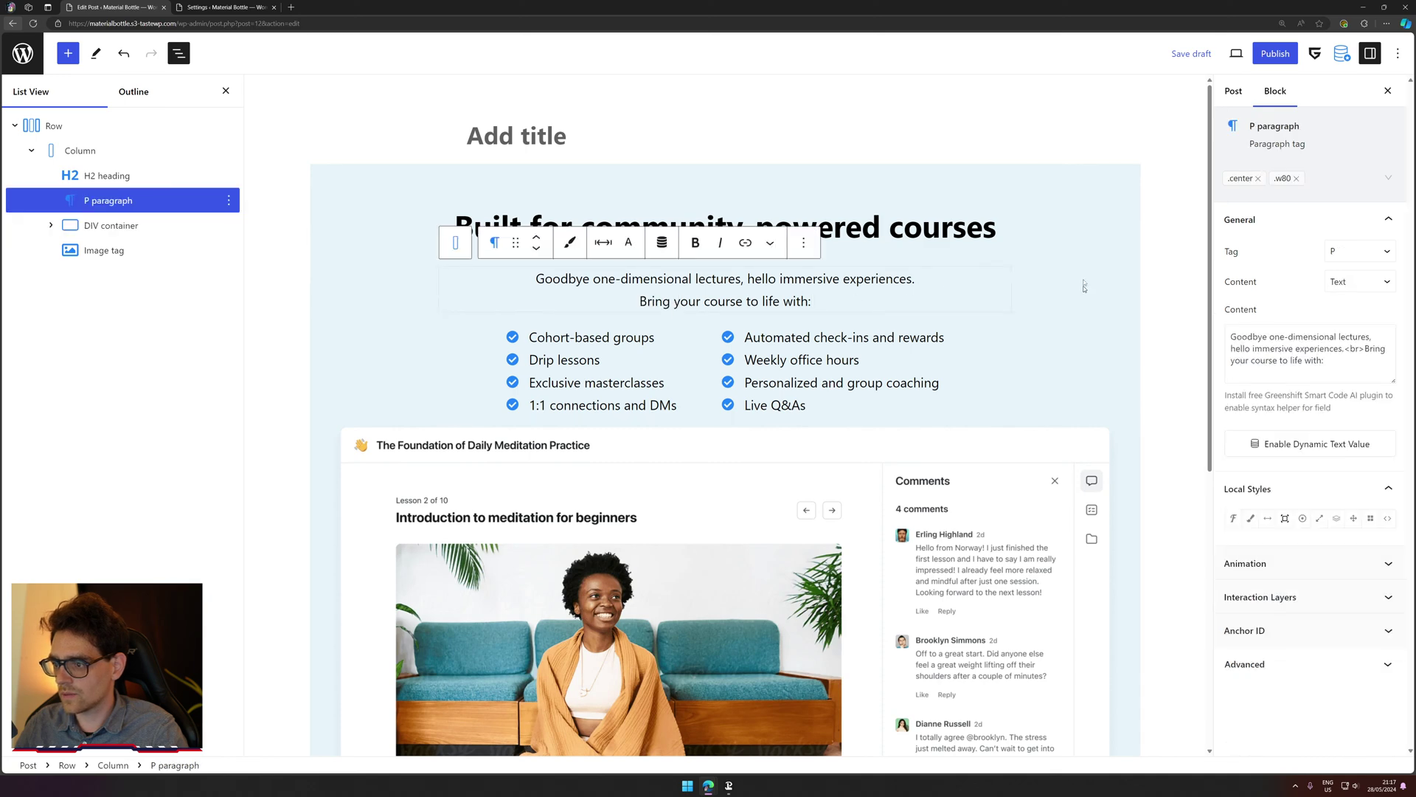
pyautogui.press('Up')
pyautogui.press('Up')
pyautogui.scroll(-3, 854, 167)
pyautogui.scroll(3, 855, 167)
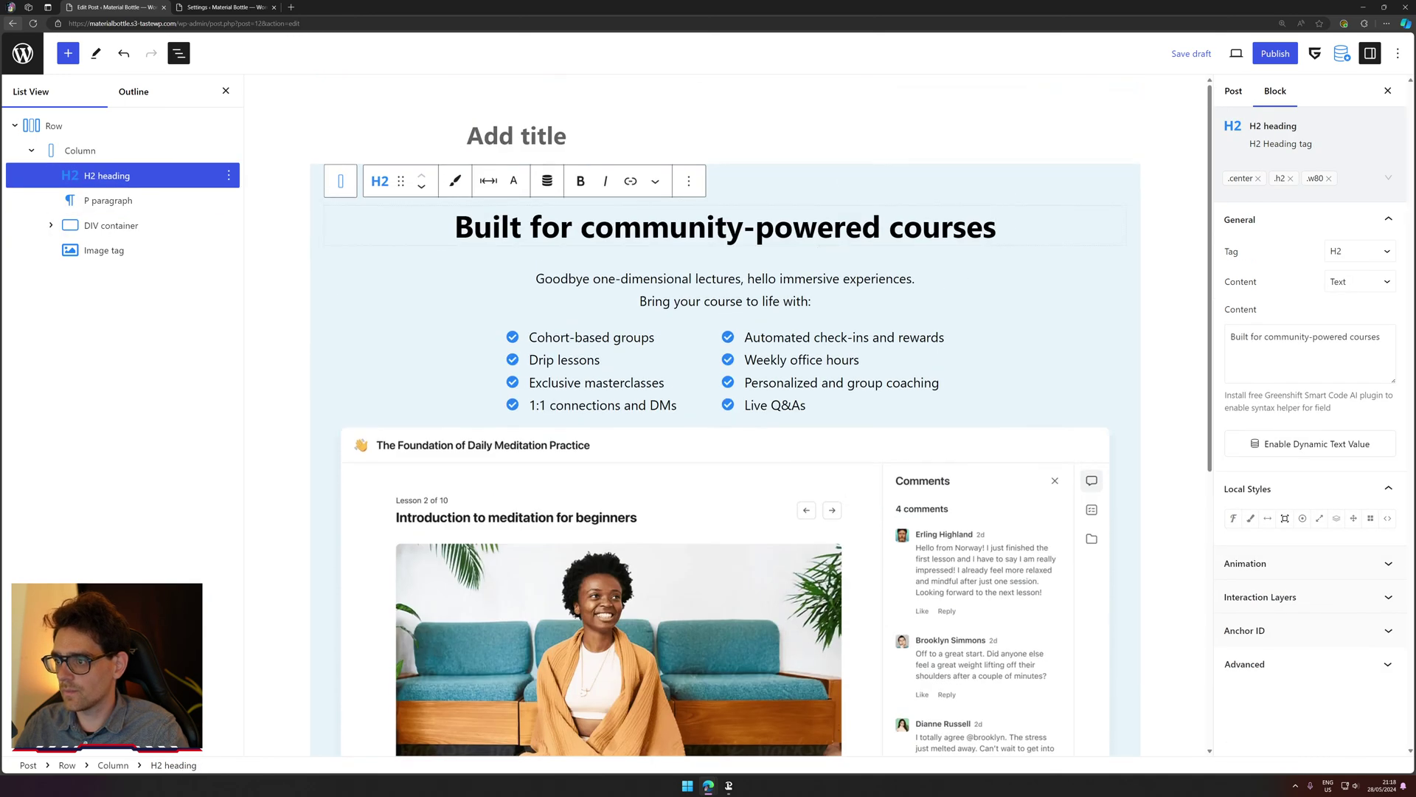
pyautogui.click(889, 230)
pyautogui.hotkey('shift', 'Return')
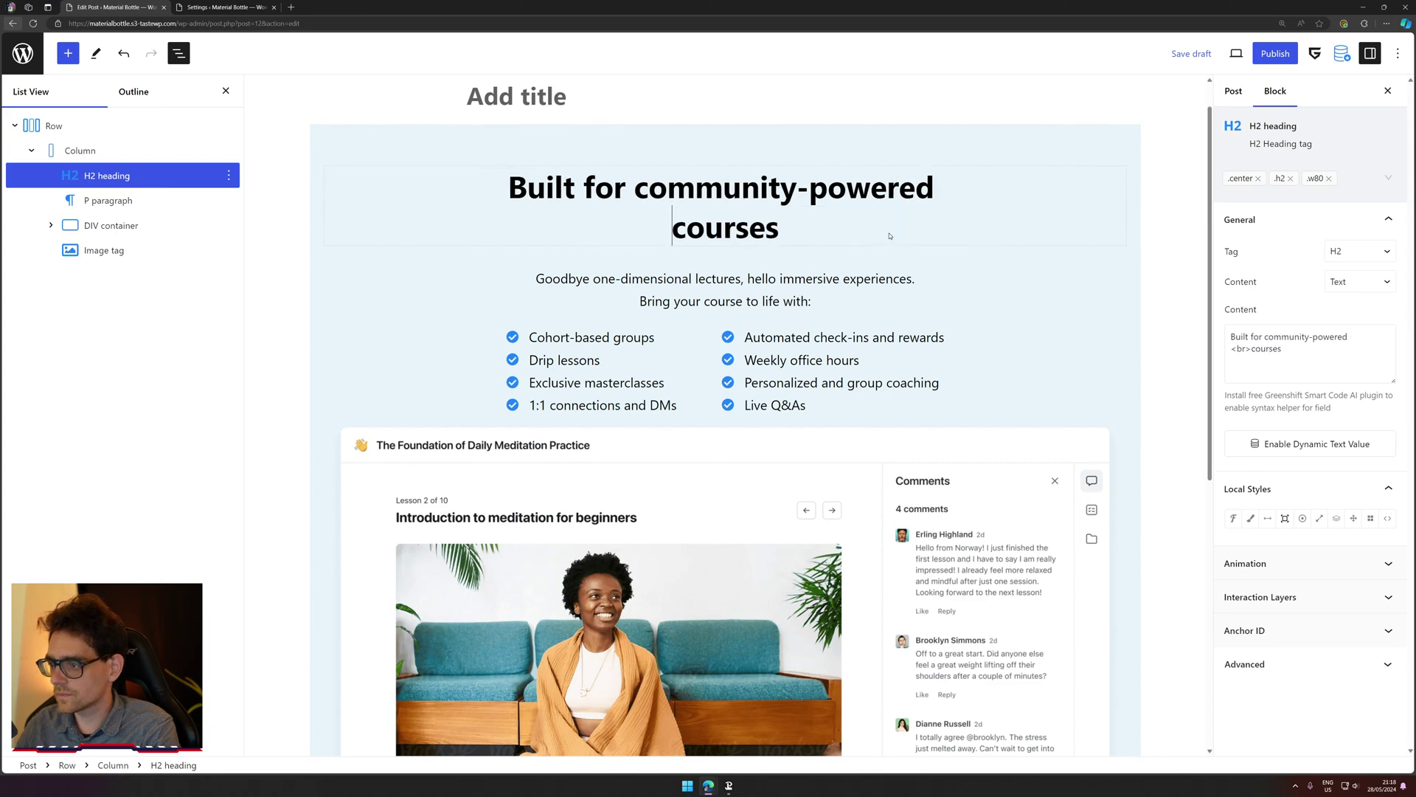
pyautogui.scroll(-2, 801, 346)
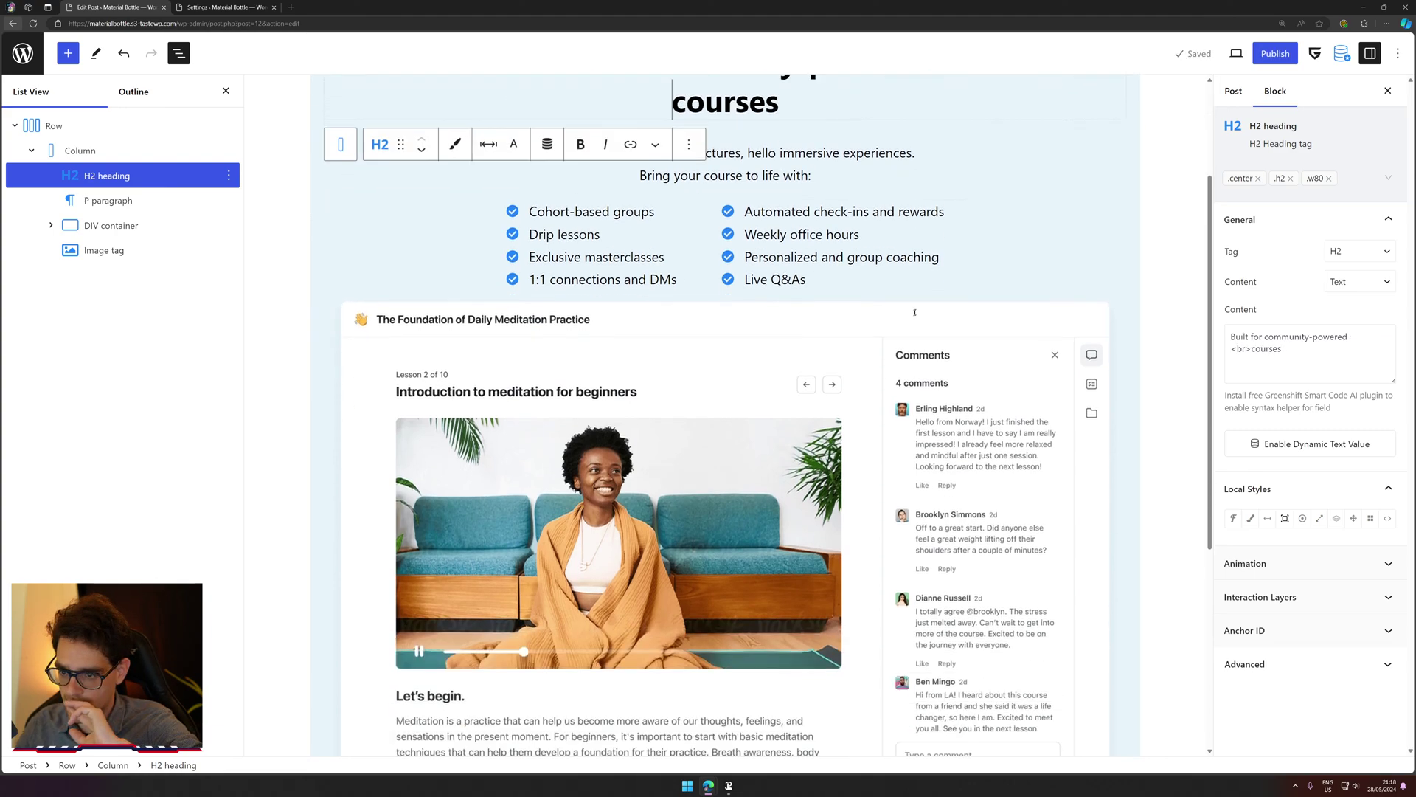
pyautogui.scroll(-2, 801, 346)
pyautogui.scroll(3, 801, 346)
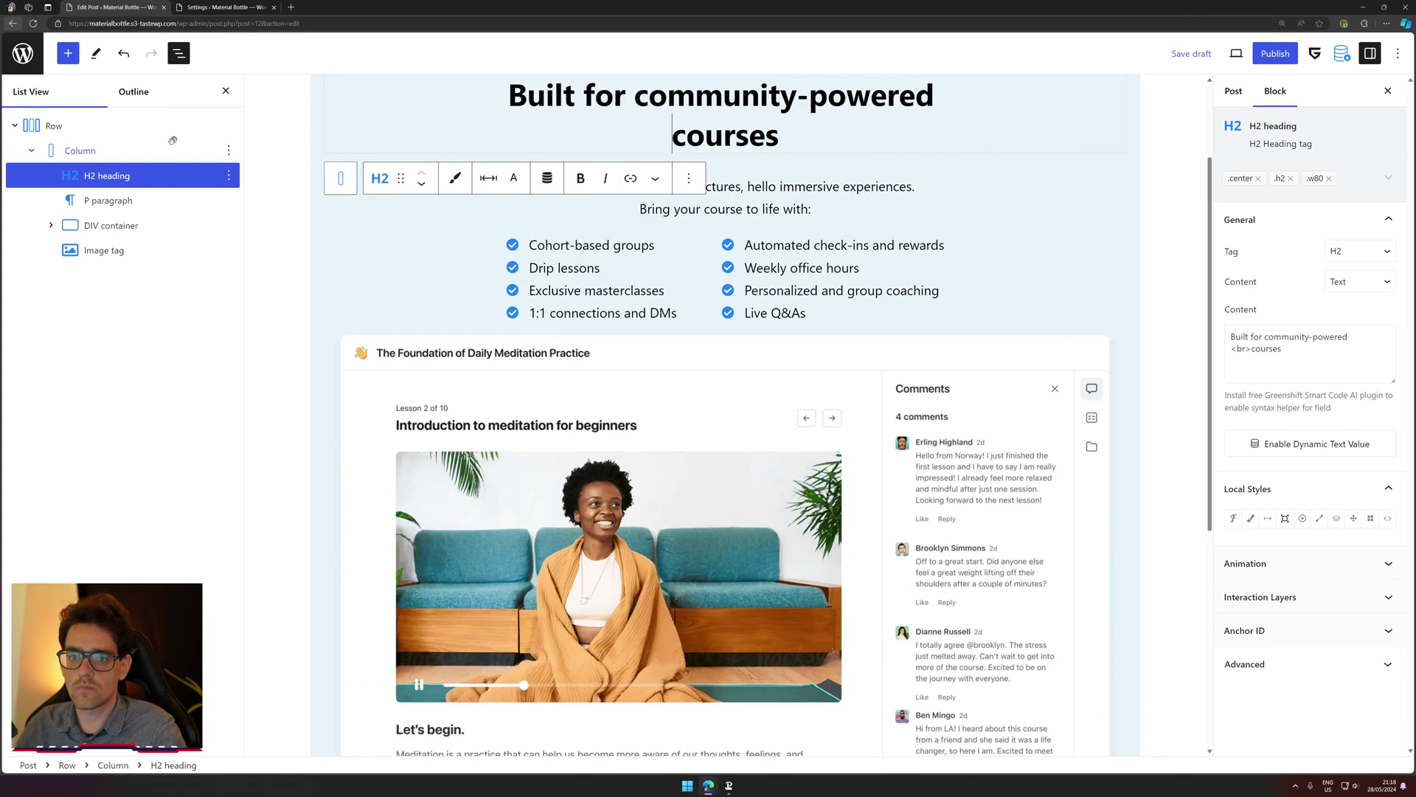
# Step: Apply a rounded-corner border preset to the feature-section class of the first Row's column
pyautogui.click(153, 155)
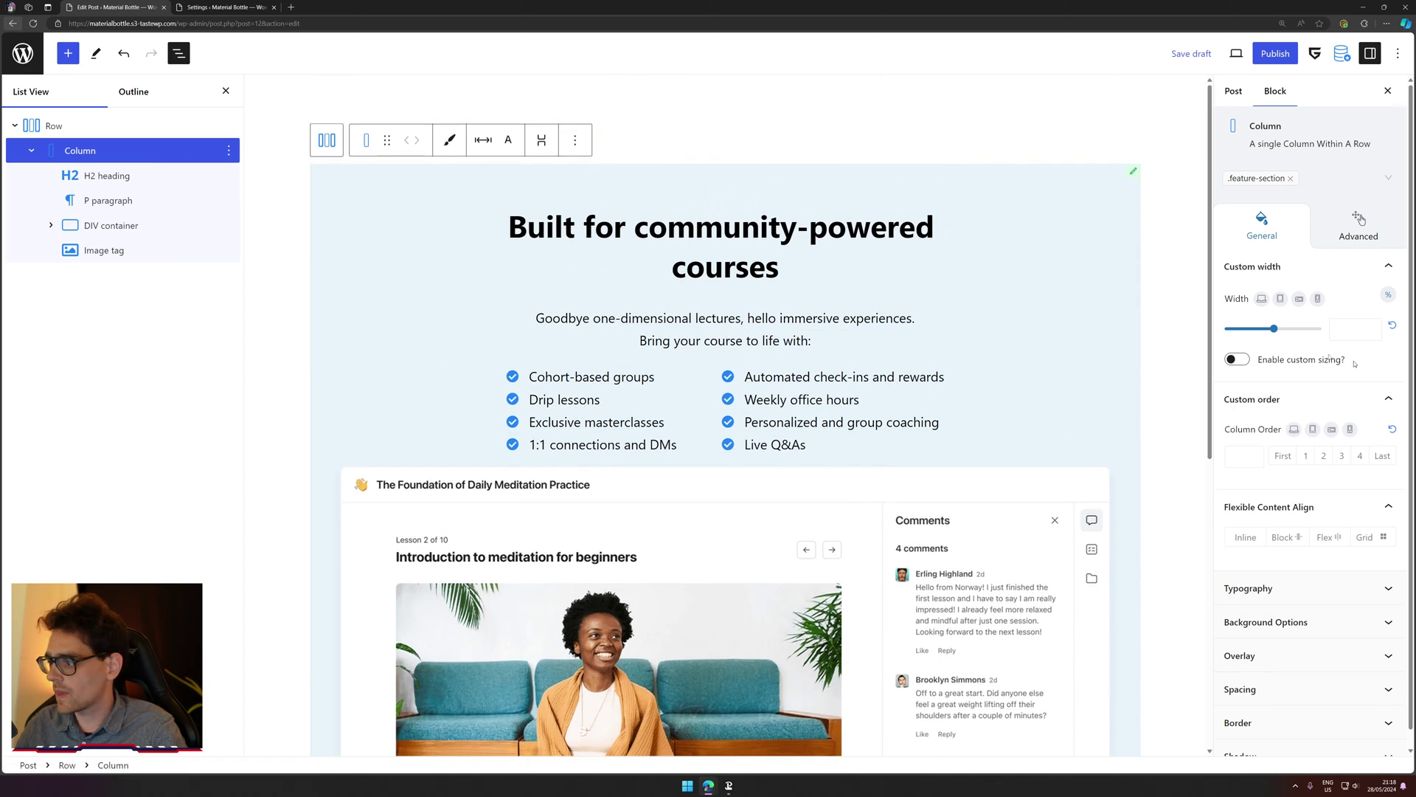
pyautogui.scroll(-1, 1337, 440)
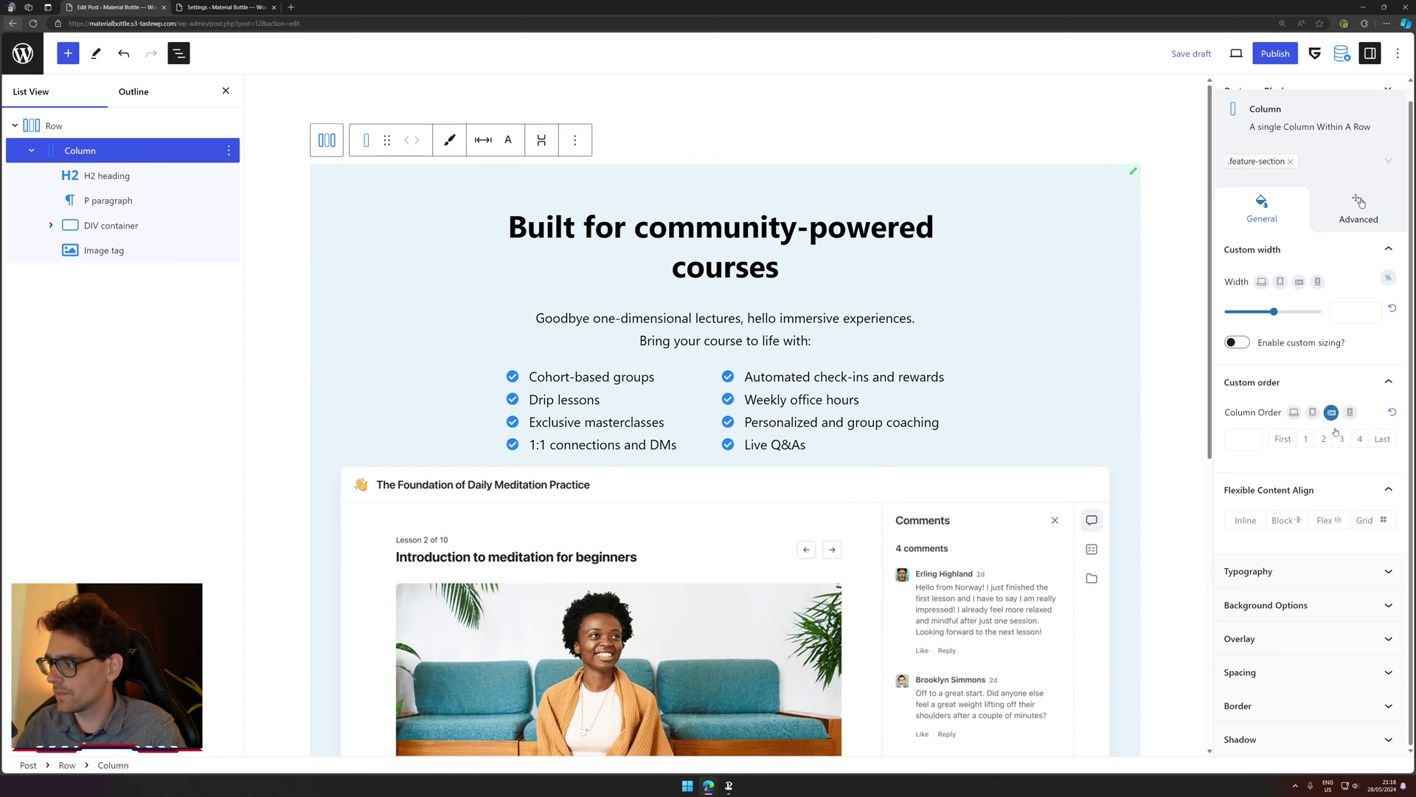
pyautogui.scroll(1, 1272, 225)
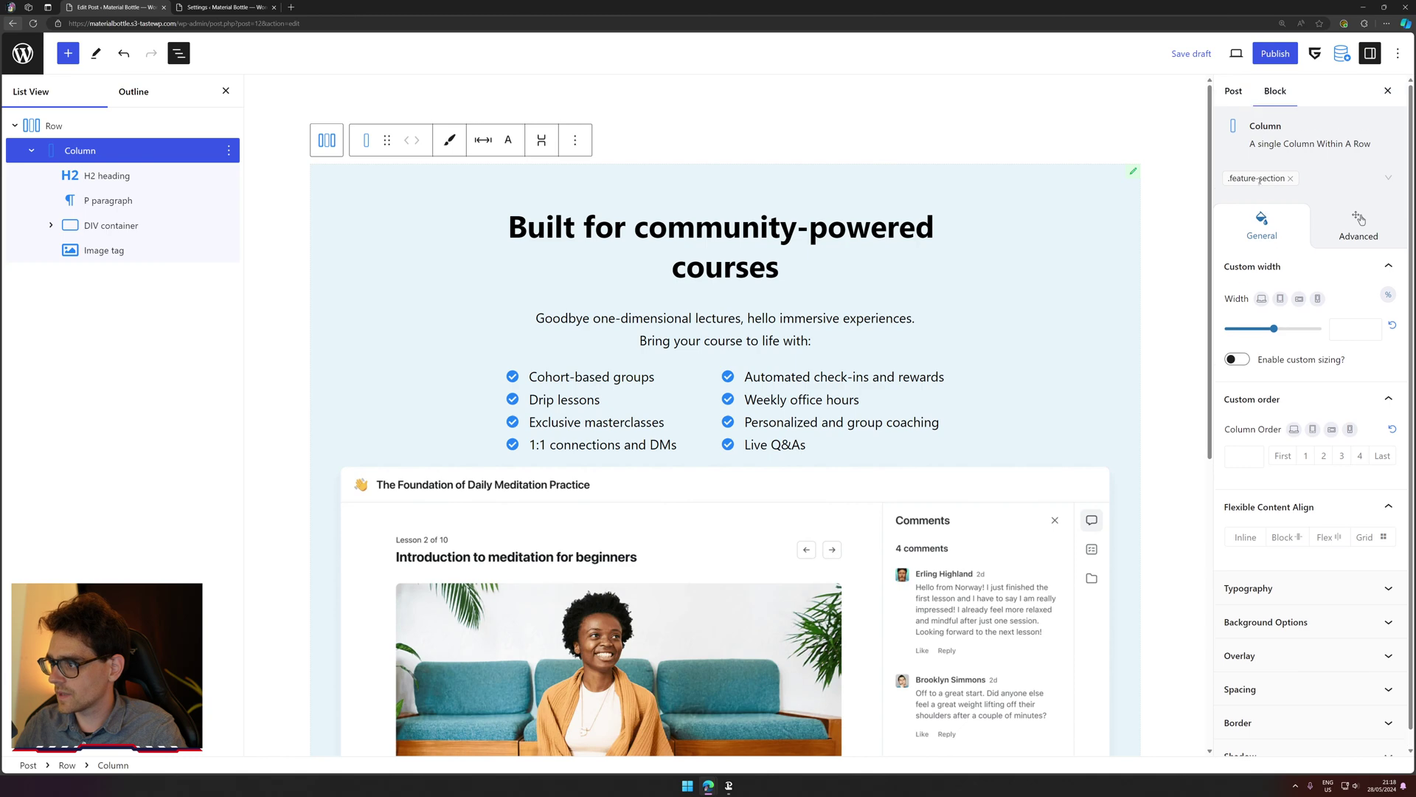
pyautogui.click(1284, 187)
pyautogui.click(1284, 262)
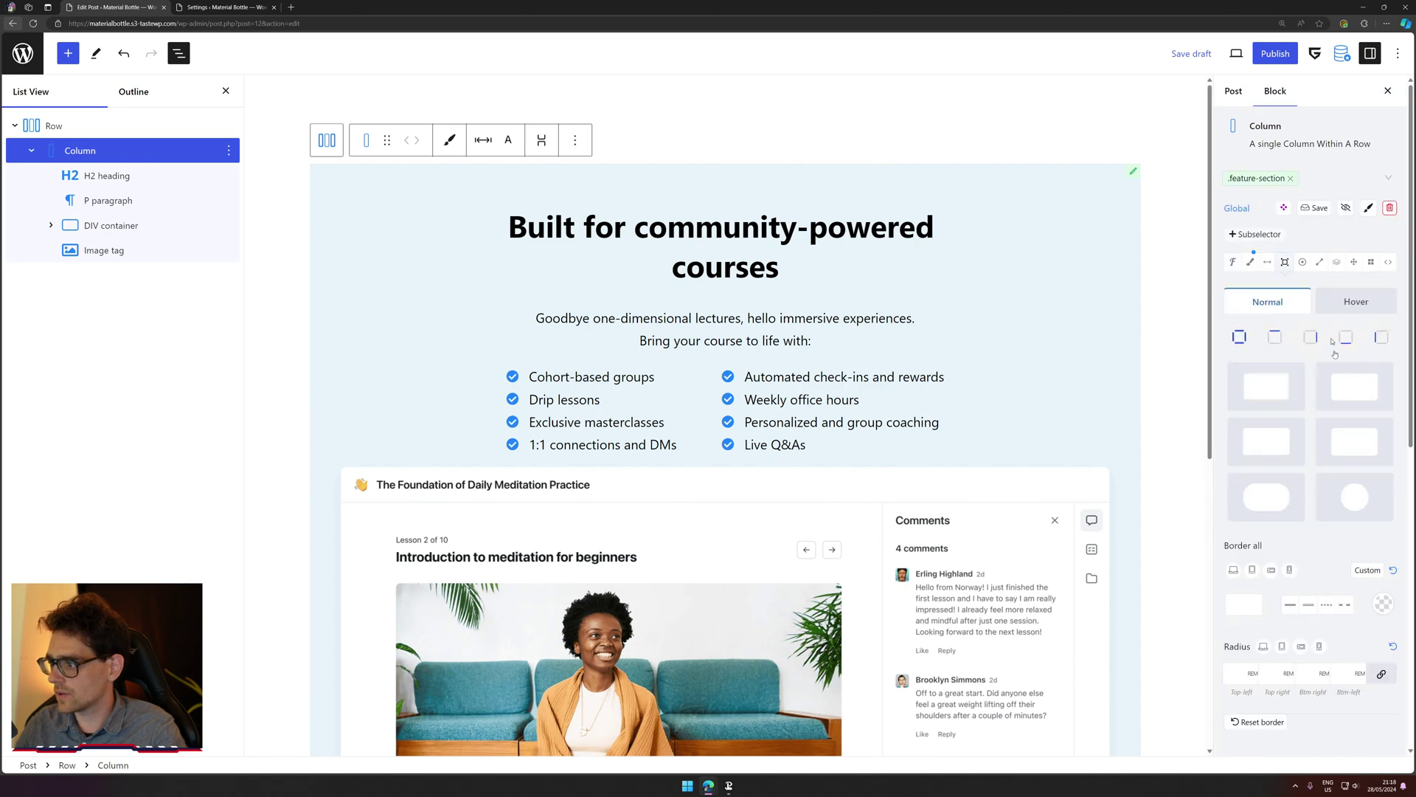
pyautogui.click(1350, 388)
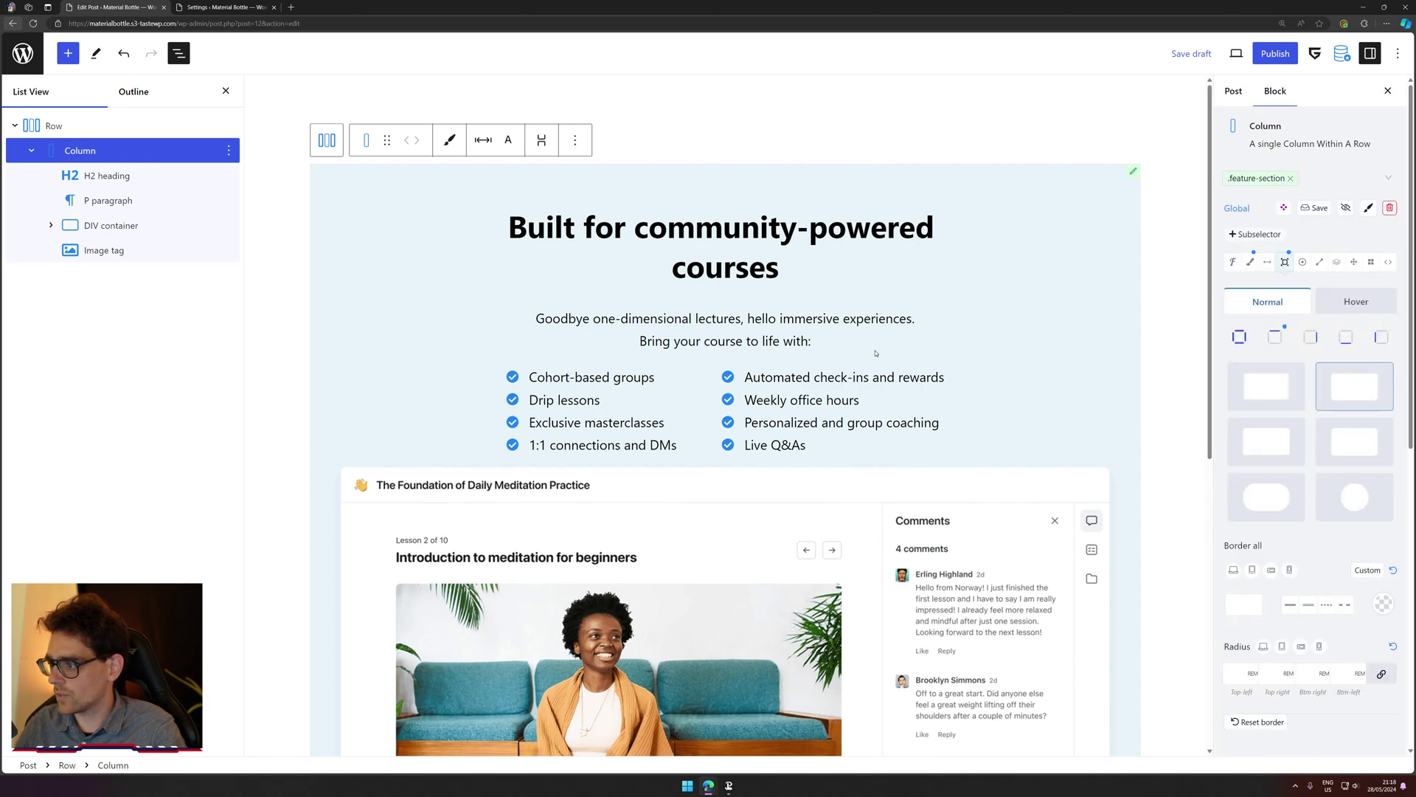
pyautogui.click(1356, 449)
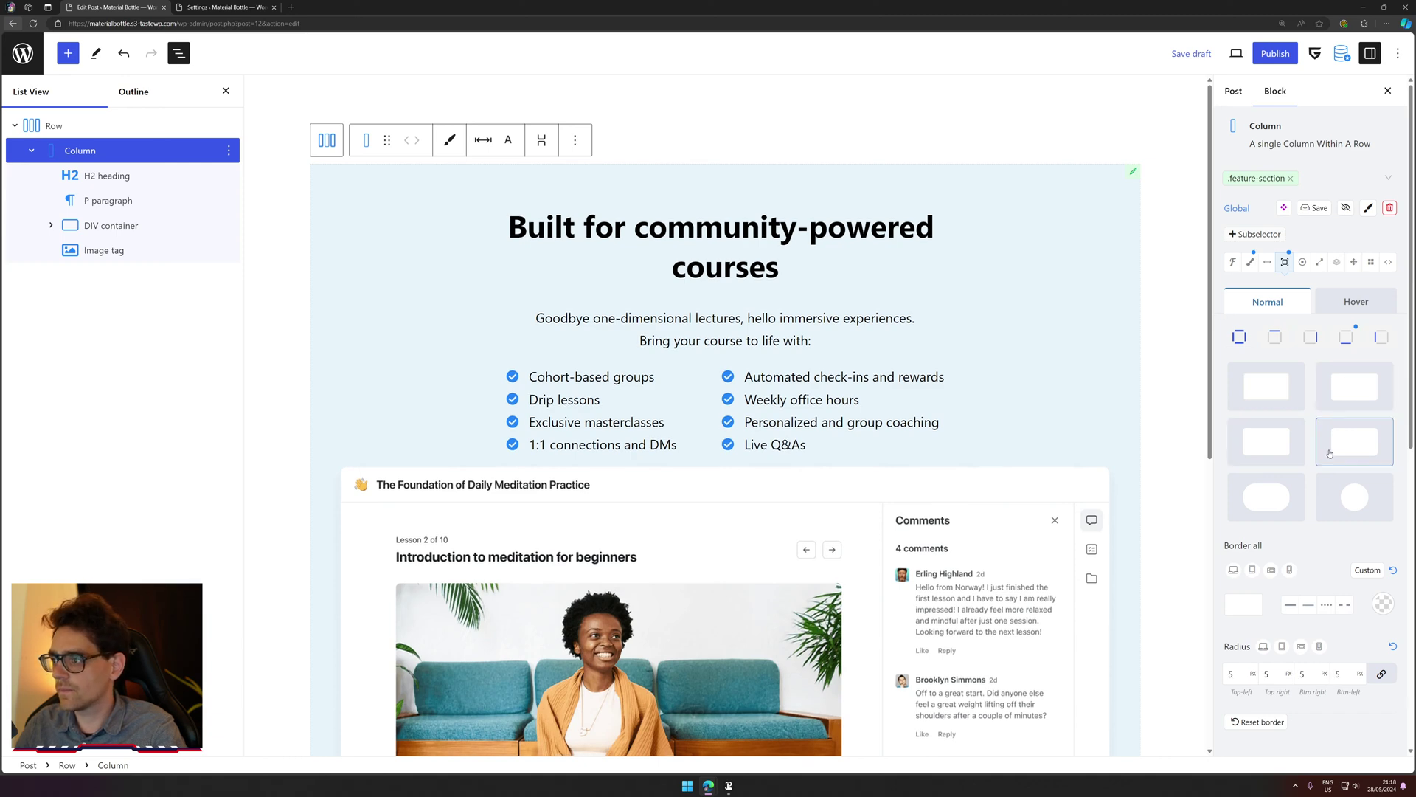
pyautogui.click(678, 136)
pyautogui.scroll(-5, 993, 363)
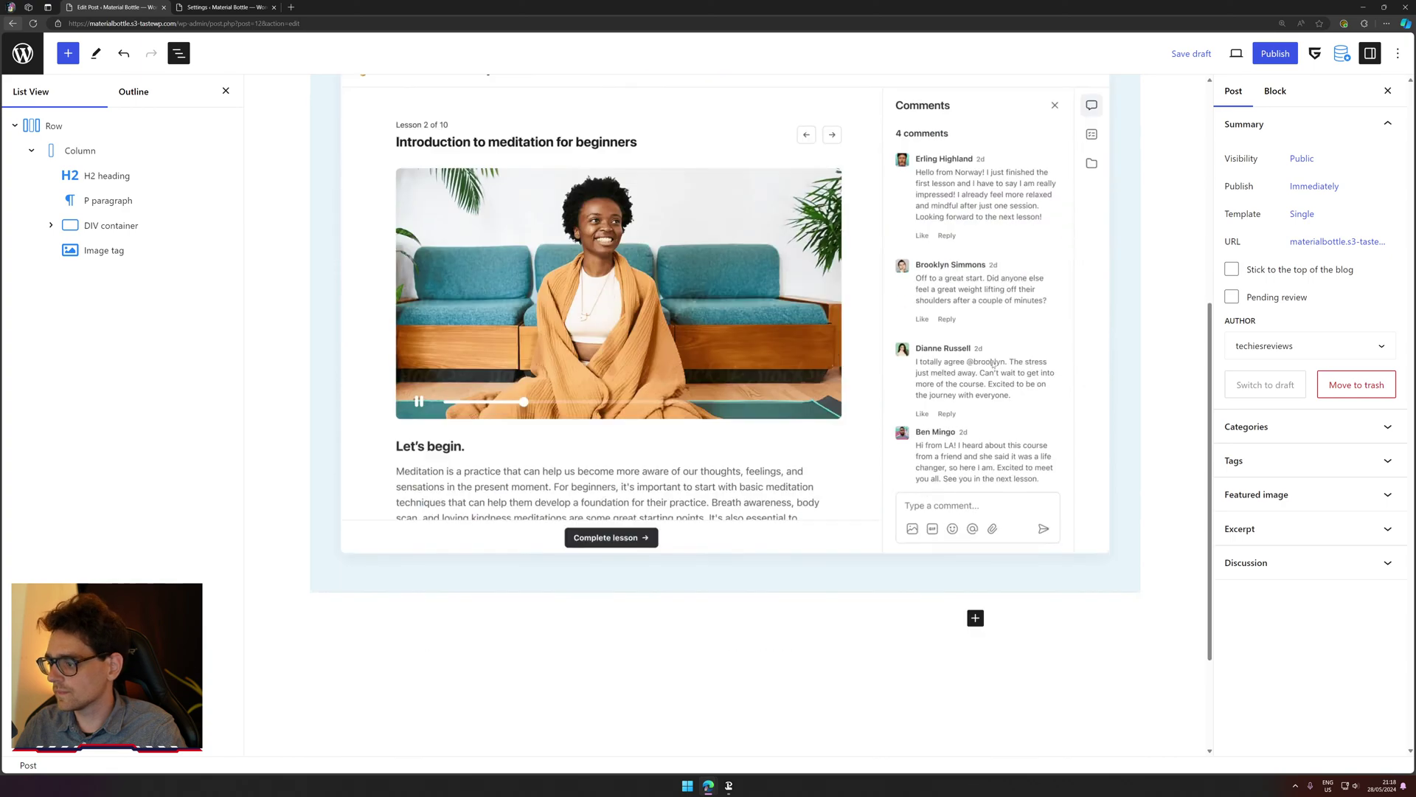
pyautogui.scroll(-2, 994, 363)
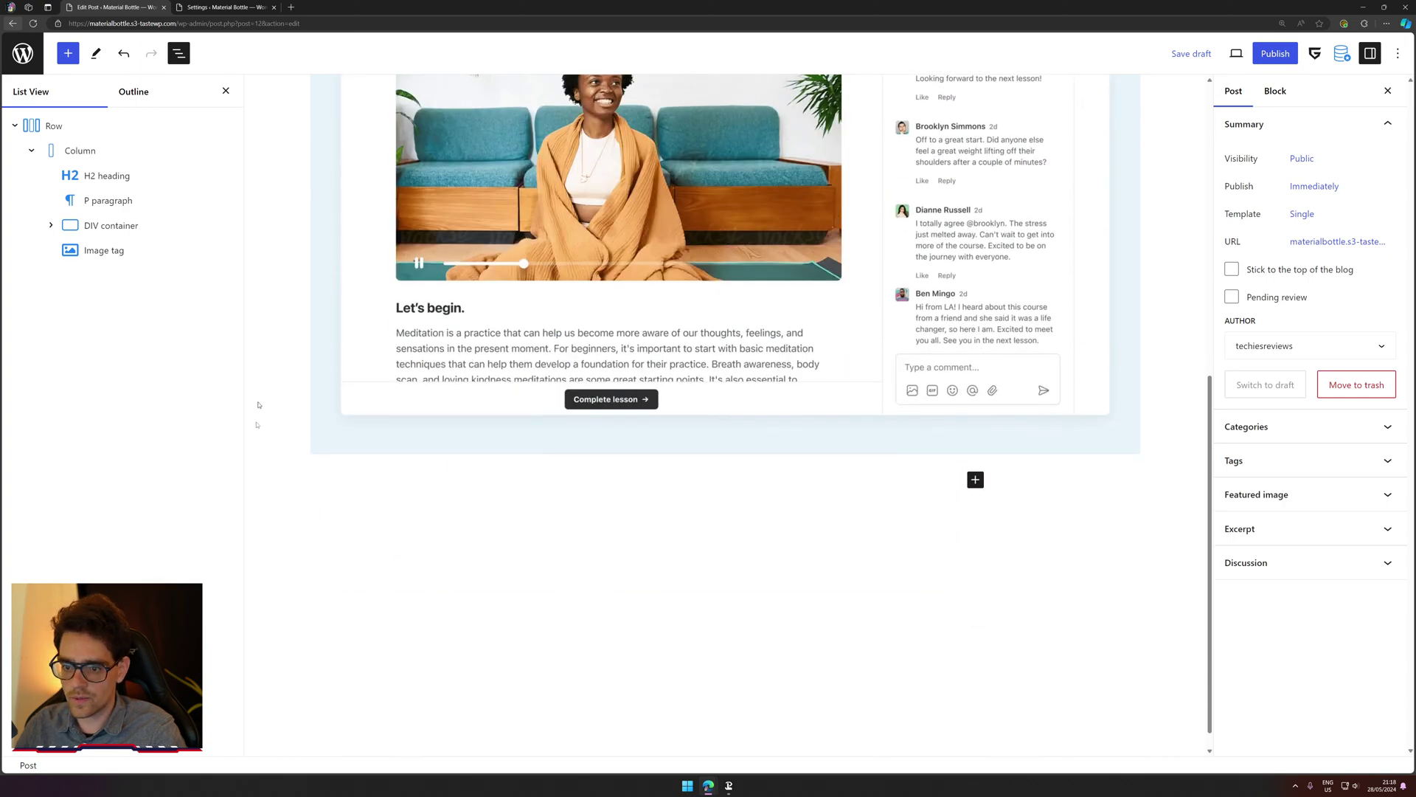
pyautogui.click(594, 262)
pyautogui.scroll(3, 594, 262)
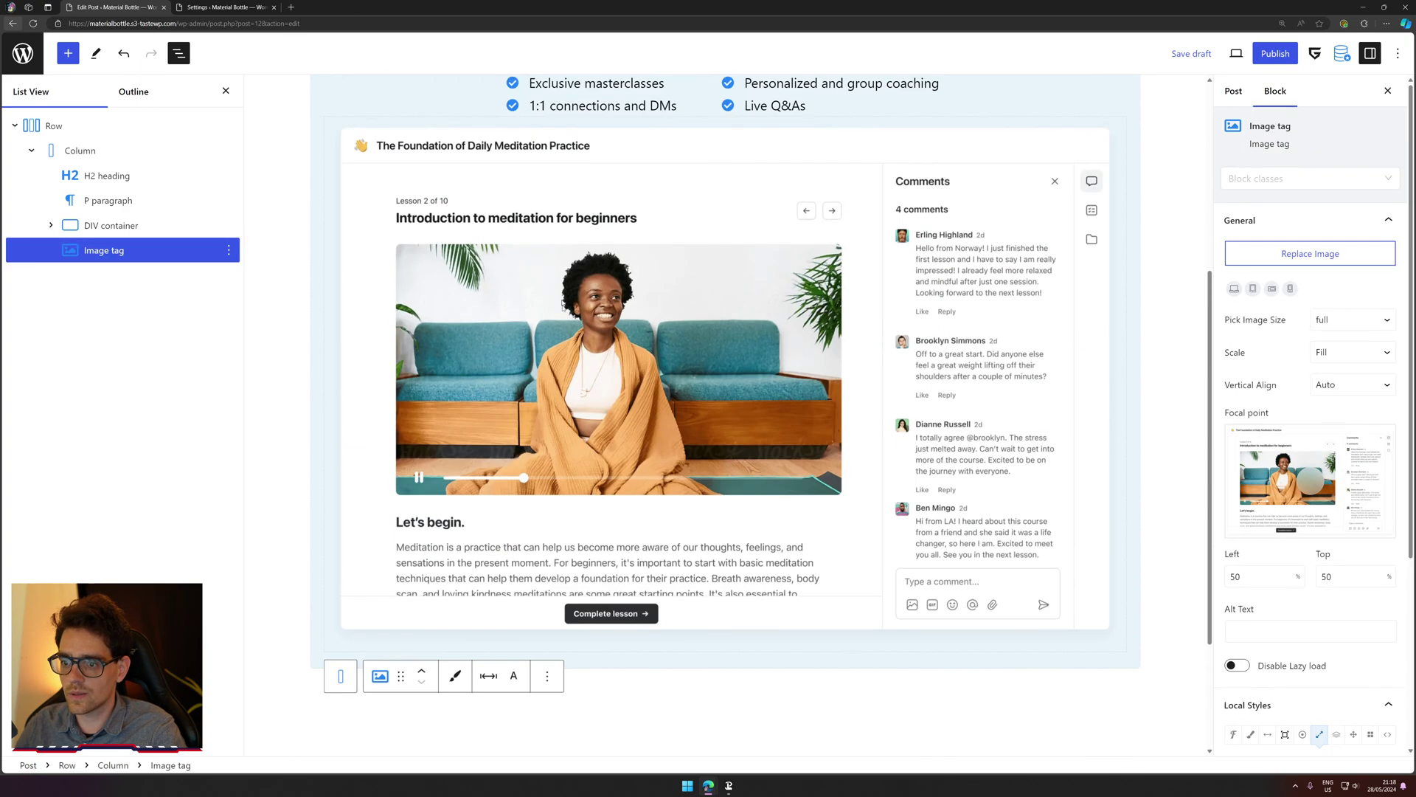
pyautogui.click(122, 255)
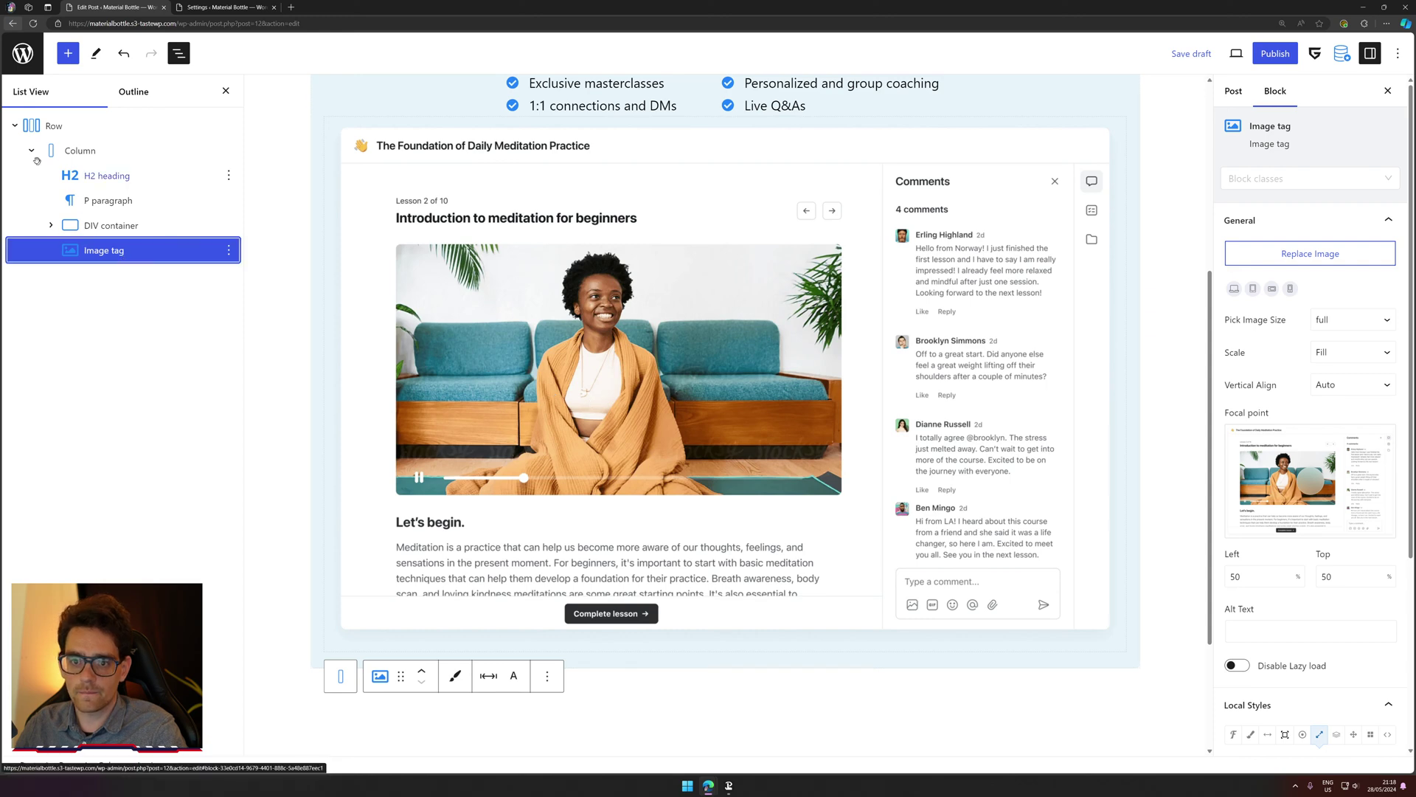
pyautogui.press('Left')
pyautogui.press('Left')
pyautogui.press('Right')
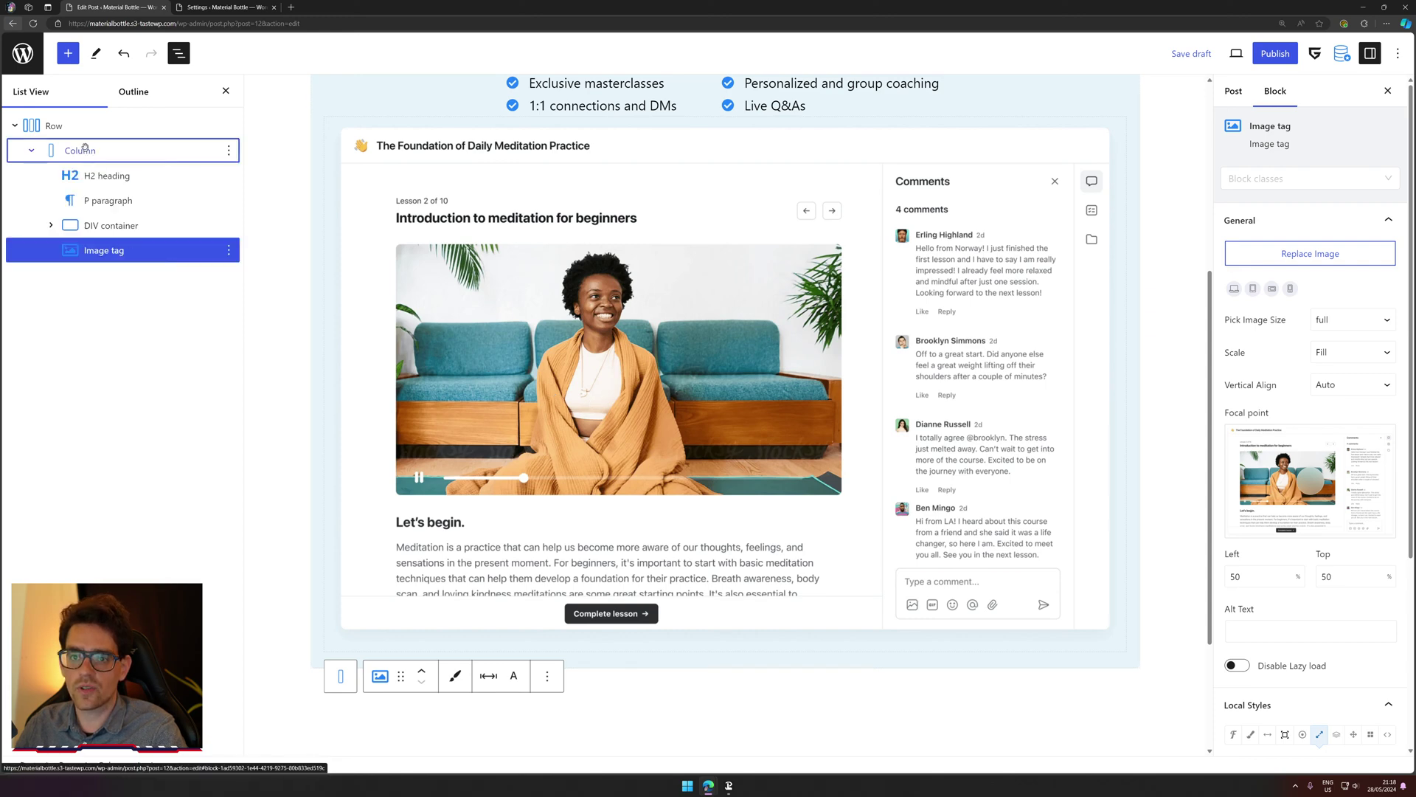
pyautogui.click(231, 253)
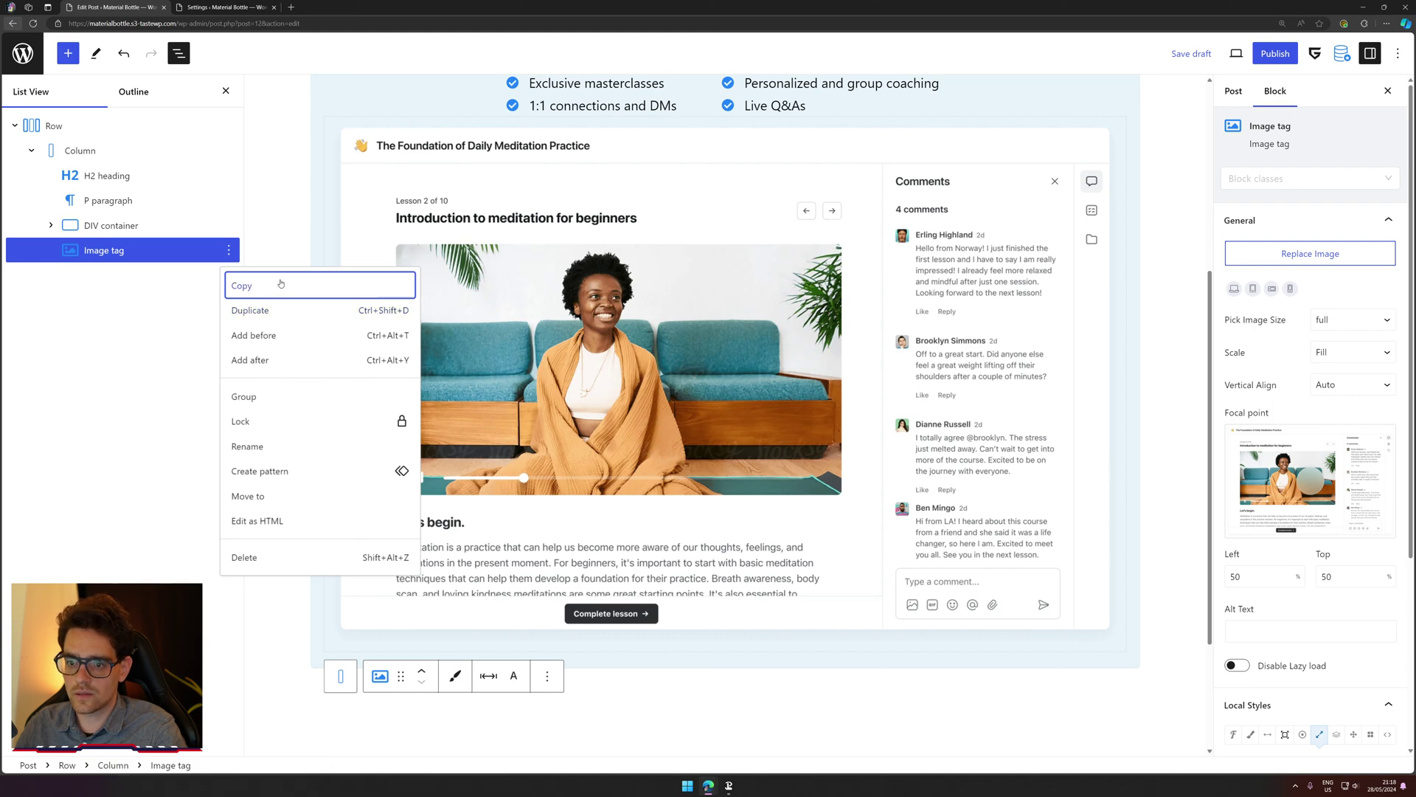
pyautogui.click(5, 122)
# Step: Add a single-column Greenshift Row block after the existing Row and align it to the same wide width
pyautogui.click(14, 126)
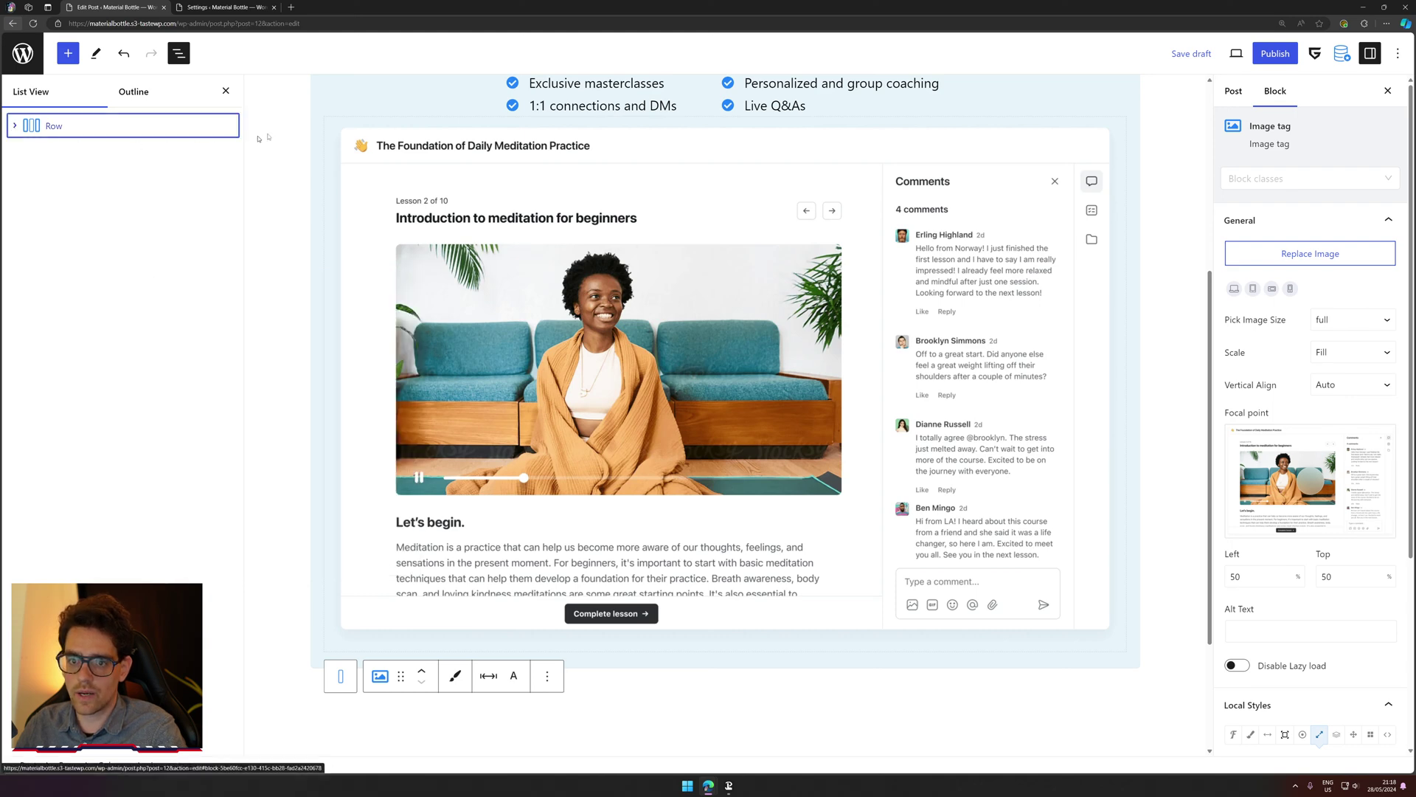
pyautogui.click(228, 125)
pyautogui.click(267, 235)
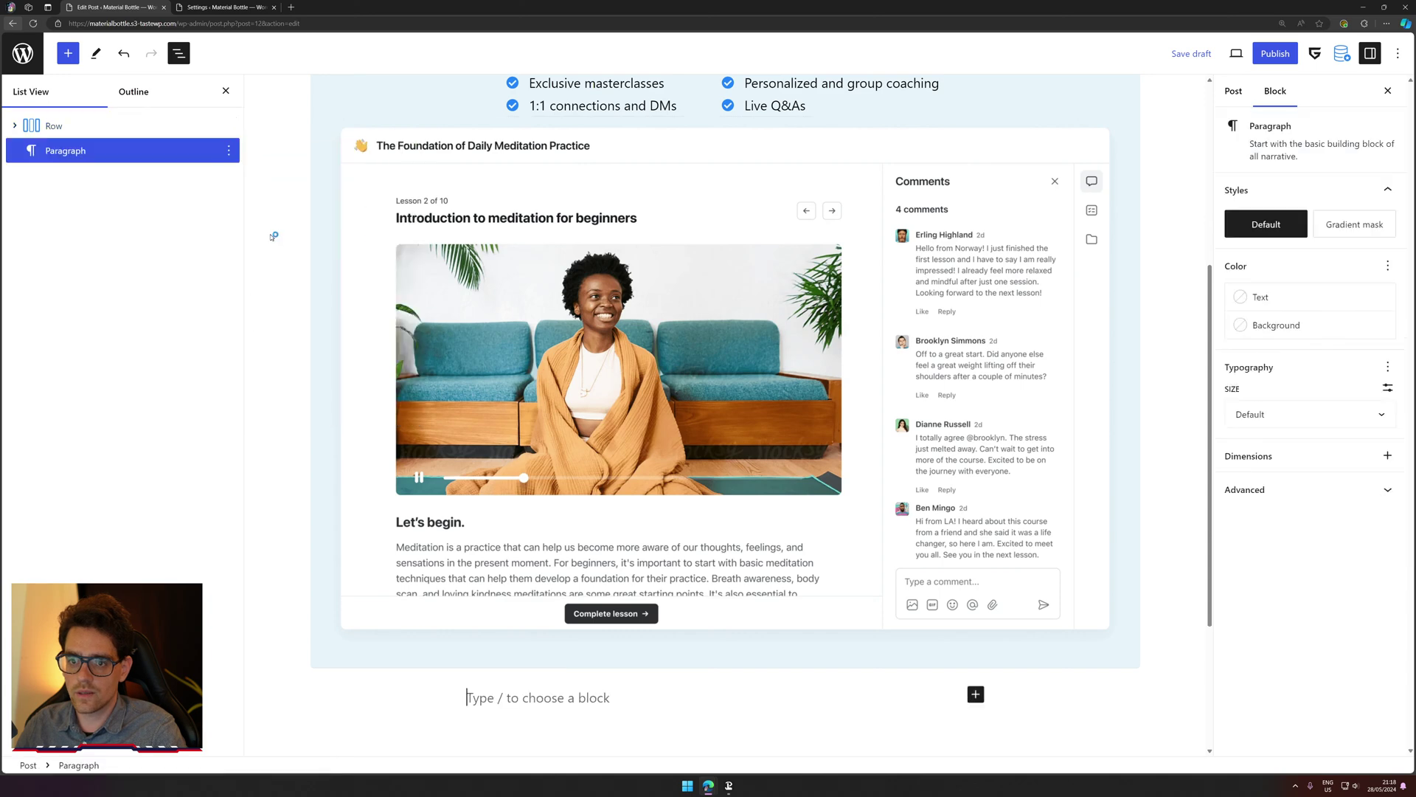
pyautogui.write('/row')
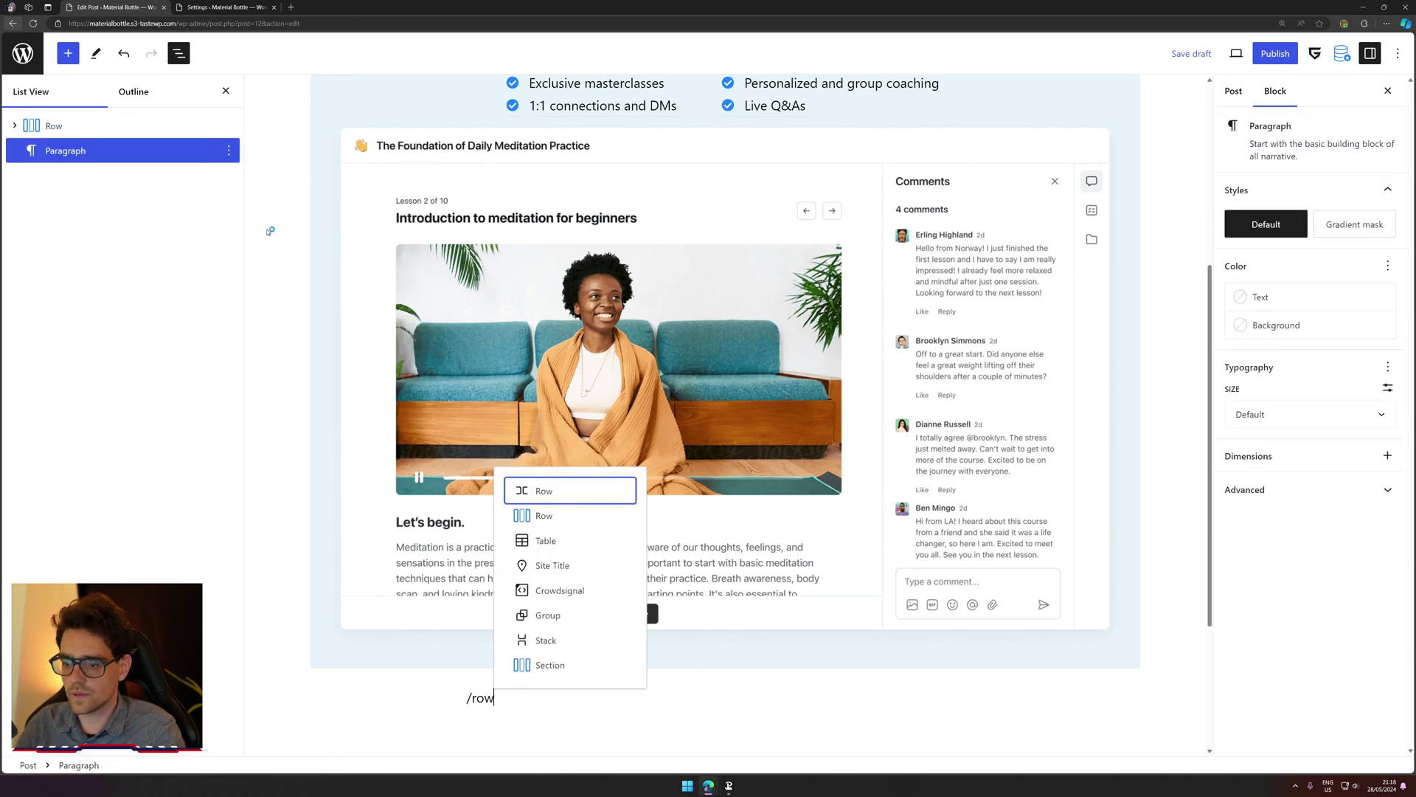
pyautogui.press('Return')
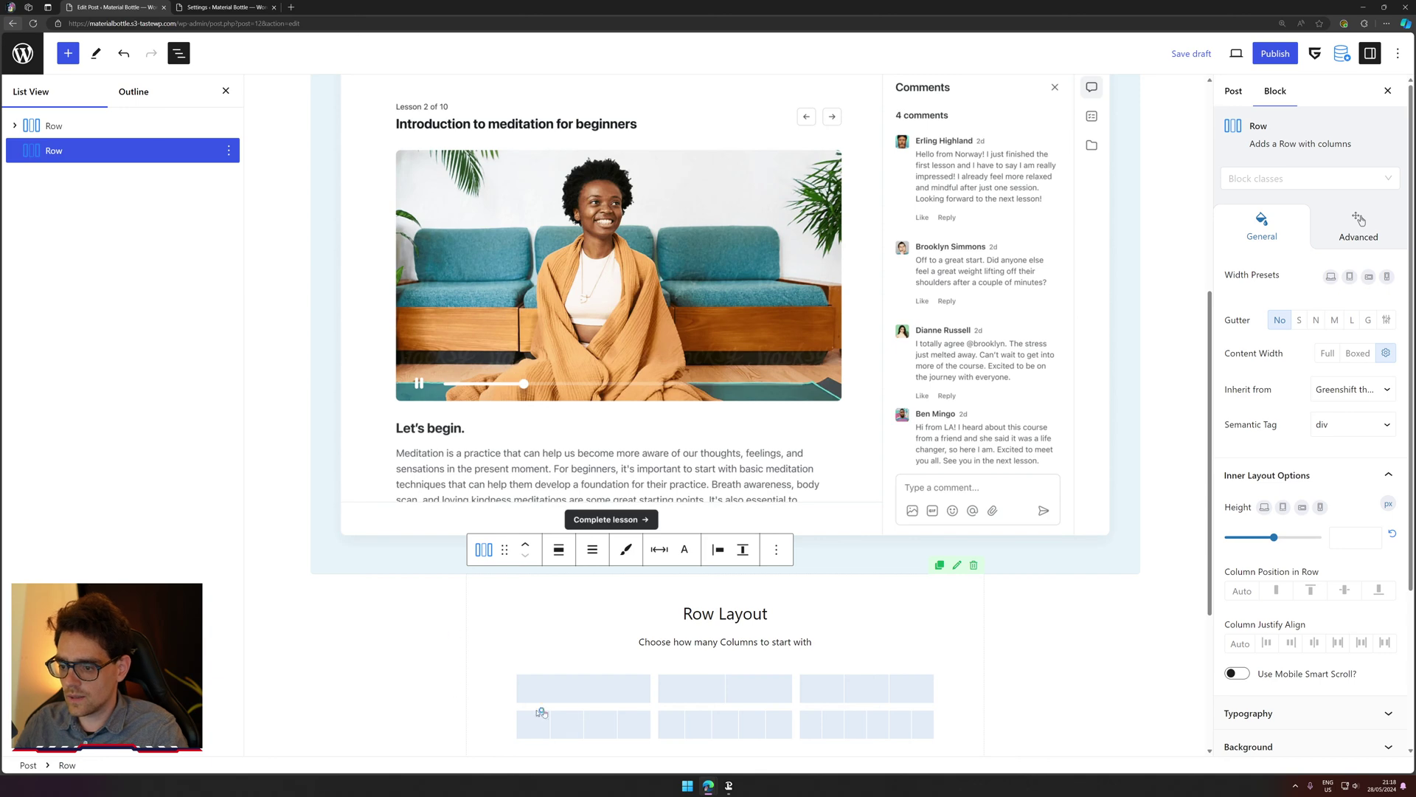
pyautogui.click(574, 696)
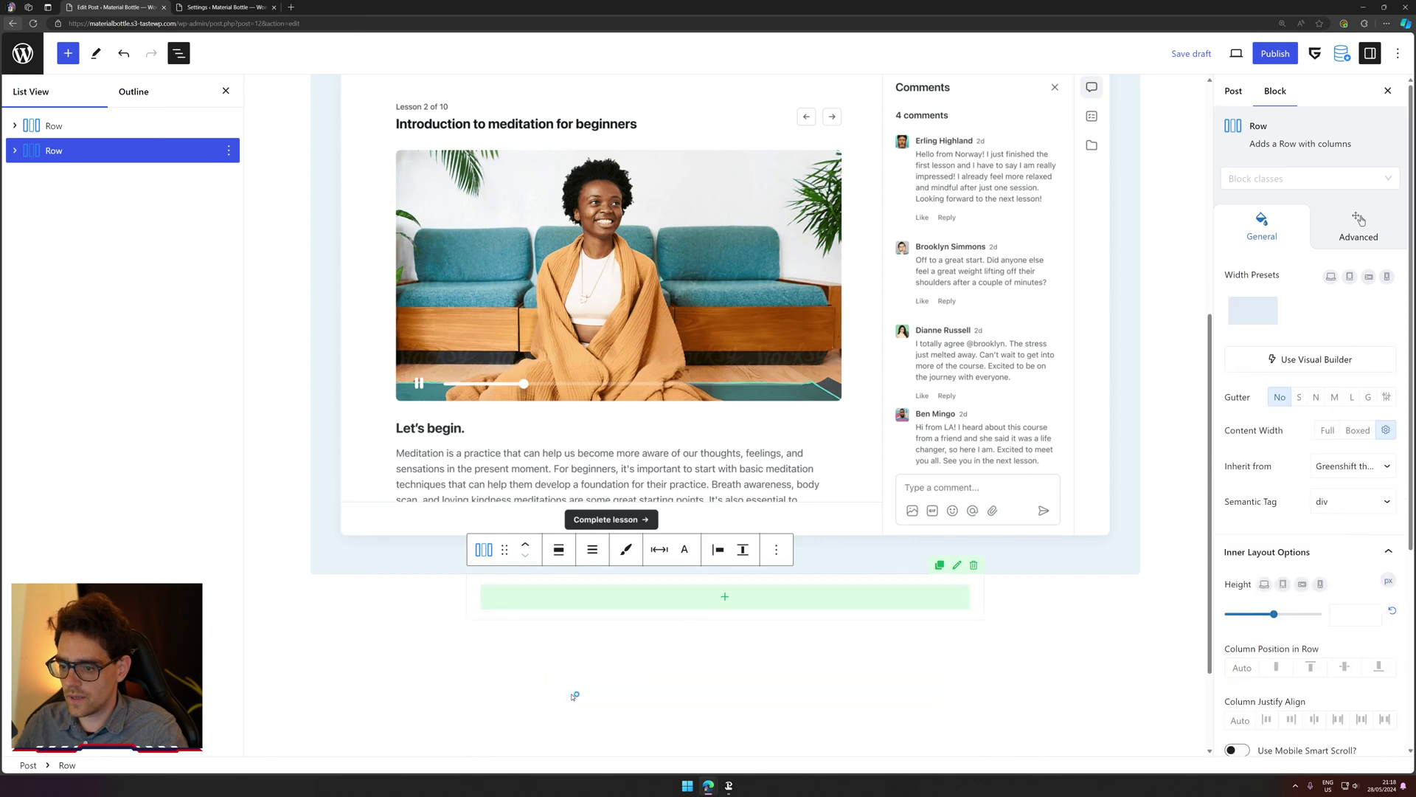
pyautogui.click(559, 550)
pyautogui.click(597, 624)
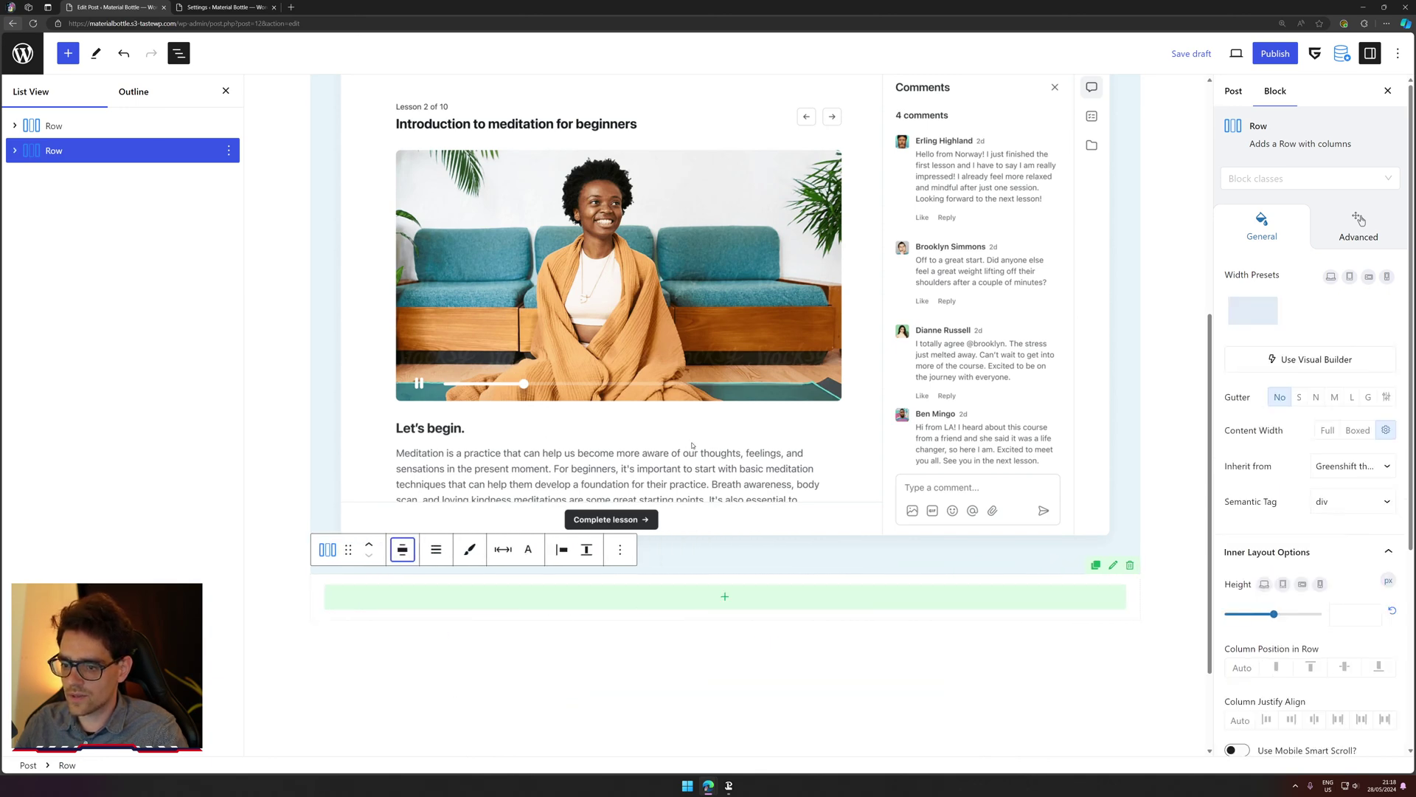
# Step: Move the course Image tag block out of the first Row's column into the new Row's empty column
pyautogui.click(739, 386)
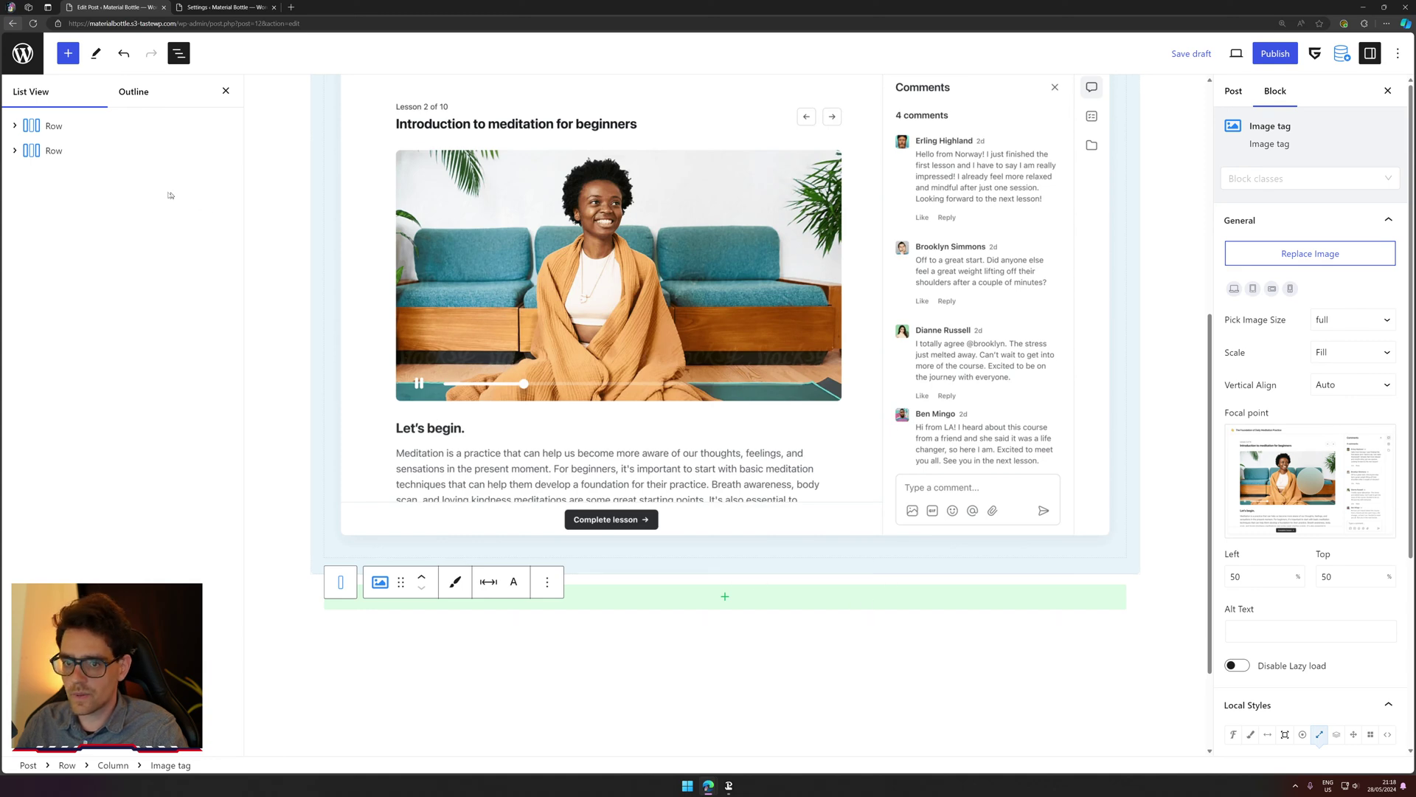
pyautogui.moveTo(22, 151); pyautogui.dragTo(25, 115)
pyautogui.scroll(6, 407, 389)
pyautogui.click(543, 641)
pyautogui.scroll(-3, 542, 412)
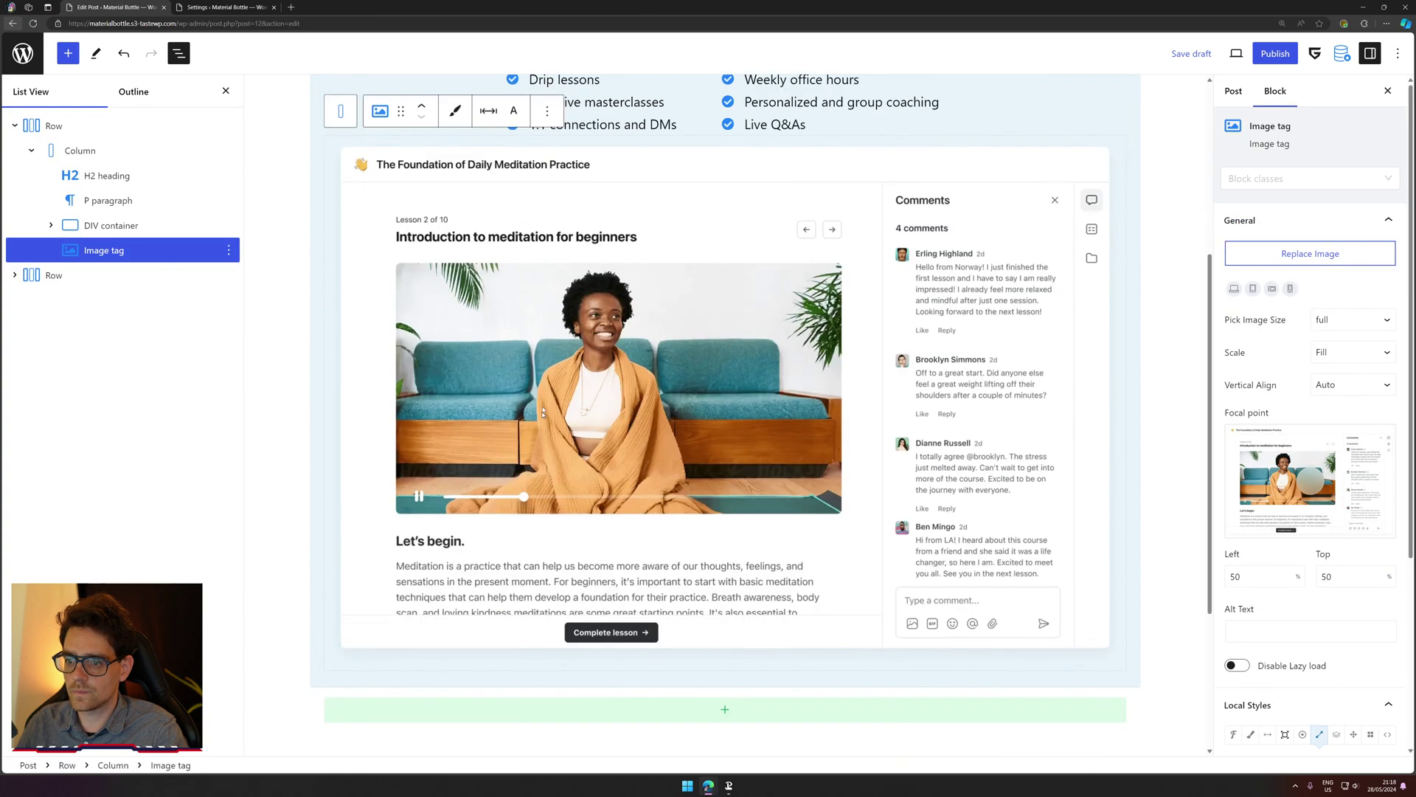
pyautogui.moveTo(402, 112); pyautogui.dragTo(418, 707)
pyautogui.scroll(3, 555, 283)
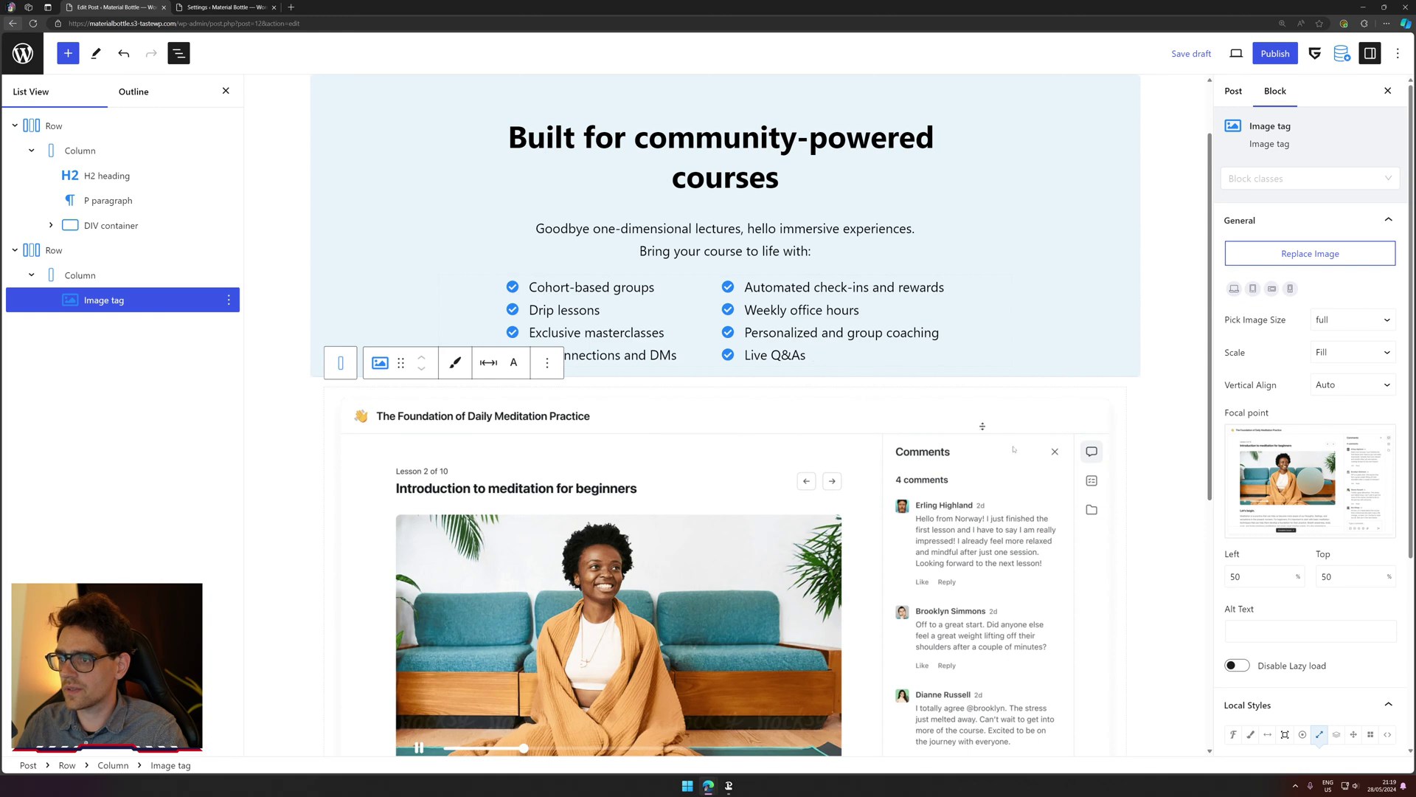
pyautogui.scroll(1, 494, 189)
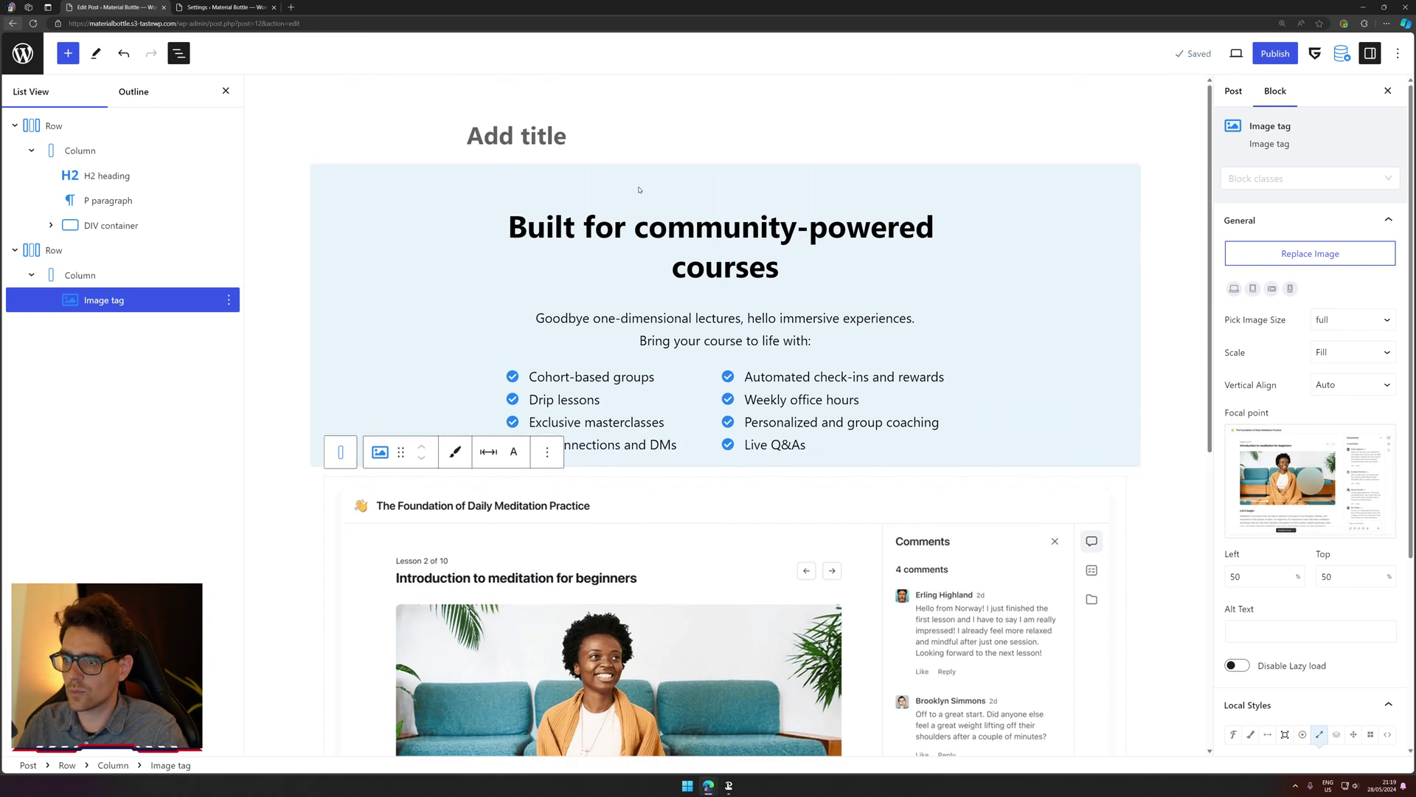
# Step: Set the bottom padding of the first column's feature-section class to 20 rem
pyautogui.click(635, 225)
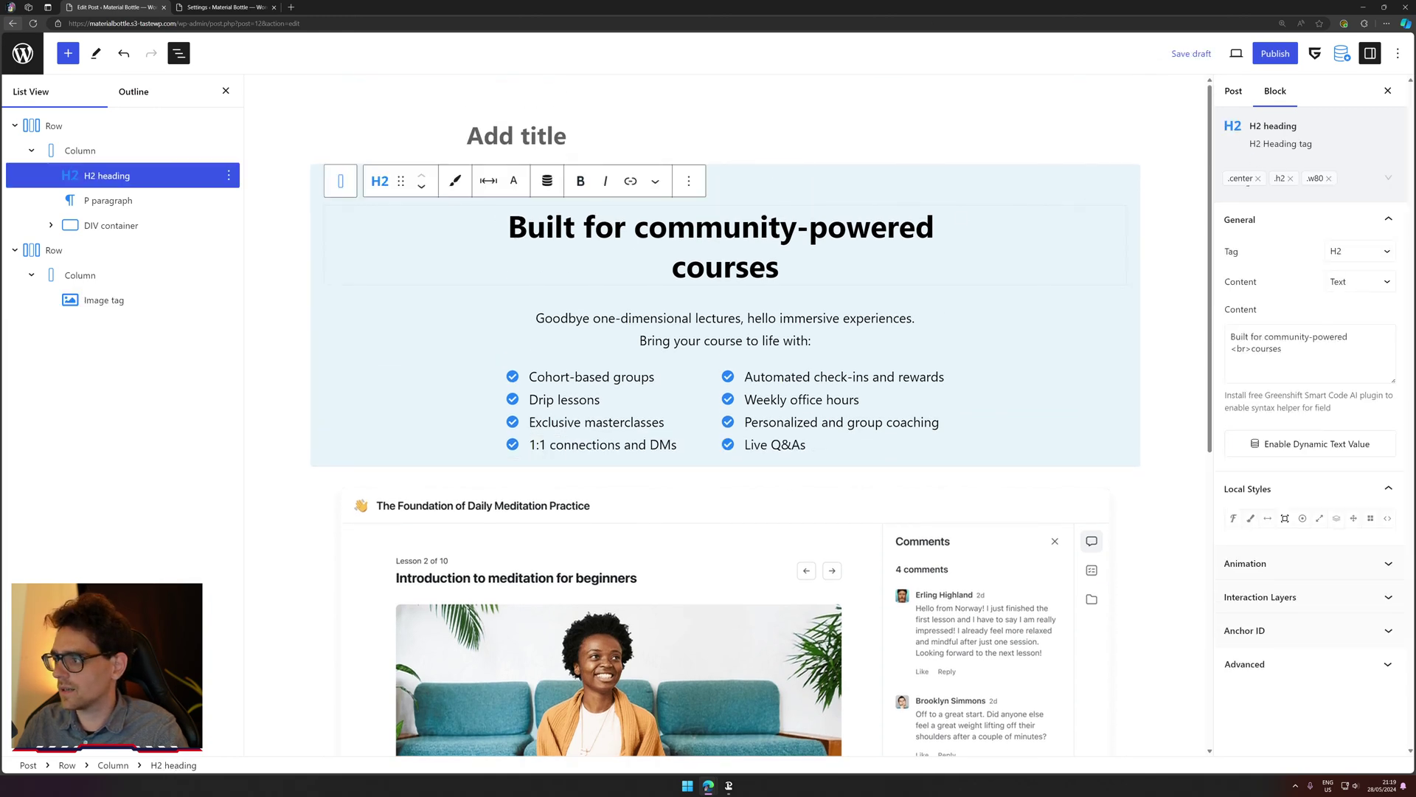
pyautogui.click(1368, 180)
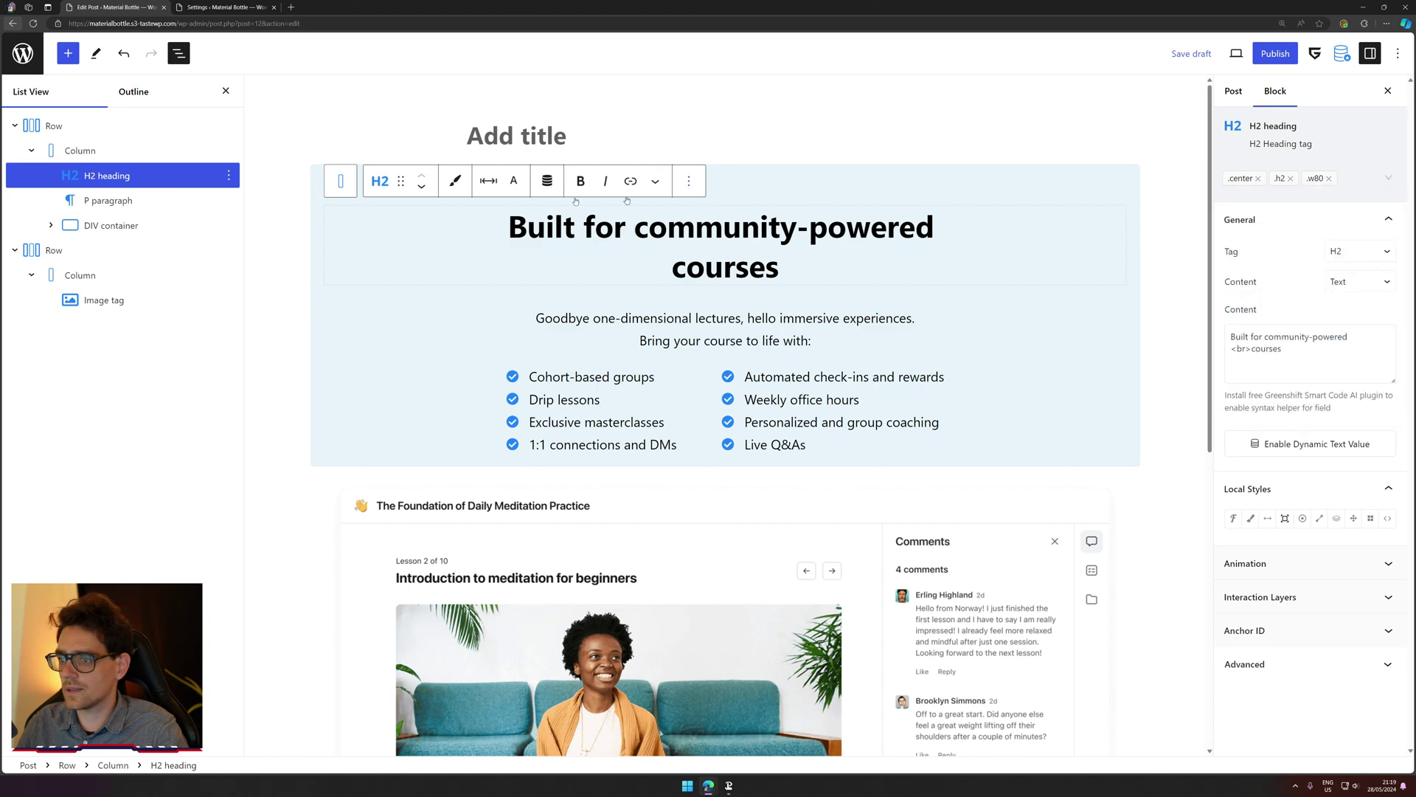
pyautogui.click(131, 160)
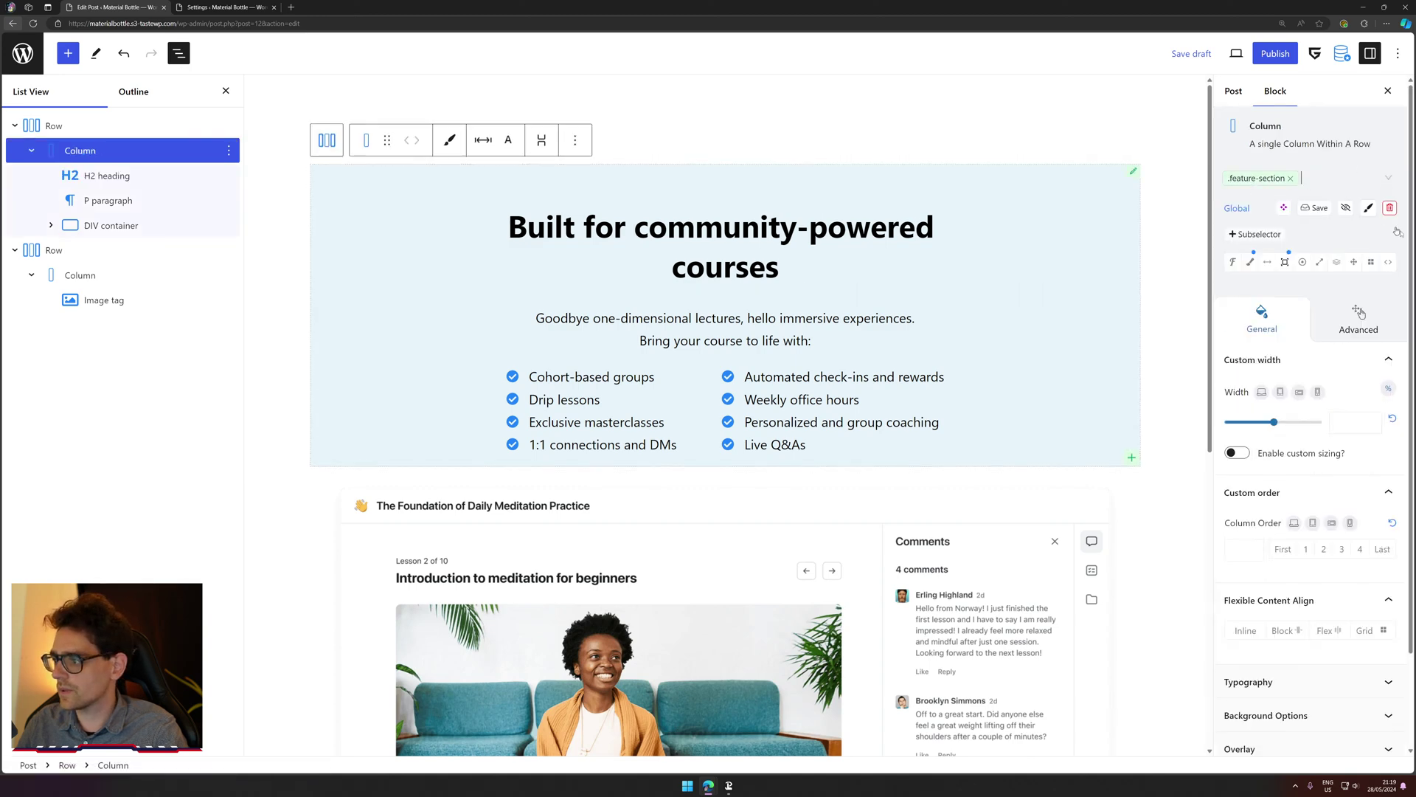
pyautogui.click(1268, 264)
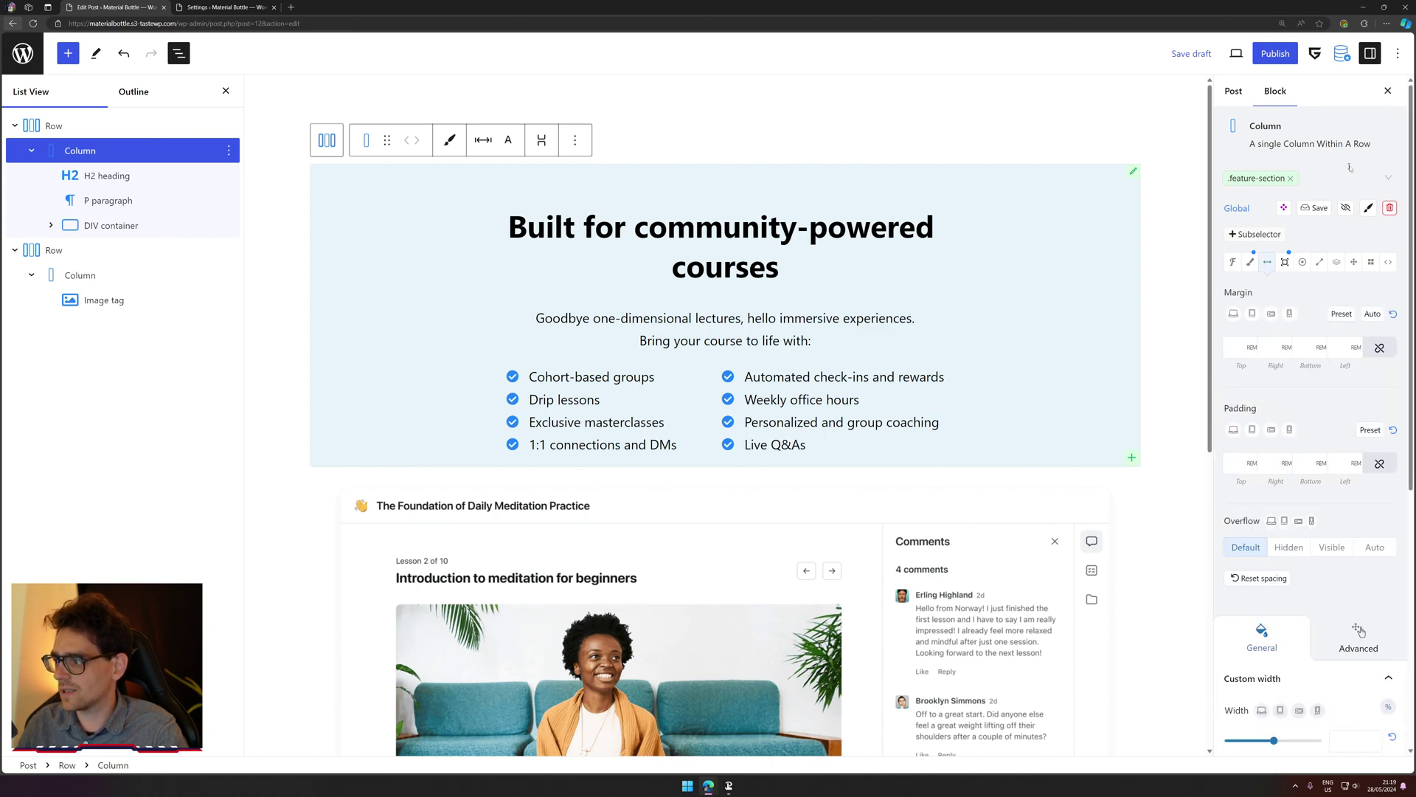
pyautogui.click(1232, 463)
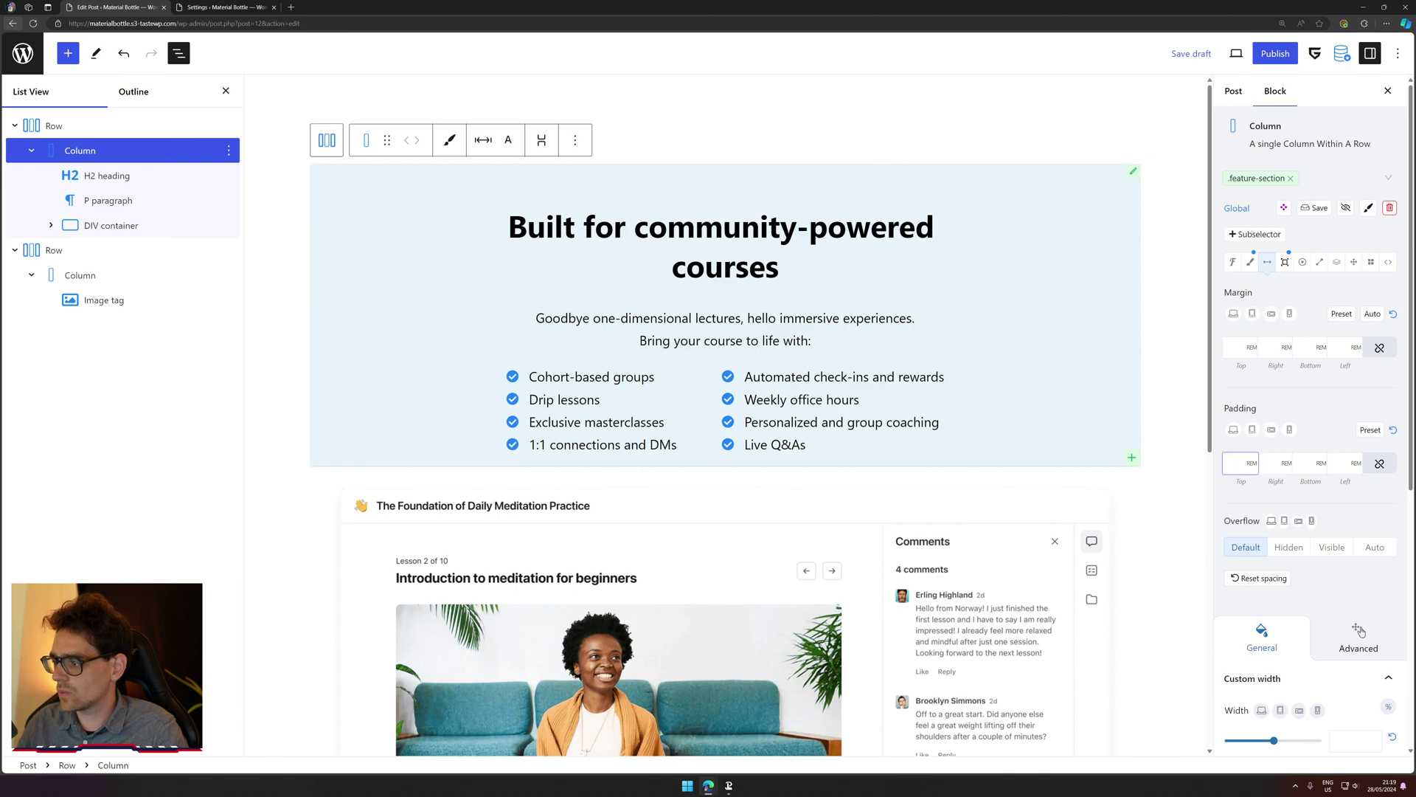
pyautogui.click(1310, 464)
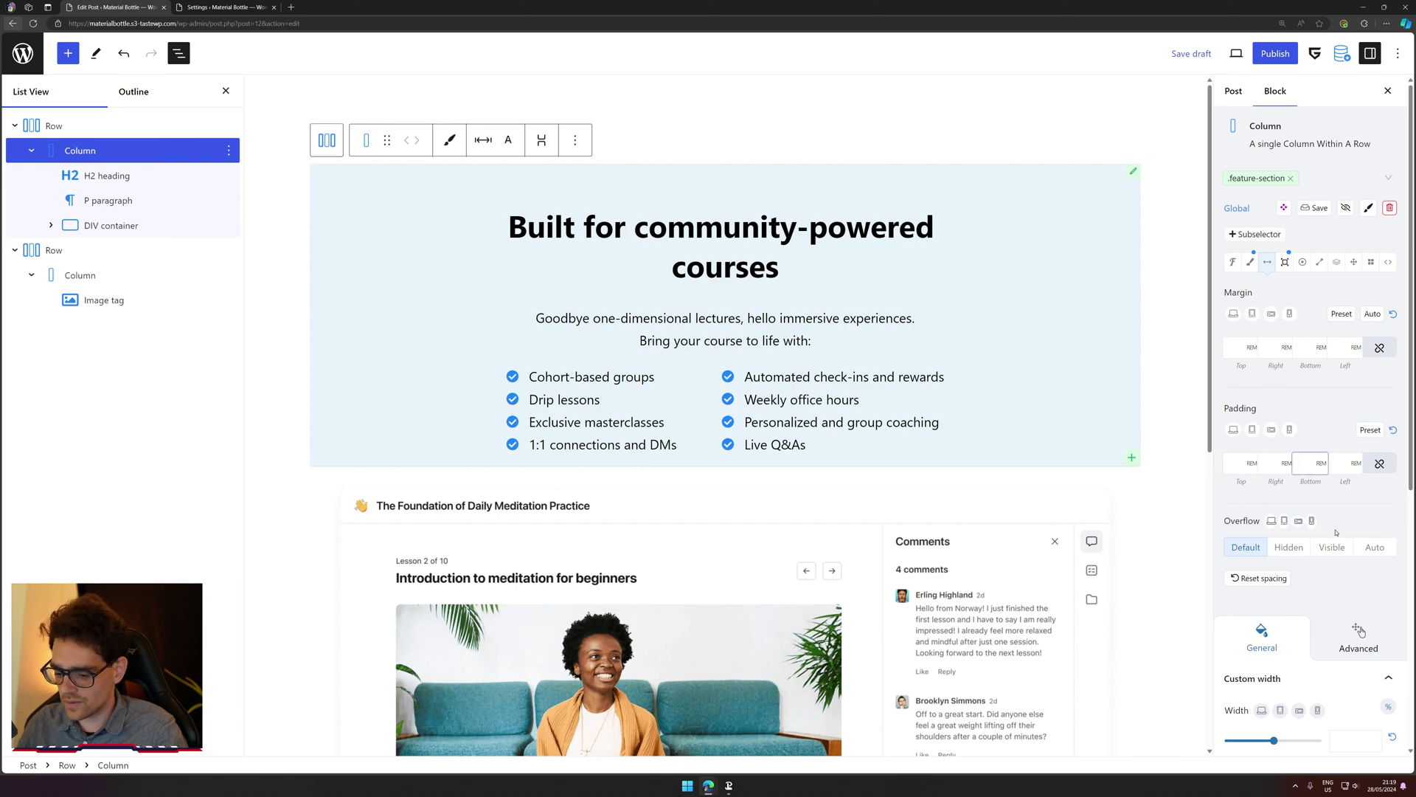
pyautogui.write('20')
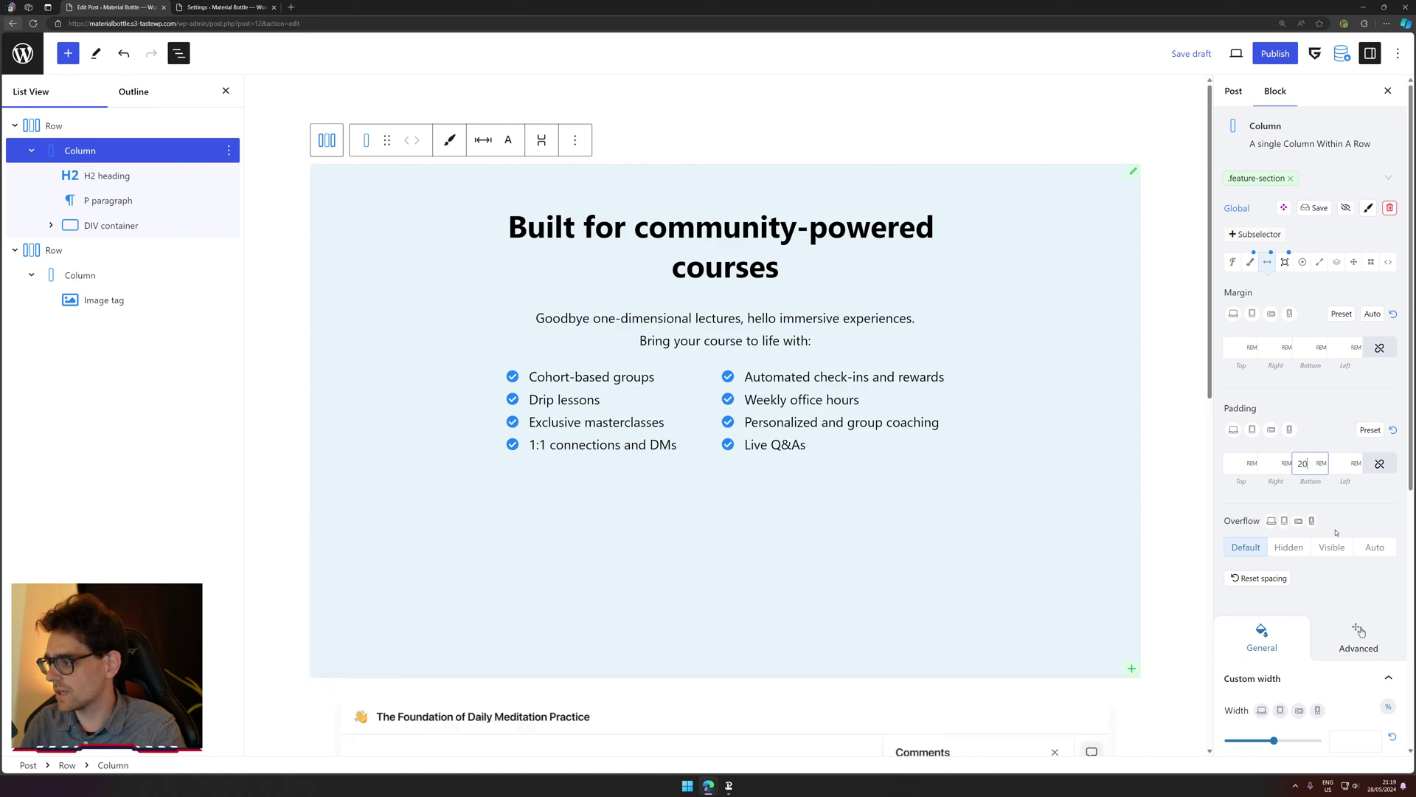
pyautogui.scroll(-3, 650, 548)
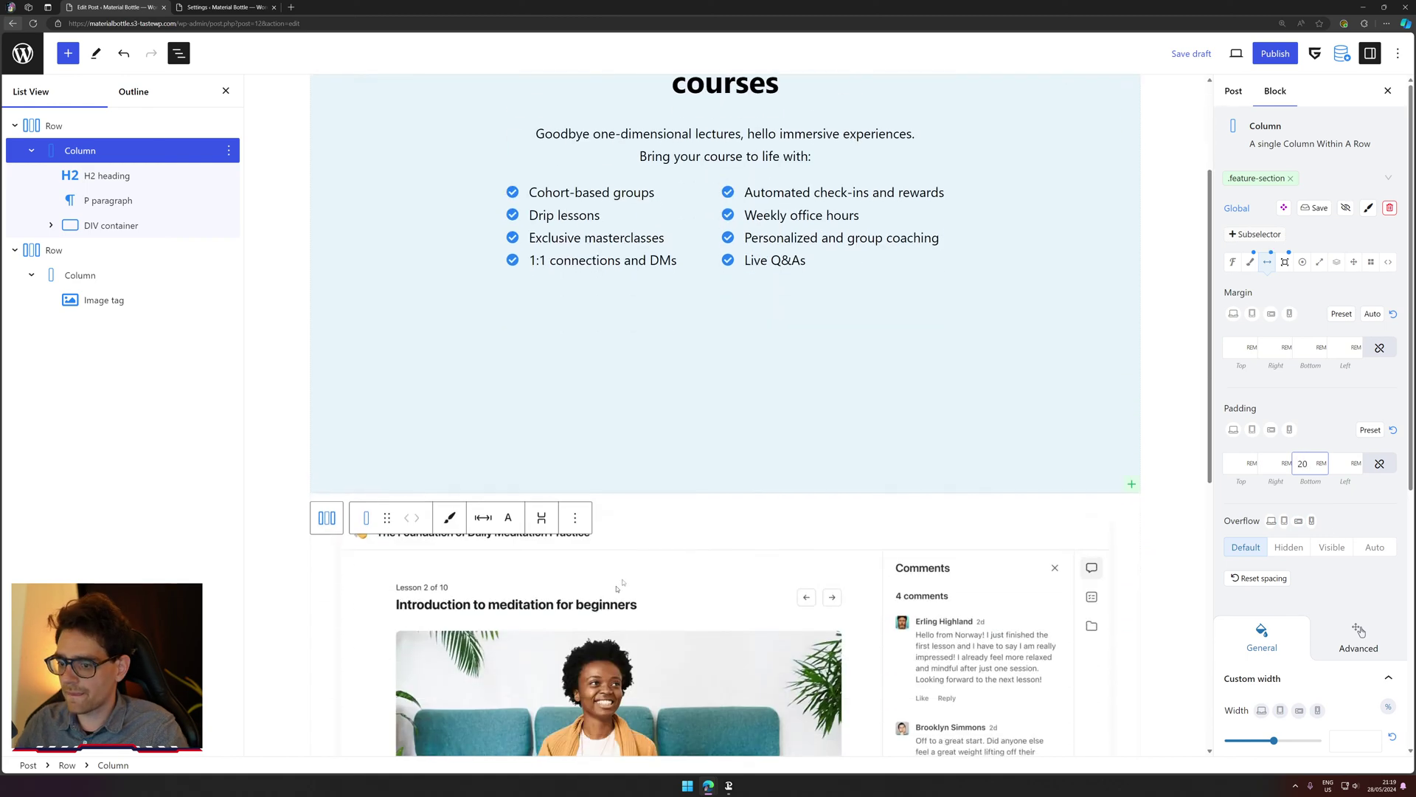
# Step: Set the top margin of the course Image tag block to -18 rem
pyautogui.click(650, 548)
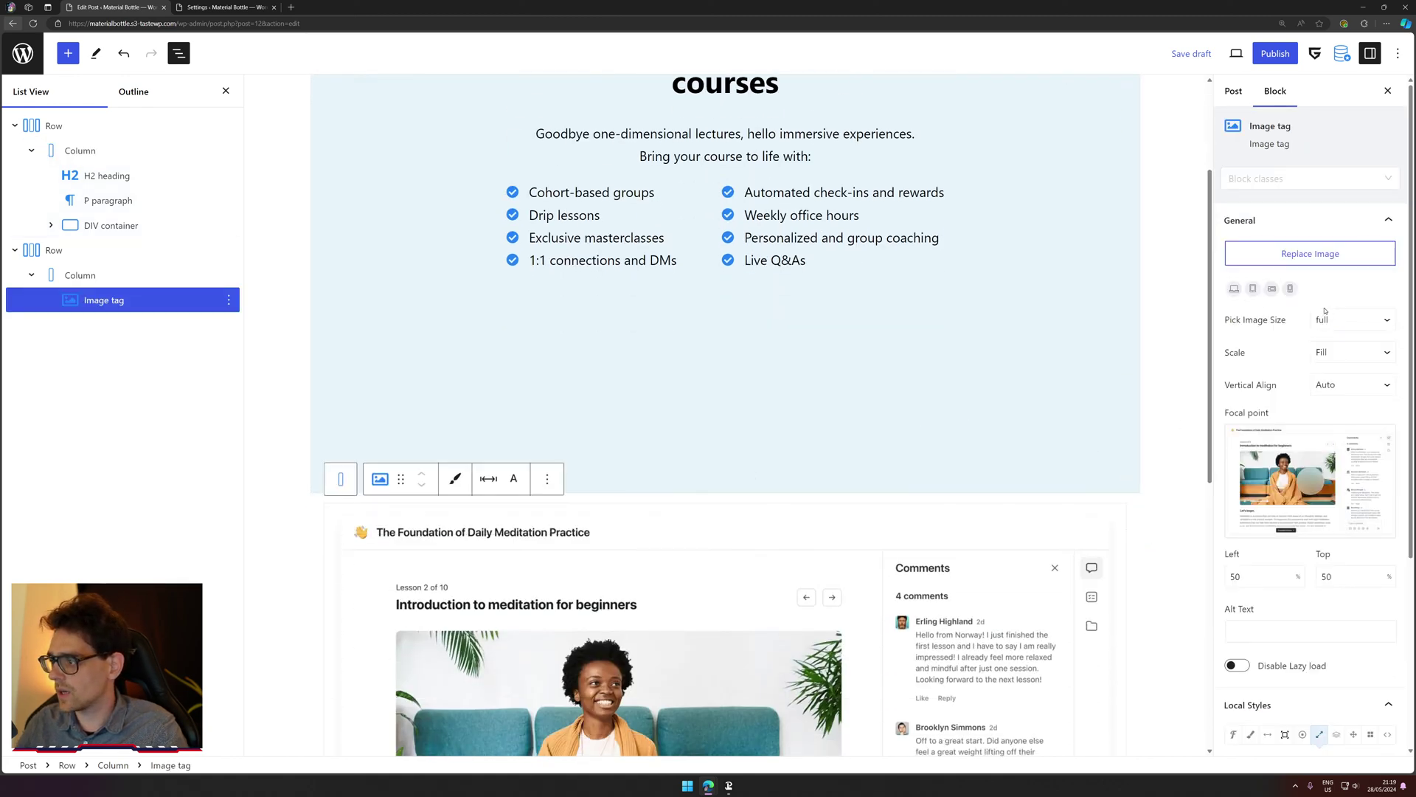
pyautogui.click(489, 478)
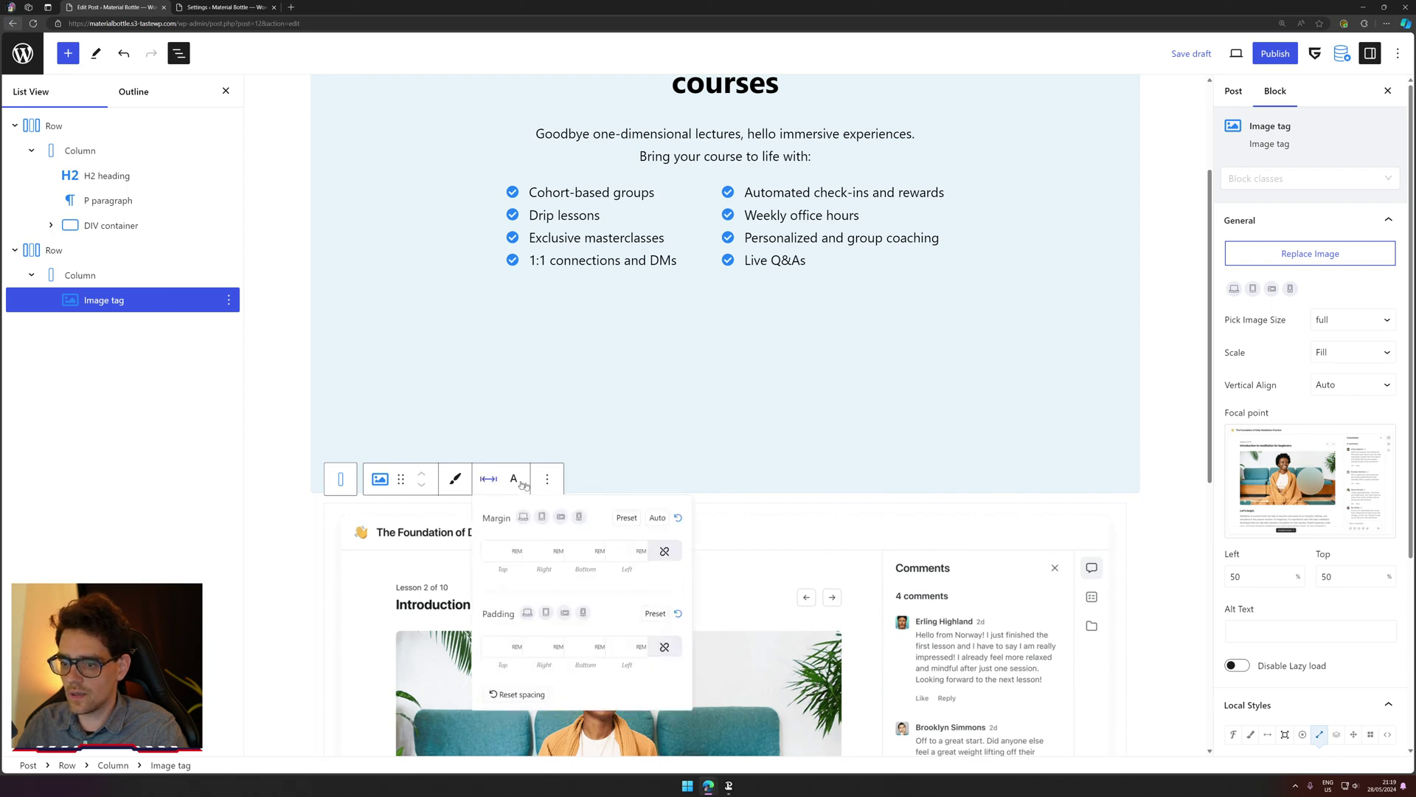
pyautogui.click(509, 551)
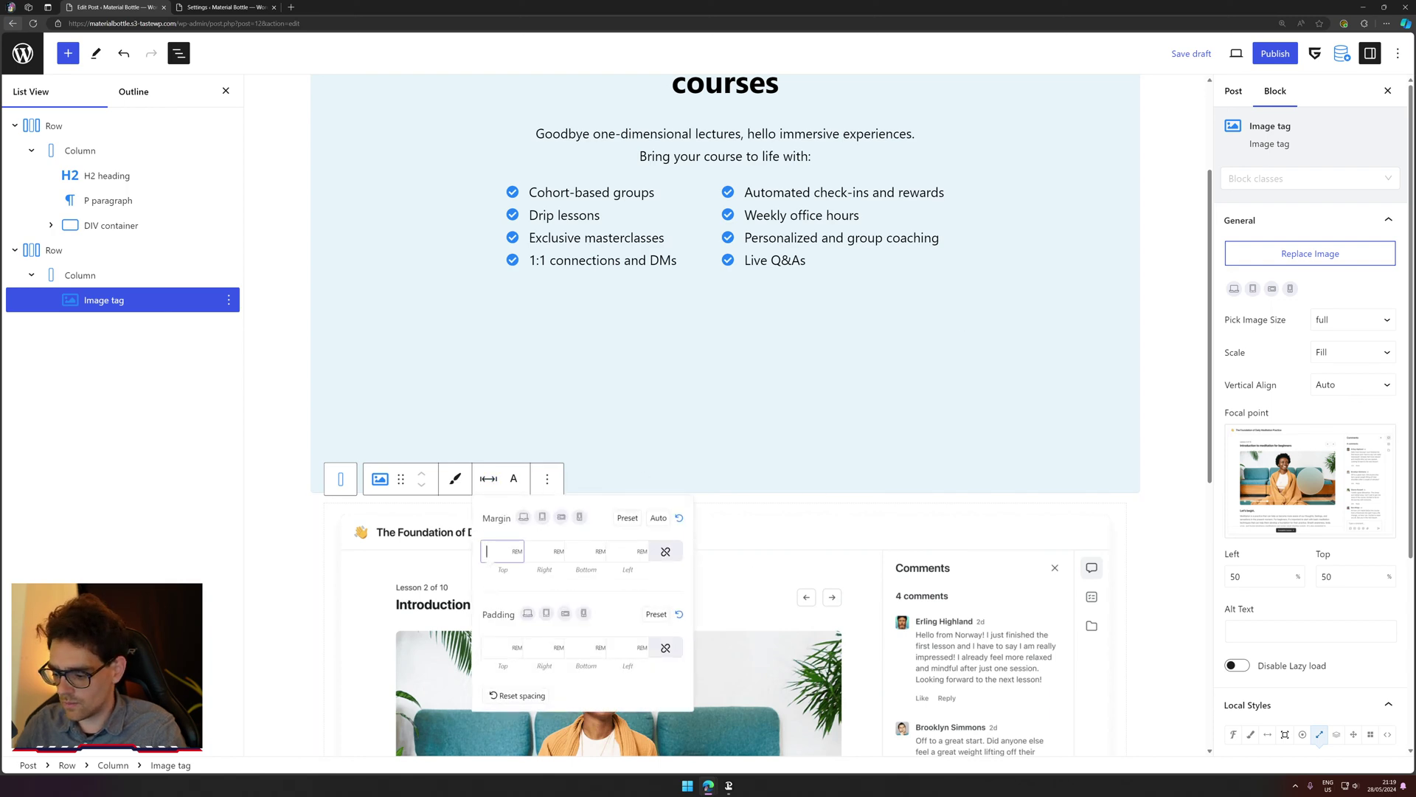
pyautogui.write('-10')
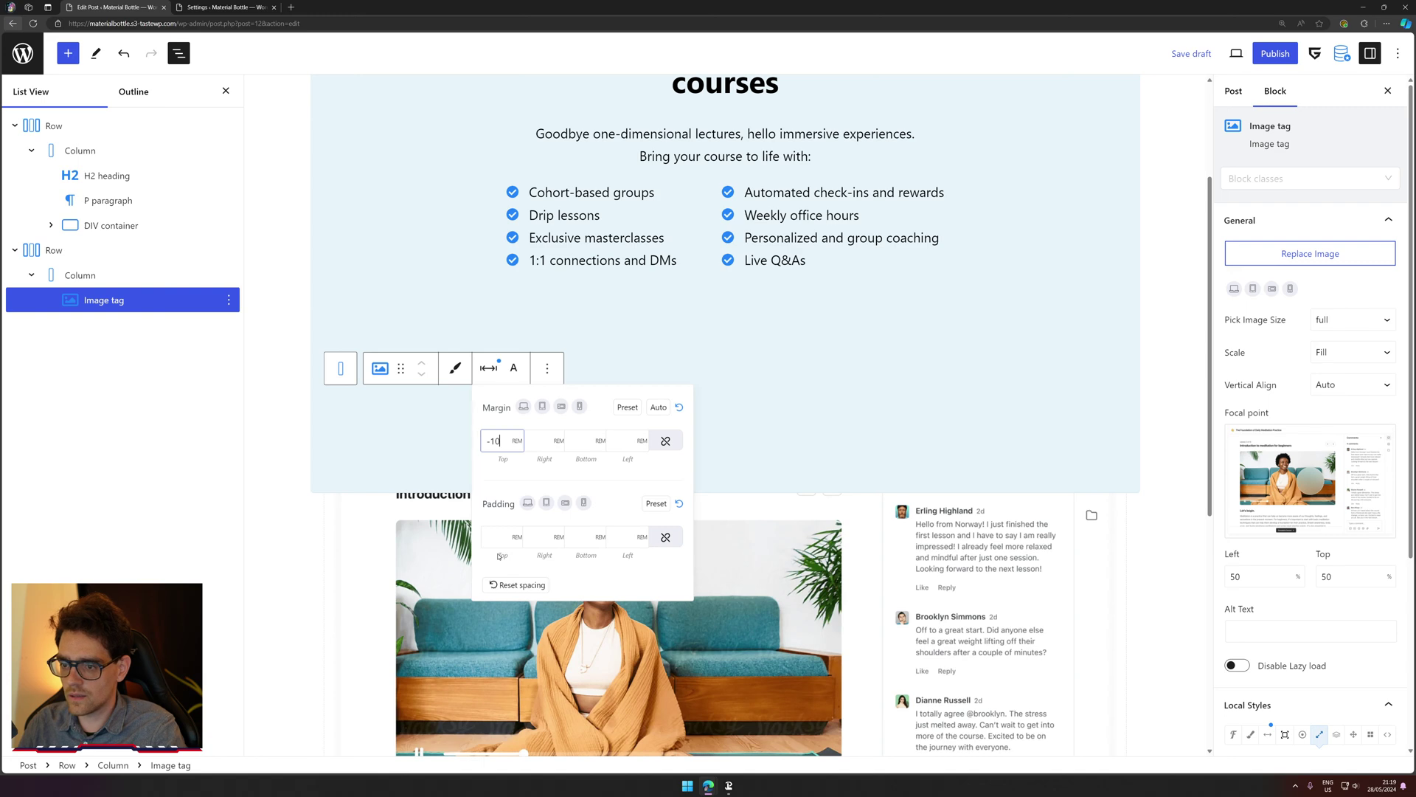
pyautogui.press('BackSpace')
pyautogui.write('2')
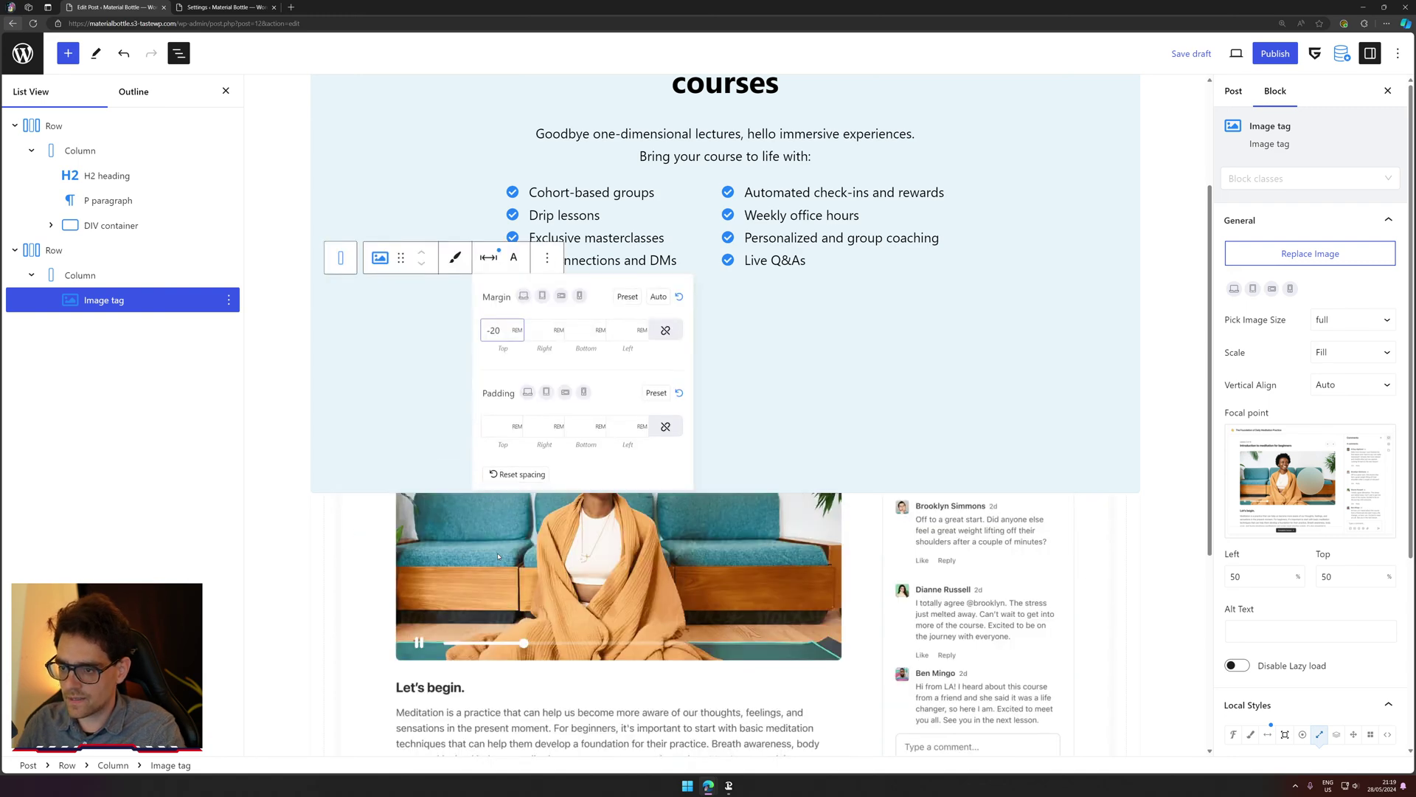
pyautogui.press('BackSpace')
pyautogui.press('BackSpace')
pyautogui.write('18')
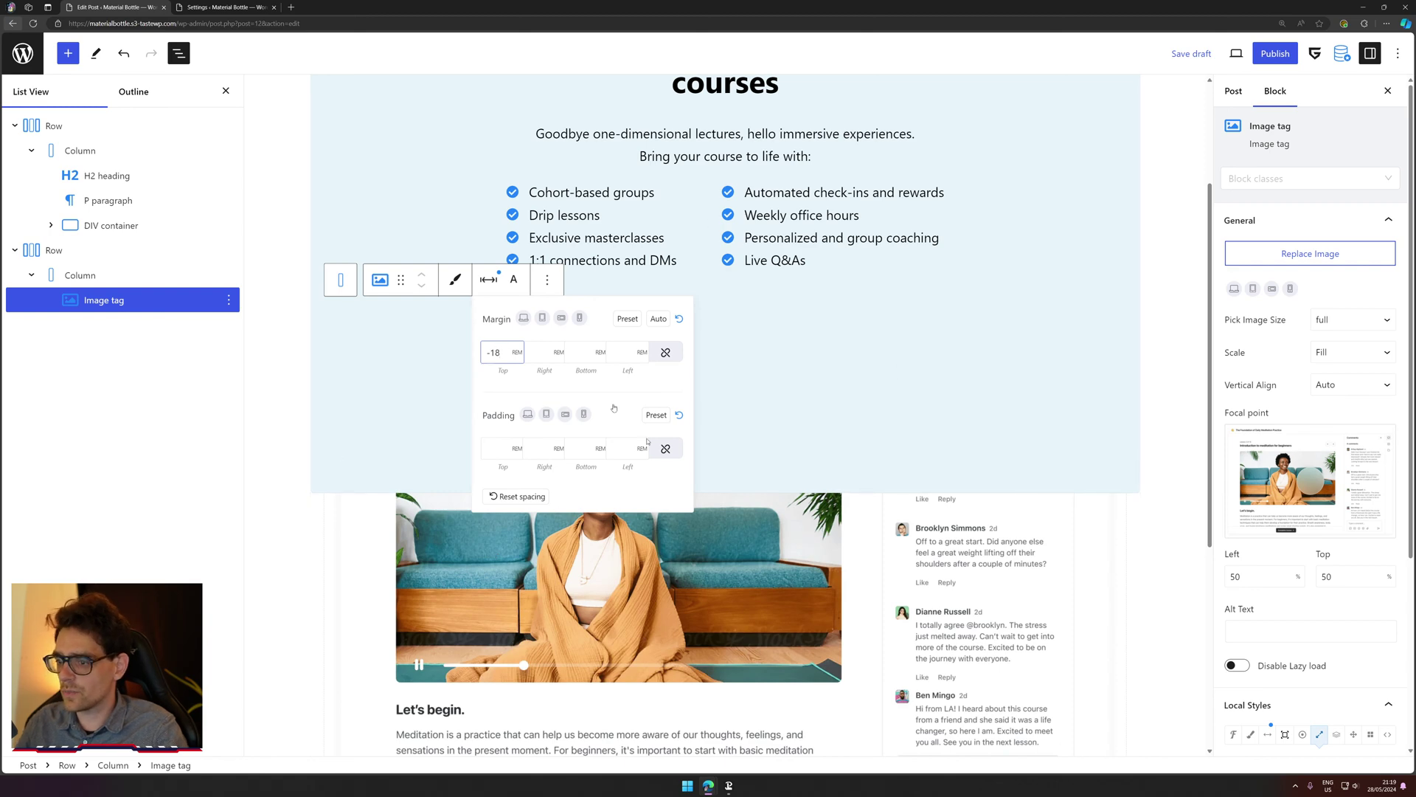
# Step: Give the course Image tag block a z-index of 2 and Relative positioning in its local styles
pyautogui.scroll(-4, 1328, 413)
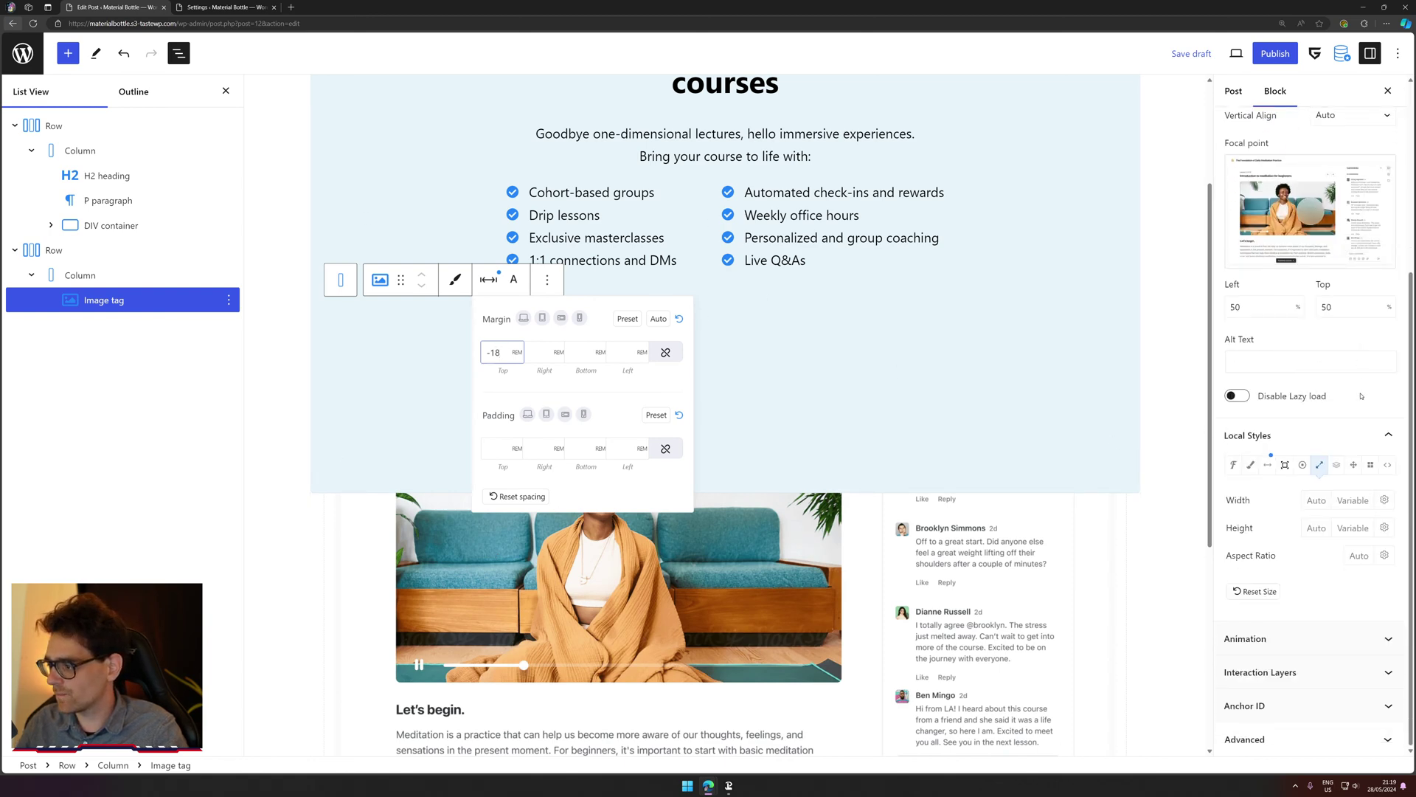
pyautogui.click(1356, 467)
pyautogui.scroll(-2, 1358, 470)
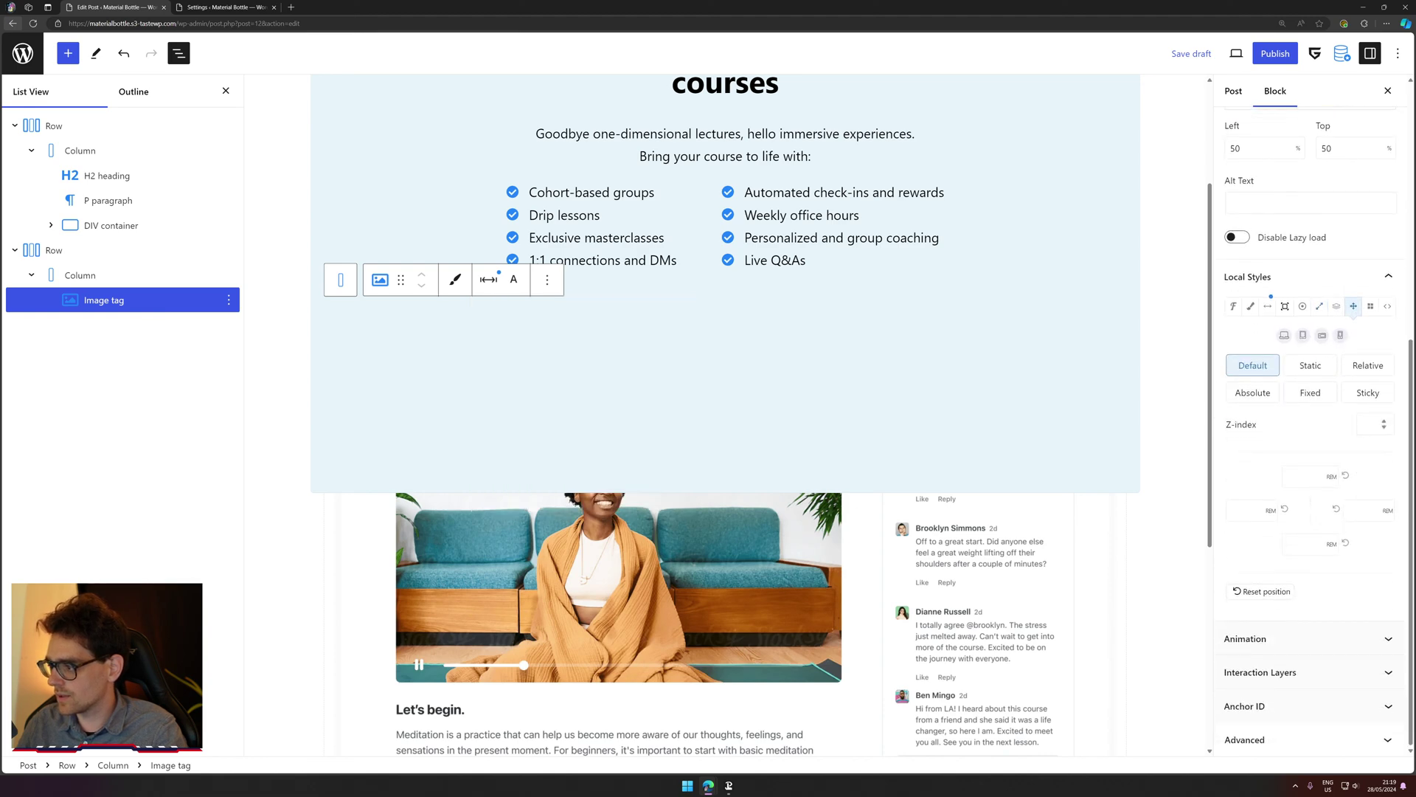
pyautogui.click(1373, 426)
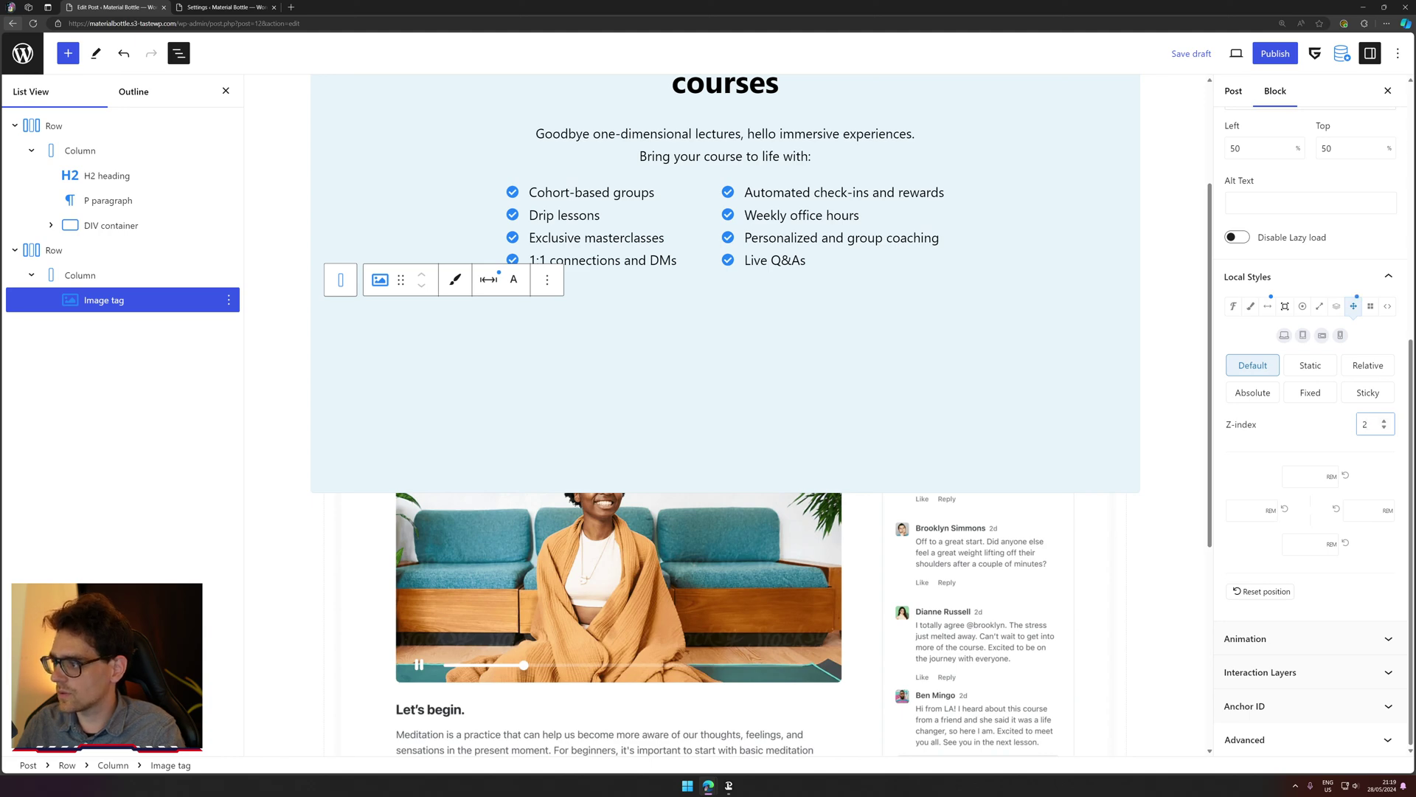
pyautogui.press('BackSpace')
pyautogui.write('3')
pyautogui.click(1367, 371)
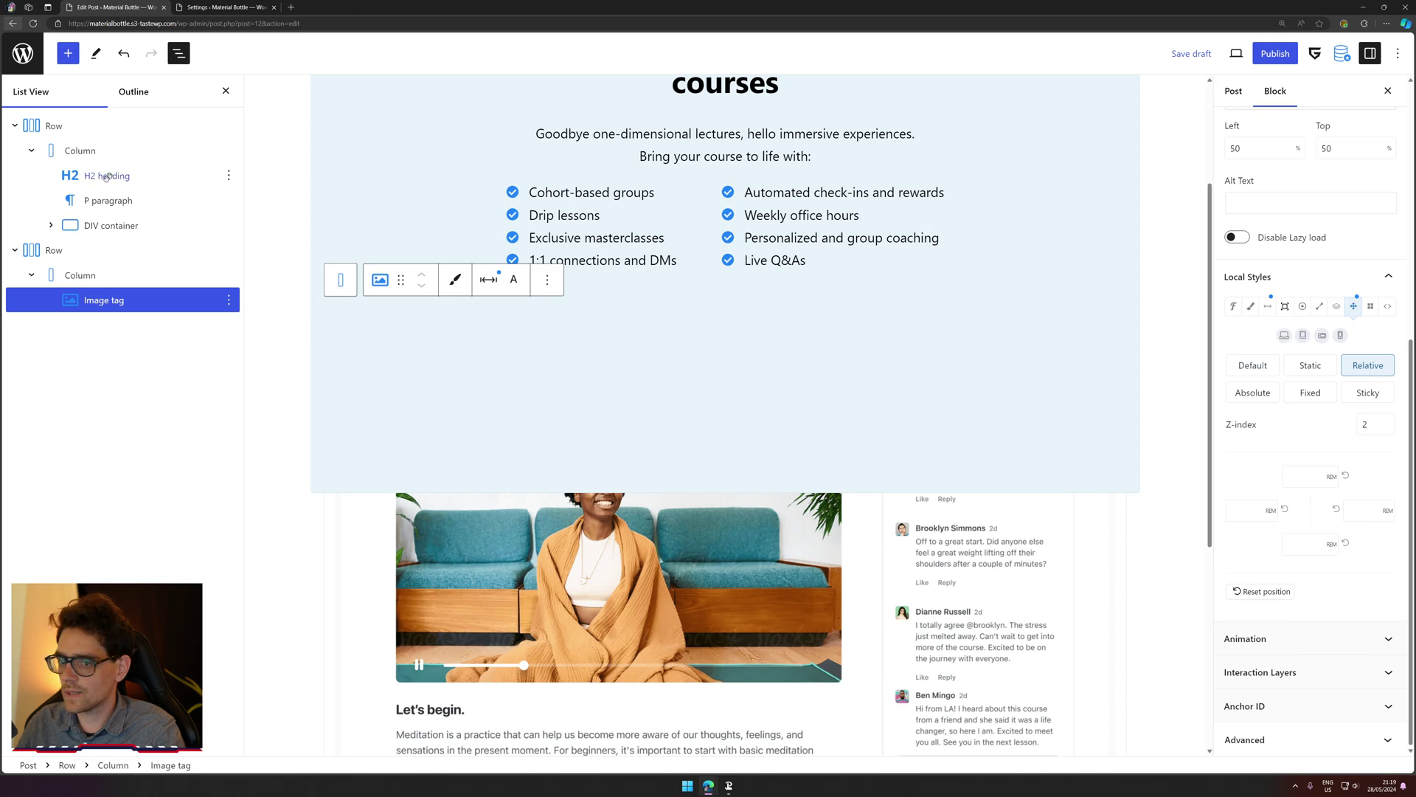
pyautogui.click(71, 132)
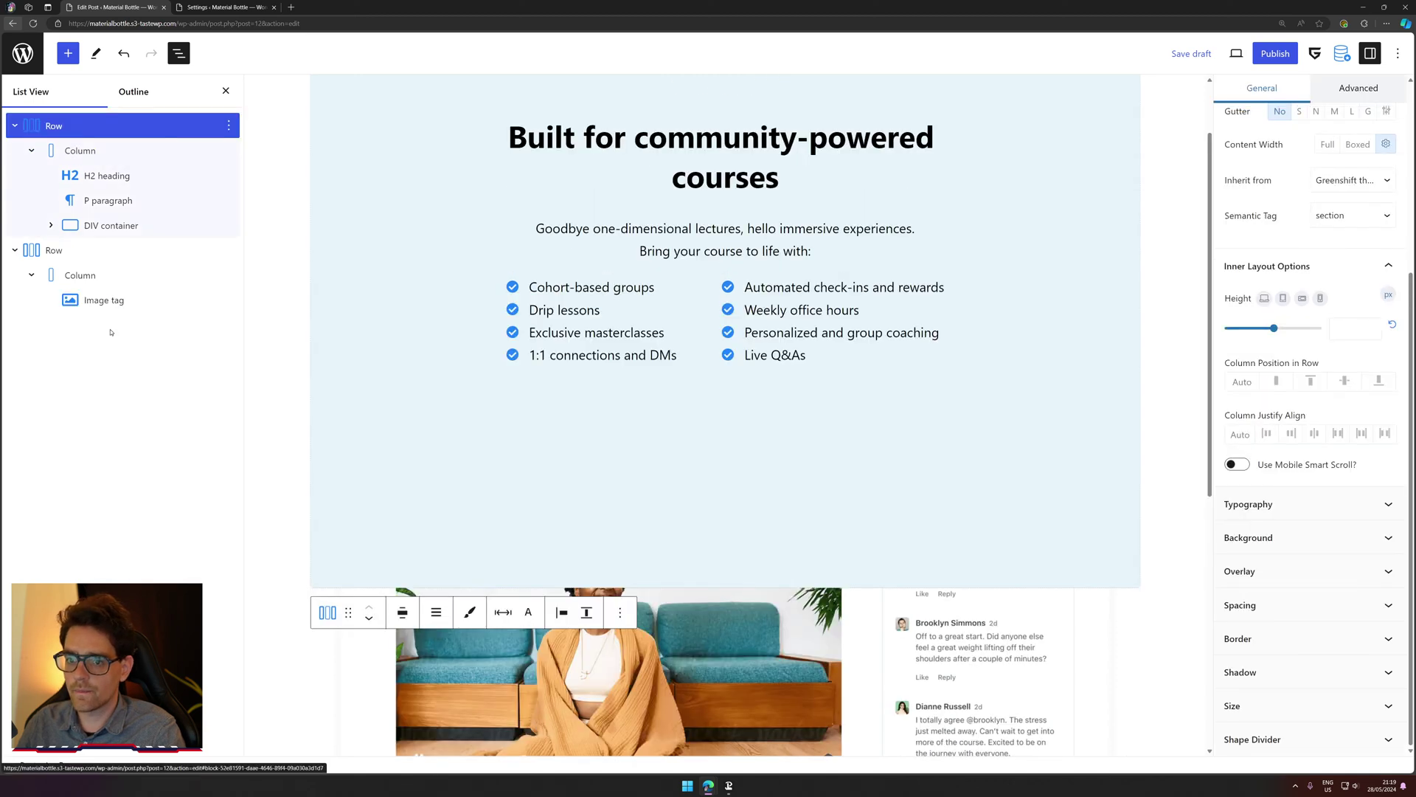
pyautogui.click(107, 299)
pyautogui.click(117, 300)
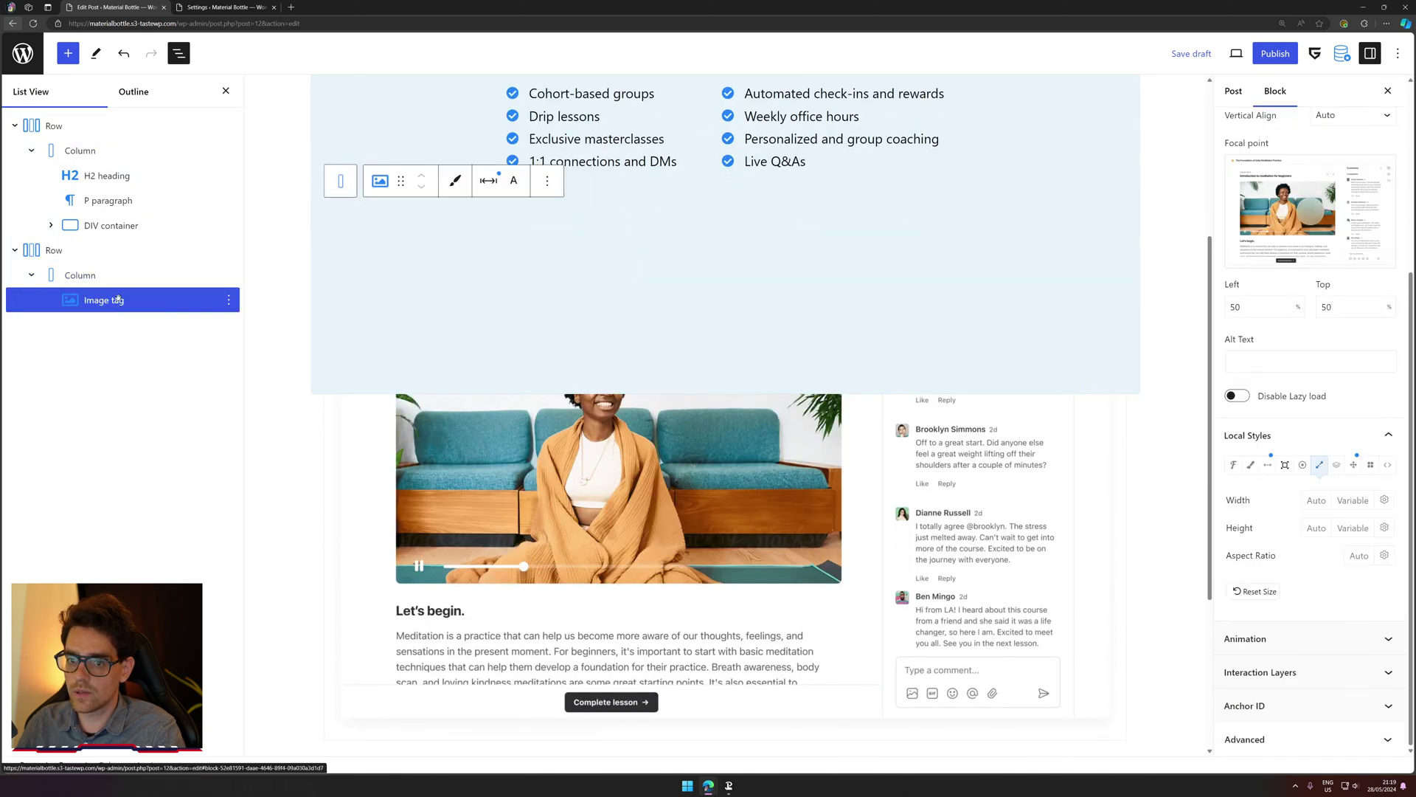
pyautogui.click(81, 251)
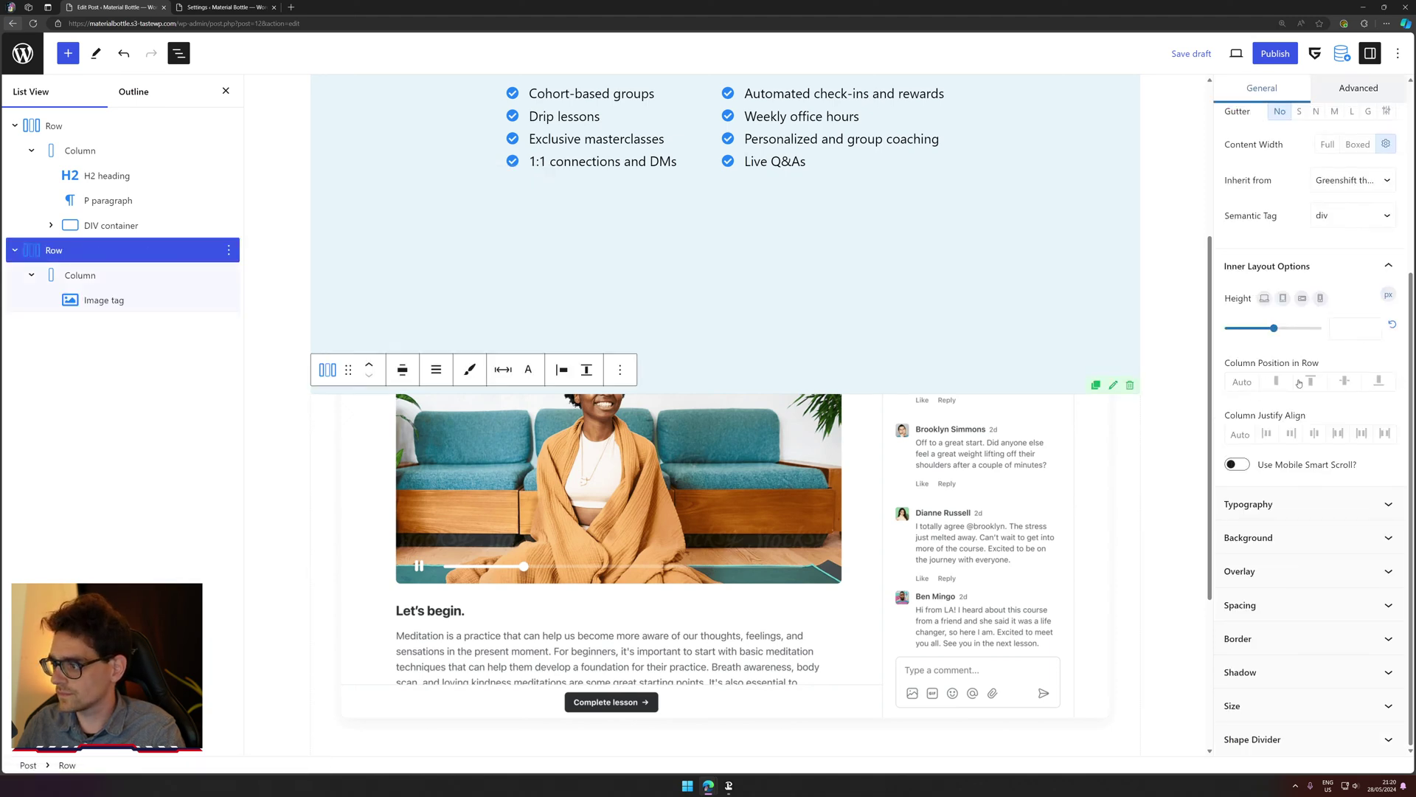
pyautogui.scroll(2, 1299, 383)
pyautogui.click(1358, 88)
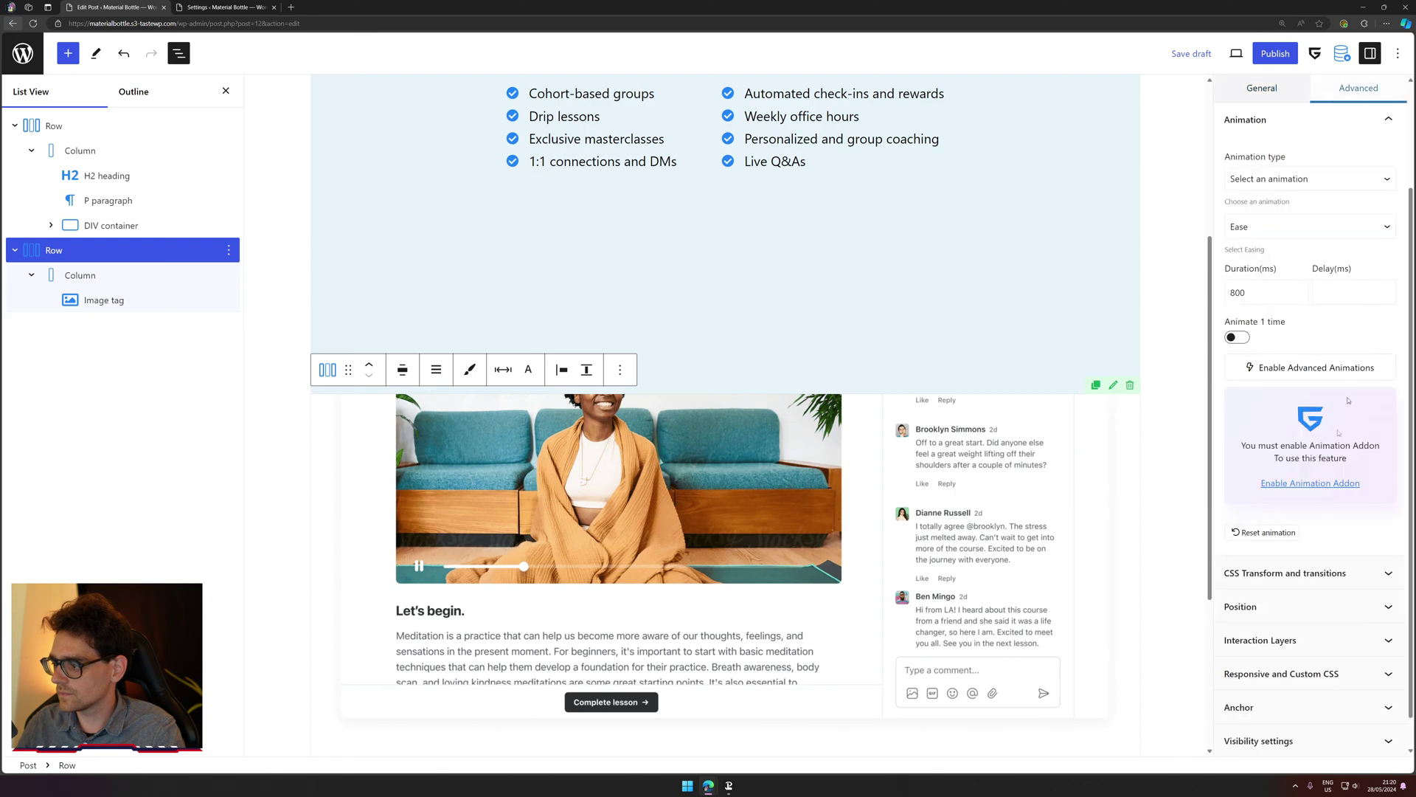
# Step: Reset the local spacing and position settings of the course Image tag block
pyautogui.click(49, 303)
pyautogui.scroll(-2, 1341, 440)
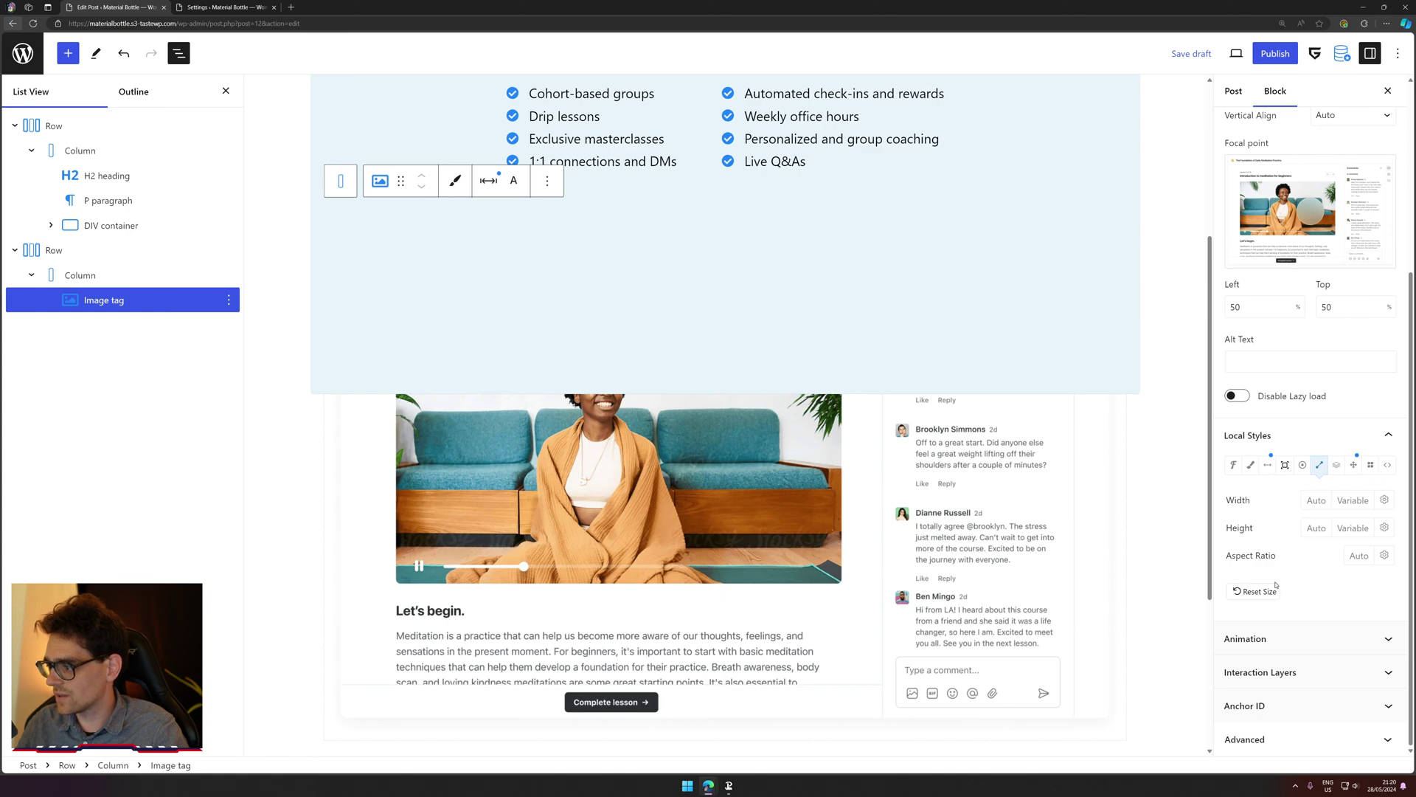
pyautogui.click(1268, 465)
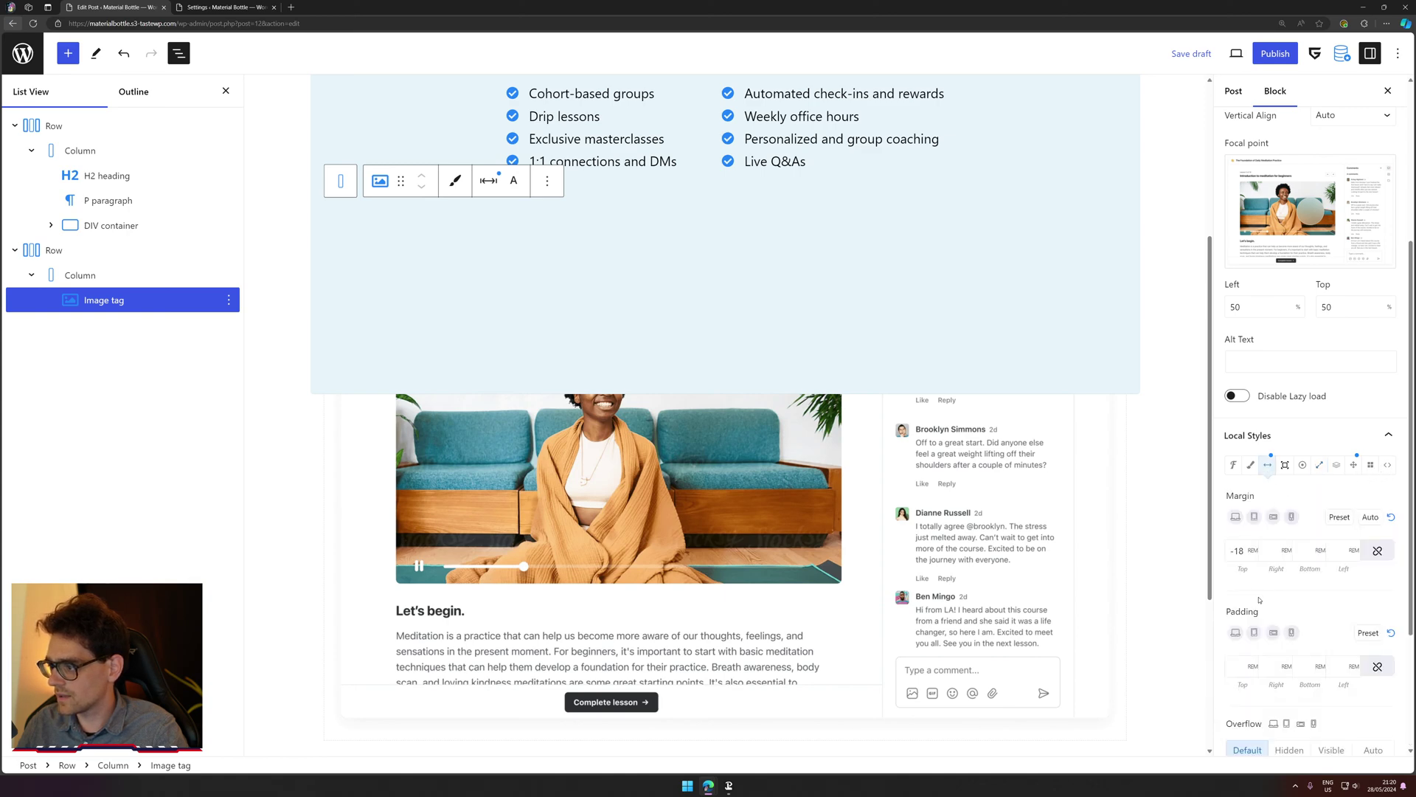
pyautogui.scroll(-3, 1272, 631)
pyautogui.click(1266, 591)
pyautogui.scroll(1, 1314, 457)
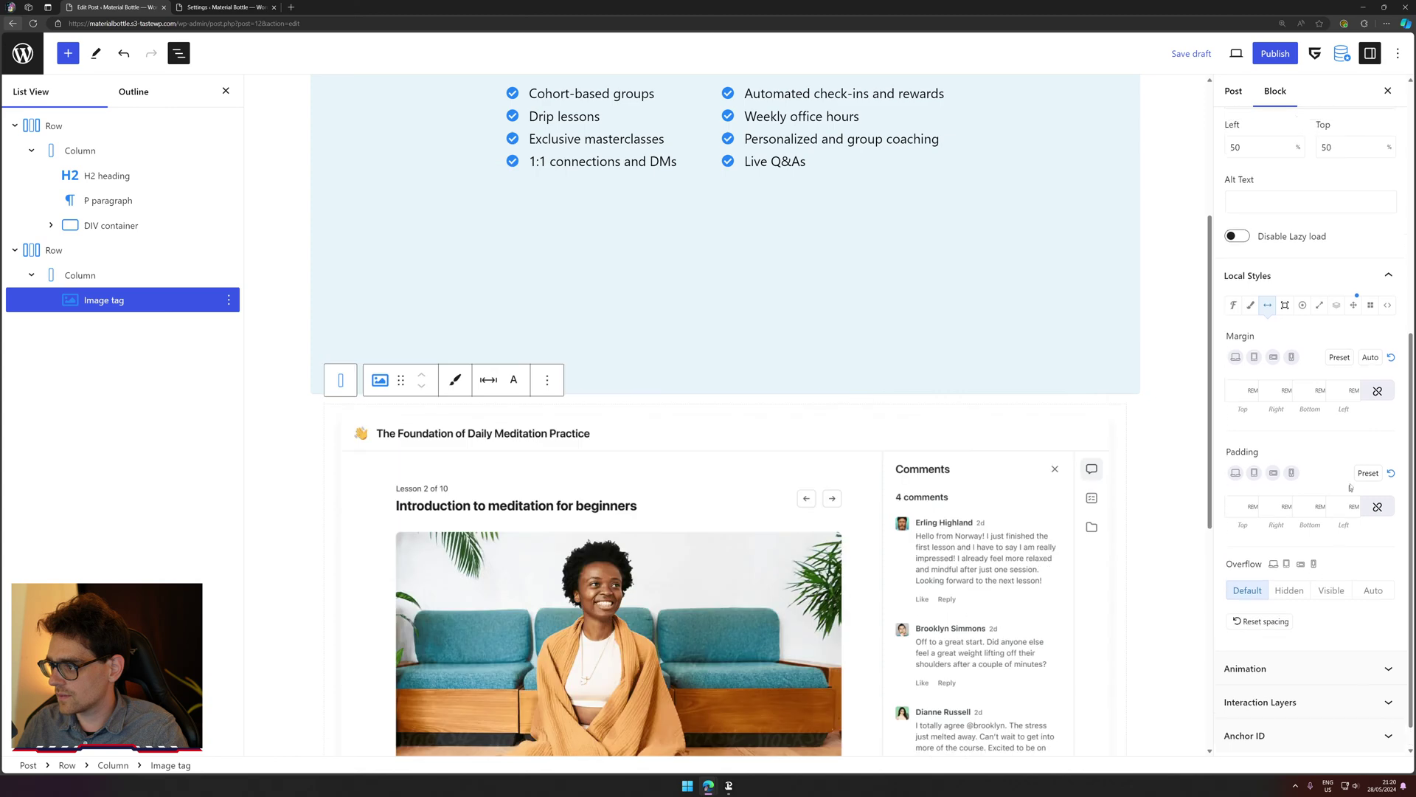
pyautogui.click(1354, 324)
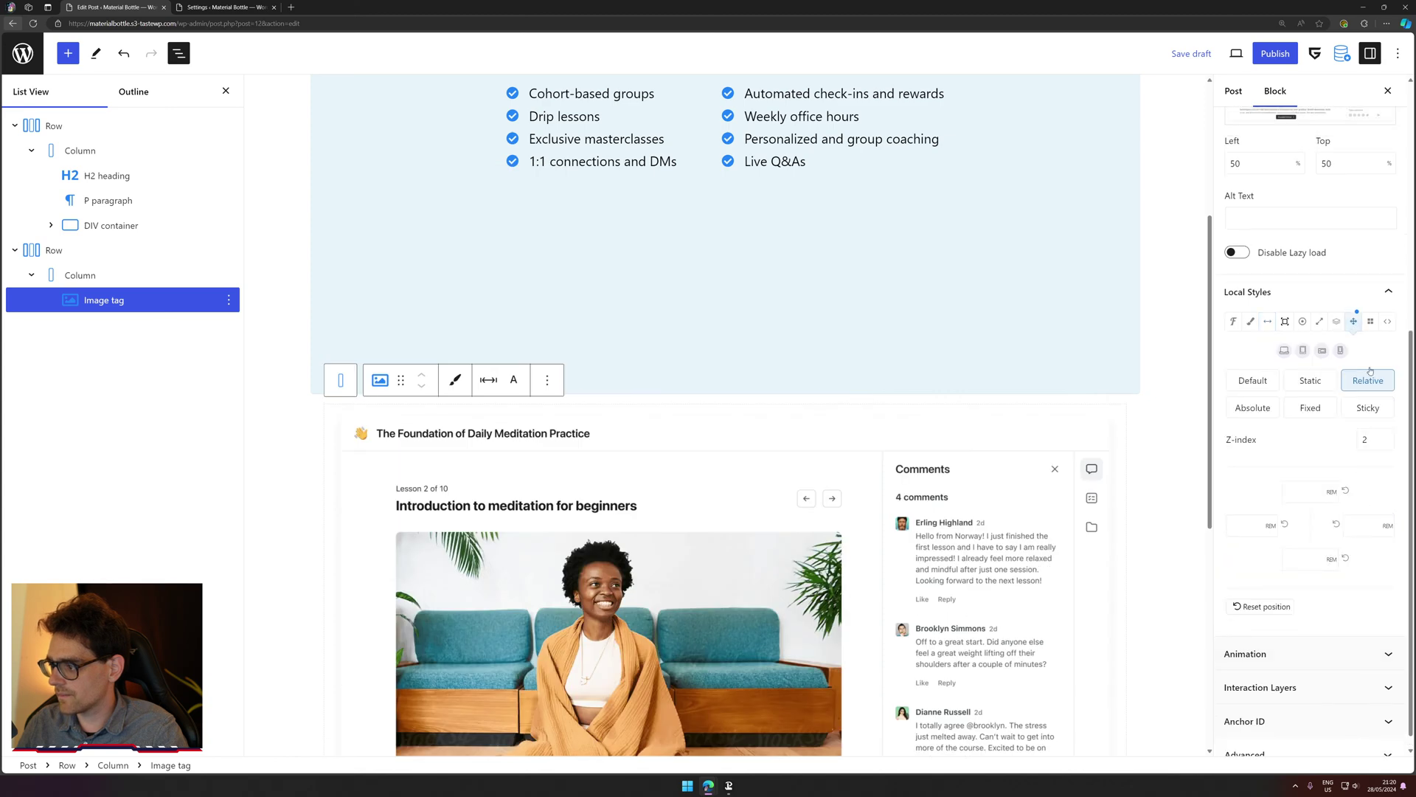
pyautogui.click(1263, 607)
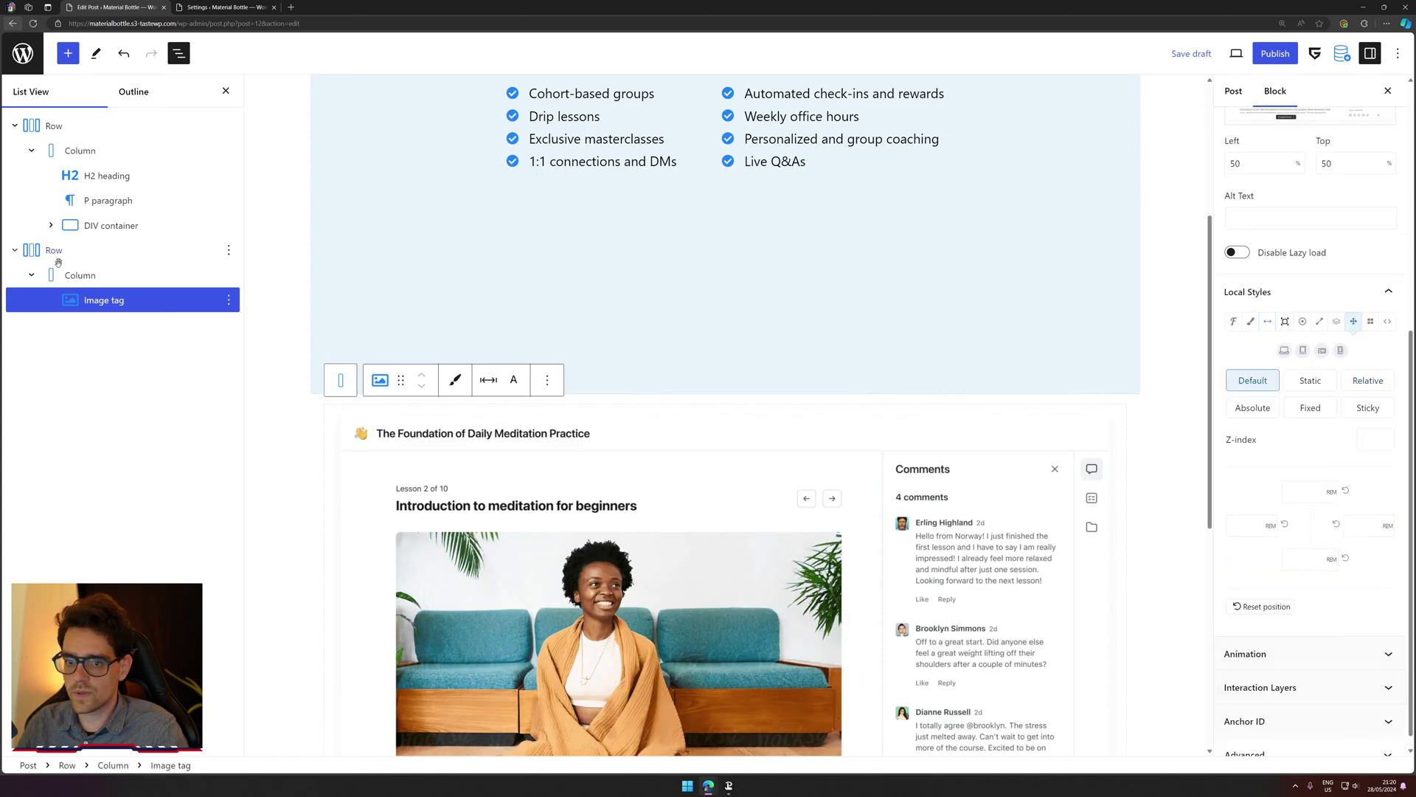
# Step: Set the z-index of the second Row, which holds the course image, to 2
pyautogui.click(94, 256)
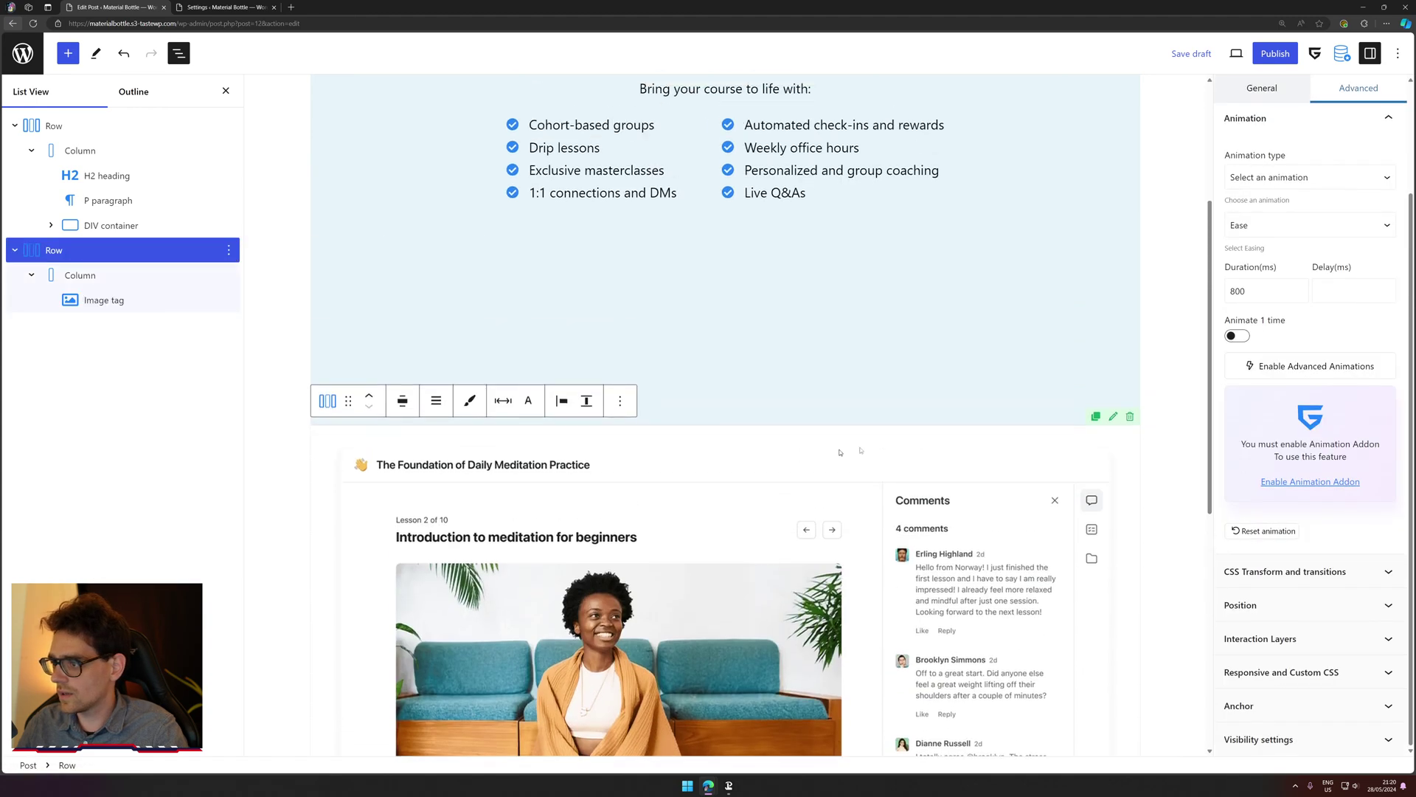
pyautogui.click(1273, 584)
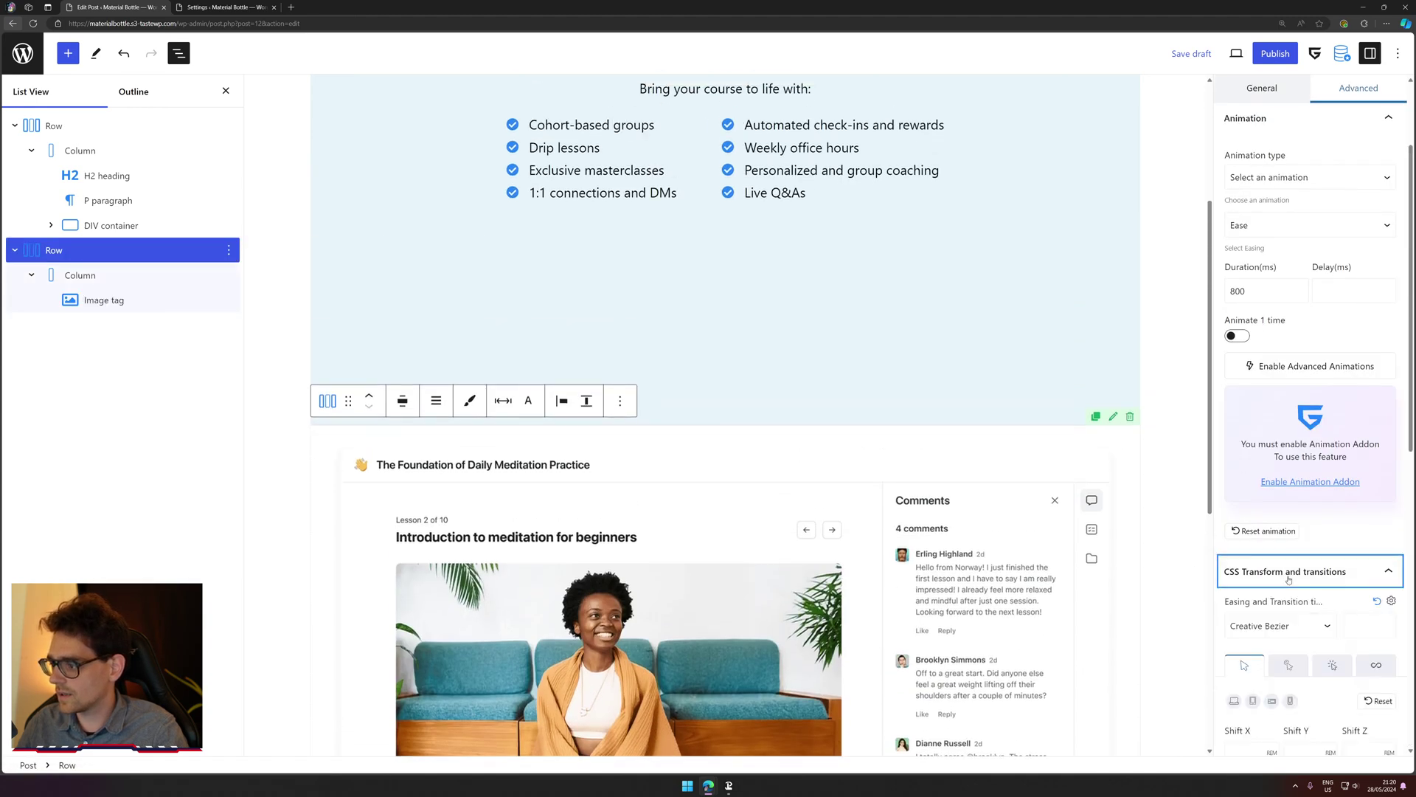
pyautogui.click(1289, 579)
pyautogui.scroll(-5, 1306, 442)
pyautogui.click(1372, 322)
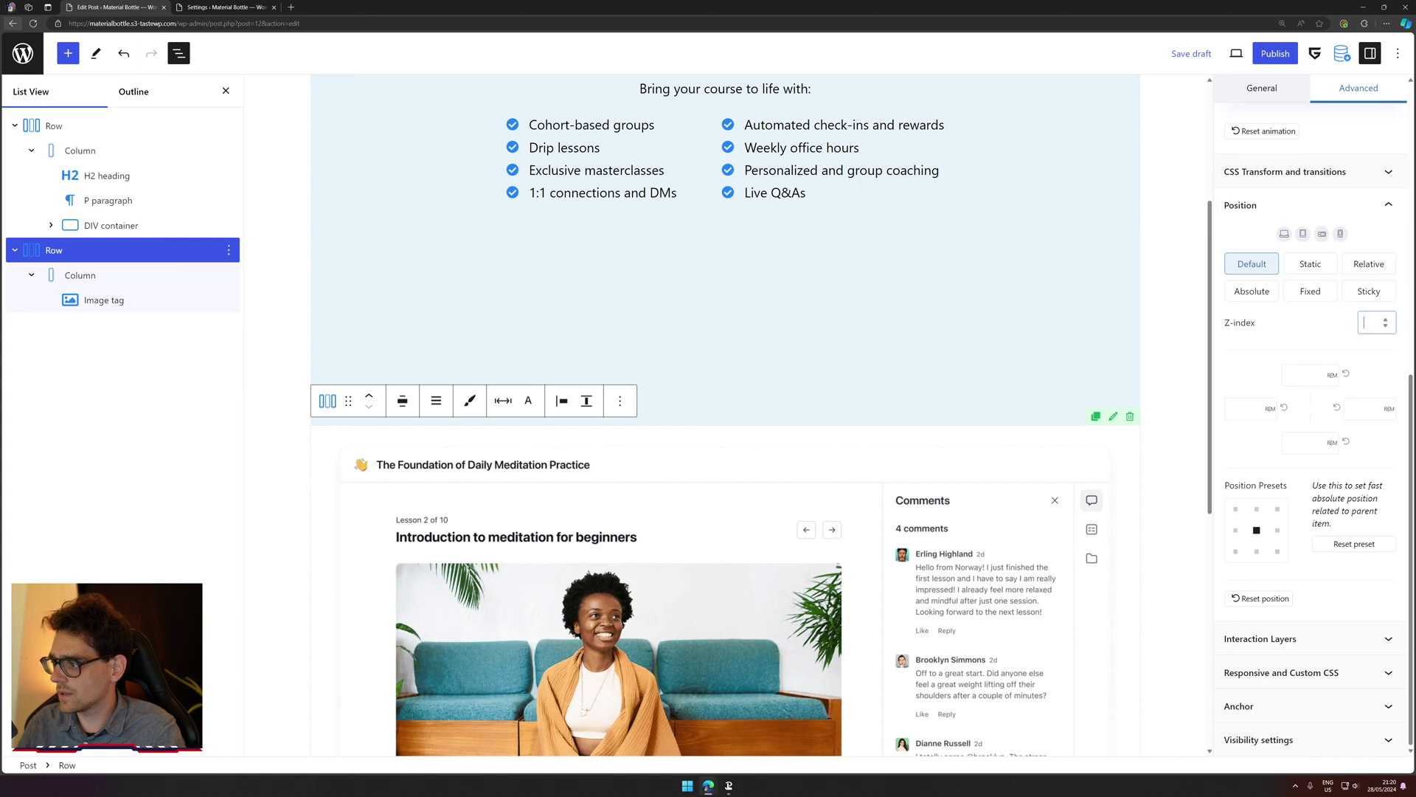
pyautogui.write('2')
# Step: Set the second Row's top position offset to -18 rem so the course image overlaps the section above
pyautogui.click(1300, 375)
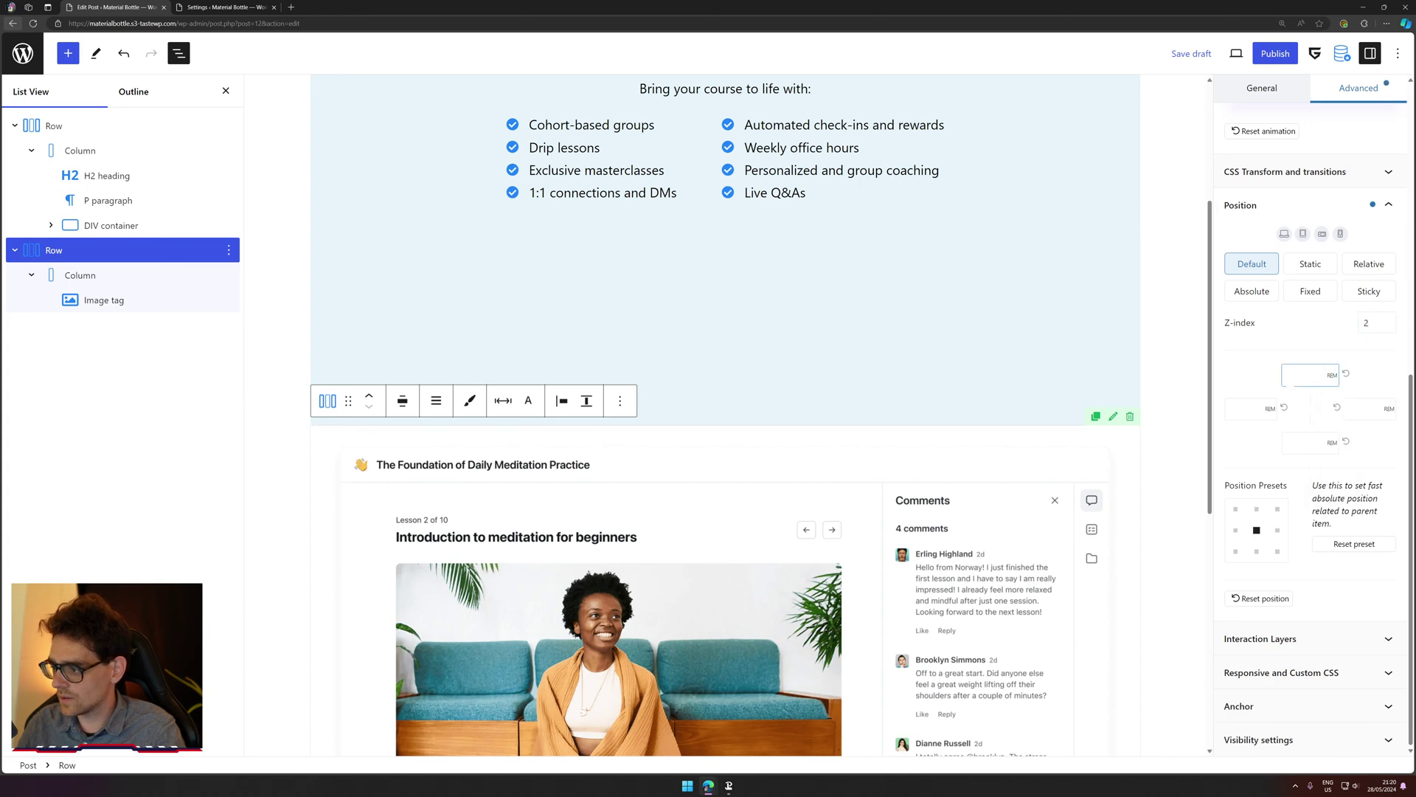
pyautogui.write('-1')
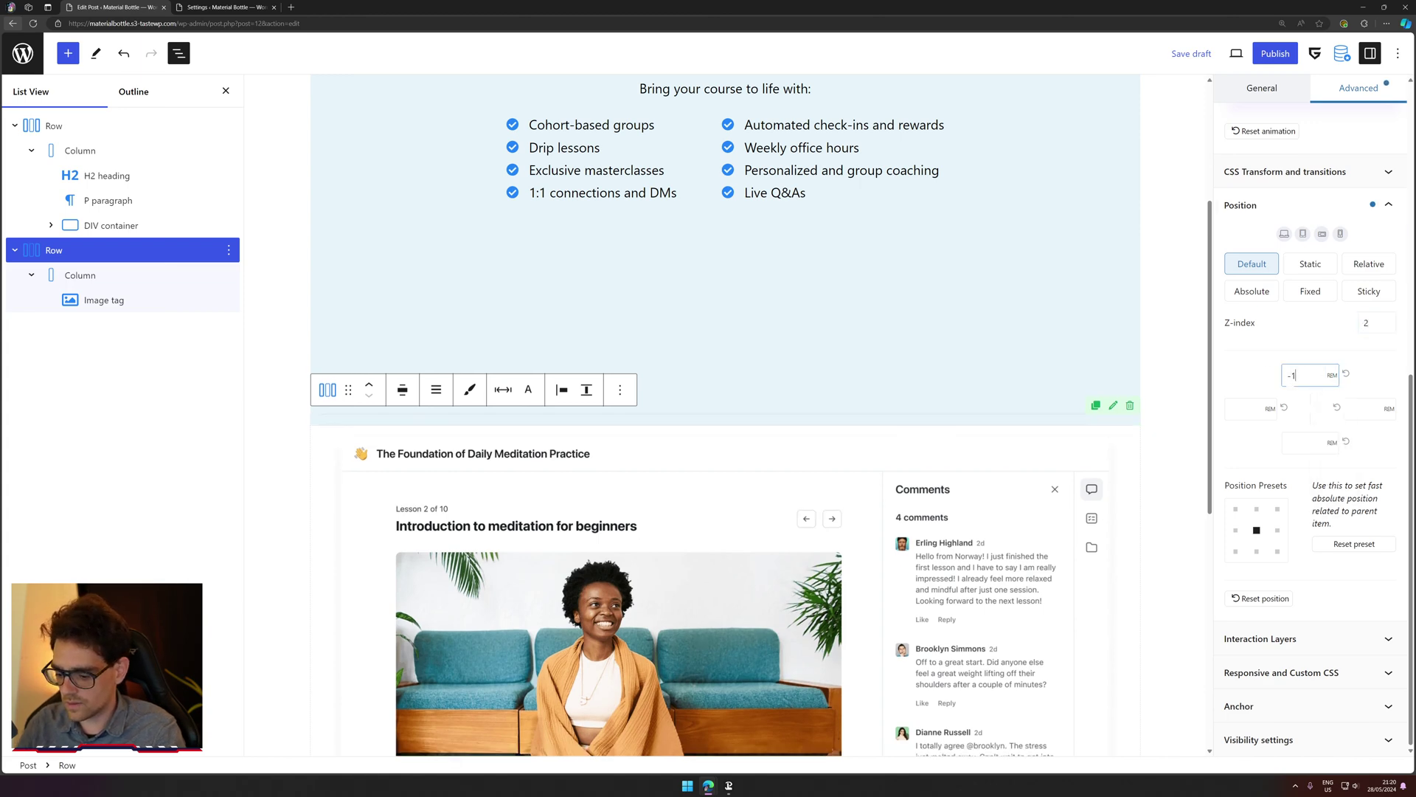
pyautogui.write('5')
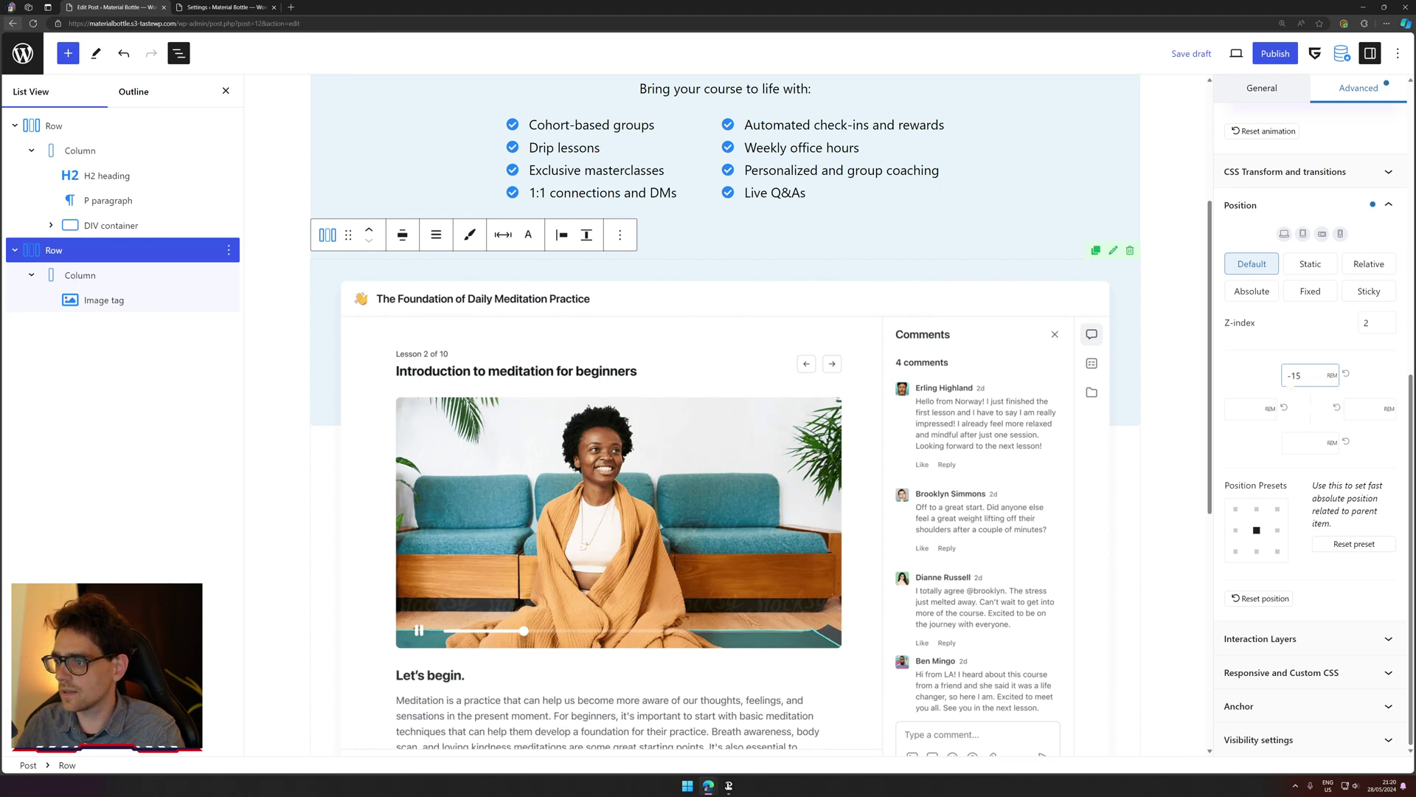
pyautogui.press('Down')
pyautogui.press('Down')
pyautogui.press('Down')
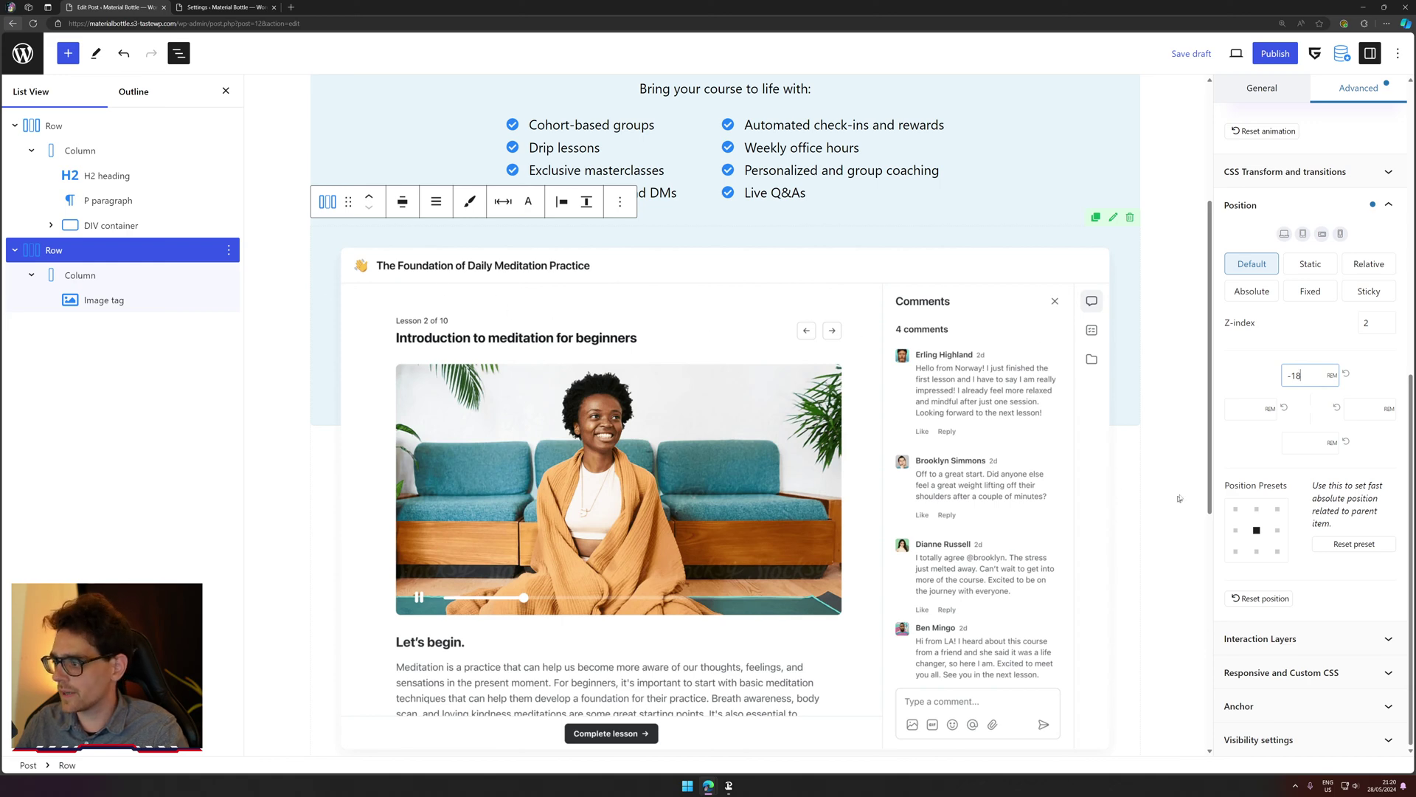
# Step: Change the second Row's semantic tag to section
pyautogui.scroll(5, 1259, 216)
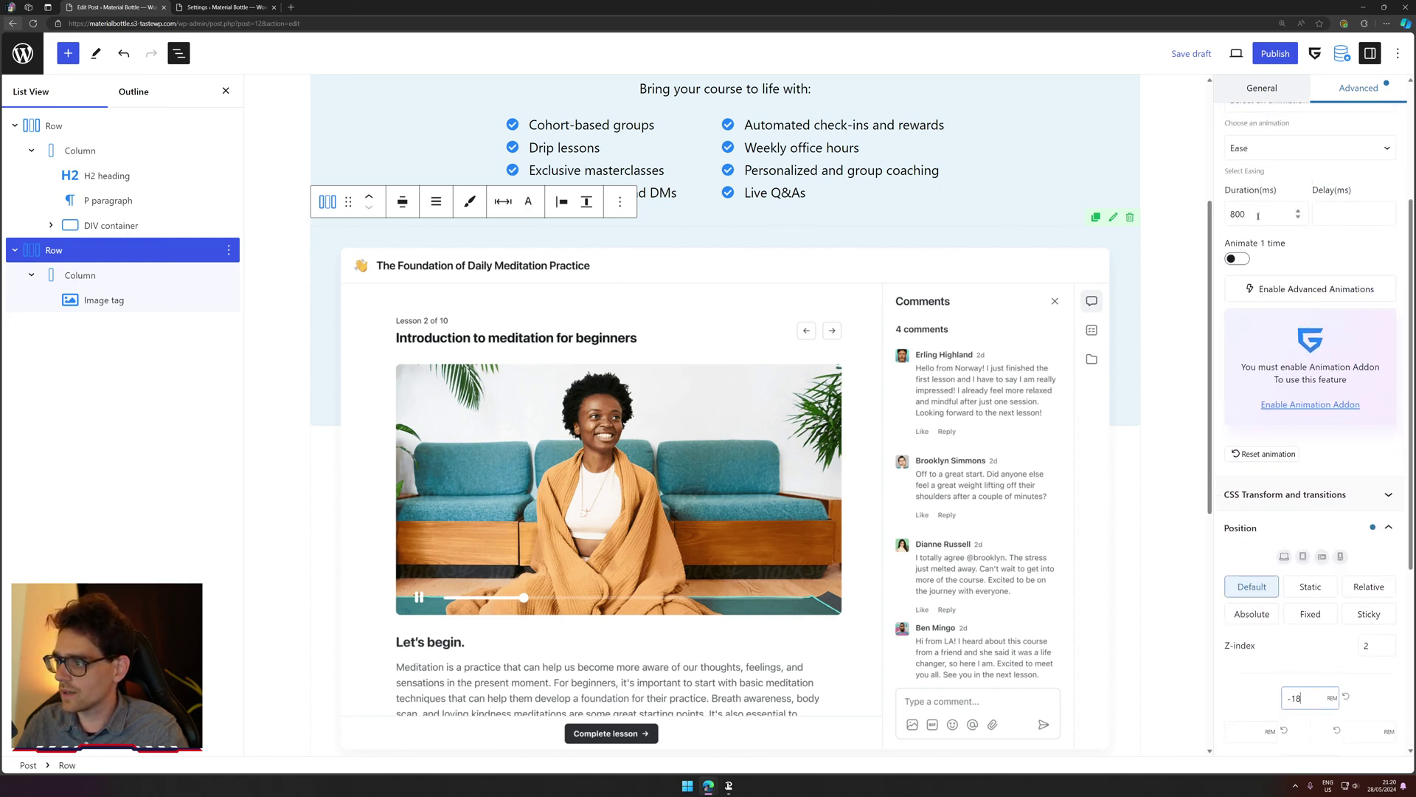
pyautogui.scroll(5, 1258, 215)
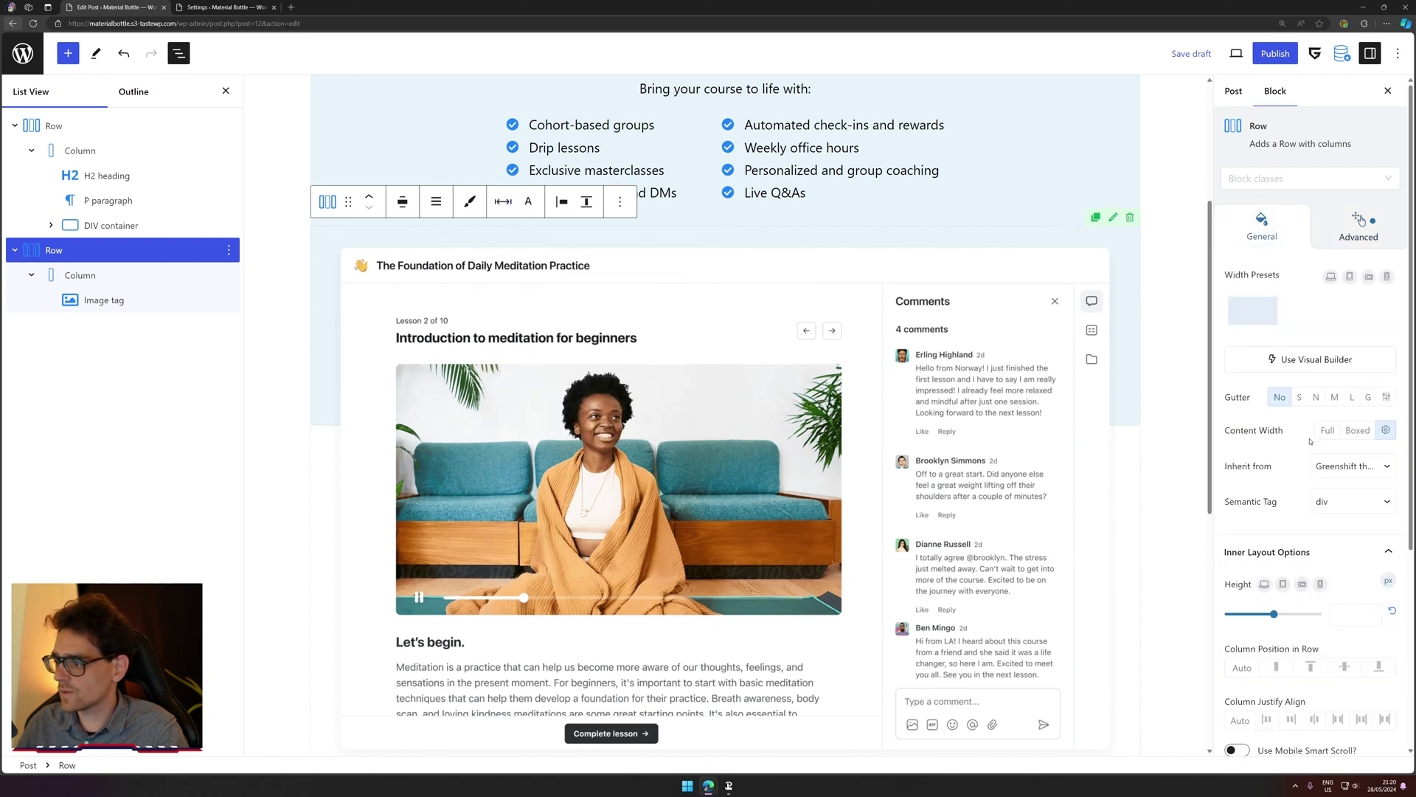
pyautogui.scroll(-4, 1308, 479)
pyautogui.scroll(3, 1284, 371)
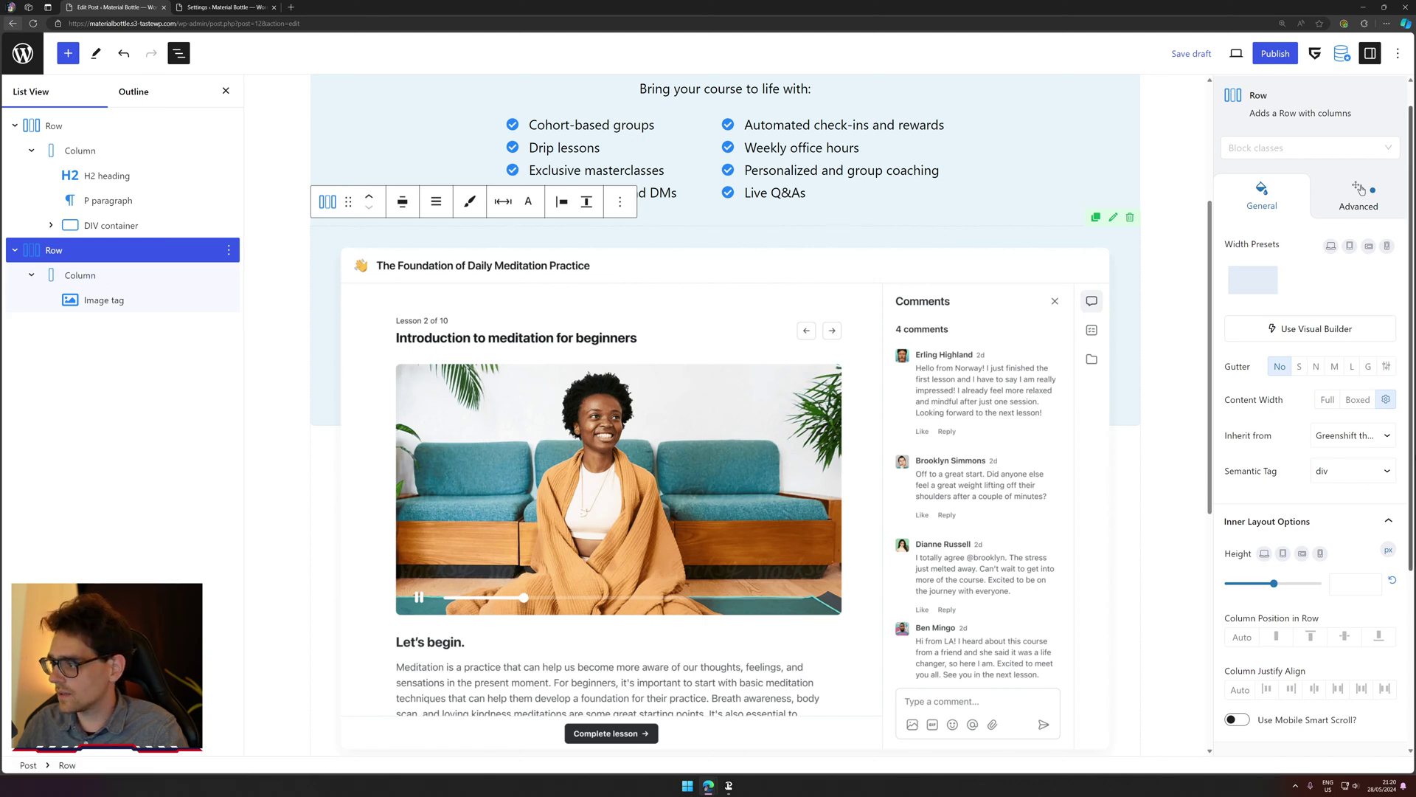
pyautogui.click(1344, 443)
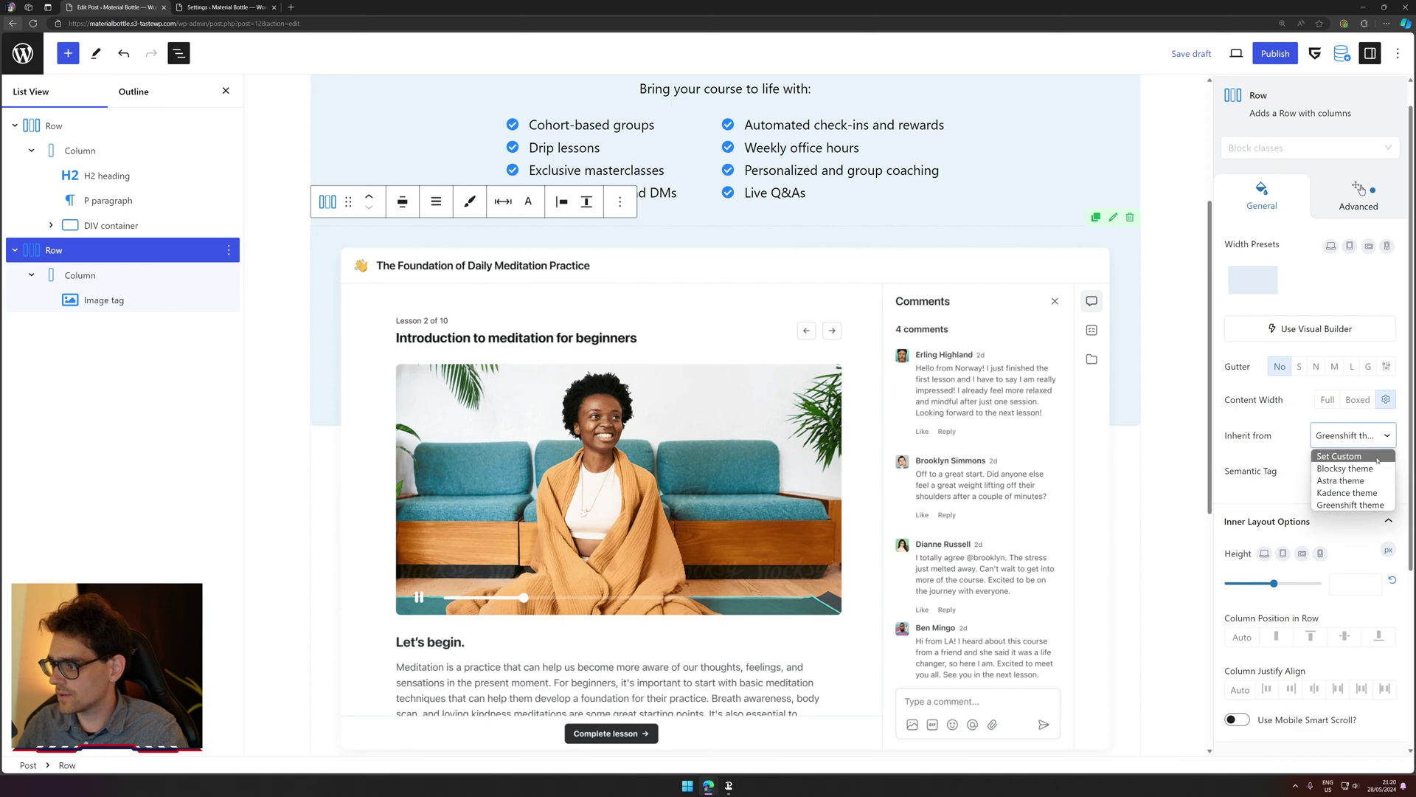
pyautogui.click(1356, 473)
pyautogui.click(1356, 472)
pyautogui.click(1361, 443)
pyautogui.click(1366, 443)
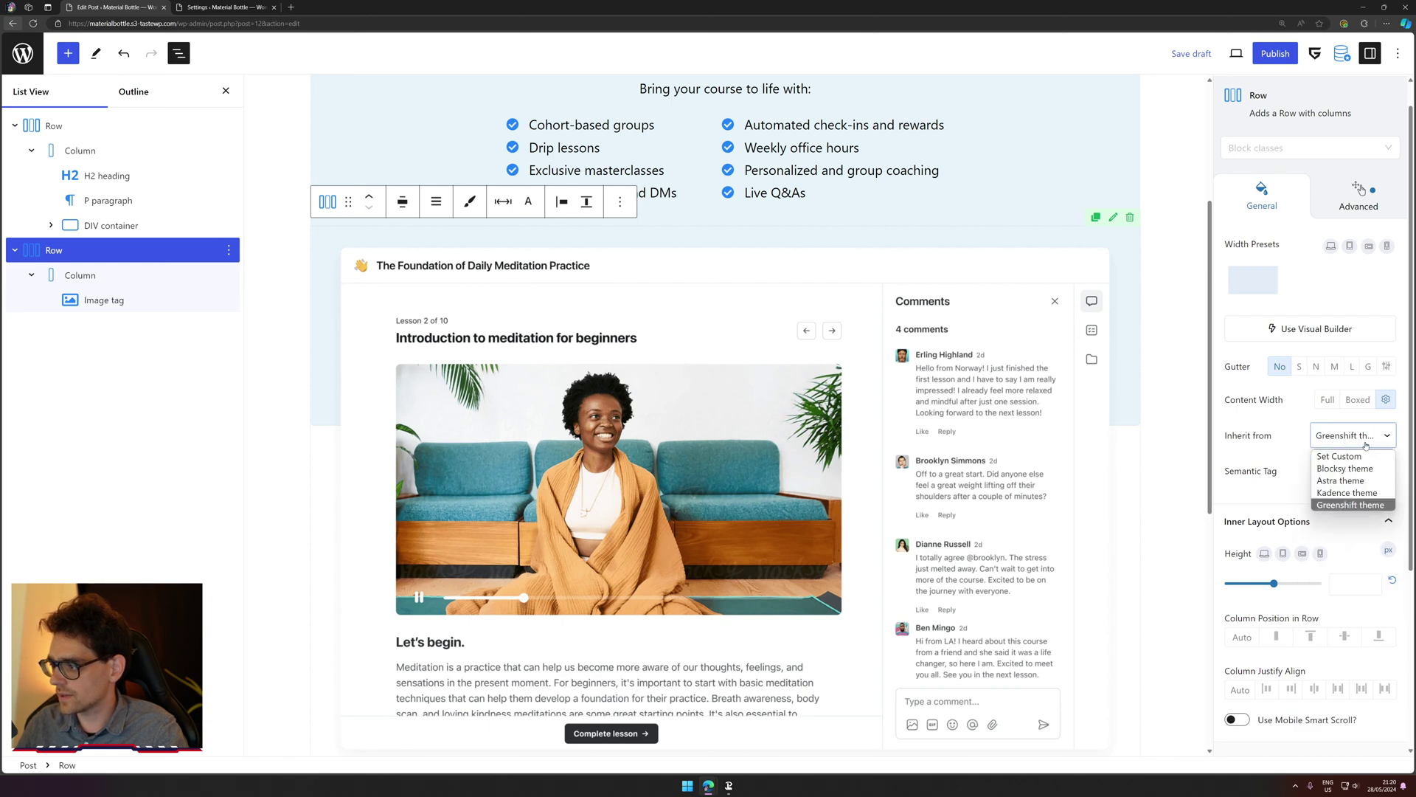
pyautogui.click(1368, 457)
pyautogui.click(1279, 487)
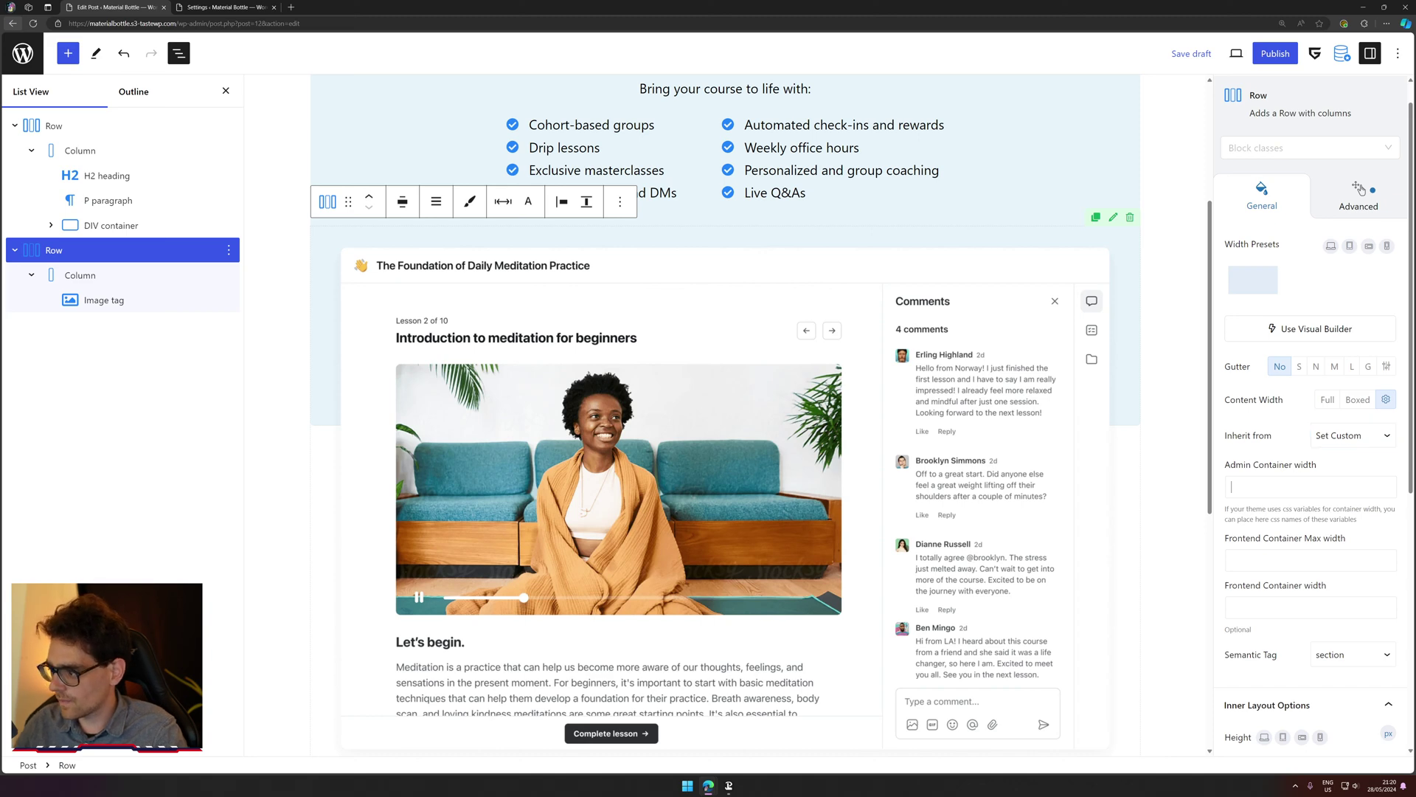
pyautogui.click(1339, 447)
pyautogui.click(1352, 471)
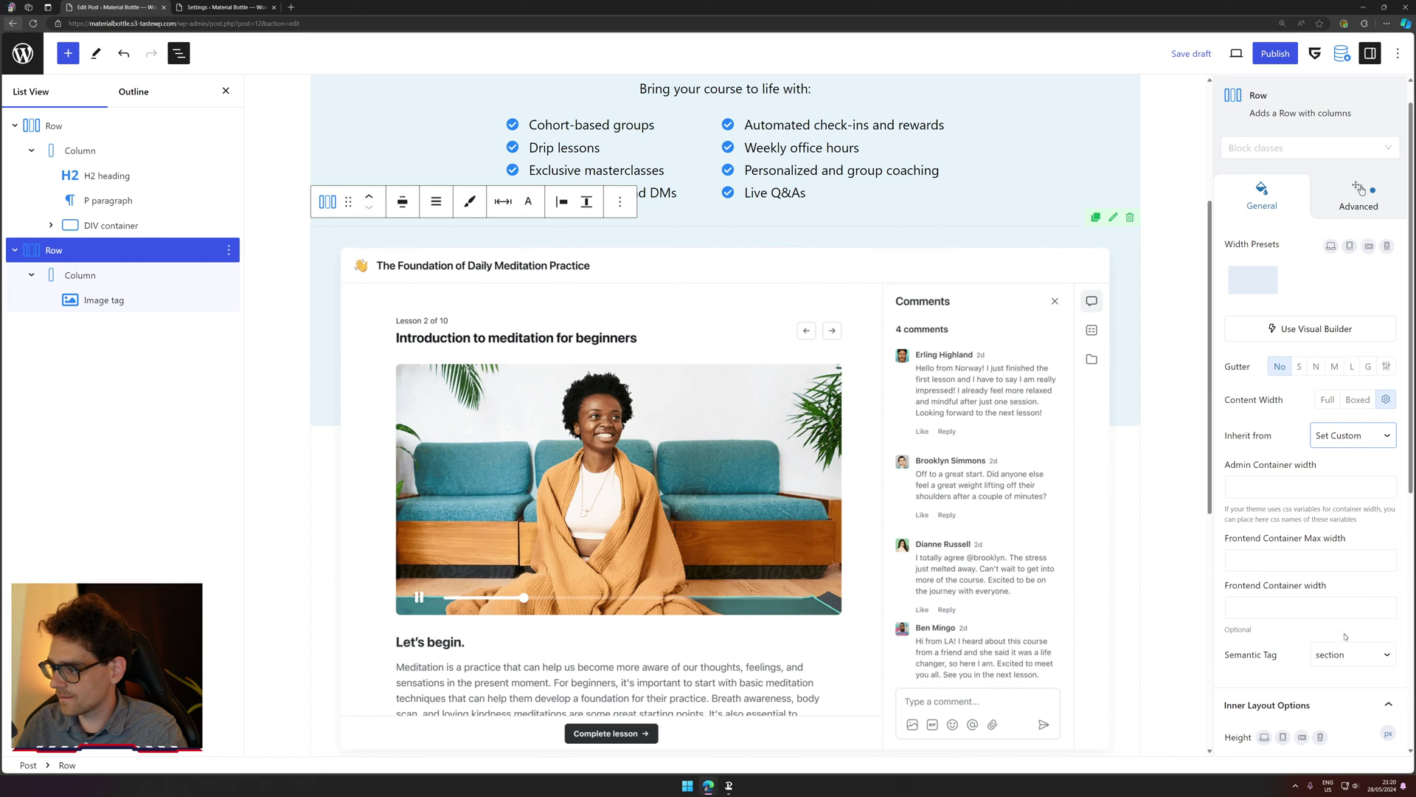
pyautogui.click(1311, 560)
pyautogui.moveTo(1280, 460); pyautogui.dragTo(1289, 602)
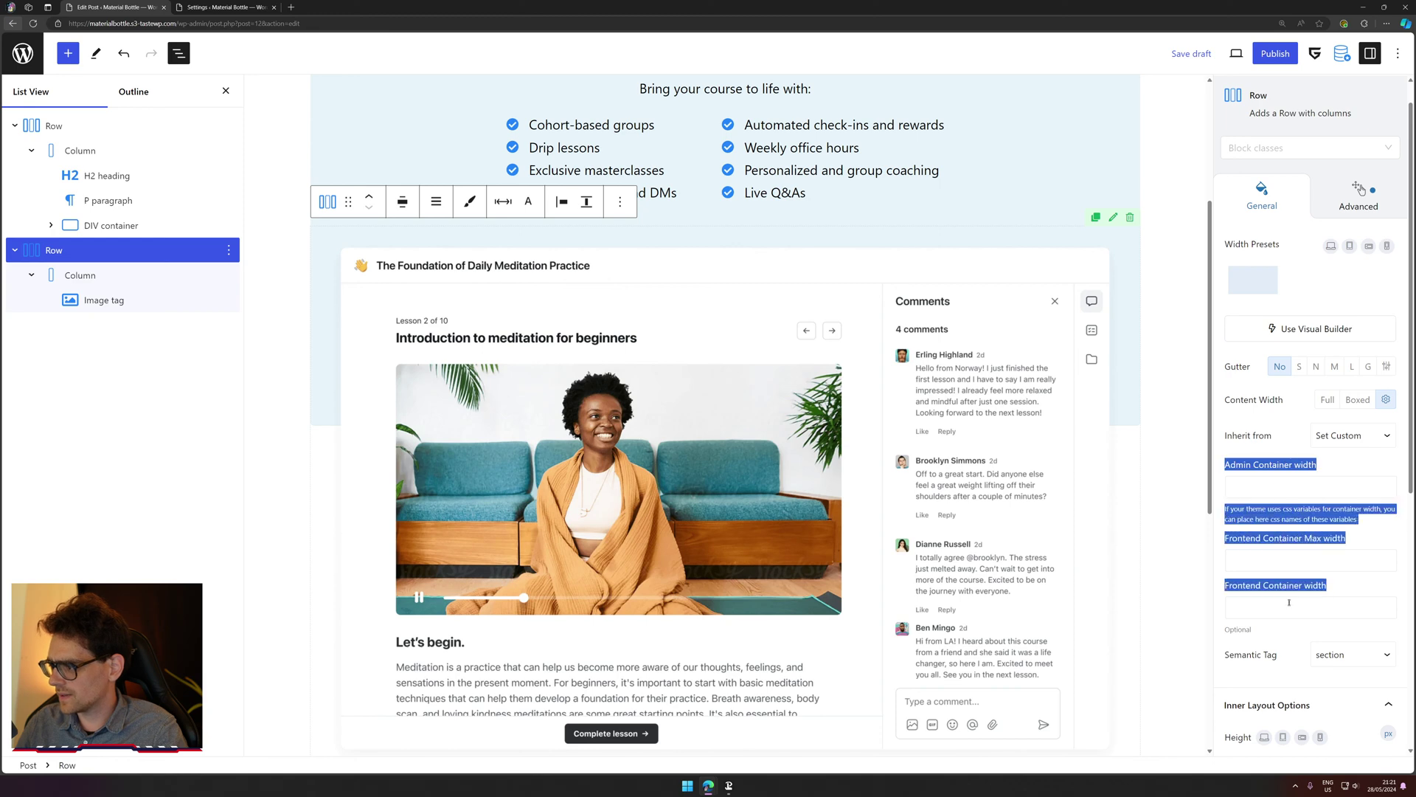
pyautogui.click(1358, 436)
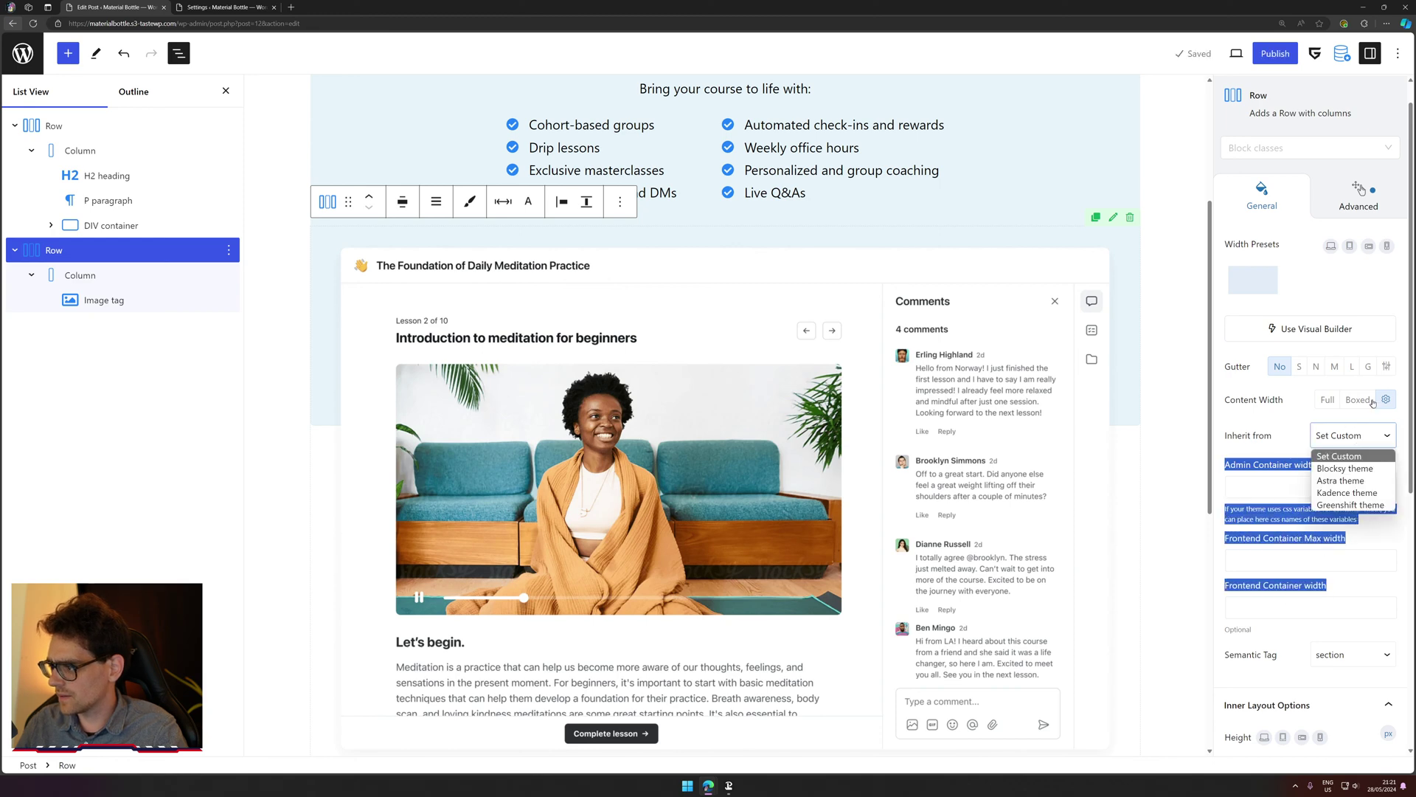
pyautogui.click(1372, 400)
pyautogui.click(1386, 399)
pyautogui.click(1383, 435)
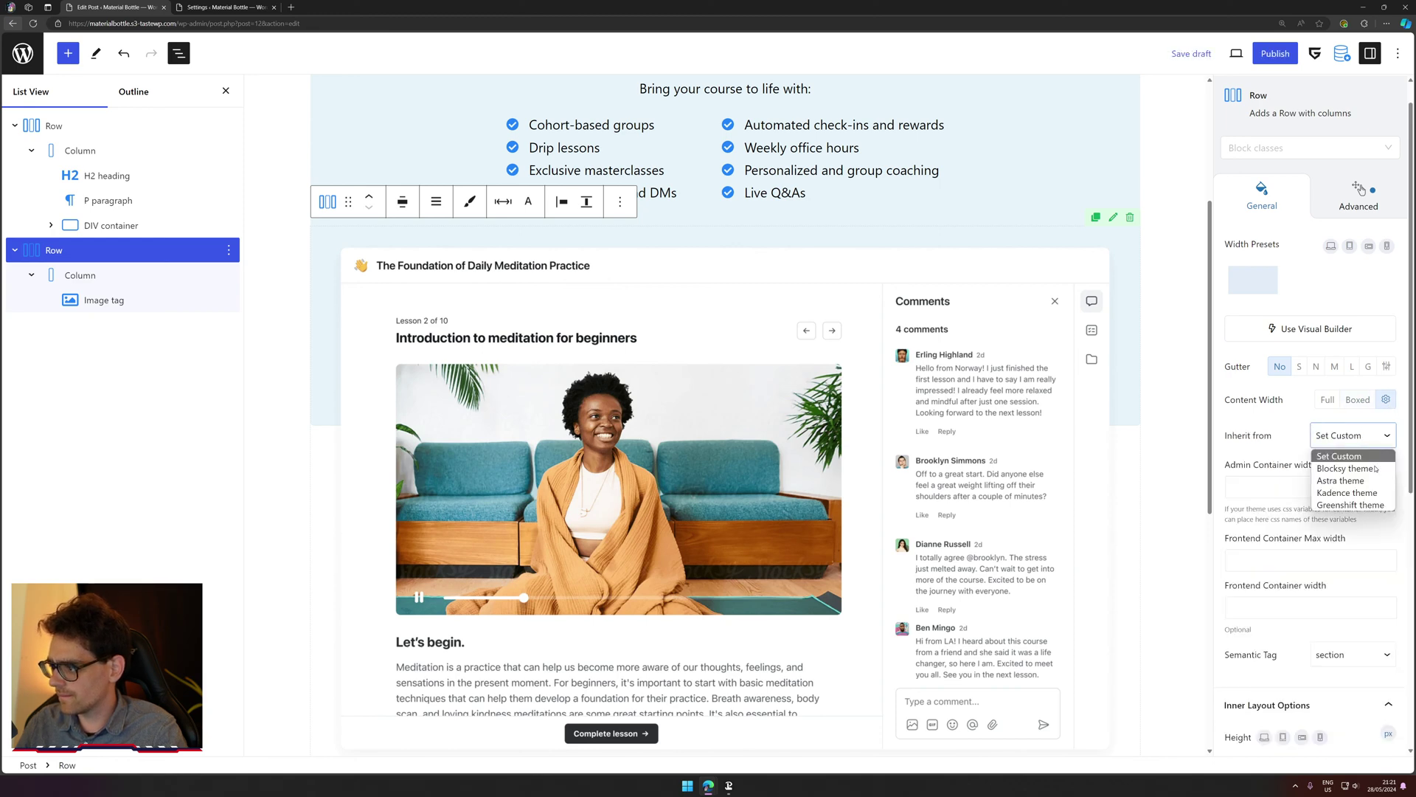
pyautogui.click(1331, 504)
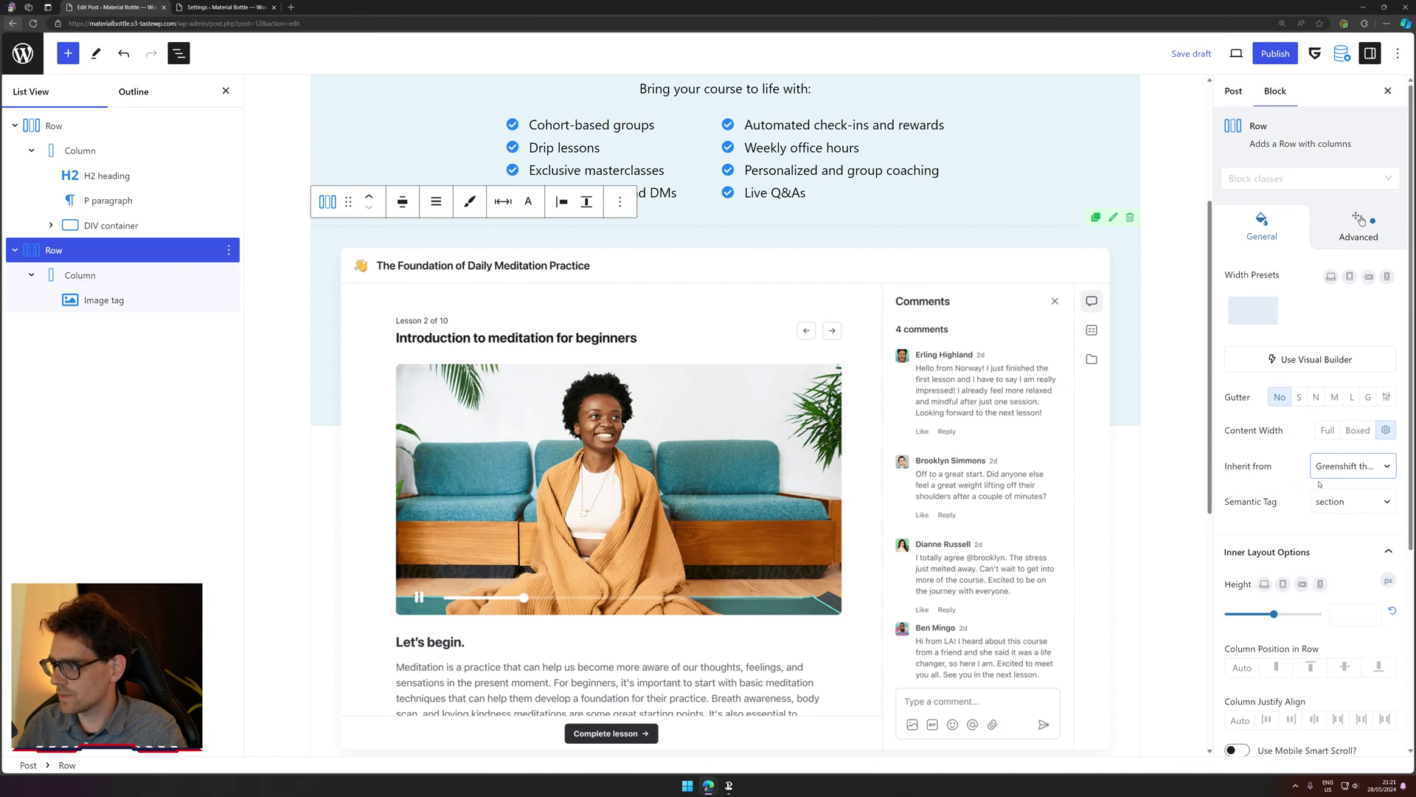
# Step: Apply the saved global class w80 to the second Row, which holds the course image
pyautogui.click(1268, 178)
pyautogui.click(1249, 355)
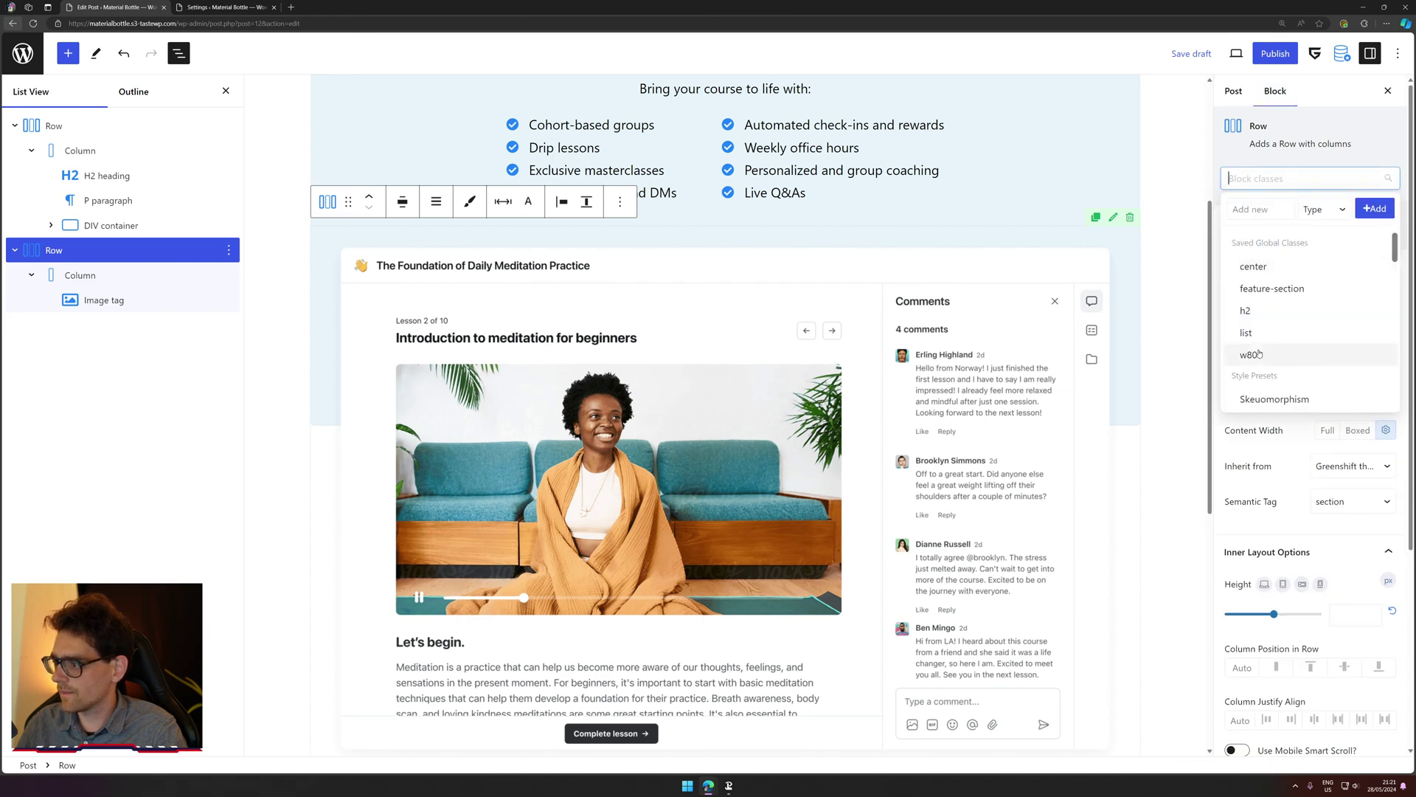
pyautogui.scroll(3, 1111, 480)
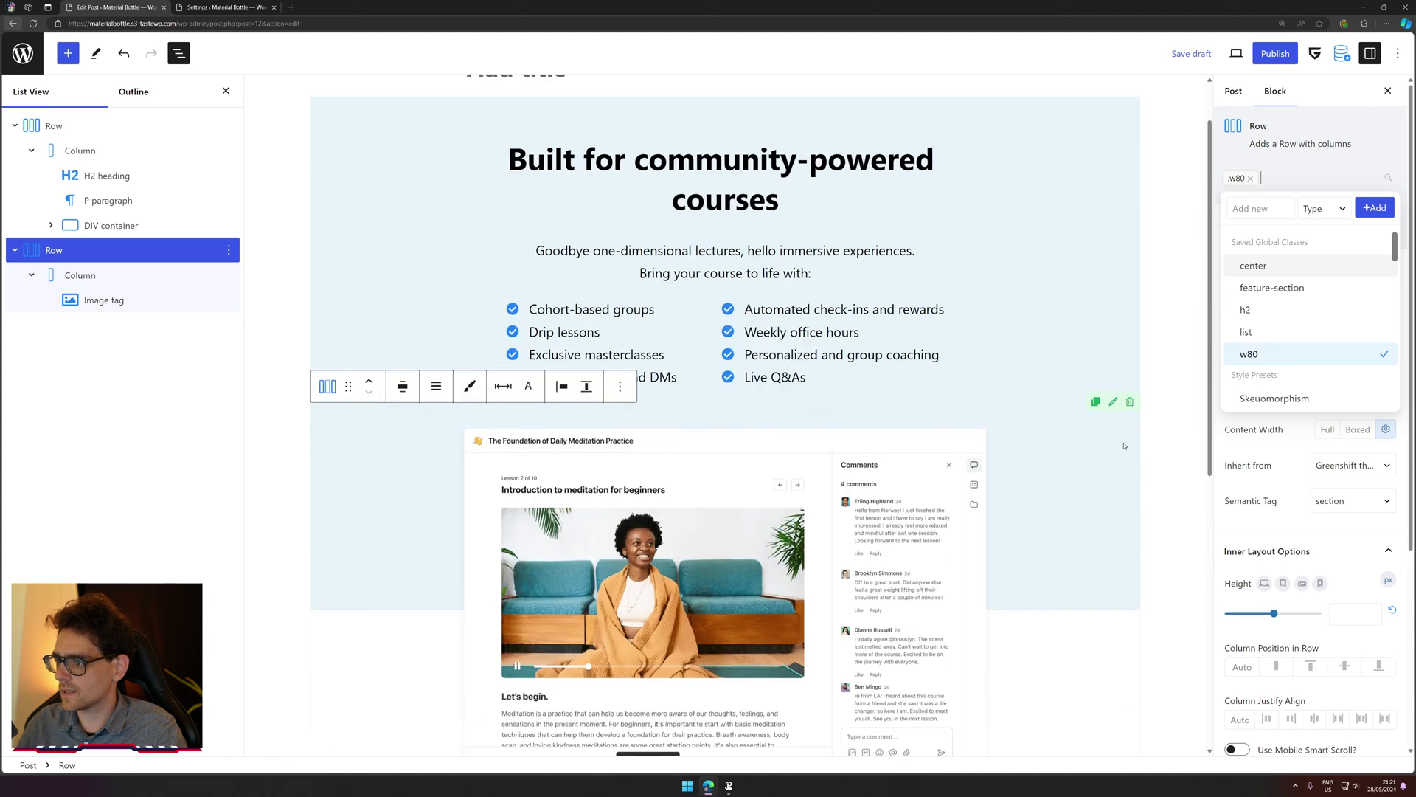
pyautogui.click(1156, 292)
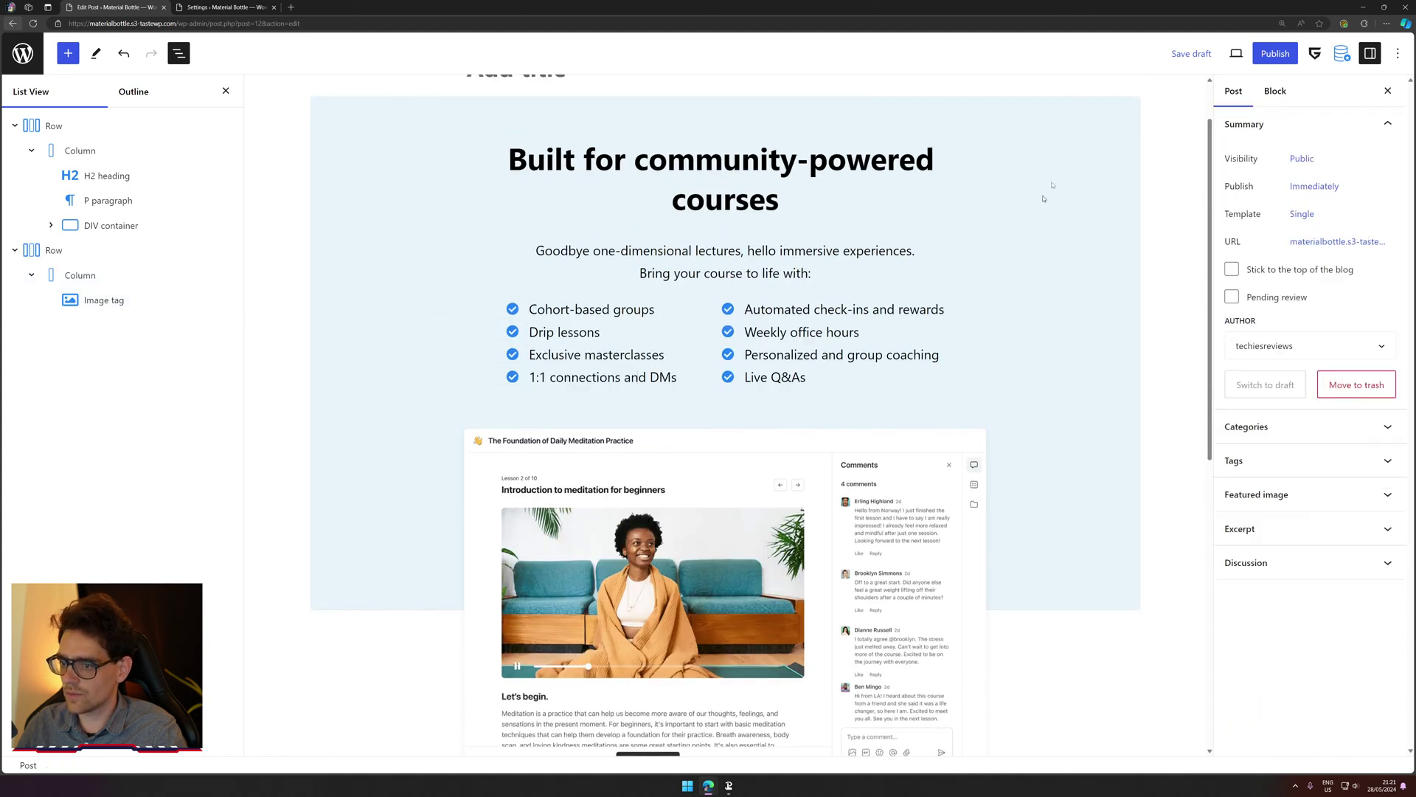
# Step: Save the draft and check the post's front-end rendering in a reloaded preview tab
pyautogui.click(1187, 59)
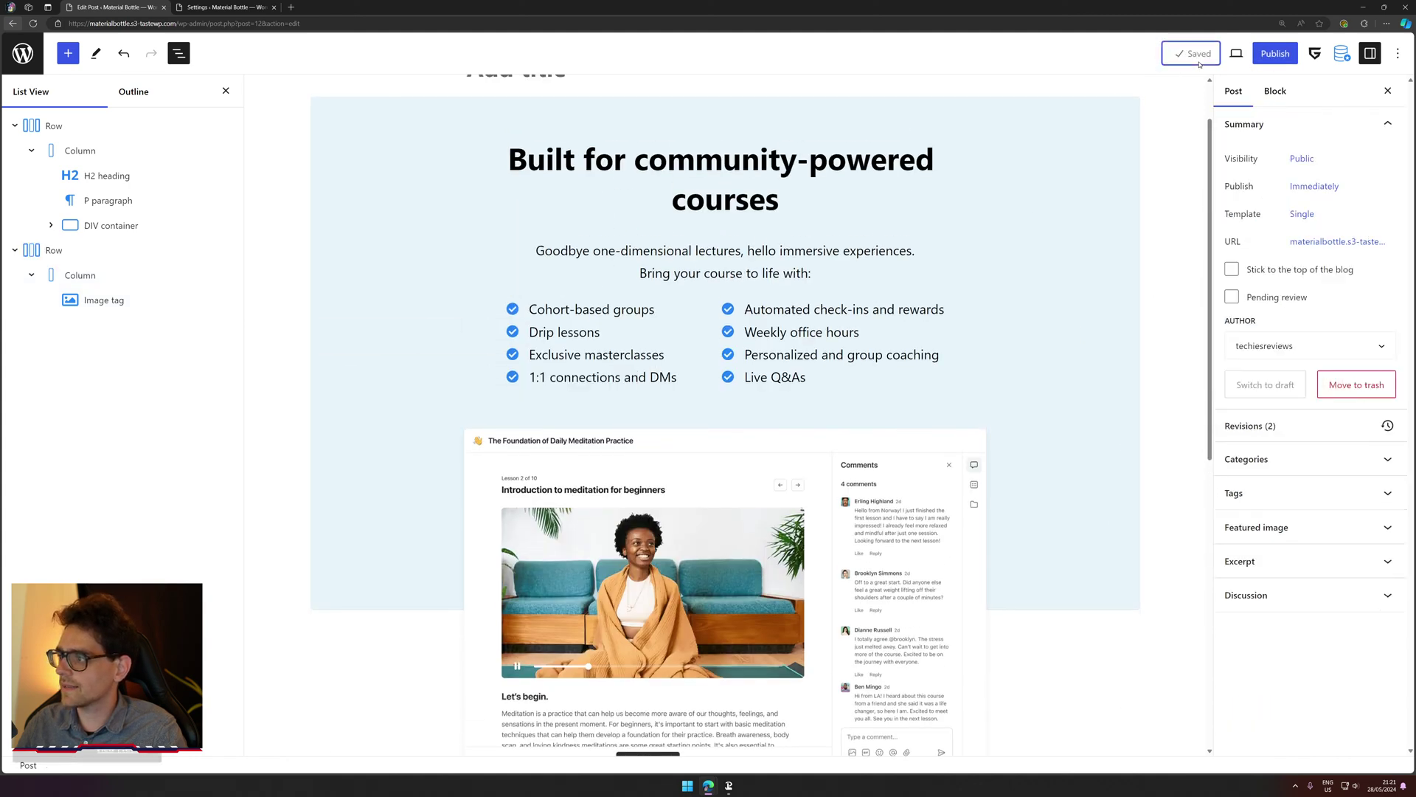
pyautogui.click(1237, 54)
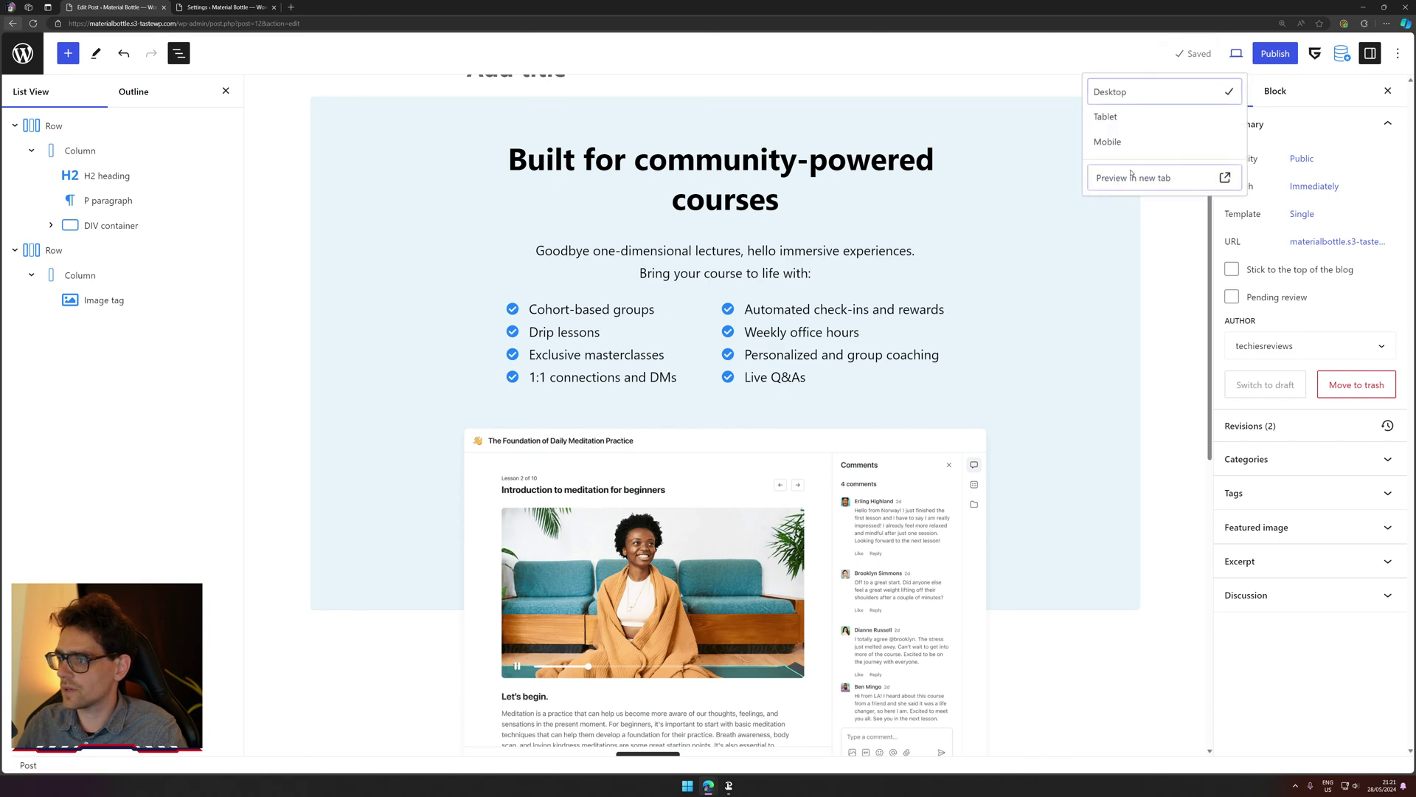
pyautogui.click(1131, 186)
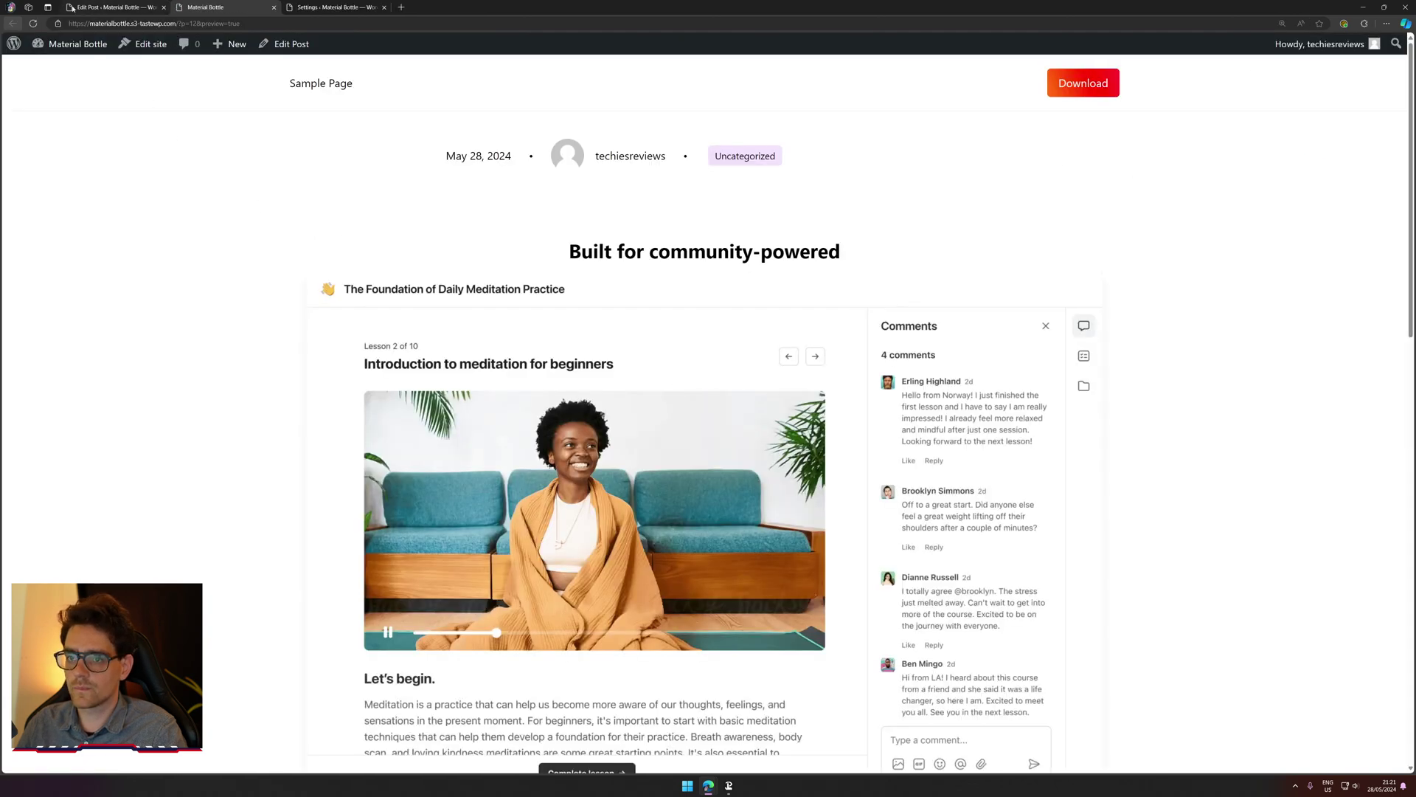
pyautogui.click(32, 24)
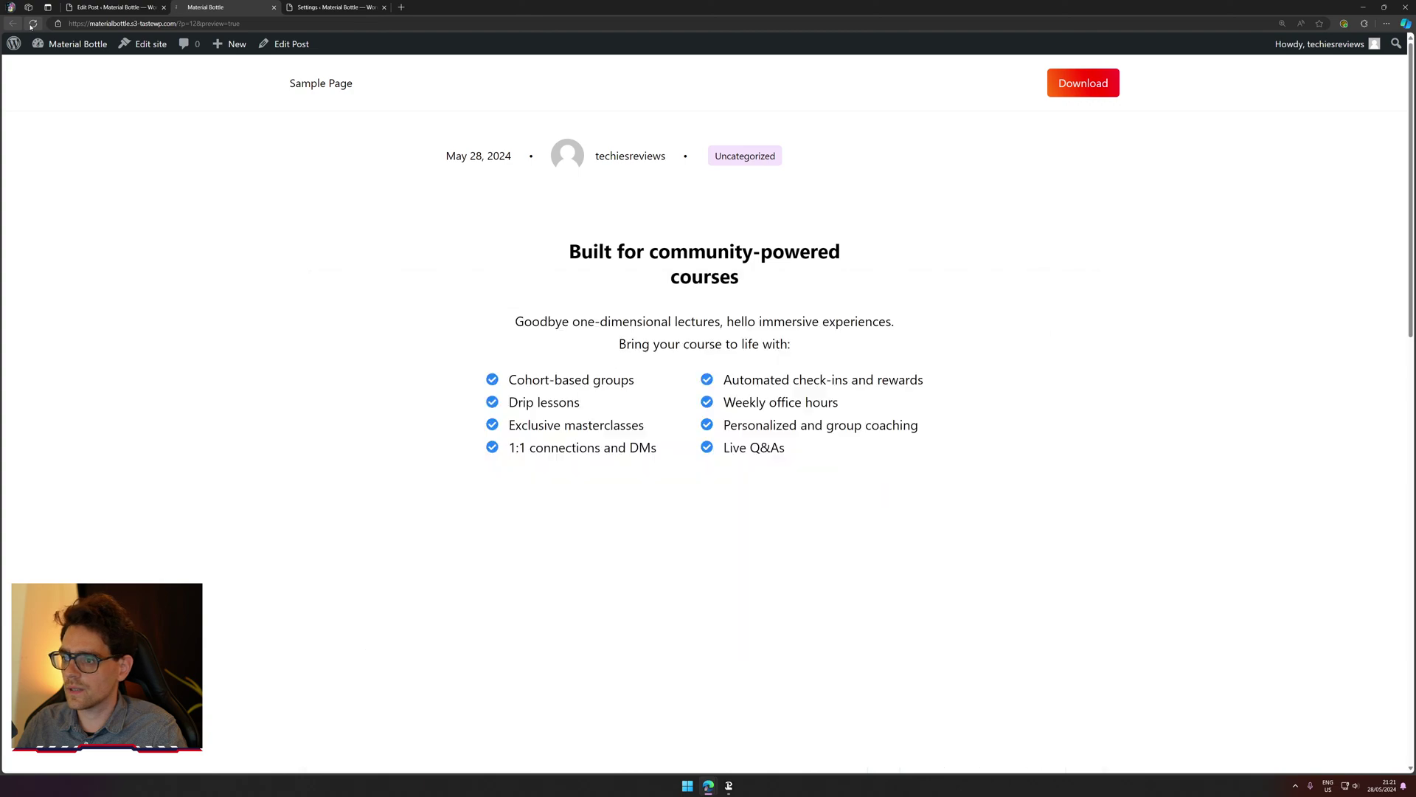
pyautogui.scroll(-20, 205, 226)
pyautogui.scroll(5, 205, 226)
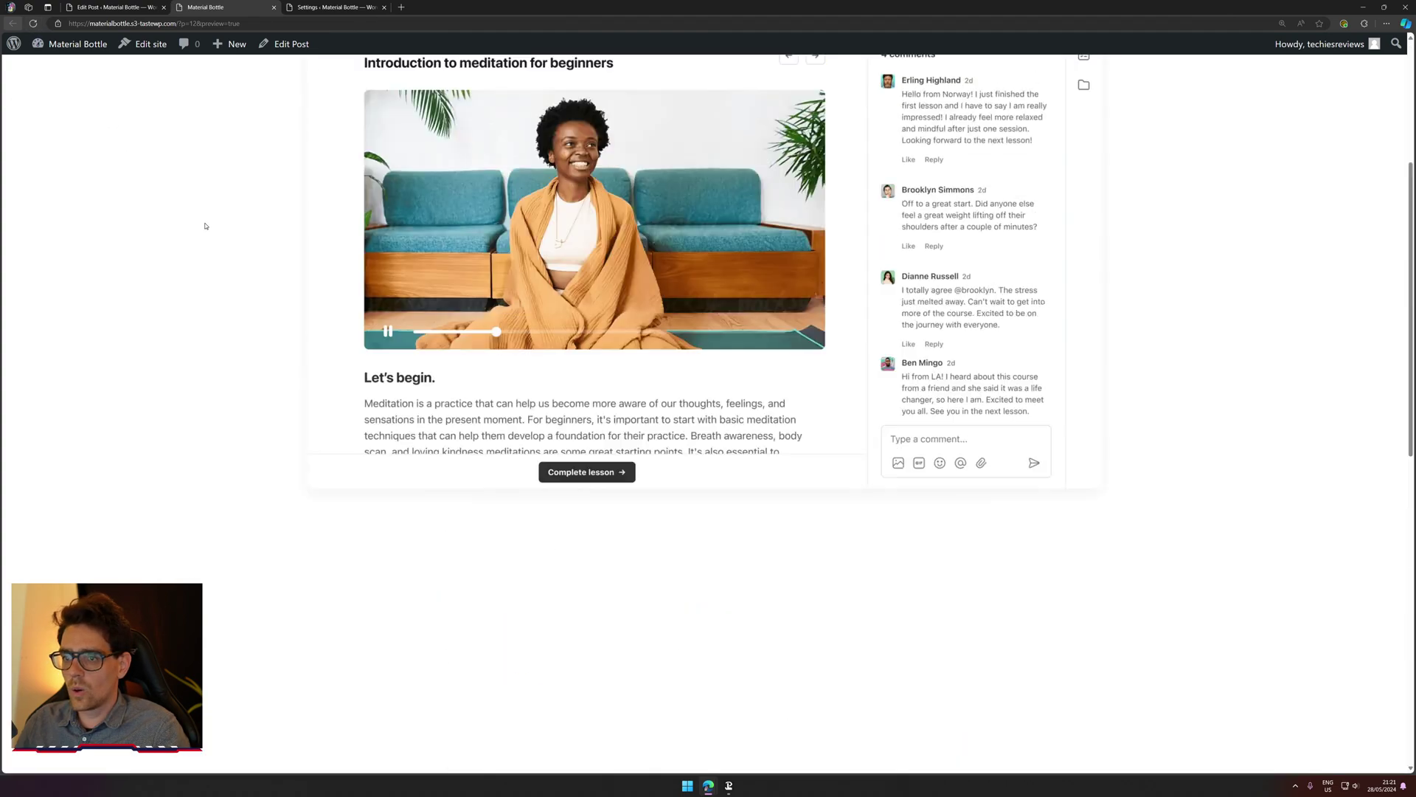
# Step: Return to the post editor and examine the classes assigned to the course image's Row, its nested blocks and the list's DIV container
pyautogui.click(150, 6)
pyautogui.click(829, 508)
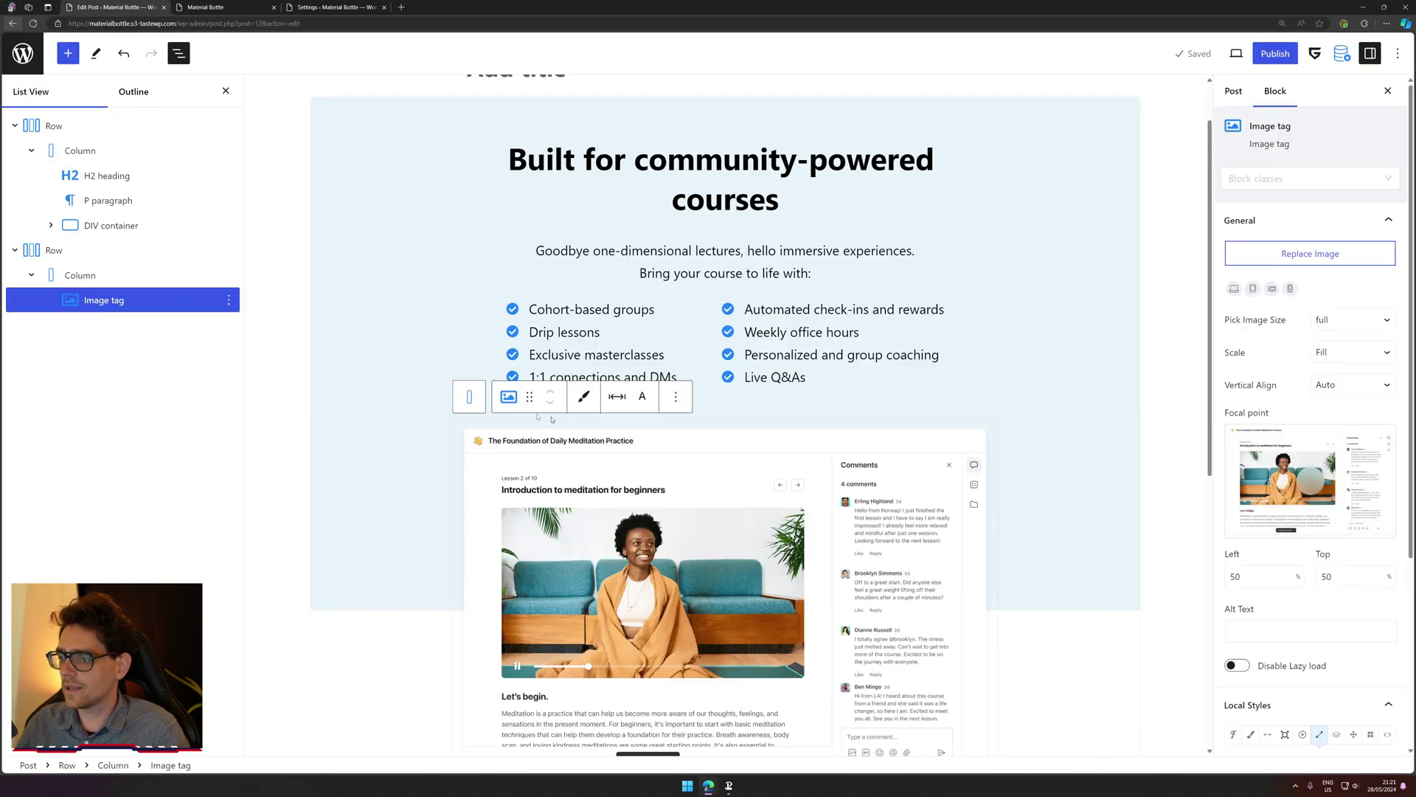
pyautogui.click(111, 252)
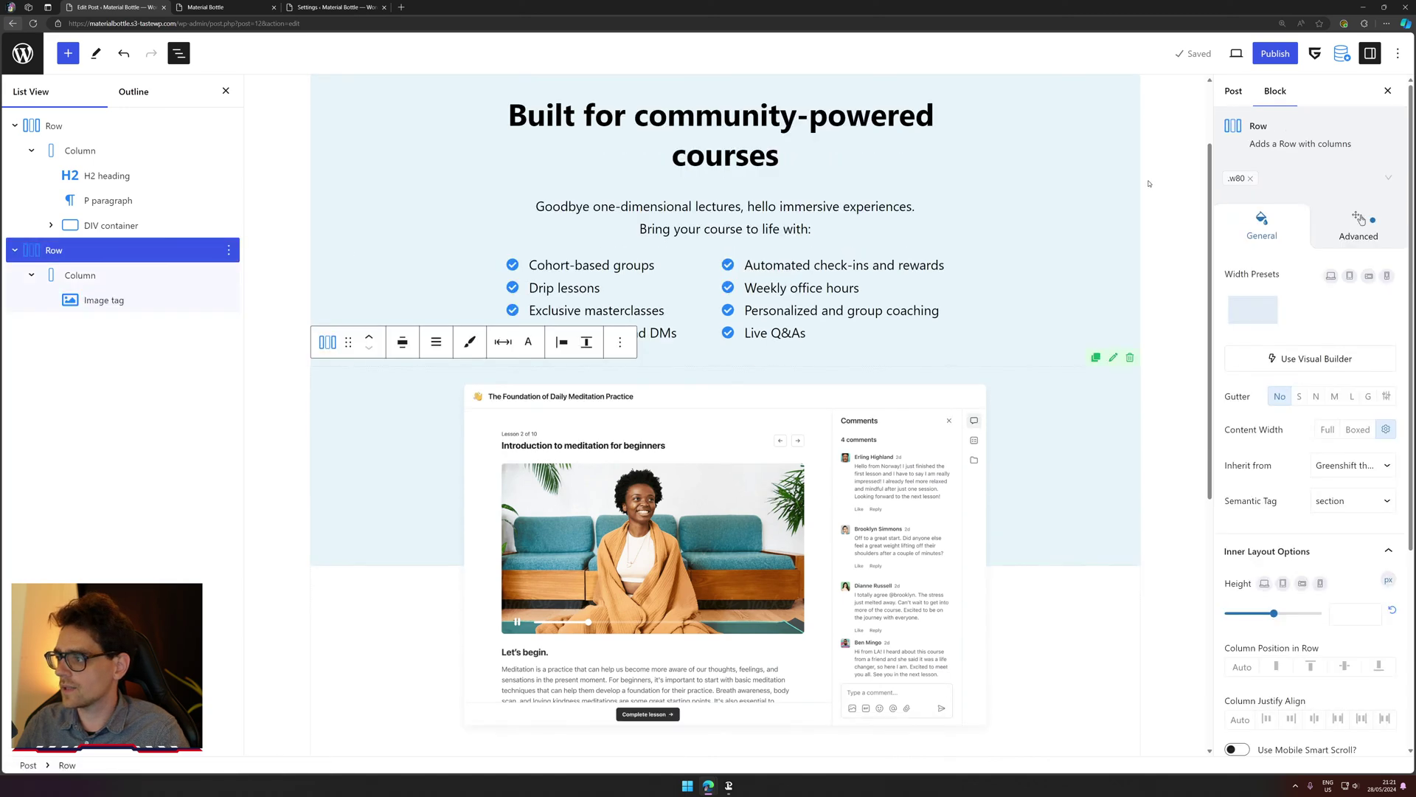
pyautogui.click(139, 276)
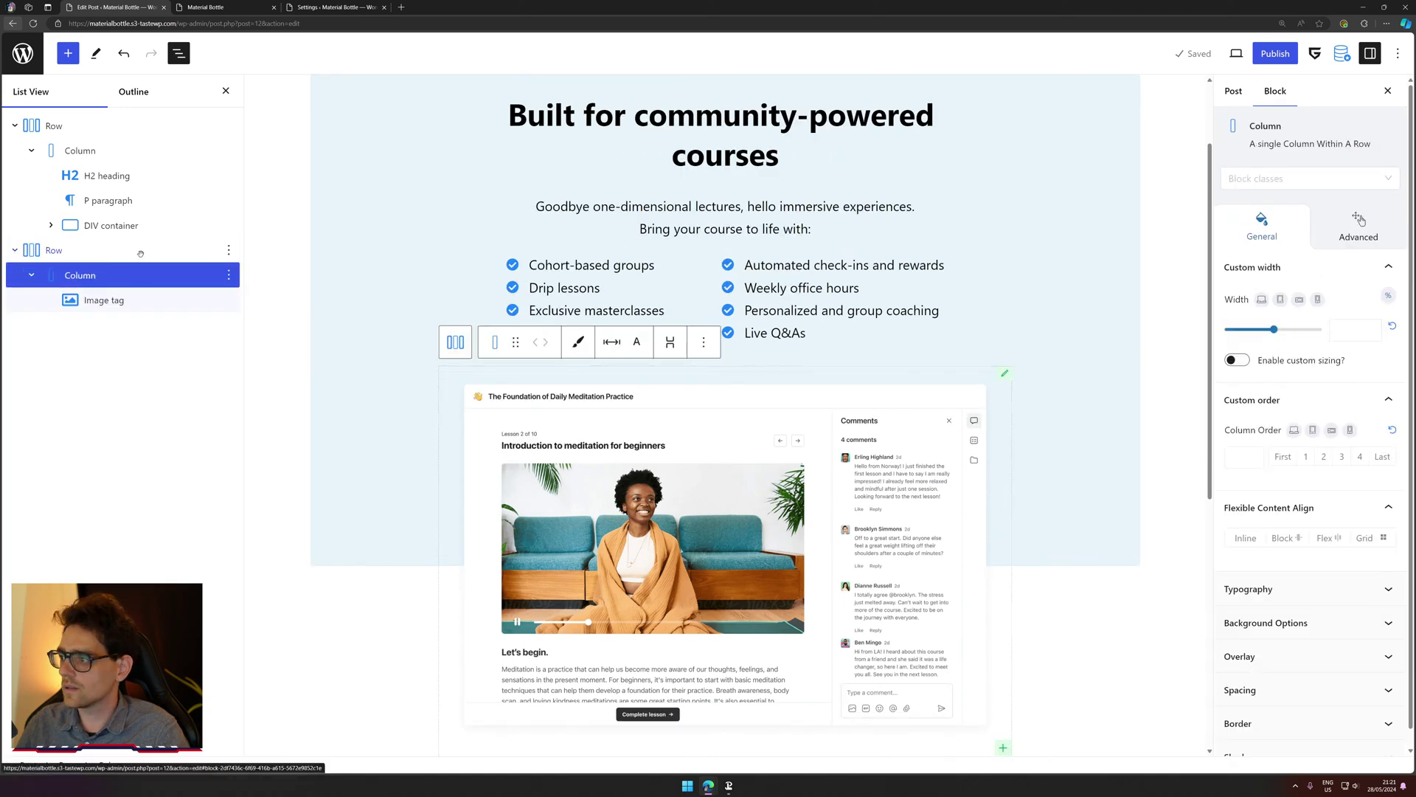
pyautogui.click(140, 251)
pyautogui.click(1261, 181)
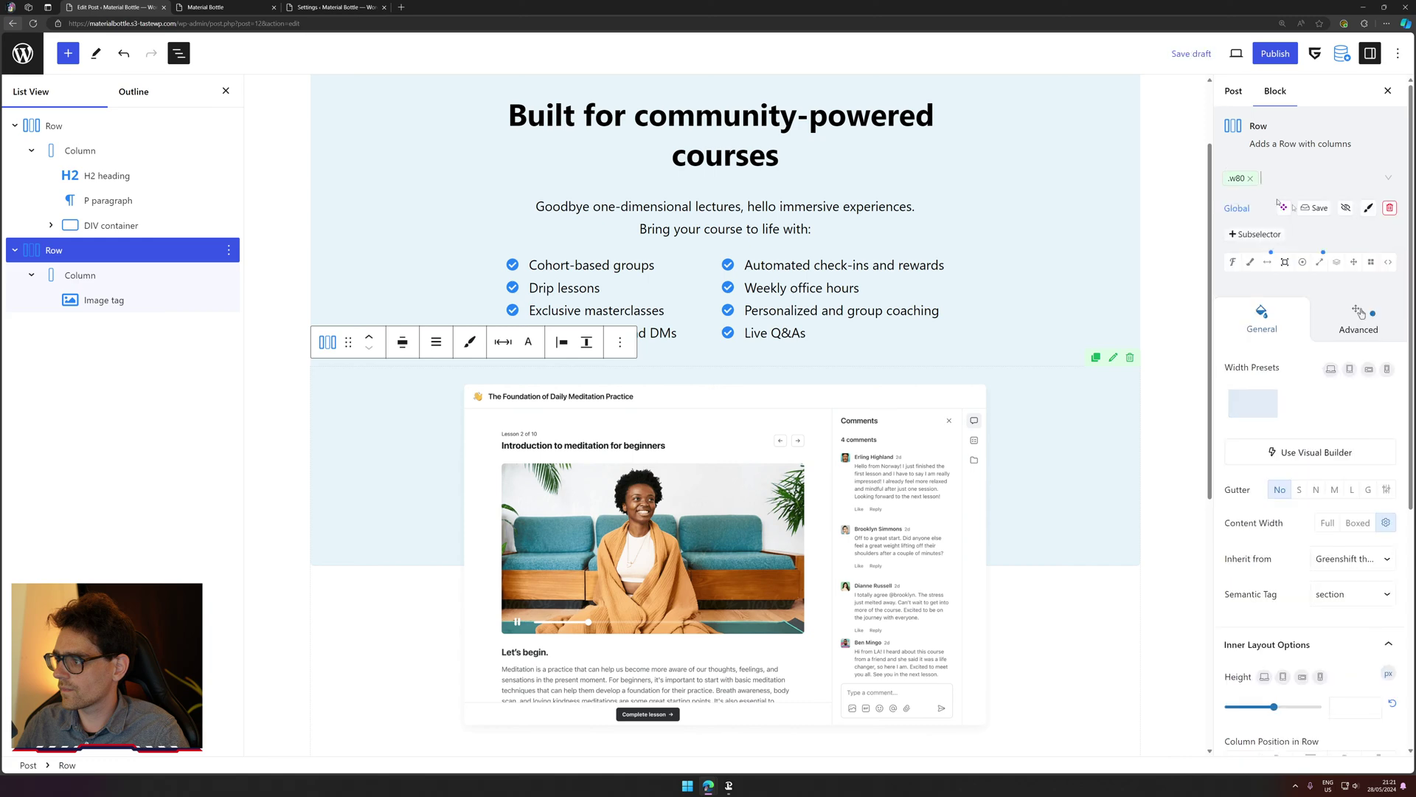
pyautogui.click(111, 233)
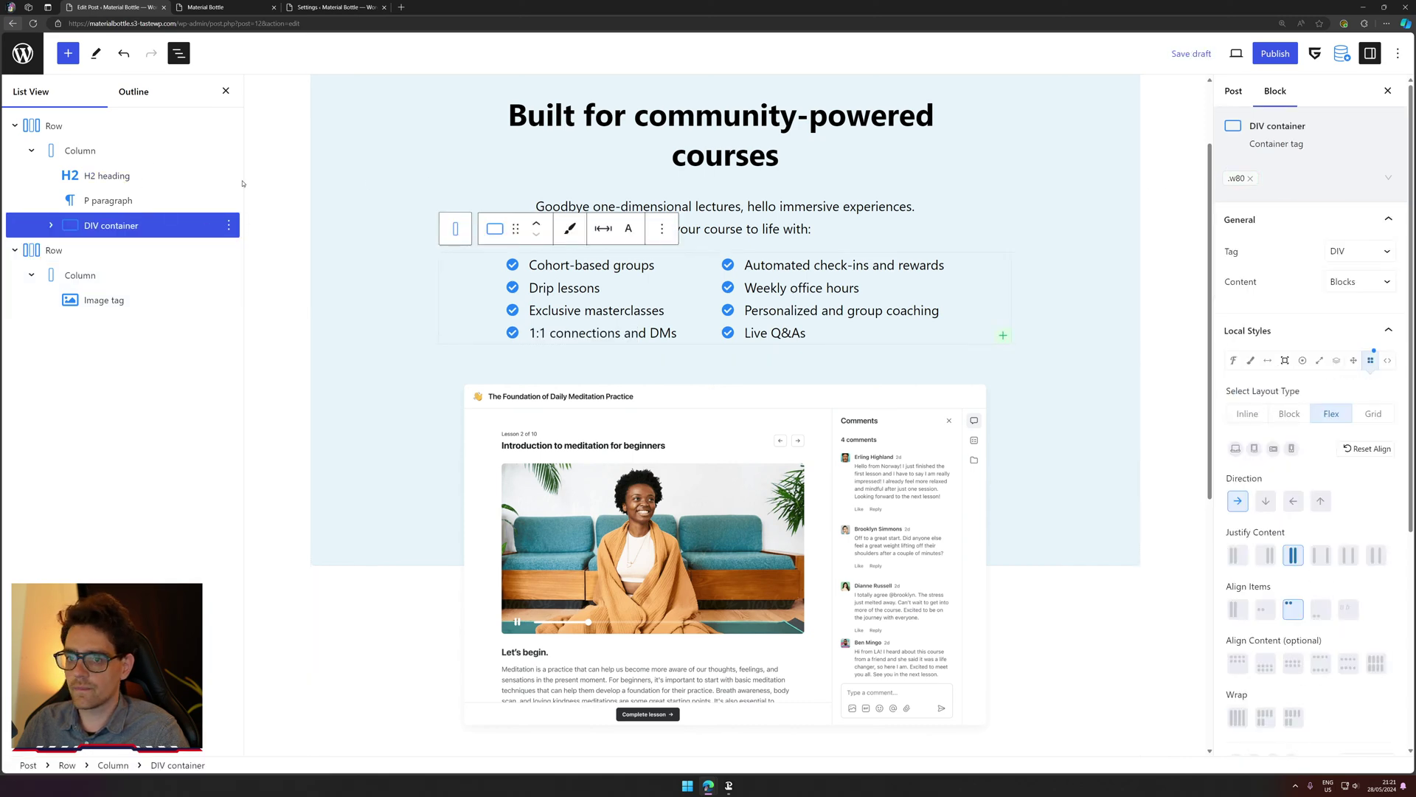
# Step: Remove the center class from the P paragraph and apply it again
pyautogui.click(148, 200)
pyautogui.click(1328, 178)
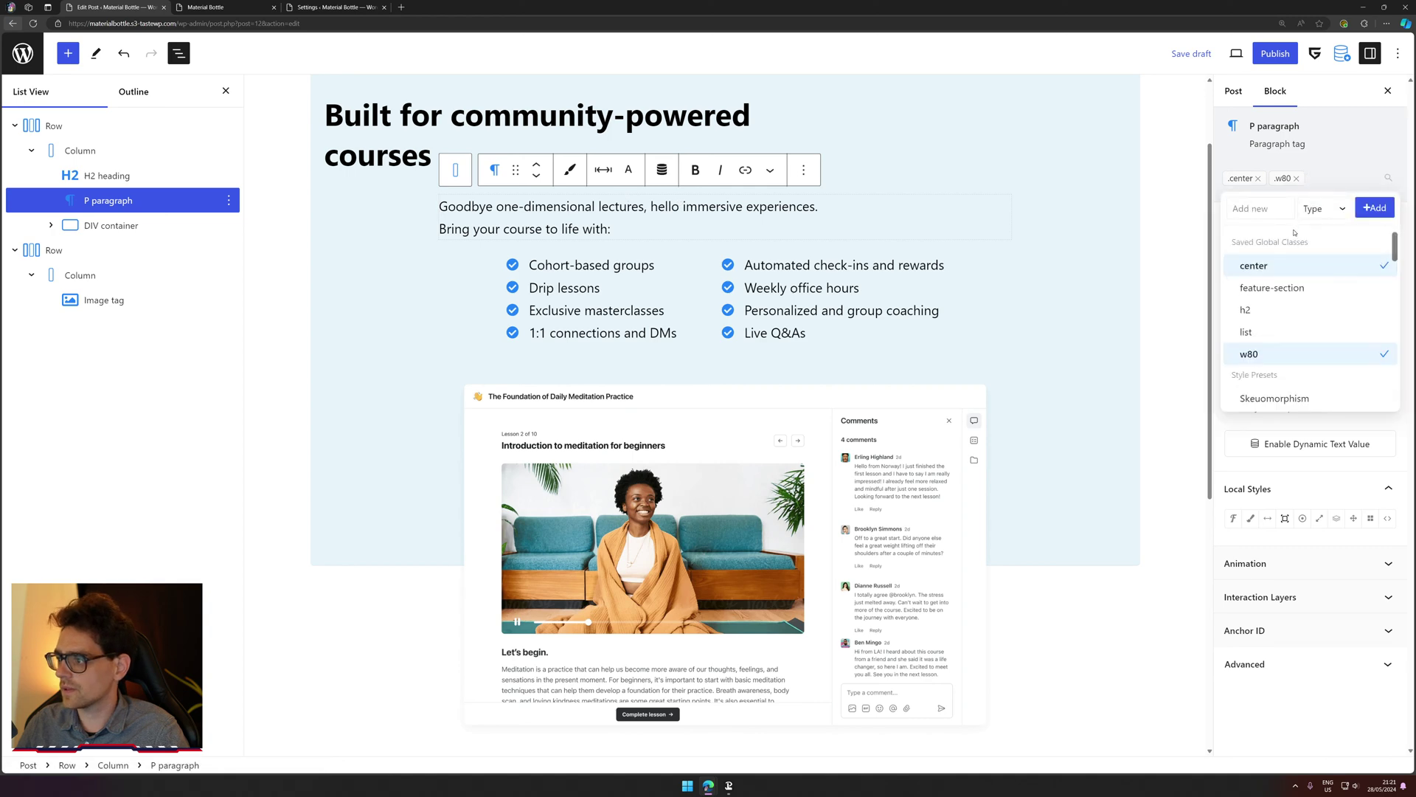
pyautogui.click(1257, 178)
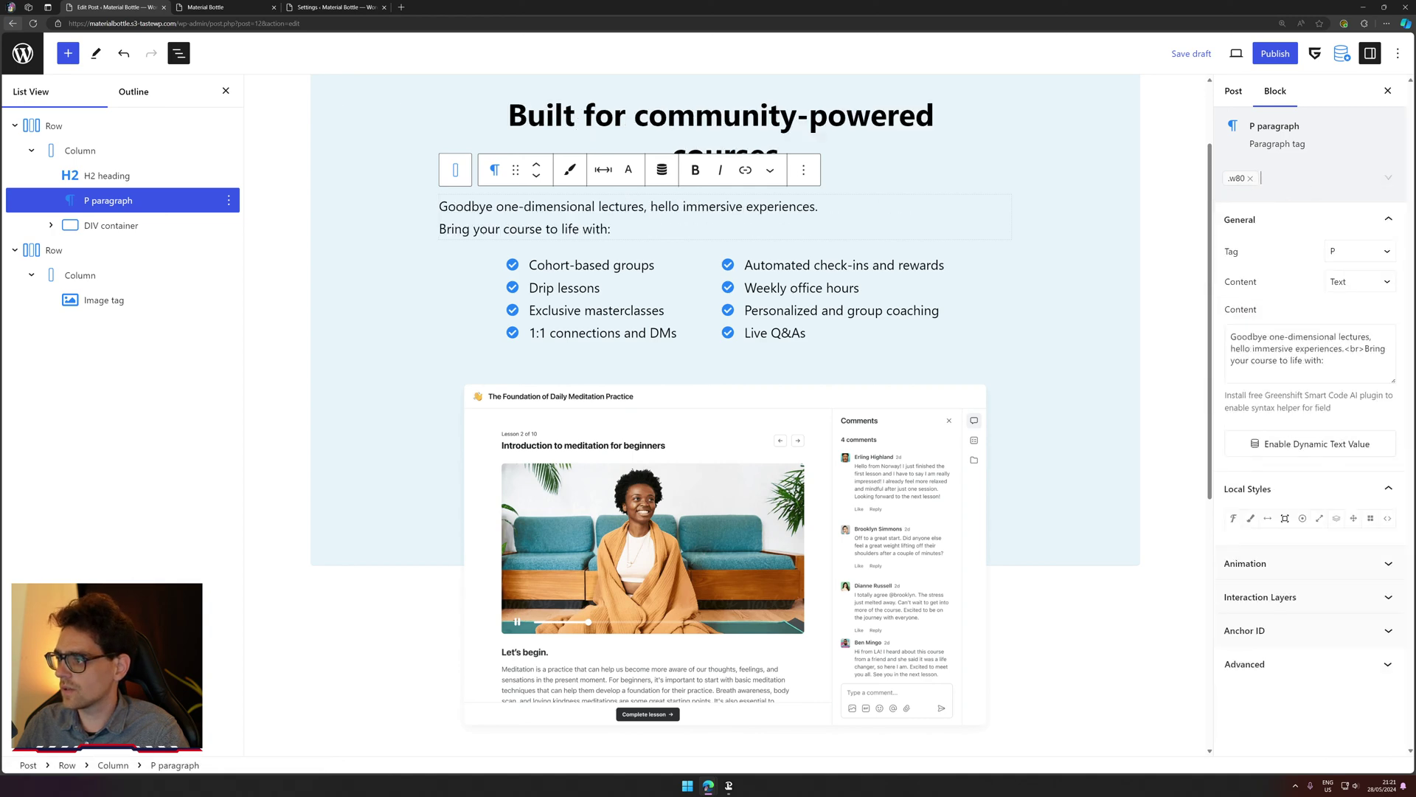
pyautogui.click(1261, 178)
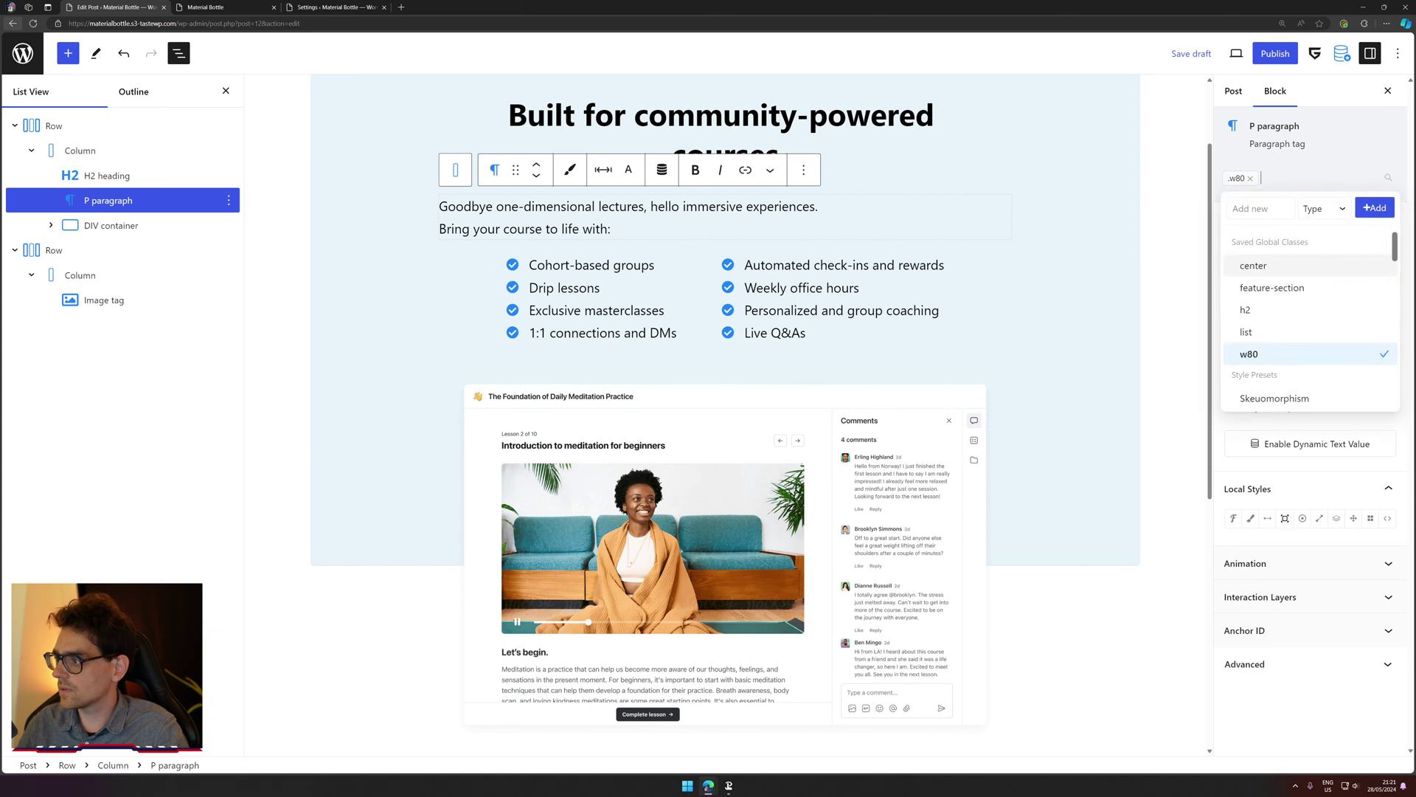
pyautogui.click(1305, 262)
pyautogui.press('Escape')
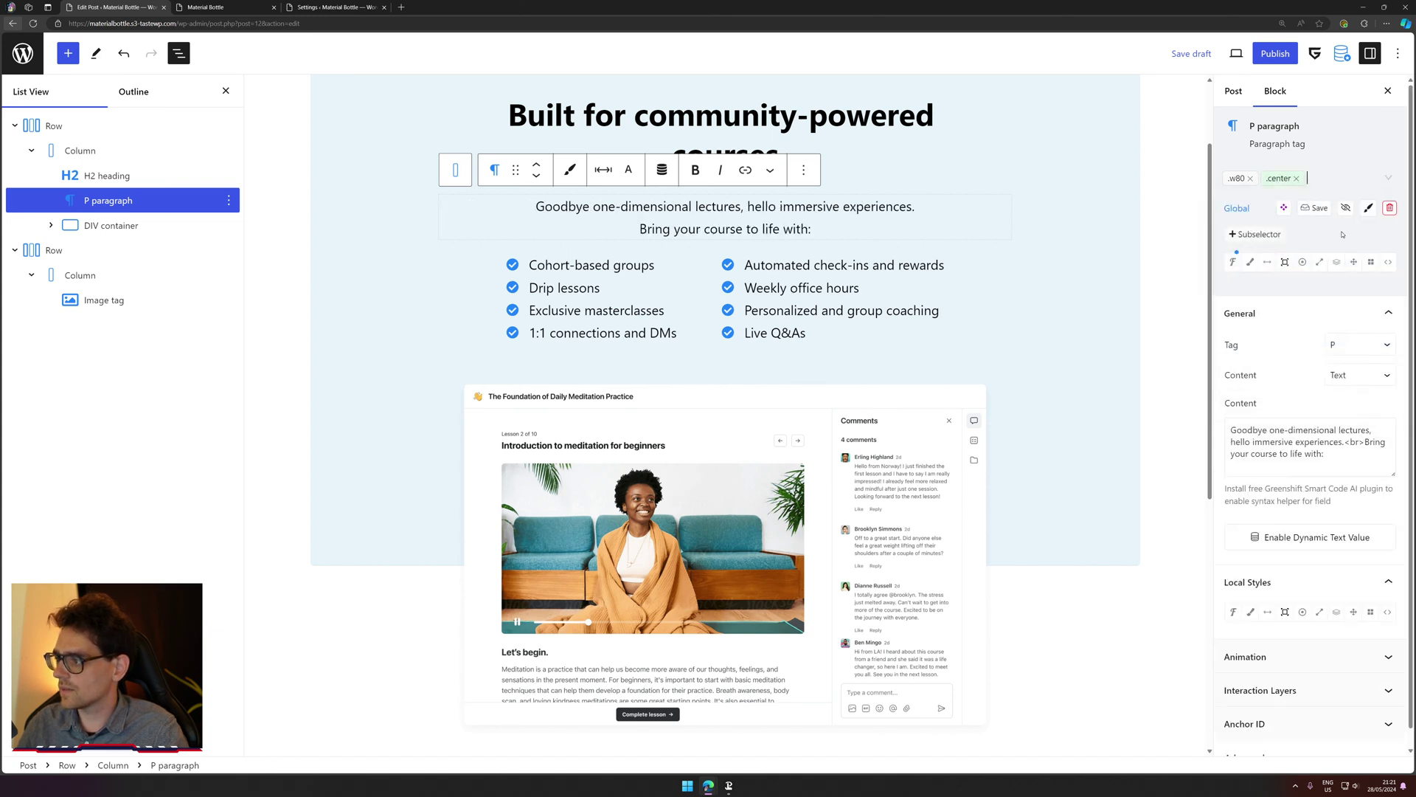
# Step: Examine the H2 heading's classes and the feature-section class of the first Row's Column
pyautogui.click(137, 176)
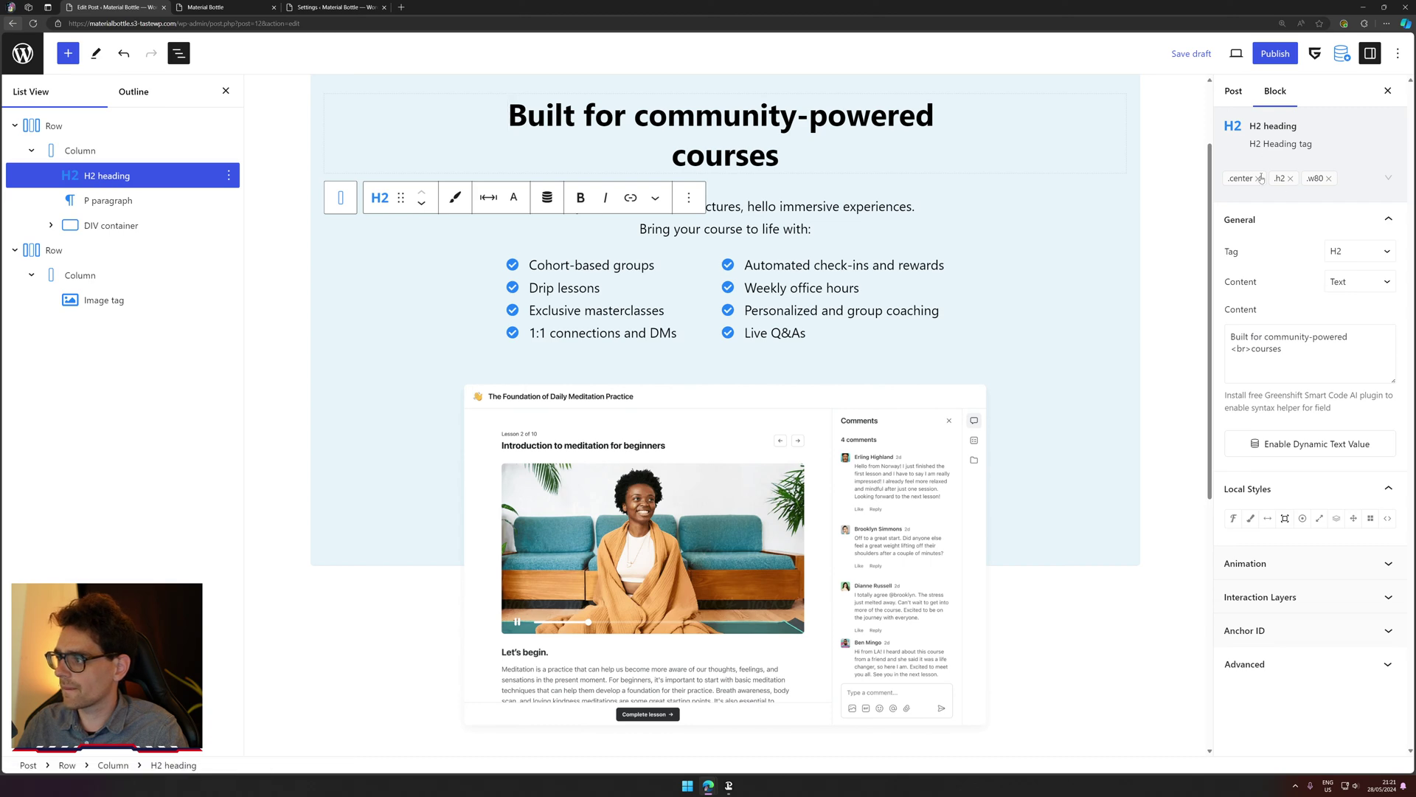
pyautogui.click(111, 155)
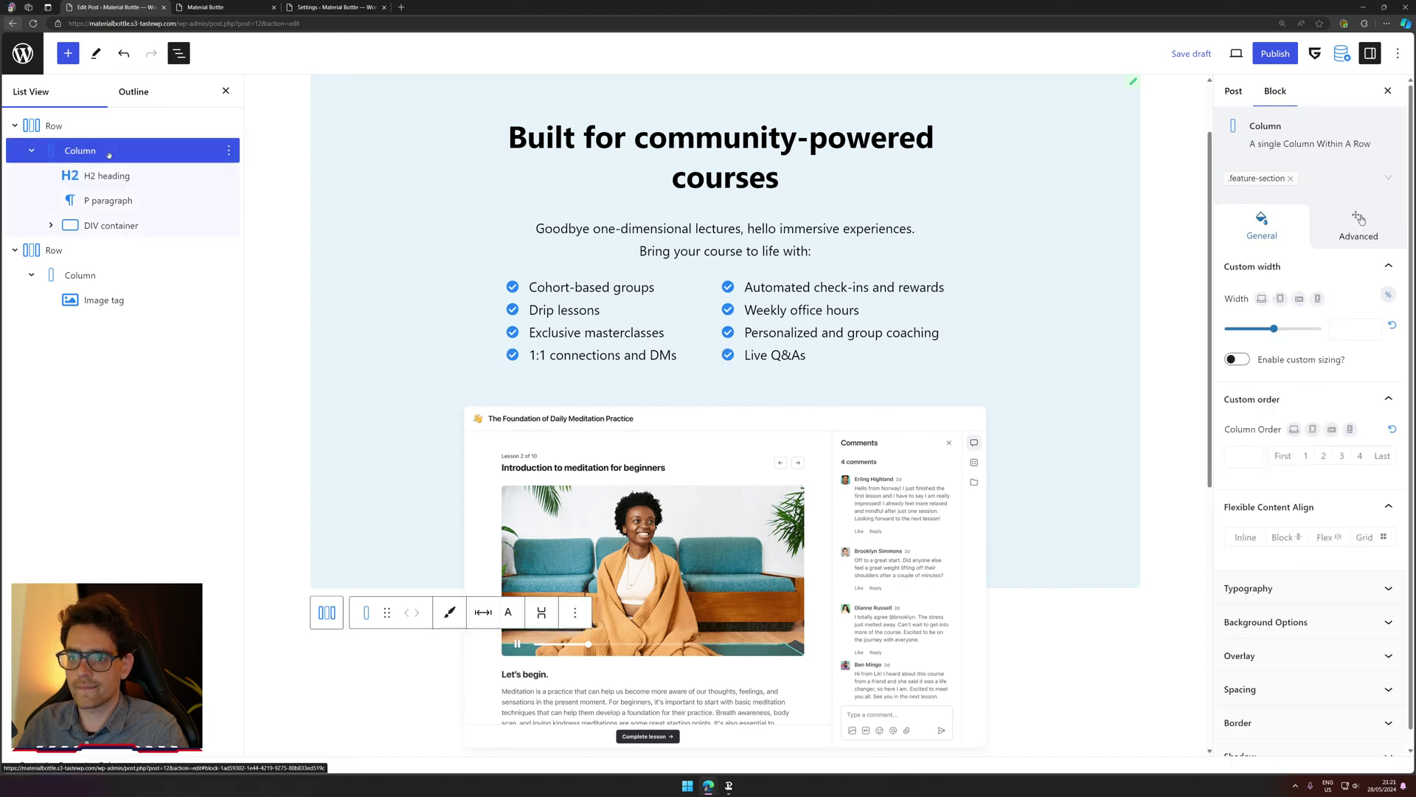
pyautogui.click(1256, 177)
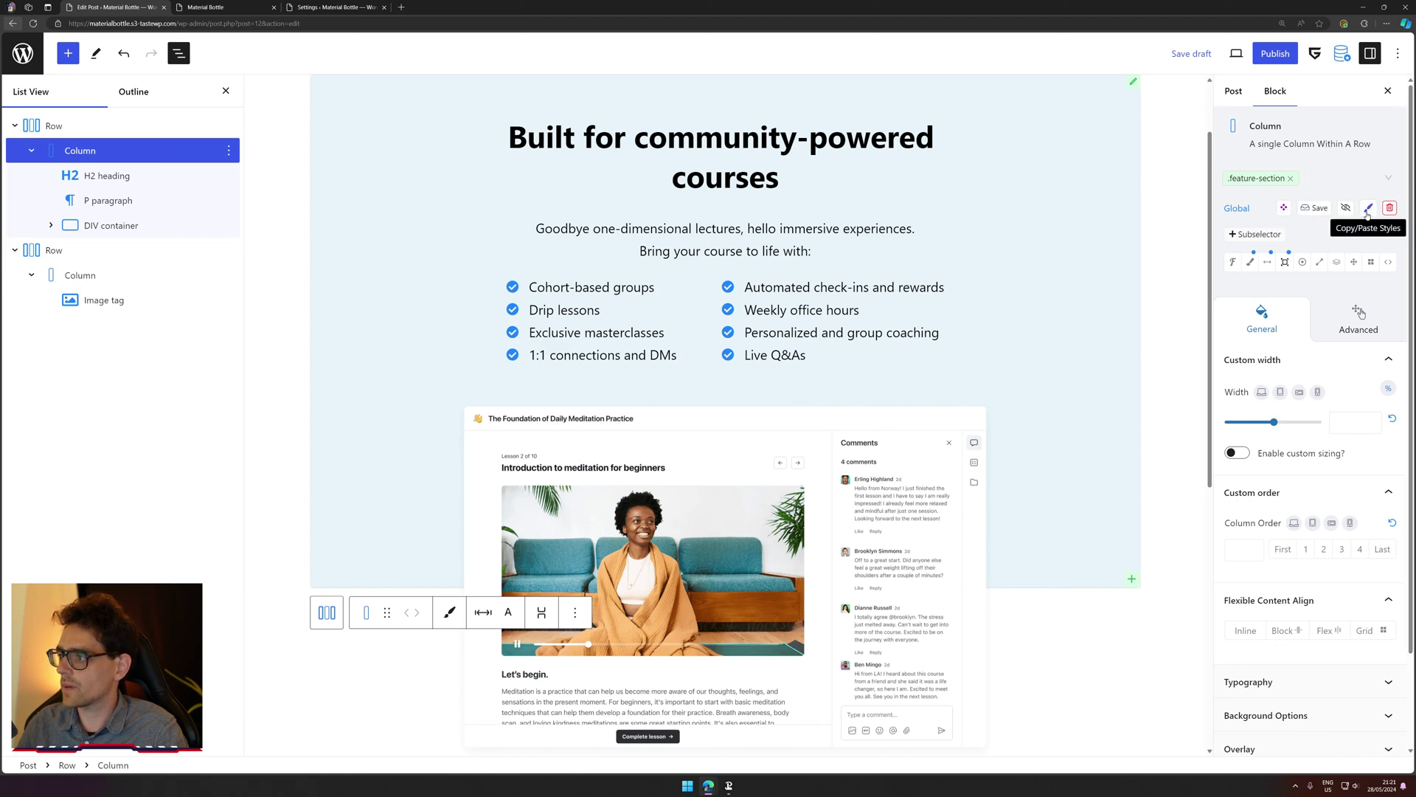
# Step: Publish the post and review the section and its overlapping course image on the live page
pyautogui.click(1275, 56)
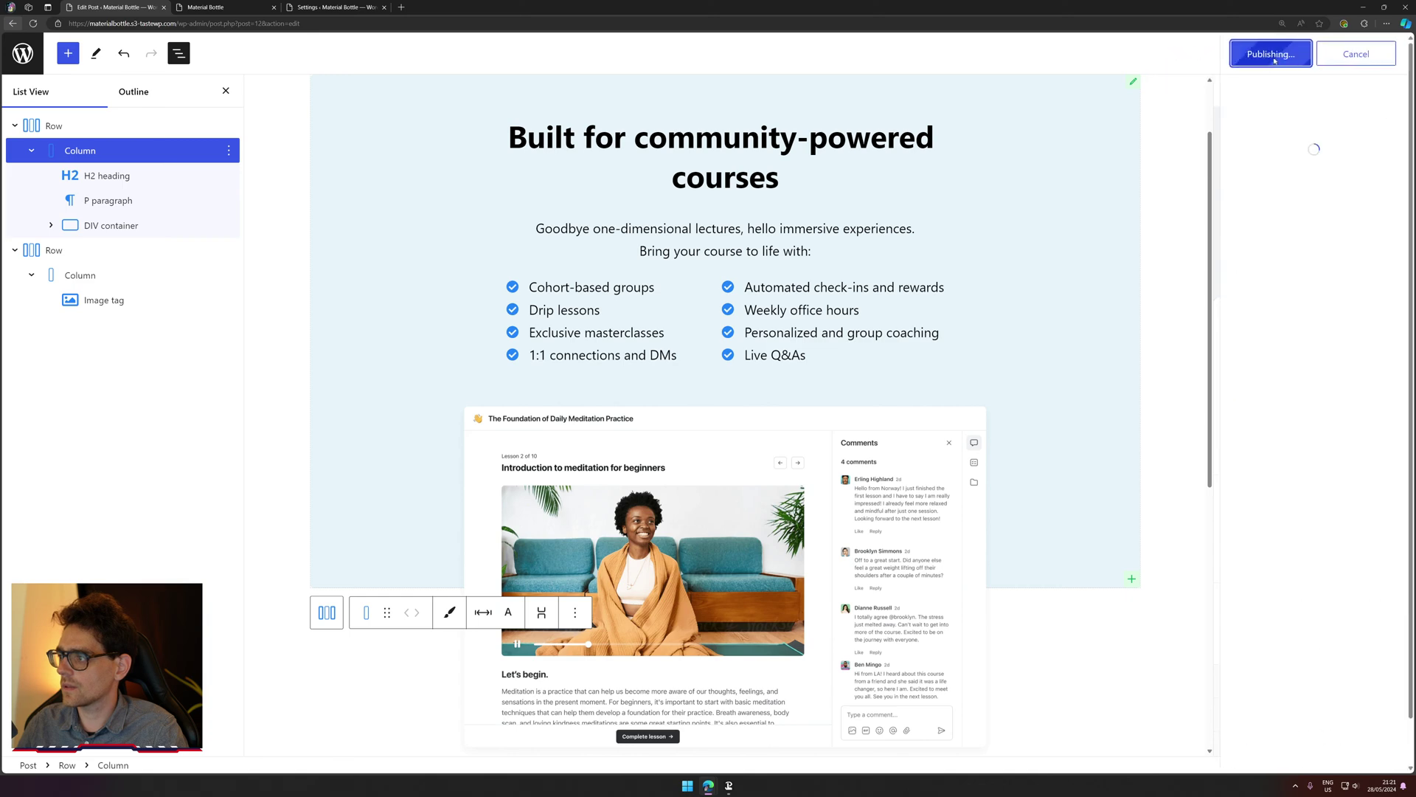
pyautogui.click(1266, 202)
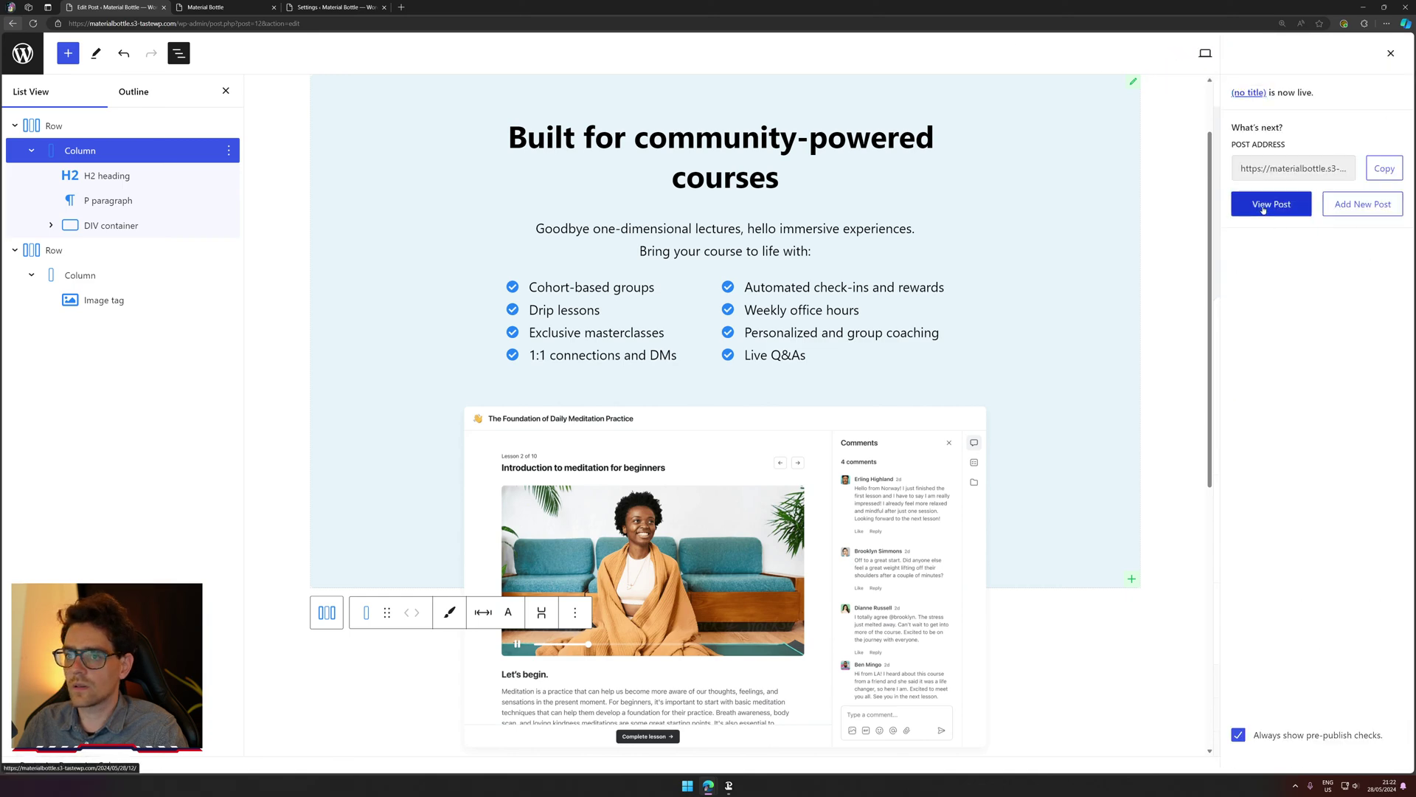
pyautogui.click(229, 4)
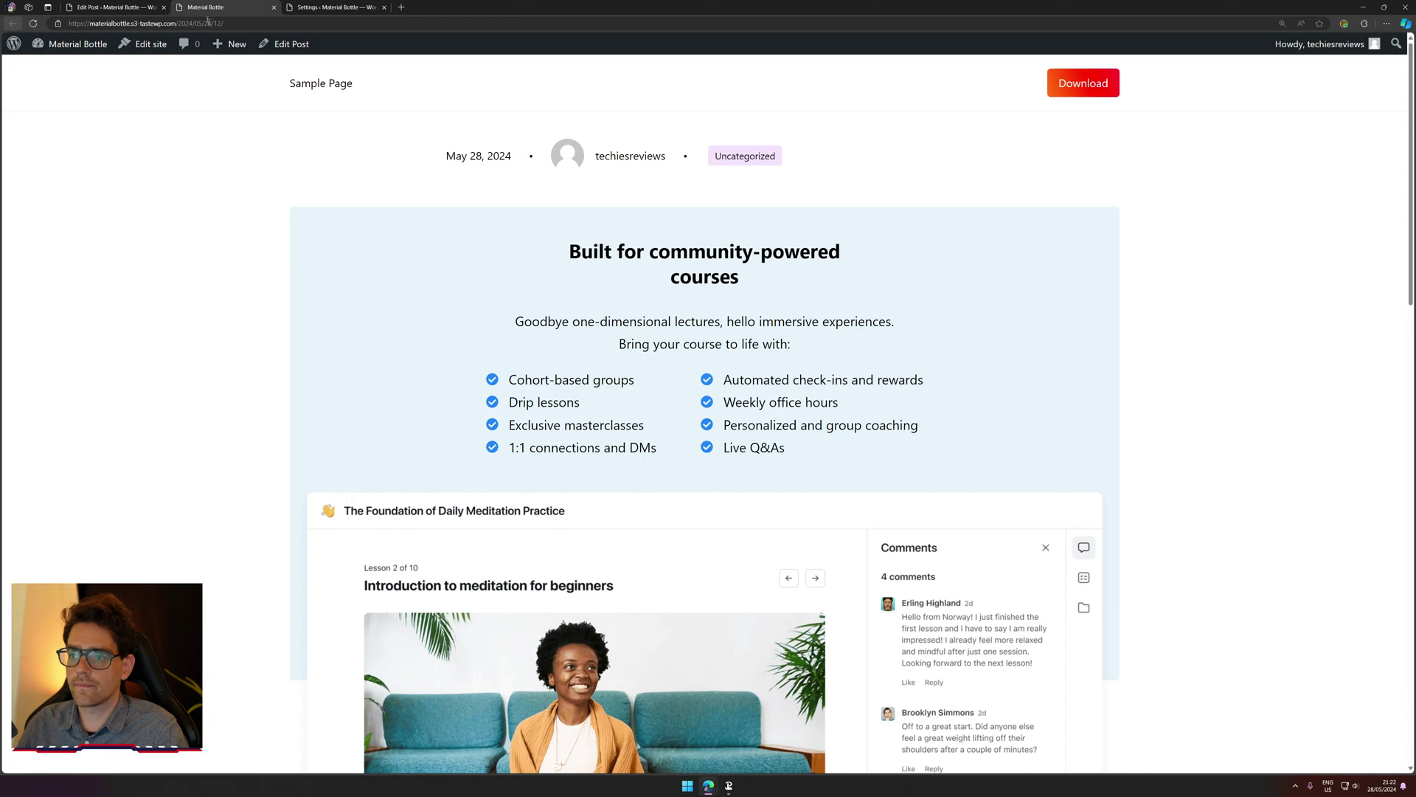
pyautogui.scroll(-7, 195, 206)
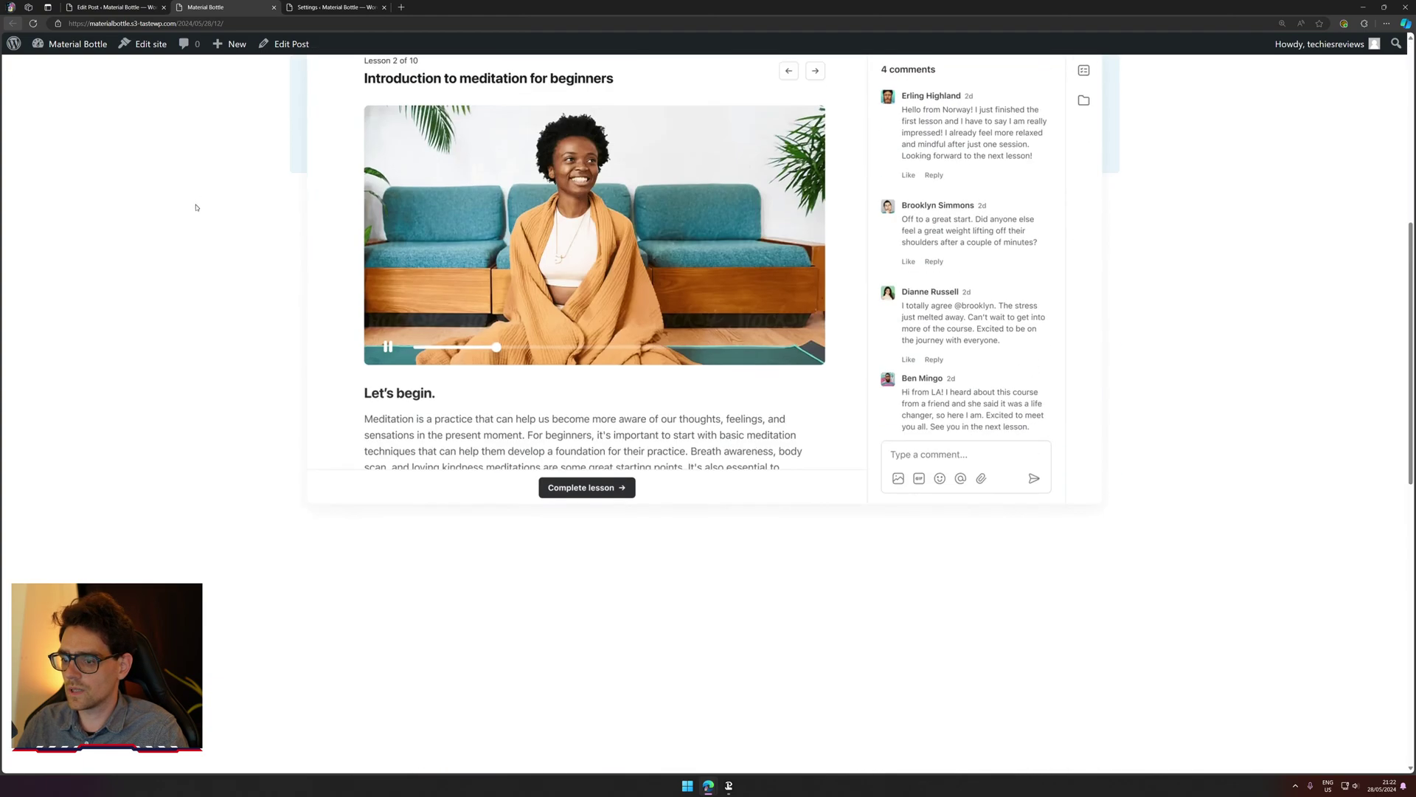
pyautogui.scroll(3, 206, 290)
pyautogui.scroll(4, 217, 303)
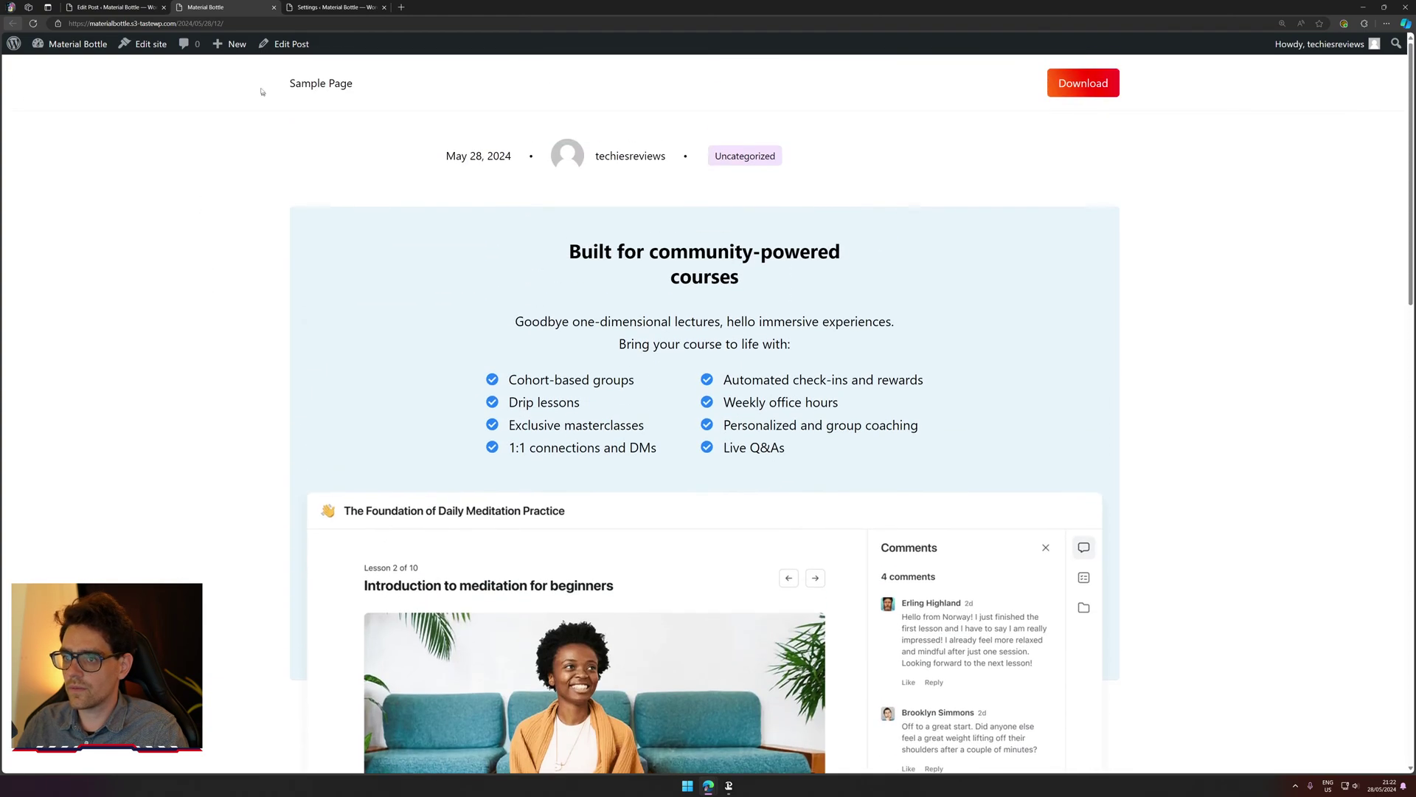
# Step: Place the published post beside Circle's original page and compare them at different window widths
pyautogui.moveTo(373, 3); pyautogui.dragTo(2, 45)
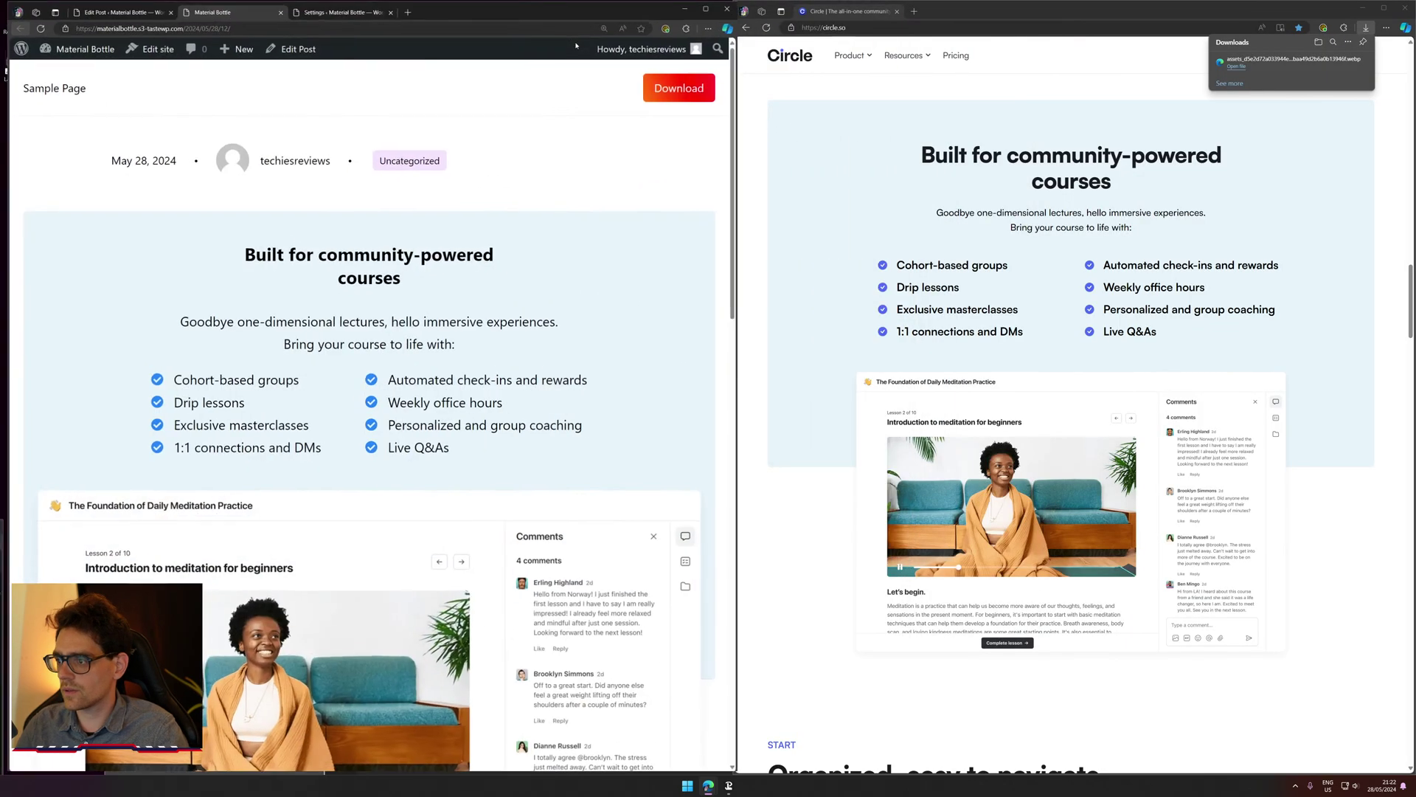
pyautogui.scroll(-1, 663, 126)
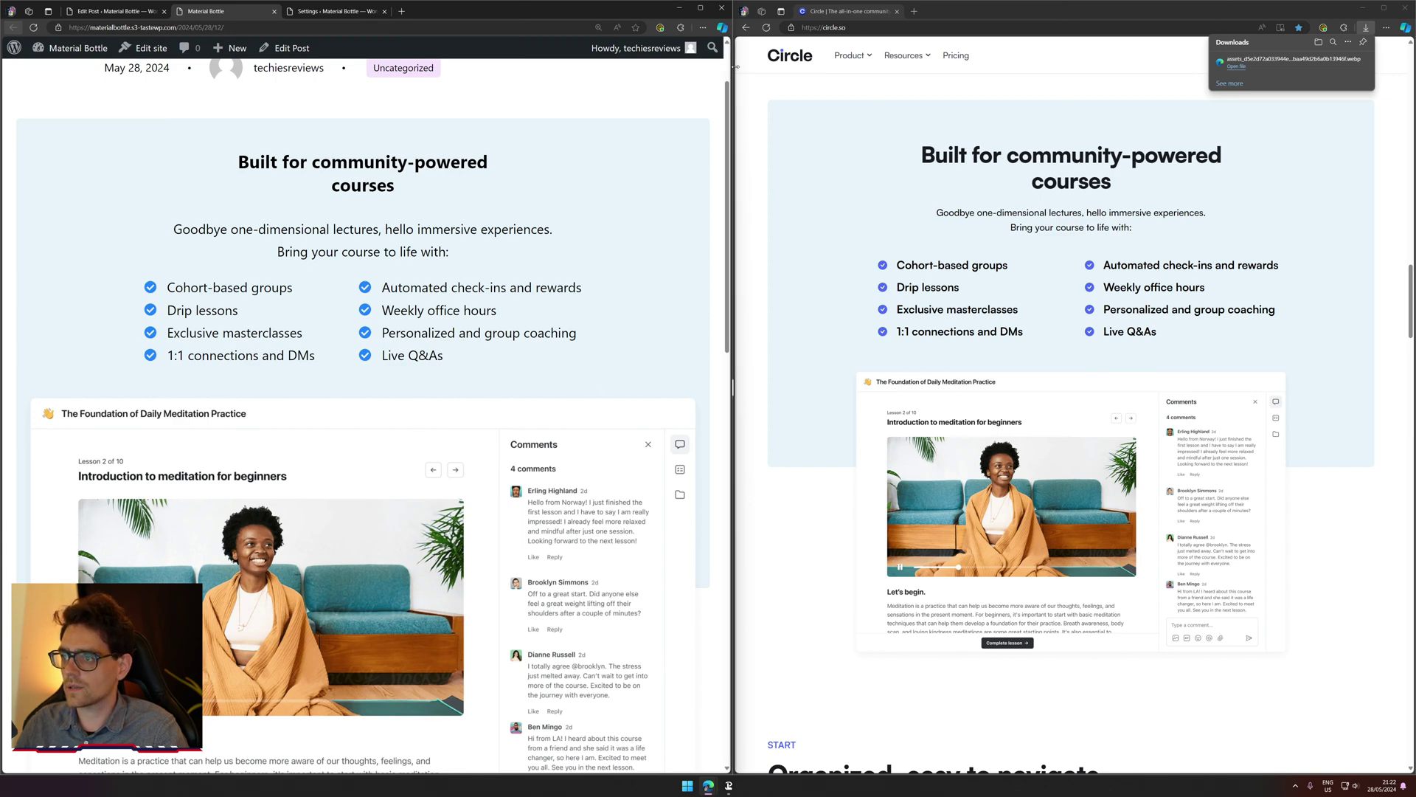
pyautogui.moveTo(735, 66); pyautogui.dragTo(286, 144)
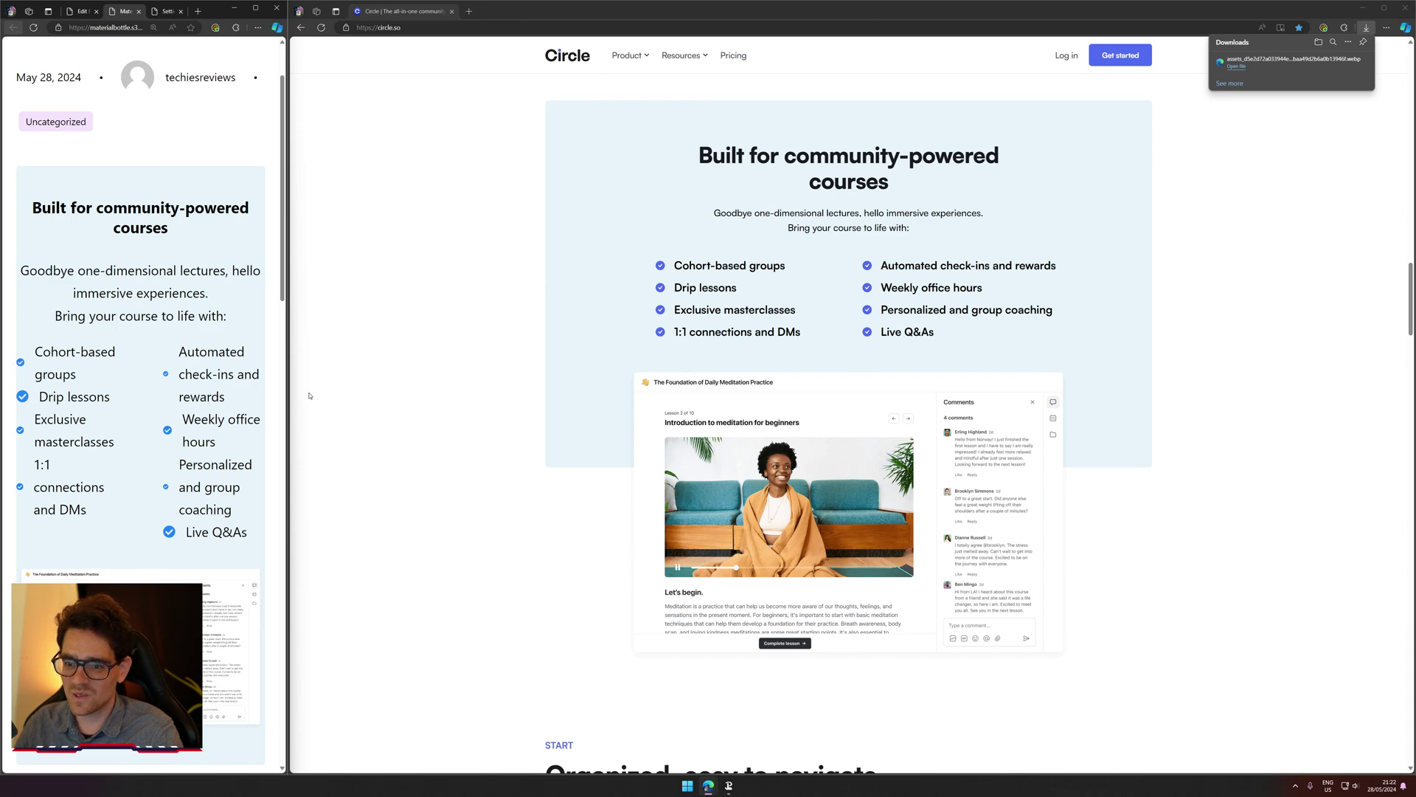
pyautogui.click(373, 402)
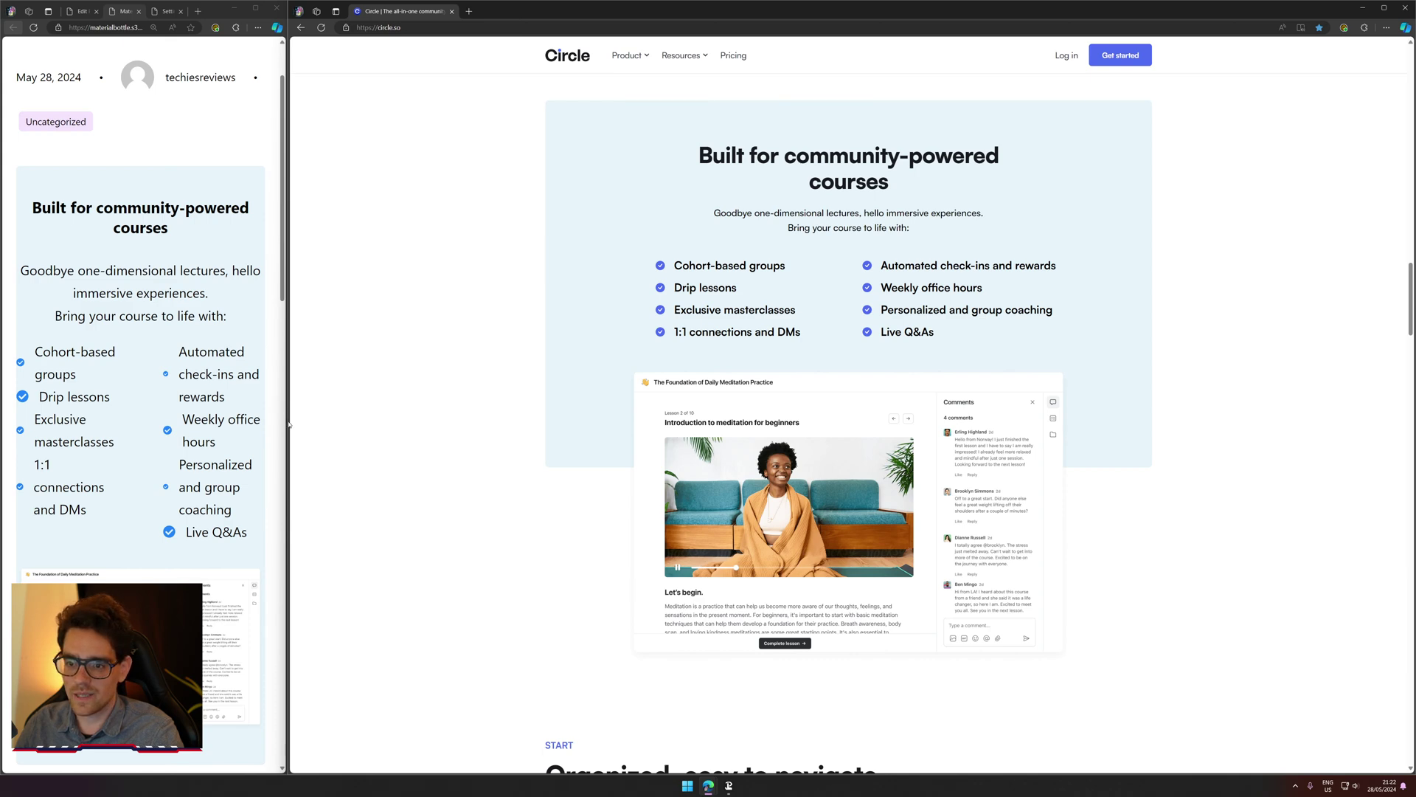
pyautogui.moveTo(285, 424); pyautogui.dragTo(826, 421)
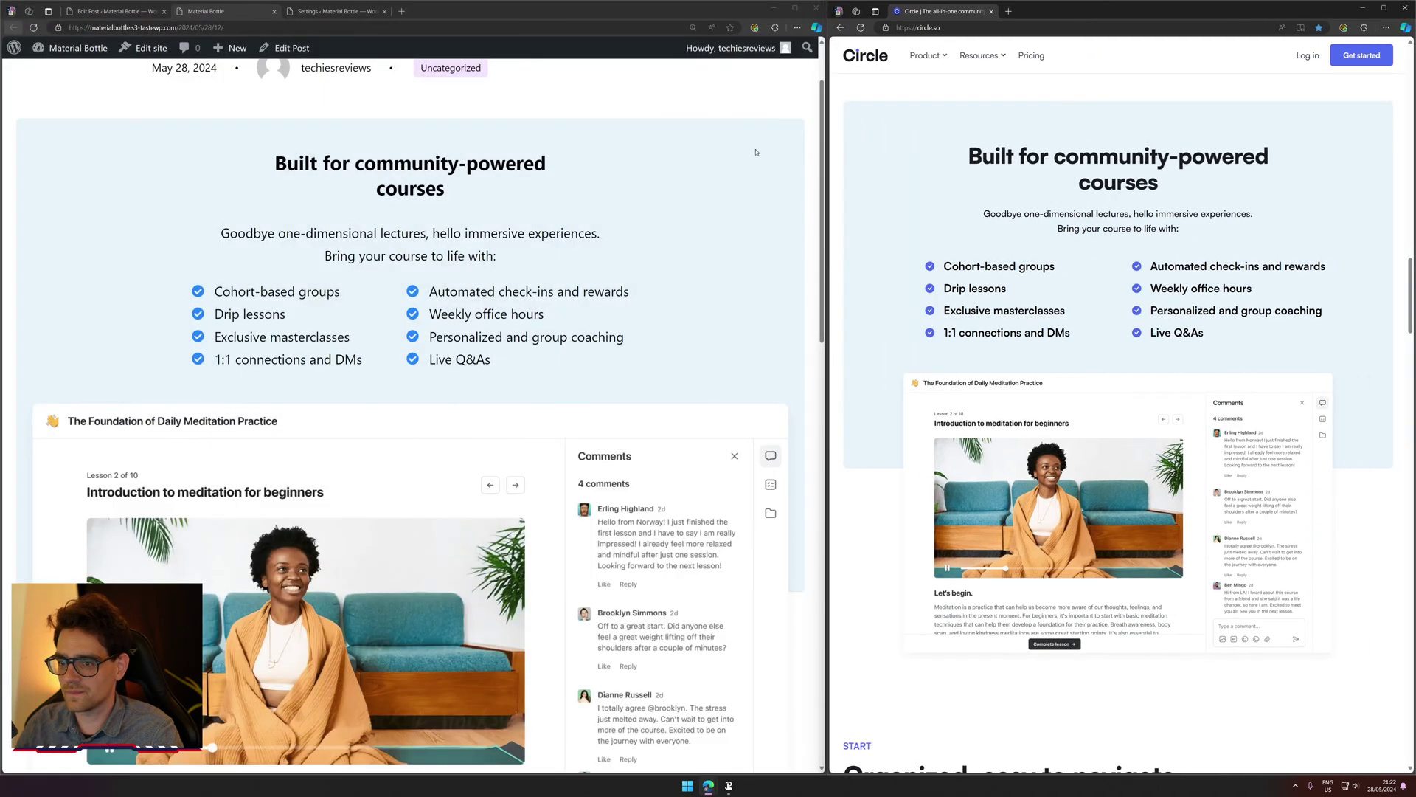
pyautogui.scroll(-5, 751, 159)
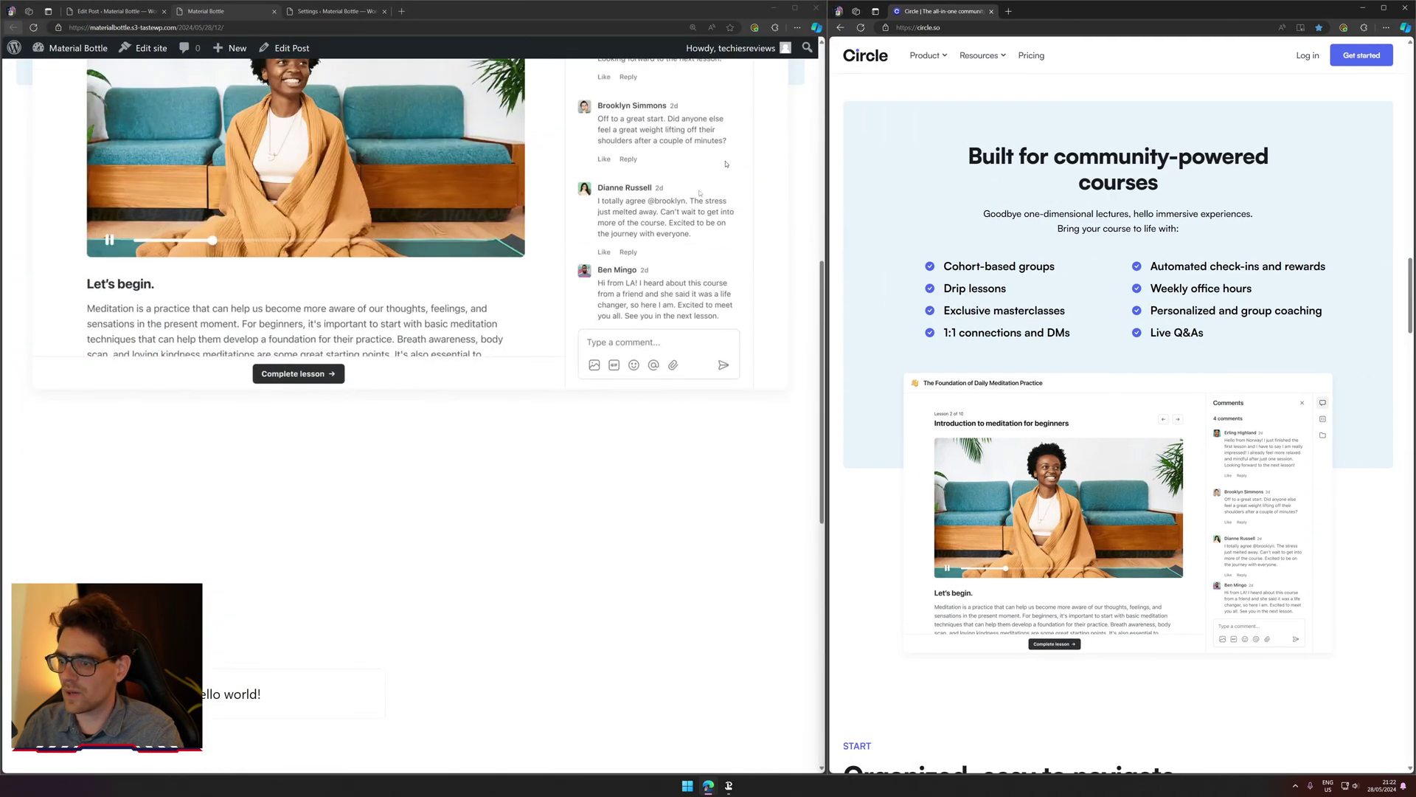